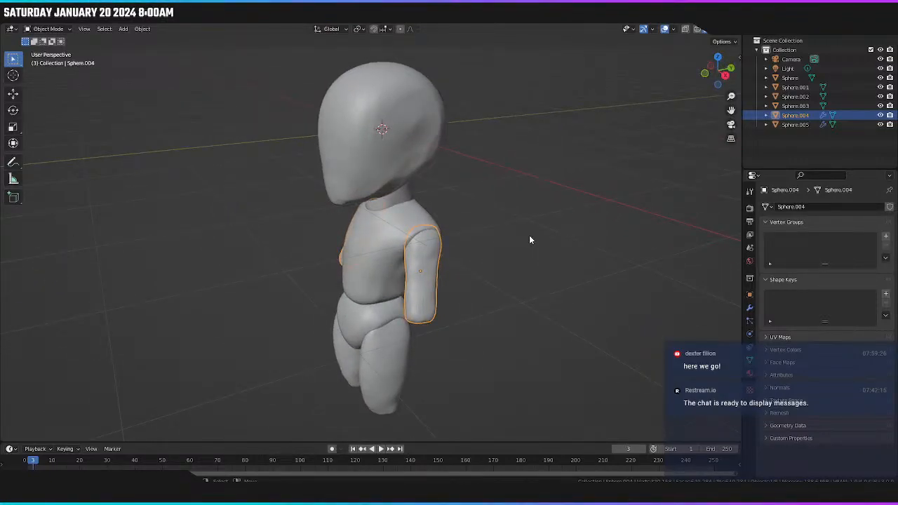
# View the figure from the front and hide the mirrored arms so the torso is unobstructed.
pyautogui.moveTo(531, 240); pyautogui.dragTo(505, 239, button='middle')
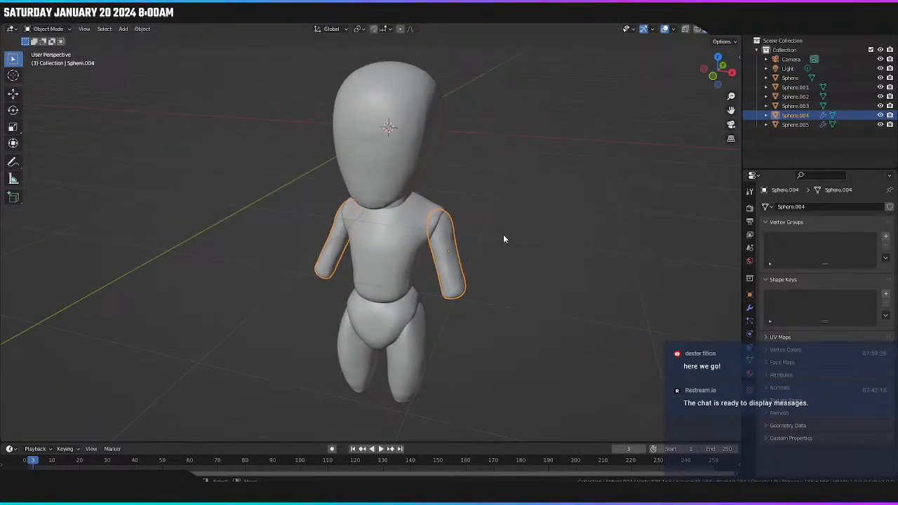
pyautogui.press('KP_1')
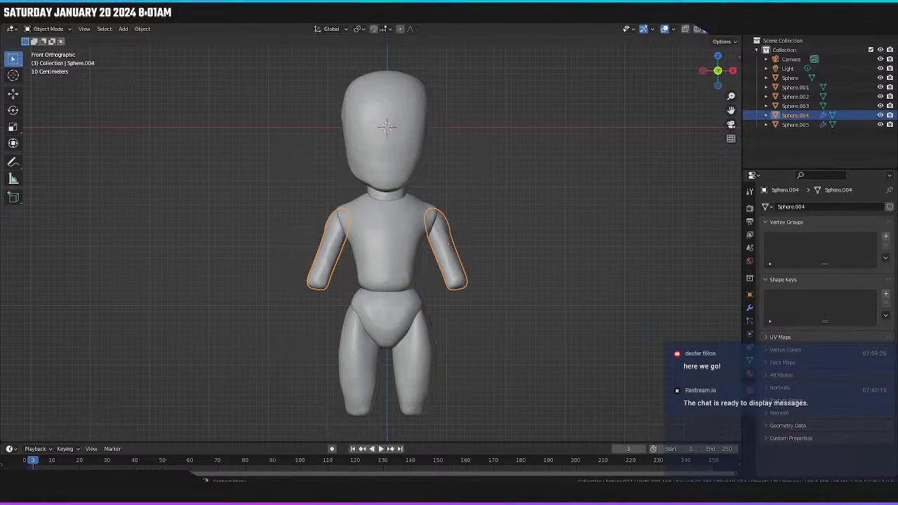
pyautogui.click(382, 226)
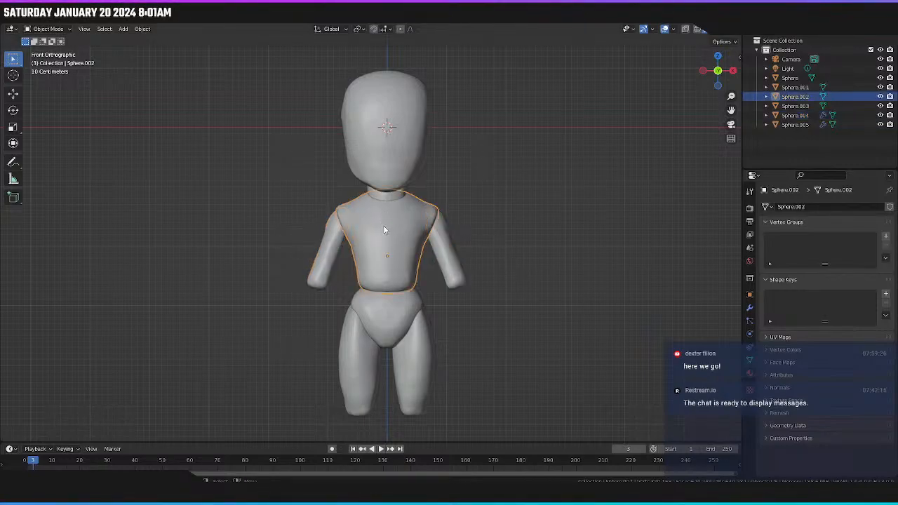
pyautogui.click(435, 230)
pyautogui.press('h')
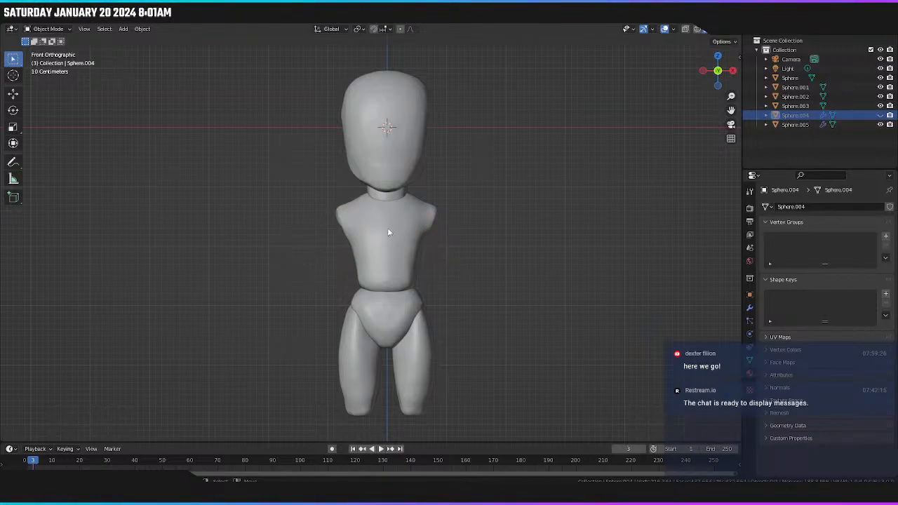
# Sculpt the torso's shoulders inward from the front using the Grab brush with a 187 px radius.
pyautogui.click(404, 241)
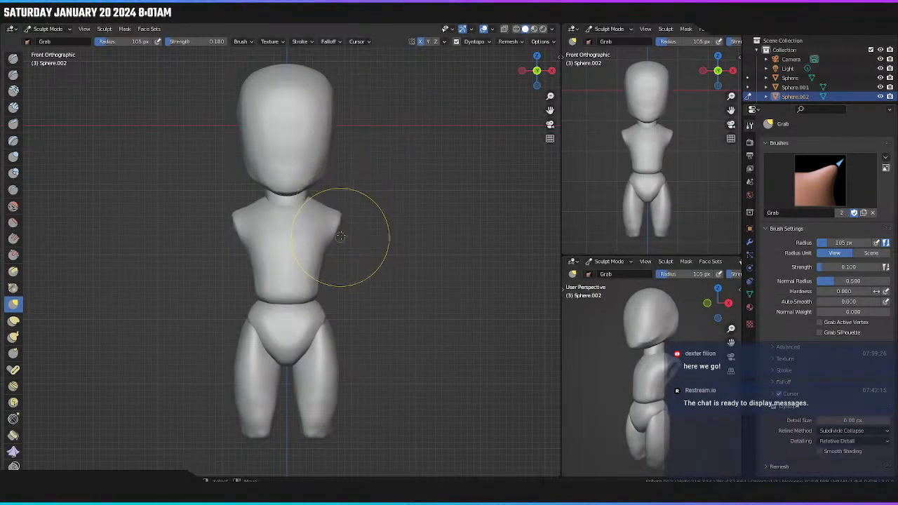
pyautogui.press('f')
pyautogui.click(325, 214)
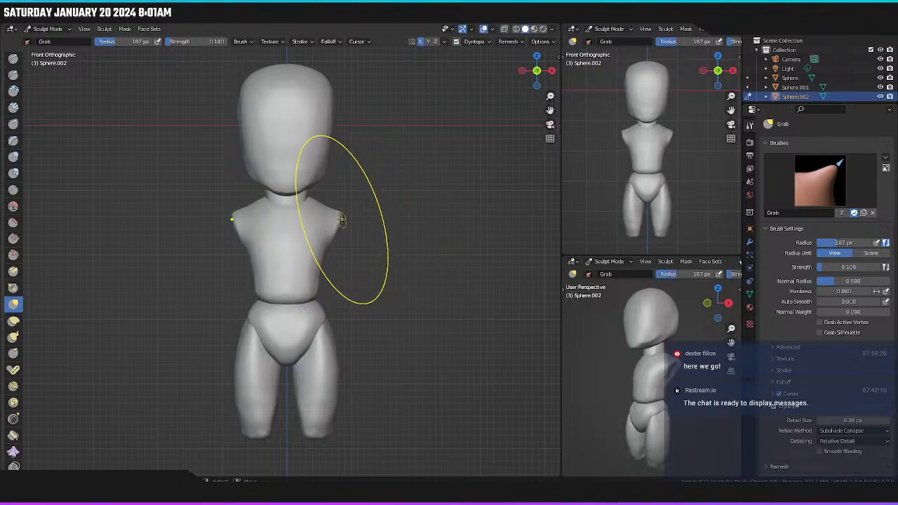
pyautogui.moveTo(235, 216); pyautogui.dragTo(249, 221)
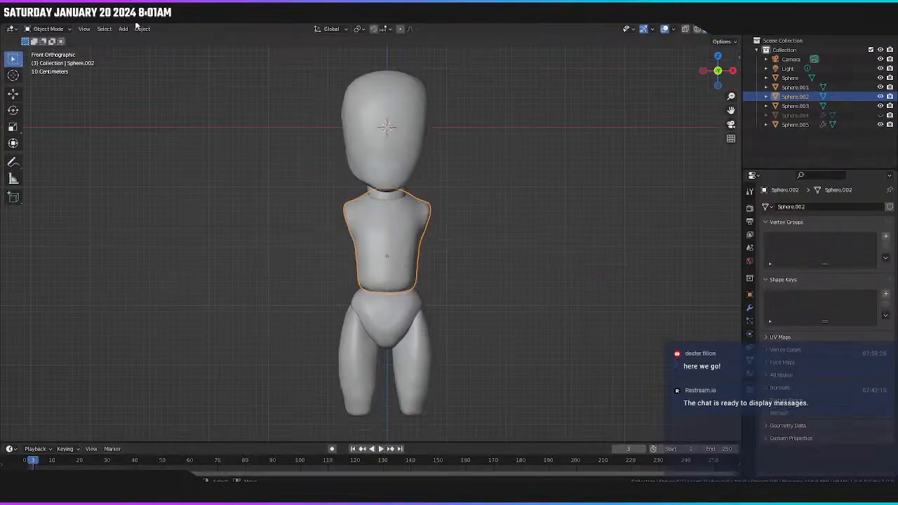
# Shorten the torso by pulling its lower edge upward from the front with the 187 px Grab brush.
pyautogui.click(394, 307)
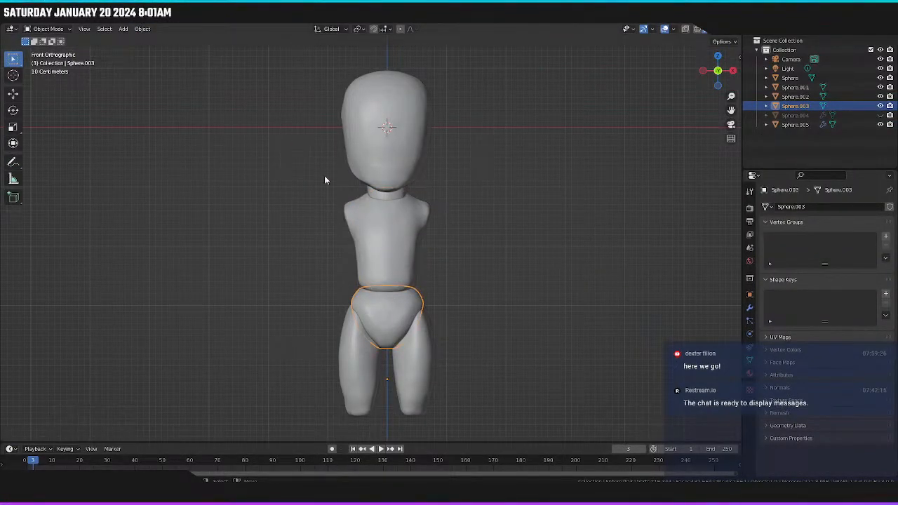
pyautogui.click(375, 238)
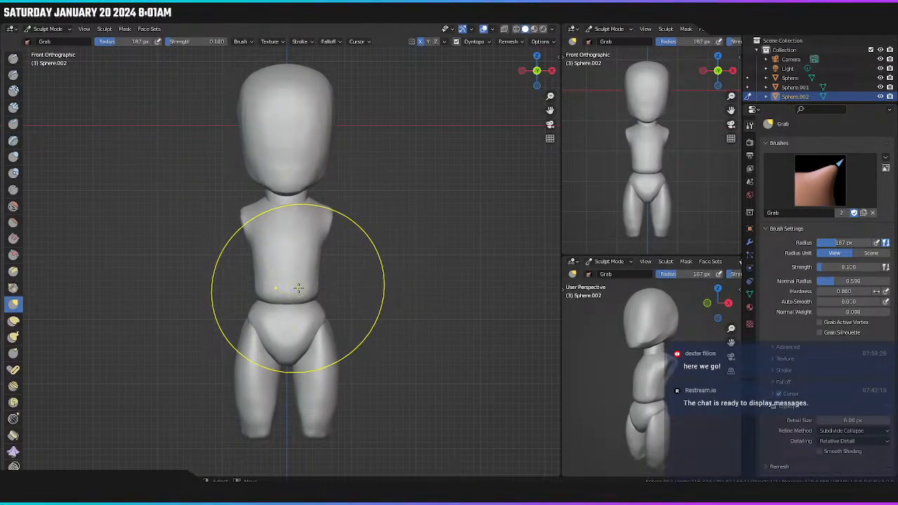
pyautogui.moveTo(290, 302); pyautogui.dragTo(268, 203)
pyautogui.moveTo(311, 296); pyautogui.dragTo(303, 258)
# Lift the lower back edge of the torso in the right side view with the Grab brush at 103 px.
pyautogui.moveTo(401, 270)
pyautogui.mouseDown(button='middle')
pyautogui.moveTo(253, 258)
pyautogui.moveTo(274, 259)
pyautogui.mouseUp(button='middle')
pyautogui.press('KP_3')
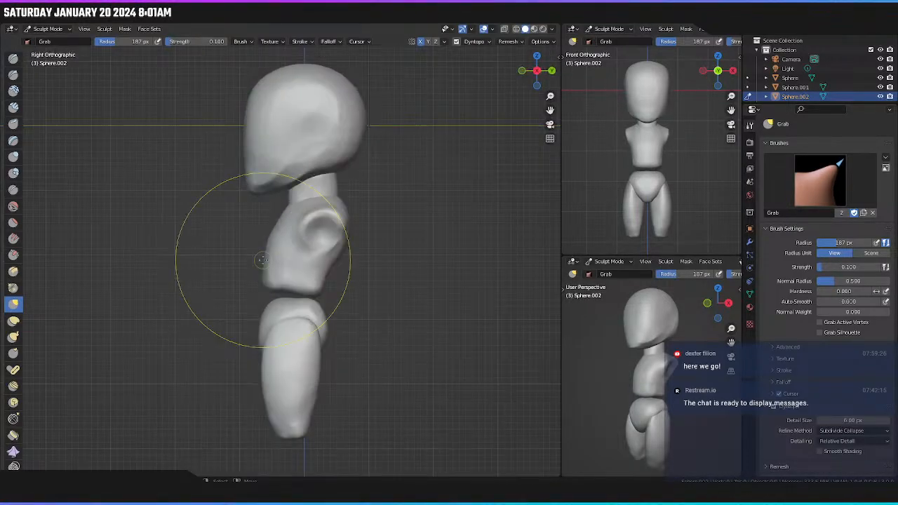
pyautogui.press('f')
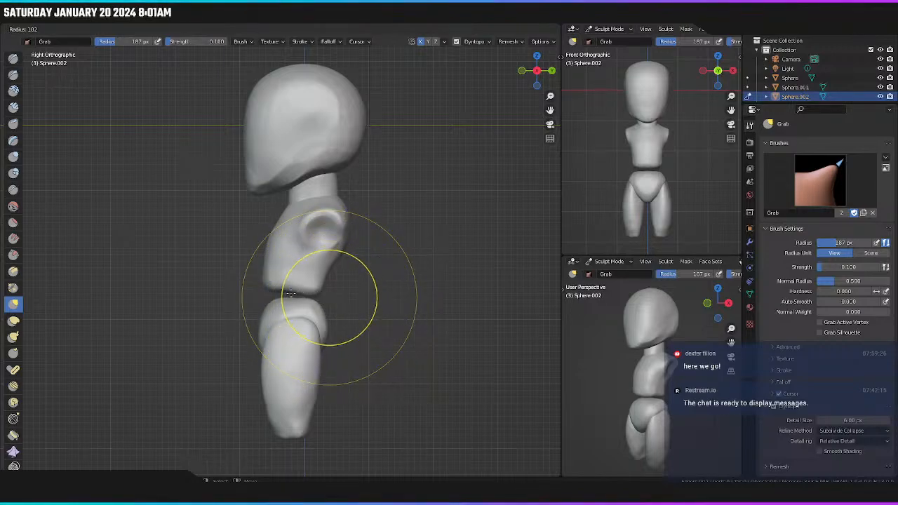
pyautogui.click(317, 293)
pyautogui.moveTo(317, 293); pyautogui.dragTo(318, 281)
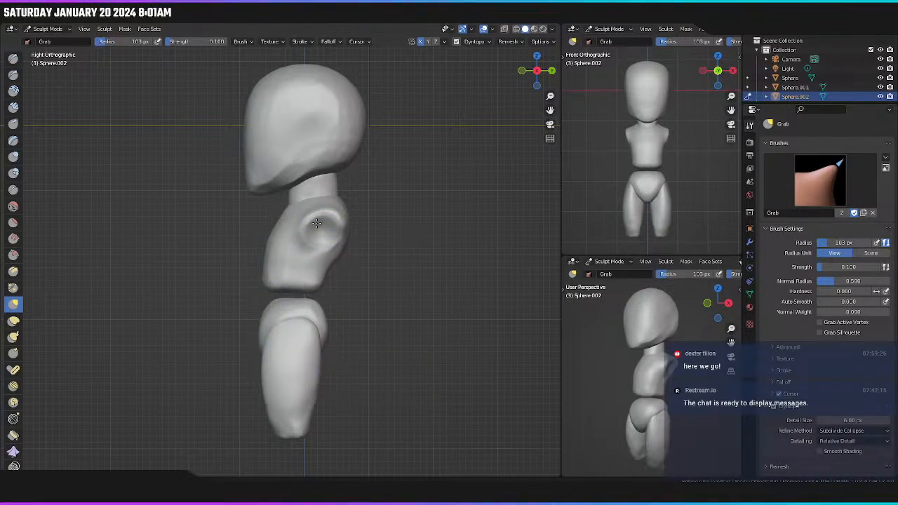
# Hide the legs and move the pelvis up against the shortened torso in front view.
pyautogui.moveTo(365, 272); pyautogui.dragTo(431, 277, button='middle')
pyautogui.press('KP_1')
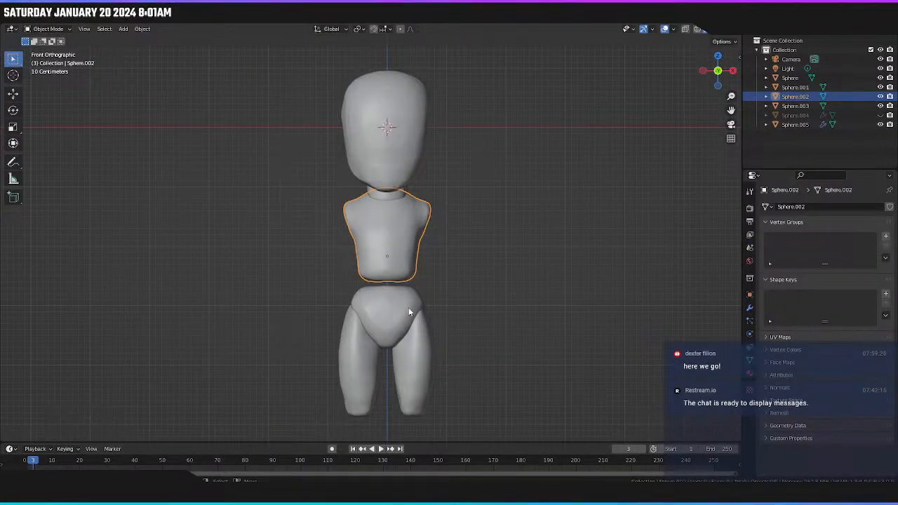
pyautogui.click(426, 361)
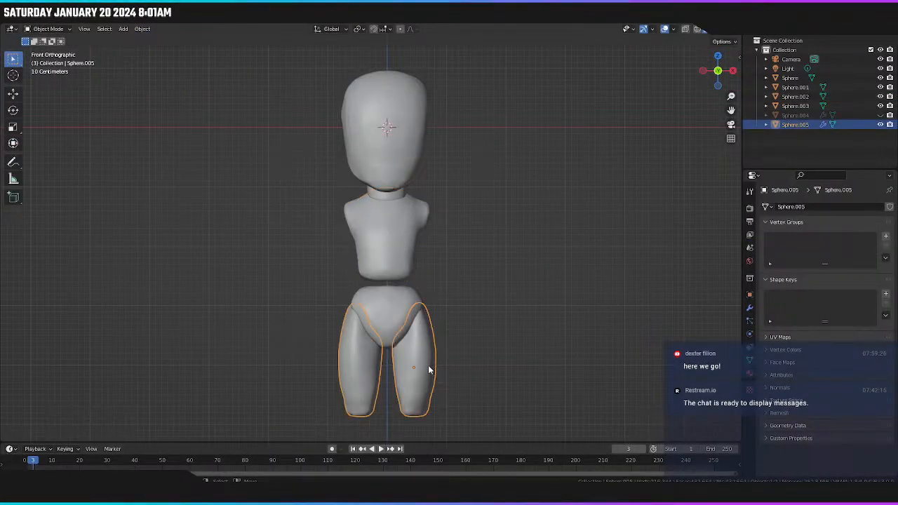
pyautogui.press('h')
pyautogui.click(394, 337)
pyautogui.press('g')
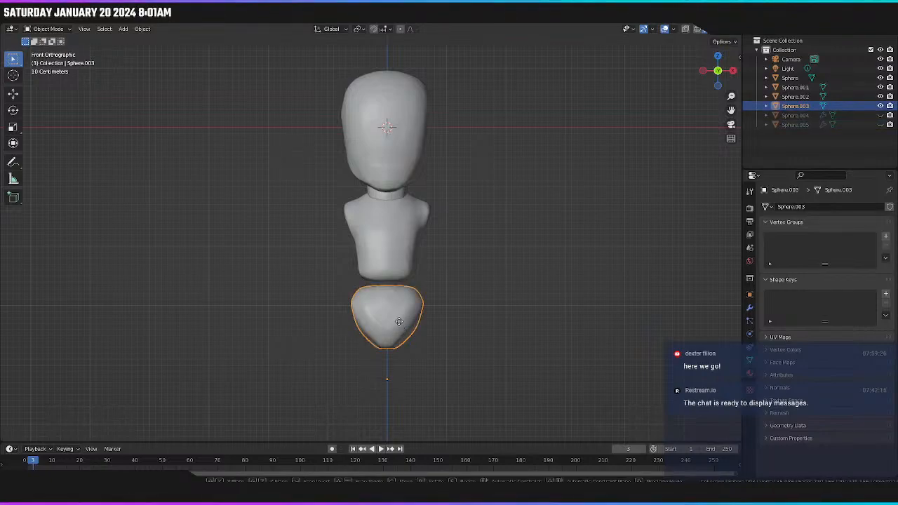
pyautogui.click(391, 309)
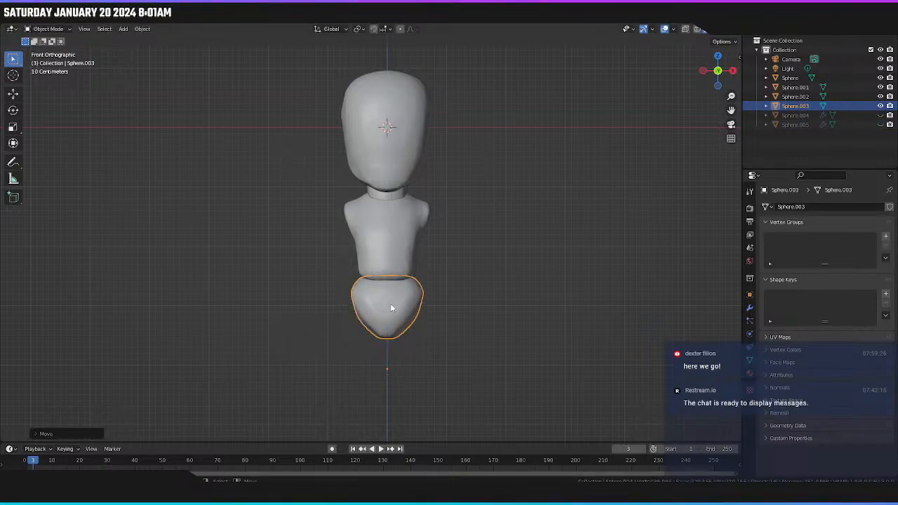
# Switch to sculpting the pelvis and enable Dyntopo for it.
pyautogui.click(184, 25)
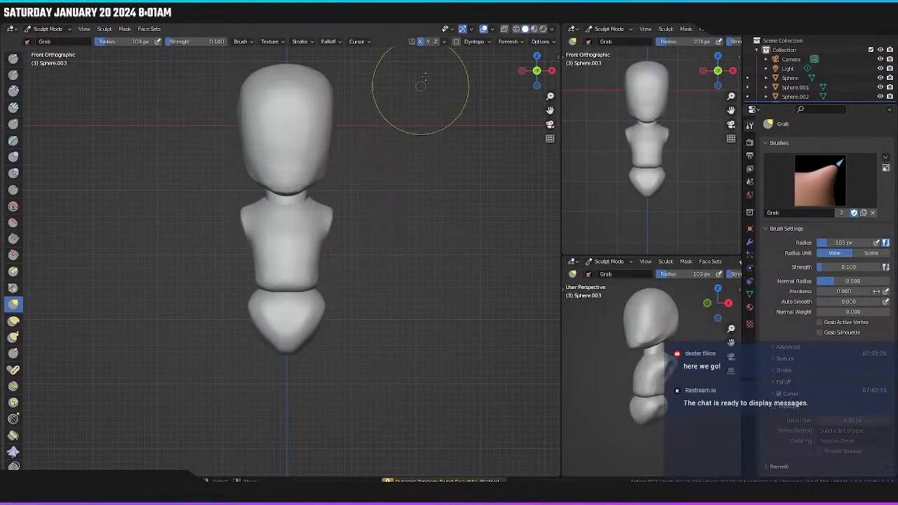
pyautogui.hotkey('ctrl', 'd')
pyautogui.click(446, 62)
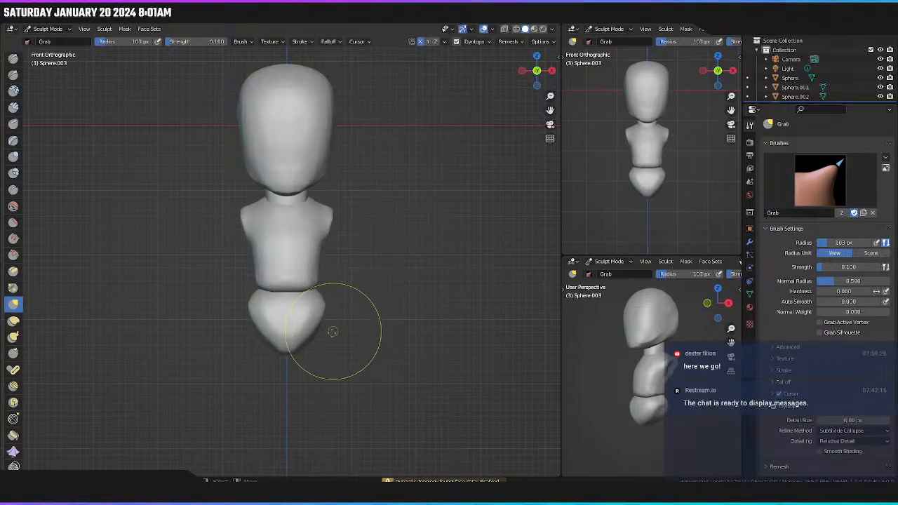
# Push the pelvis's pointed bottom up into a rounder shape and pull its sides inward with the 103 px Grab brush.
pyautogui.moveTo(284, 324); pyautogui.dragTo(277, 249)
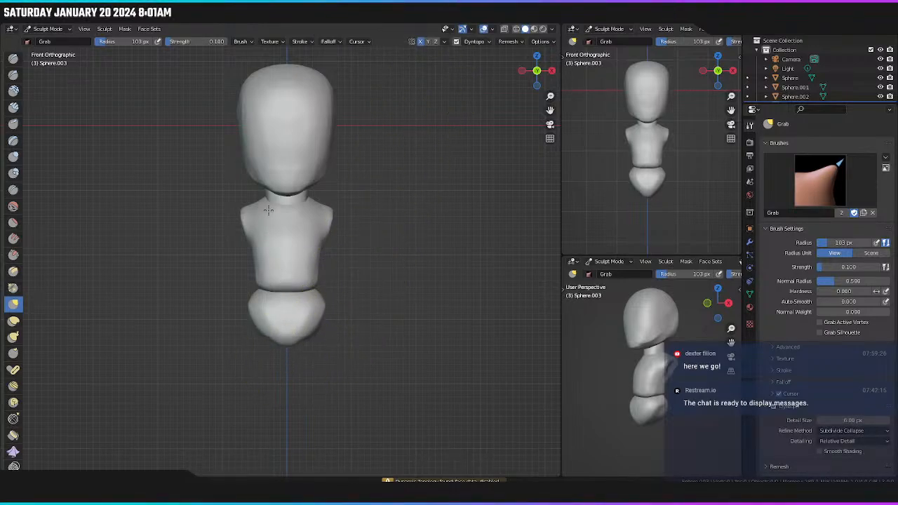
pyautogui.moveTo(268, 210); pyautogui.dragTo(269, 188)
pyautogui.moveTo(334, 302); pyautogui.dragTo(293, 275)
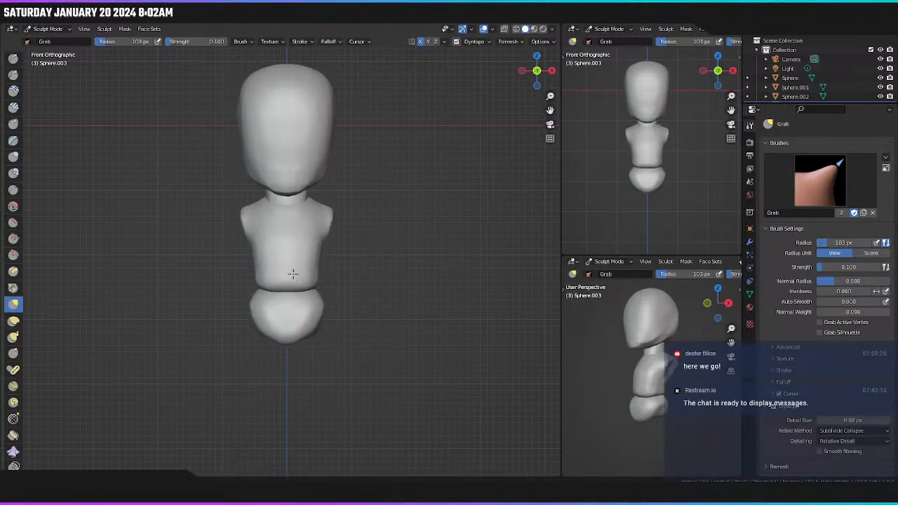
pyautogui.moveTo(291, 222); pyautogui.dragTo(284, 212)
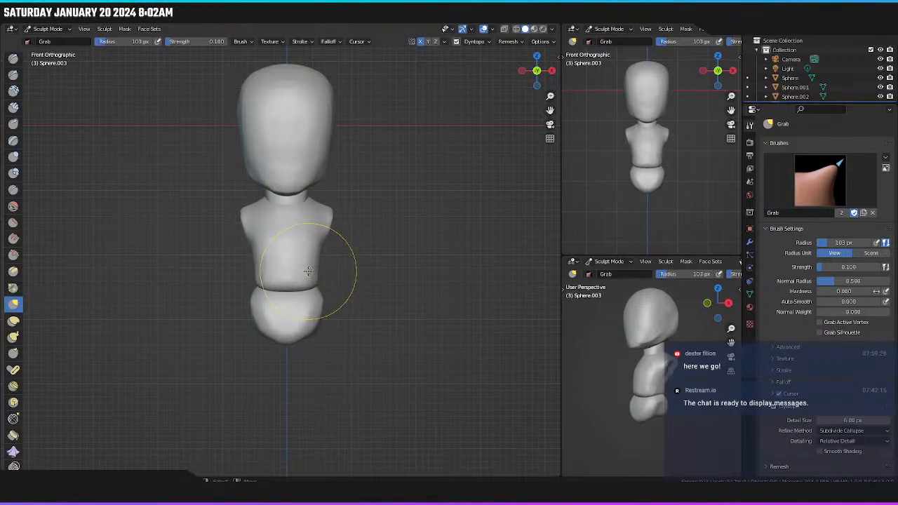
pyautogui.moveTo(310, 272); pyautogui.dragTo(301, 273)
pyautogui.moveTo(300, 308)
pyautogui.mouseDown()
pyautogui.moveTo(335, 308)
pyautogui.moveTo(309, 280)
pyautogui.mouseUp()
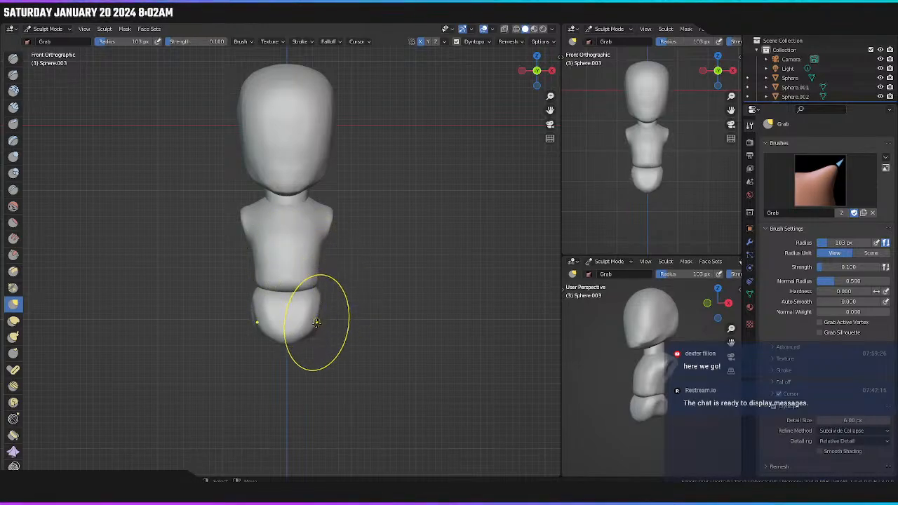
# Reshape the hollow underside of the pelvis in the right side view, reducing the Grab brush radius to 47 px.
pyautogui.press('f')
pyautogui.click(307, 329)
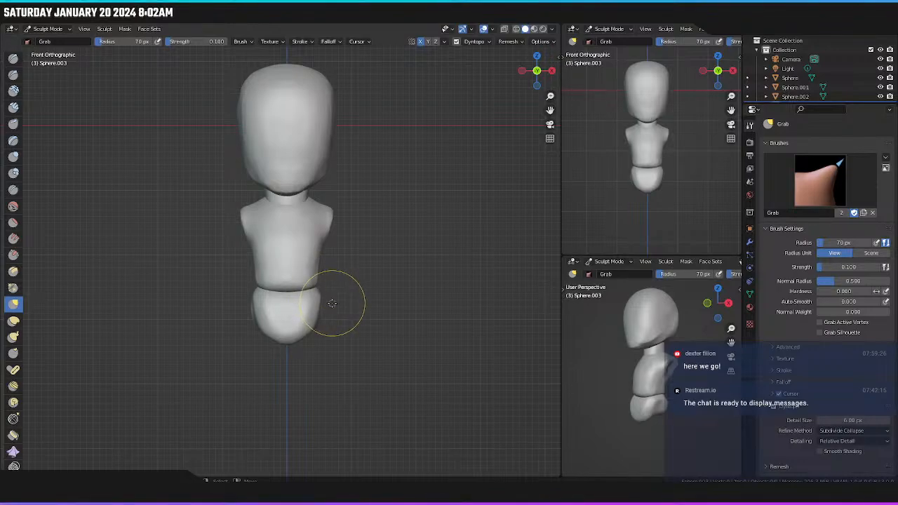
pyautogui.moveTo(336, 301)
pyautogui.mouseDown(button='middle')
pyautogui.moveTo(230, 296)
pyautogui.moveTo(237, 321)
pyautogui.mouseUp(button='middle')
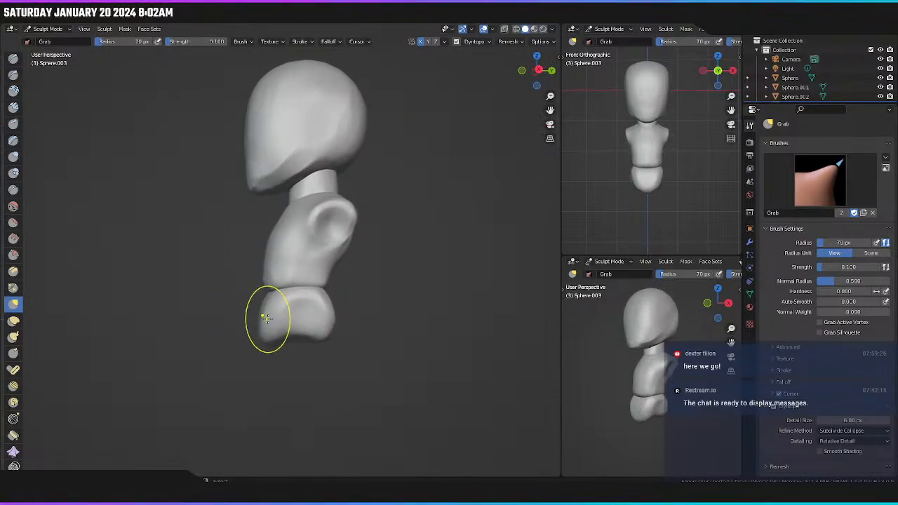
pyautogui.press('KP_3')
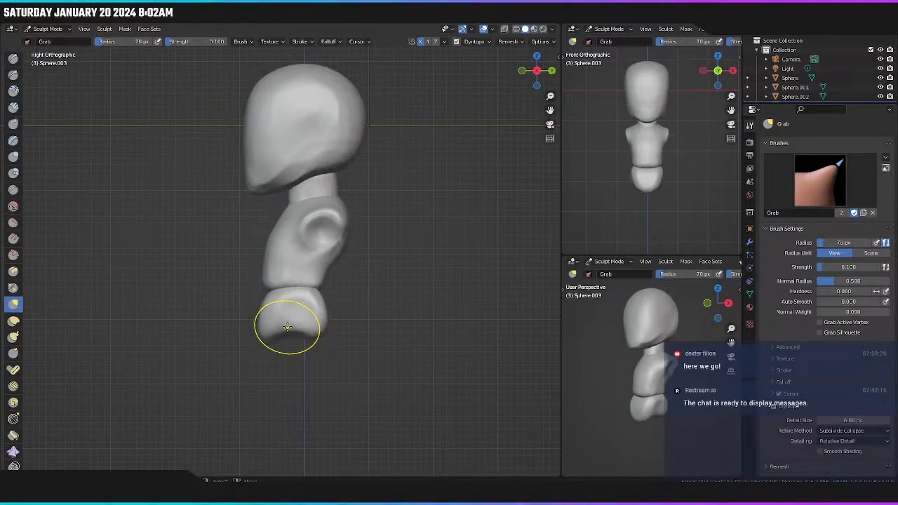
pyautogui.press('f')
pyautogui.click(312, 340)
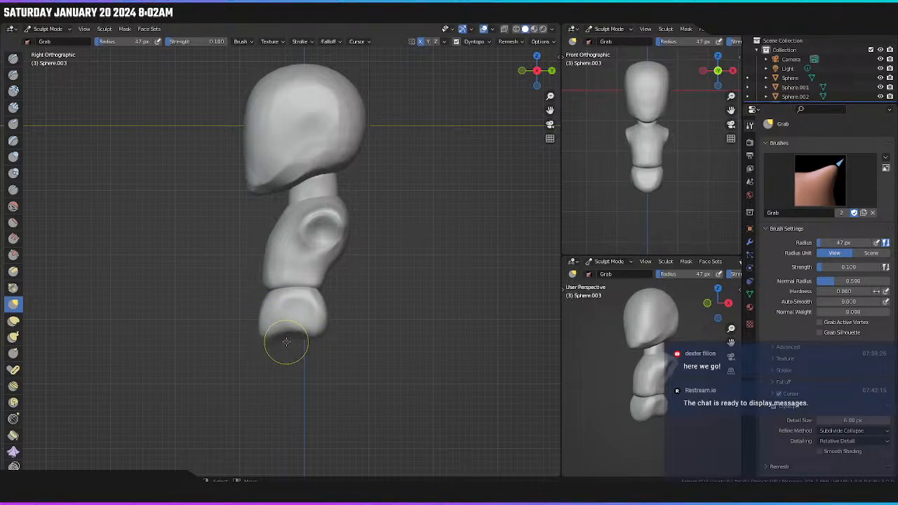
pyautogui.moveTo(287, 339); pyautogui.dragTo(288, 336)
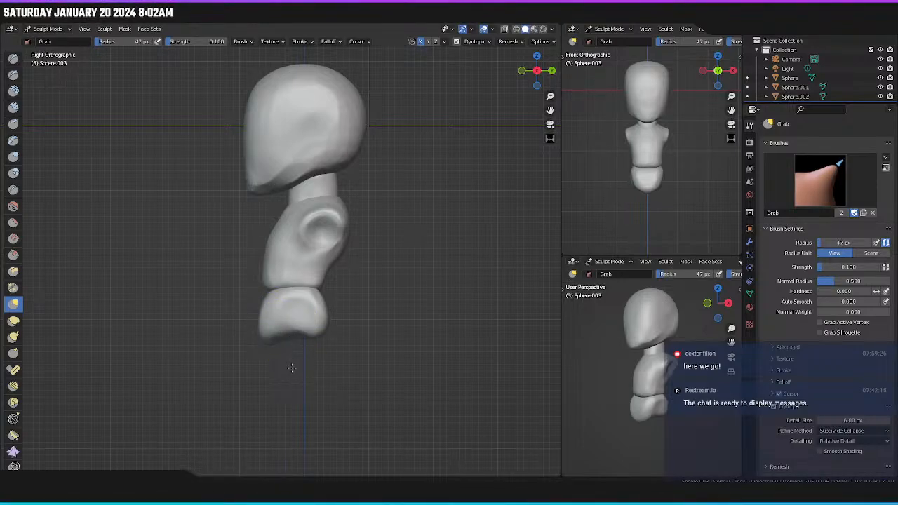
pyautogui.moveTo(301, 339); pyautogui.dragTo(301, 337)
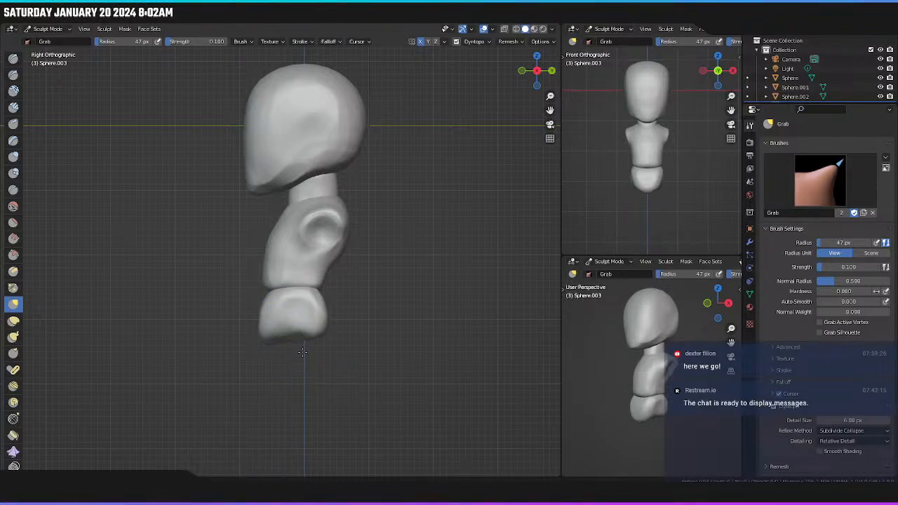
# Smooth and flatten the underside of the pelvis with the Scrape/Peaks brush at an 84 px radius.
pyautogui.moveTo(286, 350)
pyautogui.mouseDown(button='middle')
pyautogui.moveTo(330, 340)
pyautogui.moveTo(331, 350)
pyautogui.mouseUp(button='middle')
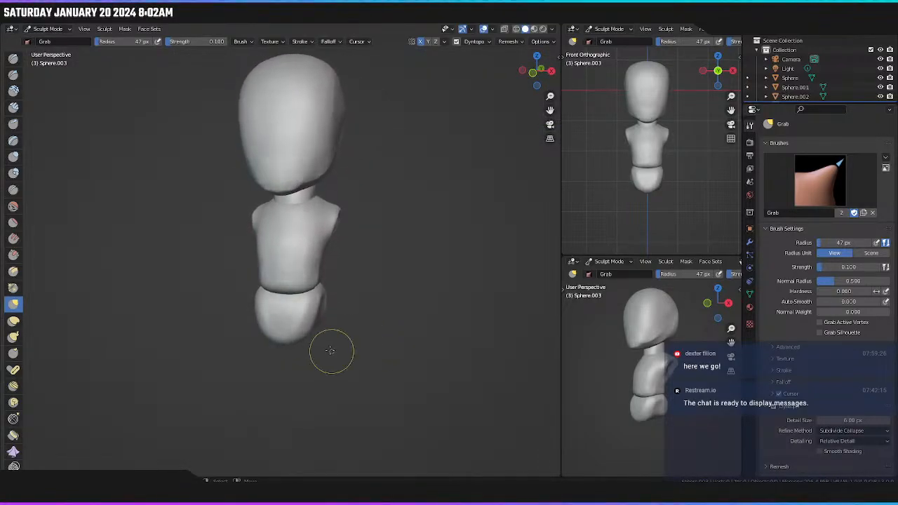
pyautogui.press('f')
pyautogui.click(356, 326)
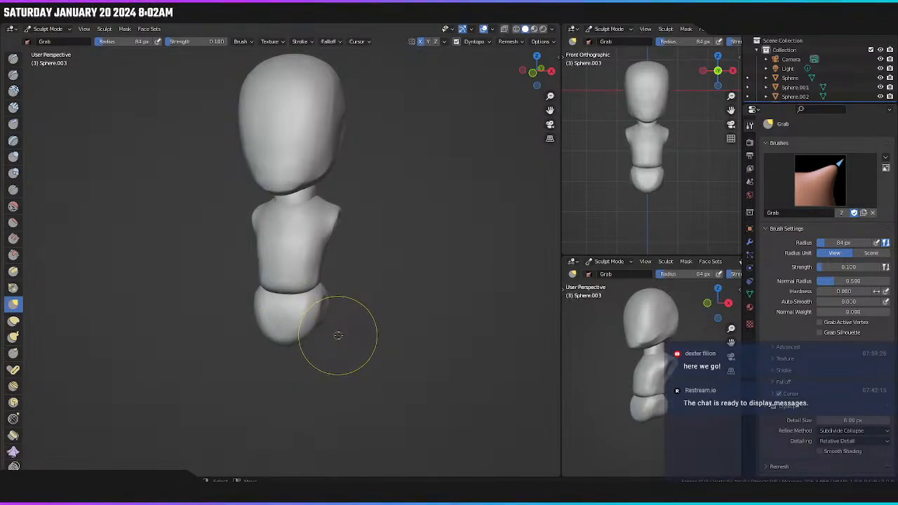
pyautogui.moveTo(337, 336); pyautogui.dragTo(355, 330, button='middle')
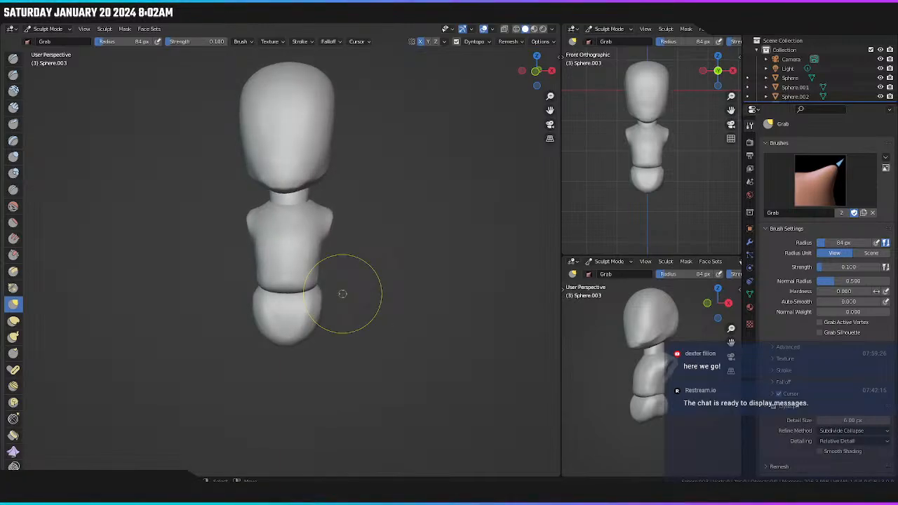
pyautogui.press('KP_1')
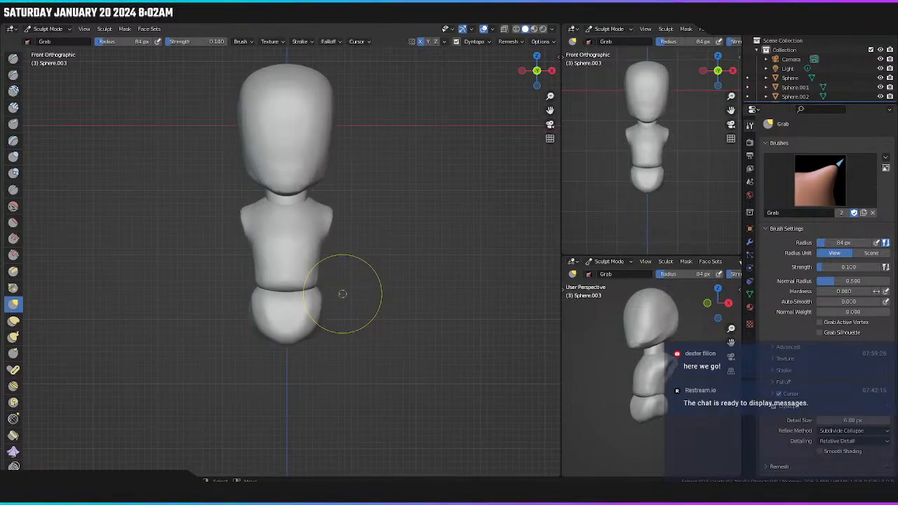
pyautogui.click(13, 255)
pyautogui.moveTo(291, 308)
pyautogui.mouseDown(button='middle')
pyautogui.moveTo(261, 275)
pyautogui.moveTo(275, 281)
pyautogui.moveTo(284, 308)
pyautogui.moveTo(300, 289)
pyautogui.mouseUp(button='middle')
pyautogui.scroll(5, 288, 277)
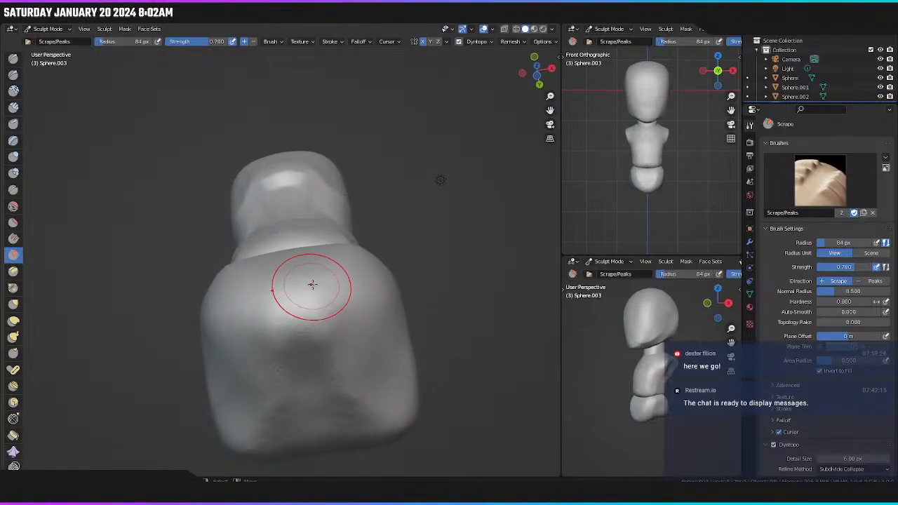
pyautogui.moveTo(301, 292)
pyautogui.mouseDown()
pyautogui.moveTo(307, 317)
pyautogui.moveTo(320, 320)
pyautogui.moveTo(318, 414)
pyautogui.mouseUp()
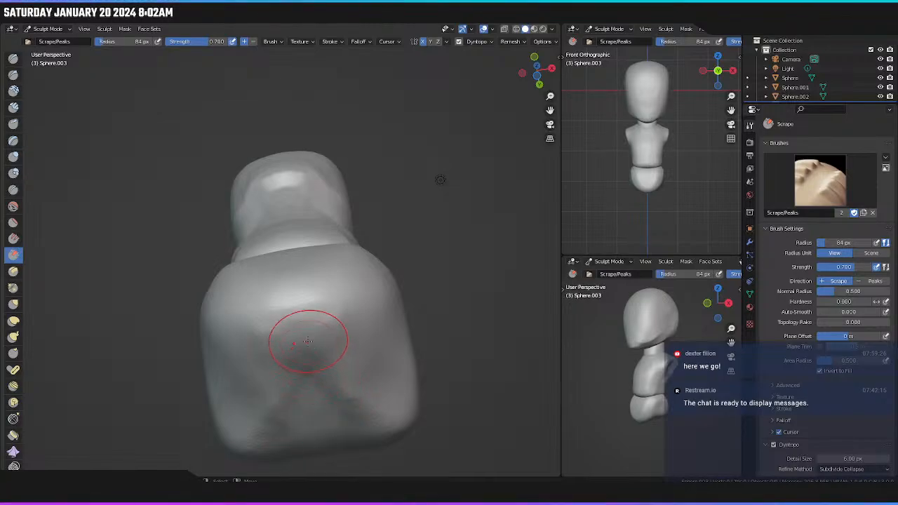
pyautogui.moveTo(308, 342); pyautogui.dragTo(280, 322)
pyautogui.moveTo(352, 341)
pyautogui.mouseDown()
pyautogui.moveTo(337, 405)
pyautogui.moveTo(322, 417)
pyautogui.mouseUp()
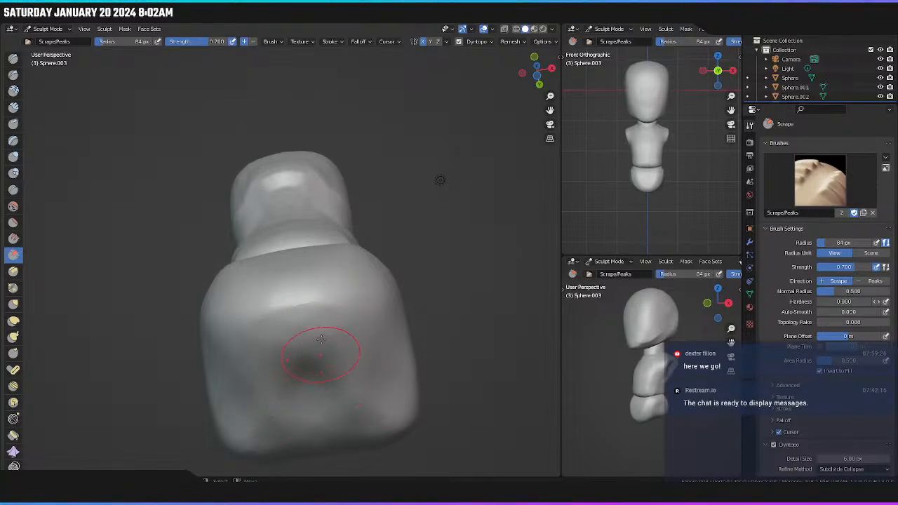
# Scrape the rear part of the pelvis's underside smoother around the central hollow with the 84 px Scrape/Peaks brush.
pyautogui.moveTo(301, 361); pyautogui.dragTo(346, 424)
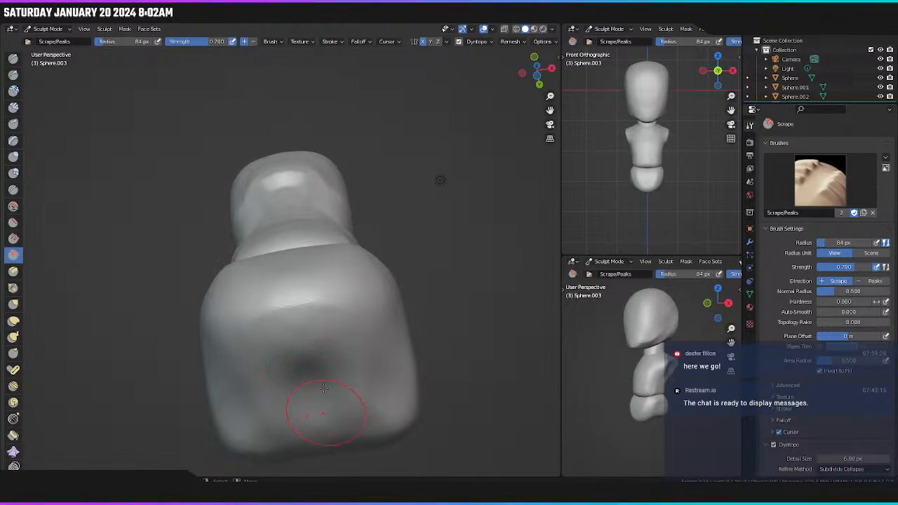
pyautogui.moveTo(323, 388)
pyautogui.mouseDown()
pyautogui.moveTo(308, 382)
pyautogui.moveTo(313, 401)
pyautogui.mouseUp()
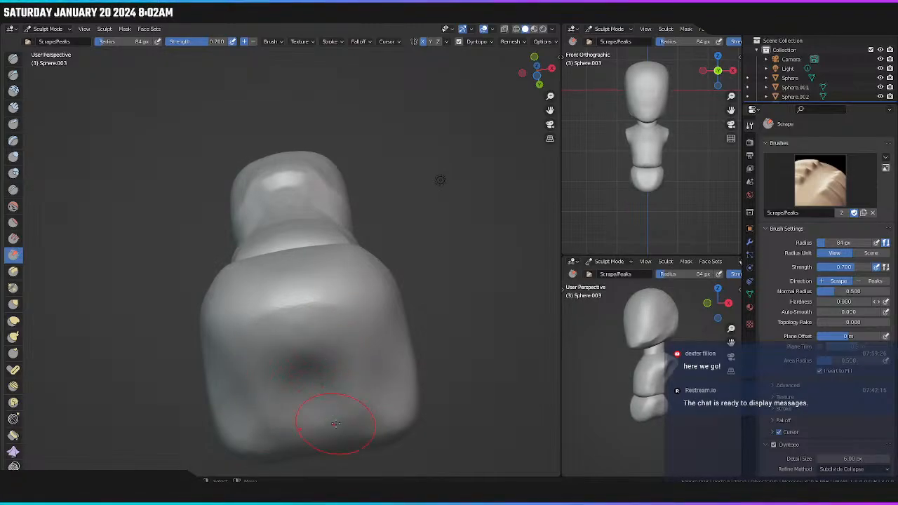
pyautogui.moveTo(321, 475)
pyautogui.mouseDown(button='middle')
pyautogui.moveTo(331, 376)
pyautogui.moveTo(272, 407)
pyautogui.mouseUp(button='middle')
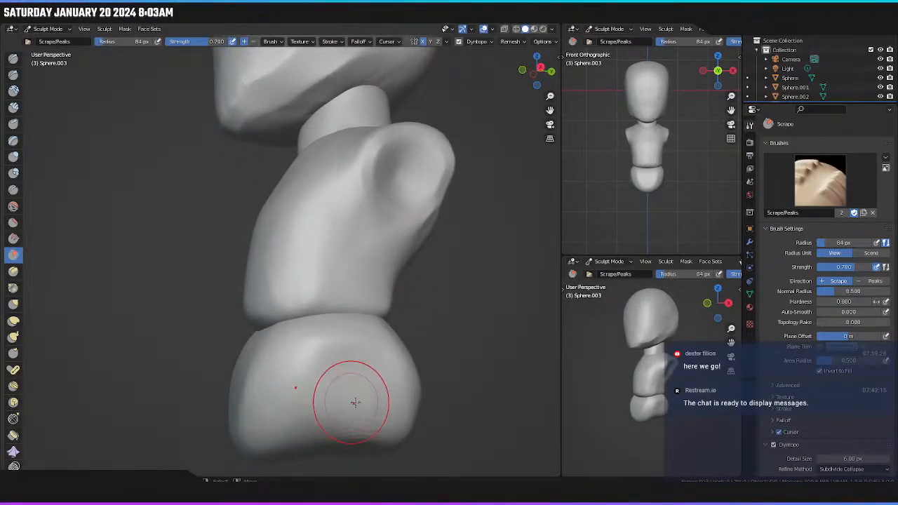
pyautogui.moveTo(326, 416); pyautogui.dragTo(369, 443, button='middle')
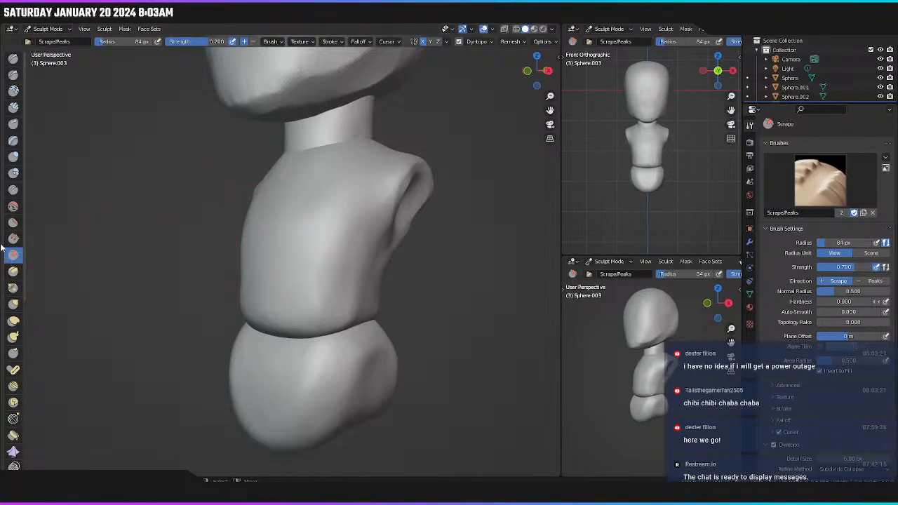
# Scrape down the ridge between the pelvis's side and the hollow underneath, and smooth the surface above it.
pyautogui.moveTo(397, 348); pyautogui.dragTo(341, 297, button='middle')
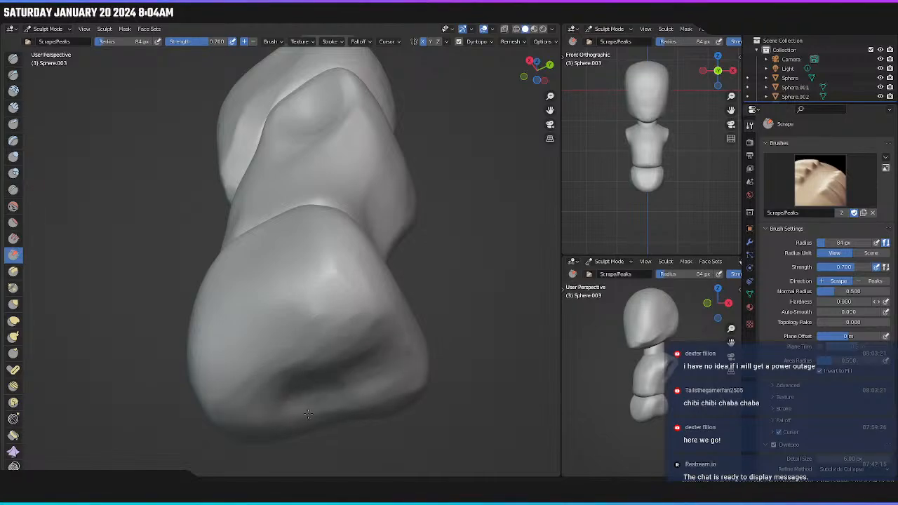
pyautogui.moveTo(324, 318)
pyautogui.mouseDown()
pyautogui.moveTo(291, 368)
pyautogui.moveTo(361, 345)
pyautogui.moveTo(287, 382)
pyautogui.moveTo(297, 303)
pyautogui.mouseUp()
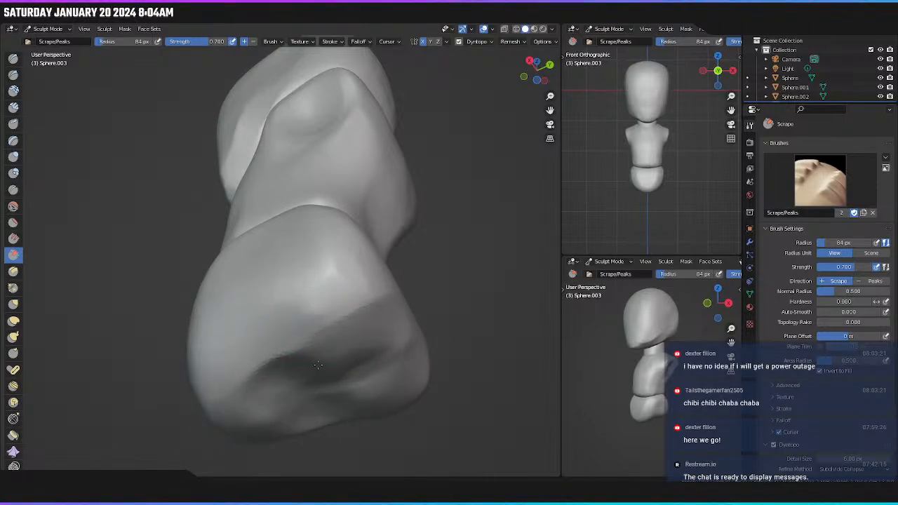
pyautogui.moveTo(320, 330); pyautogui.dragTo(327, 259, button='middle')
pyautogui.moveTo(328, 260)
pyautogui.keyDown('shift'); pyautogui.mouseDown()
pyautogui.moveTo(309, 313)
pyautogui.moveTo(321, 251)
pyautogui.moveTo(222, 280)
pyautogui.moveTo(287, 230)
pyautogui.mouseUp(); pyautogui.keyUp('shift')
pyautogui.moveTo(287, 230)
pyautogui.mouseDown(button='middle')
pyautogui.moveTo(349, 344)
pyautogui.moveTo(353, 324)
pyautogui.moveTo(399, 382)
pyautogui.moveTo(332, 316)
pyautogui.mouseUp(button='middle')
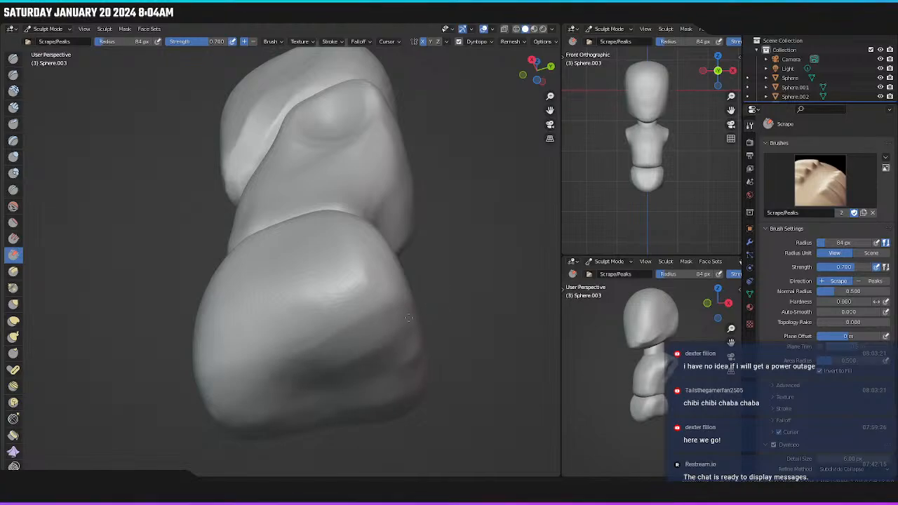
pyautogui.moveTo(348, 336)
pyautogui.mouseDown(button='middle')
pyautogui.moveTo(385, 351)
pyautogui.moveTo(346, 353)
pyautogui.moveTo(353, 363)
pyautogui.mouseUp(button='middle')
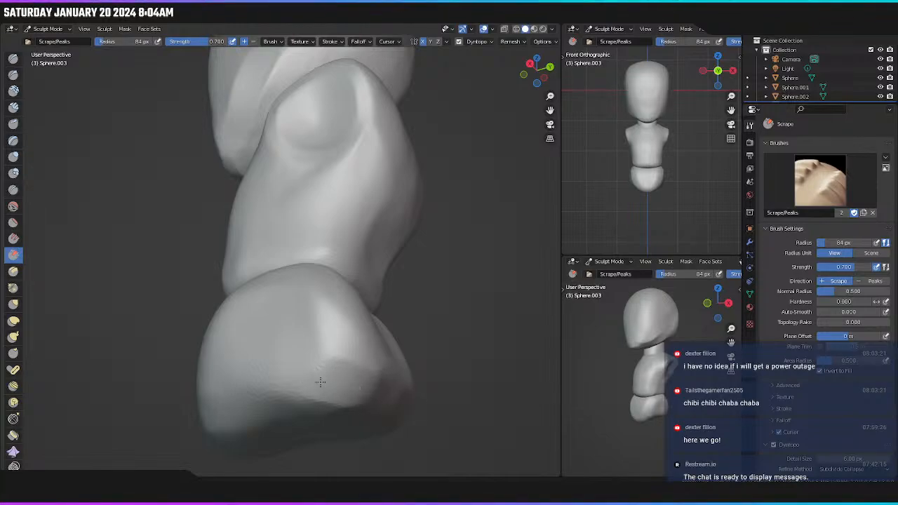
# Scrape the pelvis's underside and lower back edge toward a flatter, more even bottom.
pyautogui.moveTo(371, 396); pyautogui.dragTo(373, 261, button='middle')
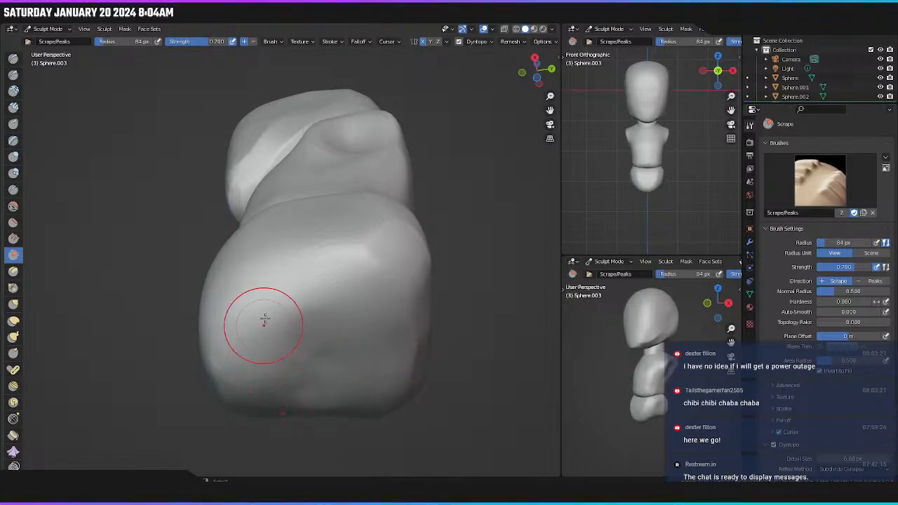
pyautogui.moveTo(311, 381)
pyautogui.mouseDown(button='middle')
pyautogui.moveTo(312, 419)
pyautogui.moveTo(296, 361)
pyautogui.moveTo(410, 349)
pyautogui.moveTo(390, 359)
pyautogui.mouseUp(button='middle')
pyautogui.scroll(1, 411, 345)
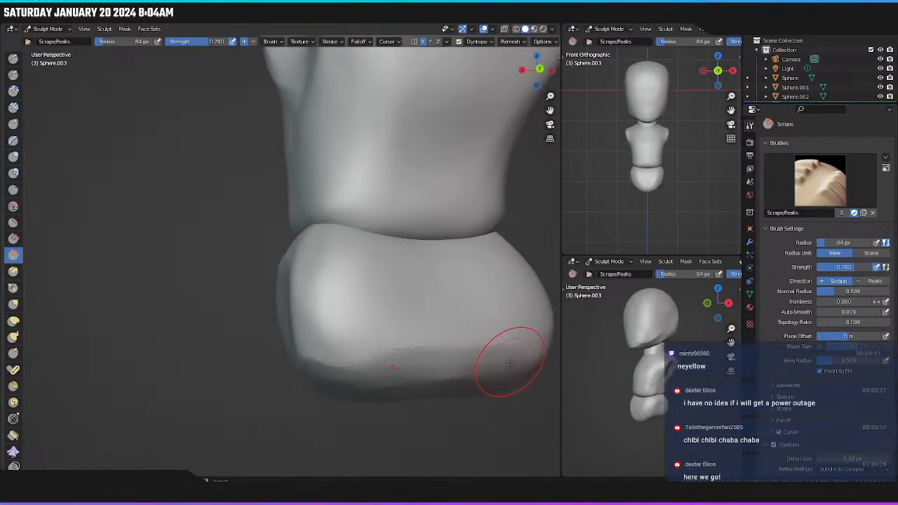
pyautogui.moveTo(360, 301)
pyautogui.mouseDown(button='middle')
pyautogui.moveTo(433, 317)
pyautogui.moveTo(390, 330)
pyautogui.moveTo(381, 361)
pyautogui.moveTo(409, 320)
pyautogui.moveTo(428, 332)
pyautogui.mouseUp(button='middle')
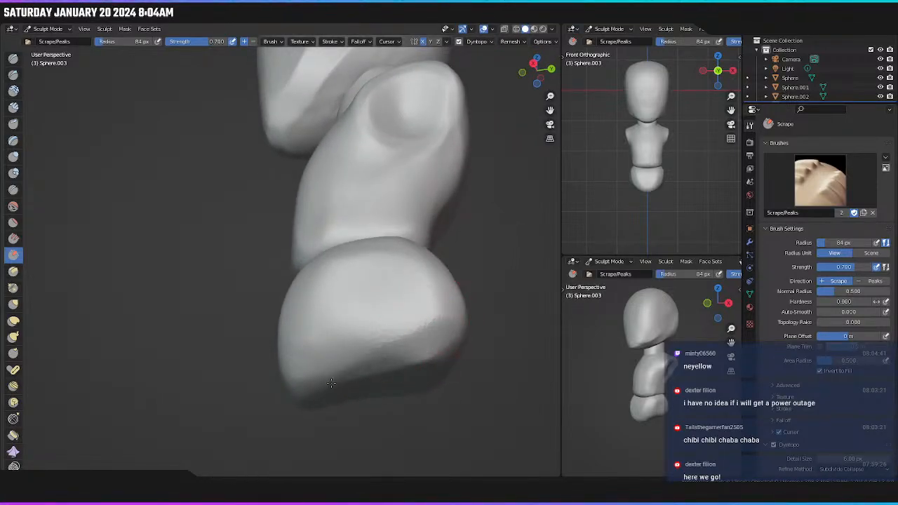
pyautogui.moveTo(417, 377); pyautogui.dragTo(331, 327, button='middle')
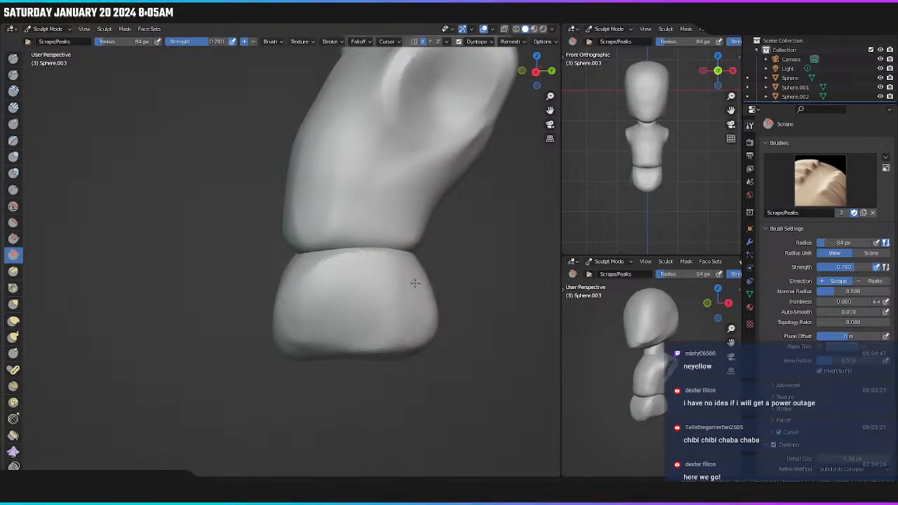
pyautogui.moveTo(361, 311); pyautogui.dragTo(316, 307, button='middle')
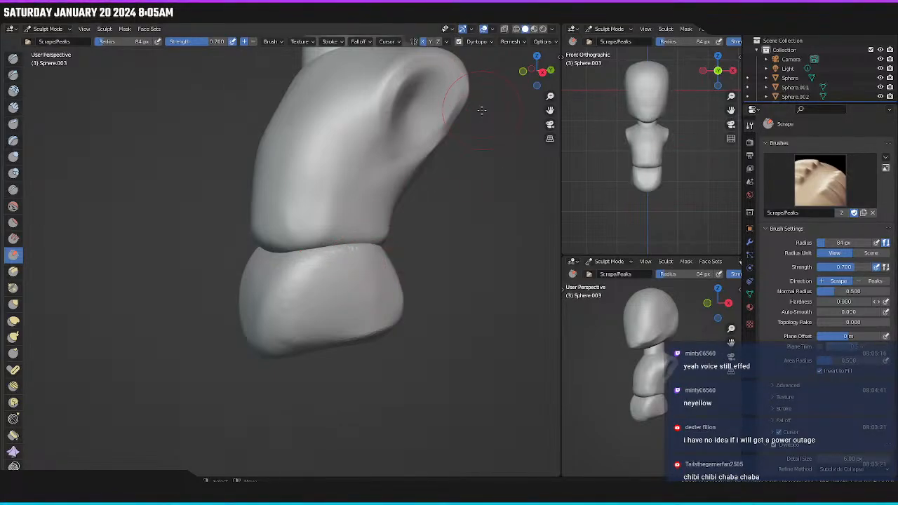
# Scrape across the pelvis's lower front edge from below to soften its transition into the underside.
pyautogui.moveTo(284, 309)
pyautogui.mouseDown(button='middle')
pyautogui.moveTo(367, 246)
pyautogui.moveTo(352, 245)
pyautogui.mouseUp(button='middle')
pyautogui.moveTo(339, 313); pyautogui.dragTo(387, 293)
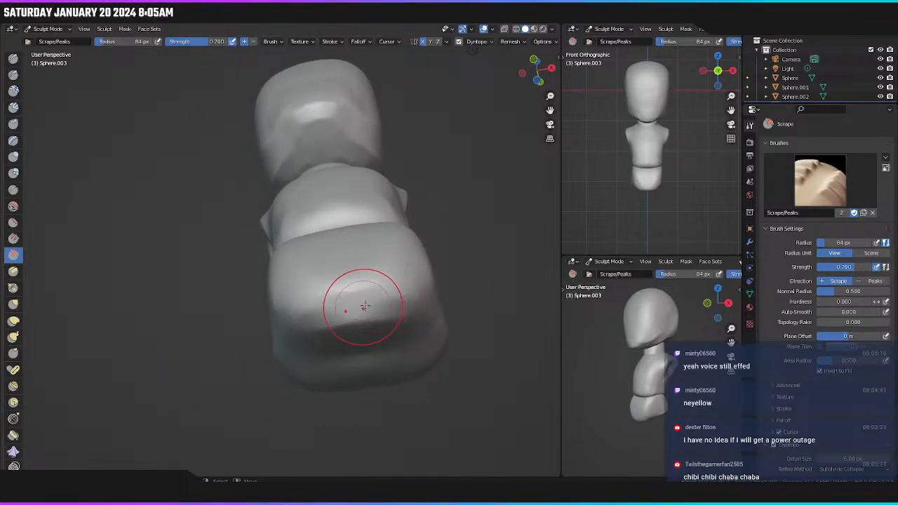
pyautogui.moveTo(337, 324)
pyautogui.mouseDown()
pyautogui.moveTo(383, 306)
pyautogui.moveTo(349, 317)
pyautogui.moveTo(389, 317)
pyautogui.mouseUp()
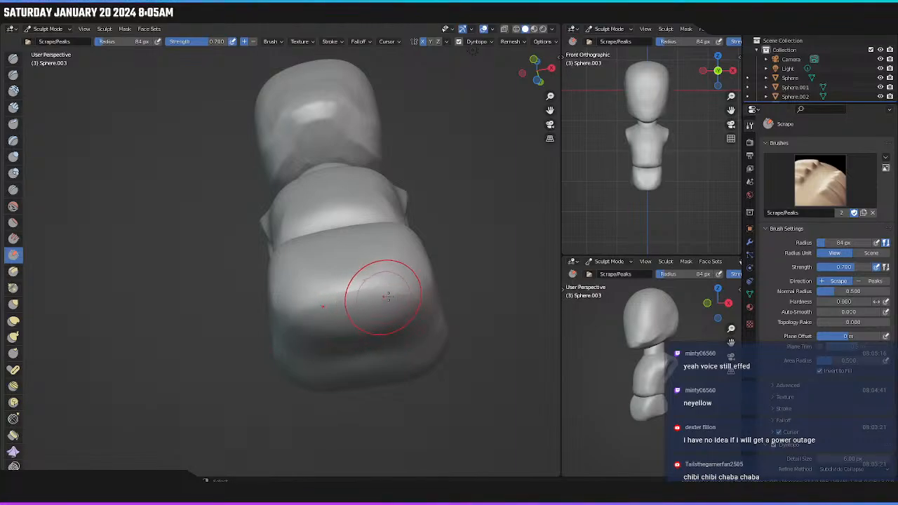
pyautogui.moveTo(381, 290); pyautogui.dragTo(320, 341, button='middle')
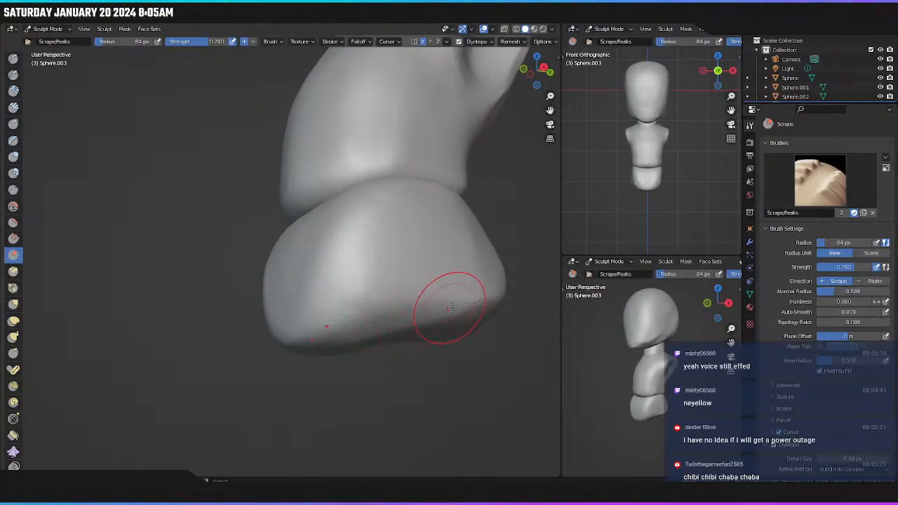
pyautogui.moveTo(371, 317); pyautogui.dragTo(453, 353, button='middle')
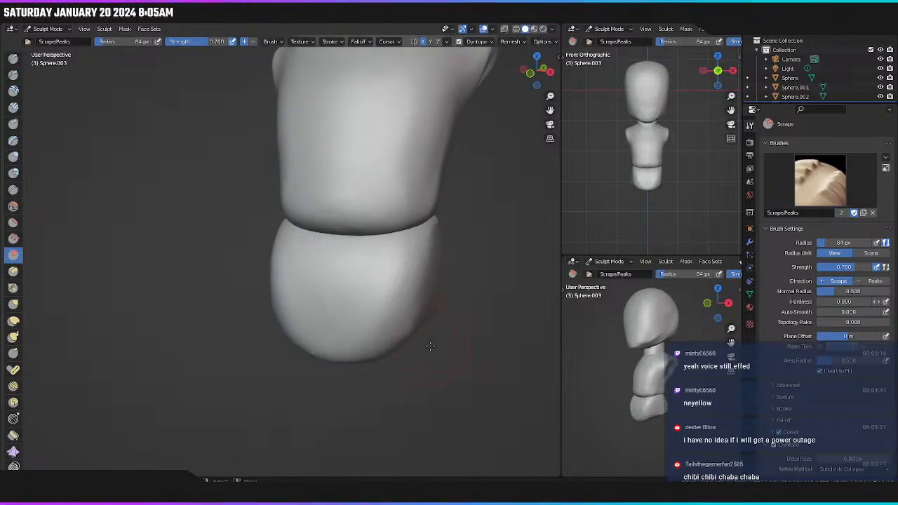
# Examine the pelvis's silhouette, its seam with the torso and its underside from the front, sides, above and below.
pyautogui.press('KP_1')
pyautogui.scroll(-6, 388, 228)
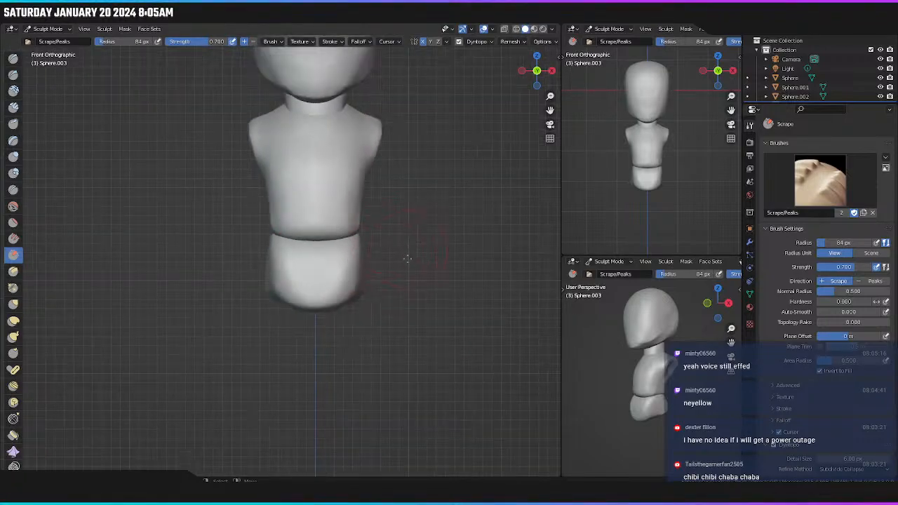
pyautogui.moveTo(388, 228)
pyautogui.mouseDown(button='middle')
pyautogui.moveTo(307, 293)
pyautogui.moveTo(259, 288)
pyautogui.moveTo(352, 245)
pyautogui.mouseUp(button='middle')
pyautogui.scroll(5, 353, 245)
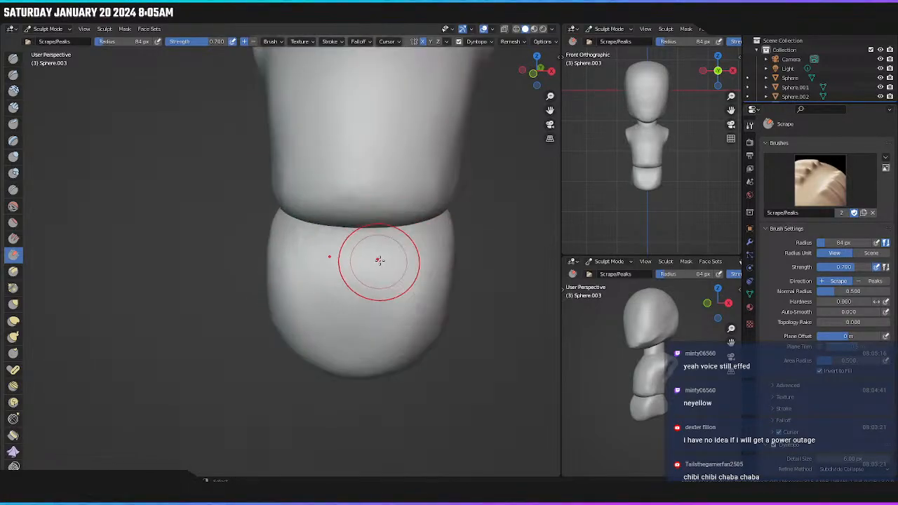
pyautogui.scroll(2, 421, 257)
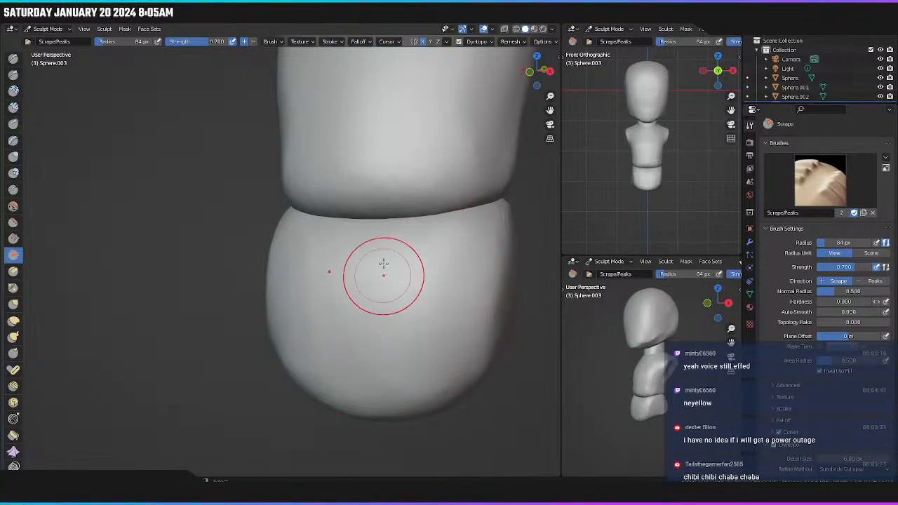
pyautogui.moveTo(414, 266); pyautogui.dragTo(356, 299, button='middle')
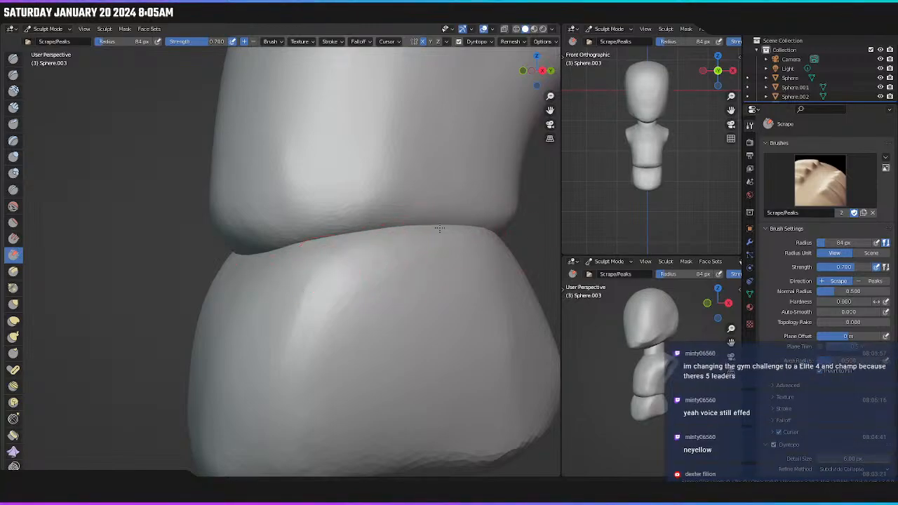
pyautogui.moveTo(446, 270)
pyautogui.mouseDown(button='middle')
pyautogui.moveTo(440, 295)
pyautogui.moveTo(430, 296)
pyautogui.mouseUp(button='middle')
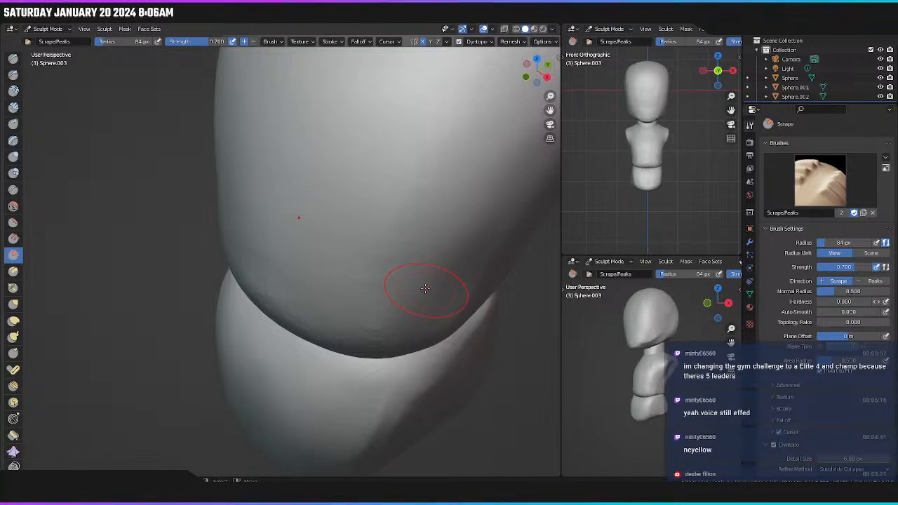
pyautogui.moveTo(423, 289)
pyautogui.mouseDown(button='middle')
pyautogui.moveTo(363, 230)
pyautogui.moveTo(367, 237)
pyautogui.mouseUp(button='middle')
pyautogui.scroll(4, 366, 237)
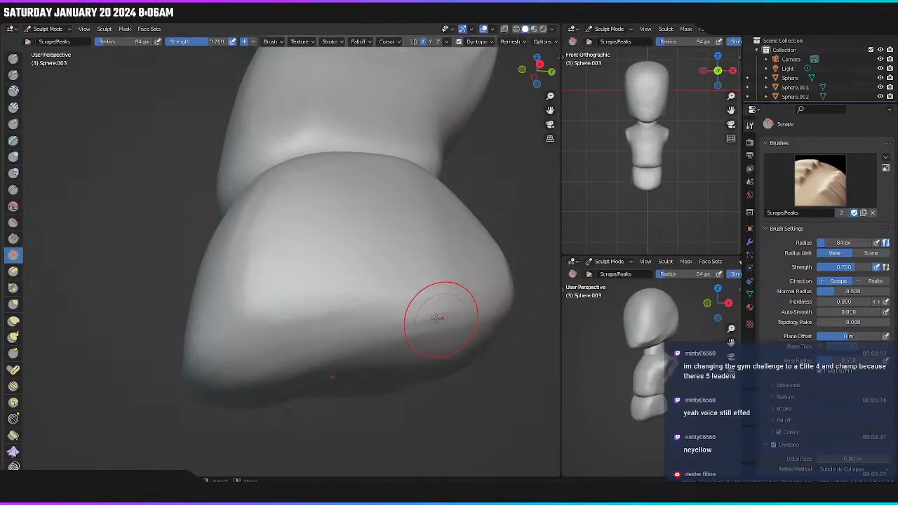
pyautogui.moveTo(436, 319); pyautogui.dragTo(200, 330, button='middle')
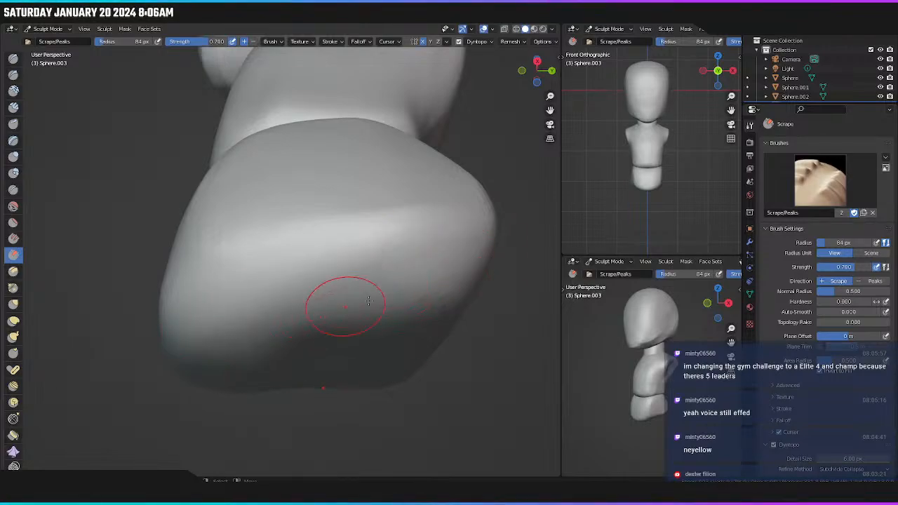
pyautogui.moveTo(368, 302); pyautogui.dragTo(259, 270, button='middle')
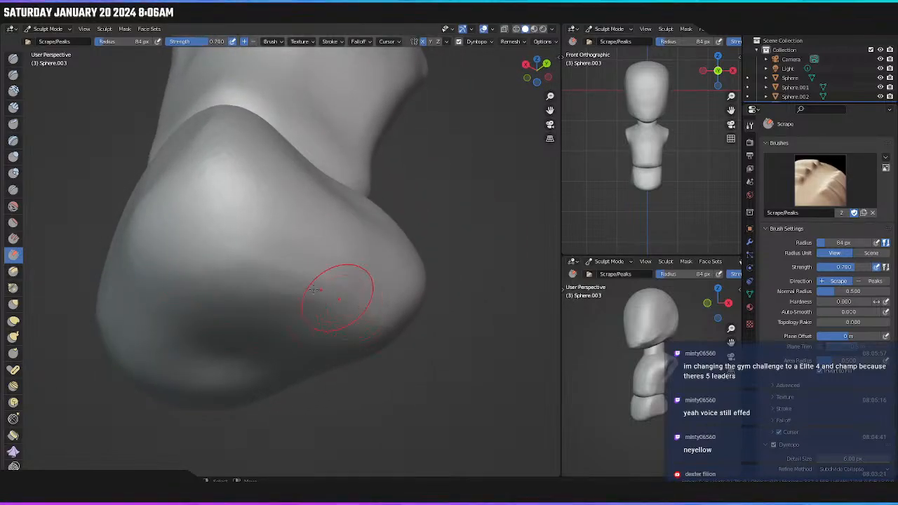
pyautogui.moveTo(330, 301); pyautogui.dragTo(290, 301, button='middle')
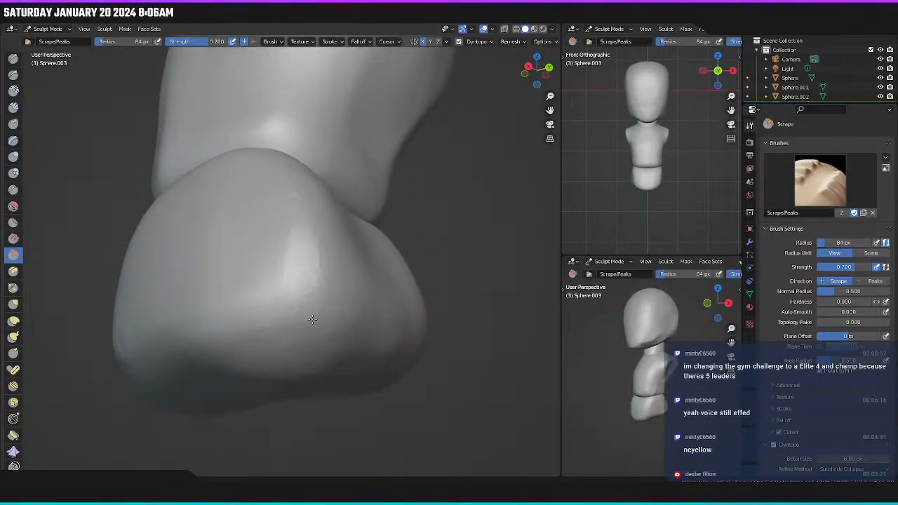
pyautogui.moveTo(331, 324); pyautogui.dragTo(311, 357, button='middle')
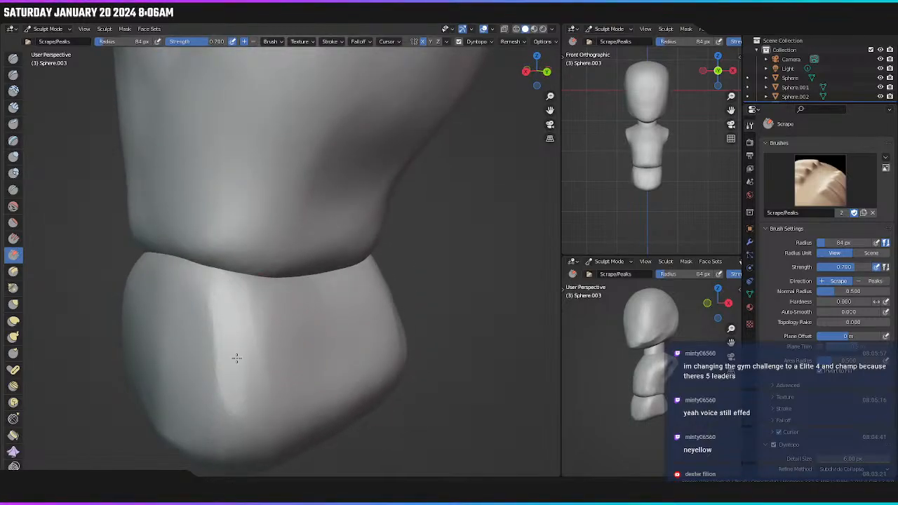
# Flatten the pelvis's rear side corner with lengthwise Scrape/Peaks strokes from the waist seam downward, setting the upper reference view to right side.
pyautogui.moveTo(226, 315); pyautogui.dragTo(246, 405)
pyautogui.moveTo(258, 319); pyautogui.dragTo(252, 359)
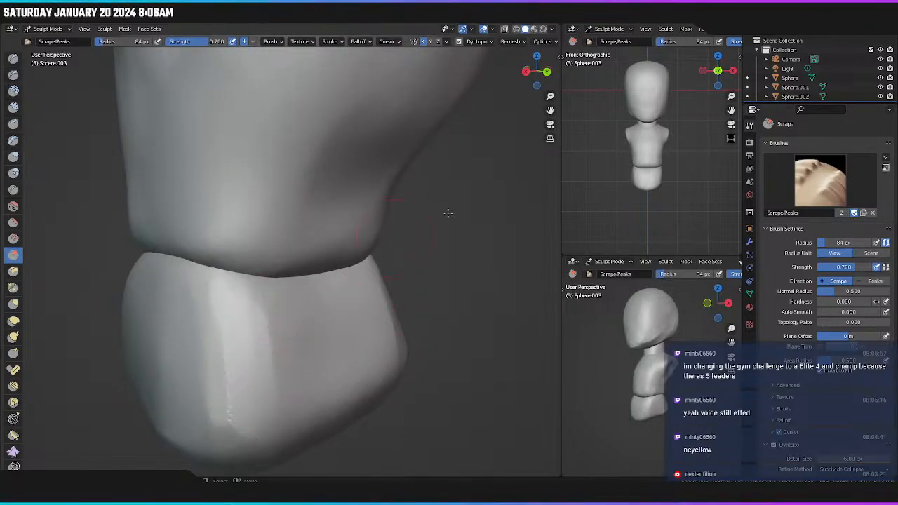
pyautogui.press('KP_3')
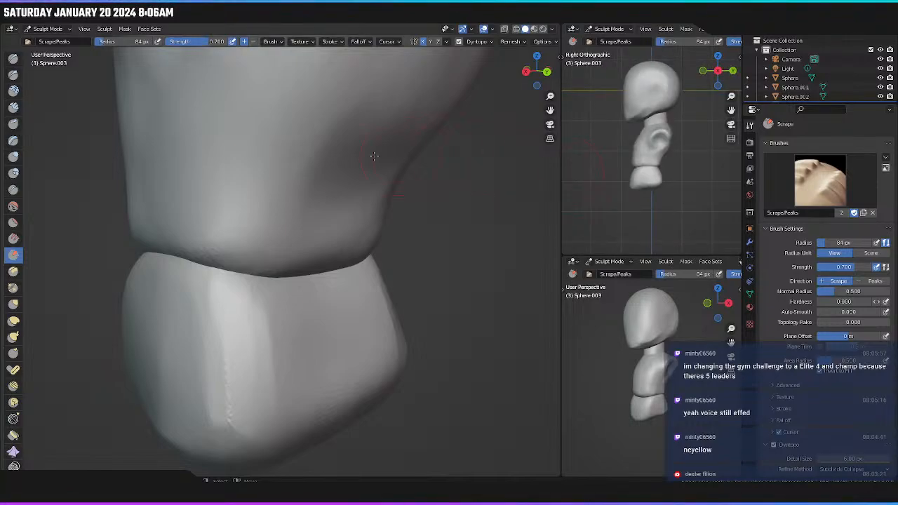
pyautogui.keyDown('shift'); pyautogui.moveTo(322, 281); pyautogui.dragTo(388, 204, button='middle'); pyautogui.keyUp('shift')
pyautogui.moveTo(321, 208); pyautogui.dragTo(324, 309)
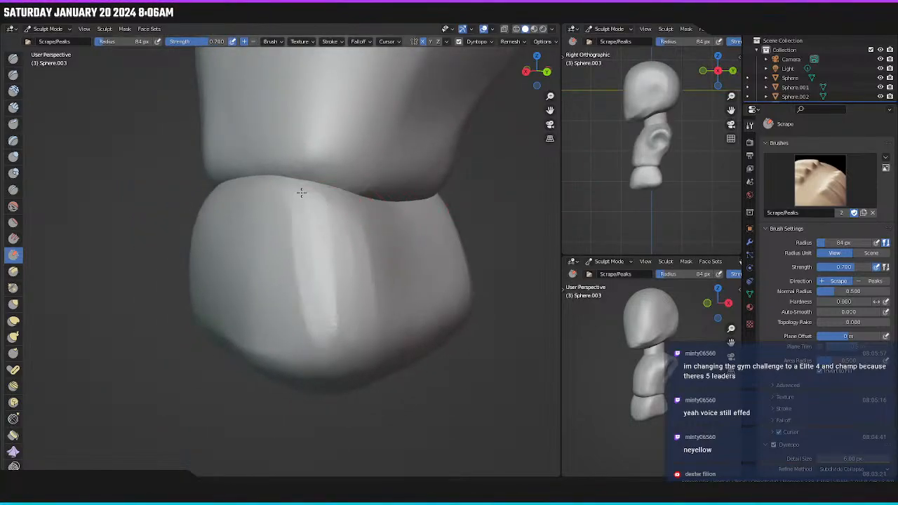
pyautogui.moveTo(325, 189)
pyautogui.mouseDown()
pyautogui.moveTo(336, 309)
pyautogui.moveTo(343, 272)
pyautogui.moveTo(351, 295)
pyautogui.moveTo(343, 321)
pyautogui.moveTo(310, 232)
pyautogui.moveTo(311, 188)
pyautogui.moveTo(331, 201)
pyautogui.moveTo(343, 371)
pyautogui.mouseUp()
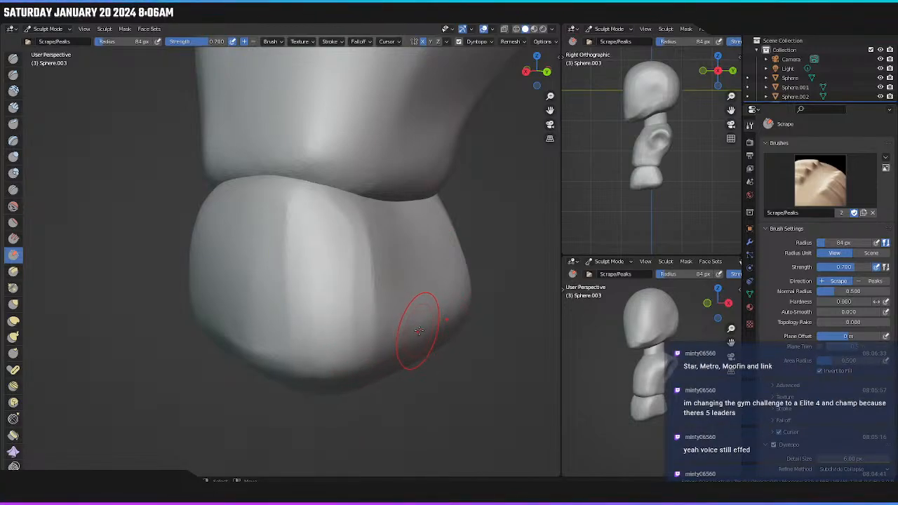
pyautogui.moveTo(330, 221); pyautogui.dragTo(350, 263)
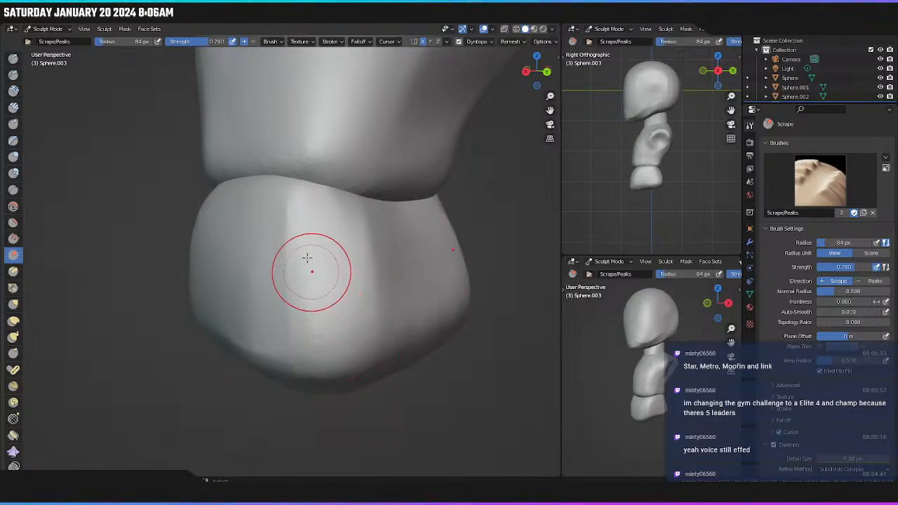
# Scrape the front portion of the pelvis's underside just ahead of the central hollow.
pyautogui.moveTo(330, 257)
pyautogui.mouseDown(button='middle')
pyautogui.moveTo(385, 255)
pyautogui.moveTo(379, 241)
pyautogui.moveTo(444, 214)
pyautogui.moveTo(486, 210)
pyautogui.moveTo(477, 215)
pyautogui.mouseUp(button='middle')
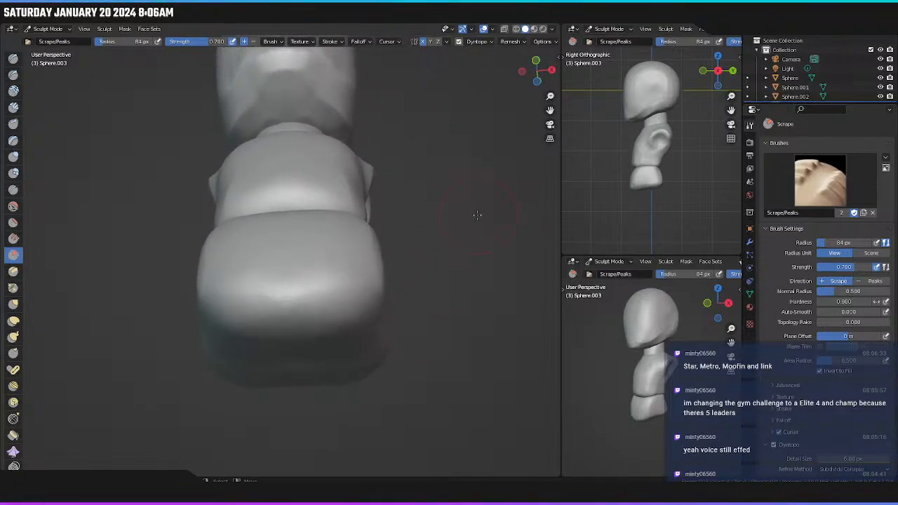
pyautogui.moveTo(432, 231)
pyautogui.mouseDown(button='middle')
pyautogui.moveTo(409, 208)
pyautogui.moveTo(405, 223)
pyautogui.mouseUp(button='middle')
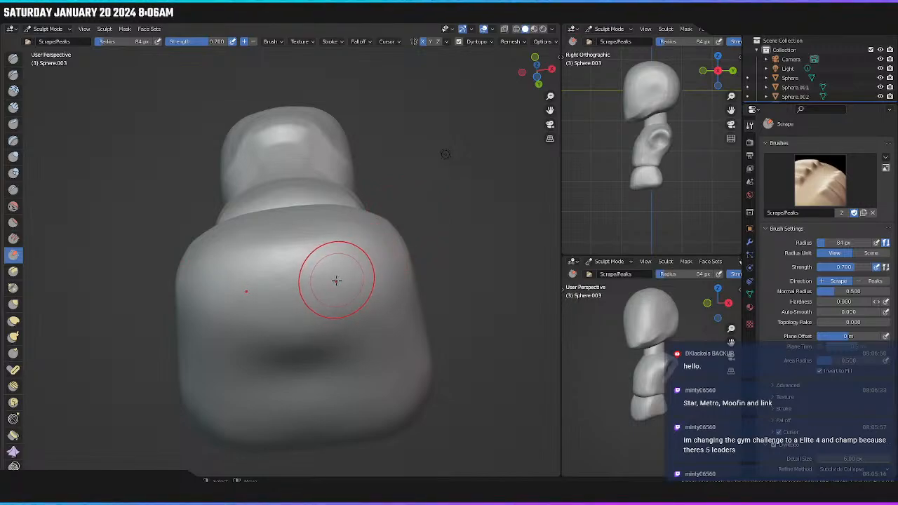
pyautogui.moveTo(329, 283); pyautogui.dragTo(298, 271)
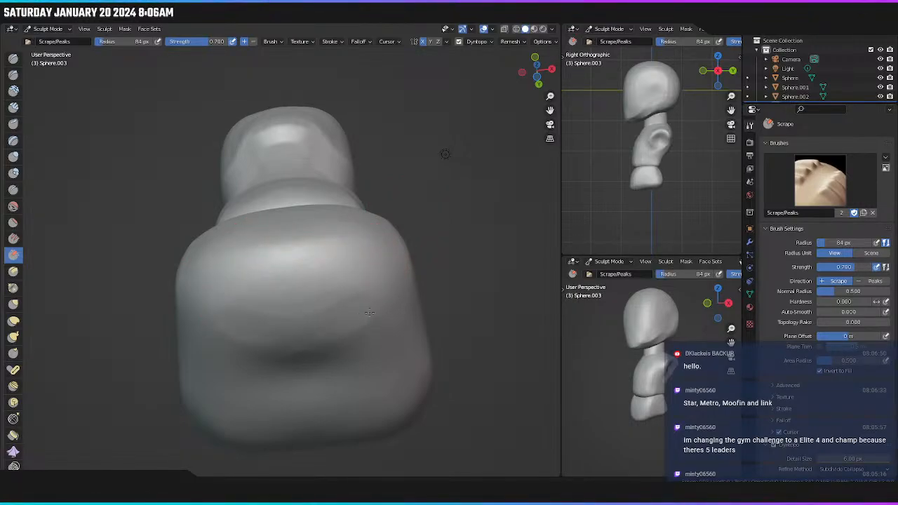
# Scrape the pelvis's underside across the central hollow and forward to the lower front edge, flattening it into one smooth plane.
pyautogui.moveTo(339, 297)
pyautogui.mouseDown()
pyautogui.moveTo(324, 286)
pyautogui.moveTo(315, 324)
pyautogui.mouseUp()
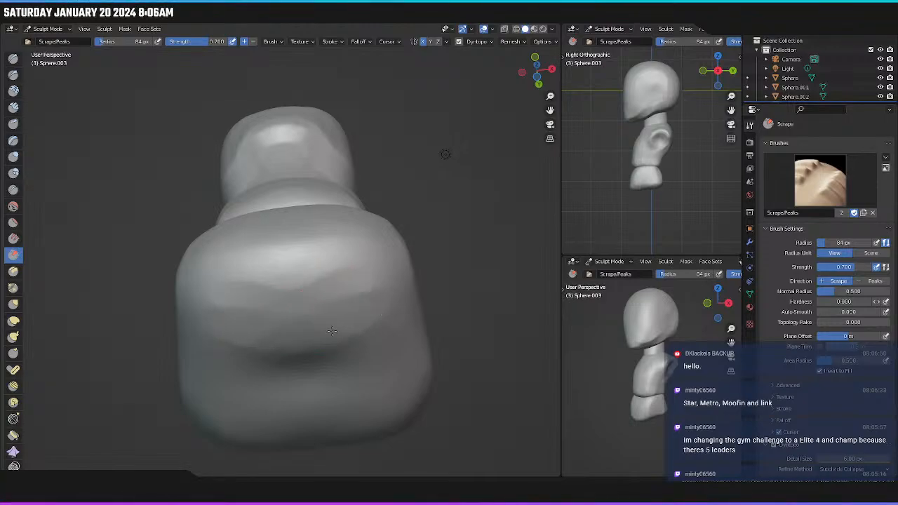
pyautogui.moveTo(247, 324)
pyautogui.mouseDown()
pyautogui.moveTo(363, 262)
pyautogui.moveTo(297, 260)
pyautogui.moveTo(295, 293)
pyautogui.mouseUp()
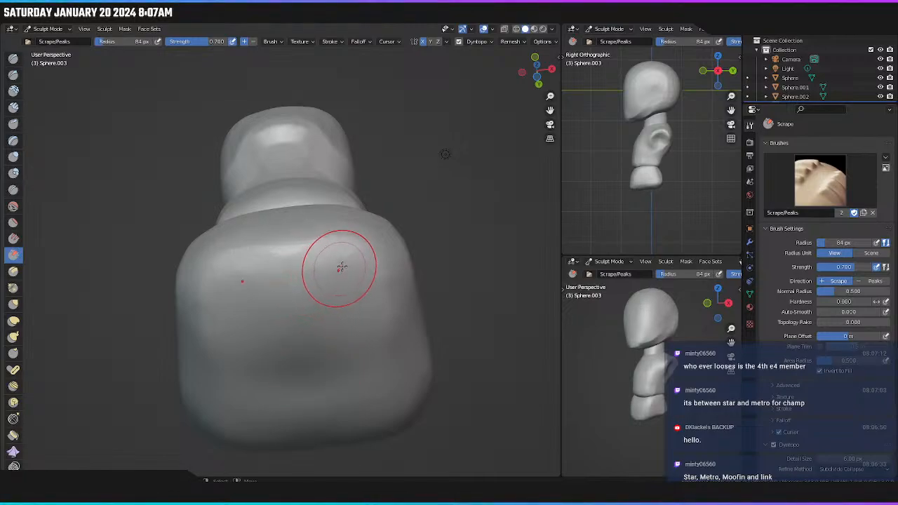
pyautogui.moveTo(314, 266)
pyautogui.mouseDown(button='middle')
pyautogui.moveTo(340, 279)
pyautogui.moveTo(325, 296)
pyautogui.moveTo(321, 289)
pyautogui.mouseUp(button='middle')
pyautogui.moveTo(321, 289)
pyautogui.mouseDown()
pyautogui.moveTo(248, 309)
pyautogui.moveTo(375, 273)
pyautogui.mouseUp()
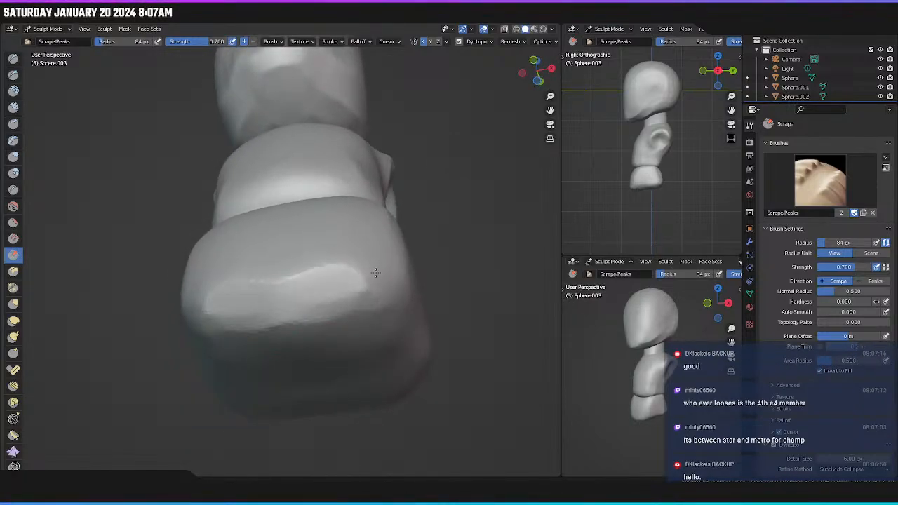
pyautogui.moveTo(252, 310)
pyautogui.mouseDown()
pyautogui.moveTo(358, 282)
pyautogui.moveTo(210, 328)
pyautogui.moveTo(278, 296)
pyautogui.mouseUp()
# Scrape along the pelvis's lower front edge and out to both lower corners to bevel them toward the underside.
pyautogui.moveTo(293, 325); pyautogui.dragTo(302, 350, button='middle')
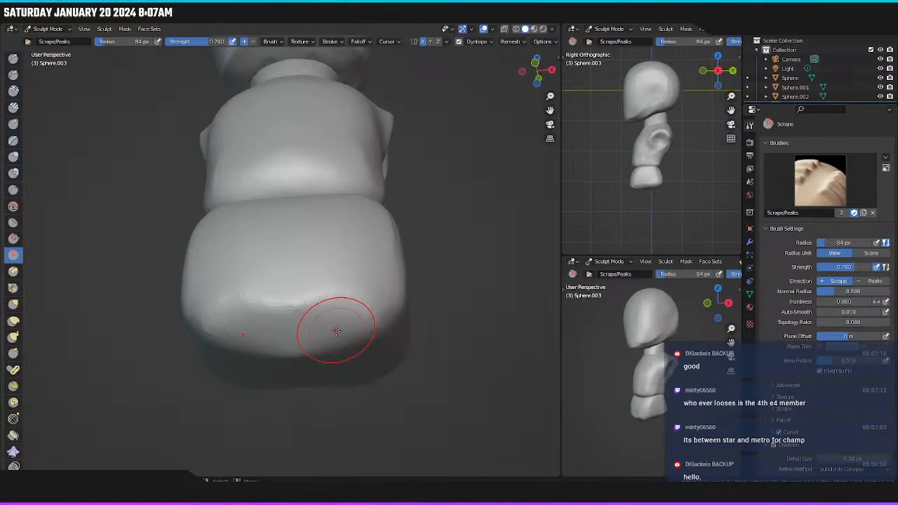
pyautogui.moveTo(336, 330); pyautogui.dragTo(364, 360, button='middle')
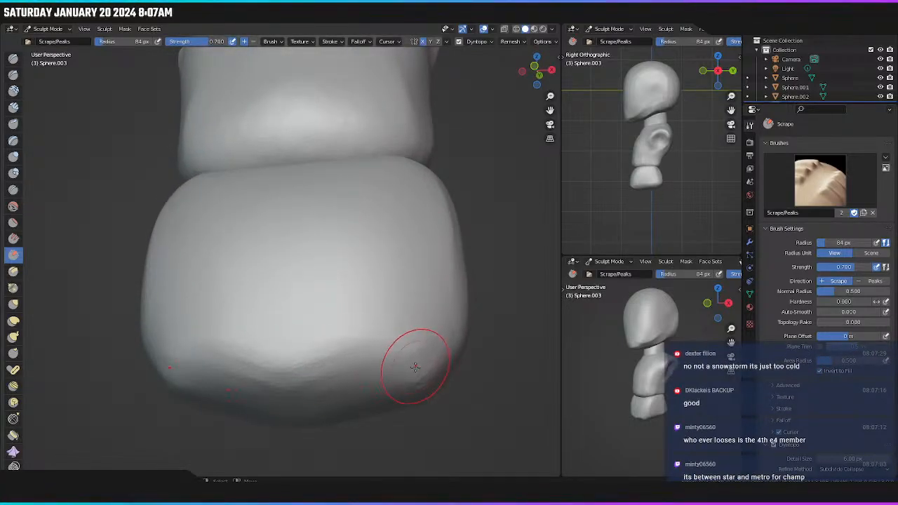
pyautogui.moveTo(312, 359); pyautogui.dragTo(397, 378)
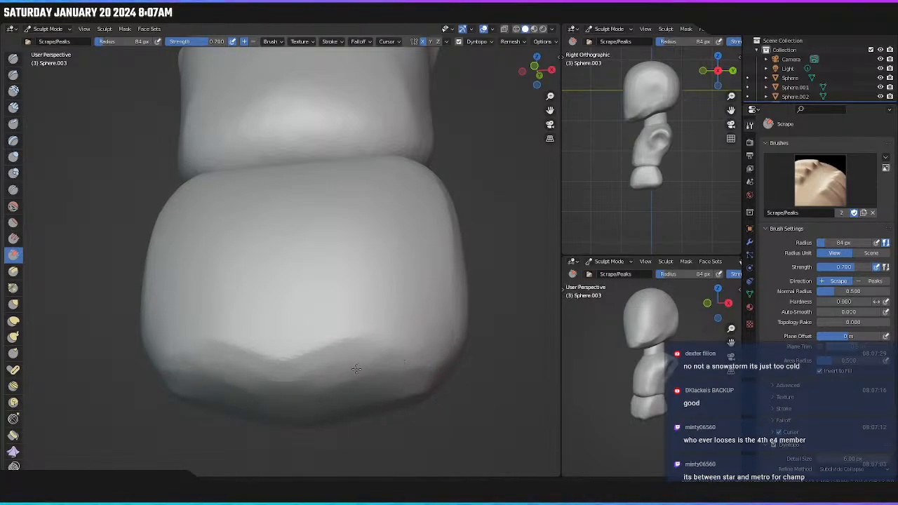
# Examine the pelvis's beveled lower edge and silhouette from below, the side and the front.
pyautogui.moveTo(381, 361); pyautogui.dragTo(377, 353, button='middle')
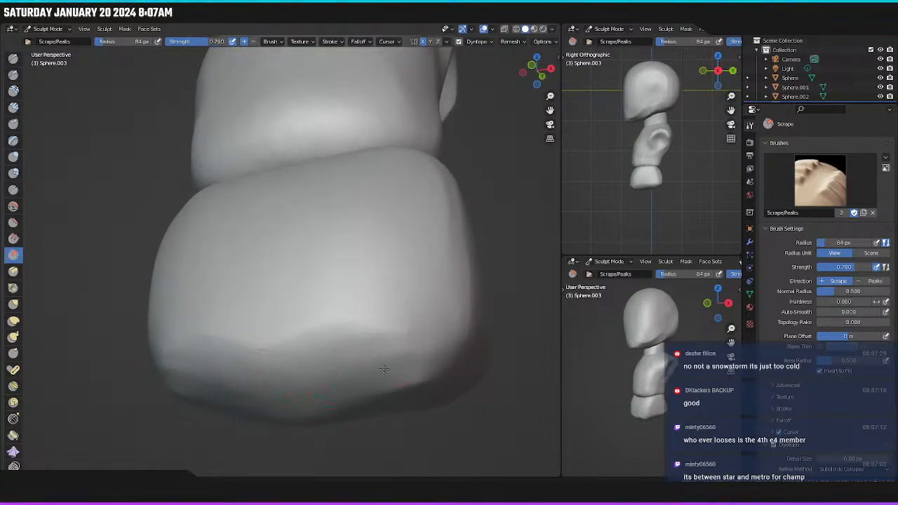
pyautogui.moveTo(391, 345); pyautogui.dragTo(344, 368, button='middle')
pyautogui.moveTo(409, 344); pyautogui.dragTo(403, 330, button='middle')
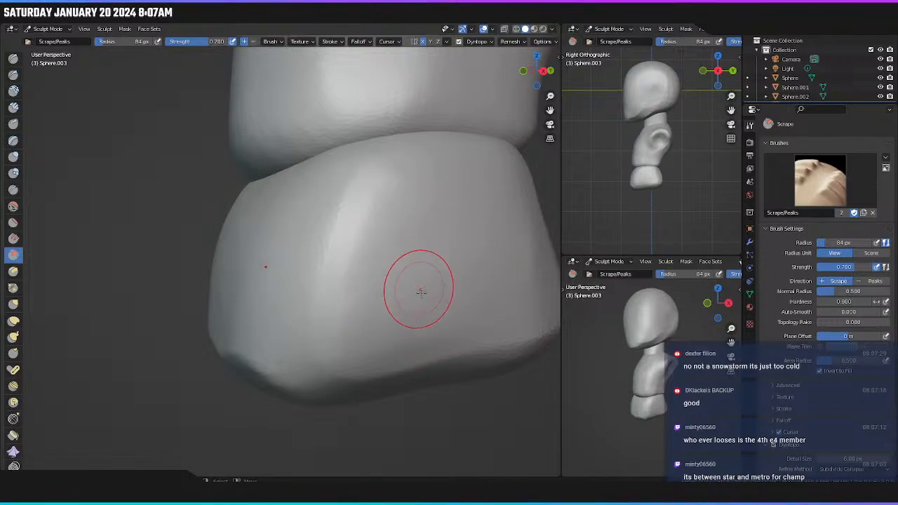
pyautogui.moveTo(415, 287)
pyautogui.mouseDown(button='middle')
pyautogui.moveTo(457, 315)
pyautogui.moveTo(469, 310)
pyautogui.mouseUp(button='middle')
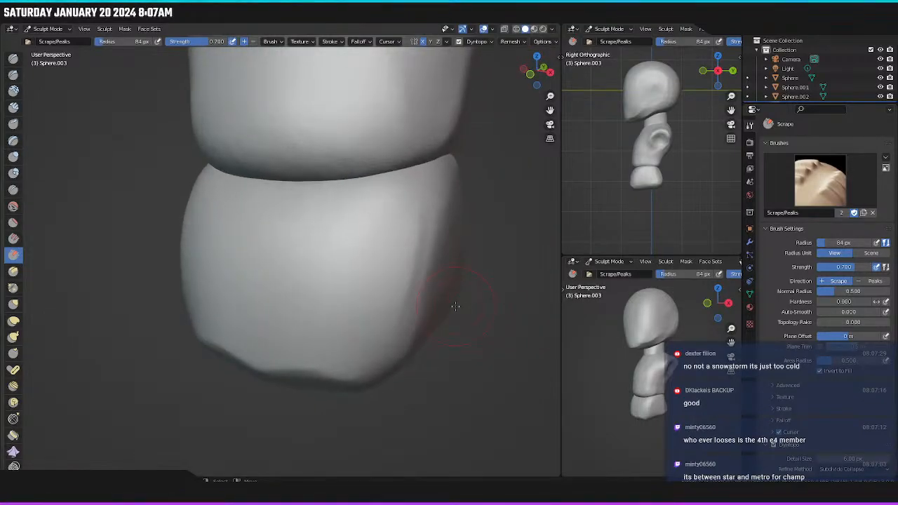
pyautogui.press('KP_1')
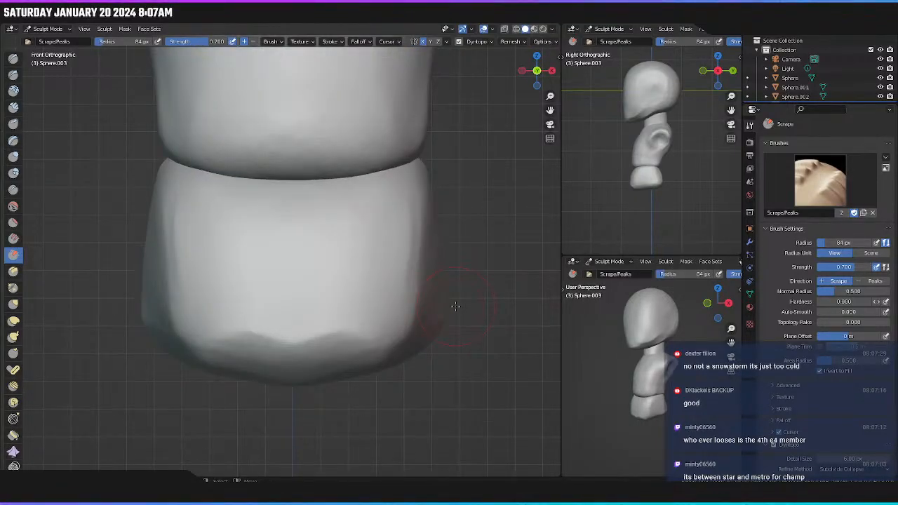
pyautogui.scroll(-5, 440, 307)
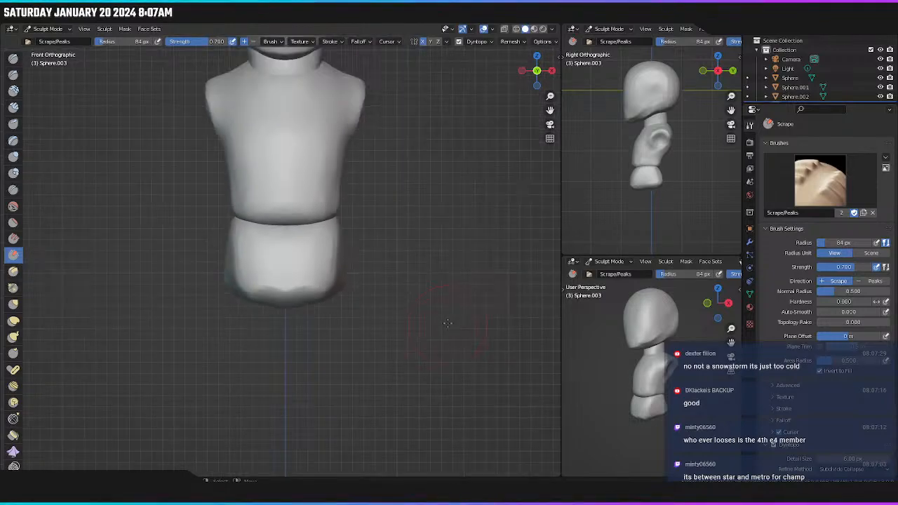
pyautogui.scroll(4, 429, 303)
pyautogui.moveTo(391, 236)
pyautogui.mouseDown(button='middle')
pyautogui.moveTo(353, 256)
pyautogui.moveTo(383, 266)
pyautogui.mouseUp(button='middle')
pyautogui.press('KP_1')
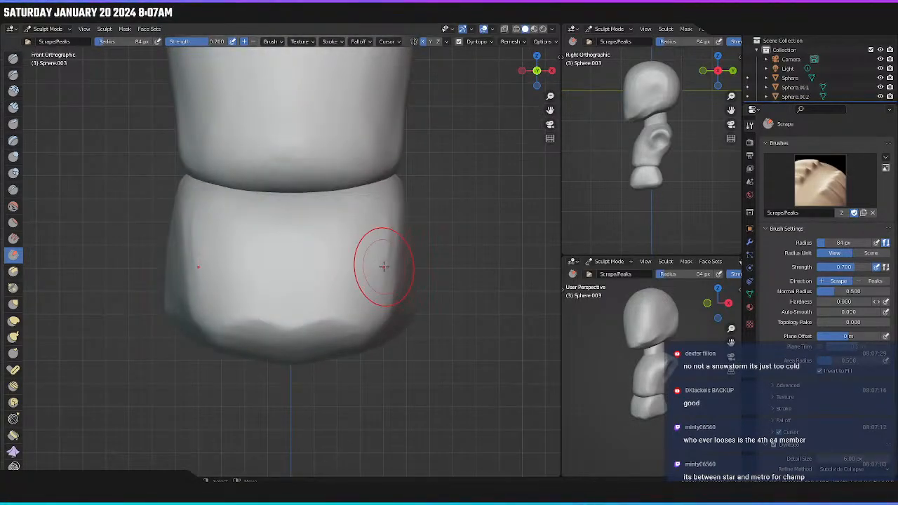
# Pull the pelvis's lower sides inward with the Grab brush at a 159 px radius in front view.
pyautogui.press('g')
pyautogui.press('f')
pyautogui.click(459, 296)
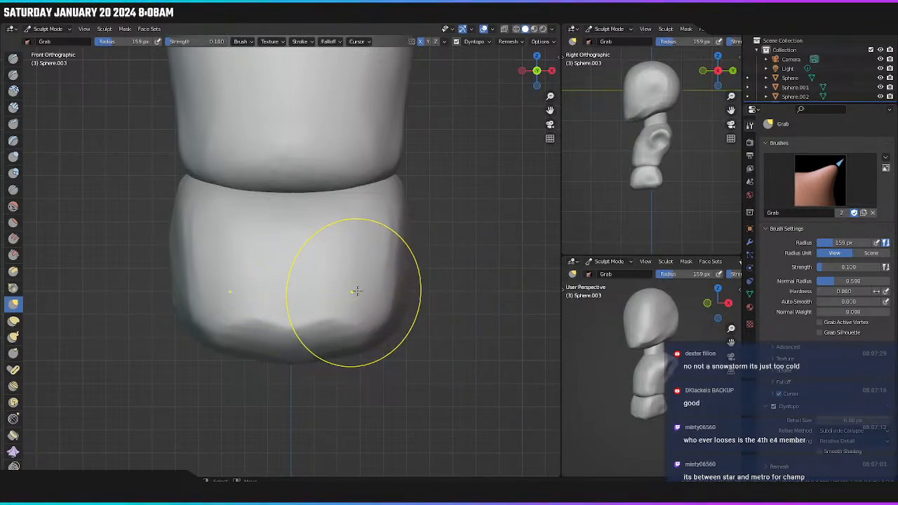
# Examine the pelvis's narrowed shape from the sides and compare its width with the torso and head from the front.
pyautogui.moveTo(381, 329); pyautogui.dragTo(345, 297, button='middle')
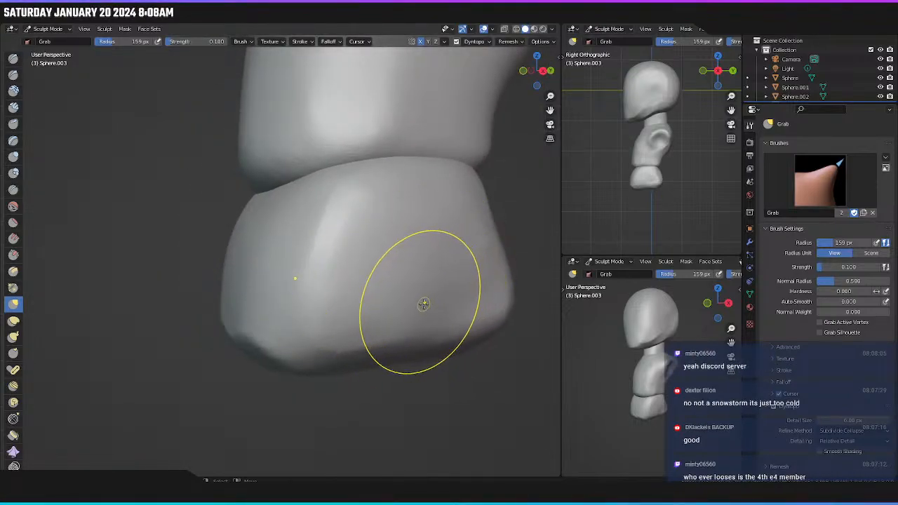
pyautogui.moveTo(425, 305)
pyautogui.mouseDown(button='middle')
pyautogui.moveTo(330, 310)
pyautogui.moveTo(359, 325)
pyautogui.moveTo(407, 313)
pyautogui.moveTo(405, 304)
pyautogui.moveTo(369, 316)
pyautogui.moveTo(378, 288)
pyautogui.mouseUp(button='middle')
pyautogui.scroll(1, 407, 305)
pyautogui.scroll(-4, 407, 304)
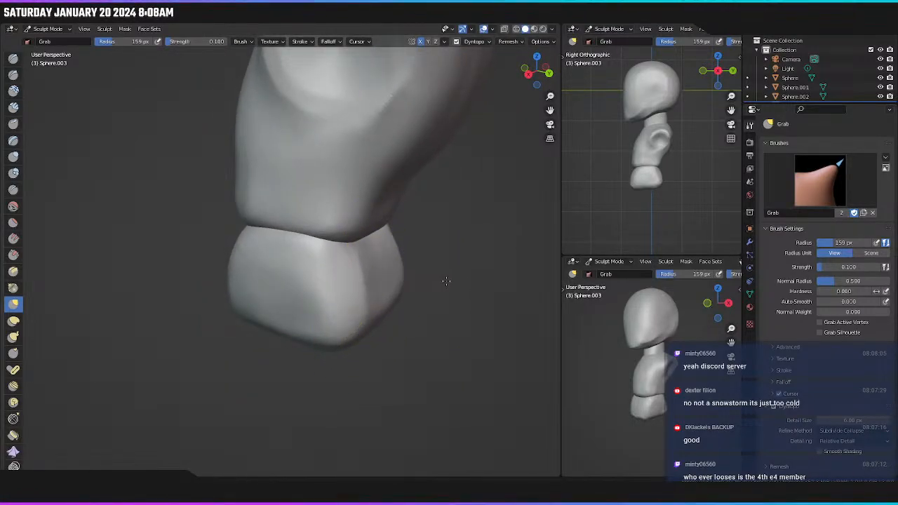
pyautogui.moveTo(453, 291)
pyautogui.mouseDown(button='middle')
pyautogui.moveTo(433, 281)
pyautogui.moveTo(442, 256)
pyautogui.moveTo(459, 250)
pyautogui.moveTo(563, 265)
pyautogui.moveTo(457, 266)
pyautogui.moveTo(394, 281)
pyautogui.mouseUp(button='middle')
pyautogui.press('KP_1')
pyautogui.scroll(-5, 250, 250)
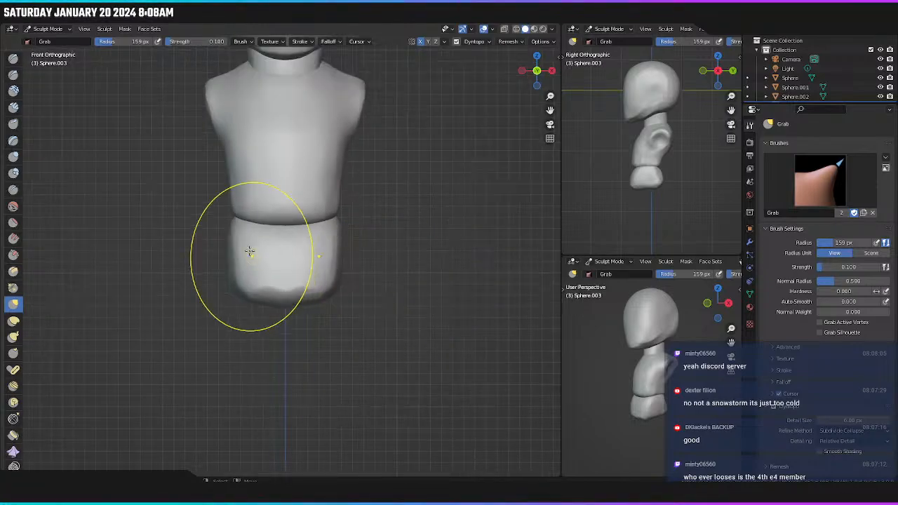
pyautogui.scroll(5, 330, 270)
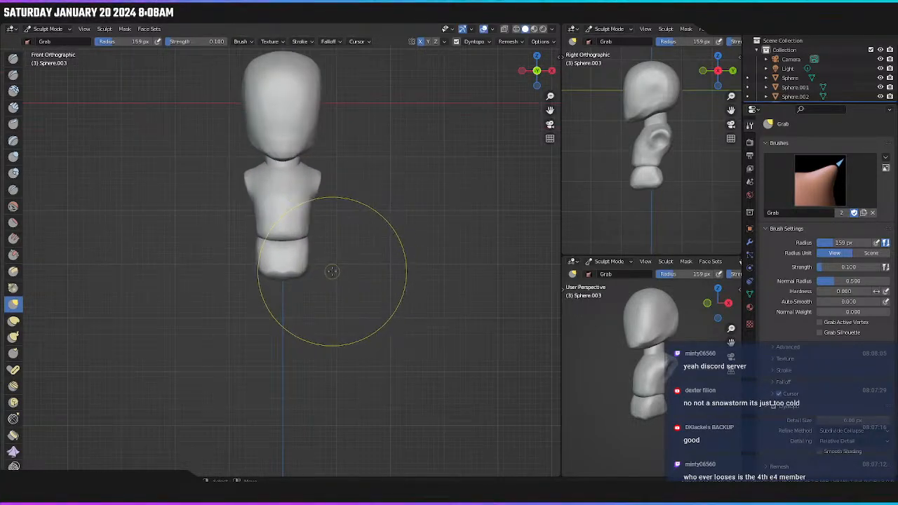
pyautogui.scroll(3, 334, 267)
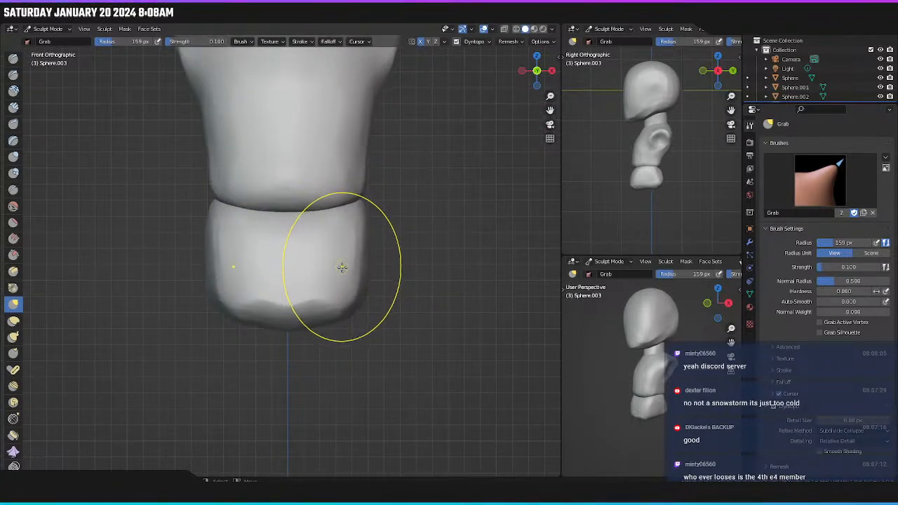
# Try to taper the pelvis's lower corners inward with the Grab brush in front view, reducing its radius to 77 px.
pyautogui.moveTo(353, 306); pyautogui.dragTo(198, 315)
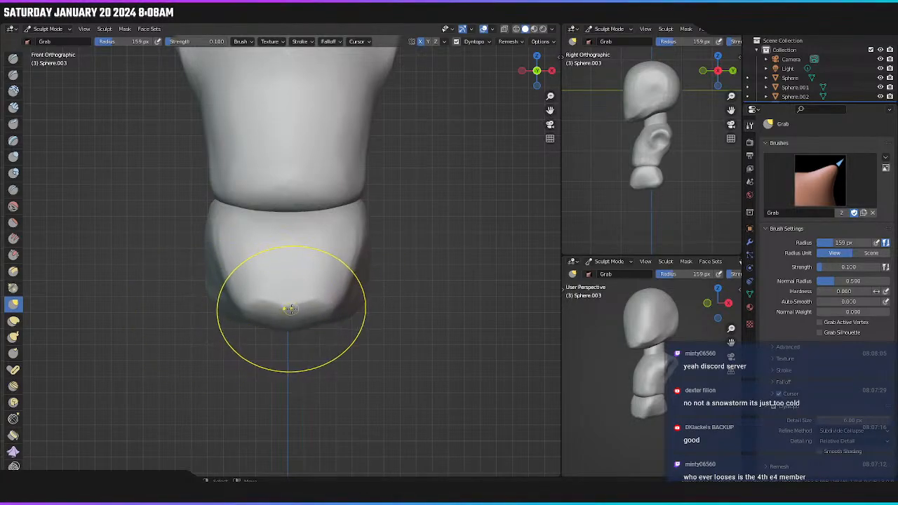
pyautogui.scroll(-4, 294, 309)
pyautogui.scroll(-1, 329, 302)
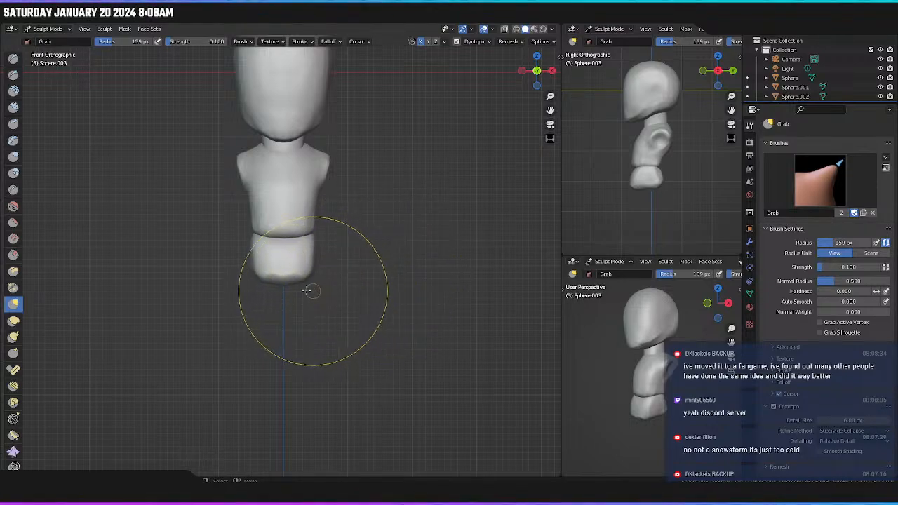
pyautogui.press('f')
pyautogui.click(372, 267)
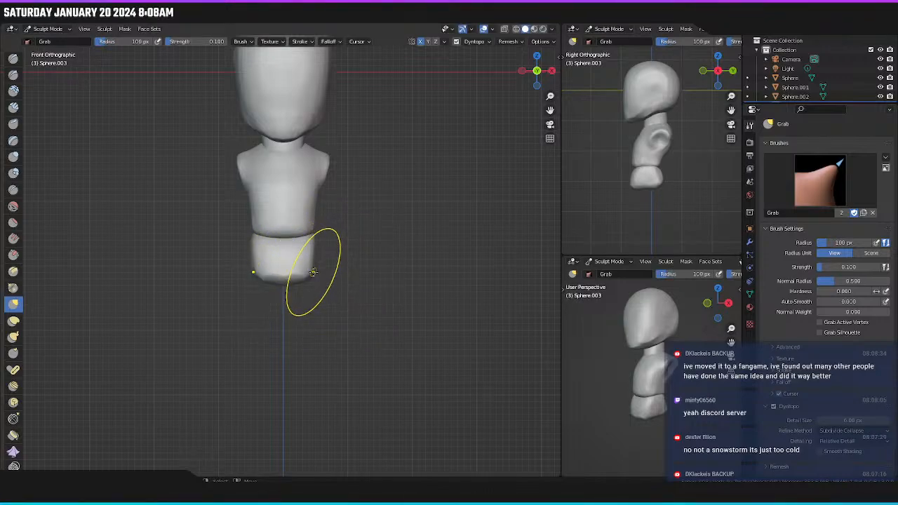
pyautogui.press('f')
pyautogui.click(352, 272)
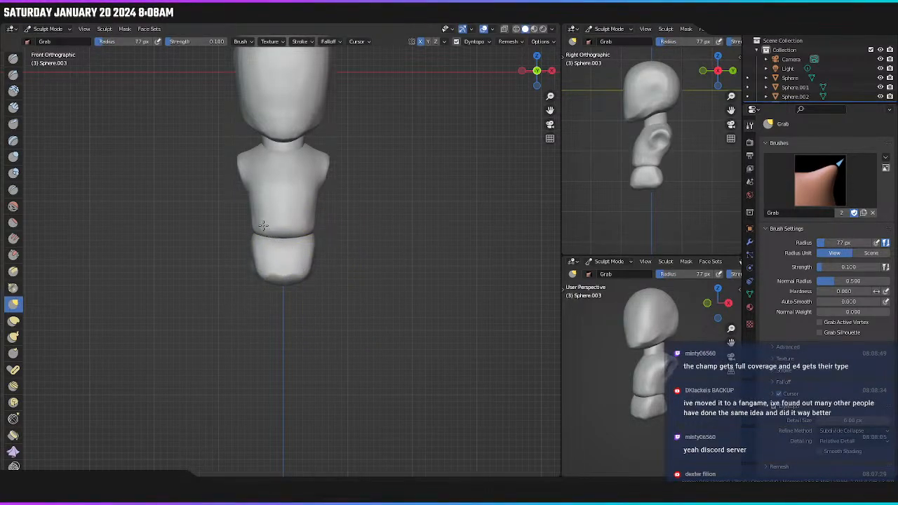
# Check the pelvis from the right and front, setting the Grab radius to 158 px and the upper reference view to front.
pyautogui.moveTo(318, 242); pyautogui.dragTo(242, 260, button='middle')
pyautogui.press('KP_3')
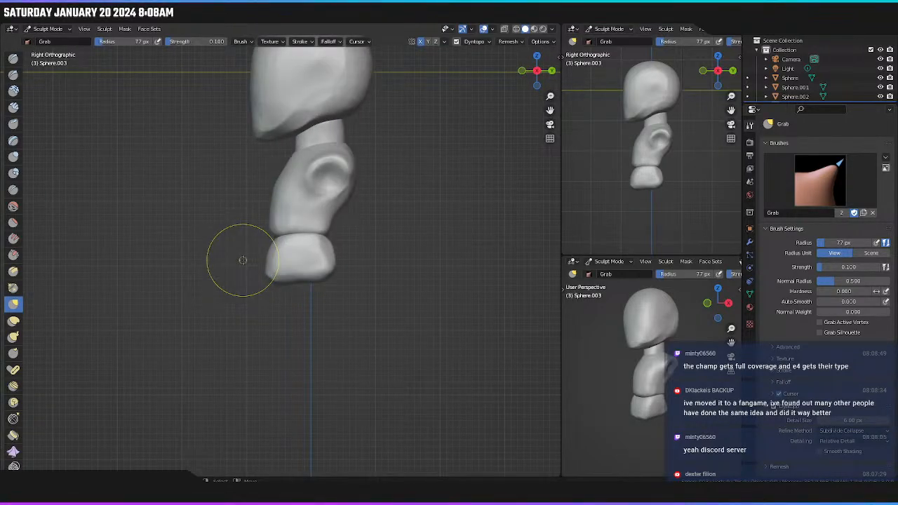
pyautogui.scroll(3, 179, 200)
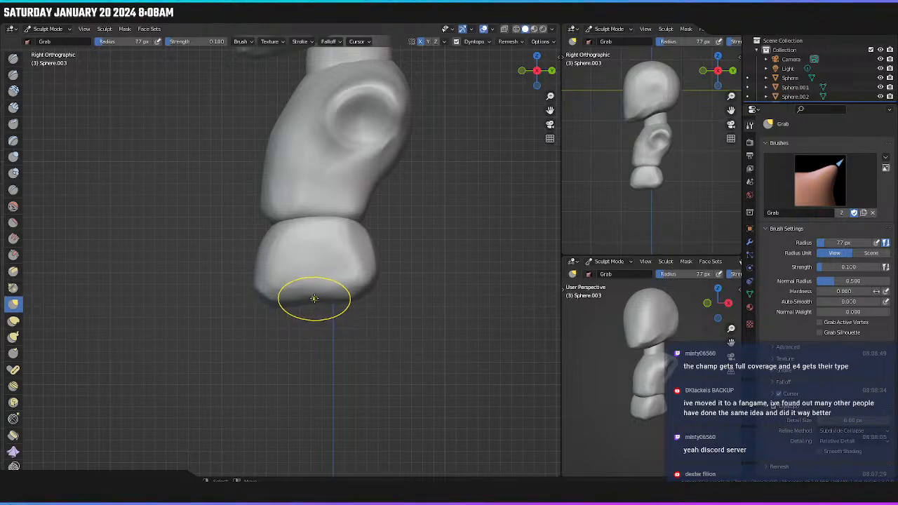
pyautogui.press('f')
pyautogui.click(386, 300)
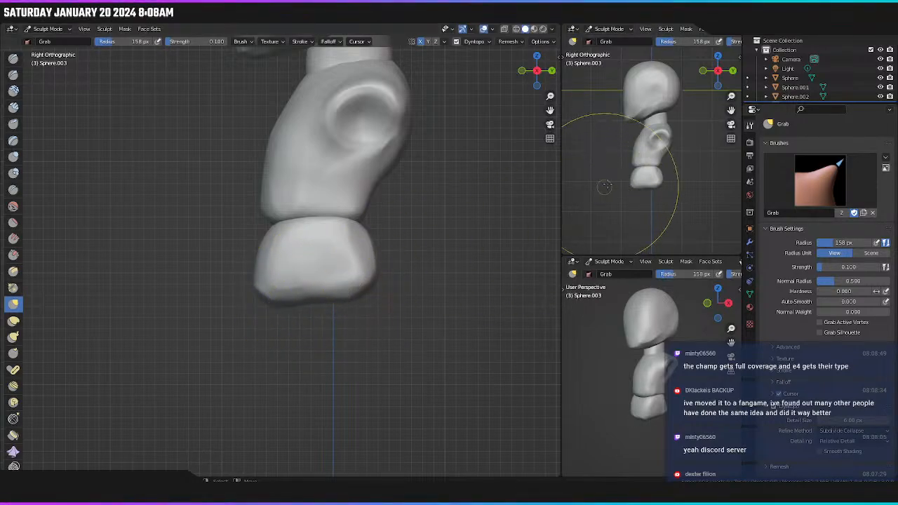
pyautogui.press('KP_1')
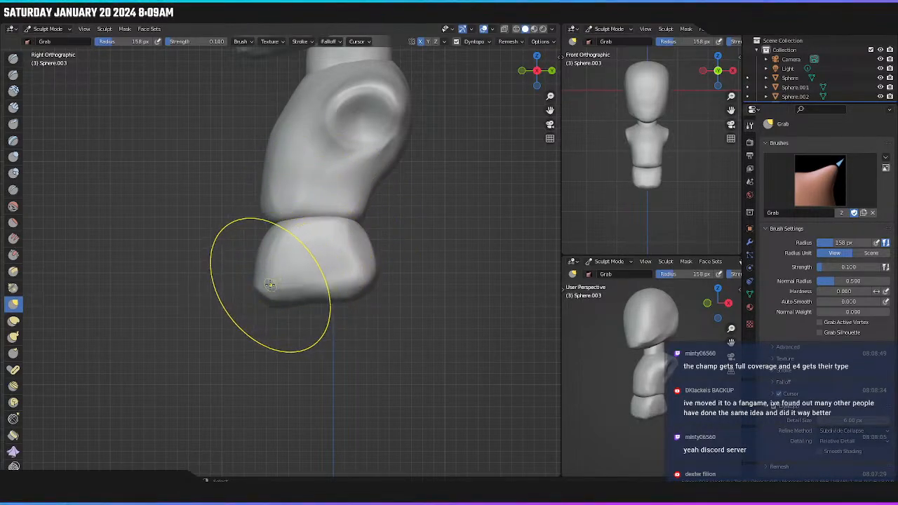
pyautogui.moveTo(280, 281)
pyautogui.mouseDown(button='middle')
pyautogui.moveTo(381, 303)
pyautogui.moveTo(357, 295)
pyautogui.mouseUp(button='middle')
pyautogui.press('KP_1')
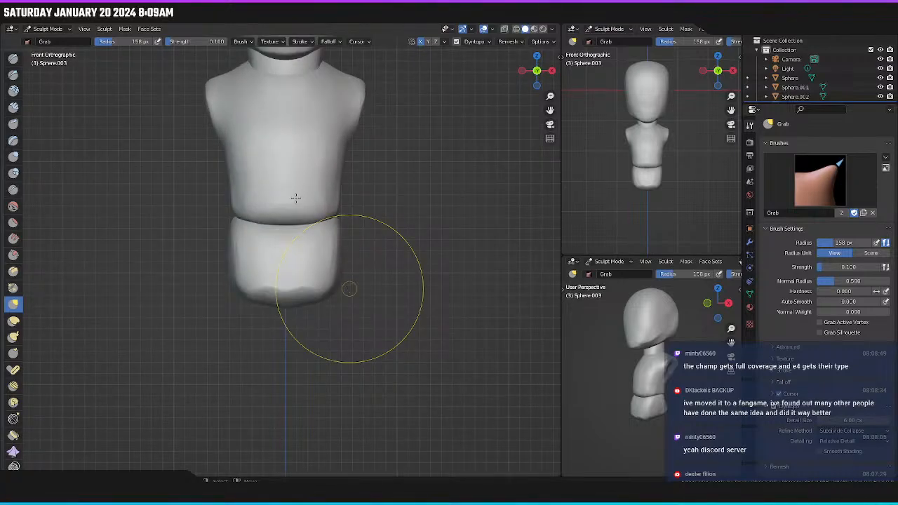
pyautogui.scroll(-5, 349, 288)
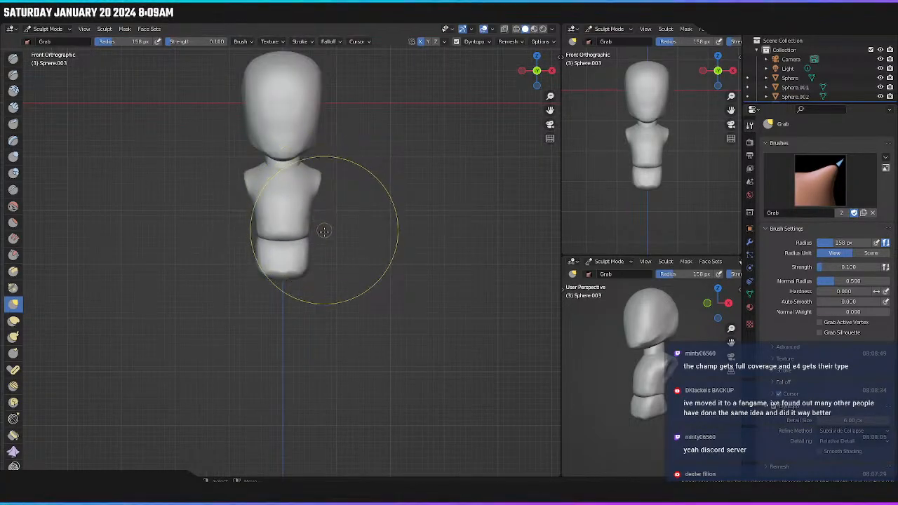
# Make the head the object being sculpted and enable dynamic topology on it.
pyautogui.click(124, 17)
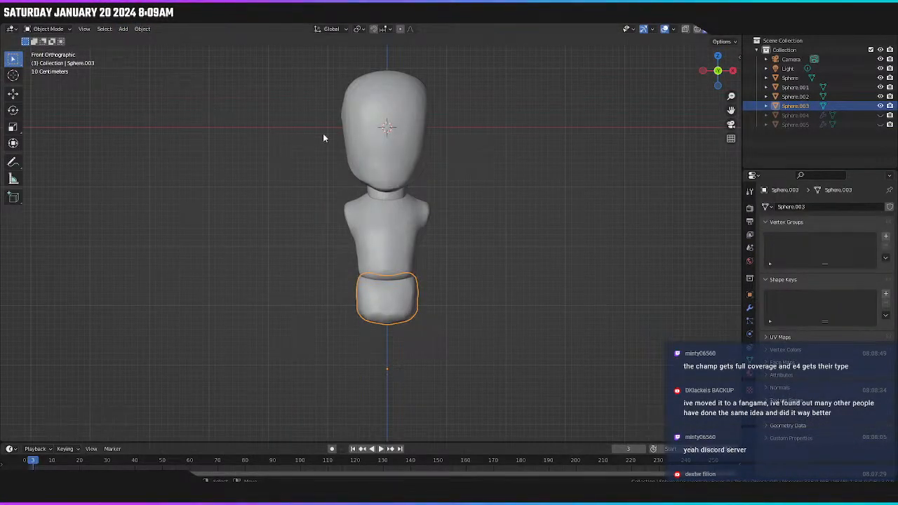
pyautogui.click(395, 133)
pyautogui.click(188, 19)
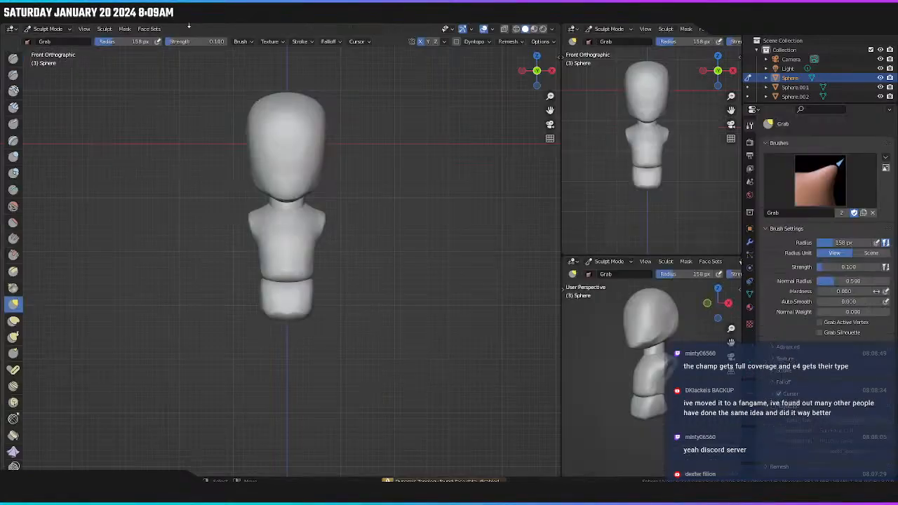
pyautogui.click(456, 42)
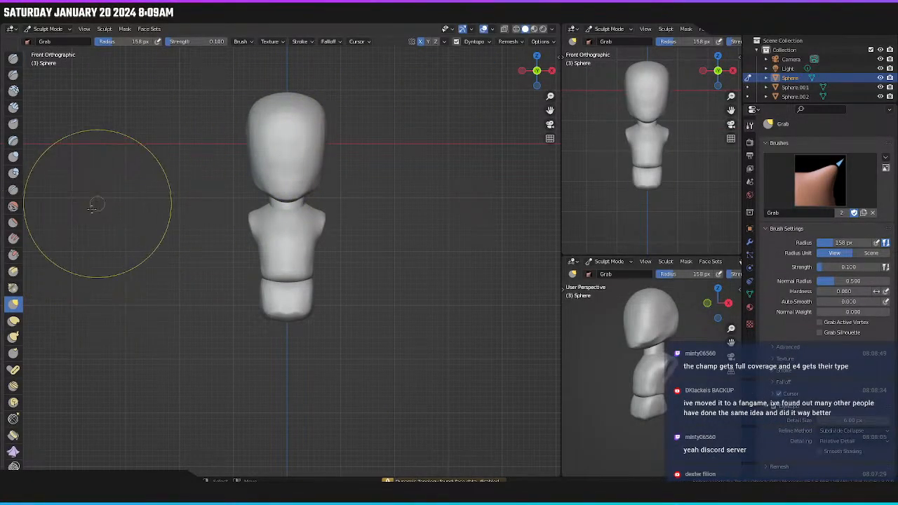
# Scrape along the head's lower jawline from the chin backward with the Scrape/Peaks brush at a 96 px radius.
pyautogui.hotkey('shift', 't')
pyautogui.press('f')
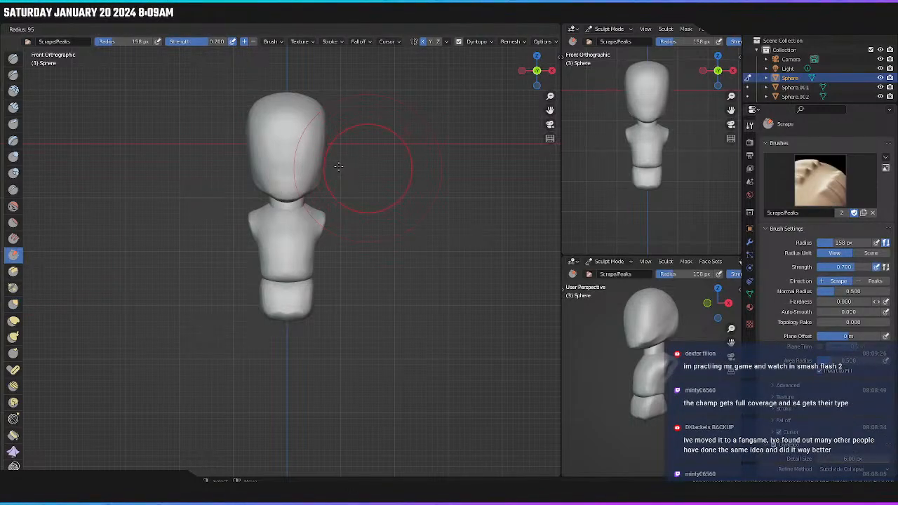
pyautogui.click(339, 166)
pyautogui.moveTo(336, 168)
pyautogui.mouseDown(button='middle')
pyautogui.moveTo(282, 185)
pyautogui.moveTo(315, 251)
pyautogui.moveTo(295, 233)
pyautogui.mouseUp(button='middle')
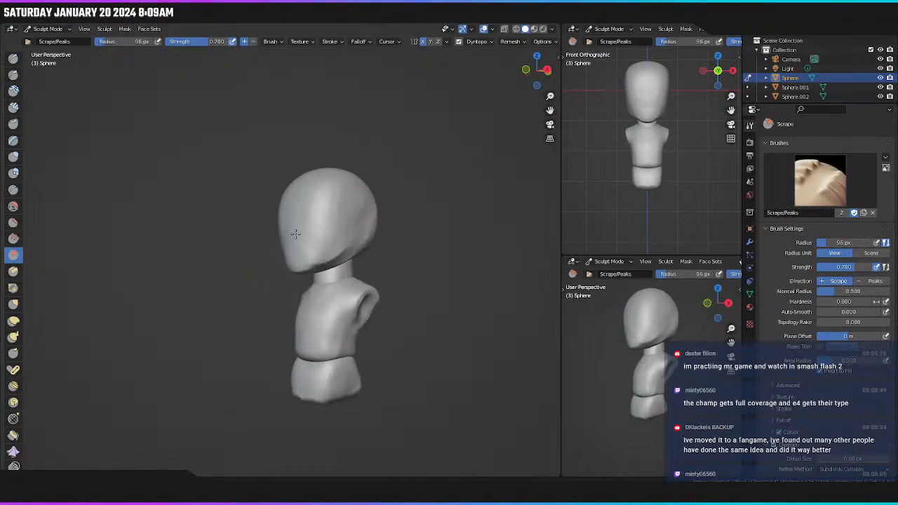
pyautogui.scroll(10, 295, 234)
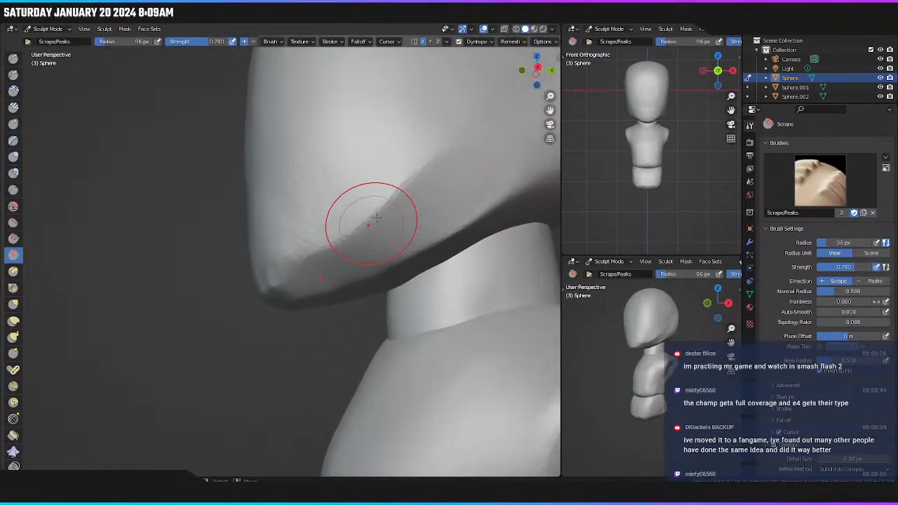
pyautogui.moveTo(376, 217); pyautogui.dragTo(474, 156)
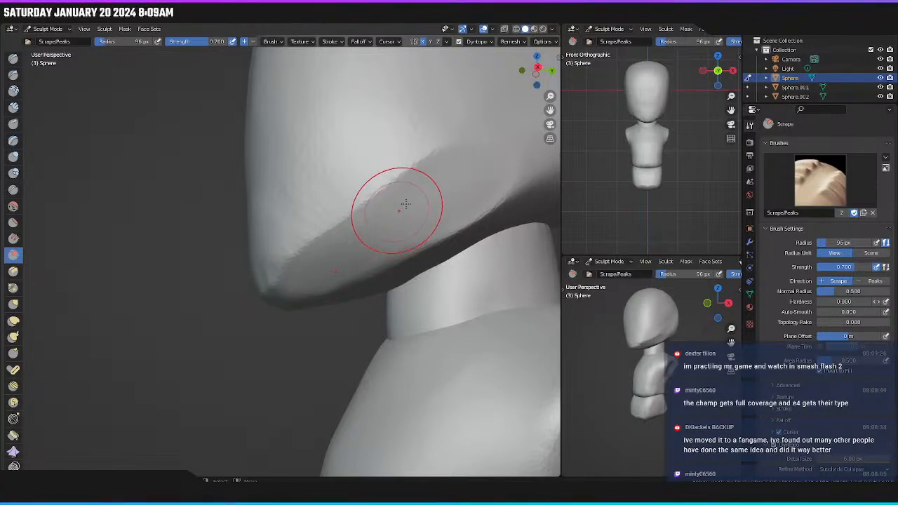
# Flatten the side plane of the jaw between the chin and the ear area with repeated Scrape/Peaks strokes.
pyautogui.moveTo(317, 234); pyautogui.dragTo(441, 168)
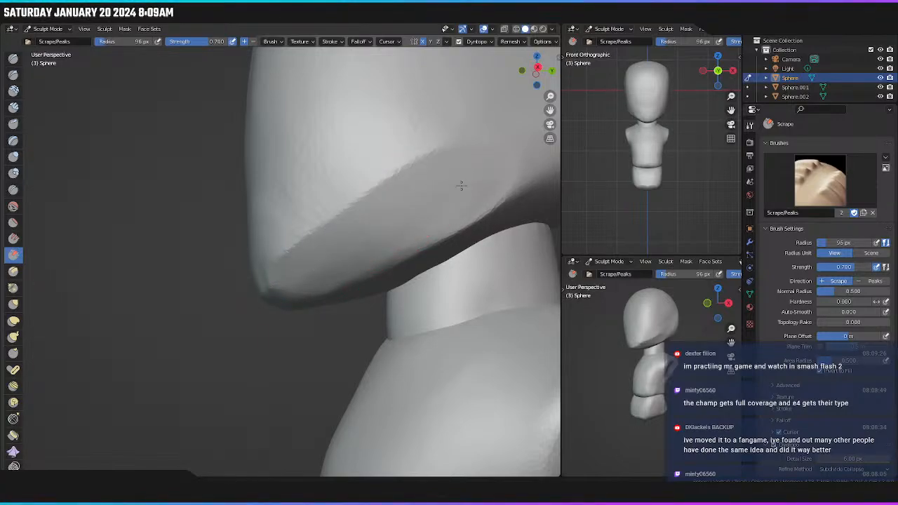
pyautogui.moveTo(376, 239); pyautogui.dragTo(436, 202)
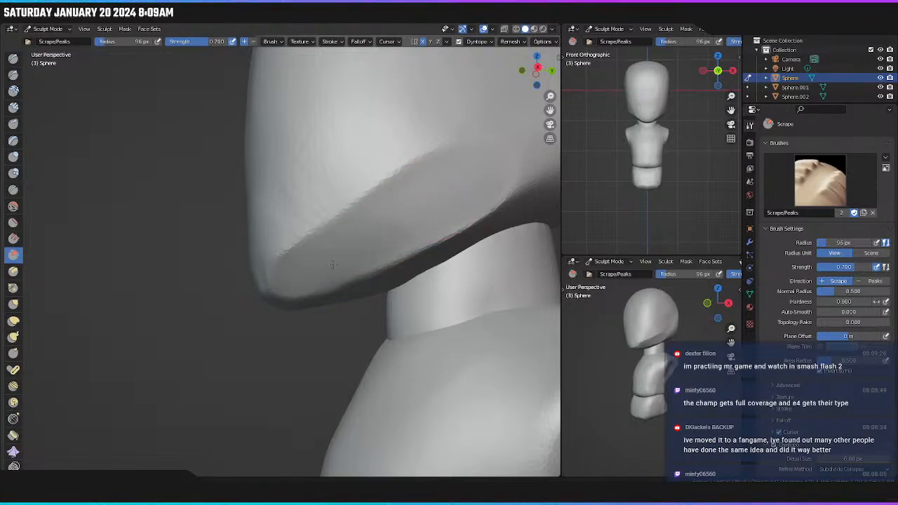
pyautogui.moveTo(373, 226); pyautogui.dragTo(286, 258)
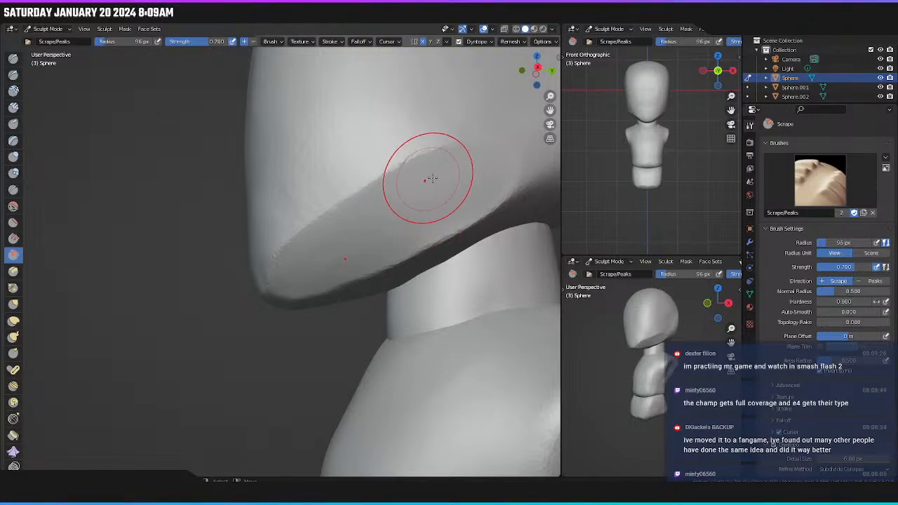
pyautogui.moveTo(464, 168); pyautogui.dragTo(422, 192)
# Scrape the lower back of the head into flatter planes just above the neck.
pyautogui.moveTo(421, 241)
pyautogui.mouseDown(button='middle')
pyautogui.moveTo(509, 225)
pyautogui.moveTo(506, 194)
pyautogui.moveTo(496, 216)
pyautogui.mouseUp(button='middle')
pyautogui.scroll(-4, 443, 235)
pyautogui.moveTo(429, 224)
pyautogui.mouseDown(button='middle')
pyautogui.moveTo(443, 209)
pyautogui.moveTo(371, 231)
pyautogui.moveTo(351, 249)
pyautogui.mouseUp(button='middle')
pyautogui.scroll(3, 437, 240)
pyautogui.moveTo(351, 249)
pyautogui.mouseDown()
pyautogui.moveTo(330, 256)
pyautogui.moveTo(348, 230)
pyautogui.mouseUp()
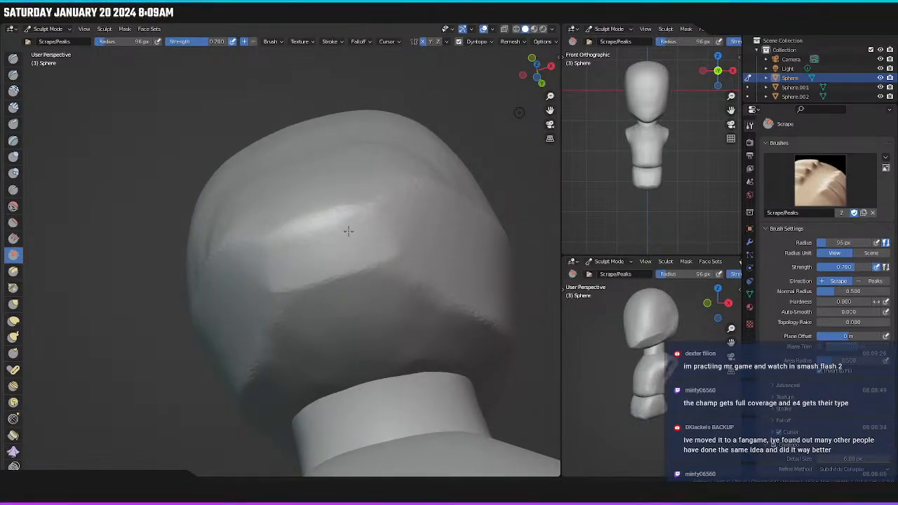
pyautogui.moveTo(367, 264); pyautogui.dragTo(367, 237)
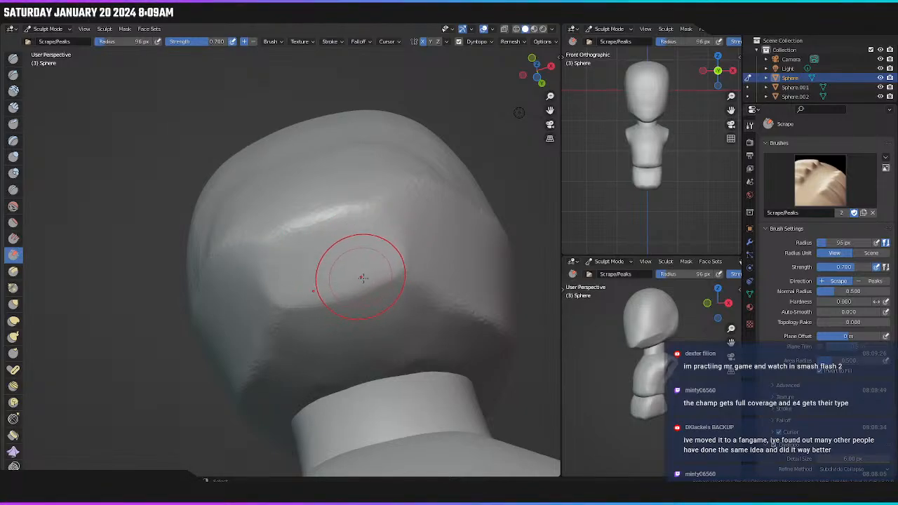
pyautogui.moveTo(382, 292); pyautogui.dragTo(309, 336)
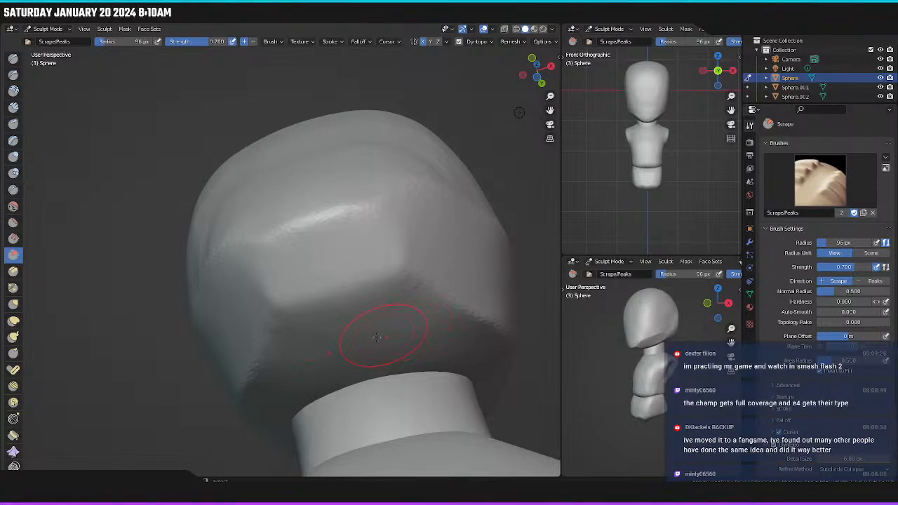
# Soften the hard edge of the scraped jaw plane in right view with the Grab brush active at a 96 px radius.
pyautogui.moveTo(376, 337); pyautogui.dragTo(302, 404, button='middle')
pyautogui.moveTo(338, 360); pyautogui.dragTo(326, 376, button='middle')
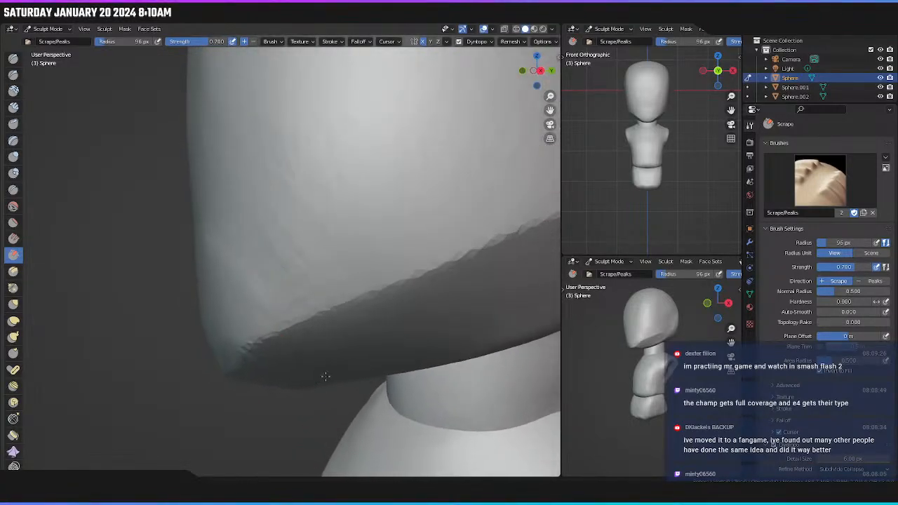
pyautogui.scroll(-3, 329, 360)
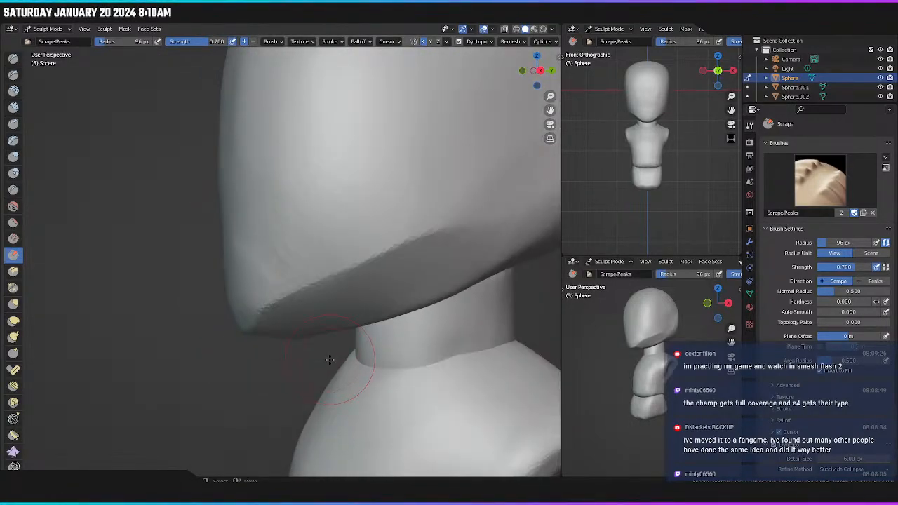
pyautogui.scroll(-1, 330, 358)
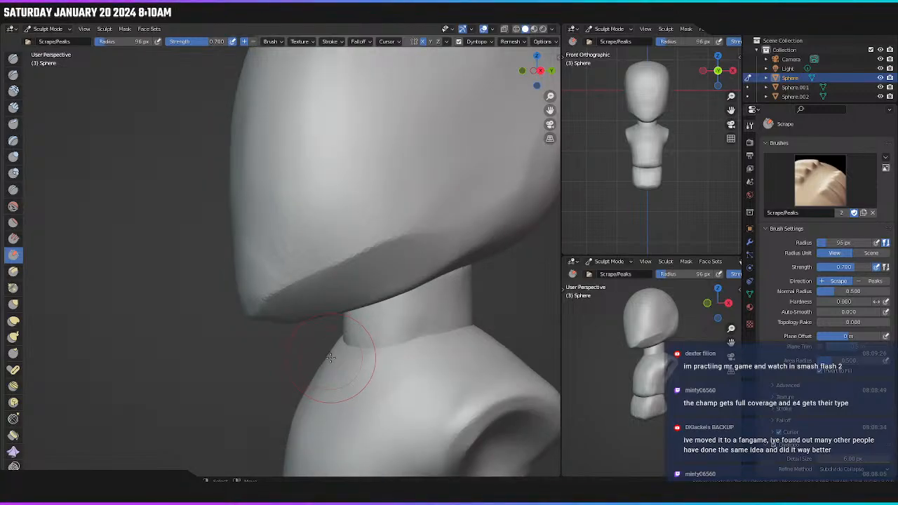
pyautogui.scroll(-2, 331, 358)
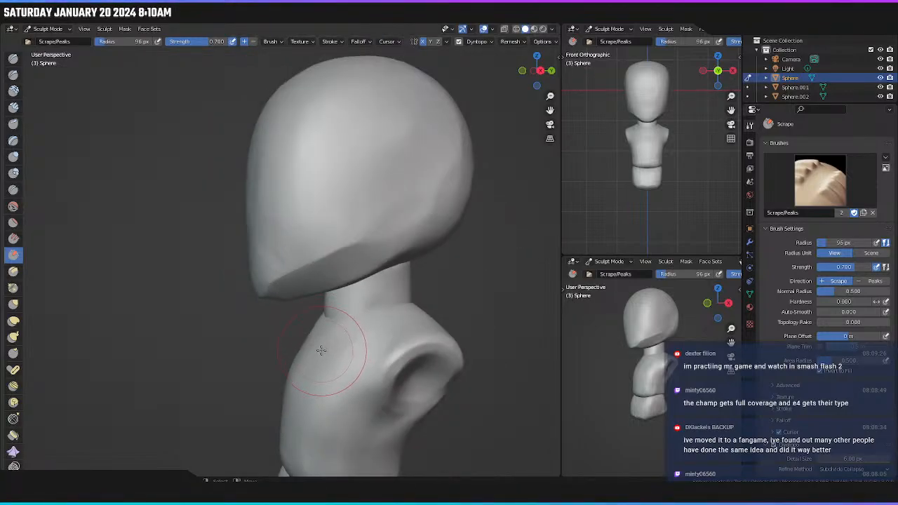
pyautogui.scroll(1, 321, 350)
pyautogui.press('KP_3')
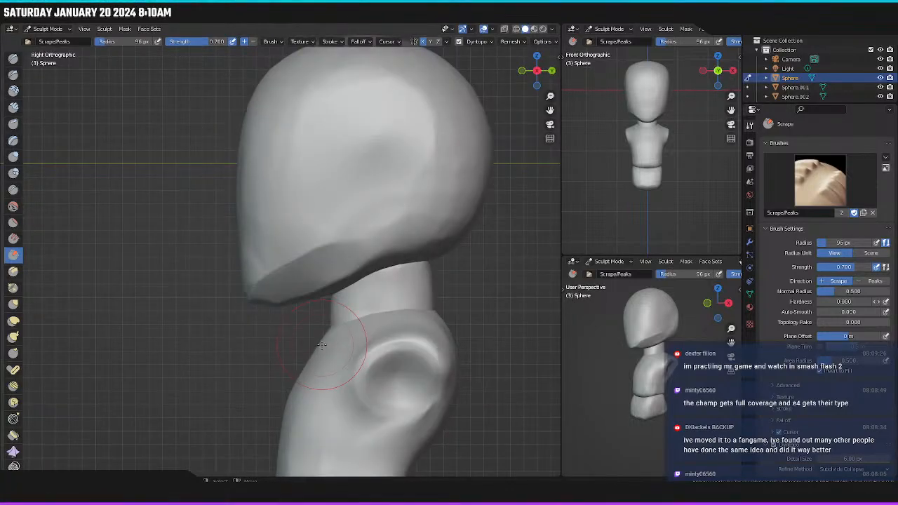
pyautogui.press('g')
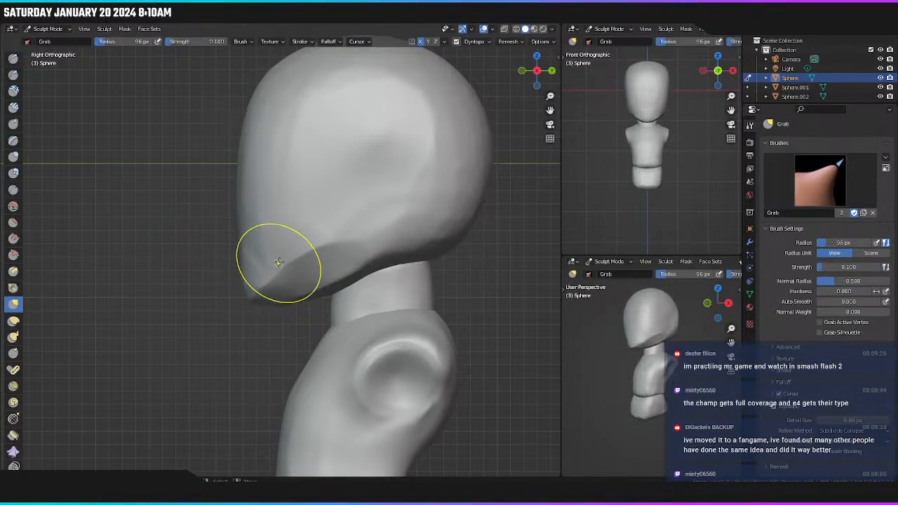
pyautogui.moveTo(279, 262)
pyautogui.mouseDown()
pyautogui.moveTo(322, 270)
pyautogui.moveTo(331, 239)
pyautogui.mouseUp()
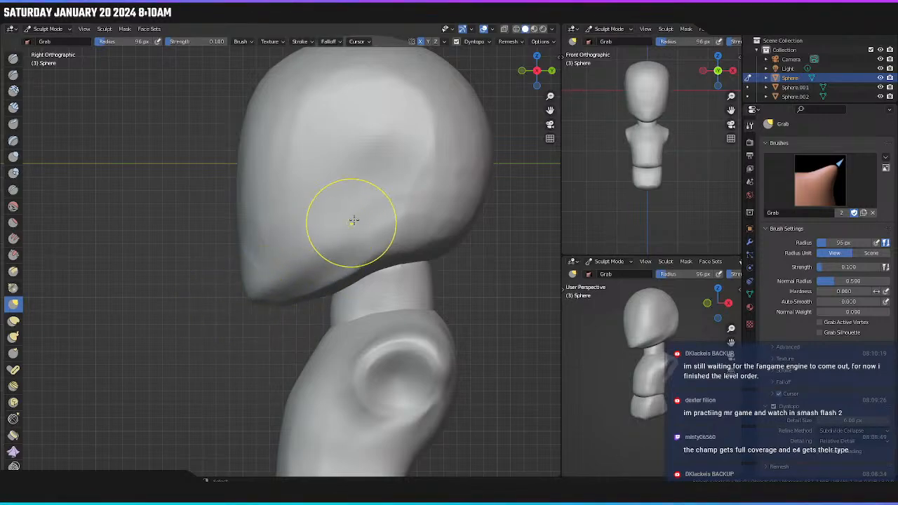
# Even out the lower face and cheeks above the chin with the Scrape/Peaks brush at a 96 px radius.
pyautogui.moveTo(306, 250); pyautogui.dragTo(410, 266, button='middle')
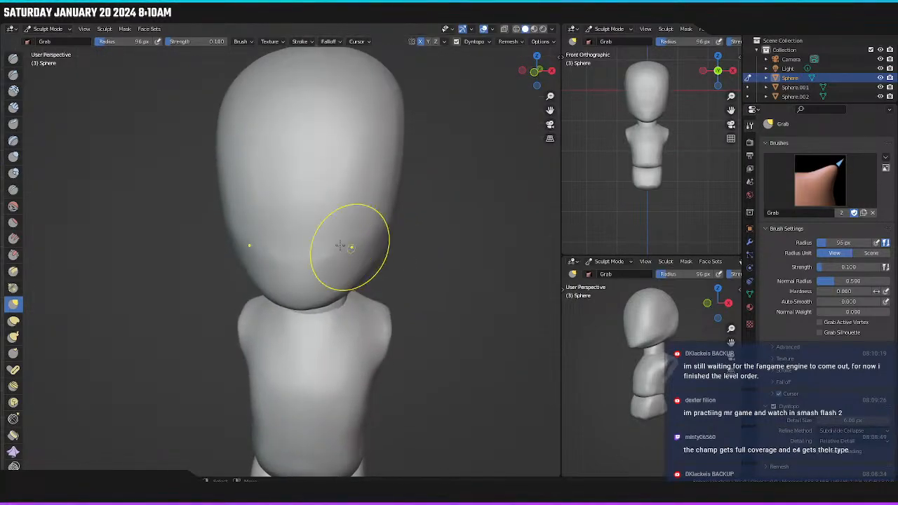
pyautogui.scroll(3, 351, 214)
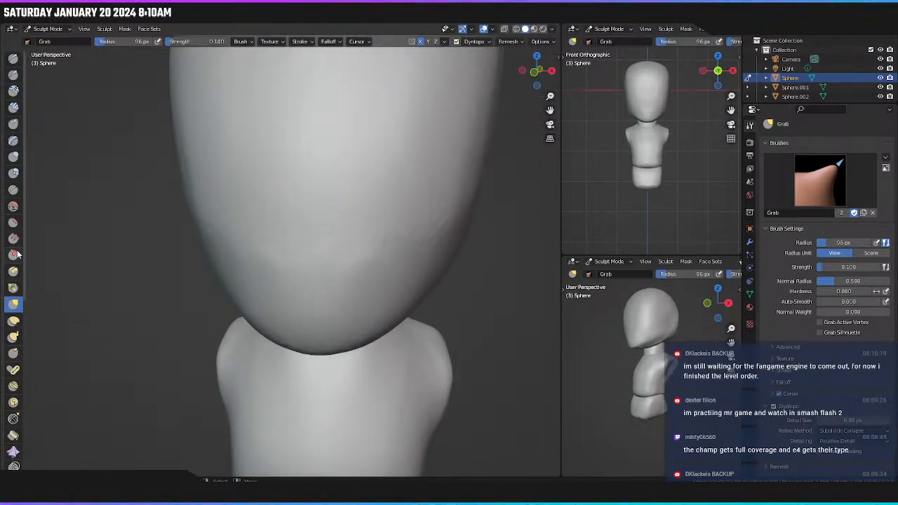
pyautogui.click(14, 255)
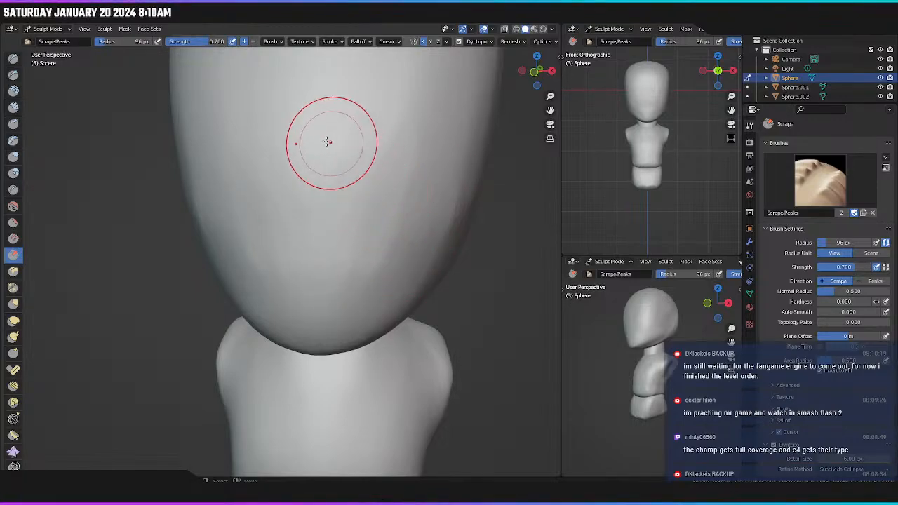
pyautogui.moveTo(420, 244)
pyautogui.mouseDown(button='middle')
pyautogui.moveTo(375, 184)
pyautogui.moveTo(371, 211)
pyautogui.moveTo(437, 230)
pyautogui.mouseUp(button='middle')
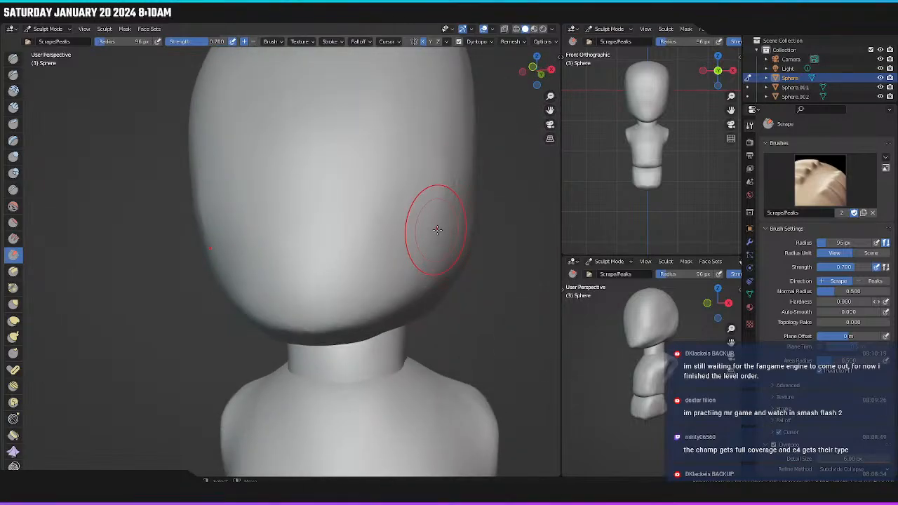
# Taper the jaw into a pointed chin in front view with the Grab brush at a 161 px radius.
pyautogui.press('KP_1')
pyautogui.scroll(-2, 363, 277)
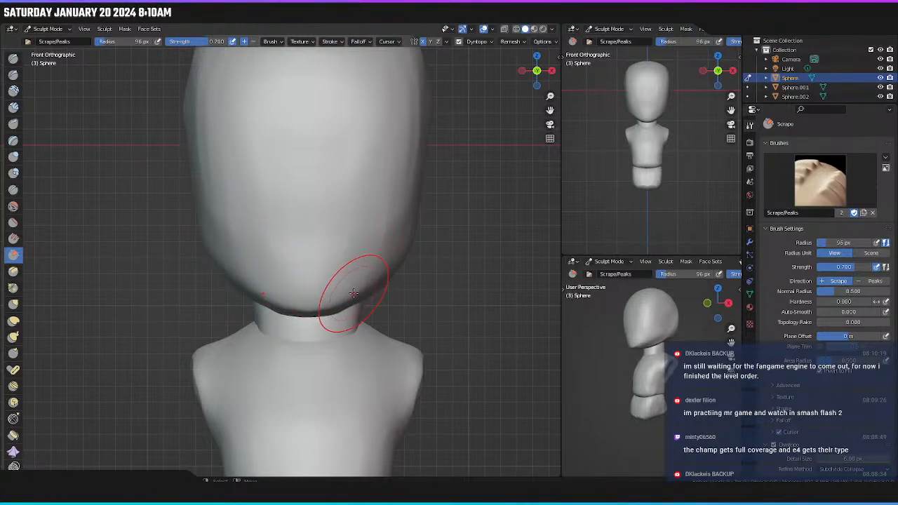
pyautogui.press('g')
pyautogui.press('f')
pyautogui.click(389, 294)
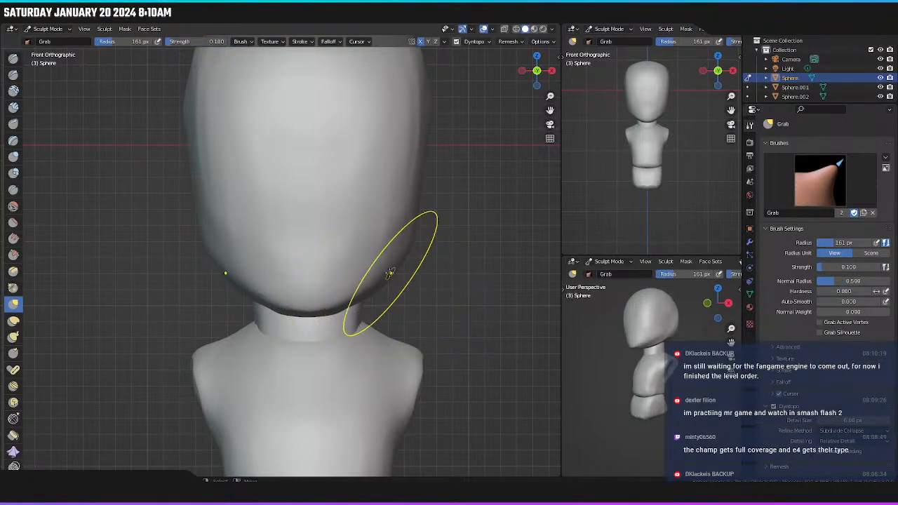
pyautogui.moveTo(336, 304); pyautogui.dragTo(337, 306)
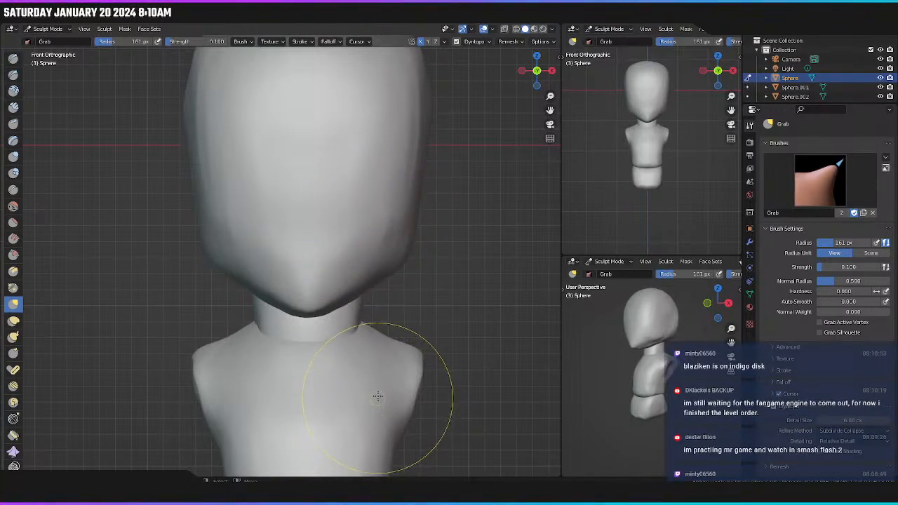
# Reshape the upper sides and crown of the head in front view with the Grab brush into a wider, rounder outline.
pyautogui.moveTo(381, 341)
pyautogui.mouseDown(button='middle')
pyautogui.moveTo(378, 365)
pyautogui.moveTo(344, 355)
pyautogui.moveTo(367, 337)
pyautogui.moveTo(284, 334)
pyautogui.moveTo(399, 330)
pyautogui.moveTo(352, 317)
pyautogui.mouseUp(button='middle')
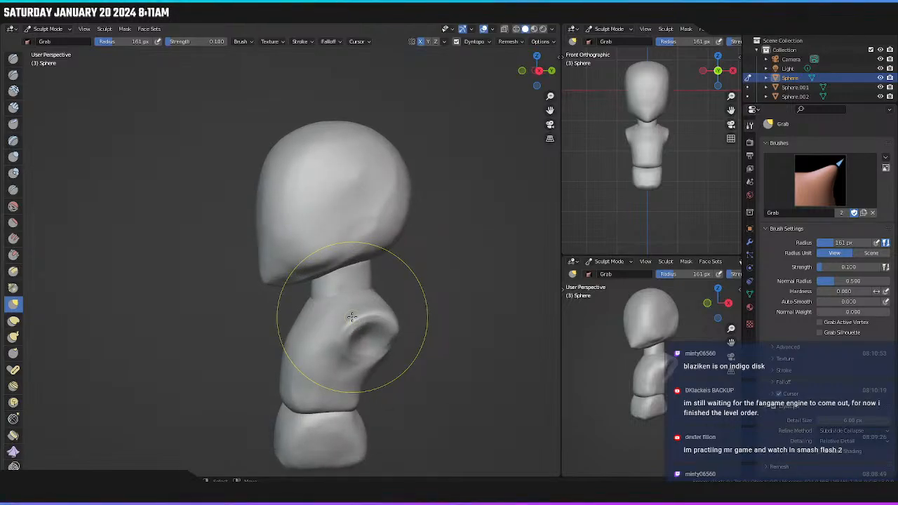
pyautogui.press('KP_3')
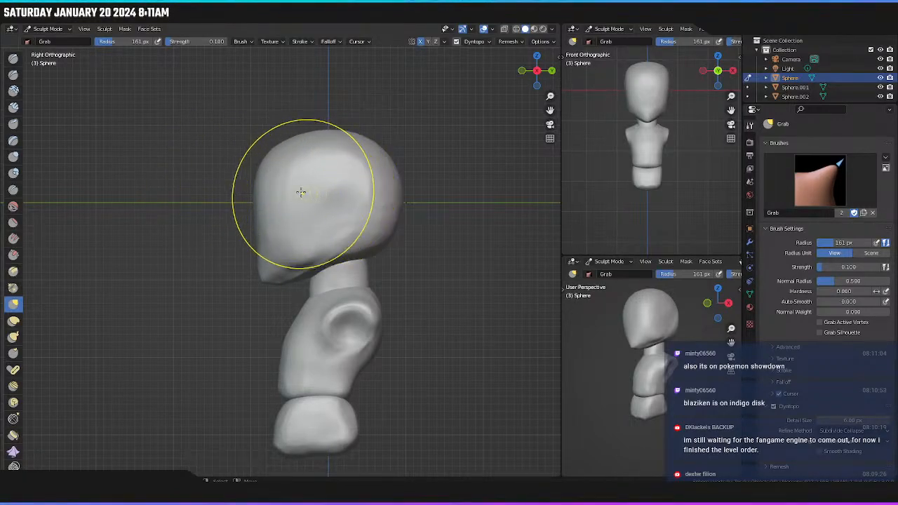
pyautogui.moveTo(301, 182); pyautogui.dragTo(392, 210, button='middle')
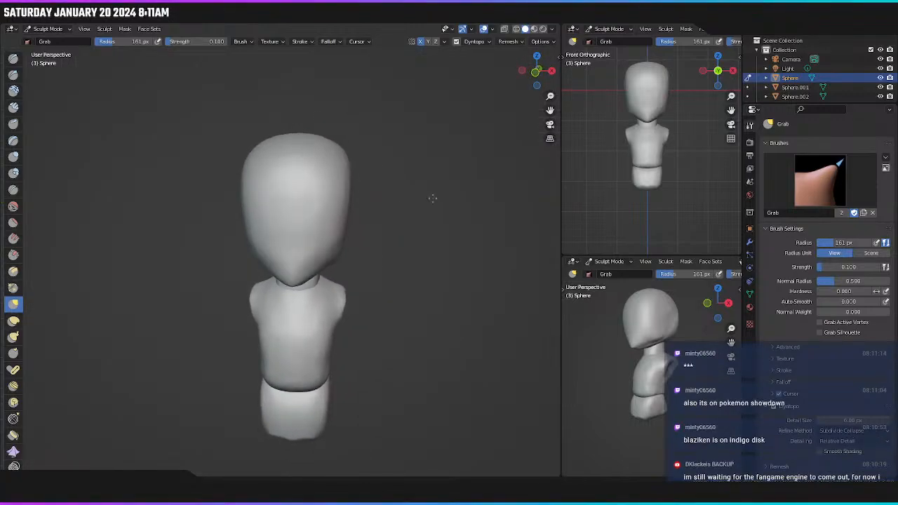
pyautogui.press('KP_1')
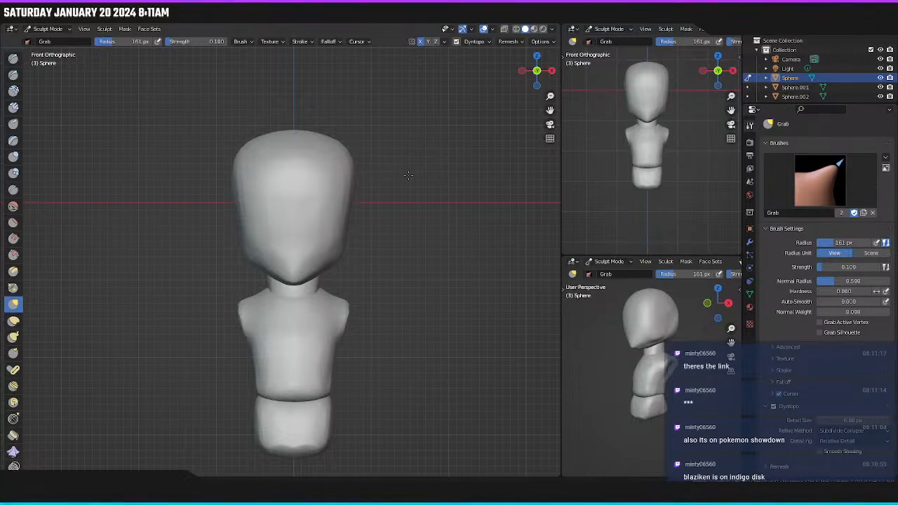
pyautogui.moveTo(390, 178); pyautogui.dragTo(352, 158)
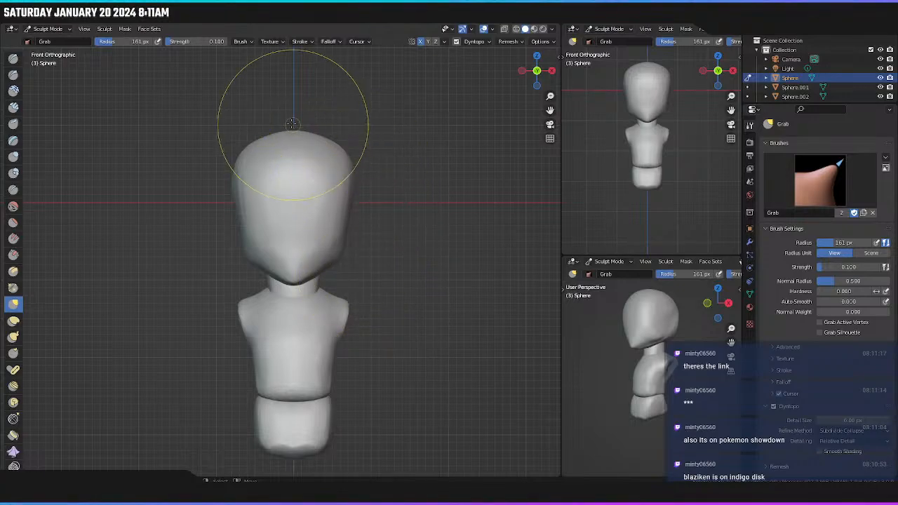
# Examine the head's proportions and jaw shape from the right, three-quarter and front views.
pyautogui.press('KP_3')
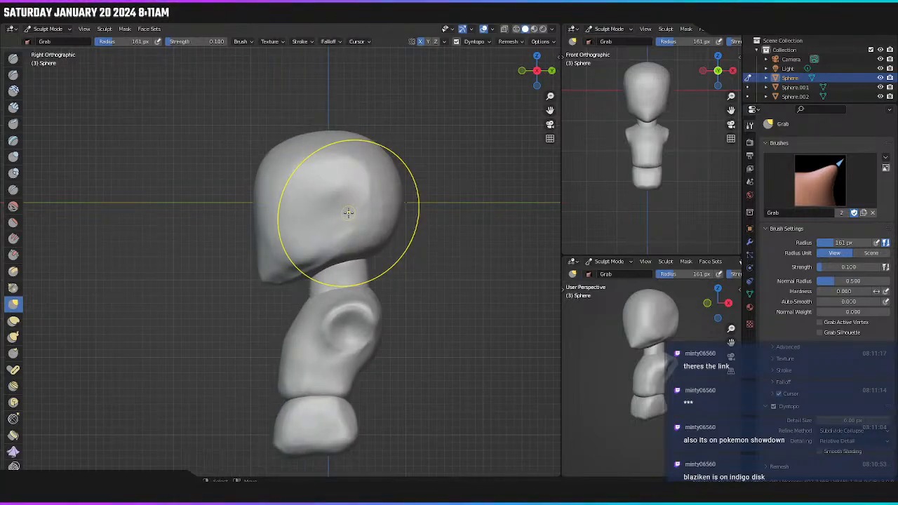
pyautogui.moveTo(295, 245)
pyautogui.mouseDown(button='middle')
pyautogui.moveTo(453, 240)
pyautogui.moveTo(314, 253)
pyautogui.mouseUp(button='middle')
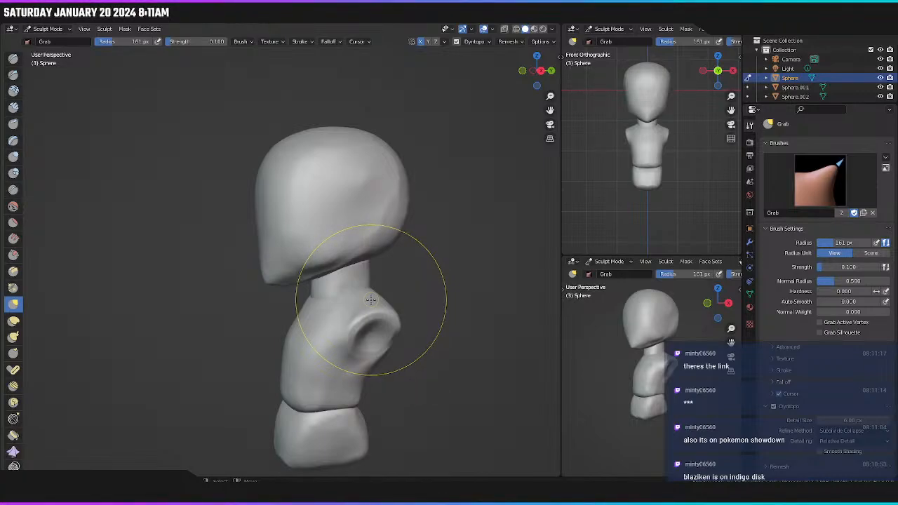
pyautogui.moveTo(371, 301)
pyautogui.mouseDown(button='middle')
pyautogui.moveTo(333, 304)
pyautogui.moveTo(366, 311)
pyautogui.moveTo(421, 290)
pyautogui.mouseUp(button='middle')
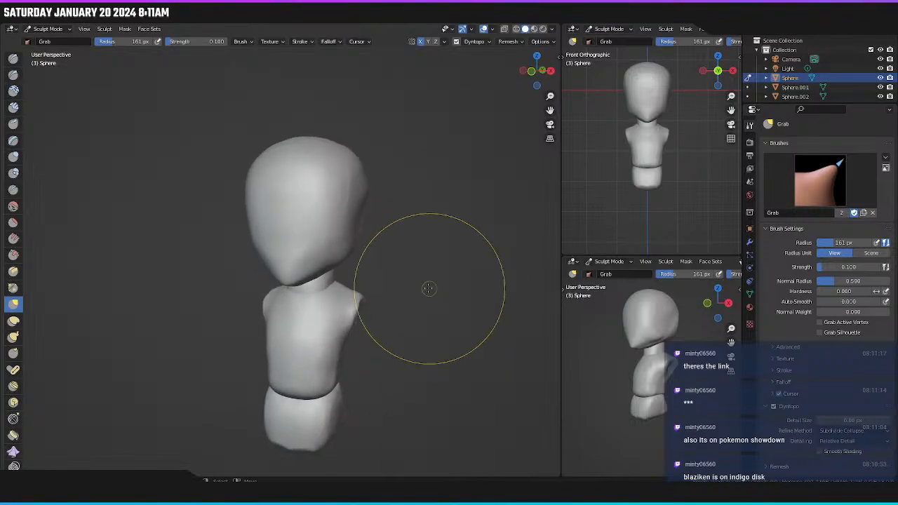
pyautogui.press('KP_1')
pyautogui.scroll(5, 414, 260)
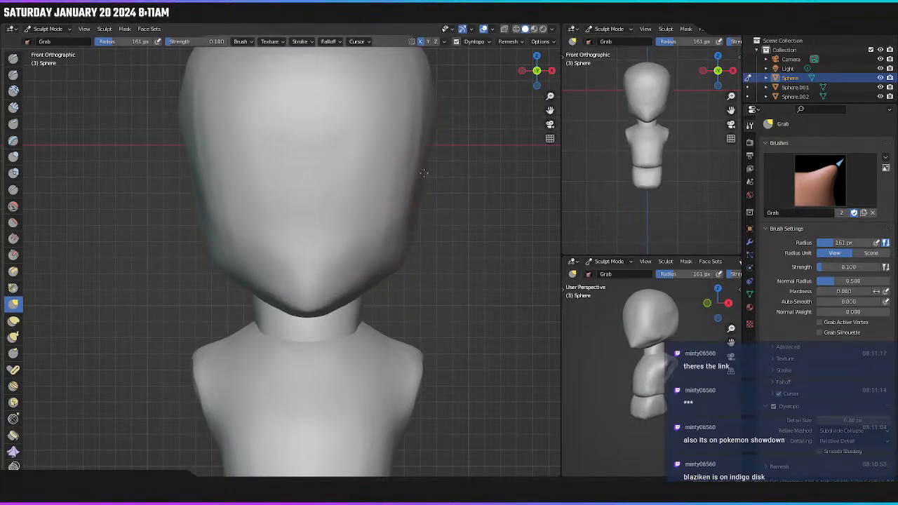
pyautogui.scroll(-3, 411, 201)
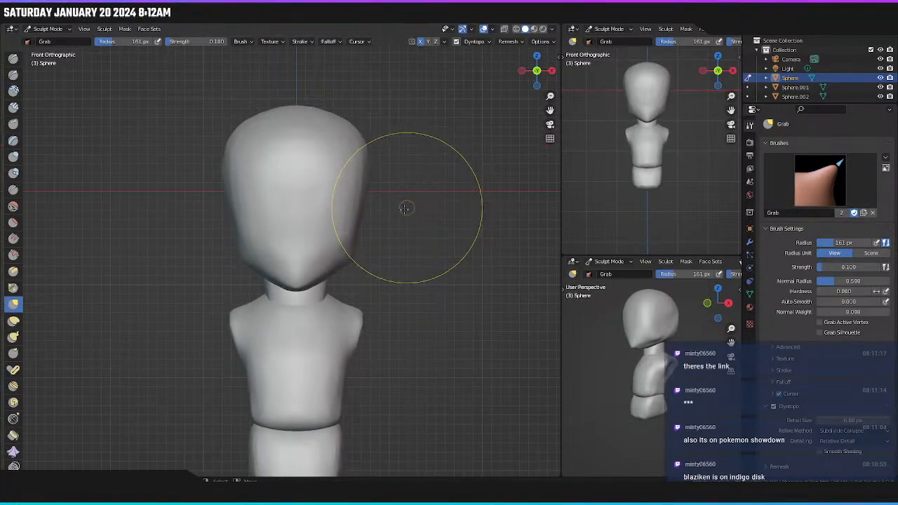
pyautogui.scroll(1, 350, 239)
pyautogui.scroll(3, 350, 239)
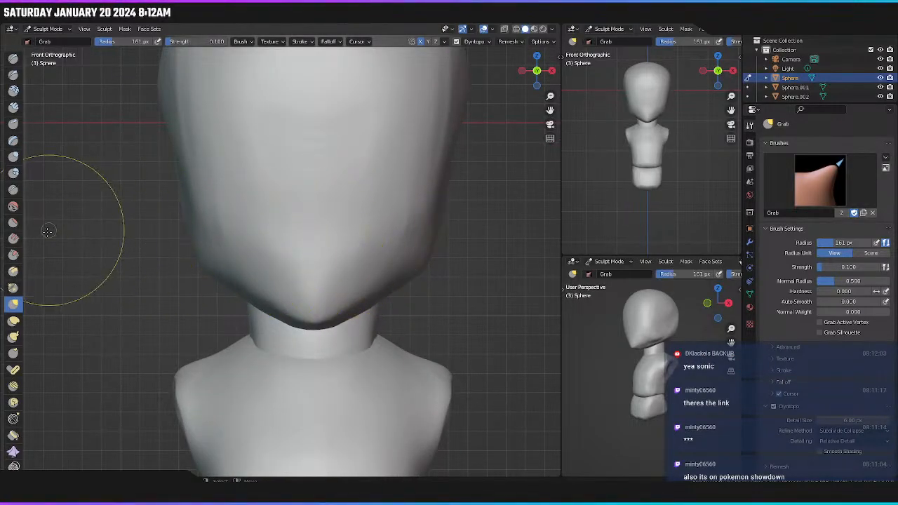
# Flatten the cheek and side of the face with the Scrape/Peaks brush at a 161 px radius.
pyautogui.click(14, 255)
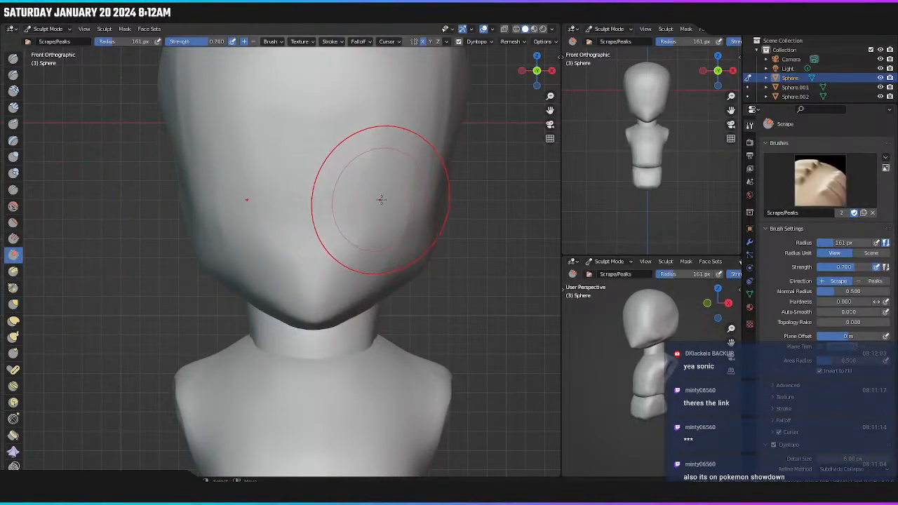
pyautogui.moveTo(371, 191); pyautogui.dragTo(427, 170, button='middle')
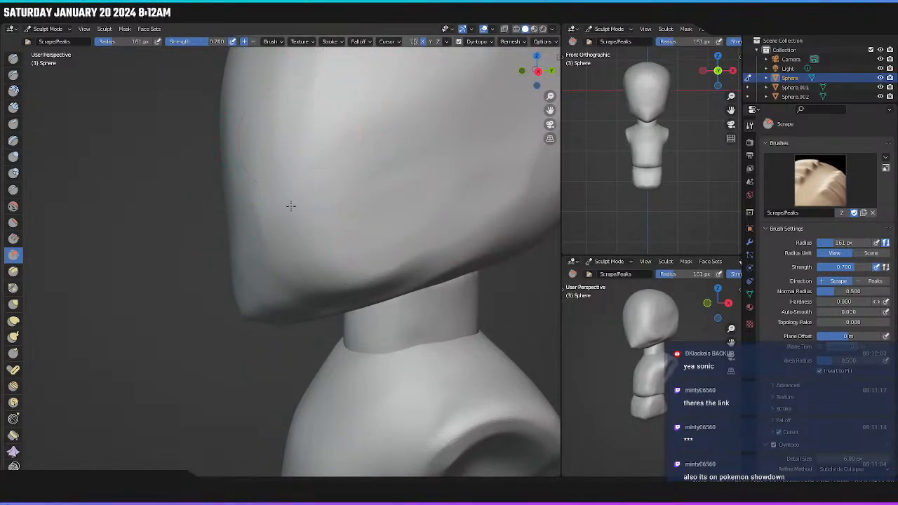
pyautogui.moveTo(365, 180)
pyautogui.mouseDown(button='middle')
pyautogui.moveTo(405, 253)
pyautogui.moveTo(350, 224)
pyautogui.mouseUp(button='middle')
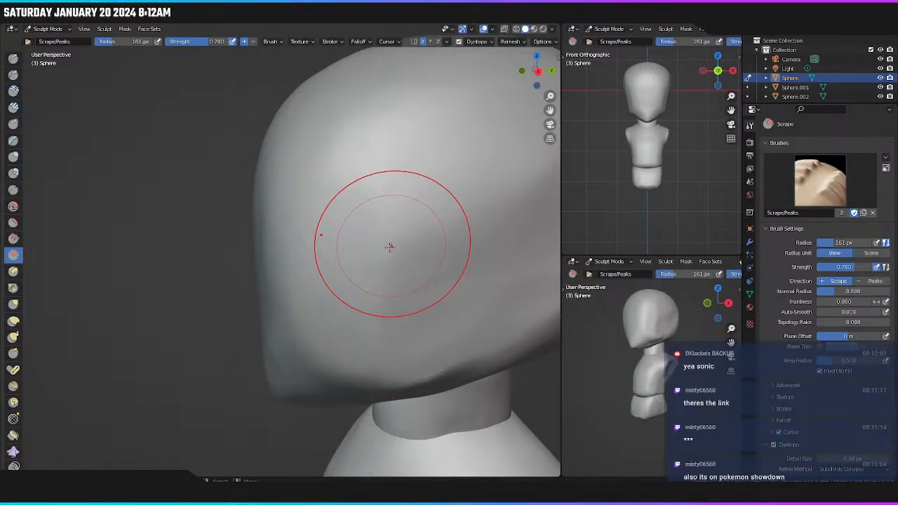
pyautogui.moveTo(392, 247)
pyautogui.mouseDown(button='middle')
pyautogui.moveTo(463, 254)
pyautogui.moveTo(456, 240)
pyautogui.moveTo(477, 248)
pyautogui.moveTo(397, 259)
pyautogui.moveTo(355, 249)
pyautogui.moveTo(315, 263)
pyautogui.mouseUp(button='middle')
# Scrape the side of the head and the jawline in right view at a 109 px brush radius.
pyautogui.press('KP_3')
pyautogui.press('f')
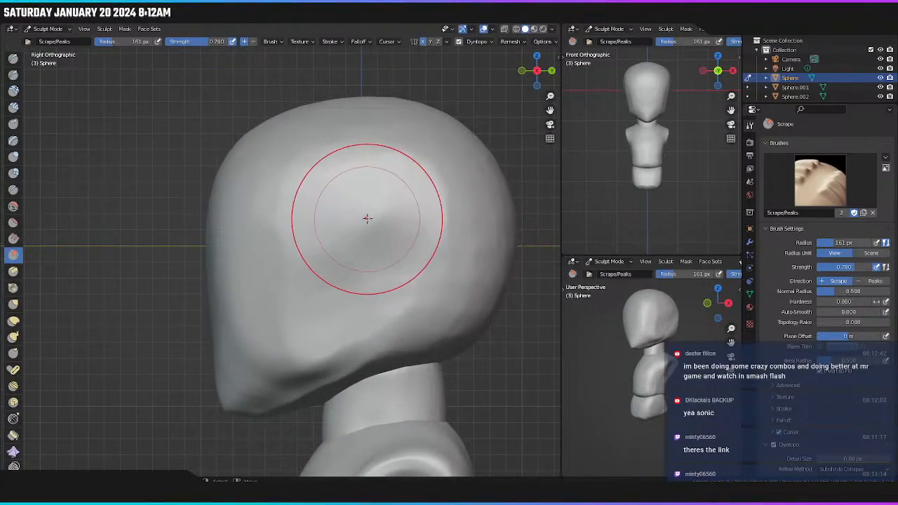
pyautogui.click(348, 212)
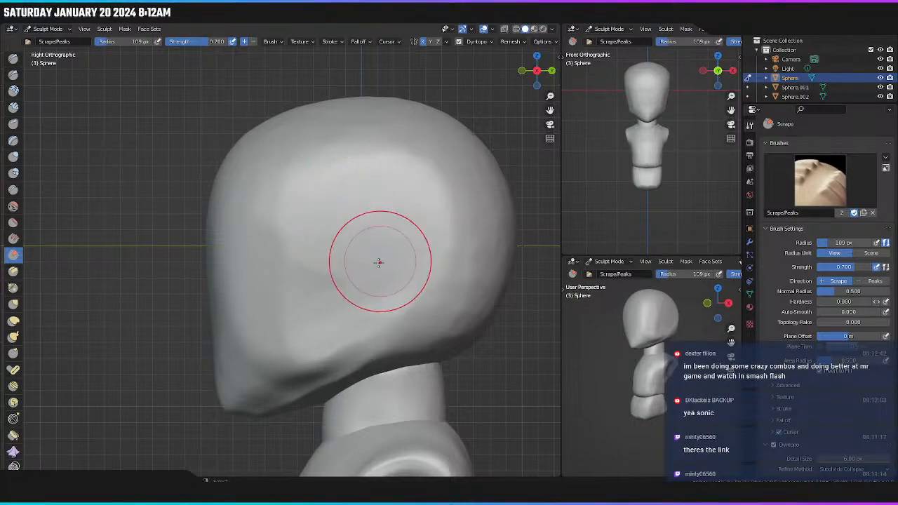
pyautogui.keyDown('shift'); pyautogui.moveTo(381, 298); pyautogui.dragTo(422, 249, button='middle'); pyautogui.keyUp('shift')
pyautogui.scroll(3, 386, 300)
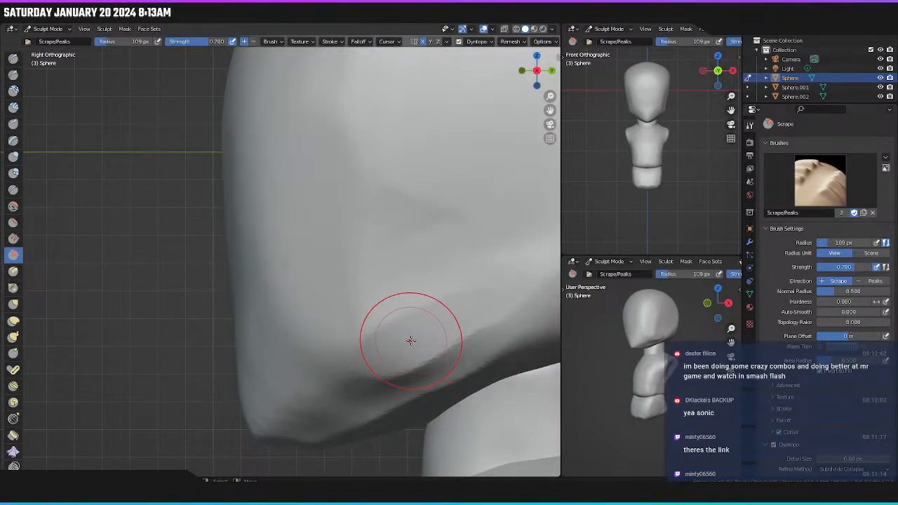
pyautogui.moveTo(411, 340)
pyautogui.mouseDown()
pyautogui.moveTo(436, 316)
pyautogui.moveTo(418, 357)
pyautogui.mouseUp()
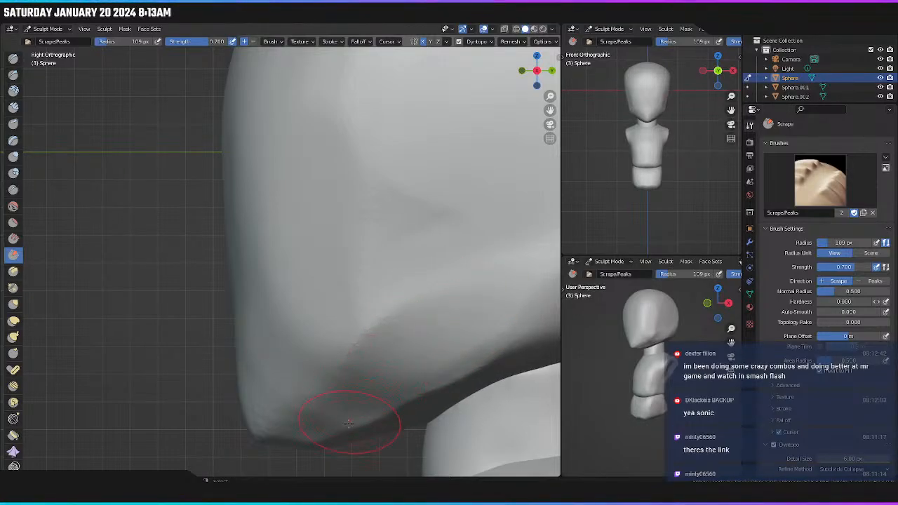
# Reshape the chin and the underside of the jaw in right view with the Grab brush at 175 and 135 px radii.
pyautogui.keyDown('shift'); pyautogui.moveTo(349, 424); pyautogui.dragTo(328, 376, button='middle'); pyautogui.keyUp('shift')
pyautogui.press('g')
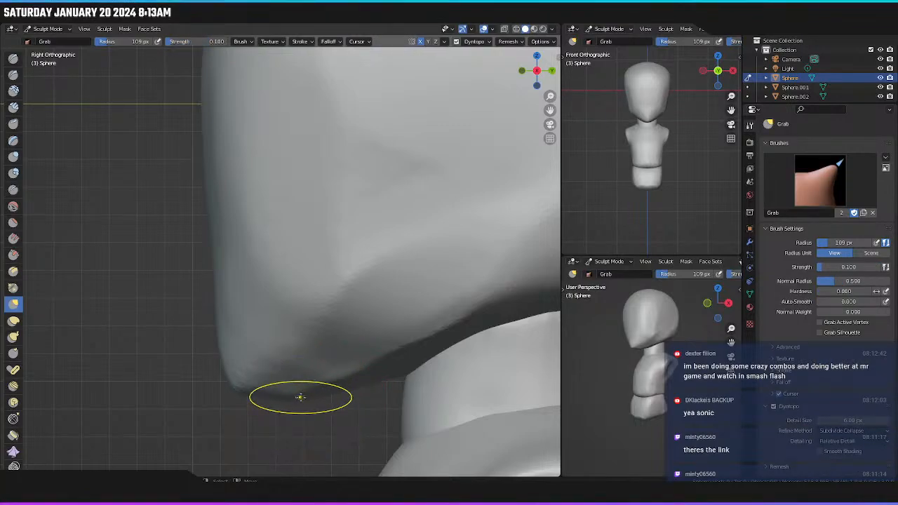
pyautogui.press('f')
pyautogui.click(301, 397)
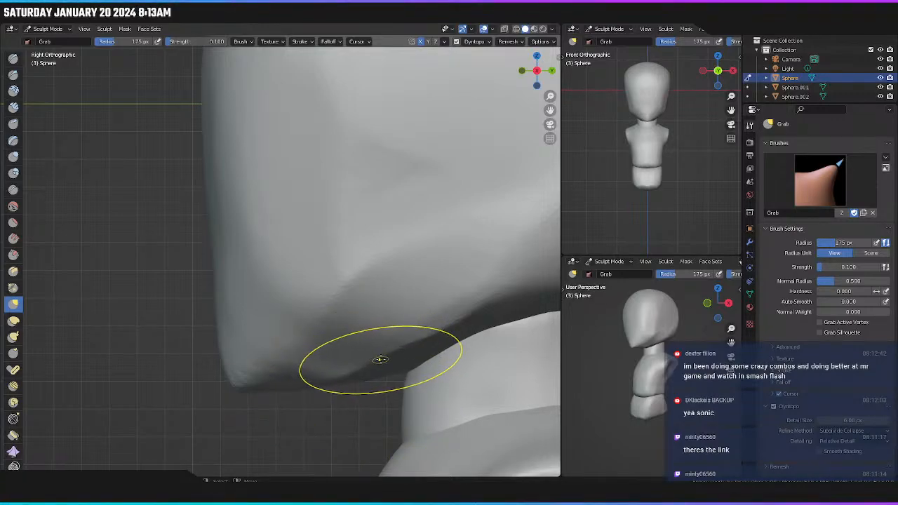
pyautogui.scroll(-4, 379, 359)
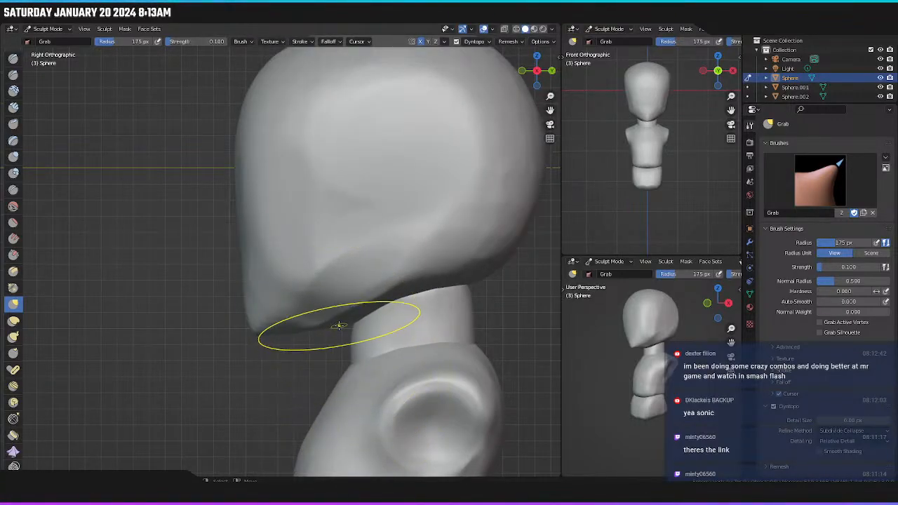
pyautogui.press('f')
pyautogui.click(327, 324)
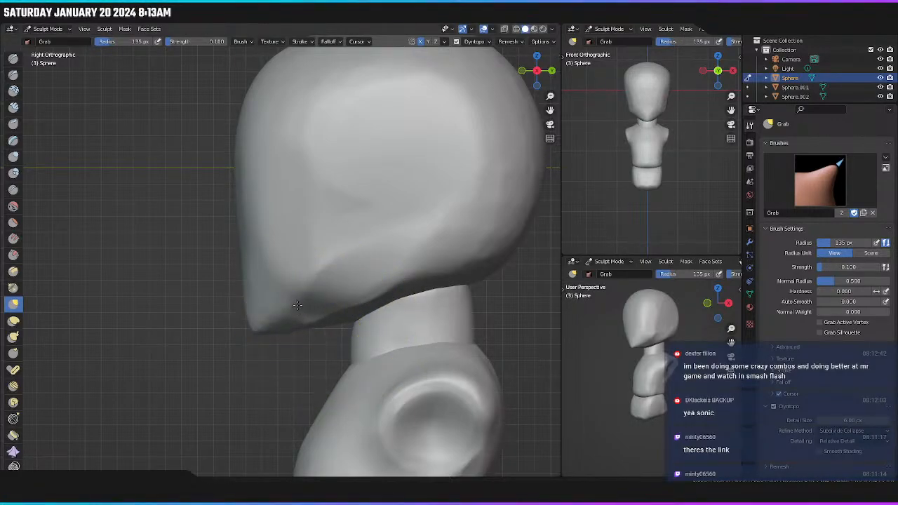
pyautogui.moveTo(336, 343)
pyautogui.mouseDown(button='middle')
pyautogui.moveTo(449, 343)
pyautogui.moveTo(418, 348)
pyautogui.mouseUp(button='middle')
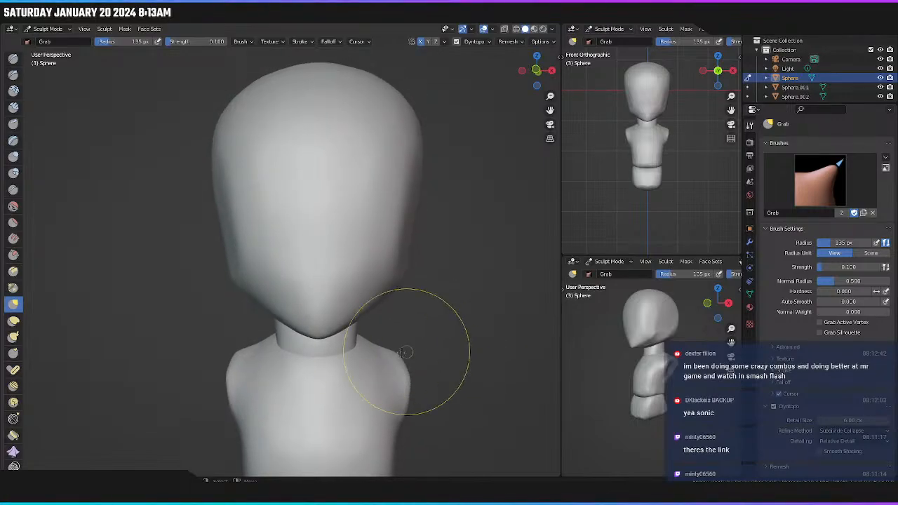
# Flatten the underside of the chin from below with the Scrape/Peaks brush at a 135 px radius.
pyautogui.moveTo(332, 333)
pyautogui.mouseDown(button='middle')
pyautogui.moveTo(347, 257)
pyautogui.moveTo(210, 281)
pyautogui.mouseUp(button='middle')
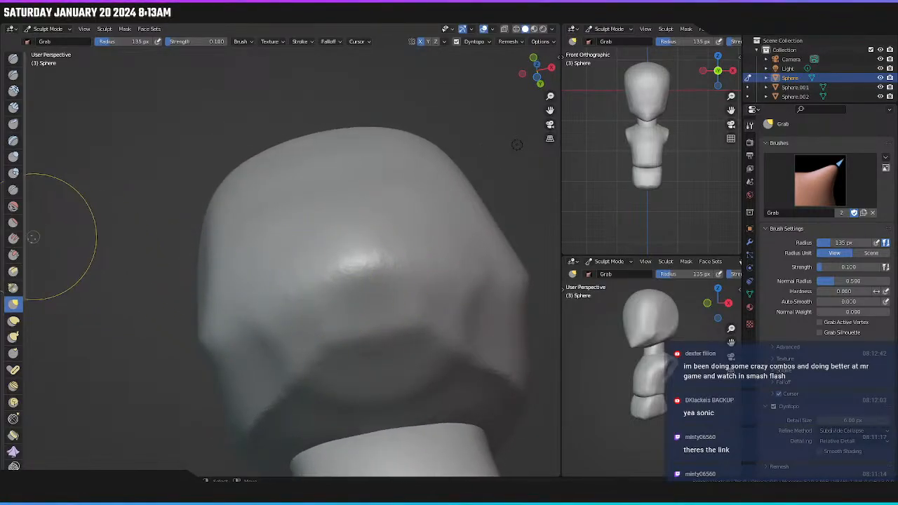
pyautogui.click(14, 255)
pyautogui.moveTo(279, 261)
pyautogui.mouseDown(button='middle')
pyautogui.moveTo(327, 264)
pyautogui.moveTo(282, 253)
pyautogui.mouseUp(button='middle')
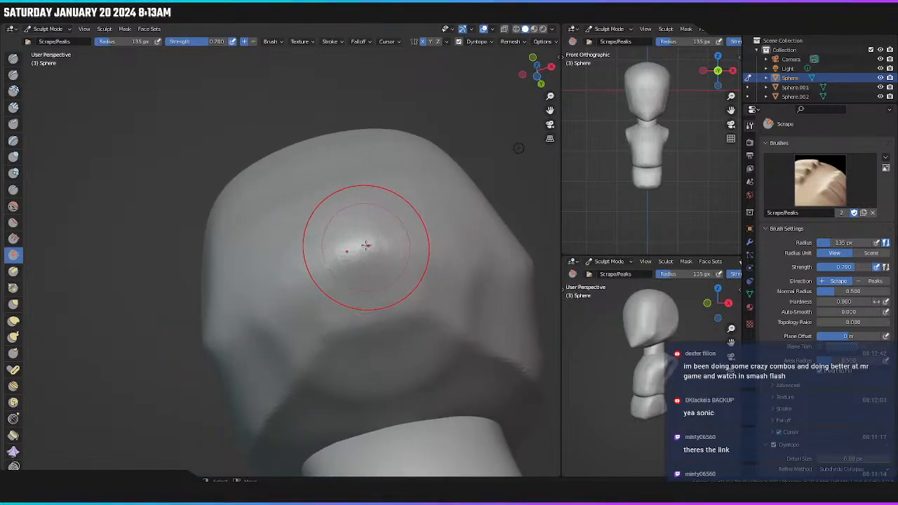
pyautogui.moveTo(365, 245); pyautogui.dragTo(388, 247)
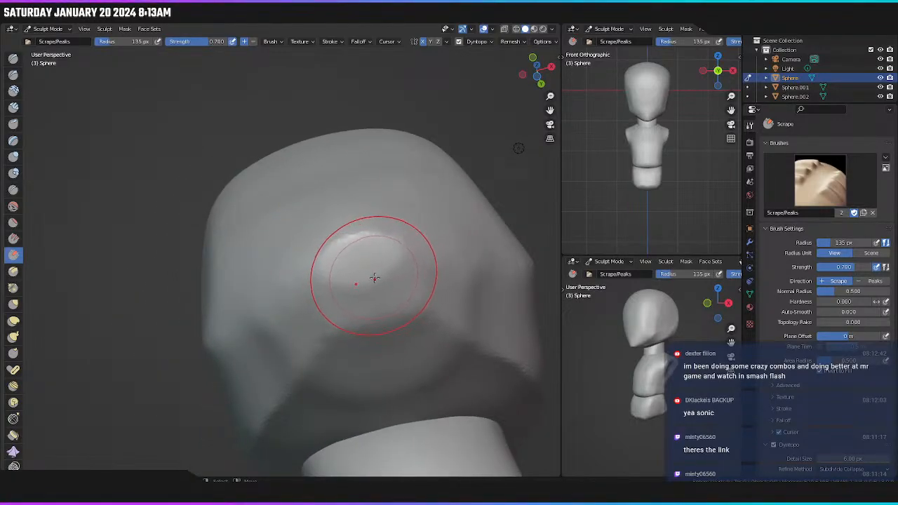
# Scrape the jawline and lower cheeks from three-quarter and side angles to blend the jaw into the neck side.
pyautogui.moveTo(380, 276); pyautogui.dragTo(361, 333, button='middle')
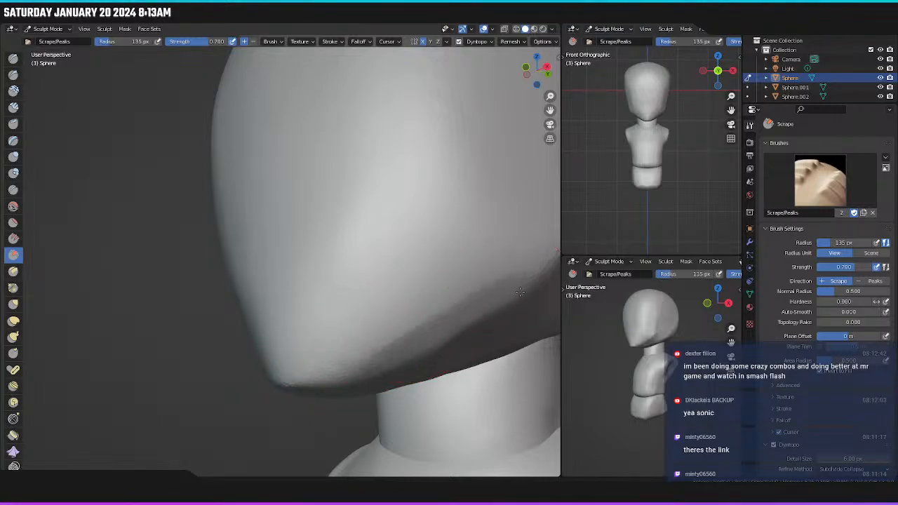
pyautogui.moveTo(396, 298); pyautogui.dragTo(449, 278, button='middle')
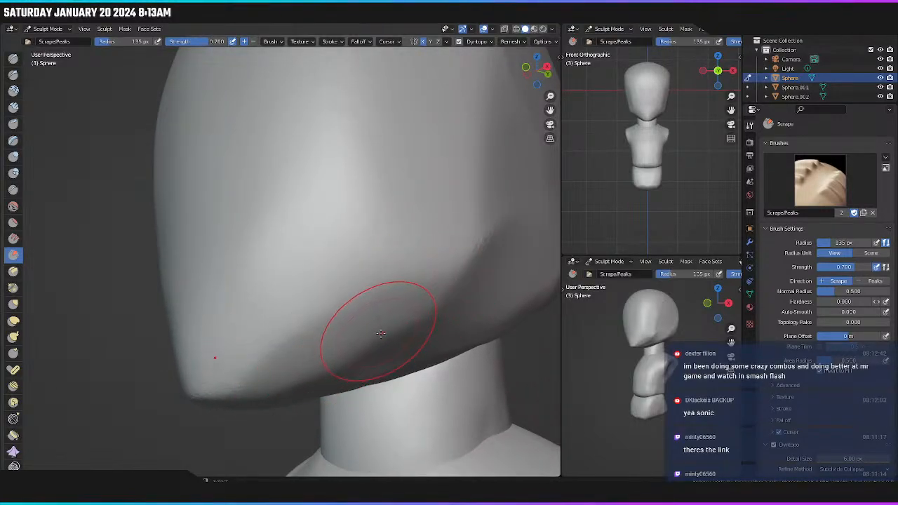
pyautogui.moveTo(371, 328); pyautogui.dragTo(418, 313, button='middle')
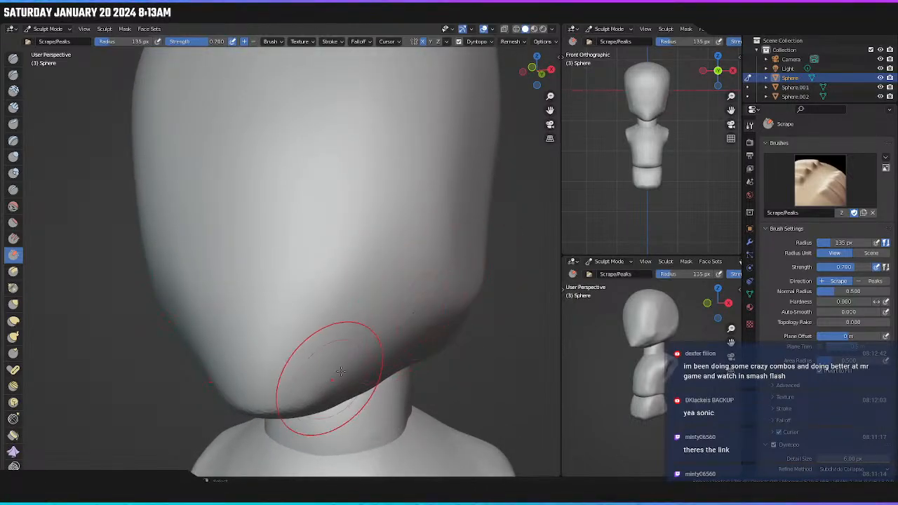
pyautogui.scroll(-8, 432, 327)
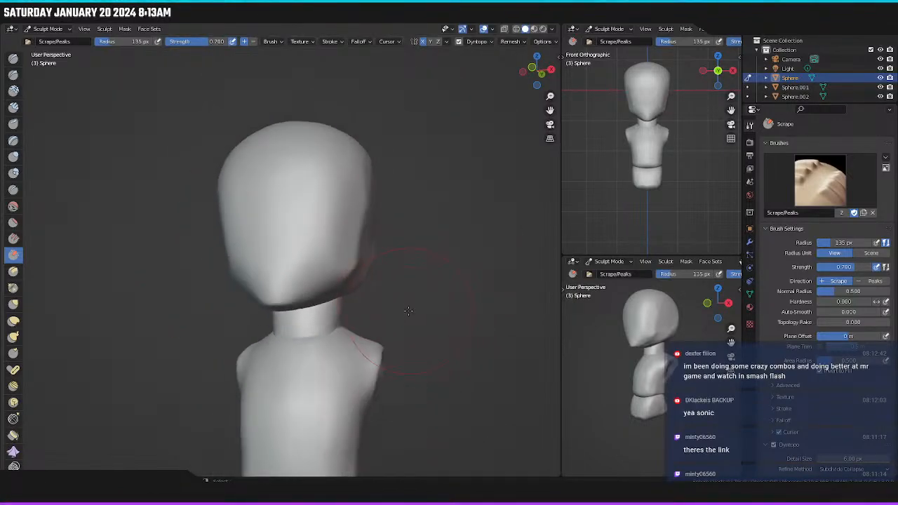
pyautogui.moveTo(425, 331)
pyautogui.mouseDown(button='middle')
pyautogui.moveTo(392, 304)
pyautogui.moveTo(453, 306)
pyautogui.moveTo(393, 301)
pyautogui.mouseUp(button='middle')
pyautogui.scroll(3, 352, 242)
pyautogui.scroll(2, 364, 236)
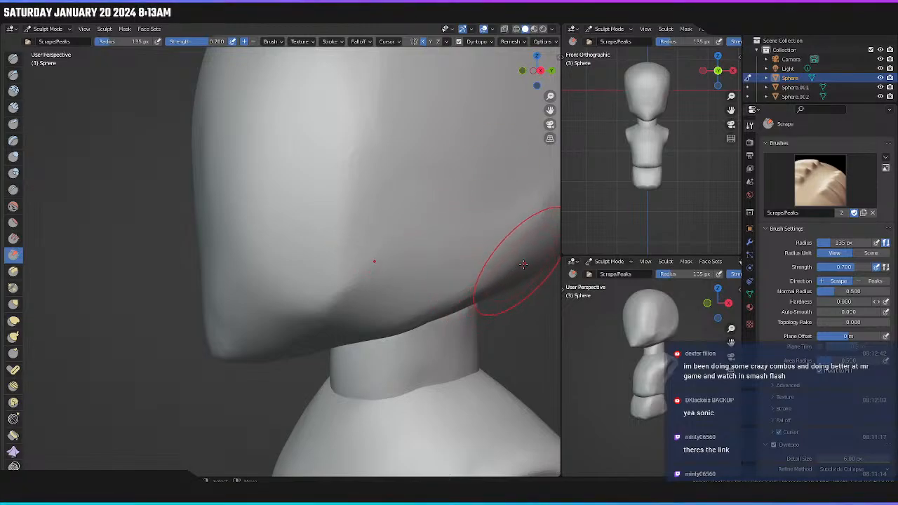
pyautogui.moveTo(481, 293); pyautogui.dragTo(536, 329, button='middle')
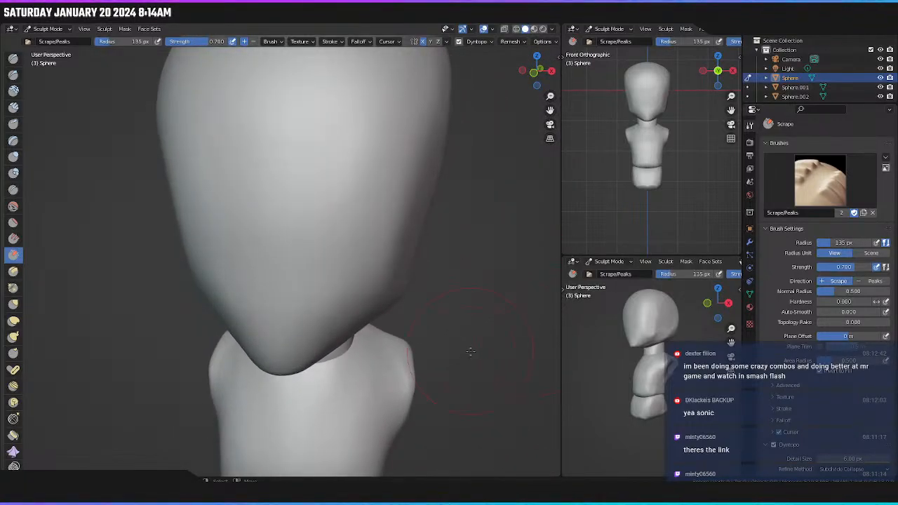
# Examine the head's silhouette and its proportions against the whole body from the front and around the sides.
pyautogui.scroll(-2, 438, 326)
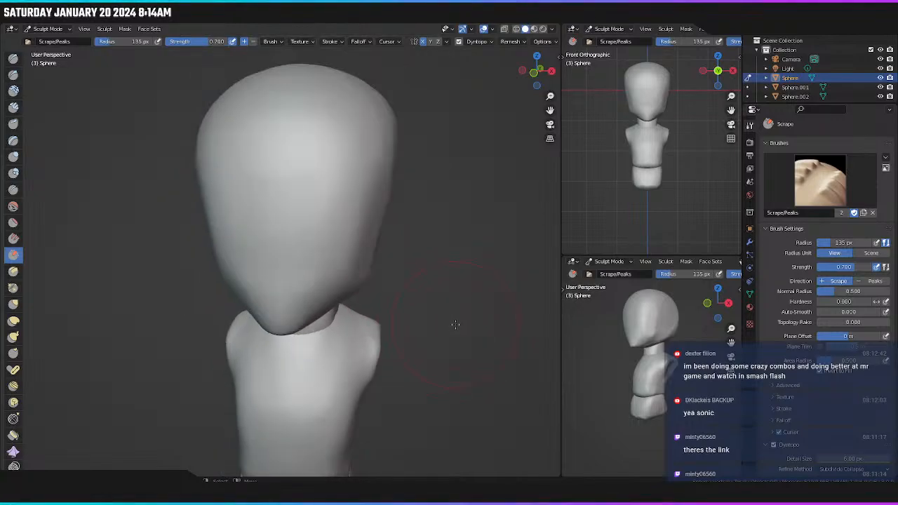
pyautogui.scroll(-1, 459, 324)
pyautogui.moveTo(460, 324)
pyautogui.mouseDown(button='middle')
pyautogui.moveTo(475, 330)
pyautogui.moveTo(465, 318)
pyautogui.mouseUp(button='middle')
pyautogui.press('KP_1')
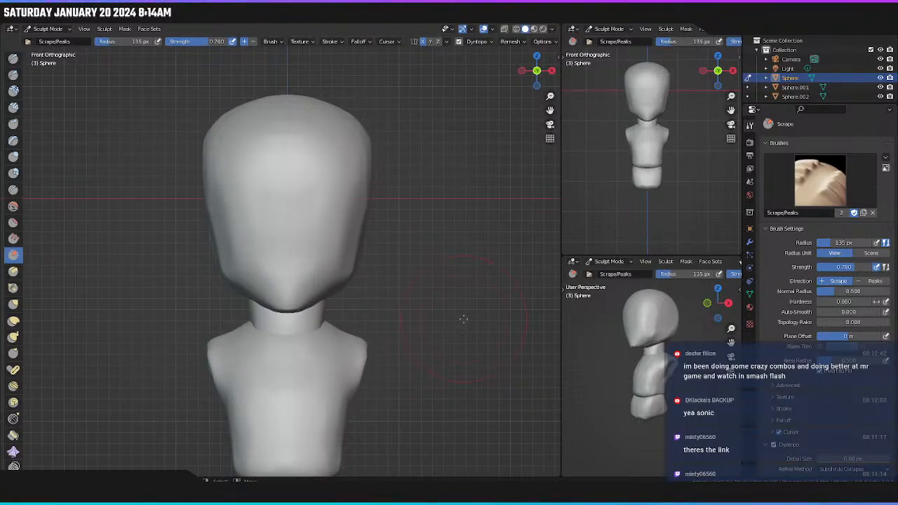
pyautogui.keyDown('shift'); pyautogui.moveTo(354, 254); pyautogui.dragTo(366, 220, button='middle'); pyautogui.keyUp('shift')
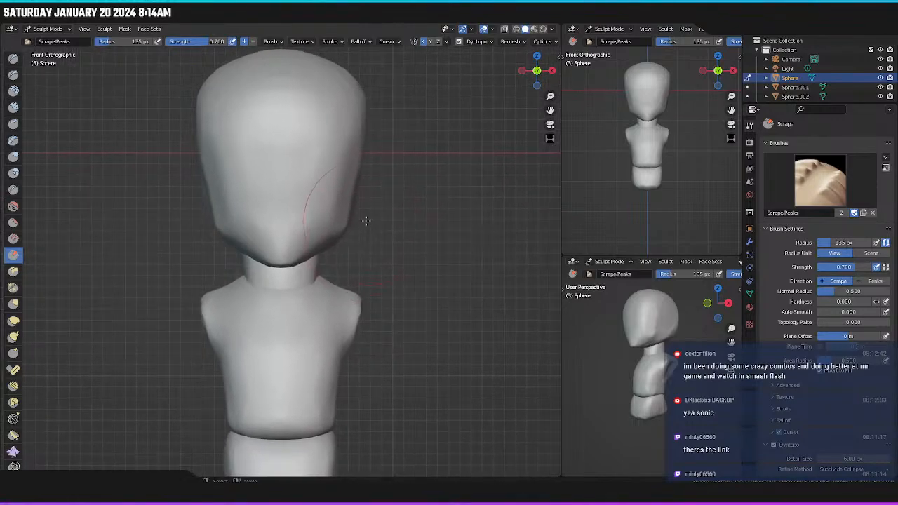
pyautogui.scroll(-2, 412, 262)
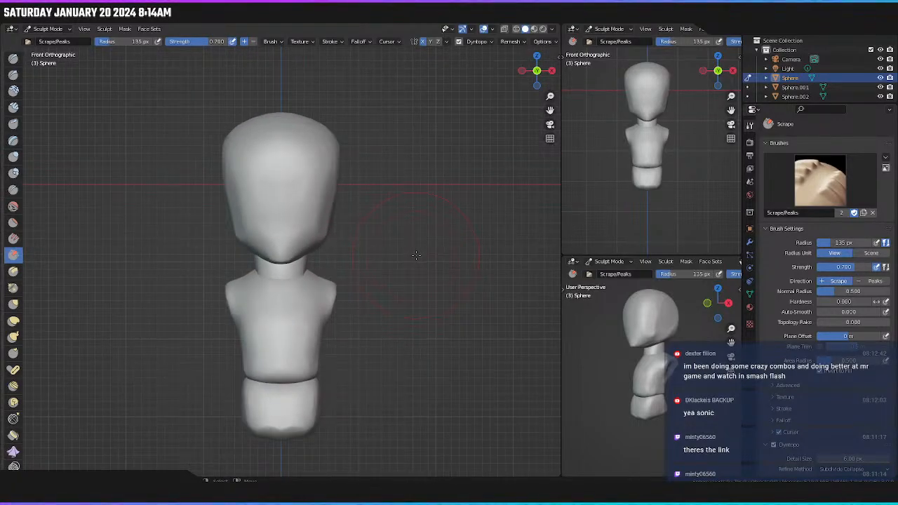
pyautogui.moveTo(416, 254); pyautogui.dragTo(237, 272, button='middle')
pyautogui.keyDown('shift'); pyautogui.moveTo(301, 184); pyautogui.dragTo(255, 234, button='middle'); pyautogui.keyUp('shift')
pyautogui.moveTo(255, 234)
pyautogui.mouseDown(button='middle')
pyautogui.moveTo(245, 235)
pyautogui.moveTo(273, 218)
pyautogui.mouseUp(button='middle')
# Smooth the back, upper sides and crown of the head with the Scrape/Peaks brush at a 135 px radius.
pyautogui.scroll(2, 253, 231)
pyautogui.scroll(1, 263, 232)
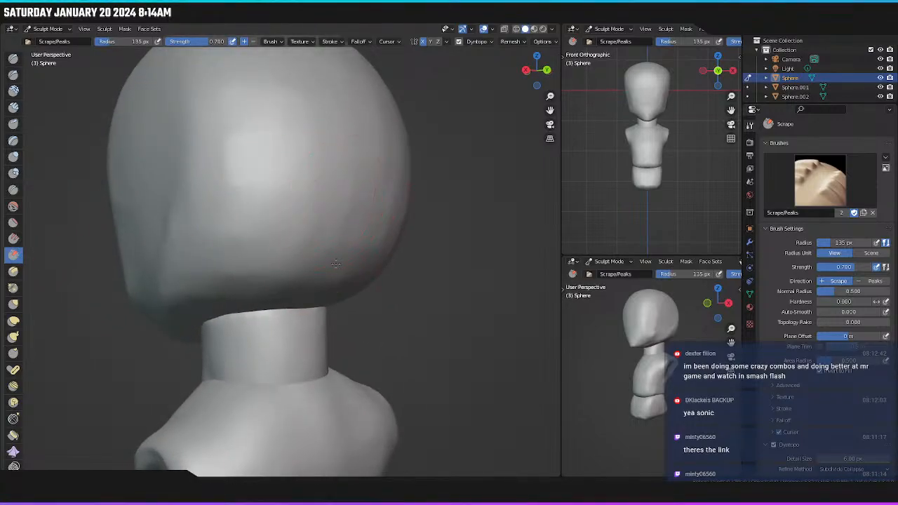
pyautogui.moveTo(296, 212)
pyautogui.mouseDown(button='middle')
pyautogui.moveTo(320, 250)
pyautogui.moveTo(328, 230)
pyautogui.moveTo(289, 224)
pyautogui.mouseUp(button='middle')
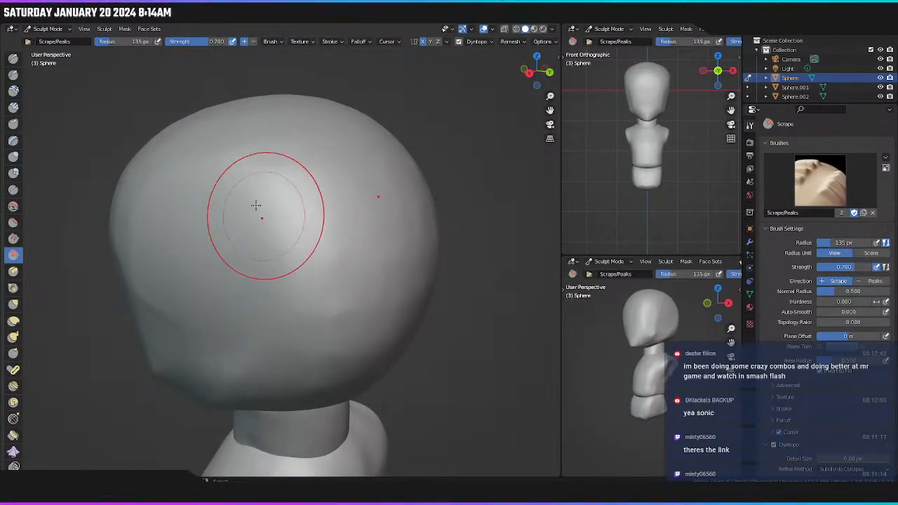
pyautogui.moveTo(333, 197)
pyautogui.mouseDown(button='middle')
pyautogui.moveTo(284, 338)
pyautogui.moveTo(387, 294)
pyautogui.mouseUp(button='middle')
pyautogui.moveTo(346, 321); pyautogui.dragTo(441, 221, button='middle')
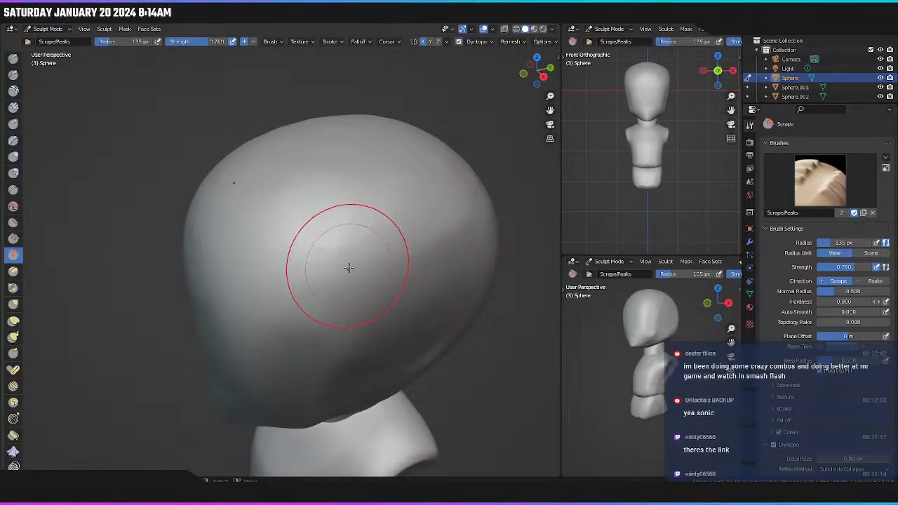
pyautogui.moveTo(344, 261)
pyautogui.mouseDown(button='middle')
pyautogui.moveTo(330, 266)
pyautogui.moveTo(342, 259)
pyautogui.mouseUp(button='middle')
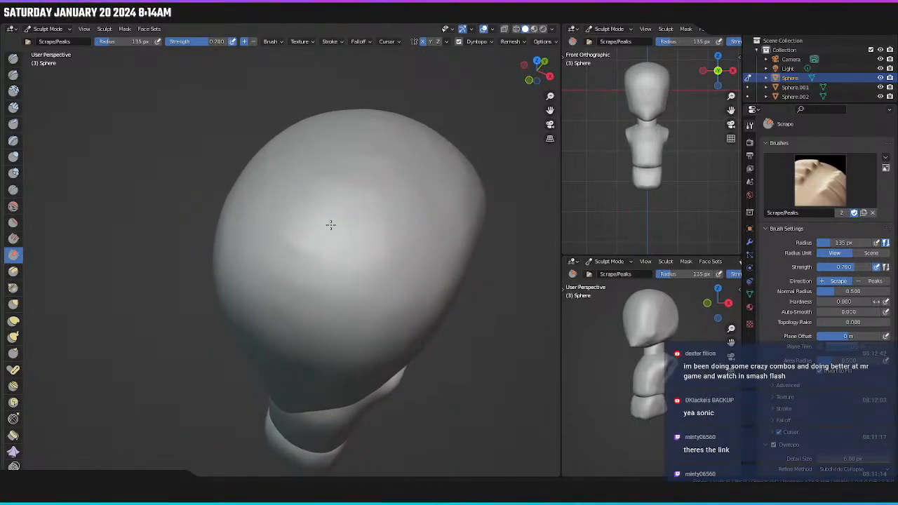
pyautogui.moveTo(315, 212)
pyautogui.mouseDown(button='middle')
pyautogui.moveTo(352, 267)
pyautogui.moveTo(337, 257)
pyautogui.mouseUp(button='middle')
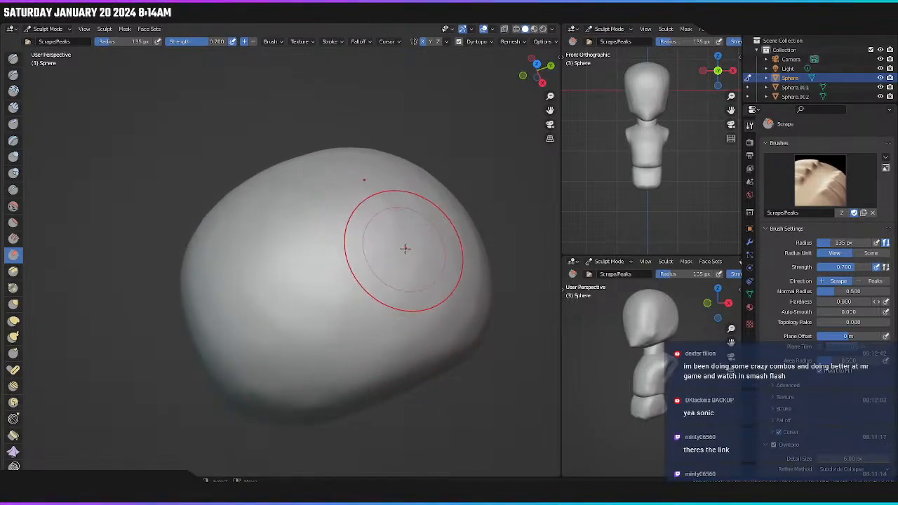
pyautogui.moveTo(381, 257)
pyautogui.mouseDown(button='middle')
pyautogui.moveTo(430, 233)
pyautogui.moveTo(457, 204)
pyautogui.mouseUp(button='middle')
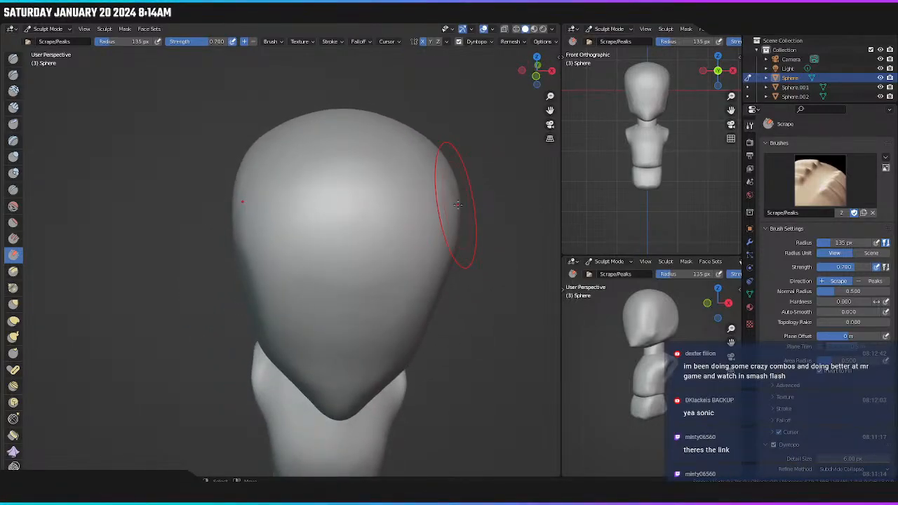
# Make the neck the active sculpting object instead of the head, working in front view.
pyautogui.press('KP_1')
pyautogui.keyDown('shift'); pyautogui.moveTo(389, 261); pyautogui.dragTo(369, 211, button='middle'); pyautogui.keyUp('shift')
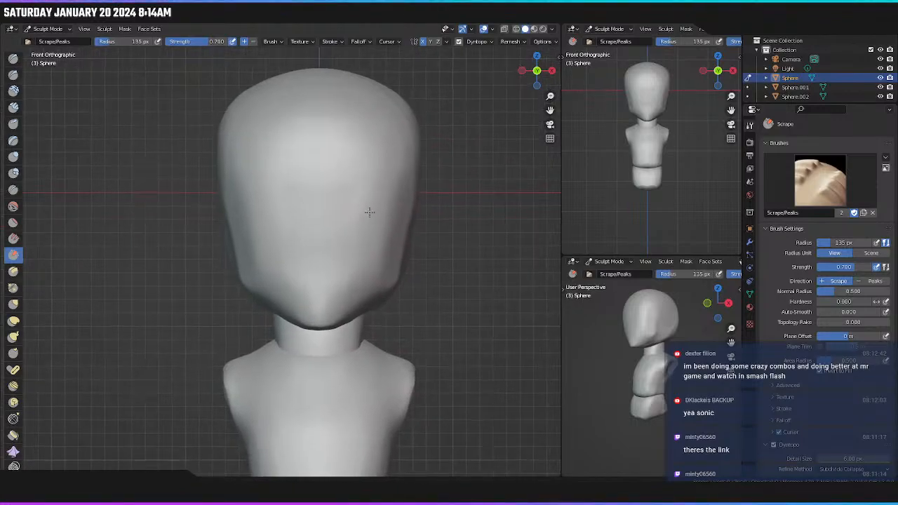
pyautogui.scroll(-3, 428, 315)
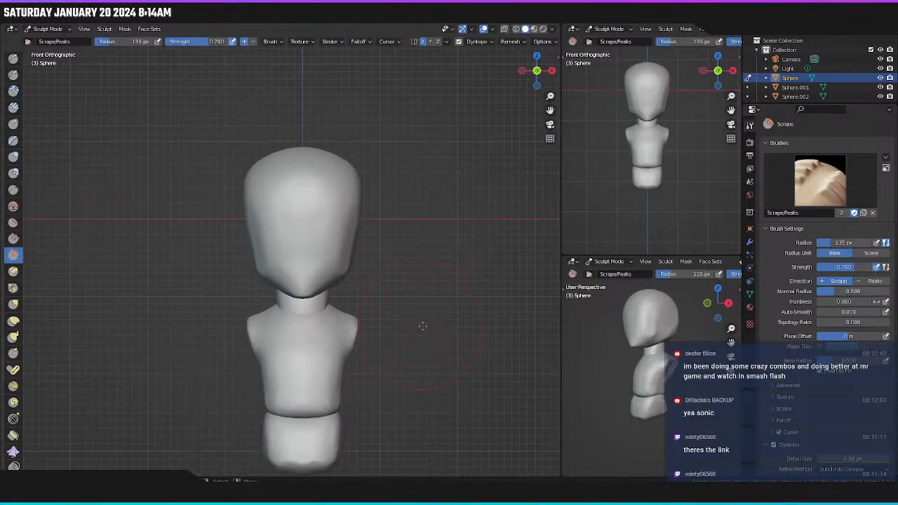
pyautogui.keyDown('shift'); pyautogui.moveTo(409, 314); pyautogui.dragTo(401, 245, button='middle'); pyautogui.keyUp('shift')
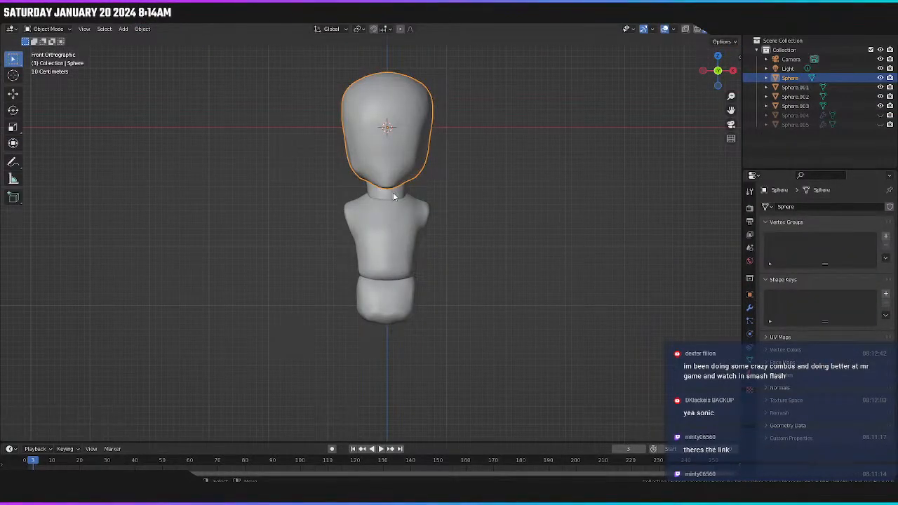
pyautogui.click(394, 196)
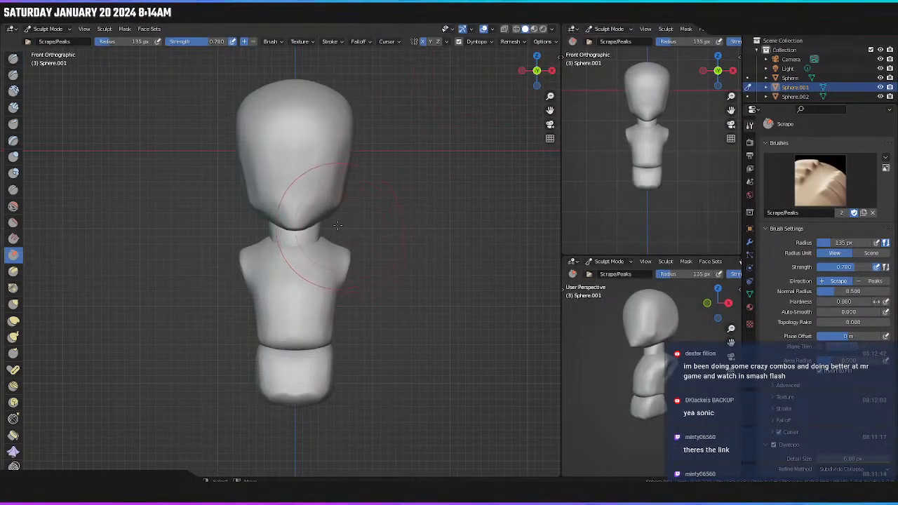
# Slim the neck's sides and shift its front edge slightly backward with the Grab brush, working in front and right views.
pyautogui.scroll(2, 326, 232)
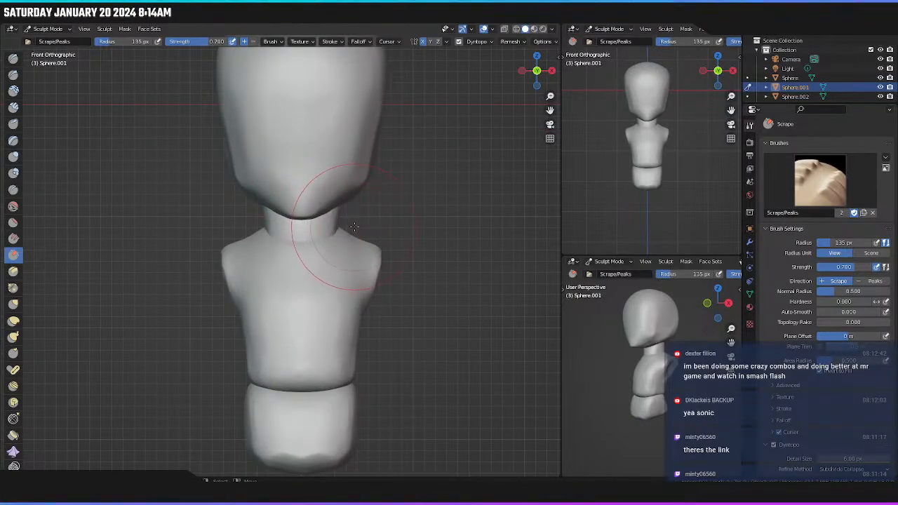
pyautogui.press('g')
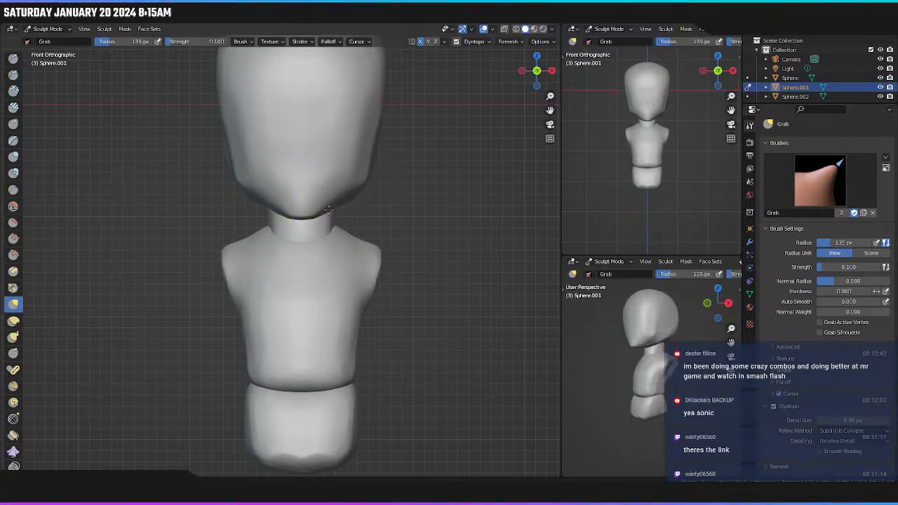
pyautogui.moveTo(339, 211); pyautogui.dragTo(241, 243, button='middle')
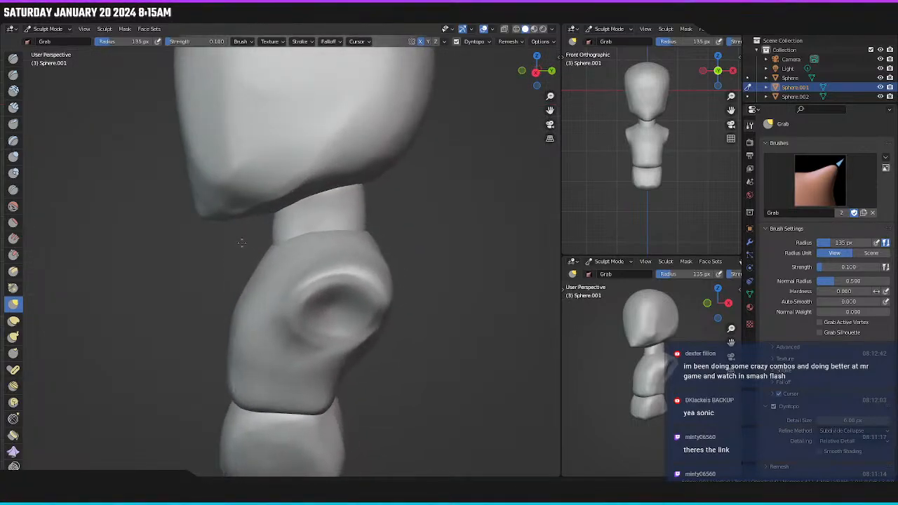
pyautogui.press('KP_3')
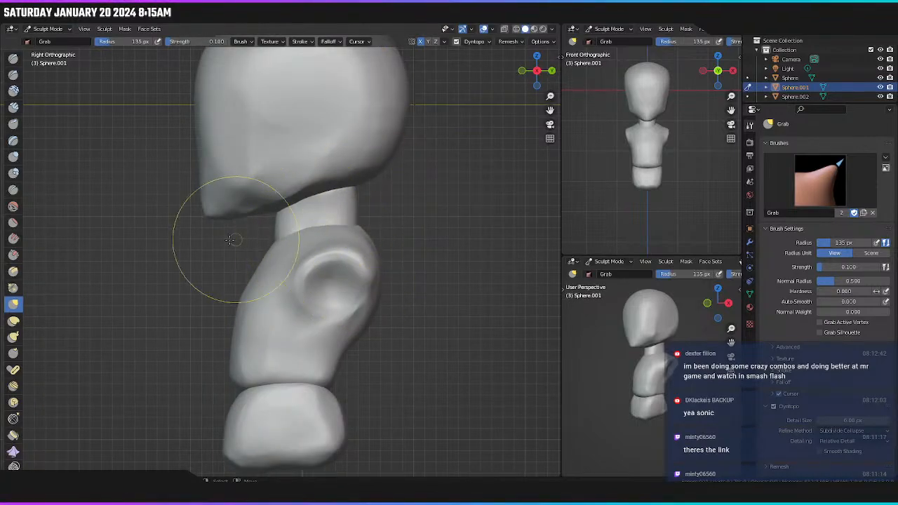
pyautogui.moveTo(275, 237); pyautogui.dragTo(274, 237)
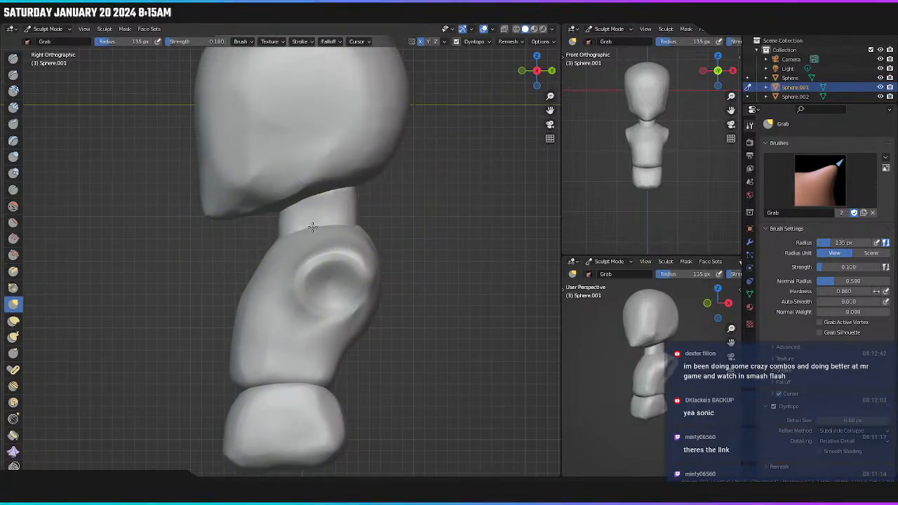
pyautogui.moveTo(323, 223); pyautogui.dragTo(327, 217)
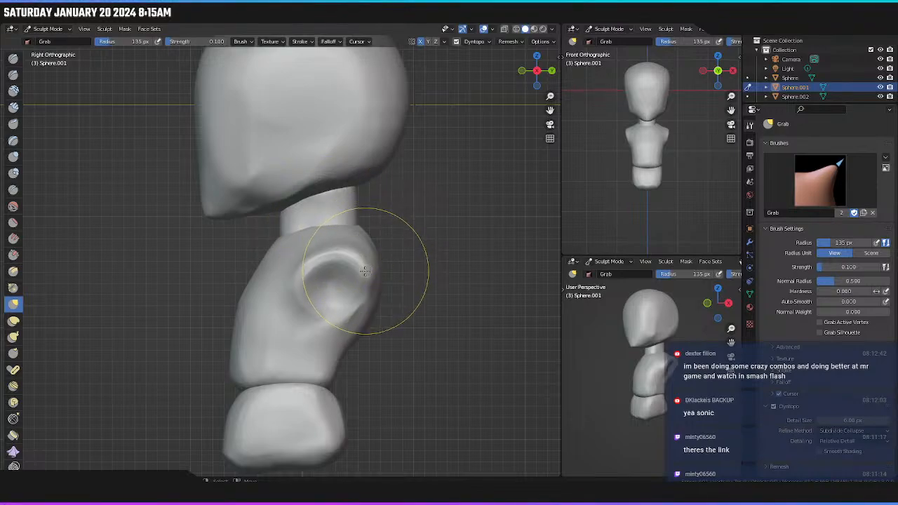
# Scrape the side of the neck up to the jaw underside with the Scrape/Peaks brush at a 135 px radius.
pyautogui.moveTo(373, 281)
pyautogui.mouseDown(button='middle')
pyautogui.moveTo(381, 286)
pyautogui.moveTo(241, 267)
pyautogui.mouseUp(button='middle')
pyautogui.click(12, 255)
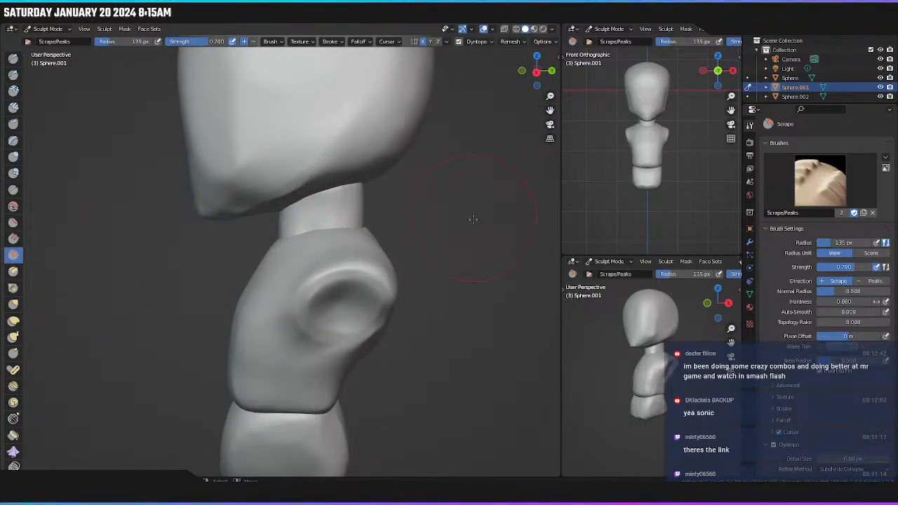
pyautogui.moveTo(455, 230)
pyautogui.mouseDown(button='middle')
pyautogui.moveTo(439, 273)
pyautogui.moveTo(434, 260)
pyautogui.mouseUp(button='middle')
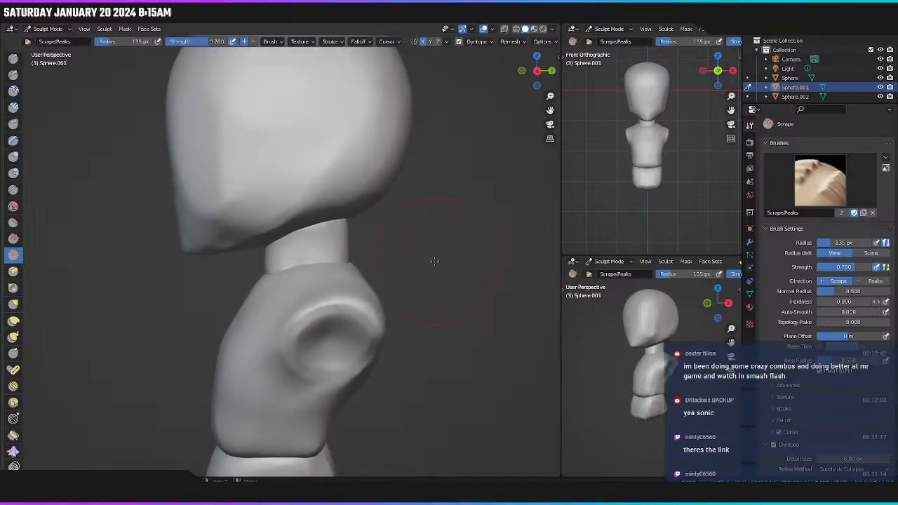
pyautogui.scroll(2, 302, 239)
pyautogui.scroll(2, 301, 242)
pyautogui.moveTo(301, 250)
pyautogui.mouseDown(button='middle')
pyautogui.moveTo(357, 257)
pyautogui.moveTo(326, 316)
pyautogui.mouseUp(button='middle')
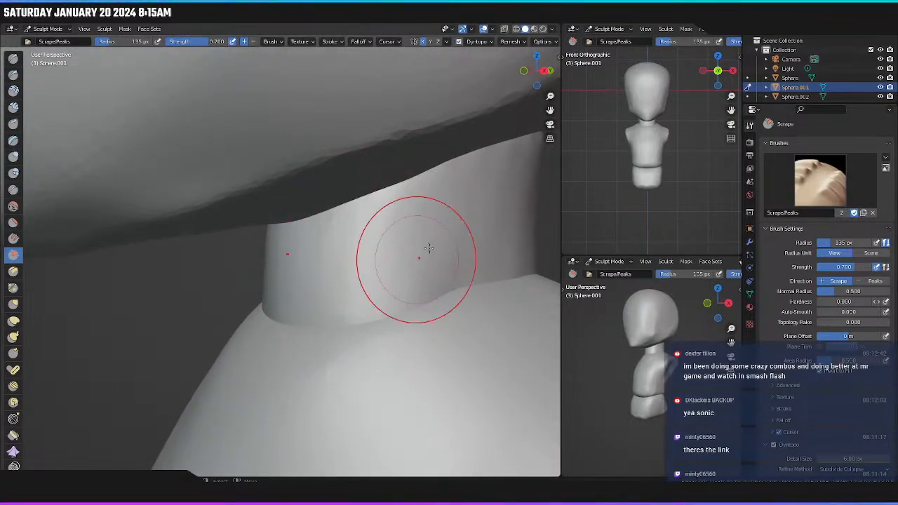
pyautogui.moveTo(421, 253); pyautogui.dragTo(355, 222, button='middle')
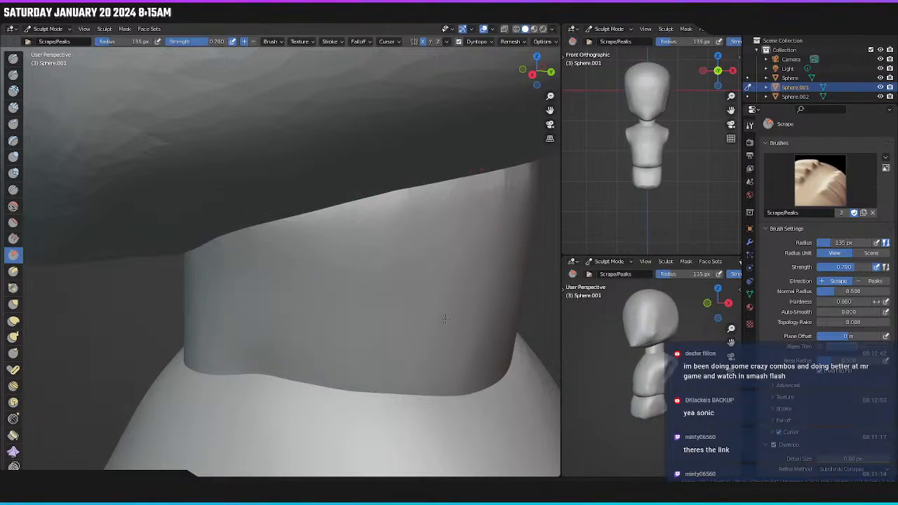
pyautogui.moveTo(476, 267); pyautogui.dragTo(400, 313, button='middle')
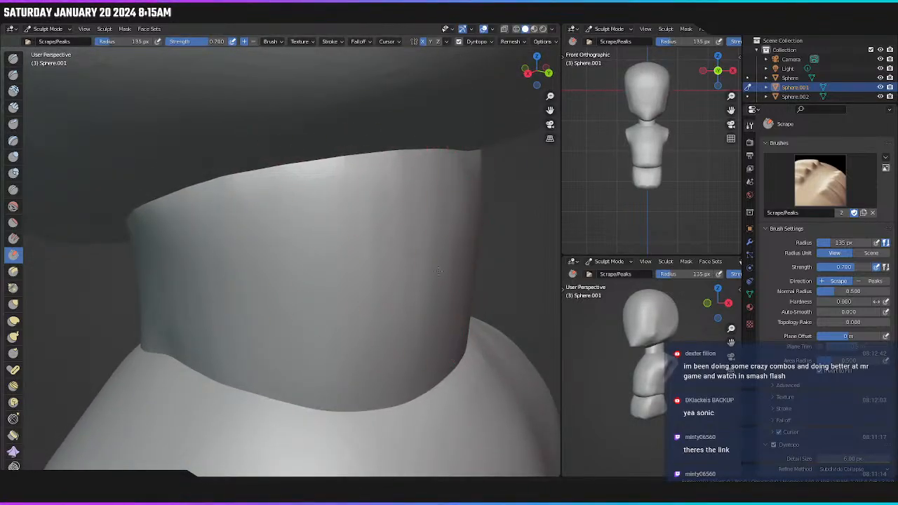
# Scrape around the back of the neck and along its base toward the front to even out the surface.
pyautogui.moveTo(437, 342); pyautogui.dragTo(390, 126, button='middle')
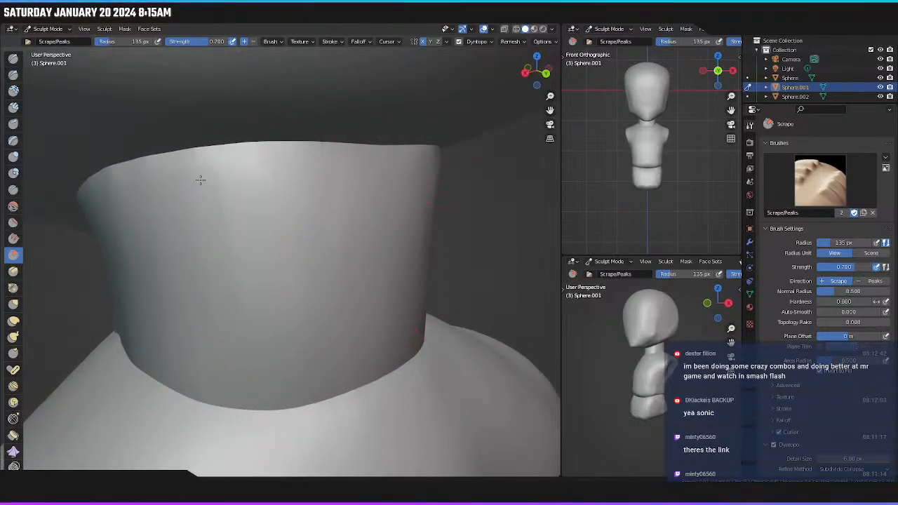
pyautogui.moveTo(150, 331); pyautogui.dragTo(305, 166, button='middle')
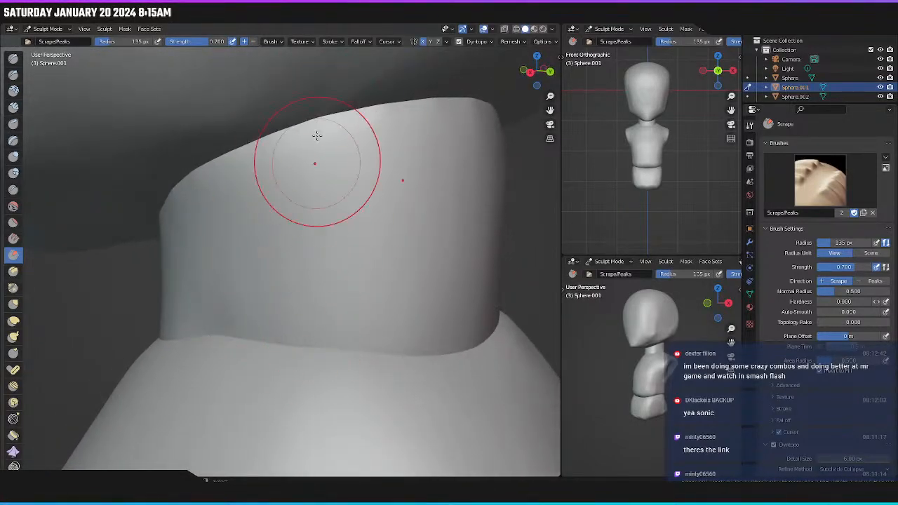
pyautogui.moveTo(217, 232); pyautogui.dragTo(320, 200, button='middle')
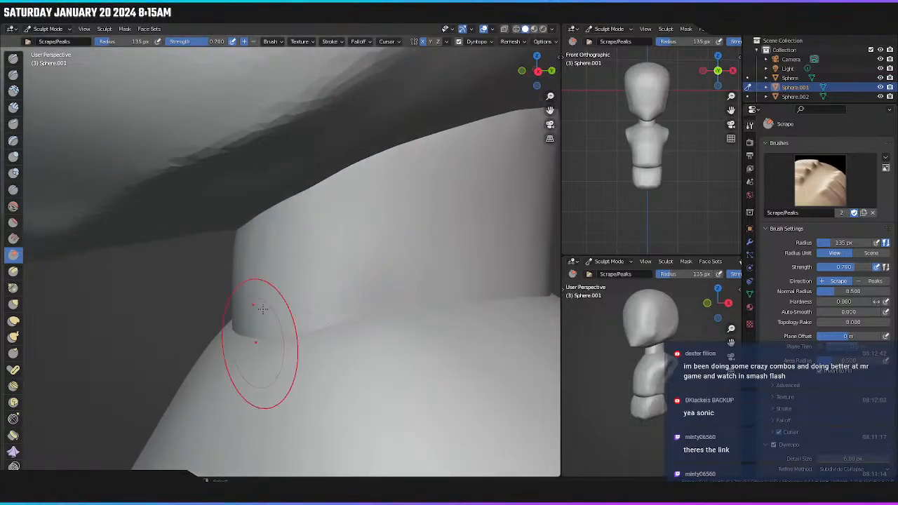
pyautogui.moveTo(231, 324); pyautogui.dragTo(305, 341, button='middle')
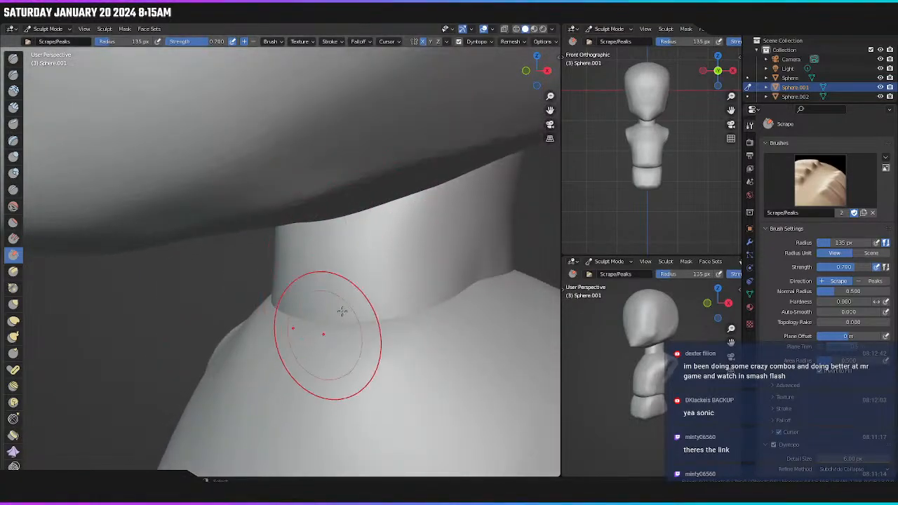
pyautogui.moveTo(345, 310); pyautogui.dragTo(395, 313, button='middle')
# Leave sculpting for Object Mode in front view and unhide the mirrored upper arms, Sphere.004.
pyautogui.scroll(-8, 419, 305)
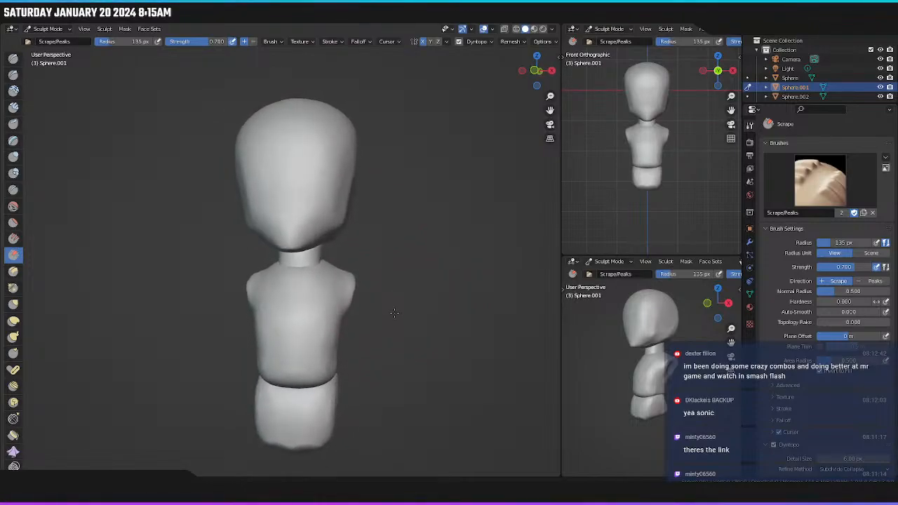
pyautogui.press('KP_1')
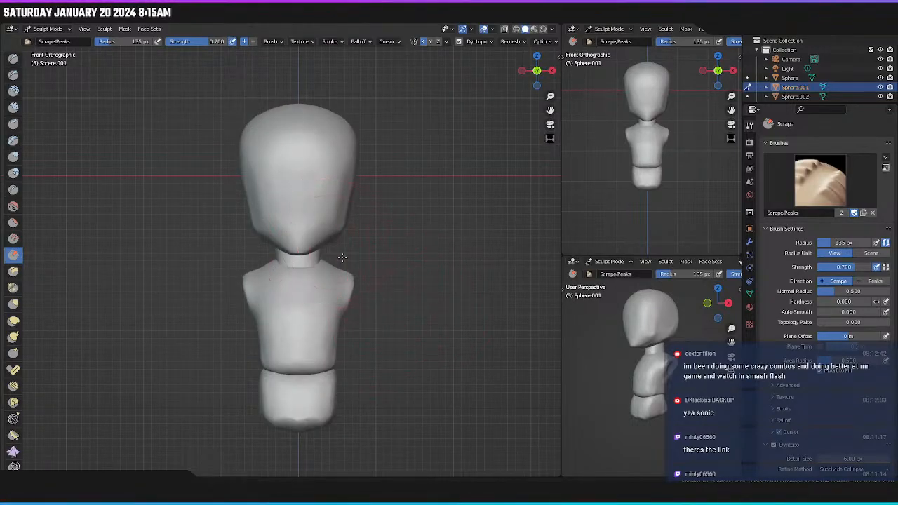
pyautogui.moveTo(342, 258)
pyautogui.keyDown('shift'); pyautogui.mouseDown(button='middle')
pyautogui.moveTo(336, 221)
pyautogui.moveTo(323, 263)
pyautogui.moveTo(322, 254)
pyautogui.moveTo(299, 270)
pyautogui.moveTo(456, 275)
pyautogui.moveTo(402, 274)
pyautogui.mouseUp(button='middle'); pyautogui.keyUp('shift')
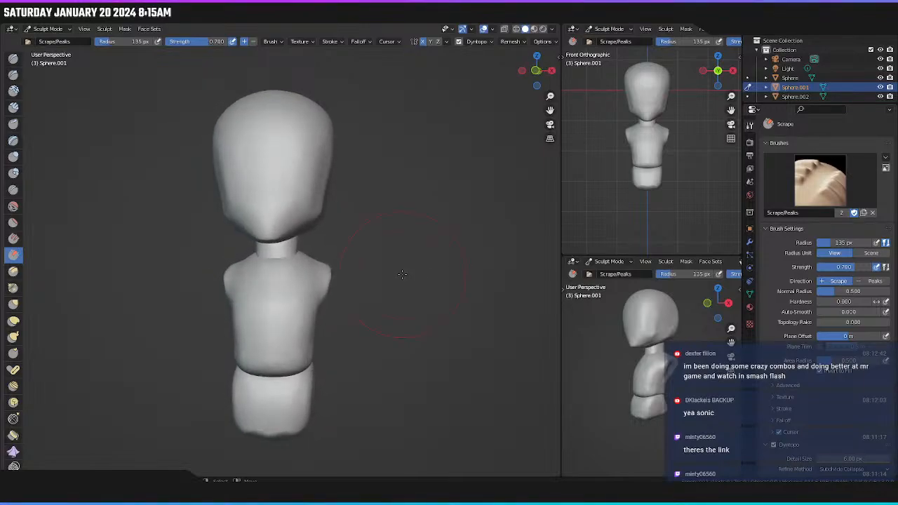
pyautogui.press('KP_1')
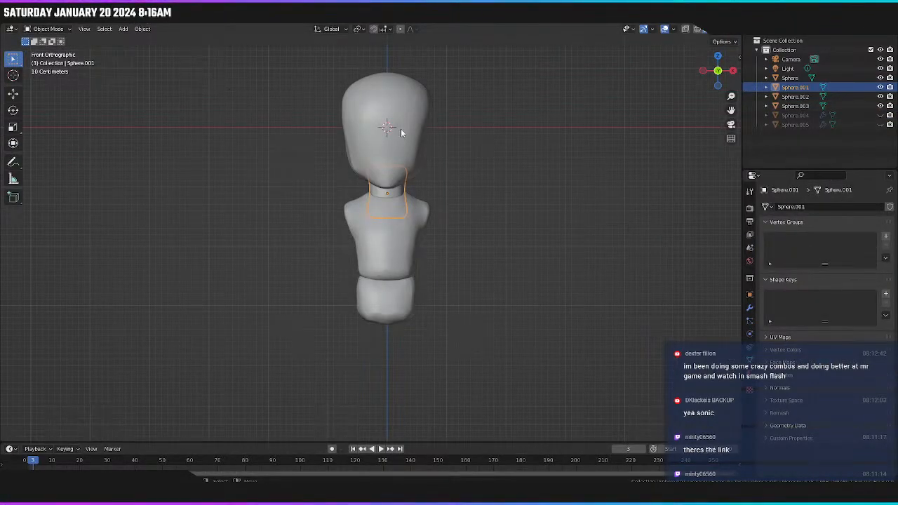
pyautogui.click(880, 116)
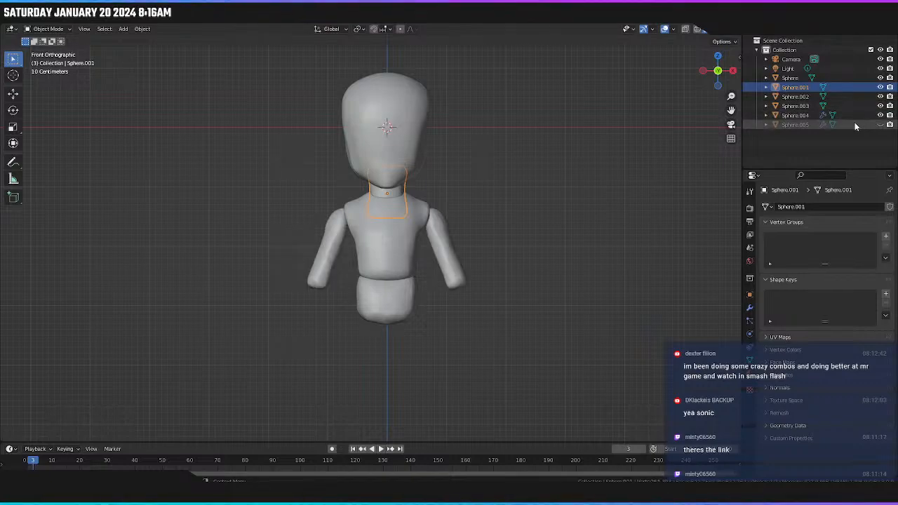
# Rotate the mirrored upper arms farther out from the torso and move them about 0.15 m up and outward to the shoulders.
pyautogui.click(431, 241)
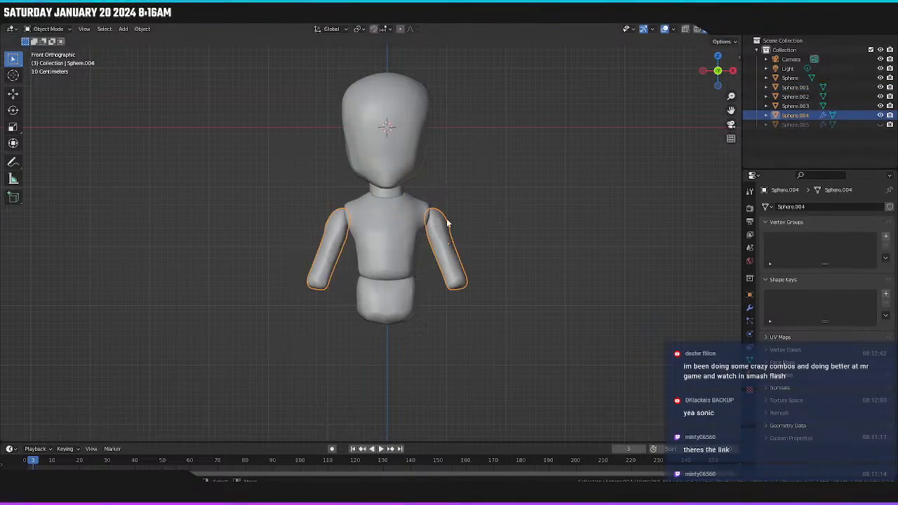
pyautogui.scroll(3, 449, 235)
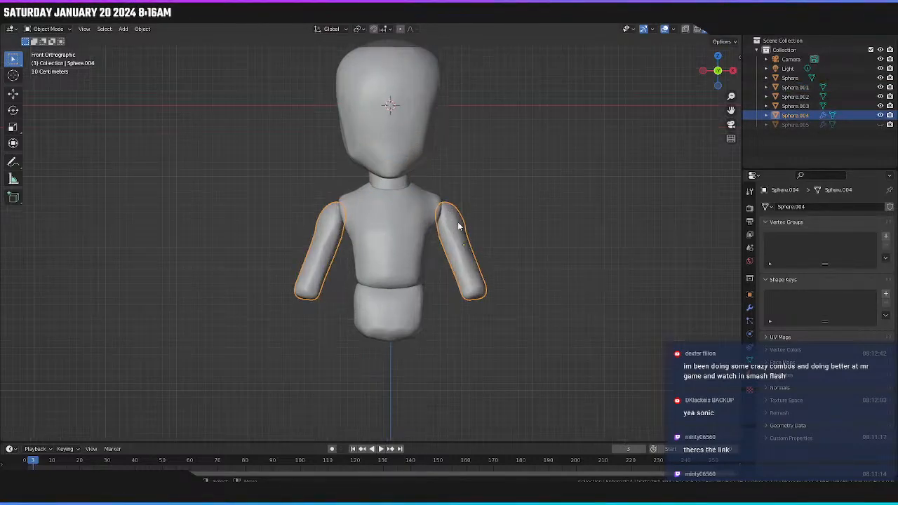
pyautogui.keyDown('shift'); pyautogui.moveTo(476, 234); pyautogui.dragTo(467, 288, button='middle'); pyautogui.keyUp('shift')
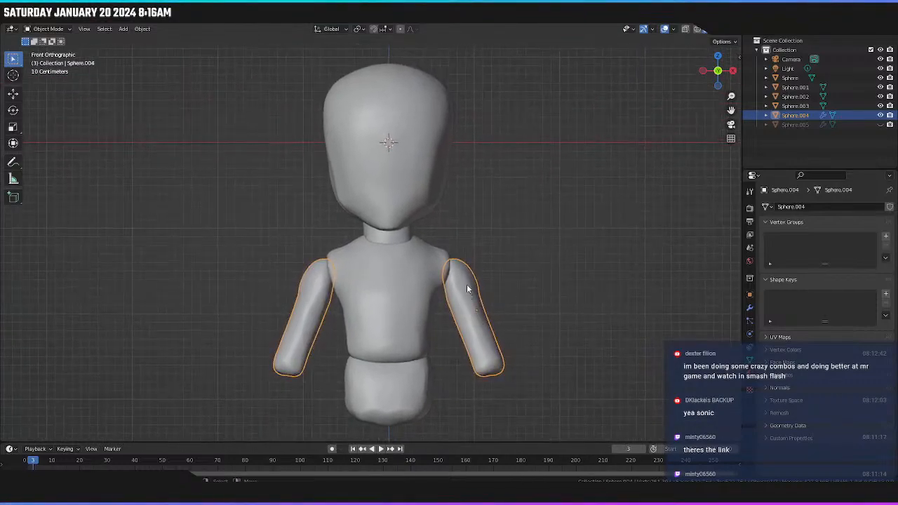
pyautogui.click(512, 305)
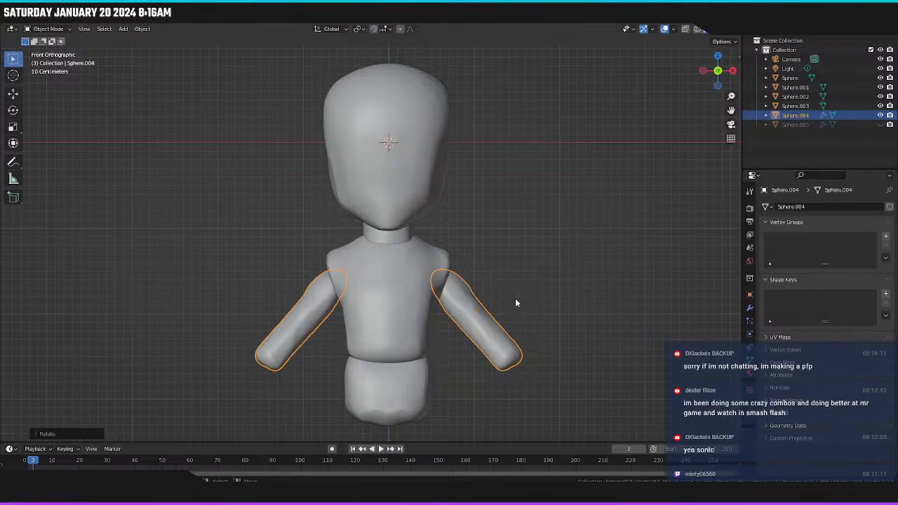
pyautogui.press('g')
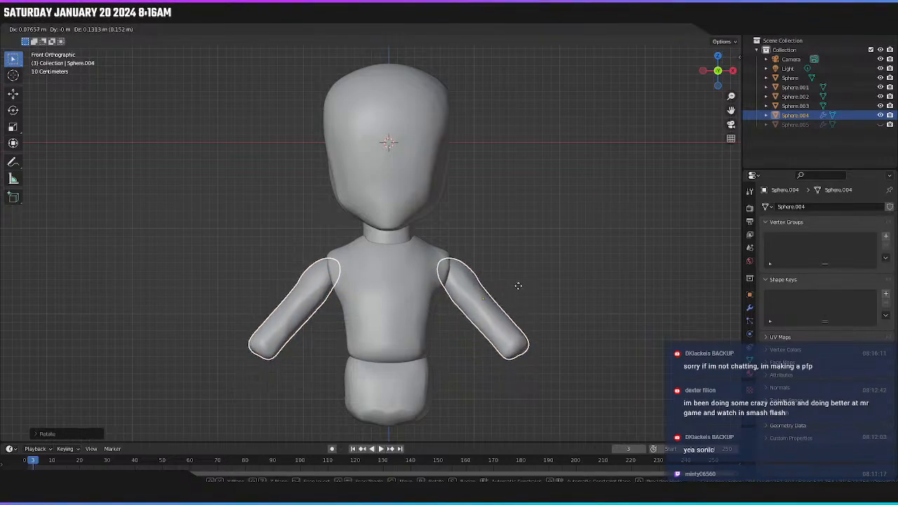
pyautogui.click(516, 283)
# Rotate the upper arms about 17.6° around the global Z axis in top view to point them straight sideways.
pyautogui.moveTo(514, 290); pyautogui.dragTo(404, 305, button='middle')
pyautogui.press('KP_3')
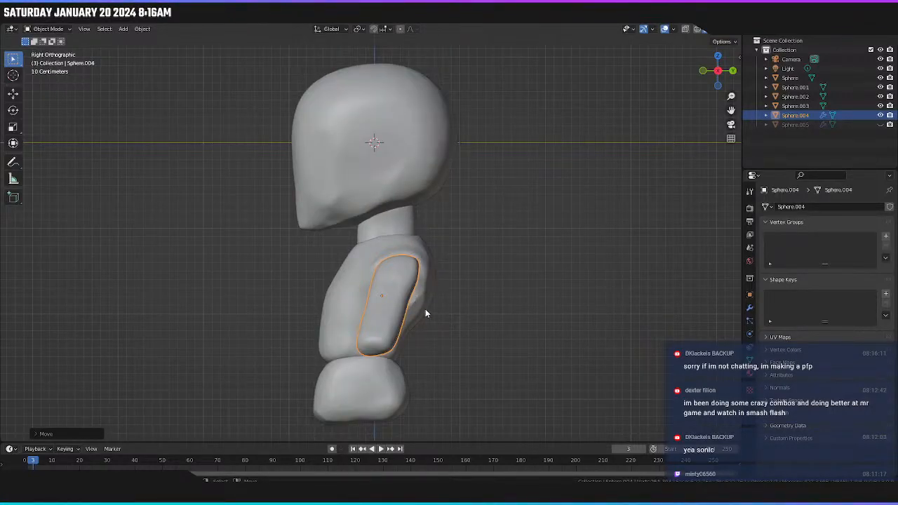
pyautogui.press('KP_7')
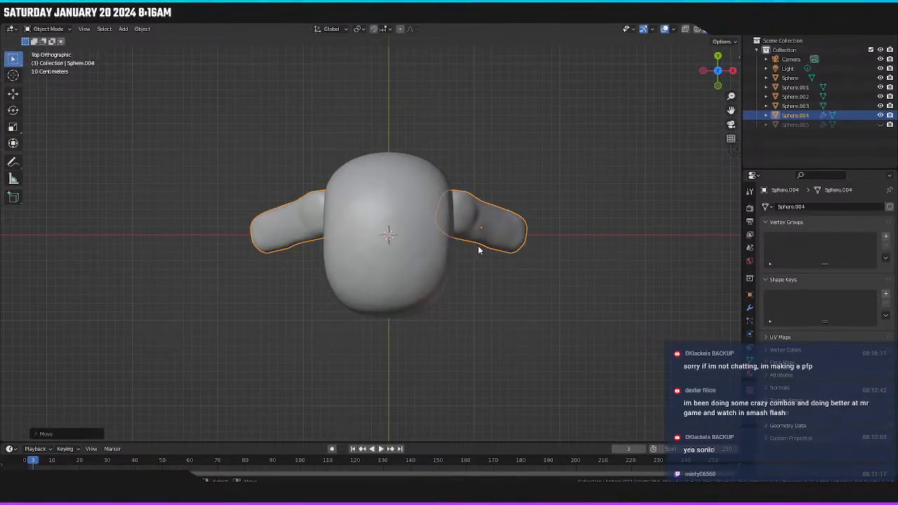
pyautogui.press('r')
pyautogui.press('z')
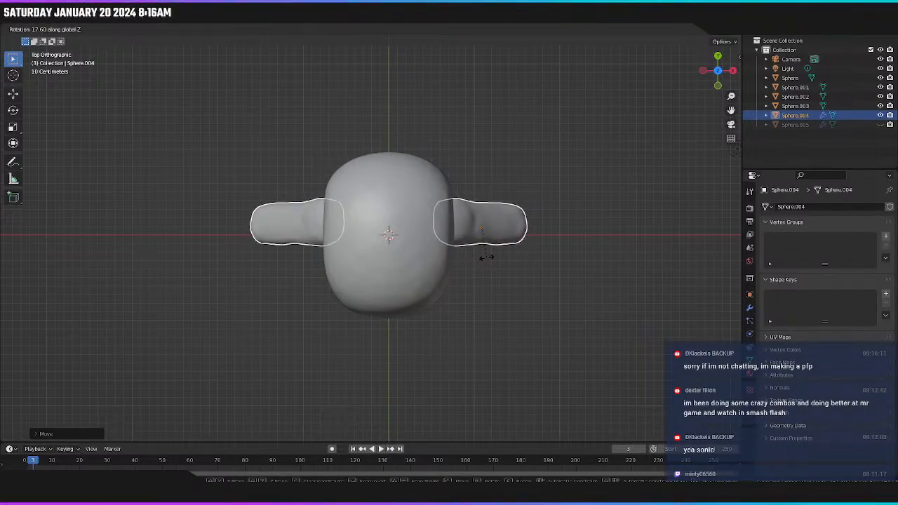
pyautogui.click(486, 257)
# Move the upper arms about 0.125 m backward along the global Y axis into the shoulder sockets, working in right view.
pyautogui.moveTo(491, 254); pyautogui.dragTo(426, 177, button='middle')
pyautogui.press('KP_3')
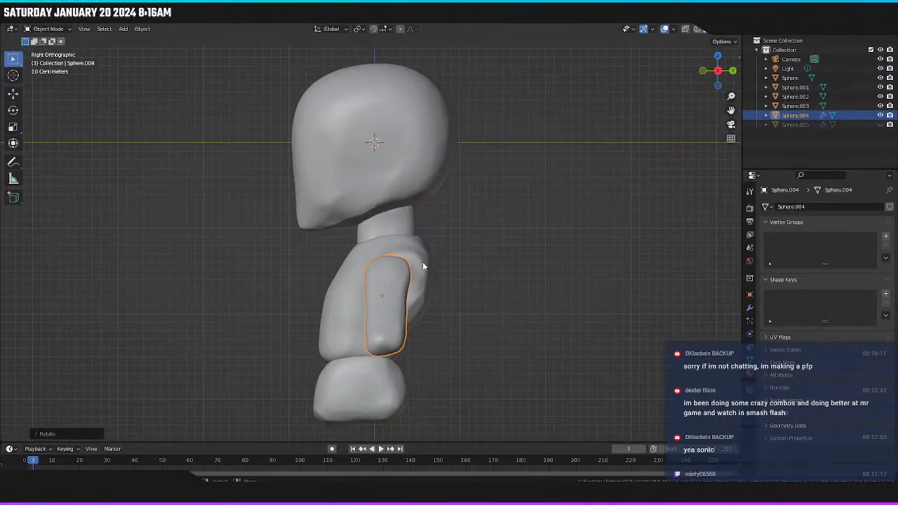
pyautogui.scroll(2, 472, 319)
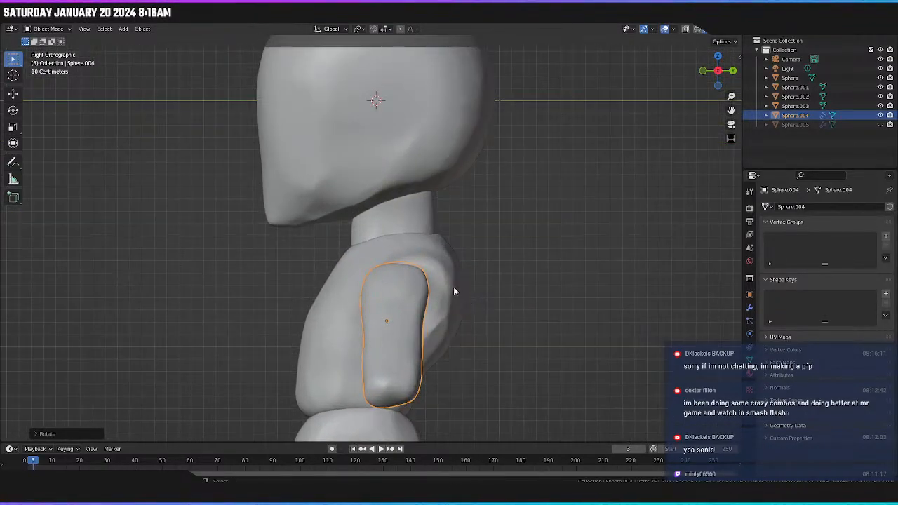
pyautogui.keyDown('shift'); pyautogui.moveTo(454, 286); pyautogui.dragTo(375, 243, button='middle'); pyautogui.keyUp('shift')
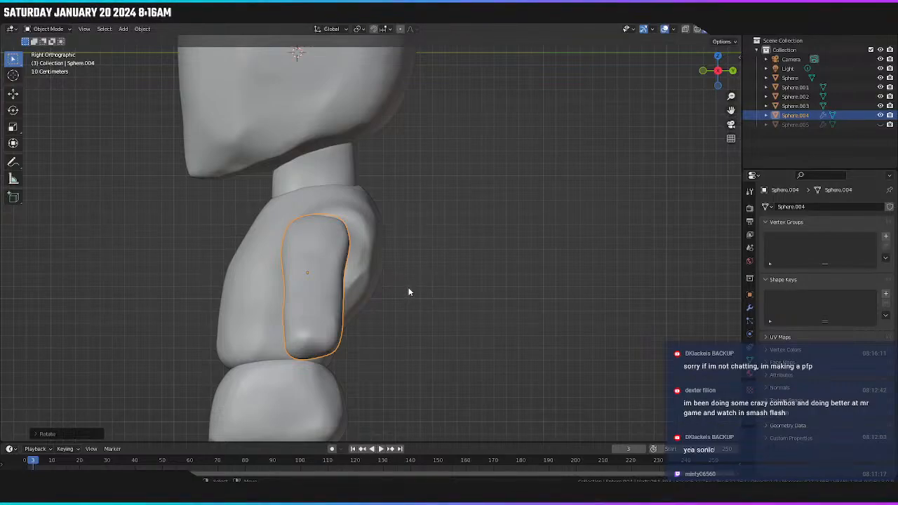
pyautogui.press('g')
pyautogui.press('y')
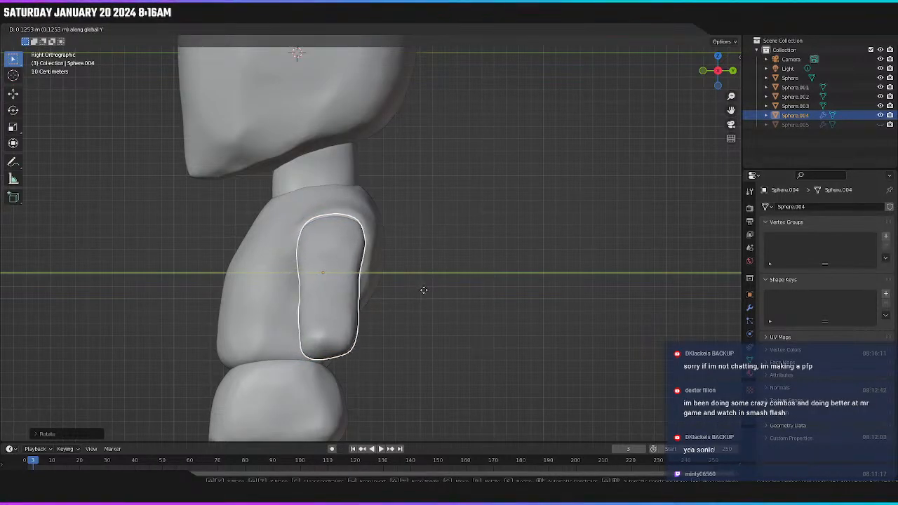
pyautogui.click(423, 291)
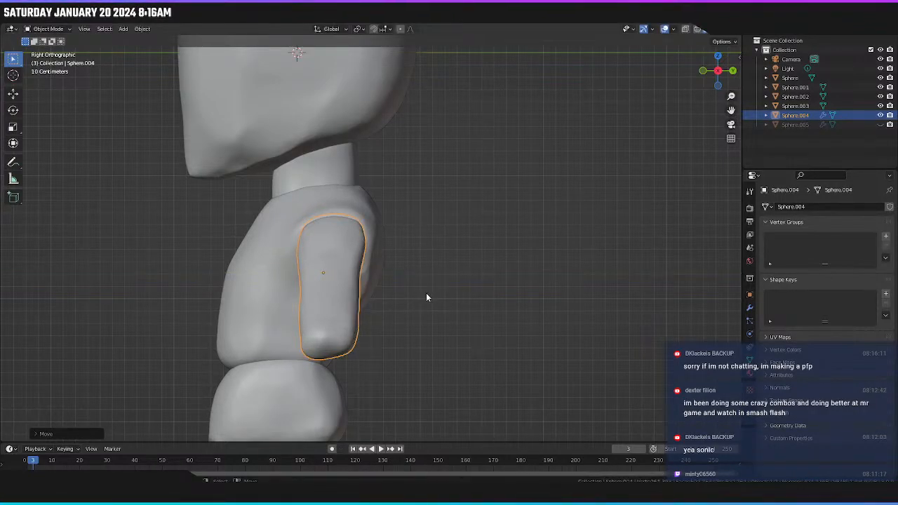
# Nudge the upper arms slightly forward along the global Y axis and check their fit in the shoulder sockets.
pyautogui.press('g')
pyautogui.press('y')
pyautogui.click(424, 298)
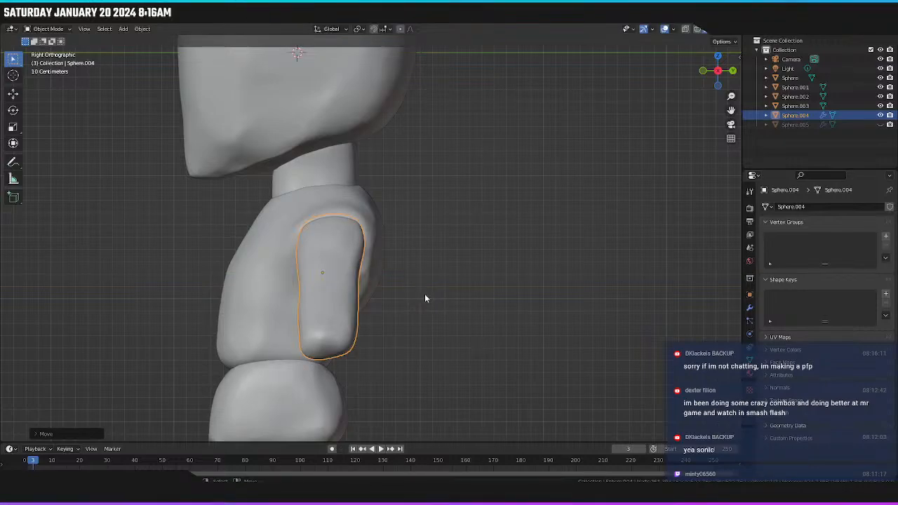
pyautogui.moveTo(424, 298); pyautogui.dragTo(422, 336, button='middle')
pyautogui.press('KP_3')
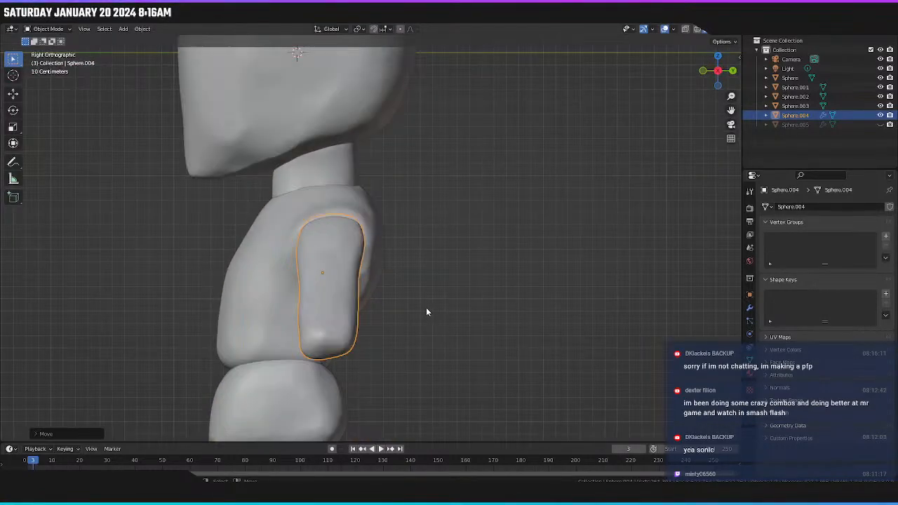
# Move the head about 0.09 m backward along the global Y axis in right view.
pyautogui.scroll(-5, 401, 220)
pyautogui.scroll(-1, 346, 149)
pyautogui.click(352, 158)
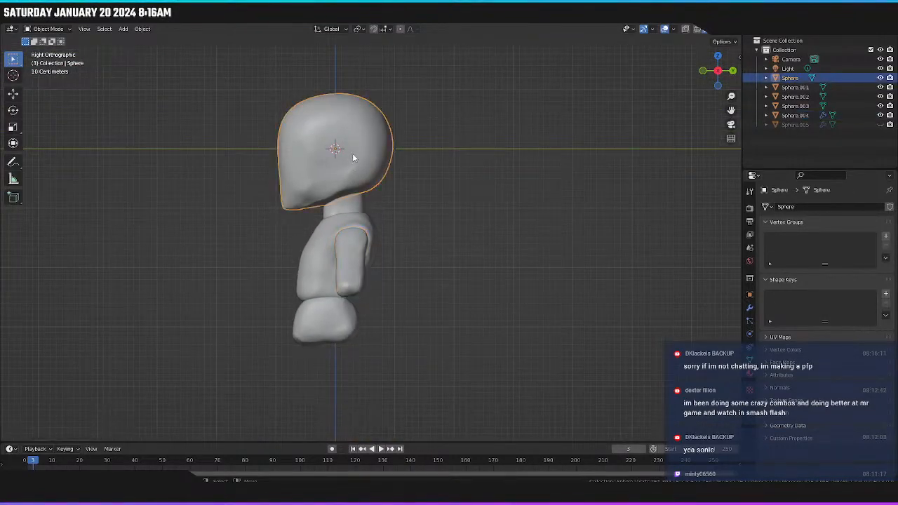
pyautogui.press('g')
pyautogui.press('y')
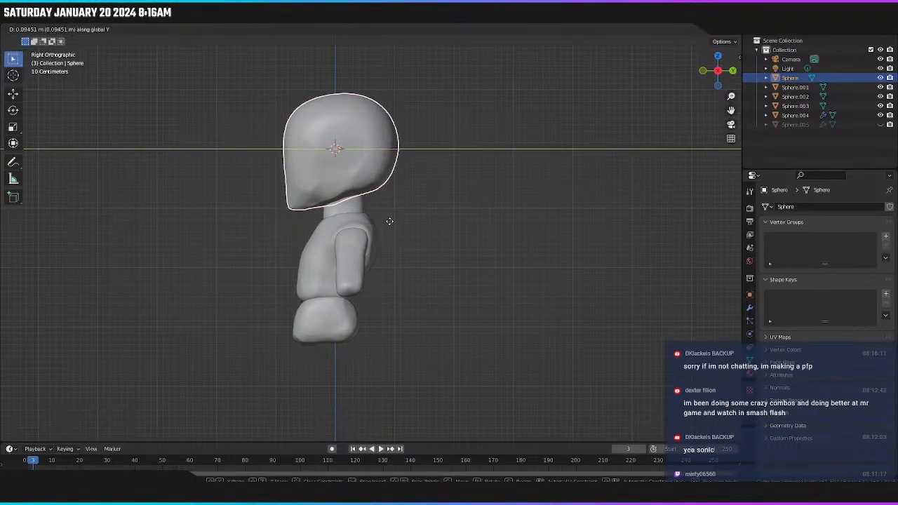
pyautogui.click(390, 221)
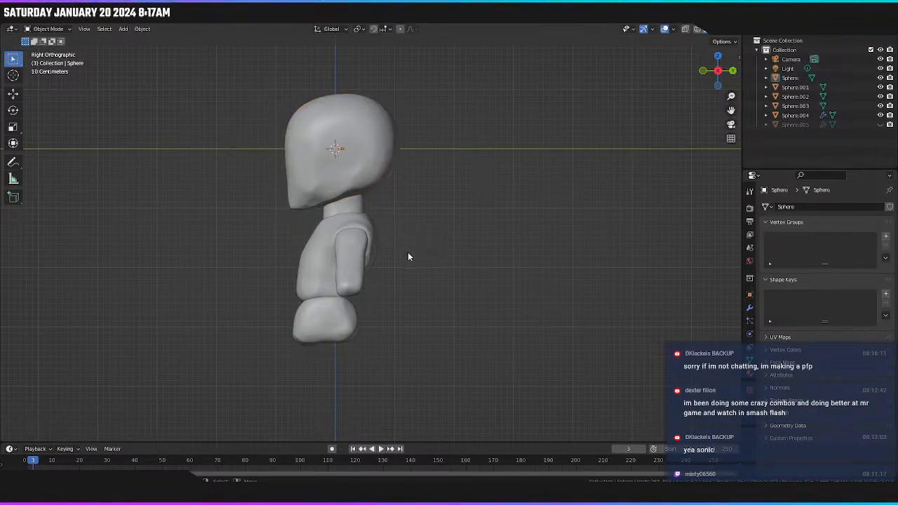
# Examine the head, neck, torso and upper-arm proportions from the front, side and three-quarter angles.
pyautogui.moveTo(408, 257); pyautogui.dragTo(472, 267, button='middle')
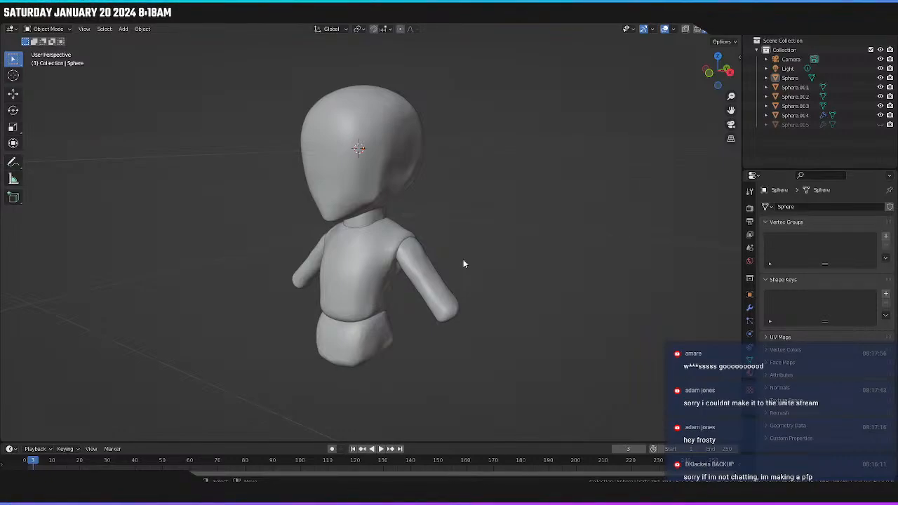
pyautogui.moveTo(487, 268); pyautogui.dragTo(533, 274, button='middle')
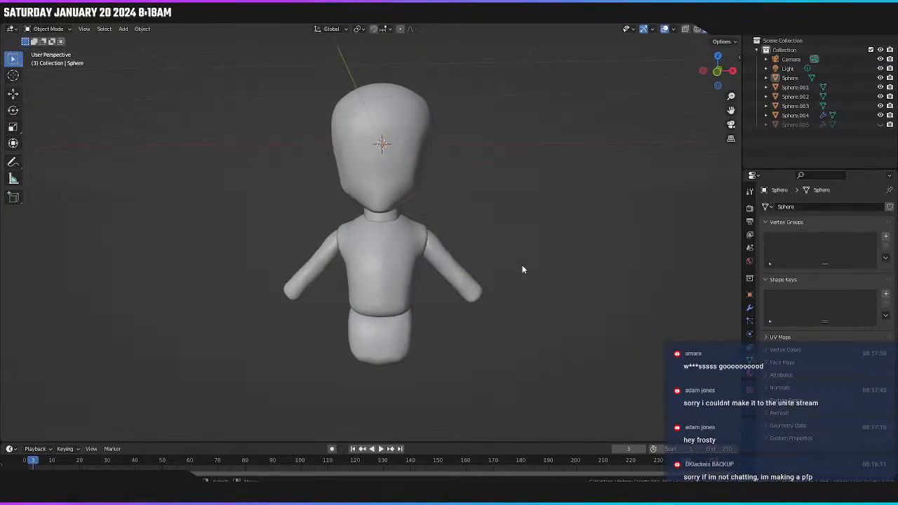
pyautogui.press('KP_1')
pyautogui.scroll(3, 465, 235)
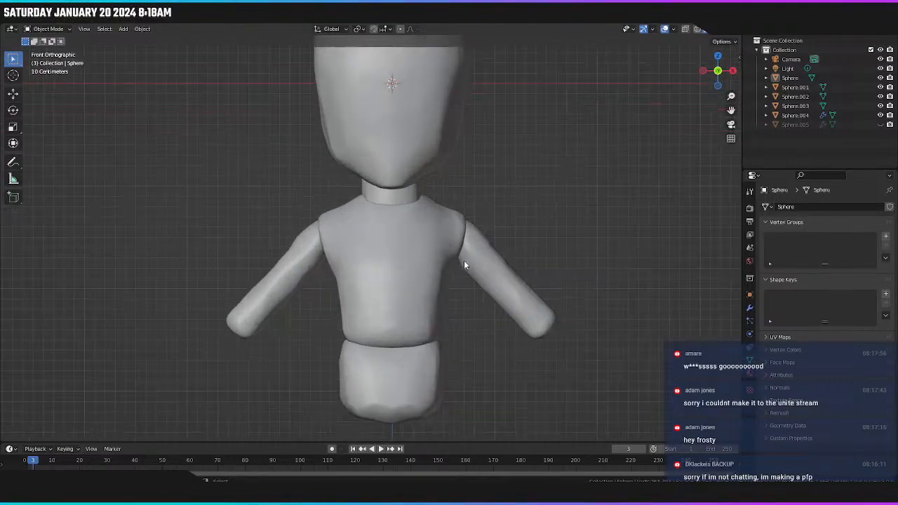
pyautogui.moveTo(507, 252); pyautogui.dragTo(484, 250, button='middle')
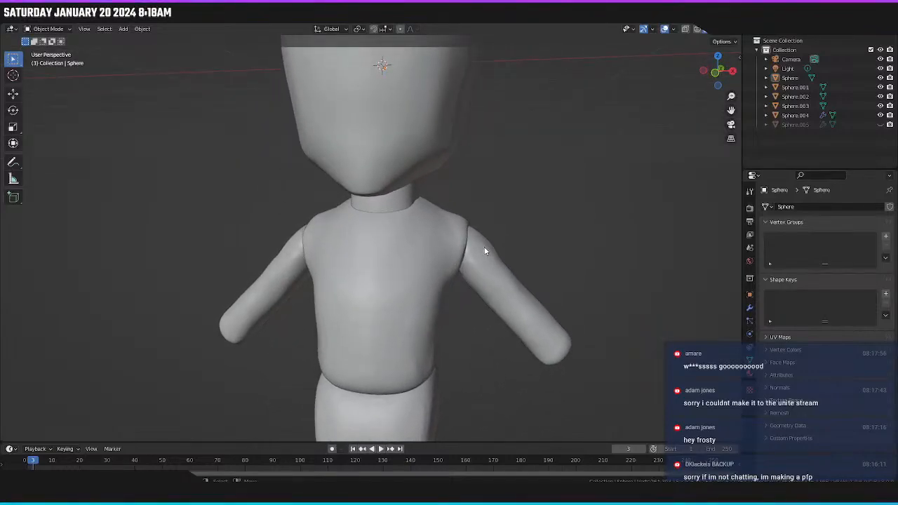
pyautogui.press('KP_1')
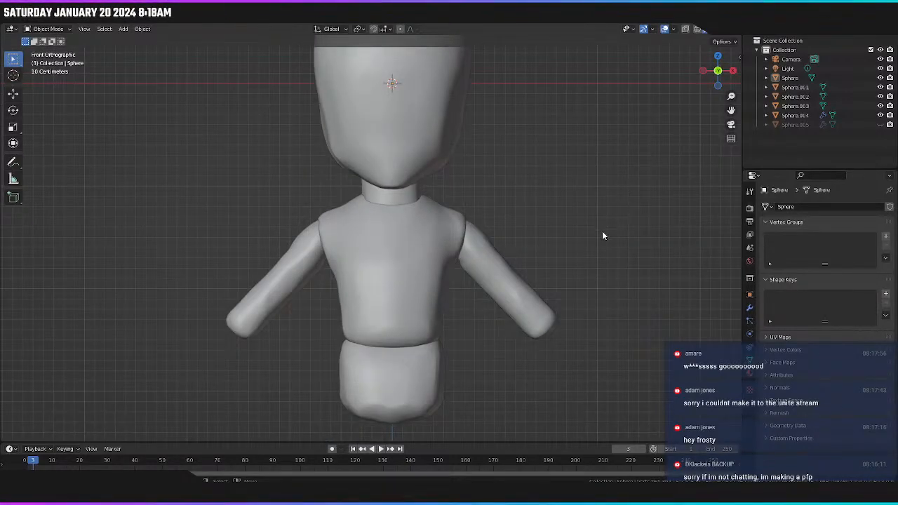
pyautogui.moveTo(602, 236); pyautogui.dragTo(505, 258, button='middle')
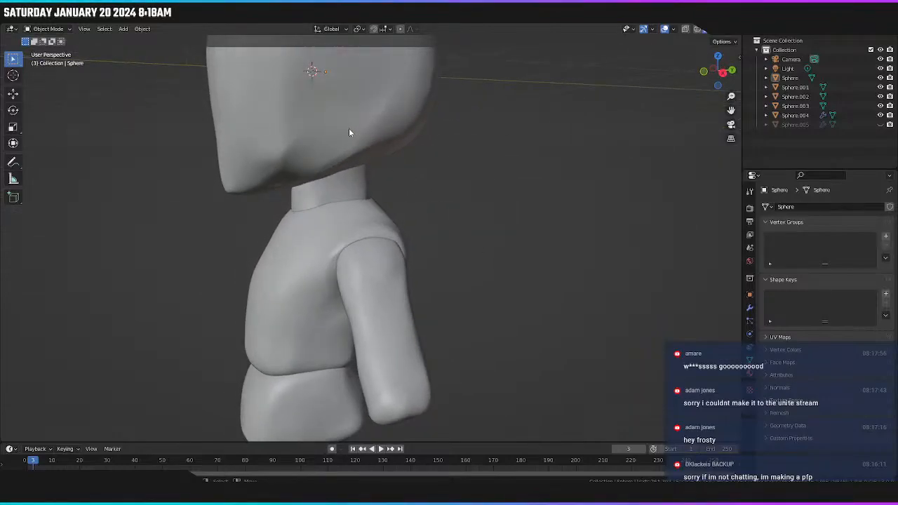
pyautogui.scroll(-5, 356, 157)
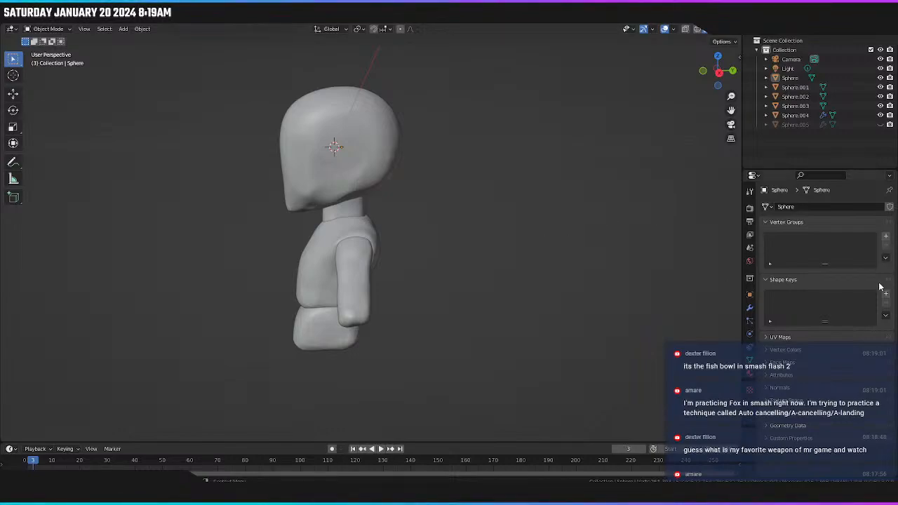
pyautogui.moveTo(452, 335); pyautogui.dragTo(499, 304, button='middle')
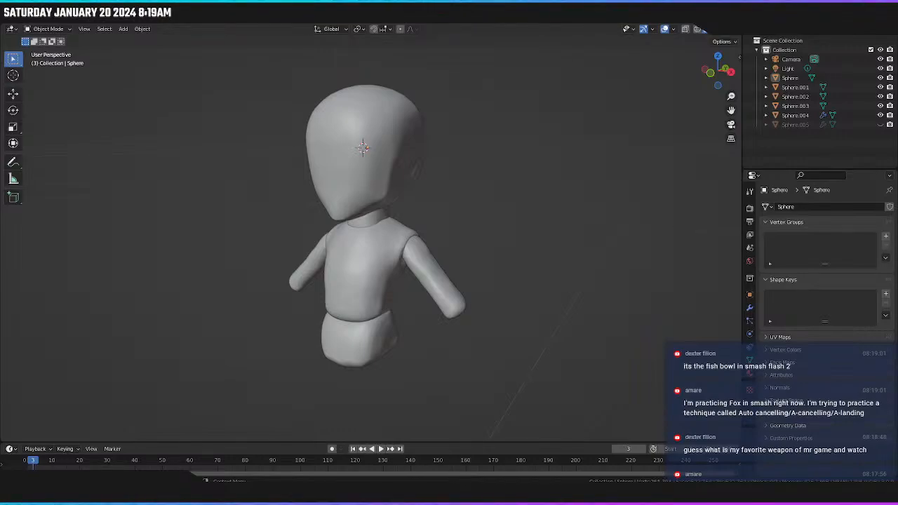
pyautogui.moveTo(410, 235); pyautogui.dragTo(432, 233, button='middle')
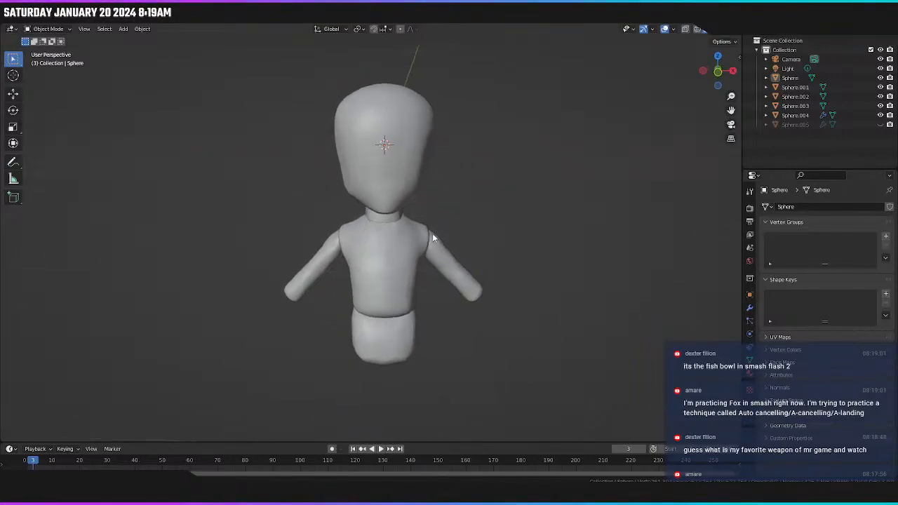
pyautogui.press('KP_1')
pyautogui.scroll(2, 419, 162)
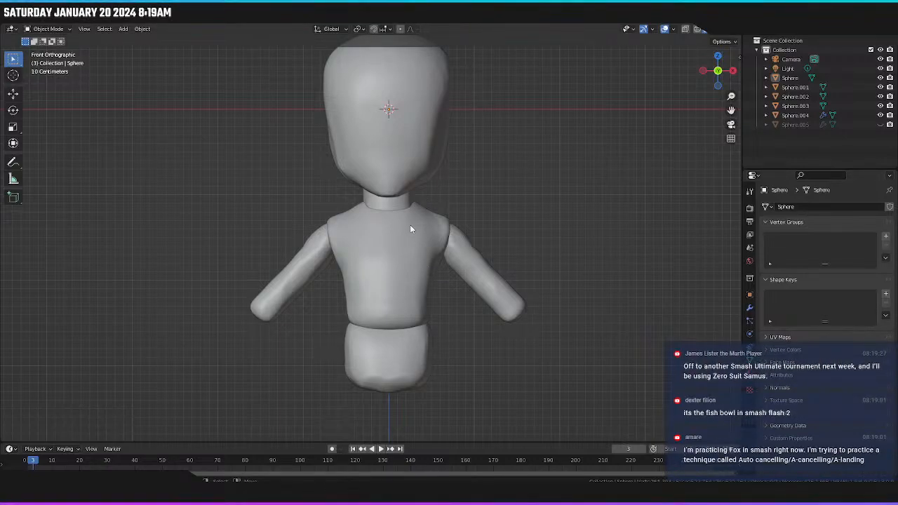
# Put the head in Sculpt Mode, enable Dyntopo and set the Grab brush to a 98 px radius.
pyautogui.click(413, 113)
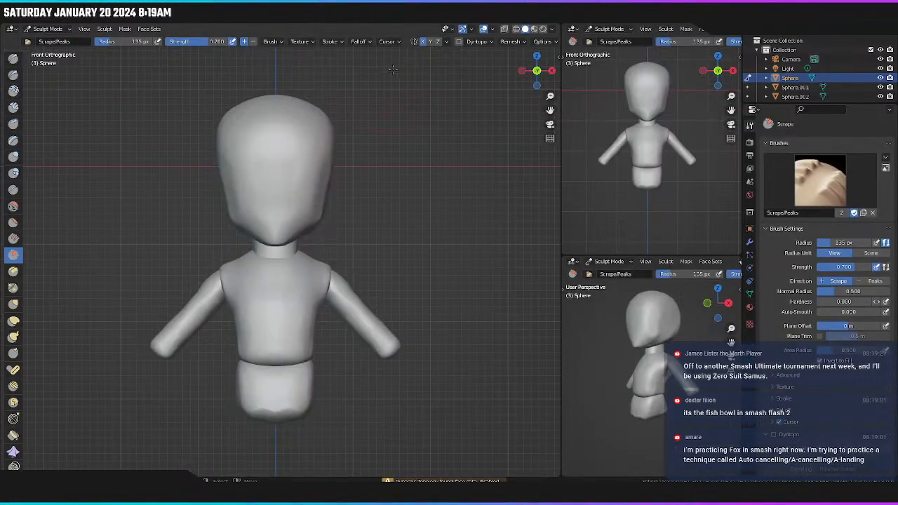
pyautogui.click(459, 42)
pyautogui.click(458, 58)
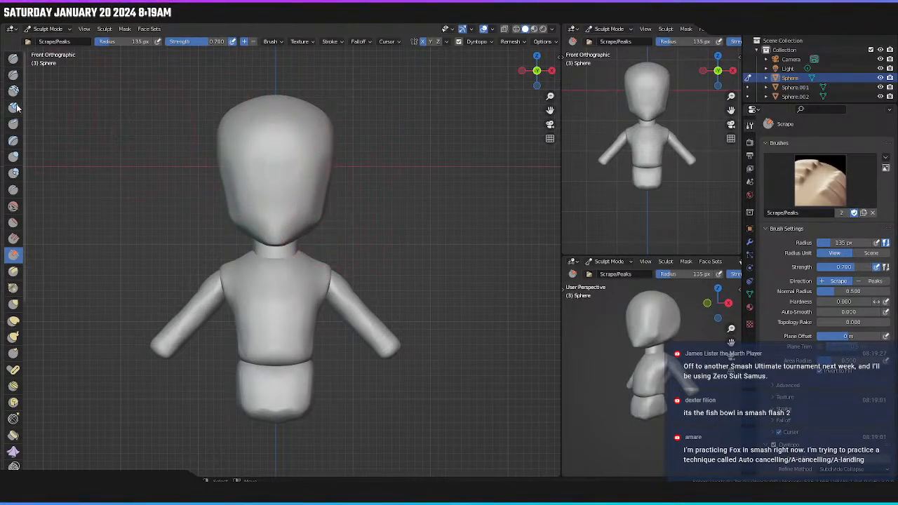
pyautogui.press('g')
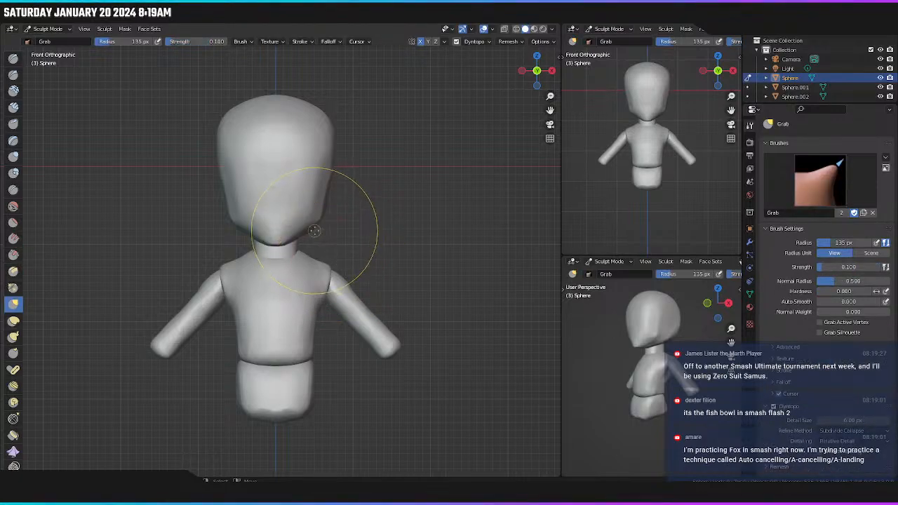
pyautogui.scroll(3, 327, 209)
pyautogui.scroll(2, 327, 209)
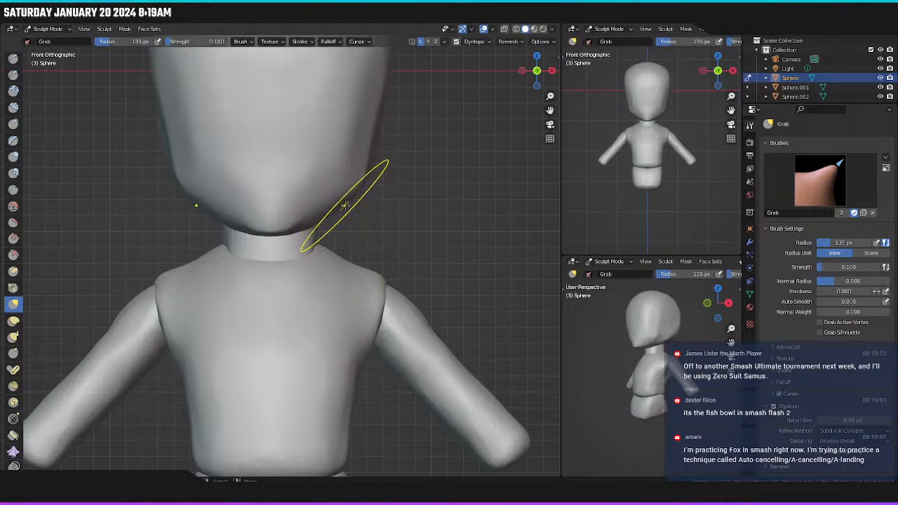
pyautogui.press('[')
pyautogui.press('[')
pyautogui.press('[')
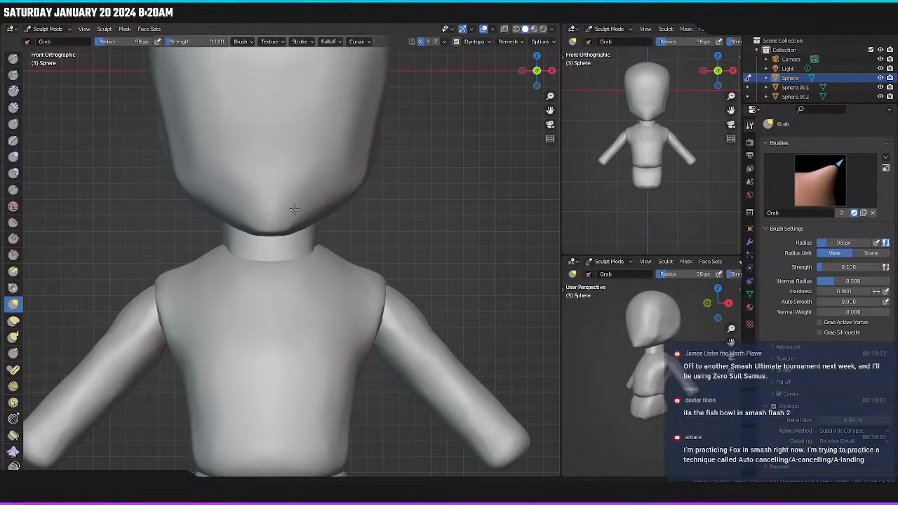
# Examine the head's jaw and profile from the side and front.
pyautogui.moveTo(334, 226); pyautogui.dragTo(284, 238, button='middle')
pyautogui.scroll(1, 325, 185)
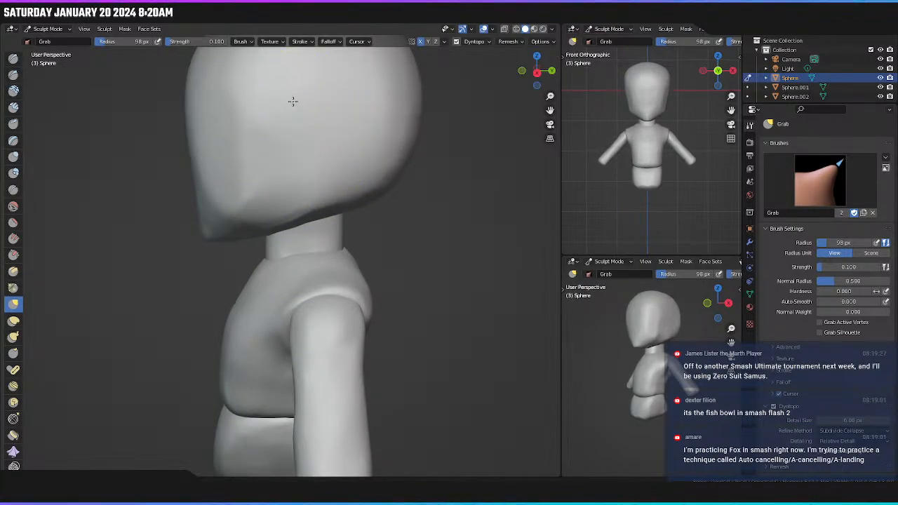
pyautogui.moveTo(327, 164)
pyautogui.mouseDown(button='middle')
pyautogui.moveTo(444, 233)
pyautogui.moveTo(319, 235)
pyautogui.moveTo(365, 247)
pyautogui.mouseUp(button='middle')
pyautogui.scroll(-5, 319, 235)
pyautogui.press('KP_1')
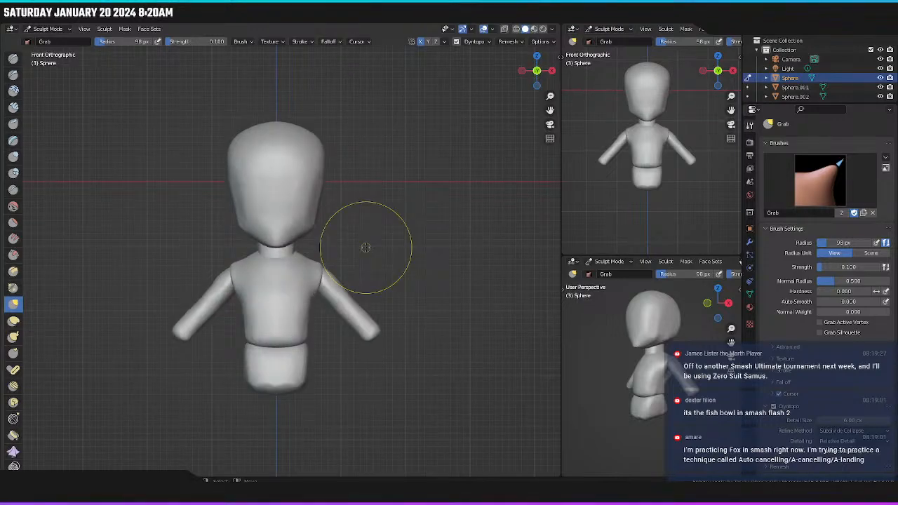
pyautogui.scroll(1, 344, 211)
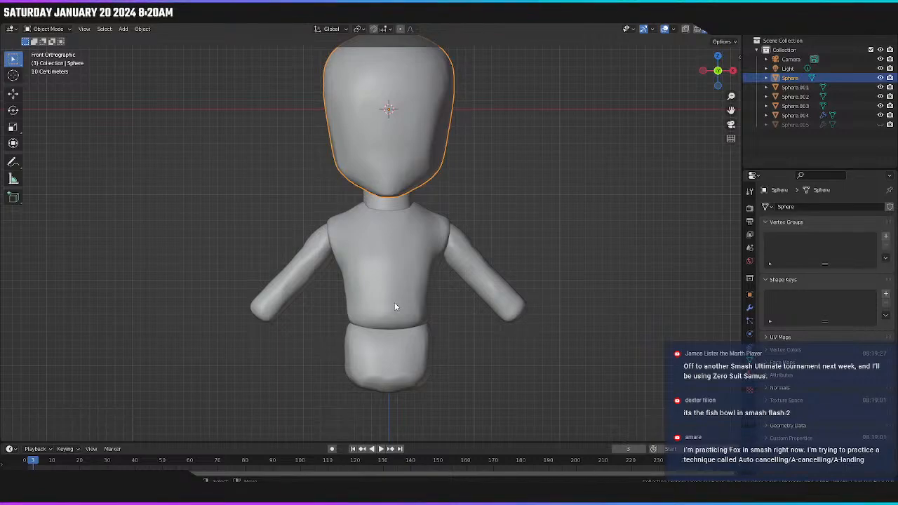
# Raise the mirrored upper arms about 0.016 m along the global Z axis in front view.
pyautogui.click(461, 260)
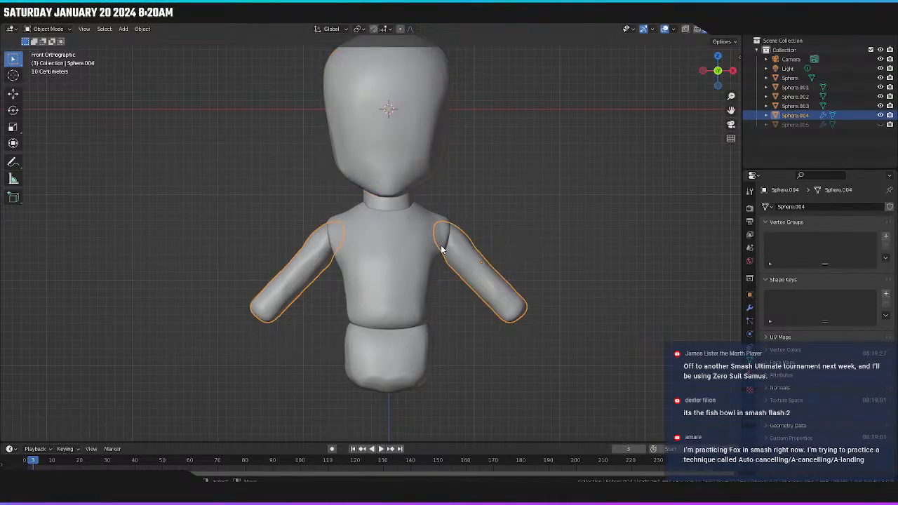
pyautogui.press('g')
pyautogui.press('z')
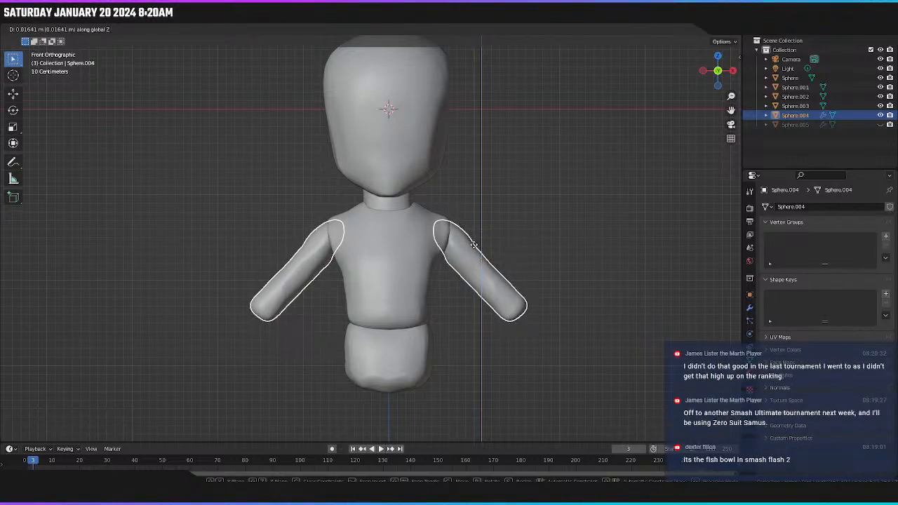
pyautogui.click(475, 245)
pyautogui.click(478, 245)
# Compare the upper arms' shoulder fit before and after the last move by undoing and redoing it.
pyautogui.moveTo(480, 248); pyautogui.dragTo(547, 288, button='middle')
pyautogui.hotkey('ctrl', 'z')
pyautogui.hotkey('ctrl', 'z')
pyautogui.hotkey('ctrl', 'z')
pyautogui.hotkey('ctrl', 'shift', 'z')
pyautogui.hotkey('ctrl', 'shift', 'z')
pyautogui.hotkey('ctrl', 'shift', 'z')
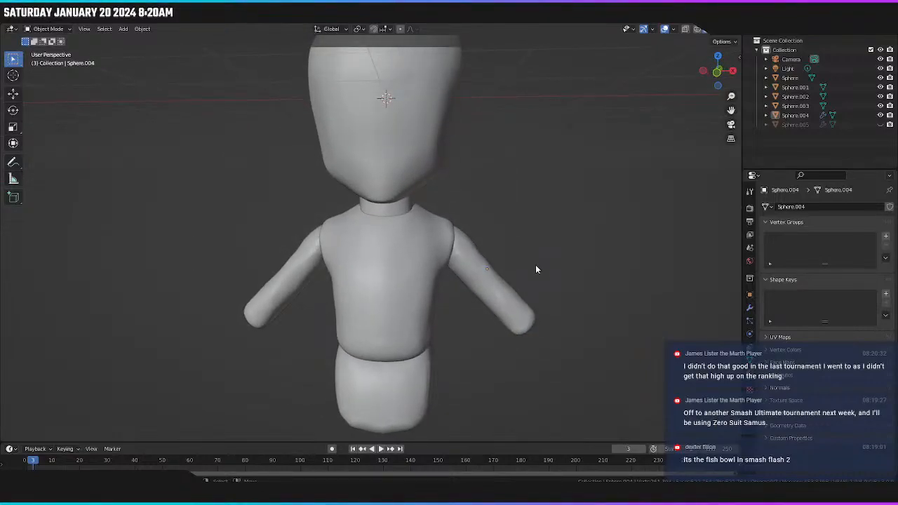
pyautogui.press('KP_1')
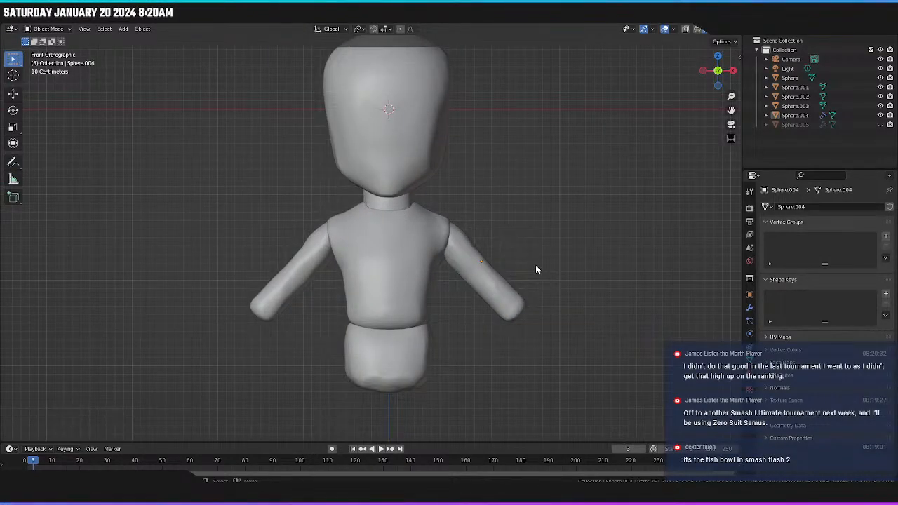
# Put the upper arms in Sculpt Mode and enable Dyntopo for them.
pyautogui.click(472, 259)
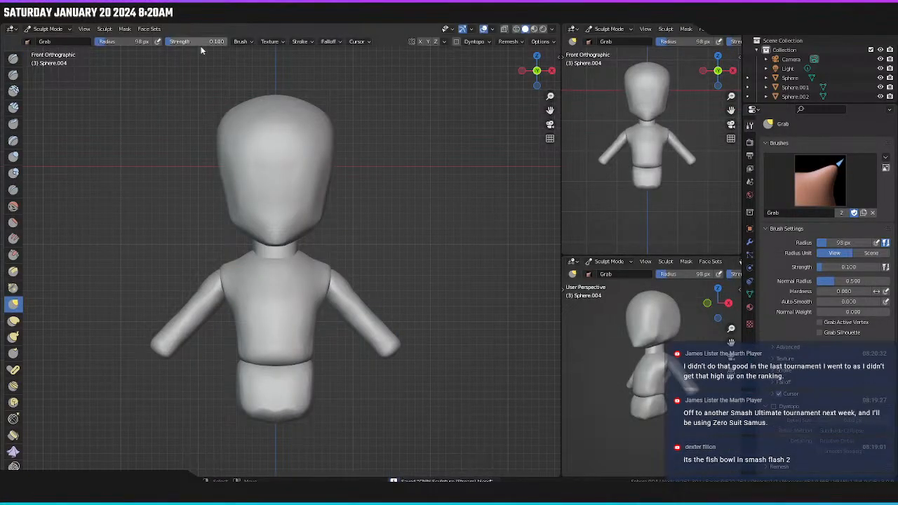
pyautogui.click(456, 42)
pyautogui.click(425, 81)
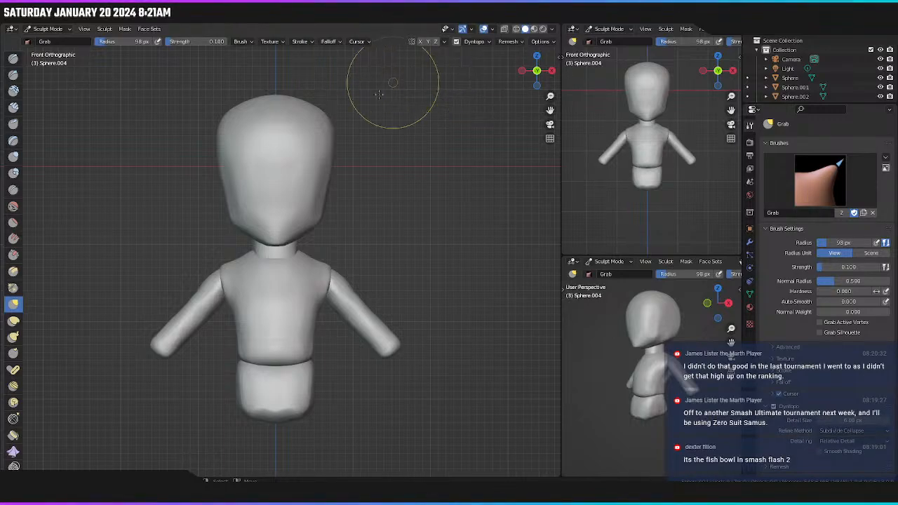
# Set the Grab brush radius to 164 px and pull the upper arm's shoulder end at the armpit, working from below.
pyautogui.moveTo(391, 80)
pyautogui.mouseDown(button='middle')
pyautogui.moveTo(275, 249)
pyautogui.moveTo(387, 174)
pyautogui.moveTo(373, 229)
pyautogui.moveTo(392, 237)
pyautogui.mouseUp(button='middle')
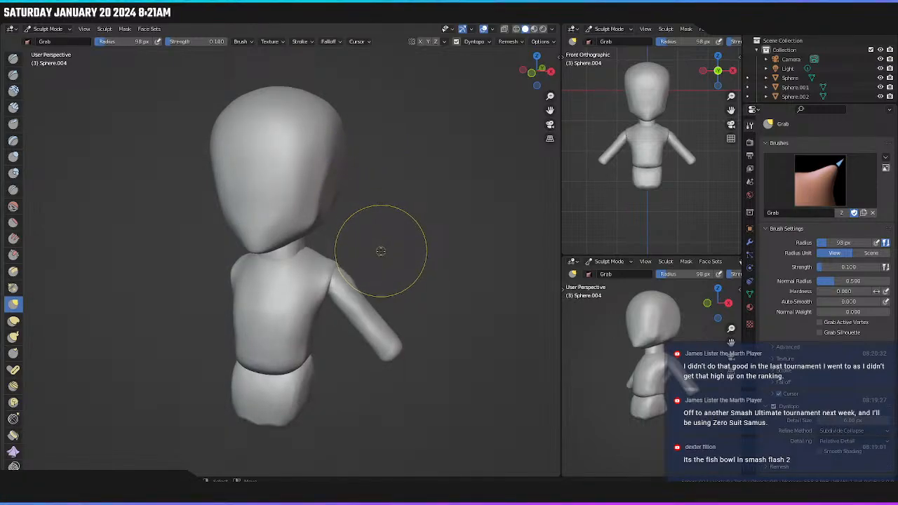
pyautogui.moveTo(373, 266)
pyautogui.mouseDown(button='middle')
pyautogui.moveTo(364, 290)
pyautogui.moveTo(377, 236)
pyautogui.moveTo(401, 226)
pyautogui.moveTo(368, 173)
pyautogui.mouseUp(button='middle')
pyautogui.scroll(5, 423, 262)
pyautogui.moveTo(437, 244)
pyautogui.mouseDown(button='middle')
pyautogui.moveTo(426, 201)
pyautogui.moveTo(357, 215)
pyautogui.moveTo(327, 148)
pyautogui.mouseUp(button='middle')
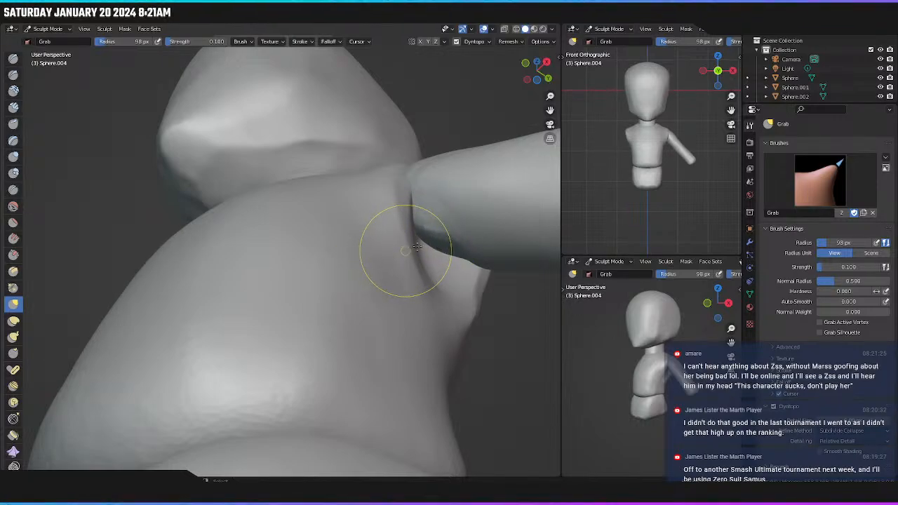
pyautogui.moveTo(413, 249); pyautogui.dragTo(424, 218, button='middle')
pyautogui.press('f')
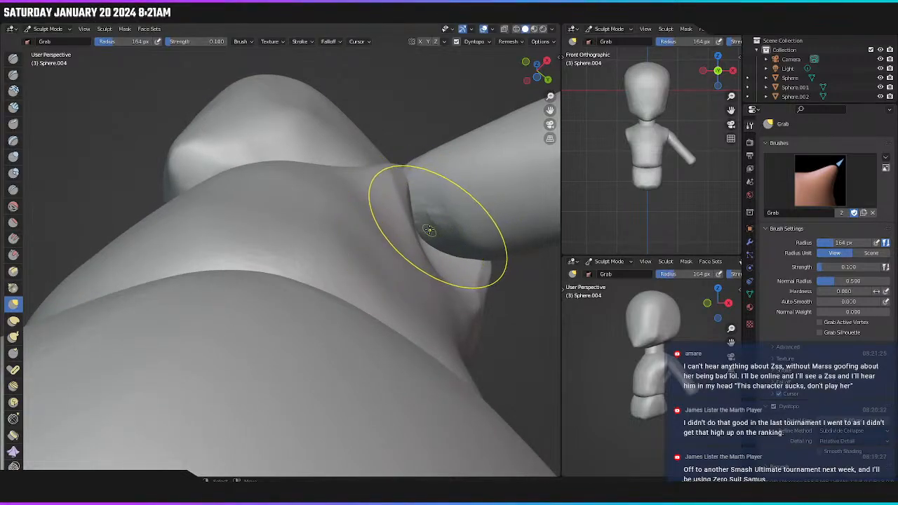
pyautogui.click(442, 229)
# Pull the rear underside of the upper arm's shoulder end into the torso with Grab strokes from behind.
pyautogui.moveTo(313, 291)
pyautogui.mouseDown(button='middle')
pyautogui.moveTo(353, 237)
pyautogui.moveTo(287, 271)
pyautogui.moveTo(201, 236)
pyautogui.mouseUp(button='middle')
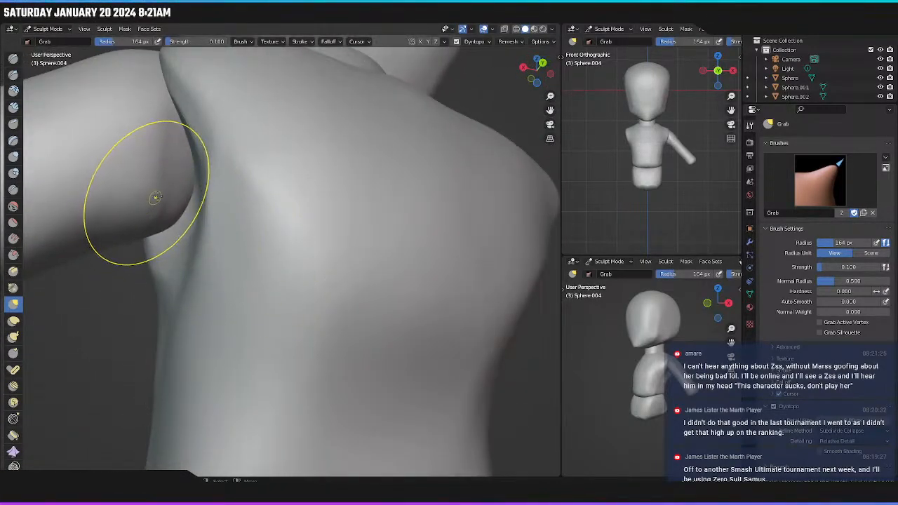
pyautogui.moveTo(154, 198); pyautogui.dragTo(369, 153)
pyautogui.moveTo(226, 205)
pyautogui.mouseDown(button='middle')
pyautogui.moveTo(210, 209)
pyautogui.moveTo(203, 234)
pyautogui.mouseUp(button='middle')
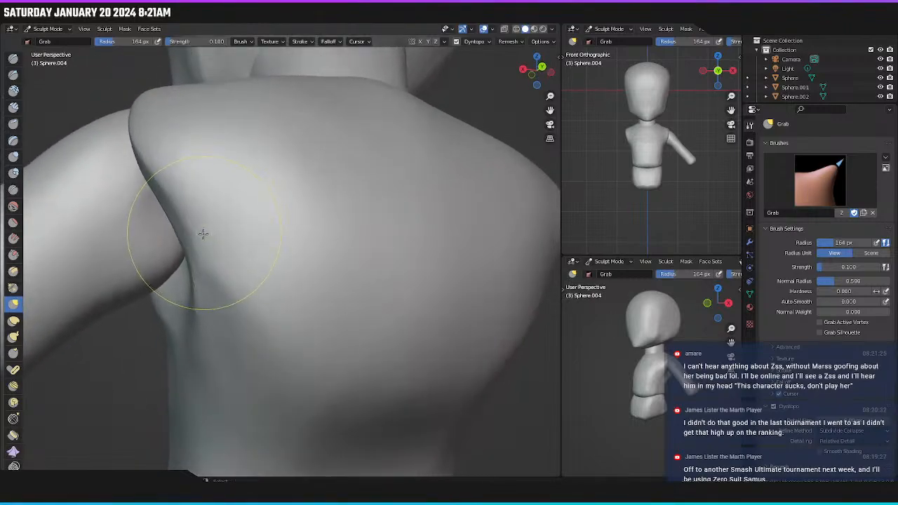
pyautogui.moveTo(150, 254); pyautogui.dragTo(323, 179)
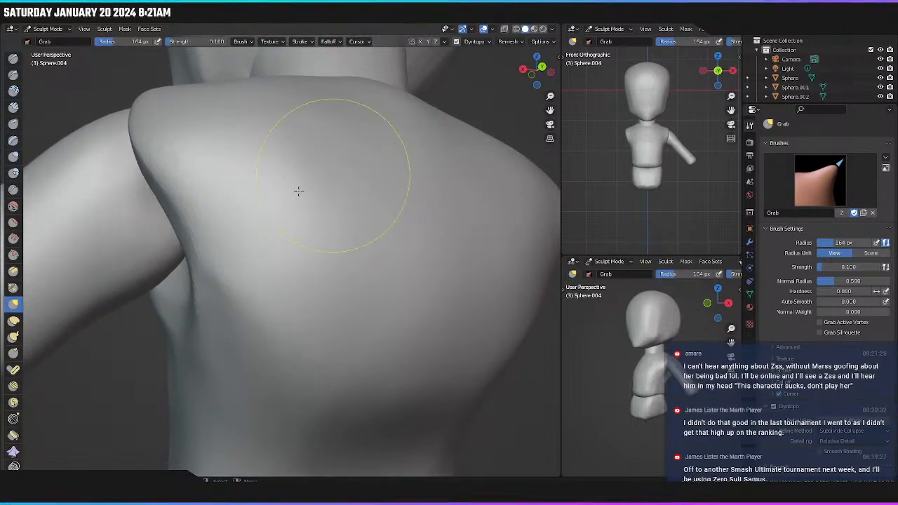
pyautogui.moveTo(154, 235); pyautogui.dragTo(288, 151)
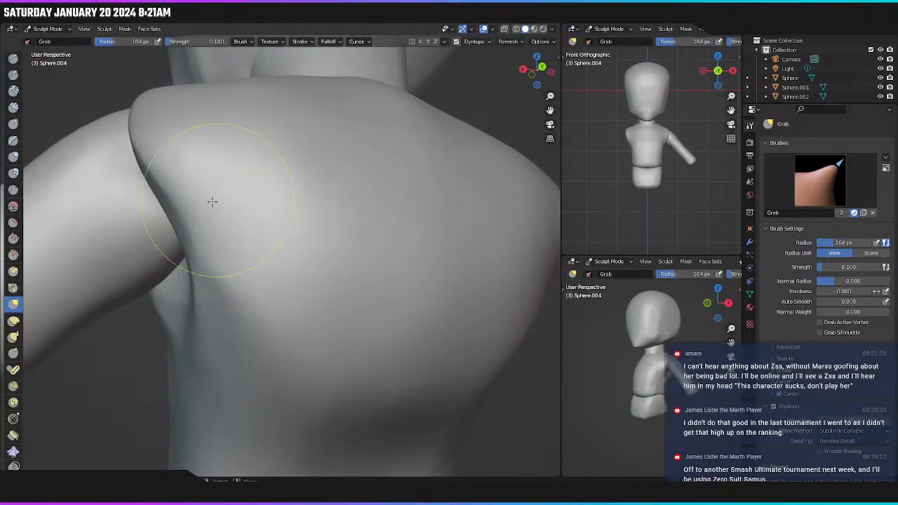
pyautogui.moveTo(215, 201); pyautogui.dragTo(170, 176, button='middle')
pyautogui.moveTo(223, 187); pyautogui.dragTo(232, 185)
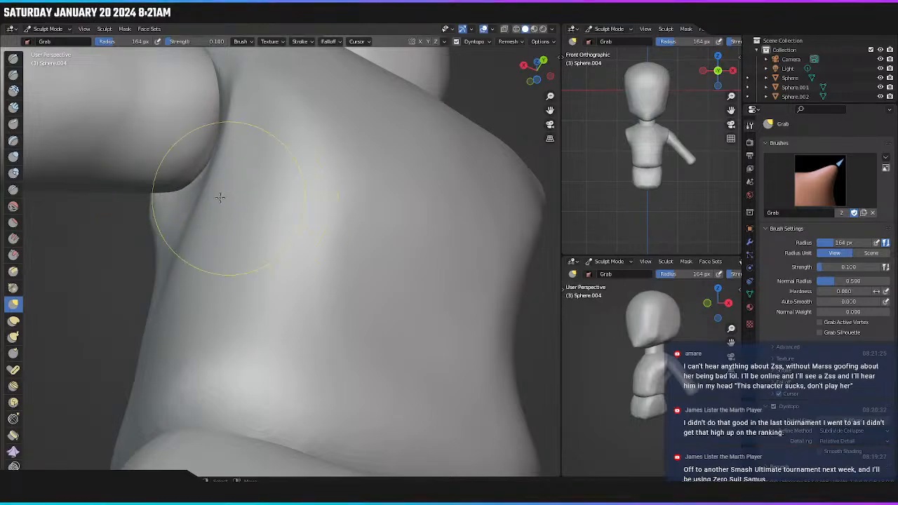
# Examine how the upper arm's shoulder end meets the torso from below, behind and the front.
pyautogui.moveTo(220, 197)
pyautogui.mouseDown(button='middle')
pyautogui.moveTo(225, 170)
pyautogui.moveTo(249, 202)
pyautogui.moveTo(281, 181)
pyautogui.moveTo(285, 189)
pyautogui.mouseUp(button='middle')
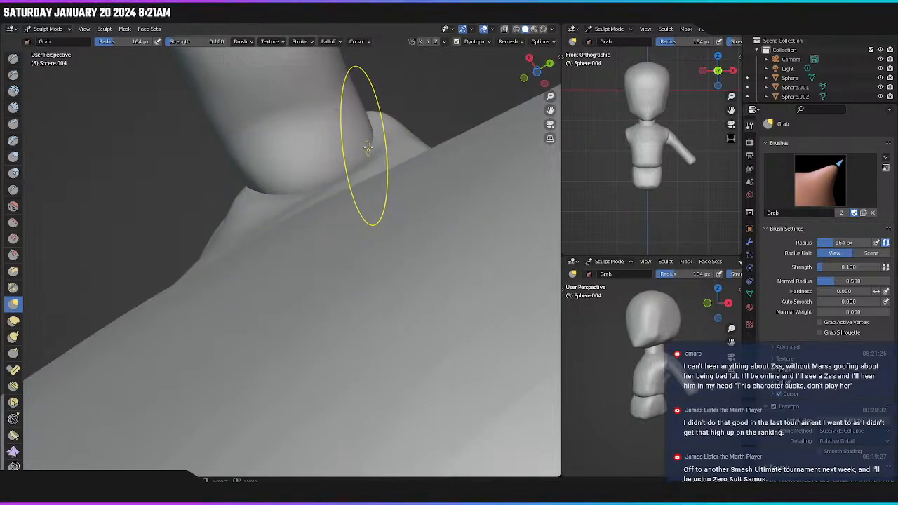
pyautogui.moveTo(401, 191)
pyautogui.mouseDown(button='middle')
pyautogui.moveTo(382, 193)
pyautogui.moveTo(354, 249)
pyautogui.moveTo(319, 287)
pyautogui.moveTo(327, 340)
pyautogui.moveTo(344, 303)
pyautogui.mouseUp(button='middle')
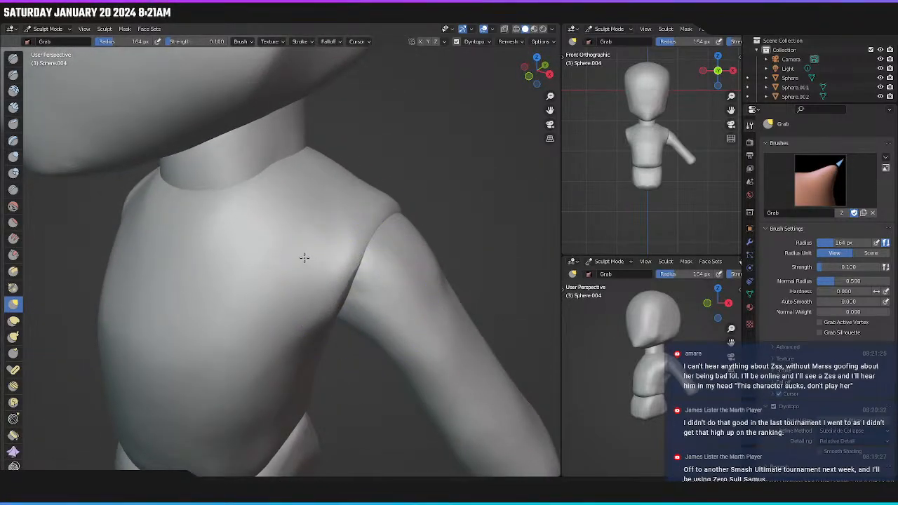
pyautogui.moveTo(319, 251); pyautogui.dragTo(240, 257, button='middle')
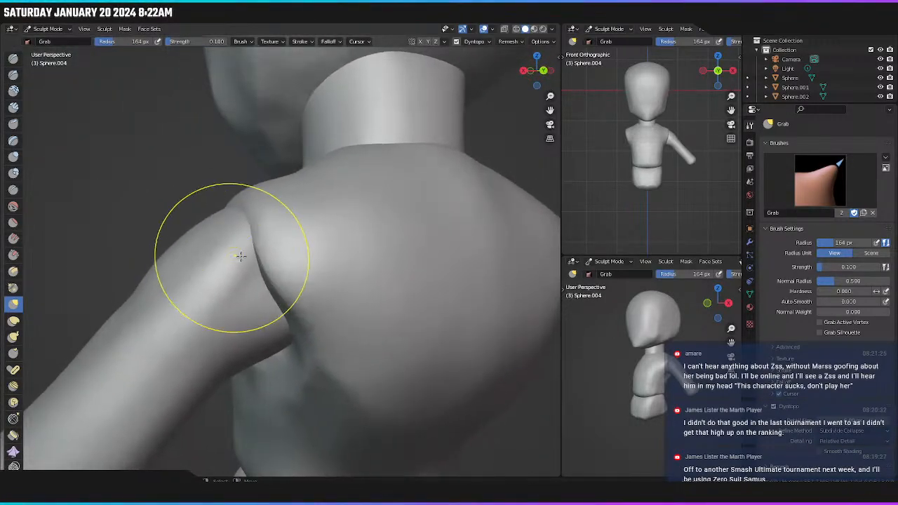
pyautogui.moveTo(344, 245)
pyautogui.mouseDown(button='middle')
pyautogui.moveTo(337, 276)
pyautogui.moveTo(405, 278)
pyautogui.moveTo(429, 267)
pyautogui.moveTo(409, 287)
pyautogui.moveTo(353, 280)
pyautogui.mouseUp(button='middle')
pyautogui.press('KP_1')
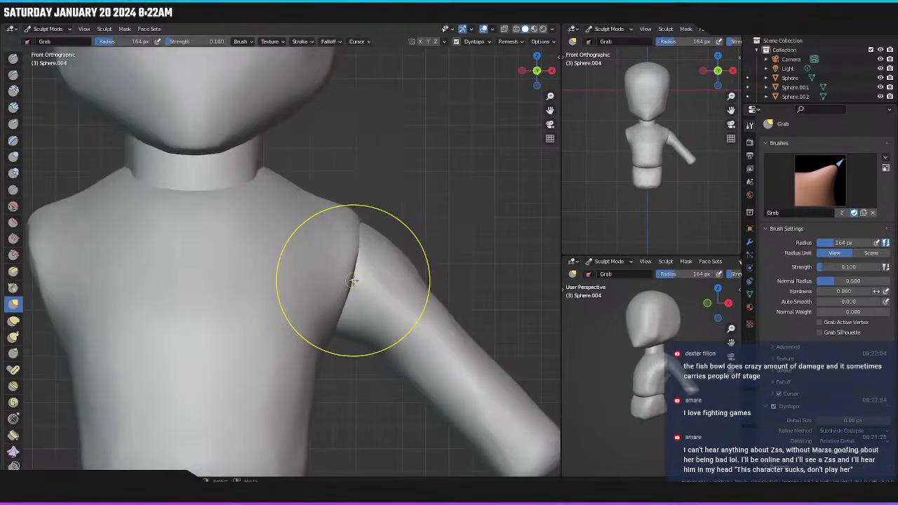
pyautogui.scroll(-3, 352, 280)
pyautogui.scroll(1, 334, 330)
pyautogui.scroll(1, 332, 324)
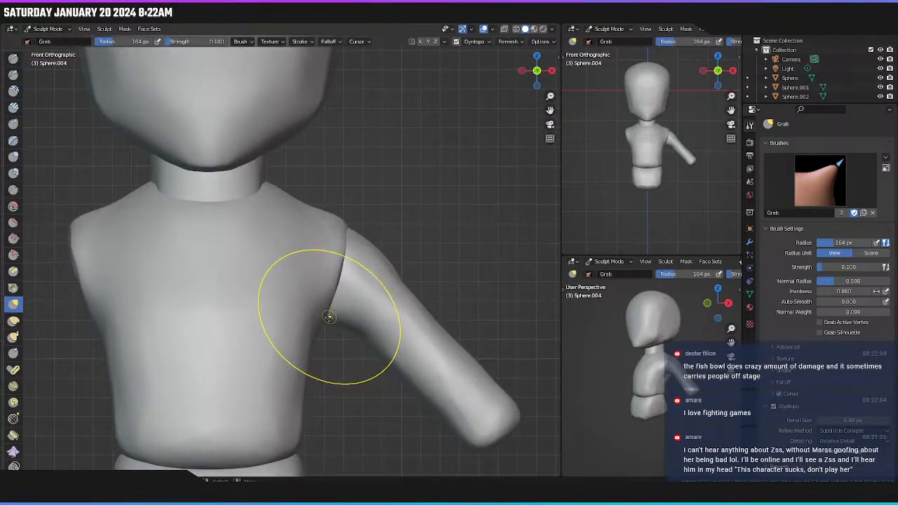
# Set the Grab brush radius to 98 px and lift the upper arm's underside at the armpit, working from the front and behind.
pyautogui.press('f')
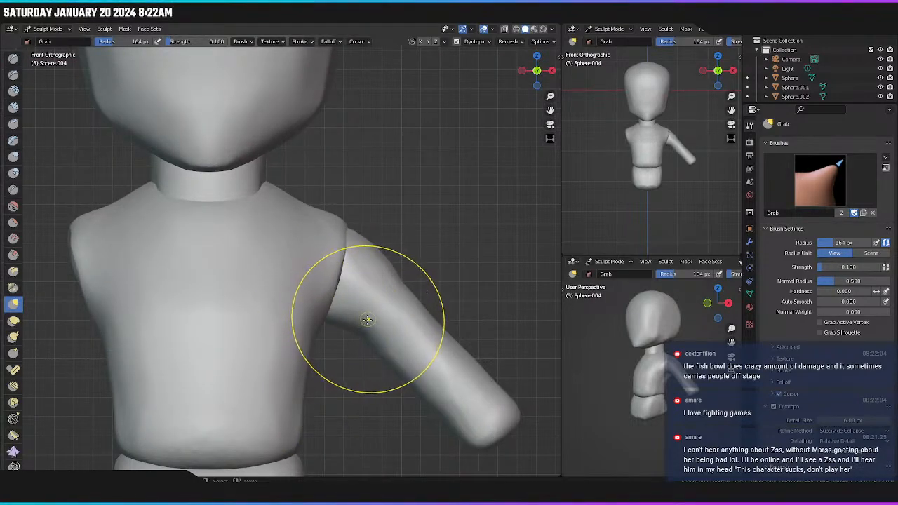
pyautogui.click(300, 332)
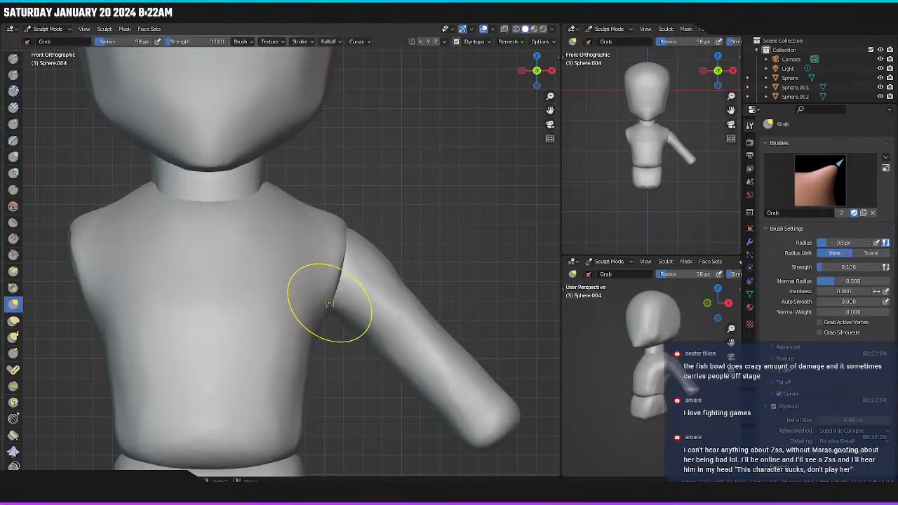
pyautogui.moveTo(332, 301); pyautogui.dragTo(232, 285, button='middle')
pyautogui.moveTo(232, 286); pyautogui.dragTo(257, 293)
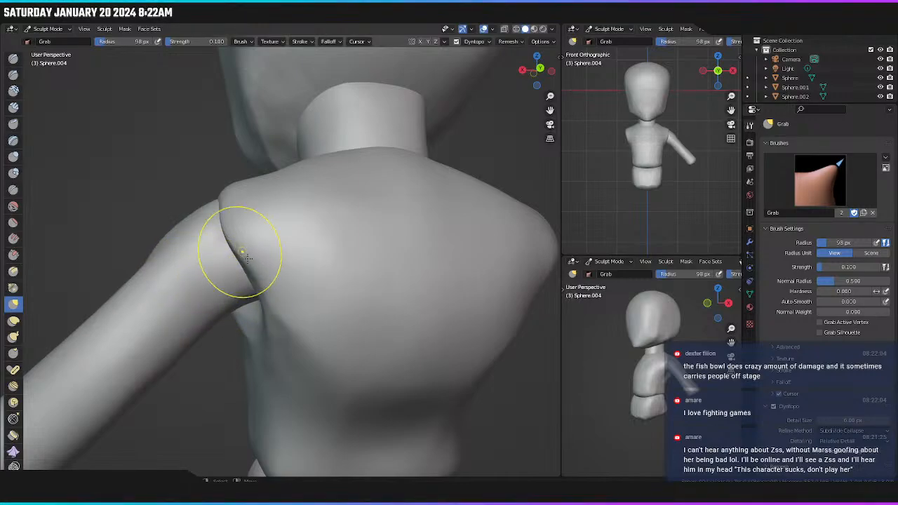
pyautogui.moveTo(241, 253); pyautogui.dragTo(258, 291)
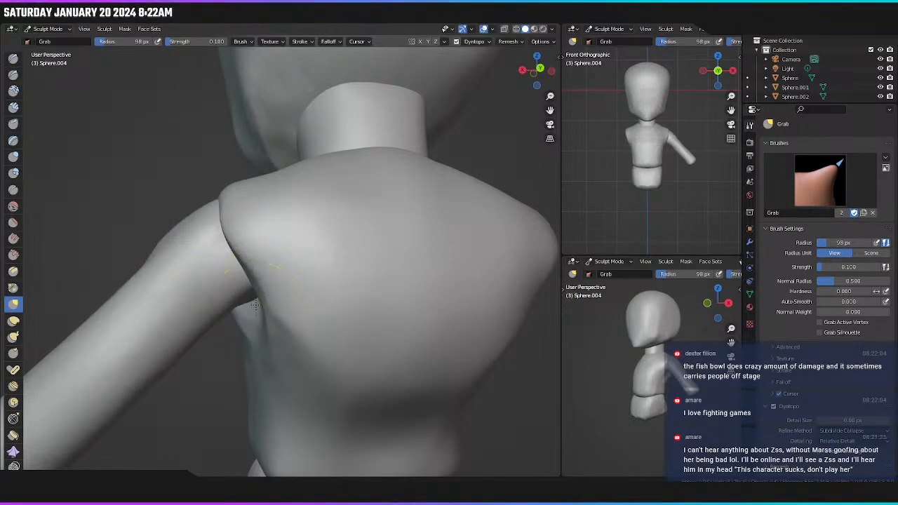
pyautogui.moveTo(251, 276); pyautogui.dragTo(250, 292)
pyautogui.moveTo(251, 293)
pyautogui.mouseDown(button='middle')
pyautogui.moveTo(296, 257)
pyautogui.moveTo(316, 256)
pyautogui.moveTo(385, 332)
pyautogui.moveTo(357, 327)
pyautogui.moveTo(382, 321)
pyautogui.moveTo(373, 310)
pyautogui.moveTo(387, 301)
pyautogui.mouseUp(button='middle')
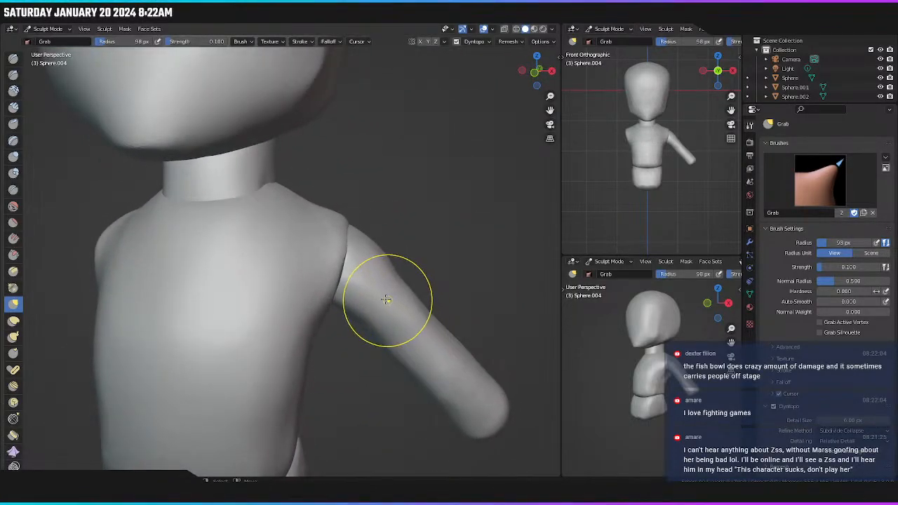
pyautogui.press('KP_1')
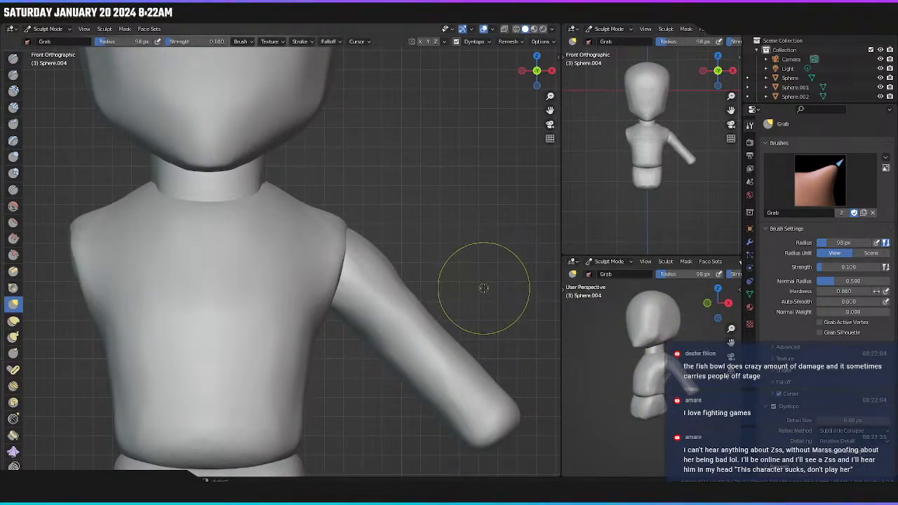
# Switch to the Scrape brush and shave the underside of the upper arm's shoulder end at the rear armpit.
pyautogui.keyDown('shift'); pyautogui.moveTo(487, 290); pyautogui.dragTo(522, 266, button='middle'); pyautogui.keyUp('shift')
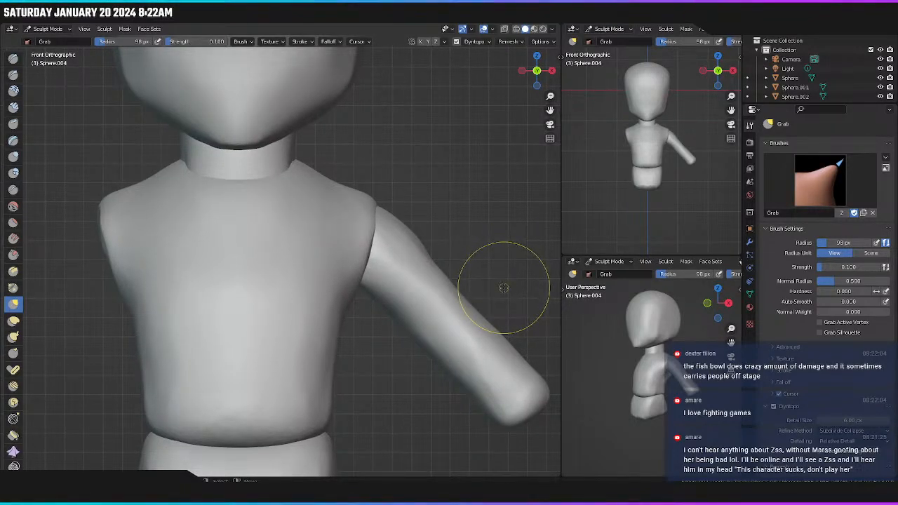
pyautogui.scroll(-1, 496, 297)
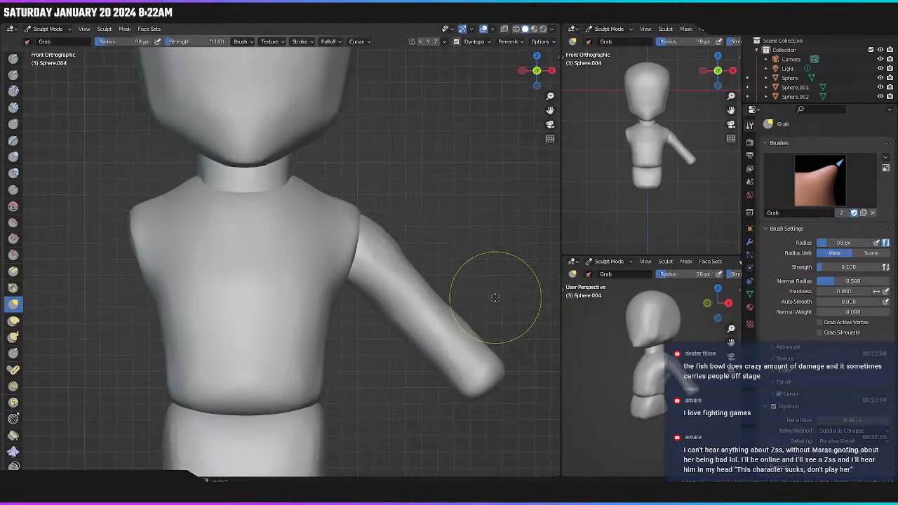
pyautogui.moveTo(411, 321)
pyautogui.keyDown('shift'); pyautogui.mouseDown(button='middle')
pyautogui.moveTo(423, 276)
pyautogui.moveTo(423, 289)
pyautogui.moveTo(397, 268)
pyautogui.moveTo(343, 276)
pyautogui.moveTo(354, 263)
pyautogui.moveTo(310, 226)
pyautogui.moveTo(416, 232)
pyautogui.mouseUp(button='middle'); pyautogui.keyUp('shift')
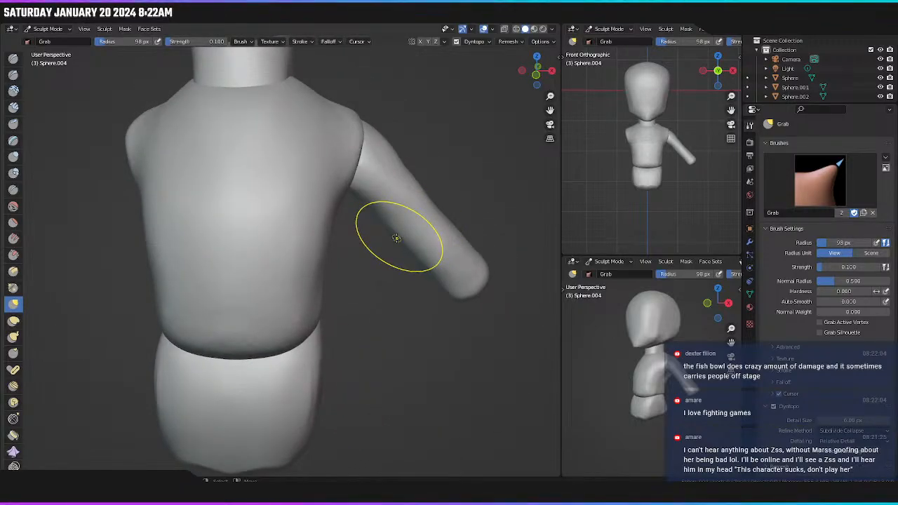
pyautogui.press('KP_1')
pyautogui.moveTo(259, 199); pyautogui.dragTo(150, 182, button='middle')
pyautogui.click(13, 255)
pyautogui.moveTo(288, 197); pyautogui.dragTo(354, 204, button='middle')
pyautogui.scroll(4, 357, 205)
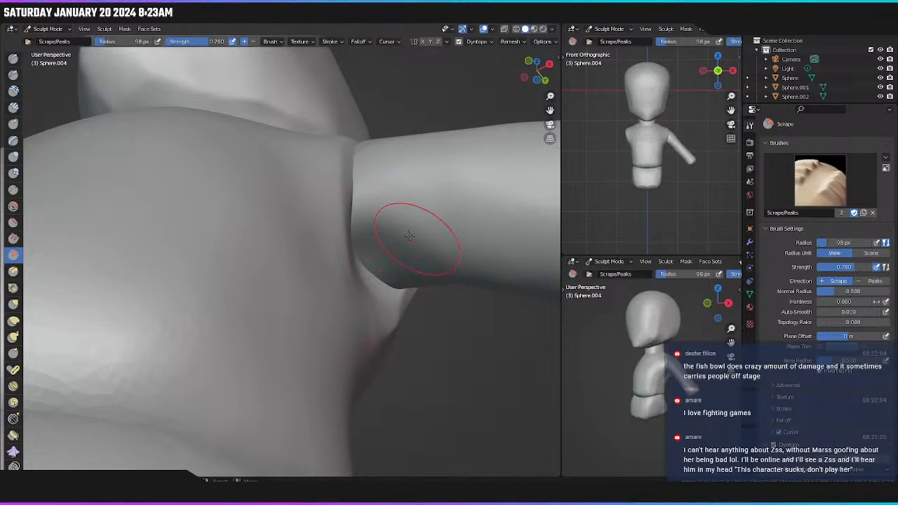
pyautogui.moveTo(410, 235)
pyautogui.mouseDown(button='middle')
pyautogui.moveTo(271, 236)
pyautogui.moveTo(249, 194)
pyautogui.moveTo(228, 221)
pyautogui.moveTo(214, 181)
pyautogui.moveTo(278, 143)
pyautogui.mouseUp(button='middle')
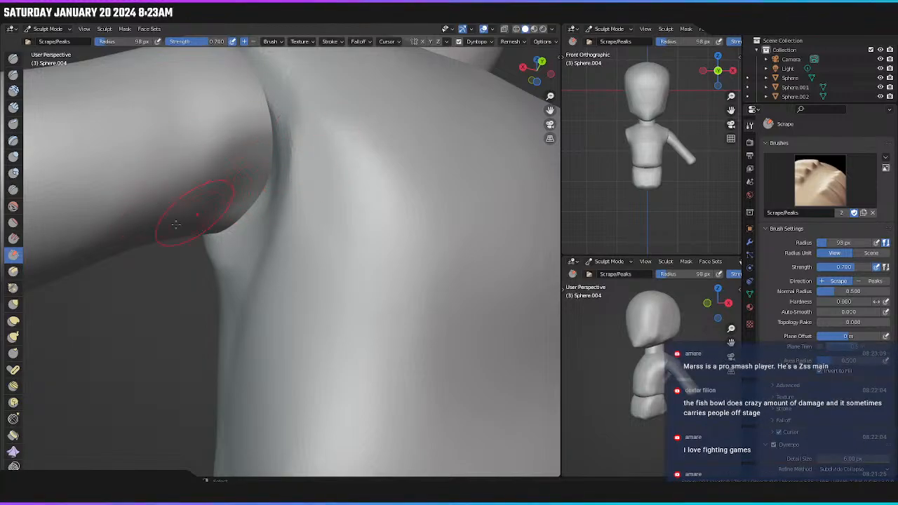
pyautogui.moveTo(190, 210); pyautogui.dragTo(173, 221, button='middle')
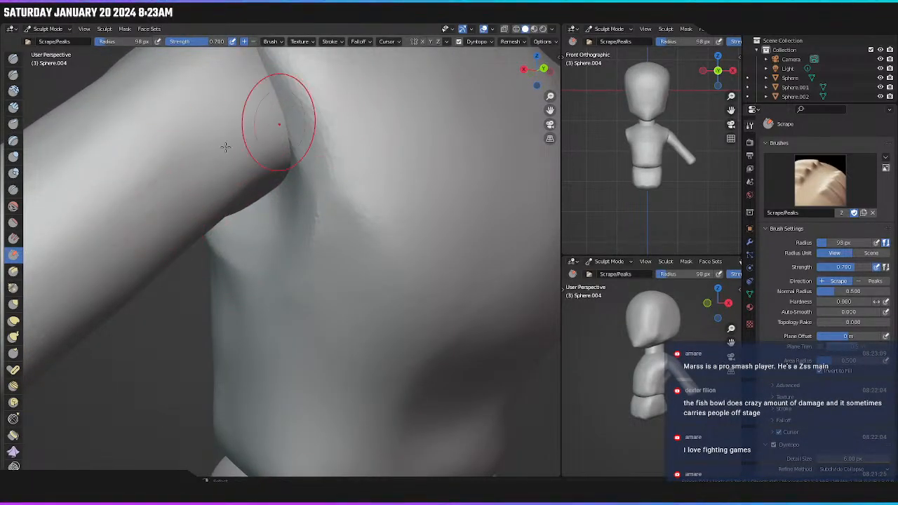
pyautogui.moveTo(166, 209)
pyautogui.mouseDown(button='middle')
pyautogui.moveTo(201, 242)
pyautogui.moveTo(335, 187)
pyautogui.mouseUp(button='middle')
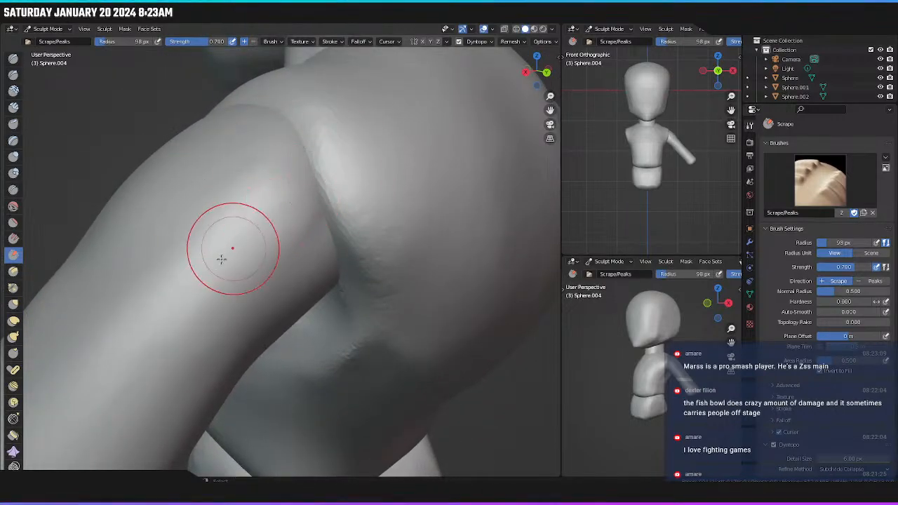
pyautogui.moveTo(221, 216); pyautogui.dragTo(267, 244, button='middle')
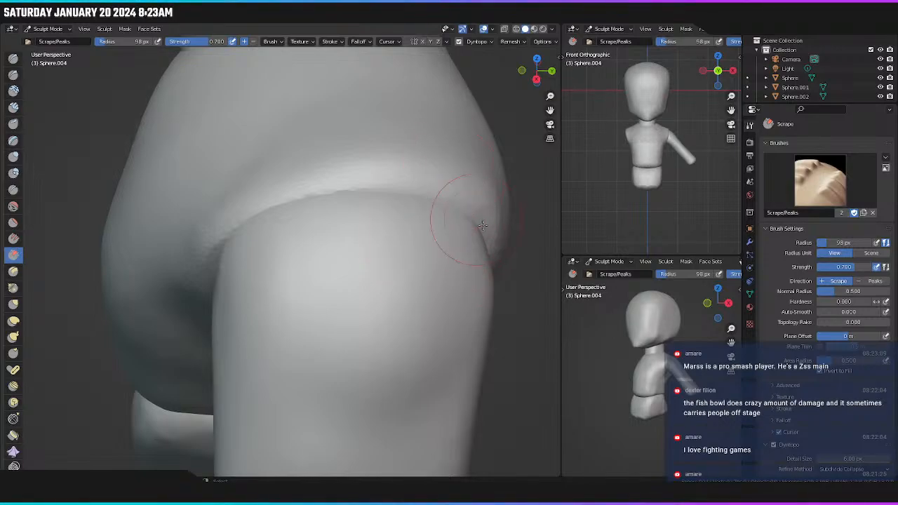
# Scrape the front armpit side of the upper arm's shoulder end, working around to its underside.
pyautogui.moveTo(210, 280); pyautogui.dragTo(451, 192, button='middle')
pyautogui.moveTo(371, 257); pyautogui.dragTo(438, 203, button='middle')
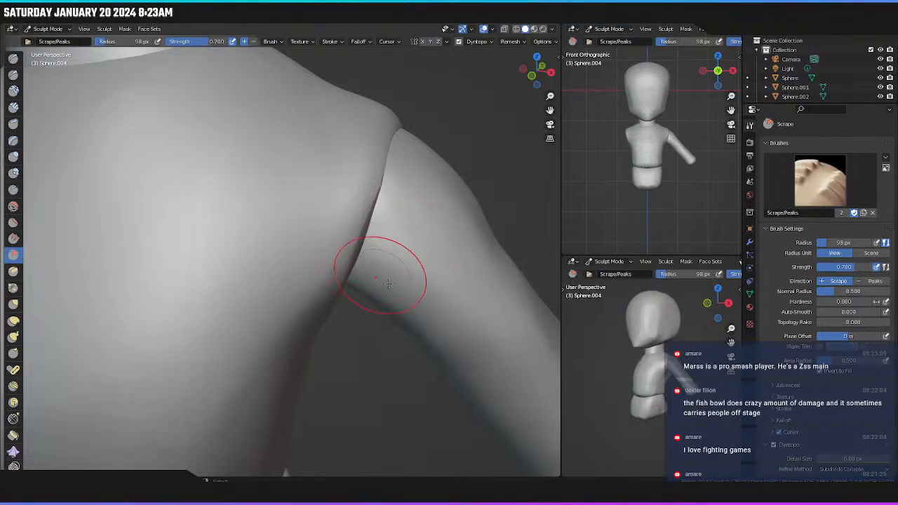
pyautogui.moveTo(370, 271)
pyautogui.mouseDown(button='middle')
pyautogui.moveTo(357, 173)
pyautogui.moveTo(362, 232)
pyautogui.moveTo(363, 224)
pyautogui.mouseUp(button='middle')
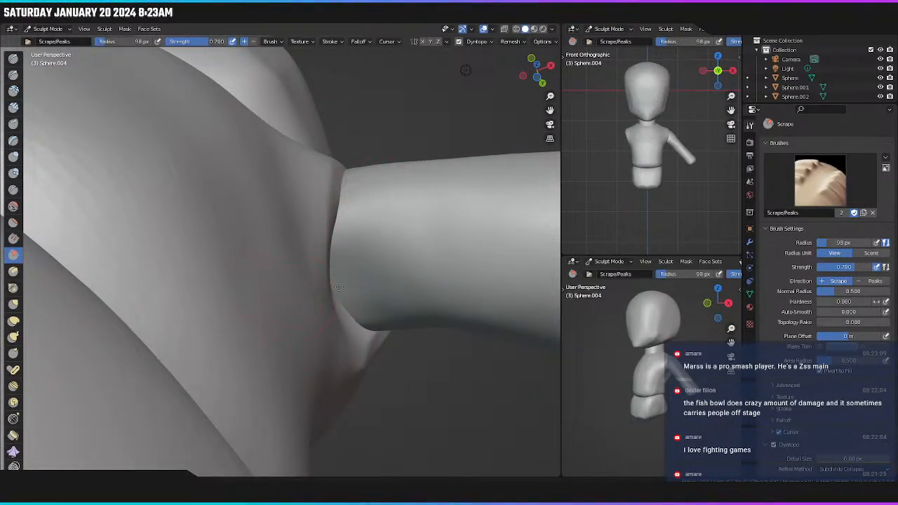
pyautogui.moveTo(376, 309); pyautogui.dragTo(385, 372, button='middle')
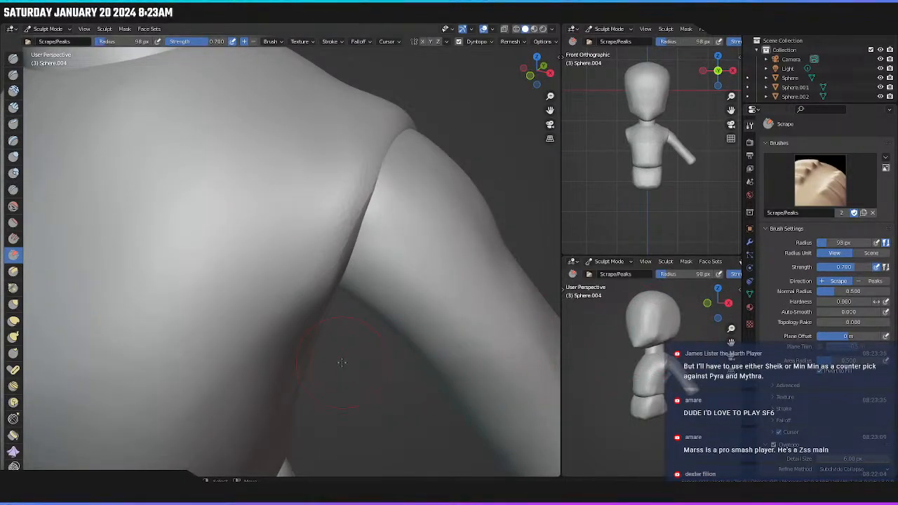
# Return to the Grab brush and slim the lower half of the upper arm in front view.
pyautogui.press('KP_1')
pyautogui.scroll(-6, 297, 207)
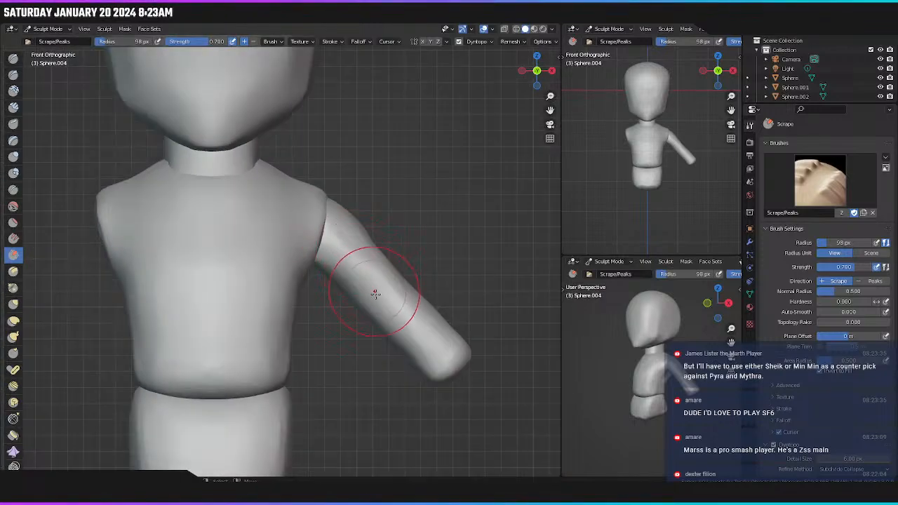
pyautogui.scroll(-1, 363, 303)
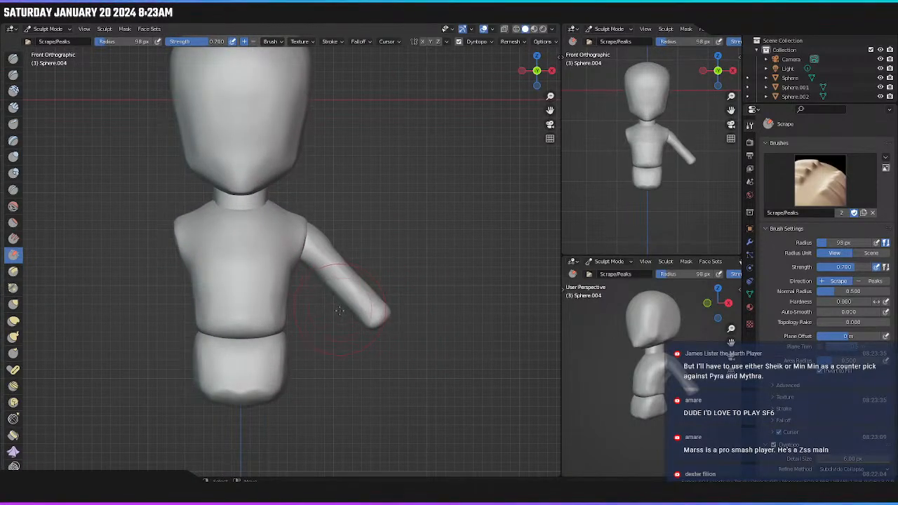
pyautogui.scroll(1, 327, 324)
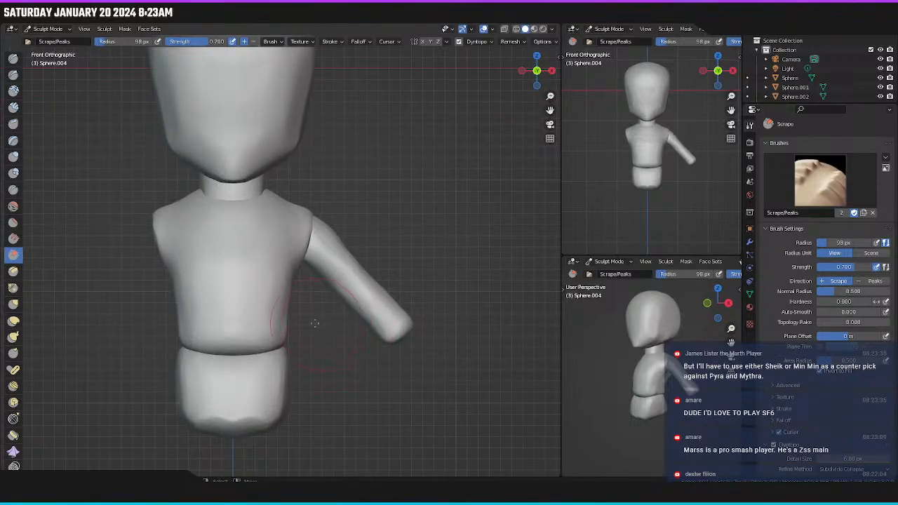
pyautogui.press('g')
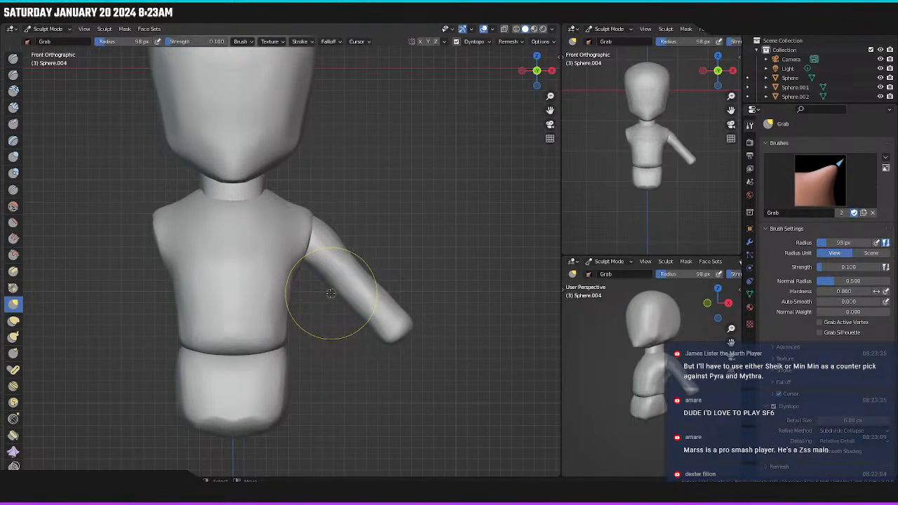
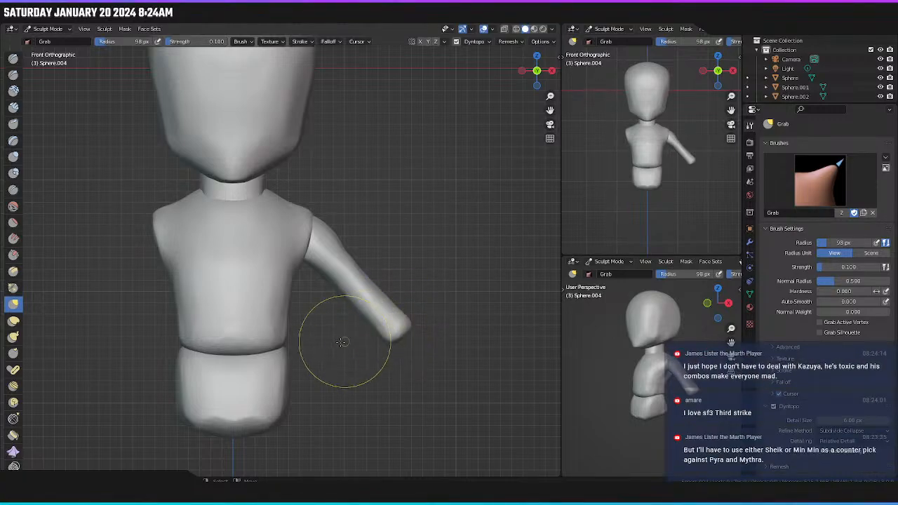
# Set the Grab brush radius to 89 px and pull the upper arm's elbow end forward, working from the side.
pyautogui.press('f')
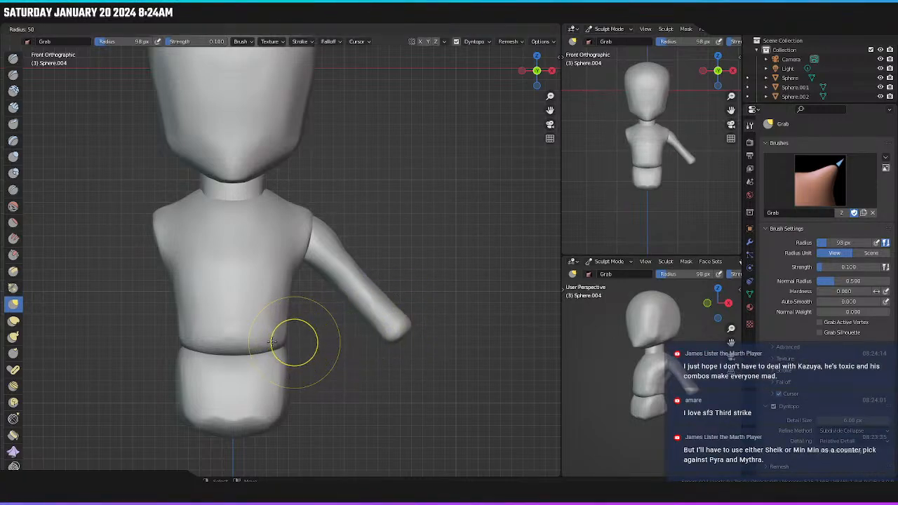
pyautogui.click(278, 342)
pyautogui.moveTo(216, 326)
pyautogui.mouseDown(button='middle')
pyautogui.moveTo(221, 344)
pyautogui.moveTo(210, 290)
pyautogui.moveTo(235, 323)
pyautogui.moveTo(215, 316)
pyautogui.moveTo(175, 344)
pyautogui.mouseUp(button='middle')
pyautogui.press('f')
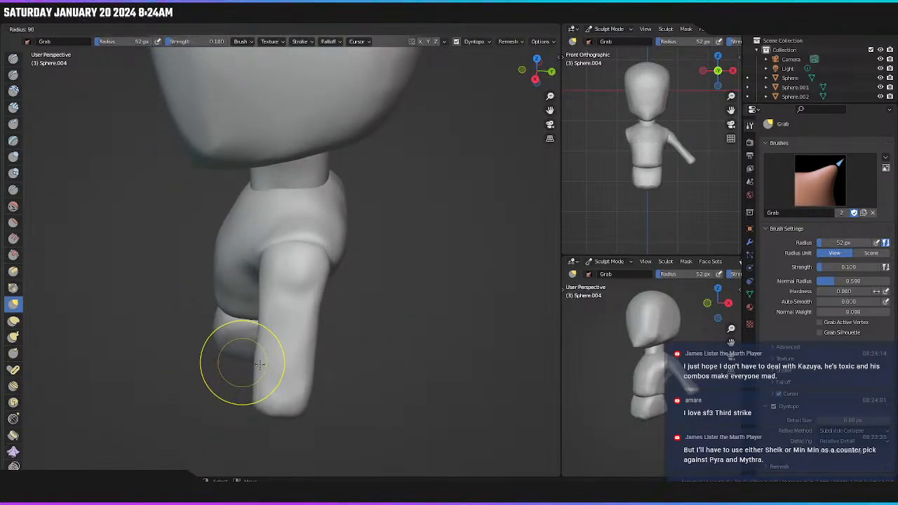
pyautogui.click(284, 363)
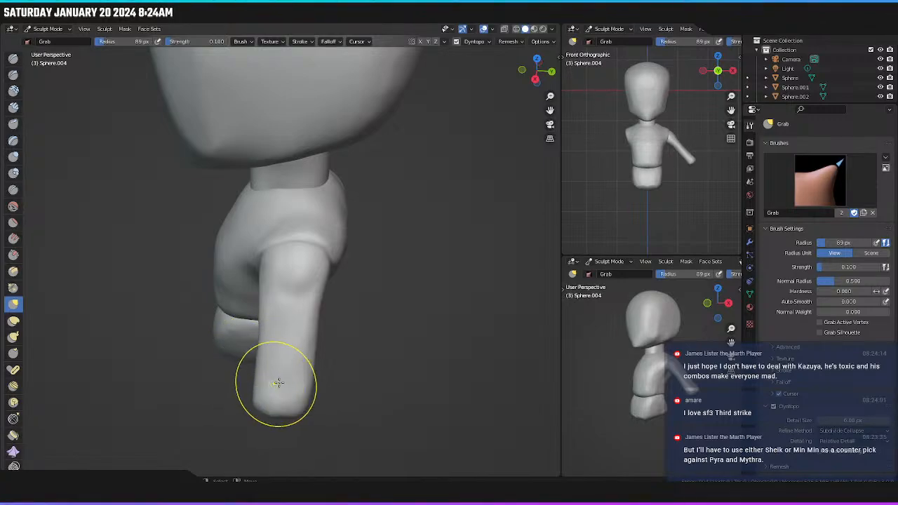
pyautogui.moveTo(274, 378); pyautogui.dragTo(298, 348, button='middle')
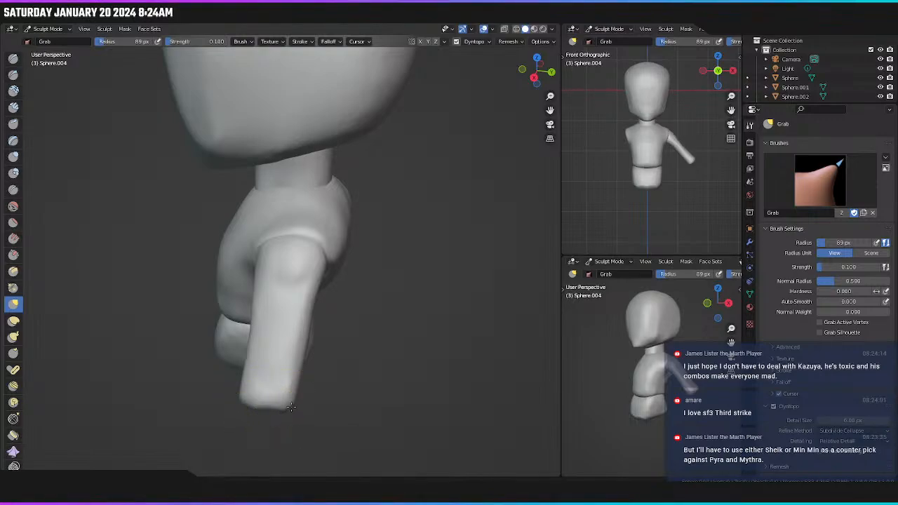
# Shorten and flatten the upper arm's elbow end with Grab strokes in front view, and inspect the end from below.
pyautogui.moveTo(293, 406)
pyautogui.mouseDown(button='middle')
pyautogui.moveTo(351, 378)
pyautogui.moveTo(367, 317)
pyautogui.moveTo(411, 301)
pyautogui.moveTo(360, 333)
pyautogui.mouseUp(button='middle')
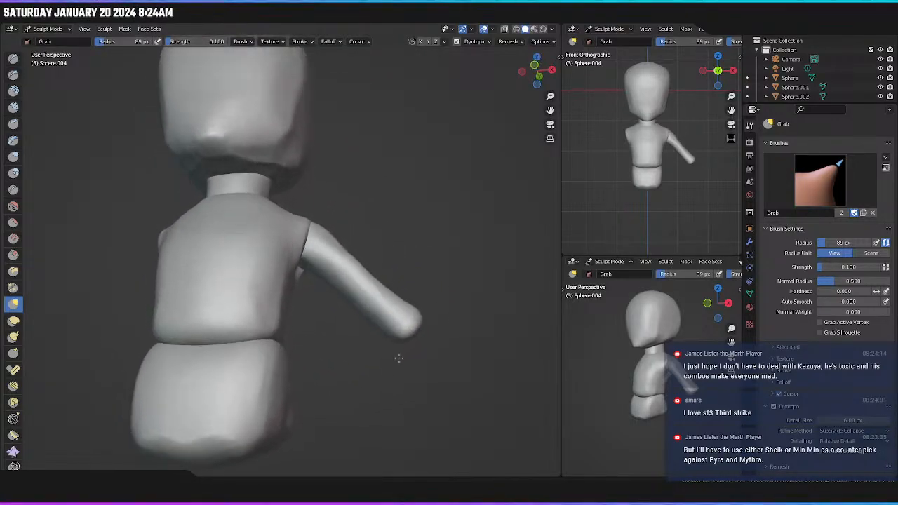
pyautogui.press('KP_1')
pyautogui.moveTo(360, 330)
pyautogui.mouseDown()
pyautogui.moveTo(323, 326)
pyautogui.moveTo(390, 325)
pyautogui.moveTo(406, 336)
pyautogui.mouseUp()
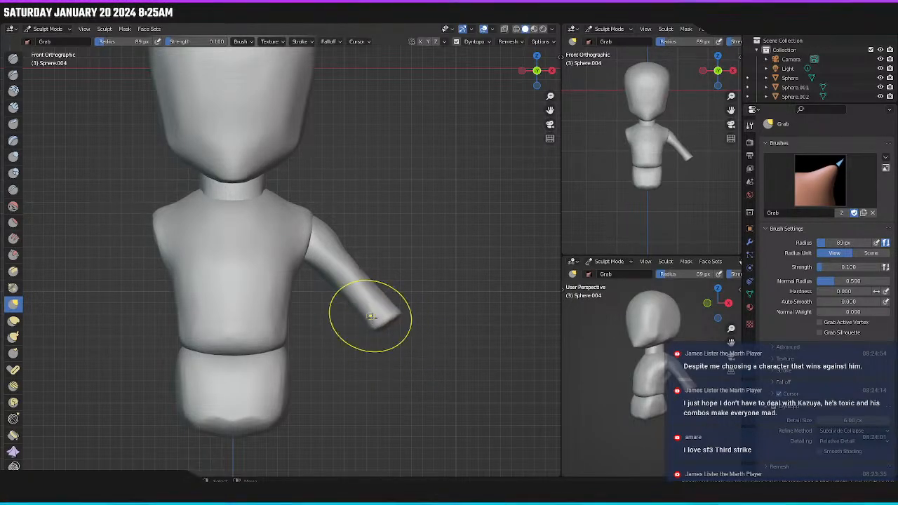
pyautogui.moveTo(371, 317); pyautogui.dragTo(281, 277, button='middle')
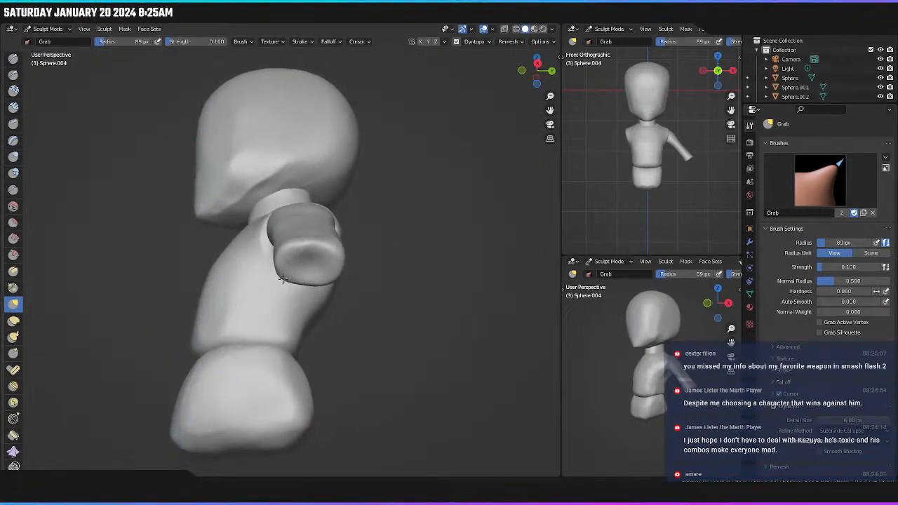
pyautogui.scroll(4, 281, 277)
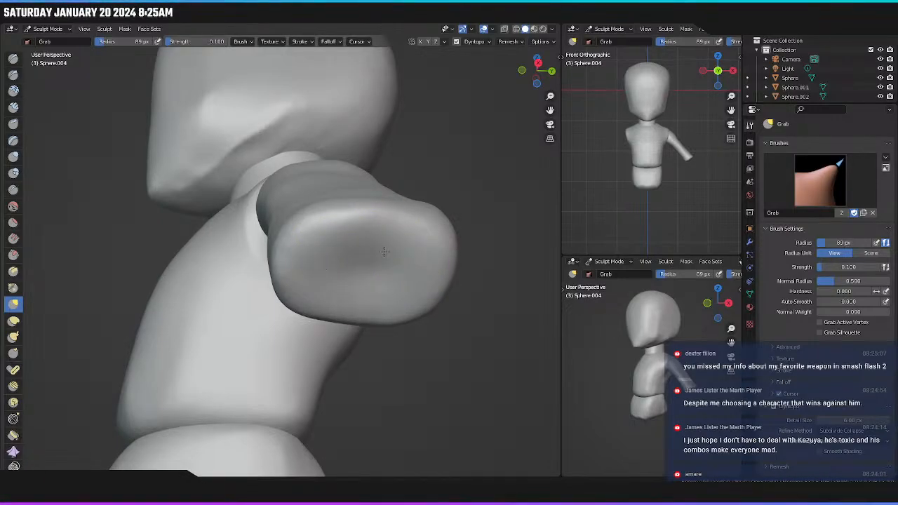
# Nudge the rear underside edge of the upper arm's elbow end inward with Grab strokes, working from behind and below.
pyautogui.moveTo(381, 263); pyautogui.dragTo(393, 228, button='middle')
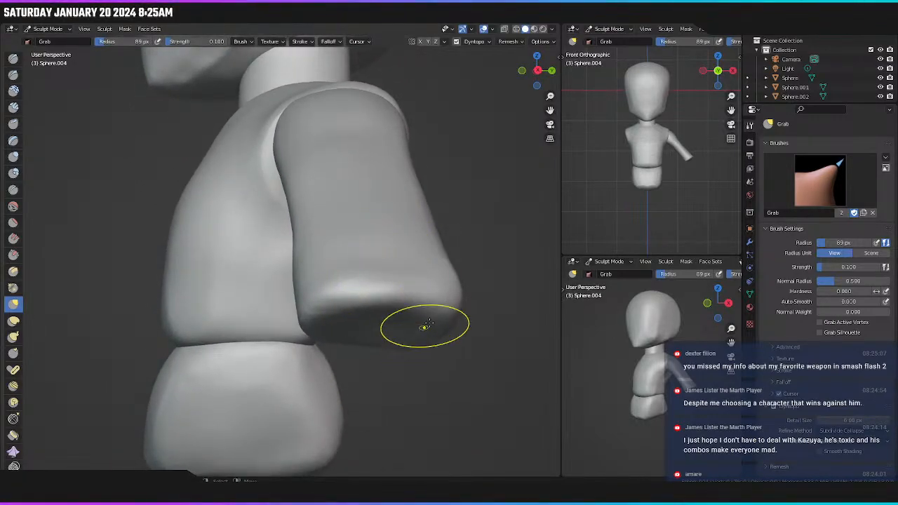
pyautogui.moveTo(426, 326); pyautogui.dragTo(456, 260, button='middle')
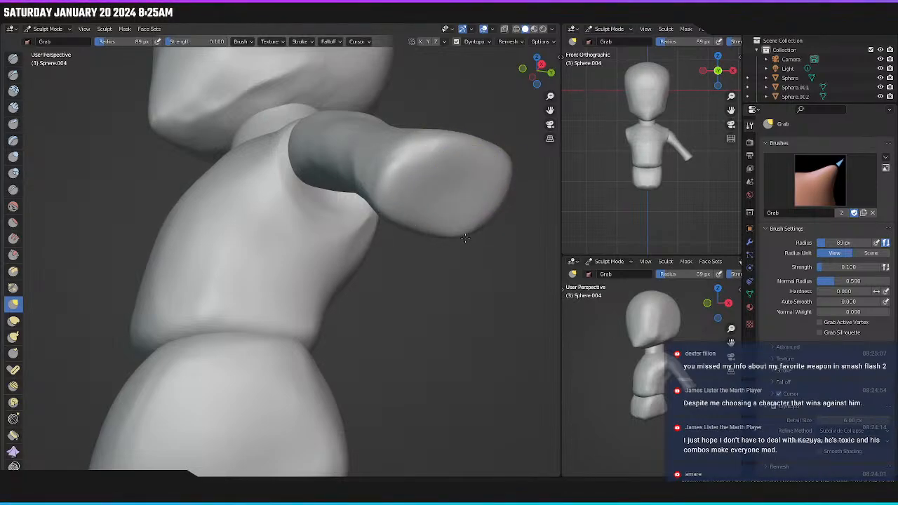
pyautogui.moveTo(460, 243)
pyautogui.mouseDown(button='middle')
pyautogui.moveTo(419, 283)
pyautogui.moveTo(407, 312)
pyautogui.moveTo(422, 262)
pyautogui.moveTo(405, 280)
pyautogui.mouseUp(button='middle')
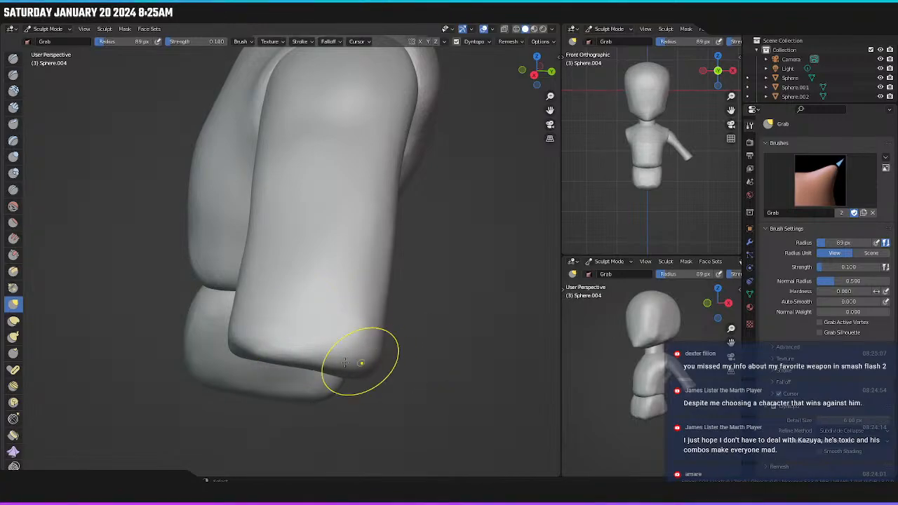
pyautogui.moveTo(299, 341); pyautogui.dragTo(451, 261, button='middle')
pyautogui.moveTo(393, 300)
pyautogui.mouseDown(button='middle')
pyautogui.moveTo(340, 297)
pyautogui.moveTo(361, 256)
pyautogui.mouseUp(button='middle')
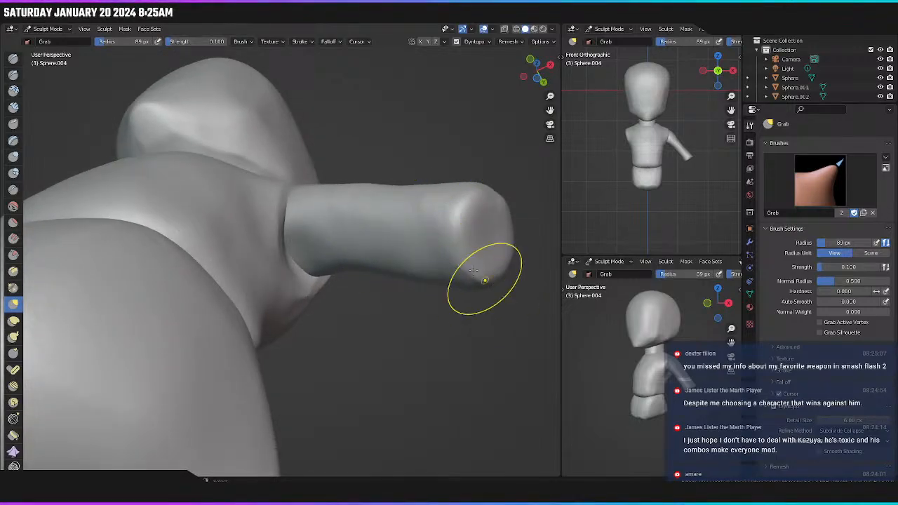
pyautogui.moveTo(462, 265); pyautogui.dragTo(371, 260, button='middle')
pyautogui.moveTo(336, 165); pyautogui.dragTo(300, 207, button='middle')
pyautogui.moveTo(197, 231)
pyautogui.mouseDown()
pyautogui.moveTo(198, 220)
pyautogui.moveTo(200, 236)
pyautogui.mouseUp()
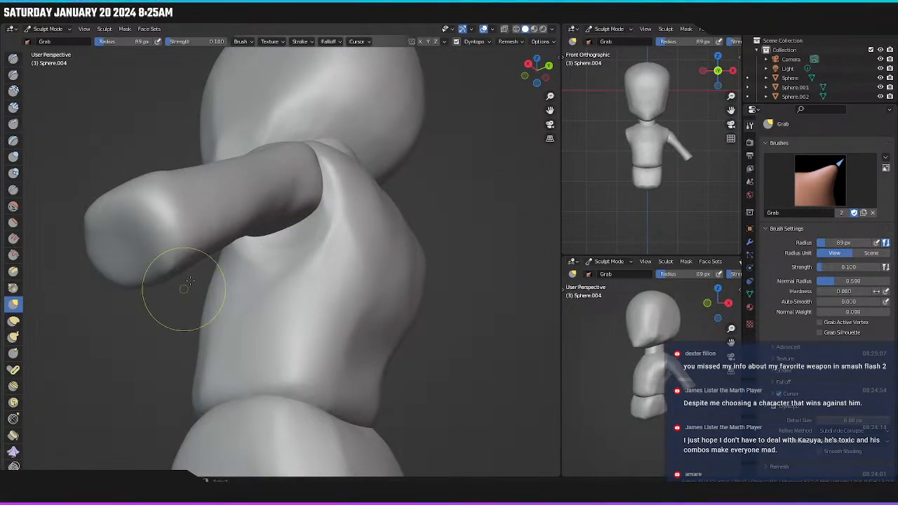
pyautogui.moveTo(182, 284); pyautogui.dragTo(173, 258)
pyautogui.moveTo(170, 255); pyautogui.dragTo(144, 257)
# Switch to the Scrape brush and flatten the end face of the elbow with strokes across it from below.
pyautogui.moveTo(135, 266); pyautogui.dragTo(298, 236, button='middle')
pyautogui.moveTo(371, 221); pyautogui.dragTo(309, 245, button='middle')
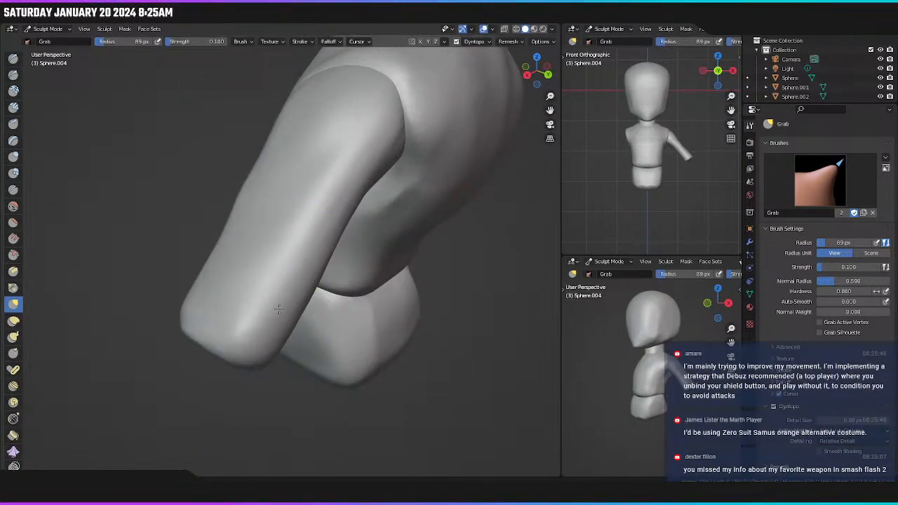
pyautogui.moveTo(281, 301); pyautogui.dragTo(353, 294, button='middle')
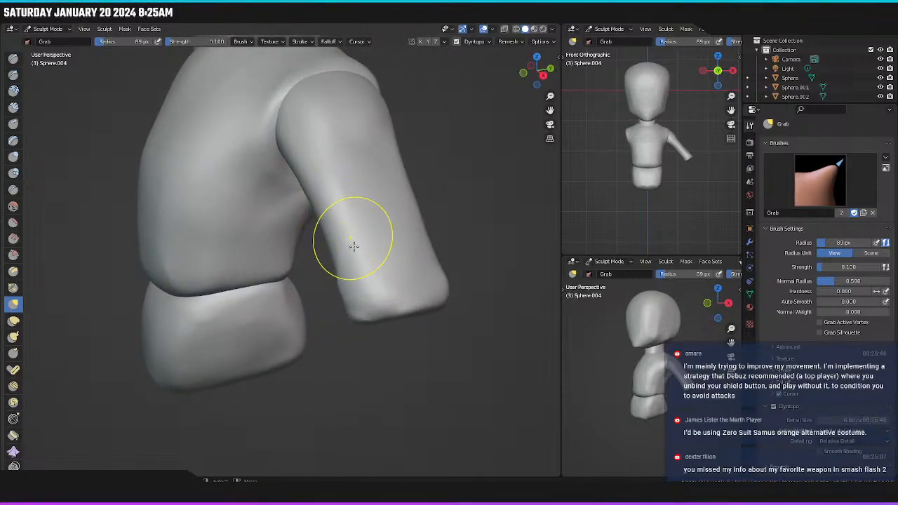
pyautogui.moveTo(352, 246); pyautogui.dragTo(372, 251, button='middle')
pyautogui.moveTo(382, 292)
pyautogui.keyDown('shift'); pyautogui.mouseDown(button='middle')
pyautogui.moveTo(380, 309)
pyautogui.moveTo(357, 319)
pyautogui.moveTo(392, 330)
pyautogui.moveTo(150, 299)
pyautogui.mouseUp(button='middle'); pyautogui.keyUp('shift')
pyautogui.click(13, 255)
pyautogui.moveTo(481, 261); pyautogui.dragTo(434, 243, button='middle')
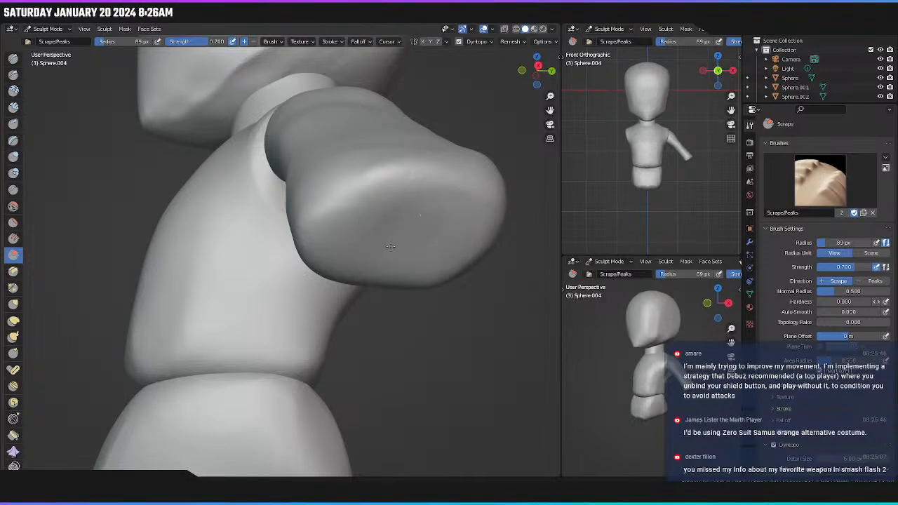
pyautogui.moveTo(415, 203)
pyautogui.mouseDown()
pyautogui.moveTo(373, 190)
pyautogui.moveTo(364, 203)
pyautogui.mouseUp()
pyautogui.moveTo(375, 219)
pyautogui.mouseDown()
pyautogui.moveTo(416, 191)
pyautogui.moveTo(445, 204)
pyautogui.mouseUp()
pyautogui.moveTo(449, 216)
pyautogui.mouseDown()
pyautogui.moveTo(461, 230)
pyautogui.moveTo(421, 233)
pyautogui.moveTo(337, 200)
pyautogui.moveTo(484, 197)
pyautogui.mouseUp()
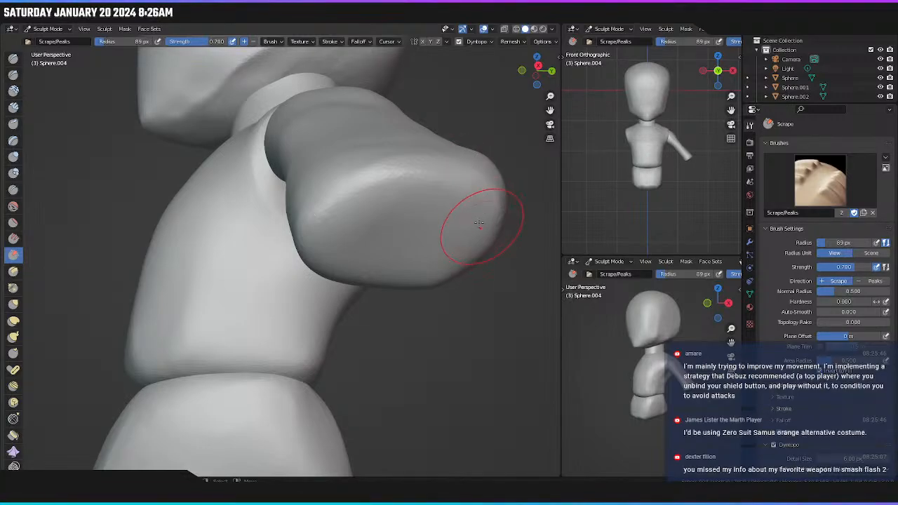
# Scrape the outer side of the upper arm down to the elbow rim, checking the end from behind and below.
pyautogui.moveTo(479, 223); pyautogui.dragTo(421, 214, button='middle')
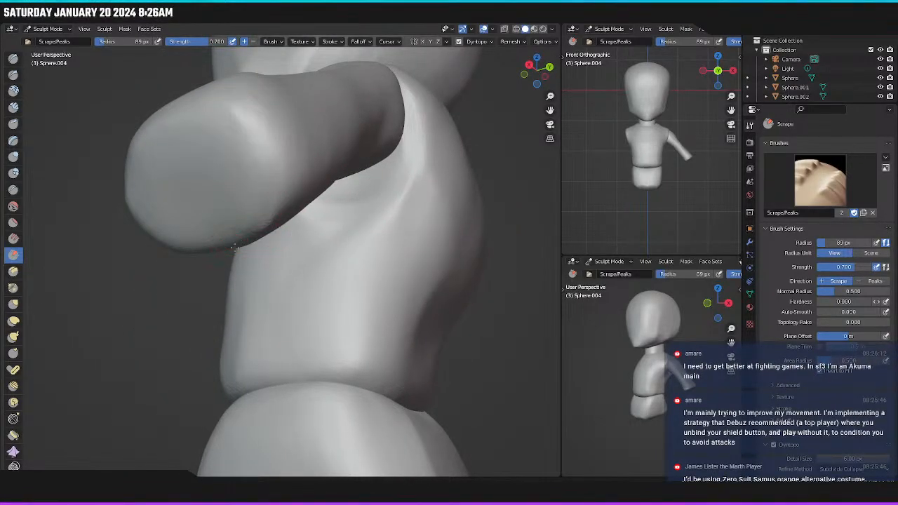
pyautogui.moveTo(171, 241)
pyautogui.mouseDown(button='middle')
pyautogui.moveTo(336, 214)
pyautogui.moveTo(361, 200)
pyautogui.mouseUp(button='middle')
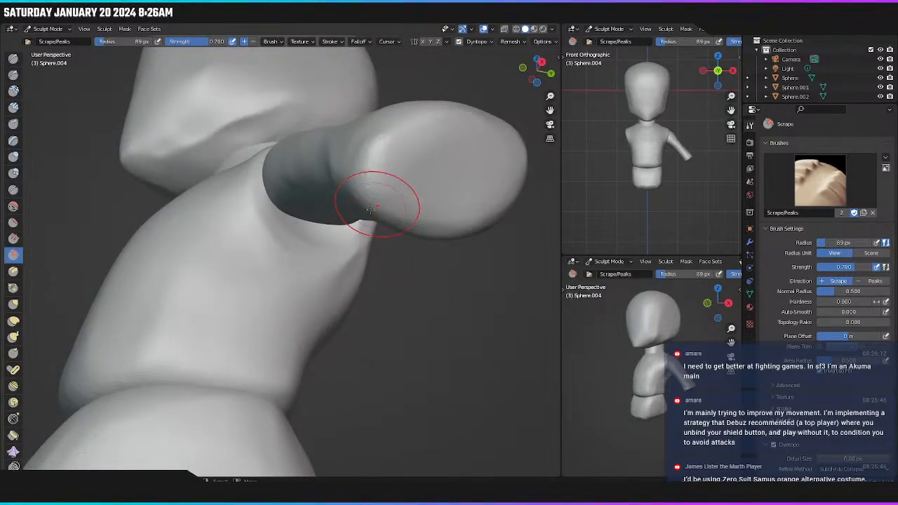
pyautogui.moveTo(461, 145)
pyautogui.mouseDown(button='middle')
pyautogui.moveTo(436, 154)
pyautogui.moveTo(452, 146)
pyautogui.mouseUp(button='middle')
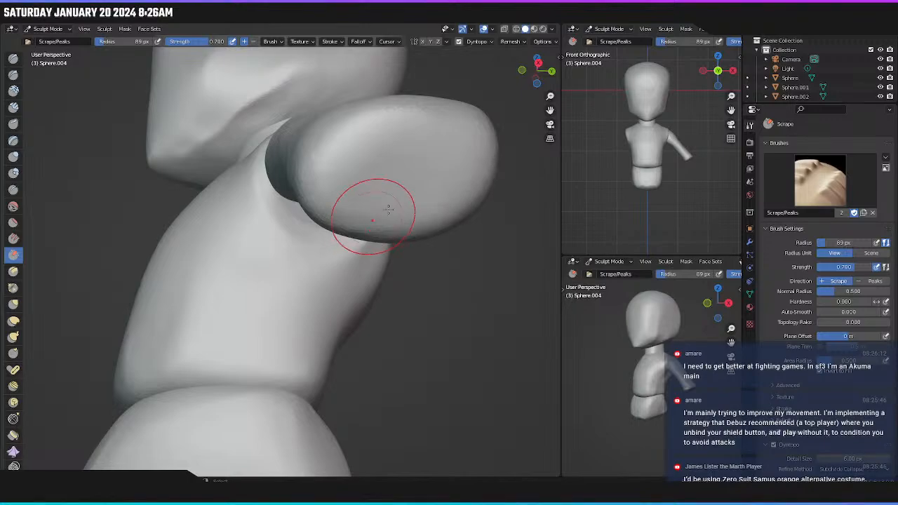
pyautogui.moveTo(361, 195)
pyautogui.mouseDown(button='middle')
pyautogui.moveTo(315, 287)
pyautogui.moveTo(352, 349)
pyautogui.mouseUp(button='middle')
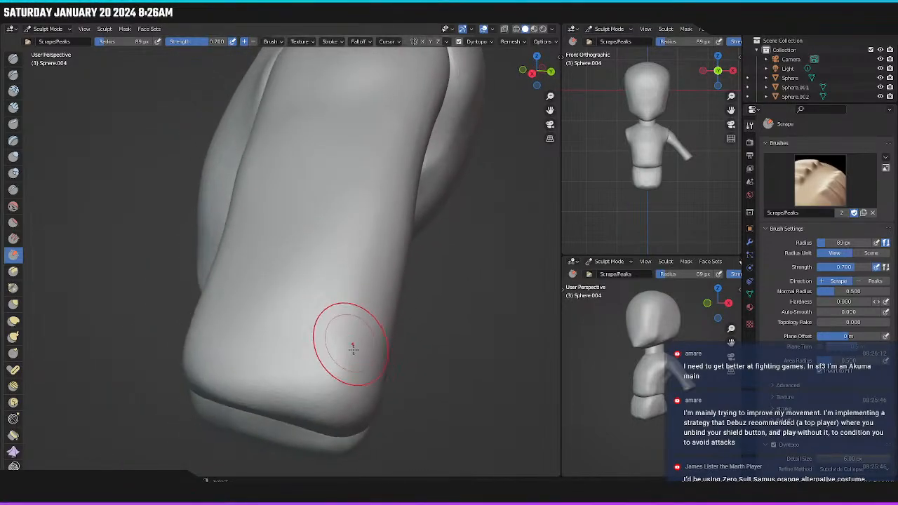
pyautogui.moveTo(353, 348)
pyautogui.mouseDown()
pyautogui.moveTo(335, 399)
pyautogui.moveTo(346, 414)
pyautogui.moveTo(344, 435)
pyautogui.moveTo(327, 440)
pyautogui.mouseUp()
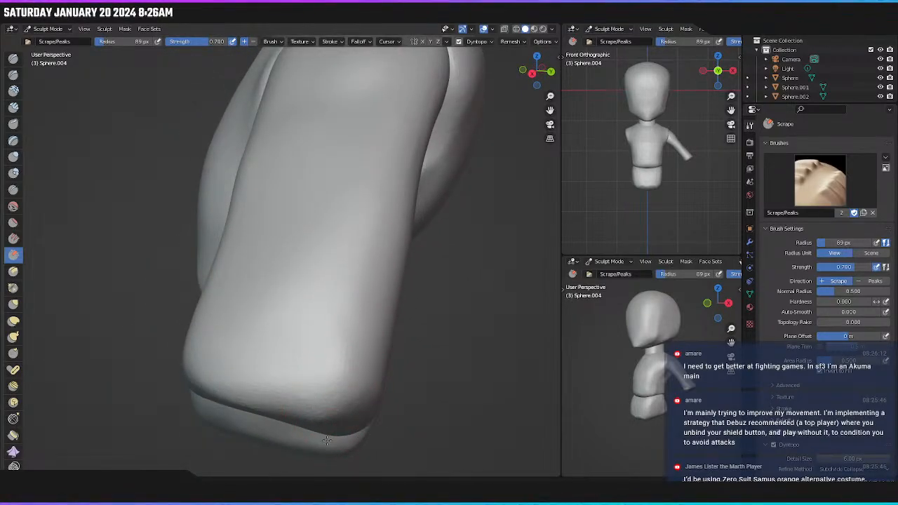
pyautogui.moveTo(345, 427); pyautogui.dragTo(360, 380, button='middle')
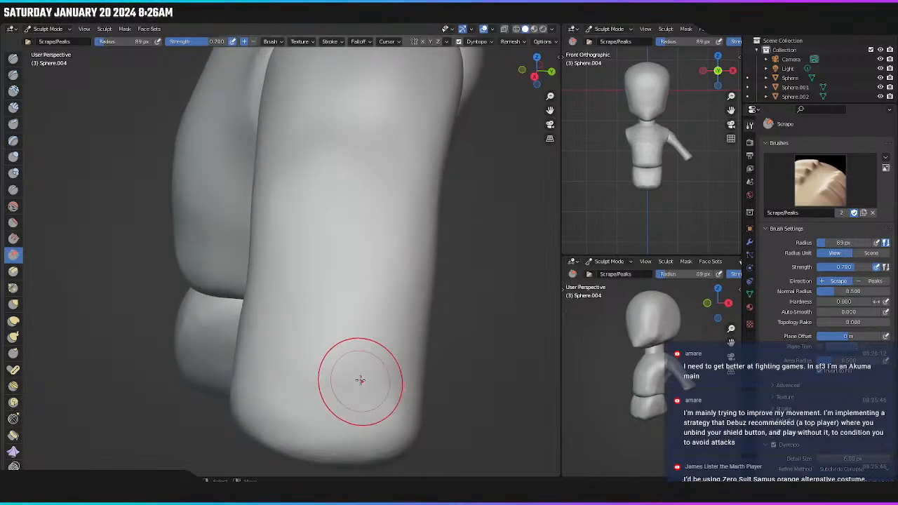
# Return to the Grab brush in front view and enlarge its radius to 144 px.
pyautogui.press('KP_7')
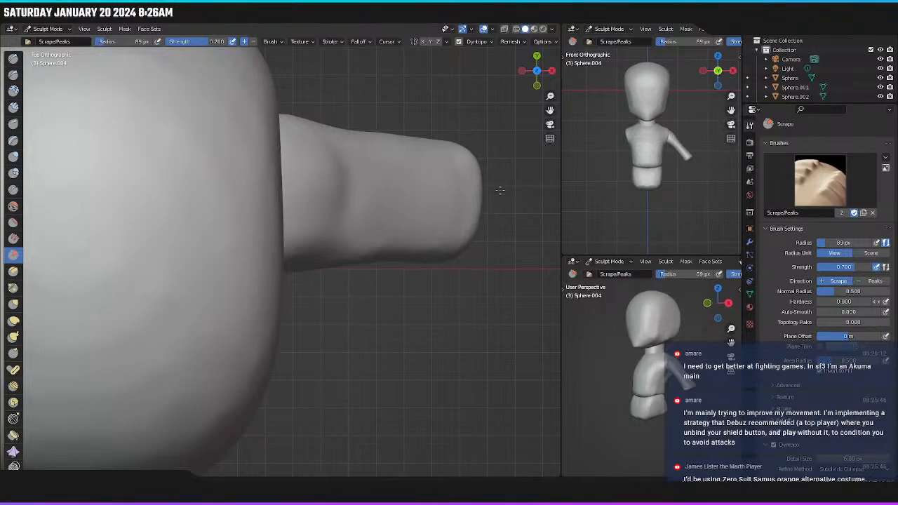
pyautogui.moveTo(445, 249)
pyautogui.mouseDown(button='middle')
pyautogui.moveTo(452, 199)
pyautogui.moveTo(438, 197)
pyautogui.moveTo(436, 216)
pyautogui.moveTo(451, 211)
pyautogui.mouseUp(button='middle')
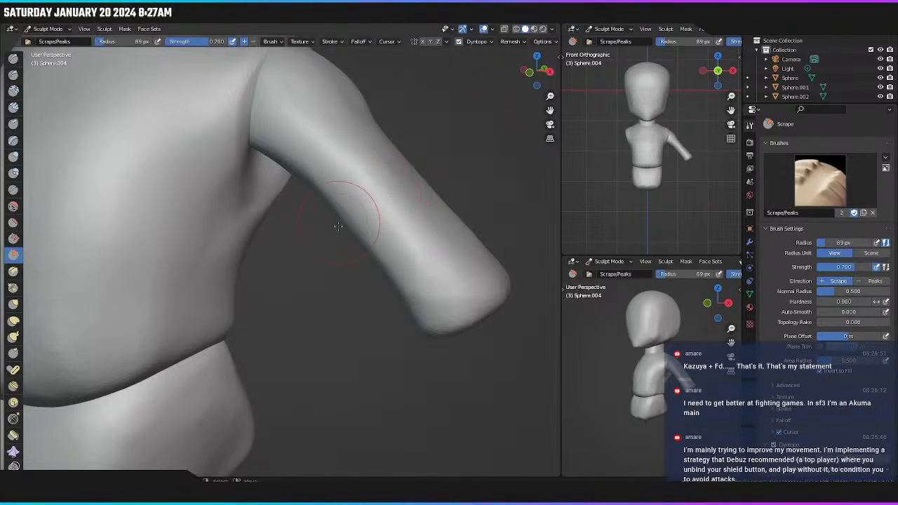
pyautogui.scroll(-5, 337, 225)
pyautogui.moveTo(344, 231)
pyautogui.mouseDown(button='middle')
pyautogui.moveTo(383, 275)
pyautogui.moveTo(371, 279)
pyautogui.mouseUp(button='middle')
pyautogui.press('KP_1')
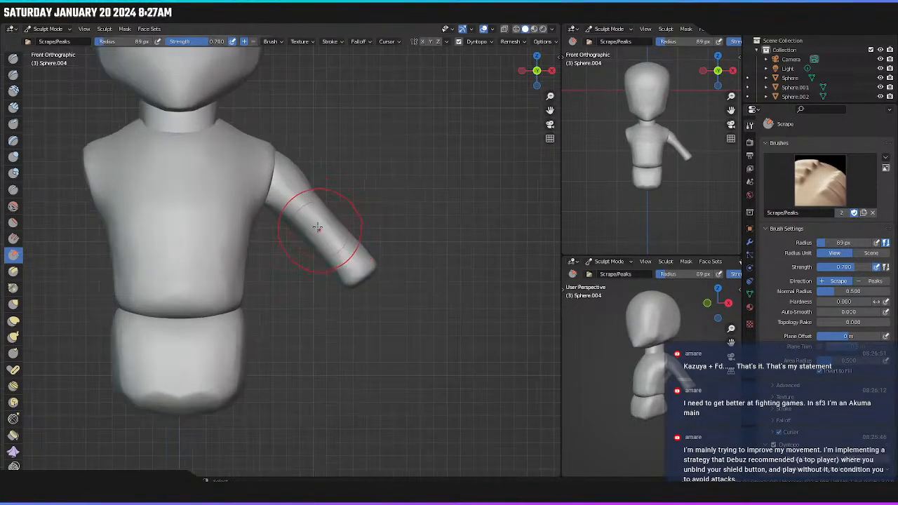
pyautogui.press('g')
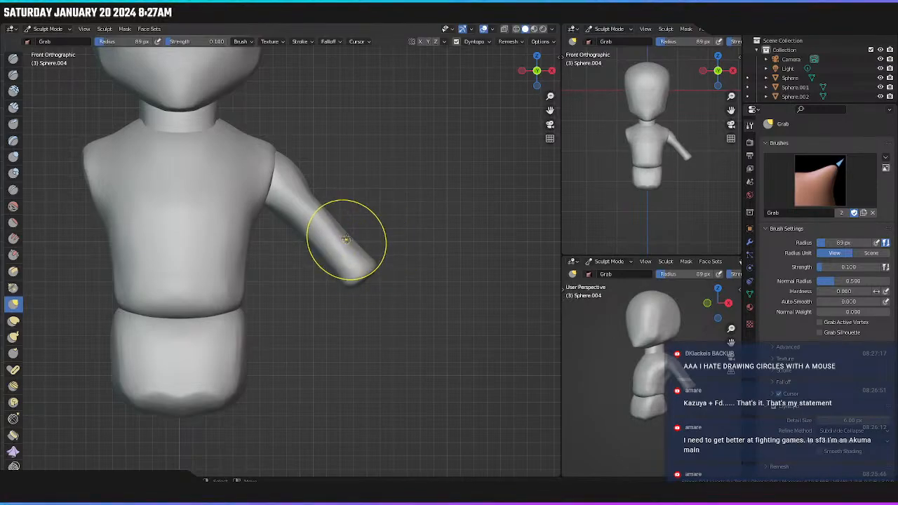
pyautogui.press('f')
pyautogui.click(411, 229)
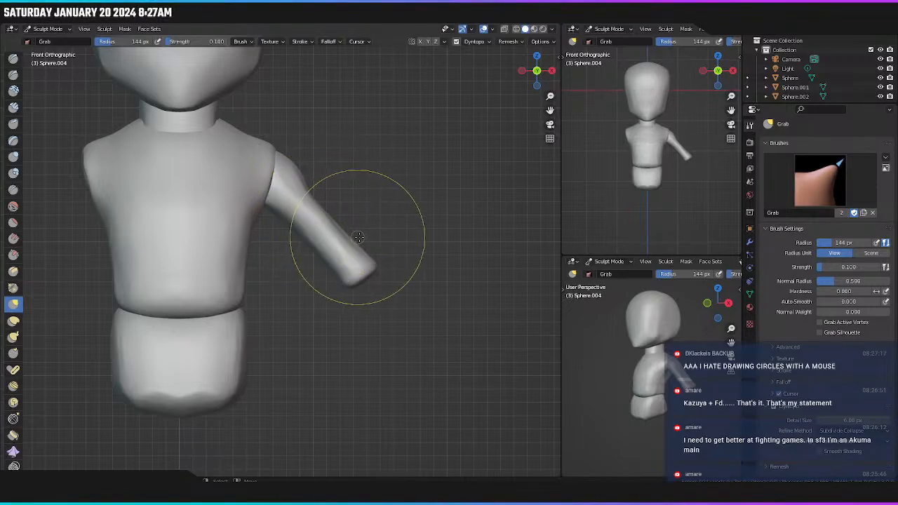
# Examine the upper arm's silhouette and elbow end from the side, from below and in front view.
pyautogui.moveTo(355, 247); pyautogui.dragTo(320, 262, button='middle')
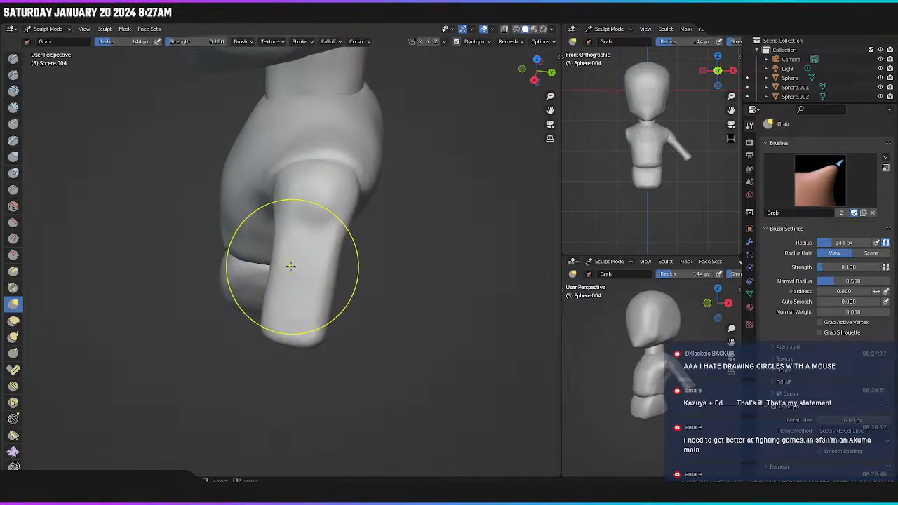
pyautogui.moveTo(290, 265)
pyautogui.mouseDown(button='middle')
pyautogui.moveTo(347, 257)
pyautogui.moveTo(301, 252)
pyautogui.moveTo(353, 235)
pyautogui.mouseUp(button='middle')
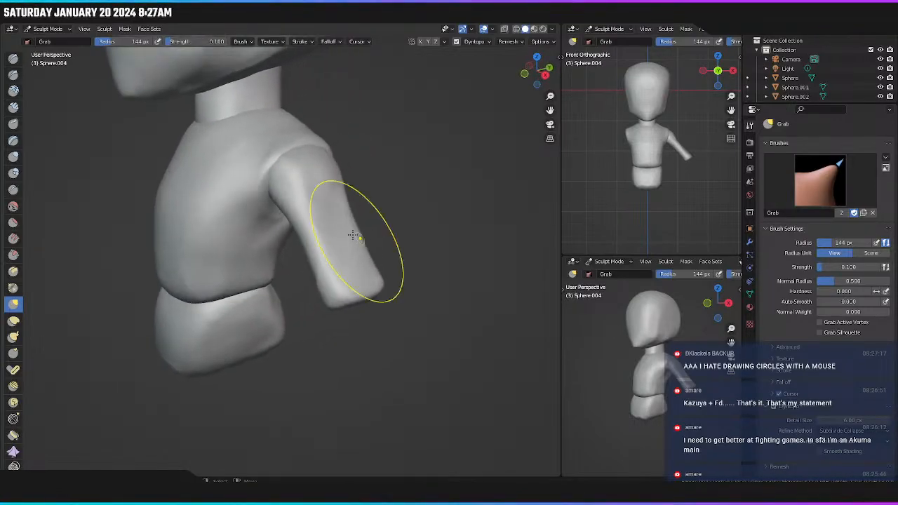
pyautogui.moveTo(379, 270)
pyautogui.mouseDown(button='middle')
pyautogui.moveTo(393, 215)
pyautogui.moveTo(358, 295)
pyautogui.moveTo(386, 282)
pyautogui.moveTo(362, 256)
pyautogui.moveTo(368, 238)
pyautogui.mouseUp(button='middle')
pyautogui.scroll(5, 350, 271)
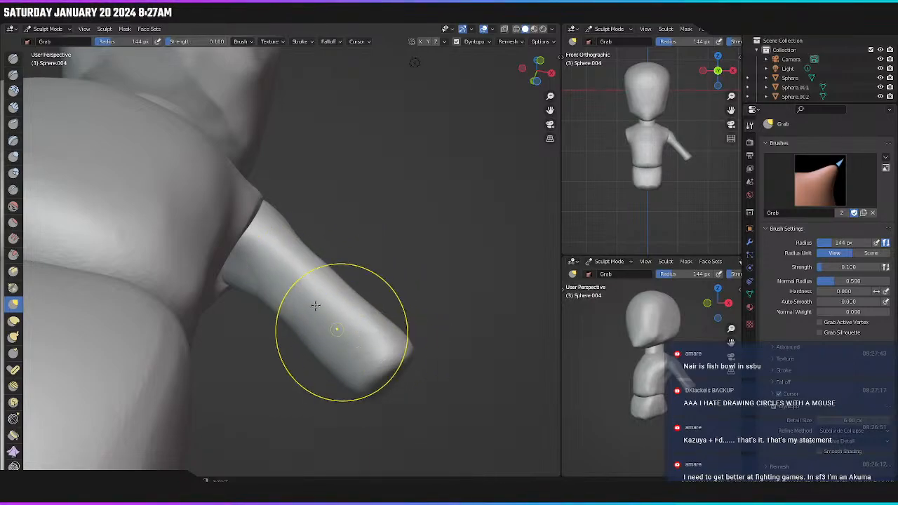
pyautogui.moveTo(328, 274); pyautogui.dragTo(345, 328, button='middle')
pyautogui.press('KP_1')
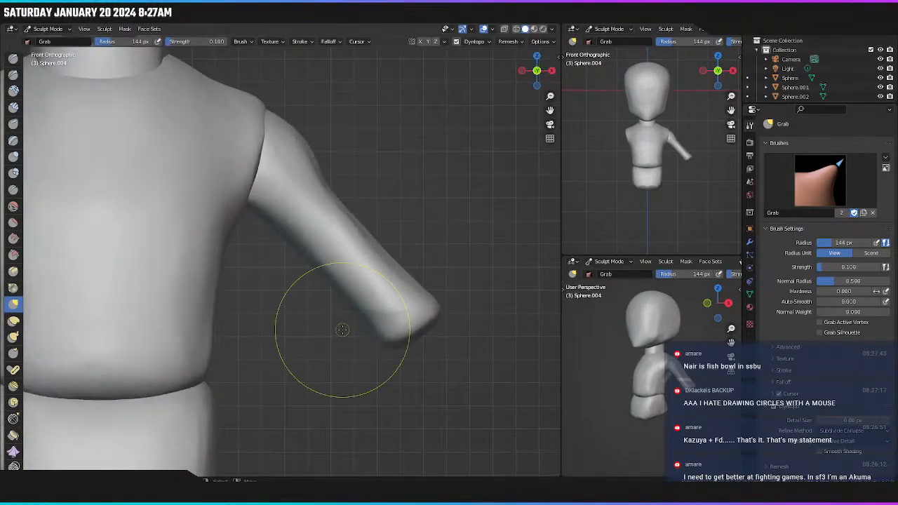
pyautogui.scroll(-2, 399, 317)
pyautogui.scroll(3, 394, 322)
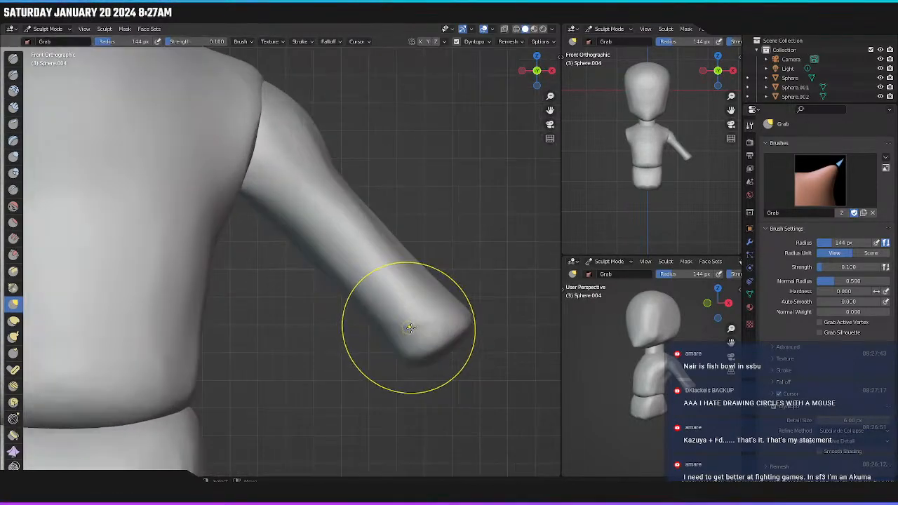
# Switch to the Scrape brush and flatten the front surface and lower rim of the elbow end in front view.
pyautogui.scroll(2, 410, 327)
pyautogui.click(13, 255)
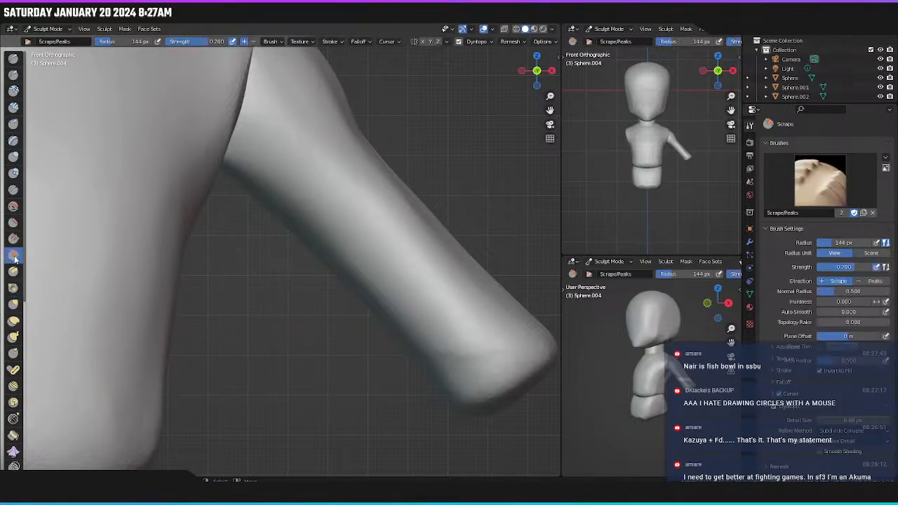
pyautogui.moveTo(482, 350)
pyautogui.keyDown('shift'); pyautogui.mouseDown(button='middle')
pyautogui.moveTo(406, 324)
pyautogui.moveTo(317, 259)
pyautogui.mouseUp(button='middle'); pyautogui.keyUp('shift')
pyautogui.scroll(3, 327, 291)
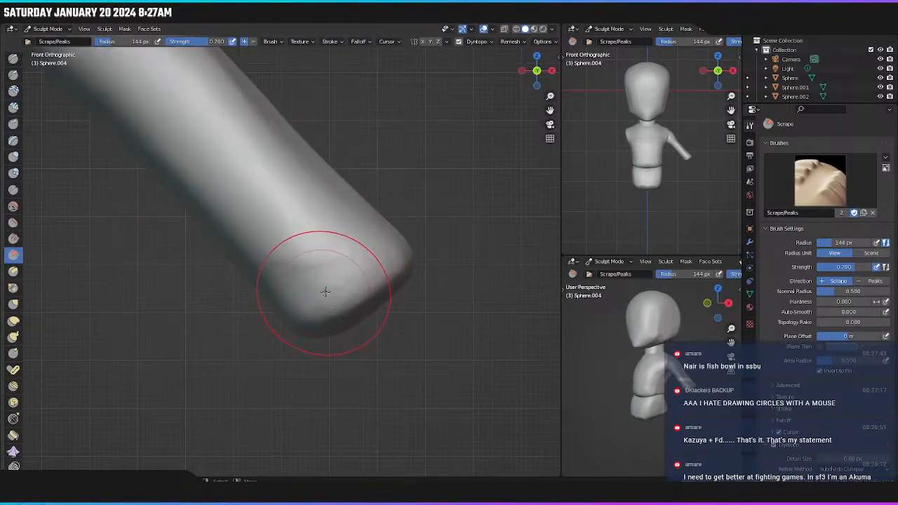
pyautogui.moveTo(335, 298)
pyautogui.mouseDown()
pyautogui.moveTo(398, 286)
pyautogui.moveTo(383, 269)
pyautogui.moveTo(299, 332)
pyautogui.mouseUp()
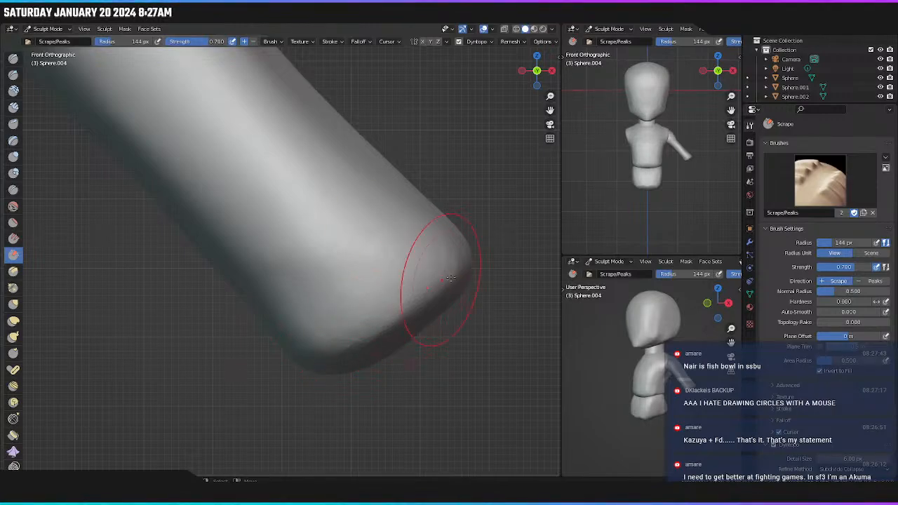
# Return to Object Mode, deselect everything and check both mirrored upper arms against the whole figure.
pyautogui.moveTo(414, 281); pyautogui.dragTo(336, 232, button='middle')
pyautogui.scroll(-4, 341, 242)
pyautogui.moveTo(253, 227); pyautogui.dragTo(475, 361, button='middle')
pyautogui.press('KP_5')
pyautogui.press('KP_1')
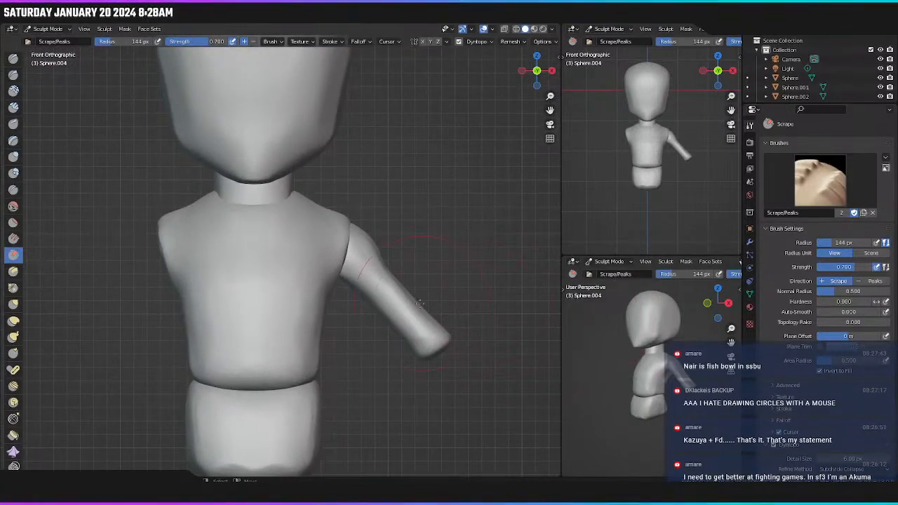
pyautogui.scroll(-4, 419, 303)
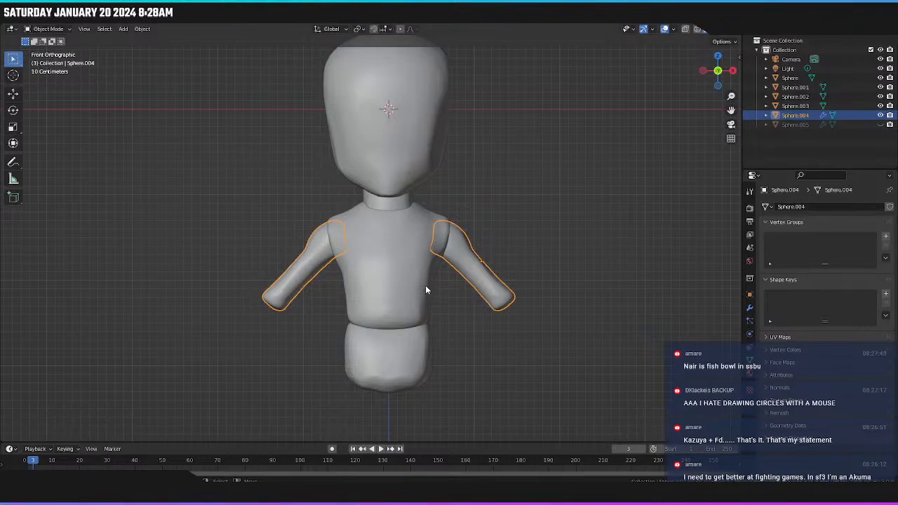
pyautogui.hotkey('alt', 'a')
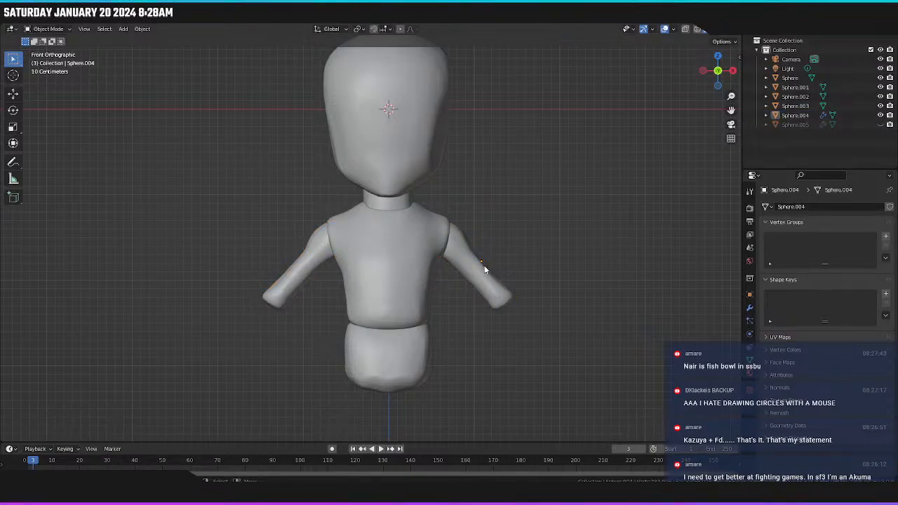
pyautogui.moveTo(484, 265); pyautogui.dragTo(469, 248, button='middle')
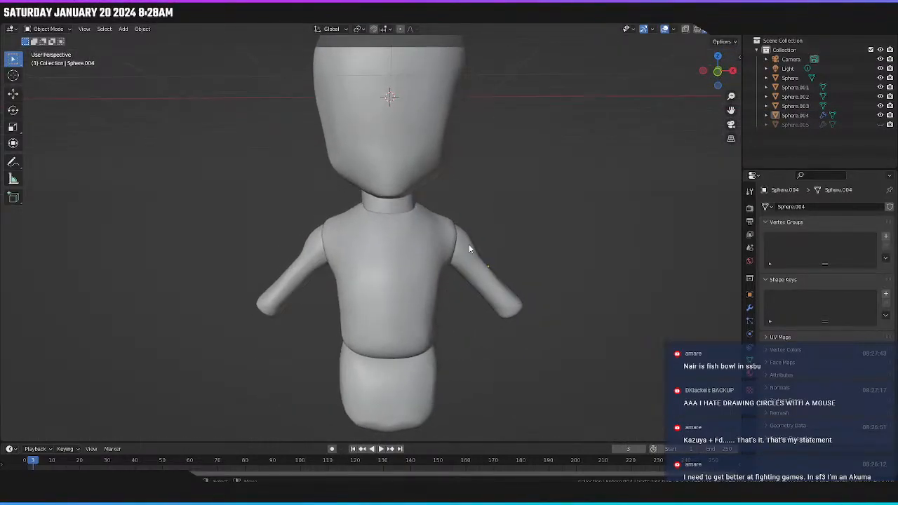
# Try posing the mirrored upper arms straight down in front view, rotating them about 40° around global Y and moving them against the shoulders.
pyautogui.click(490, 306)
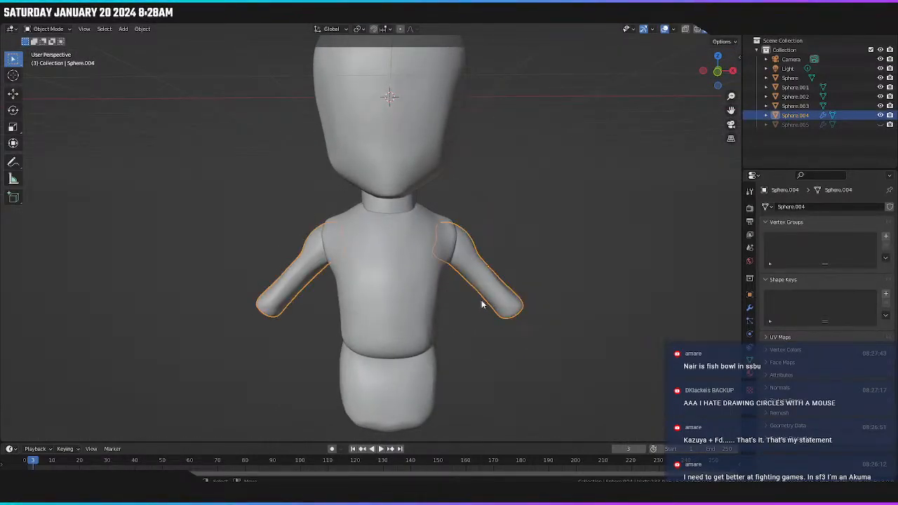
pyautogui.press('KP_1')
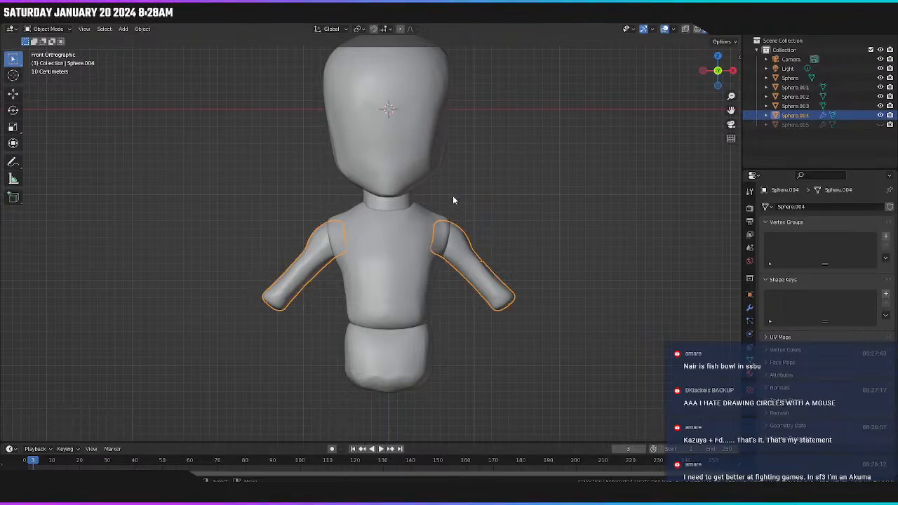
pyautogui.press('r')
pyautogui.press('y')
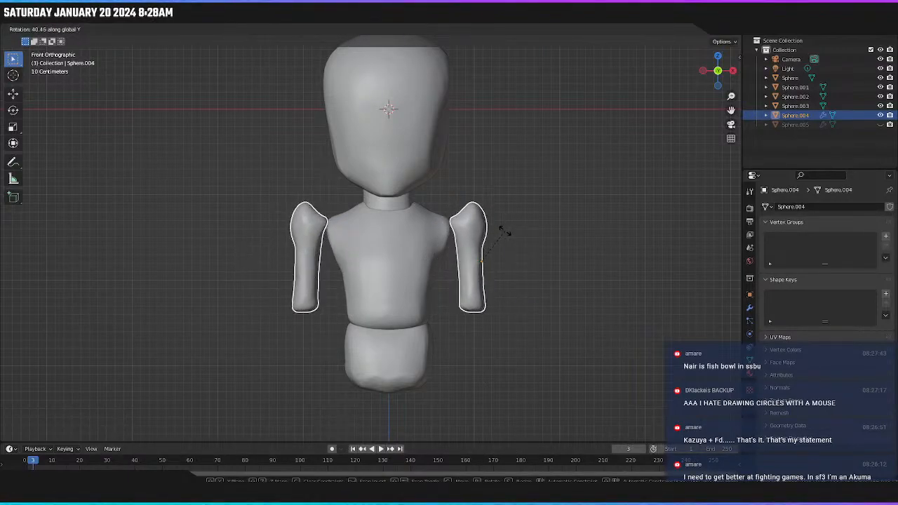
pyautogui.click(504, 237)
pyautogui.press('g')
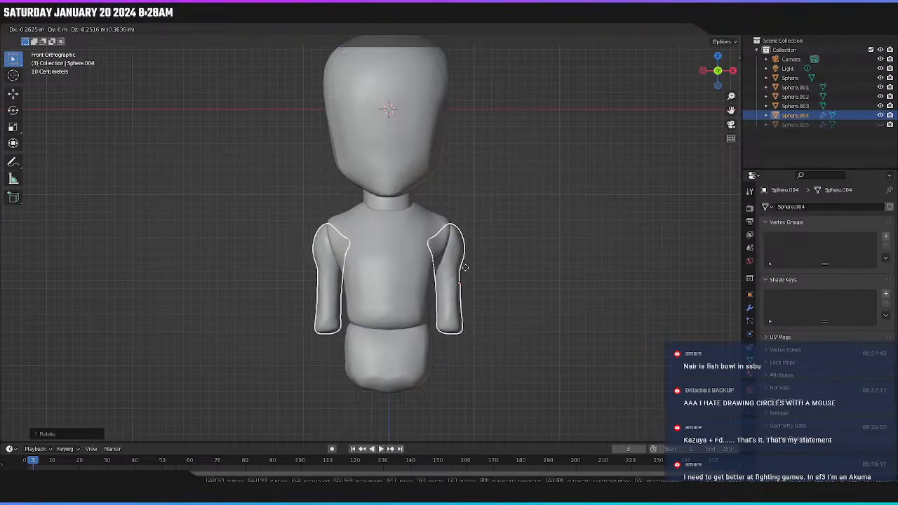
pyautogui.click(465, 268)
pyautogui.click(466, 269)
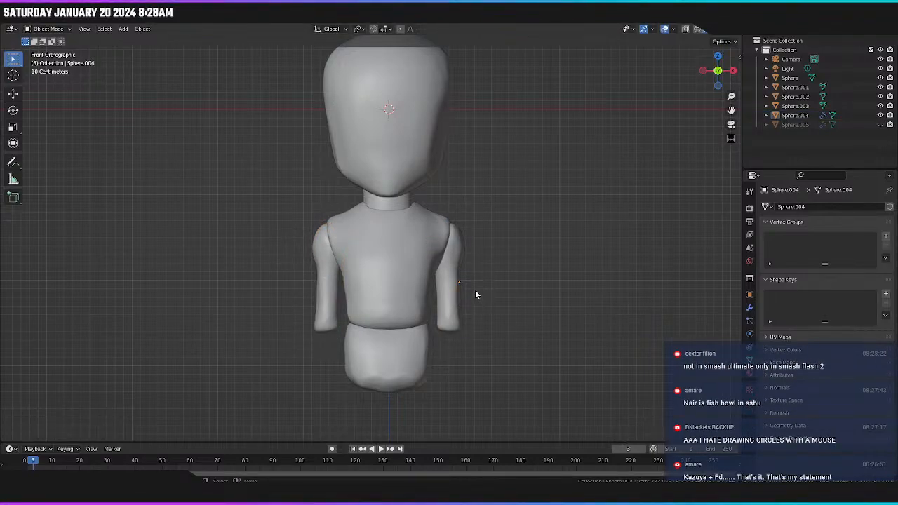
# Try nudging the lowered upper arms slightly inward along X and adjusting their height along Z, and check the fit at the shoulders.
pyautogui.click(456, 280)
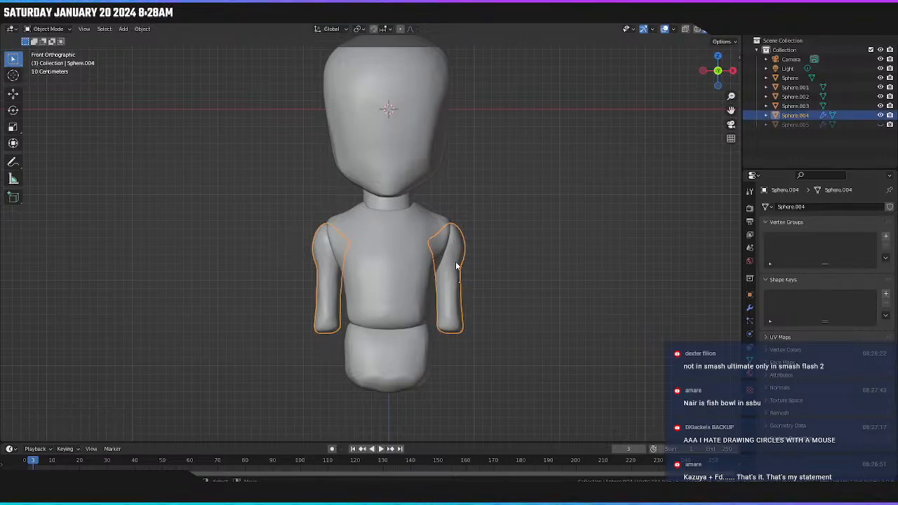
pyautogui.press('g')
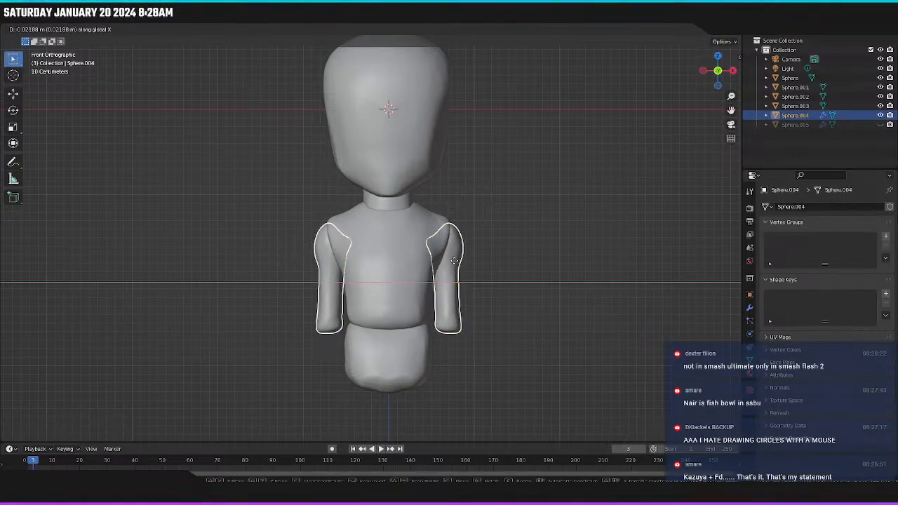
pyautogui.click(453, 265)
pyautogui.press('g')
pyautogui.press('z')
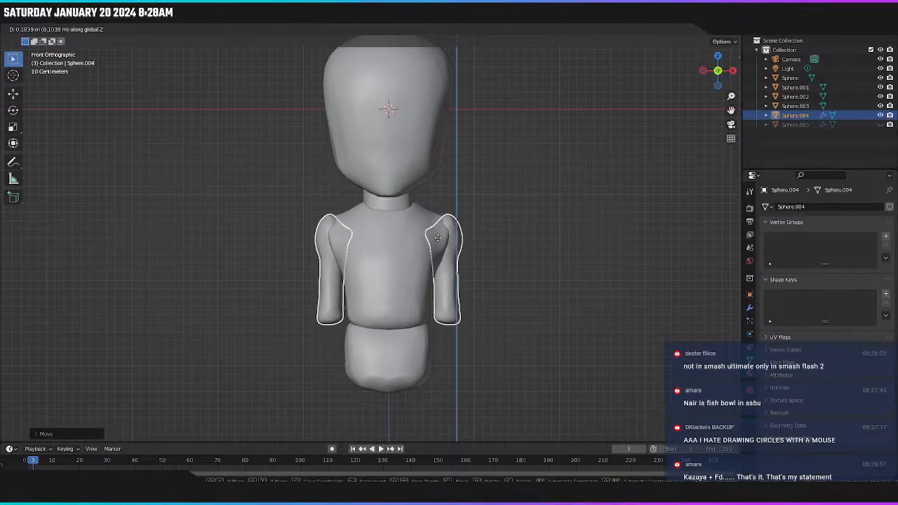
pyautogui.click(442, 255)
pyautogui.hotkey('alt', 'a')
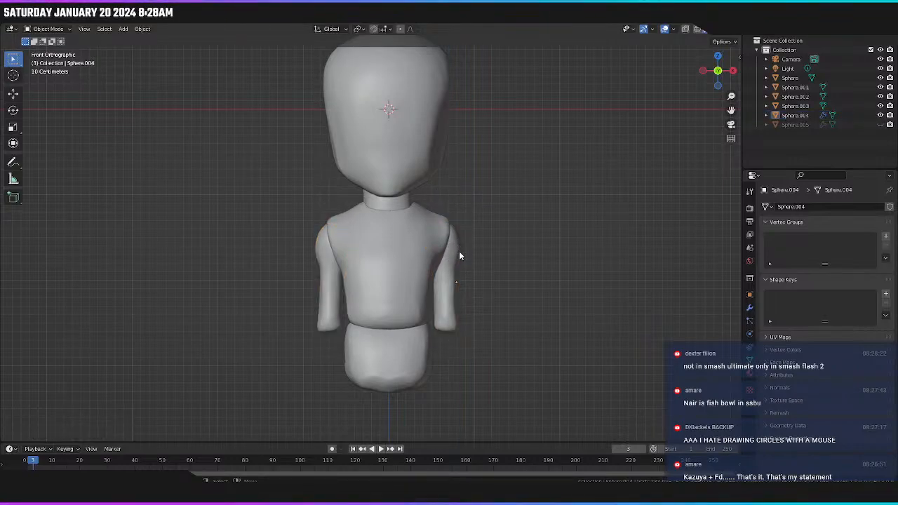
pyautogui.moveTo(459, 255)
pyautogui.mouseDown(button='middle')
pyautogui.moveTo(370, 266)
pyautogui.moveTo(452, 268)
pyautogui.moveTo(460, 260)
pyautogui.moveTo(450, 251)
pyautogui.mouseUp(button='middle')
pyautogui.press('KP_1')
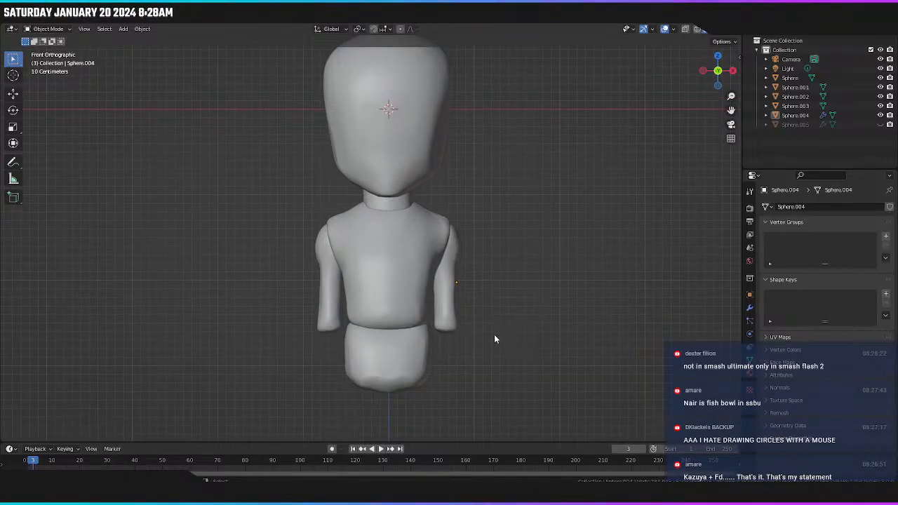
# Undo the upper arms' rotation and moves to restore the outstretched pose, and inspect the figure from around.
pyautogui.hotkey('ctrl', 'z')
pyautogui.hotkey('ctrl', 'z')
pyautogui.hotkey('ctrl', 'z')
pyautogui.hotkey('ctrl', 'z')
pyautogui.hotkey('ctrl', 'z')
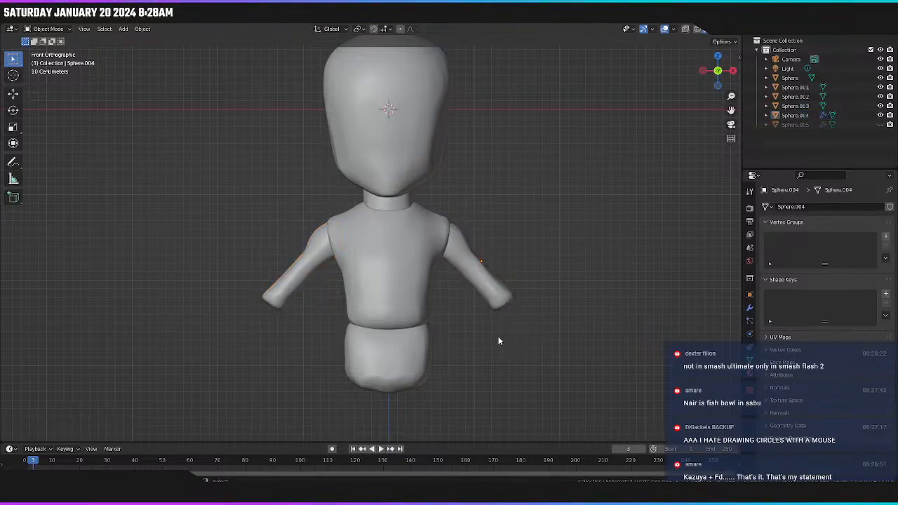
pyautogui.moveTo(494, 321); pyautogui.dragTo(297, 323, button='middle')
pyautogui.moveTo(368, 337); pyautogui.dragTo(540, 320, button='middle')
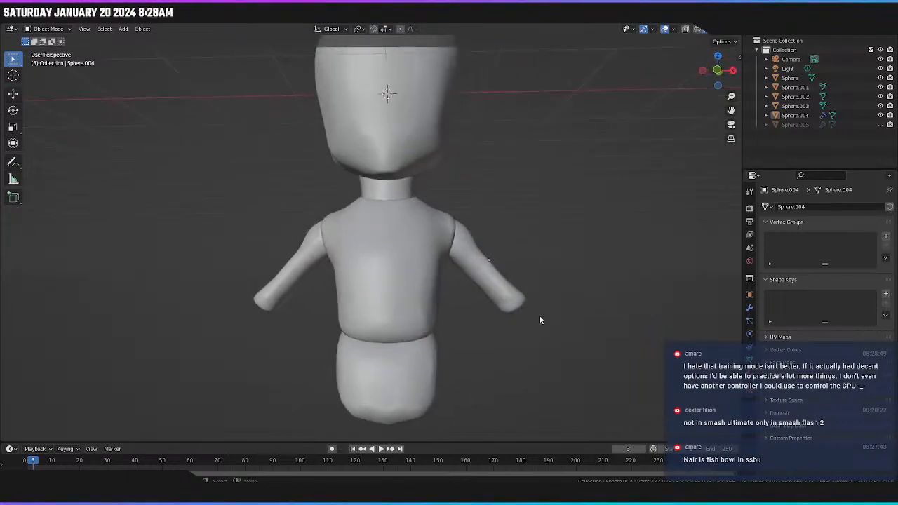
# Unhide the hidden leg object below the pelvis.
pyautogui.press('KP_1')
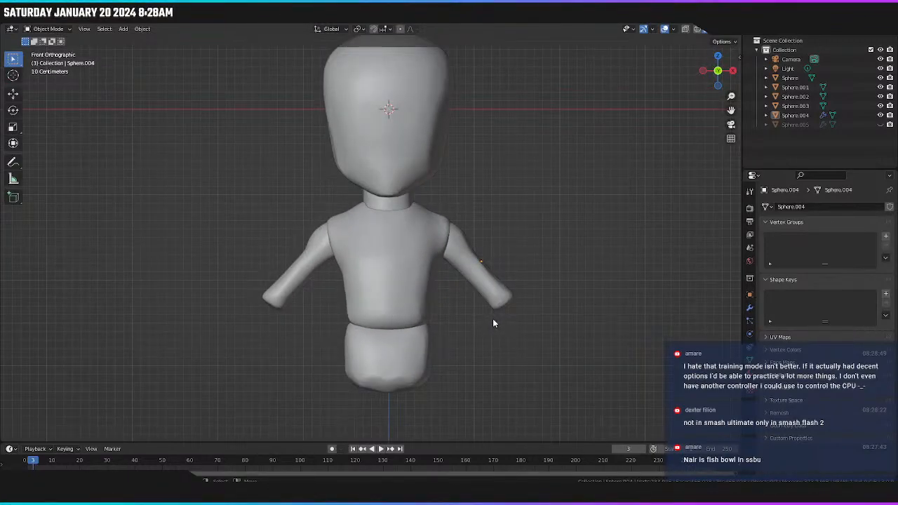
pyautogui.scroll(-1, 493, 318)
pyautogui.hotkey('alt', 'h')
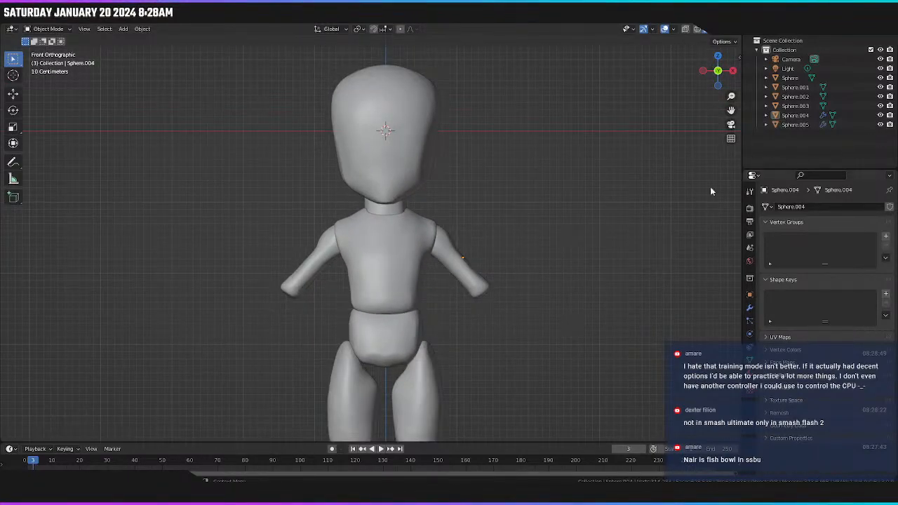
# Raise the mirrored legs about 0.34 m along the global Z axis and shift them inward along the X axis.
pyautogui.click(430, 383)
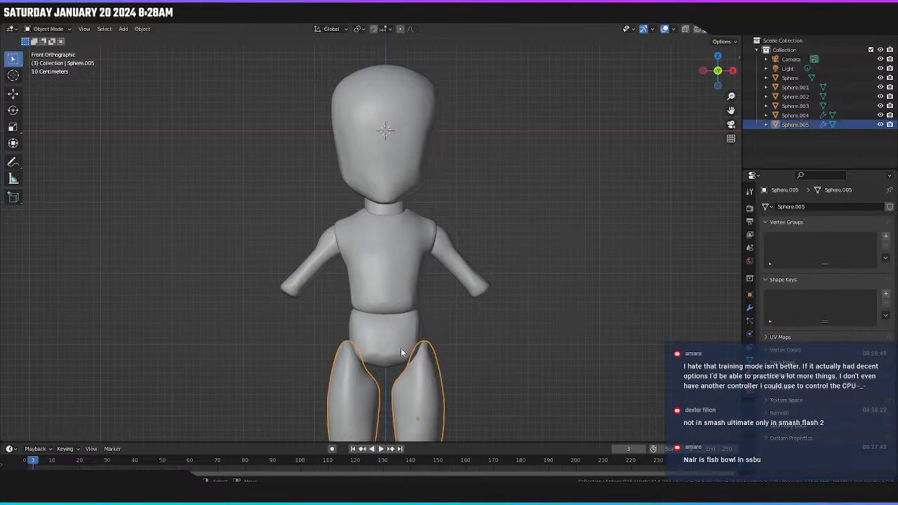
pyautogui.press('g')
pyautogui.press('z')
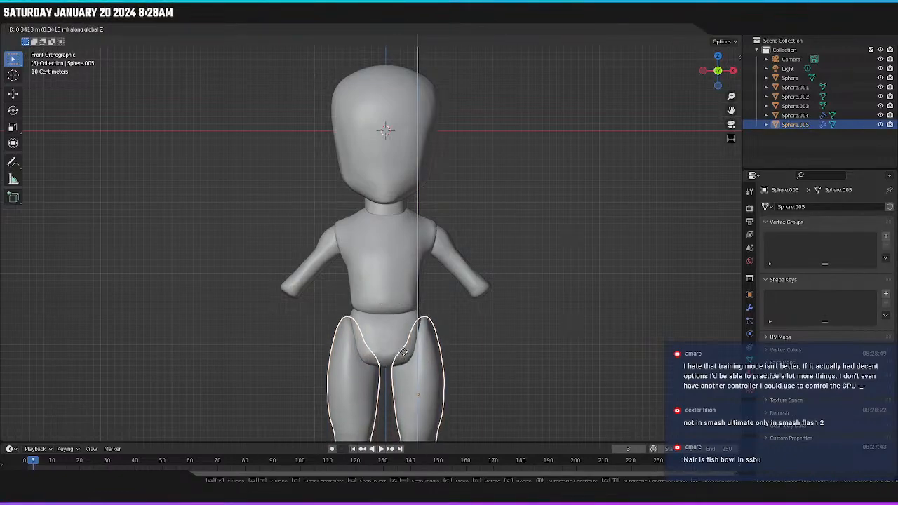
pyautogui.click(405, 354)
pyautogui.keyDown('shift'); pyautogui.moveTo(419, 362); pyautogui.dragTo(412, 287, button='middle'); pyautogui.keyUp('shift')
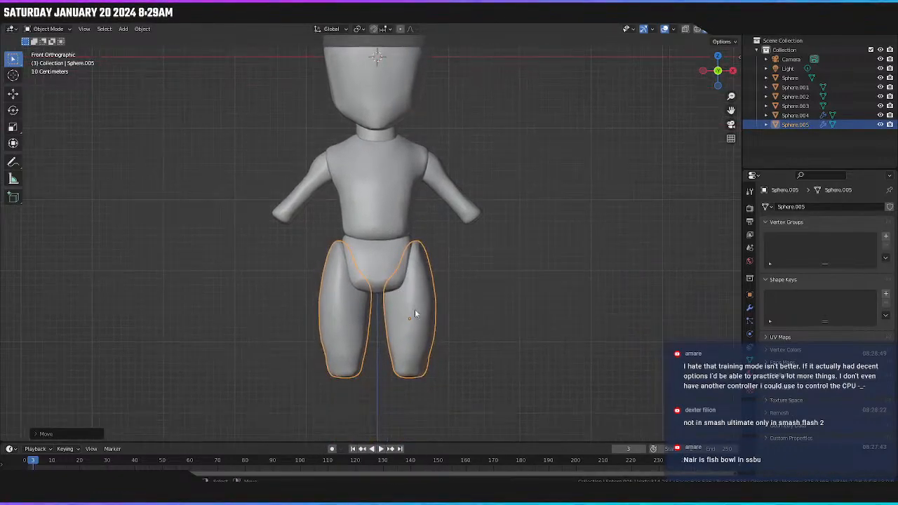
pyautogui.press('s')
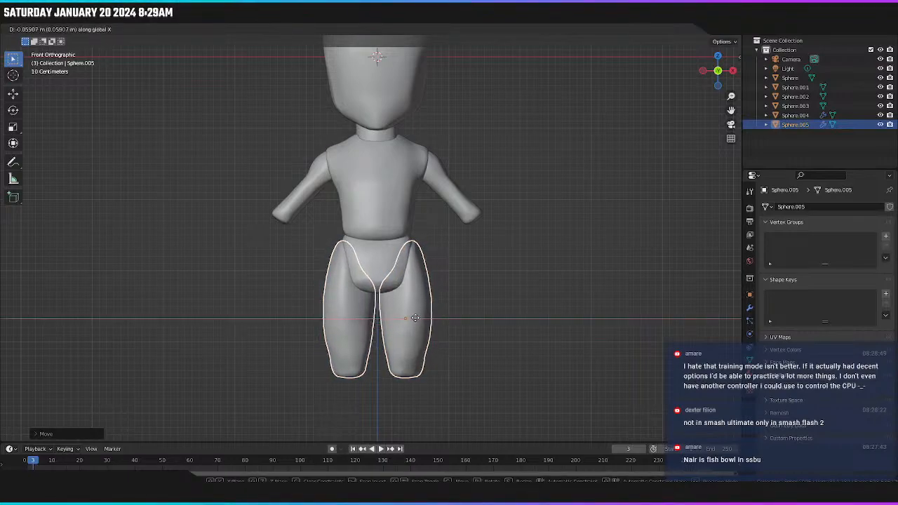
pyautogui.click(416, 317)
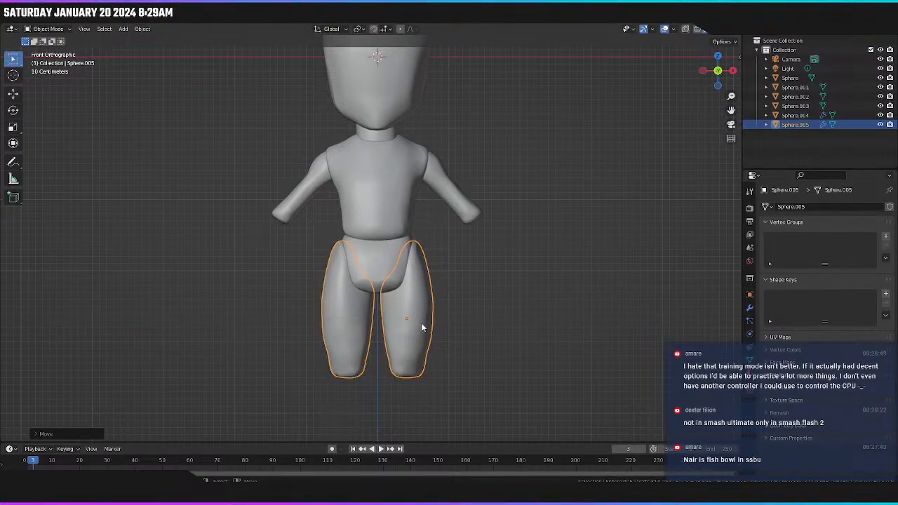
pyautogui.press('s')
pyautogui.press('x')
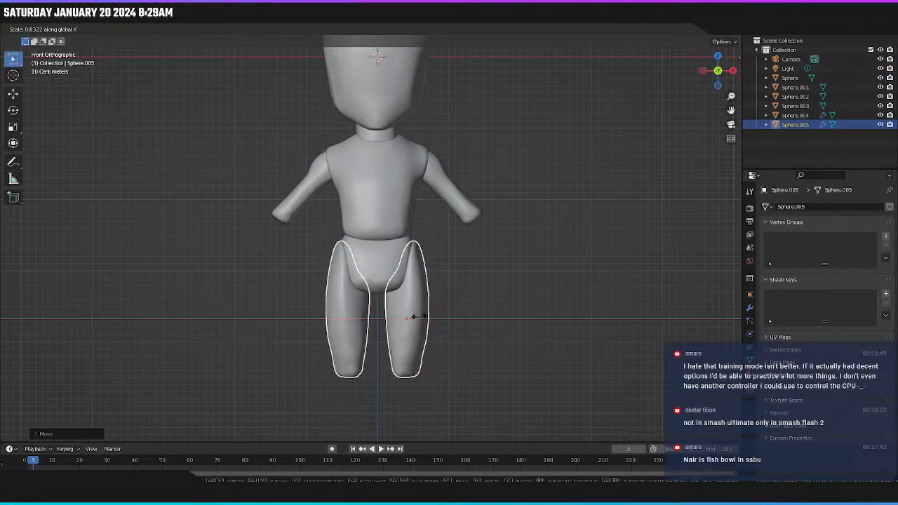
pyautogui.press('Escape')
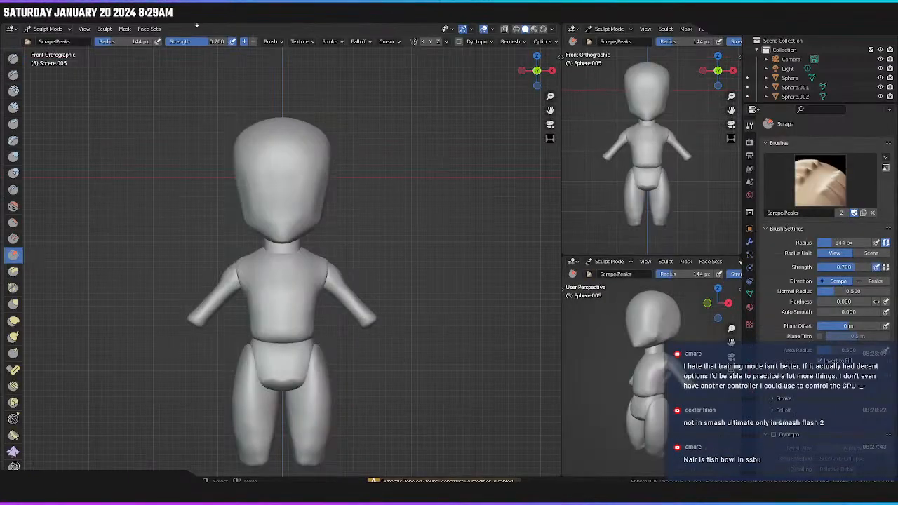
# Enable dynamic topology for sculpting the leg mesh, keeping its generative modifiers.
pyautogui.click(458, 41)
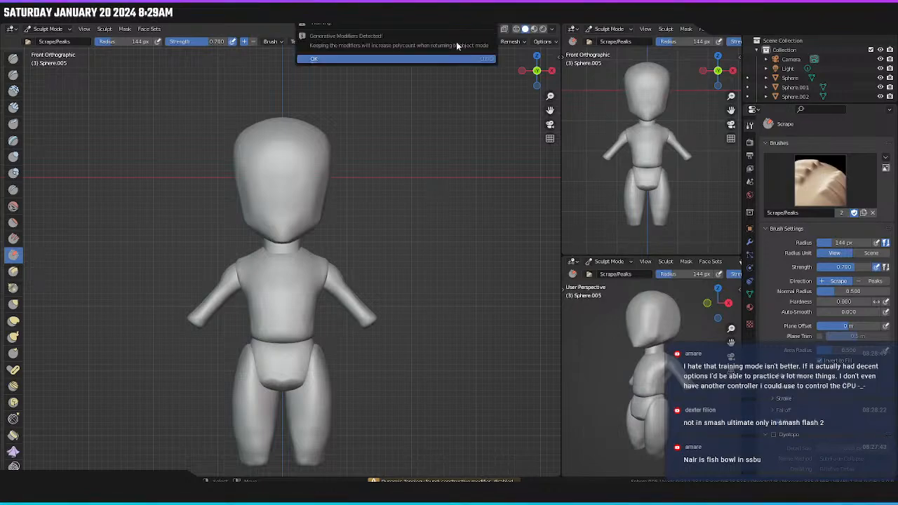
pyautogui.click(458, 59)
pyautogui.keyDown('shift'); pyautogui.moveTo(367, 298); pyautogui.dragTo(368, 176, button='middle'); pyautogui.keyUp('shift')
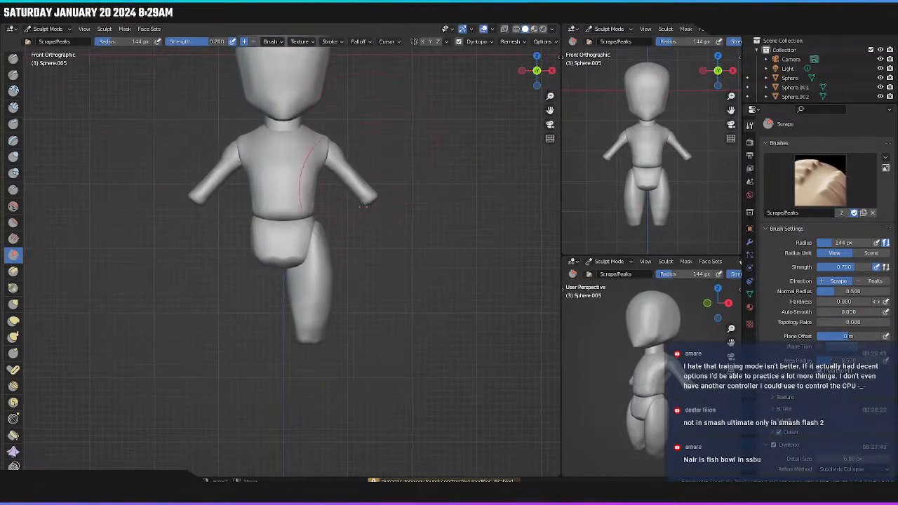
pyautogui.scroll(4, 339, 261)
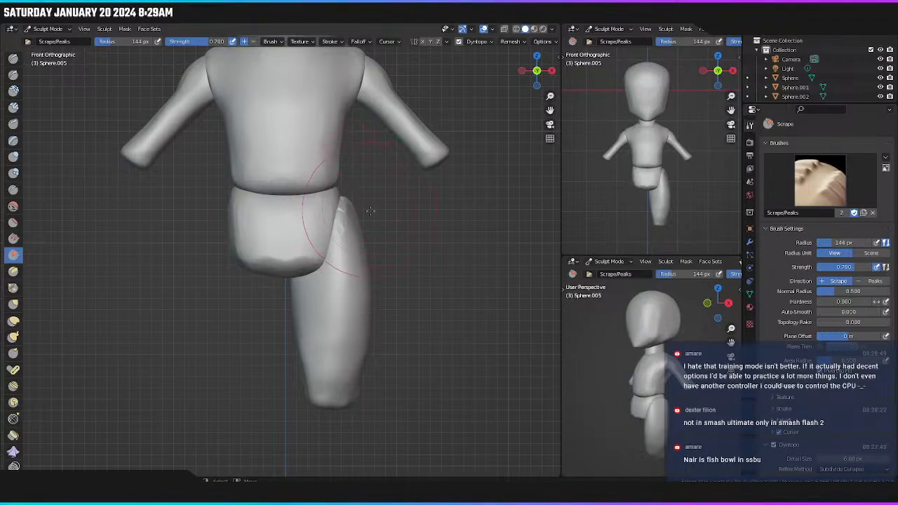
# Slim the outer contour of the upper thigh in front view using the Grab brush at a 216 px radius.
pyautogui.press('g')
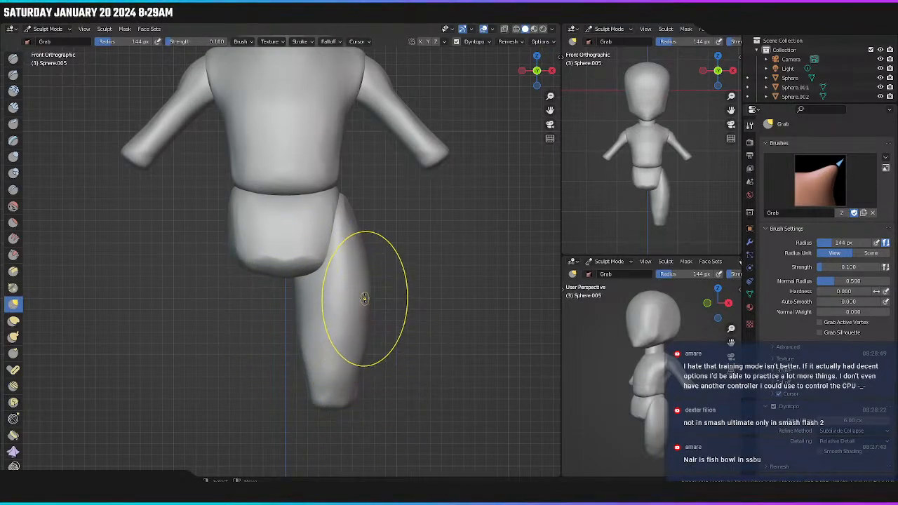
pyautogui.press('f')
pyautogui.click(365, 272)
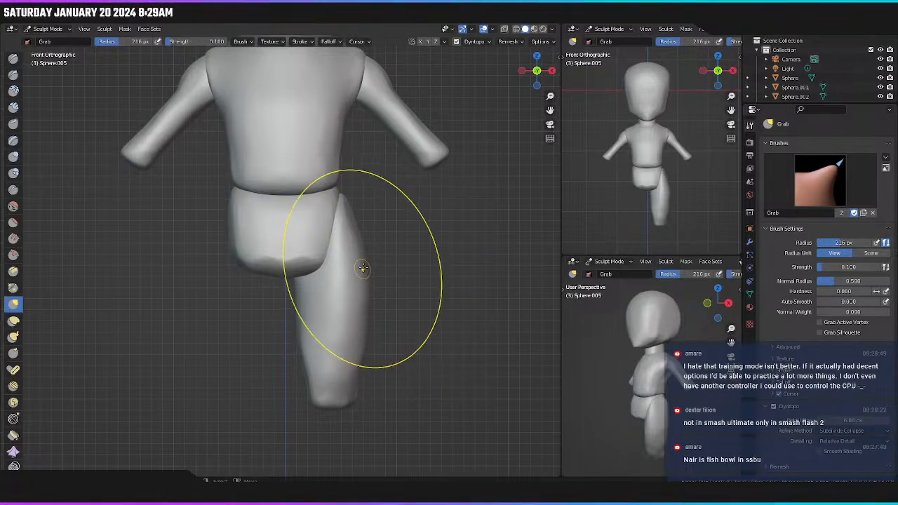
pyautogui.moveTo(372, 259); pyautogui.dragTo(361, 254)
pyautogui.moveTo(366, 240); pyautogui.dragTo(355, 236)
pyautogui.moveTo(365, 274); pyautogui.dragTo(354, 283)
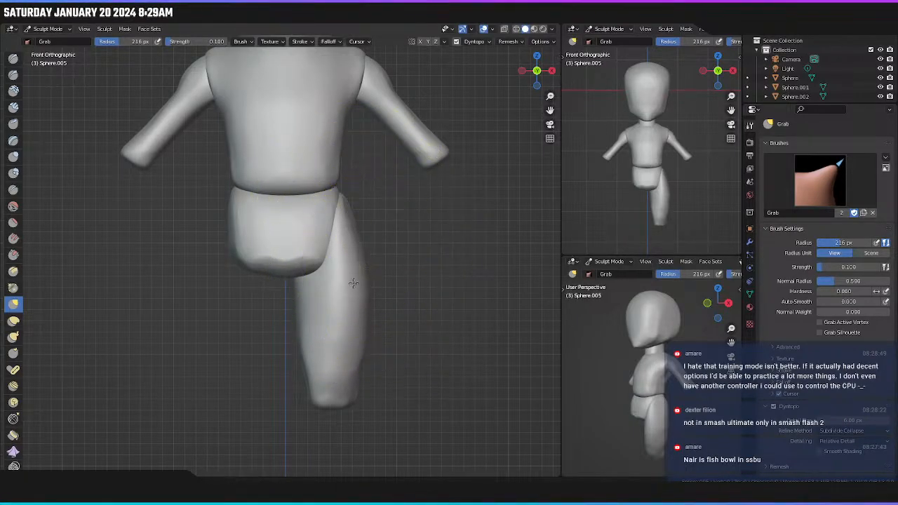
# Pull the back of the upper thigh outward in the right side view with the Grab brush to fill out the buttock area.
pyautogui.moveTo(307, 333)
pyautogui.mouseDown(button='middle')
pyautogui.moveTo(331, 371)
pyautogui.moveTo(267, 351)
pyautogui.mouseUp(button='middle')
pyautogui.press('KP_3')
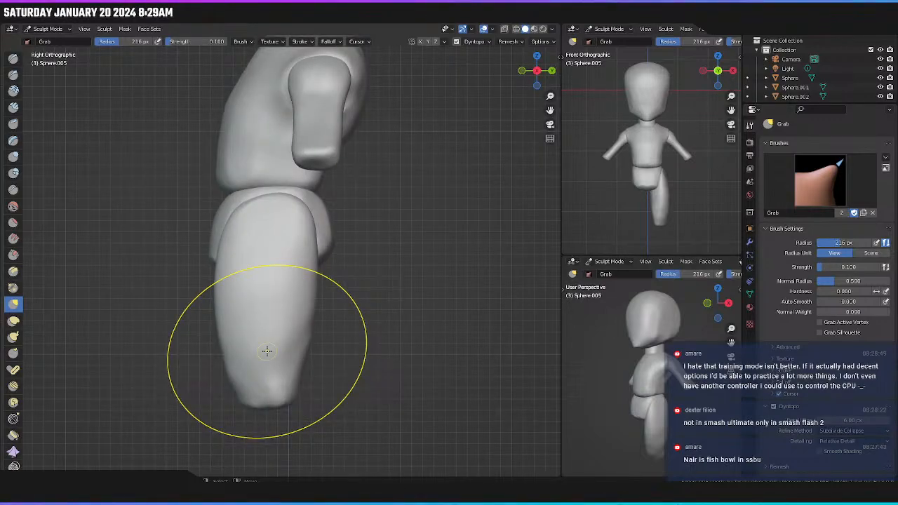
pyautogui.moveTo(306, 215); pyautogui.dragTo(322, 211)
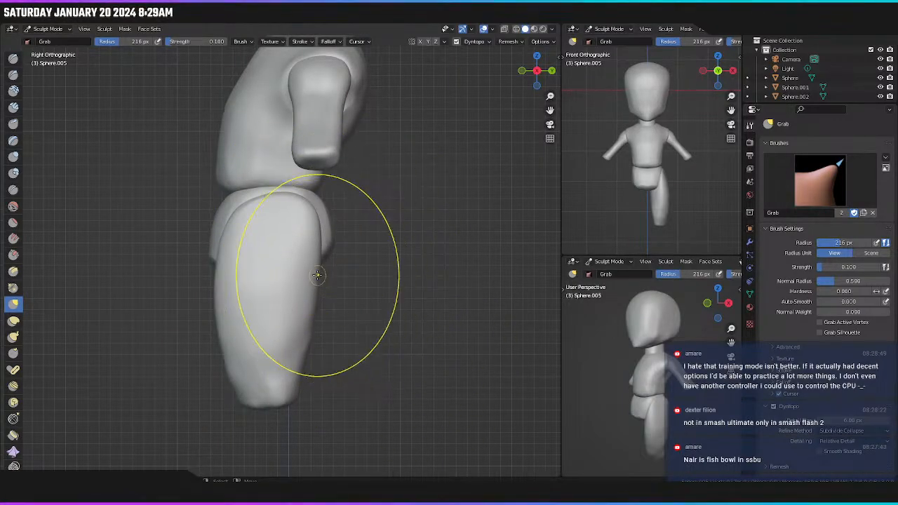
pyautogui.moveTo(317, 275); pyautogui.dragTo(333, 264)
pyautogui.moveTo(307, 213); pyautogui.dragTo(317, 203)
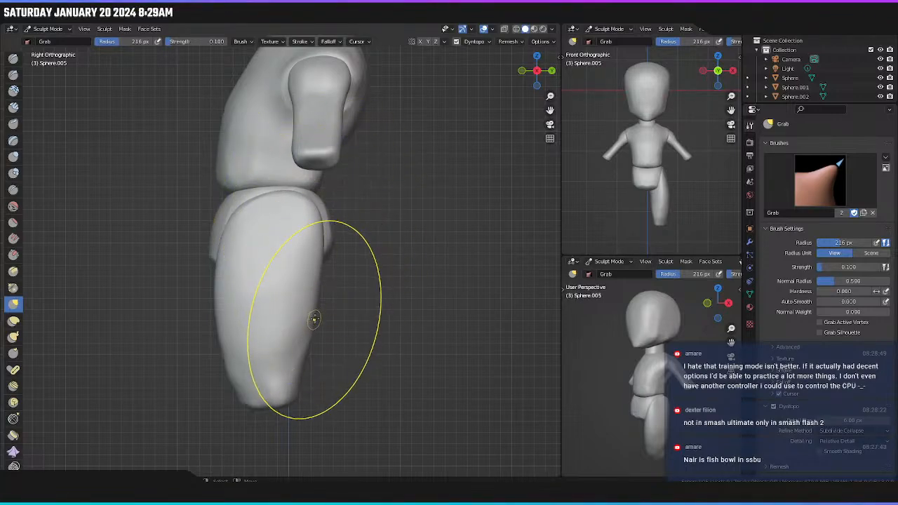
pyautogui.moveTo(322, 266)
pyautogui.mouseDown()
pyautogui.moveTo(351, 271)
pyautogui.moveTo(333, 276)
pyautogui.moveTo(347, 275)
pyautogui.moveTo(333, 286)
pyautogui.mouseUp()
# Reduce the Grab brush radius to 176 px and push in the lower back of the leg and the upper front of the thigh.
pyautogui.press('f')
pyautogui.click(417, 272)
pyautogui.moveTo(297, 379); pyautogui.dragTo(291, 371)
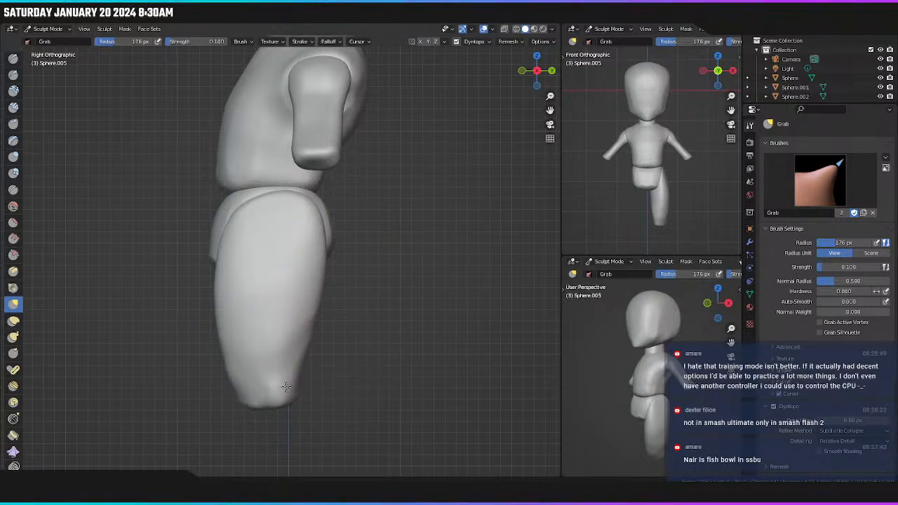
pyautogui.moveTo(320, 333); pyautogui.dragTo(309, 329)
pyautogui.moveTo(222, 221); pyautogui.dragTo(228, 225)
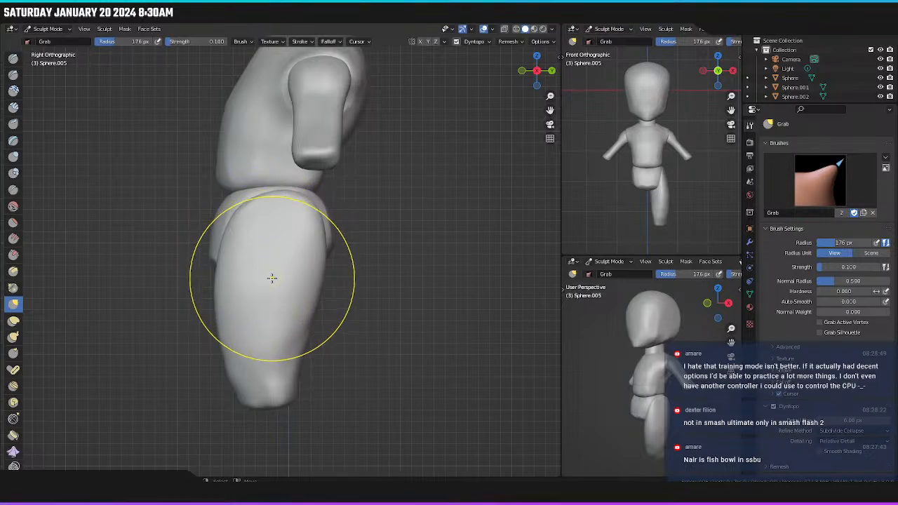
# Pull the top of the thigh inward toward the hip in front view with the Grab brush.
pyautogui.moveTo(270, 277)
pyautogui.mouseDown(button='middle')
pyautogui.moveTo(330, 296)
pyautogui.moveTo(386, 296)
pyautogui.mouseUp(button='middle')
pyautogui.press('KP_1')
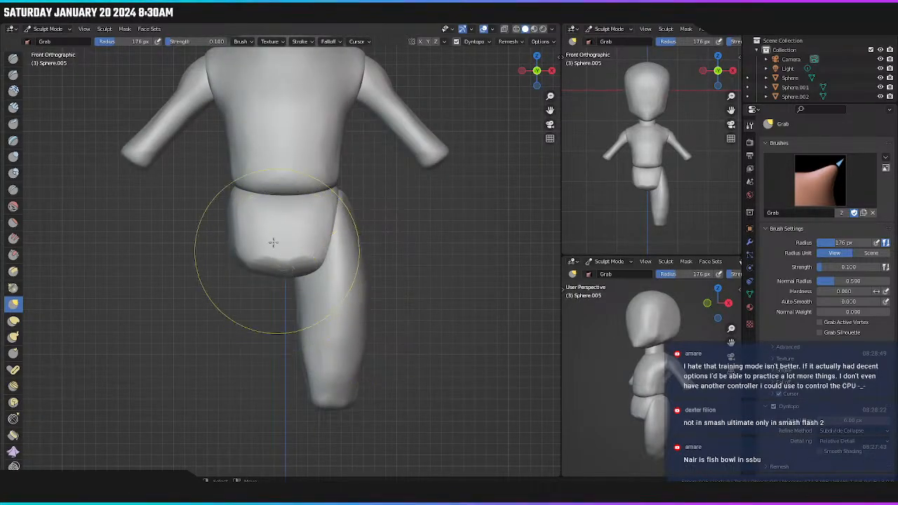
pyautogui.moveTo(350, 193); pyautogui.dragTo(323, 183)
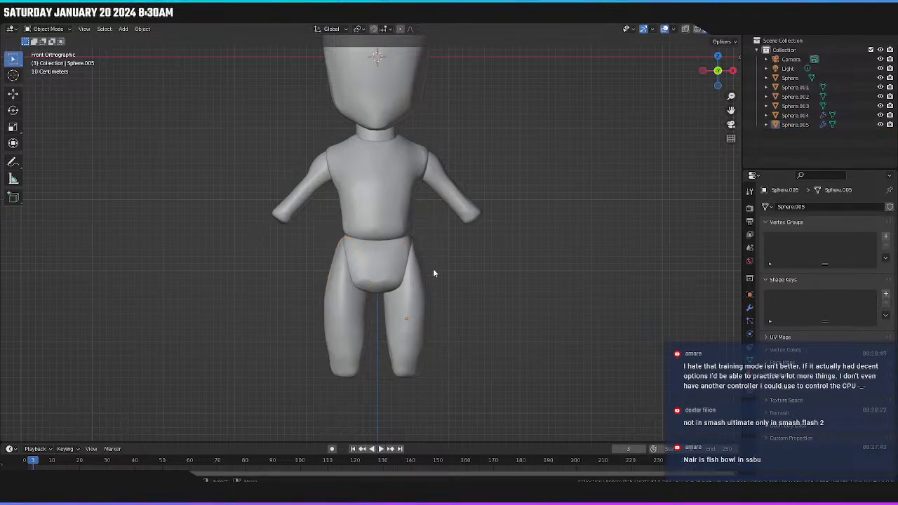
pyautogui.moveTo(433, 273); pyautogui.dragTo(417, 307, button='middle')
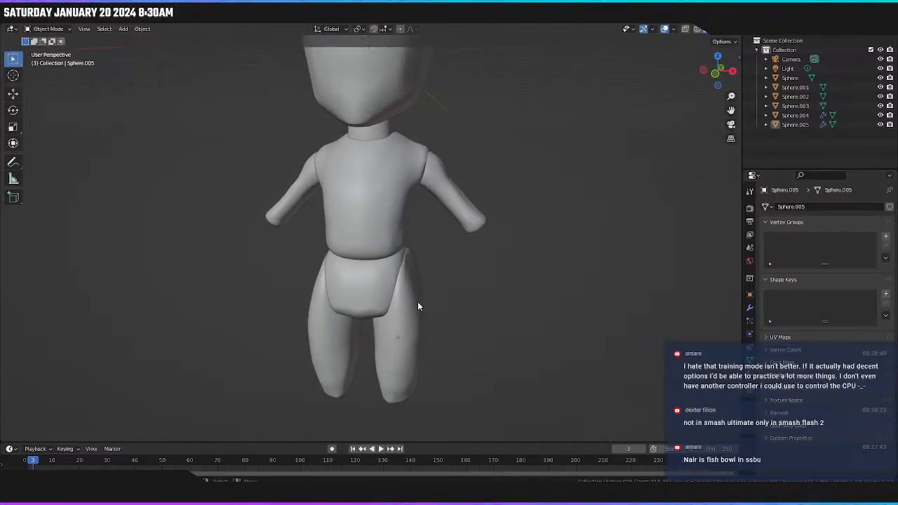
pyautogui.press('KP_1')
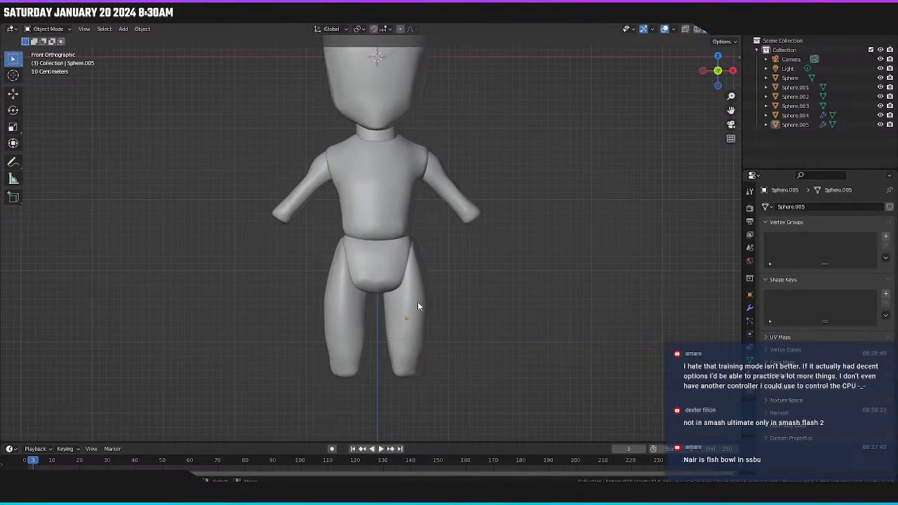
pyautogui.keyDown('shift'); pyautogui.moveTo(483, 242); pyautogui.dragTo(458, 230, button='middle'); pyautogui.keyUp('shift')
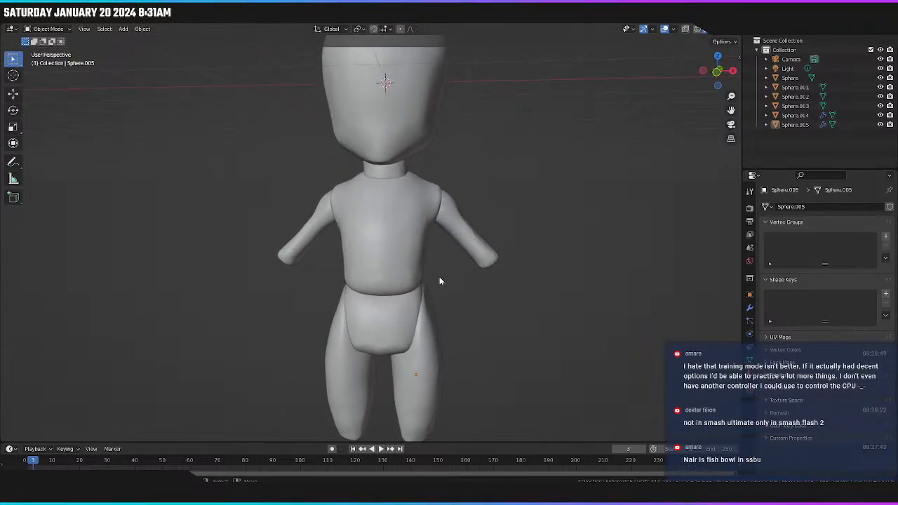
pyautogui.moveTo(440, 281); pyautogui.dragTo(425, 298, button='middle')
pyautogui.press('KP_1')
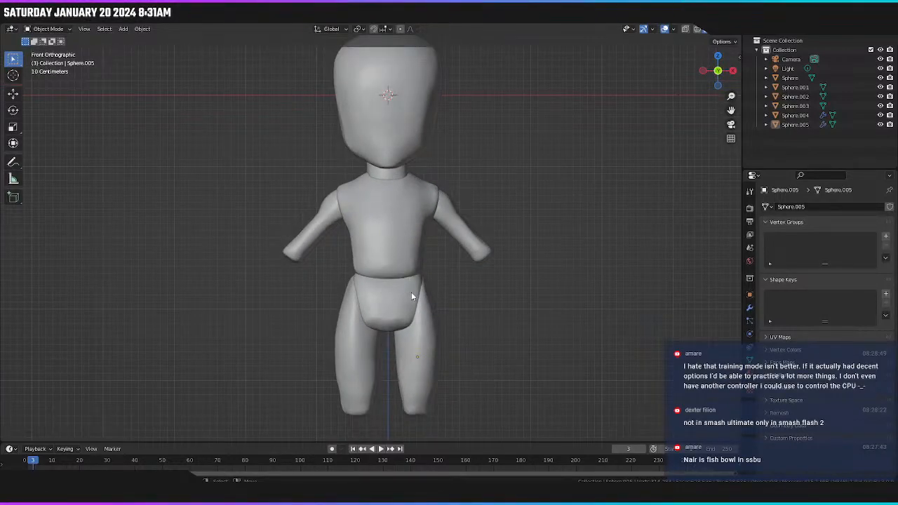
pyautogui.keyDown('shift'); pyautogui.moveTo(431, 254); pyautogui.dragTo(427, 262, button='middle'); pyautogui.keyUp('shift')
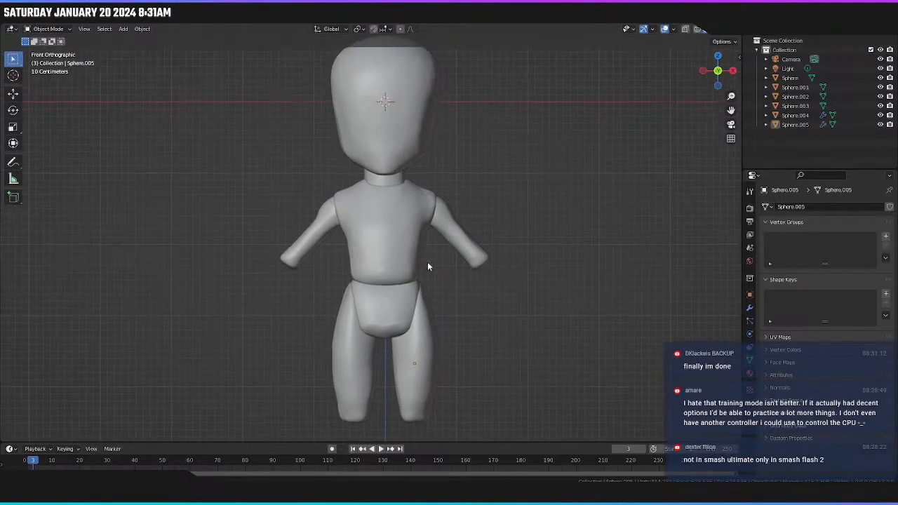
# Select the legs in Object Mode and move them slightly inward along the global X axis.
pyautogui.click(422, 332)
pyautogui.press('g')
pyautogui.press('z')
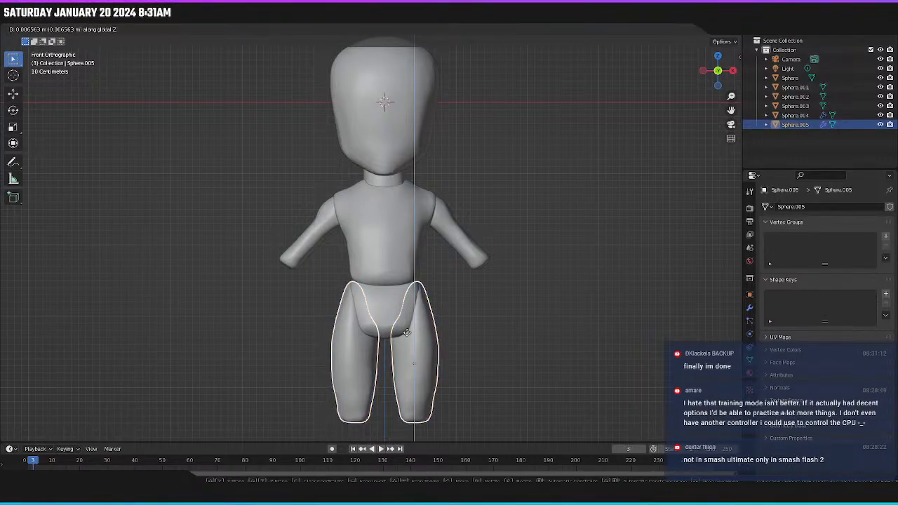
pyautogui.rightClick(404, 327)
pyautogui.press('g')
pyautogui.press('x')
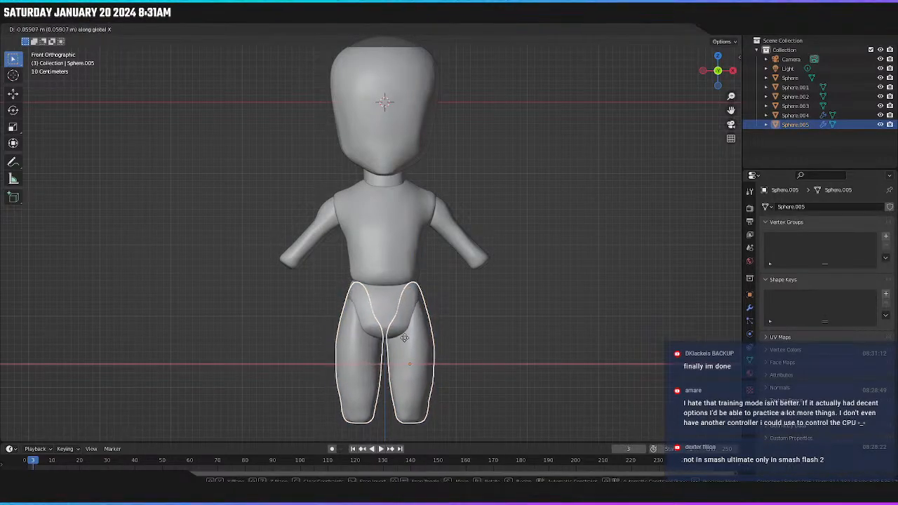
pyautogui.click(407, 344)
# Rotate the legs slightly in front view, shift them inward about 0.03 m along the X axis, and deselect everything.
pyautogui.press('r')
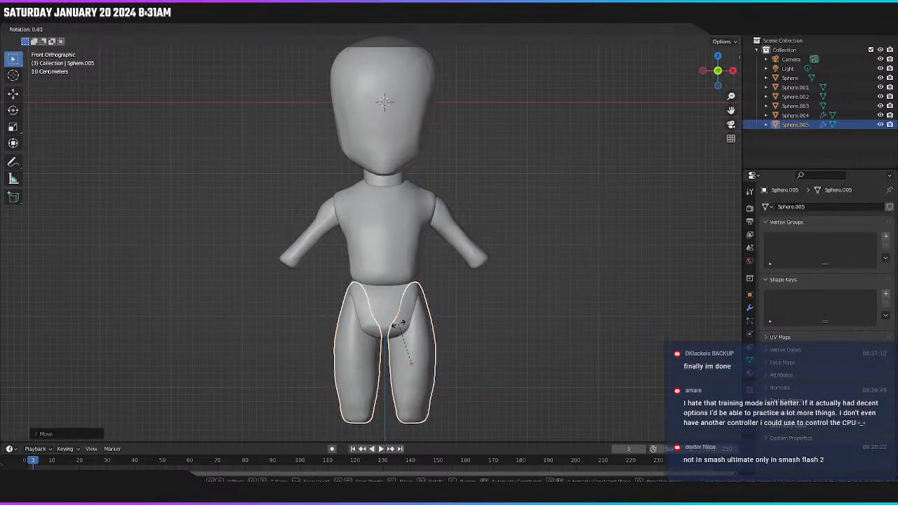
pyautogui.click(402, 332)
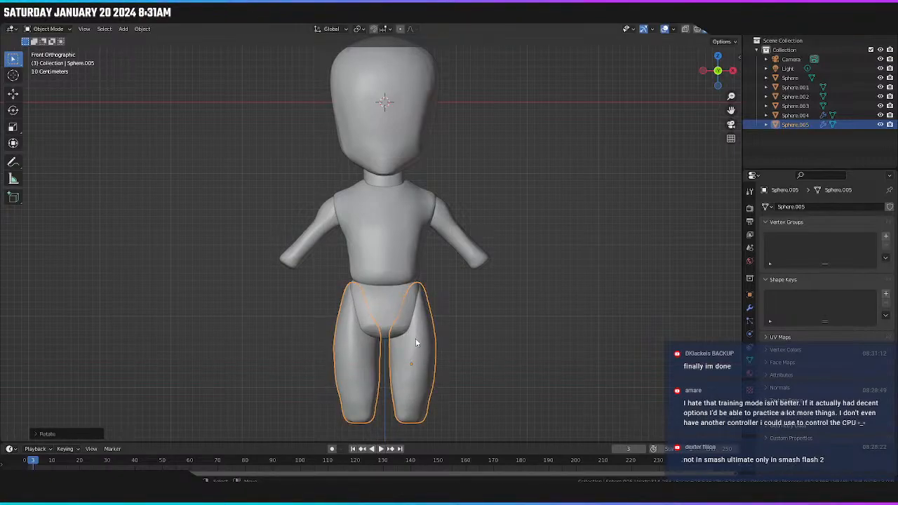
pyautogui.press('g')
pyautogui.press('x')
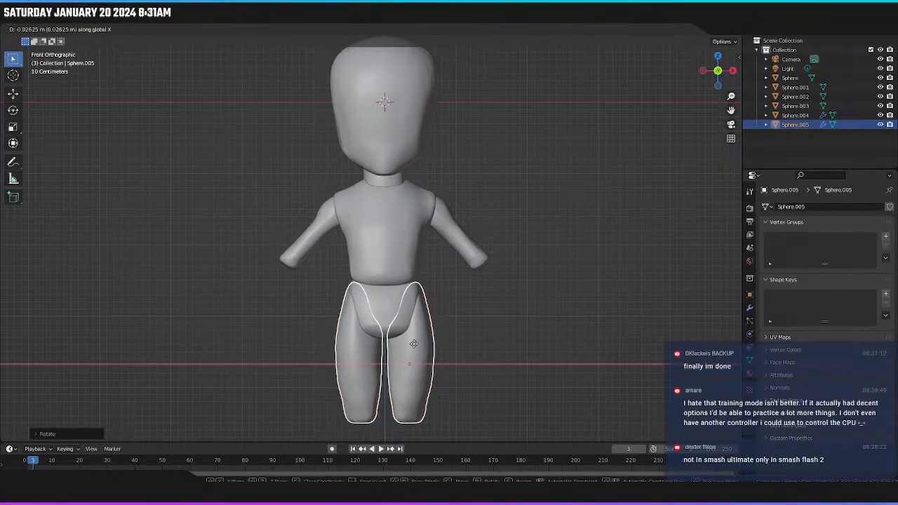
pyautogui.click(415, 343)
pyautogui.hotkey('alt', 'a')
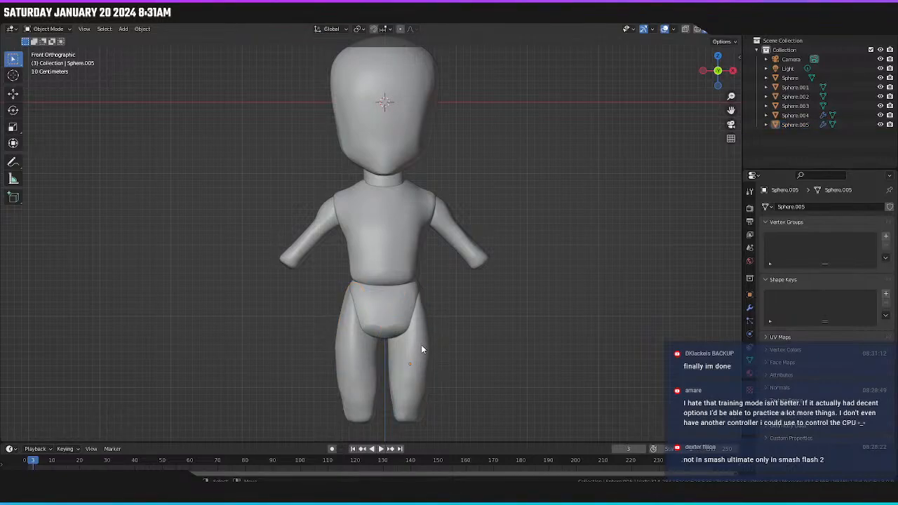
pyautogui.moveTo(443, 347); pyautogui.dragTo(350, 349, button='middle')
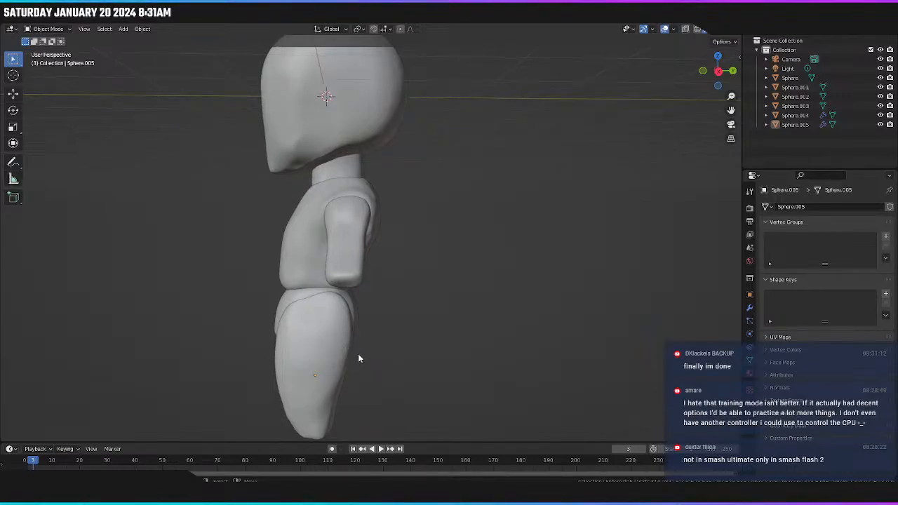
pyautogui.press('KP_3')
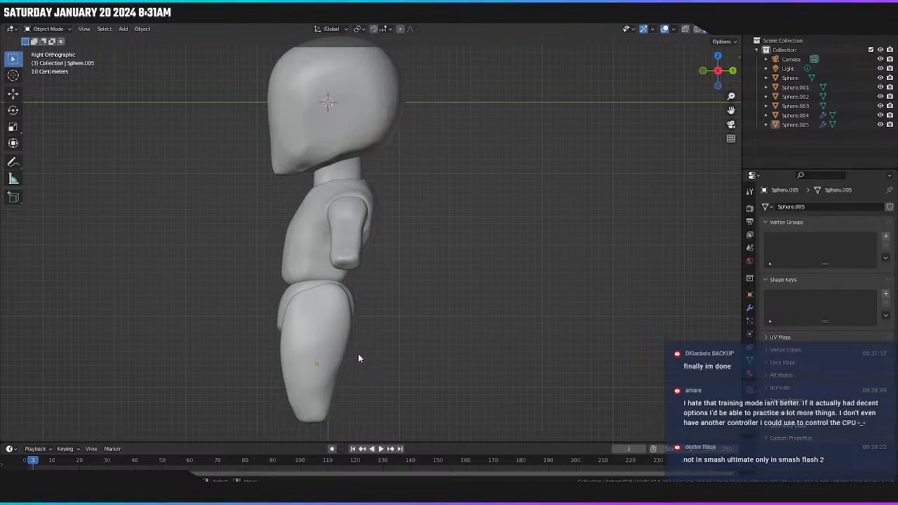
# Open the head in Sculpt Mode and enable Dyntopo for it.
pyautogui.press('KP_1')
pyautogui.moveTo(503, 125); pyautogui.dragTo(427, 246, button='middle')
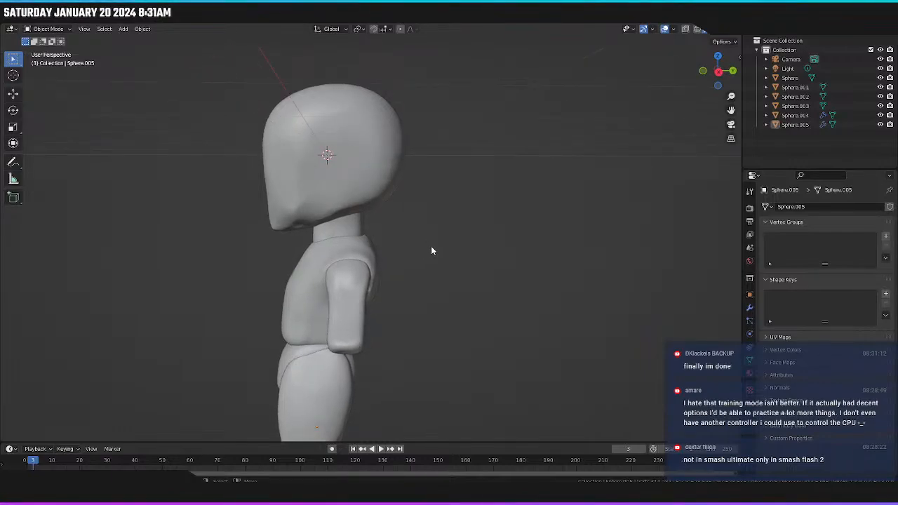
pyautogui.press('KP_3')
pyautogui.press('KP_1')
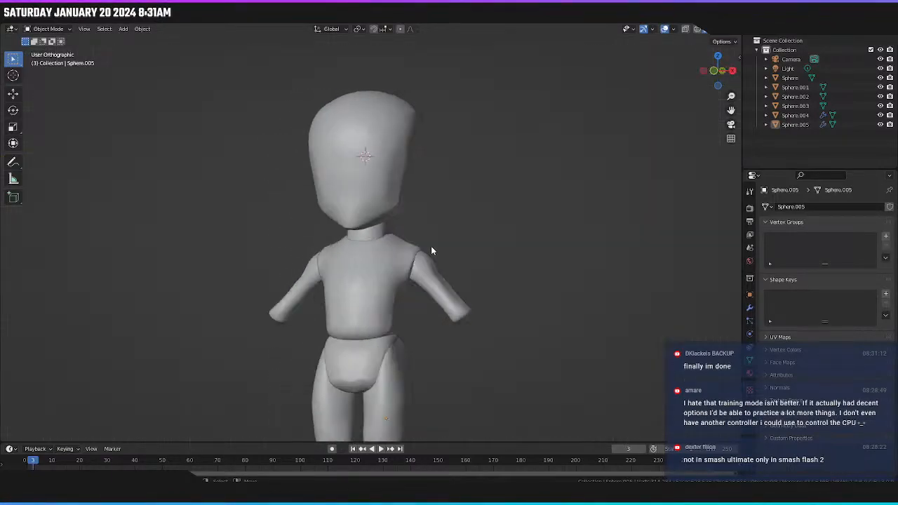
pyautogui.click(405, 157)
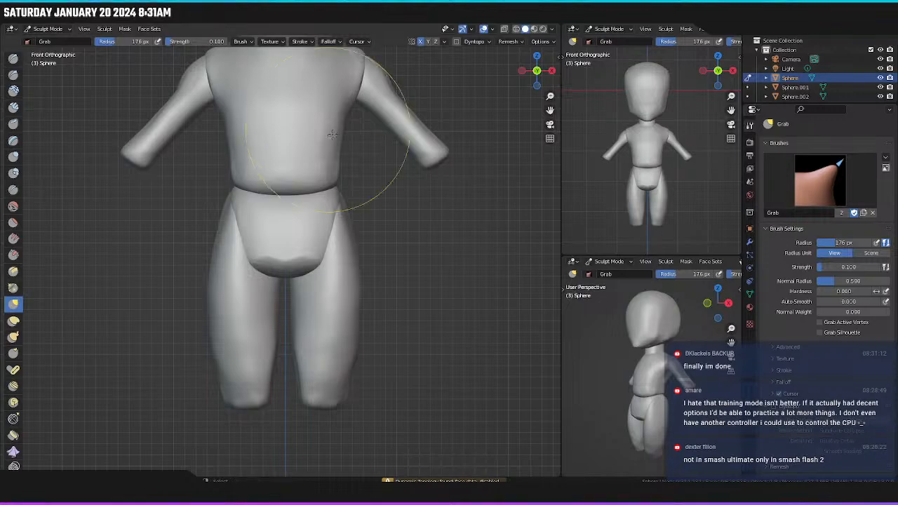
pyautogui.keyDown('shift'); pyautogui.moveTo(365, 182); pyautogui.dragTo(387, 436, button='middle'); pyautogui.keyUp('shift')
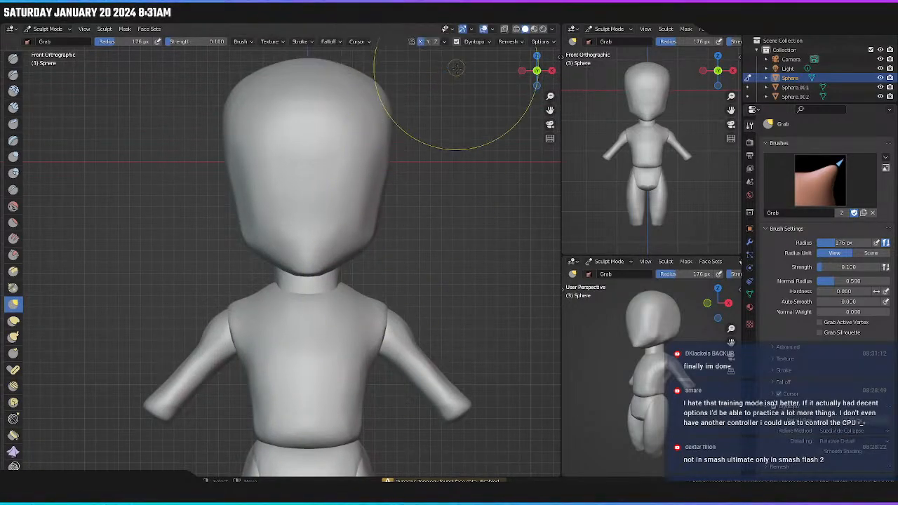
# Reduce the Grab brush radius to 127 px and pull the front of the face slightly forward in right side view.
pyautogui.moveTo(414, 212)
pyautogui.mouseDown(button='middle')
pyautogui.moveTo(356, 236)
pyautogui.moveTo(257, 240)
pyautogui.moveTo(188, 212)
pyautogui.mouseUp(button='middle')
pyautogui.press('KP_3')
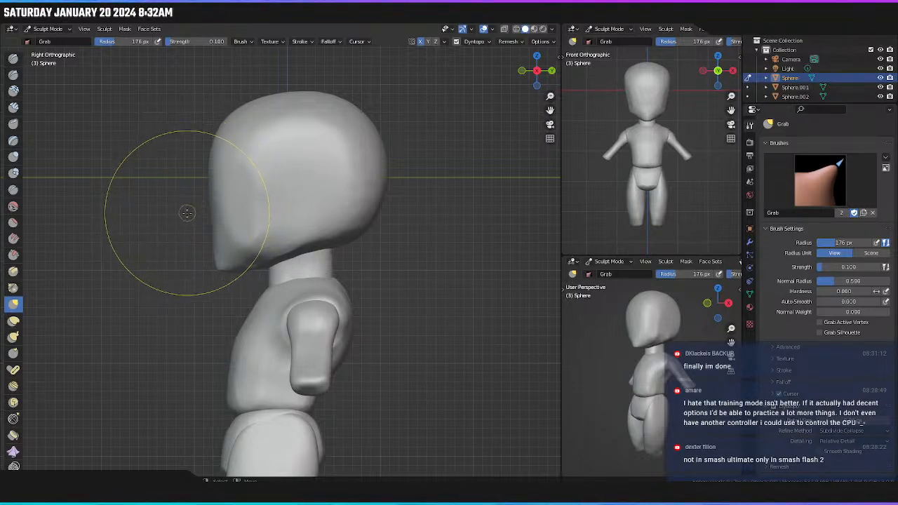
pyautogui.press('f')
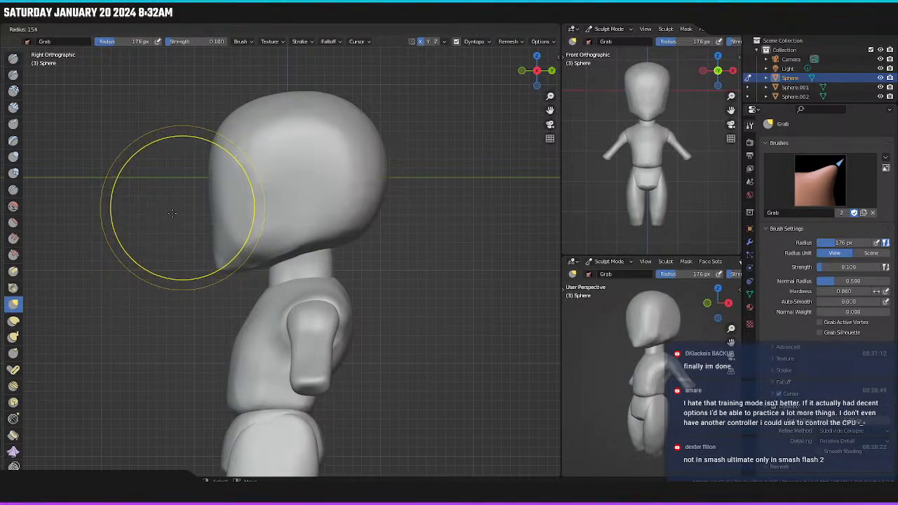
pyautogui.click(171, 207)
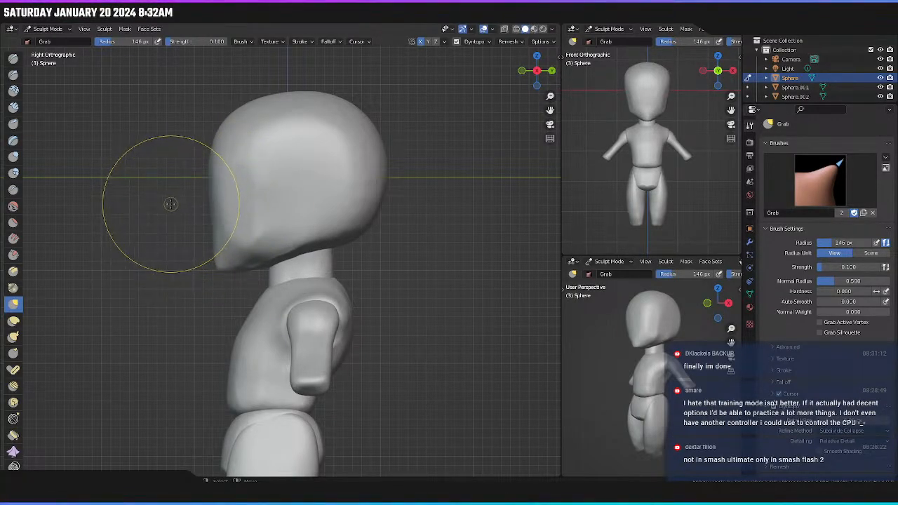
pyautogui.press('f')
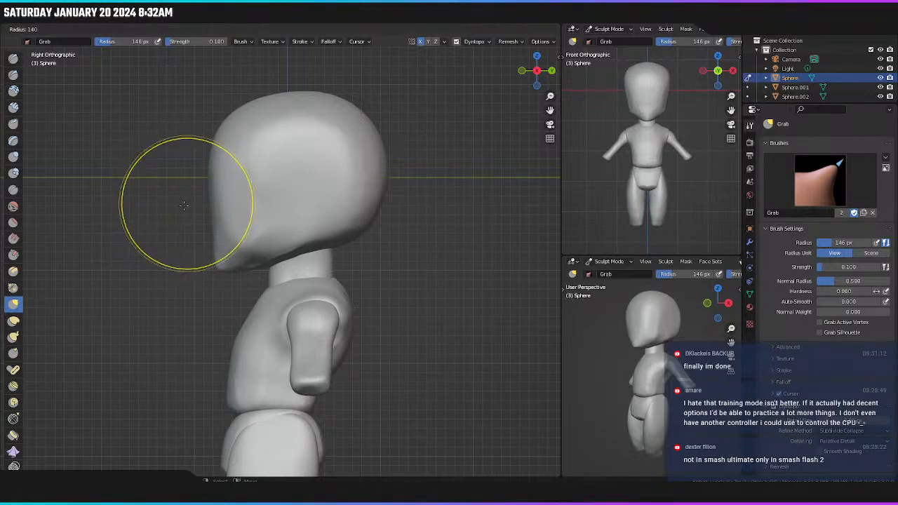
pyautogui.click(211, 208)
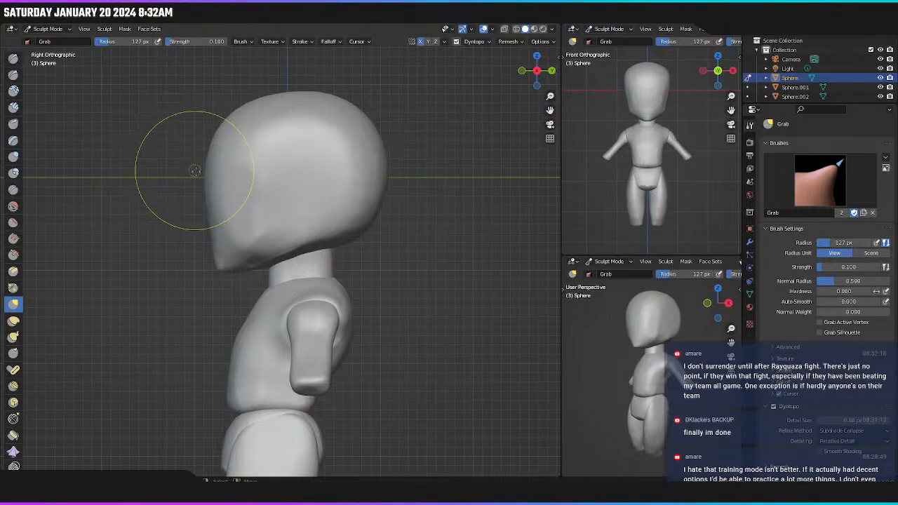
pyautogui.moveTo(256, 247)
pyautogui.mouseDown(button='middle')
pyautogui.moveTo(356, 258)
pyautogui.moveTo(277, 250)
pyautogui.mouseUp(button='middle')
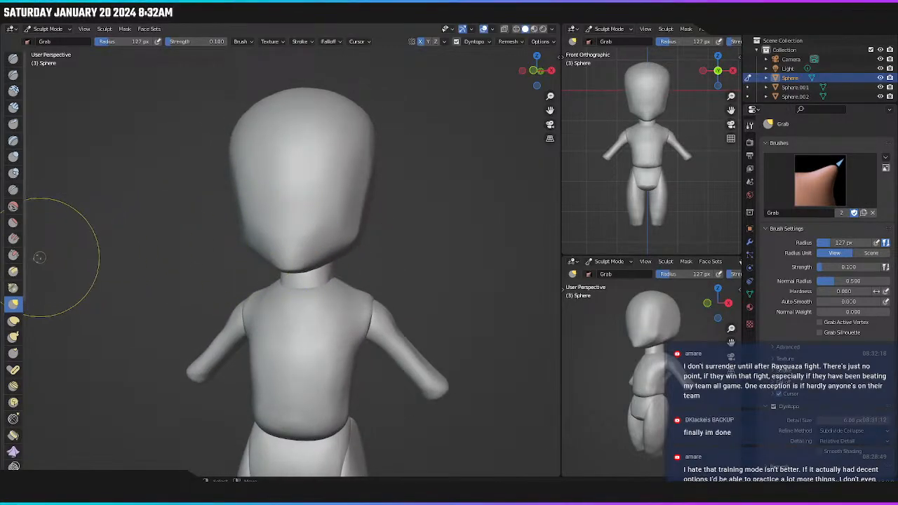
# Scrape the side and underside of the jaw with the Scrape/Peaks brush at a 67 px radius.
pyautogui.click(15, 255)
pyautogui.moveTo(301, 280); pyautogui.dragTo(283, 258, button='middle')
pyautogui.scroll(3, 268, 254)
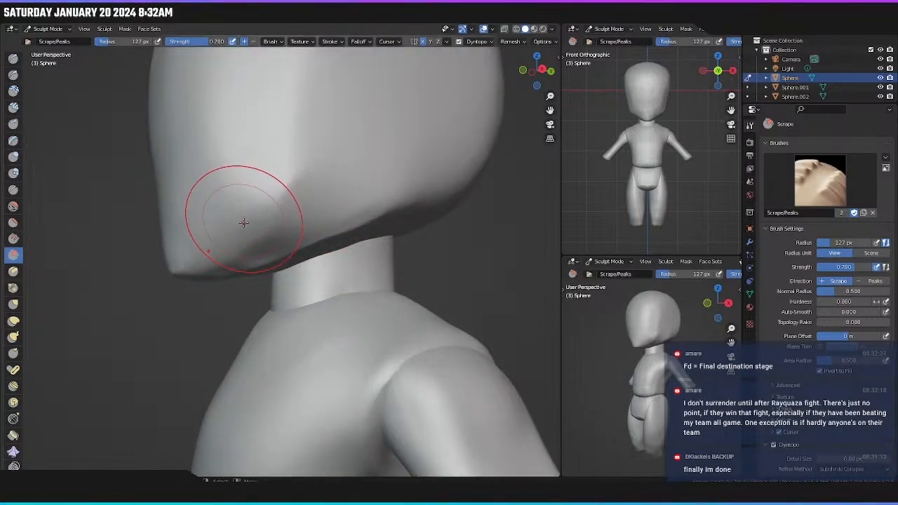
pyautogui.moveTo(260, 227)
pyautogui.keyDown('shift'); pyautogui.mouseDown(button='middle')
pyautogui.moveTo(313, 272)
pyautogui.moveTo(294, 247)
pyautogui.mouseUp(button='middle'); pyautogui.keyUp('shift')
pyautogui.press('f')
pyautogui.click(355, 266)
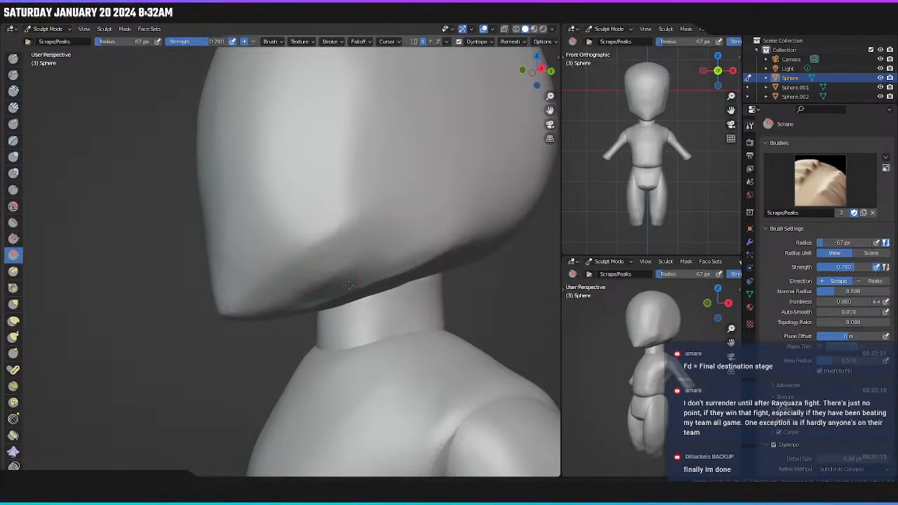
pyautogui.moveTo(280, 292)
pyautogui.mouseDown(button='middle')
pyautogui.moveTo(359, 280)
pyautogui.moveTo(418, 305)
pyautogui.moveTo(363, 305)
pyautogui.moveTo(385, 302)
pyautogui.moveTo(387, 315)
pyautogui.moveTo(335, 311)
pyautogui.moveTo(306, 262)
pyautogui.moveTo(411, 197)
pyautogui.mouseUp(button='middle')
pyautogui.scroll(-3, 357, 281)
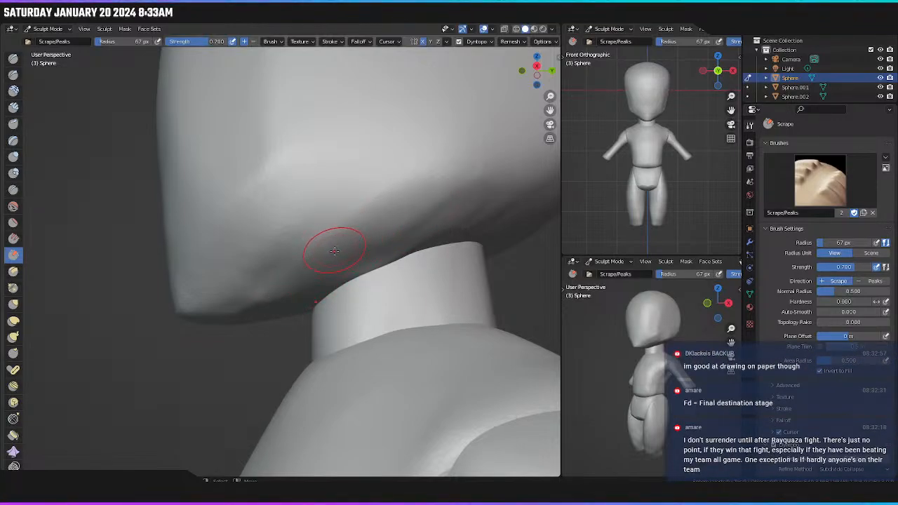
pyautogui.scroll(-4, 269, 224)
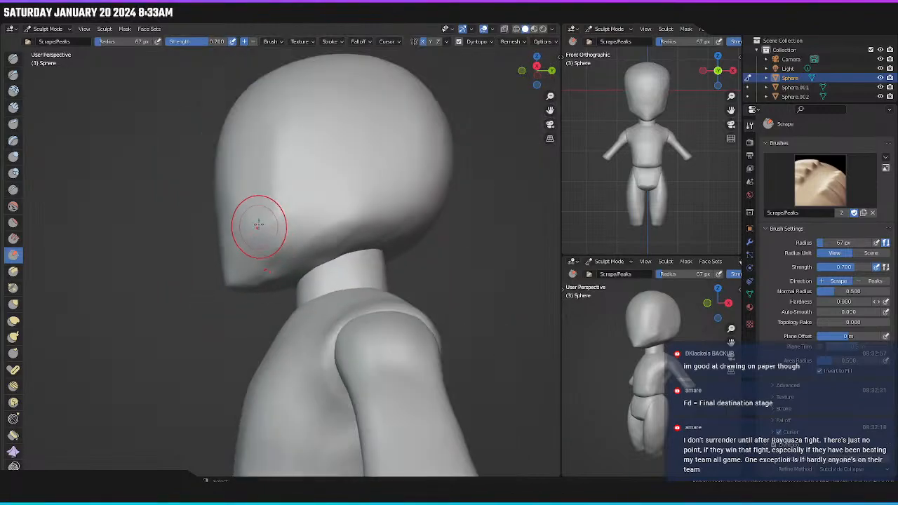
# Check the head's shape and its proportion to the body from the front, and return to Object Mode.
pyautogui.moveTo(266, 238)
pyautogui.mouseDown(button='middle')
pyautogui.moveTo(344, 283)
pyautogui.moveTo(367, 286)
pyautogui.mouseUp(button='middle')
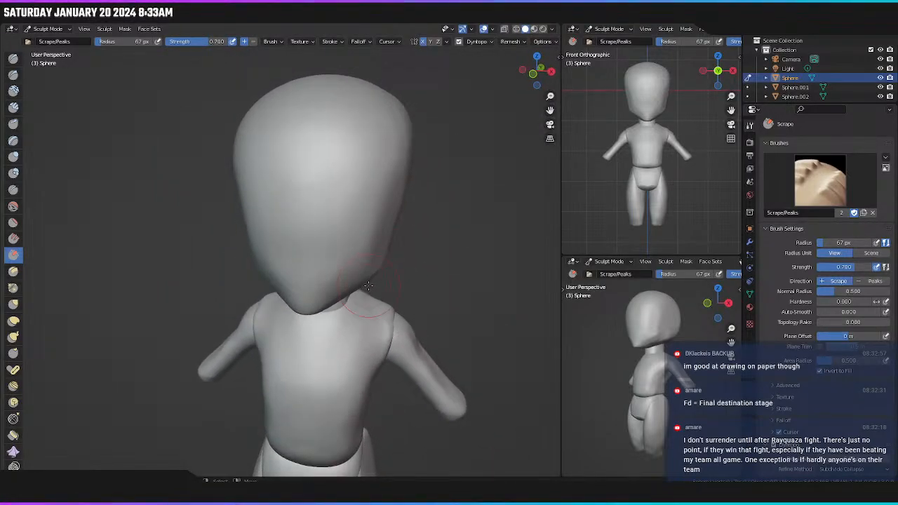
pyautogui.press('KP_1')
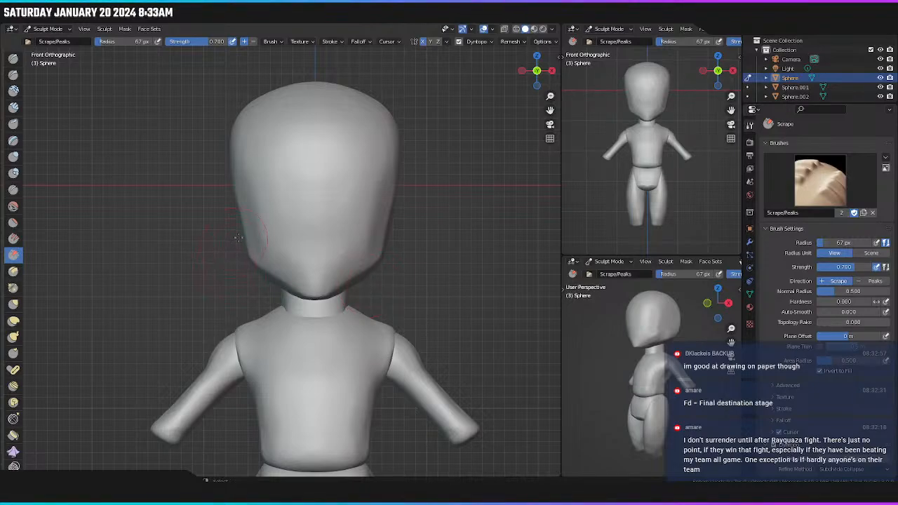
pyautogui.moveTo(291, 258)
pyautogui.keyDown('shift'); pyautogui.mouseDown(button='middle')
pyautogui.moveTo(297, 209)
pyautogui.moveTo(293, 218)
pyautogui.mouseUp(button='middle'); pyautogui.keyUp('shift')
pyautogui.scroll(-3, 361, 295)
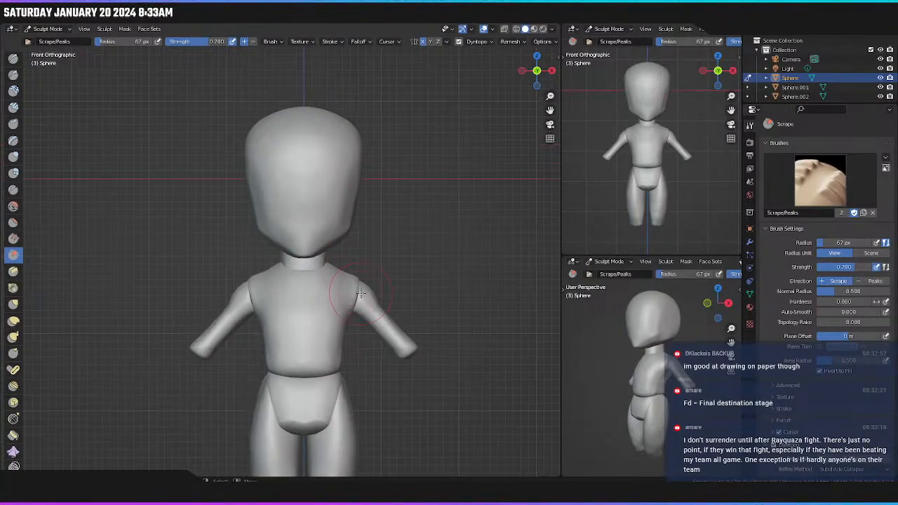
pyautogui.keyDown('shift'); pyautogui.moveTo(344, 284); pyautogui.dragTo(295, 209, button='middle'); pyautogui.keyUp('shift')
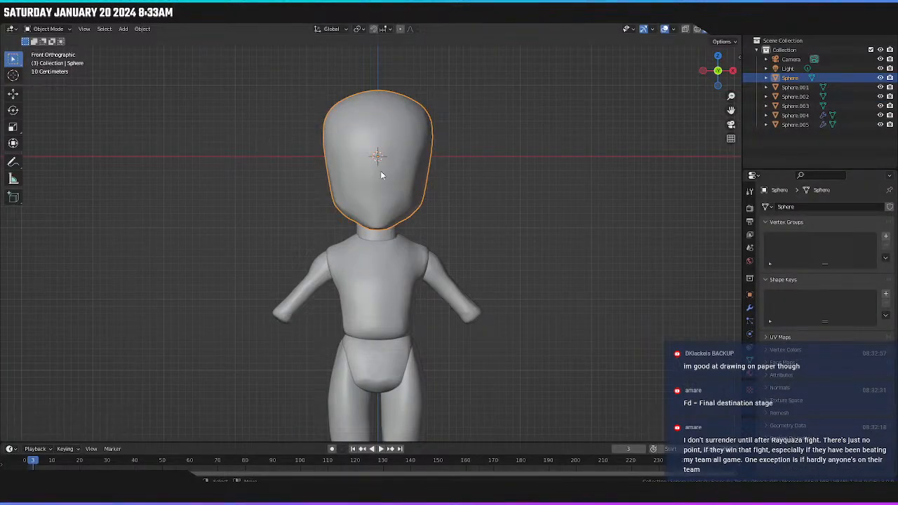
# Examine the legs and their fit at the pelvis from the front and side, and clear the selection.
pyautogui.keyDown('shift'); pyautogui.moveTo(405, 204); pyautogui.dragTo(393, 141, button='middle'); pyautogui.keyUp('shift')
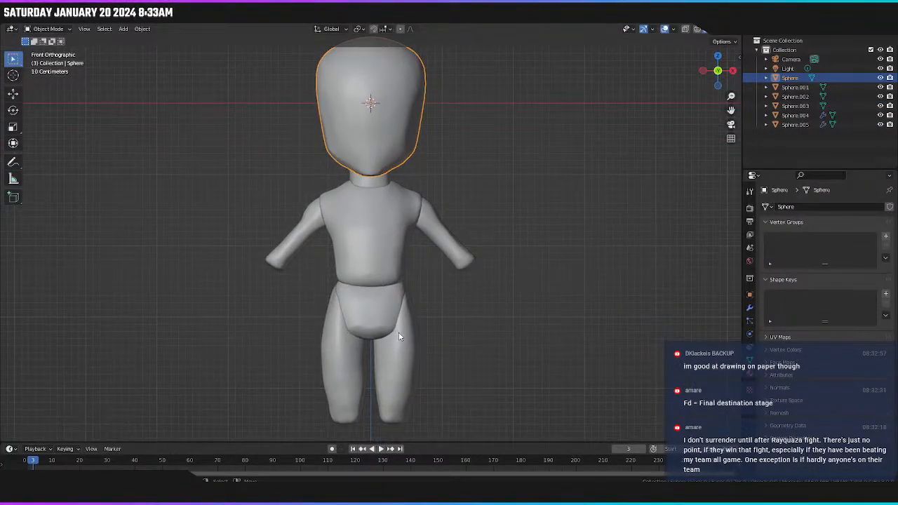
pyautogui.click(381, 323)
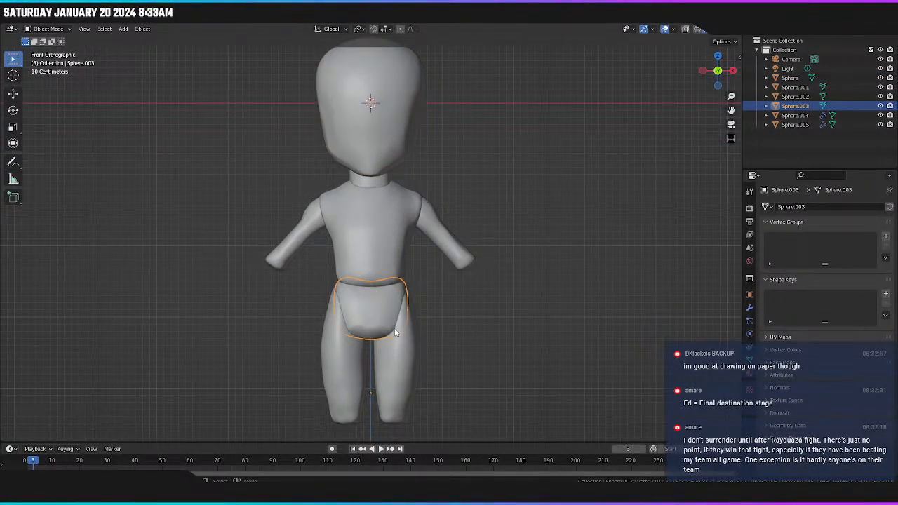
pyautogui.click(403, 343)
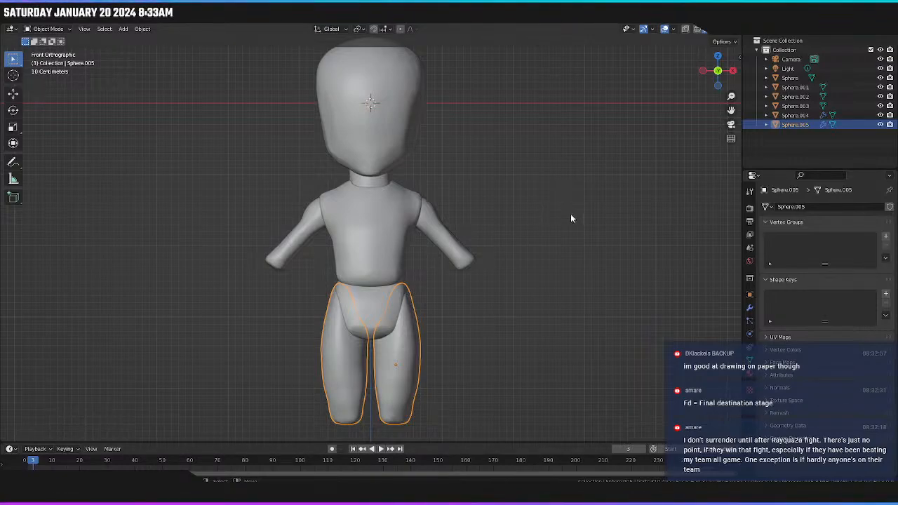
pyautogui.moveTo(571, 218); pyautogui.dragTo(460, 223, button='middle')
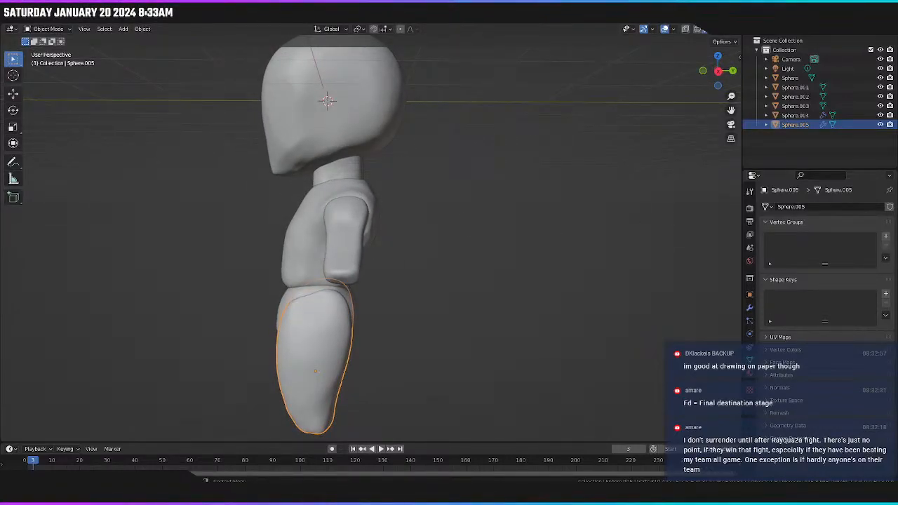
pyautogui.moveTo(784, 188); pyautogui.dragTo(622, 251, button='middle')
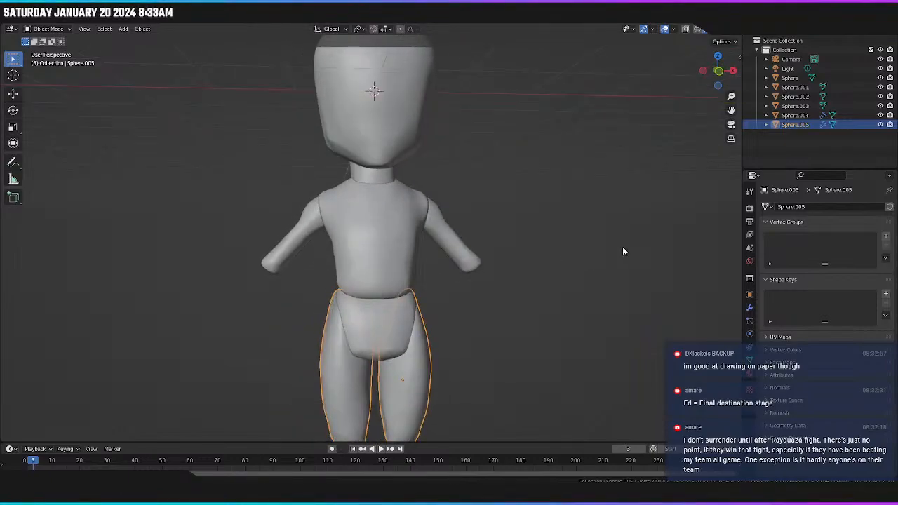
pyautogui.press('KP_3')
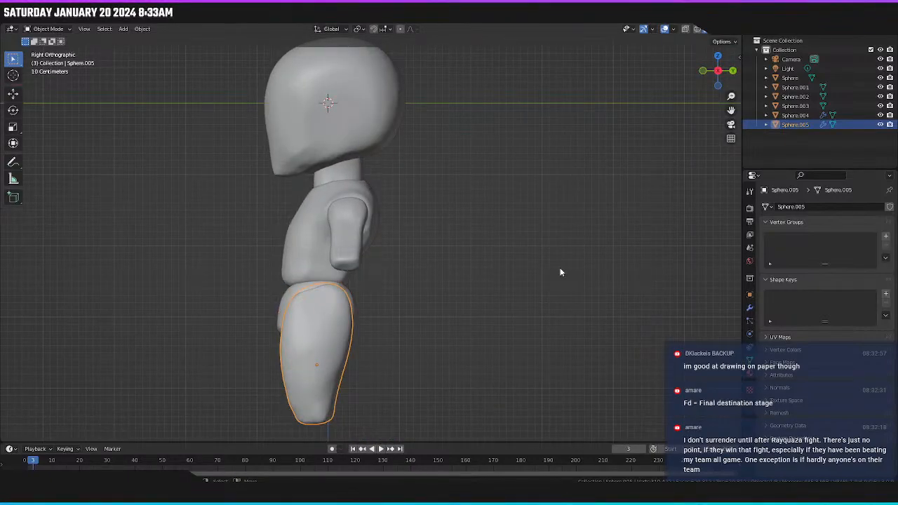
pyautogui.press('KP_1')
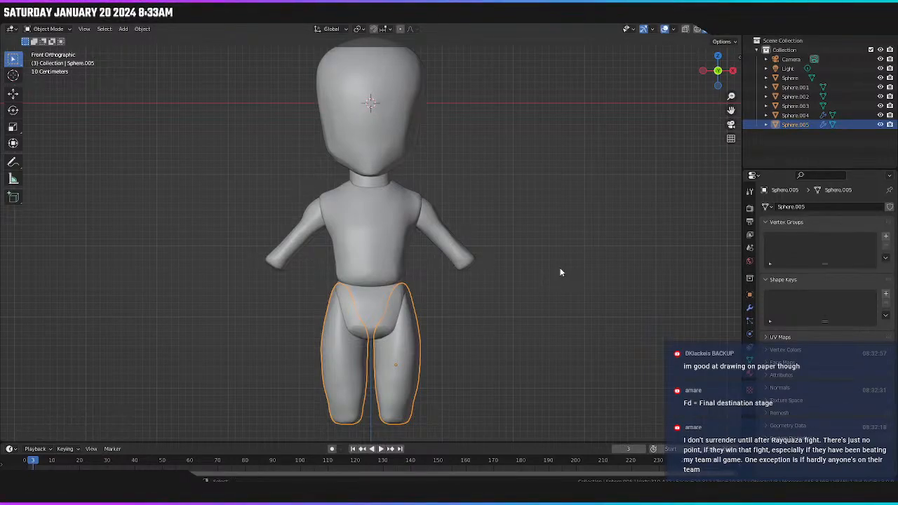
pyautogui.hotkey('alt', 'a')
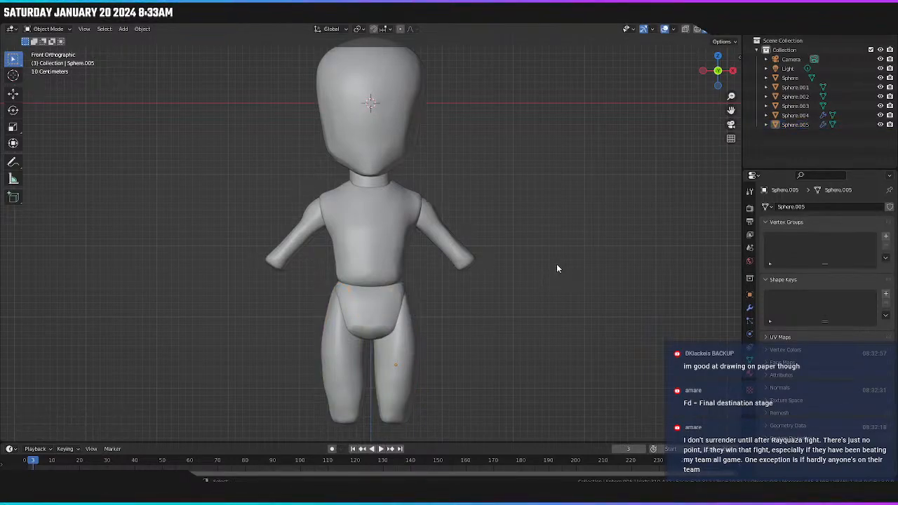
pyautogui.keyDown('shift'); pyautogui.moveTo(553, 259); pyautogui.dragTo(555, 278, button='middle'); pyautogui.keyUp('shift')
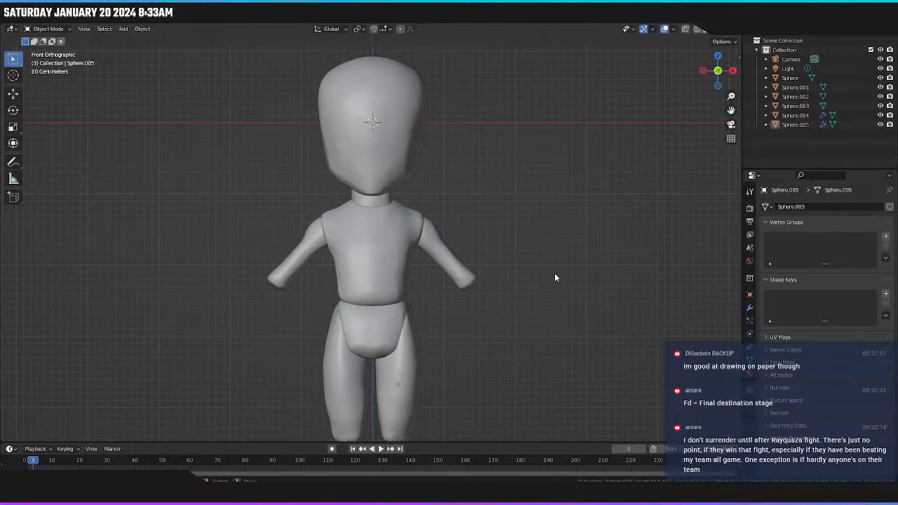
pyautogui.scroll(-2, 554, 277)
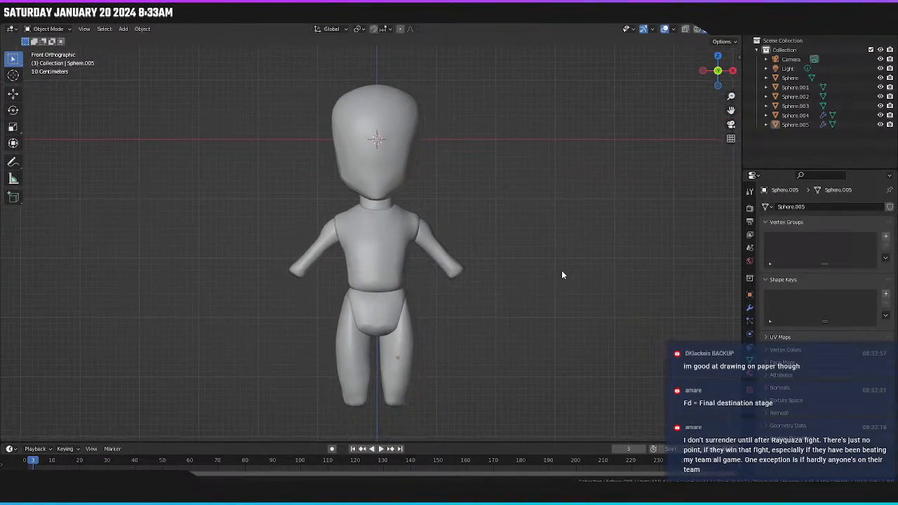
pyautogui.moveTo(562, 275); pyautogui.dragTo(345, 262, button='middle')
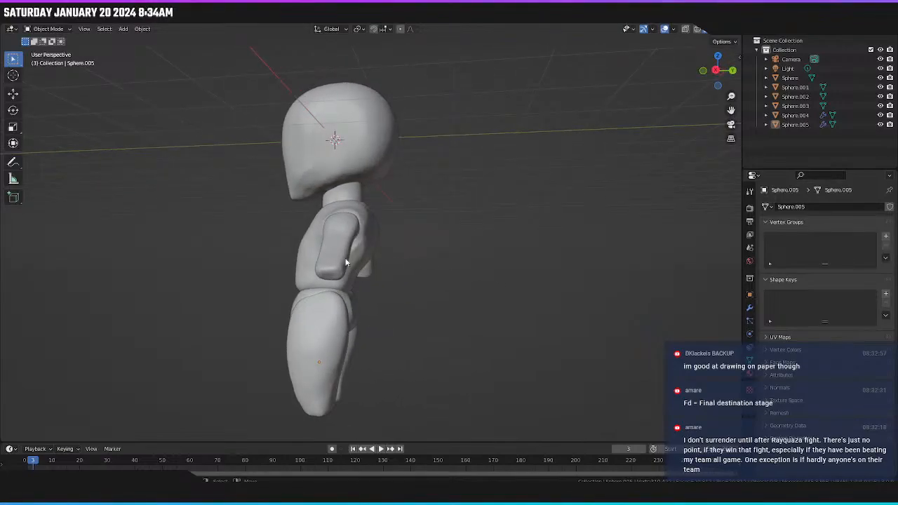
# Select the torso and open it in Sculpt Mode in right side view.
pyautogui.click(371, 256)
pyautogui.press('KP_3')
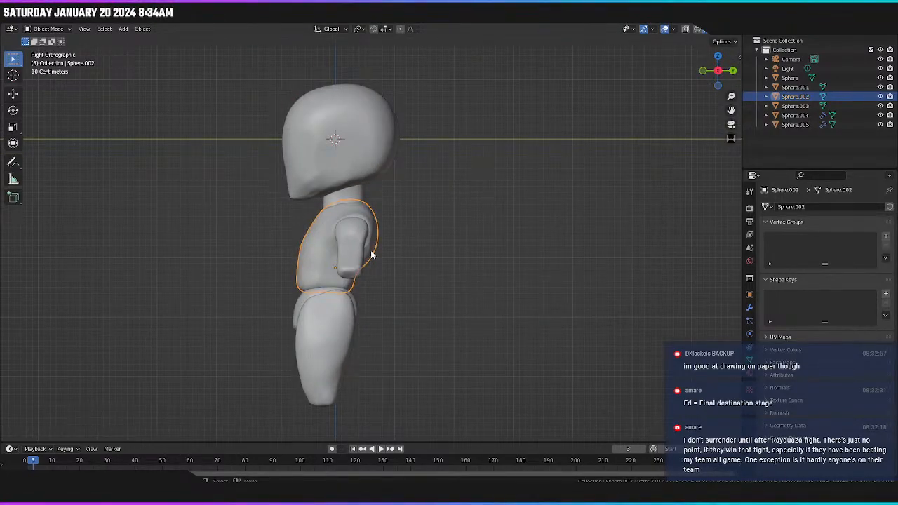
pyautogui.press('KP_1')
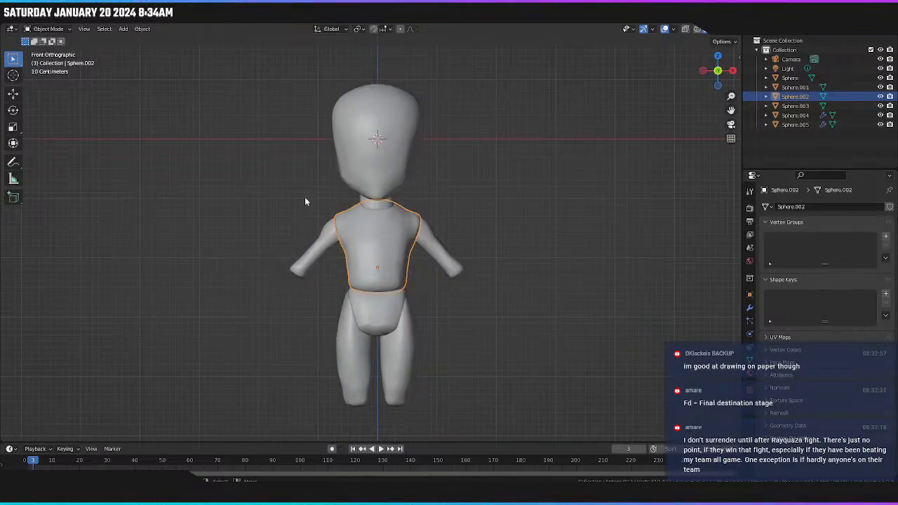
pyautogui.click(188, 19)
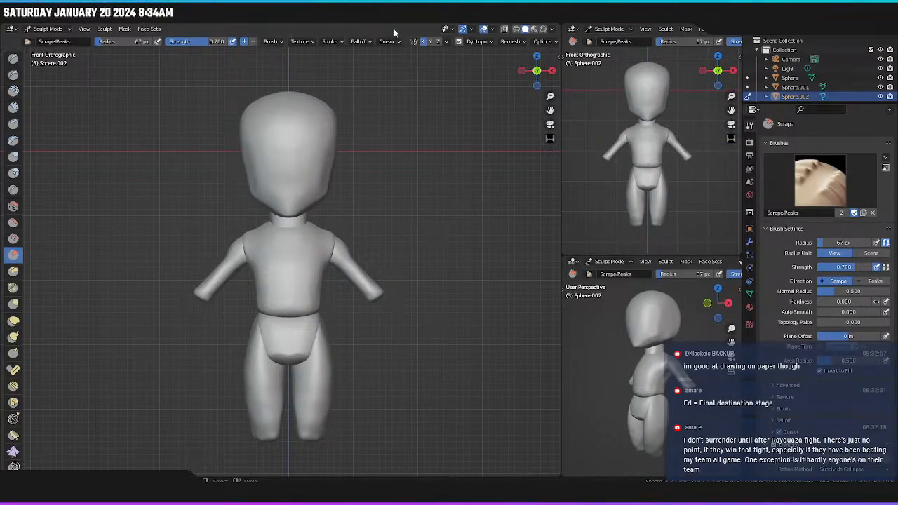
pyautogui.press('KP_3')
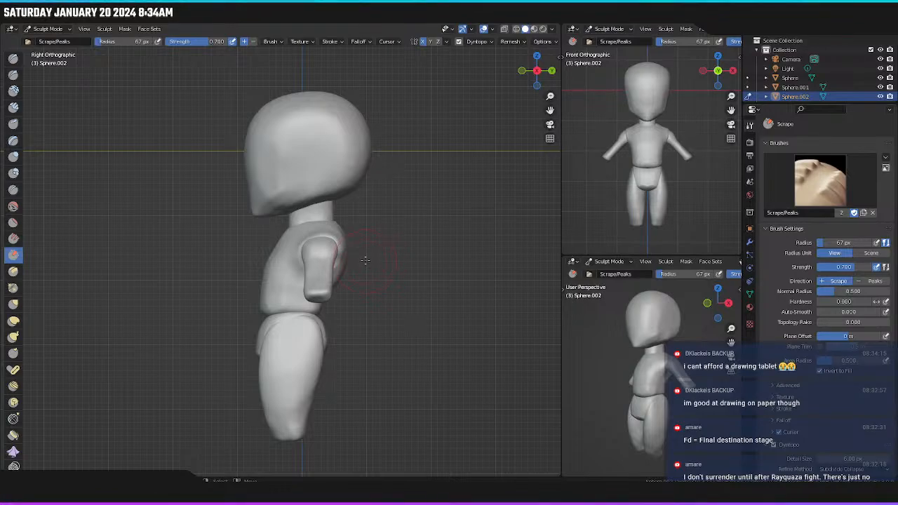
pyautogui.moveTo(362, 255)
pyautogui.mouseDown(button='middle')
pyautogui.moveTo(375, 254)
pyautogui.moveTo(365, 256)
pyautogui.mouseUp(button='middle')
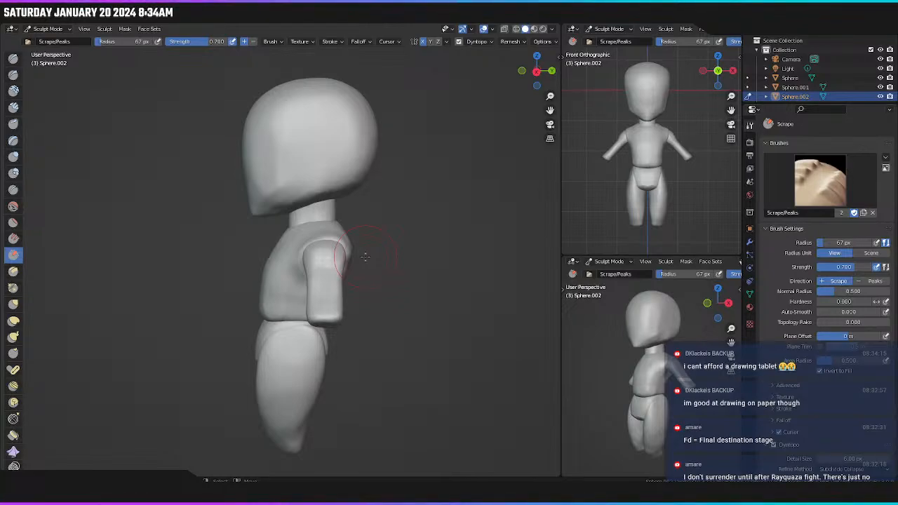
pyautogui.press('KP_3')
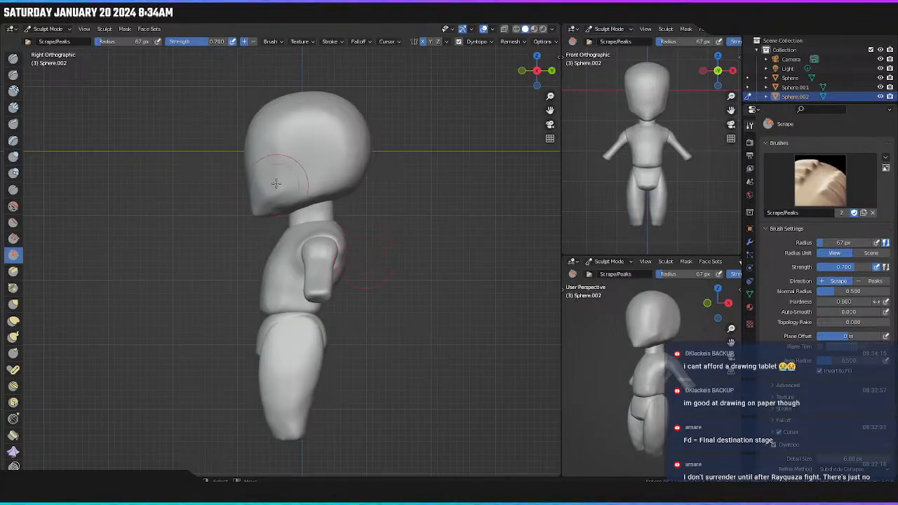
# Reshape the torso's chest and belly profile in right side view with the Grab brush at a 120 px radius.
pyautogui.scroll(1, 356, 228)
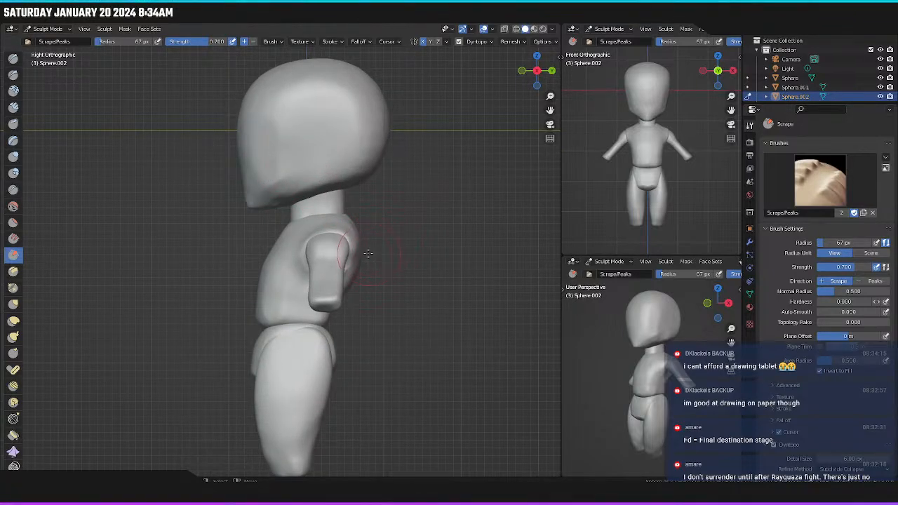
pyautogui.press('g')
pyautogui.press('f')
pyautogui.click(395, 258)
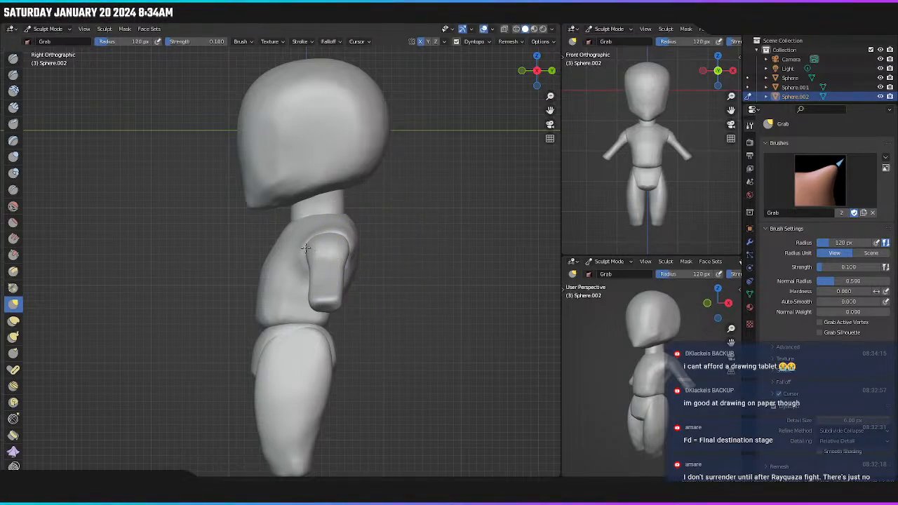
pyautogui.moveTo(305, 247)
pyautogui.mouseDown()
pyautogui.moveTo(356, 263)
pyautogui.moveTo(331, 226)
pyautogui.mouseUp()
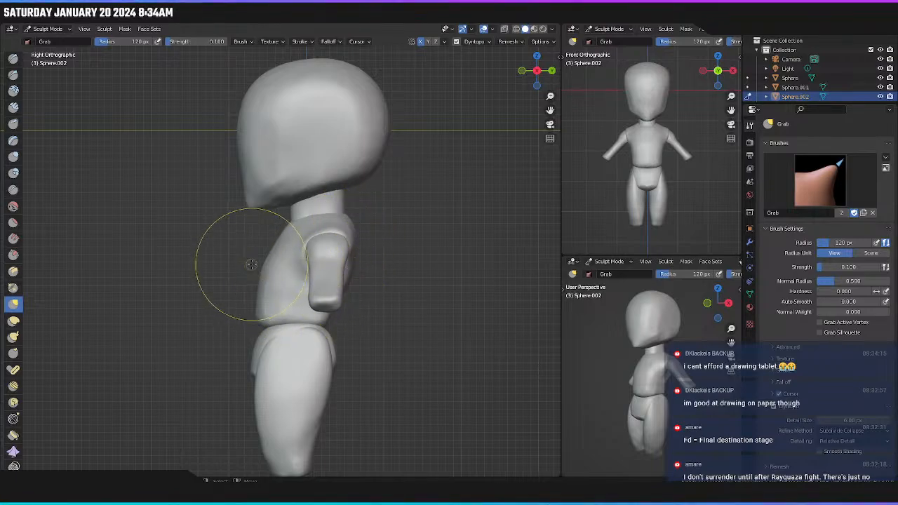
pyautogui.moveTo(276, 274); pyautogui.dragTo(296, 276)
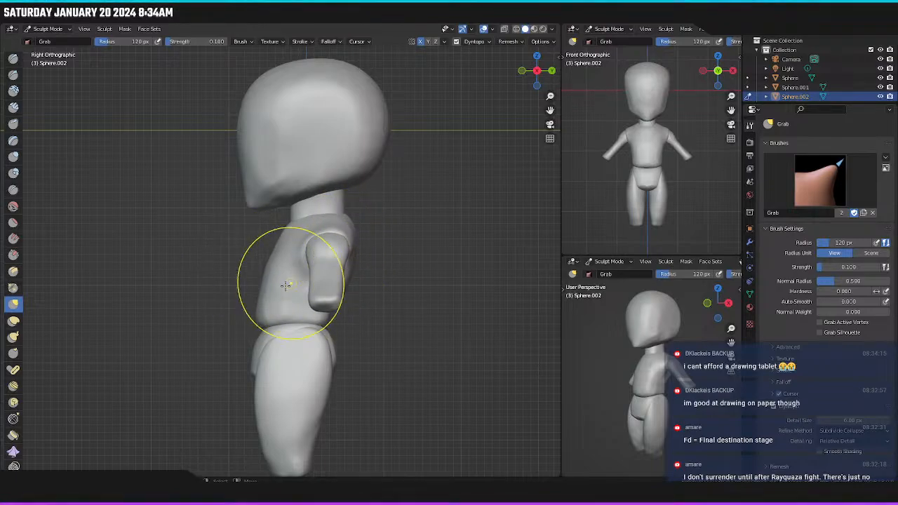
pyautogui.moveTo(256, 308)
pyautogui.mouseDown()
pyautogui.moveTo(278, 305)
pyautogui.moveTo(290, 324)
pyautogui.moveTo(279, 322)
pyautogui.mouseUp()
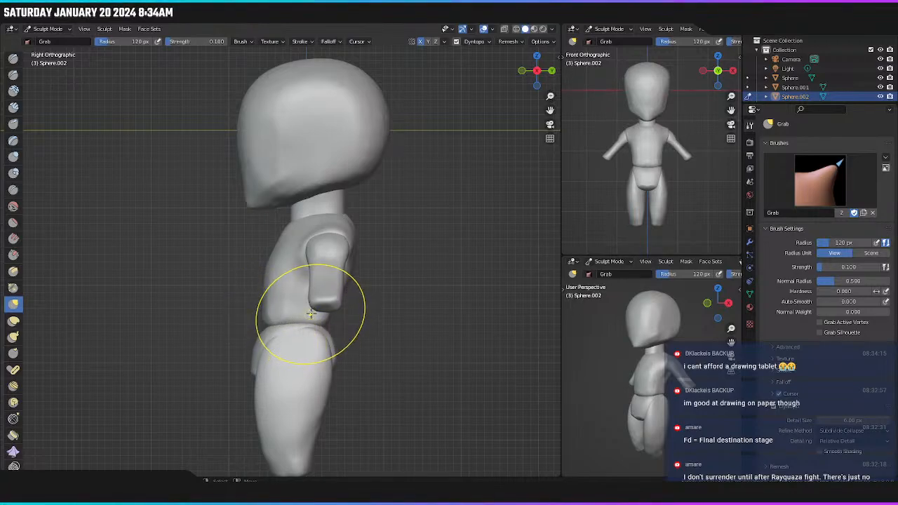
pyautogui.moveTo(260, 271); pyautogui.dragTo(313, 290)
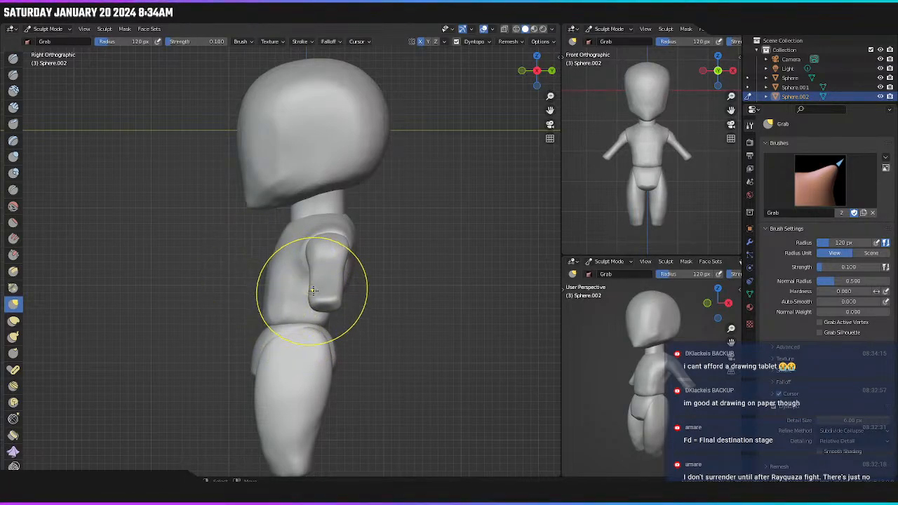
pyautogui.moveTo(339, 293)
pyautogui.mouseDown(button='middle')
pyautogui.moveTo(298, 297)
pyautogui.moveTo(321, 290)
pyautogui.mouseUp(button='middle')
pyautogui.press('KP_3')
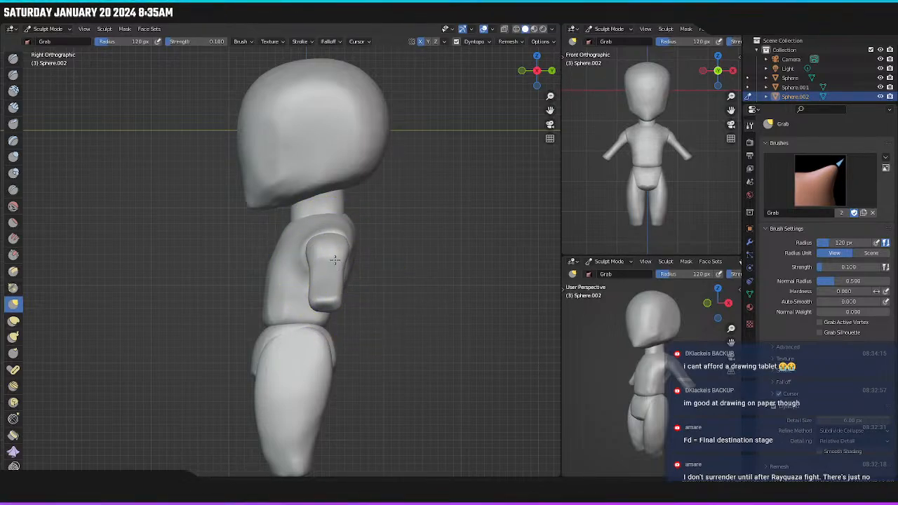
# Adjust the torso's lower back with the Grab brush at an 86 px radius and check the torso from the front.
pyautogui.press('f')
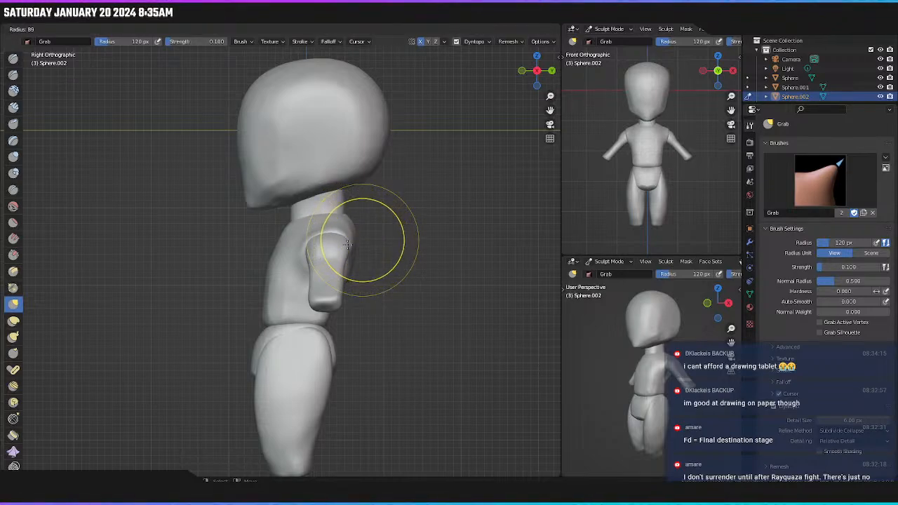
pyautogui.click(355, 245)
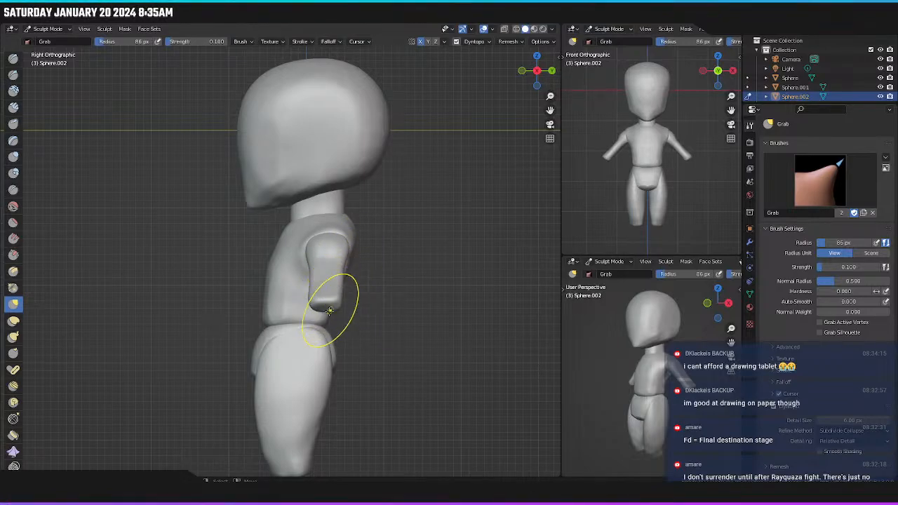
pyautogui.moveTo(312, 332)
pyautogui.mouseDown(button='middle')
pyautogui.moveTo(422, 337)
pyautogui.moveTo(265, 370)
pyautogui.moveTo(365, 343)
pyautogui.moveTo(403, 320)
pyautogui.mouseUp(button='middle')
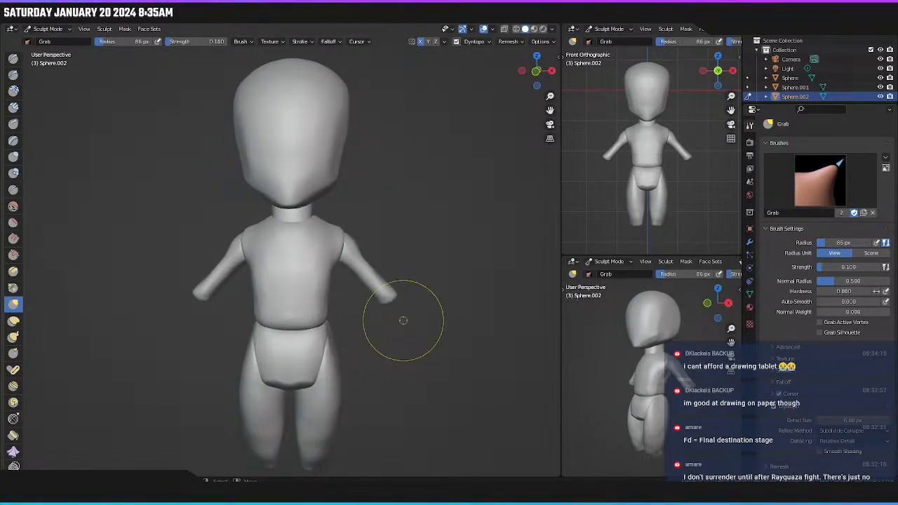
pyautogui.press('KP_1')
pyautogui.keyDown('shift'); pyautogui.moveTo(369, 279); pyautogui.dragTo(379, 245, button='middle'); pyautogui.keyUp('shift')
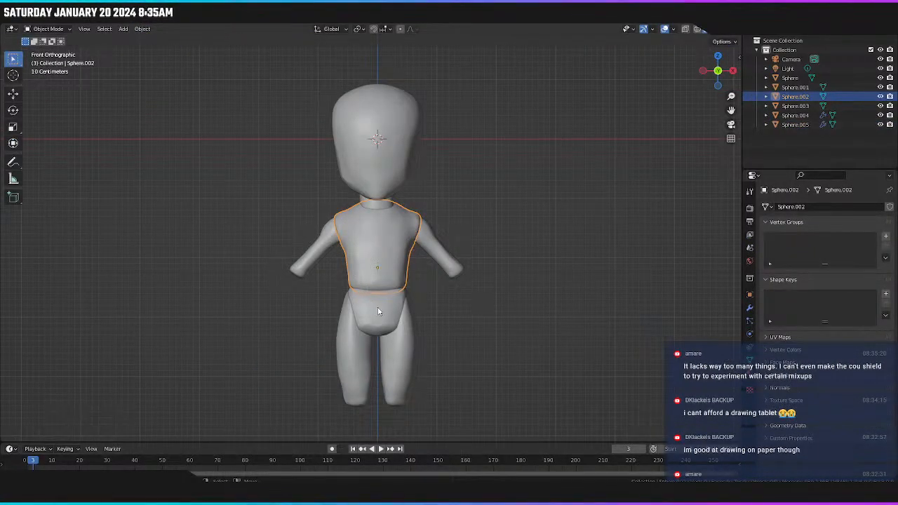
# Open the pelvis in Sculpt Mode, enable Dyntopo despite the warning, and choose the Scrape/Peaks brush.
pyautogui.click(377, 310)
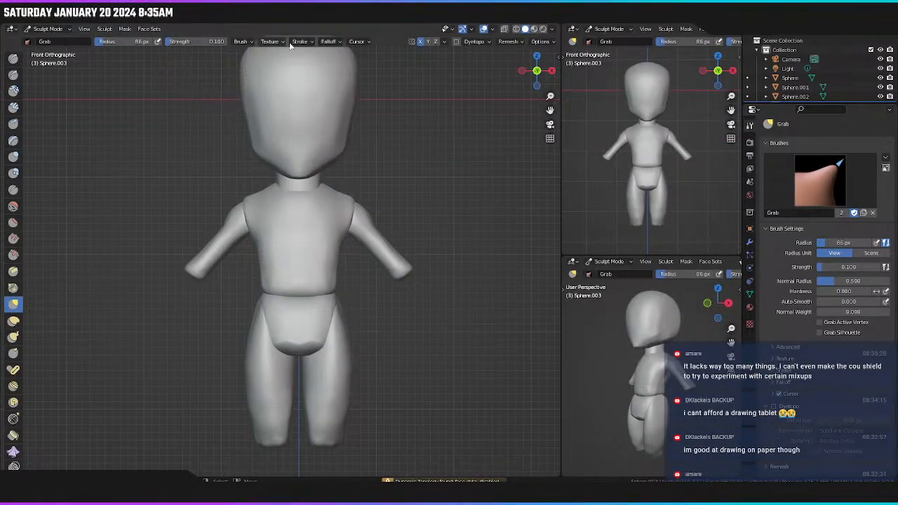
pyautogui.click(456, 42)
pyautogui.click(451, 59)
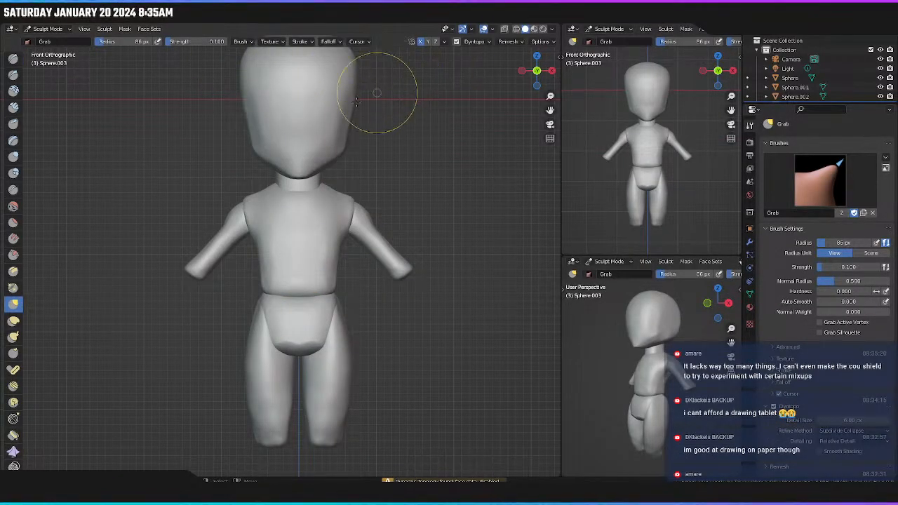
pyautogui.click(13, 253)
# Scrape the front and underside of the pelvis with the Scrape/Peaks brush at an 86 px radius.
pyautogui.moveTo(357, 342); pyautogui.dragTo(371, 270, button='middle')
pyautogui.moveTo(372, 270)
pyautogui.keyDown('shift'); pyautogui.mouseDown(button='middle')
pyautogui.moveTo(353, 171)
pyautogui.moveTo(353, 204)
pyautogui.mouseUp(button='middle'); pyautogui.keyUp('shift')
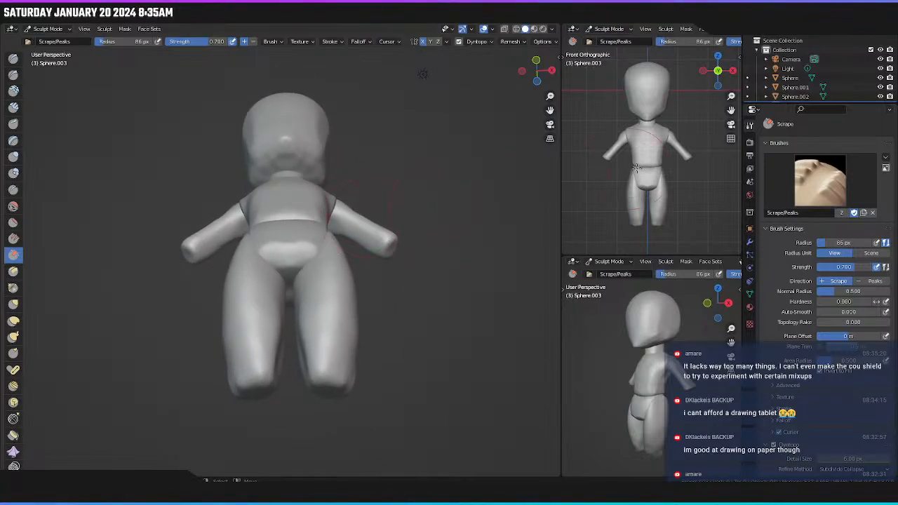
pyautogui.press('KP_3')
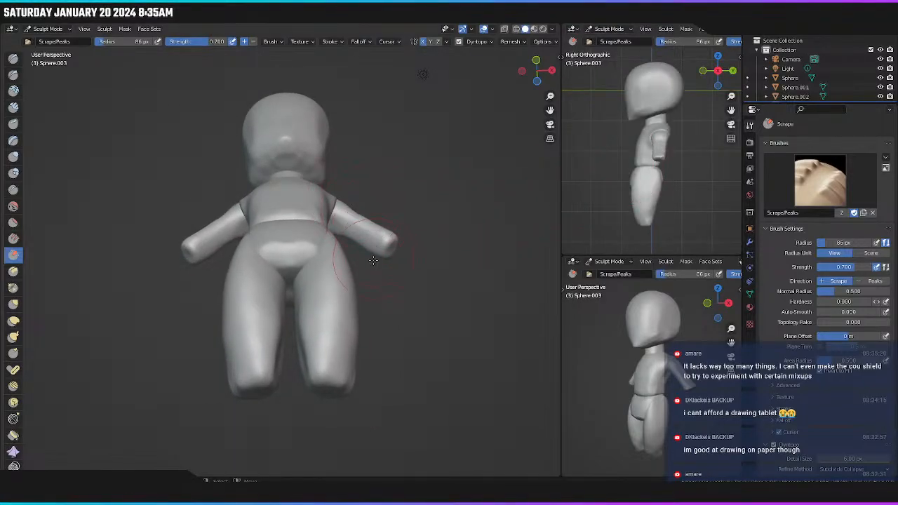
pyautogui.scroll(4, 302, 251)
pyautogui.moveTo(297, 246); pyautogui.dragTo(330, 257, button='middle')
pyautogui.moveTo(331, 257)
pyautogui.mouseDown()
pyautogui.moveTo(344, 285)
pyautogui.moveTo(412, 288)
pyautogui.moveTo(343, 306)
pyautogui.moveTo(351, 323)
pyautogui.moveTo(323, 323)
pyautogui.moveTo(351, 312)
pyautogui.mouseUp()
pyautogui.moveTo(355, 260); pyautogui.dragTo(334, 275, button='middle')
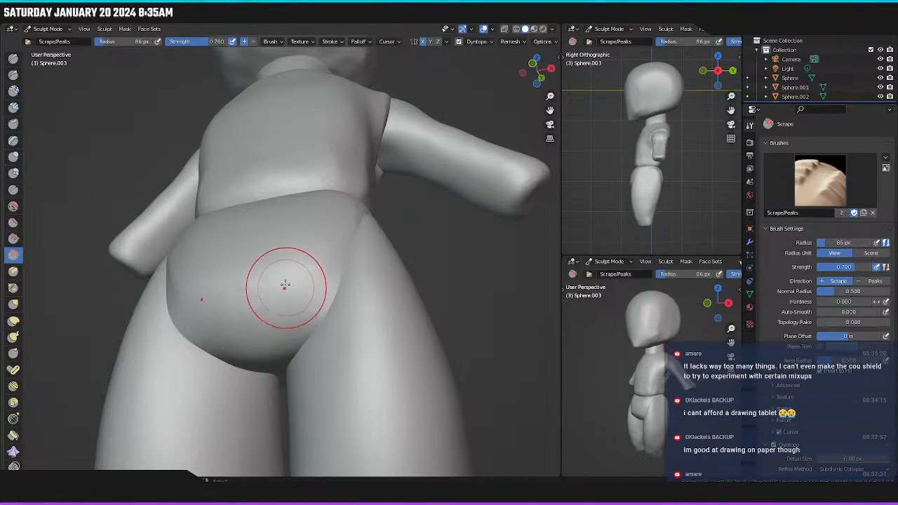
pyautogui.moveTo(311, 206); pyautogui.dragTo(297, 243, button='middle')
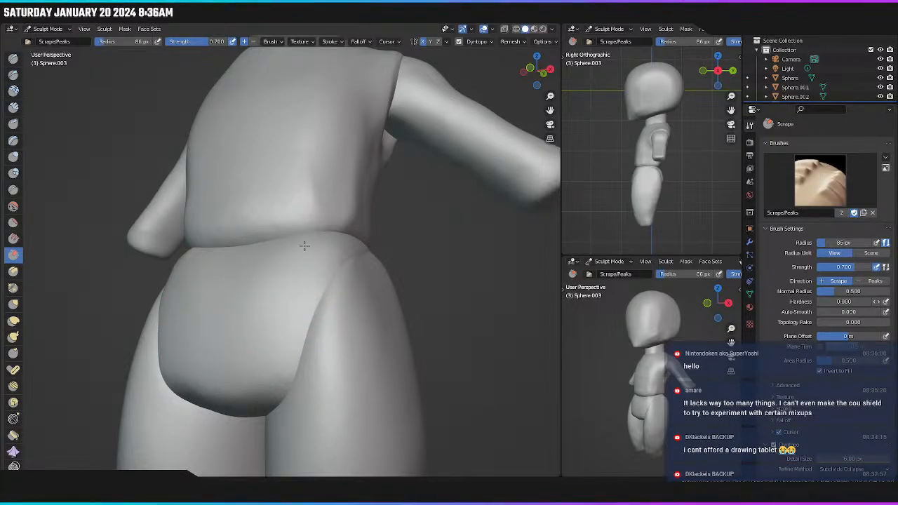
pyautogui.moveTo(297, 304)
pyautogui.mouseDown(button='middle')
pyautogui.moveTo(287, 287)
pyautogui.moveTo(317, 278)
pyautogui.mouseUp(button='middle')
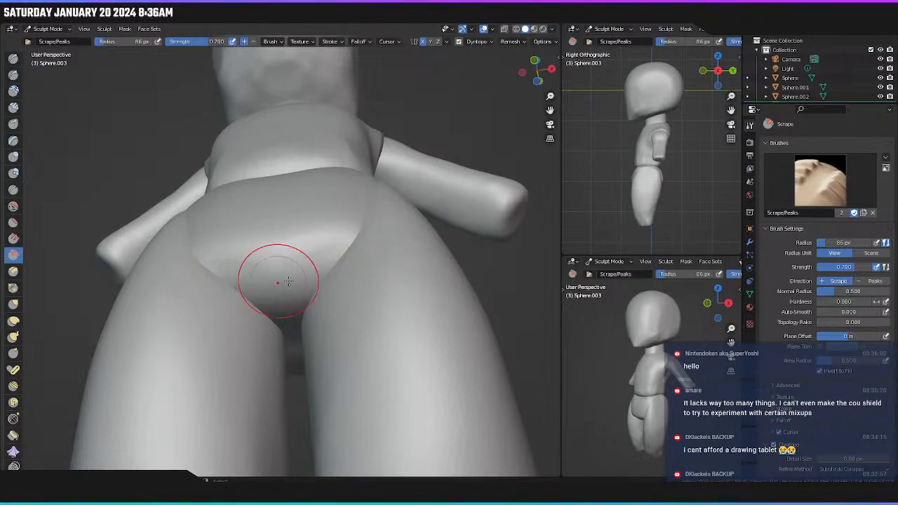
pyautogui.moveTo(310, 293); pyautogui.dragTo(297, 316, button='middle')
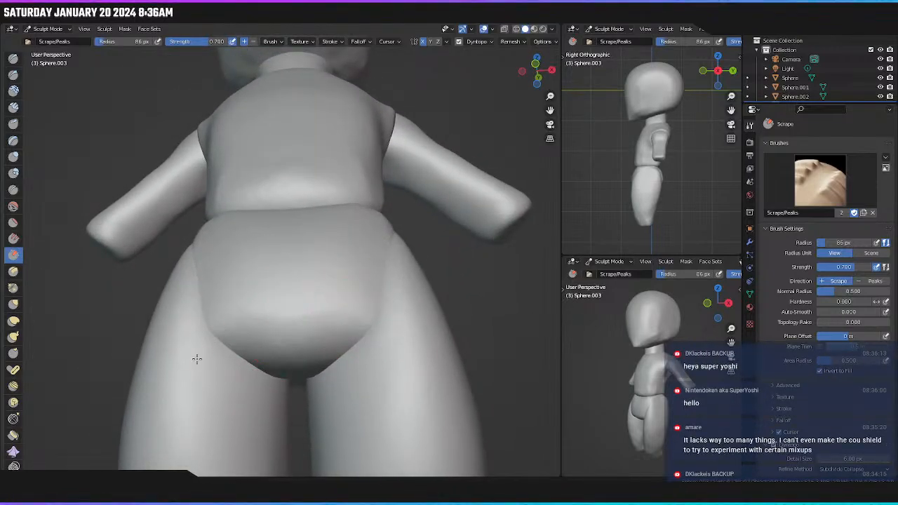
# Scrape the back of the pelvis with the same brush and check its shape from the side and front.
pyautogui.moveTo(360, 270)
pyautogui.mouseDown(button='middle')
pyautogui.moveTo(353, 327)
pyautogui.moveTo(349, 301)
pyautogui.moveTo(372, 296)
pyautogui.moveTo(291, 319)
pyautogui.moveTo(269, 305)
pyautogui.mouseUp(button='middle')
pyautogui.scroll(-5, 371, 298)
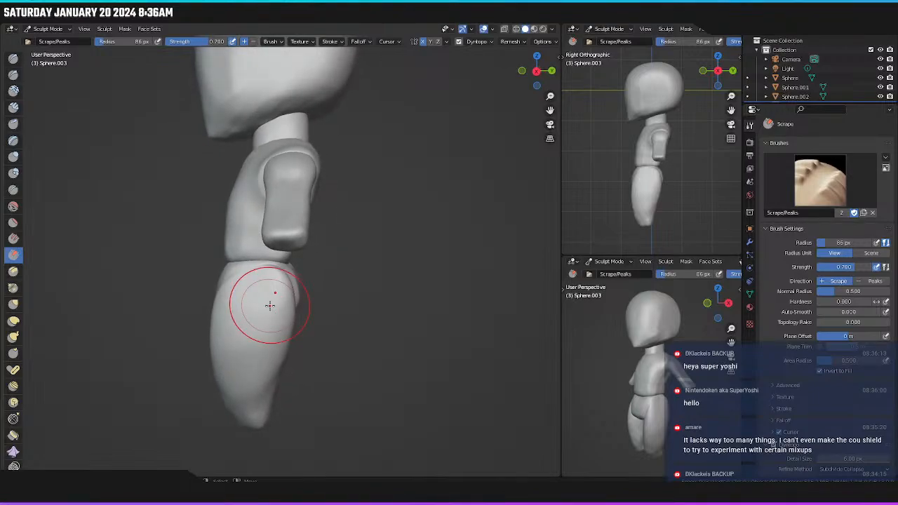
pyautogui.press('KP_3')
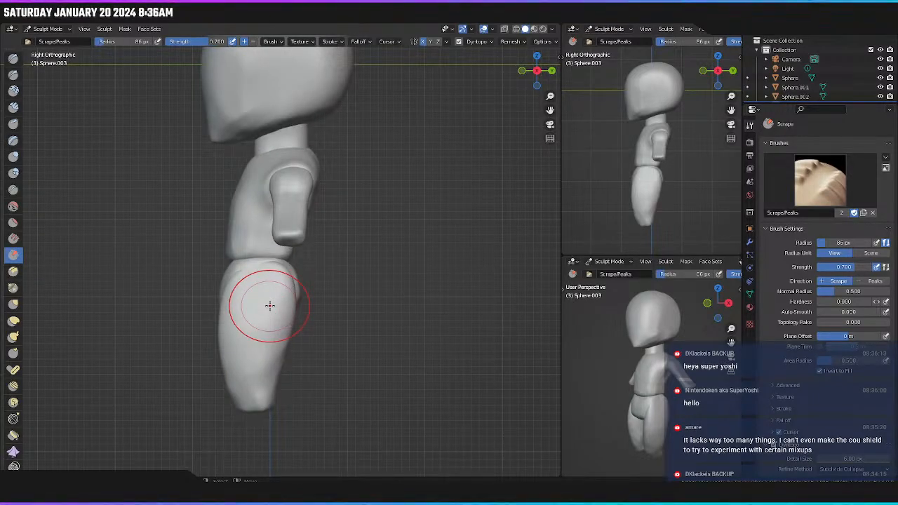
pyautogui.moveTo(349, 278); pyautogui.dragTo(265, 320, button='middle')
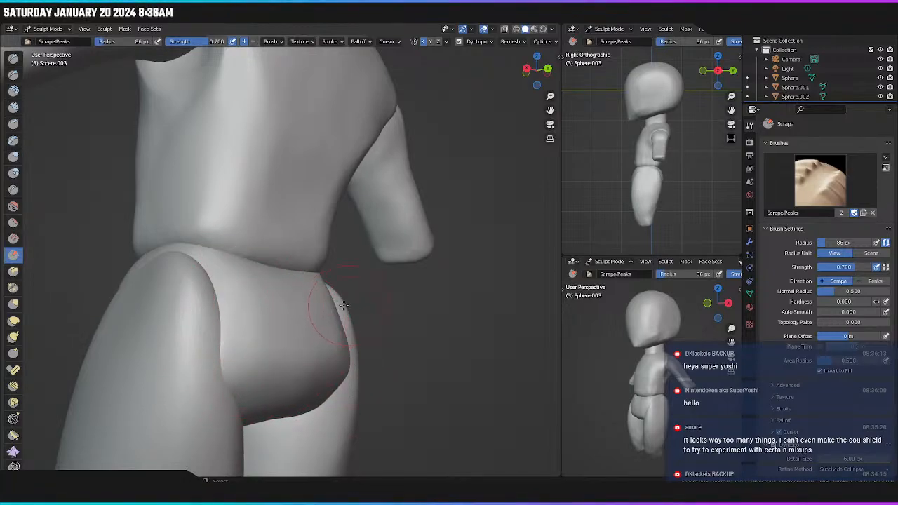
pyautogui.moveTo(267, 377)
pyautogui.mouseDown(button='middle')
pyautogui.moveTo(289, 341)
pyautogui.moveTo(283, 331)
pyautogui.moveTo(320, 330)
pyautogui.moveTo(279, 341)
pyautogui.moveTo(302, 347)
pyautogui.moveTo(376, 345)
pyautogui.mouseUp(button='middle')
pyautogui.scroll(-4, 278, 341)
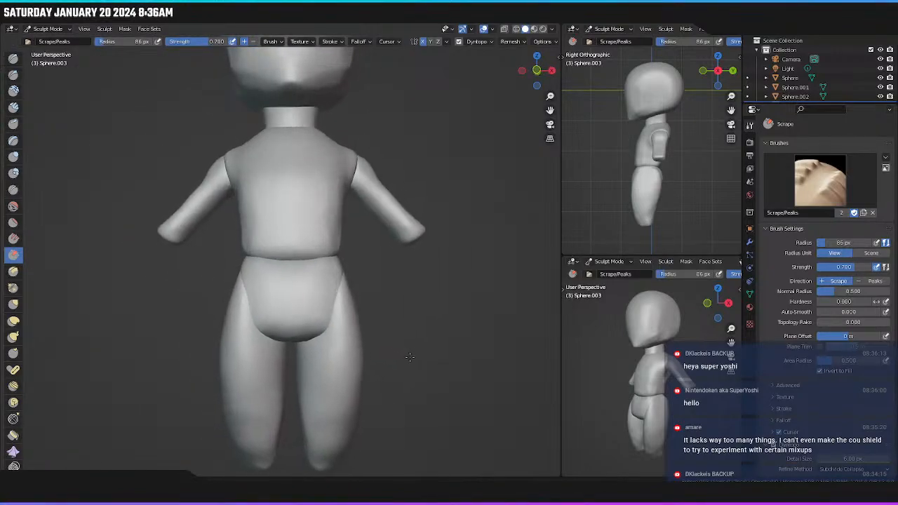
pyautogui.press('KP_1')
pyautogui.scroll(-2, 336, 361)
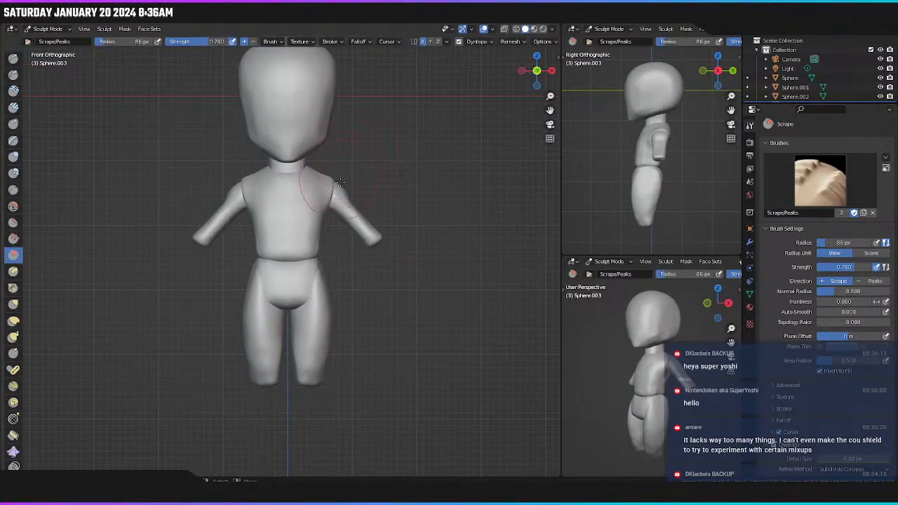
pyautogui.keyDown('shift'); pyautogui.moveTo(345, 235); pyautogui.dragTo(347, 274, button='middle'); pyautogui.keyUp('shift')
# Switch from the pelvis to the leg object in Sculpt Mode and enable Dyntopo, accepting the generative modifiers warning.
pyautogui.click(133, 19)
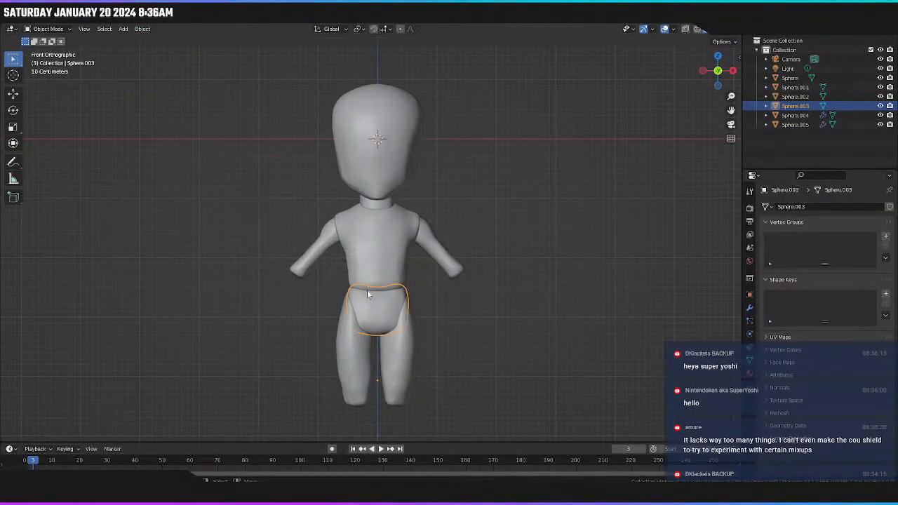
pyautogui.click(398, 344)
pyautogui.click(194, 20)
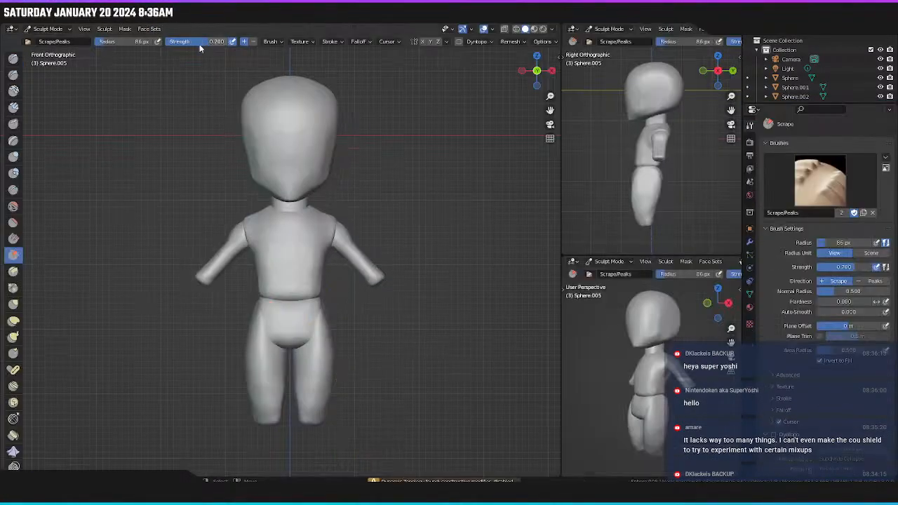
pyautogui.click(460, 44)
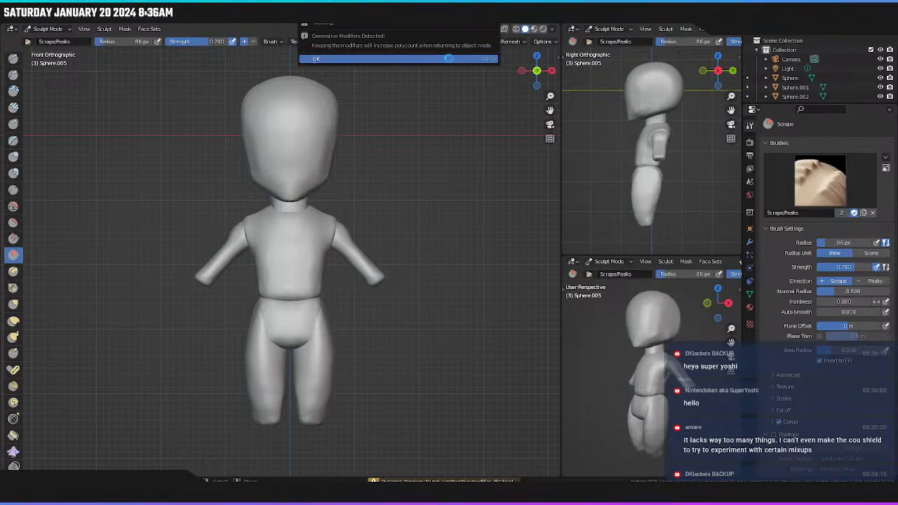
pyautogui.click(450, 58)
# Reshape the leg's inner and outer contours and its lower end from the front with the Grab brush at a 115 px radius.
pyautogui.keyDown('shift'); pyautogui.moveTo(337, 344); pyautogui.dragTo(341, 283, button='middle'); pyautogui.keyUp('shift')
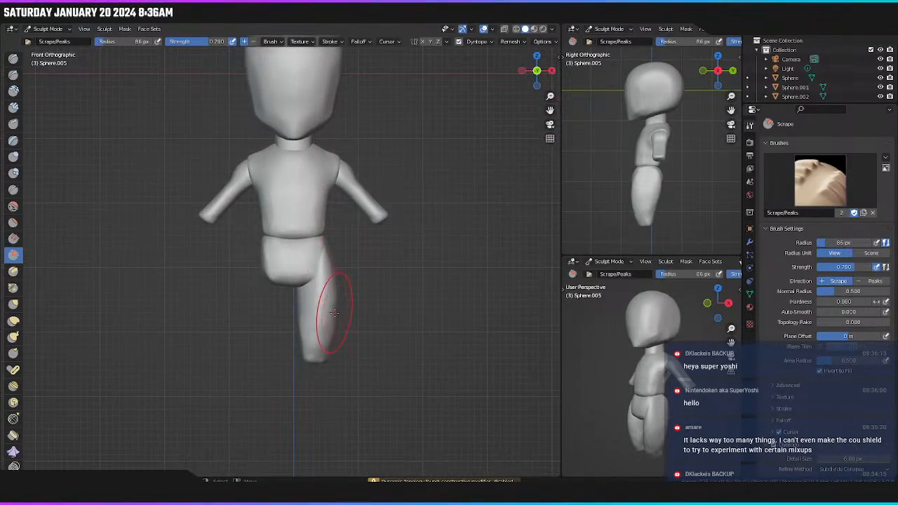
pyautogui.scroll(1, 334, 315)
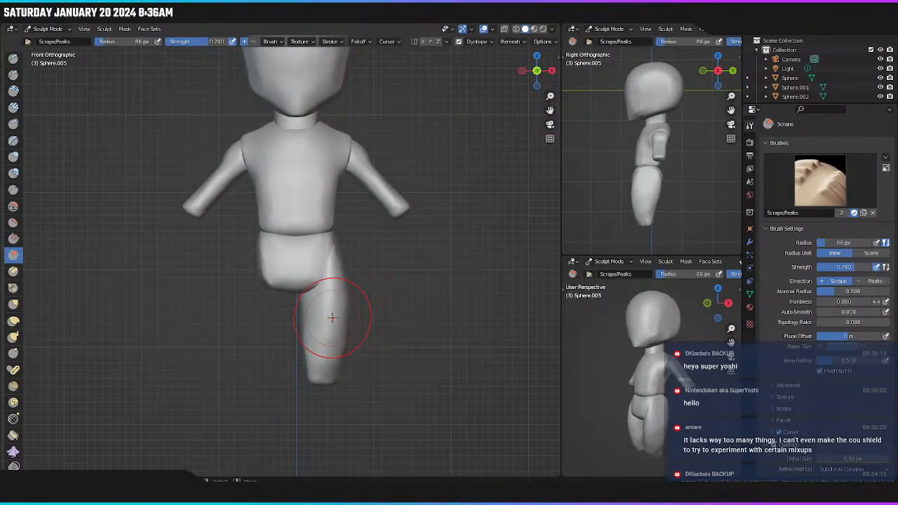
pyautogui.scroll(1, 332, 318)
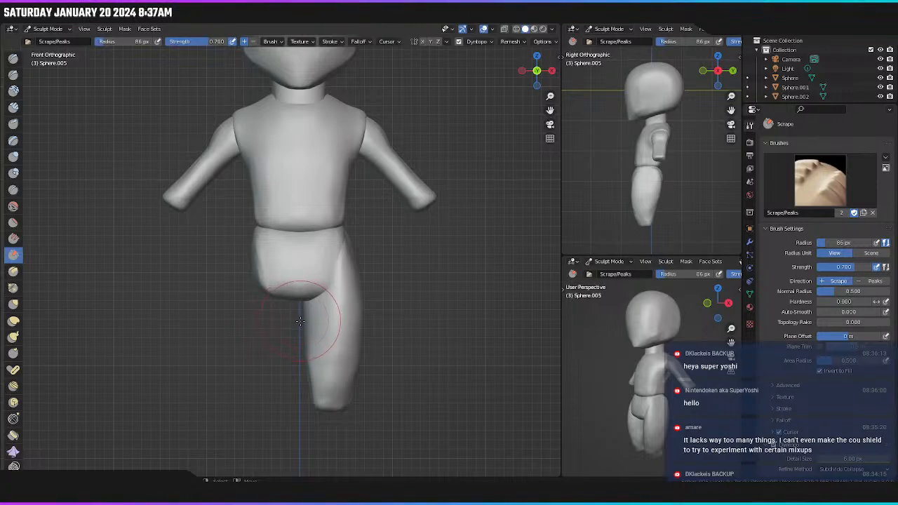
pyautogui.press('g')
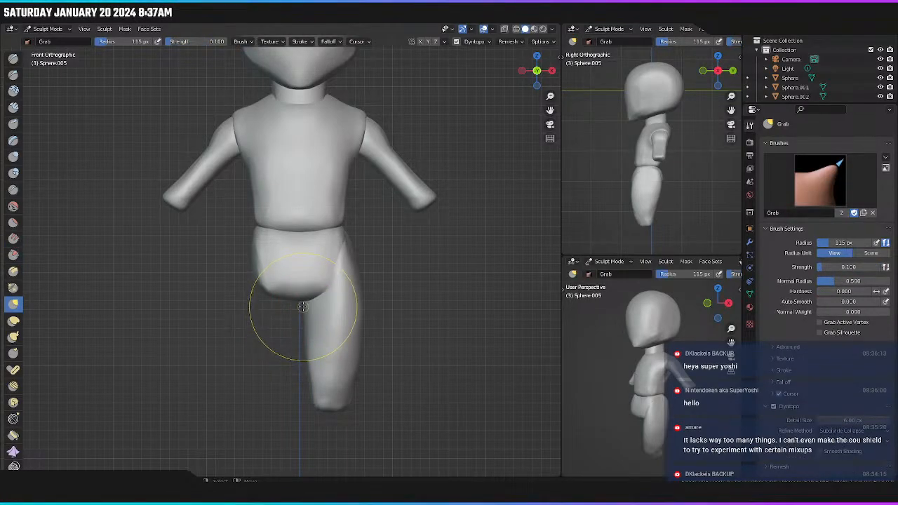
pyautogui.moveTo(335, 305)
pyautogui.mouseDown()
pyautogui.moveTo(312, 299)
pyautogui.moveTo(321, 299)
pyautogui.mouseUp()
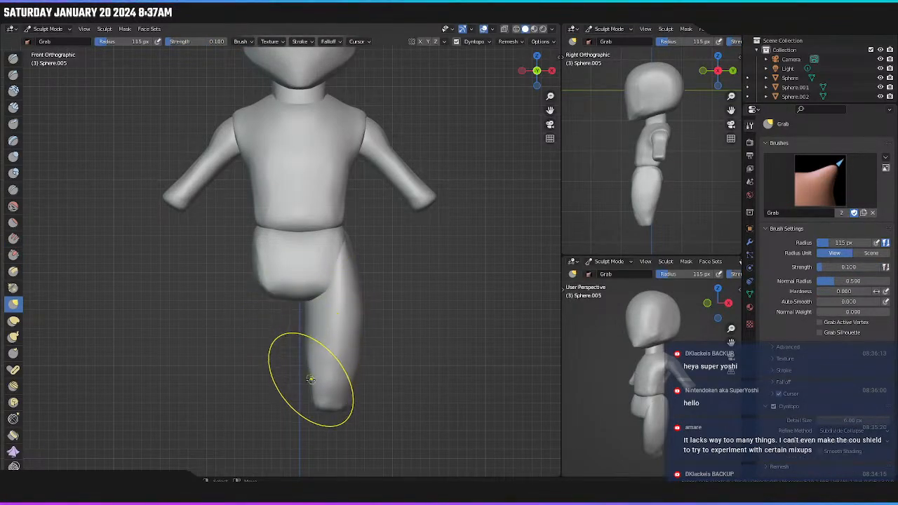
pyautogui.moveTo(312, 396)
pyautogui.mouseDown()
pyautogui.moveTo(326, 390)
pyautogui.moveTo(320, 365)
pyautogui.moveTo(357, 365)
pyautogui.moveTo(333, 404)
pyautogui.moveTo(345, 394)
pyautogui.mouseUp()
pyautogui.moveTo(357, 361)
pyautogui.mouseDown()
pyautogui.moveTo(346, 365)
pyautogui.moveTo(350, 351)
pyautogui.mouseUp()
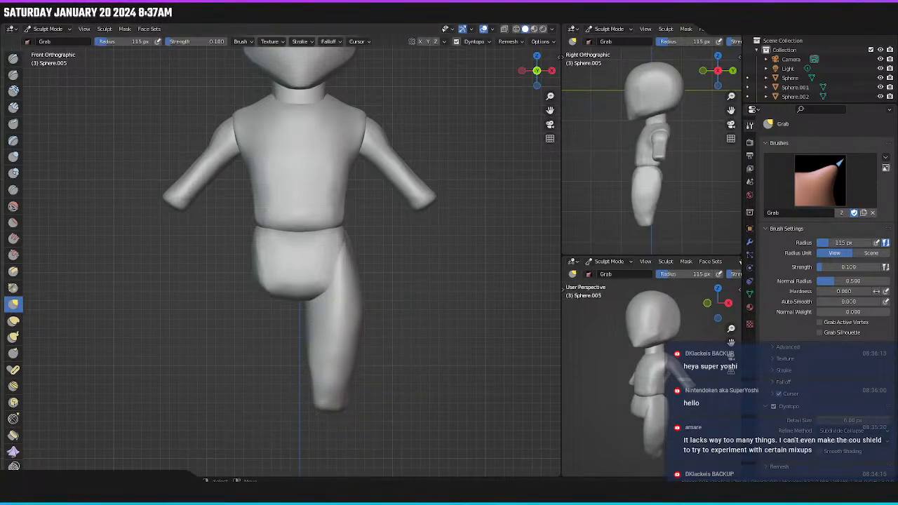
pyautogui.moveTo(132, 491)
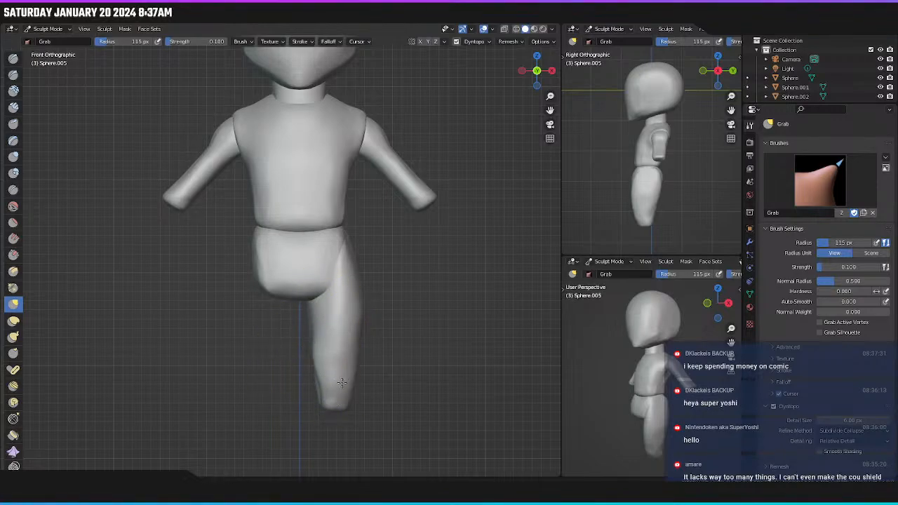
pyautogui.moveTo(332, 406); pyautogui.dragTo(339, 334, button='middle')
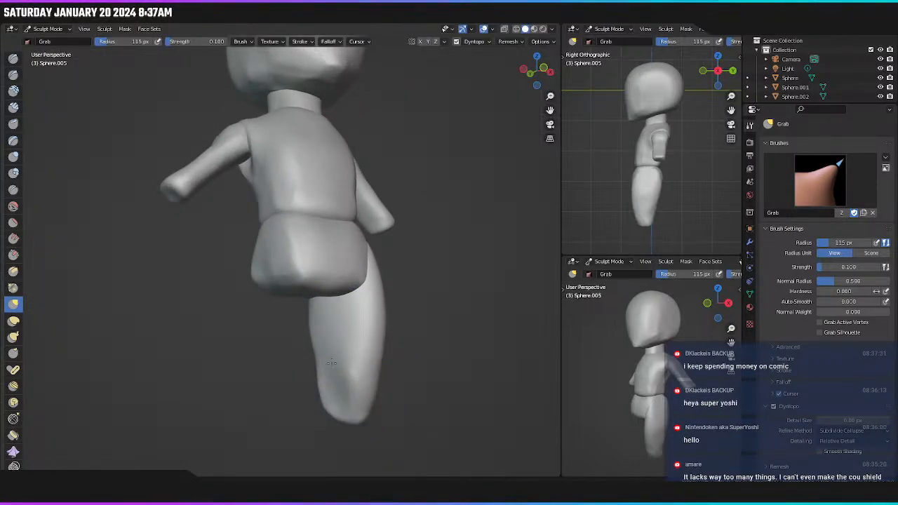
# Scrape the front and inner side of the leg down to its lower end with the Scrape/Peaks brush at a 115 px radius.
pyautogui.press('KP_1')
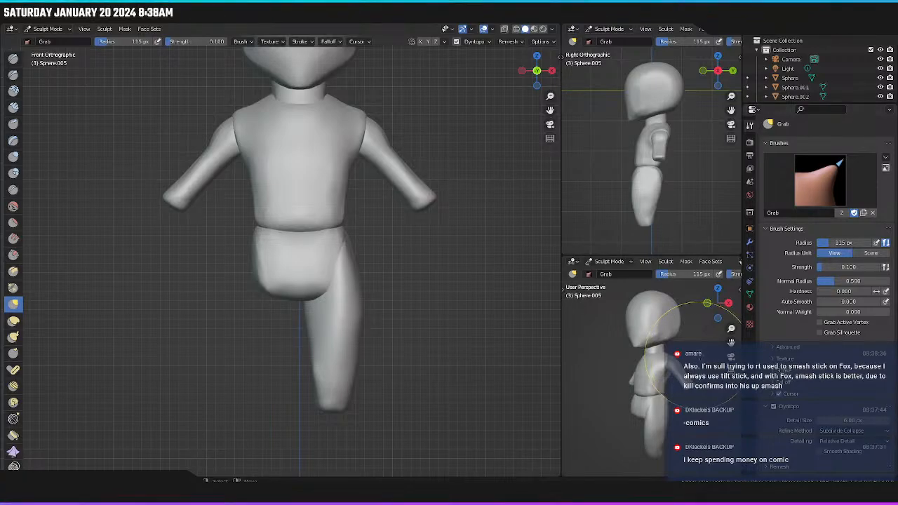
pyautogui.moveTo(295, 289); pyautogui.dragTo(280, 297, button='middle')
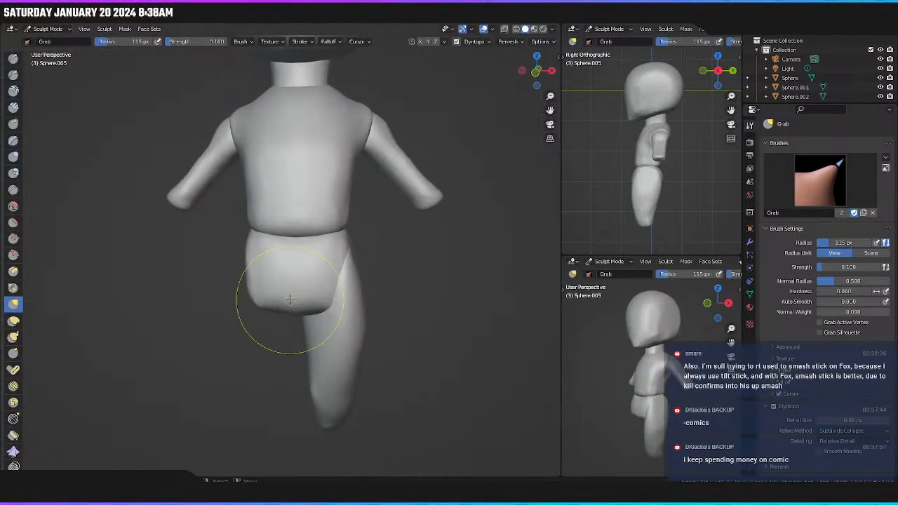
pyautogui.press('KP_1')
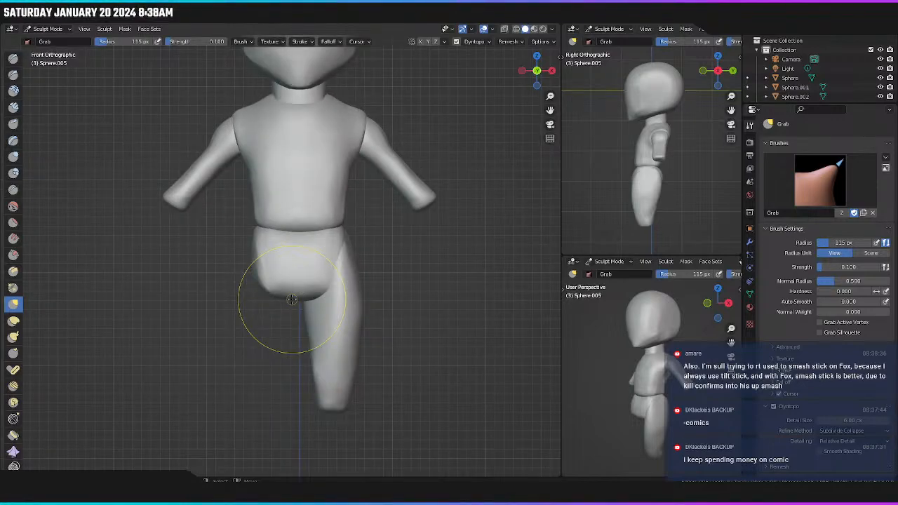
pyautogui.click(13, 255)
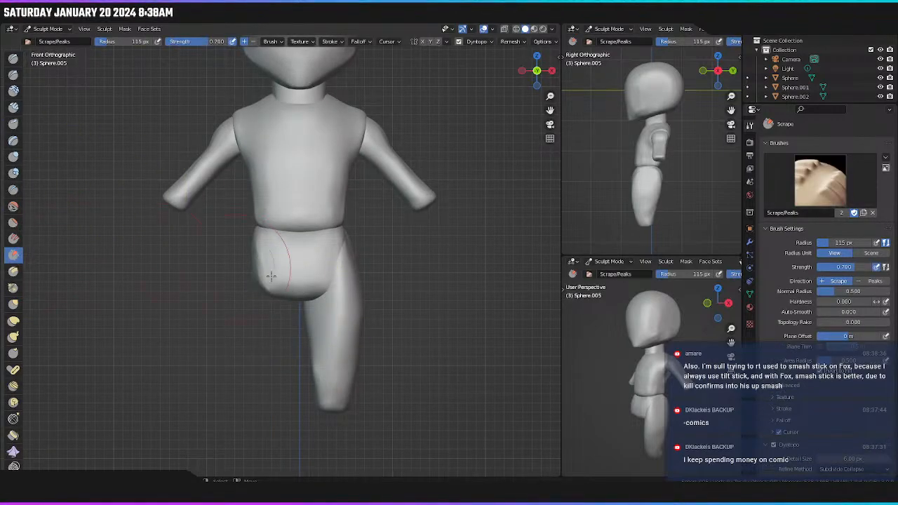
pyautogui.moveTo(271, 276)
pyautogui.mouseDown(button='middle')
pyautogui.moveTo(361, 287)
pyautogui.moveTo(407, 306)
pyautogui.moveTo(404, 315)
pyautogui.moveTo(387, 321)
pyautogui.moveTo(331, 218)
pyautogui.mouseUp(button='middle')
pyautogui.moveTo(331, 218)
pyautogui.mouseDown()
pyautogui.moveTo(341, 267)
pyautogui.moveTo(355, 237)
pyautogui.moveTo(344, 310)
pyautogui.moveTo(477, 214)
pyautogui.mouseUp()
pyautogui.press('KP_1')
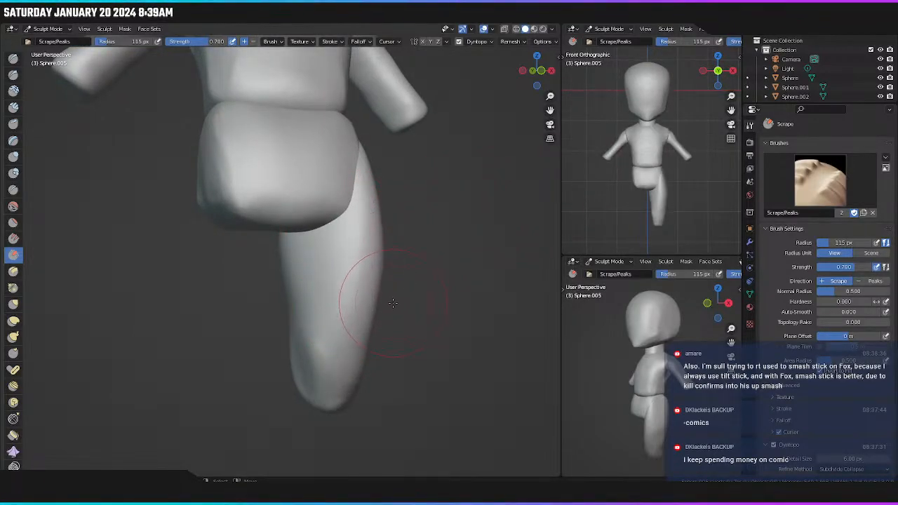
pyautogui.scroll(1, 393, 303)
pyautogui.moveTo(354, 221); pyautogui.dragTo(358, 285)
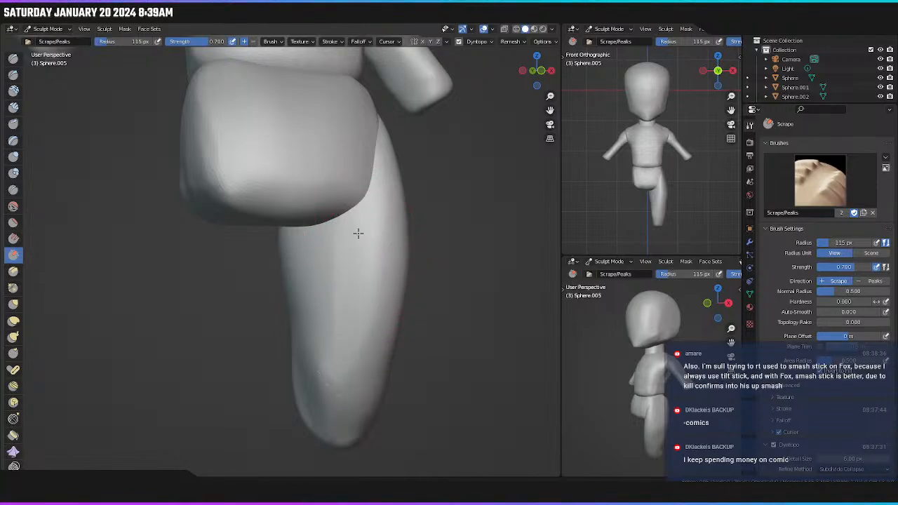
pyautogui.moveTo(353, 404); pyautogui.dragTo(353, 414)
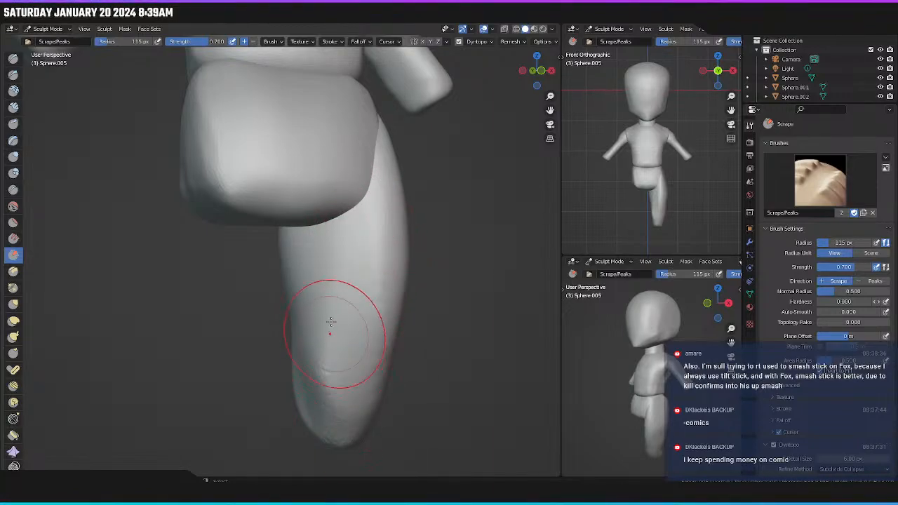
# Scrape the leg's inner surface below the pelvis and flatten its front outer edge with long strokes from hip to lower end.
pyautogui.moveTo(345, 245)
pyautogui.mouseDown(button='middle')
pyautogui.moveTo(386, 271)
pyautogui.moveTo(415, 273)
pyautogui.moveTo(310, 237)
pyautogui.moveTo(341, 201)
pyautogui.moveTo(341, 216)
pyautogui.moveTo(325, 195)
pyautogui.mouseUp(button='middle')
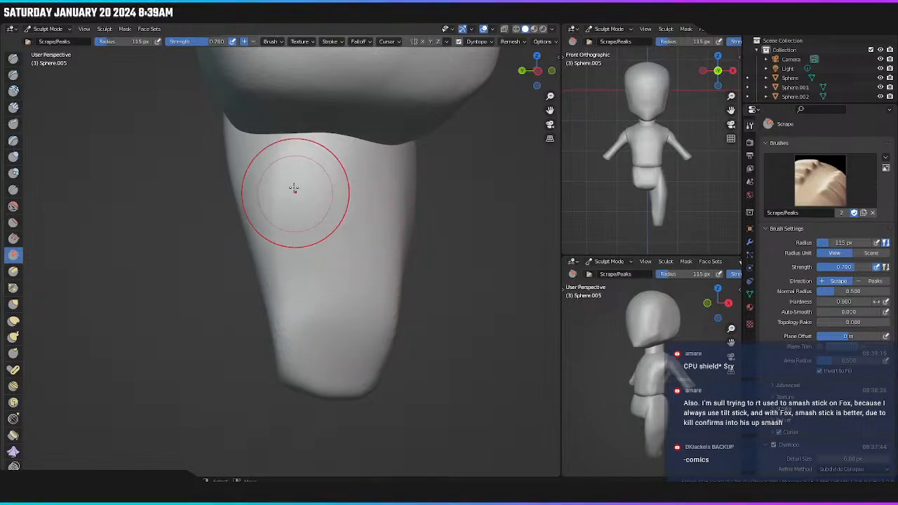
pyautogui.moveTo(365, 253)
pyautogui.mouseDown(button='middle')
pyautogui.moveTo(311, 251)
pyautogui.moveTo(362, 201)
pyautogui.mouseUp(button='middle')
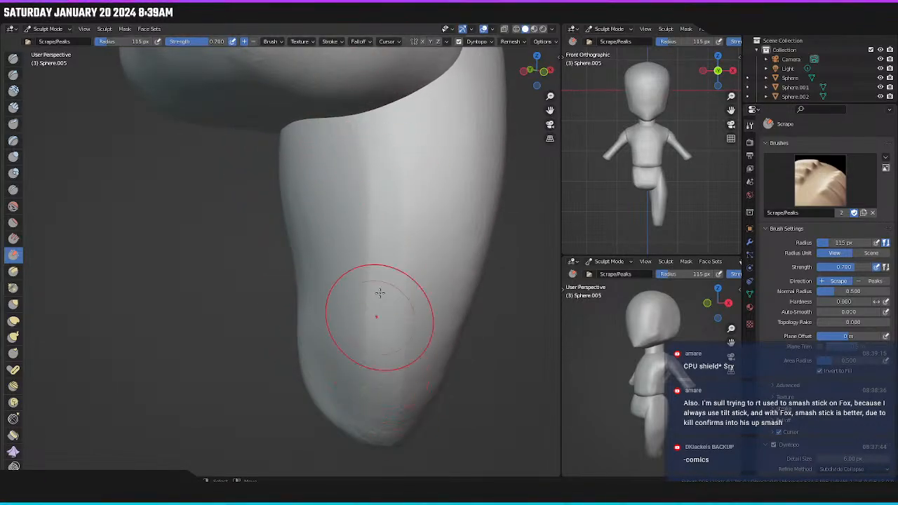
pyautogui.moveTo(377, 260)
pyautogui.mouseDown(button='middle')
pyautogui.moveTo(381, 200)
pyautogui.moveTo(342, 244)
pyautogui.moveTo(344, 234)
pyautogui.moveTo(316, 245)
pyautogui.mouseUp(button='middle')
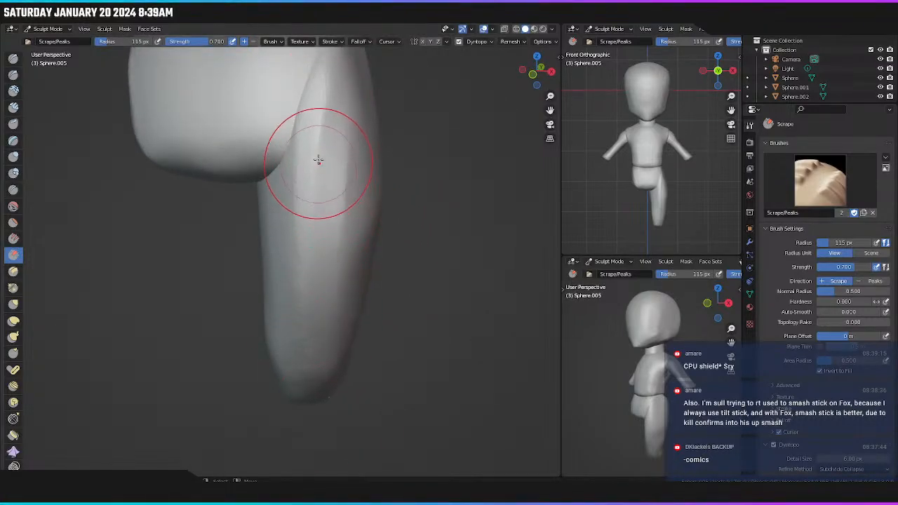
pyautogui.moveTo(316, 108); pyautogui.dragTo(331, 388)
pyautogui.moveTo(313, 137); pyautogui.dragTo(321, 396)
# Scrape the outer side and back of the leg and check its contour from the front.
pyautogui.moveTo(309, 250); pyautogui.dragTo(232, 242, button='middle')
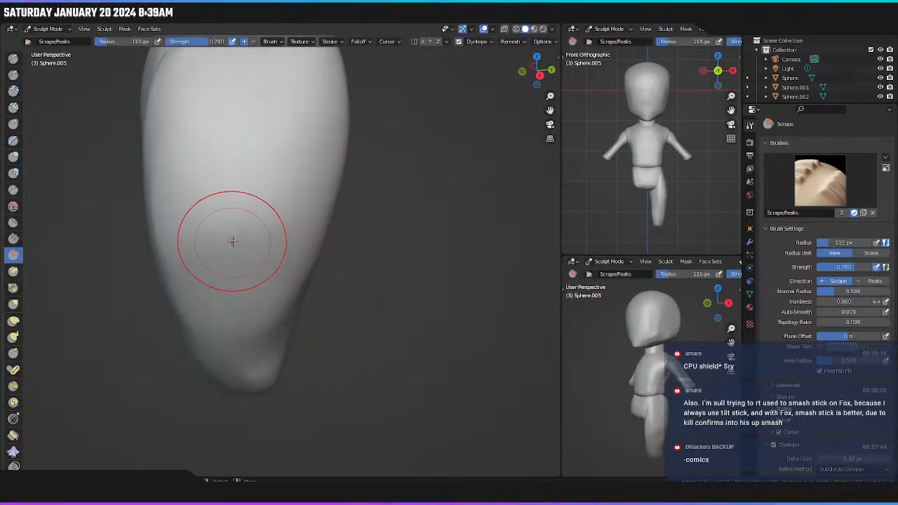
pyautogui.moveTo(246, 213); pyautogui.dragTo(264, 188, button='middle')
pyautogui.keyDown('shift'); pyautogui.moveTo(265, 188); pyautogui.dragTo(255, 243, button='middle'); pyautogui.keyUp('shift')
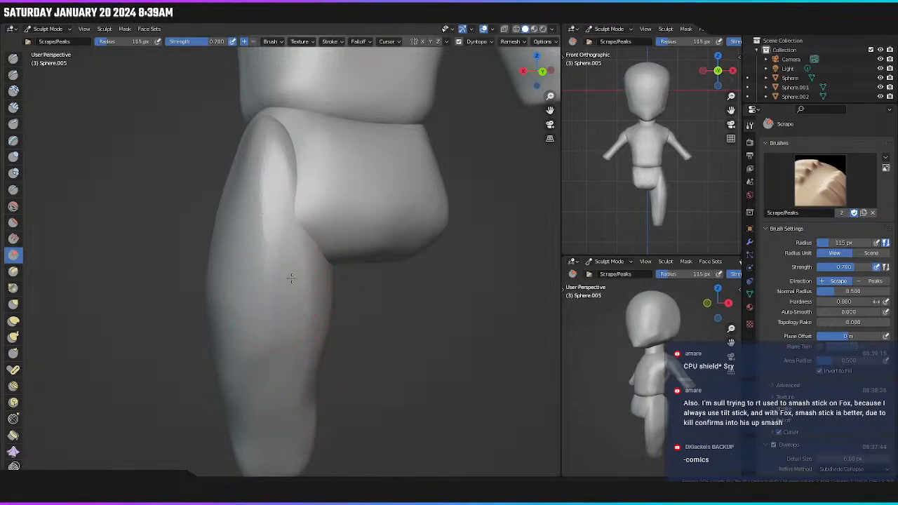
pyautogui.moveTo(262, 265); pyautogui.dragTo(366, 311, button='middle')
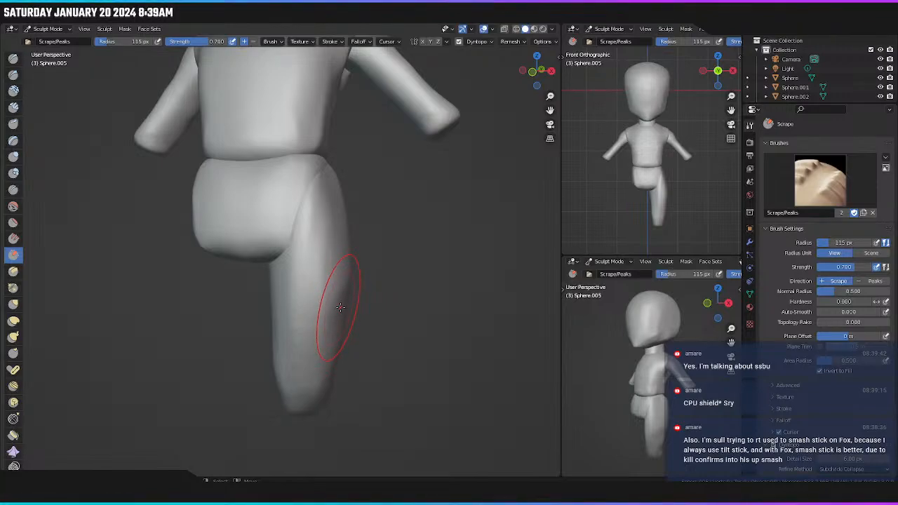
pyautogui.moveTo(340, 306); pyautogui.dragTo(386, 334, button='middle')
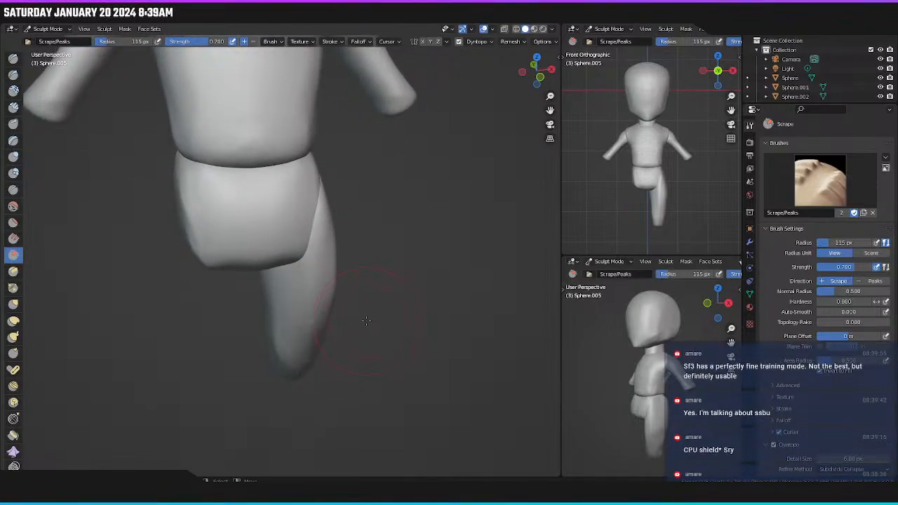
pyautogui.moveTo(340, 296)
pyautogui.mouseDown(button='middle')
pyautogui.moveTo(367, 315)
pyautogui.moveTo(331, 289)
pyautogui.mouseUp(button='middle')
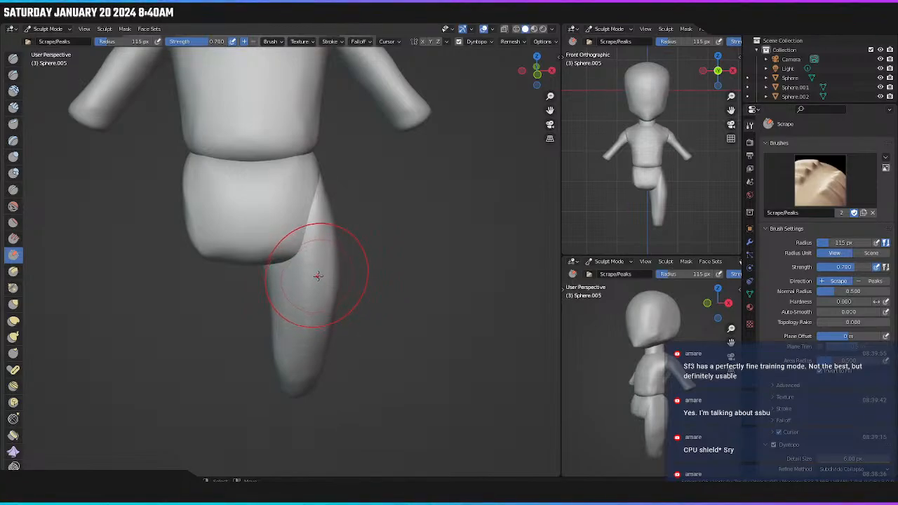
pyautogui.moveTo(327, 263)
pyautogui.mouseDown(button='middle')
pyautogui.moveTo(330, 253)
pyautogui.moveTo(308, 282)
pyautogui.moveTo(296, 268)
pyautogui.moveTo(310, 275)
pyautogui.mouseUp(button='middle')
pyautogui.press('KP_1')
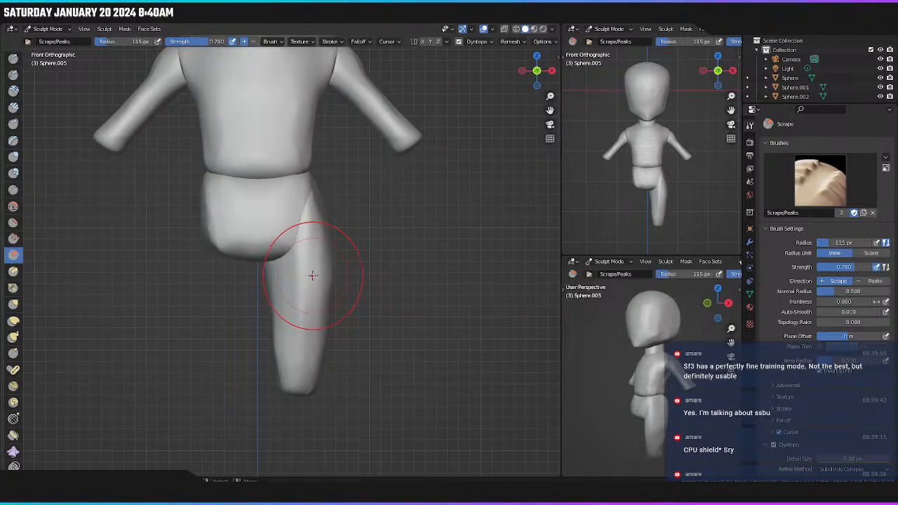
# Reshape the leg's inner contour and lower end from the front with the Grab brush at a 137 px radius.
pyautogui.scroll(2, 266, 281)
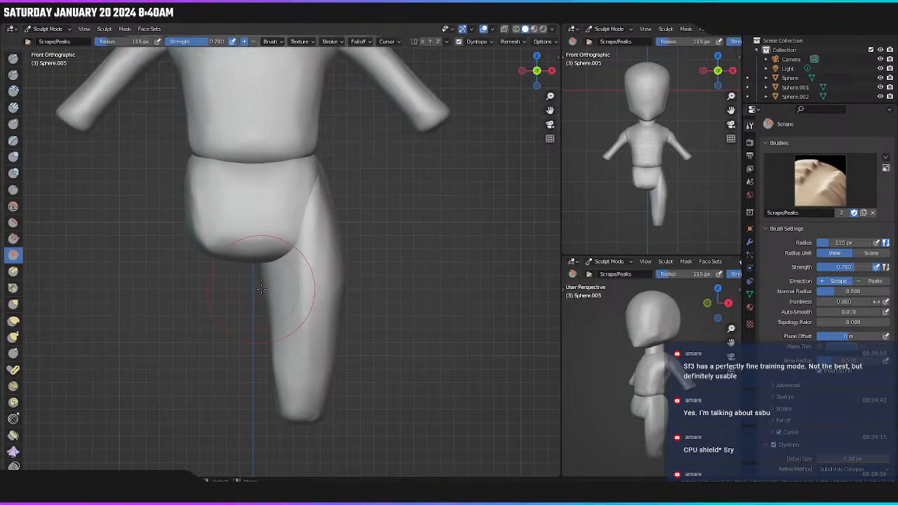
pyautogui.press('f')
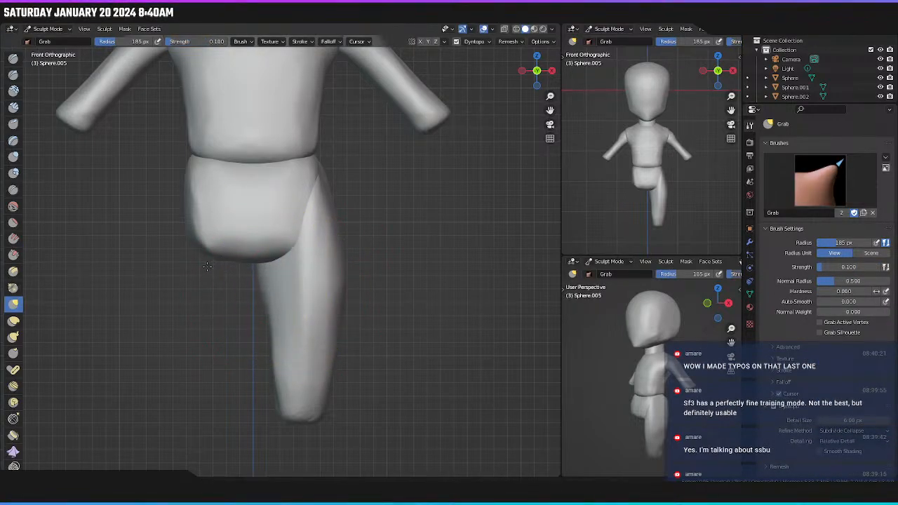
pyautogui.press('f')
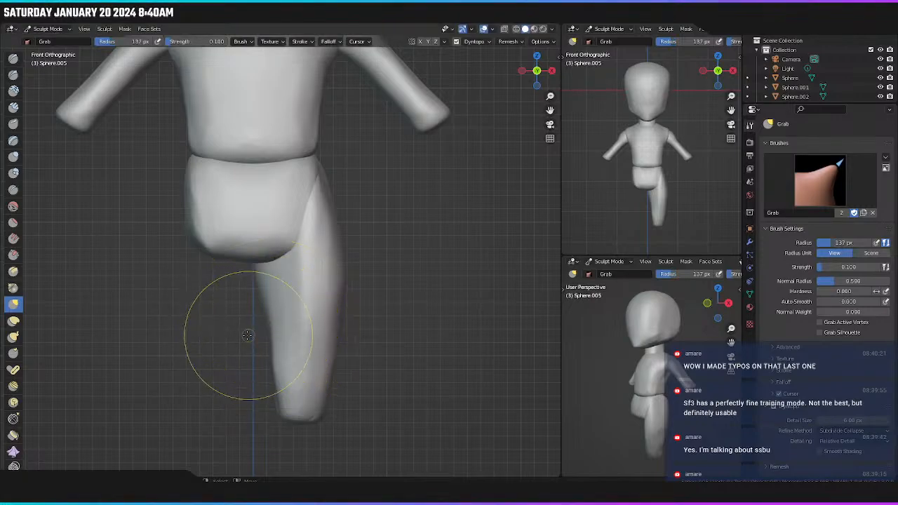
pyautogui.click(263, 326)
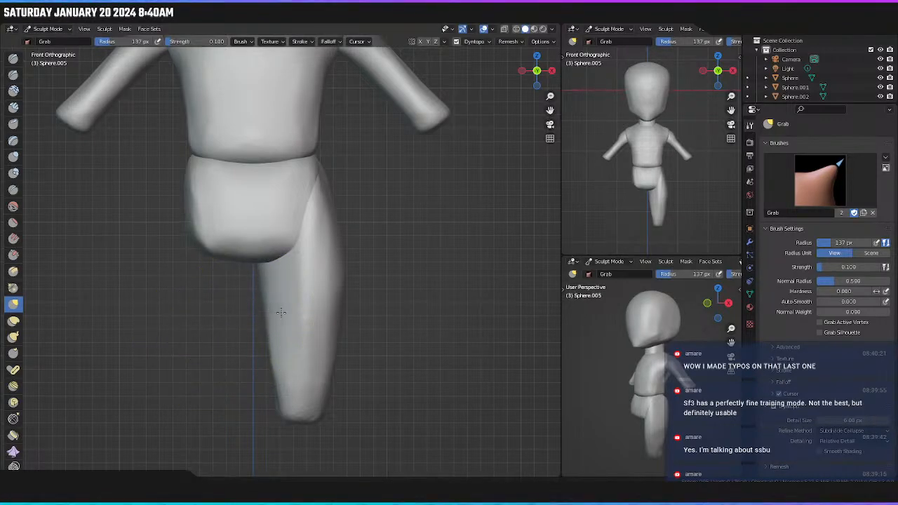
pyautogui.moveTo(280, 312); pyautogui.dragTo(282, 313)
pyautogui.moveTo(268, 332); pyautogui.dragTo(282, 336)
pyautogui.moveTo(285, 395); pyautogui.dragTo(307, 417)
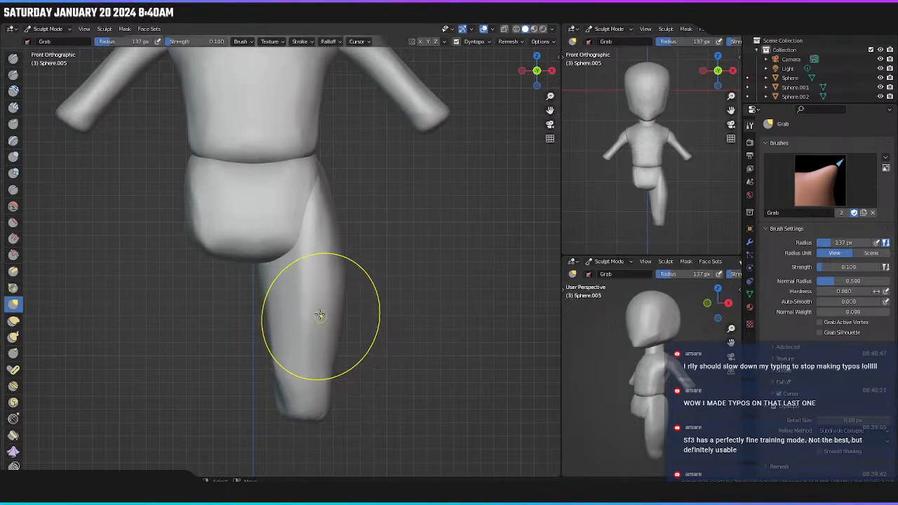
# Flatten the underside of the leg's lower end from below with the Scrape/Peaks brush at a 137 px radius.
pyautogui.moveTo(321, 315); pyautogui.dragTo(277, 319, button='middle')
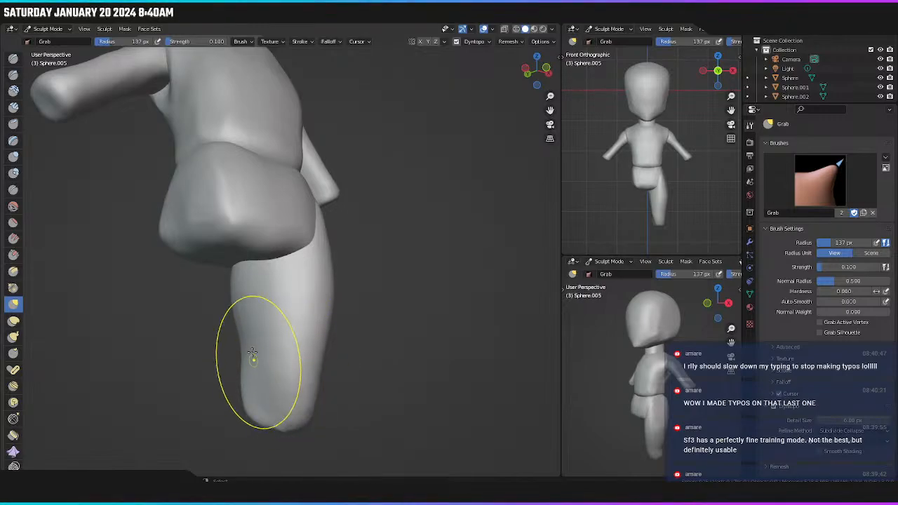
pyautogui.moveTo(252, 353); pyautogui.dragTo(335, 344, button='middle')
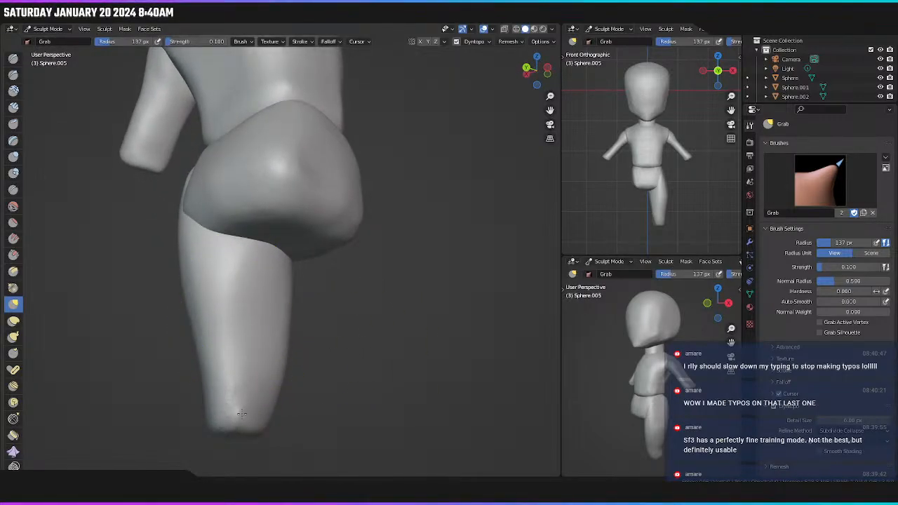
pyautogui.moveTo(241, 355)
pyautogui.mouseDown(button='middle')
pyautogui.moveTo(267, 313)
pyautogui.moveTo(311, 276)
pyautogui.moveTo(307, 223)
pyautogui.mouseUp(button='middle')
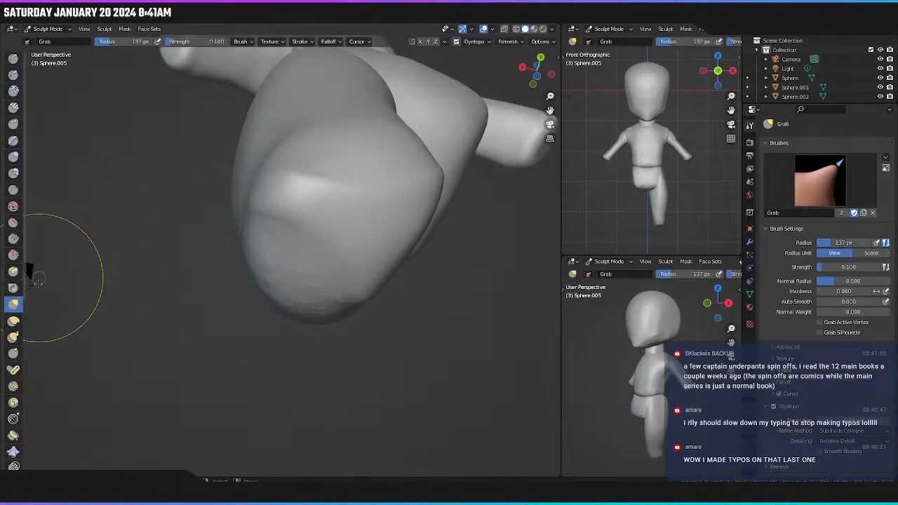
pyautogui.click(14, 254)
pyautogui.moveTo(70, 242); pyautogui.dragTo(170, 229, button='middle')
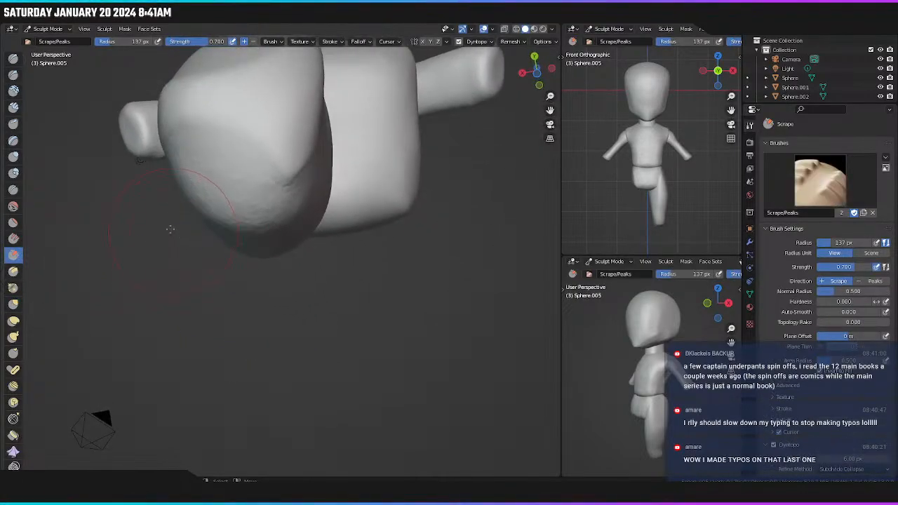
pyautogui.press('ctrl+KP_7')
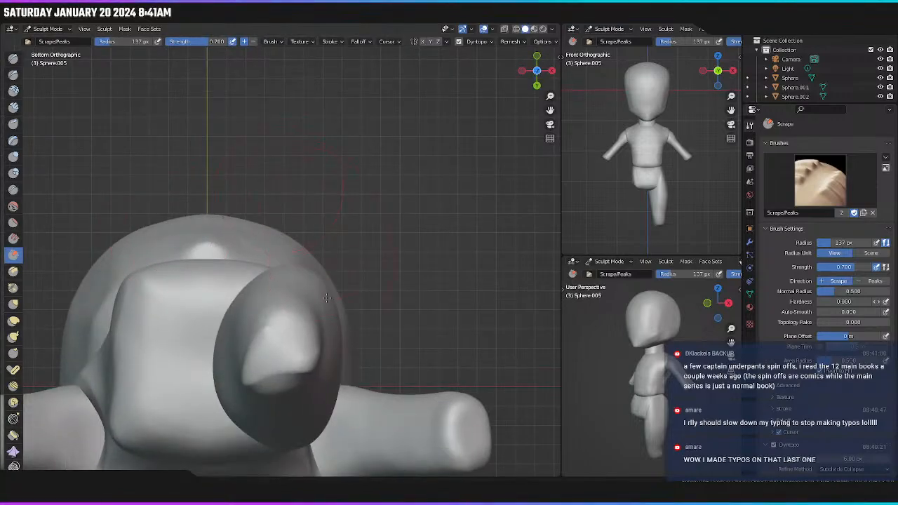
pyautogui.keyDown('shift'); pyautogui.moveTo(326, 298); pyautogui.dragTo(333, 254, button='middle'); pyautogui.keyUp('shift')
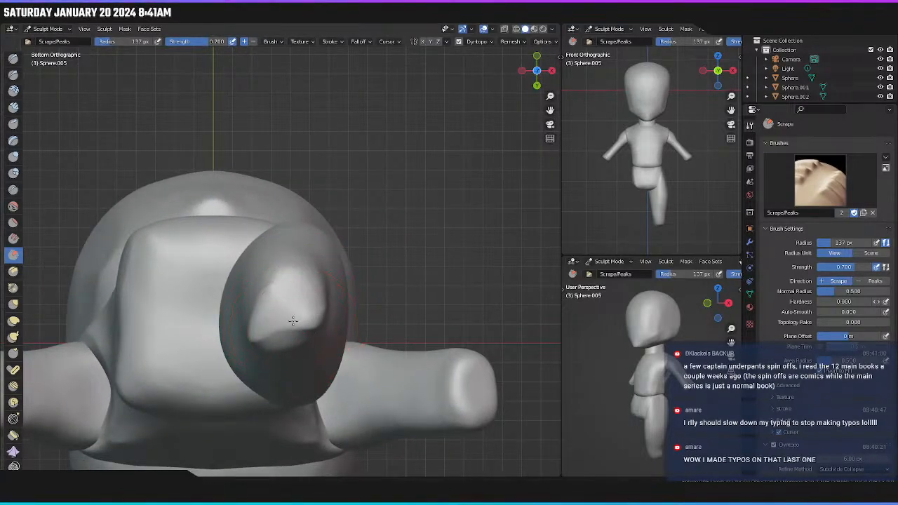
pyautogui.keyDown('shift'); pyautogui.moveTo(293, 320); pyautogui.dragTo(313, 274, button='middle'); pyautogui.keyUp('shift')
pyautogui.scroll(3, 297, 302)
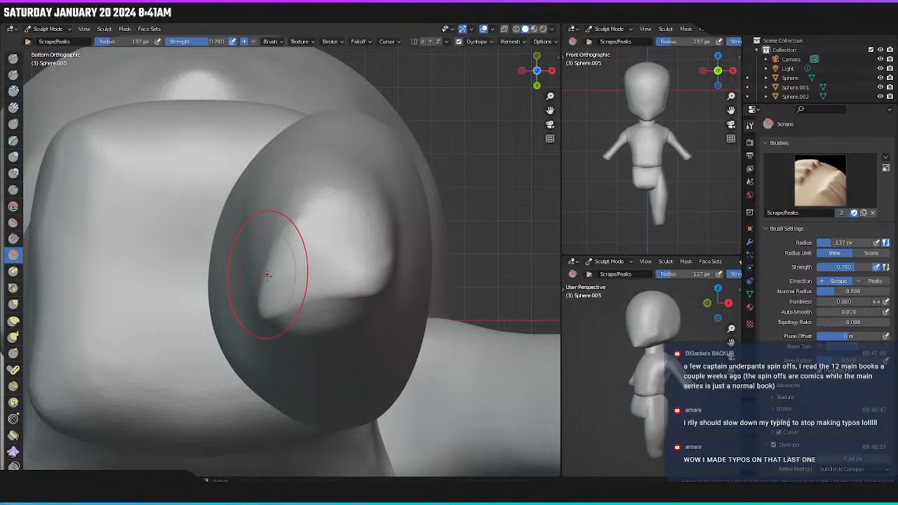
pyautogui.keyDown('shift'); pyautogui.moveTo(266, 276); pyautogui.dragTo(274, 256, button='middle'); pyautogui.keyUp('shift')
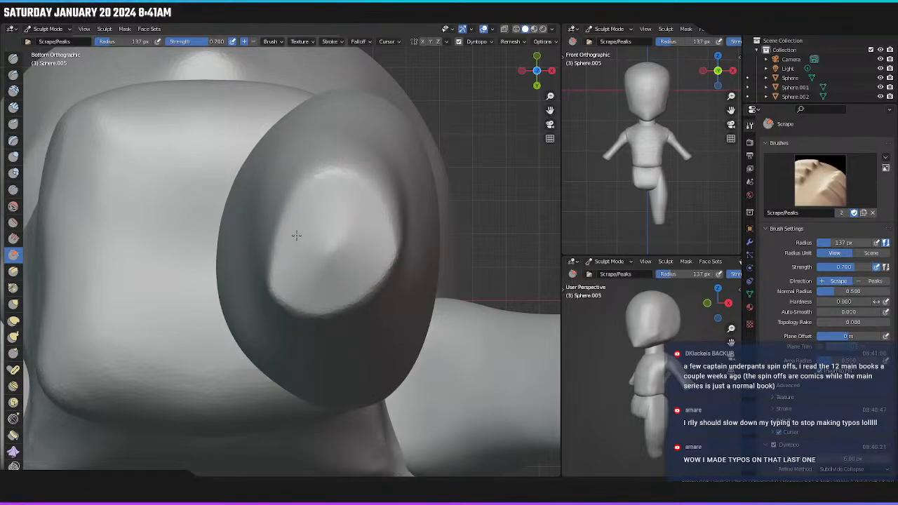
# Examine the leg's shape and its lower end from below and from the front against the whole body.
pyautogui.moveTo(341, 286)
pyautogui.mouseDown(button='middle')
pyautogui.moveTo(390, 266)
pyautogui.moveTo(373, 254)
pyautogui.moveTo(349, 374)
pyautogui.moveTo(339, 362)
pyautogui.moveTo(337, 207)
pyautogui.mouseUp(button='middle')
pyautogui.scroll(-7, 358, 268)
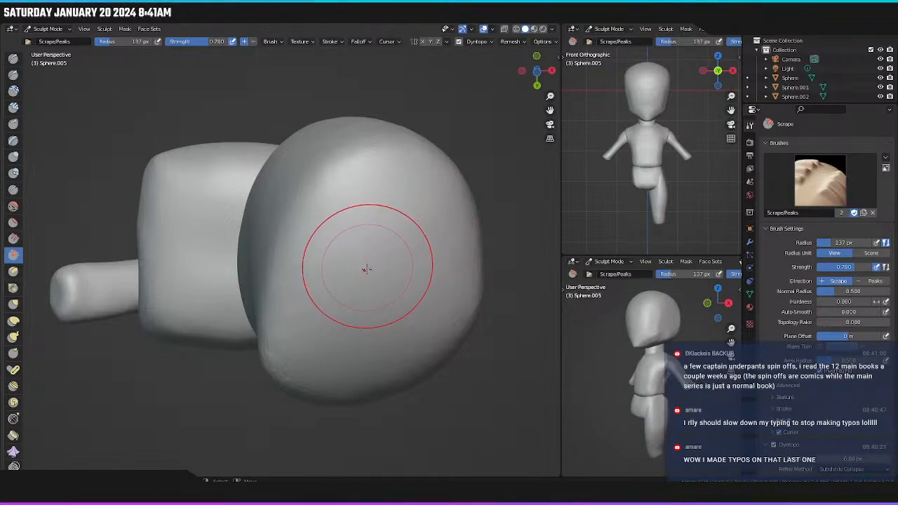
pyautogui.moveTo(366, 269); pyautogui.dragTo(355, 280, button='middle')
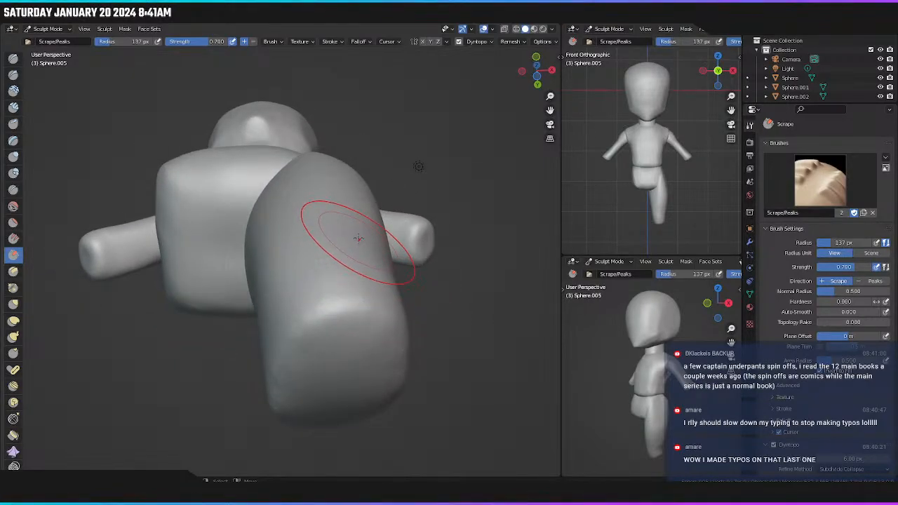
pyautogui.moveTo(357, 240); pyautogui.dragTo(334, 278, button='middle')
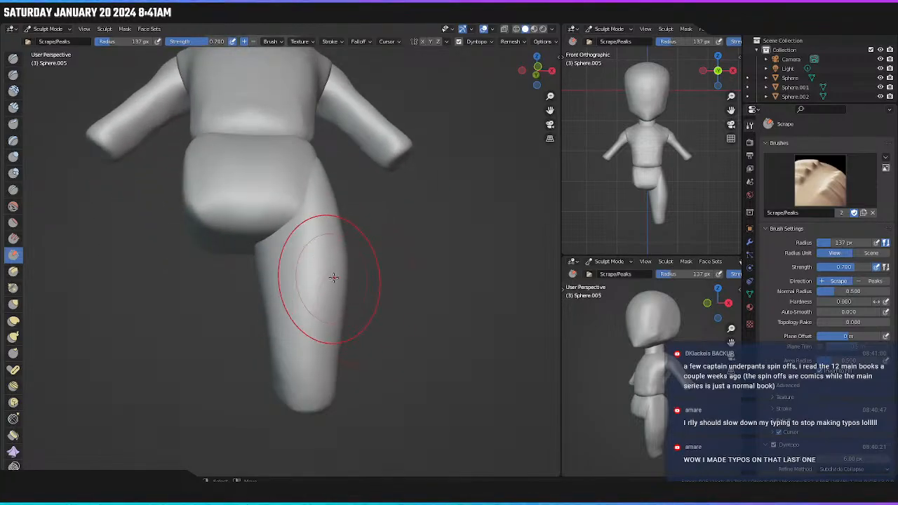
pyautogui.press('KP_1')
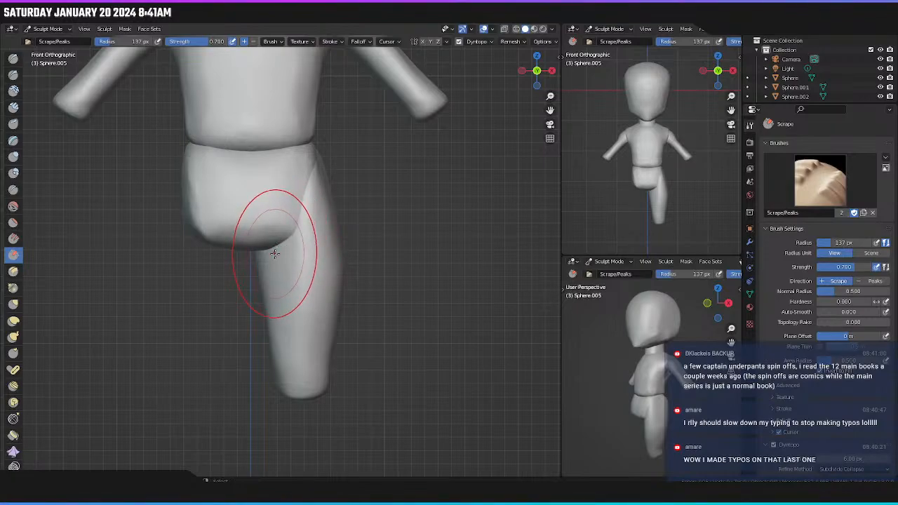
pyautogui.moveTo(276, 258)
pyautogui.keyDown('shift'); pyautogui.mouseDown(button='middle')
pyautogui.moveTo(279, 281)
pyautogui.moveTo(278, 255)
pyautogui.mouseUp(button='middle'); pyautogui.keyUp('shift')
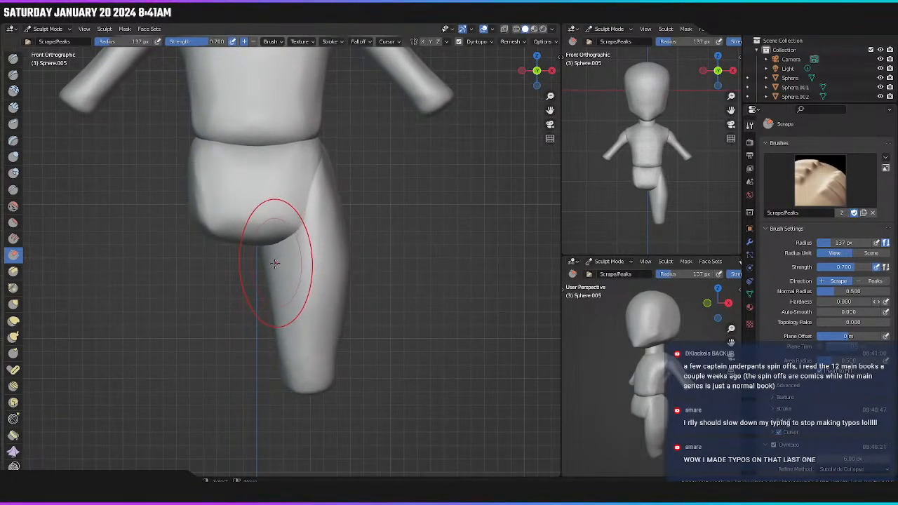
pyautogui.scroll(-3, 275, 263)
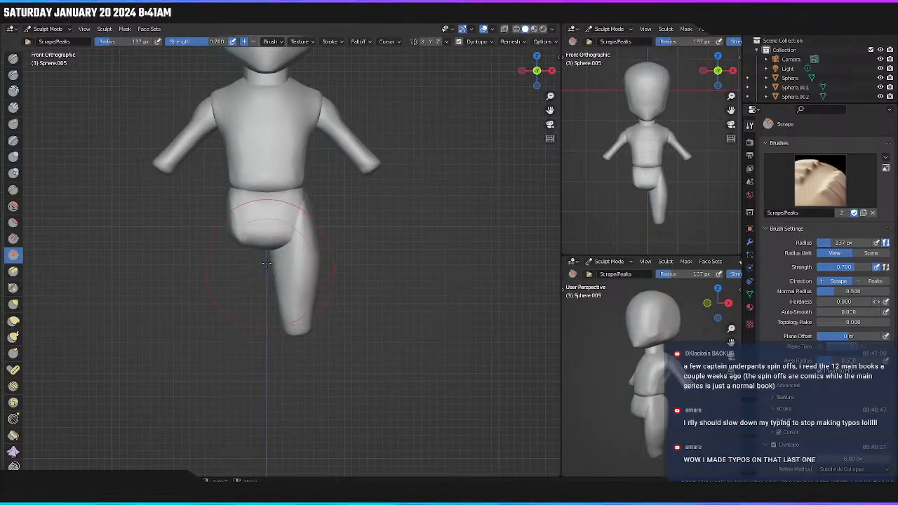
# Examine the mirrored legs against the whole body in Object Mode, from the front and at an angle, with nothing selected.
pyautogui.keyDown('shift'); pyautogui.moveTo(276, 274); pyautogui.dragTo(267, 312, button='middle'); pyautogui.keyUp('shift')
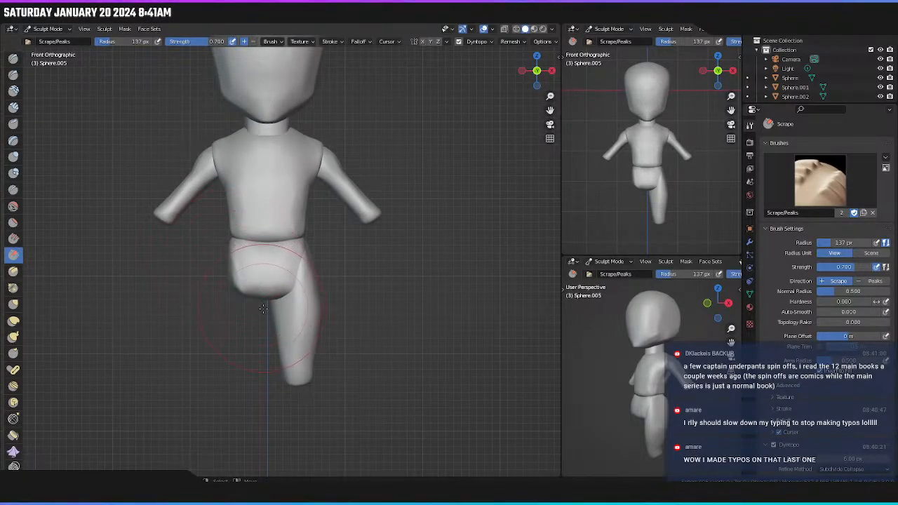
pyautogui.press('g')
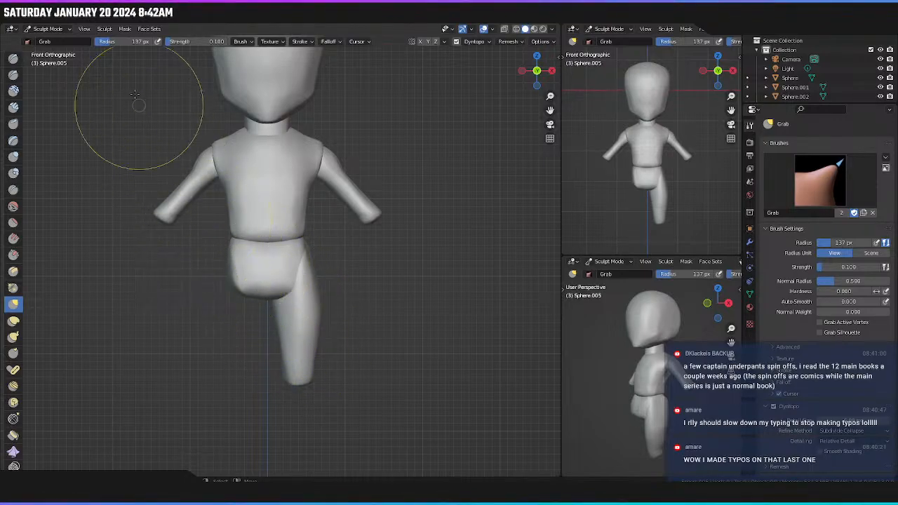
pyautogui.moveTo(140, 80); pyautogui.dragTo(300, 220, button='middle')
pyautogui.click(132, 19)
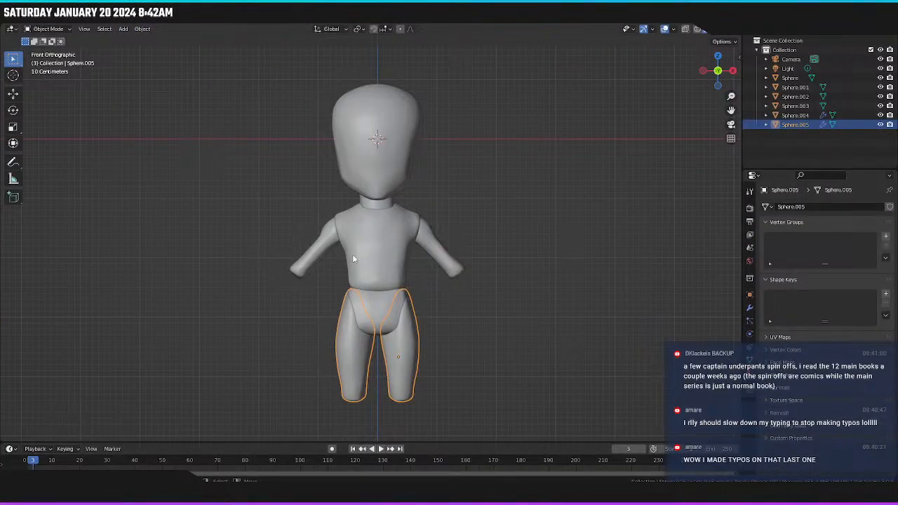
pyautogui.hotkey('alt', 'a')
pyautogui.moveTo(418, 279); pyautogui.dragTo(395, 284, button='middle')
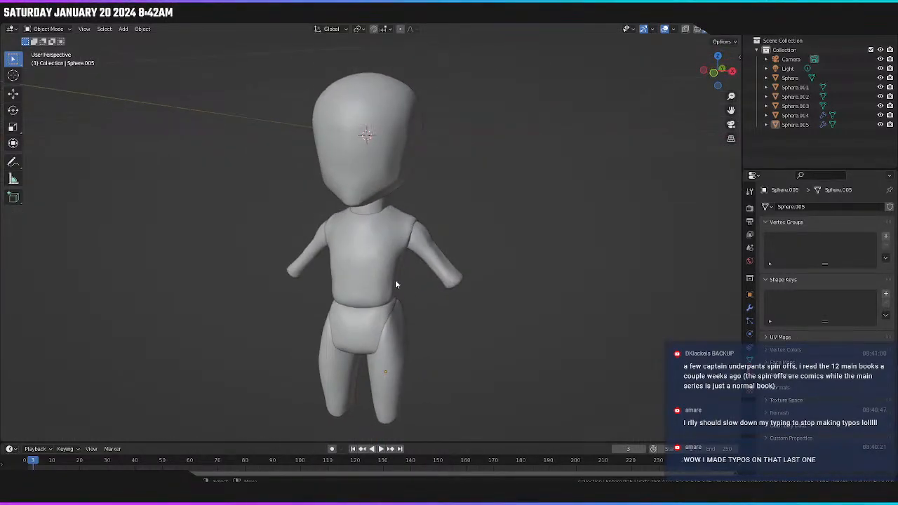
pyautogui.press('KP_1')
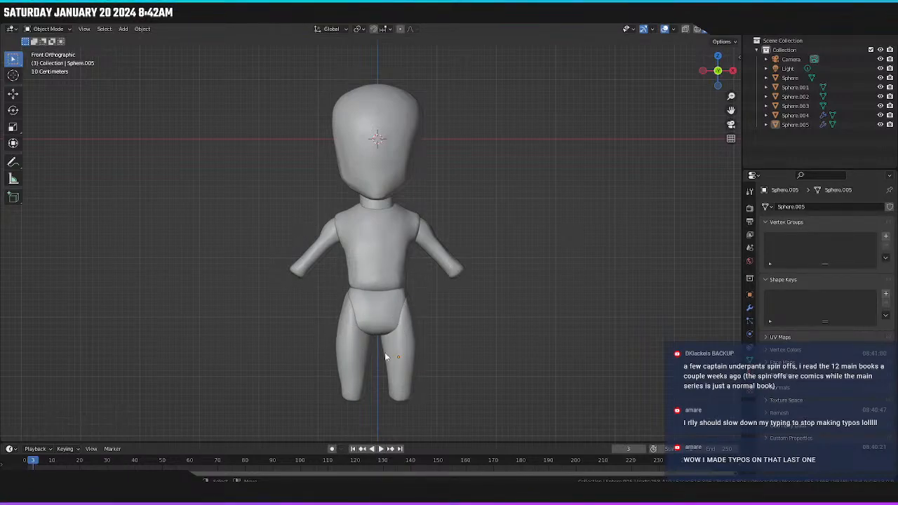
pyautogui.moveTo(372, 338)
pyautogui.mouseDown(button='middle')
pyautogui.moveTo(491, 322)
pyautogui.moveTo(500, 334)
pyautogui.moveTo(268, 335)
pyautogui.moveTo(385, 348)
pyautogui.mouseUp(button='middle')
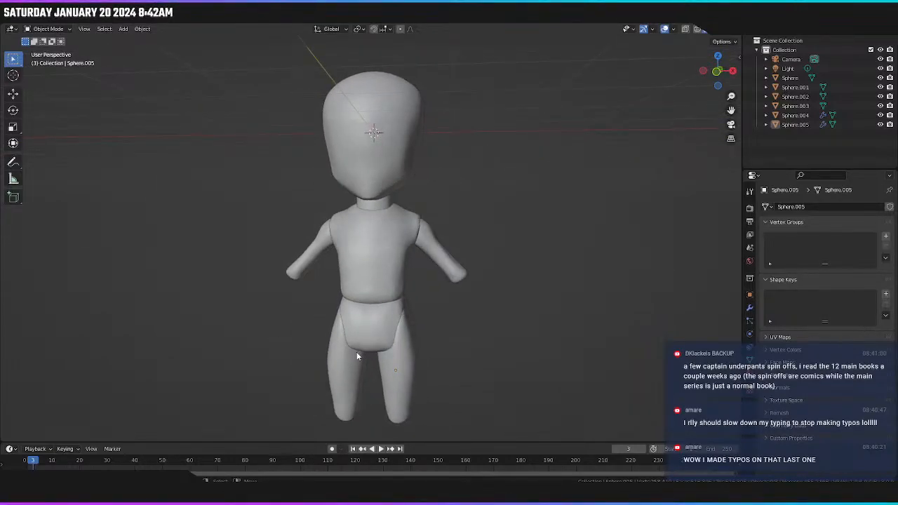
pyautogui.press('KP_1')
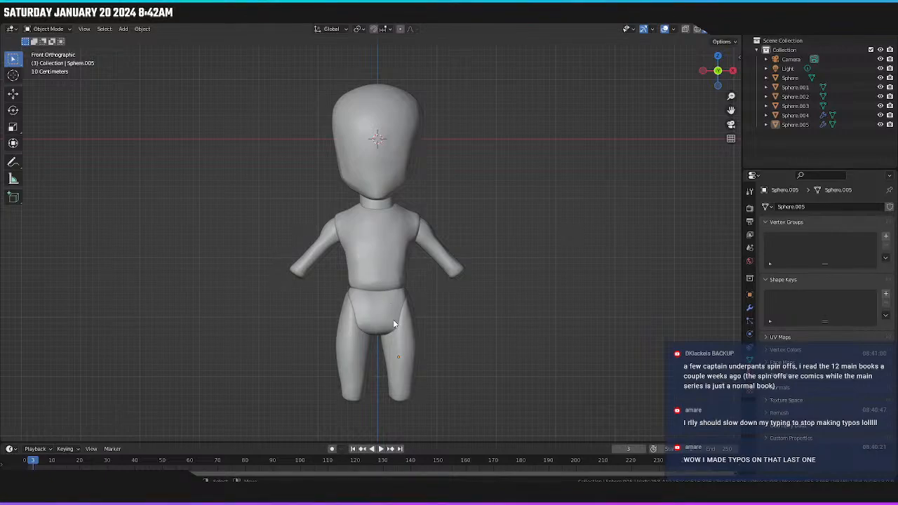
pyautogui.moveTo(393, 324); pyautogui.dragTo(320, 319, button='middle')
# Hide the legs and enable Dyntopo on the pelvis in Sculpt Mode.
pyautogui.click(341, 343)
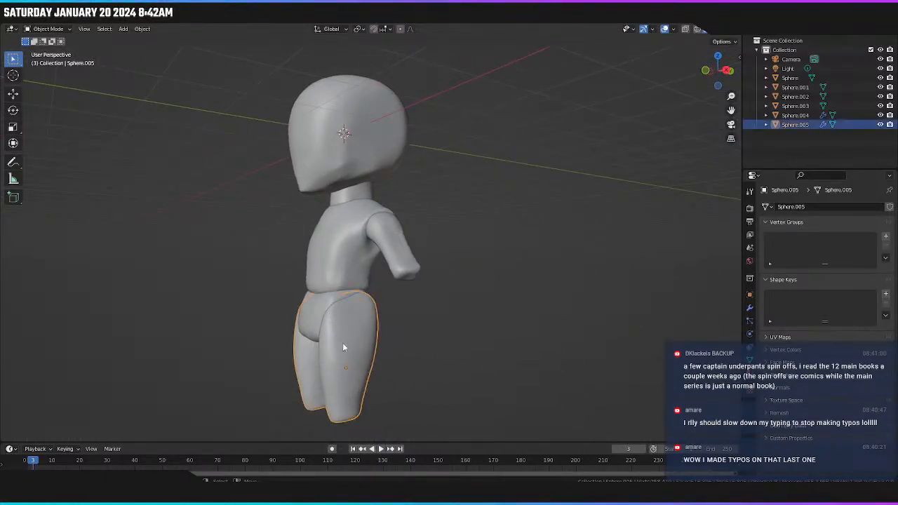
pyautogui.press('h')
pyautogui.click(313, 303)
pyautogui.press('KP_3')
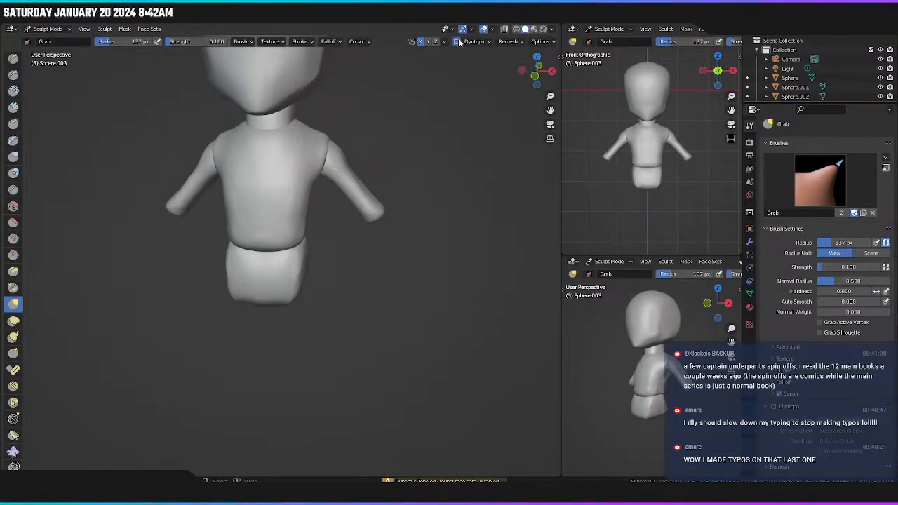
pyautogui.click(458, 42)
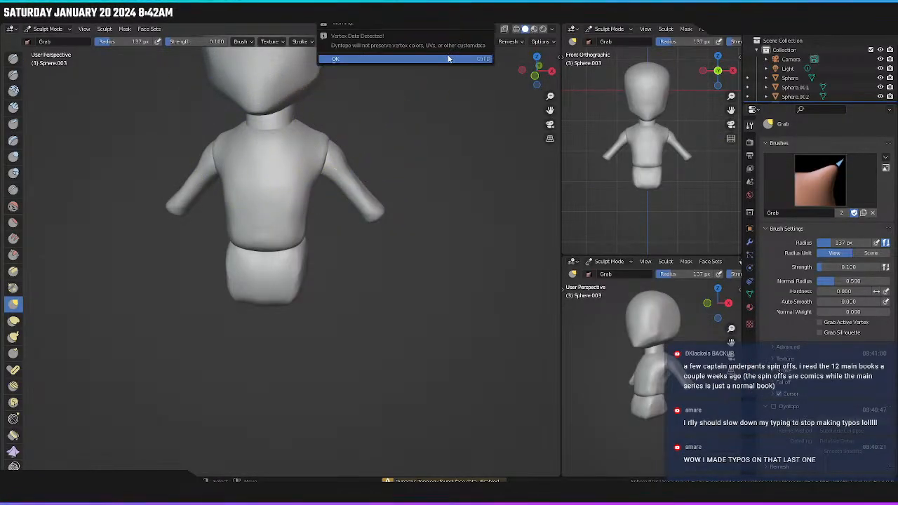
pyautogui.click(449, 59)
# Pull in the pelvis's lower front and adjust its back with the Grab brush at a 137 px radius.
pyautogui.moveTo(372, 137); pyautogui.dragTo(246, 162, button='middle')
pyautogui.press('KP_3')
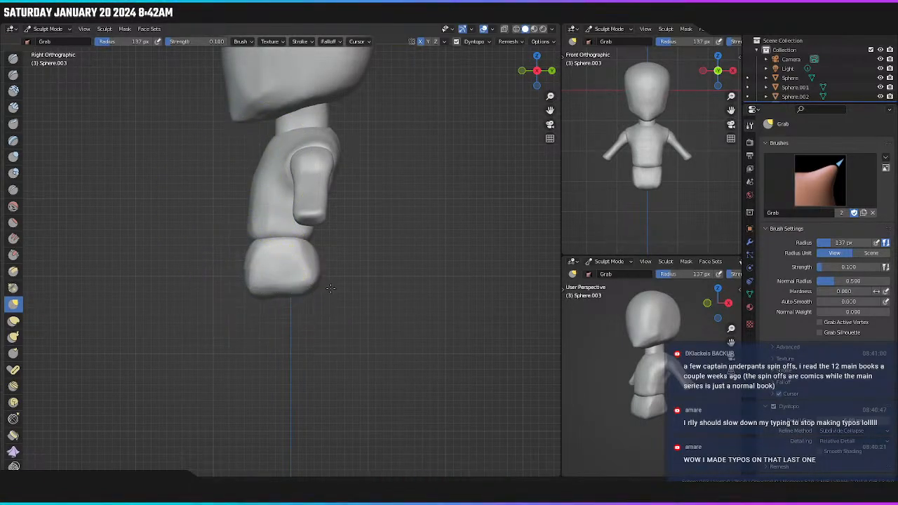
pyautogui.moveTo(331, 288); pyautogui.dragTo(332, 290)
pyautogui.moveTo(252, 292); pyautogui.dragTo(304, 300)
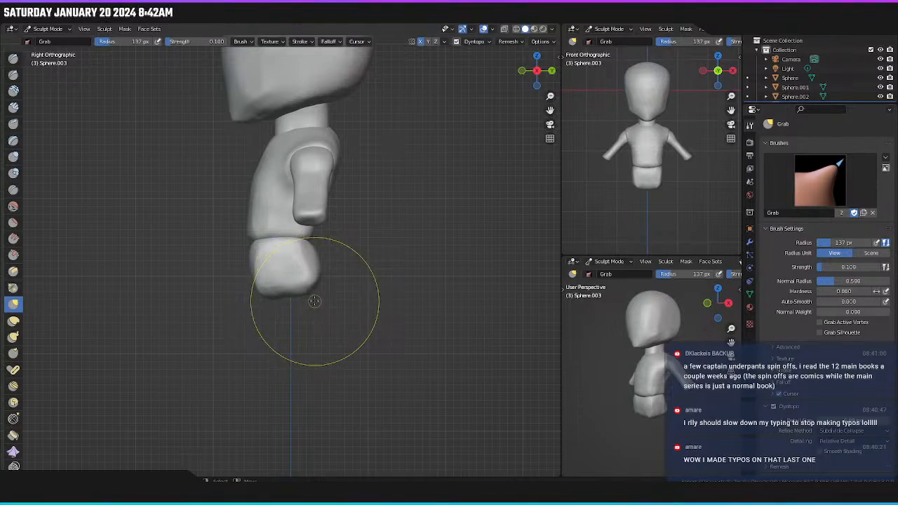
pyautogui.moveTo(319, 255); pyautogui.dragTo(322, 244)
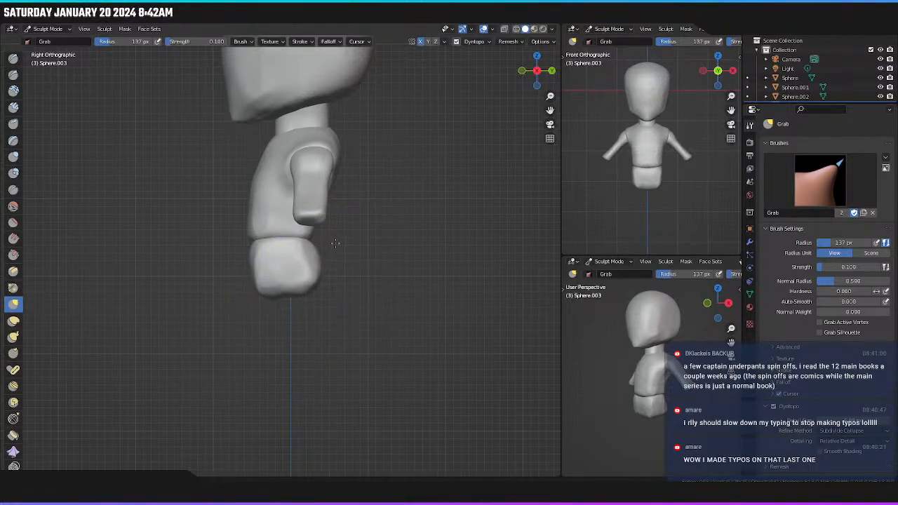
pyautogui.moveTo(343, 248); pyautogui.dragTo(317, 255, button='middle')
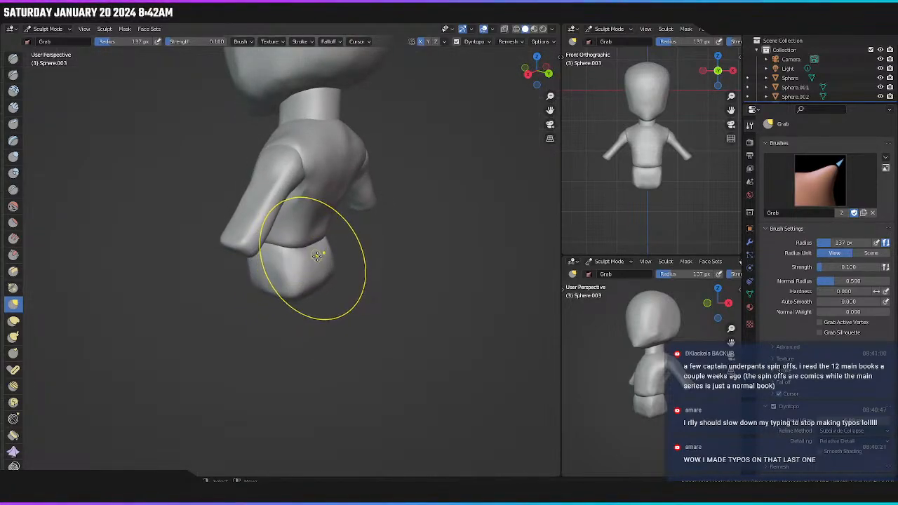
pyautogui.moveTo(318, 255); pyautogui.dragTo(317, 265)
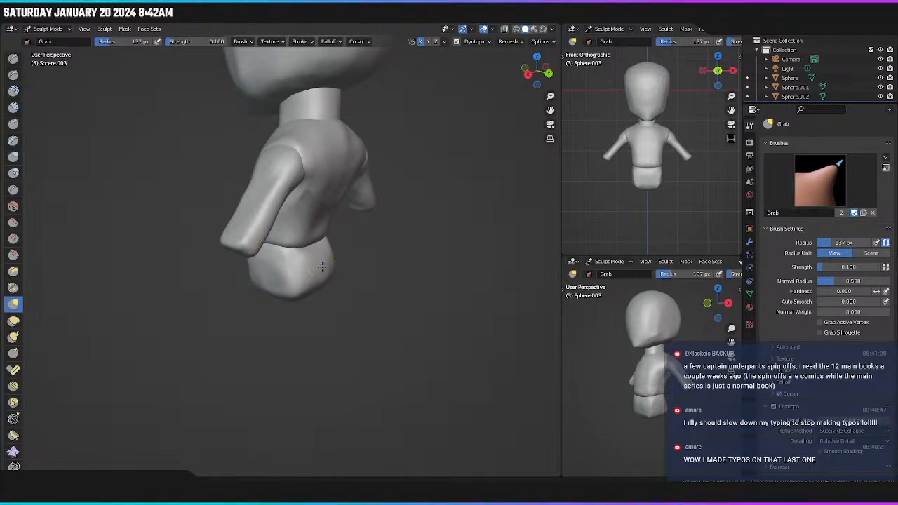
pyautogui.moveTo(331, 280); pyautogui.dragTo(400, 261, button='middle')
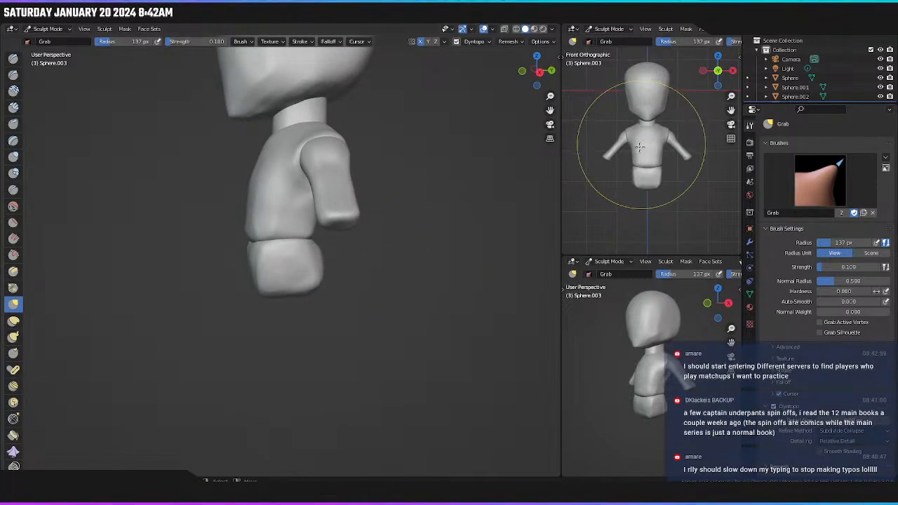
# Round the pelvis's back and underside with the Grab brush, checking the shape from the side, below and front.
pyautogui.press('KP_3')
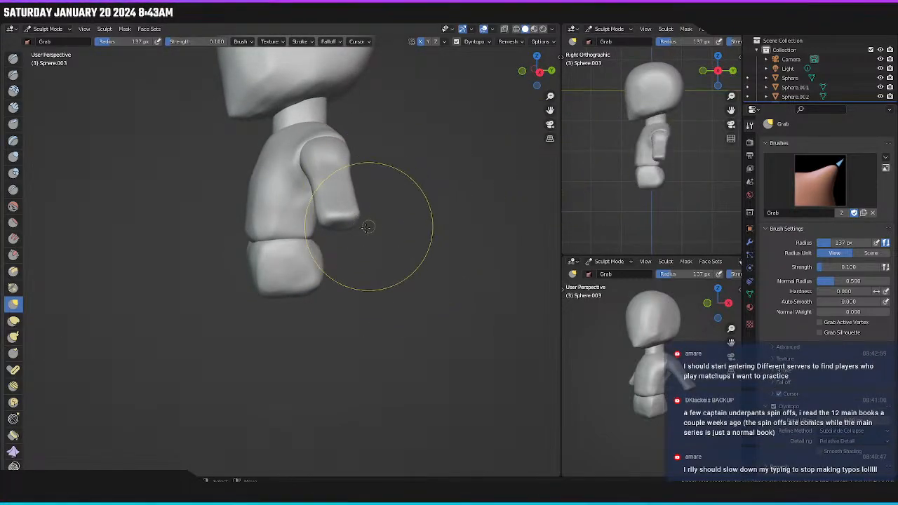
pyautogui.moveTo(367, 224)
pyautogui.mouseDown(button='middle')
pyautogui.moveTo(315, 257)
pyautogui.moveTo(292, 239)
pyautogui.mouseUp(button='middle')
pyautogui.scroll(3, 291, 238)
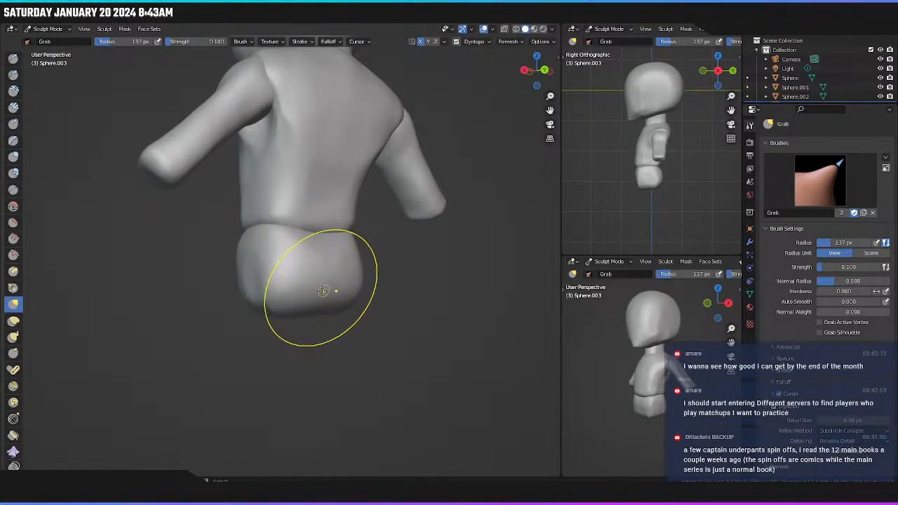
pyautogui.moveTo(322, 290); pyautogui.dragTo(300, 293, button='middle')
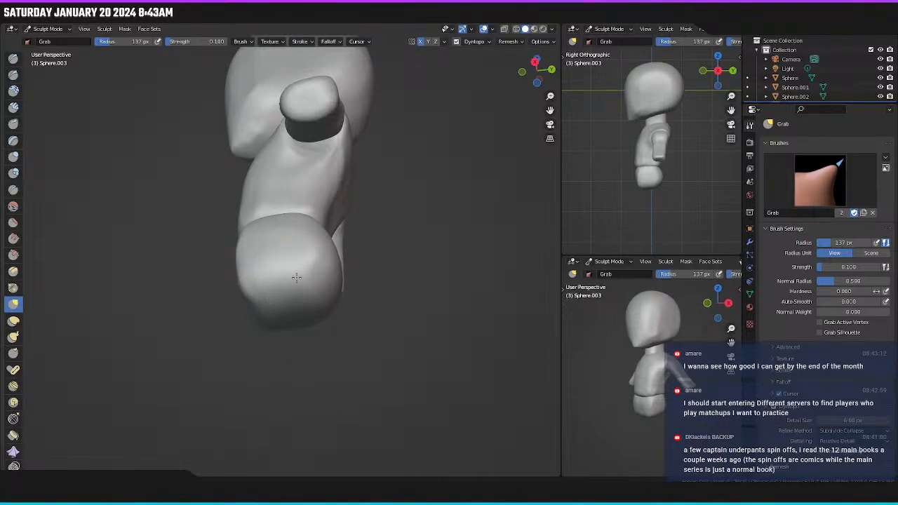
pyautogui.moveTo(296, 301)
pyautogui.mouseDown(button='middle')
pyautogui.moveTo(423, 327)
pyautogui.moveTo(384, 325)
pyautogui.mouseUp(button='middle')
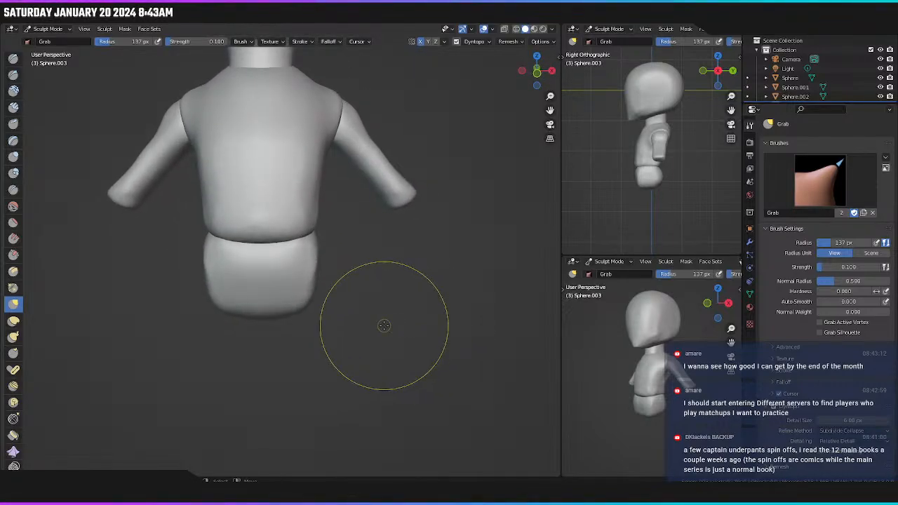
pyautogui.press('KP_1')
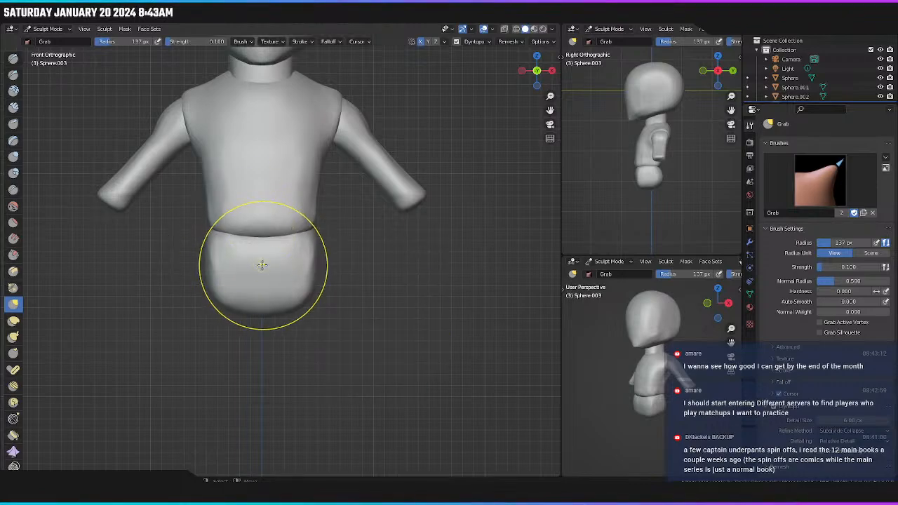
pyautogui.scroll(-2, 262, 267)
pyautogui.scroll(-1, 273, 268)
pyautogui.keyDown('shift'); pyautogui.moveTo(328, 282); pyautogui.dragTo(343, 328, button='middle'); pyautogui.keyUp('shift')
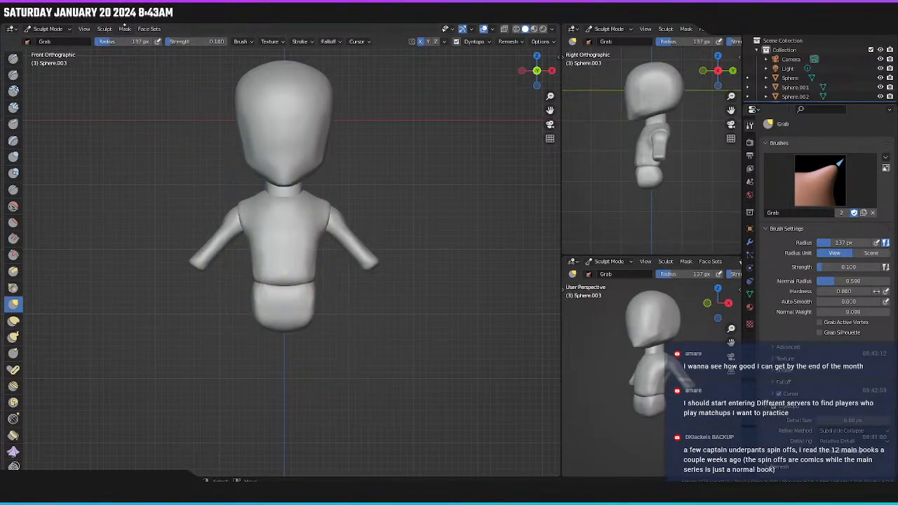
# Check the pelvis against the whole body in Object Mode and re-enable Dyntopo on it in Sculpt Mode.
pyautogui.click(131, 19)
pyautogui.moveTo(380, 228)
pyautogui.mouseDown(button='middle')
pyautogui.moveTo(403, 240)
pyautogui.moveTo(483, 238)
pyautogui.mouseUp(button='middle')
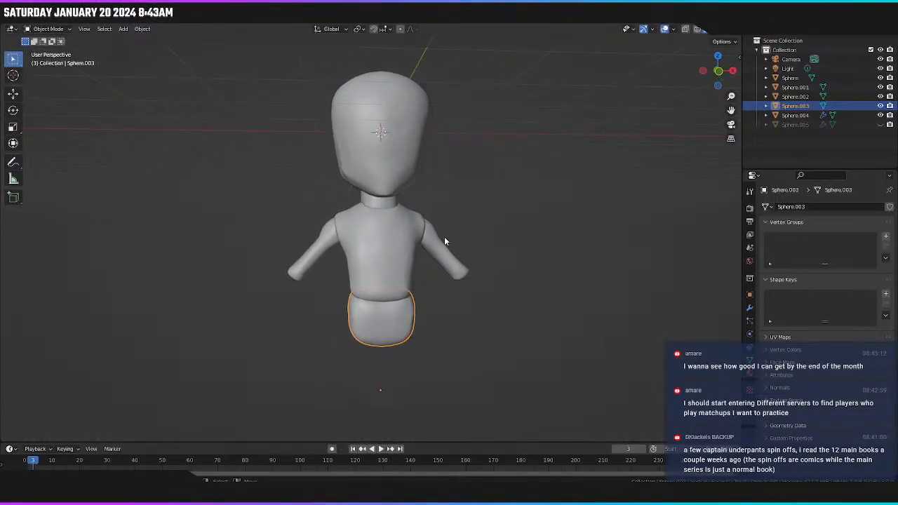
pyautogui.press('KP_1')
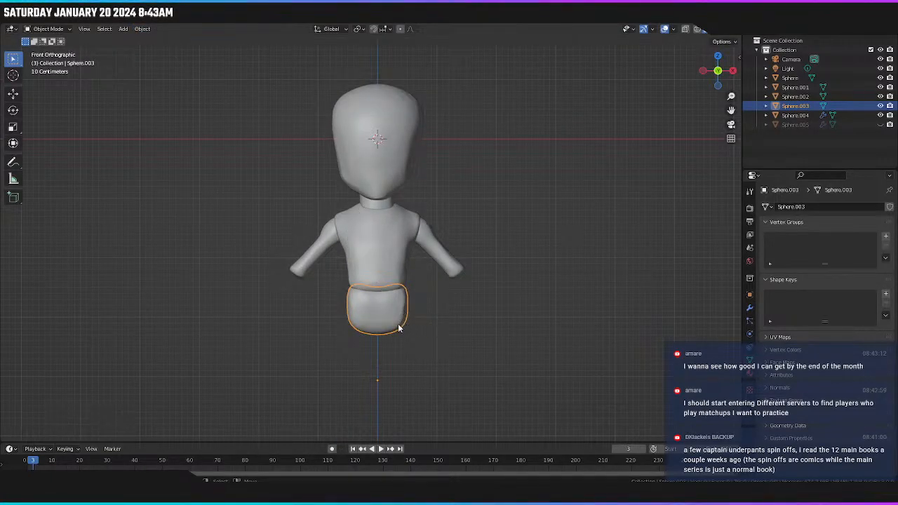
pyautogui.click(173, 23)
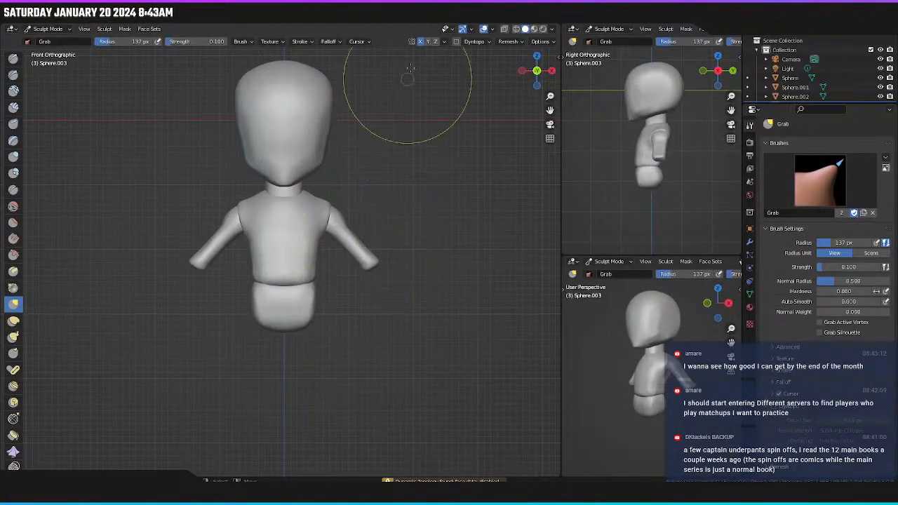
pyautogui.click(453, 41)
pyautogui.click(444, 59)
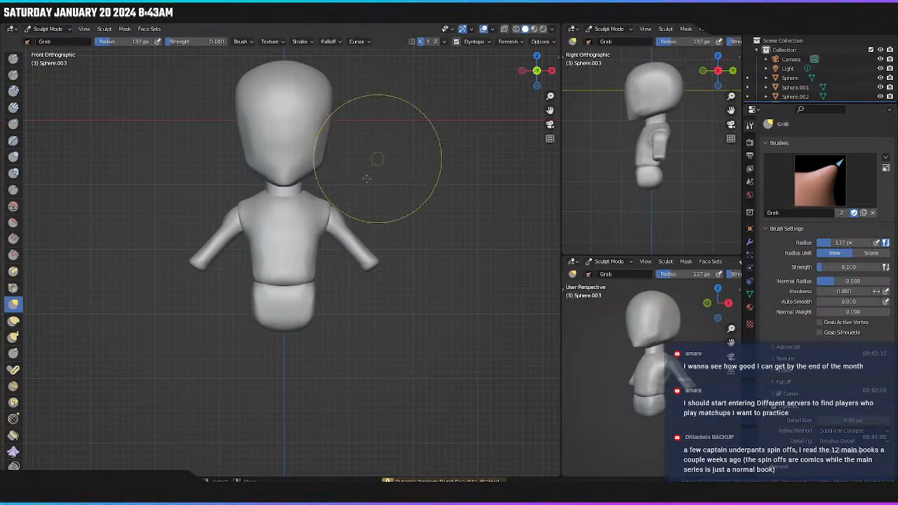
# Save the file and return to sculpting the pelvis.
pyautogui.hotkey('ctrl', 's')
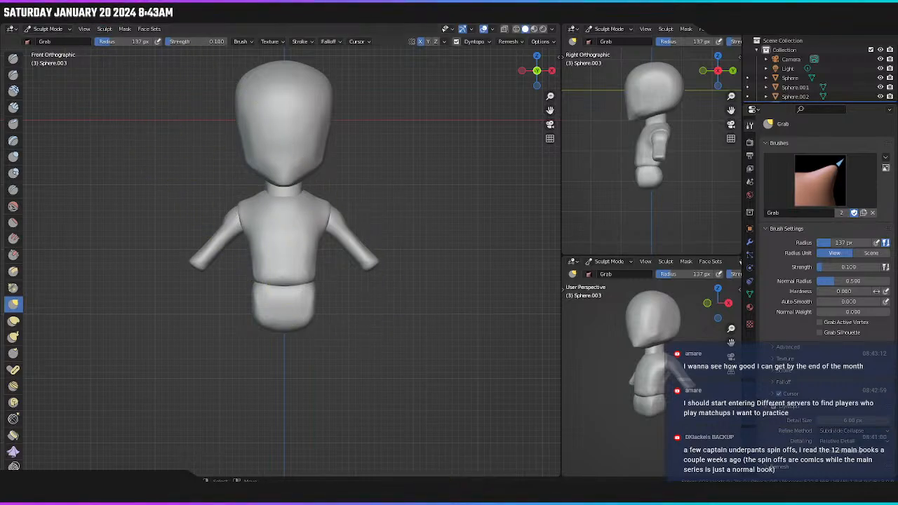
pyautogui.click(135, 16)
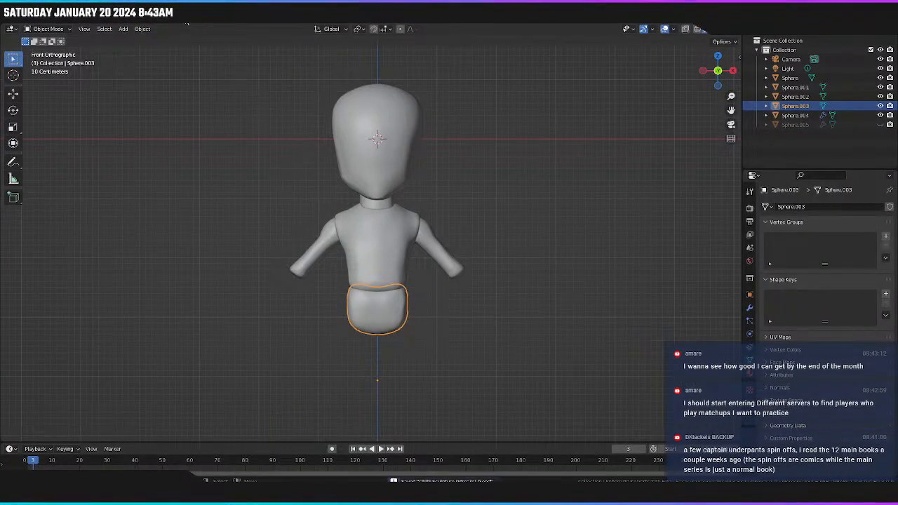
pyautogui.click(192, 16)
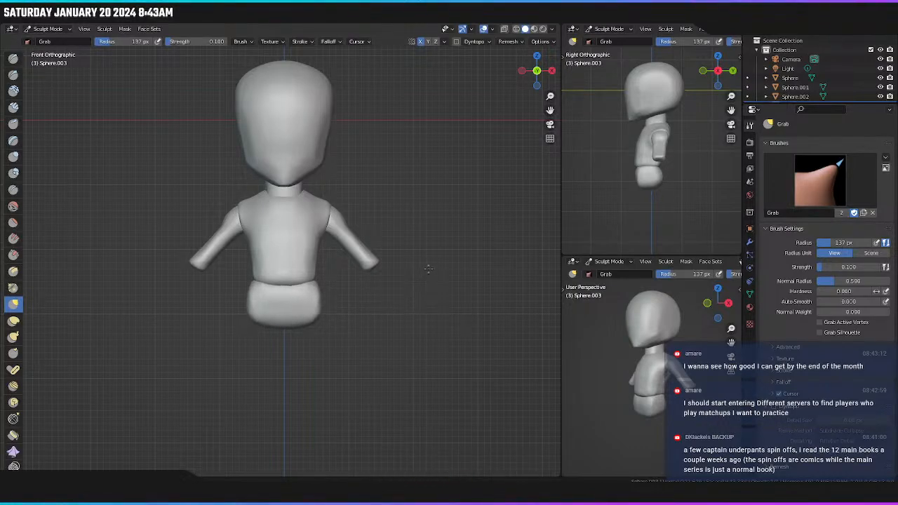
# Widen the pelvis's lower sides from the front with the Grab brush at an 80 px radius.
pyautogui.moveTo(381, 301); pyautogui.dragTo(331, 323)
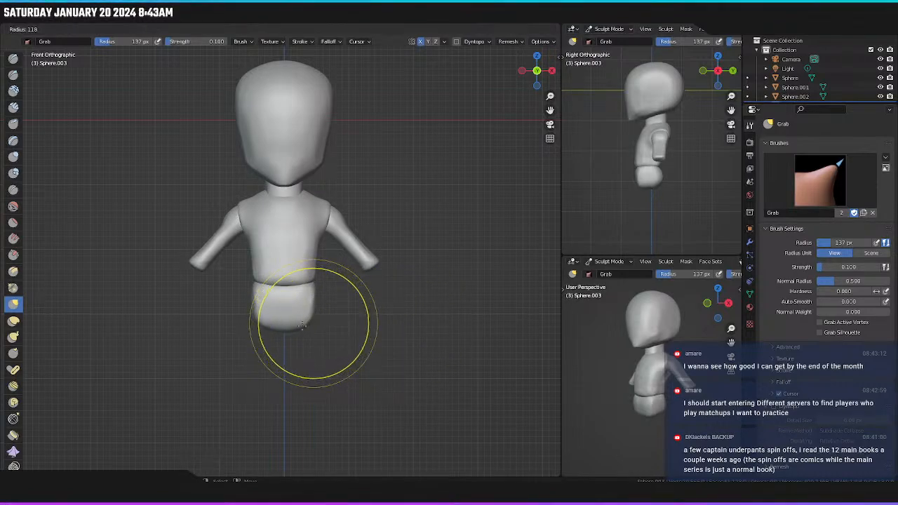
pyautogui.press('f')
pyautogui.click(309, 320)
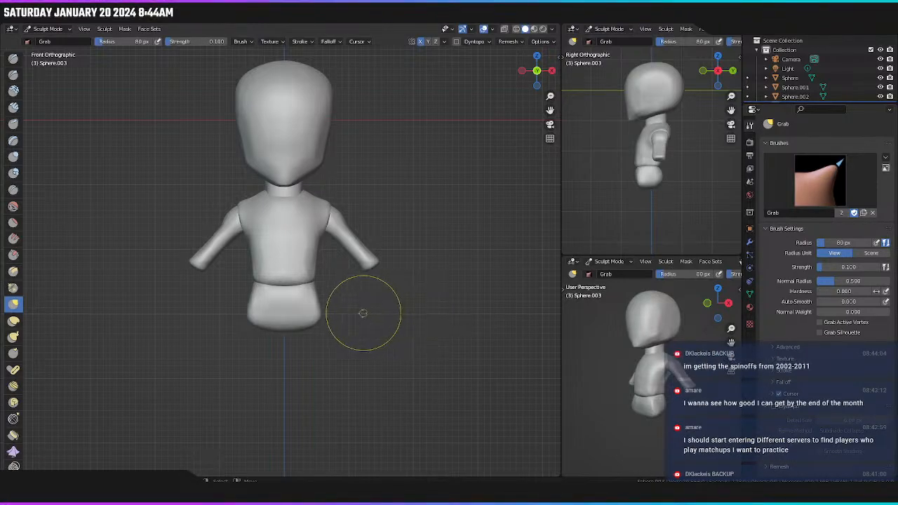
pyautogui.moveTo(350, 319); pyautogui.dragTo(315, 326, button='middle')
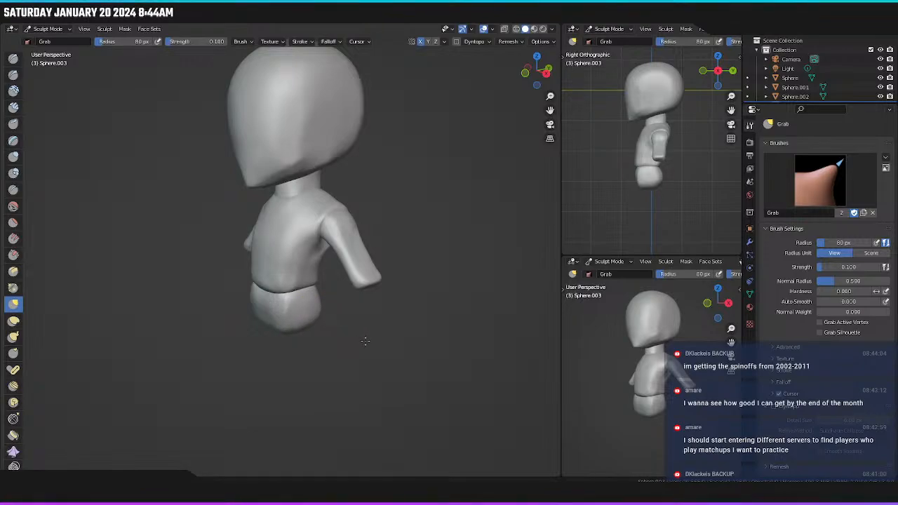
pyautogui.moveTo(367, 350); pyautogui.dragTo(398, 316, button='middle')
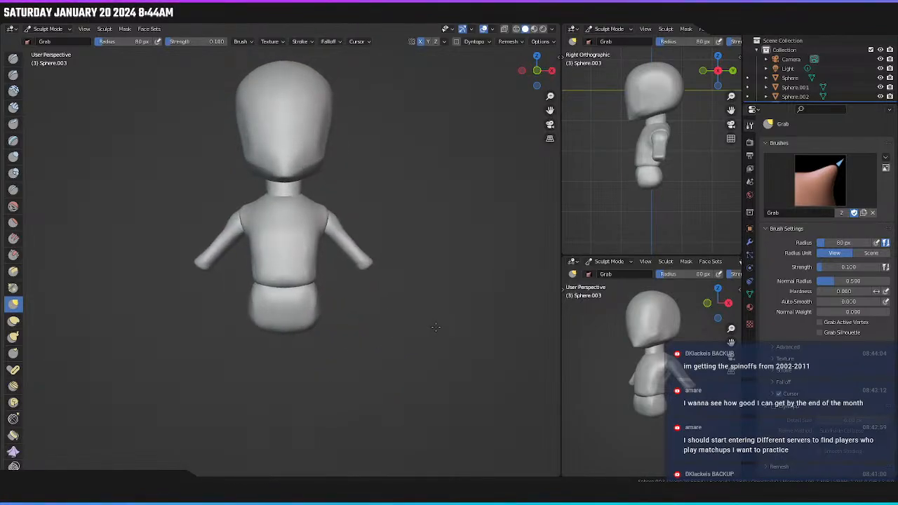
pyautogui.press('KP_1')
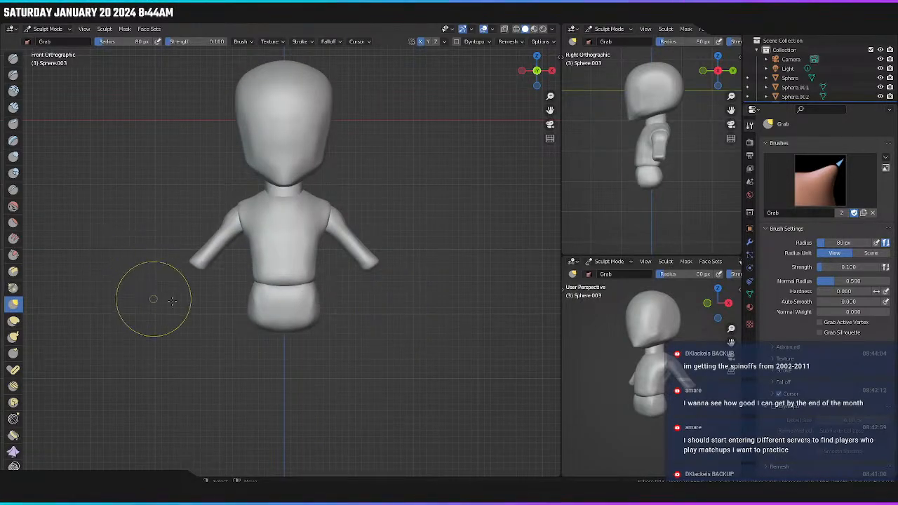
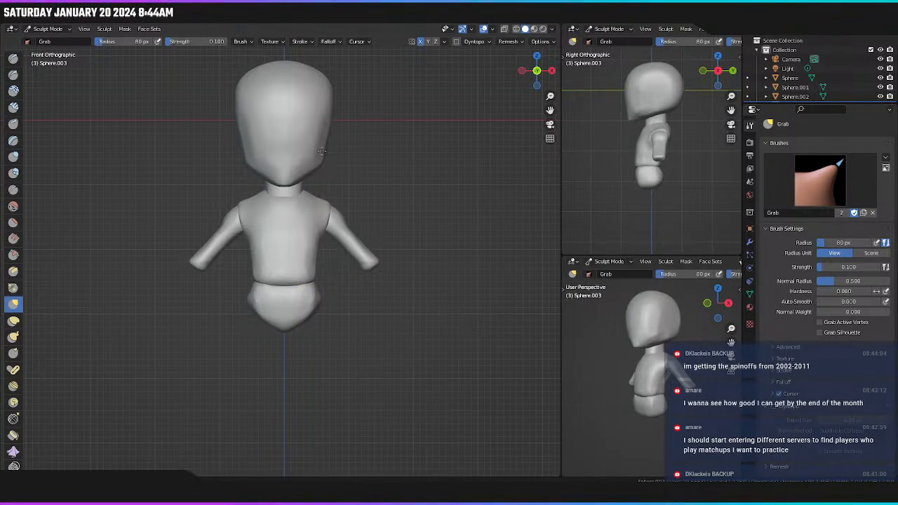
# Check the pelvis from behind, from the side and from the front, with the Scrape brush selected.
pyautogui.moveTo(337, 203); pyautogui.dragTo(237, 321, button='middle')
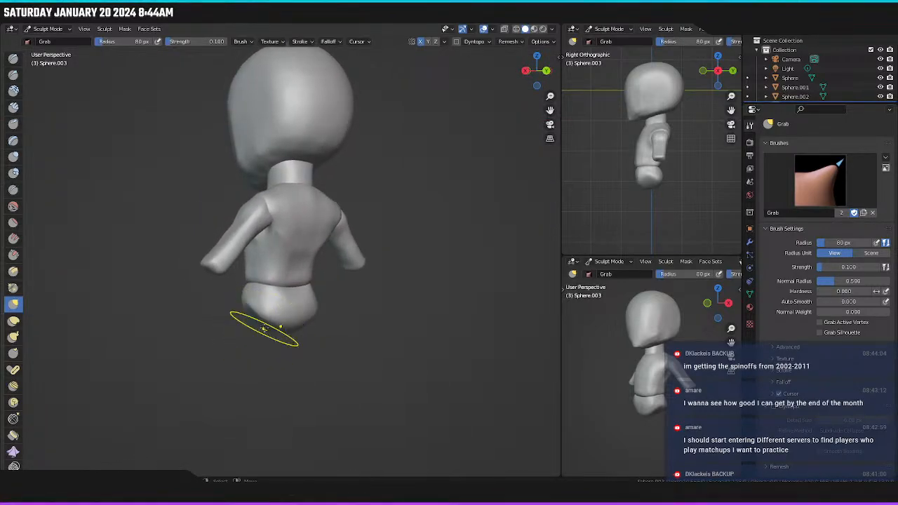
pyautogui.scroll(3, 264, 328)
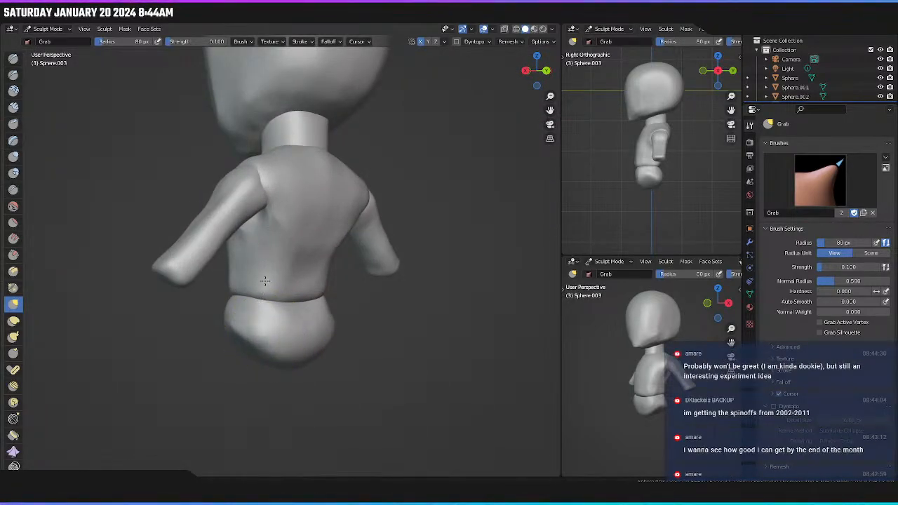
pyautogui.moveTo(261, 310); pyautogui.dragTo(292, 312, button='middle')
pyautogui.scroll(5, 292, 313)
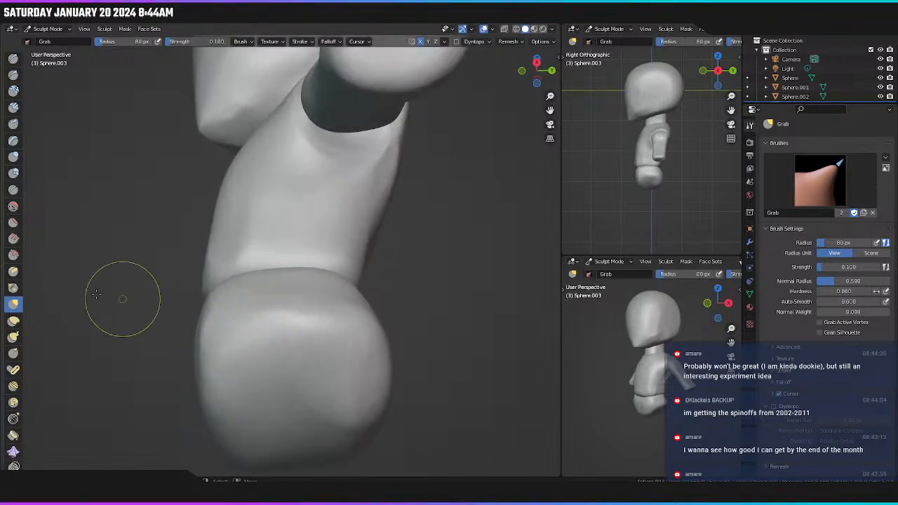
pyautogui.click(13, 255)
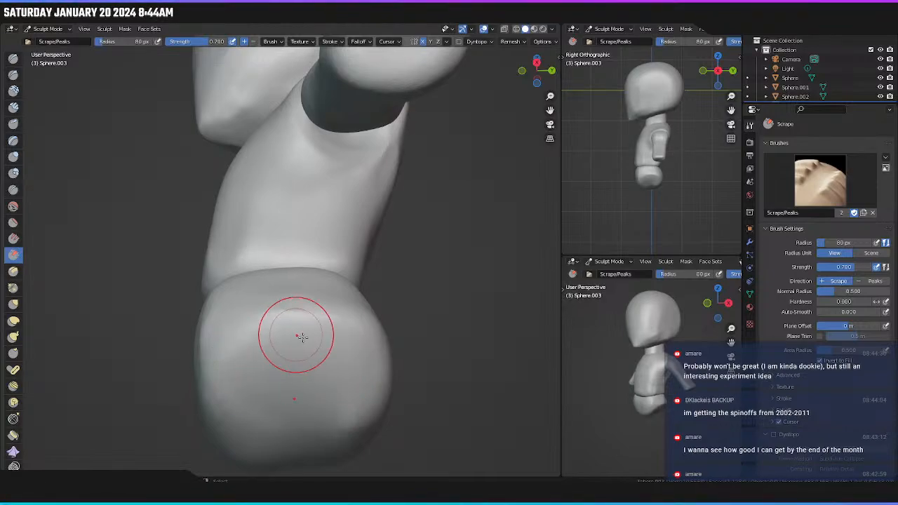
pyautogui.moveTo(296, 337); pyautogui.dragTo(356, 406, button='middle')
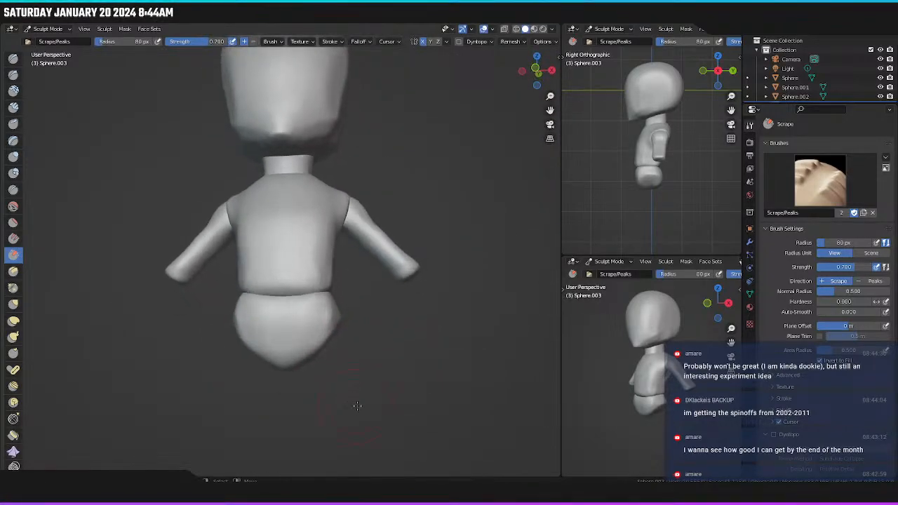
pyautogui.press('KP_1')
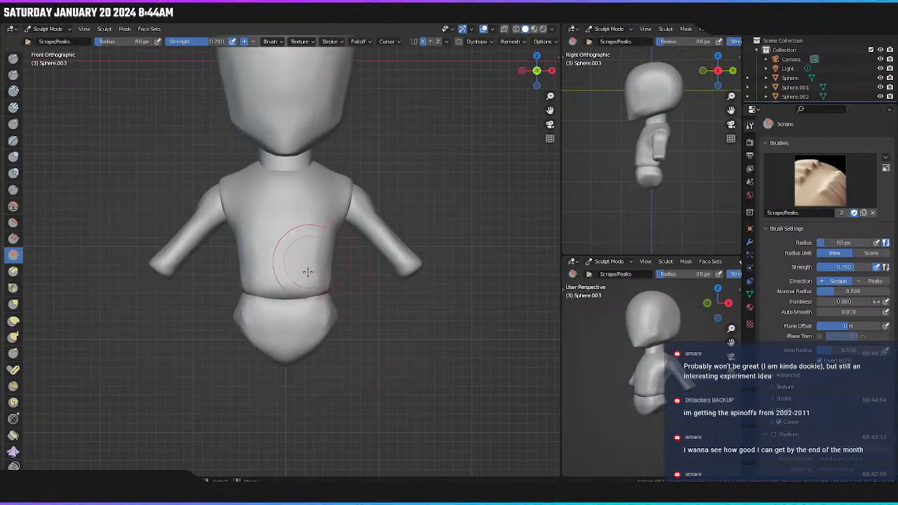
pyautogui.scroll(-1, 311, 299)
pyautogui.keyDown('shift'); pyautogui.moveTo(337, 266); pyautogui.dragTo(345, 319, button='middle'); pyautogui.keyUp('shift')
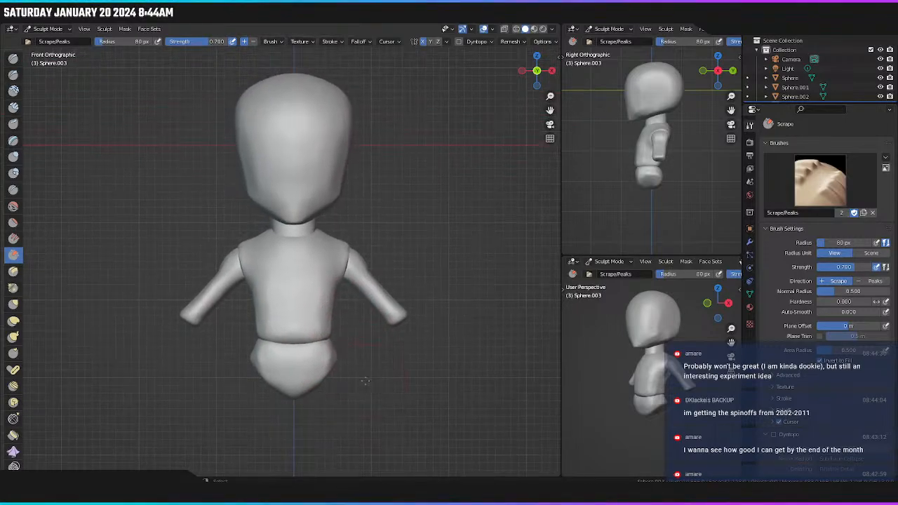
pyautogui.scroll(-1, 347, 340)
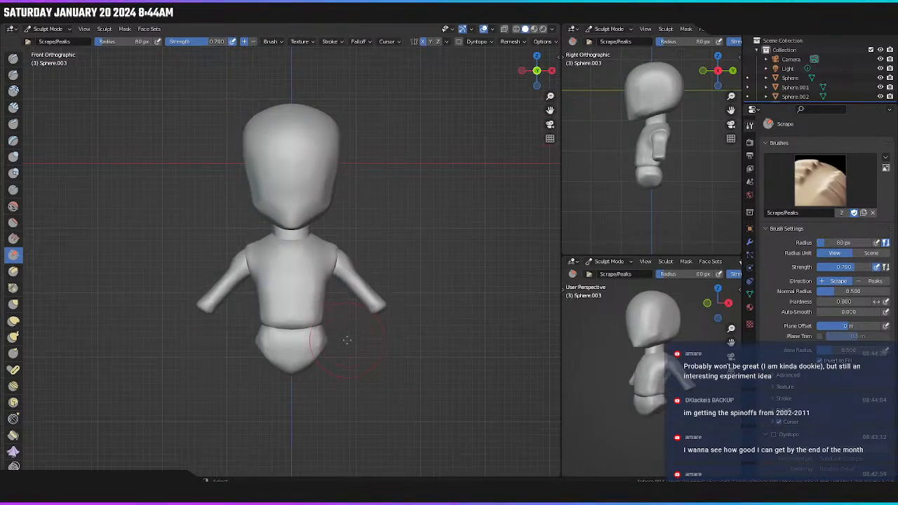
pyautogui.scroll(1, 354, 384)
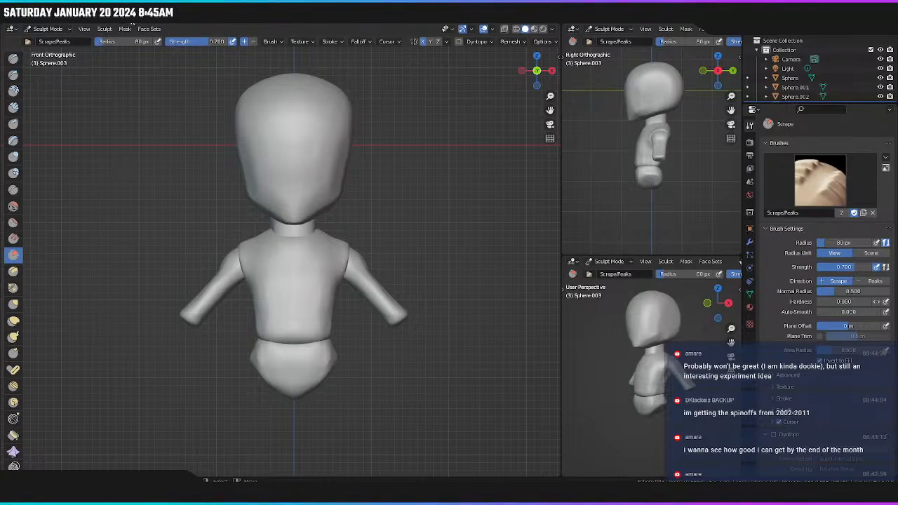
# Unhide the legs in Object Mode and lower them along the Z axis so their tops sit lower on the pelvis.
pyautogui.click(131, 18)
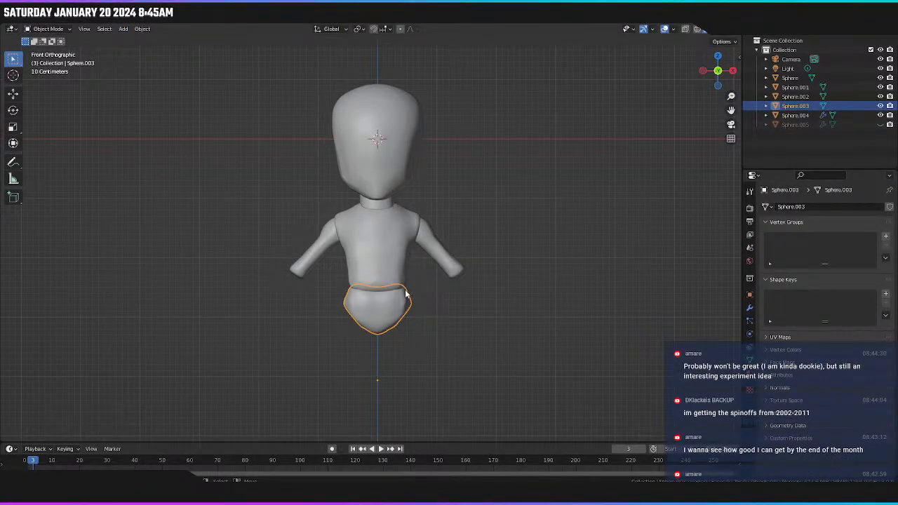
pyautogui.click(880, 125)
pyautogui.click(398, 330)
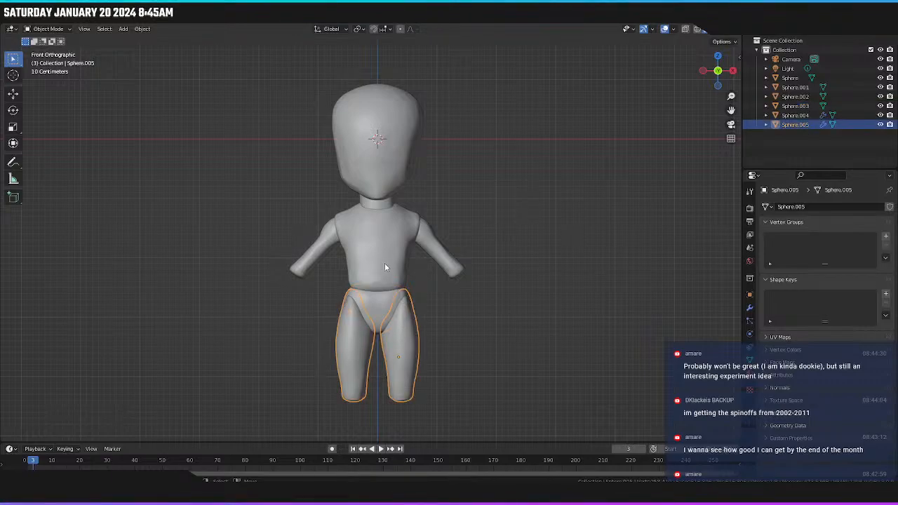
pyautogui.press('KP_3')
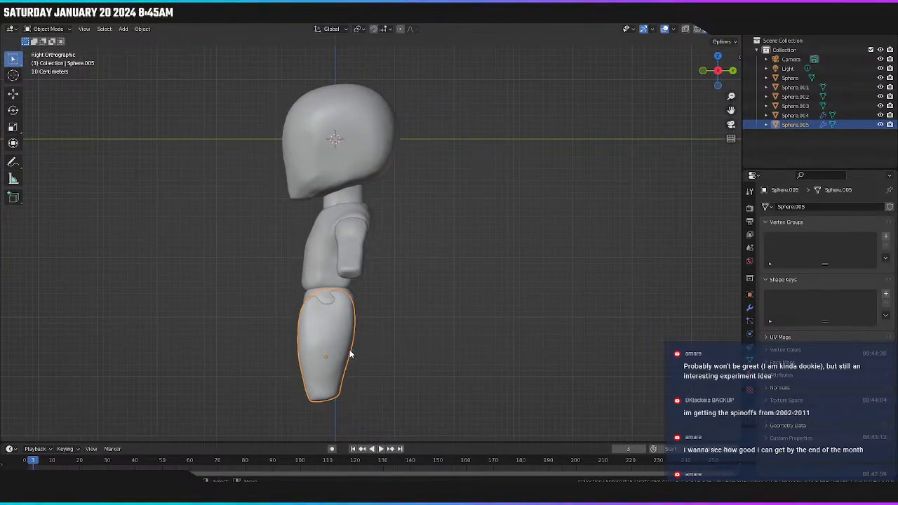
pyautogui.press('g')
pyautogui.press('z')
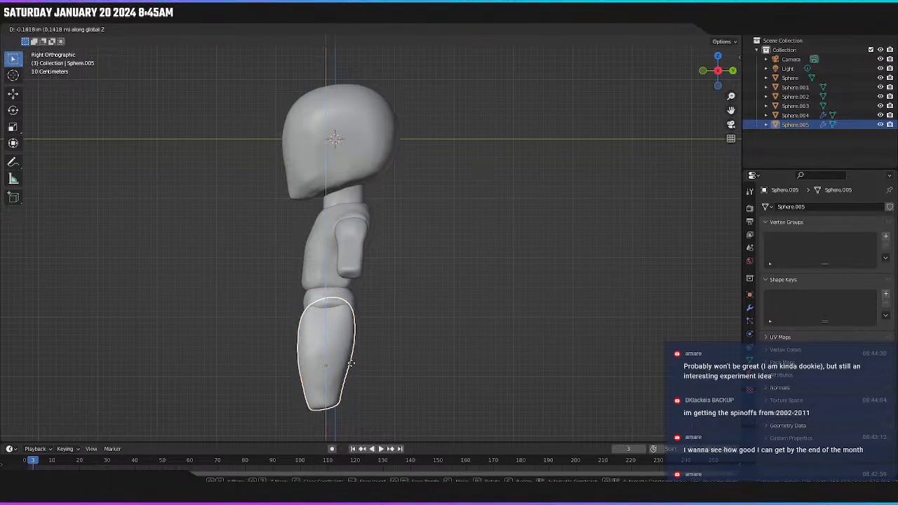
pyautogui.click(352, 368)
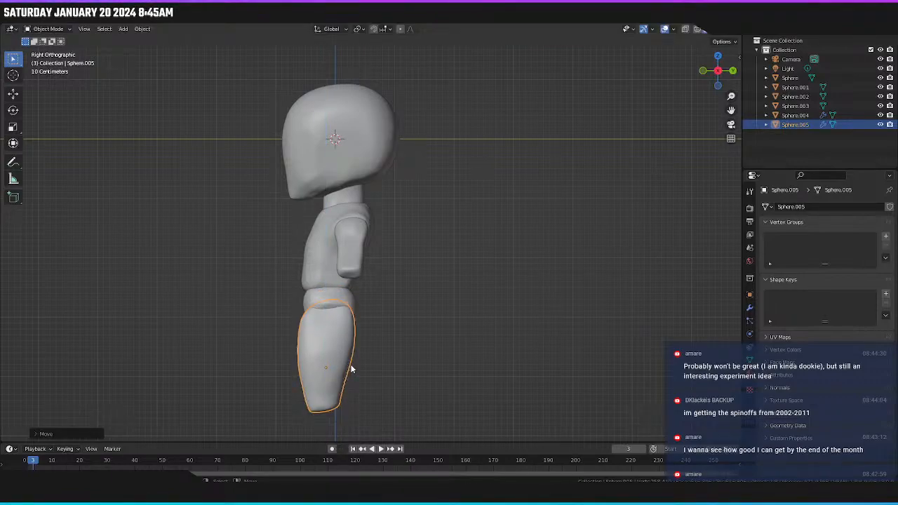
# From the front, rotate the legs about 6° around Y and move them inward about 0.05 m along X.
pyautogui.press('KP_1')
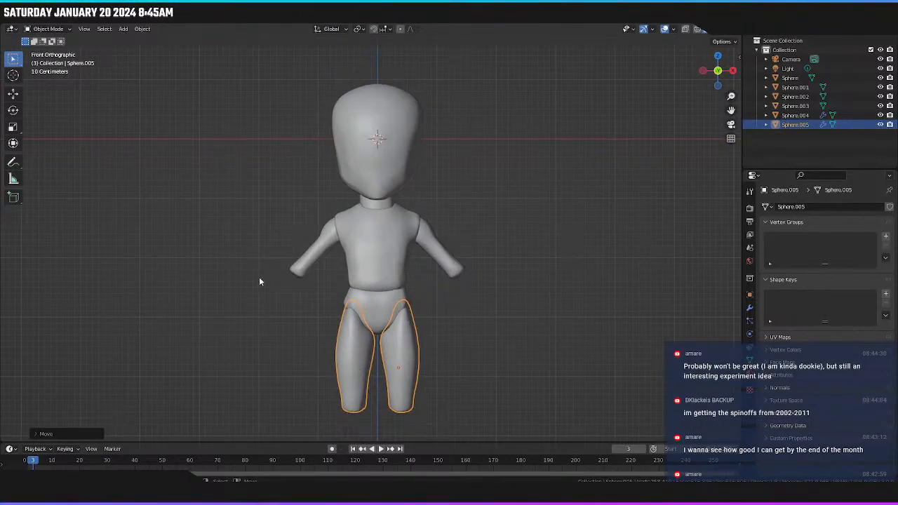
pyautogui.scroll(2, 404, 345)
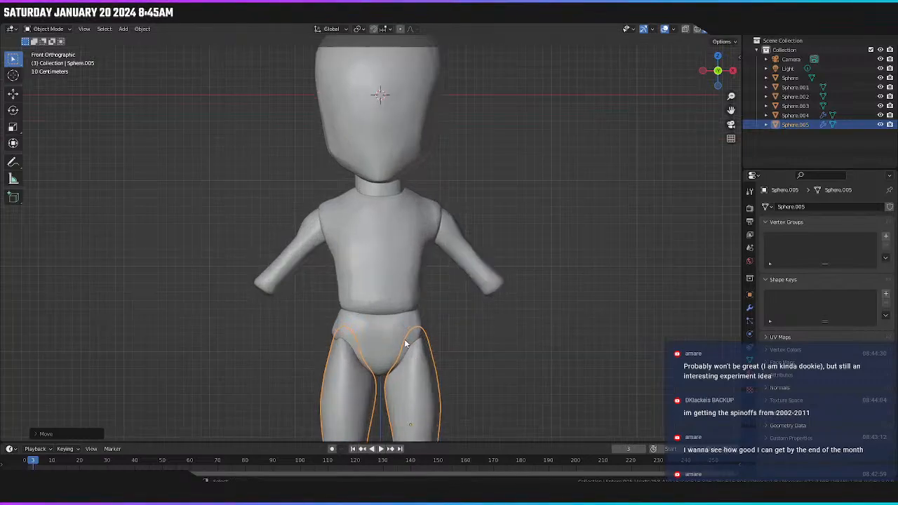
pyautogui.keyDown('shift'); pyautogui.moveTo(406, 341); pyautogui.dragTo(404, 268, button='middle'); pyautogui.keyUp('shift')
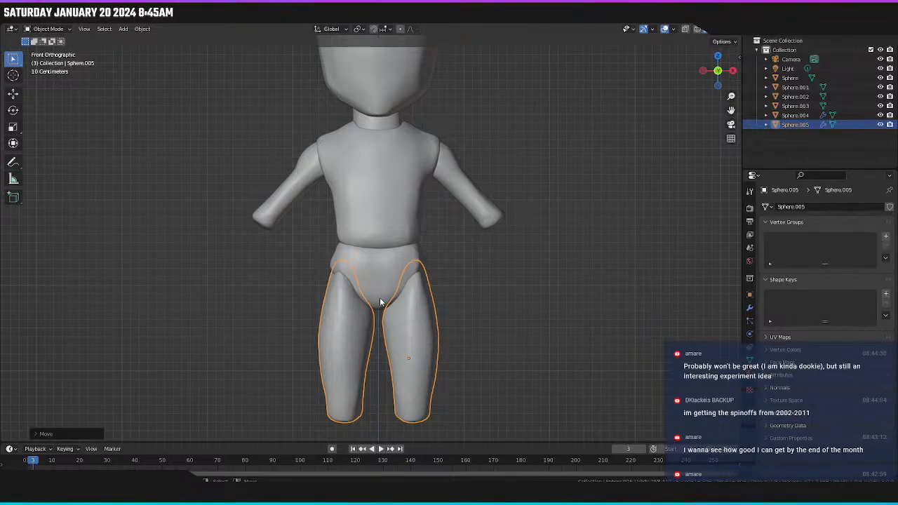
pyautogui.press('r')
pyautogui.press('y')
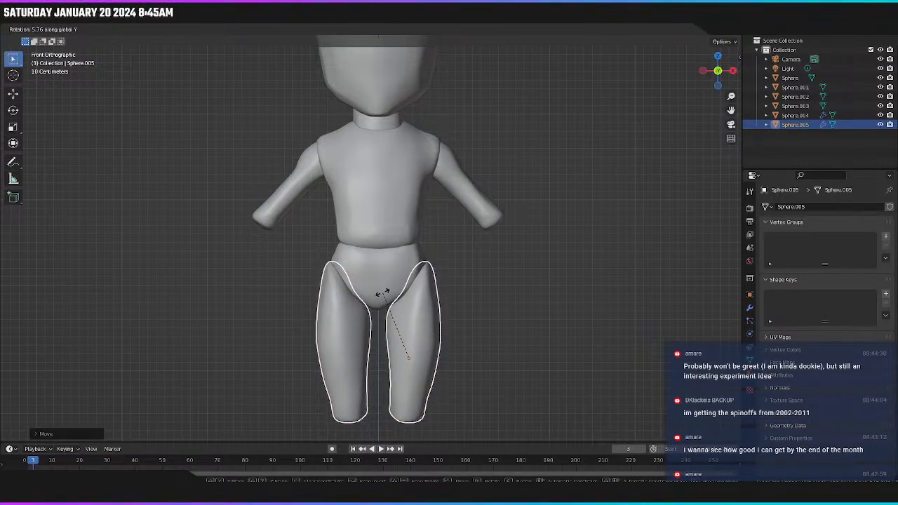
pyautogui.click(382, 293)
pyautogui.press('g')
pyautogui.press('x')
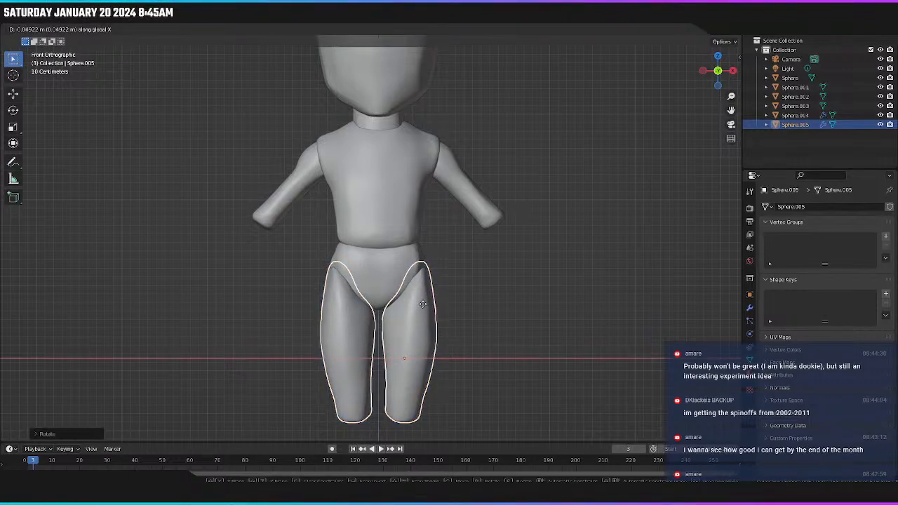
pyautogui.click(423, 305)
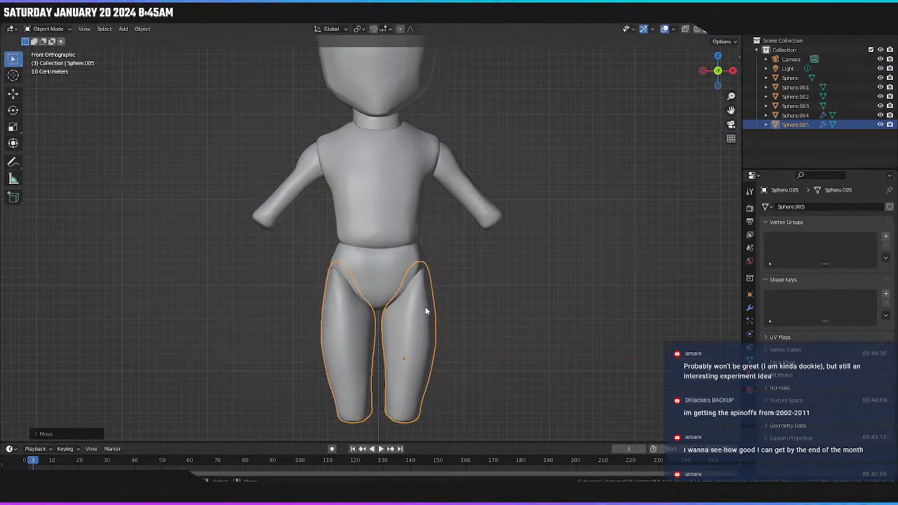
# Check how the legs meet the pelvis and tilt them slightly in side view so their lower ends swing backward.
pyautogui.hotkey('alt', 'a')
pyautogui.press('KP_5')
pyautogui.moveTo(442, 336); pyautogui.dragTo(352, 338, button='middle')
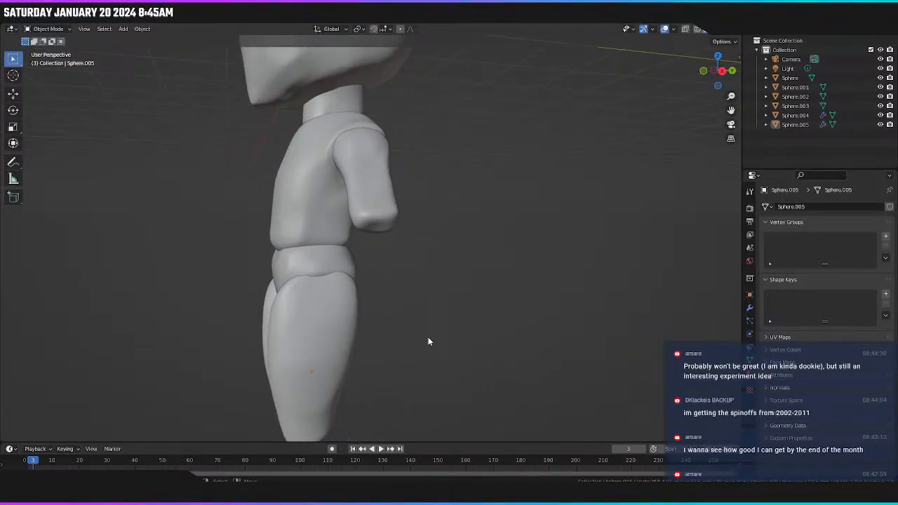
pyautogui.press('KP_3')
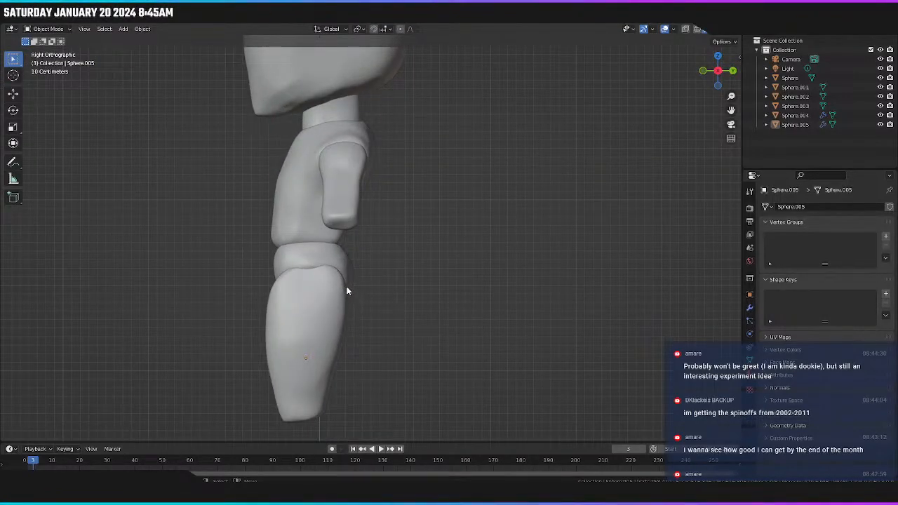
pyautogui.keyDown('shift'); pyautogui.moveTo(347, 290); pyautogui.dragTo(344, 245, button='middle'); pyautogui.keyUp('shift')
pyautogui.click(339, 308)
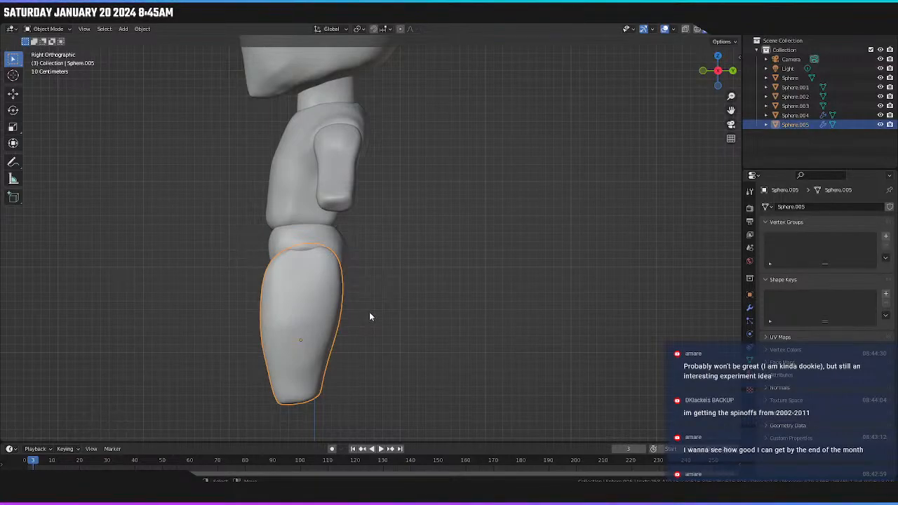
pyautogui.press('r')
pyautogui.press('y')
pyautogui.click(374, 309)
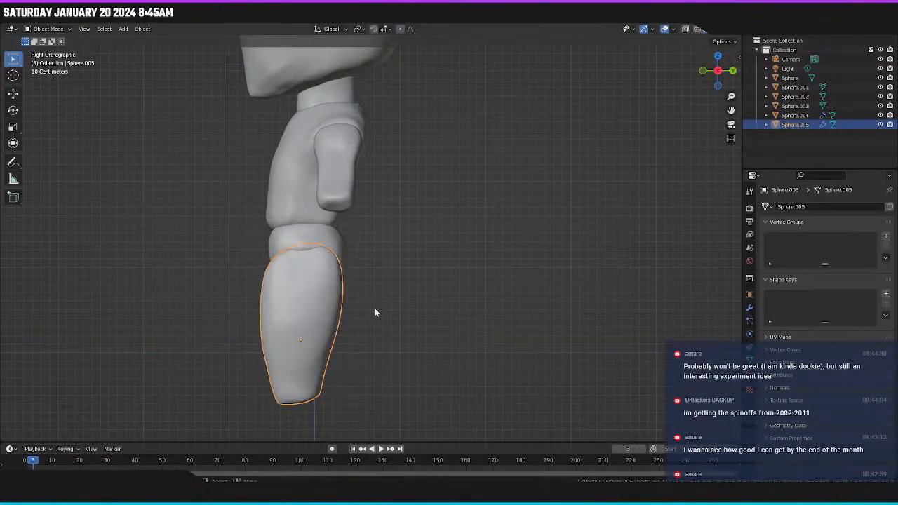
pyautogui.press('r')
pyautogui.click(380, 293)
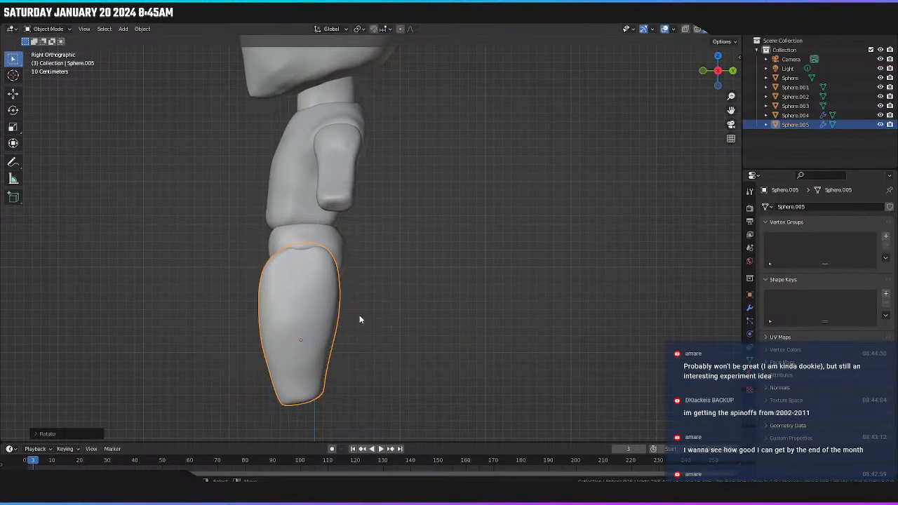
# Move the legs slightly backward along the Y axis under the pelvis and check the whole body from the front.
pyautogui.press('g')
pyautogui.press('y')
pyautogui.click(367, 316)
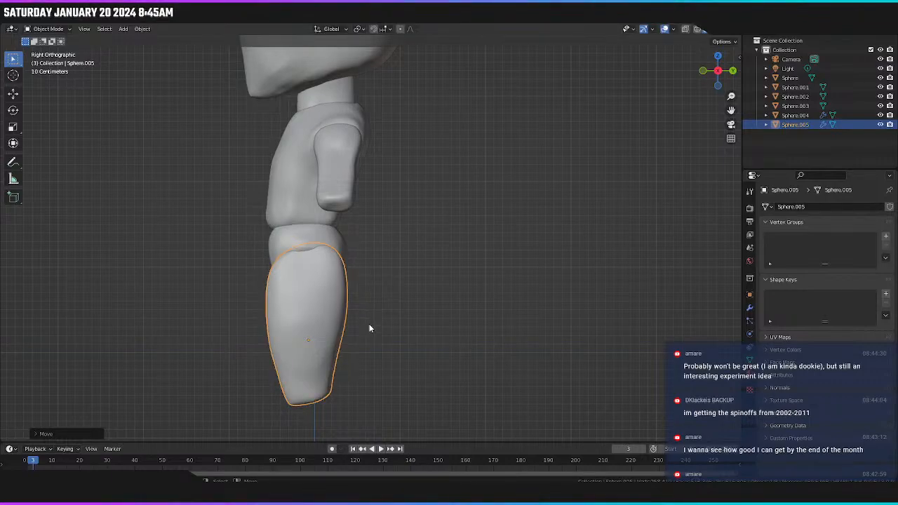
pyautogui.moveTo(369, 327); pyautogui.dragTo(466, 326, button='middle')
pyautogui.press('KP_1')
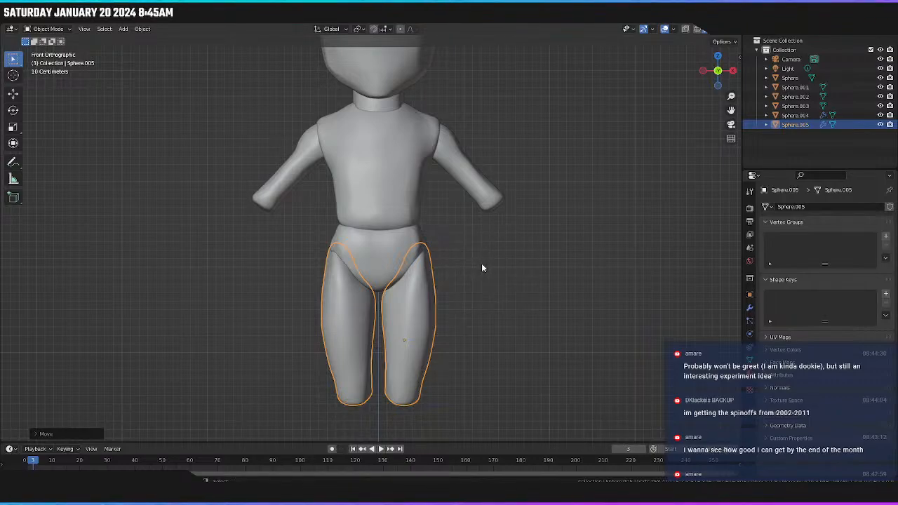
pyautogui.moveTo(483, 263)
pyautogui.keyDown('shift'); pyautogui.mouseDown(button='middle')
pyautogui.moveTo(491, 260)
pyautogui.moveTo(485, 270)
pyautogui.mouseUp(button='middle'); pyautogui.keyUp('shift')
pyautogui.scroll(-2, 403, 203)
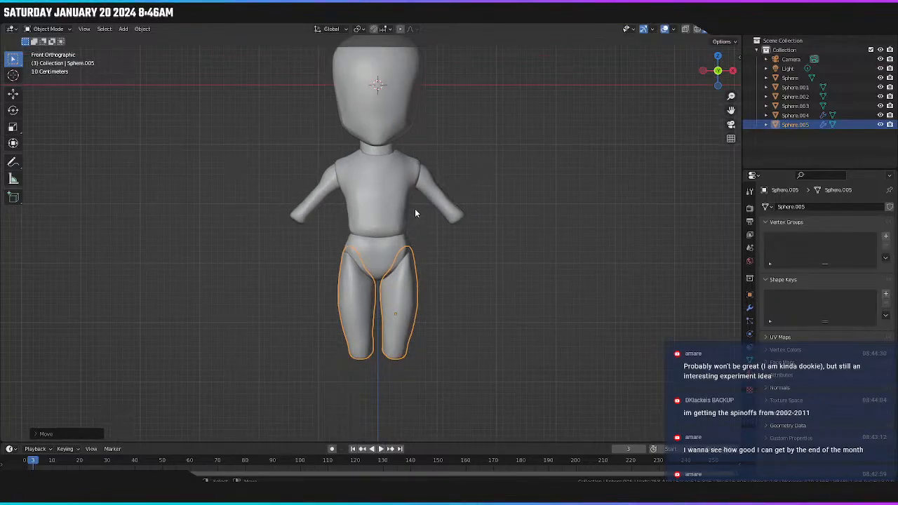
pyautogui.keyDown('shift'); pyautogui.moveTo(417, 218); pyautogui.dragTo(406, 263, button='middle'); pyautogui.keyUp('shift')
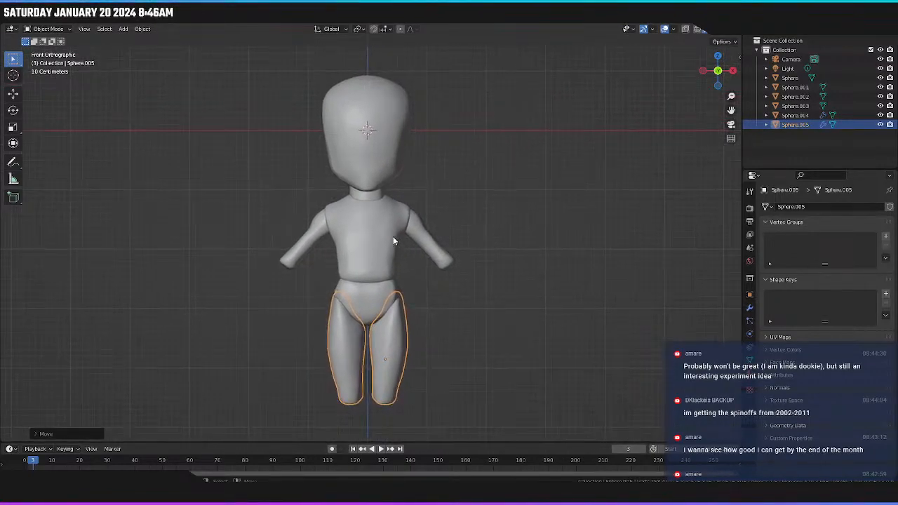
# Switch to the Sculpting workspace and enable dynamic topology on the legs.
pyautogui.click(188, 23)
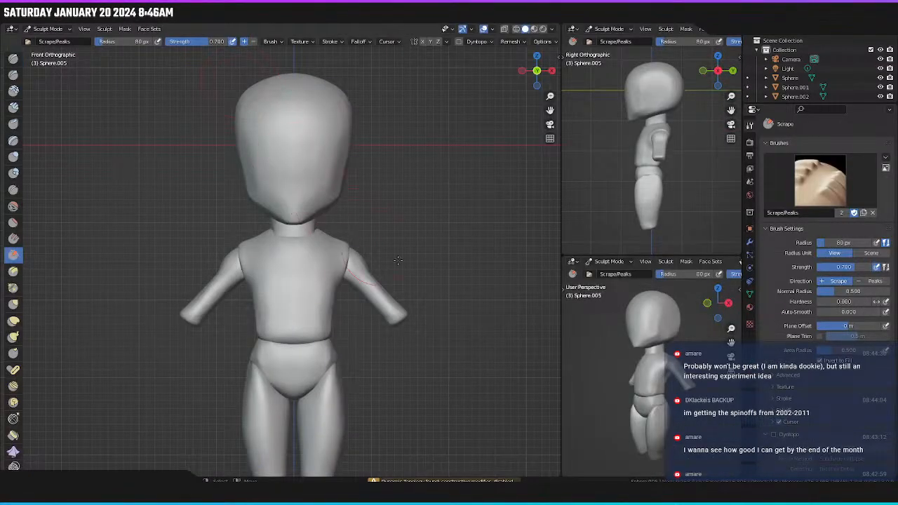
pyautogui.click(458, 42)
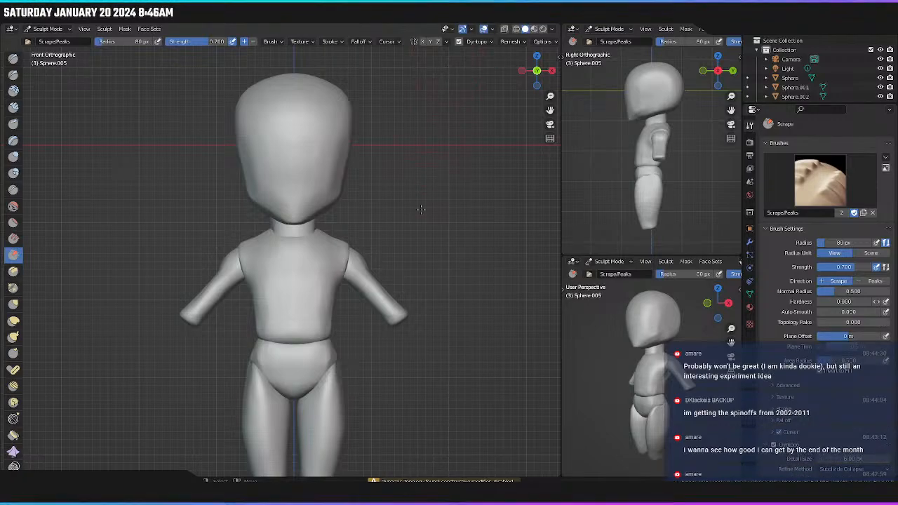
pyautogui.moveTo(394, 264)
pyautogui.mouseDown(button='middle')
pyautogui.moveTo(278, 267)
pyautogui.moveTo(340, 268)
pyautogui.moveTo(289, 269)
pyautogui.mouseUp(button='middle')
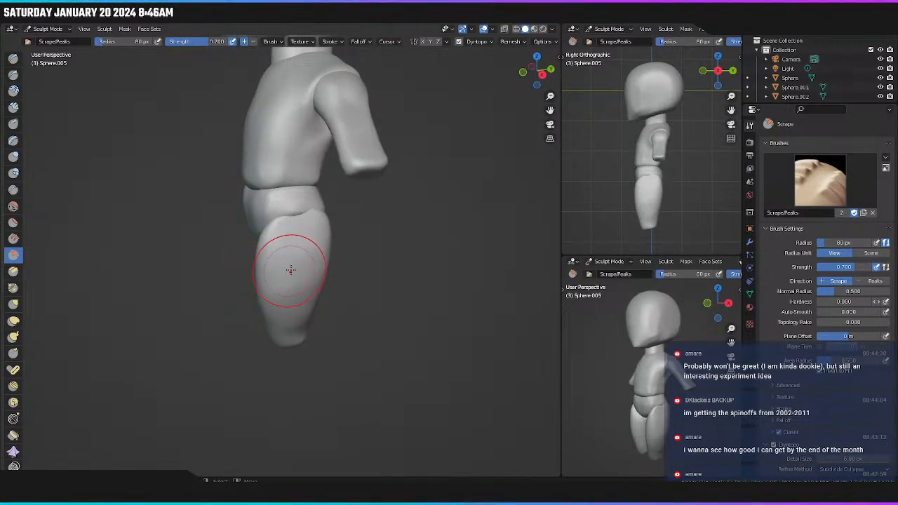
# In the right side view, set the Grab brush radius to 109 px and reshape the front contour of the leg, slimming it toward the knee.
pyautogui.press('KP_3')
pyautogui.press('g')
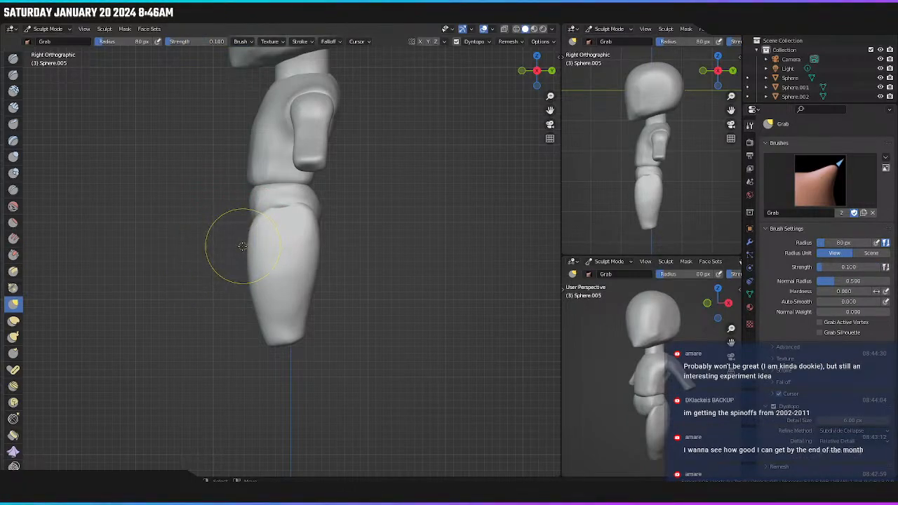
pyautogui.press('f')
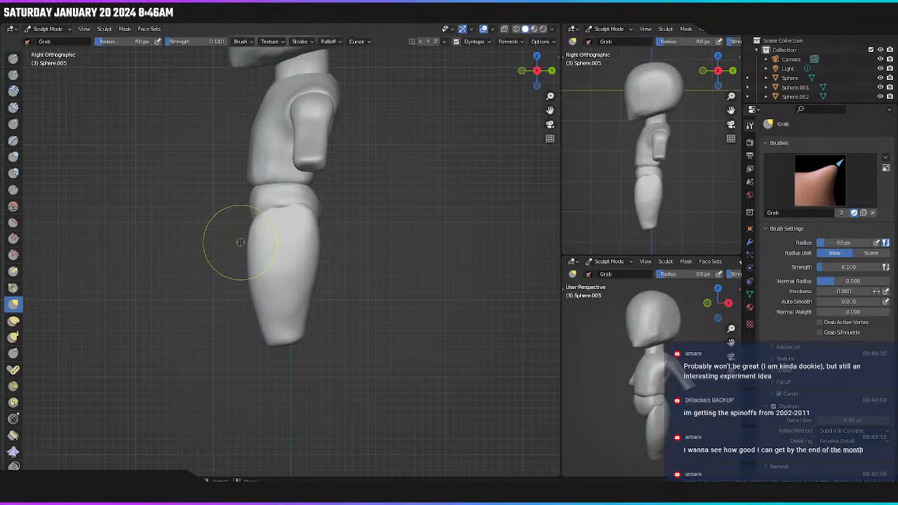
pyautogui.click(253, 237)
pyautogui.moveTo(254, 237); pyautogui.dragTo(271, 223)
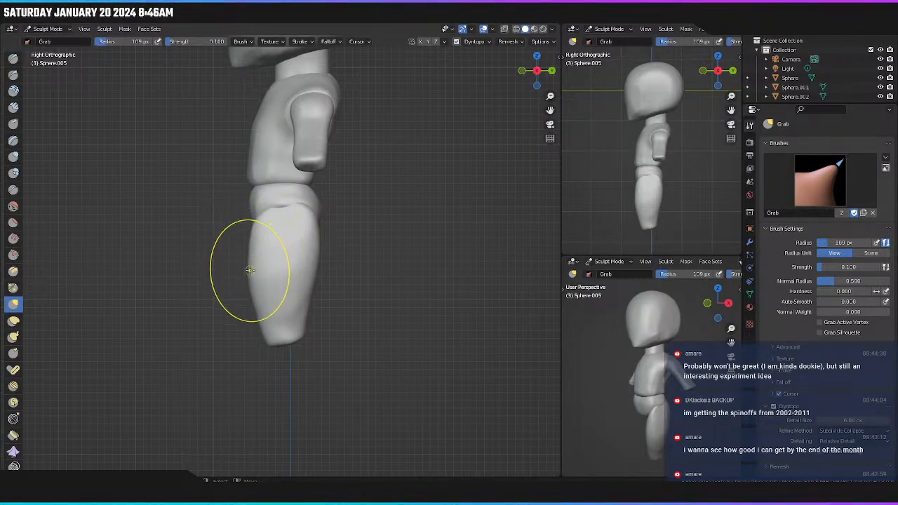
pyautogui.moveTo(250, 270); pyautogui.dragTo(275, 265)
pyautogui.moveTo(257, 310)
pyautogui.mouseDown()
pyautogui.moveTo(279, 309)
pyautogui.moveTo(289, 335)
pyautogui.mouseUp()
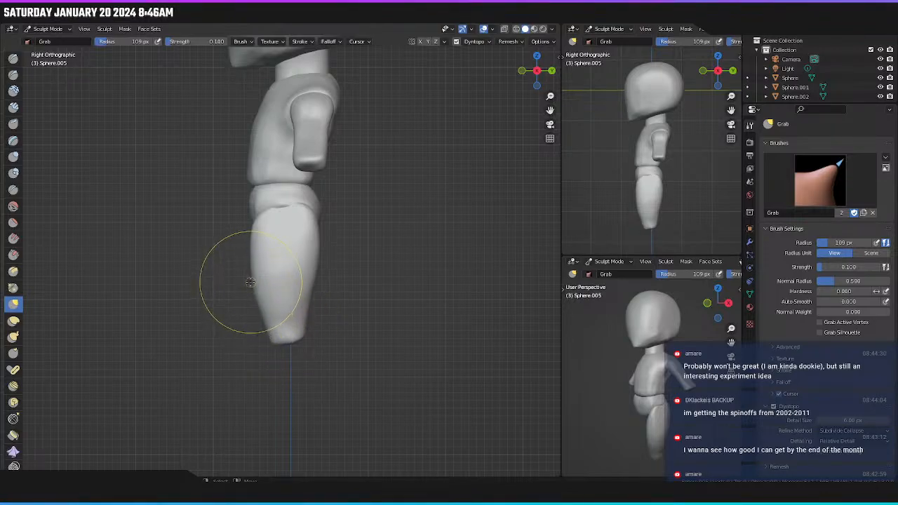
pyautogui.moveTo(249, 281)
pyautogui.mouseDown()
pyautogui.moveTo(266, 289)
pyautogui.moveTo(269, 315)
pyautogui.mouseUp()
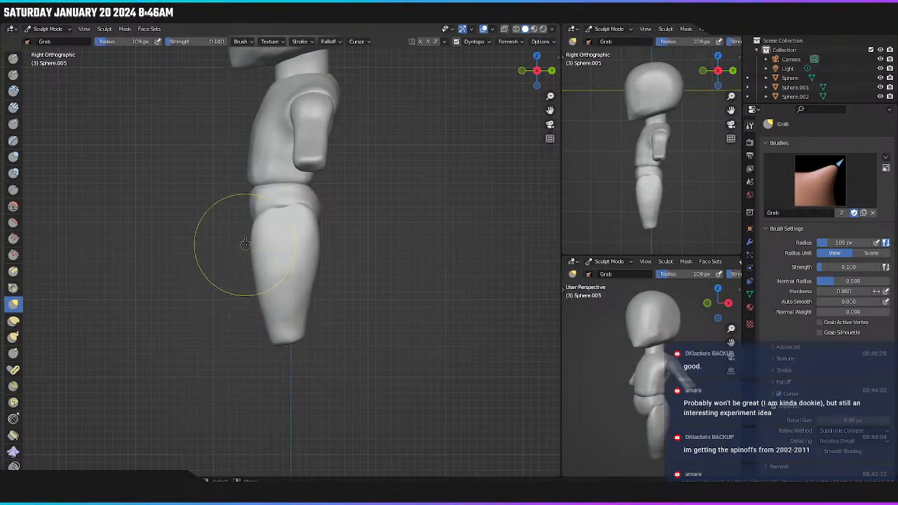
pyautogui.moveTo(246, 245)
pyautogui.mouseDown()
pyautogui.moveTo(275, 212)
pyautogui.moveTo(264, 210)
pyautogui.moveTo(293, 208)
pyautogui.mouseUp()
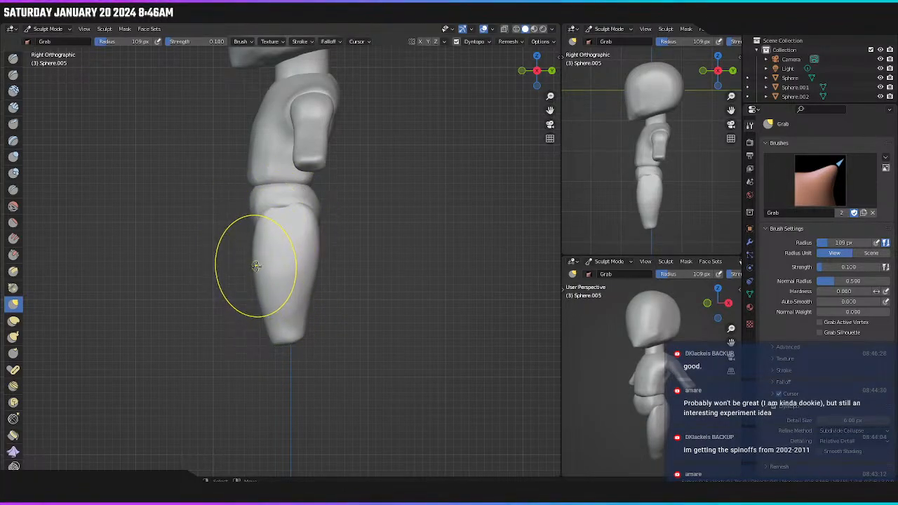
pyautogui.moveTo(257, 266); pyautogui.dragTo(249, 278)
# Grab the top of the thigh forward and refine the leg's back contour, with brush radii of 69 px and 100 px.
pyautogui.moveTo(308, 221); pyautogui.dragTo(276, 210)
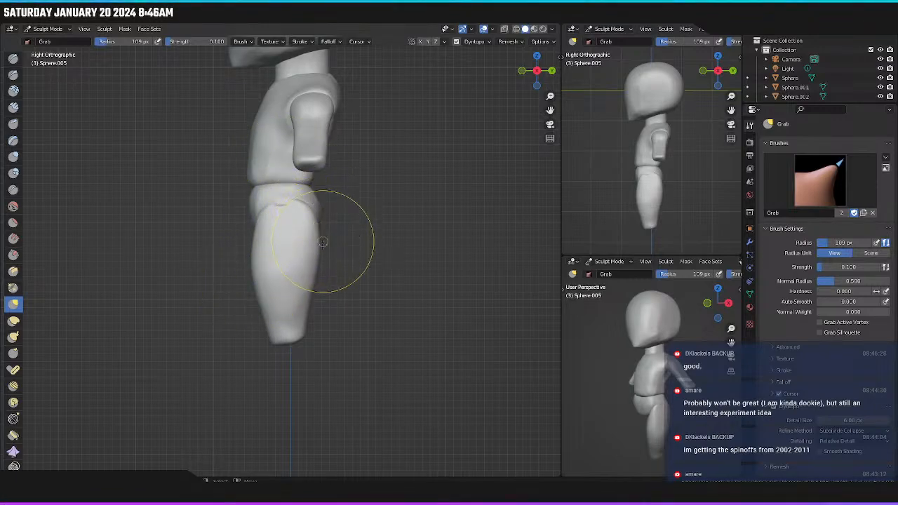
pyautogui.press('f')
pyautogui.click(305, 339)
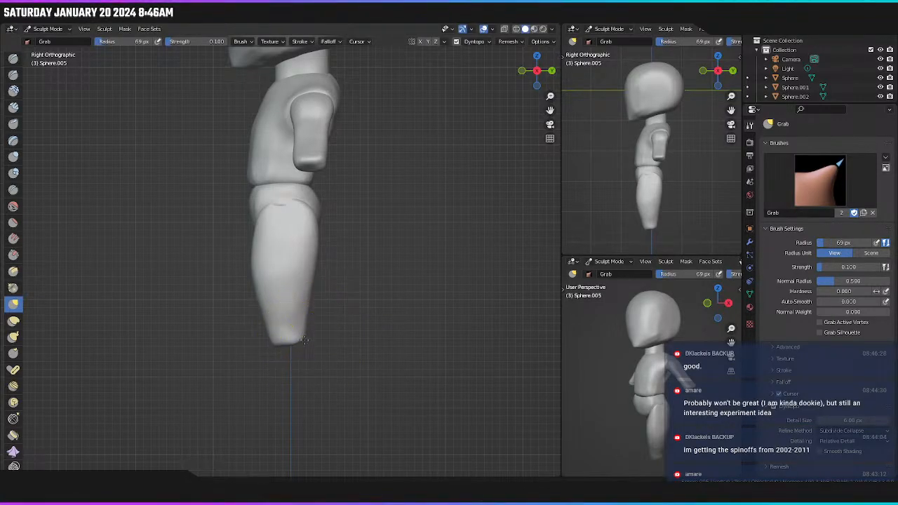
pyautogui.press('f')
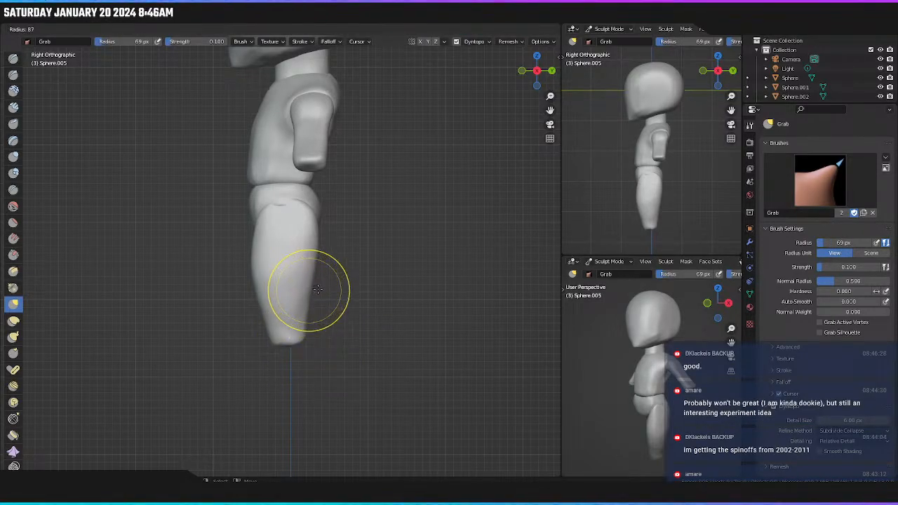
pyautogui.click(316, 293)
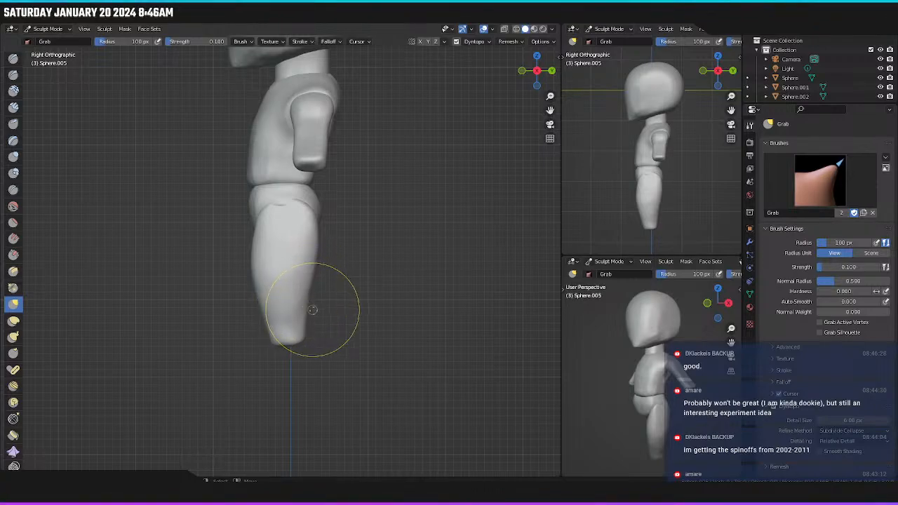
# Smooth the back of the thigh where it meets the pelvis with the Scrape/Peaks brush.
pyautogui.moveTo(309, 277)
pyautogui.mouseDown(button='middle')
pyautogui.moveTo(278, 266)
pyautogui.moveTo(217, 280)
pyautogui.moveTo(289, 303)
pyautogui.moveTo(309, 295)
pyautogui.moveTo(295, 280)
pyautogui.mouseUp(button='middle')
pyautogui.scroll(5, 287, 270)
pyautogui.moveTo(286, 250); pyautogui.dragTo(281, 260, button='middle')
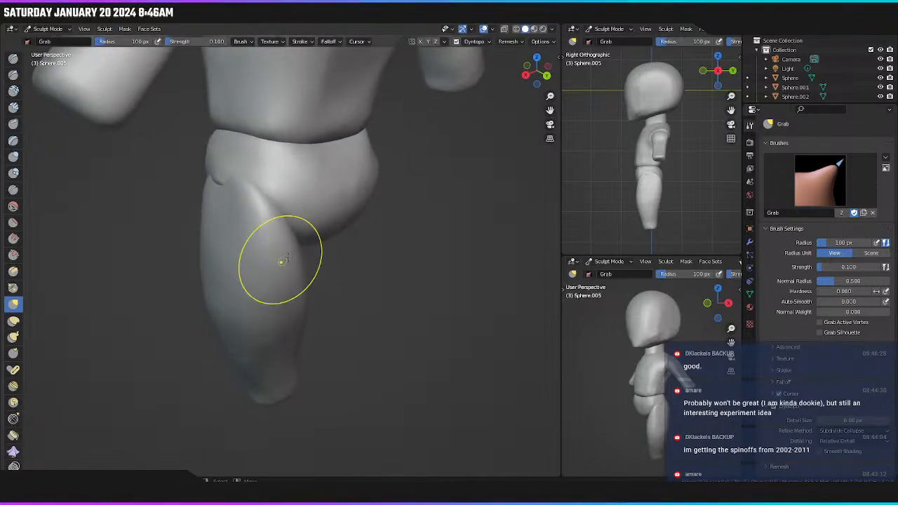
pyautogui.click(13, 254)
pyautogui.moveTo(232, 229); pyautogui.dragTo(282, 267, button='middle')
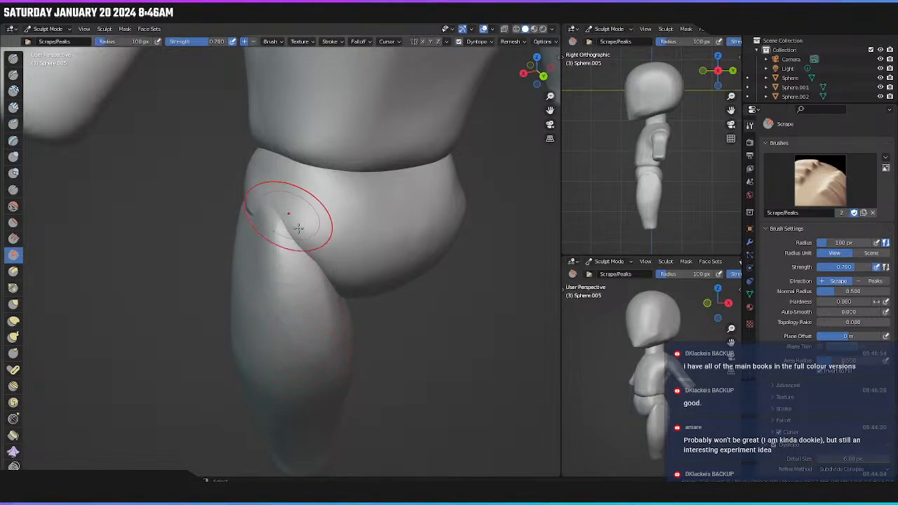
pyautogui.moveTo(315, 303); pyautogui.dragTo(245, 288, button='middle')
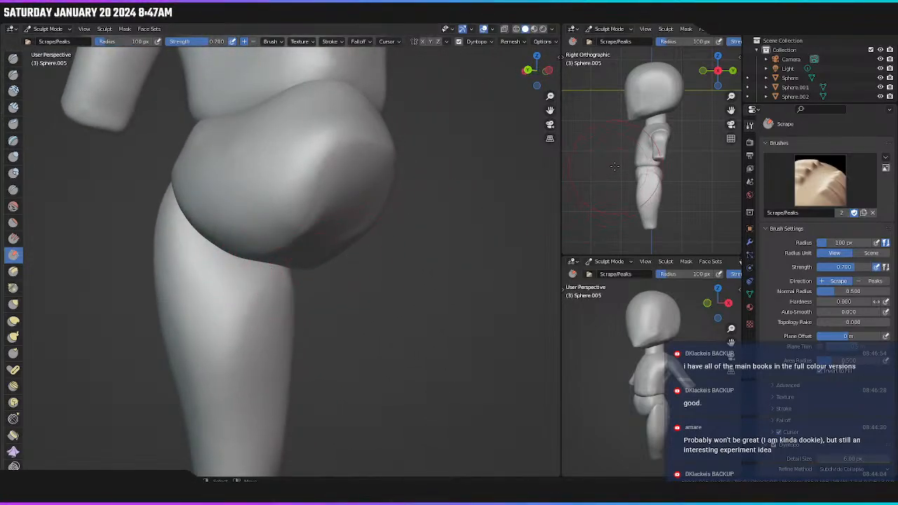
# Set the secondary side view to the front and scrape the inner side of the leg down to its lower end.
pyautogui.press('KP_1')
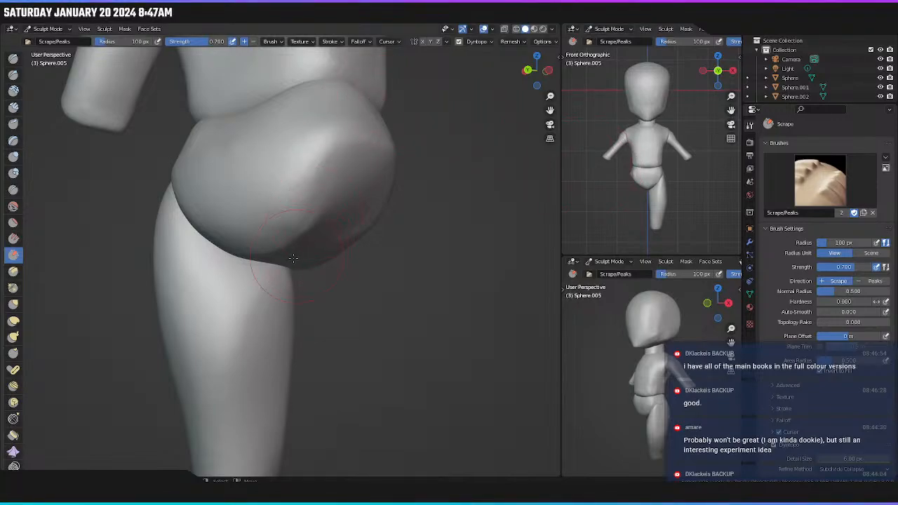
pyautogui.moveTo(293, 258)
pyautogui.mouseDown(button='middle')
pyautogui.moveTo(268, 255)
pyautogui.moveTo(274, 245)
pyautogui.mouseUp(button='middle')
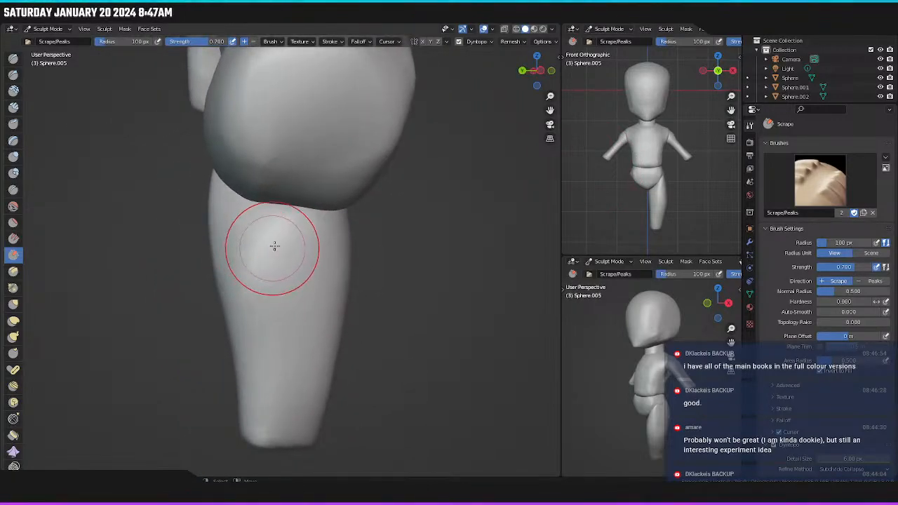
pyautogui.scroll(2, 274, 245)
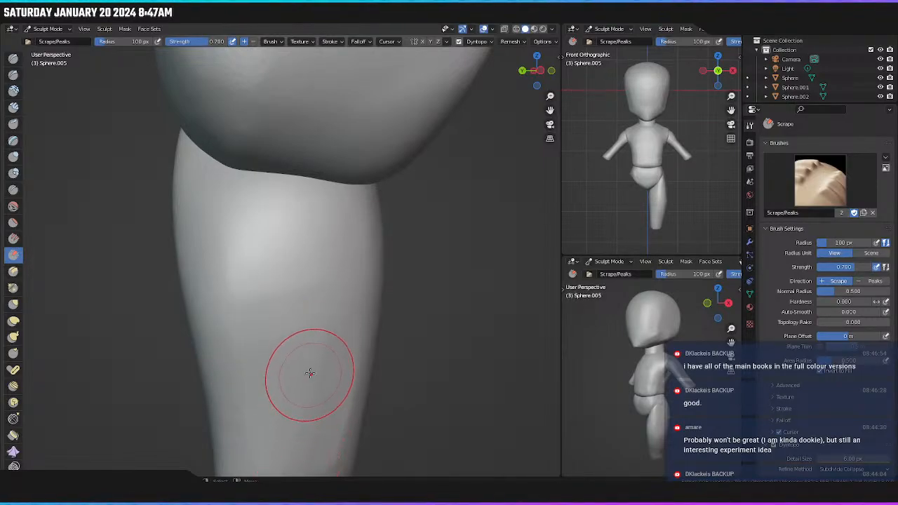
pyautogui.keyDown('shift'); pyautogui.moveTo(335, 381); pyautogui.dragTo(336, 294, button='middle'); pyautogui.keyUp('shift')
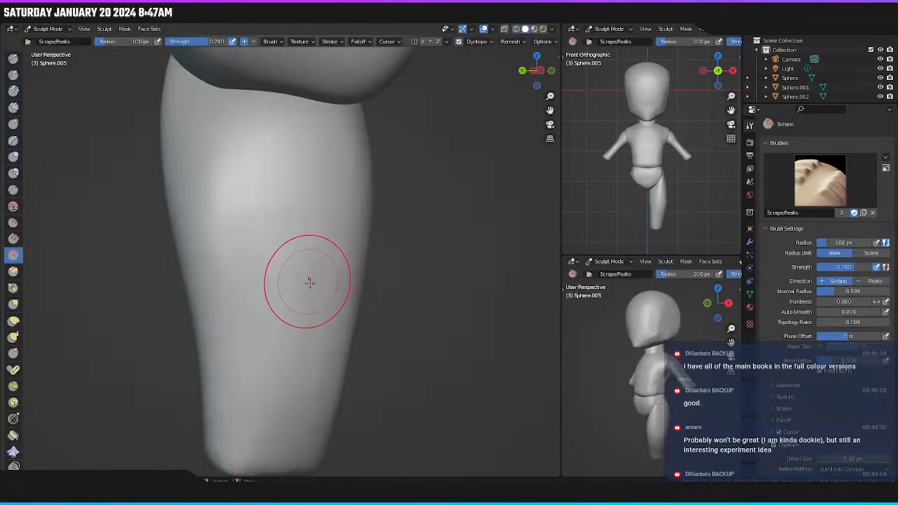
pyautogui.moveTo(309, 281)
pyautogui.mouseDown(button='middle')
pyautogui.moveTo(249, 296)
pyautogui.moveTo(231, 278)
pyautogui.moveTo(231, 365)
pyautogui.mouseUp(button='middle')
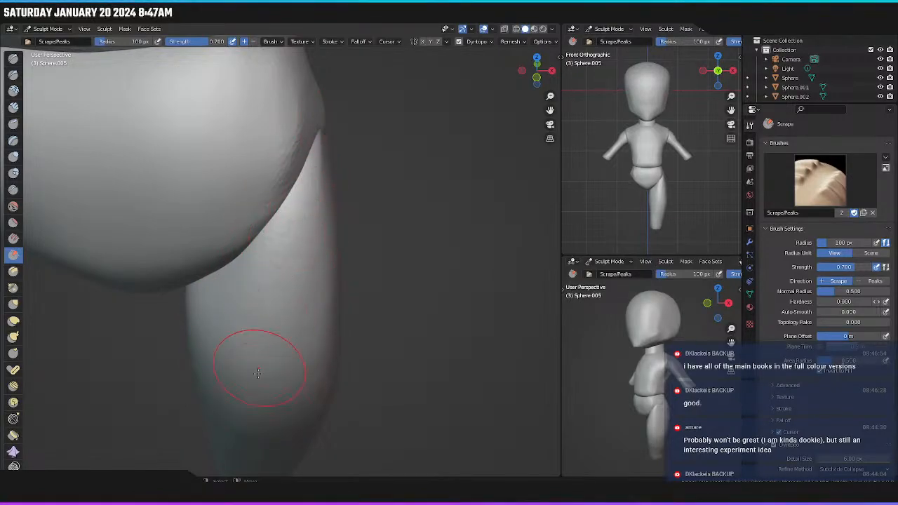
# From the front, use the Grab brush to shorten and flatten the lower end of the leg slightly.
pyautogui.scroll(-3, 316, 281)
pyautogui.scroll(-3, 313, 303)
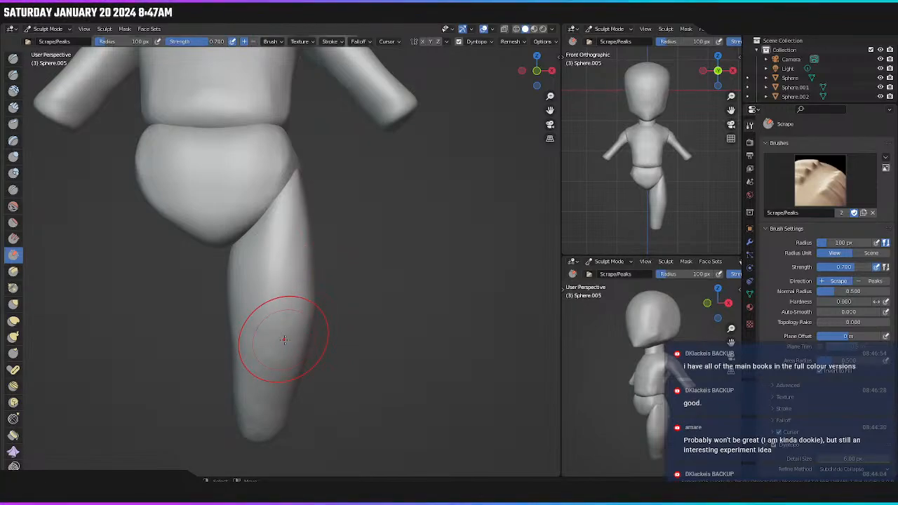
pyautogui.press('KP_1')
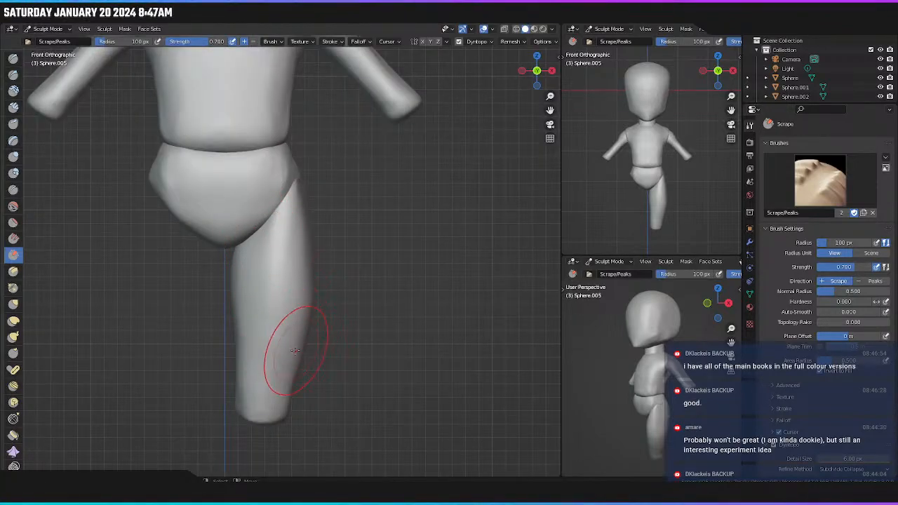
pyautogui.scroll(-2, 293, 346)
pyautogui.scroll(-1, 296, 345)
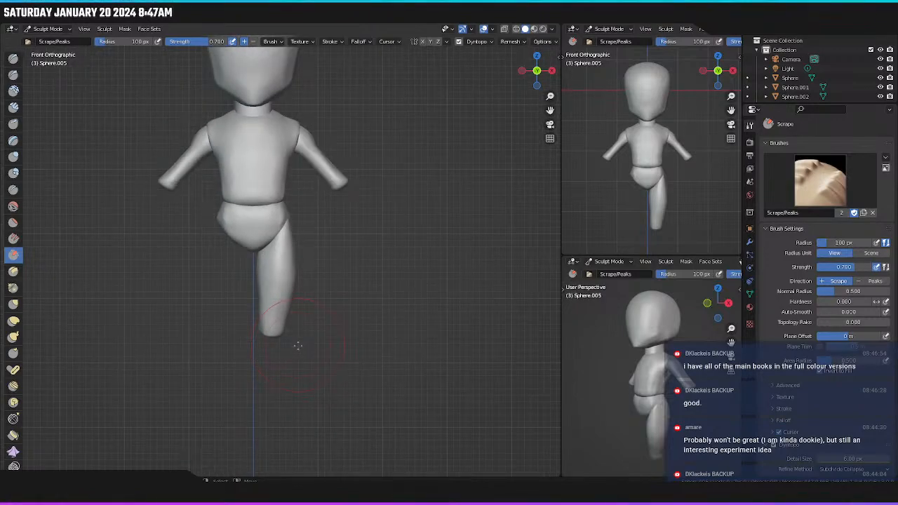
pyautogui.scroll(2, 298, 347)
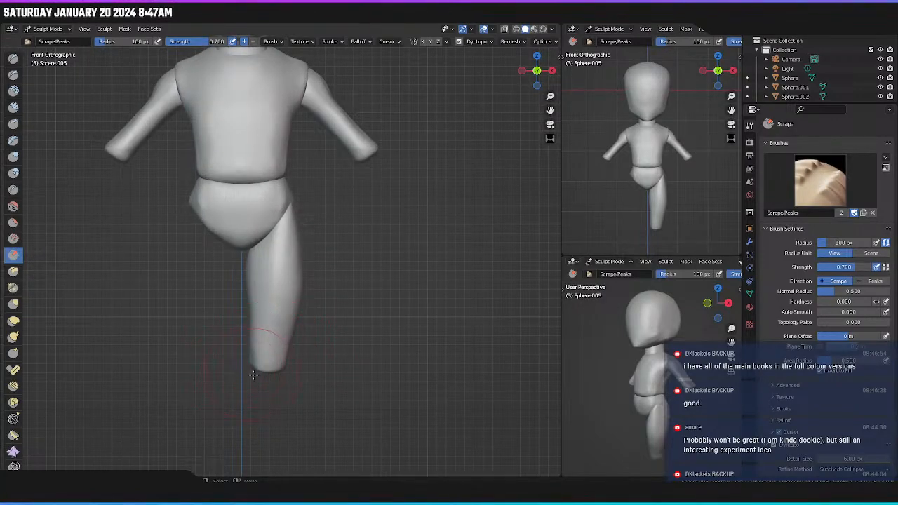
pyautogui.press('g')
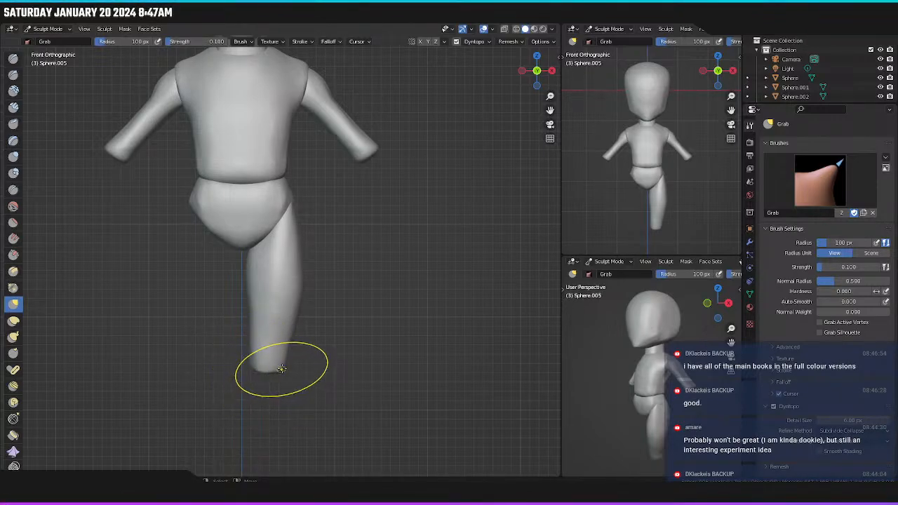
pyautogui.moveTo(270, 369); pyautogui.dragTo(264, 374)
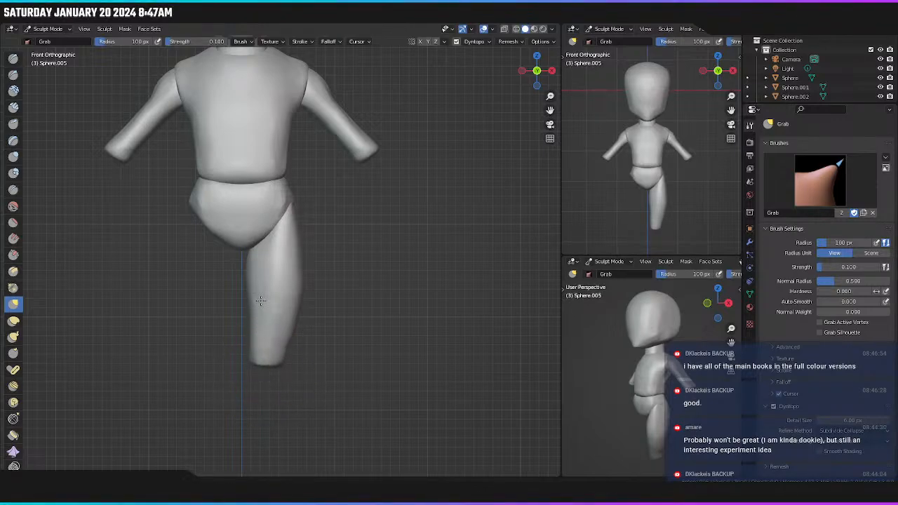
# Adjust the inner and upper outer contours of the thigh in front view and push the inner edge of its lower end outward.
pyautogui.moveTo(261, 301); pyautogui.dragTo(269, 297)
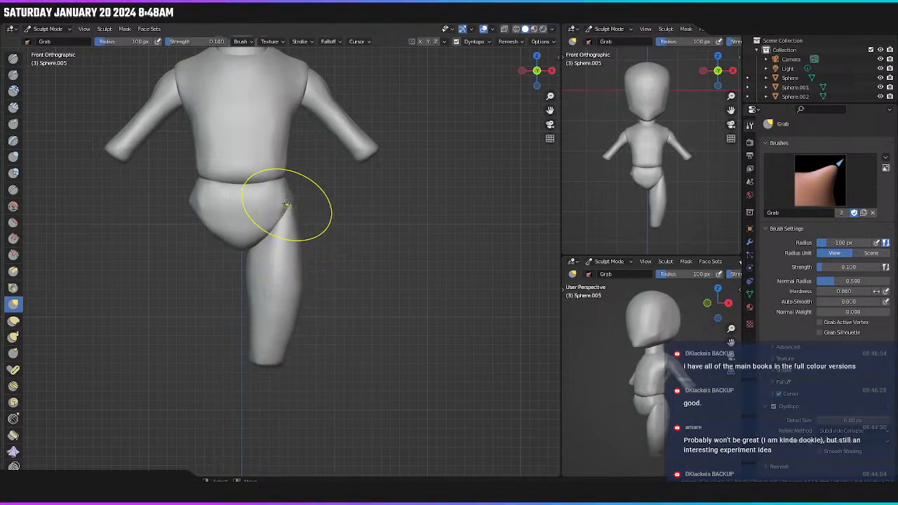
pyautogui.moveTo(293, 205); pyautogui.dragTo(303, 203)
pyautogui.moveTo(246, 239); pyautogui.dragTo(235, 210)
pyautogui.moveTo(248, 353)
pyautogui.mouseDown()
pyautogui.moveTo(277, 344)
pyautogui.moveTo(252, 353)
pyautogui.moveTo(253, 366)
pyautogui.moveTo(270, 370)
pyautogui.moveTo(276, 342)
pyautogui.mouseUp()
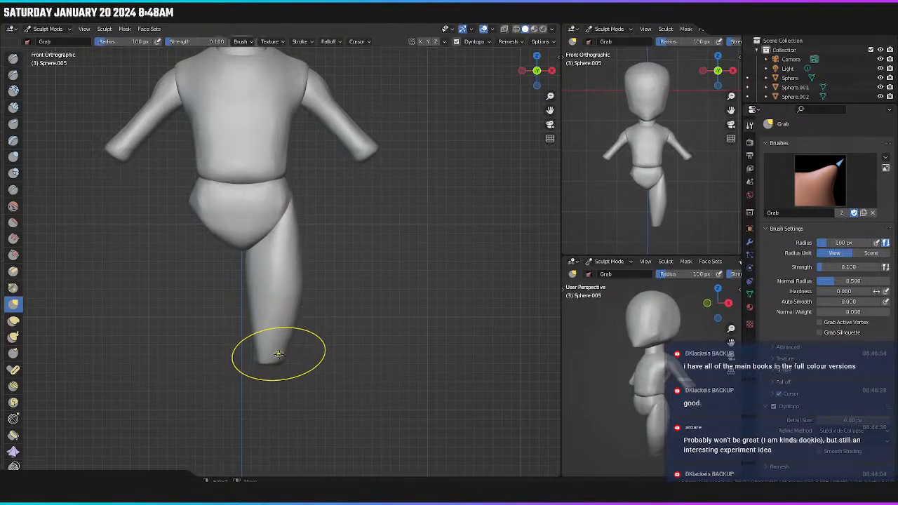
# View the leg from directly below and flatten the underside of its lower end with the Scrape/Peaks brush.
pyautogui.moveTo(224, 366)
pyautogui.mouseDown(button='middle')
pyautogui.moveTo(219, 296)
pyautogui.moveTo(257, 250)
pyautogui.moveTo(309, 212)
pyautogui.moveTo(274, 296)
pyautogui.moveTo(182, 331)
pyautogui.moveTo(233, 306)
pyautogui.moveTo(316, 335)
pyautogui.mouseUp(button='middle')
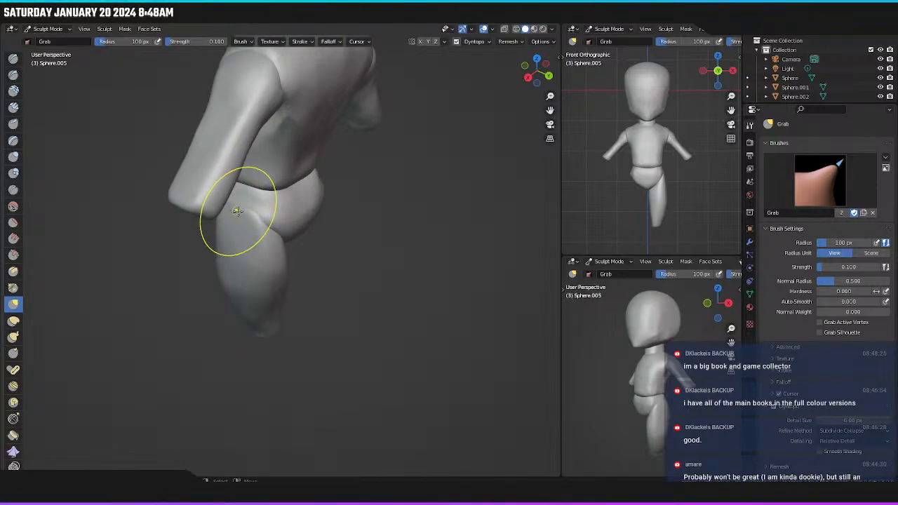
pyautogui.moveTo(237, 211); pyautogui.dragTo(305, 226, button='middle')
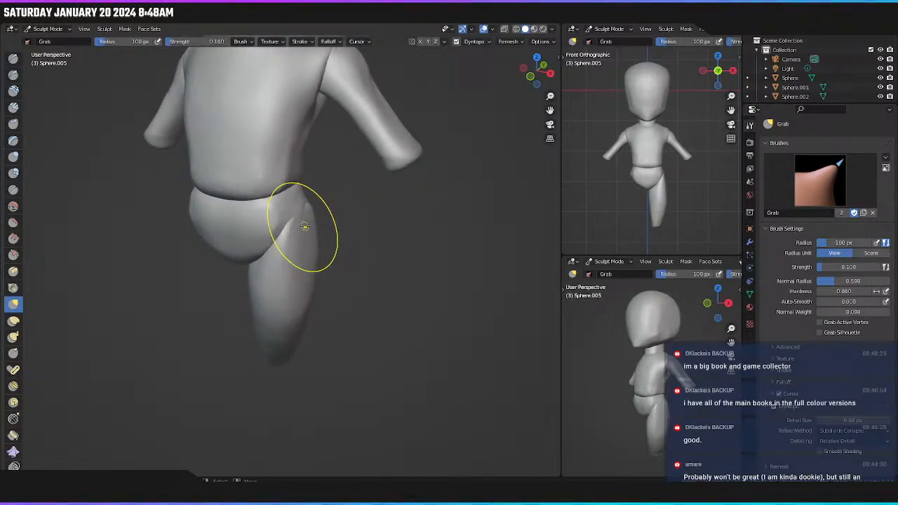
pyautogui.scroll(2, 304, 223)
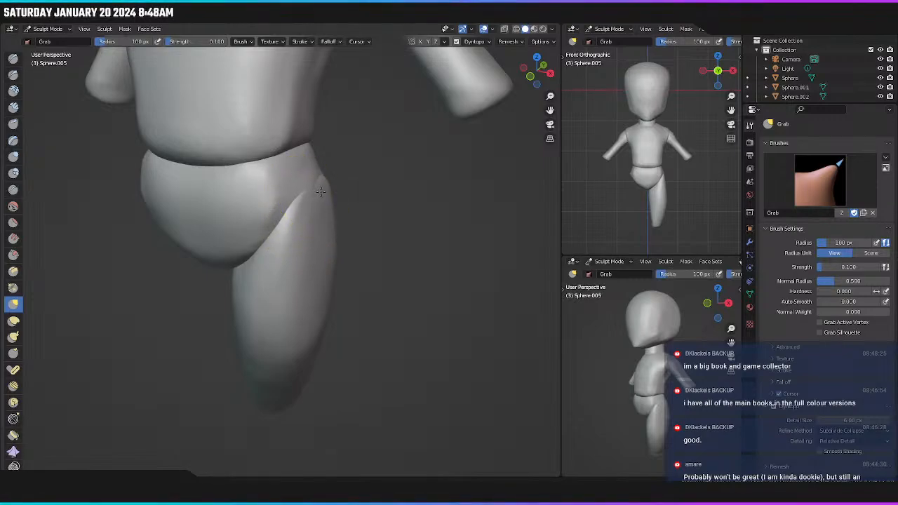
pyautogui.moveTo(345, 216); pyautogui.dragTo(304, 213, button='middle')
pyautogui.click(13, 255)
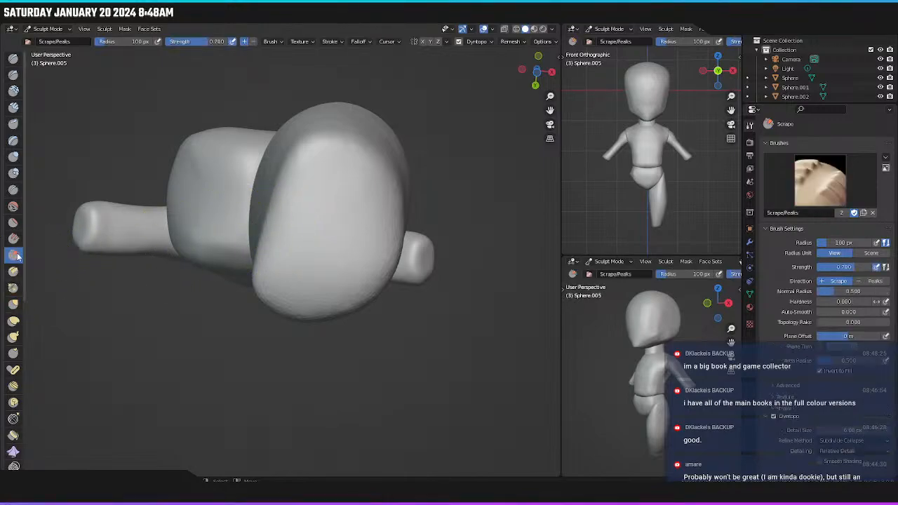
pyautogui.scroll(2, 341, 194)
pyautogui.scroll(-2, 337, 207)
pyautogui.moveTo(337, 207); pyautogui.dragTo(316, 195, button='middle')
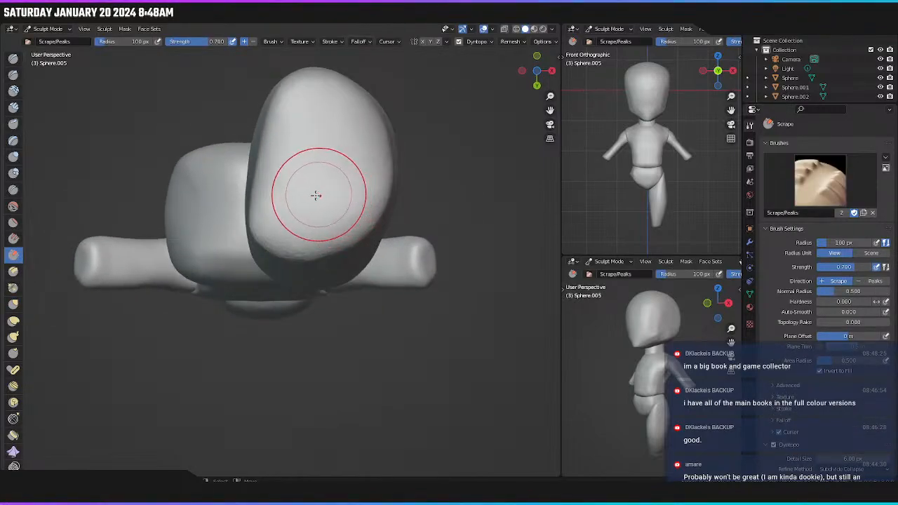
pyautogui.press('ctrl+KP_7')
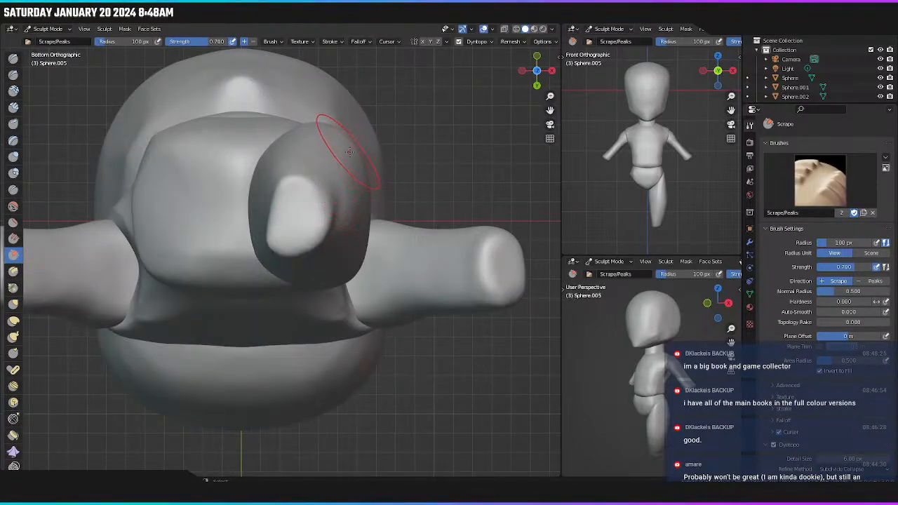
pyautogui.keyDown('shift'); pyautogui.moveTo(353, 228); pyautogui.dragTo(371, 232, button='middle'); pyautogui.keyUp('shift')
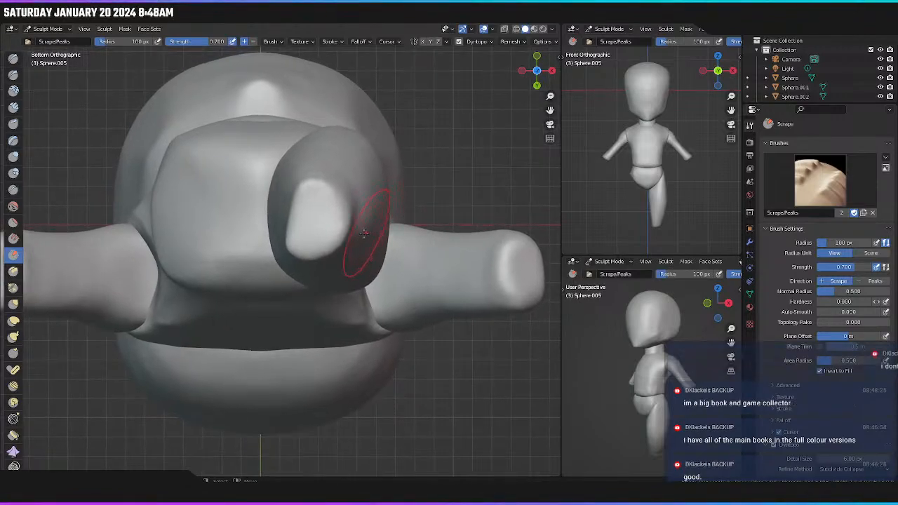
pyautogui.scroll(1, 321, 224)
pyautogui.scroll(3, 321, 224)
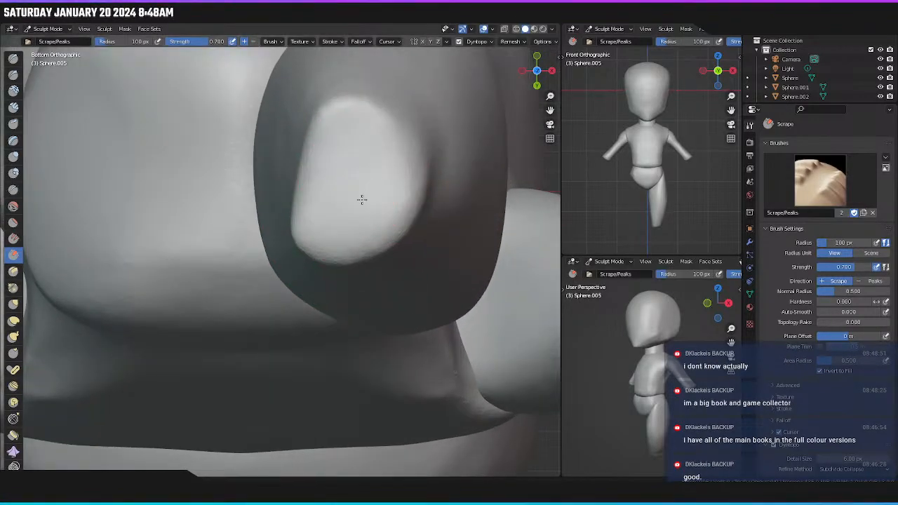
pyautogui.moveTo(385, 207)
pyautogui.mouseDown()
pyautogui.moveTo(405, 183)
pyautogui.moveTo(395, 165)
pyautogui.mouseUp()
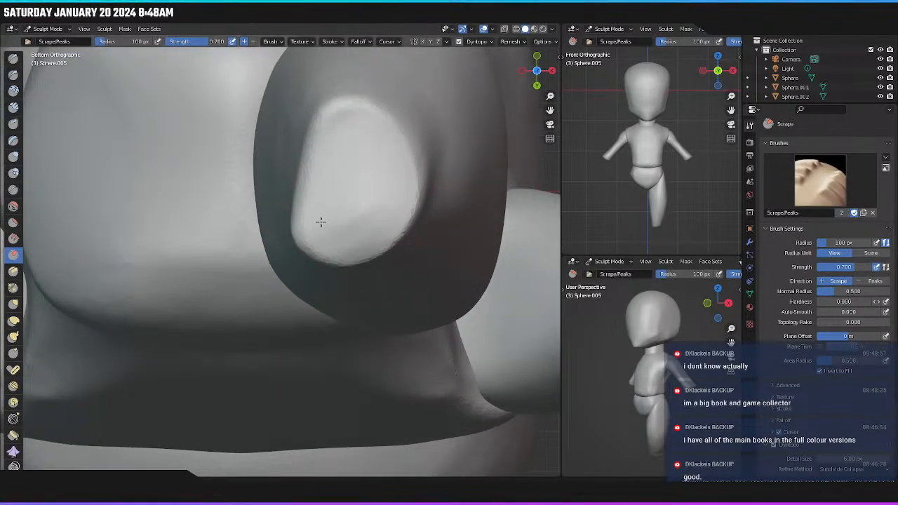
pyautogui.moveTo(321, 222)
pyautogui.mouseDown()
pyautogui.moveTo(360, 180)
pyautogui.moveTo(344, 183)
pyautogui.moveTo(332, 156)
pyautogui.moveTo(319, 221)
pyautogui.moveTo(337, 136)
pyautogui.moveTo(333, 247)
pyautogui.mouseUp()
pyautogui.moveTo(334, 184)
pyautogui.mouseDown()
pyautogui.moveTo(337, 206)
pyautogui.moveTo(318, 124)
pyautogui.moveTo(294, 247)
pyautogui.mouseUp()
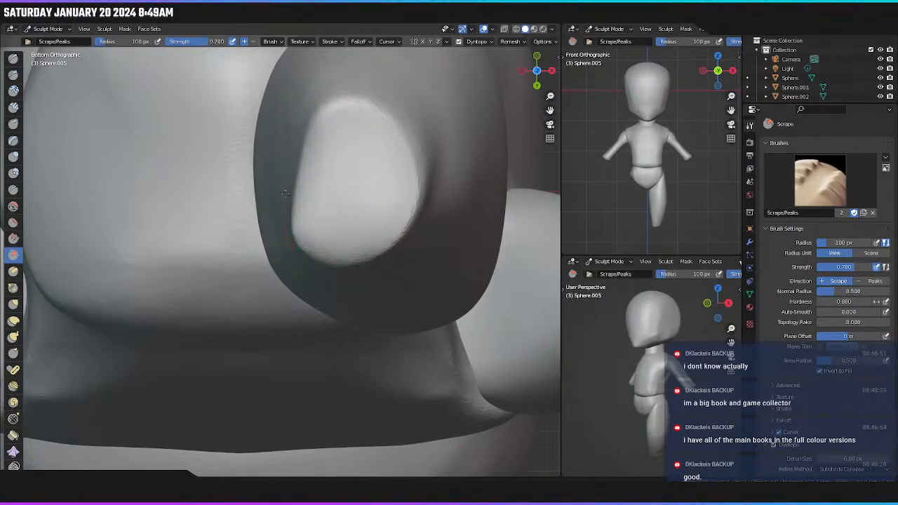
# Scrape along the inner edge of the leg's lower end to soften it from below.
pyautogui.moveTo(285, 193); pyautogui.dragTo(288, 212)
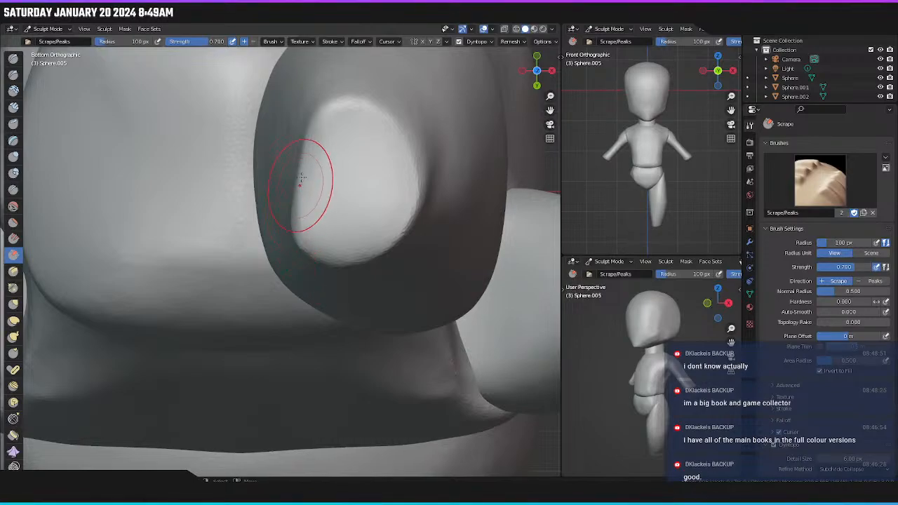
pyautogui.moveTo(300, 179); pyautogui.dragTo(308, 124)
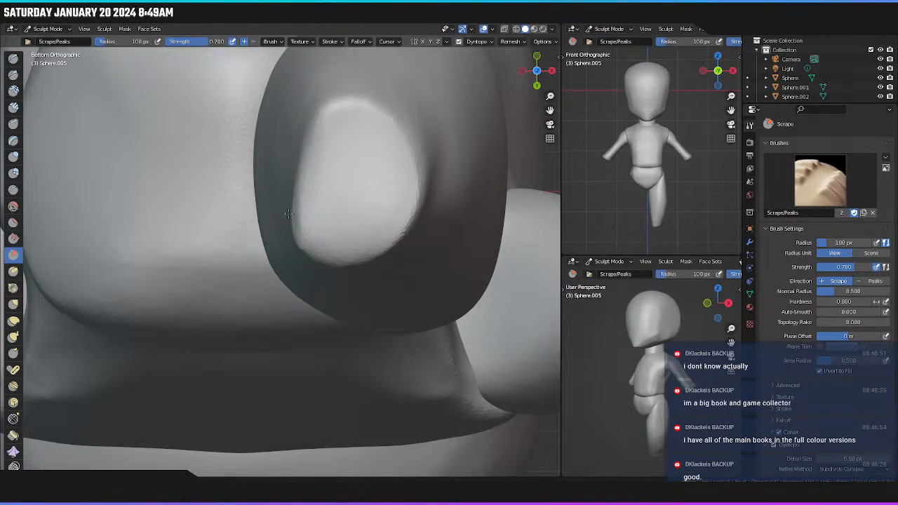
pyautogui.moveTo(288, 214); pyautogui.dragTo(296, 243)
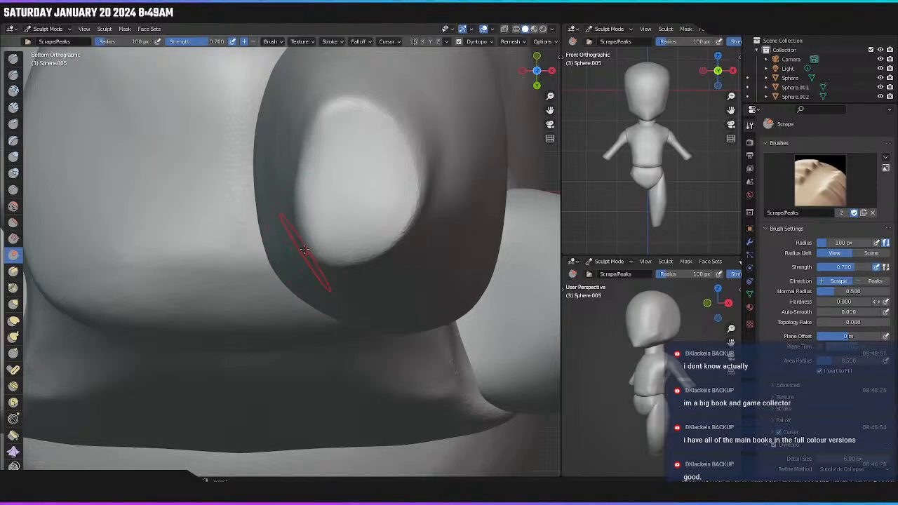
# From an angled view below, scrape the inner and front rims of the leg's lower end smooth.
pyautogui.moveTo(310, 259)
pyautogui.mouseDown(button='middle')
pyautogui.moveTo(341, 281)
pyautogui.moveTo(326, 265)
pyautogui.moveTo(334, 316)
pyautogui.moveTo(334, 297)
pyautogui.moveTo(307, 300)
pyautogui.moveTo(310, 268)
pyautogui.mouseUp(button='middle')
pyautogui.scroll(-5, 332, 255)
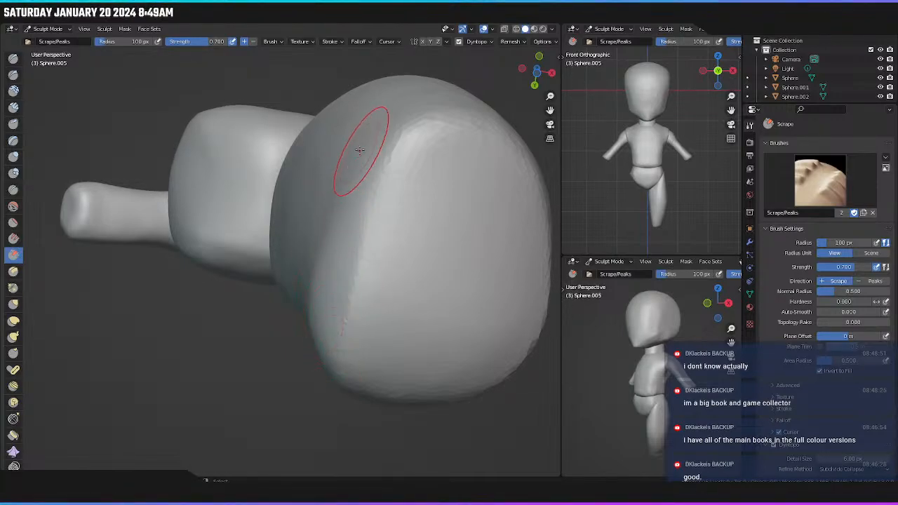
pyautogui.moveTo(366, 290)
pyautogui.mouseDown()
pyautogui.moveTo(360, 302)
pyautogui.moveTo(401, 163)
pyautogui.mouseUp()
pyautogui.moveTo(493, 158); pyautogui.dragTo(420, 129)
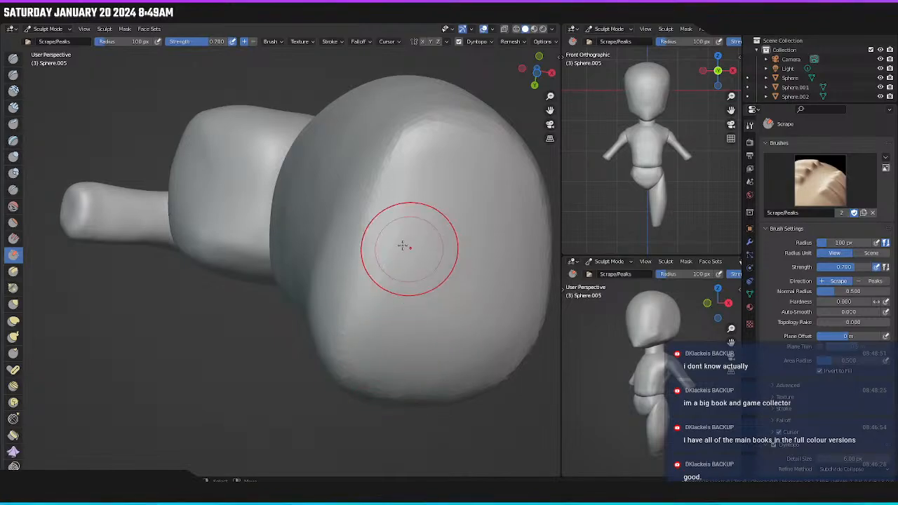
# Examine the leg's shape from the front, then the whole mirrored character in the Object Mode layout from the front and at an angle.
pyautogui.moveTo(401, 241); pyautogui.dragTo(359, 295, button='middle')
pyautogui.scroll(-6, 359, 294)
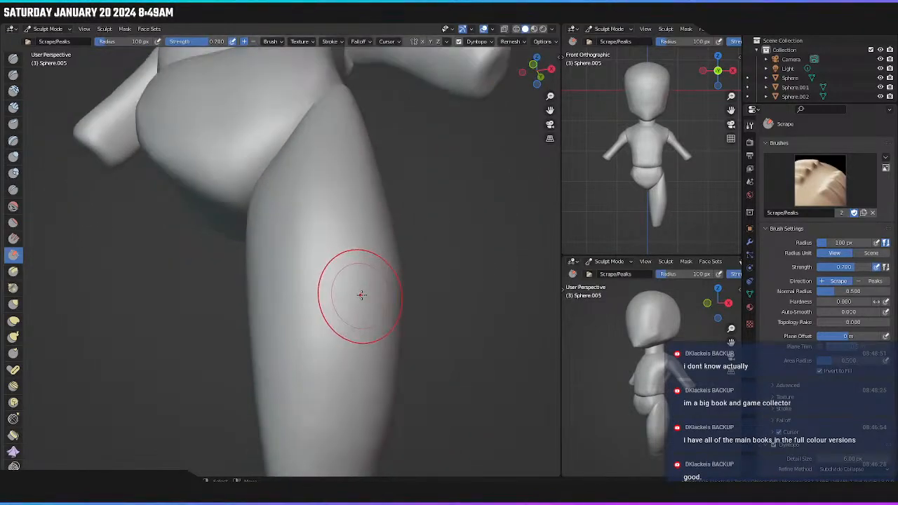
pyautogui.moveTo(398, 343); pyautogui.dragTo(397, 336, button='middle')
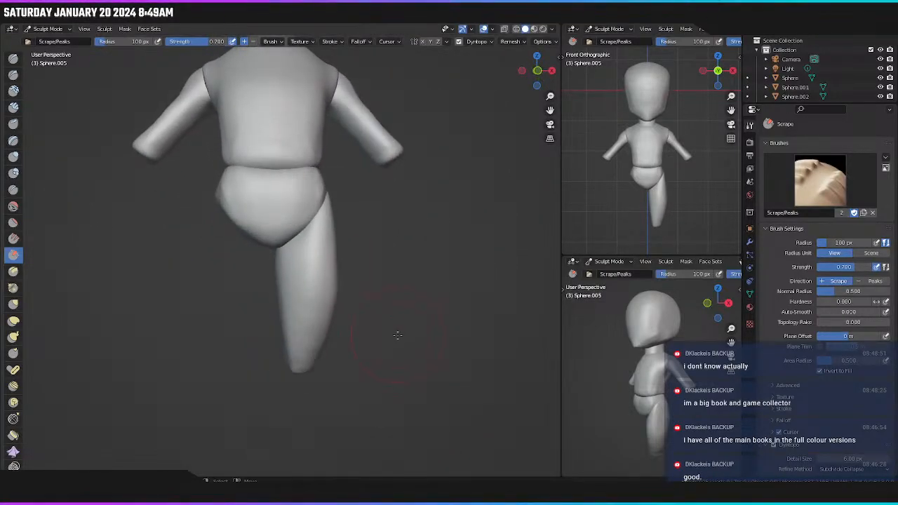
pyautogui.press('KP_1')
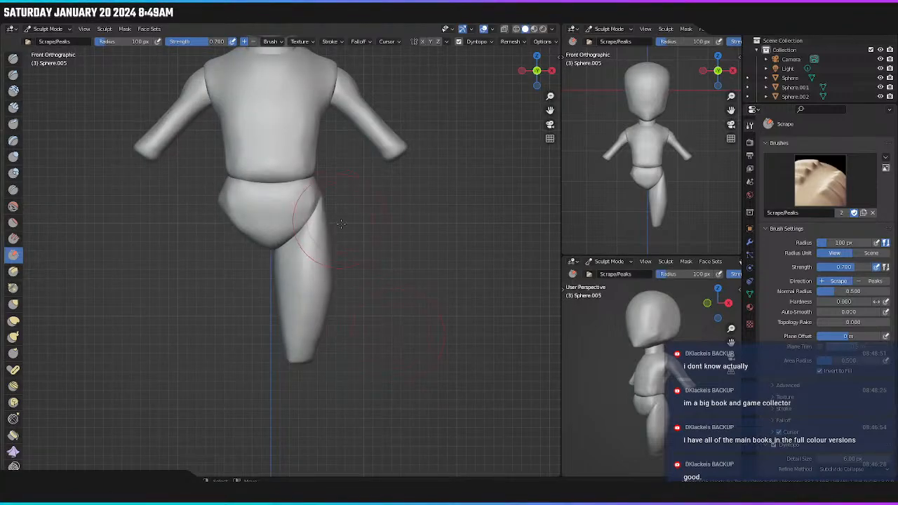
pyautogui.keyDown('shift'); pyautogui.moveTo(340, 223); pyautogui.dragTo(391, 365, button='middle'); pyautogui.keyUp('shift')
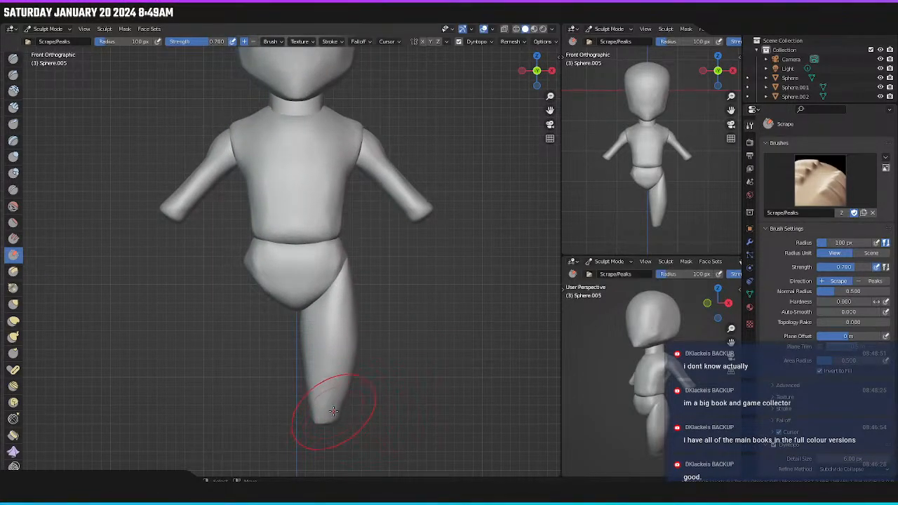
pyautogui.press('g')
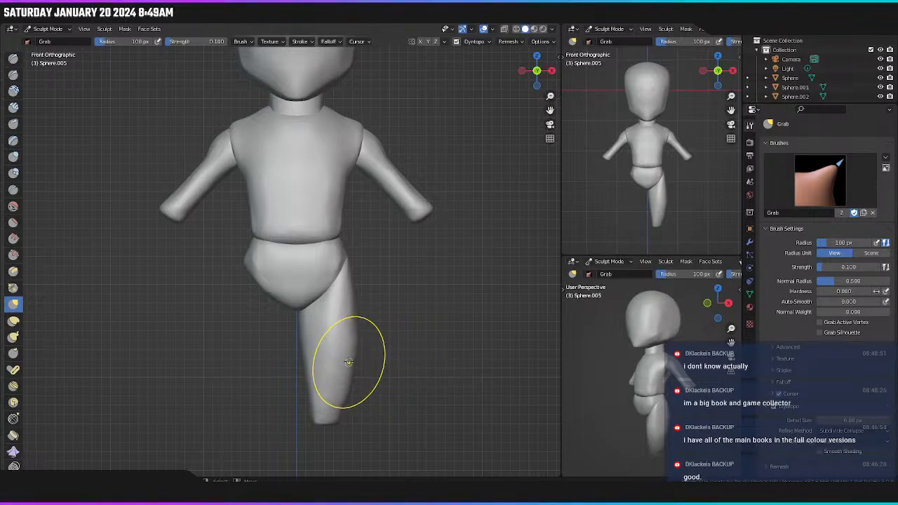
pyautogui.scroll(-4, 351, 362)
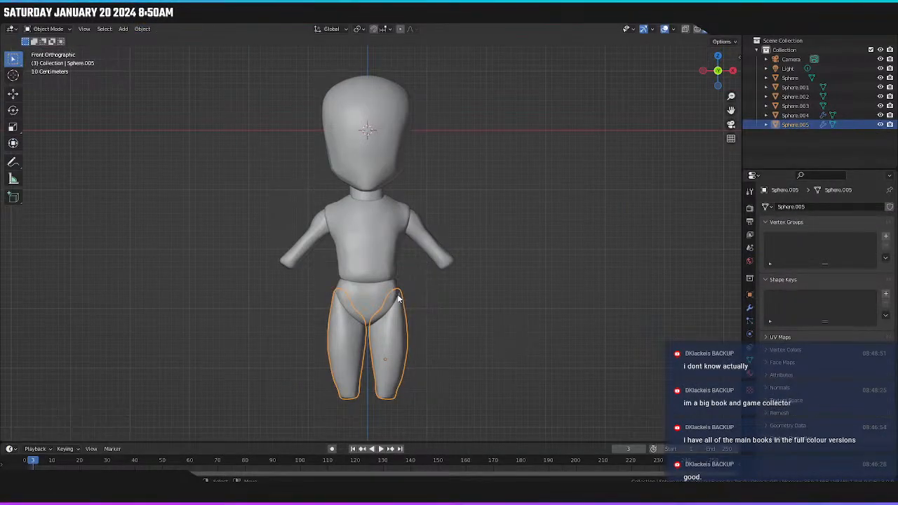
pyautogui.click(421, 311)
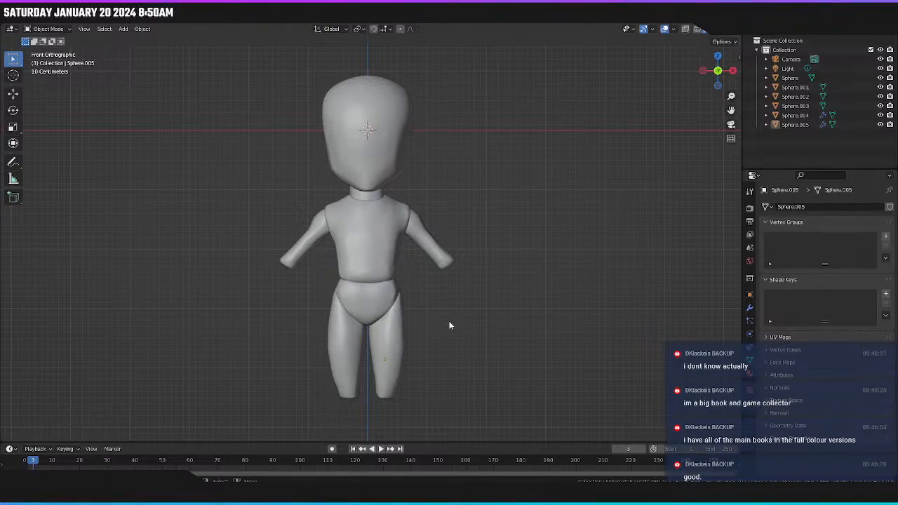
pyautogui.moveTo(449, 325); pyautogui.dragTo(430, 319, button='middle')
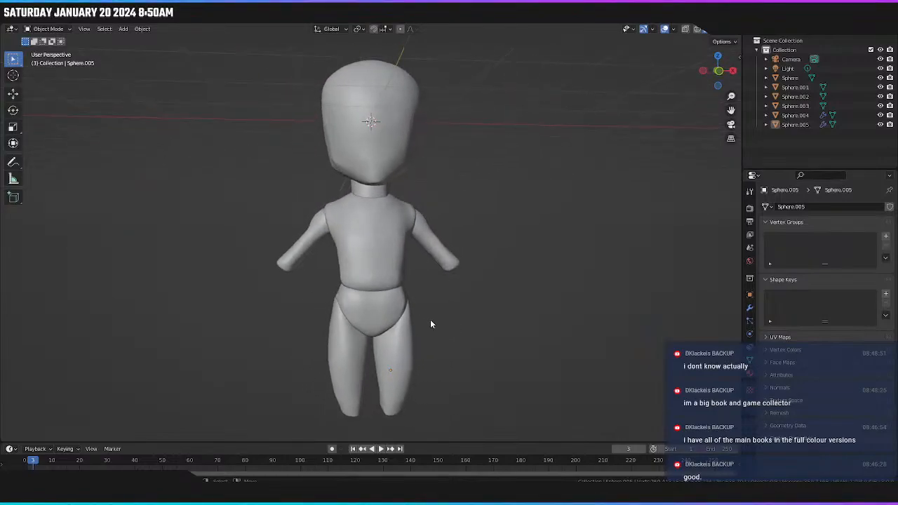
pyautogui.press('KP_1')
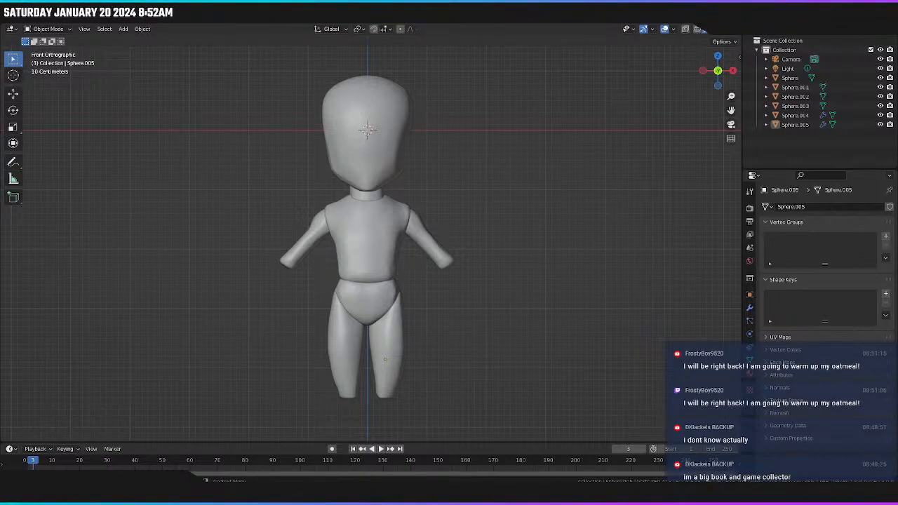
pyautogui.moveTo(373, 273); pyautogui.dragTo(456, 295, button='middle')
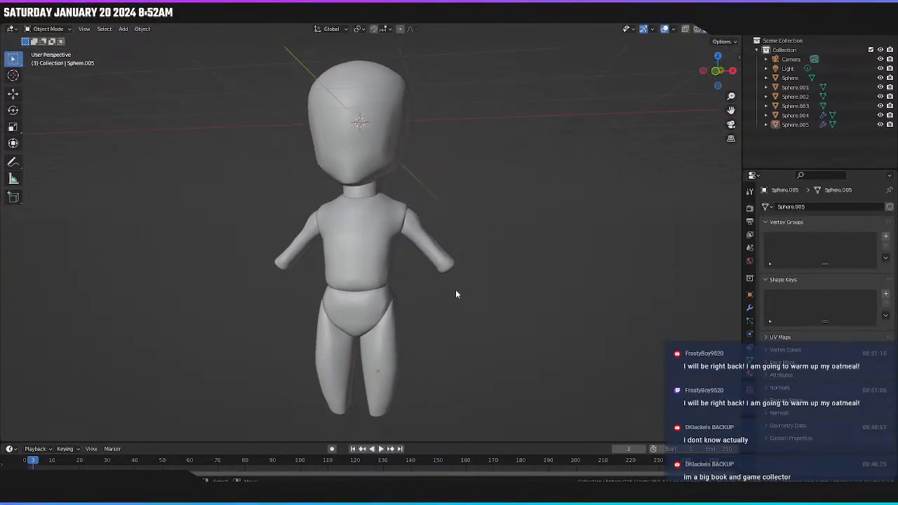
pyautogui.press('KP_1')
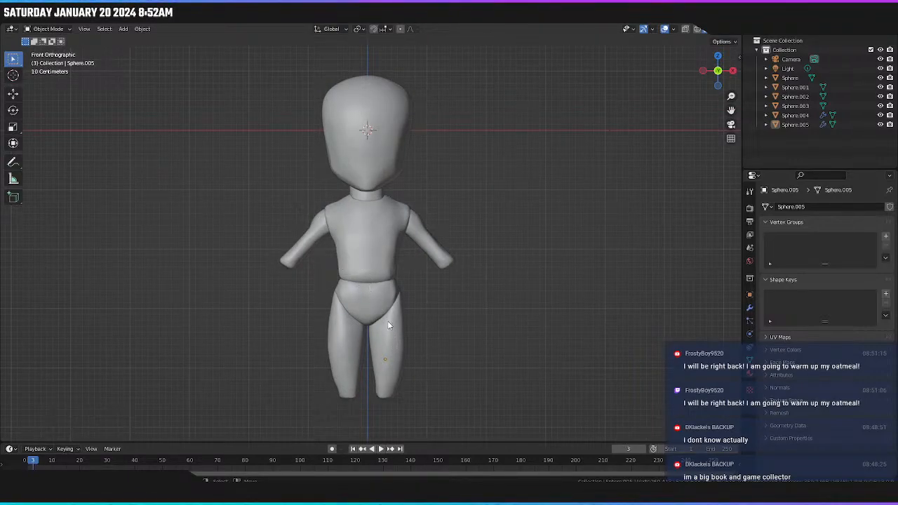
# Add a Boolean modifier to the head, set it to Union with the neck object Sphere.001, and apply it.
pyautogui.click(372, 174)
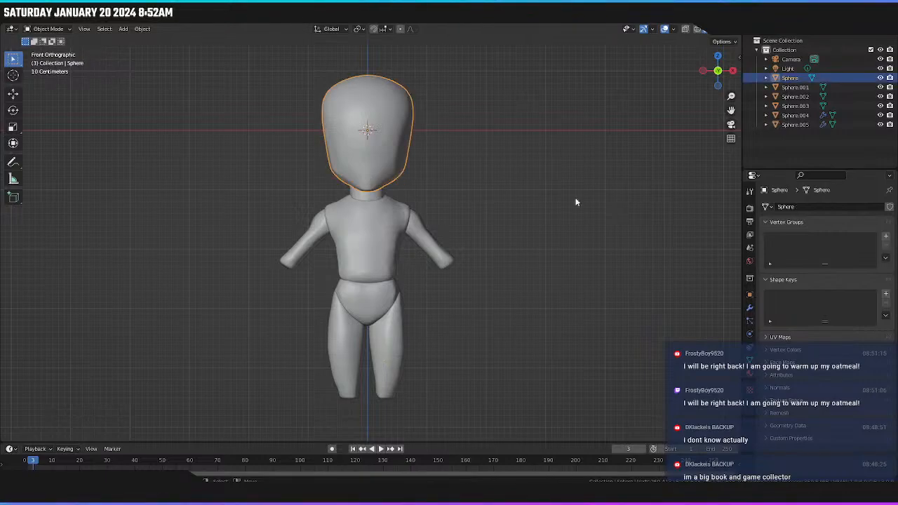
pyautogui.click(750, 309)
pyautogui.click(792, 208)
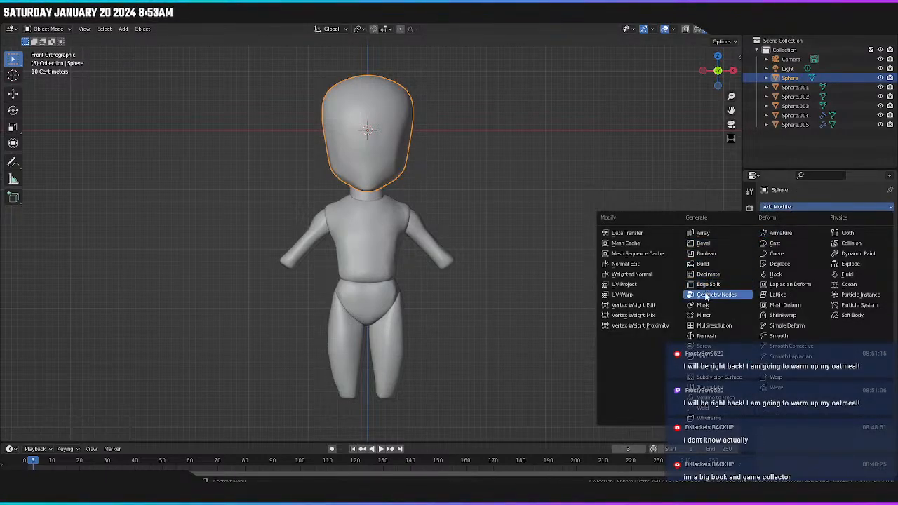
pyautogui.click(705, 253)
pyautogui.click(832, 237)
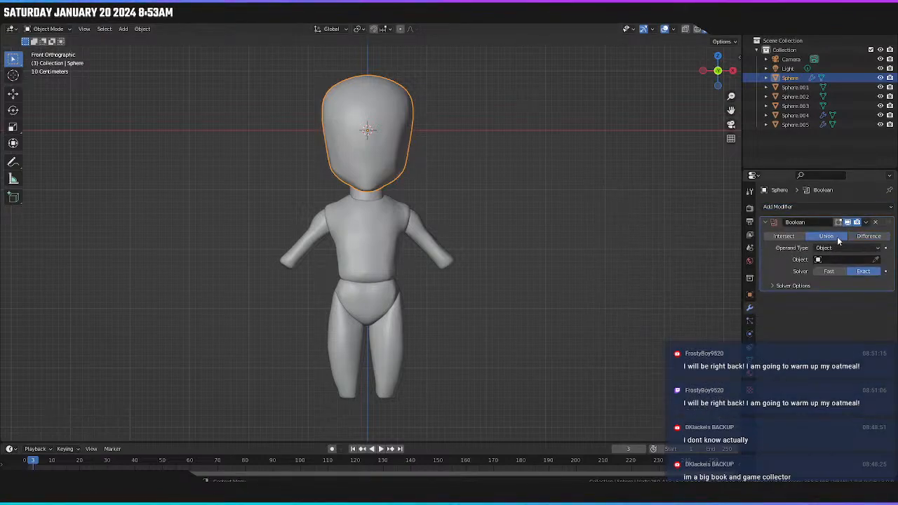
pyautogui.click(873, 259)
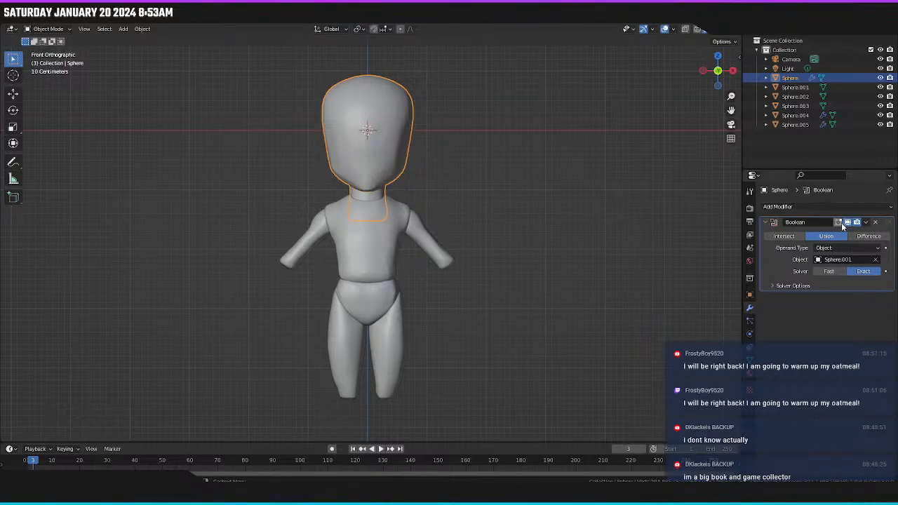
pyautogui.click(865, 221)
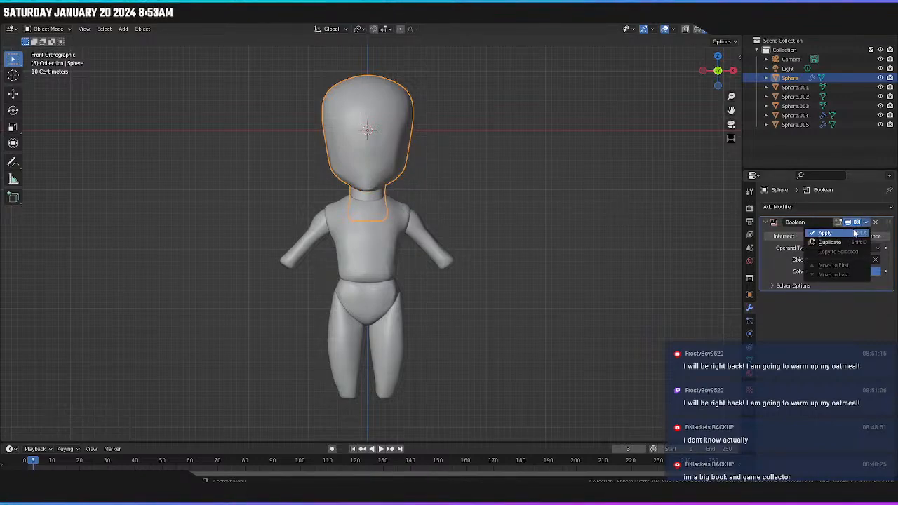
pyautogui.press('Return')
# Delete the separate neck object Sphere.001.
pyautogui.click(374, 203)
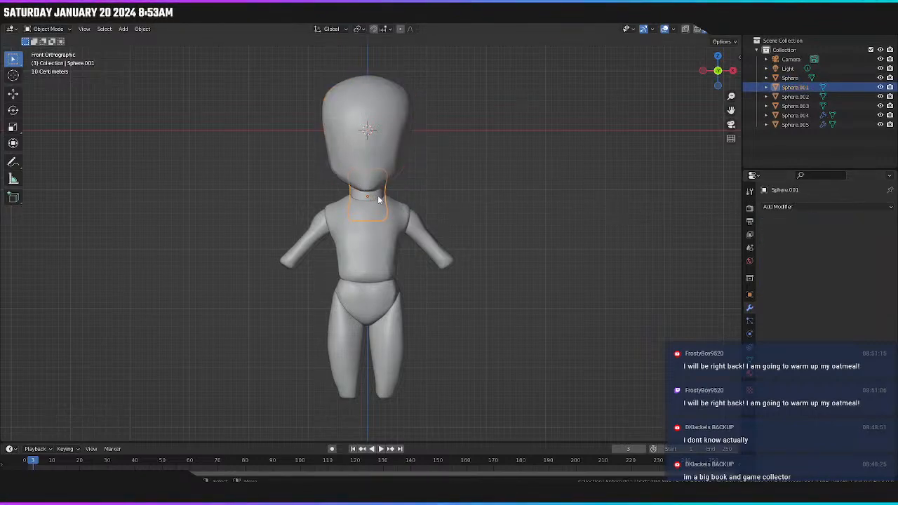
pyautogui.press('x')
pyautogui.click(379, 202)
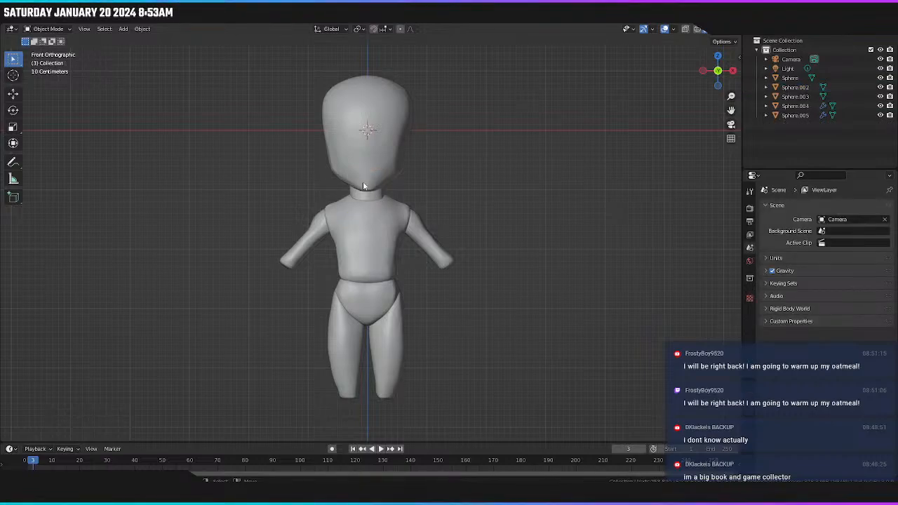
# Start sculpting the joined head-and-neck mesh with dynamic topology enabled and the Scrape brush.
pyautogui.click(374, 166)
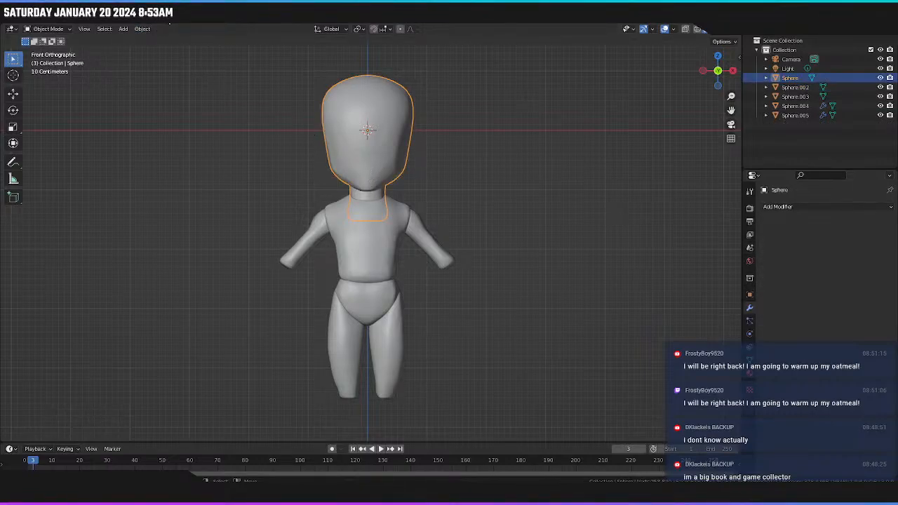
pyautogui.click(186, 17)
pyautogui.click(456, 41)
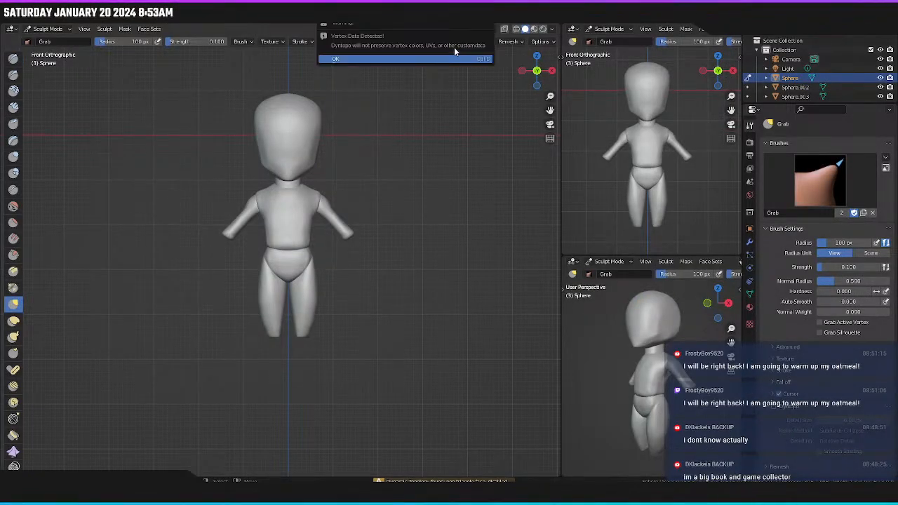
pyautogui.click(428, 60)
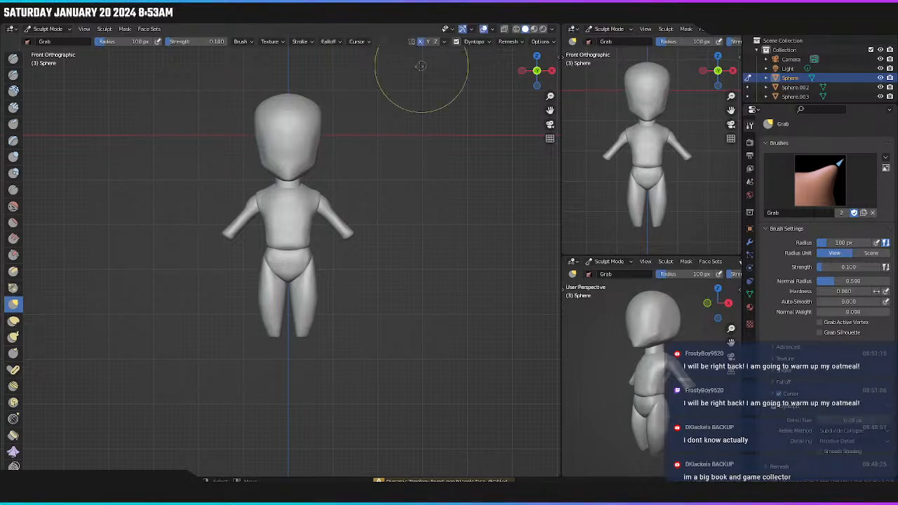
pyautogui.click(13, 255)
# From below, scrape the seam between the jaw and the neck along its side to blend the two surfaces.
pyautogui.moveTo(291, 150); pyautogui.dragTo(249, 134, button='middle')
pyautogui.moveTo(301, 159)
pyautogui.keyDown('shift'); pyautogui.mouseDown(button='middle')
pyautogui.moveTo(327, 220)
pyautogui.moveTo(311, 187)
pyautogui.mouseUp(button='middle'); pyautogui.keyUp('shift')
pyautogui.scroll(2, 393, 176)
pyautogui.scroll(6, 406, 174)
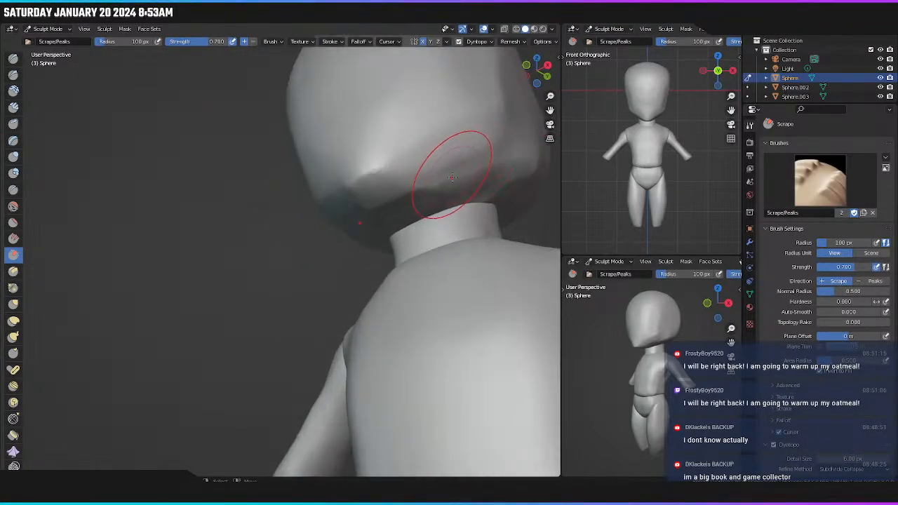
pyautogui.press('z')
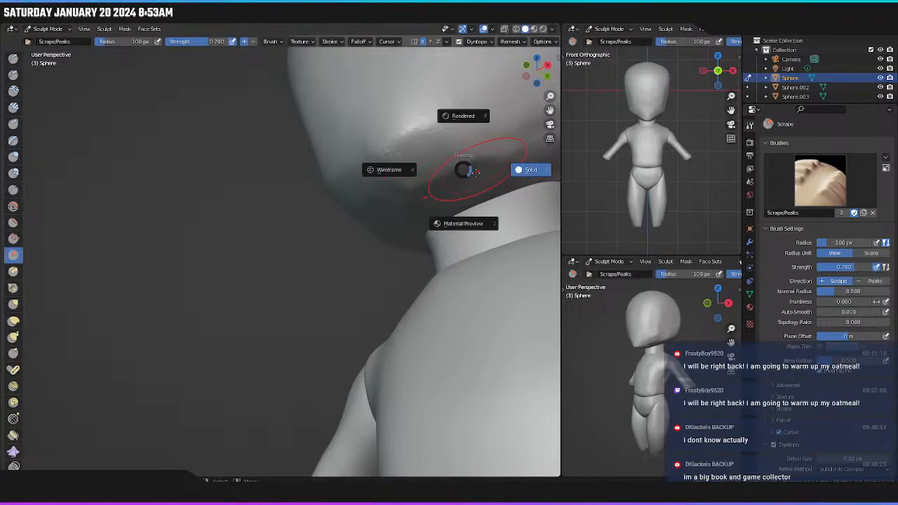
pyautogui.click(519, 177)
pyautogui.moveTo(519, 177)
pyautogui.mouseDown(button='middle')
pyautogui.moveTo(261, 291)
pyautogui.moveTo(457, 279)
pyautogui.moveTo(411, 296)
pyautogui.mouseUp(button='middle')
pyautogui.moveTo(411, 296)
pyautogui.mouseDown()
pyautogui.moveTo(371, 340)
pyautogui.moveTo(445, 324)
pyautogui.mouseUp()
pyautogui.moveTo(482, 307); pyautogui.dragTo(431, 290, button='middle')
pyautogui.moveTo(431, 290)
pyautogui.mouseDown()
pyautogui.moveTo(330, 336)
pyautogui.moveTo(439, 302)
pyautogui.mouseUp()
pyautogui.moveTo(467, 280); pyautogui.dragTo(398, 243, button='middle')
pyautogui.moveTo(397, 242)
pyautogui.mouseDown()
pyautogui.moveTo(437, 232)
pyautogui.moveTo(400, 254)
pyautogui.moveTo(437, 233)
pyautogui.mouseUp()
pyautogui.moveTo(437, 232)
pyautogui.mouseDown(button='middle')
pyautogui.moveTo(383, 255)
pyautogui.moveTo(359, 280)
pyautogui.moveTo(344, 206)
pyautogui.mouseUp(button='middle')
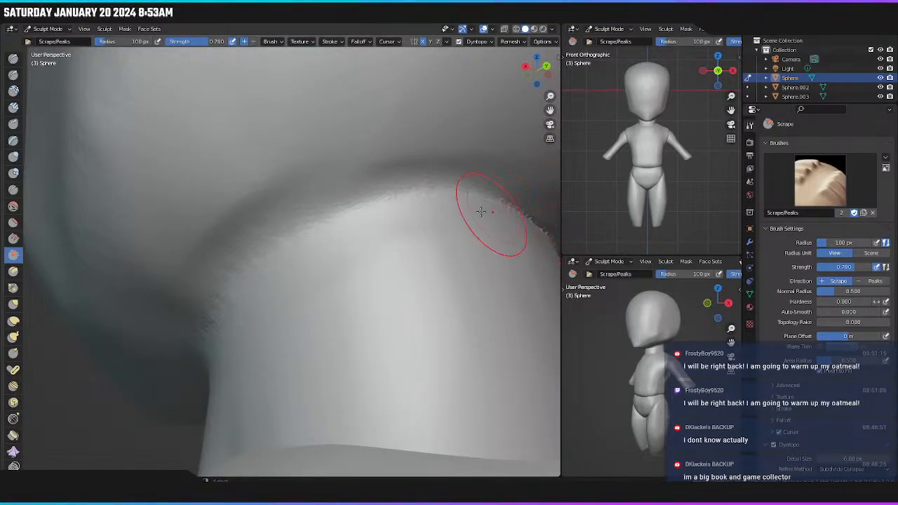
# Scrape the seam at the back of the neck until it blends smoothly into the underside of the head.
pyautogui.moveTo(481, 200); pyautogui.dragTo(331, 241, button='middle')
pyautogui.moveTo(377, 230); pyautogui.dragTo(332, 223)
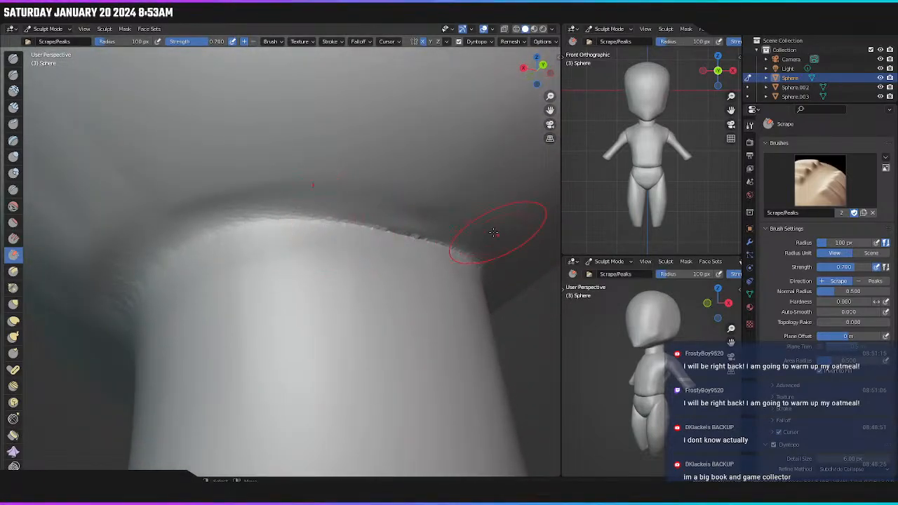
pyautogui.moveTo(484, 242); pyautogui.dragTo(350, 241)
pyautogui.moveTo(451, 244); pyautogui.dragTo(327, 236)
pyautogui.moveTo(491, 258); pyautogui.dragTo(188, 245)
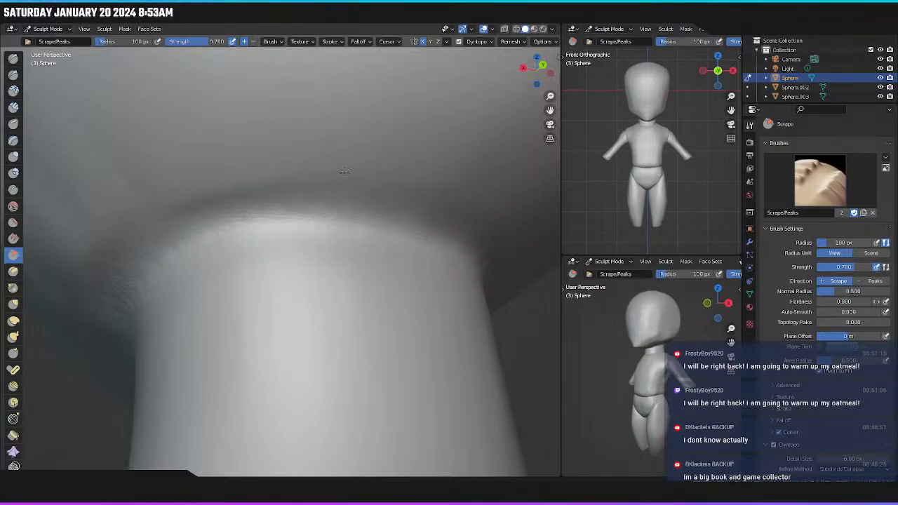
# Scrape the front of the neck seam under the chin smooth and check the blended junction.
pyautogui.moveTo(177, 235); pyautogui.dragTo(281, 255, button='middle')
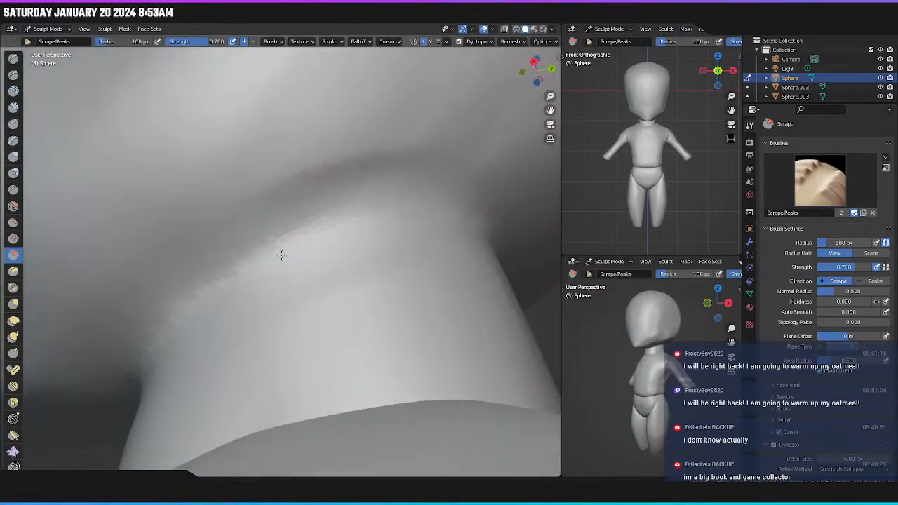
pyautogui.moveTo(381, 234)
pyautogui.mouseDown(button='middle')
pyautogui.moveTo(295, 293)
pyautogui.moveTo(271, 279)
pyautogui.mouseUp(button='middle')
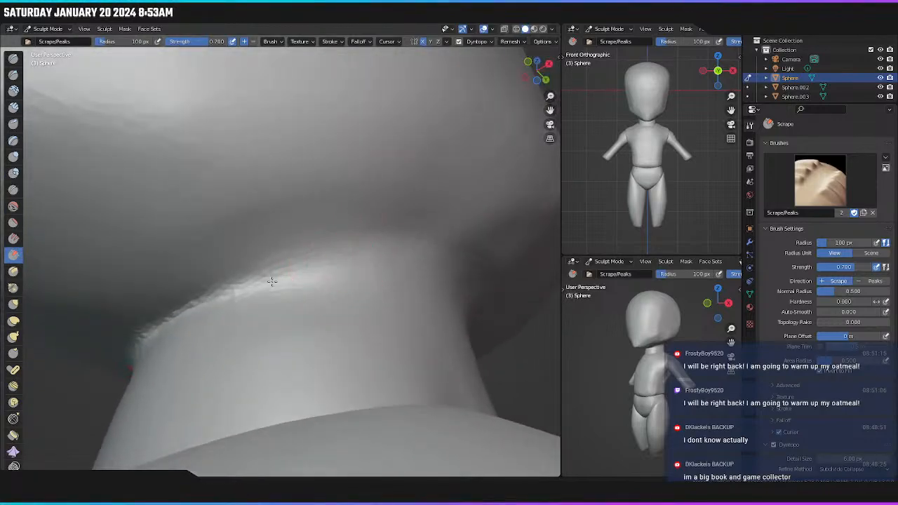
pyautogui.moveTo(227, 303)
pyautogui.mouseDown()
pyautogui.moveTo(148, 331)
pyautogui.moveTo(263, 260)
pyautogui.moveTo(138, 330)
pyautogui.mouseUp()
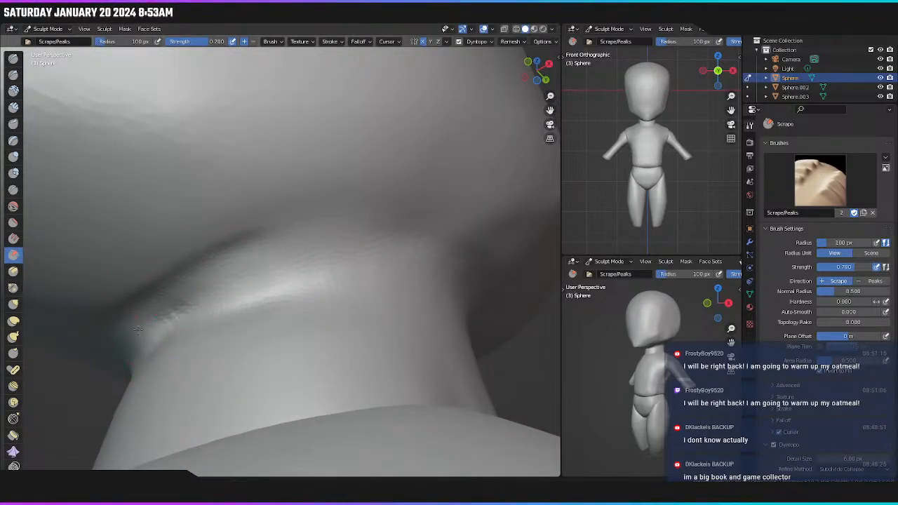
pyautogui.moveTo(344, 287); pyautogui.dragTo(330, 327, button='middle')
pyautogui.scroll(1, 330, 324)
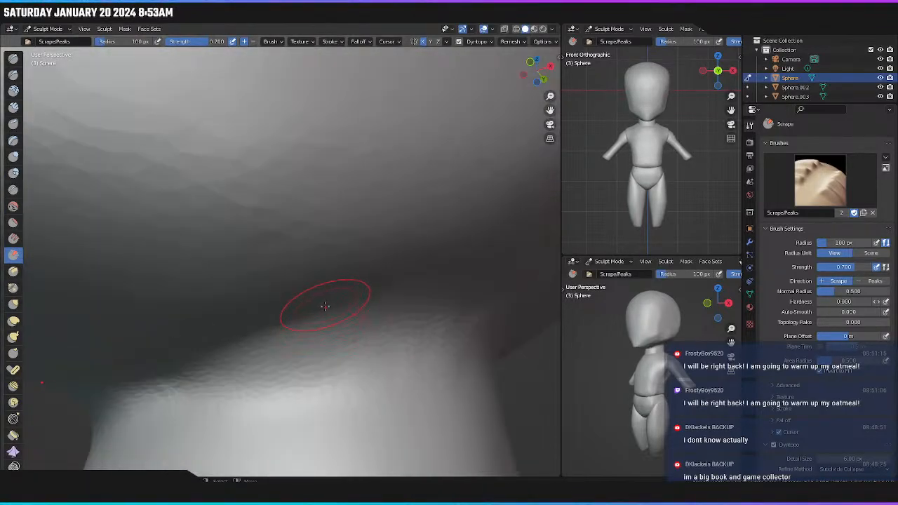
pyautogui.scroll(-4, 322, 301)
pyautogui.moveTo(315, 297); pyautogui.dragTo(295, 310, button='middle')
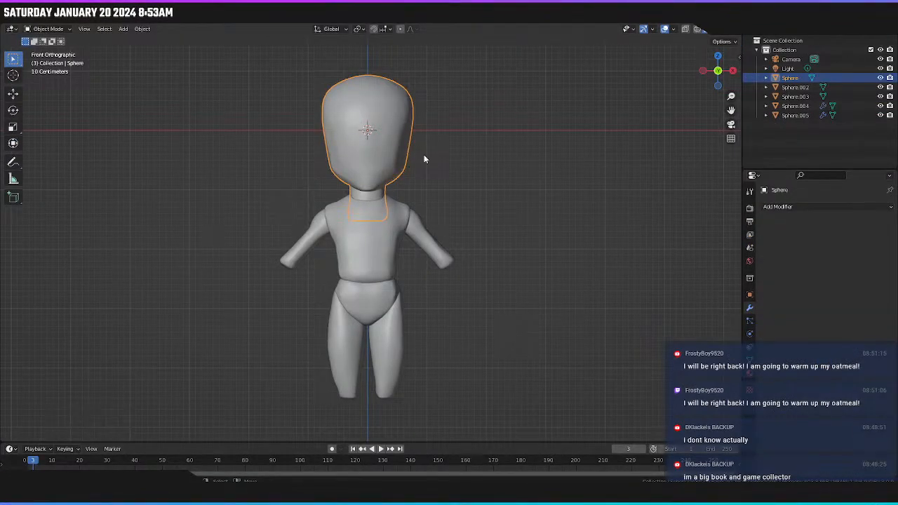
# Add a Boolean modifier to the head-and-neck mesh, set it to Union with the torso Sphere.002, and apply it.
pyautogui.click(774, 206)
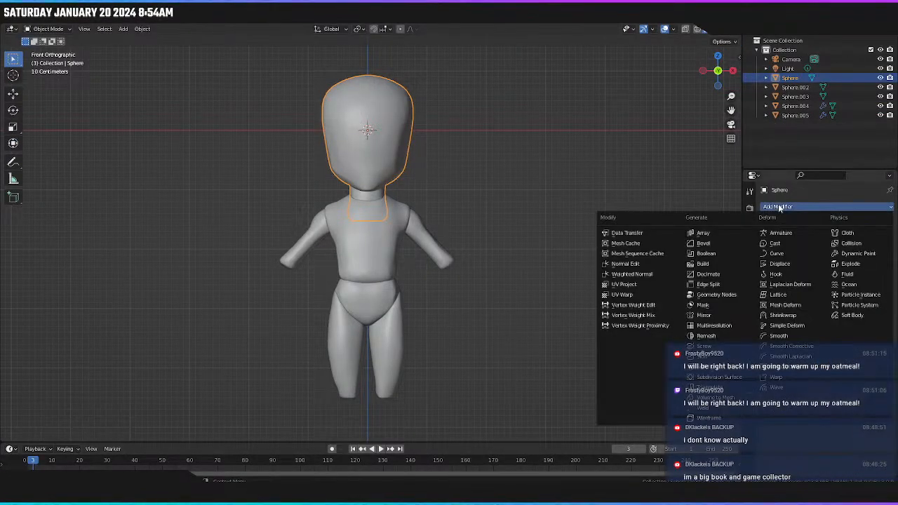
pyautogui.click(701, 256)
pyautogui.click(827, 236)
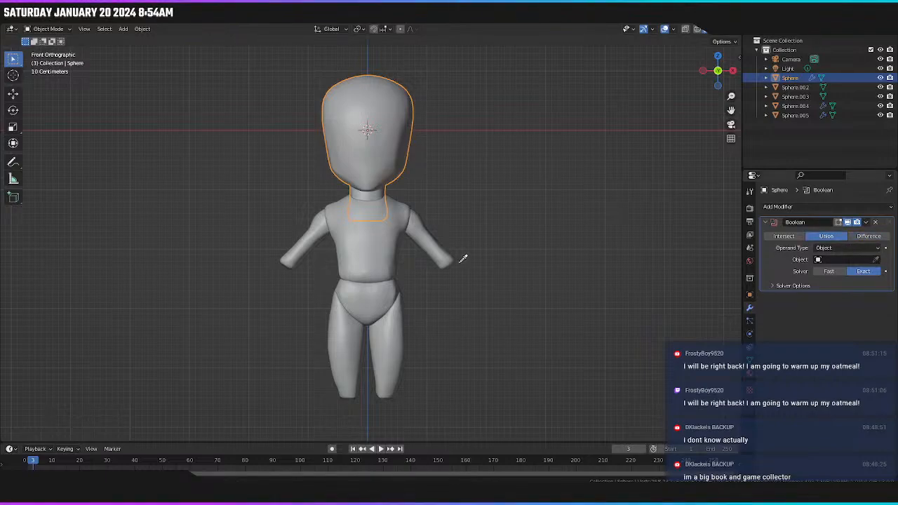
pyautogui.click(385, 254)
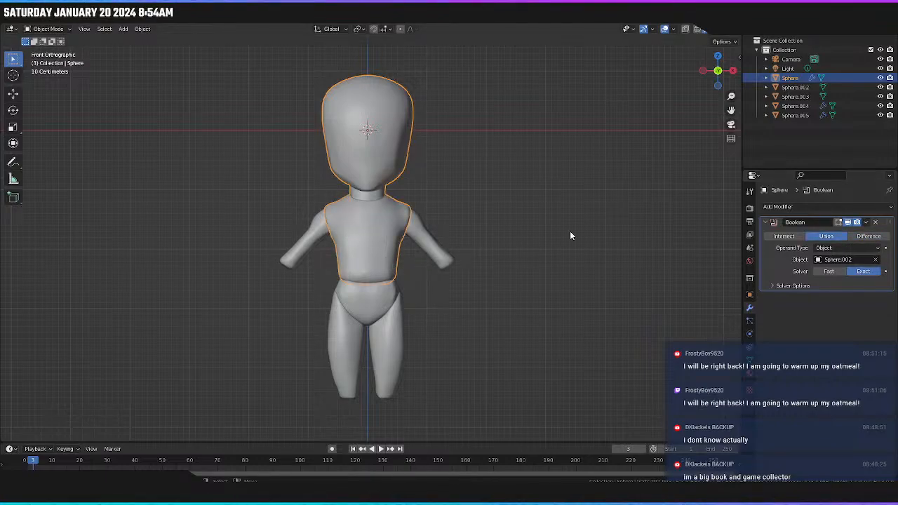
pyautogui.click(865, 222)
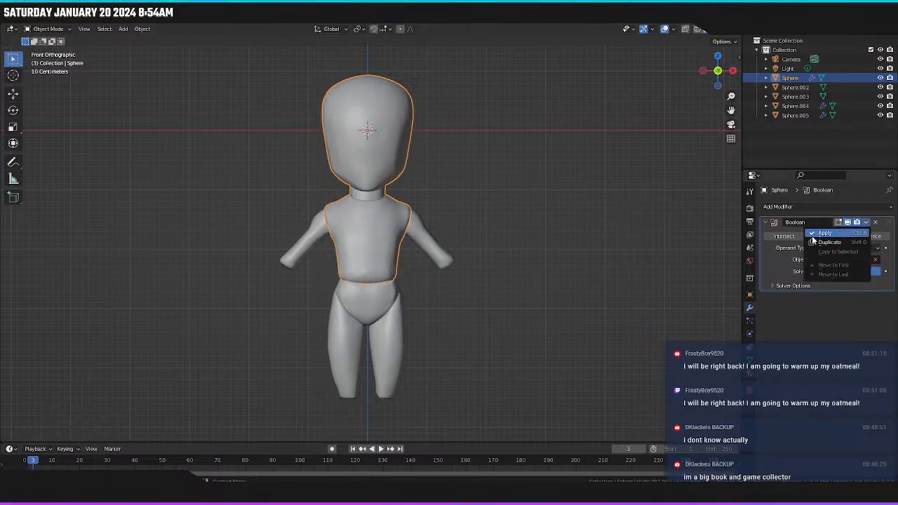
pyautogui.click(825, 233)
# Delete the separate torso object Sphere.002 and set Sphere as the mirror object of the arm's Mirror modifier.
pyautogui.click(388, 251)
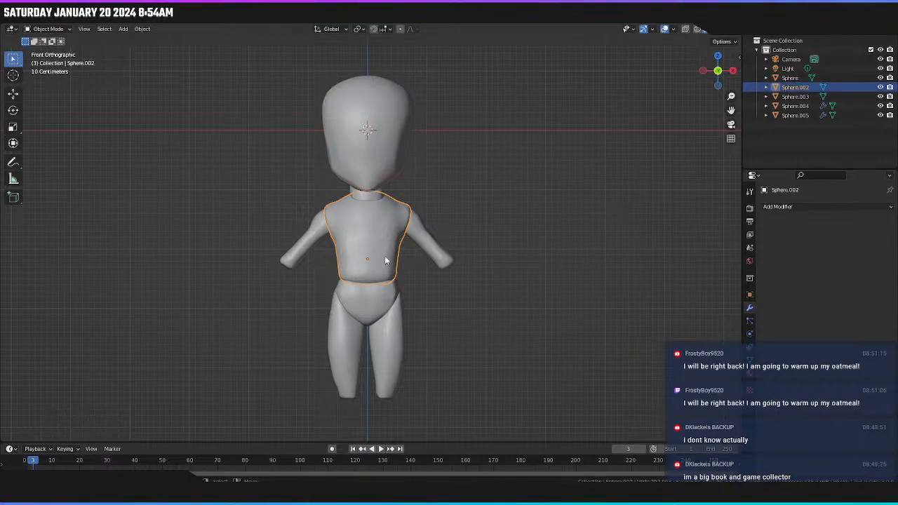
pyautogui.press('x')
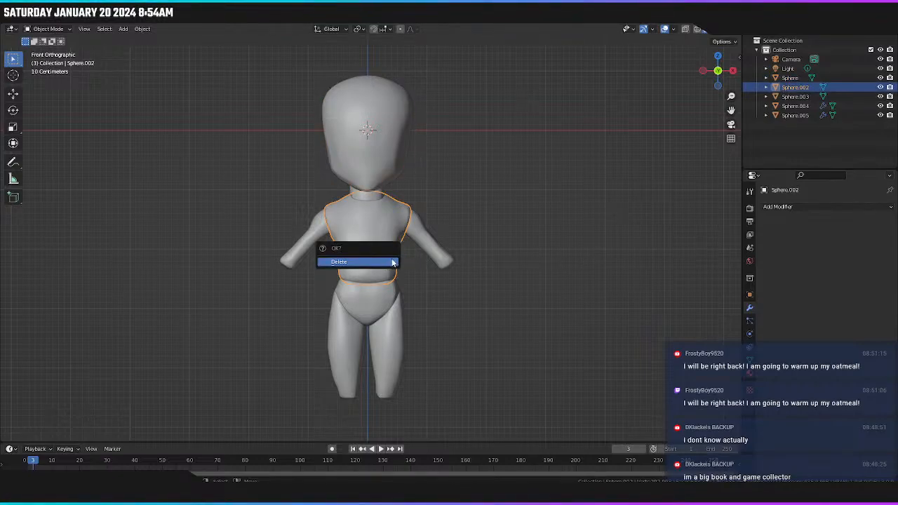
pyautogui.click(393, 262)
pyautogui.click(428, 242)
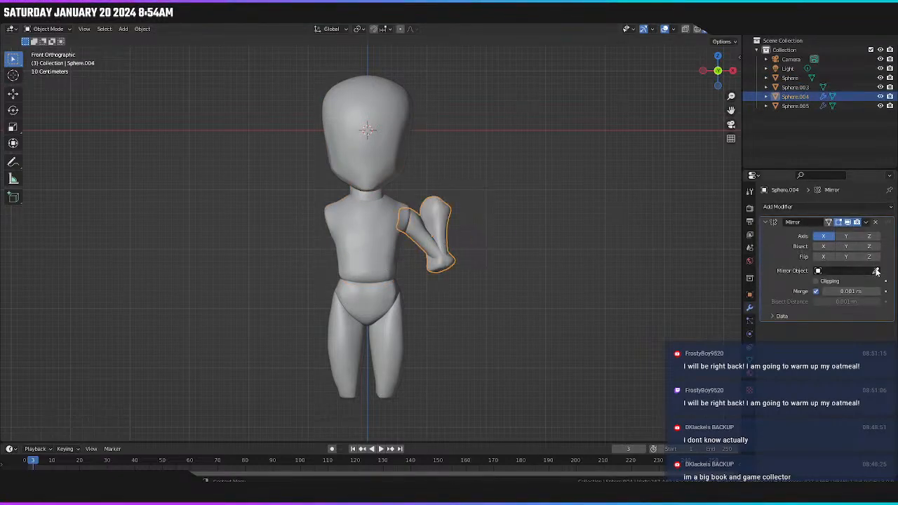
pyautogui.click(379, 253)
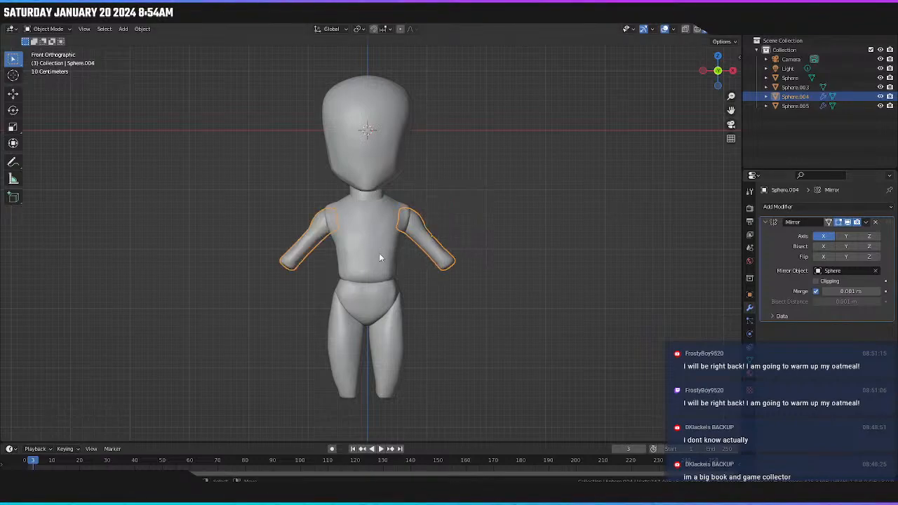
# Return to sculpting the joined head-and-torso mesh with dynamic topology enabled.
pyautogui.click(380, 235)
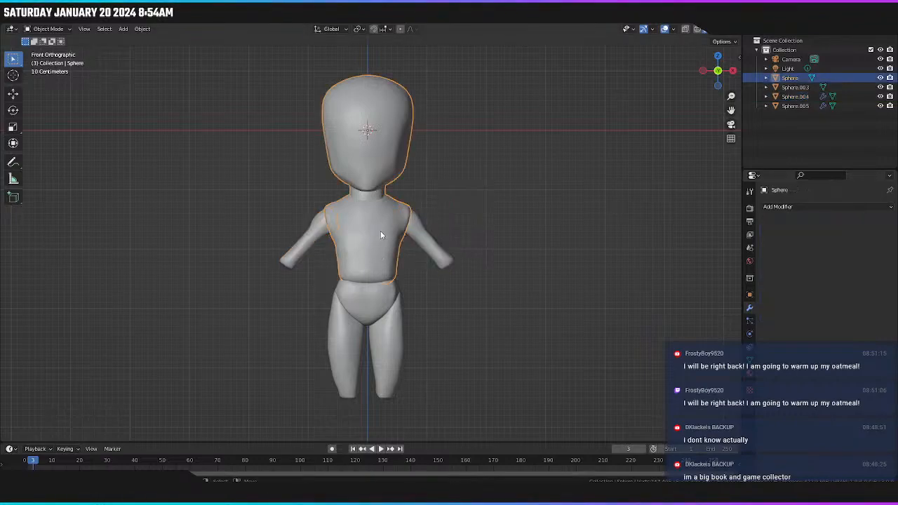
pyautogui.click(188, 24)
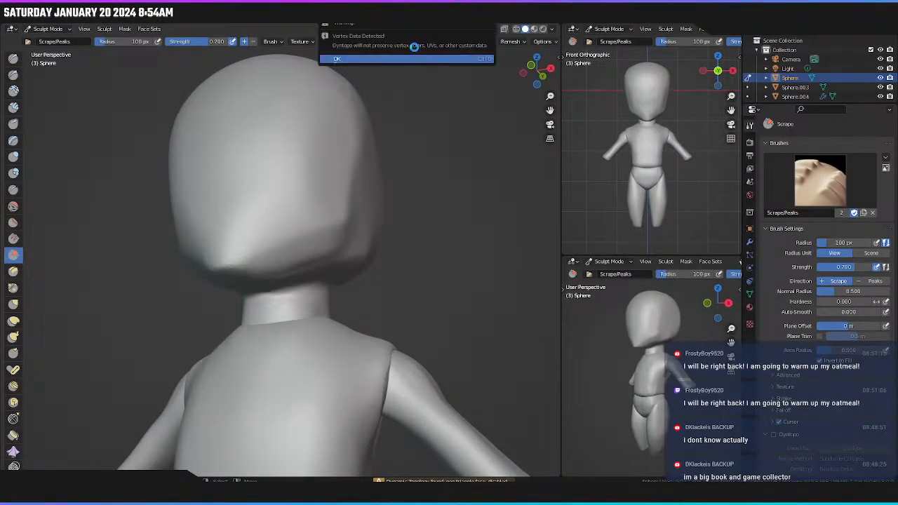
pyautogui.click(457, 41)
# Scrape the seam at the base of the neck from the front around to the back to blend it into the torso.
pyautogui.moveTo(327, 200); pyautogui.dragTo(385, 181, button='middle')
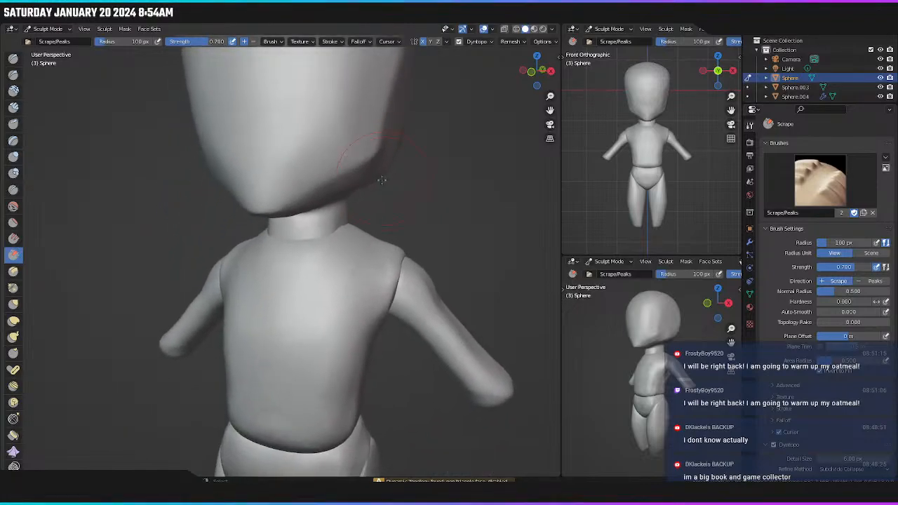
pyautogui.scroll(8, 347, 260)
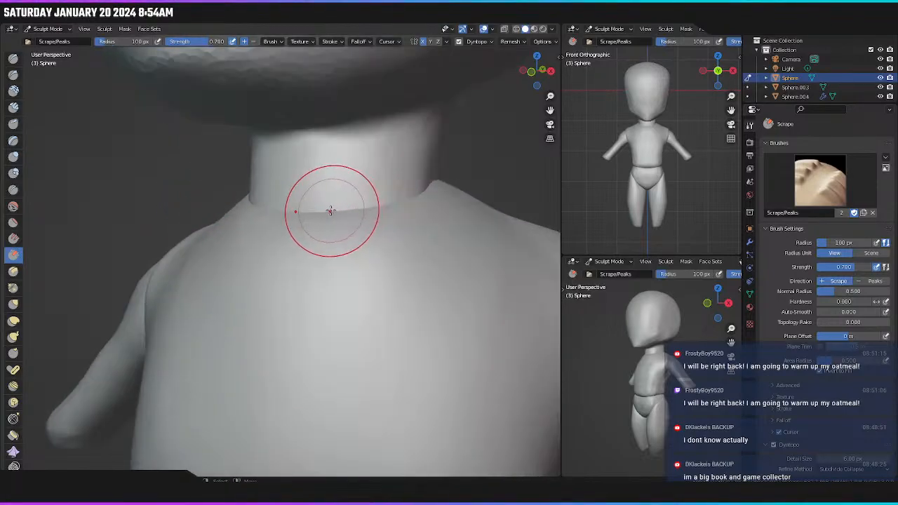
pyautogui.moveTo(308, 231)
pyautogui.mouseDown()
pyautogui.moveTo(362, 214)
pyautogui.moveTo(262, 238)
pyautogui.moveTo(410, 213)
pyautogui.mouseUp()
pyautogui.moveTo(349, 243)
pyautogui.mouseDown(button='middle')
pyautogui.moveTo(337, 244)
pyautogui.moveTo(337, 231)
pyautogui.mouseUp(button='middle')
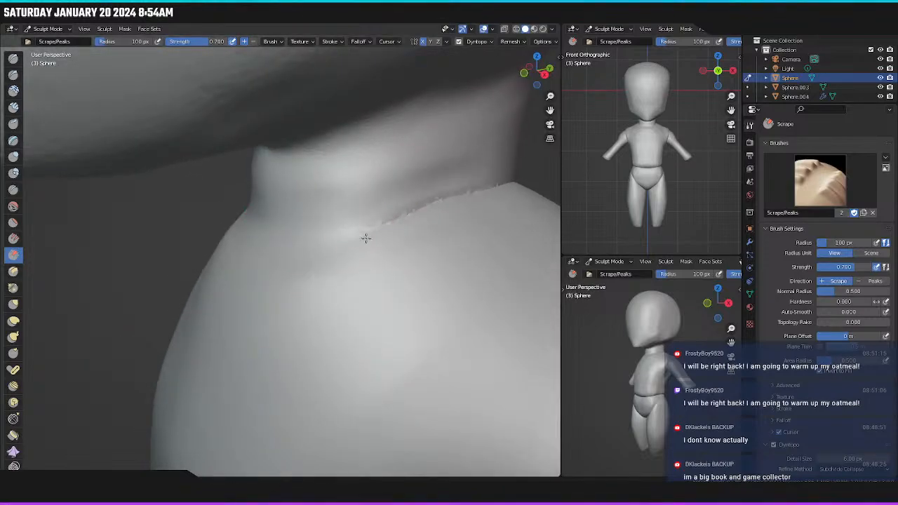
pyautogui.moveTo(400, 216); pyautogui.dragTo(267, 240, button='middle')
pyautogui.moveTo(268, 239)
pyautogui.mouseDown()
pyautogui.moveTo(399, 232)
pyautogui.moveTo(205, 259)
pyautogui.moveTo(300, 240)
pyautogui.mouseUp()
pyautogui.moveTo(300, 241)
pyautogui.mouseDown(button='middle')
pyautogui.moveTo(260, 237)
pyautogui.moveTo(334, 252)
pyautogui.moveTo(272, 259)
pyautogui.mouseUp(button='middle')
pyautogui.moveTo(272, 258); pyautogui.dragTo(312, 240)
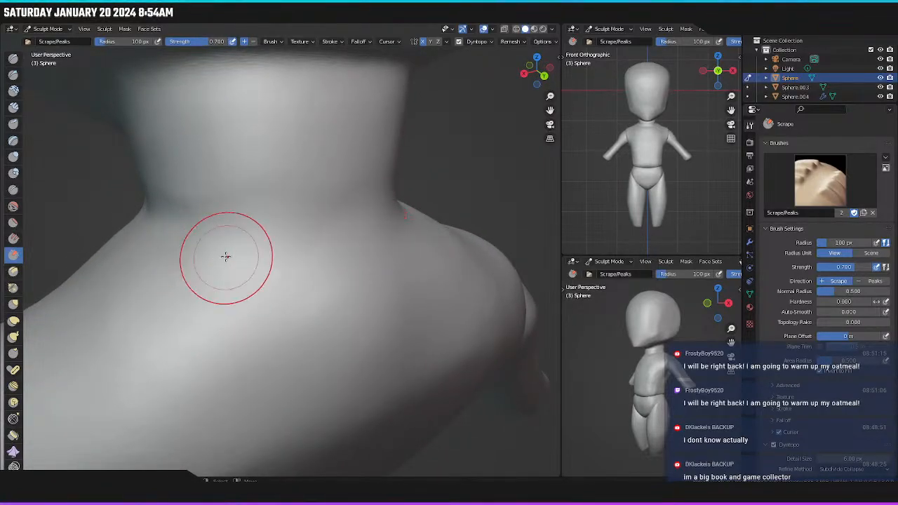
# Scrape the side and front of the neck base smooth where it flows into the shoulders and upper chest.
pyautogui.moveTo(225, 257)
pyautogui.mouseDown(button='middle')
pyautogui.moveTo(336, 170)
pyautogui.moveTo(316, 164)
pyautogui.moveTo(271, 256)
pyautogui.moveTo(380, 214)
pyautogui.mouseUp(button='middle')
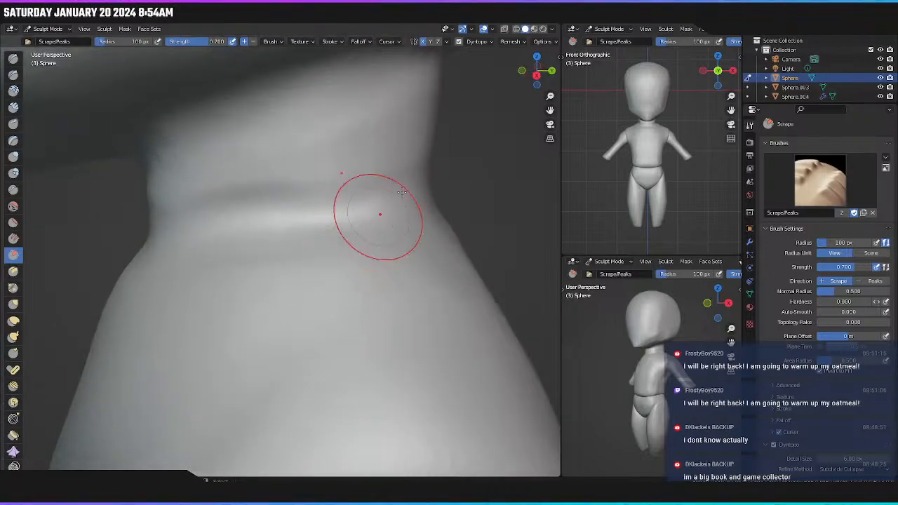
pyautogui.moveTo(402, 192)
pyautogui.mouseDown()
pyautogui.moveTo(272, 263)
pyautogui.moveTo(355, 197)
pyautogui.mouseUp()
pyautogui.moveTo(288, 257); pyautogui.dragTo(341, 280, button='middle')
pyautogui.moveTo(341, 280)
pyautogui.mouseDown()
pyautogui.moveTo(303, 247)
pyautogui.moveTo(354, 214)
pyautogui.mouseUp()
pyautogui.moveTo(355, 214)
pyautogui.mouseDown(button='middle')
pyautogui.moveTo(348, 262)
pyautogui.moveTo(277, 271)
pyautogui.mouseUp(button='middle')
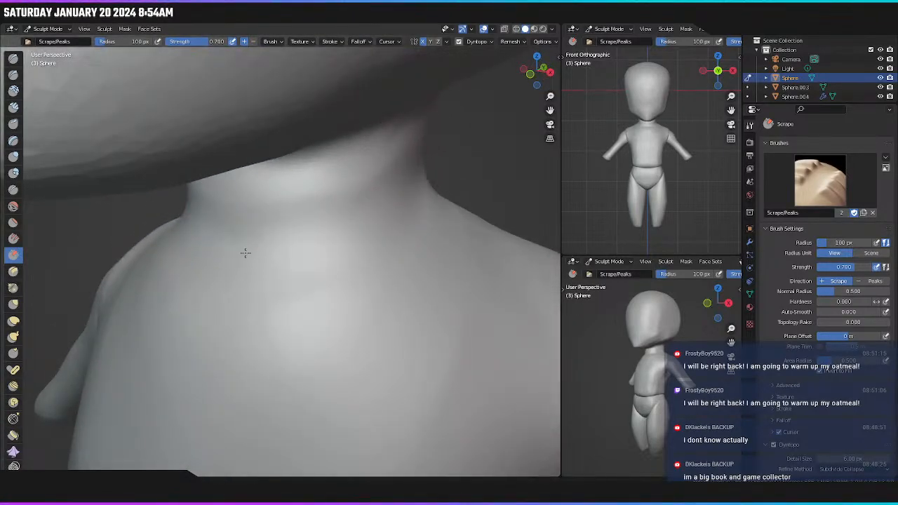
pyautogui.moveTo(272, 251); pyautogui.dragTo(237, 175)
pyautogui.scroll(-1, 321, 284)
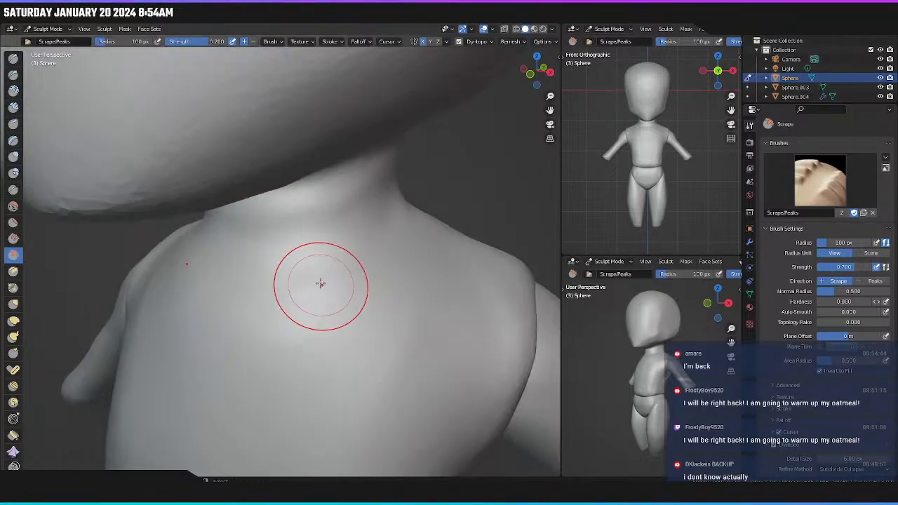
pyautogui.scroll(-4, 314, 290)
pyautogui.moveTo(306, 296)
pyautogui.mouseDown(button='middle')
pyautogui.moveTo(365, 302)
pyautogui.moveTo(310, 285)
pyautogui.moveTo(306, 260)
pyautogui.moveTo(311, 266)
pyautogui.moveTo(285, 270)
pyautogui.moveTo(250, 245)
pyautogui.mouseUp(button='middle')
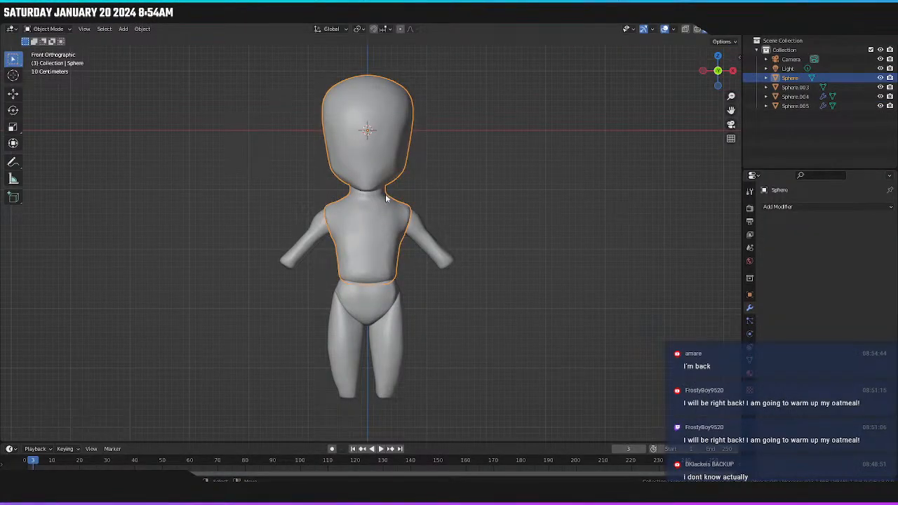
# Add a Boolean modifier set to Union to the head-and-torso mesh, with the arms object Sphere.004 as operand, and apply it.
pyautogui.moveTo(385, 194)
pyautogui.mouseDown(button='middle')
pyautogui.moveTo(408, 257)
pyautogui.moveTo(371, 267)
pyautogui.mouseUp(button='middle')
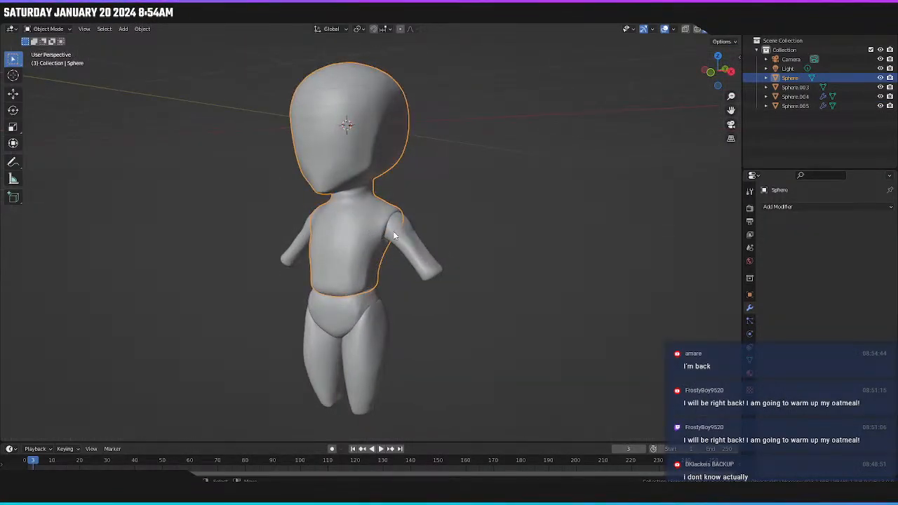
pyautogui.click(791, 206)
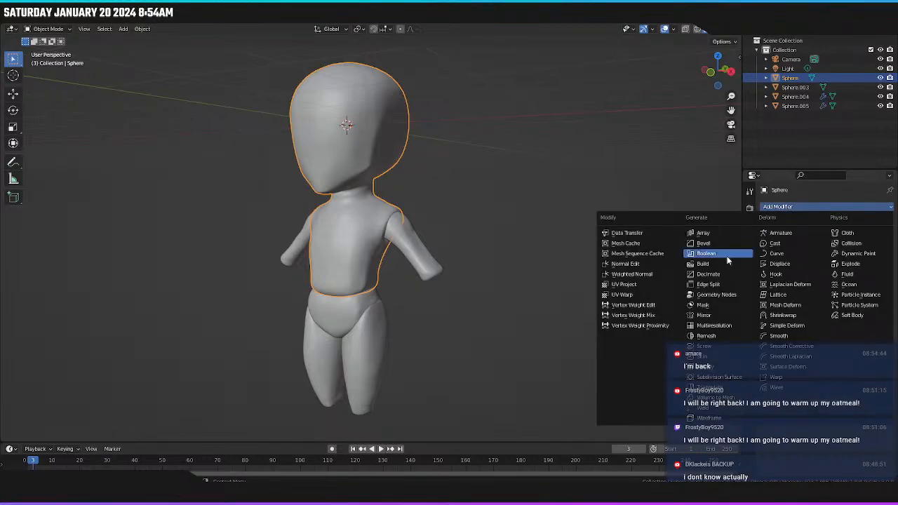
pyautogui.click(710, 256)
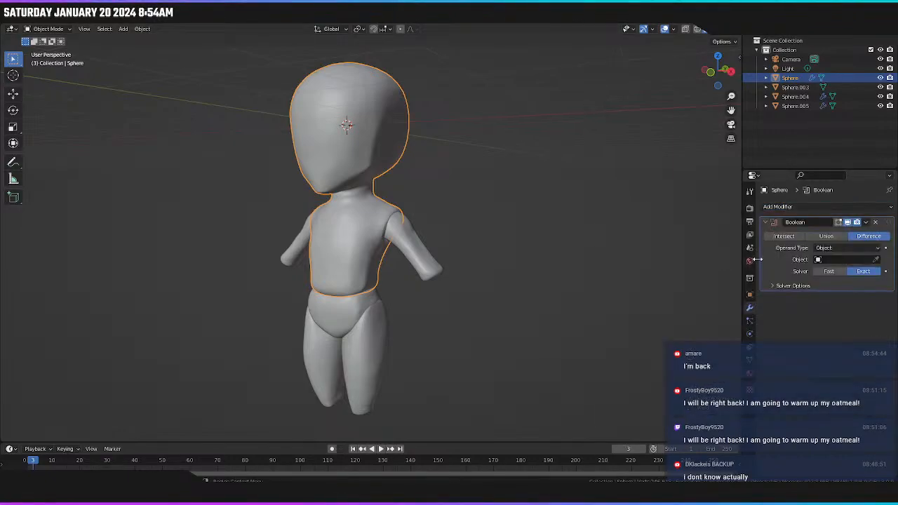
pyautogui.click(844, 237)
pyautogui.click(876, 258)
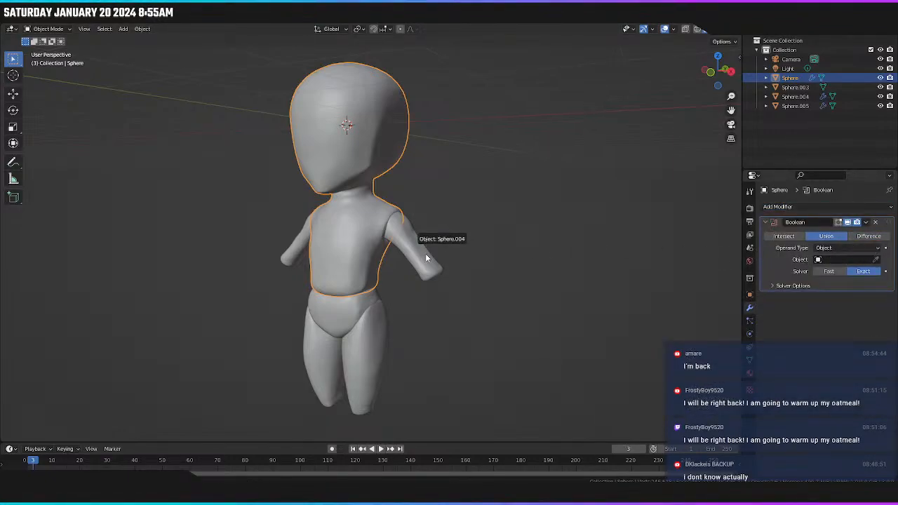
pyautogui.click(419, 248)
pyautogui.moveTo(390, 237); pyautogui.dragTo(422, 249, button='middle')
pyautogui.click(865, 222)
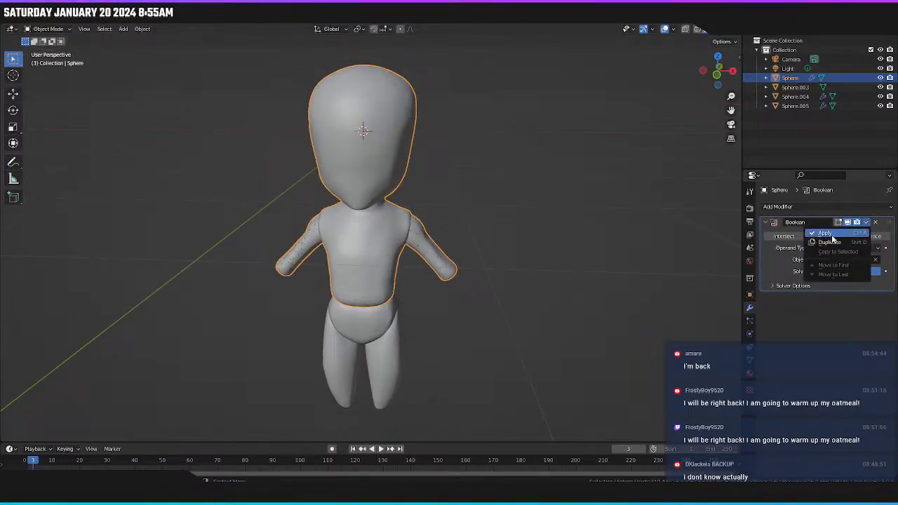
pyautogui.press('Return')
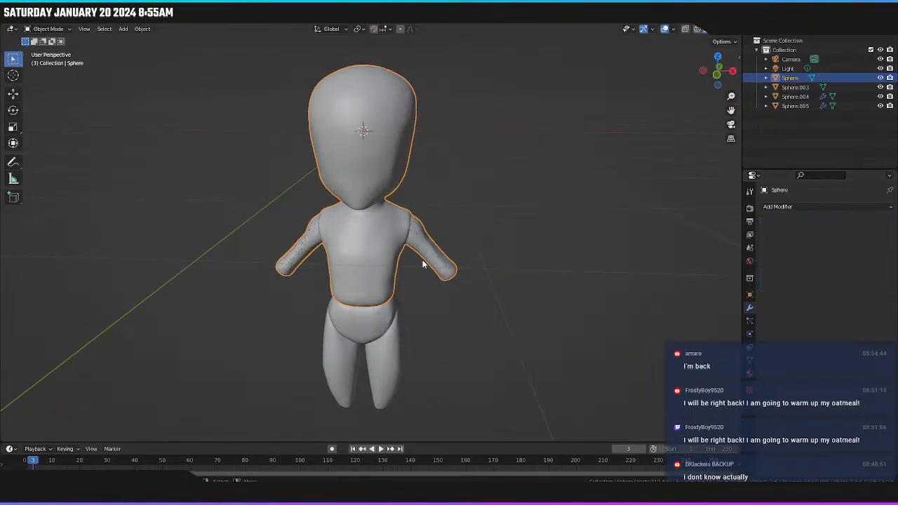
# Delete the separate arms object Sphere.004.
pyautogui.click(422, 260)
pyautogui.press('x')
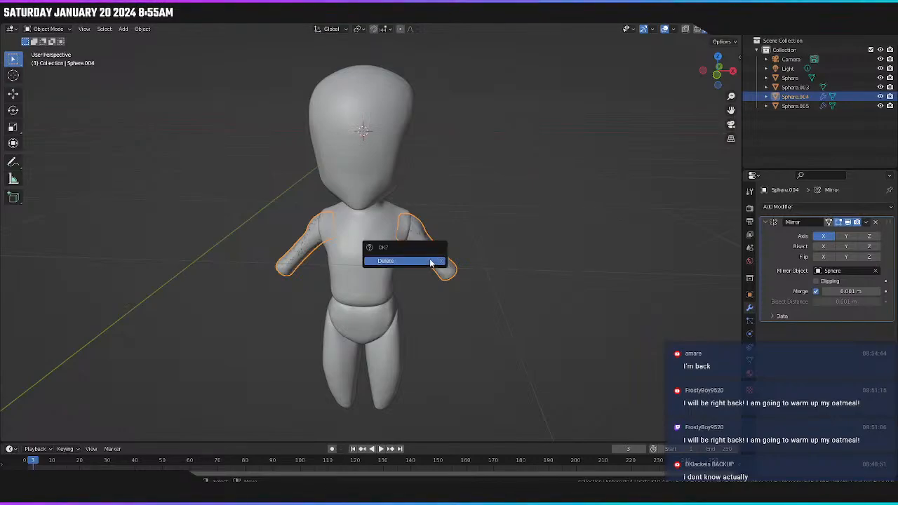
pyautogui.click(429, 262)
# Return to sculpting the joined head, torso and arms mesh with dynamic topology enabled.
pyautogui.click(404, 245)
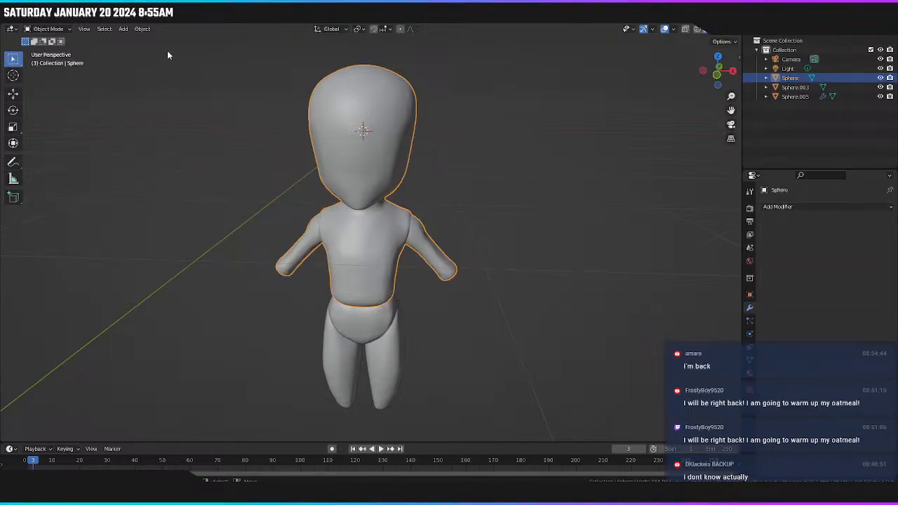
pyautogui.click(189, 20)
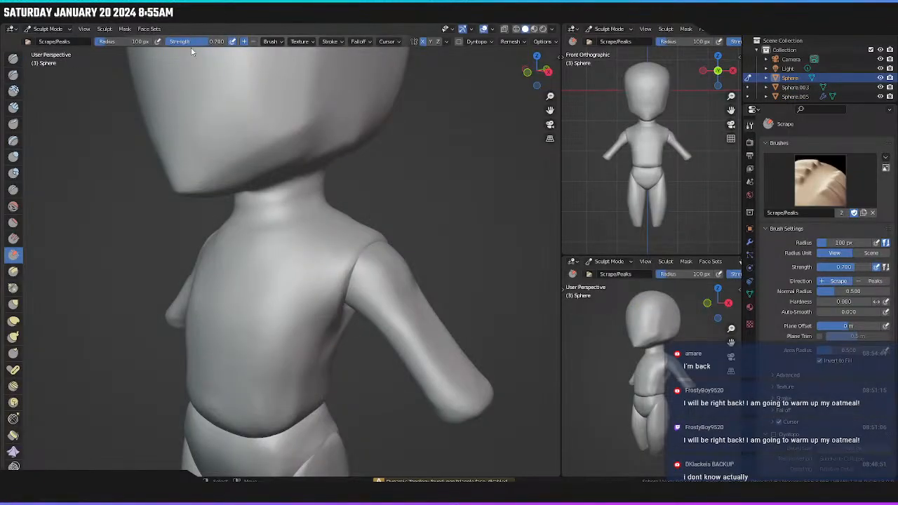
pyautogui.click(459, 42)
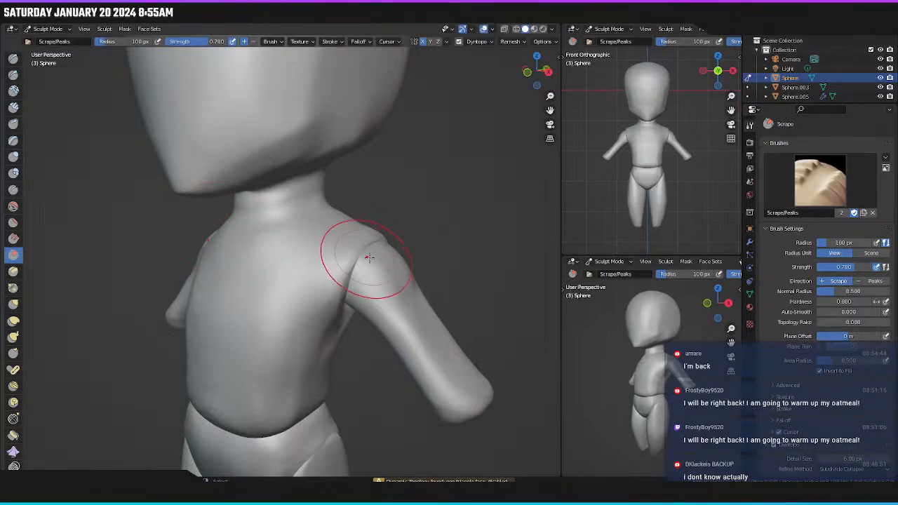
# Scrape the shoulder seam where the arm meets the front and top of the torso.
pyautogui.moveTo(360, 289)
pyautogui.keyDown('shift'); pyautogui.mouseDown(button='middle')
pyautogui.moveTo(390, 214)
pyautogui.moveTo(352, 290)
pyautogui.mouseUp(button='middle'); pyautogui.keyUp('shift')
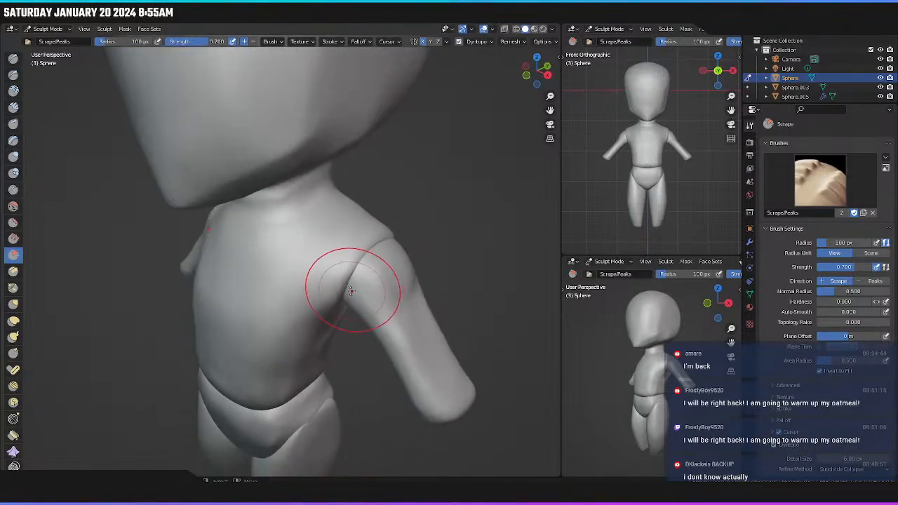
pyautogui.scroll(3, 355, 243)
pyautogui.moveTo(423, 261); pyautogui.dragTo(404, 264, button='middle')
pyautogui.moveTo(404, 264)
pyautogui.mouseDown()
pyautogui.moveTo(385, 289)
pyautogui.moveTo(471, 226)
pyautogui.moveTo(463, 225)
pyautogui.moveTo(487, 222)
pyautogui.moveTo(476, 235)
pyautogui.mouseUp()
pyautogui.moveTo(448, 255); pyautogui.dragTo(373, 269, button='middle')
pyautogui.moveTo(373, 269)
pyautogui.mouseDown()
pyautogui.moveTo(261, 297)
pyautogui.moveTo(296, 300)
pyautogui.moveTo(264, 293)
pyautogui.moveTo(311, 320)
pyautogui.mouseUp()
# Scrape the seam at the back of the shoulder from the top down toward the armpit.
pyautogui.moveTo(303, 316)
pyautogui.mouseDown(button='middle')
pyautogui.moveTo(220, 260)
pyautogui.moveTo(330, 311)
pyautogui.moveTo(289, 281)
pyautogui.moveTo(291, 263)
pyautogui.mouseUp(button='middle')
pyautogui.moveTo(307, 248)
pyautogui.mouseDown()
pyautogui.moveTo(349, 235)
pyautogui.moveTo(338, 172)
pyautogui.moveTo(356, 236)
pyautogui.moveTo(316, 148)
pyautogui.mouseUp()
pyautogui.scroll(2, 349, 235)
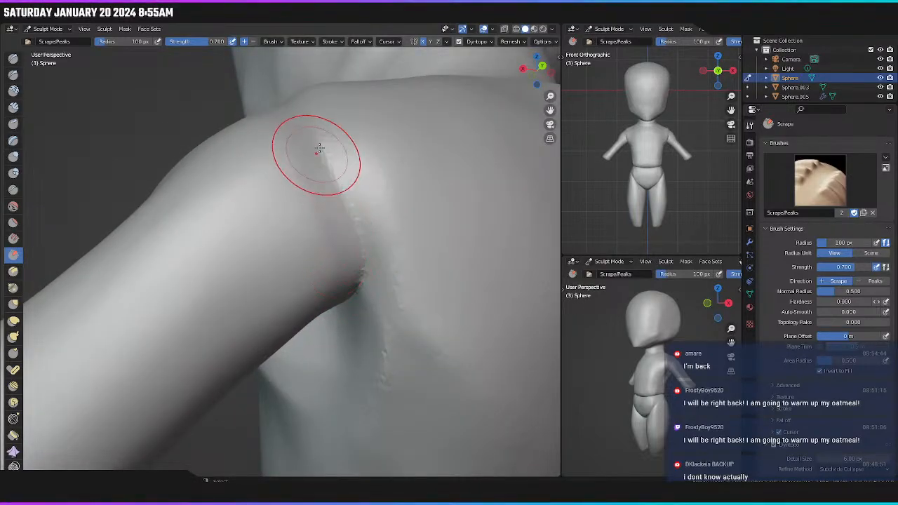
pyautogui.moveTo(339, 206); pyautogui.dragTo(344, 159, button='middle')
pyautogui.moveTo(333, 106)
pyautogui.mouseDown()
pyautogui.moveTo(328, 172)
pyautogui.moveTo(304, 237)
pyautogui.mouseUp()
pyautogui.moveTo(331, 104); pyautogui.dragTo(297, 293)
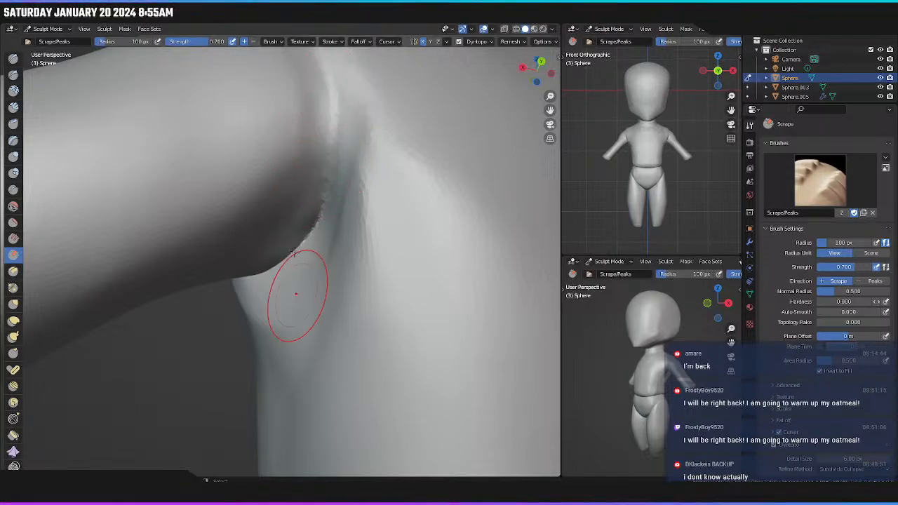
# Scrape the crease under the arm to blend the armpit into the side of the torso.
pyautogui.moveTo(307, 214); pyautogui.dragTo(385, 158, button='middle')
pyautogui.moveTo(429, 130)
pyautogui.mouseDown()
pyautogui.moveTo(369, 208)
pyautogui.moveTo(399, 187)
pyautogui.mouseUp()
pyautogui.scroll(2, 414, 168)
pyautogui.moveTo(433, 150); pyautogui.dragTo(479, 122, button='middle')
pyautogui.moveTo(479, 122); pyautogui.dragTo(425, 152)
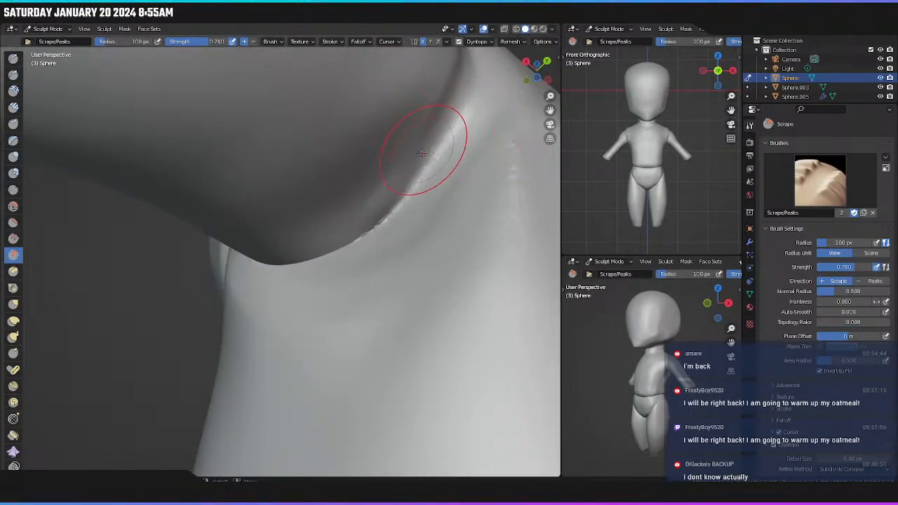
pyautogui.moveTo(449, 123)
pyautogui.mouseDown()
pyautogui.moveTo(435, 159)
pyautogui.moveTo(340, 225)
pyautogui.mouseUp()
pyautogui.moveTo(410, 176); pyautogui.dragTo(383, 195)
pyautogui.moveTo(436, 137); pyautogui.dragTo(279, 283)
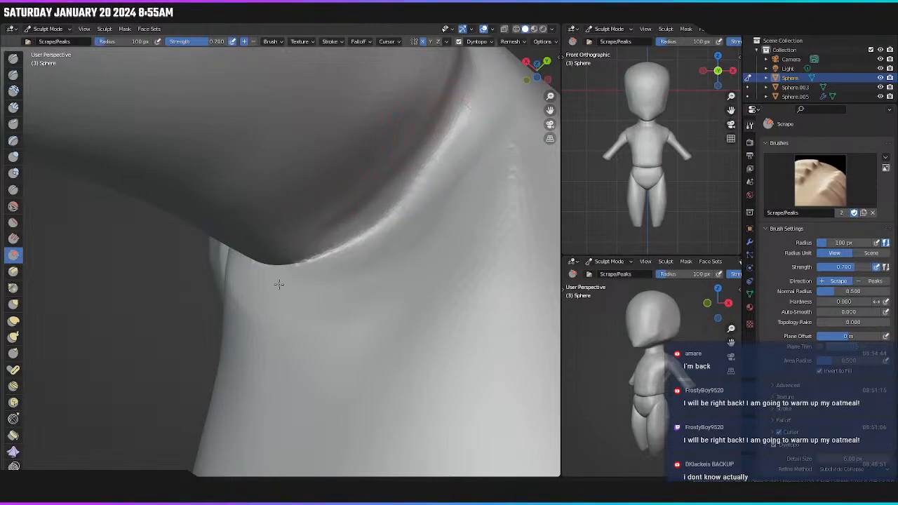
# Scrape the remaining armpit seam around to the front of the shoulder.
pyautogui.moveTo(418, 129)
pyautogui.mouseDown(button='middle')
pyautogui.moveTo(426, 138)
pyautogui.moveTo(414, 191)
pyautogui.moveTo(360, 198)
pyautogui.moveTo(349, 246)
pyautogui.moveTo(321, 262)
pyautogui.mouseUp(button='middle')
pyautogui.moveTo(319, 263)
pyautogui.mouseDown()
pyautogui.moveTo(327, 275)
pyautogui.moveTo(321, 227)
pyautogui.moveTo(301, 201)
pyautogui.moveTo(391, 308)
pyautogui.moveTo(369, 284)
pyautogui.mouseUp()
pyautogui.moveTo(271, 202); pyautogui.dragTo(331, 269, button='middle')
pyautogui.moveTo(330, 270)
pyautogui.mouseDown()
pyautogui.moveTo(343, 356)
pyautogui.moveTo(320, 282)
pyautogui.moveTo(312, 380)
pyautogui.moveTo(323, 360)
pyautogui.moveTo(347, 430)
pyautogui.moveTo(347, 353)
pyautogui.moveTo(321, 334)
pyautogui.mouseUp()
pyautogui.scroll(-6, 320, 334)
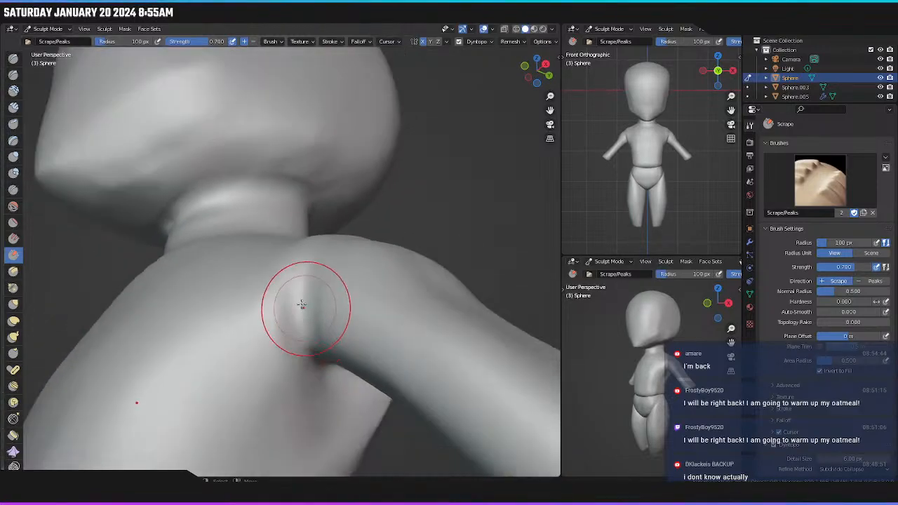
# Add a Boolean modifier set to Union to the body mesh in Object Mode, with the pelvis object Sphere.003 as operand, and apply it.
pyautogui.moveTo(313, 321)
pyautogui.mouseDown(button='middle')
pyautogui.moveTo(231, 167)
pyautogui.moveTo(210, 91)
pyautogui.moveTo(164, 26)
pyautogui.mouseUp(button='middle')
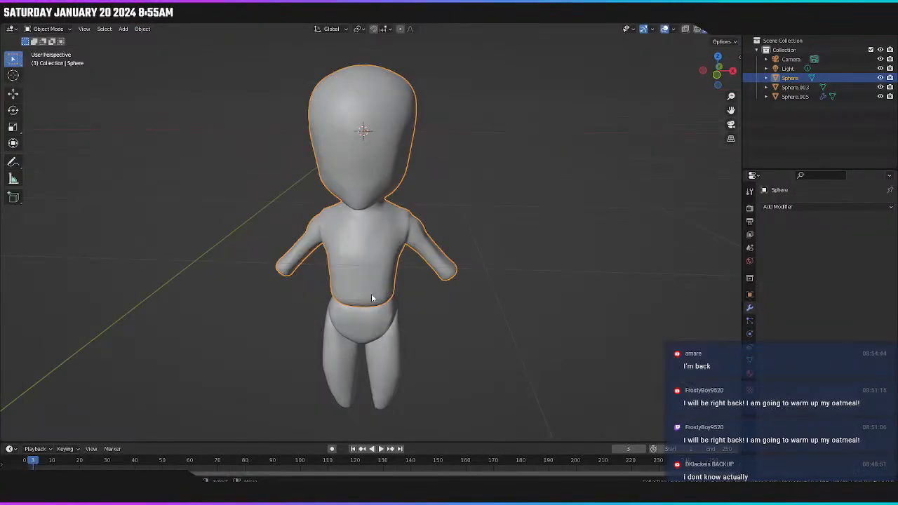
pyautogui.click(782, 205)
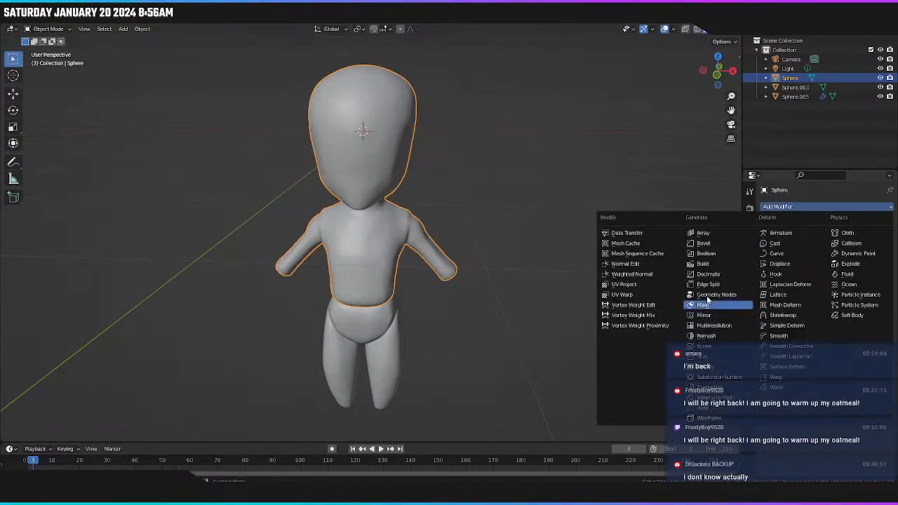
pyautogui.click(716, 253)
pyautogui.click(829, 236)
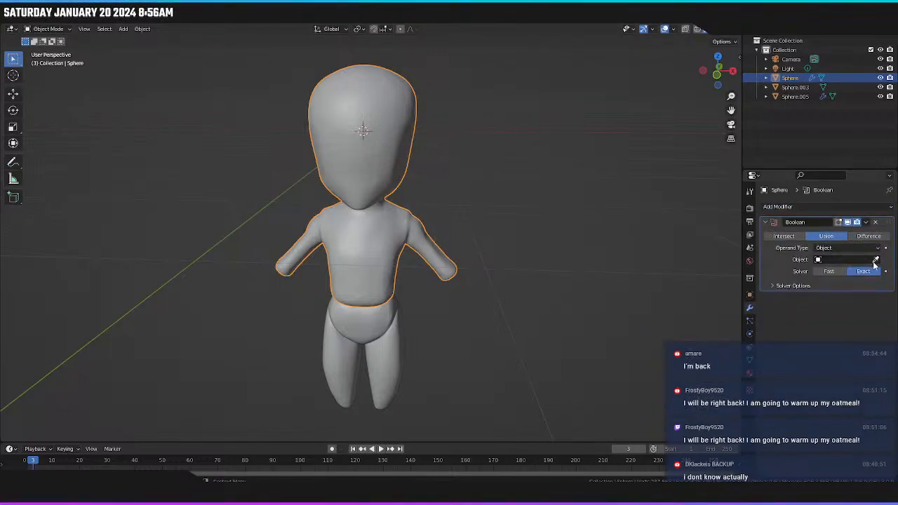
pyautogui.click(386, 322)
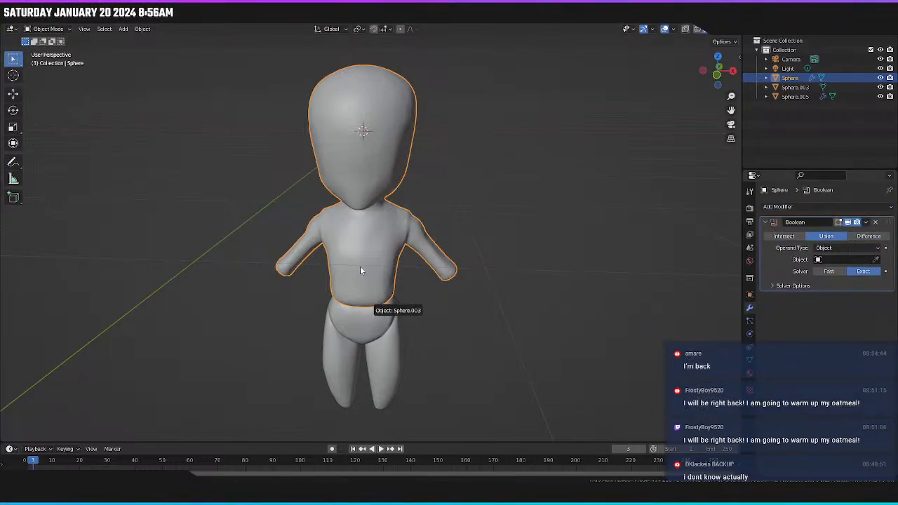
pyautogui.click(866, 222)
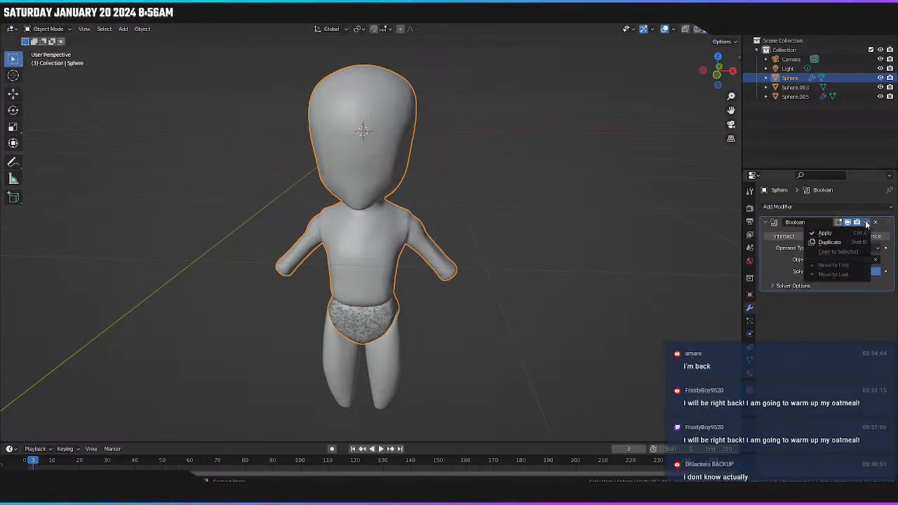
pyautogui.hotkey('ctrl', 'a')
# Delete the separate pelvis object Sphere.003 and start picking a mirror object for the leg's Mirror modifier.
pyautogui.click(370, 327)
pyautogui.press('x')
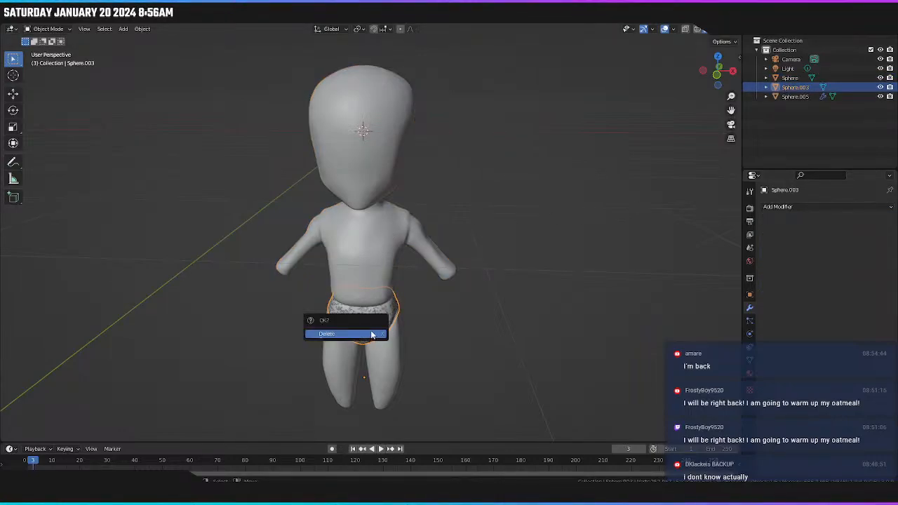
pyautogui.click(373, 333)
pyautogui.click(411, 327)
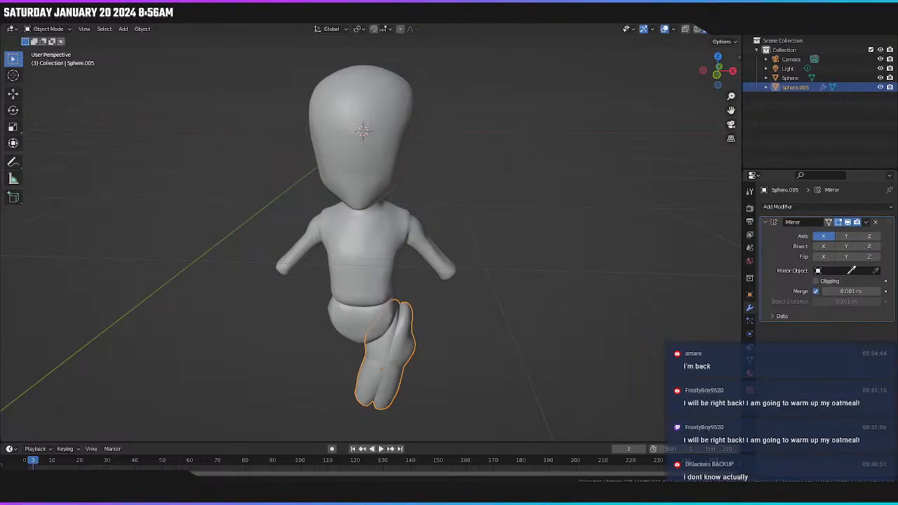
# Set the body object as the Mirror Object of the legs' Mirror modifier.
pyautogui.click(386, 300)
pyautogui.moveTo(384, 300); pyautogui.dragTo(390, 305, button='middle')
# Select the body mesh, switch to sculpting it and enable Dyntopo.
pyautogui.click(376, 302)
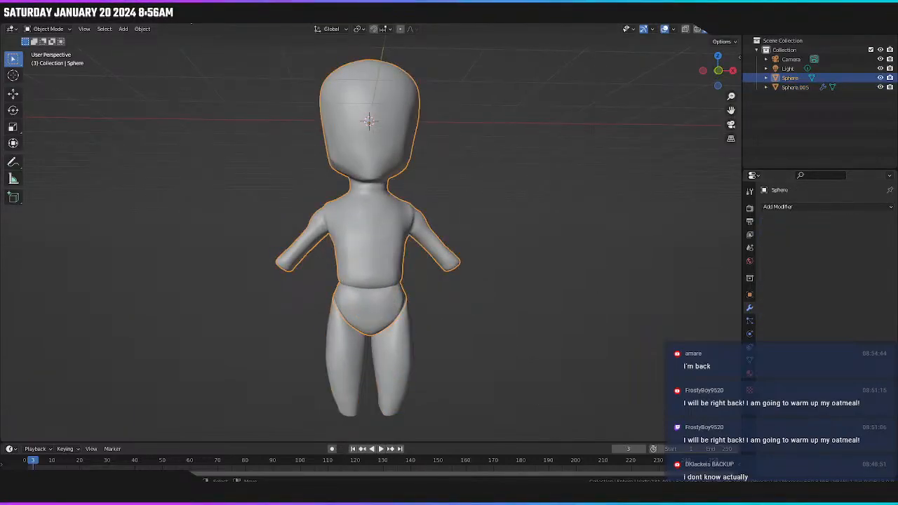
pyautogui.click(184, 19)
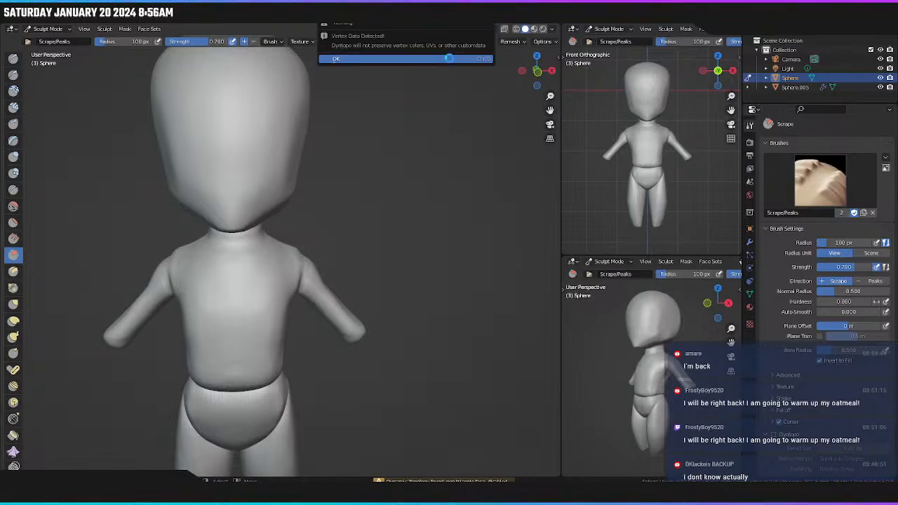
pyautogui.click(459, 42)
# Blend the waist seam between torso and pelvis across the front with the Scrape brush at 100 px radius and 0.700 strength.
pyautogui.keyDown('shift'); pyautogui.moveTo(365, 210); pyautogui.dragTo(395, 184, button='middle'); pyautogui.keyUp('shift')
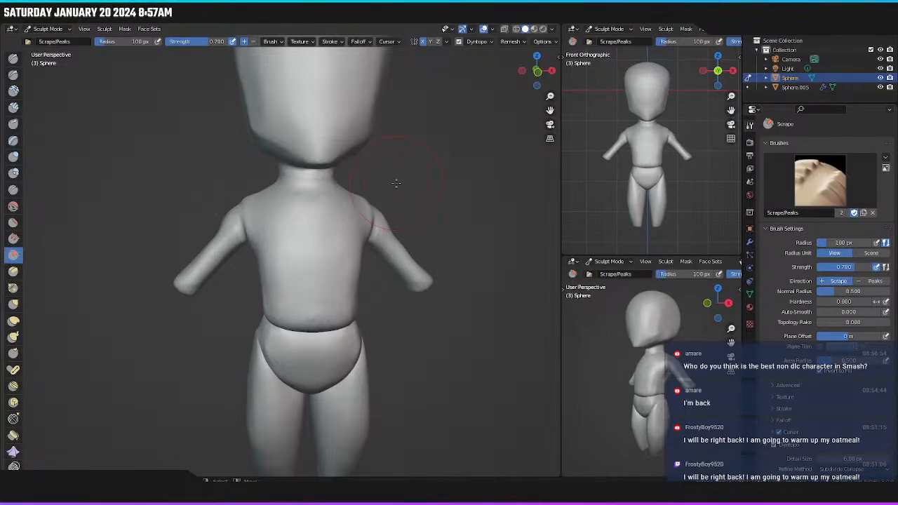
pyautogui.scroll(6, 405, 296)
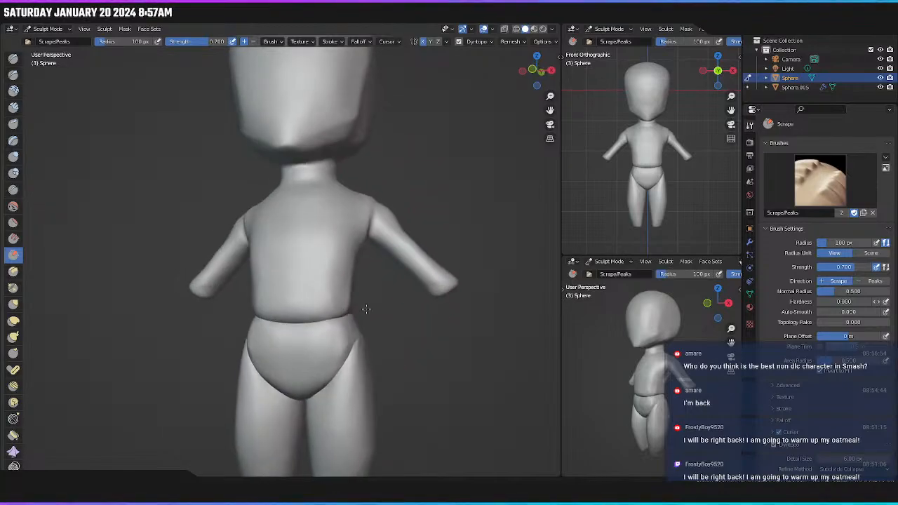
pyautogui.scroll(2, 383, 315)
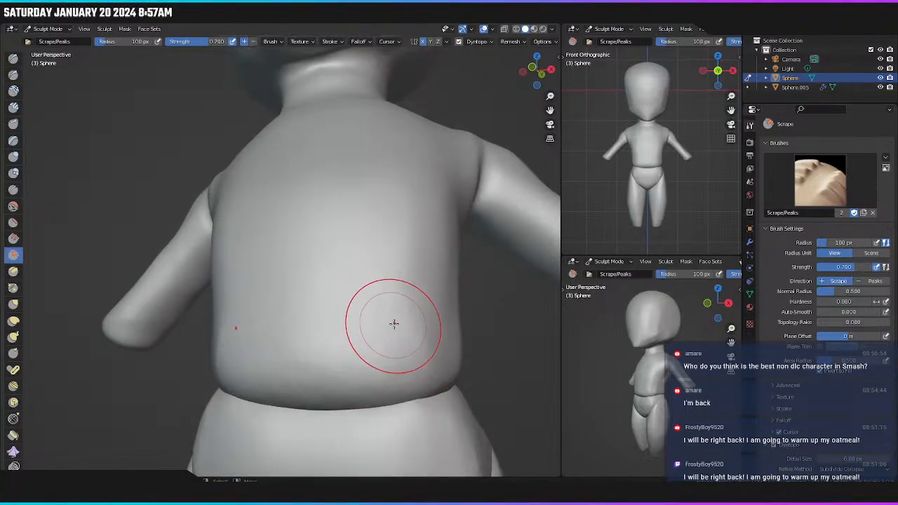
pyautogui.keyDown('shift'); pyautogui.moveTo(386, 313); pyautogui.dragTo(405, 206, button='middle'); pyautogui.keyUp('shift')
pyautogui.moveTo(379, 254); pyautogui.dragTo(389, 267, button='middle')
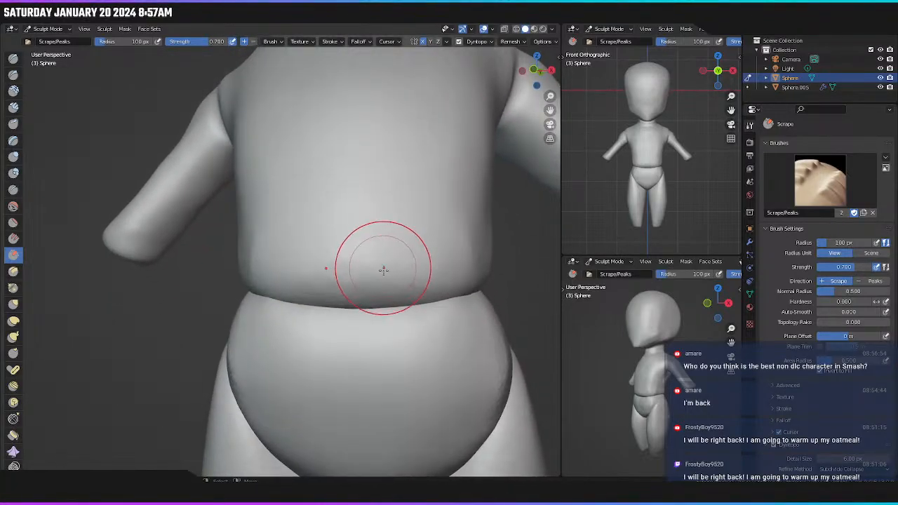
pyautogui.moveTo(400, 294); pyautogui.dragTo(453, 301)
pyautogui.moveTo(367, 305); pyautogui.dragTo(466, 303)
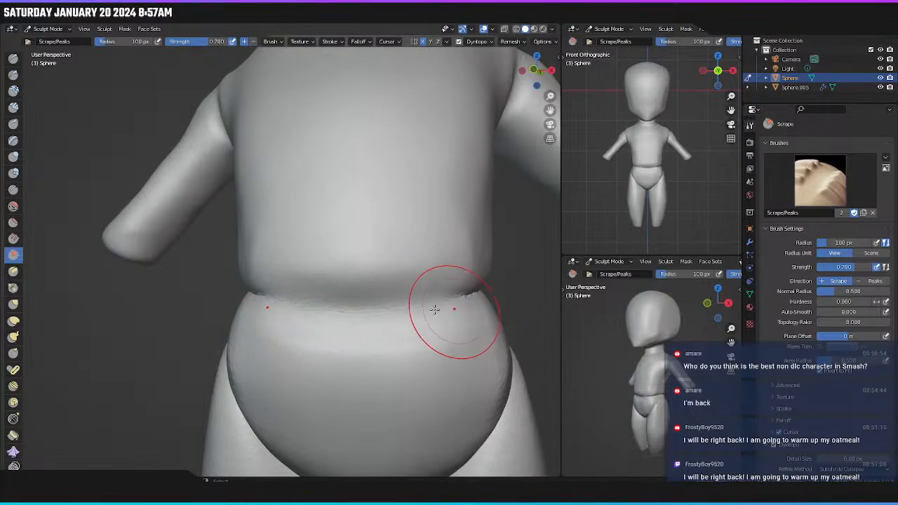
# Continue scraping the seam between torso and pelvis around the sides and back of the waist.
pyautogui.moveTo(451, 311); pyautogui.dragTo(304, 303, button='middle')
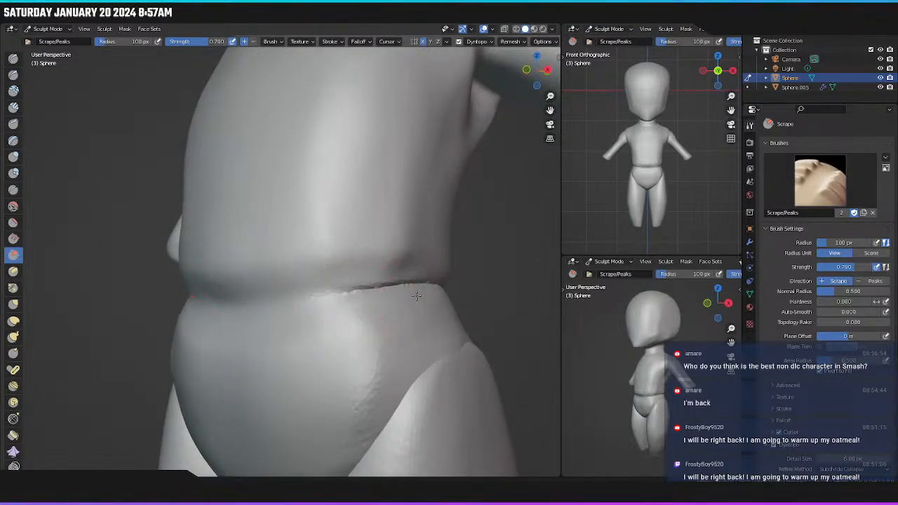
pyautogui.moveTo(408, 292)
pyautogui.mouseDown(button='middle')
pyautogui.moveTo(267, 302)
pyautogui.moveTo(348, 313)
pyautogui.mouseUp(button='middle')
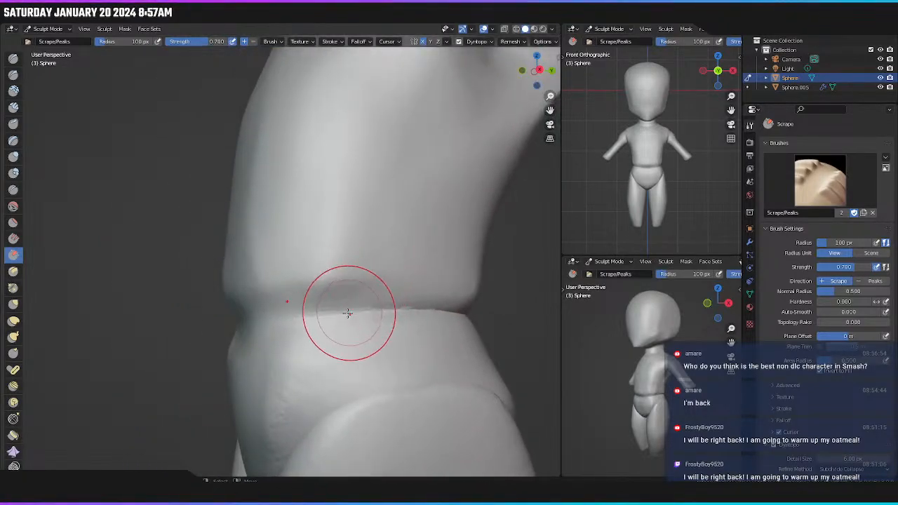
pyautogui.moveTo(484, 315)
pyautogui.mouseDown(button='middle')
pyautogui.moveTo(428, 309)
pyautogui.moveTo(373, 281)
pyautogui.moveTo(361, 284)
pyautogui.mouseUp(button='middle')
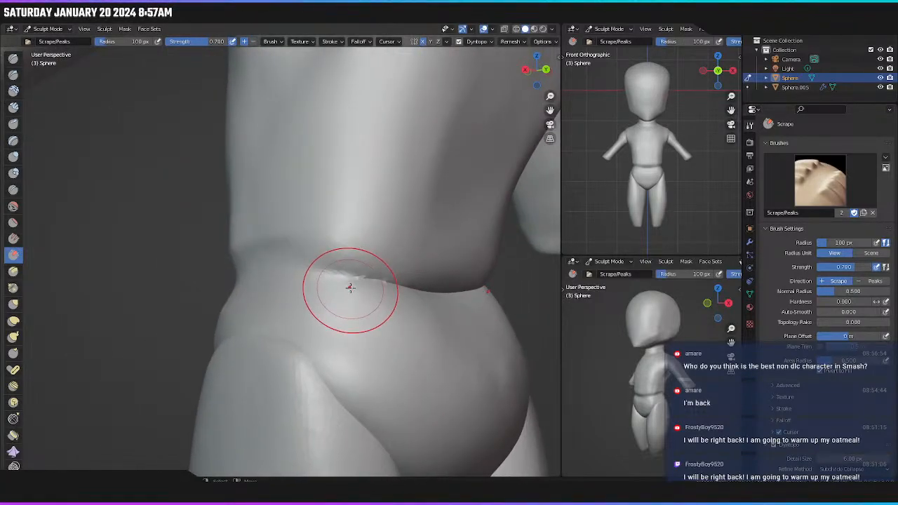
pyautogui.scroll(2, 354, 285)
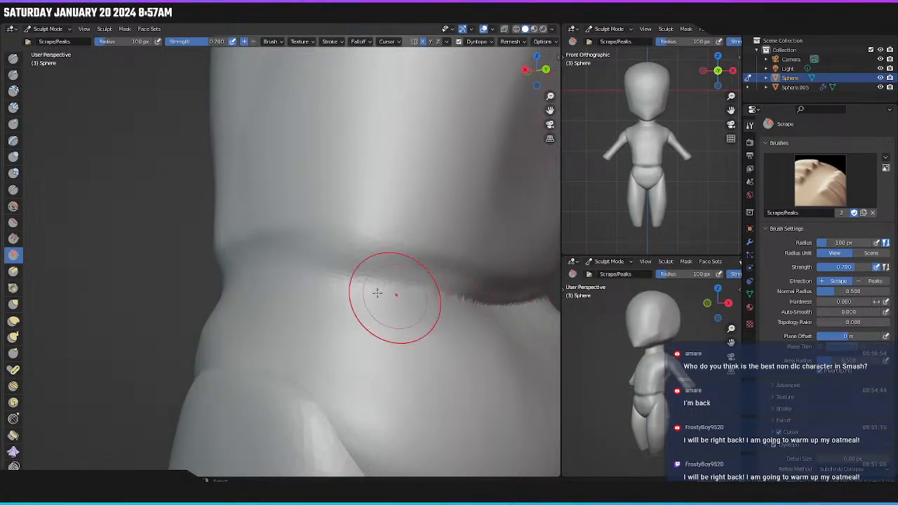
pyautogui.moveTo(456, 286); pyautogui.dragTo(325, 305, button='middle')
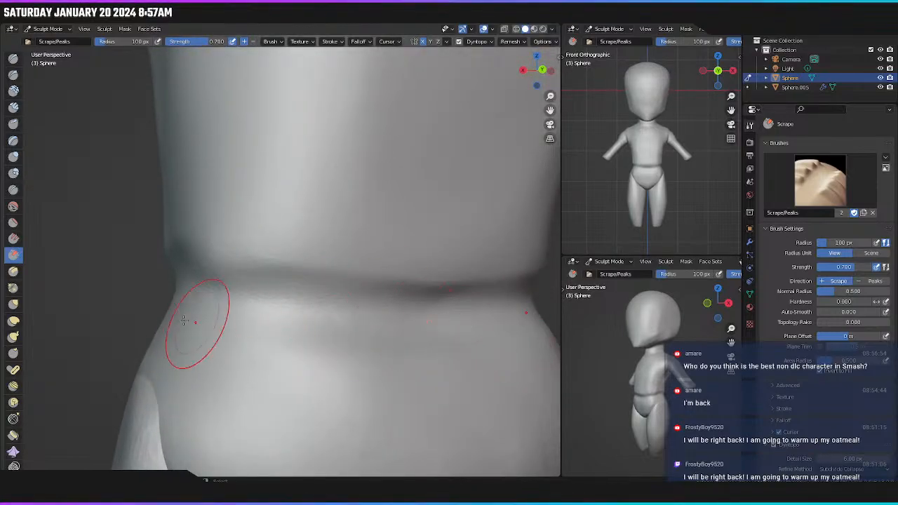
pyautogui.moveTo(183, 321); pyautogui.dragTo(355, 302, button='middle')
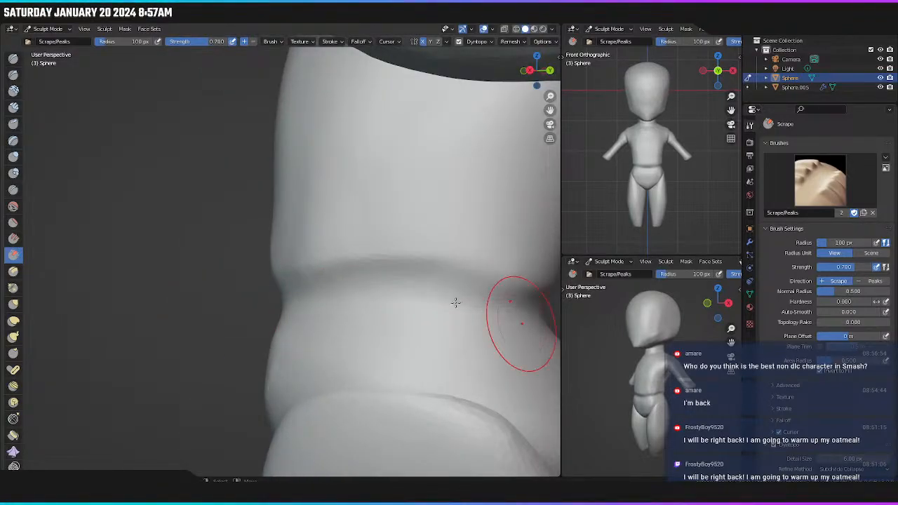
pyautogui.moveTo(475, 295)
pyautogui.mouseDown(button='middle')
pyautogui.moveTo(449, 311)
pyautogui.moveTo(440, 300)
pyautogui.mouseUp(button='middle')
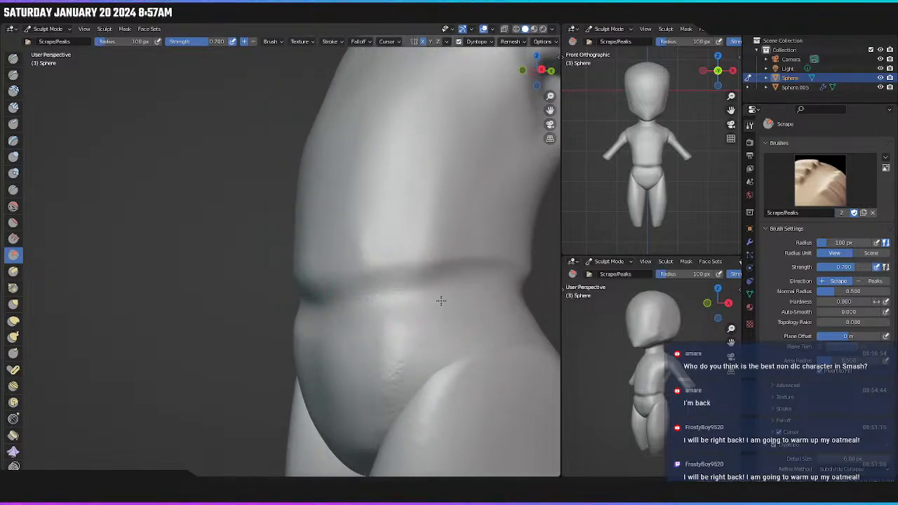
# Refine the waist crease and upper hips with more Scrape strokes from the front, side and back to even out the transition.
pyautogui.moveTo(350, 293)
pyautogui.mouseDown(button='middle')
pyautogui.moveTo(367, 287)
pyautogui.moveTo(361, 252)
pyautogui.moveTo(353, 267)
pyautogui.mouseUp(button='middle')
pyautogui.scroll(1, 337, 249)
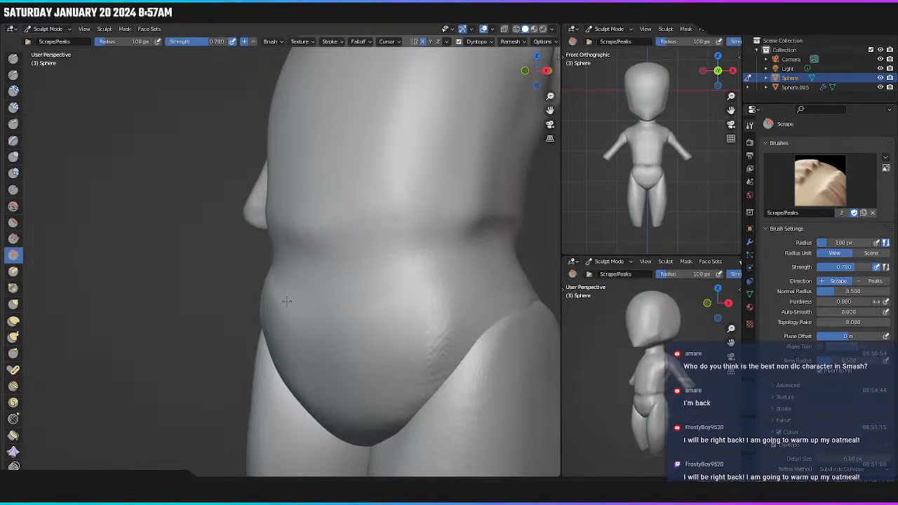
pyautogui.moveTo(446, 279)
pyautogui.mouseDown(button='middle')
pyautogui.moveTo(405, 283)
pyautogui.moveTo(418, 256)
pyautogui.mouseUp(button='middle')
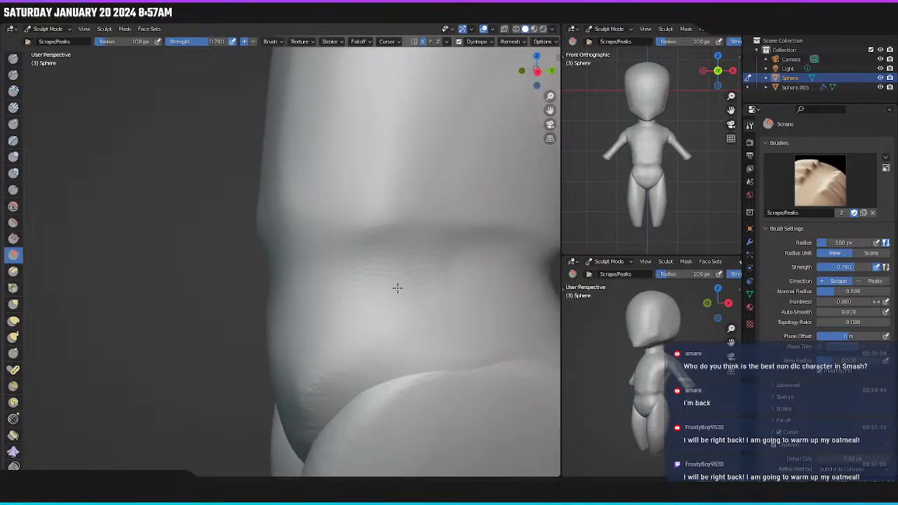
pyautogui.moveTo(432, 266); pyautogui.dragTo(379, 282, button='middle')
pyautogui.moveTo(383, 318)
pyautogui.mouseDown(button='middle')
pyautogui.moveTo(332, 272)
pyautogui.moveTo(358, 272)
pyautogui.mouseUp(button='middle')
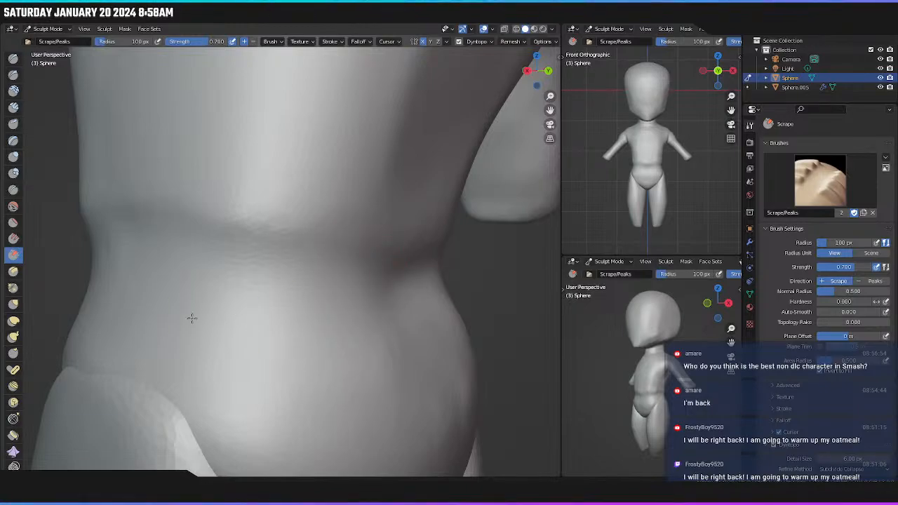
pyautogui.moveTo(191, 317)
pyautogui.mouseDown(button='middle')
pyautogui.moveTo(362, 313)
pyautogui.moveTo(374, 295)
pyautogui.moveTo(313, 315)
pyautogui.moveTo(328, 330)
pyautogui.moveTo(302, 296)
pyautogui.mouseUp(button='middle')
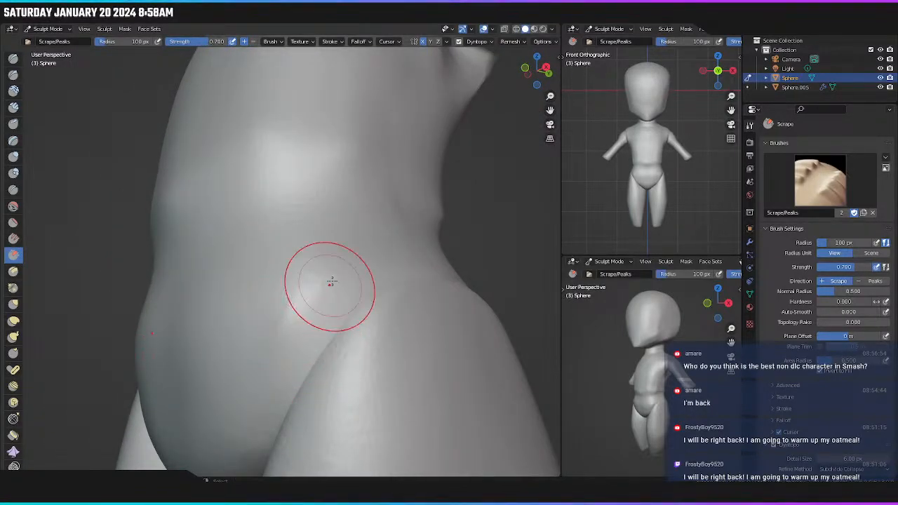
pyautogui.moveTo(270, 411); pyautogui.dragTo(301, 316, button='middle')
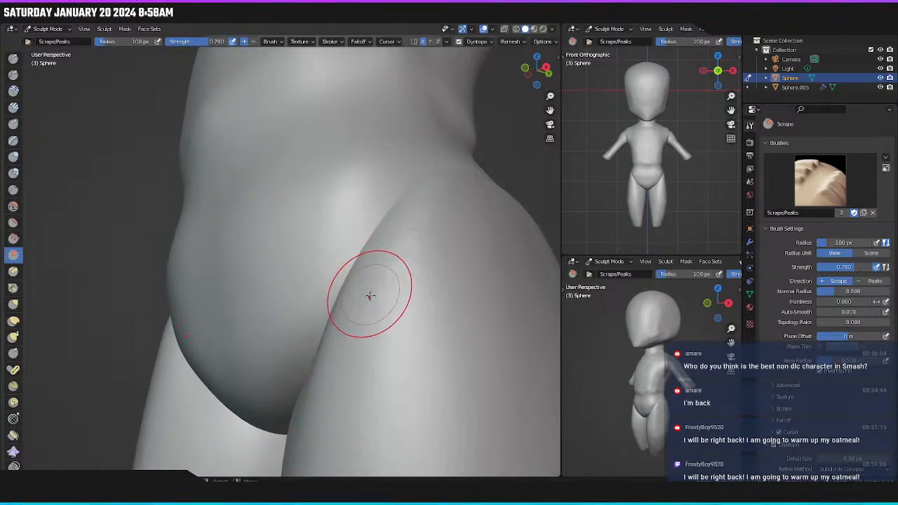
pyautogui.scroll(-5, 369, 297)
pyautogui.moveTo(383, 300); pyautogui.dragTo(427, 341, button='middle')
pyautogui.press('KP_1')
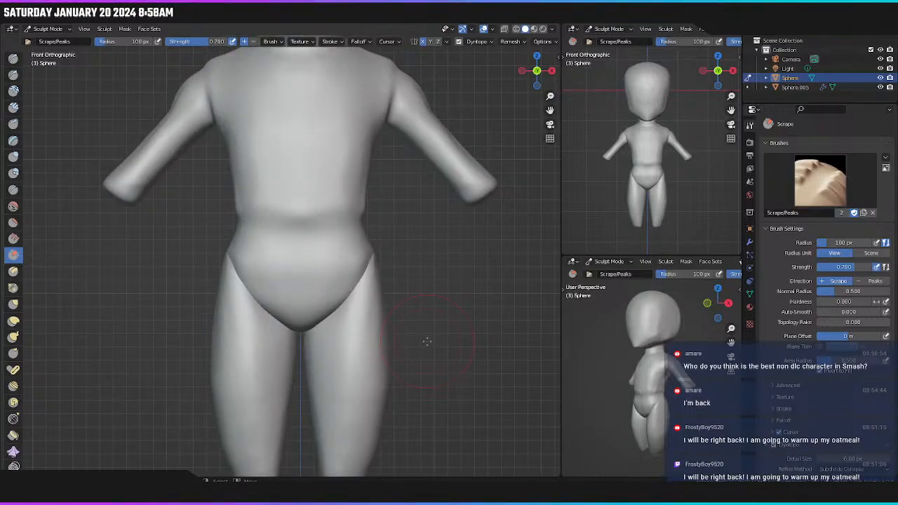
pyautogui.keyDown('shift'); pyautogui.moveTo(330, 290); pyautogui.dragTo(337, 325, button='middle'); pyautogui.keyUp('shift')
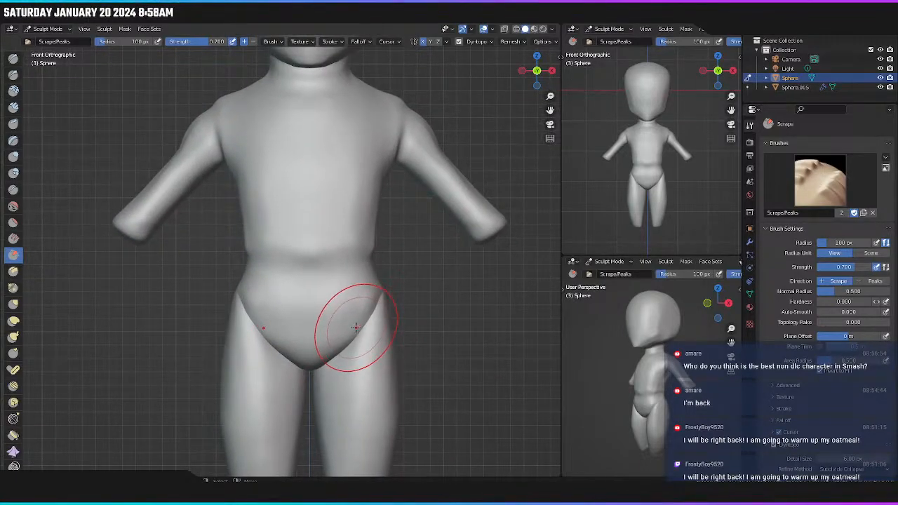
pyautogui.scroll(-3, 329, 315)
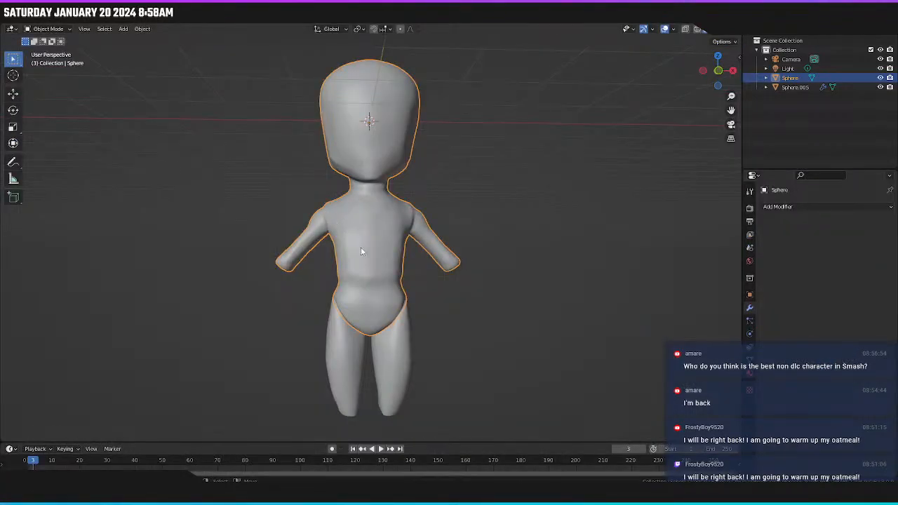
# Return to object editing, add a Boolean modifier to the body, set it to Union with the legs object Sphere.005, and apply it.
pyautogui.click(810, 207)
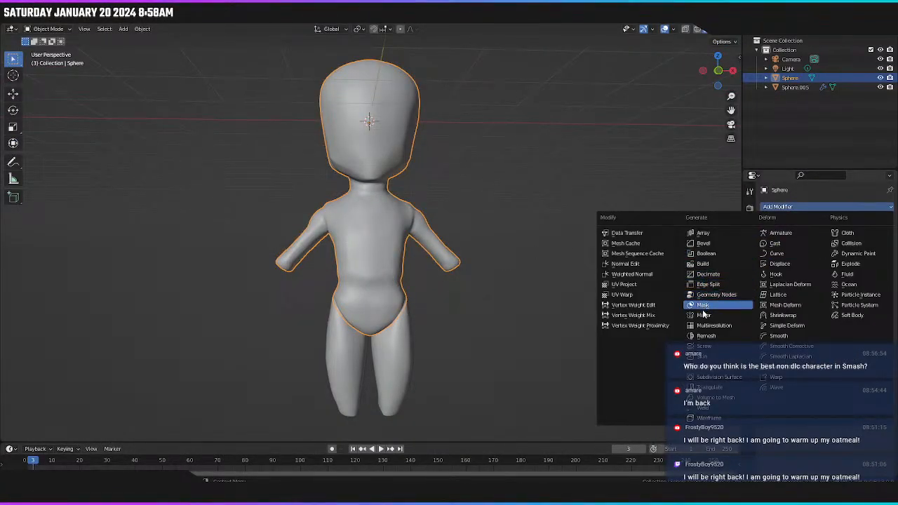
pyautogui.click(713, 256)
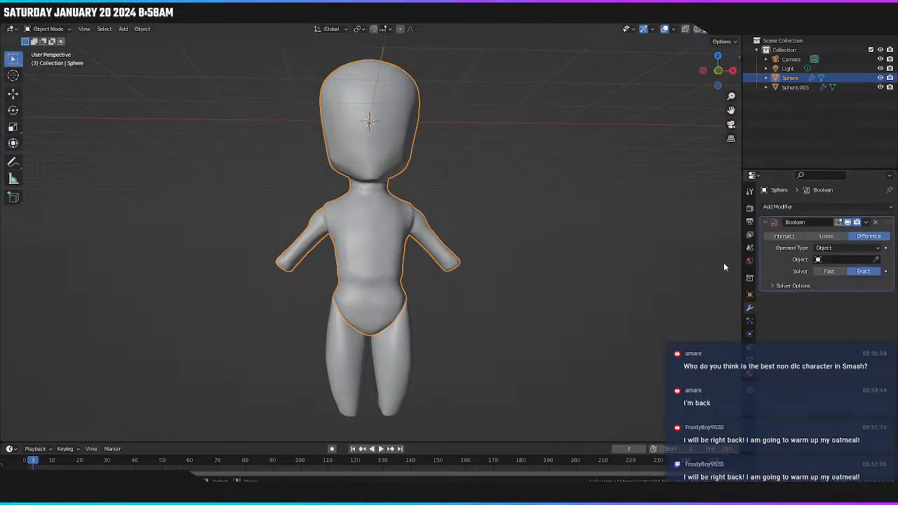
pyautogui.click(829, 236)
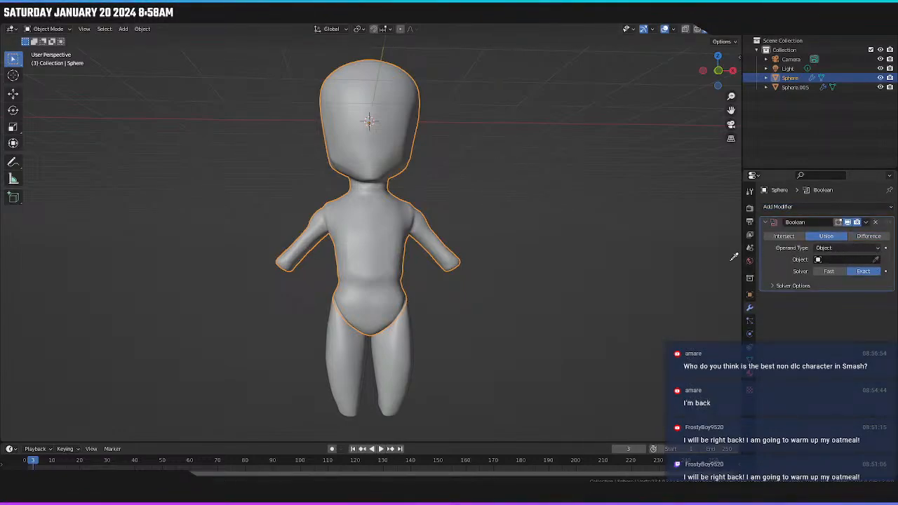
pyautogui.click(430, 358)
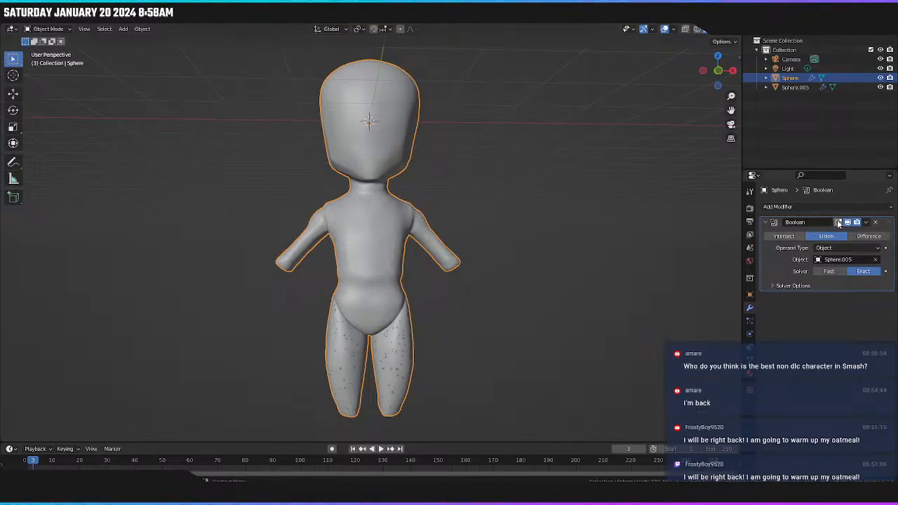
pyautogui.click(865, 223)
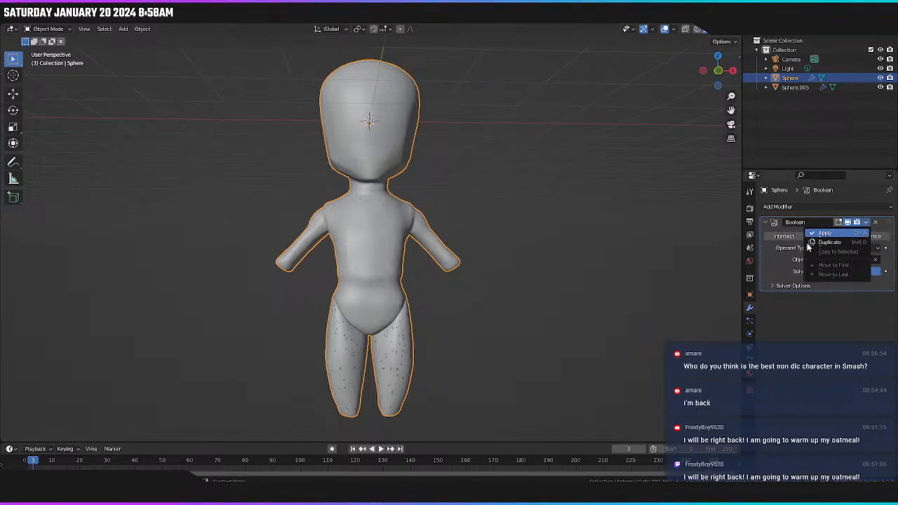
pyautogui.click(822, 233)
# Delete the original legs object Sphere.005 that overlaps the merged body.
pyautogui.click(402, 331)
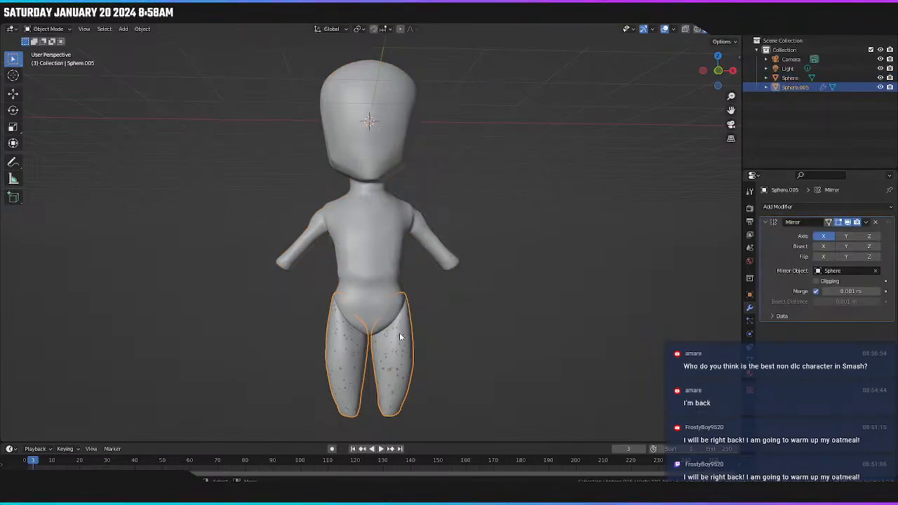
pyautogui.press('x')
pyautogui.click(399, 335)
# Select the merged body, switch back to sculpting and enable Dyntopo again.
pyautogui.click(398, 335)
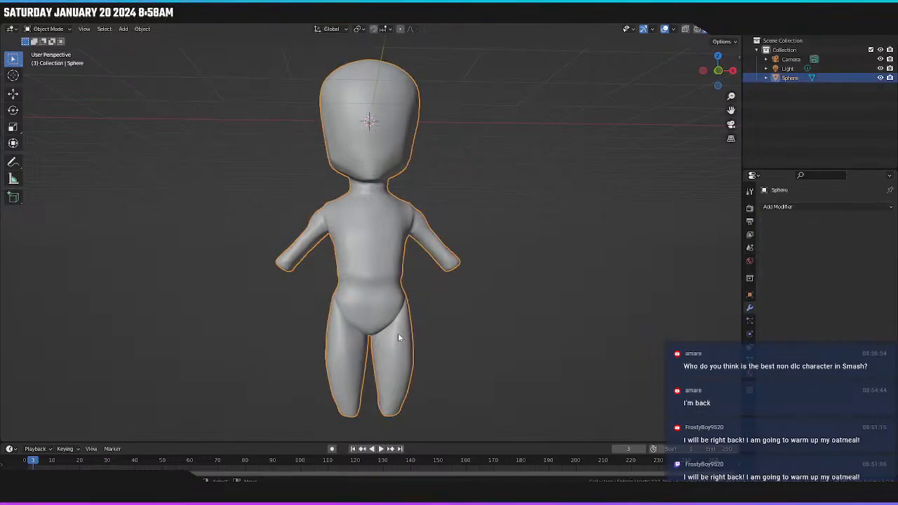
pyautogui.moveTo(305, 207); pyautogui.dragTo(234, 139, button='middle')
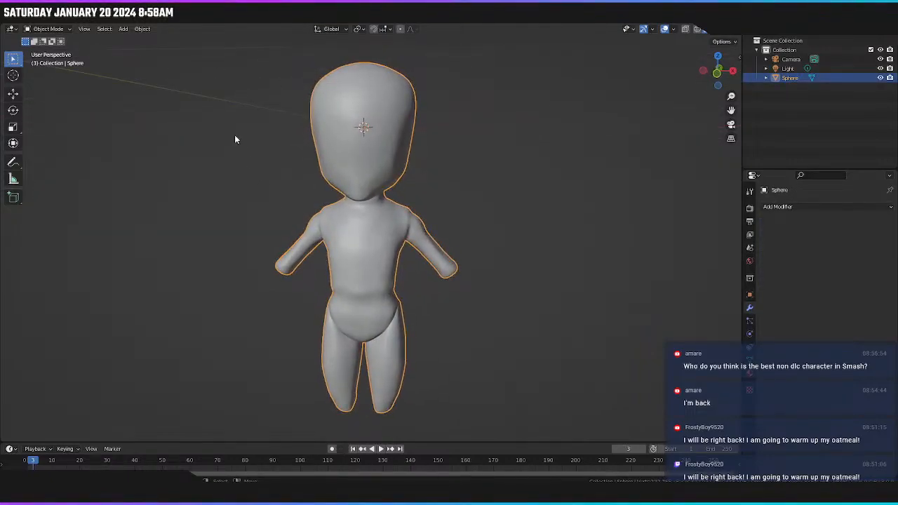
pyautogui.click(196, 22)
pyautogui.click(459, 42)
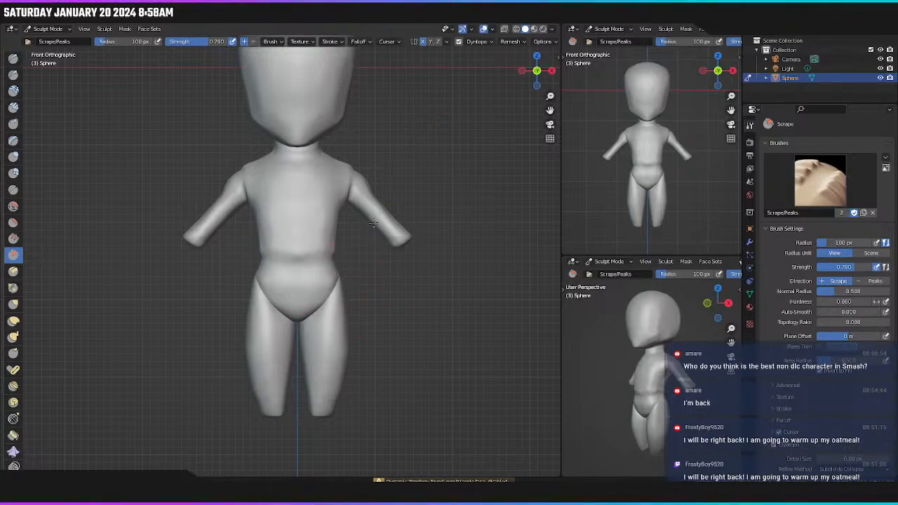
# Scrape along the front seam where the belly meets the upper thigh to blend the merged legs into the body.
pyautogui.moveTo(300, 350)
pyautogui.keyDown('shift'); pyautogui.mouseDown(button='middle')
pyautogui.moveTo(341, 283)
pyautogui.moveTo(330, 292)
pyautogui.moveTo(302, 266)
pyautogui.moveTo(330, 252)
pyautogui.mouseUp(button='middle'); pyautogui.keyUp('shift')
pyautogui.scroll(4, 410, 218)
pyautogui.scroll(4, 410, 218)
pyautogui.moveTo(451, 204)
pyautogui.mouseDown(button='middle')
pyautogui.moveTo(416, 170)
pyautogui.moveTo(424, 232)
pyautogui.moveTo(431, 228)
pyautogui.mouseUp(button='middle')
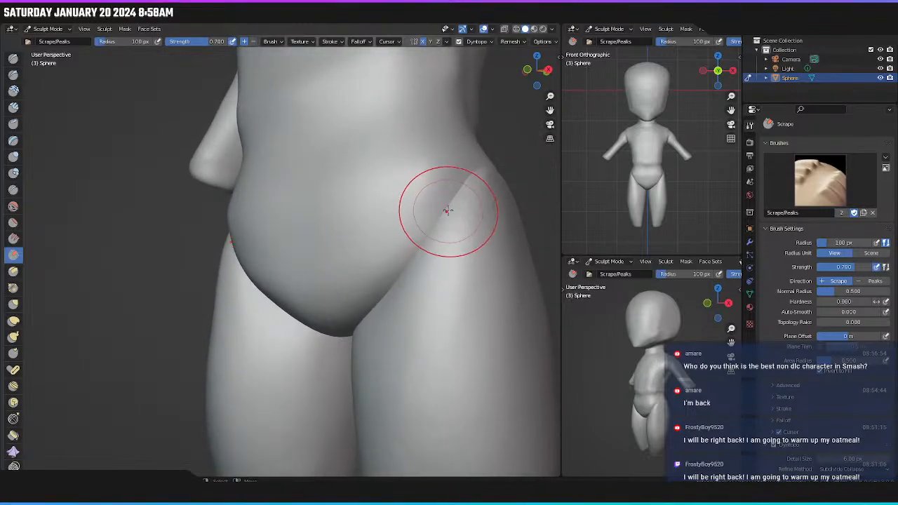
pyautogui.scroll(1, 446, 206)
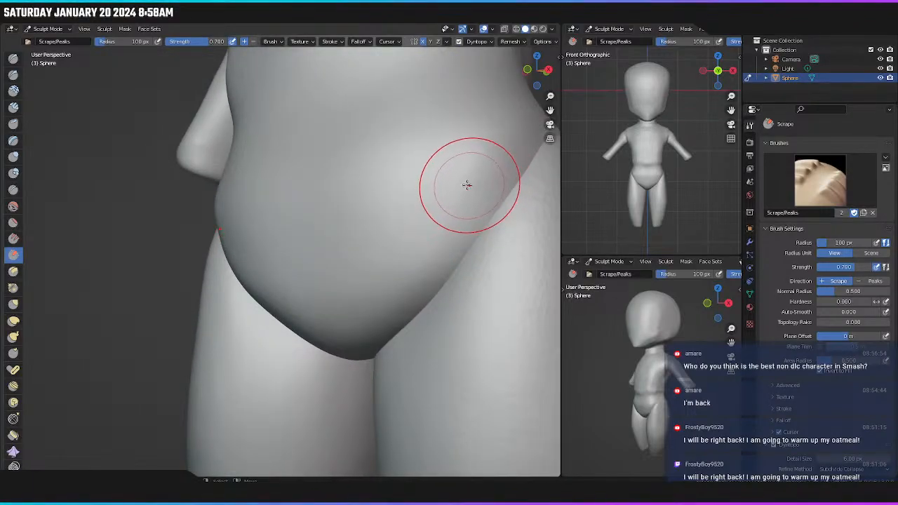
pyautogui.moveTo(467, 184); pyautogui.dragTo(405, 190, button='middle')
pyautogui.moveTo(443, 163); pyautogui.dragTo(429, 179)
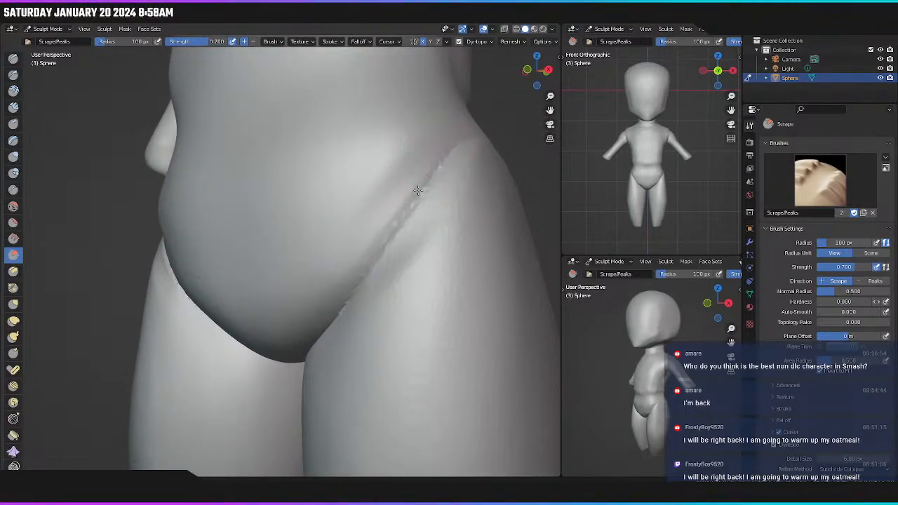
pyautogui.moveTo(400, 215); pyautogui.dragTo(430, 213, button='middle')
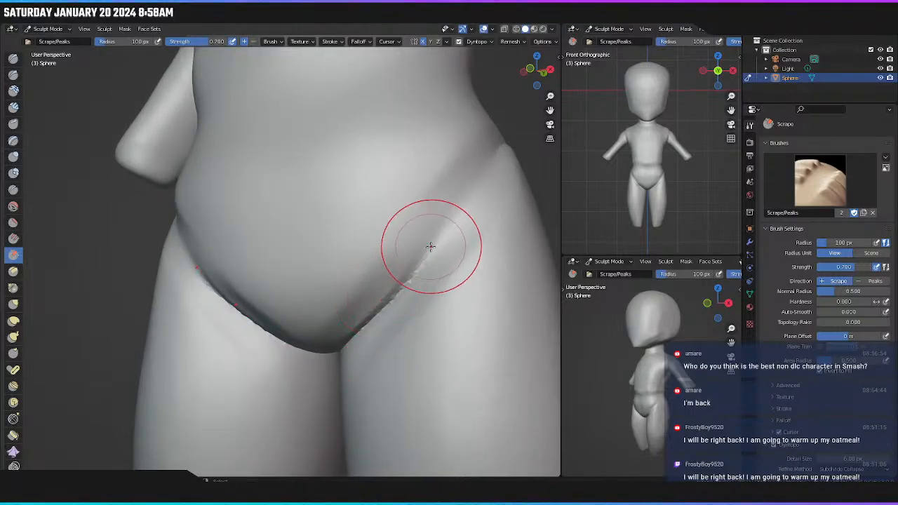
# Scrape the inner groin seam down towards the crotch, working from below the front of the pelvis.
pyautogui.moveTo(371, 284)
pyautogui.mouseDown(button='middle')
pyautogui.moveTo(367, 237)
pyautogui.moveTo(373, 271)
pyautogui.moveTo(453, 266)
pyautogui.moveTo(425, 267)
pyautogui.mouseUp(button='middle')
pyautogui.scroll(2, 406, 261)
pyautogui.scroll(2, 452, 279)
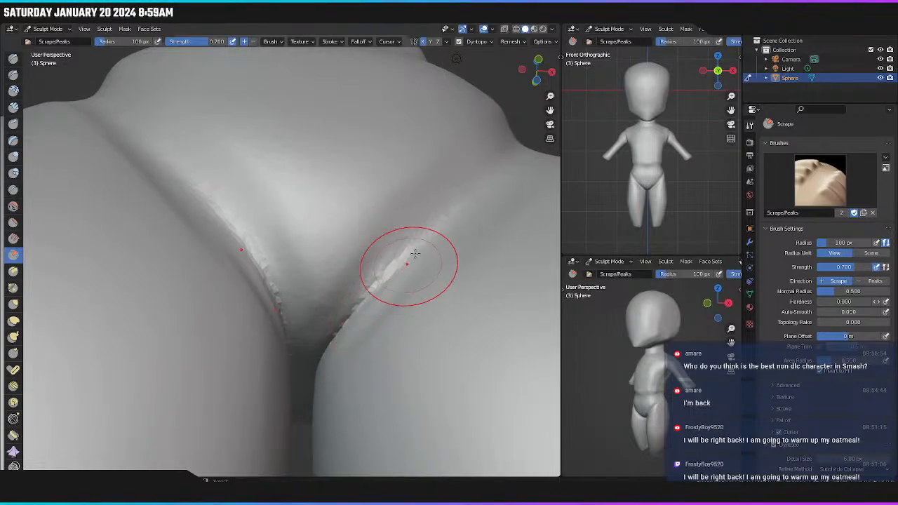
pyautogui.moveTo(357, 338); pyautogui.dragTo(334, 298, button='middle')
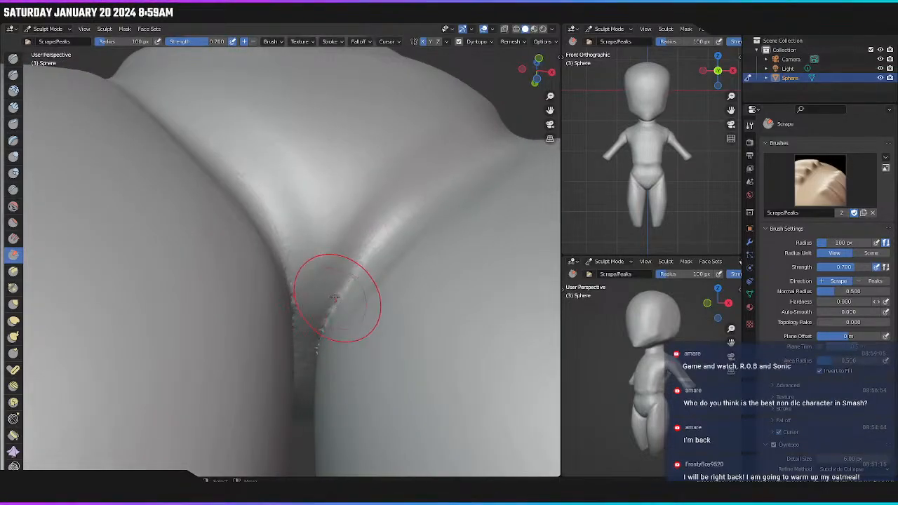
# Scrape the rear underside seam between the buttock and the inner thigh with several strokes along the join.
pyautogui.moveTo(320, 385)
pyautogui.mouseDown(button='middle')
pyautogui.moveTo(388, 295)
pyautogui.moveTo(505, 341)
pyautogui.moveTo(407, 361)
pyautogui.moveTo(426, 291)
pyautogui.moveTo(385, 326)
pyautogui.mouseUp(button='middle')
pyautogui.moveTo(335, 319)
pyautogui.mouseDown()
pyautogui.moveTo(251, 290)
pyautogui.moveTo(316, 311)
pyautogui.moveTo(327, 328)
pyautogui.mouseUp()
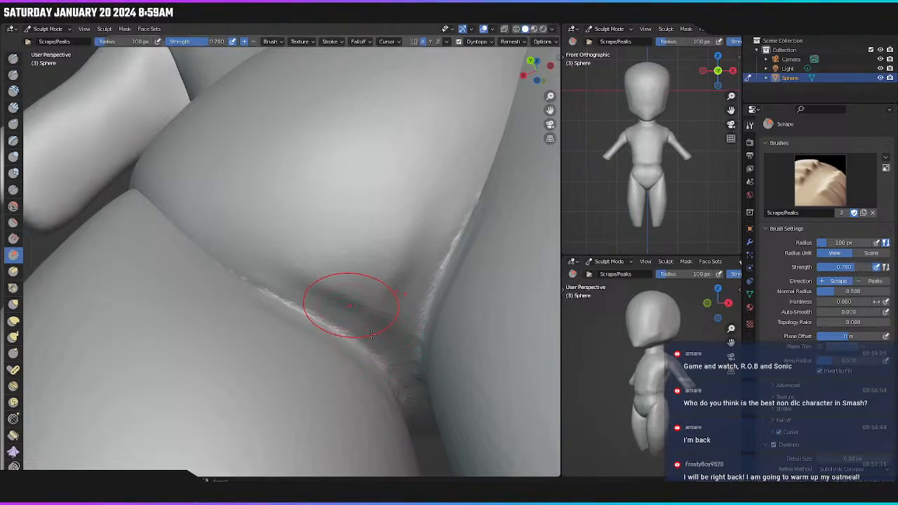
pyautogui.moveTo(284, 283); pyautogui.dragTo(352, 327)
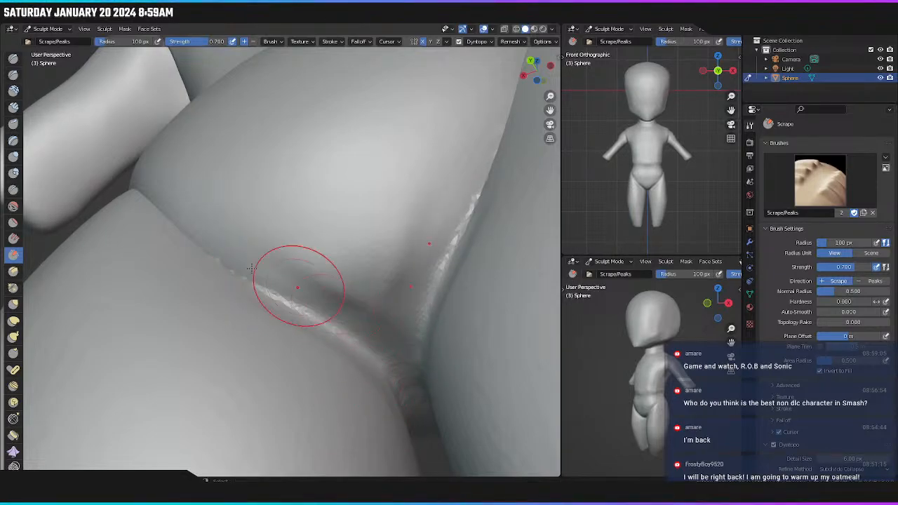
pyautogui.moveTo(297, 286); pyautogui.dragTo(356, 326)
# Scrape the back seam from the outer hip down under the buttock to blend it into the thigh.
pyautogui.moveTo(326, 271); pyautogui.dragTo(210, 281, button='middle')
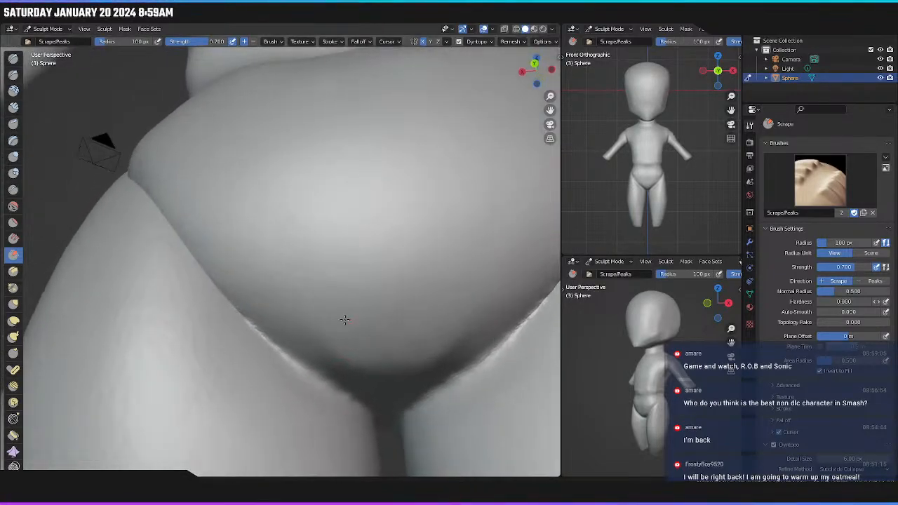
pyautogui.moveTo(208, 280); pyautogui.dragTo(305, 365)
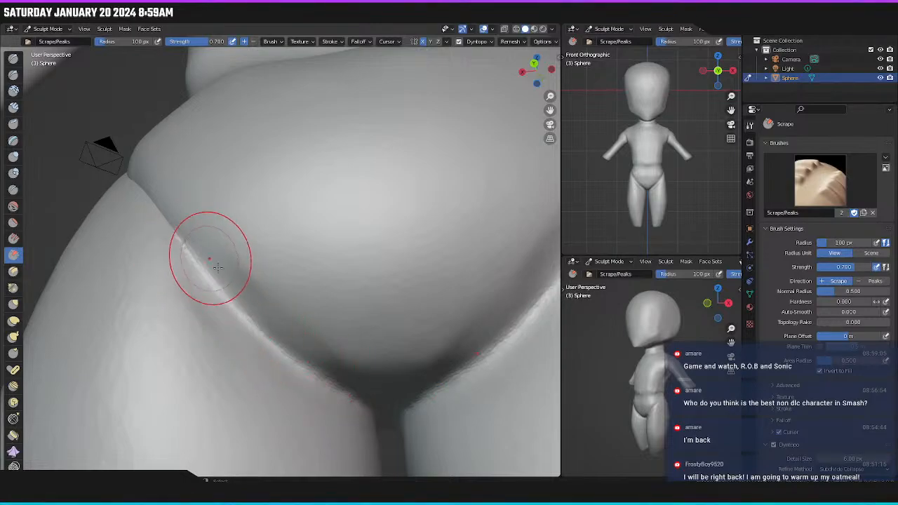
pyautogui.moveTo(210, 259); pyautogui.dragTo(220, 299)
pyautogui.moveTo(194, 260); pyautogui.dragTo(225, 274, button='middle')
pyautogui.moveTo(214, 263); pyautogui.dragTo(277, 337)
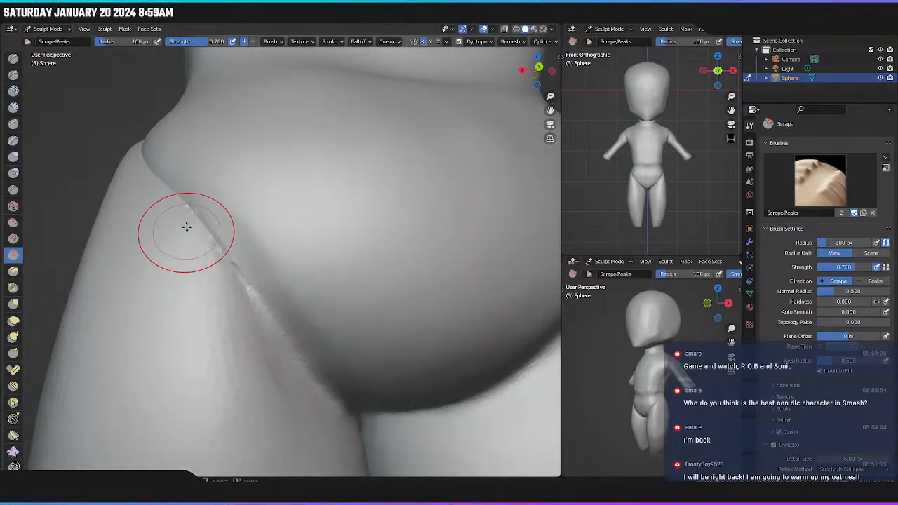
pyautogui.moveTo(186, 224); pyautogui.dragTo(260, 309)
pyautogui.moveTo(175, 199); pyautogui.dragTo(263, 365)
pyautogui.moveTo(301, 360); pyautogui.dragTo(224, 280, button='middle')
pyautogui.moveTo(192, 250)
pyautogui.mouseDown()
pyautogui.moveTo(281, 337)
pyautogui.moveTo(303, 340)
pyautogui.mouseUp()
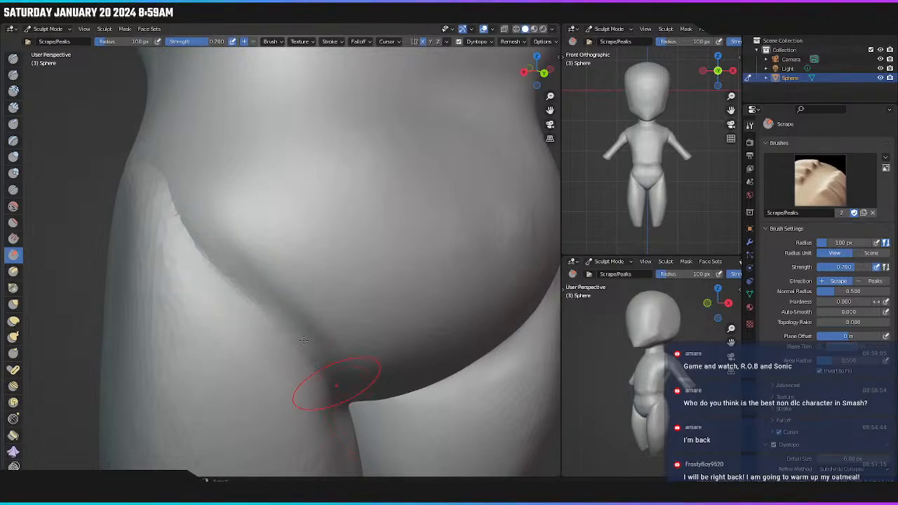
# Scrape the seam around the outer hip from the back past the side to the front.
pyautogui.moveTo(316, 336); pyautogui.dragTo(354, 354, button='middle')
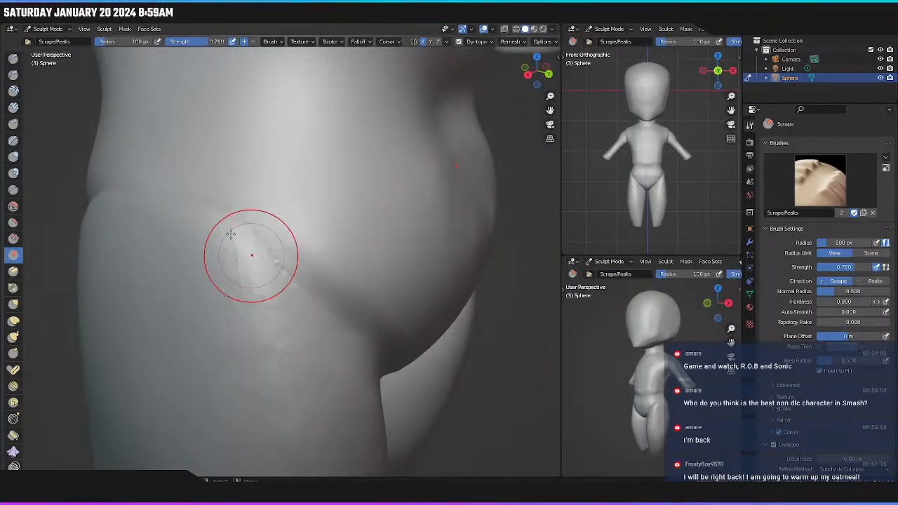
pyautogui.moveTo(342, 306); pyautogui.dragTo(294, 254, button='middle')
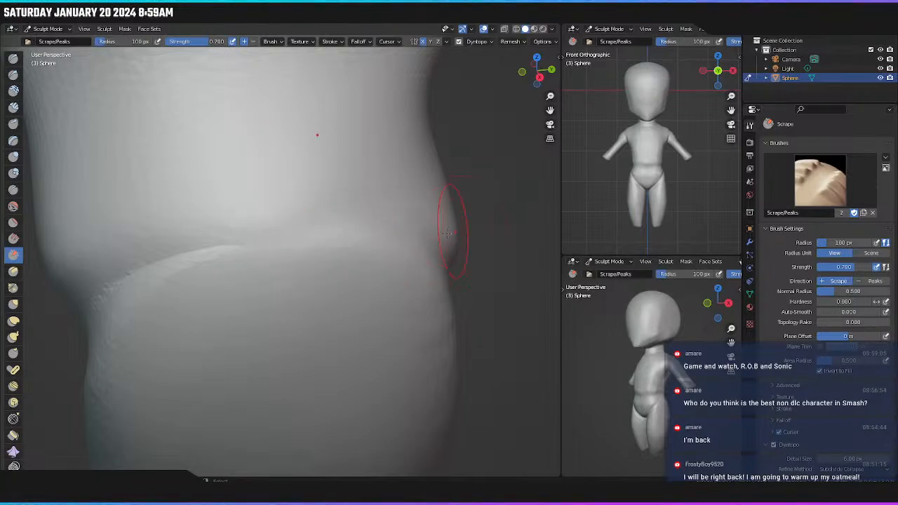
pyautogui.moveTo(368, 236)
pyautogui.mouseDown(button='middle')
pyautogui.moveTo(341, 254)
pyautogui.moveTo(341, 204)
pyautogui.mouseUp(button='middle')
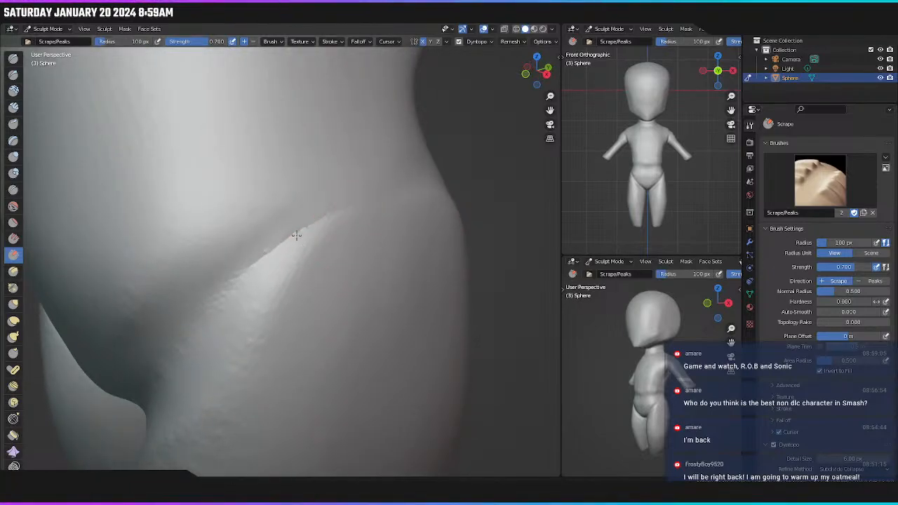
pyautogui.moveTo(301, 225)
pyautogui.mouseDown(button='middle')
pyautogui.moveTo(280, 301)
pyautogui.moveTo(351, 134)
pyautogui.mouseUp(button='middle')
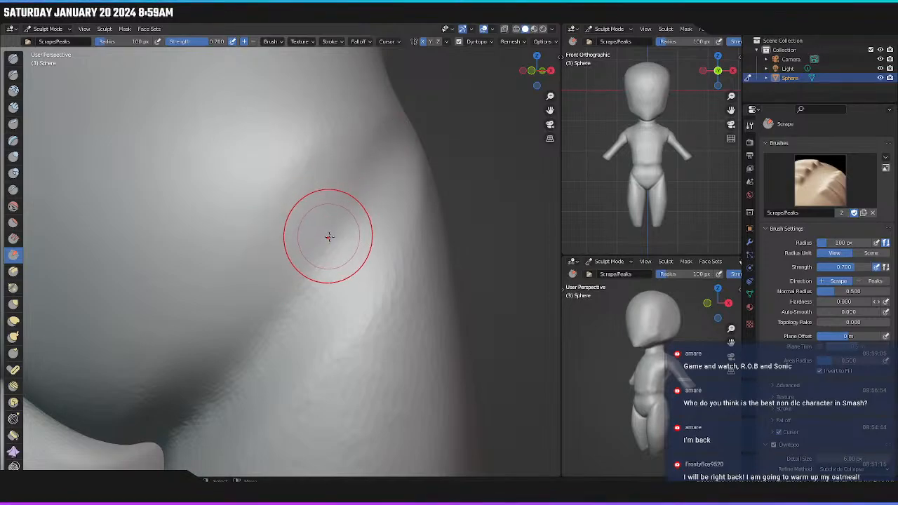
# Refine the front hip crease between the lower belly and thigh with further Scrape strokes.
pyautogui.moveTo(329, 242)
pyautogui.mouseDown(button='middle')
pyautogui.moveTo(315, 257)
pyautogui.moveTo(341, 246)
pyautogui.mouseUp(button='middle')
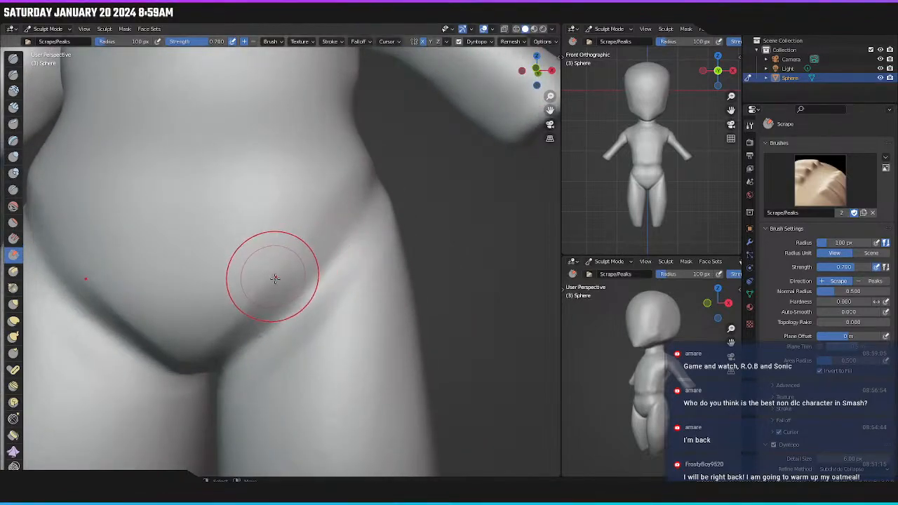
pyautogui.moveTo(274, 279); pyautogui.dragTo(288, 273, button='middle')
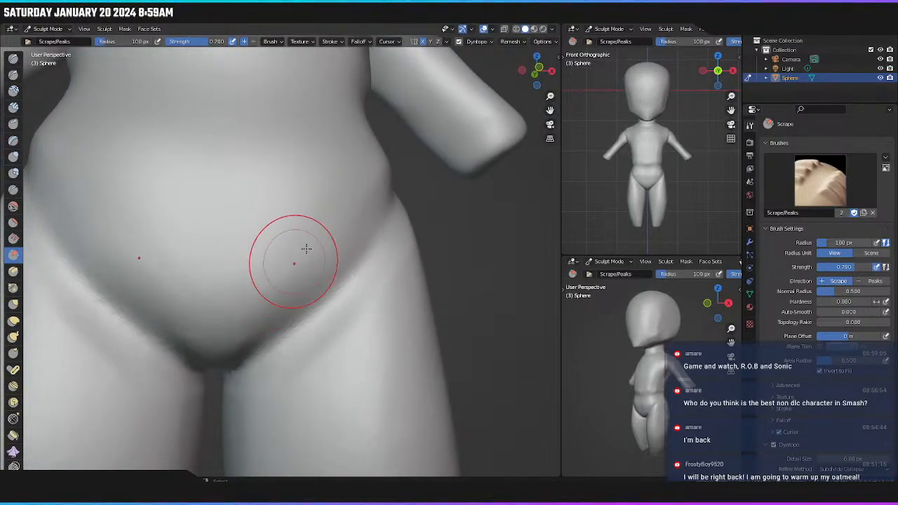
pyautogui.moveTo(307, 258); pyautogui.dragTo(407, 261, button='middle')
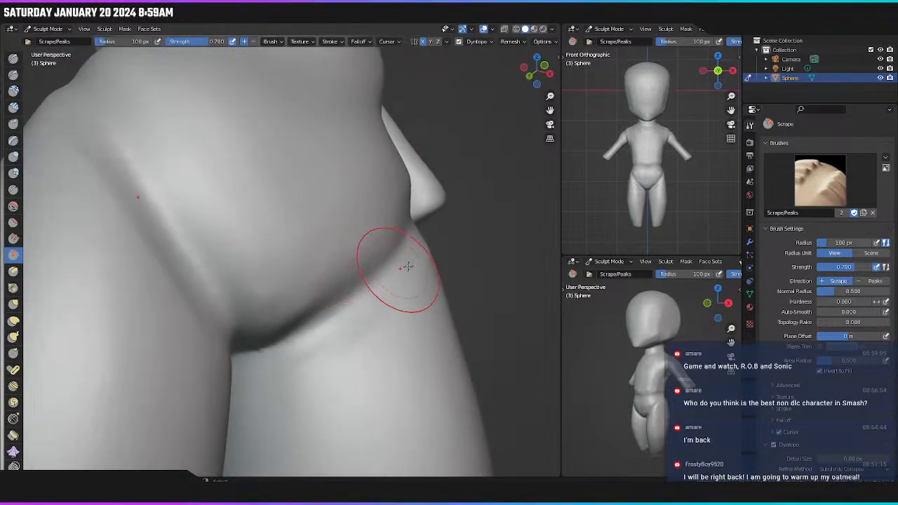
# Scrape the groin creases from below, following them towards the narrow strip between the thighs.
pyautogui.moveTo(311, 281)
pyautogui.mouseDown(button='middle')
pyautogui.moveTo(251, 240)
pyautogui.moveTo(190, 240)
pyautogui.moveTo(271, 241)
pyautogui.moveTo(315, 125)
pyautogui.mouseUp(button='middle')
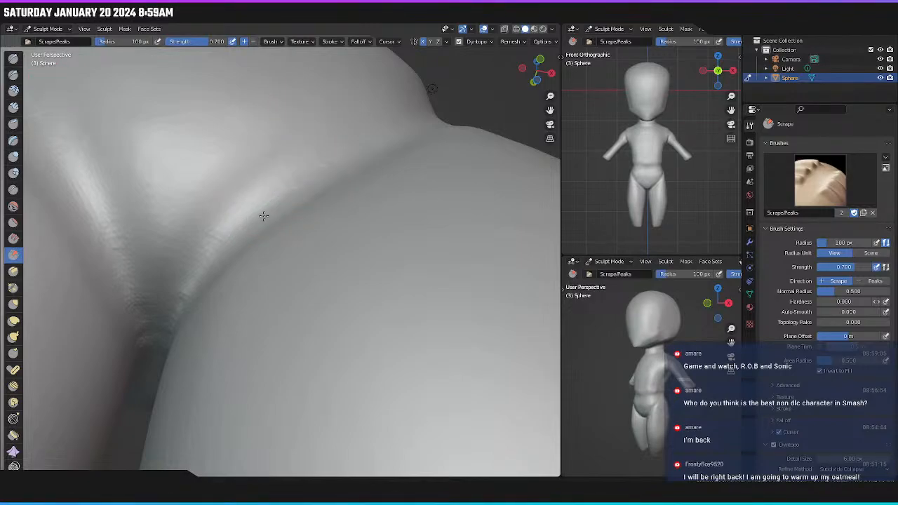
pyautogui.moveTo(252, 224)
pyautogui.mouseDown(button='middle')
pyautogui.moveTo(375, 201)
pyautogui.moveTo(351, 182)
pyautogui.moveTo(311, 100)
pyautogui.mouseUp(button='middle')
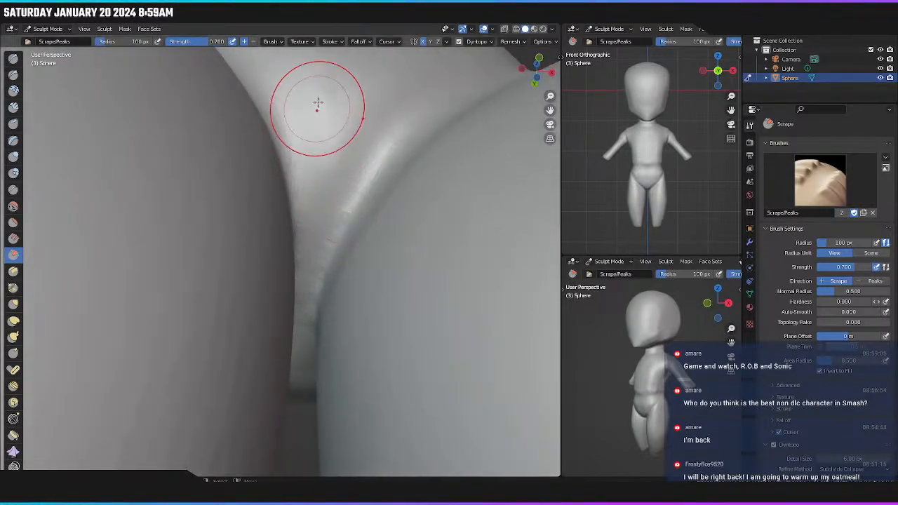
pyautogui.moveTo(339, 124)
pyautogui.mouseDown()
pyautogui.moveTo(330, 194)
pyautogui.moveTo(346, 133)
pyautogui.mouseUp()
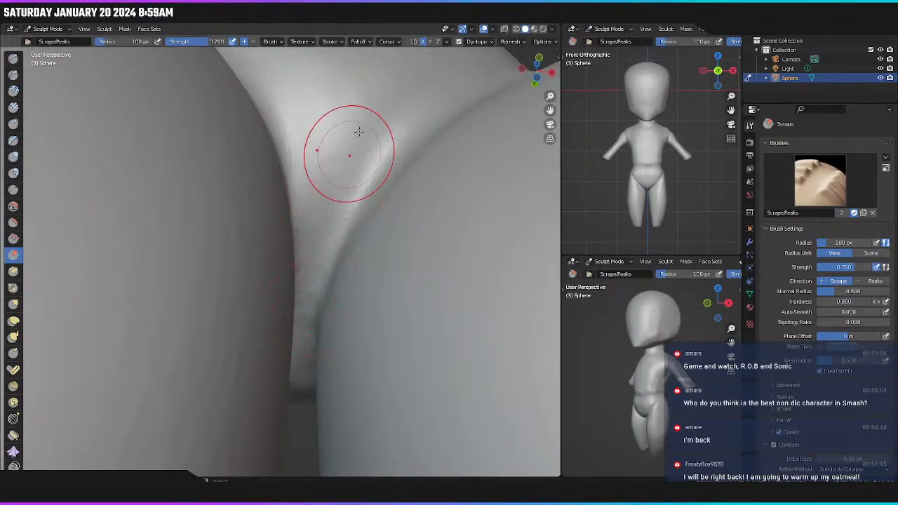
pyautogui.moveTo(357, 131); pyautogui.dragTo(307, 226, button='middle')
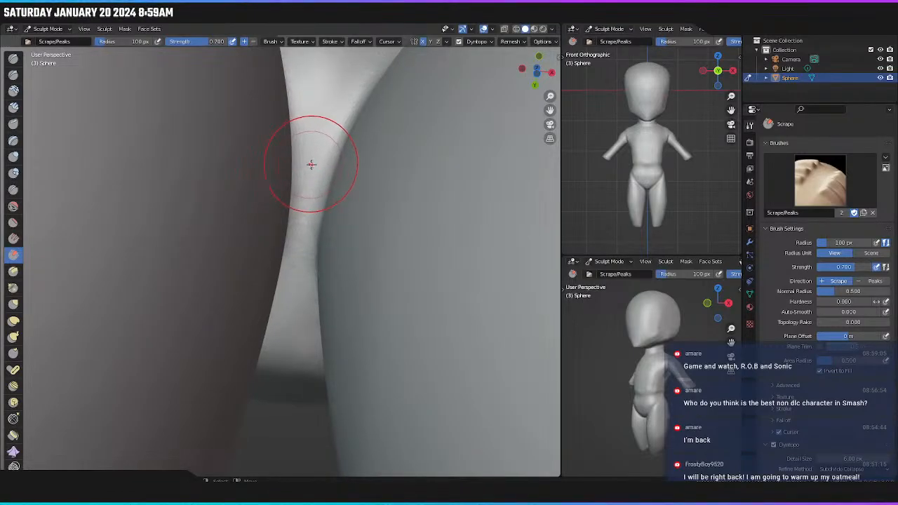
pyautogui.moveTo(311, 164)
pyautogui.mouseDown(button='middle')
pyautogui.moveTo(330, 90)
pyautogui.moveTo(330, 171)
pyautogui.moveTo(325, 85)
pyautogui.mouseUp(button='middle')
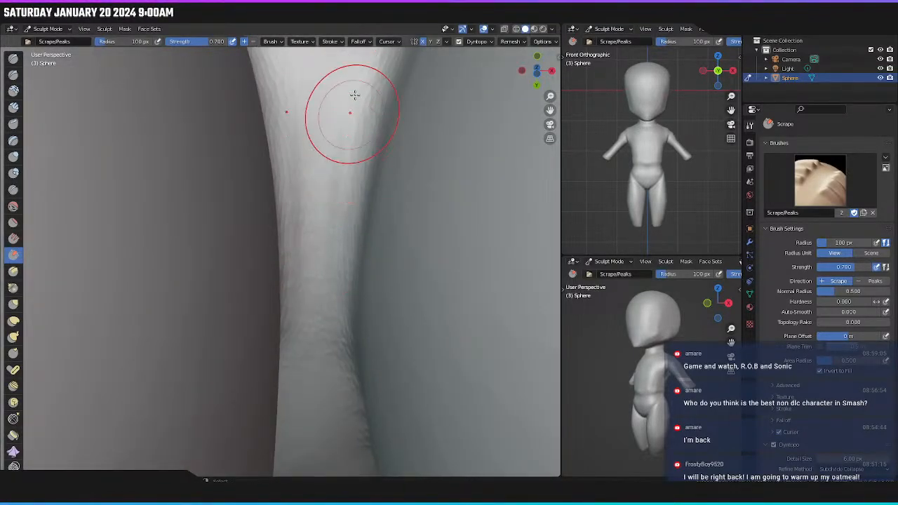
# Scrape both edges and the middle of the crotch strip between the legs with long strokes.
pyautogui.moveTo(324, 237); pyautogui.dragTo(418, 85, button='middle')
pyautogui.moveTo(412, 94); pyautogui.dragTo(349, 254)
pyautogui.moveTo(401, 78); pyautogui.dragTo(353, 235)
pyautogui.moveTo(387, 126); pyautogui.dragTo(339, 247)
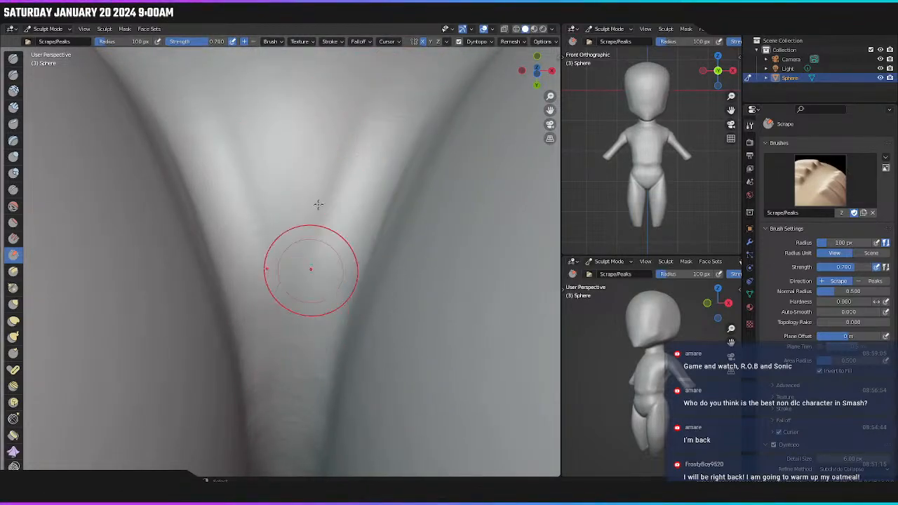
pyautogui.moveTo(317, 202)
pyautogui.mouseDown(button='middle')
pyautogui.moveTo(327, 175)
pyautogui.moveTo(324, 125)
pyautogui.mouseUp(button='middle')
pyautogui.moveTo(321, 227); pyautogui.dragTo(319, 390)
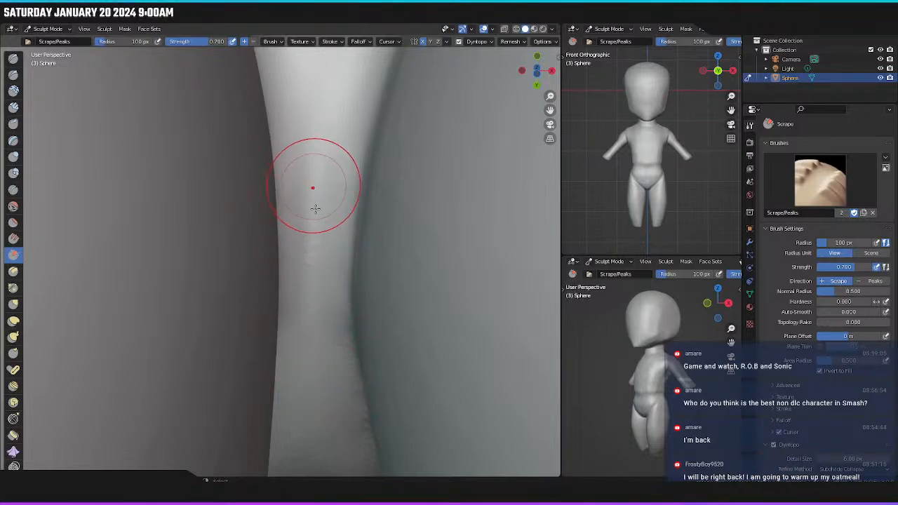
# Scrape the rear of the crotch where it widens into the buttocks, evening out the rough inner-thigh seams.
pyautogui.moveTo(310, 283); pyautogui.dragTo(311, 245, button='middle')
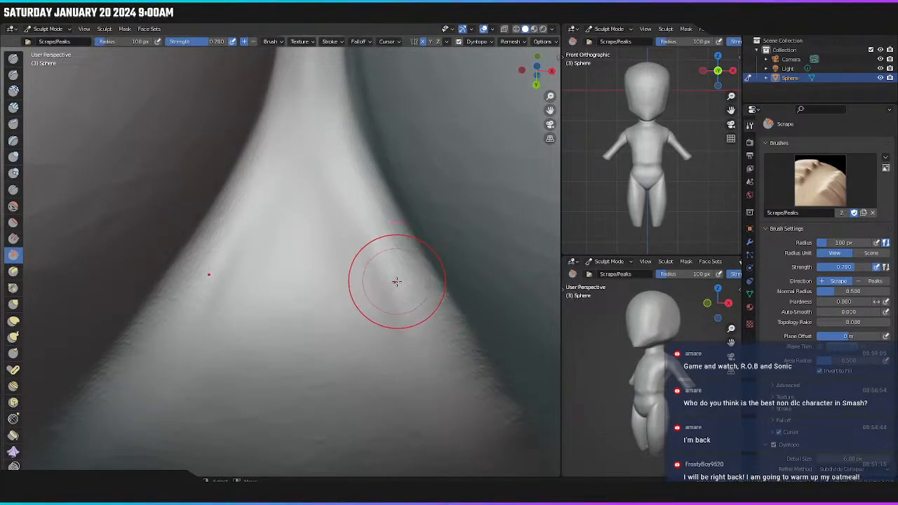
pyautogui.scroll(-1, 395, 280)
pyautogui.moveTo(395, 278); pyautogui.dragTo(383, 250, button='middle')
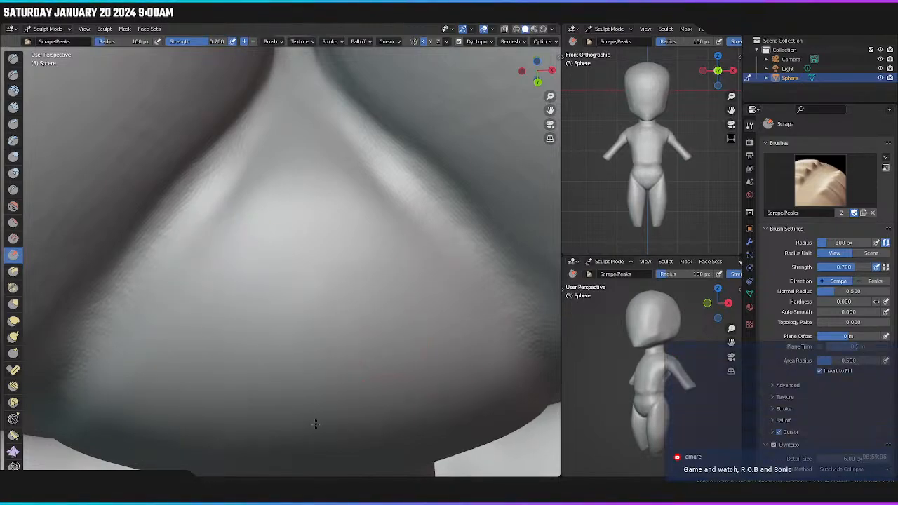
pyautogui.moveTo(474, 377); pyautogui.dragTo(470, 342, button='middle')
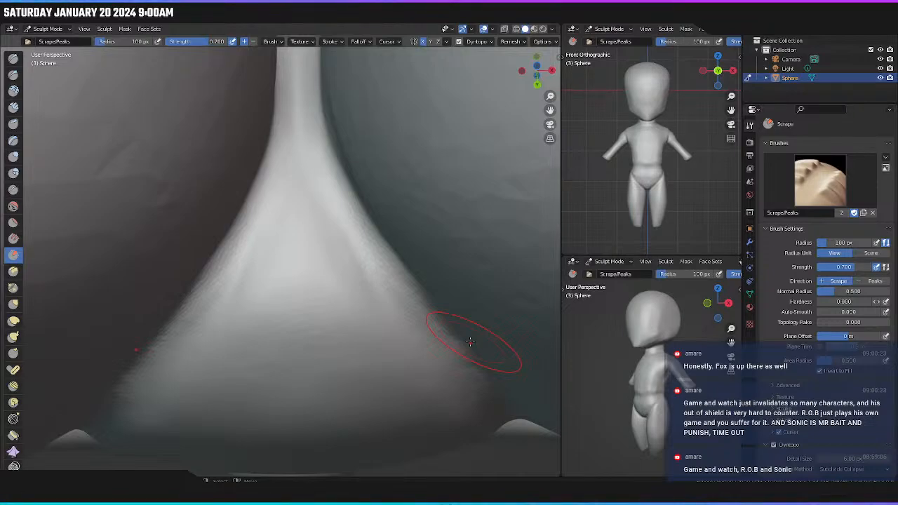
# Return to the front view and frame the whole figure to examine the joined legs and proportions.
pyautogui.press('KP_1')
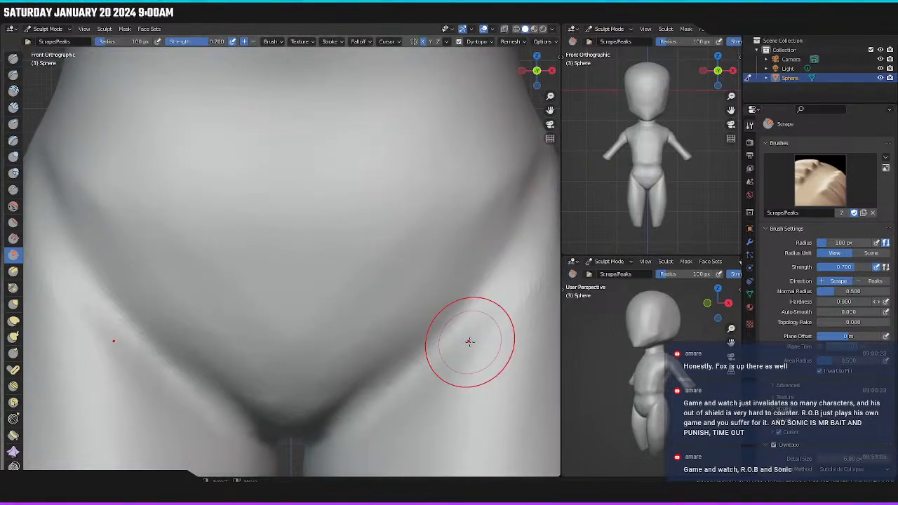
pyautogui.scroll(-4, 438, 312)
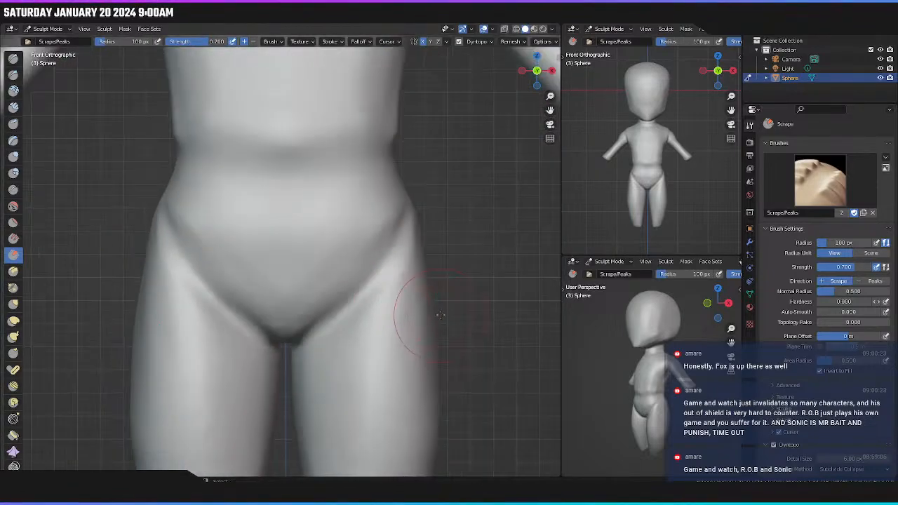
pyautogui.scroll(-5, 441, 315)
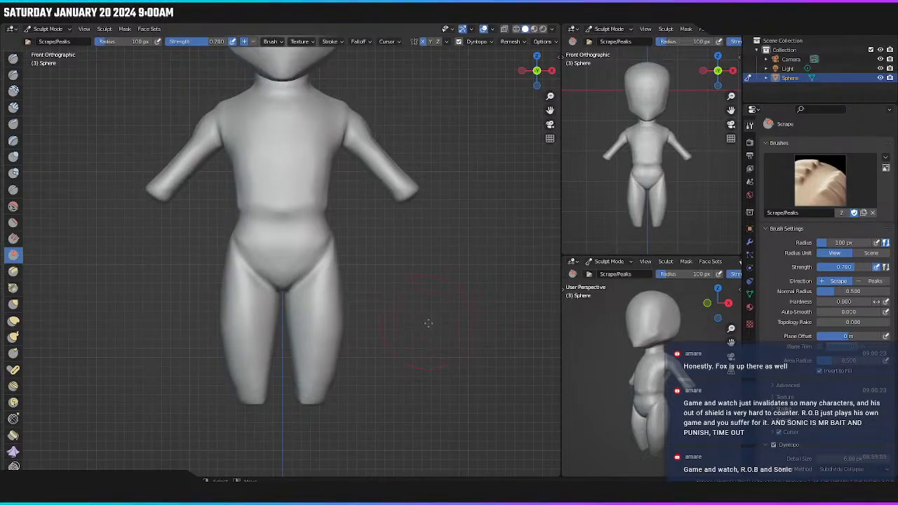
pyautogui.keyDown('shift'); pyautogui.moveTo(397, 292); pyautogui.dragTo(401, 362, button='middle'); pyautogui.keyUp('shift')
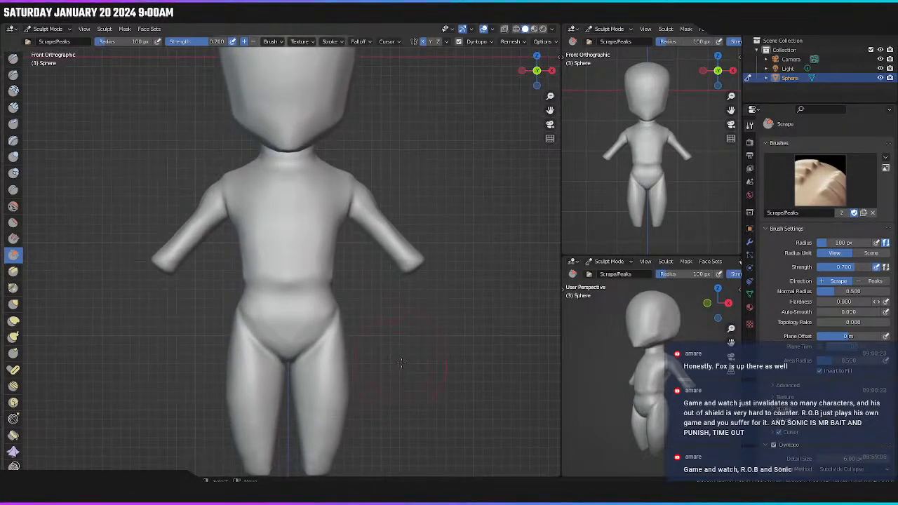
pyautogui.scroll(-1, 401, 340)
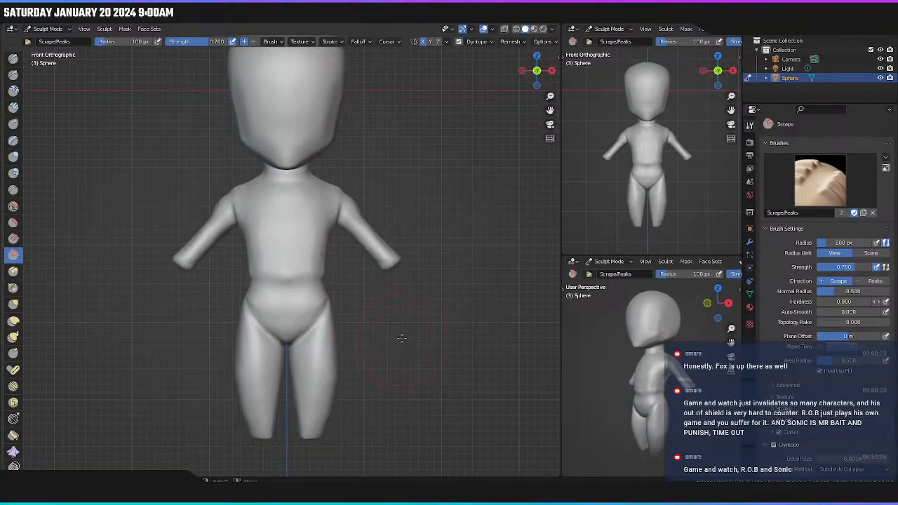
pyautogui.moveTo(400, 336)
pyautogui.keyDown('shift'); pyautogui.mouseDown(button='middle')
pyautogui.moveTo(397, 371)
pyautogui.moveTo(395, 356)
pyautogui.mouseUp(button='middle'); pyautogui.keyUp('shift')
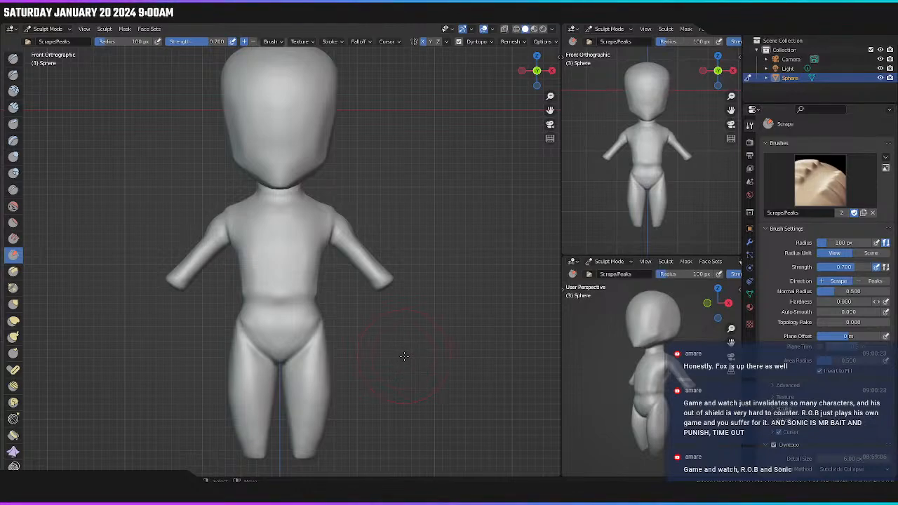
pyautogui.scroll(1, 401, 361)
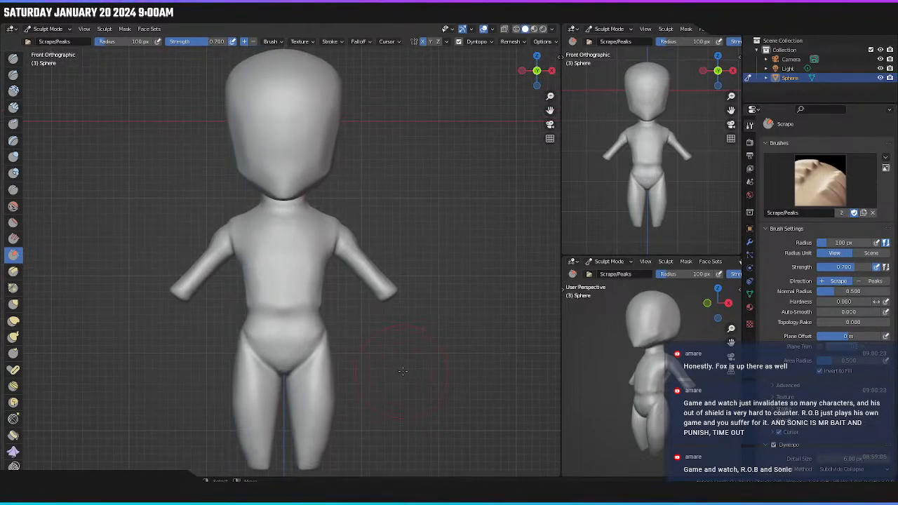
pyautogui.scroll(-1, 398, 366)
pyautogui.scroll(-1, 146, 106)
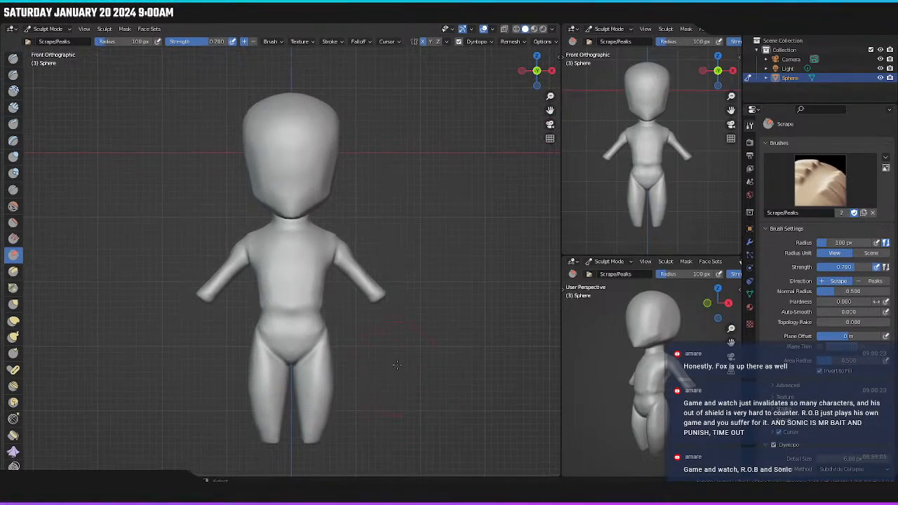
# Leave the sculpting layout, add an armature from the front view in Object Mode and set it to display In Front.
pyautogui.click(139, 20)
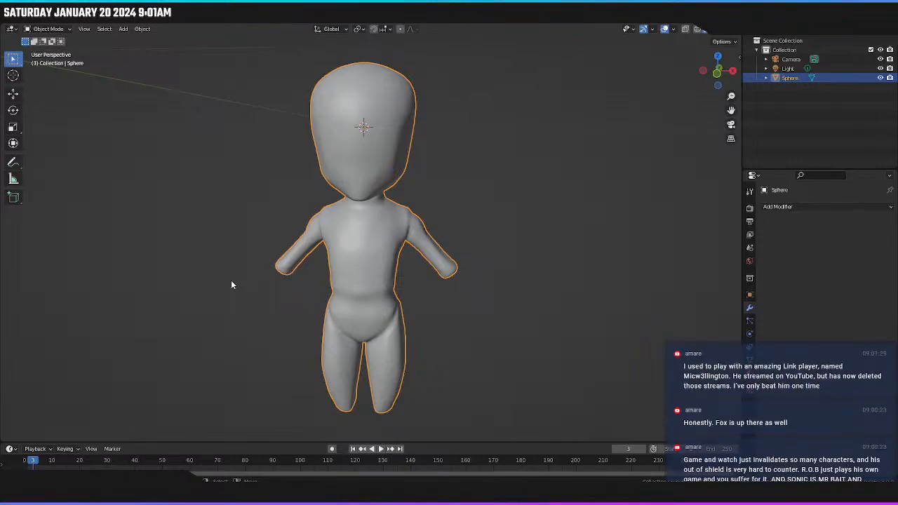
pyautogui.press('KP_1')
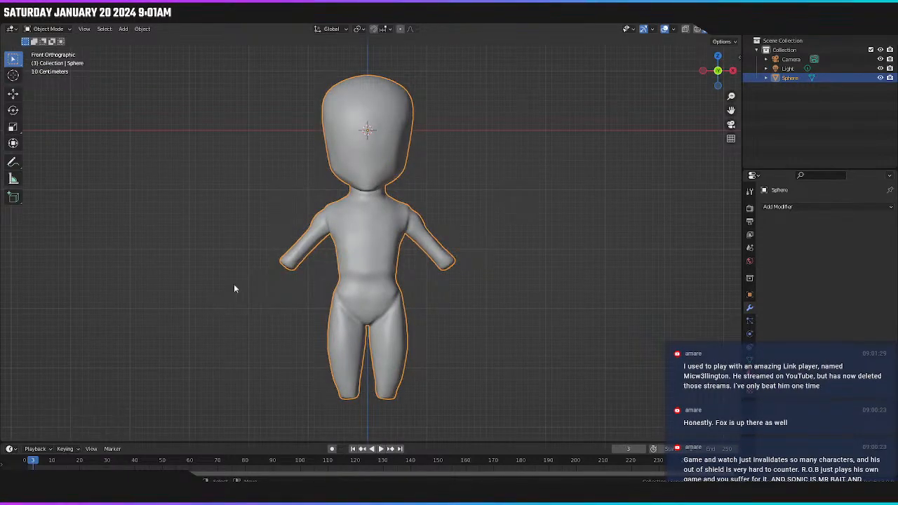
pyautogui.hotkey('shift', 'a')
pyautogui.moveTo(372, 297)
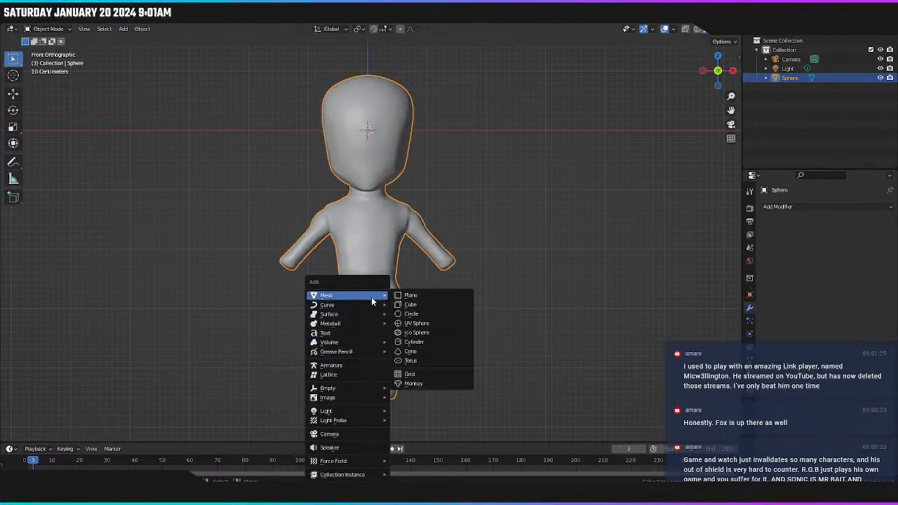
pyautogui.click(345, 365)
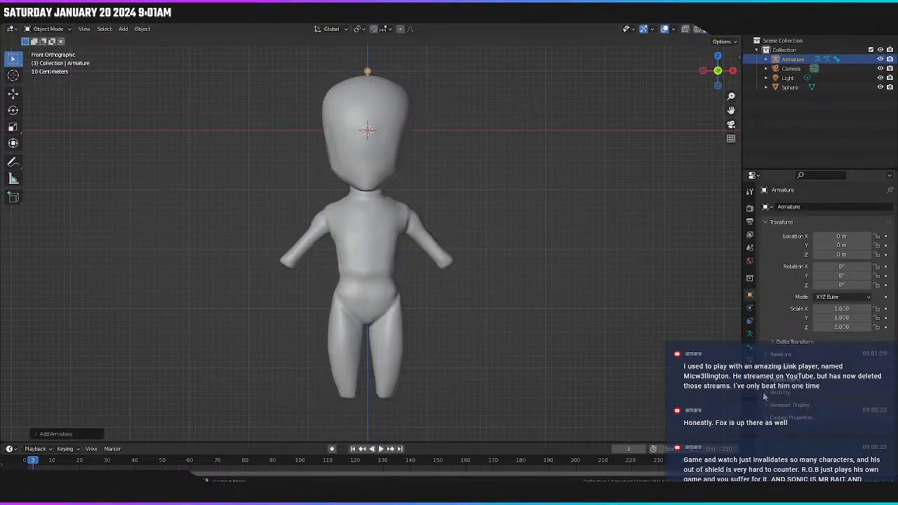
pyautogui.click(780, 404)
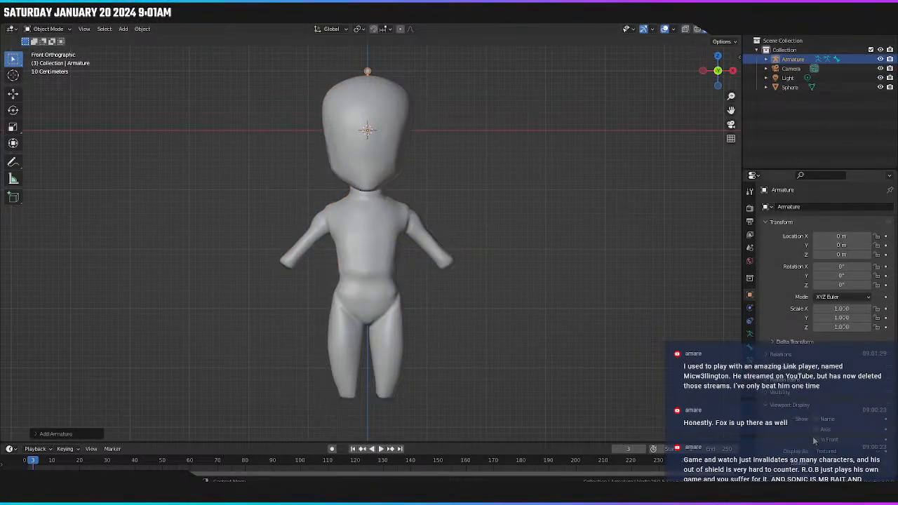
pyautogui.click(815, 440)
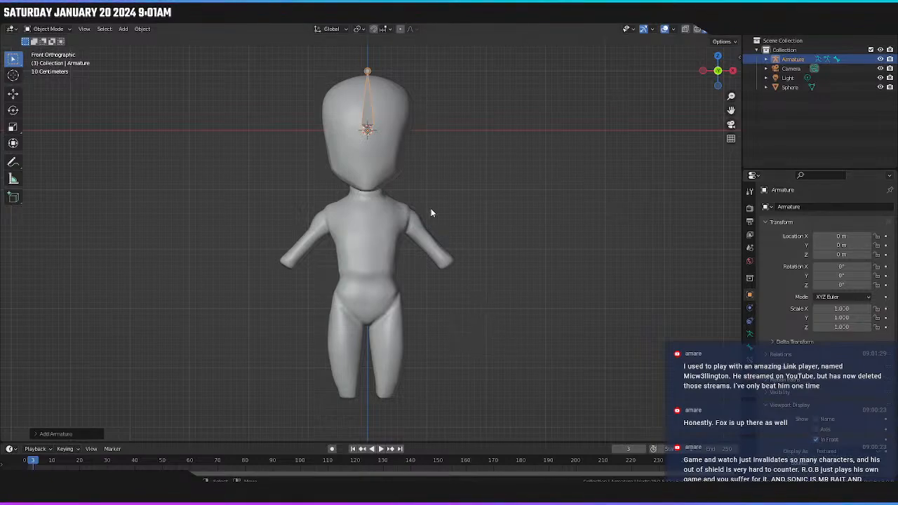
# Move the armature straight down along Z by about 3.06 m so its bone sits in the pelvis.
pyautogui.press('g')
pyautogui.press('z')
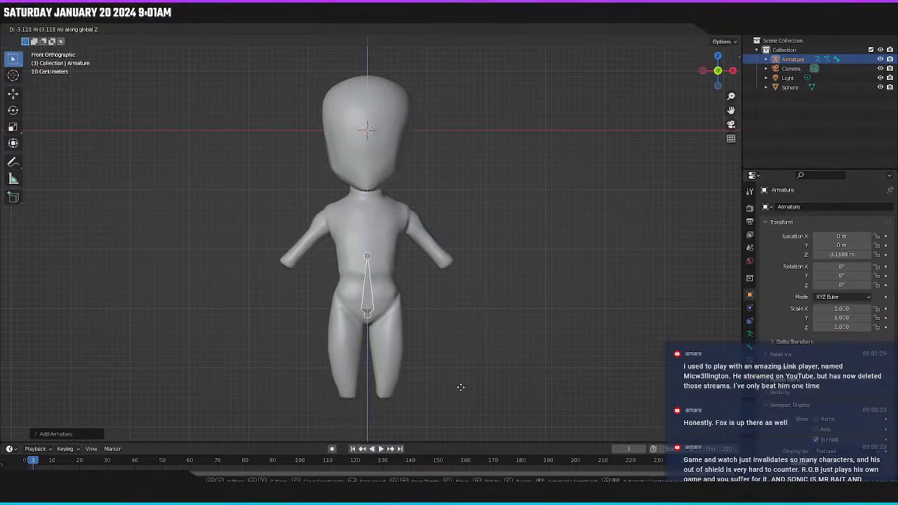
pyautogui.click(461, 386)
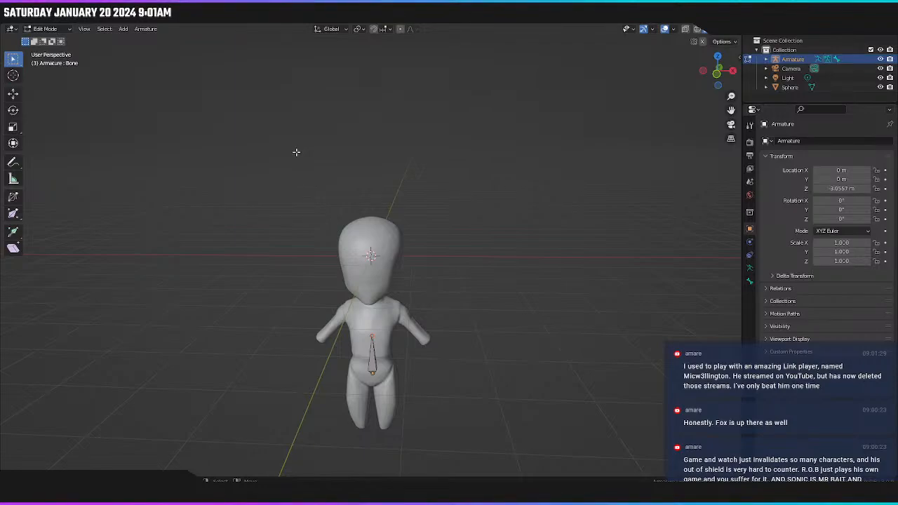
# In the armature's Edit Mode, lower the bone's tip along Z to the waistline and switch to the right side view.
pyautogui.press('KP_1')
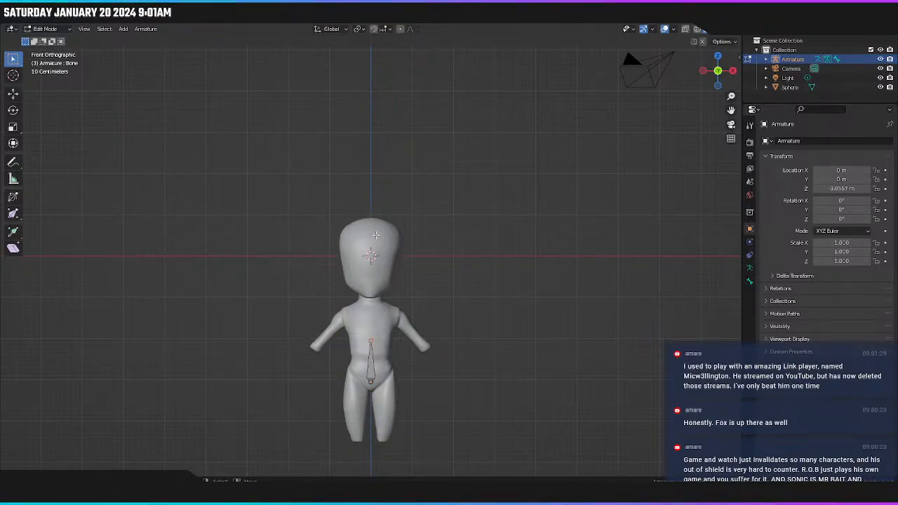
pyautogui.keyDown('shift'); pyautogui.moveTo(376, 235); pyautogui.dragTo(359, 178, button='middle'); pyautogui.keyUp('shift')
pyautogui.scroll(3, 359, 178)
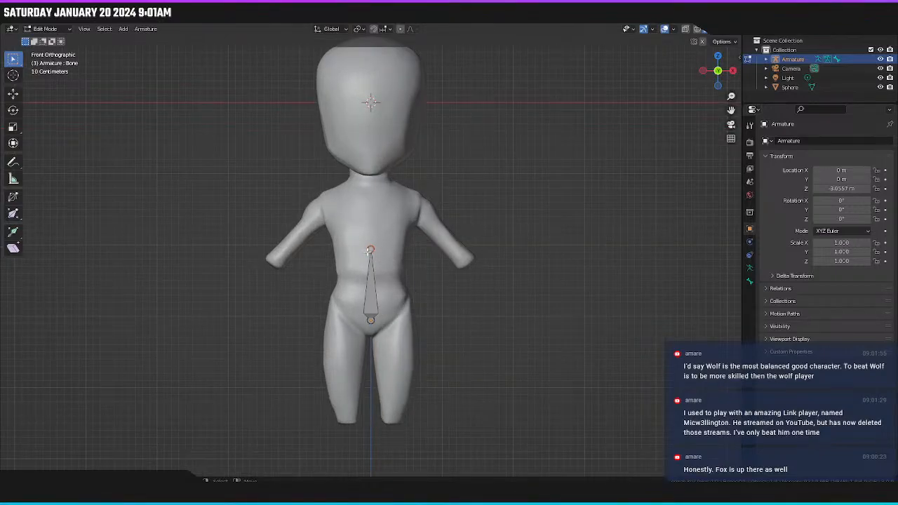
pyautogui.press('g')
pyautogui.press('z')
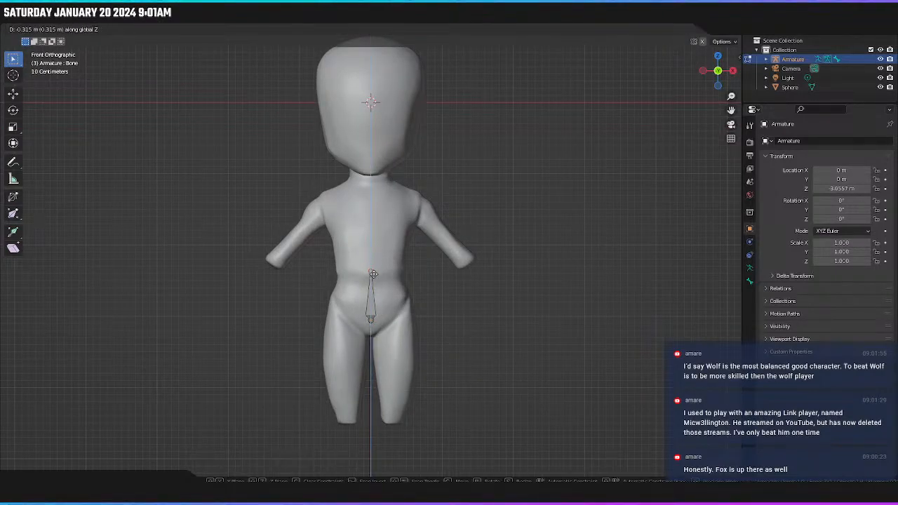
pyautogui.click(374, 280)
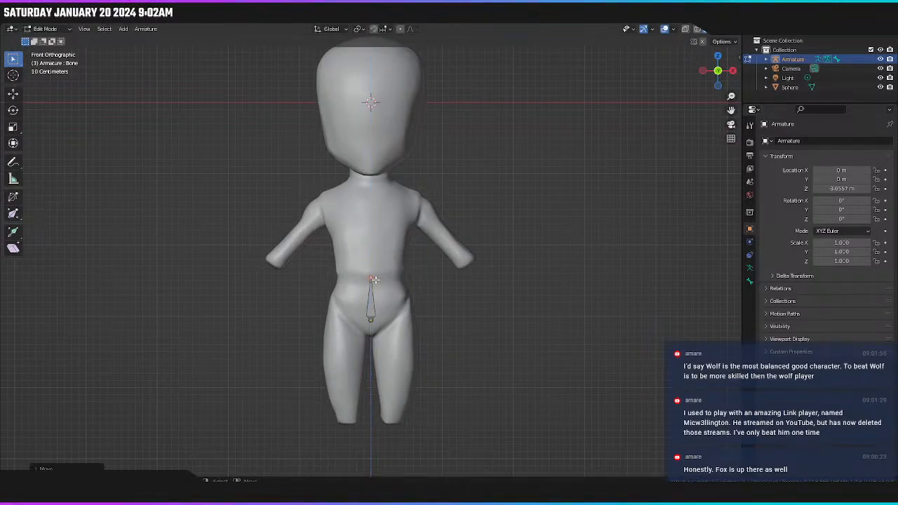
pyautogui.press('KP_3')
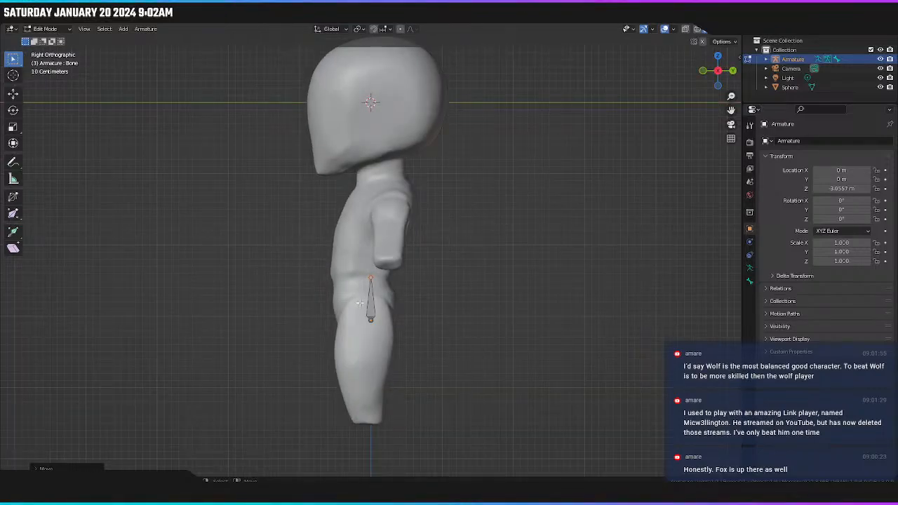
pyautogui.click(372, 300)
pyautogui.press('g')
pyautogui.press('z')
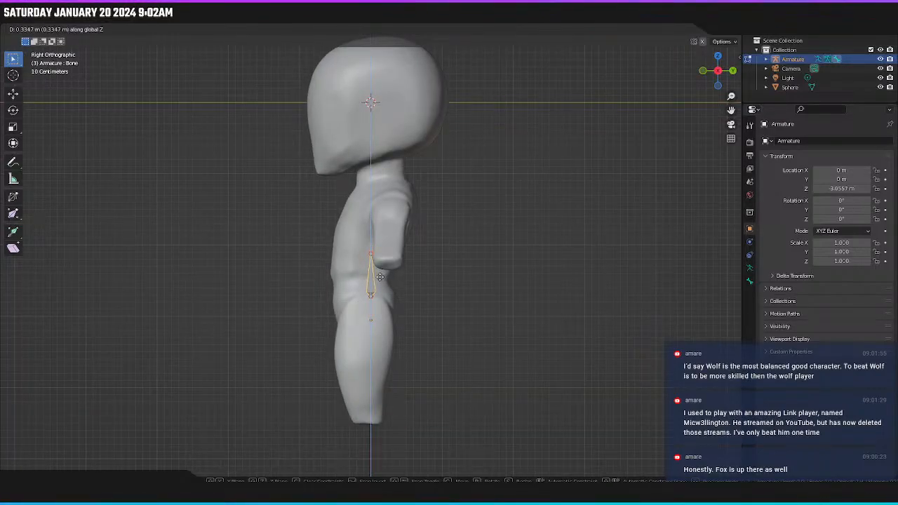
pyautogui.press('Escape')
pyautogui.press('g')
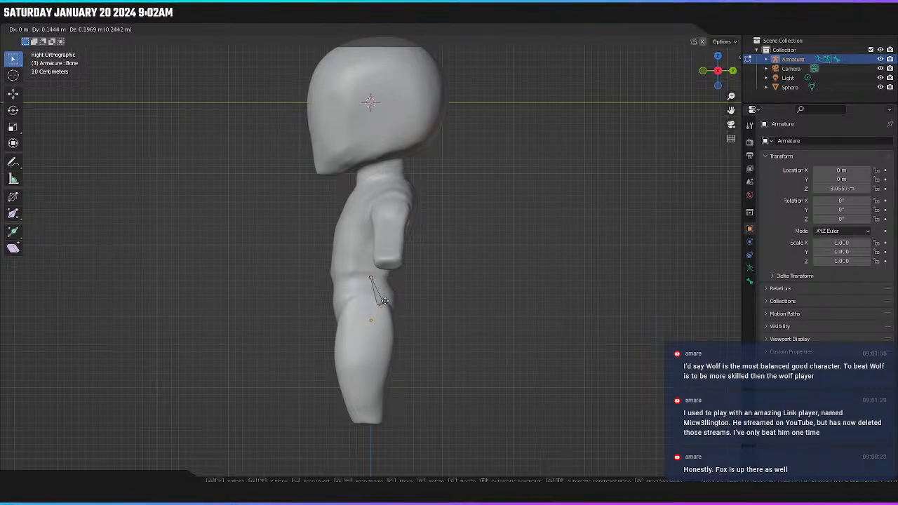
pyautogui.press('Escape')
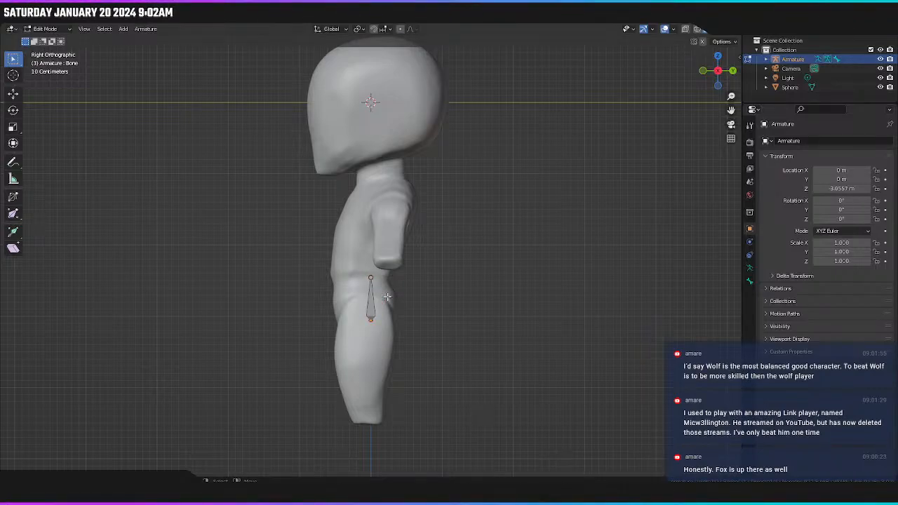
# Tilt the pelvis bone by moving its tip back about 0.16 m towards the lower back and raising its base about 0.24 m along Z.
pyautogui.press('g')
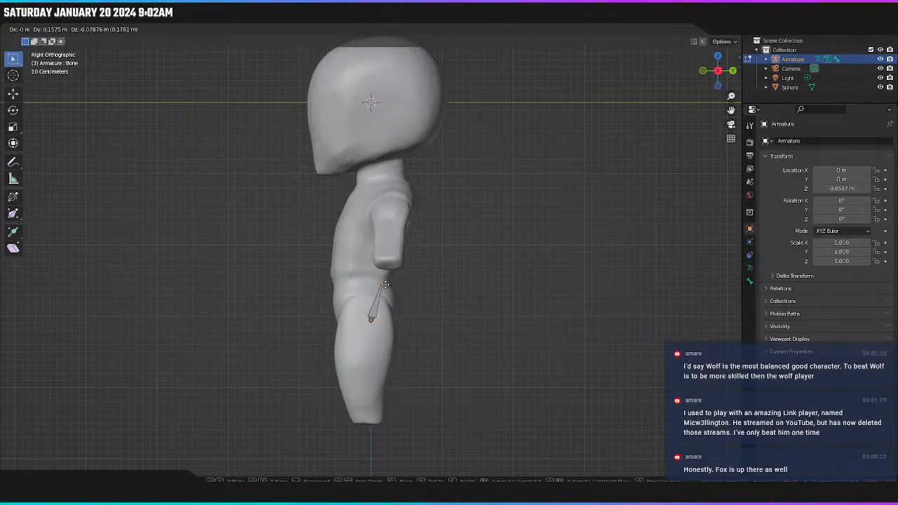
pyautogui.click(385, 285)
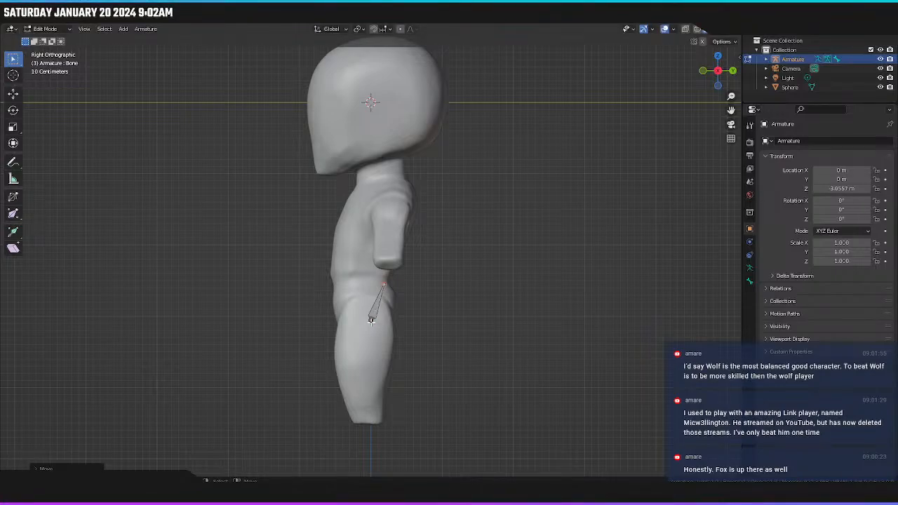
pyautogui.press('g')
pyautogui.press('z')
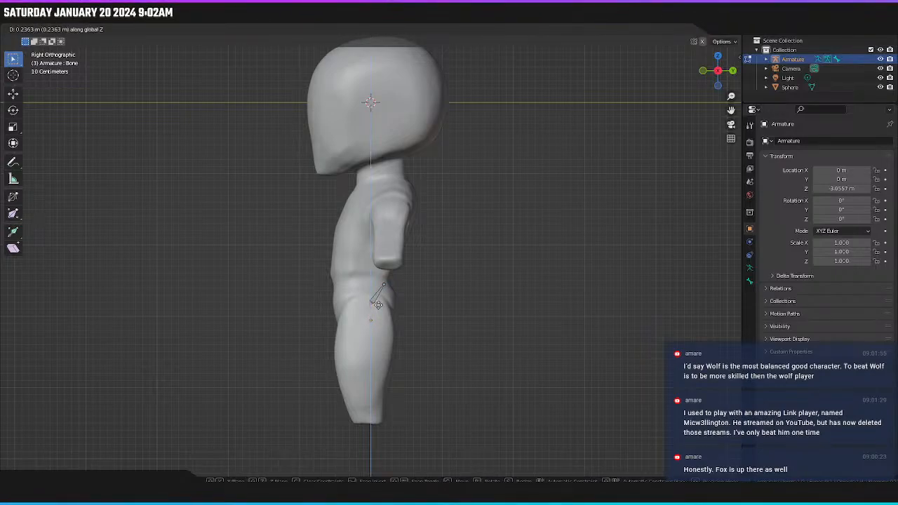
pyautogui.click(377, 304)
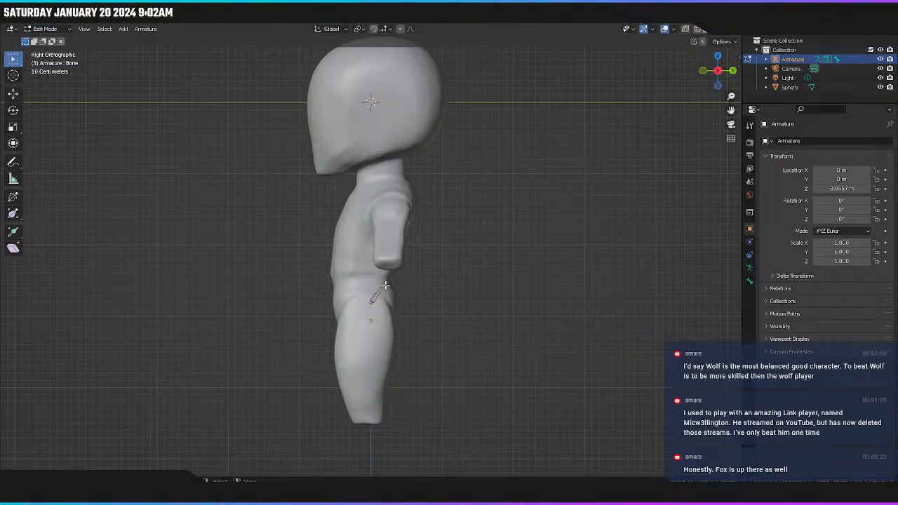
# Extrude two spine bones upward from the pelvis bone's tip, one to mid-torso and a longer one ending at the base of the neck.
pyautogui.press('e')
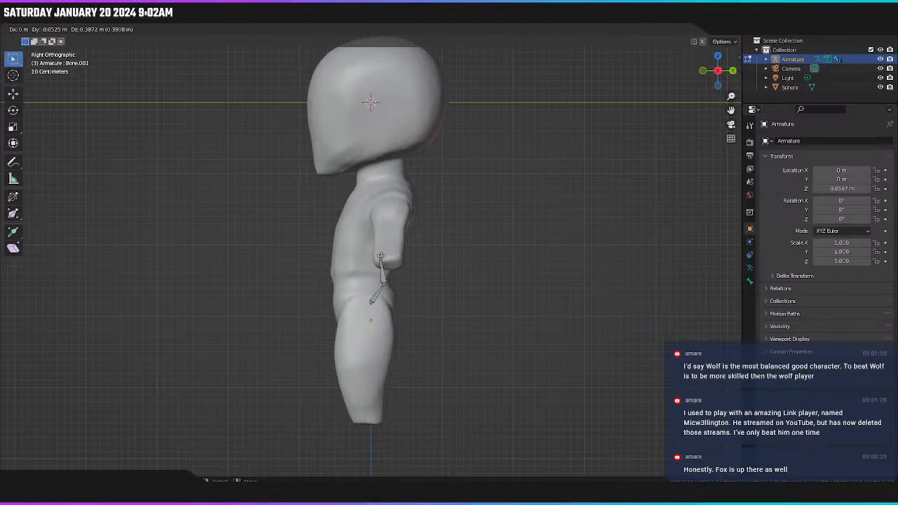
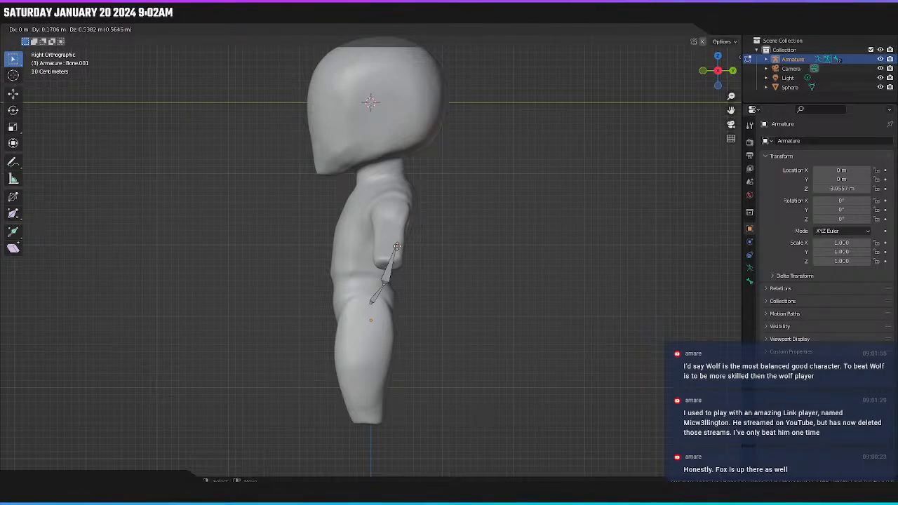
pyautogui.press('z')
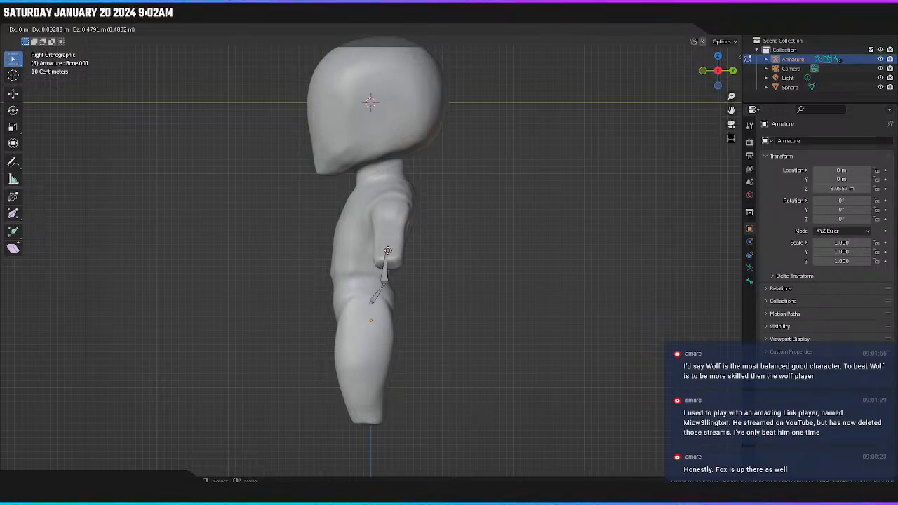
pyautogui.click(391, 251)
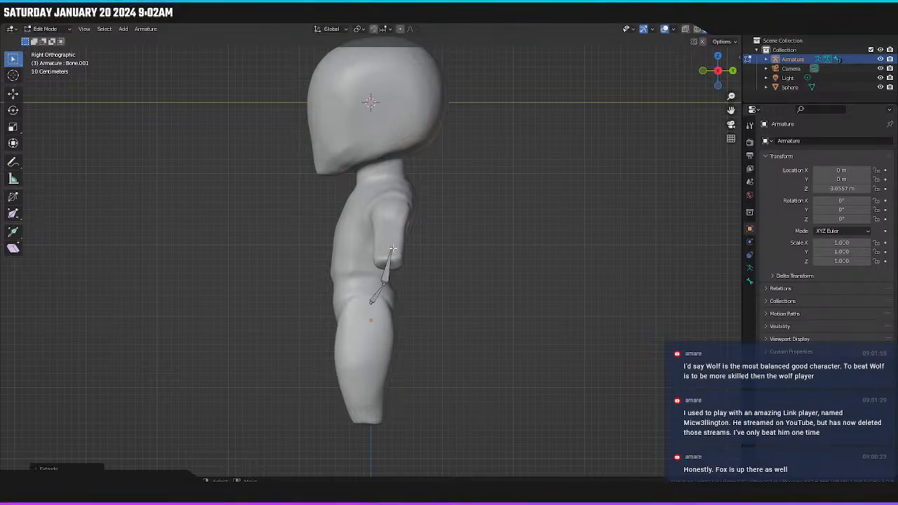
pyautogui.press('e')
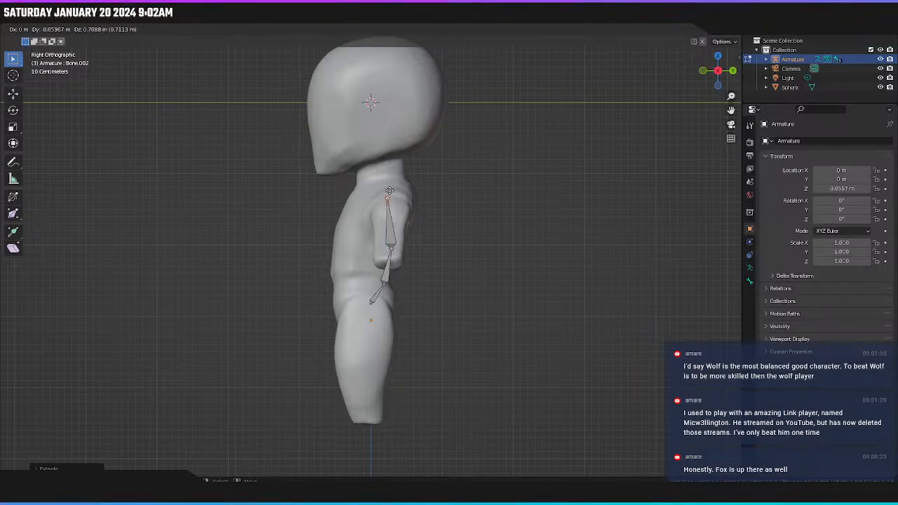
pyautogui.click(386, 183)
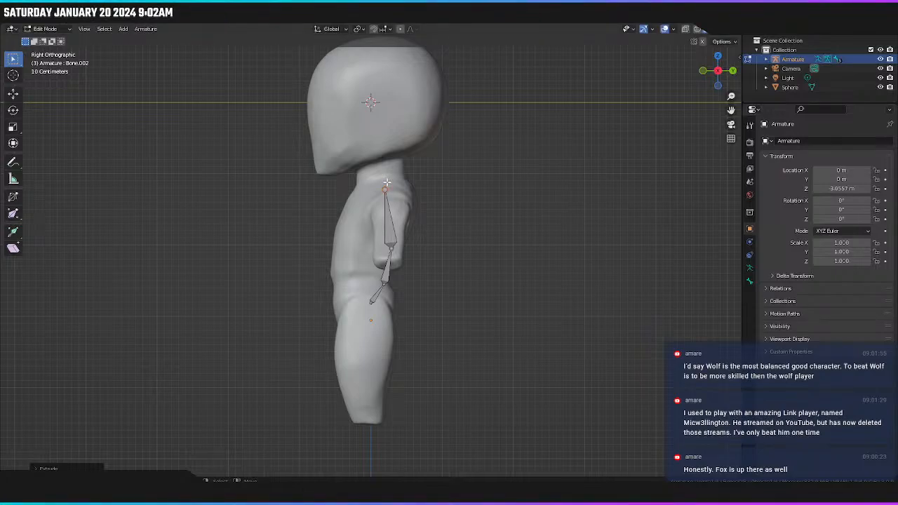
pyautogui.press('g')
pyautogui.press('z')
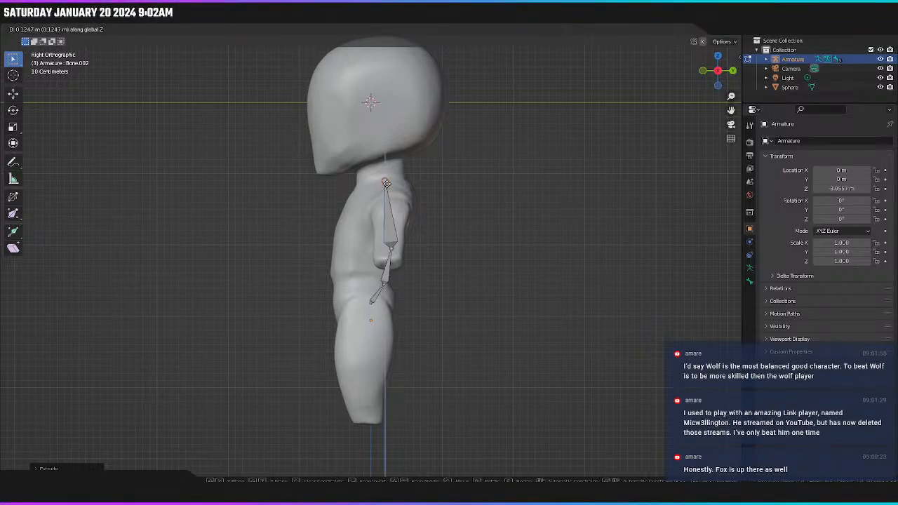
pyautogui.click(386, 183)
# Subdivide the upper spine bone and move its new middle joint back and up to the upper back.
pyautogui.click(389, 208)
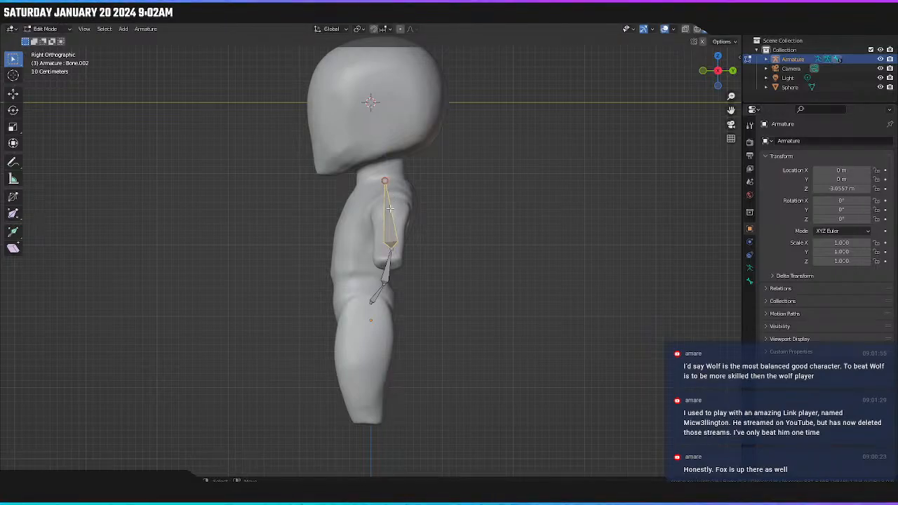
pyautogui.rightClick(389, 208)
pyautogui.click(389, 210)
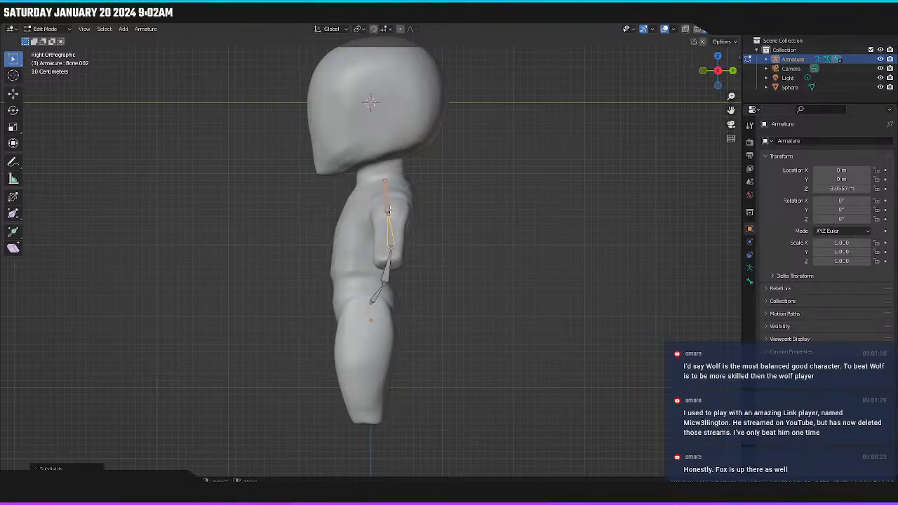
pyautogui.press('g')
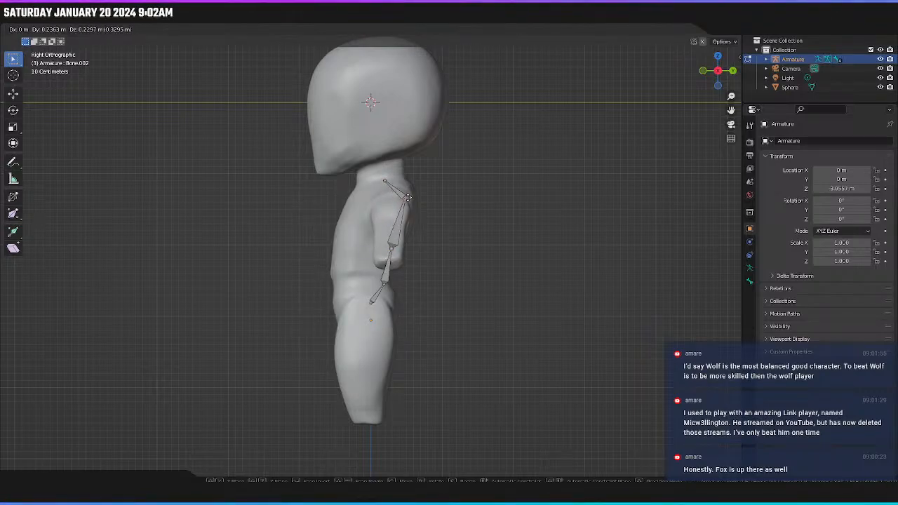
pyautogui.click(406, 192)
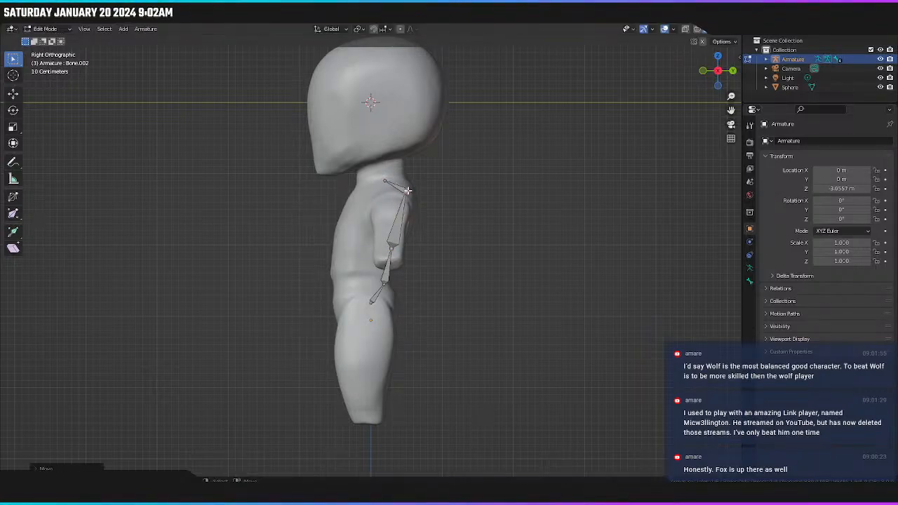
# Move the mid-torso spine joint forward about 0.2 m, and shift the top spine bone's tip slightly back and up at the neck base.
pyautogui.click(390, 246)
pyautogui.press('g')
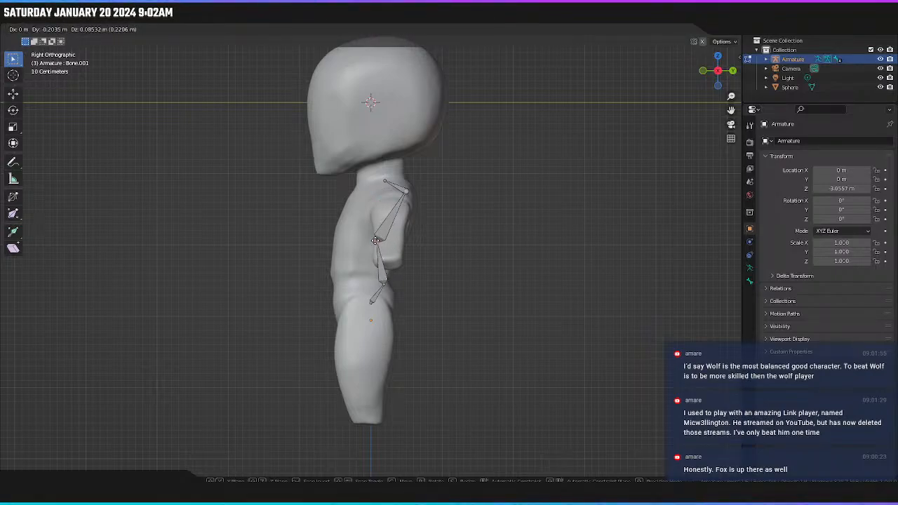
pyautogui.click(374, 242)
pyautogui.click(383, 182)
pyautogui.press('g')
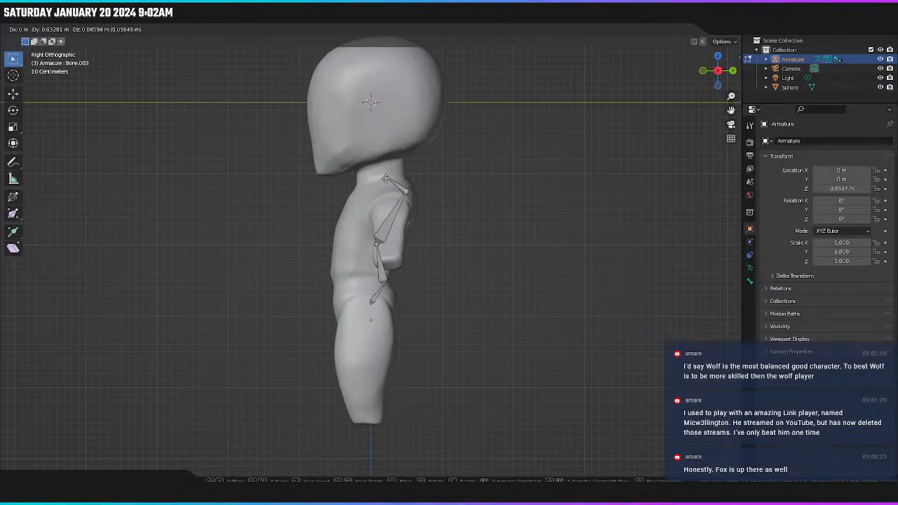
pyautogui.click(395, 176)
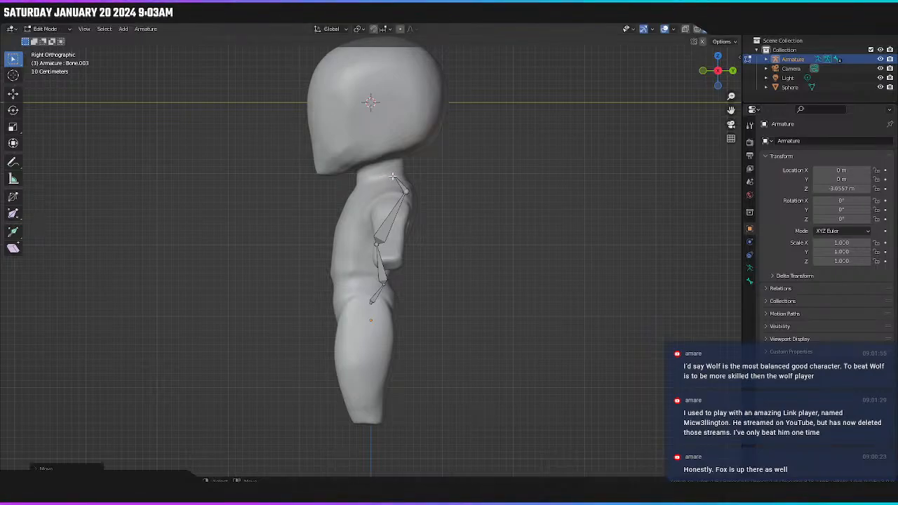
# Extrude a short neck bone straight up along Z and a head bone about 1.77 m long reaching the top of the head.
pyautogui.press('e')
pyautogui.press('z')
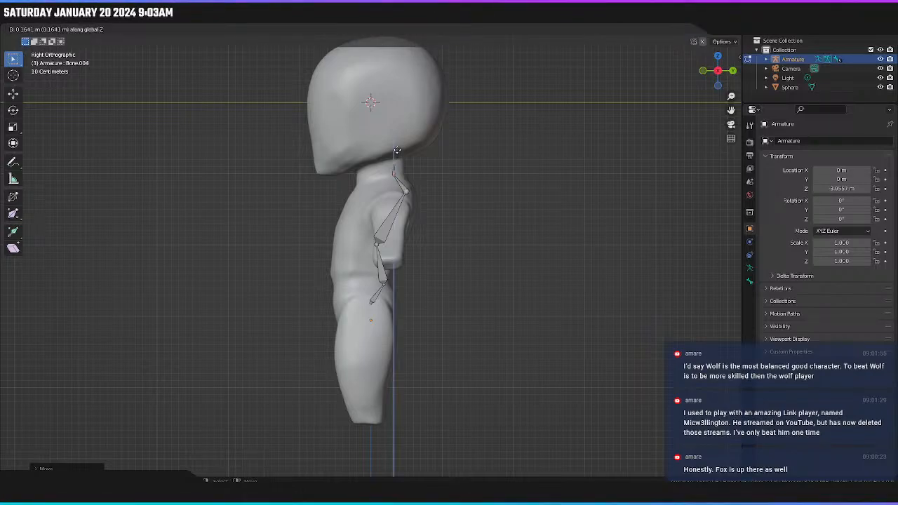
pyautogui.click(397, 144)
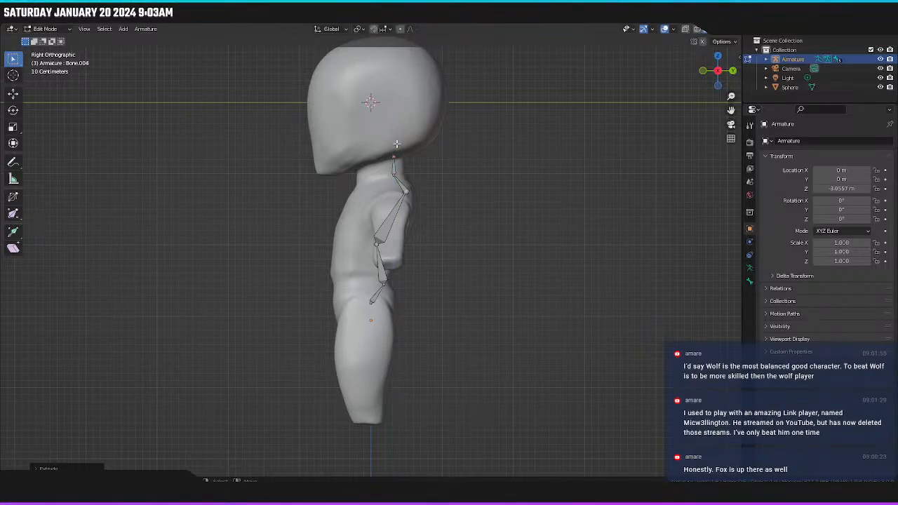
pyautogui.press('e')
pyautogui.press('z')
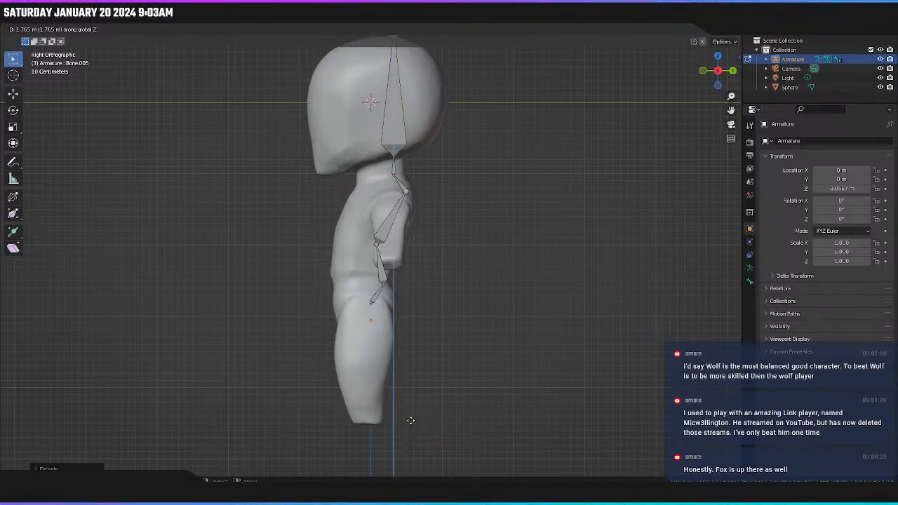
pyautogui.click(411, 420)
pyautogui.scroll(-1, 424, 442)
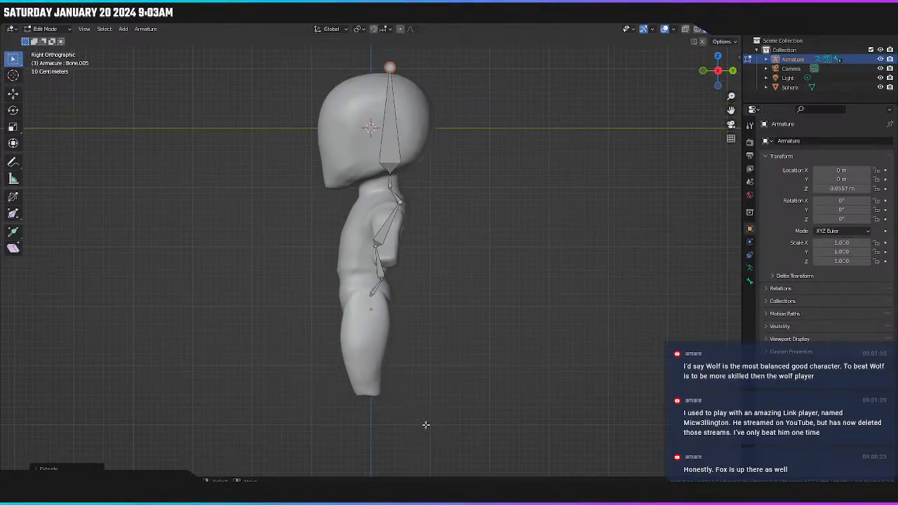
# Snap the 3D cursor to the chest bone and add a new bone there.
pyautogui.moveTo(407, 414); pyautogui.dragTo(491, 441, button='middle')
pyautogui.click(377, 235)
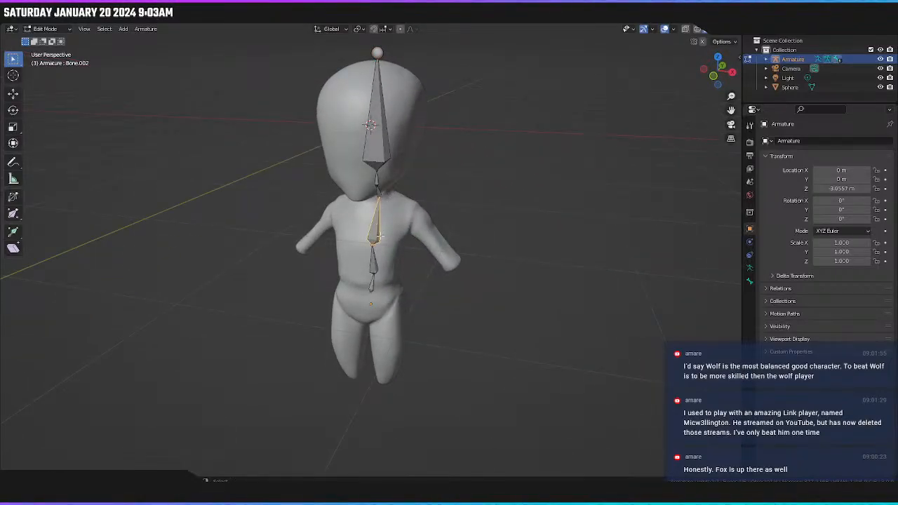
pyautogui.hotkey('shift', 's')
pyautogui.click(371, 291)
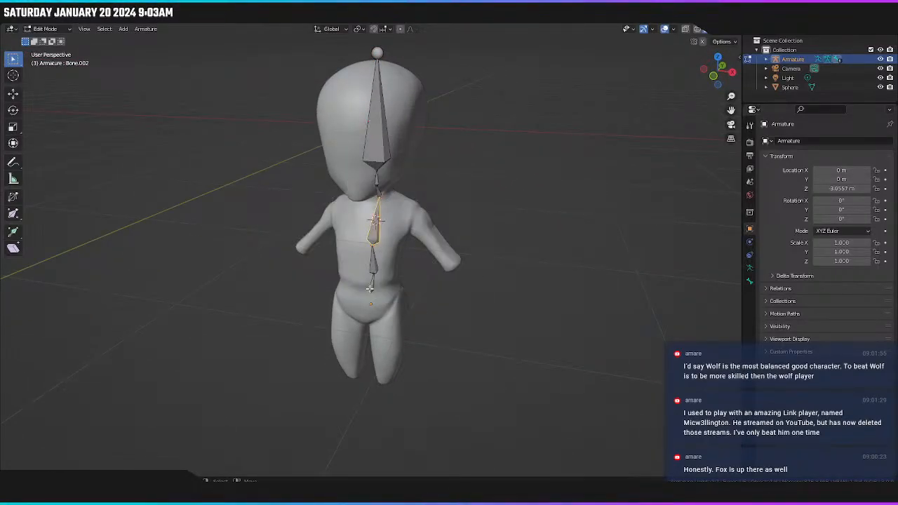
pyautogui.hotkey('shift', 'a')
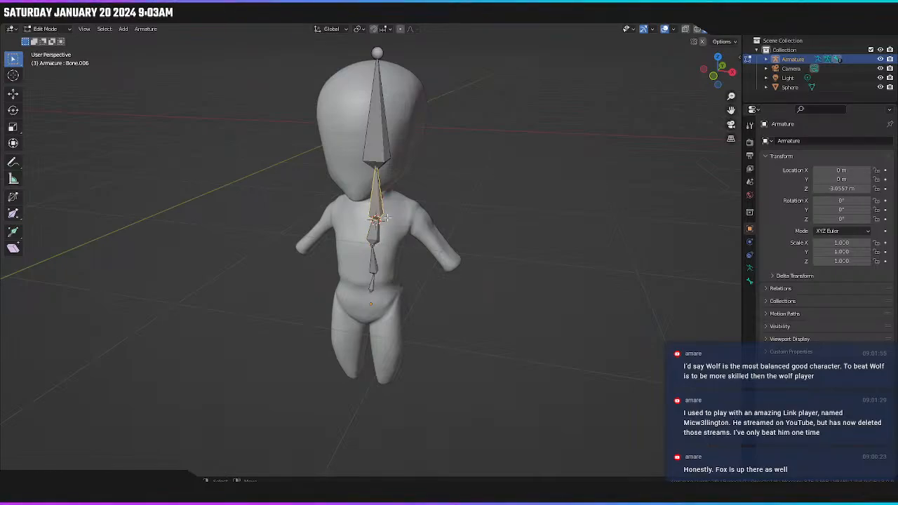
# In the right side view, move the new bone forward about 0.54 m along Y to the front of the chest.
pyautogui.moveTo(377, 218); pyautogui.dragTo(410, 230, button='middle')
pyautogui.press('KP_1')
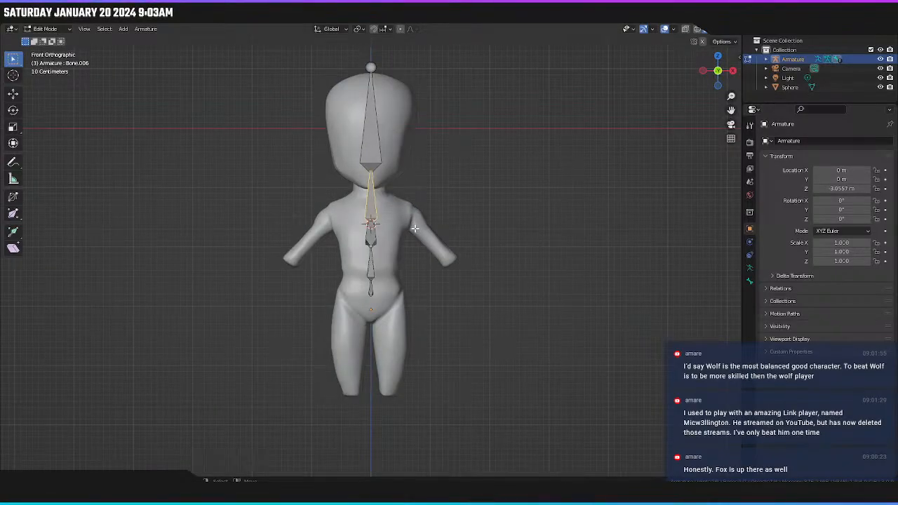
pyautogui.press('KP_3')
pyautogui.press('g')
pyautogui.press('y')
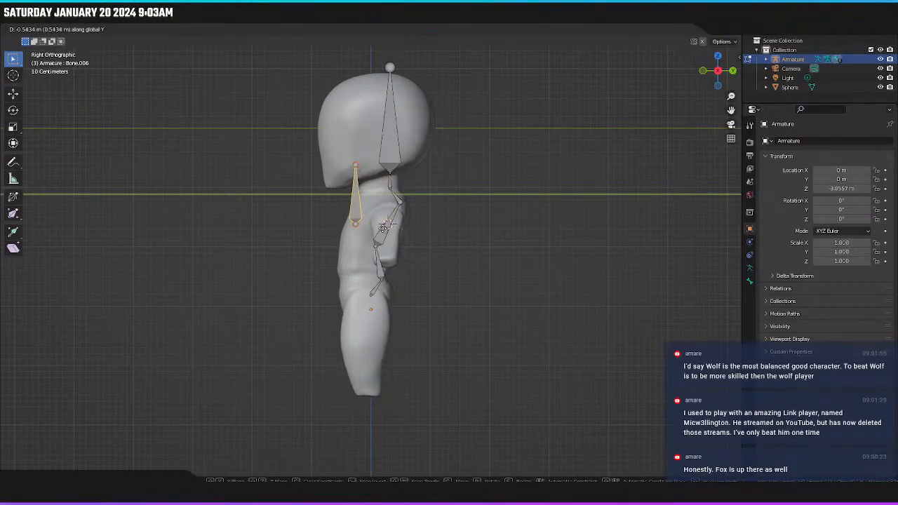
pyautogui.click(384, 228)
# In the front view, rotate the new bone 45° towards the character's left shoulder and shift it sideways so its base sits near the centerline.
pyautogui.press('KP_1')
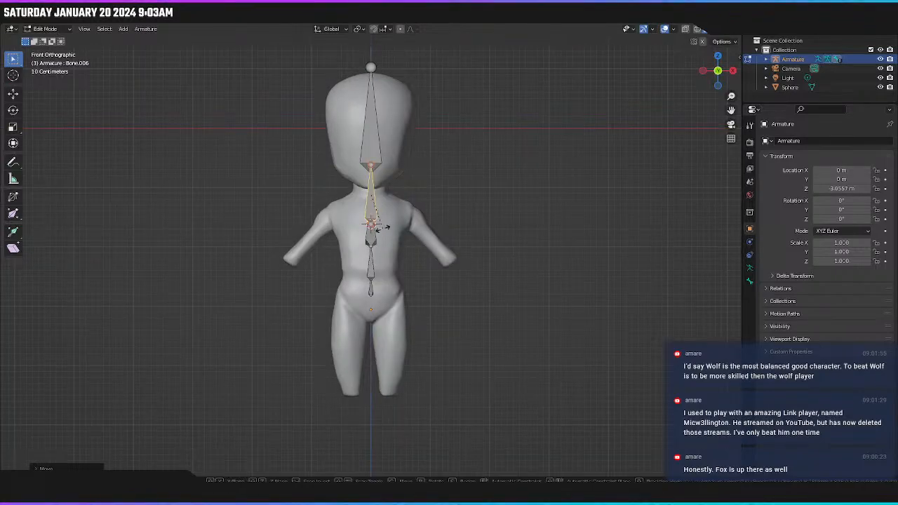
pyautogui.write('rx45')
pyautogui.press('Return')
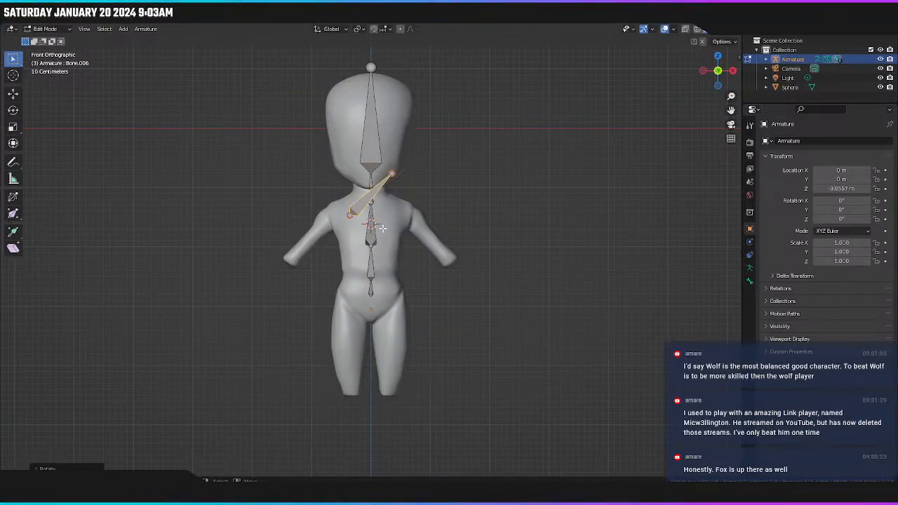
pyautogui.press('g')
pyautogui.press('y')
pyautogui.rightClick(405, 229)
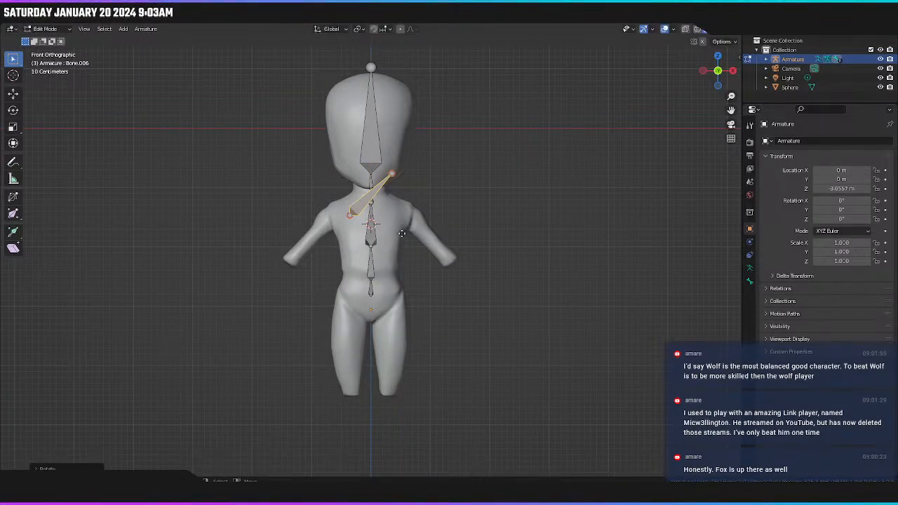
pyautogui.press('g')
pyautogui.click(426, 238)
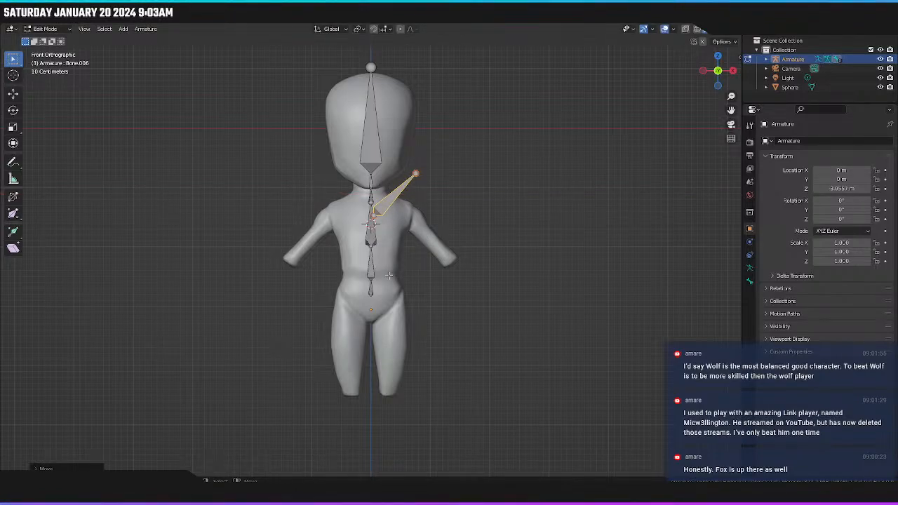
# Rotate the collarbone further about Y to a flatter angle and scale it down to roughly the shoulder's width.
pyautogui.press('r')
pyautogui.press('y')
pyautogui.press('1')
pyautogui.press('0')
pyautogui.press('Return')
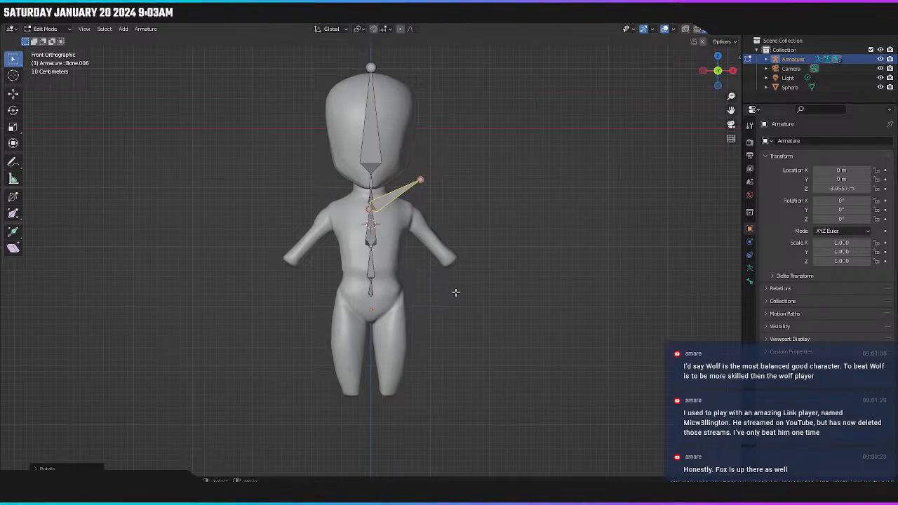
pyautogui.press('s')
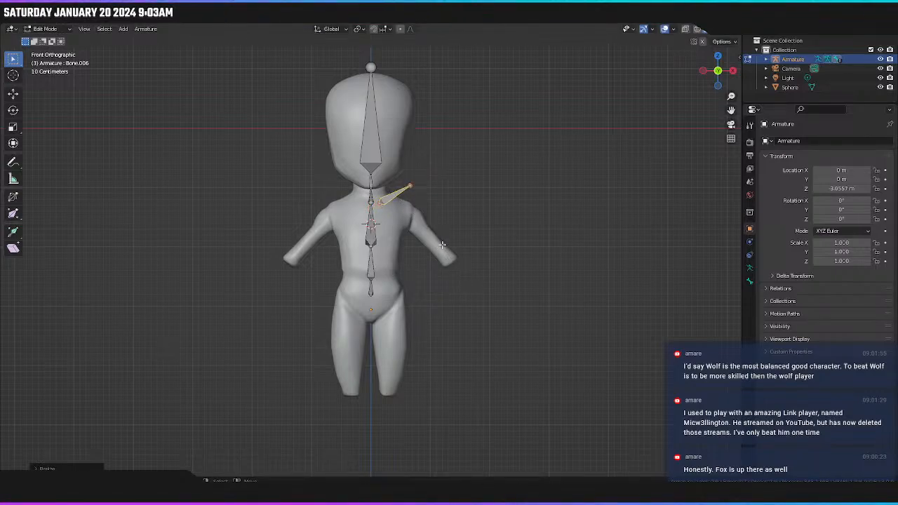
pyautogui.press('Return')
# Lower the collarbone onto the upper chest and move its tip back about 0.59 m along Y into the left shoulder.
pyautogui.press('g')
pyautogui.click(436, 261)
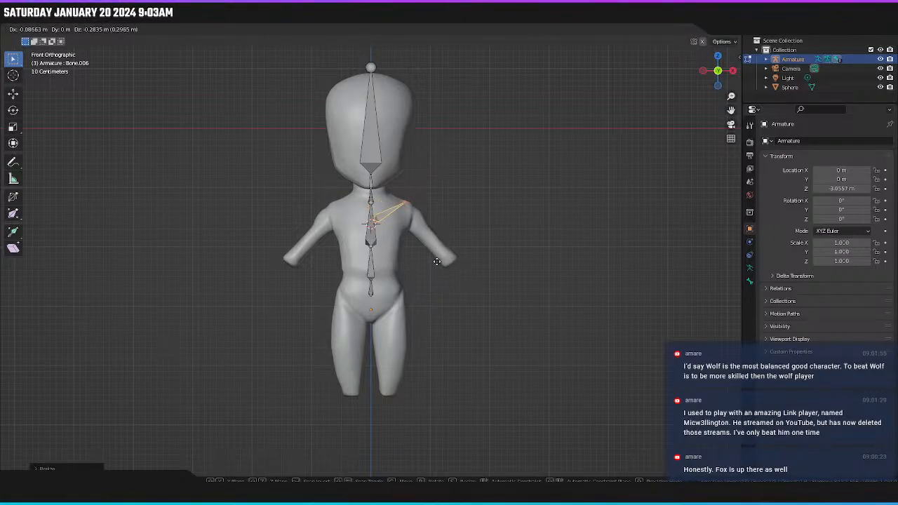
pyautogui.moveTo(436, 264); pyautogui.dragTo(386, 224, button='middle')
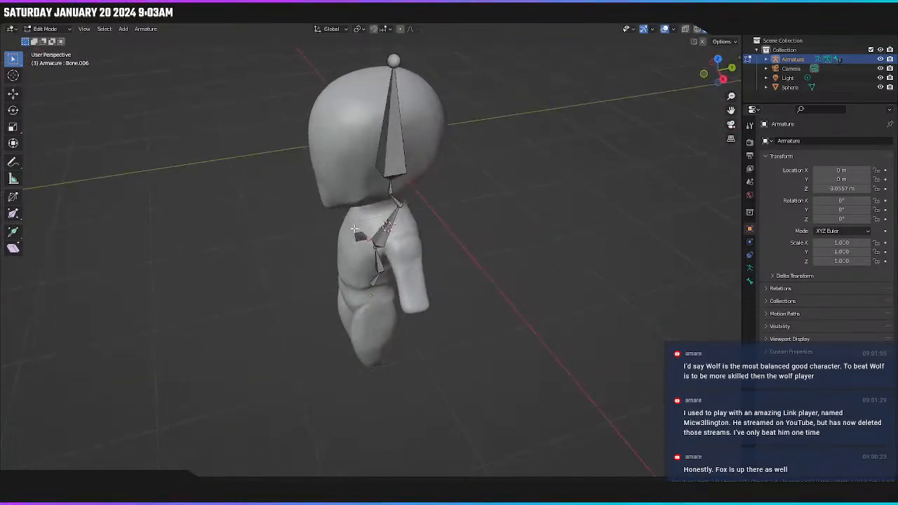
pyautogui.press('g')
pyautogui.press('y')
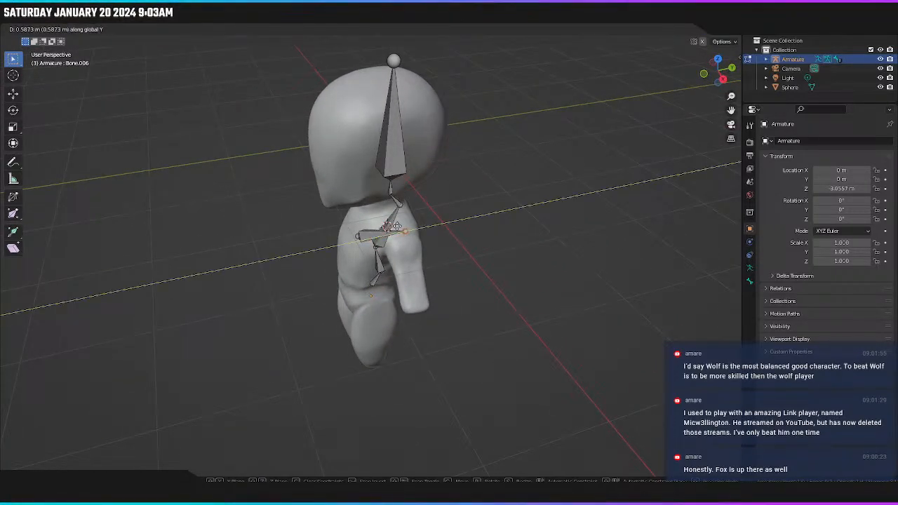
pyautogui.click(397, 226)
pyautogui.moveTo(396, 226); pyautogui.dragTo(498, 198, button='middle')
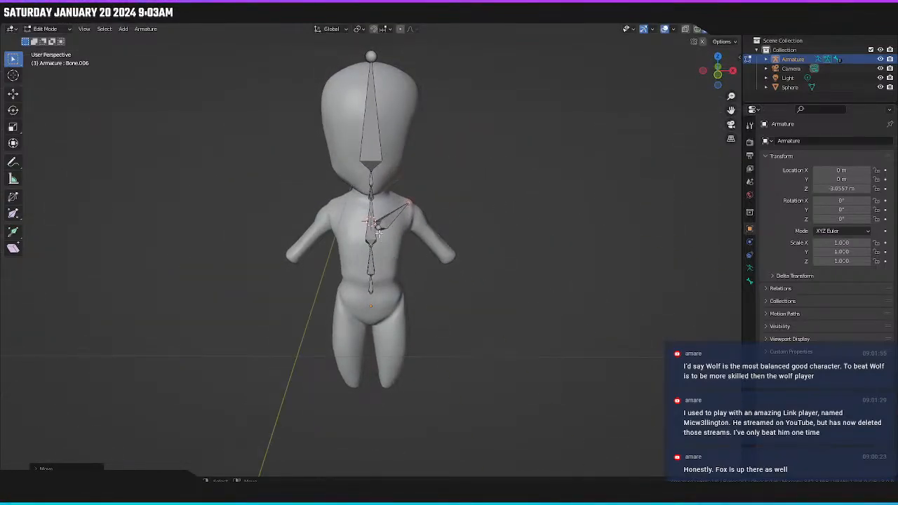
# In the front view, raise the collarbone's base along Z to just below shoulder height.
pyautogui.press('KP_1')
pyautogui.scroll(5, 399, 159)
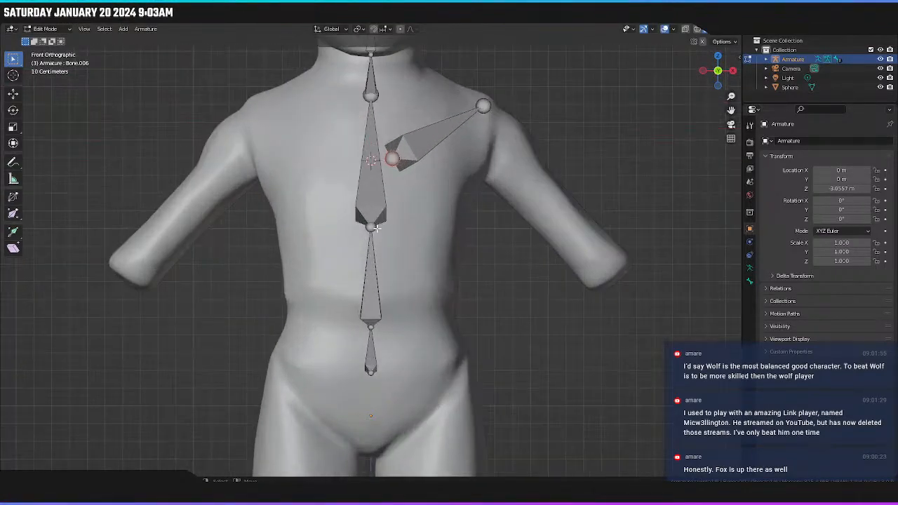
pyautogui.press('g')
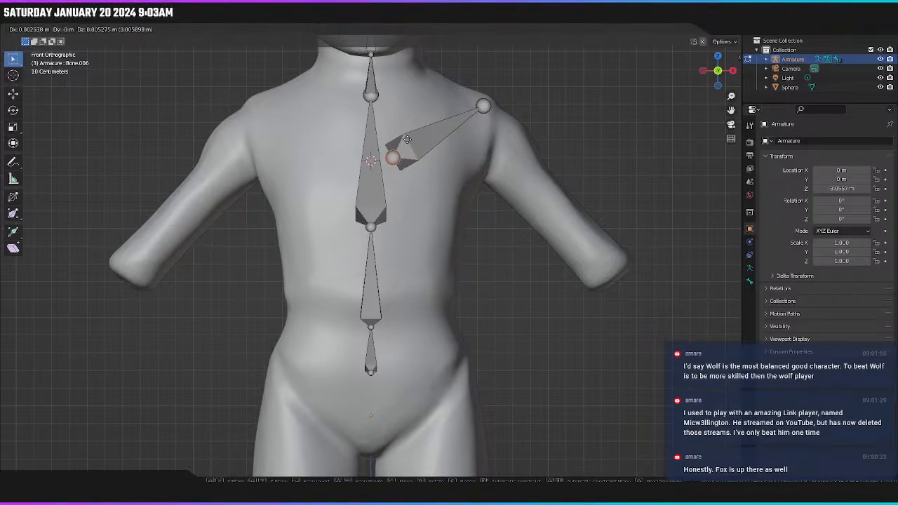
pyautogui.press('z')
pyautogui.click(423, 96)
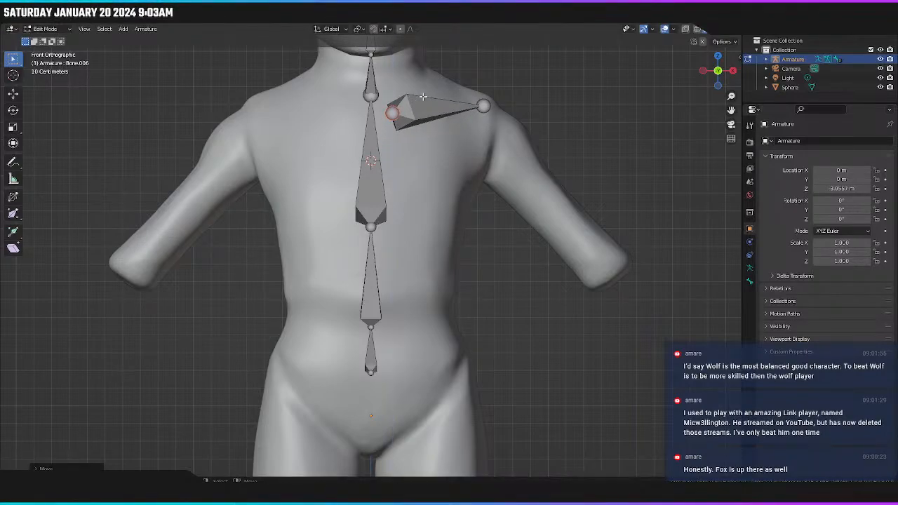
# Raise the collarbone's tip about 0.02 m along Z and, in the top view, move it forward about 0.04 m along Y.
pyautogui.click(485, 104)
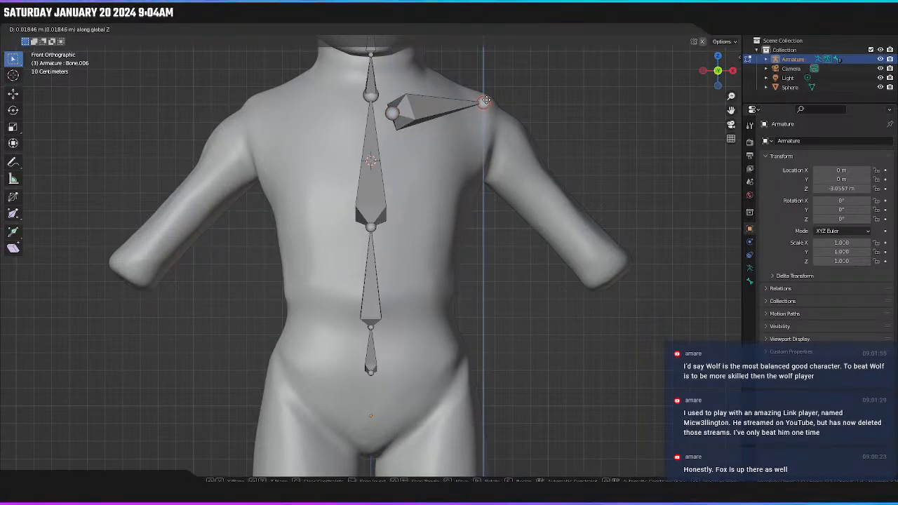
pyautogui.moveTo(484, 104); pyautogui.dragTo(465, 300, button='middle')
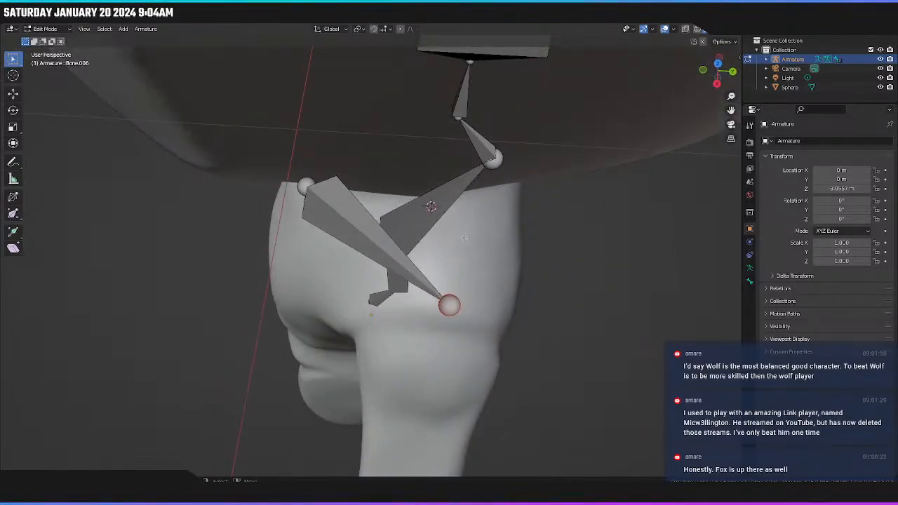
pyautogui.press('KP_7')
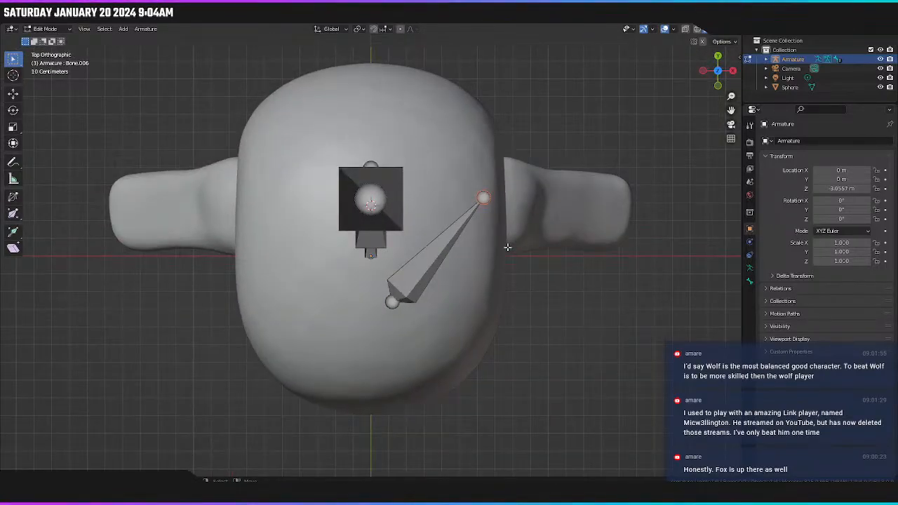
pyautogui.press('g')
pyautogui.press('y')
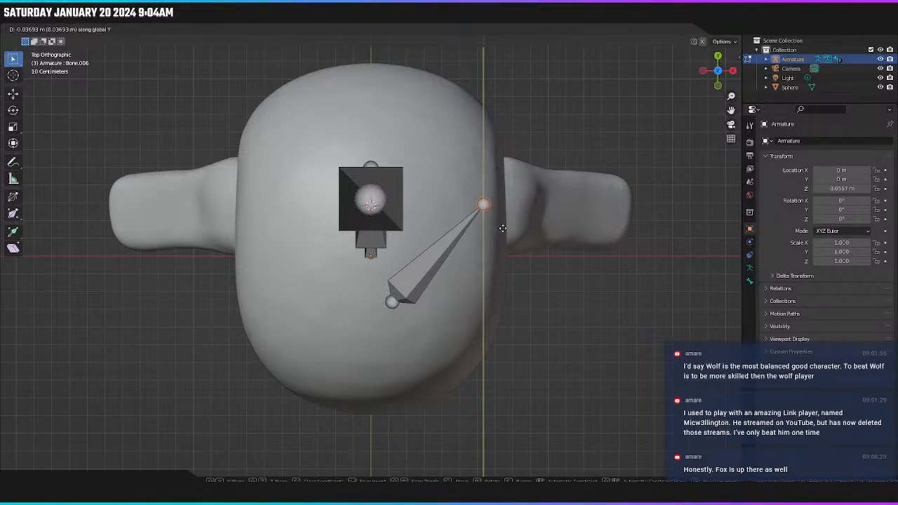
pyautogui.click(504, 229)
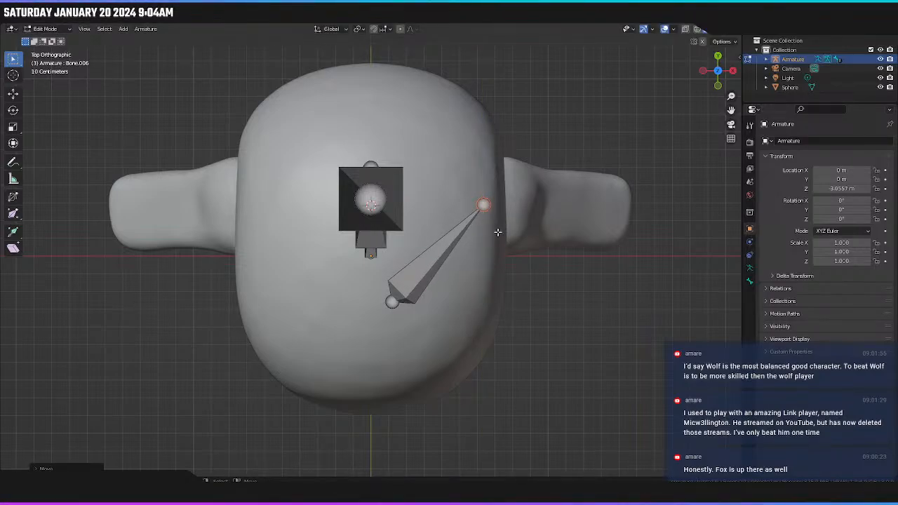
# In the front view, move the collarbone's tip slightly outward along X and lower it slightly along Z into the shoulder joint.
pyautogui.press('KP_1')
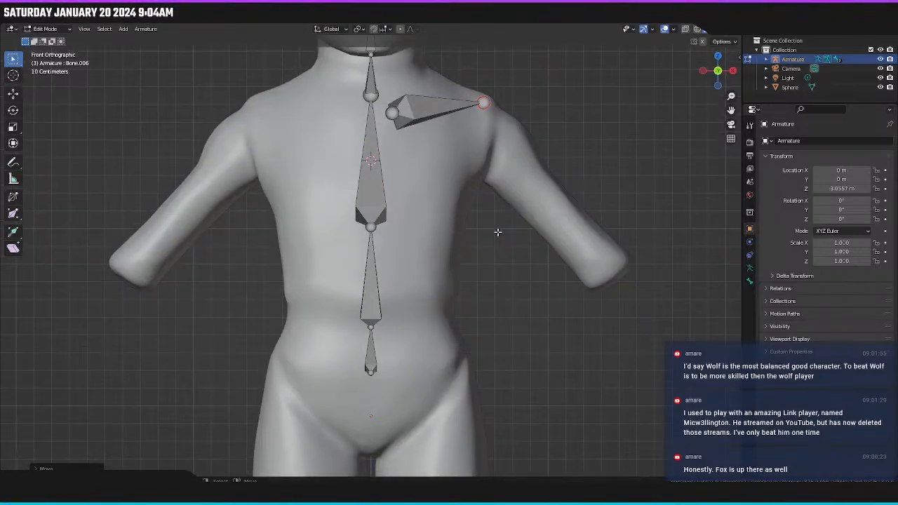
pyautogui.press('g')
pyautogui.press('x')
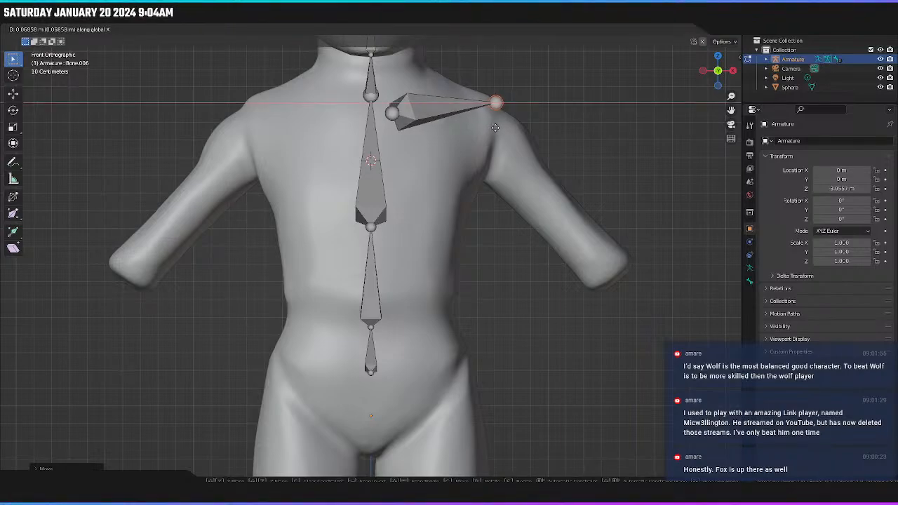
pyautogui.click(492, 129)
pyautogui.press('g')
pyautogui.press('z')
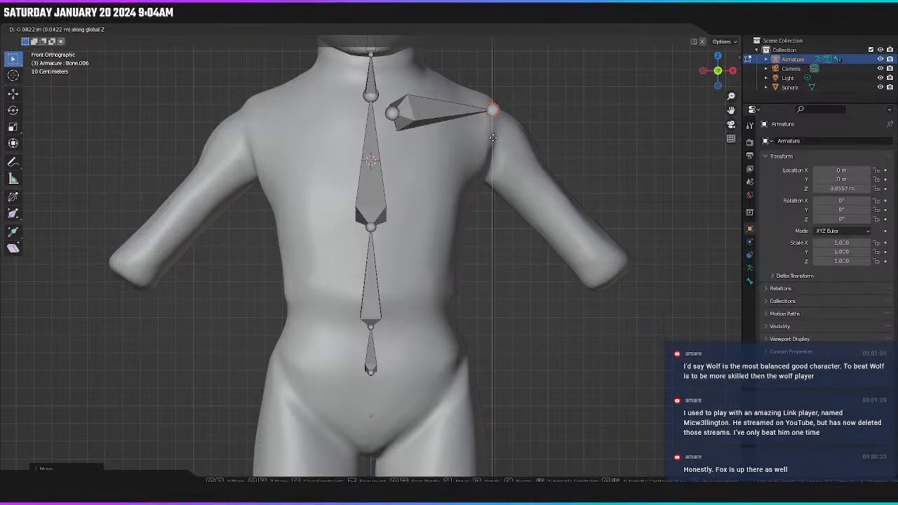
pyautogui.click(493, 139)
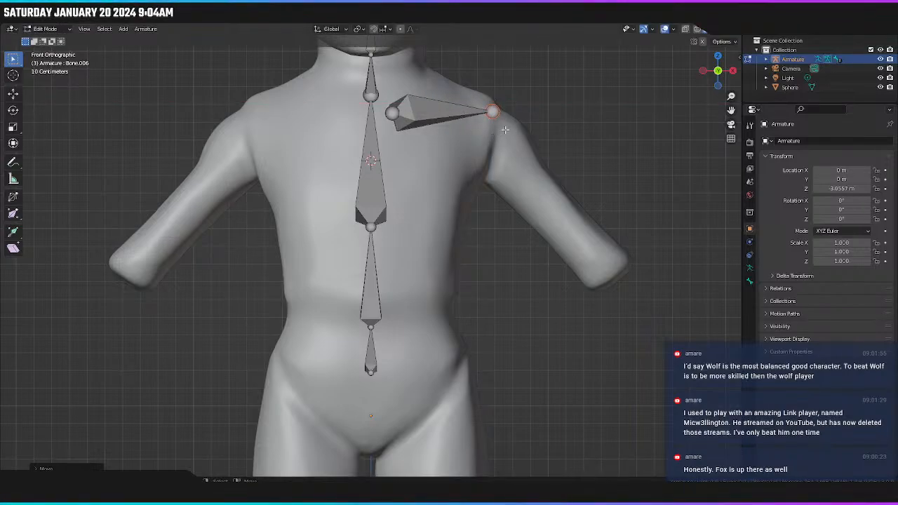
# Extrude a short shoulder bone from the collarbone's tip, followed by an arm bone about 1.17 m long reaching the end of the left arm.
pyautogui.press('e')
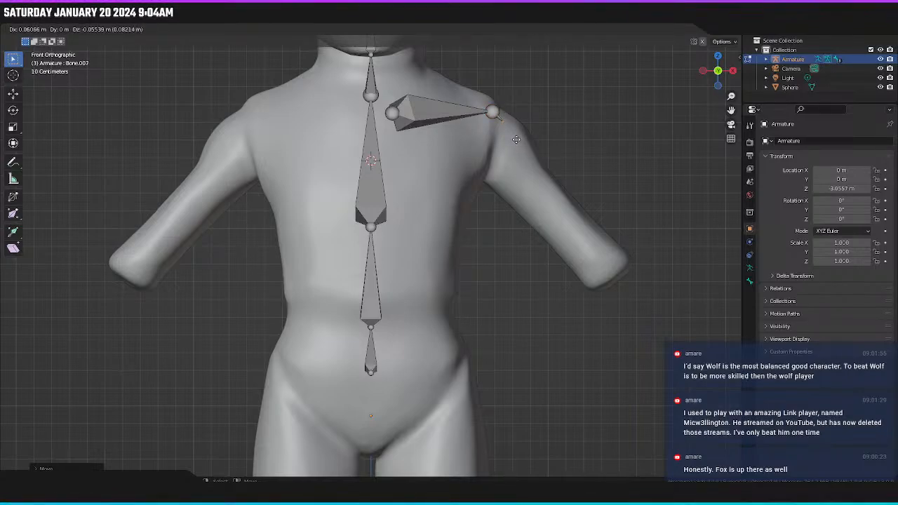
pyautogui.click(517, 139)
pyautogui.press('e')
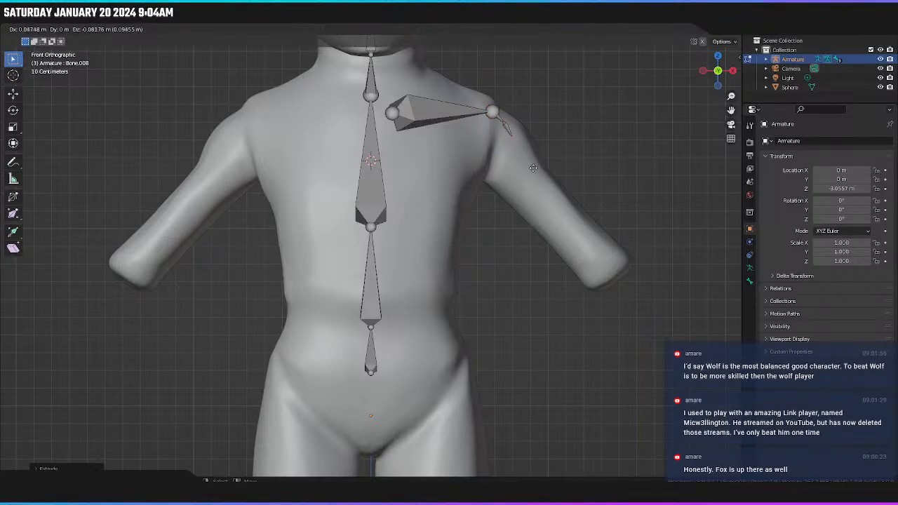
pyautogui.click(641, 317)
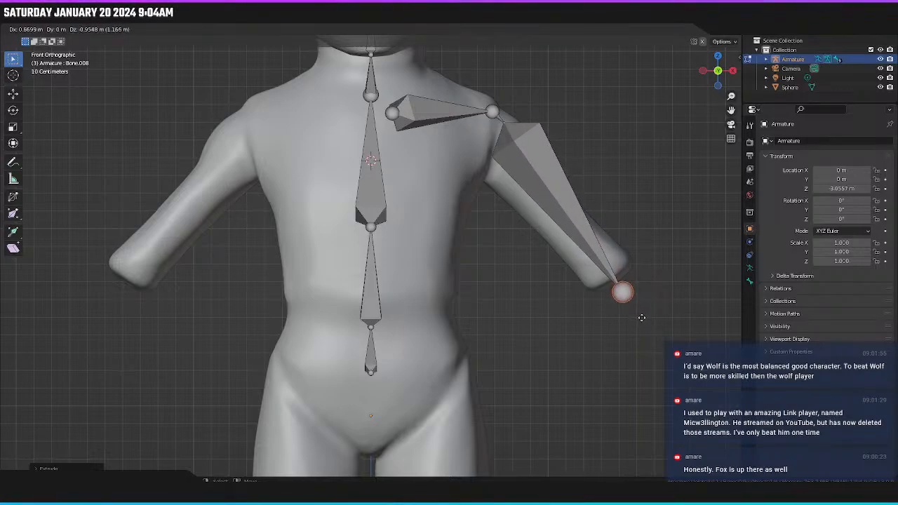
# Lower the joint between the short shoulder bone and the arm bone slightly, shifting it a little inward.
pyautogui.click(501, 123)
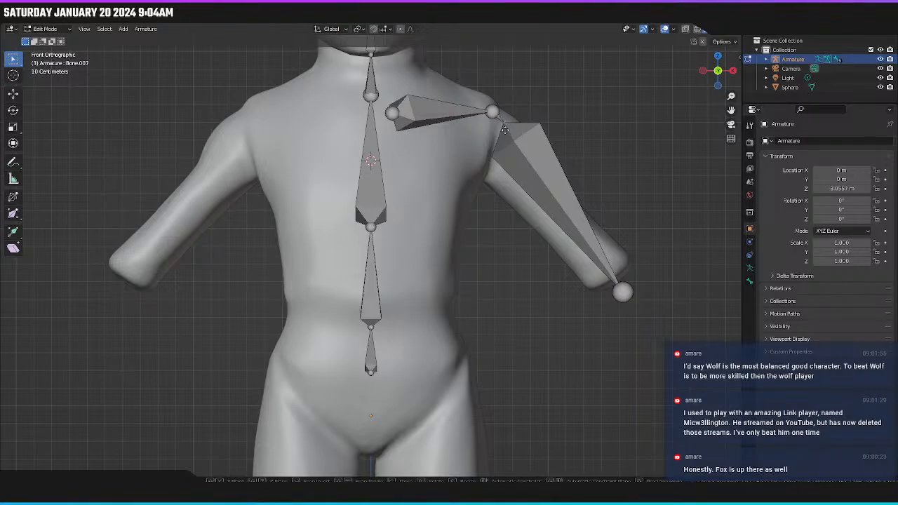
pyautogui.press('g')
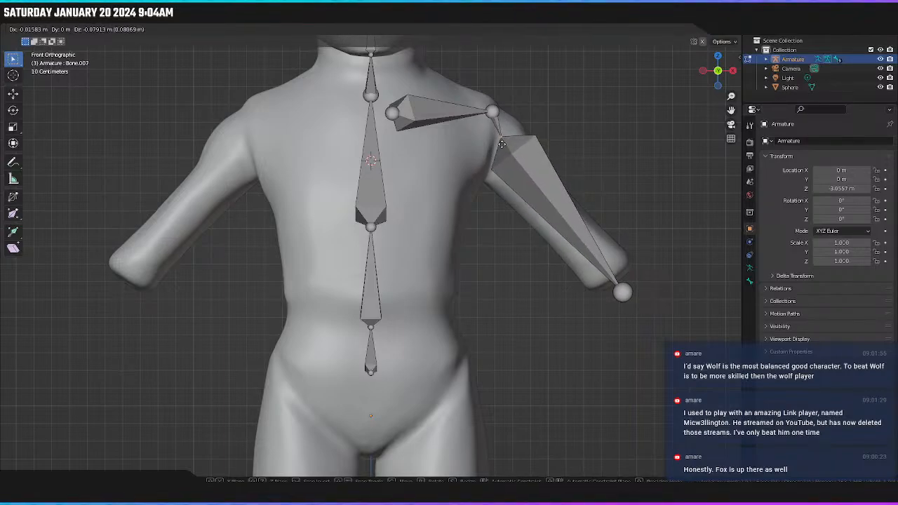
pyautogui.click(500, 134)
# In the top view, move the arm bone's tip back about 0.01 m along Y and check its upper joint along the same axis.
pyautogui.moveTo(500, 134); pyautogui.dragTo(411, 183, button='middle')
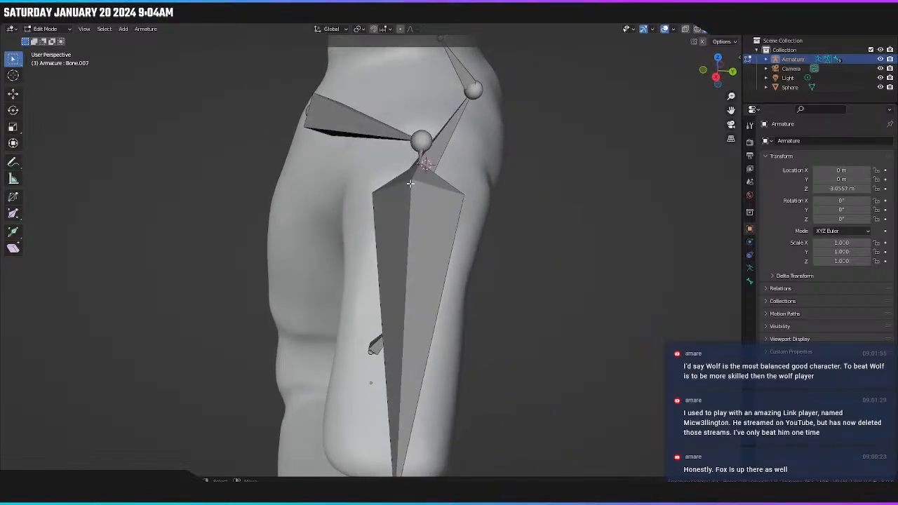
pyautogui.press('KP_7')
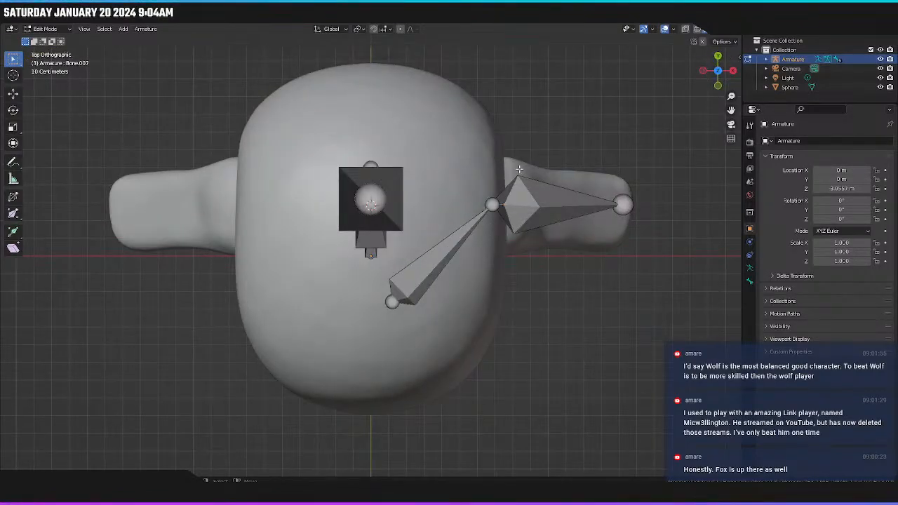
pyautogui.click(629, 206)
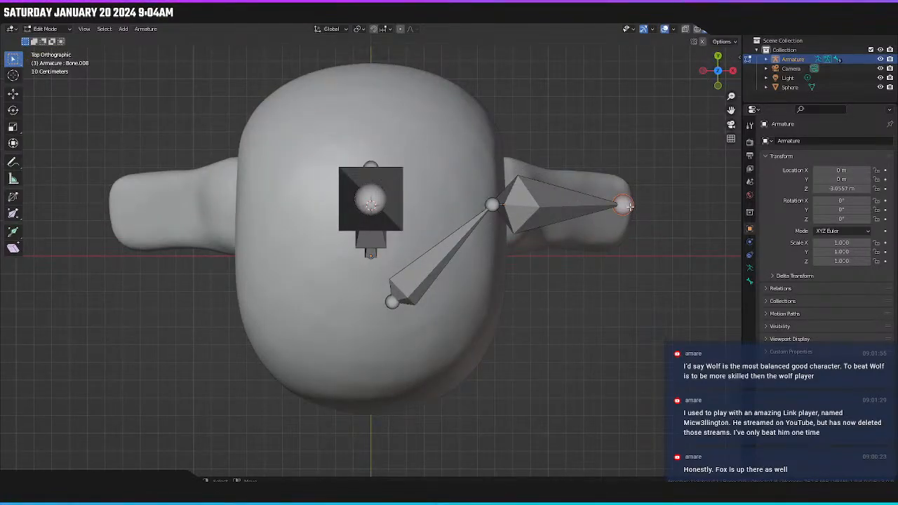
pyautogui.press('g')
pyautogui.press('y')
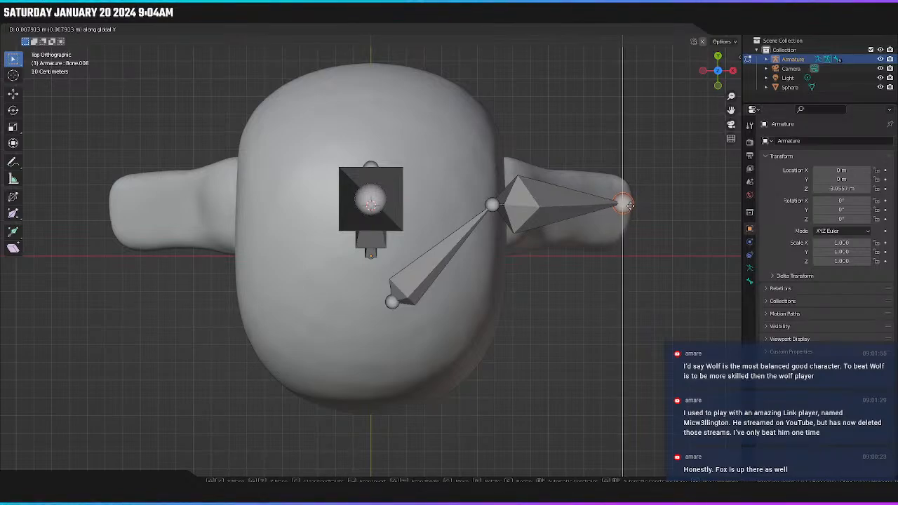
pyautogui.click(630, 204)
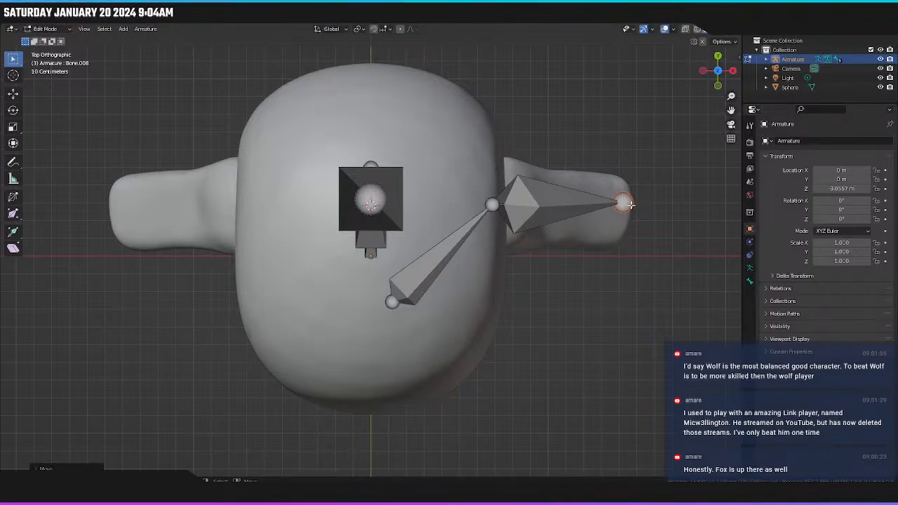
pyautogui.click(493, 205)
pyautogui.press('g')
pyautogui.press('y')
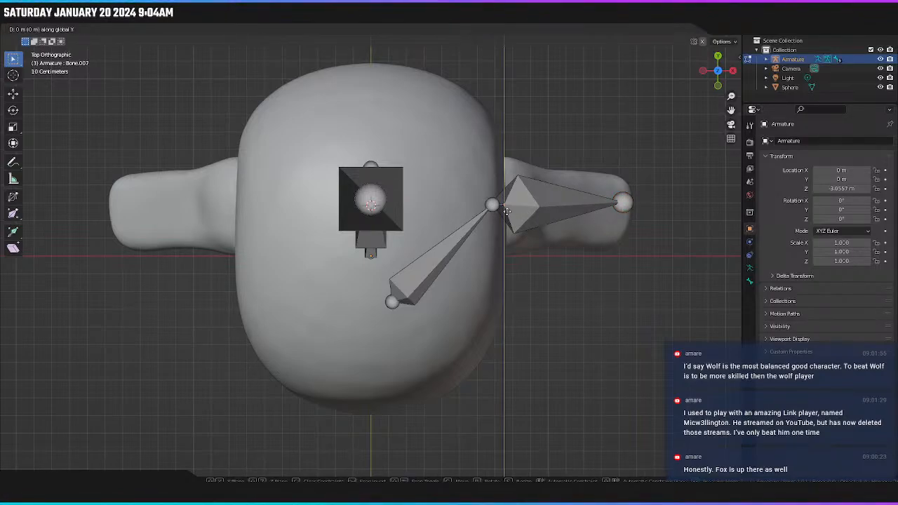
pyautogui.click(506, 211)
# Snap the 3D cursor to the lowest spine bone in the pelvis and add a new bone there.
pyautogui.moveTo(506, 211); pyautogui.dragTo(511, 142, button='middle')
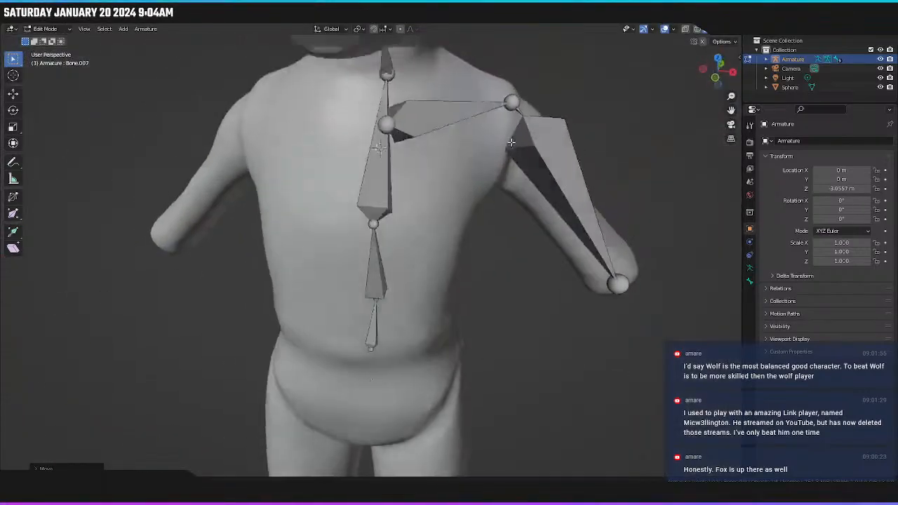
pyautogui.scroll(-3, 511, 143)
pyautogui.click(369, 308)
pyautogui.press('KP_1')
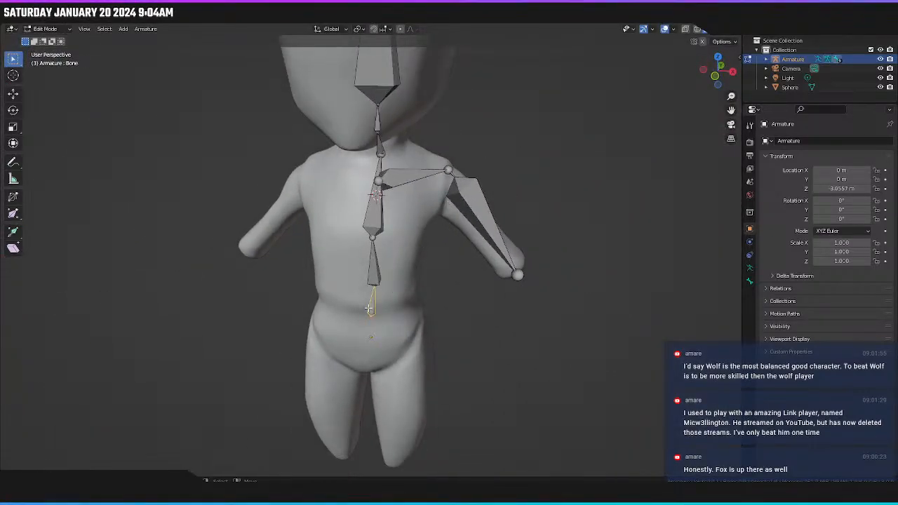
pyautogui.hotkey('shift', 's')
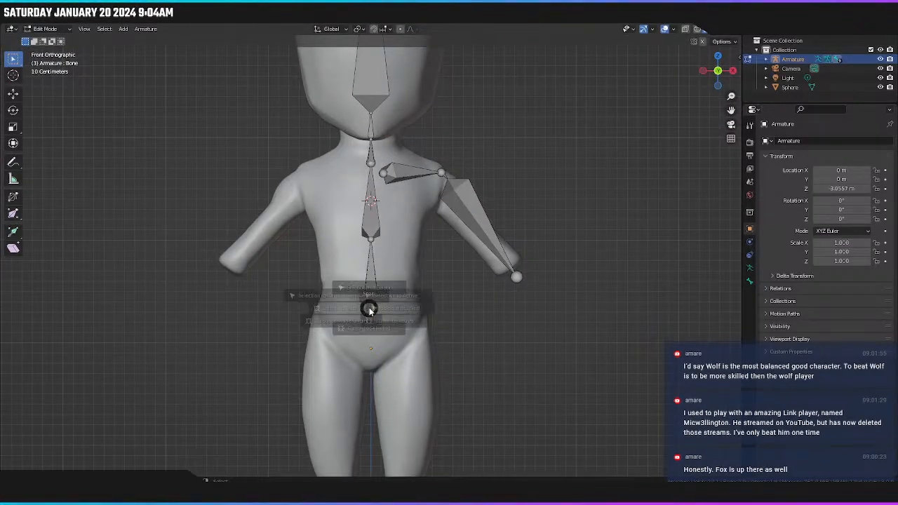
pyautogui.click(375, 358)
pyautogui.hotkey('shift', 'a')
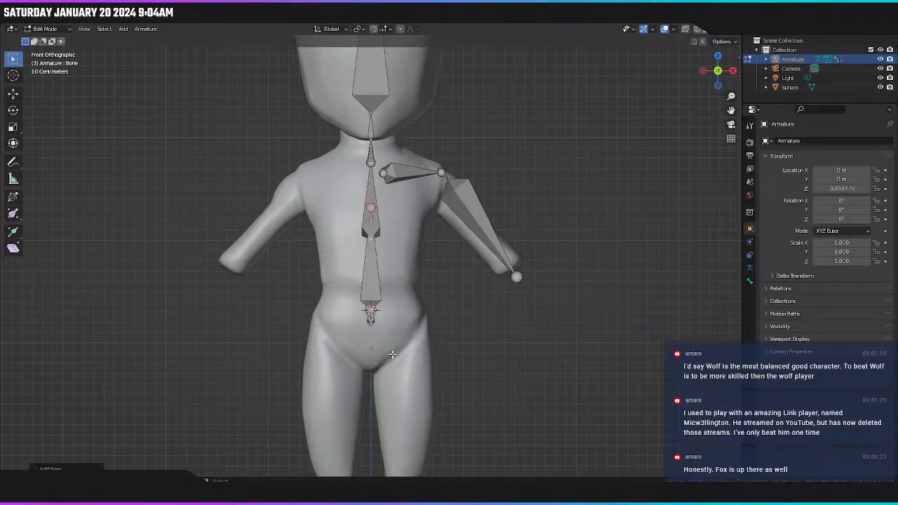
# In the front view, position the new bone as a hip bone angled from just beside the crotch up to the left hip.
pyautogui.click(368, 287)
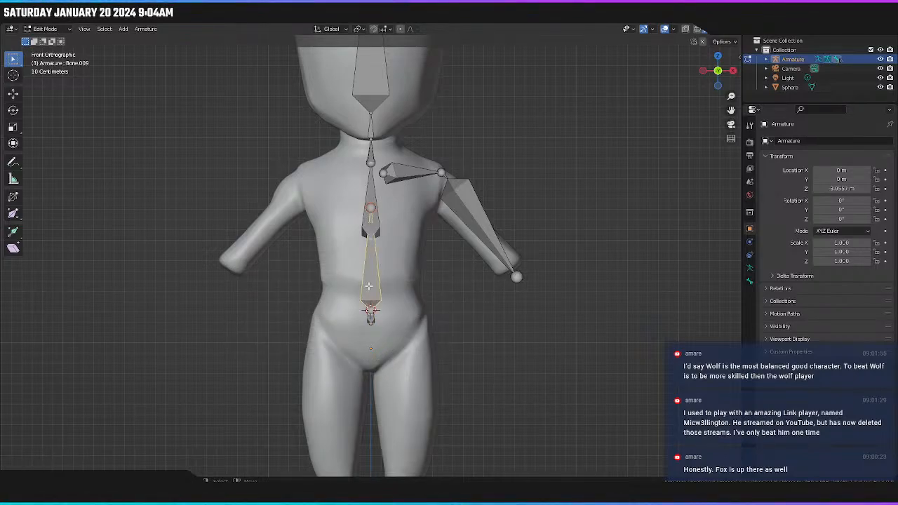
pyautogui.press('g')
pyautogui.click(385, 361)
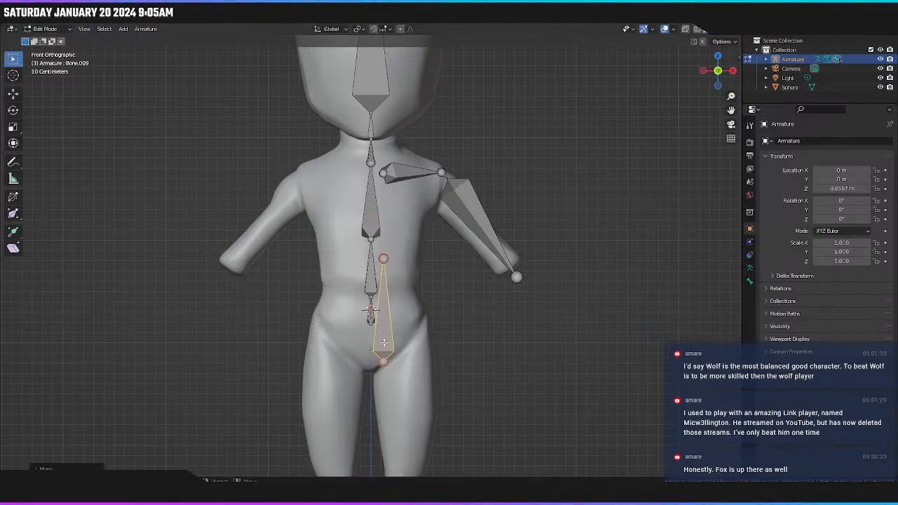
pyautogui.press('g')
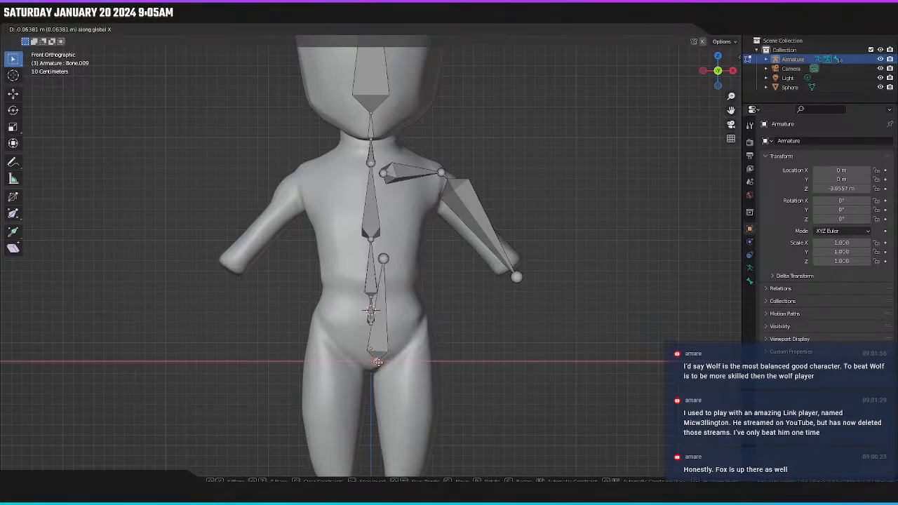
pyautogui.click(385, 316)
pyautogui.press('g')
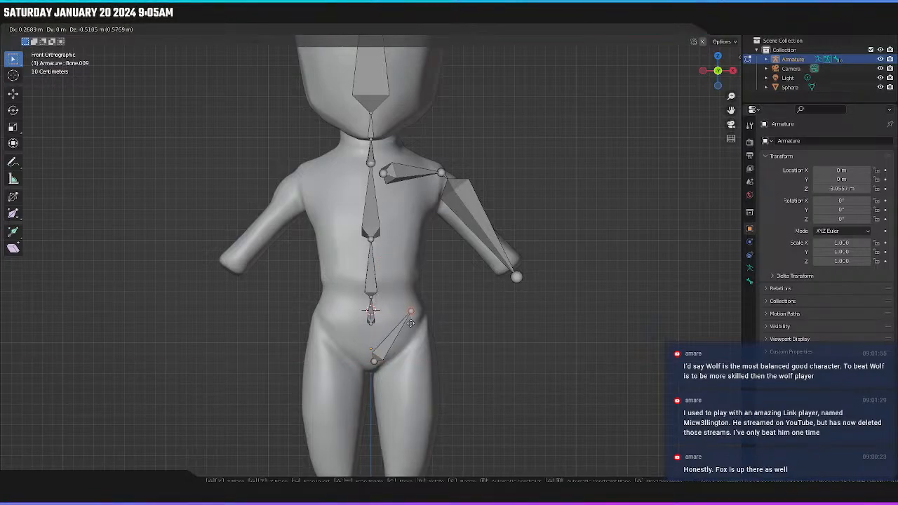
pyautogui.click(413, 326)
# In the right view, move the whole hip bone forward along Y to the middle of the upper thigh.
pyautogui.moveTo(413, 326); pyautogui.dragTo(372, 340, button='middle')
pyautogui.click(383, 332)
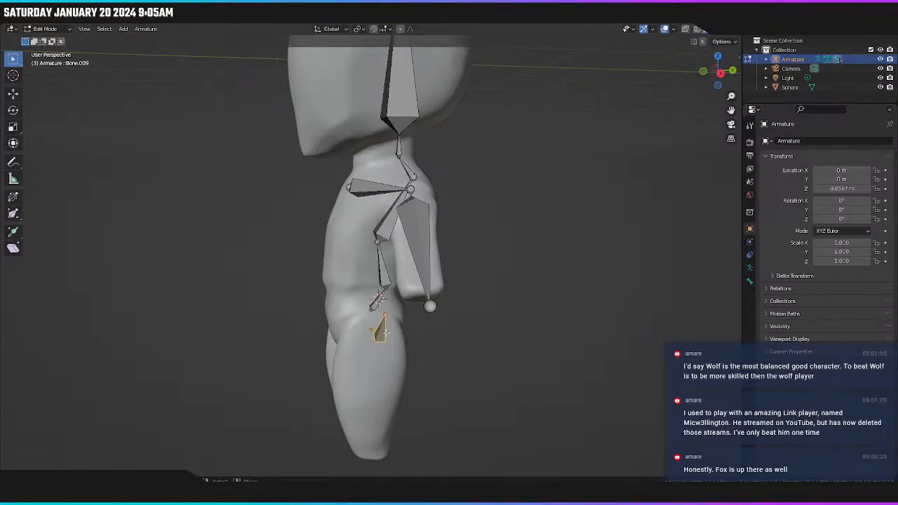
pyautogui.press('KP_3')
pyautogui.press('g')
pyautogui.press('y')
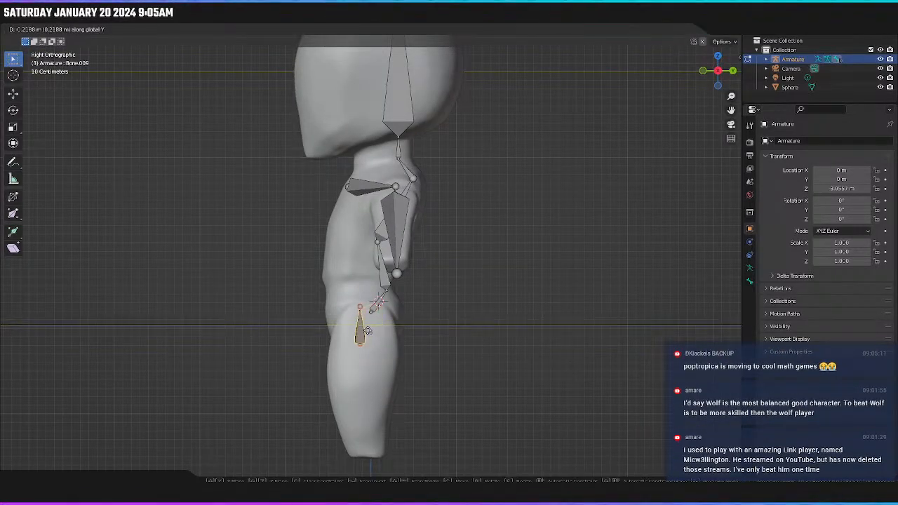
pyautogui.click(369, 325)
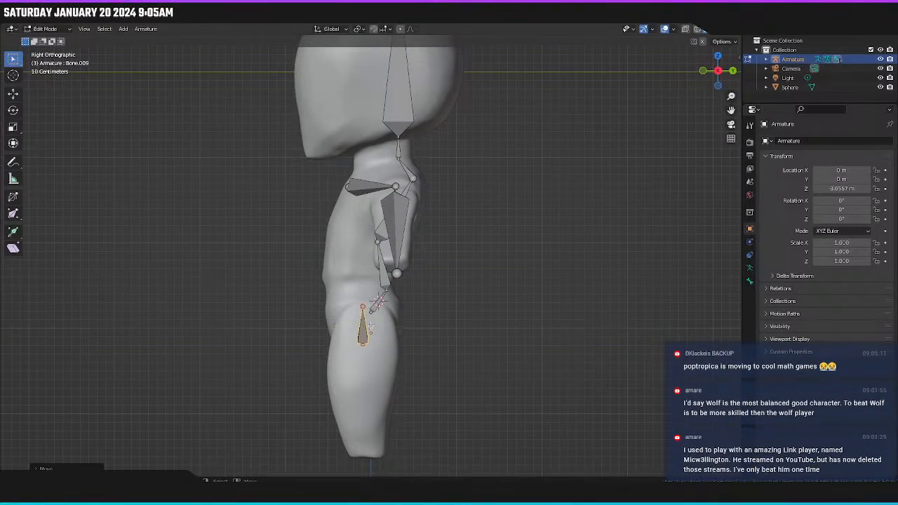
# In the front view, move the hip bone's upper tip inward about 0.06 m along X.
pyautogui.moveTo(370, 326); pyautogui.dragTo(420, 335, button='middle')
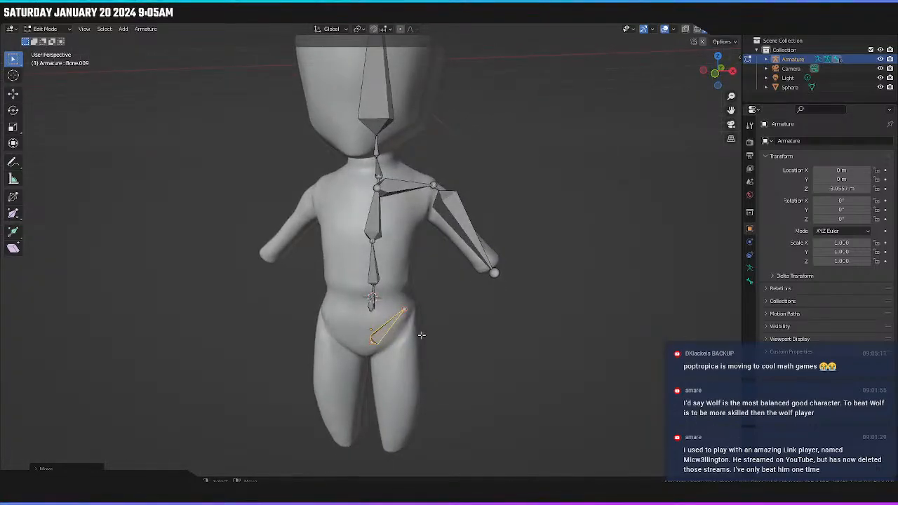
pyautogui.press('KP_1')
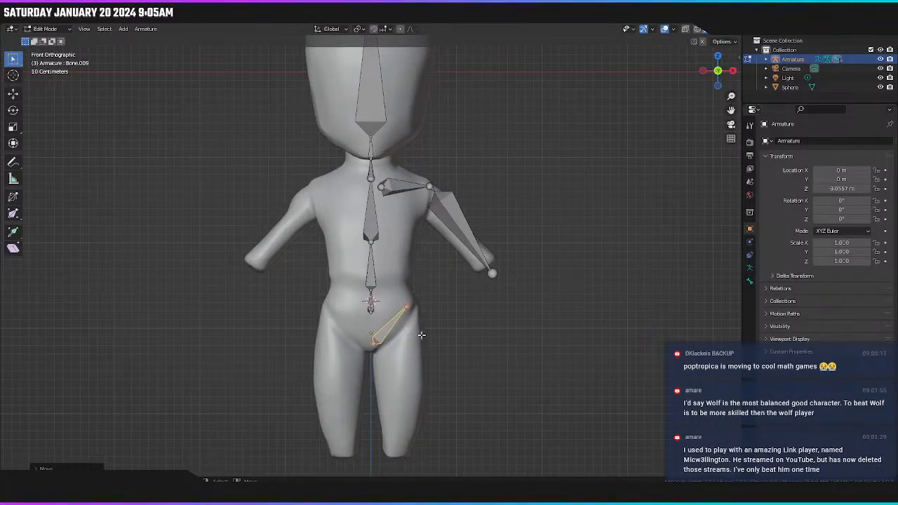
pyautogui.click(408, 307)
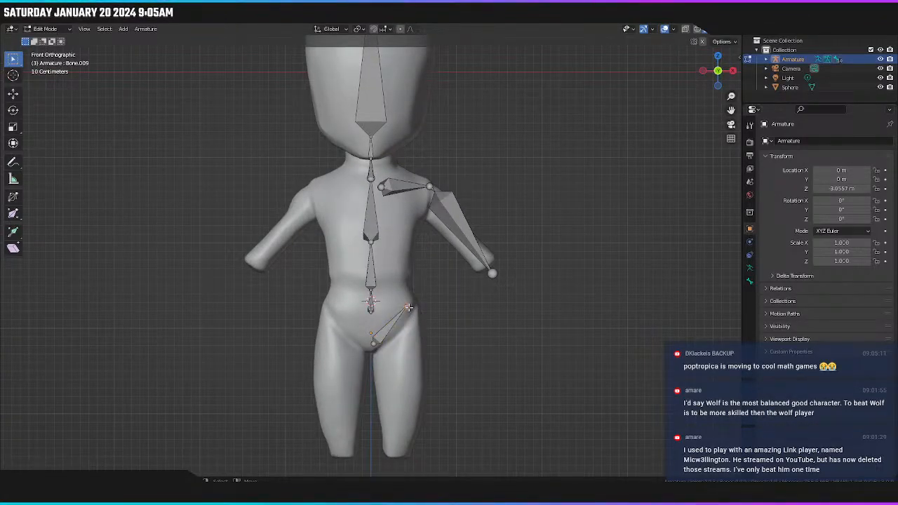
pyautogui.press('g')
pyautogui.press('x')
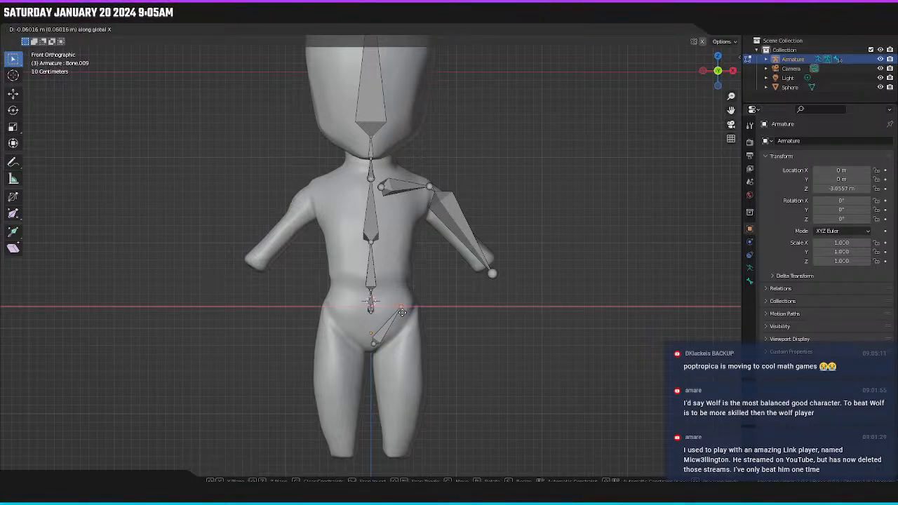
pyautogui.click(401, 312)
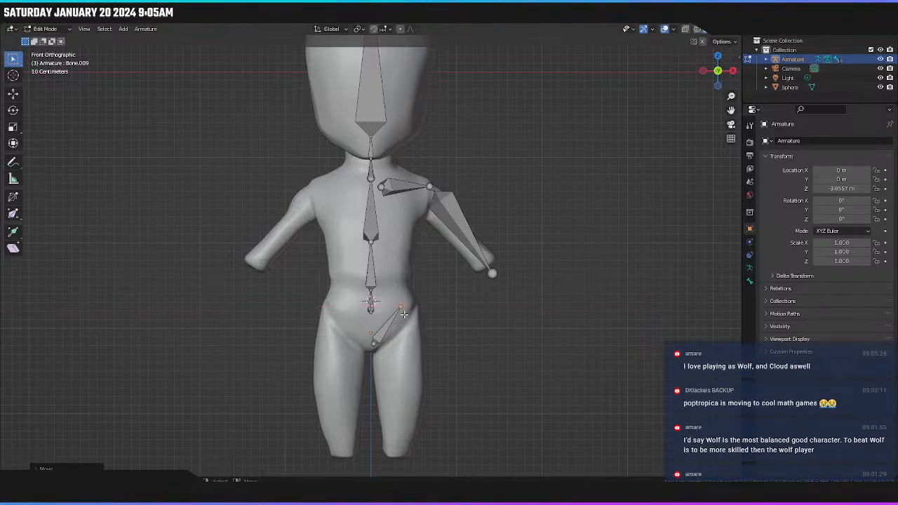
# Extrude a leg bone from the hip bone's tip about 1.87 m down along Z, just past the end of the left leg.
pyautogui.press('e')
pyautogui.press('z')
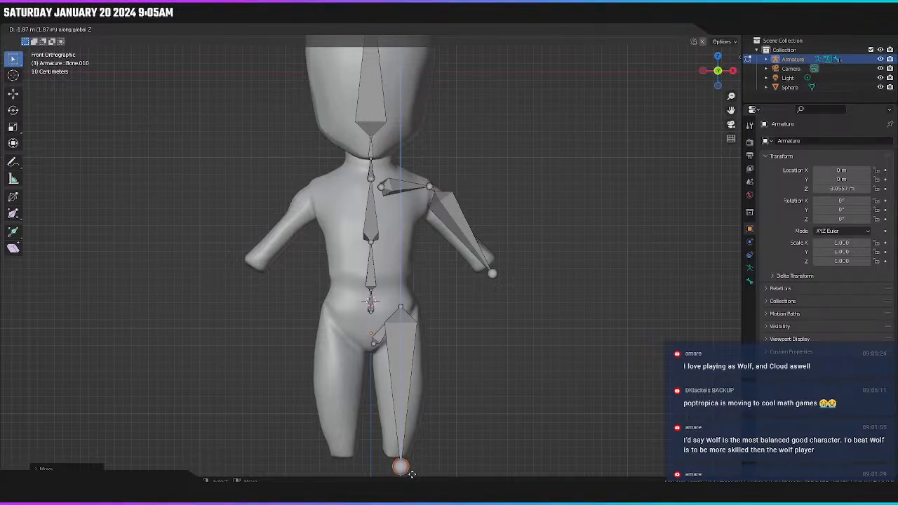
pyautogui.click(412, 475)
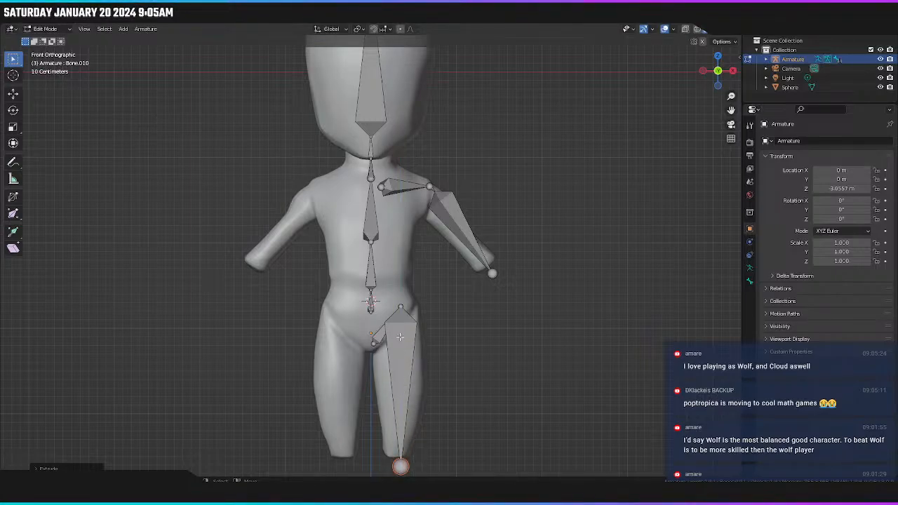
# Parent the hip bone to the lowest spine bone in the pelvis with Keep Offset.
pyautogui.moveTo(402, 385); pyautogui.dragTo(382, 335, button='middle')
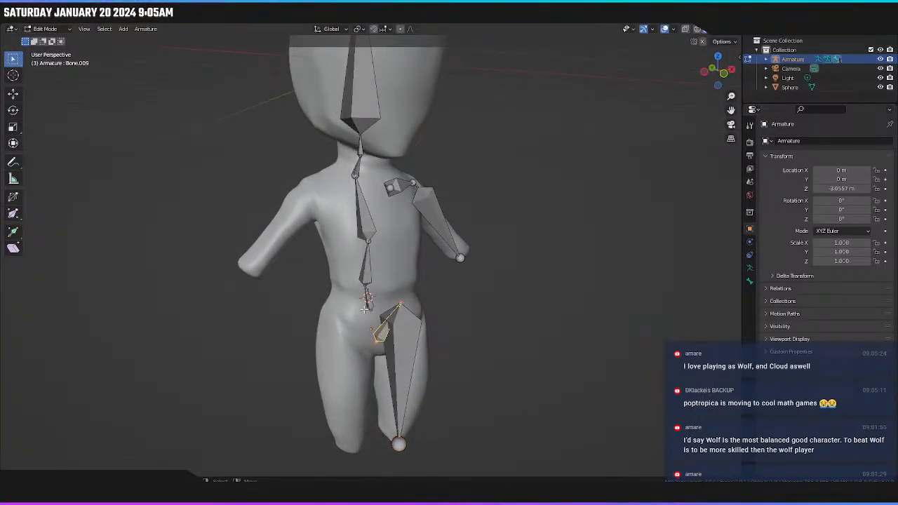
pyautogui.click(370, 298)
pyautogui.moveTo(371, 298); pyautogui.dragTo(378, 303, button='middle')
pyautogui.hotkey('ctrl', 'p')
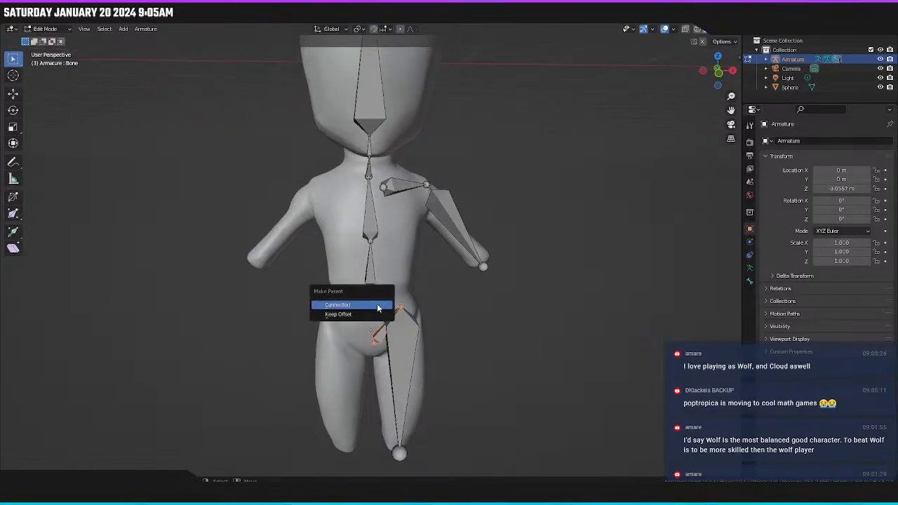
pyautogui.click(371, 315)
# Duplicate the left hip, leg, collarbone and arm bones and mirror the copies by scaling -1 along X around the 3D cursor.
pyautogui.moveTo(381, 279); pyautogui.dragTo(388, 274, button='middle')
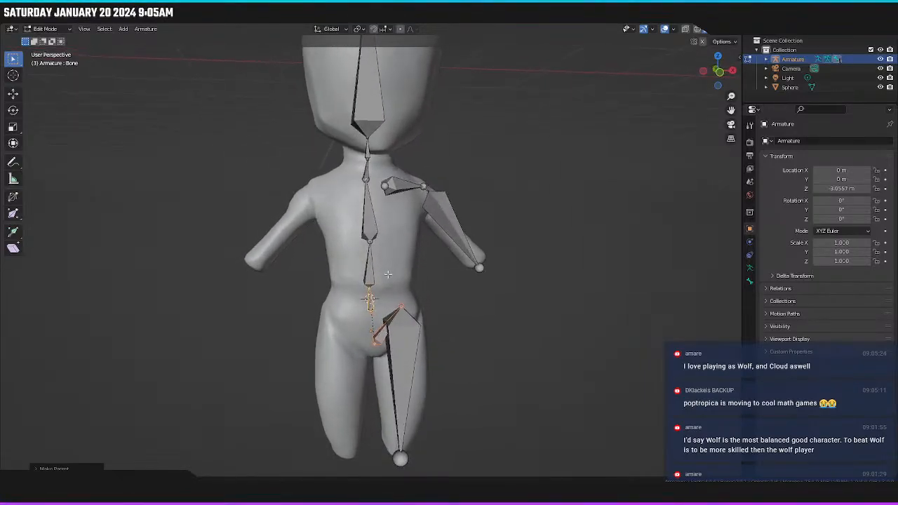
pyautogui.click(407, 334)
pyautogui.keyDown('shift'); pyautogui.click(383, 334); pyautogui.keyUp('shift')
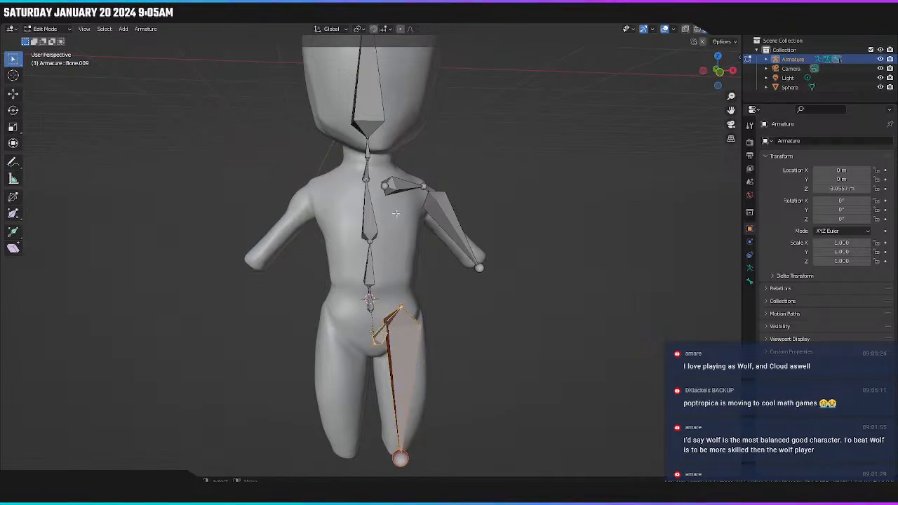
pyautogui.keyDown('shift'); pyautogui.click(411, 191); pyautogui.keyUp('shift')
pyautogui.keyDown('shift'); pyautogui.click(440, 217); pyautogui.keyUp('shift')
pyautogui.press('KP_1')
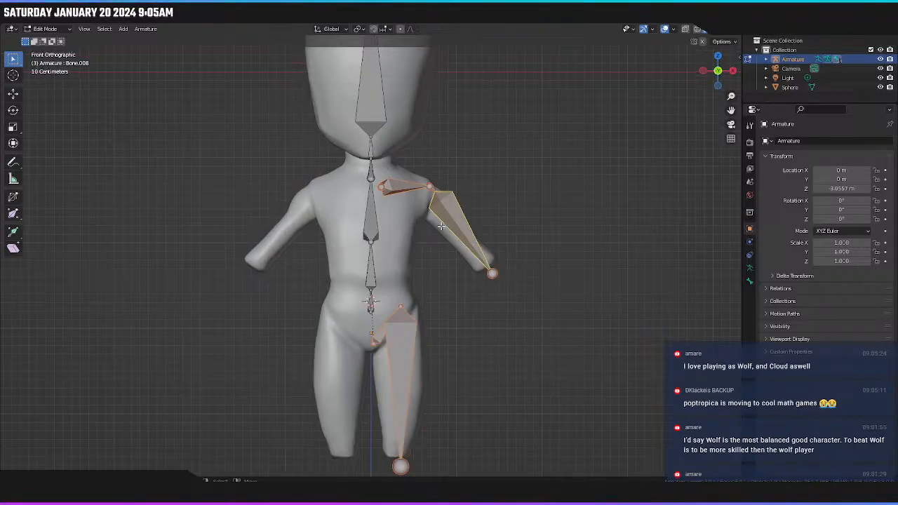
pyautogui.press('.')
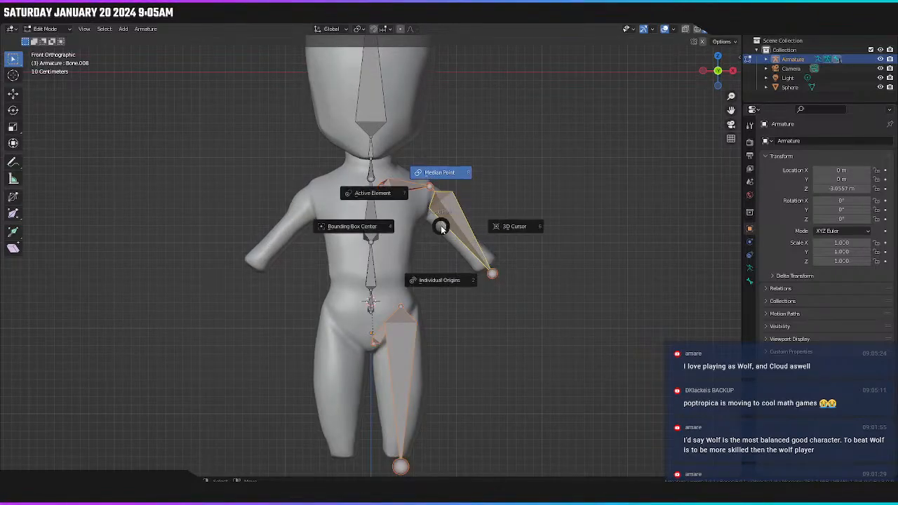
pyautogui.click(519, 228)
pyautogui.scroll(-2, 521, 233)
pyautogui.write('s')
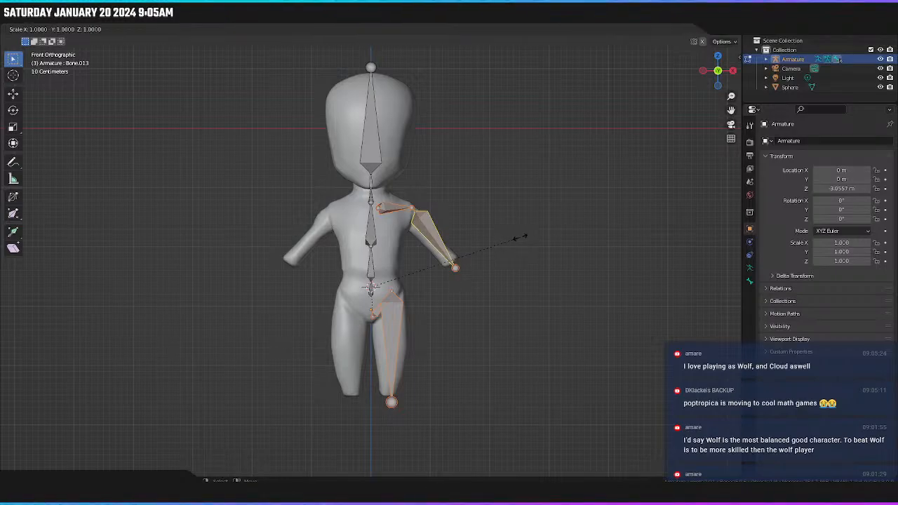
pyautogui.write('x-1')
pyautogui.press('Return')
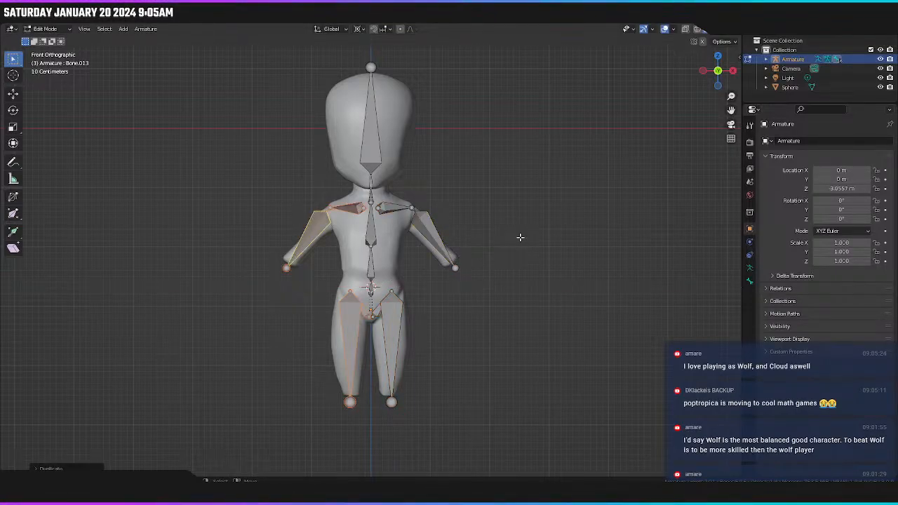
# Set the armature's viewport display type to Wire.
pyautogui.click(484, 217)
pyautogui.click(425, 231)
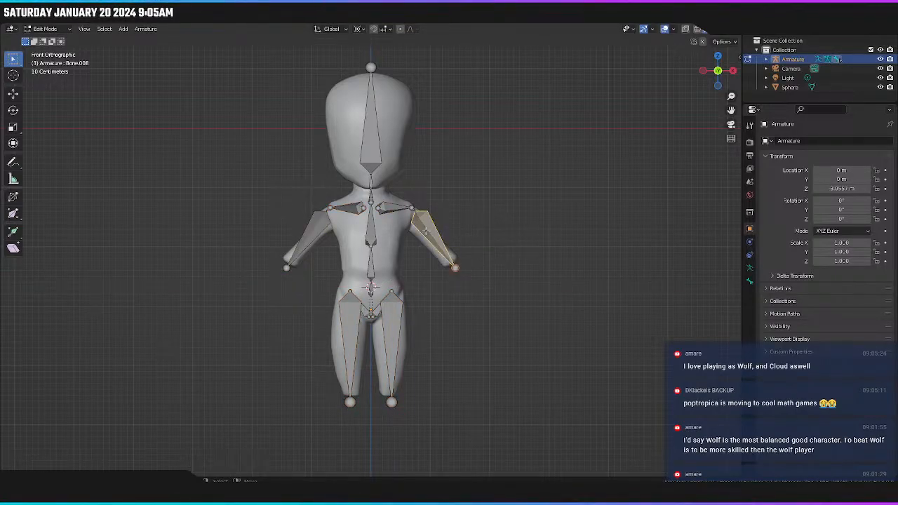
pyautogui.click(748, 281)
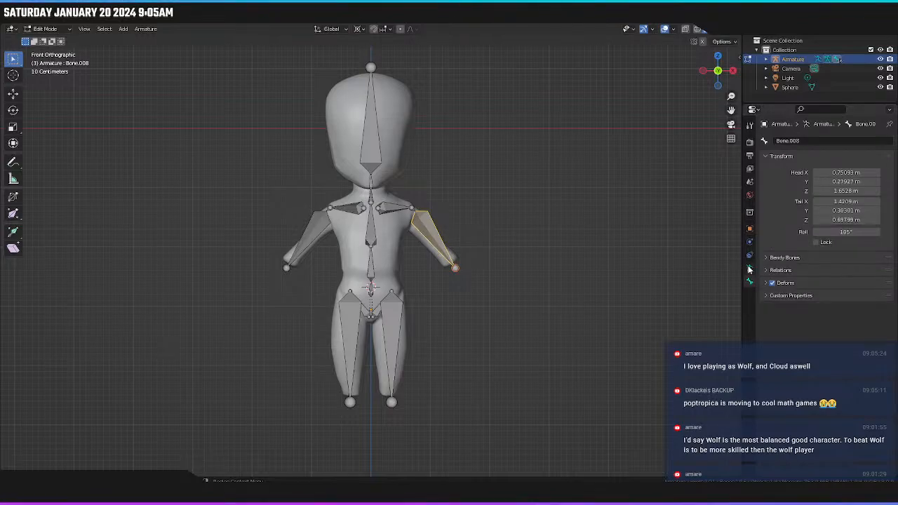
pyautogui.click(749, 268)
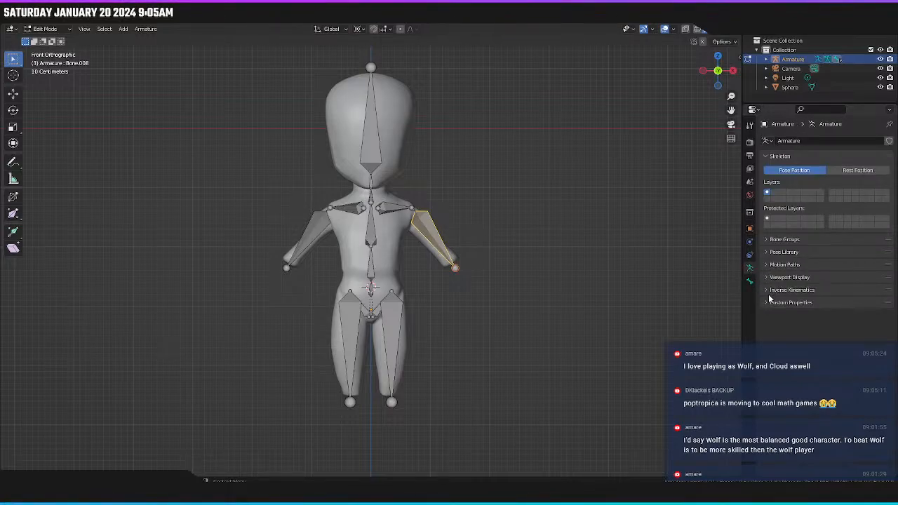
pyautogui.click(786, 277)
pyautogui.click(834, 291)
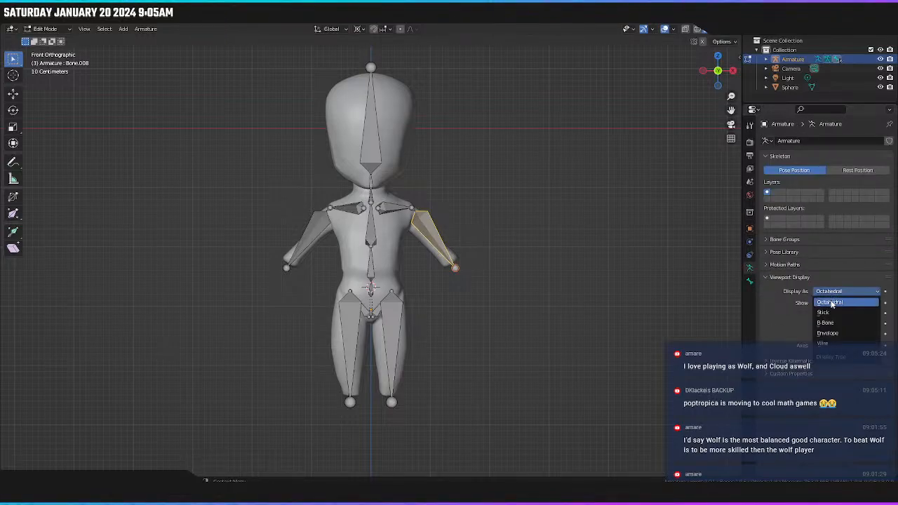
pyautogui.click(832, 338)
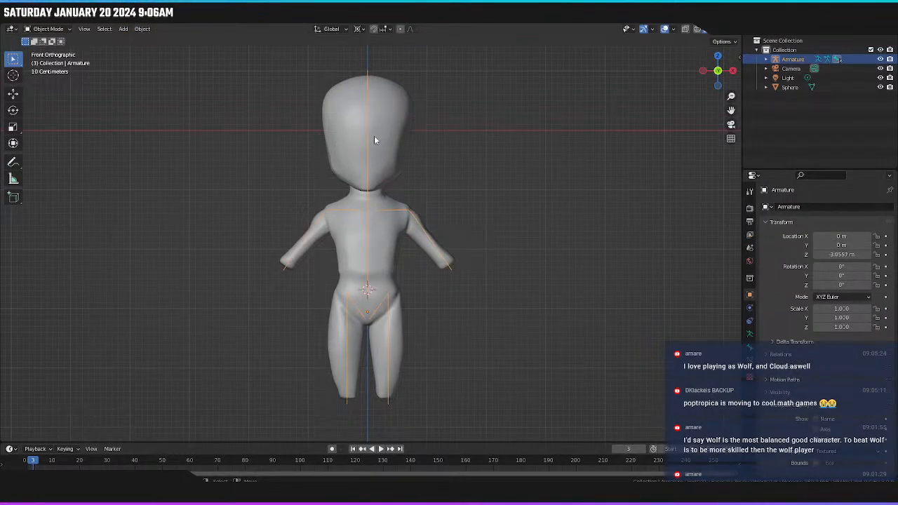
# In Object Mode, parent the body mesh to the armature so that the bones deform it.
pyautogui.click(374, 135)
pyautogui.keyDown('shift'); pyautogui.click(365, 74); pyautogui.keyUp('shift')
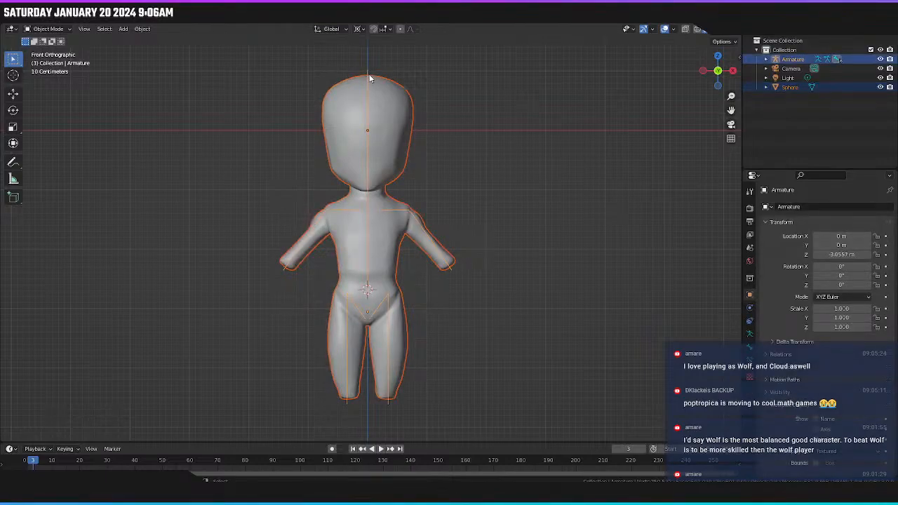
pyautogui.hotkey('ctrl', 'p')
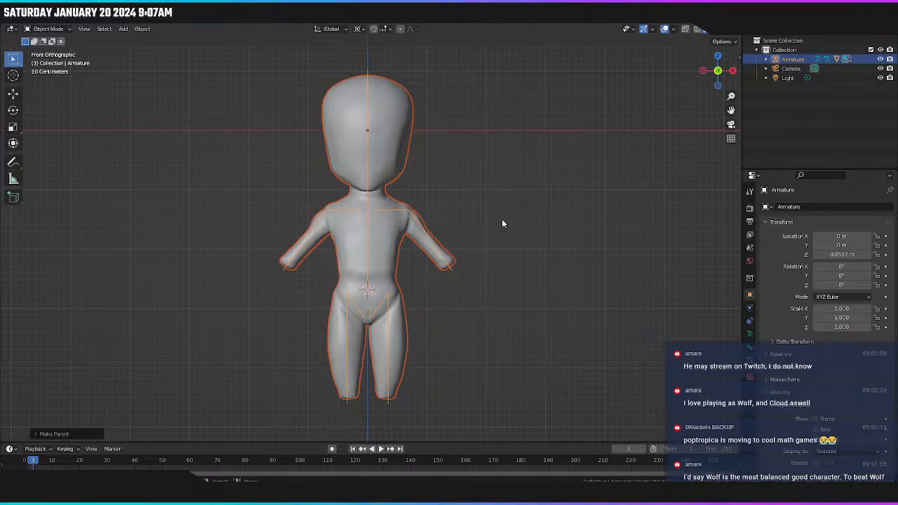
# Switch the armature to Pose Mode, select the left arm bone and set the pivot point to Median Point.
pyautogui.click(368, 76)
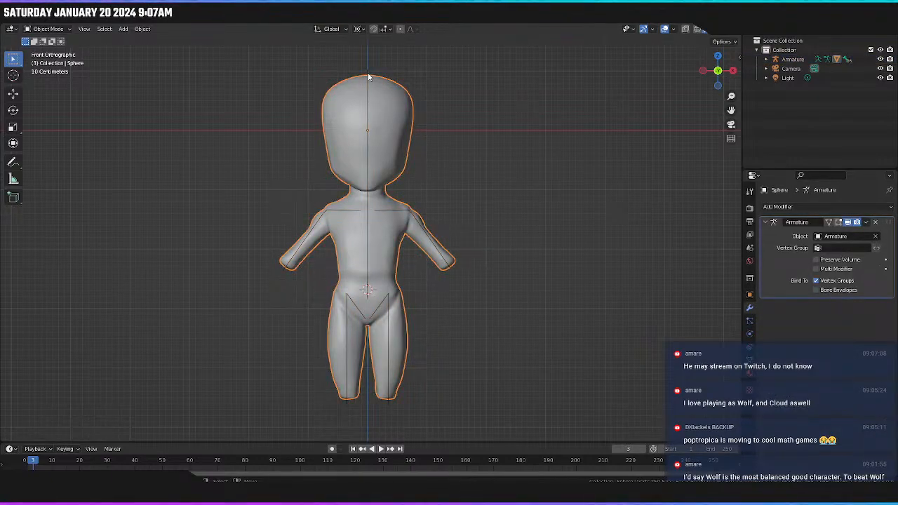
pyautogui.click(366, 71)
pyautogui.click(48, 29)
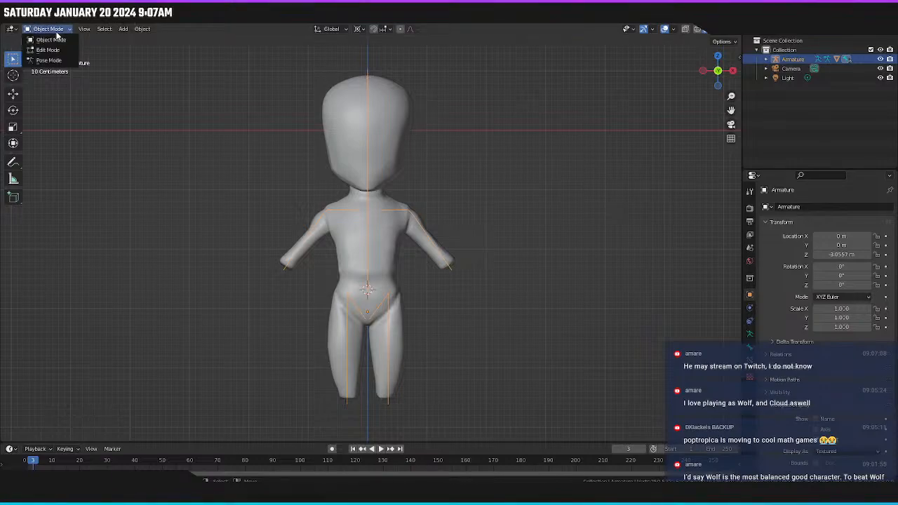
pyautogui.click(50, 60)
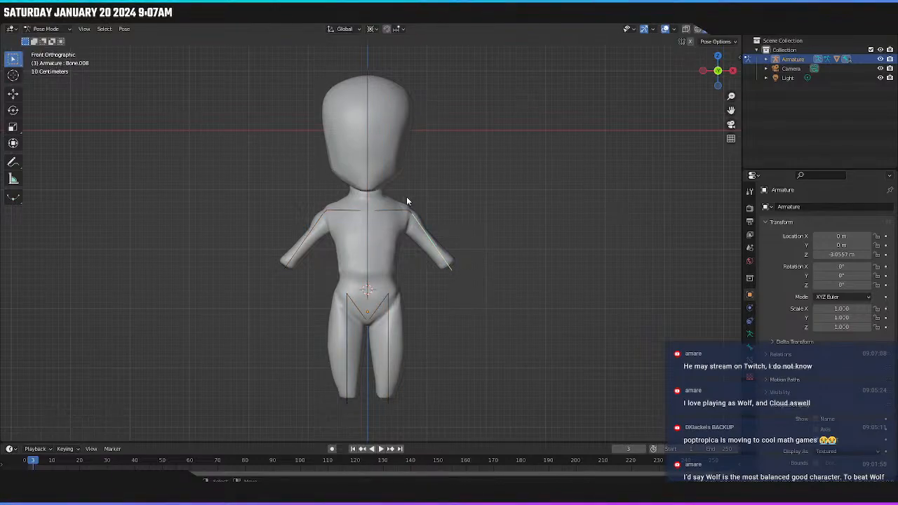
pyautogui.click(420, 230)
pyautogui.press('.')
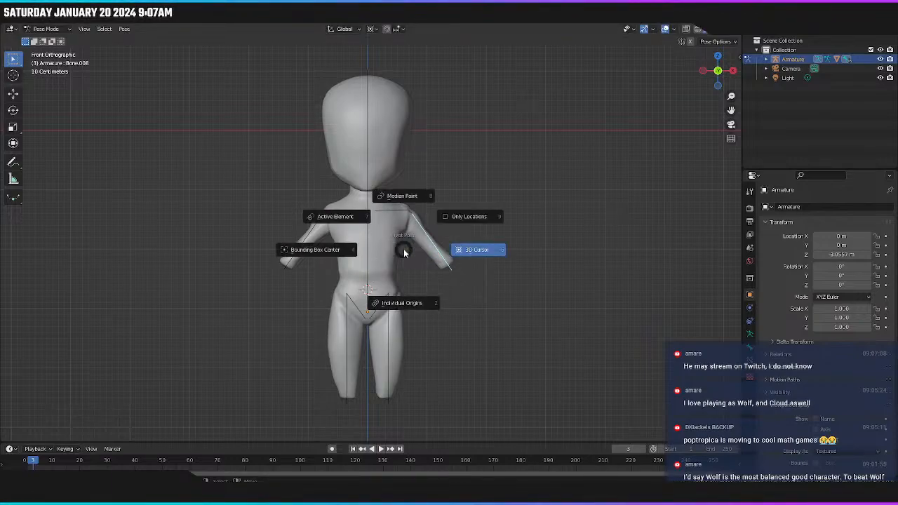
pyautogui.click(403, 197)
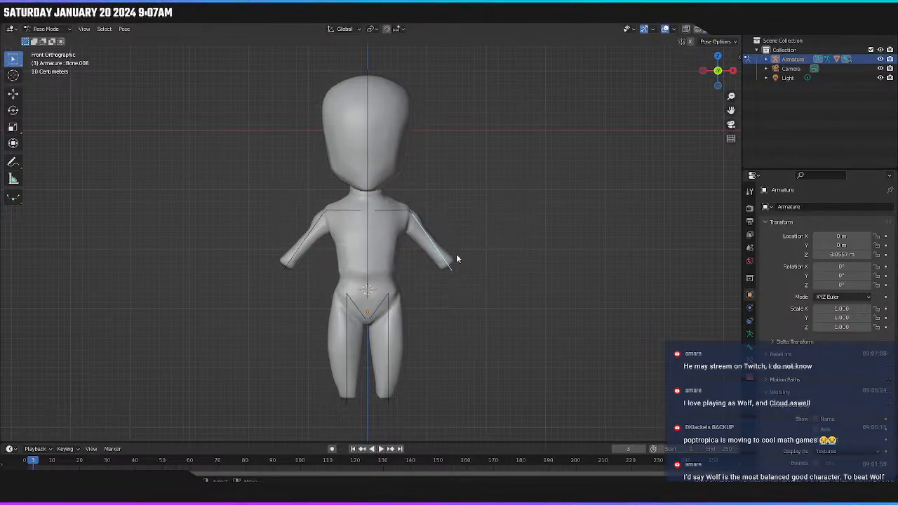
# Rotate the left arm bone and the short bone at its shoulder around global Y until the arm is nearly horizontal.
pyautogui.press('r')
pyautogui.press('y')
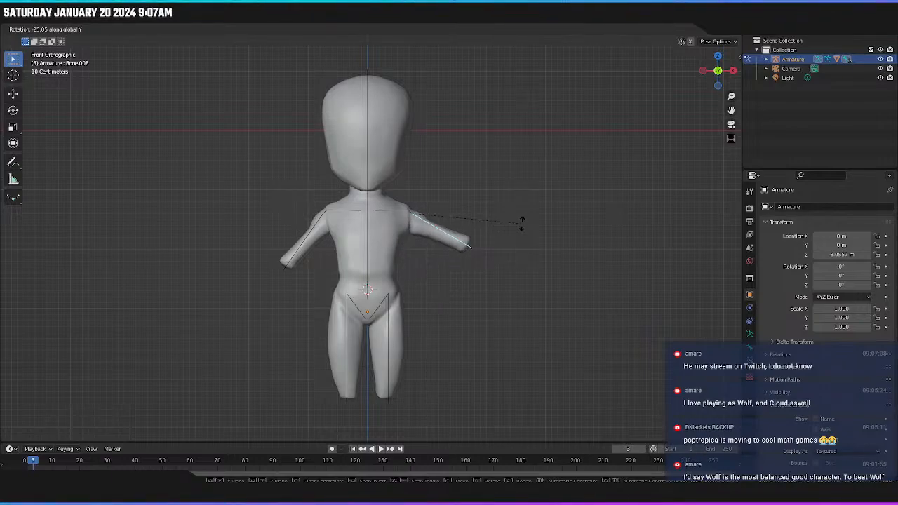
pyautogui.click(515, 246)
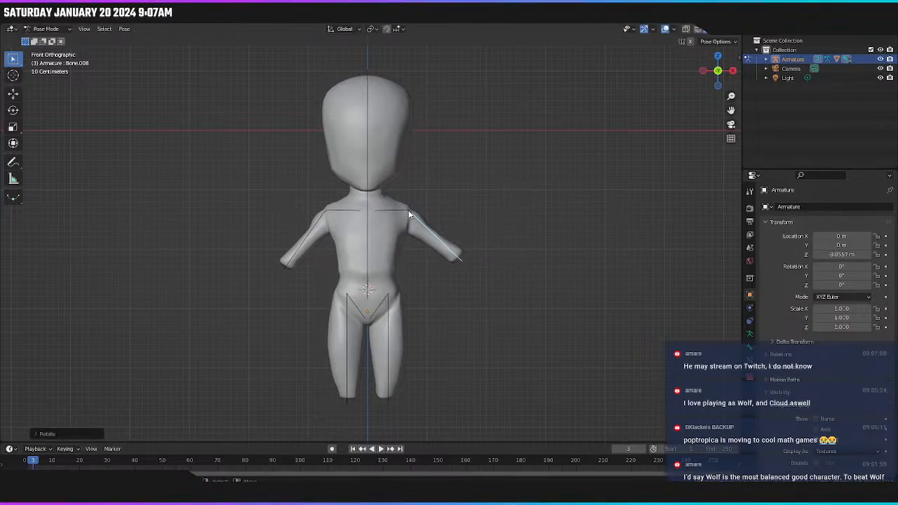
pyautogui.click(411, 215)
pyautogui.press('r')
pyautogui.press('y')
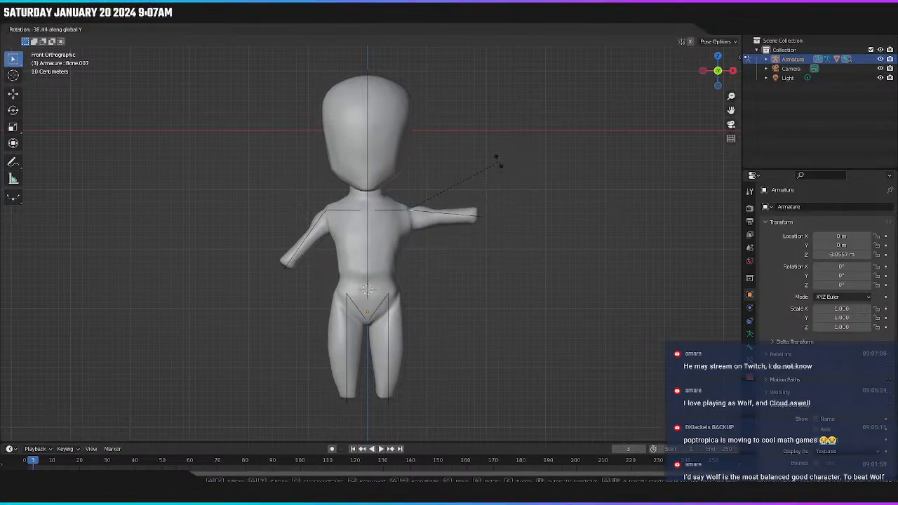
pyautogui.click(499, 168)
# Rotate the left collarbone about 30° upward around global Y.
pyautogui.click(400, 211)
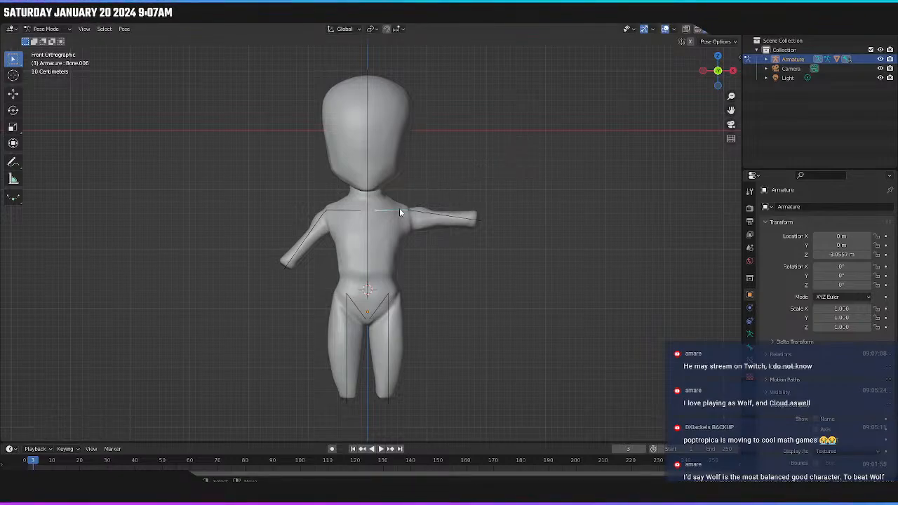
pyautogui.press('r')
pyautogui.press('y')
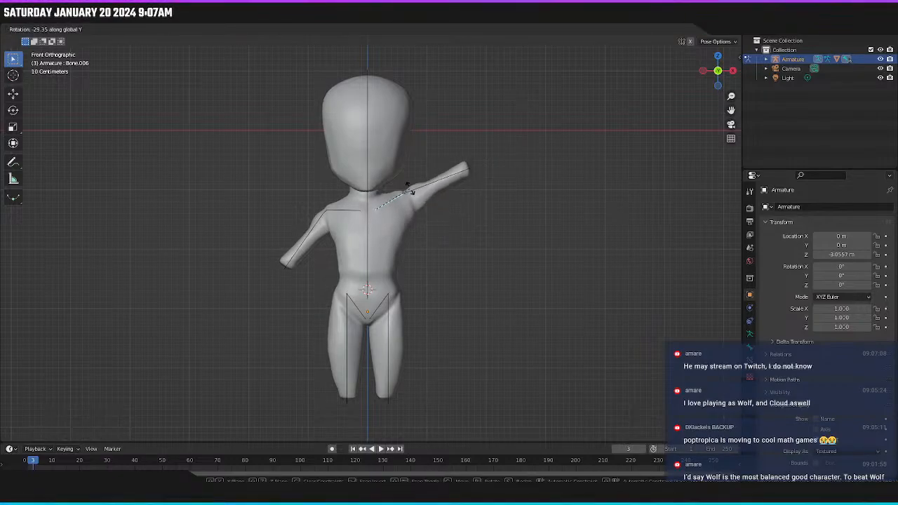
pyautogui.click(442, 175)
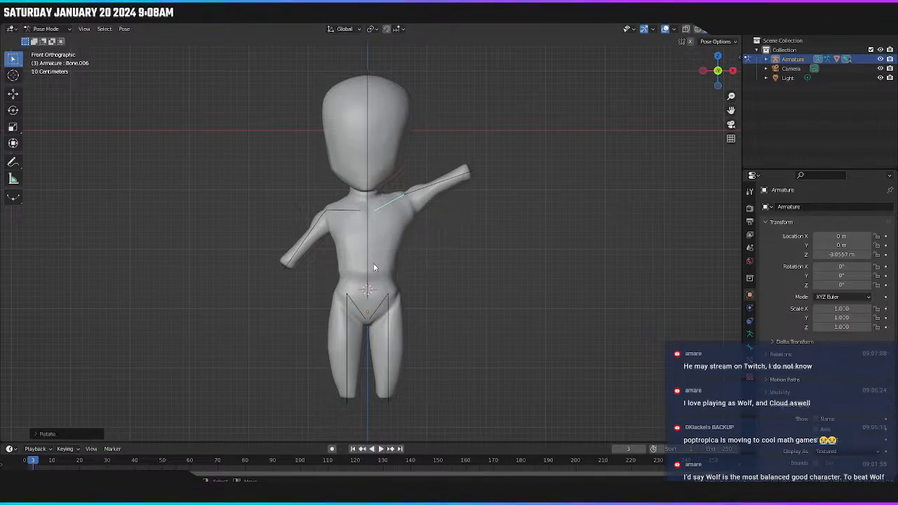
# Undo the collarbone rotation and clear the rotation of all bones.
pyautogui.hotkey('ctrl', 'z')
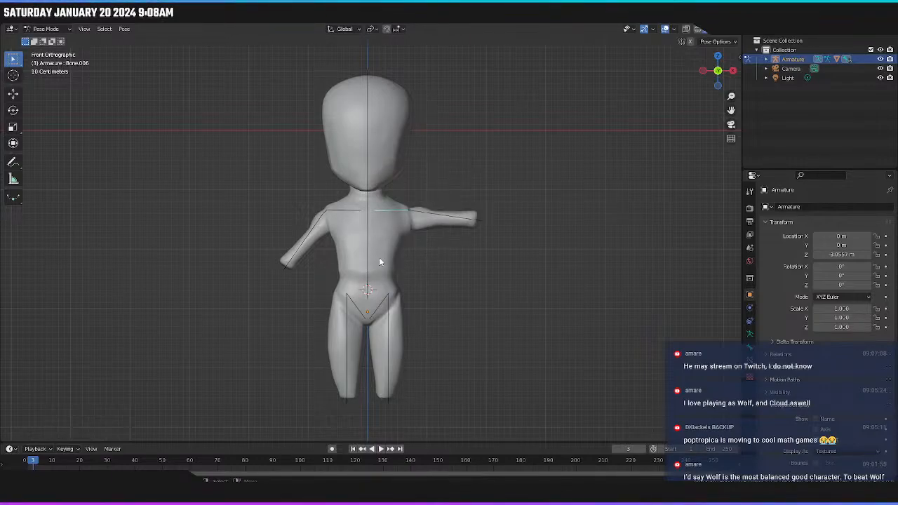
pyautogui.press('a')
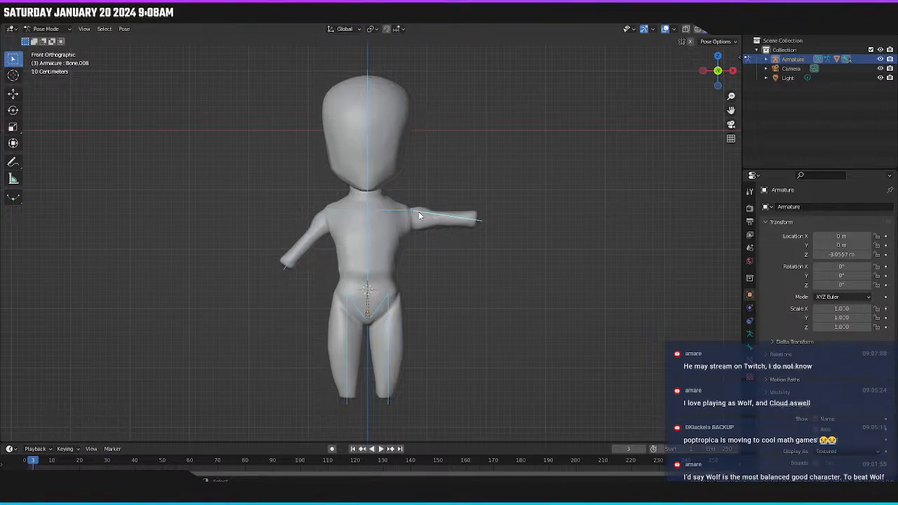
pyautogui.hotkey('alt', 'r')
# Rotate the left and right leg bones outward around global Y into a symmetrical spread stance.
pyautogui.click(387, 322)
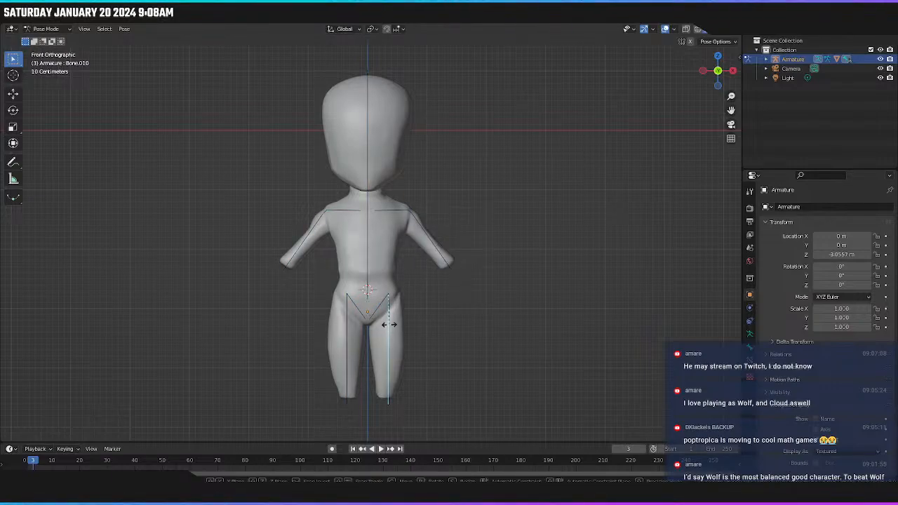
pyautogui.press('r')
pyautogui.press('y')
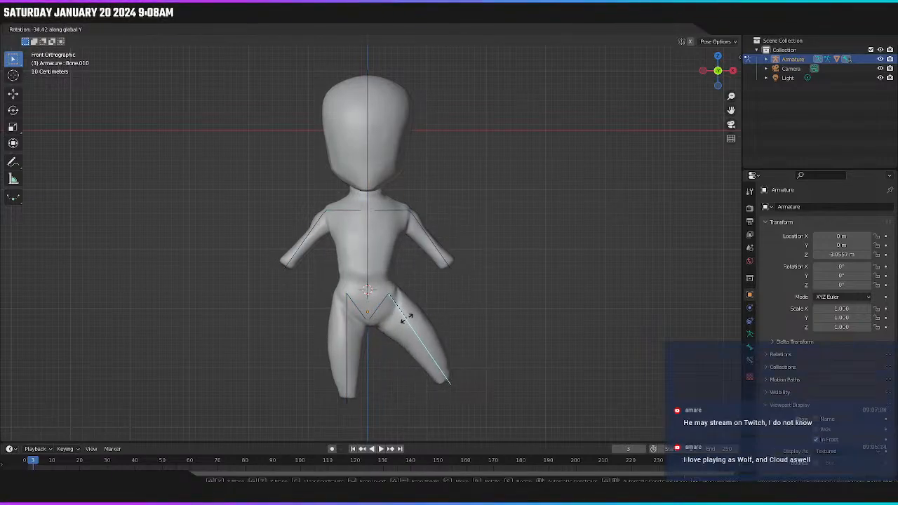
pyautogui.click(404, 327)
pyautogui.click(348, 344)
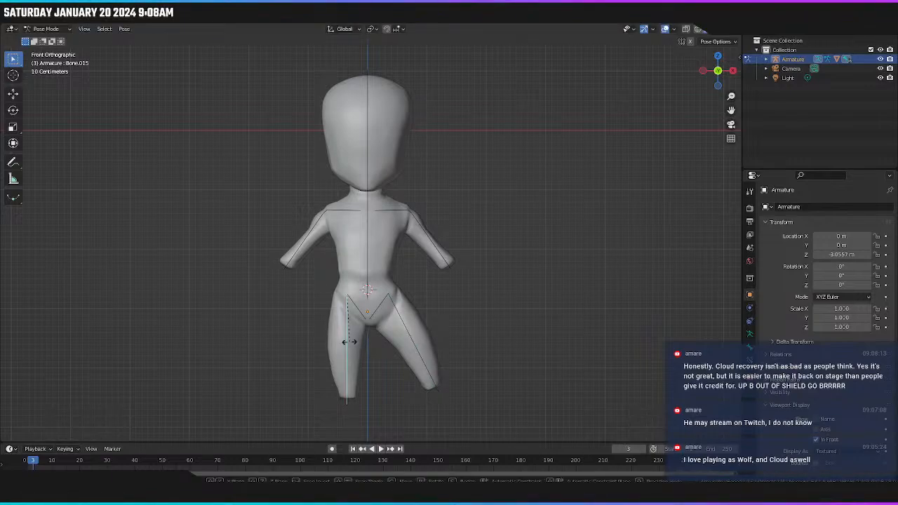
pyautogui.press('r')
pyautogui.press('y')
pyautogui.click(322, 353)
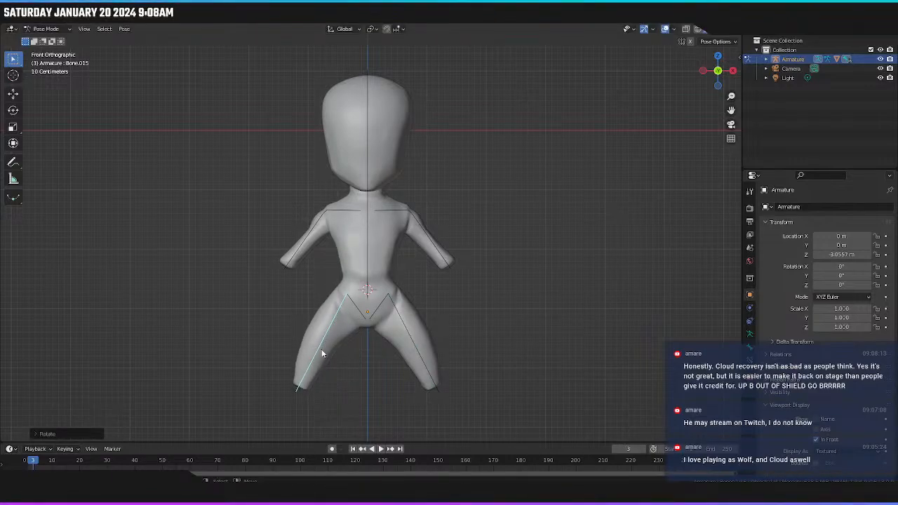
# Clear the rotation of the right leg bone and of every other bone in the armature.
pyautogui.hotkey('alt', 'r')
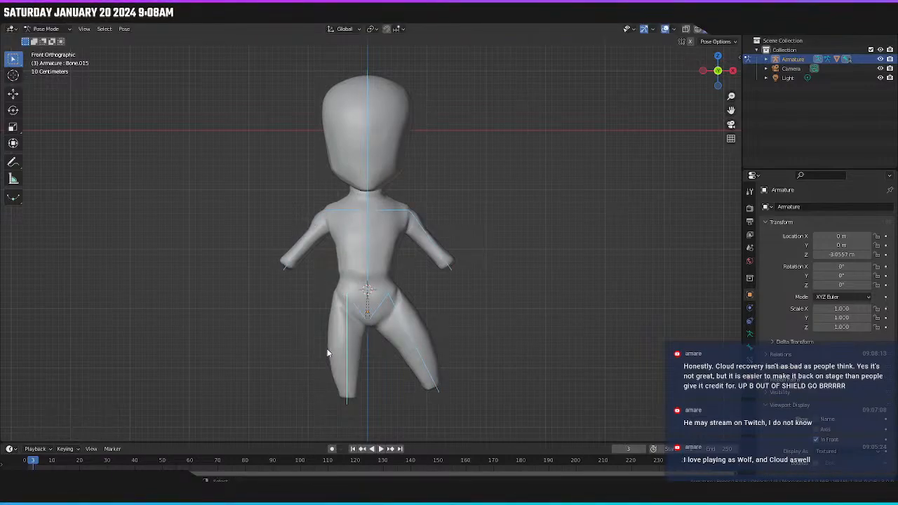
pyautogui.press('a')
pyautogui.hotkey('alt', 'r')
# Rotate the right arm bone and the short right shoulder bone upward around global Y until the arm is nearly horizontal.
pyautogui.click(321, 218)
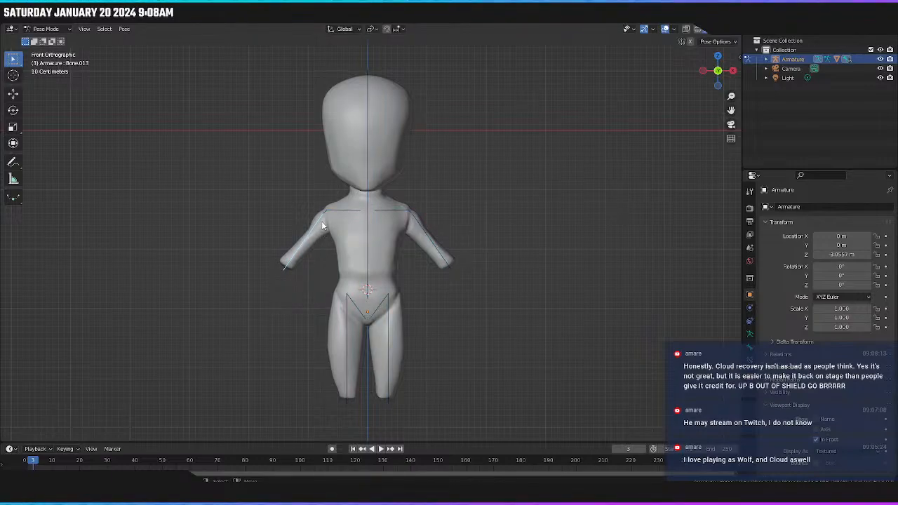
pyautogui.press('r')
pyautogui.press('y')
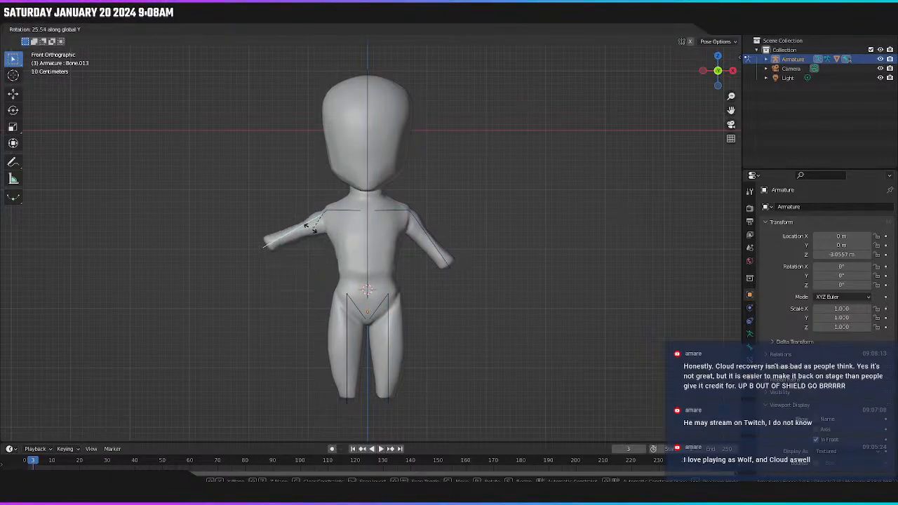
pyautogui.click(313, 229)
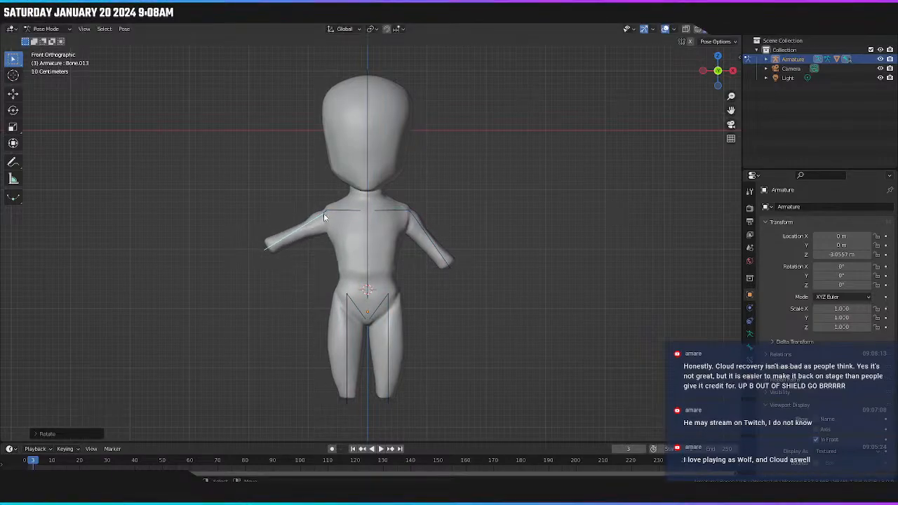
pyautogui.click(325, 213)
pyautogui.press('r')
pyautogui.press('y')
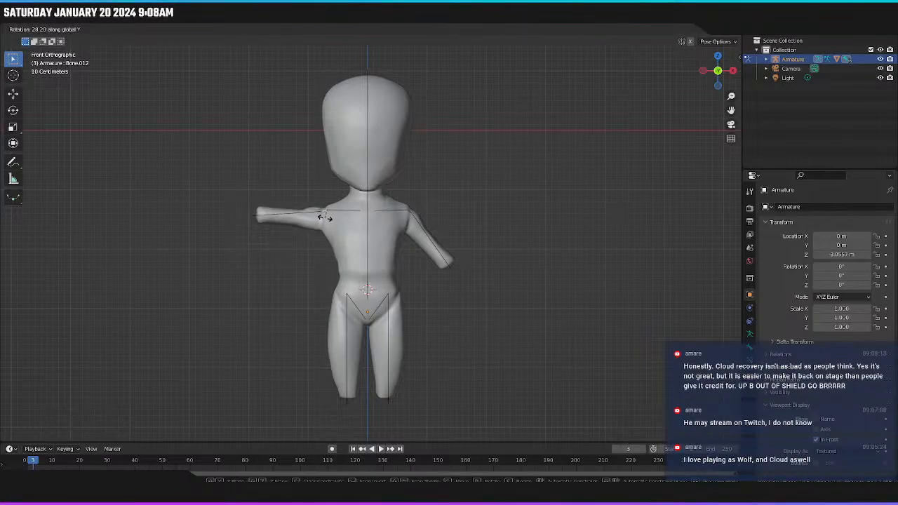
pyautogui.click(325, 216)
# Rotate the right collarbone upward around global Y to test the shoulder, and clear the rotation of all bones.
pyautogui.click(337, 211)
pyautogui.press('r')
pyautogui.press('y')
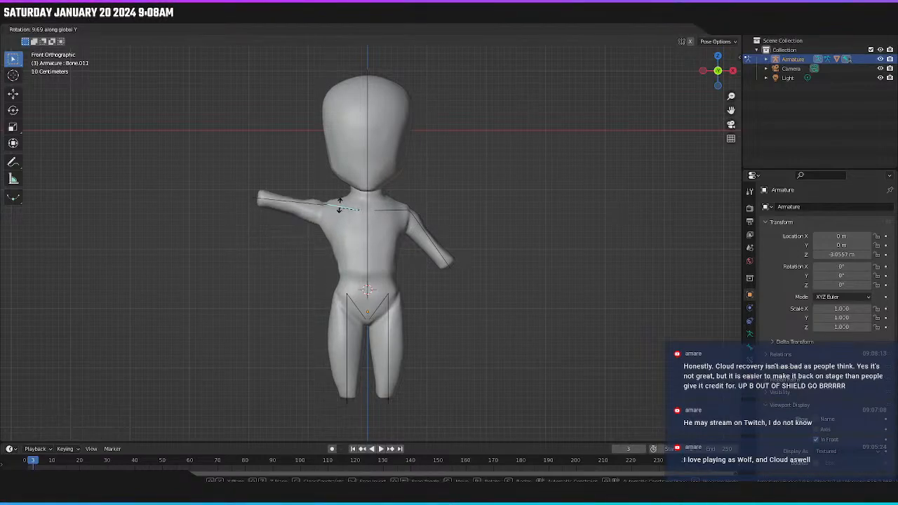
pyautogui.click(344, 208)
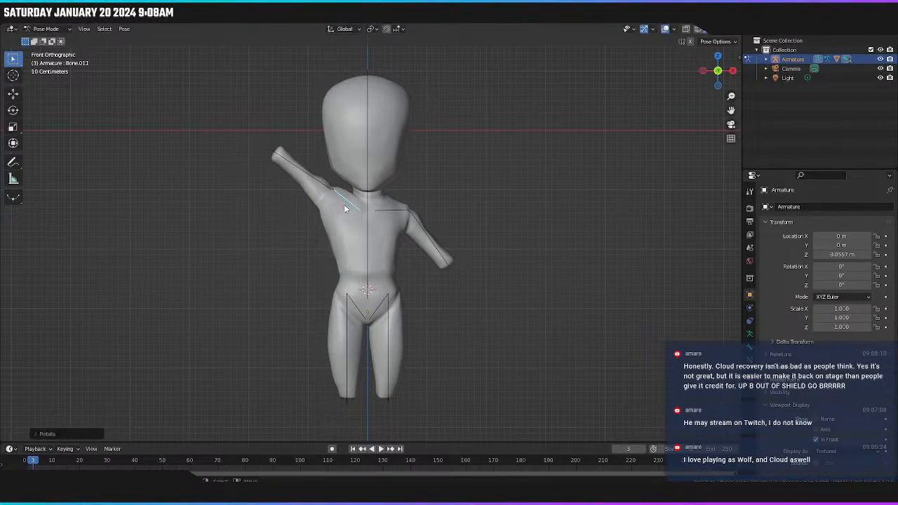
pyautogui.press('a')
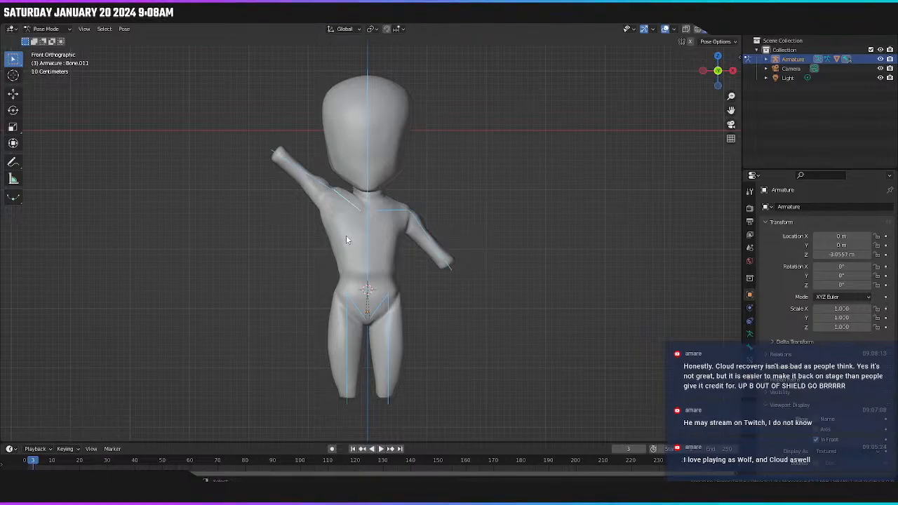
pyautogui.hotkey('alt', 'r')
# Rotate the left arm bone upward, and the short left shoulder bone about 31° upward around global Y.
pyautogui.click(414, 219)
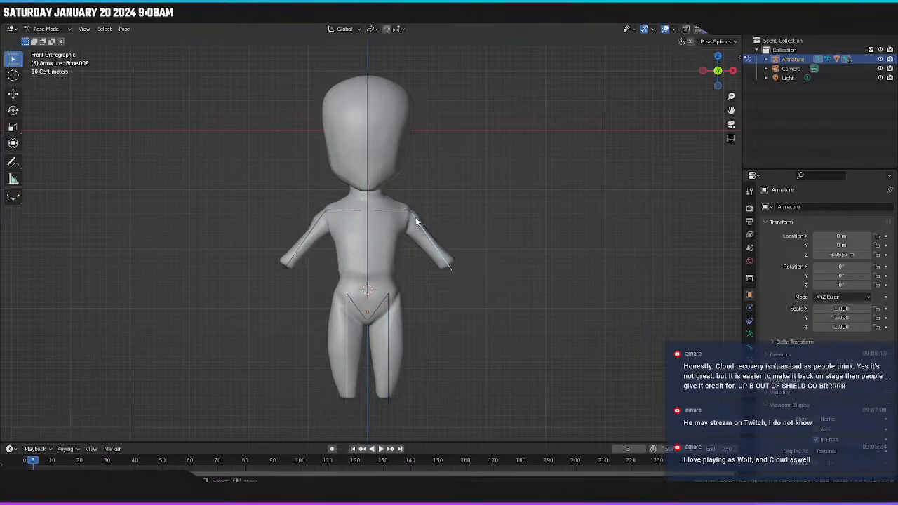
pyautogui.press('r')
pyautogui.click(418, 215)
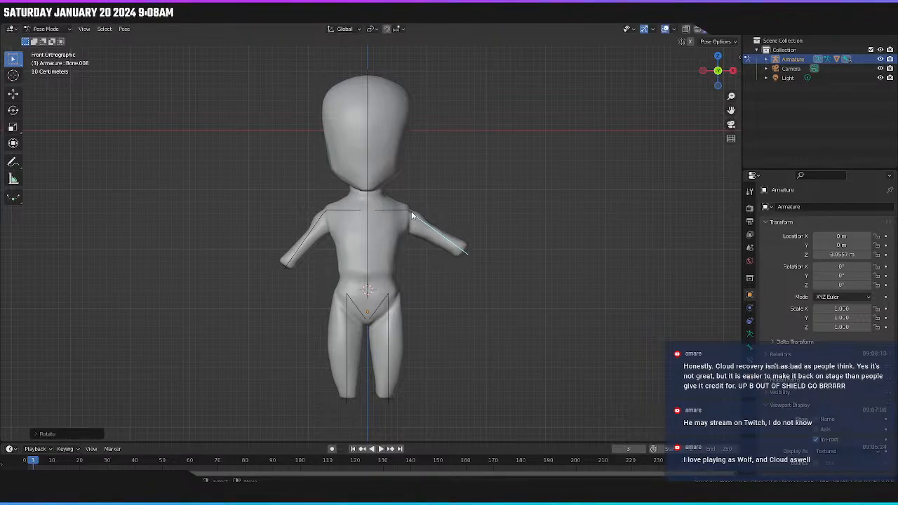
pyautogui.click(410, 212)
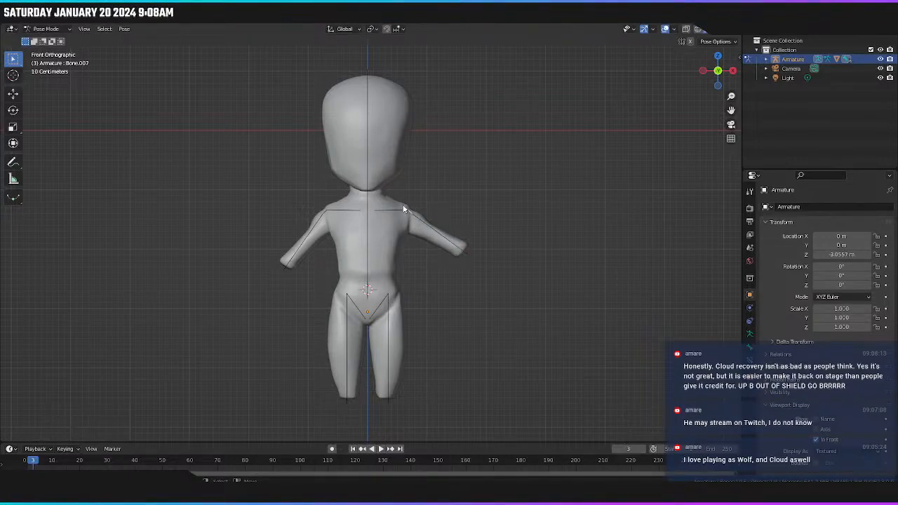
pyautogui.press('r')
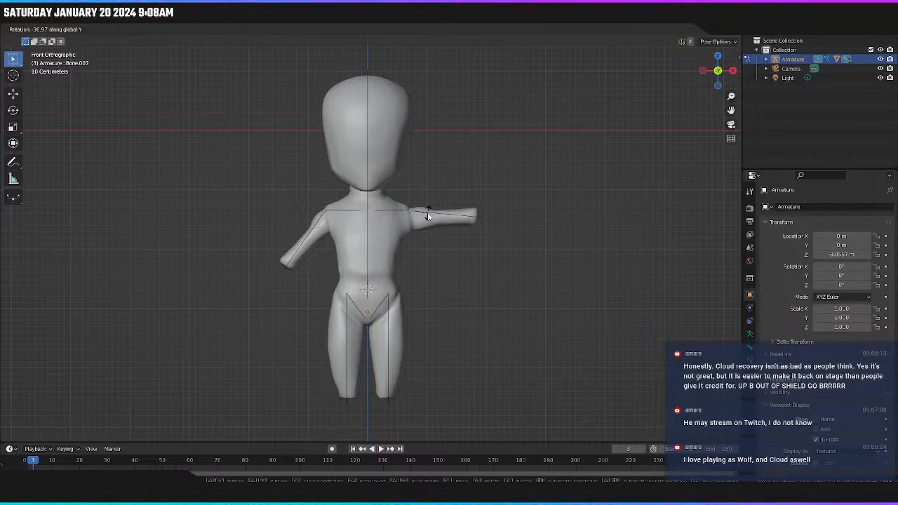
pyautogui.click(427, 216)
# Rotate the left collarbone about 37° upward around global Y, inspect the shoulder deformation, and clear the rotation of all bones.
pyautogui.click(399, 210)
pyautogui.press('r')
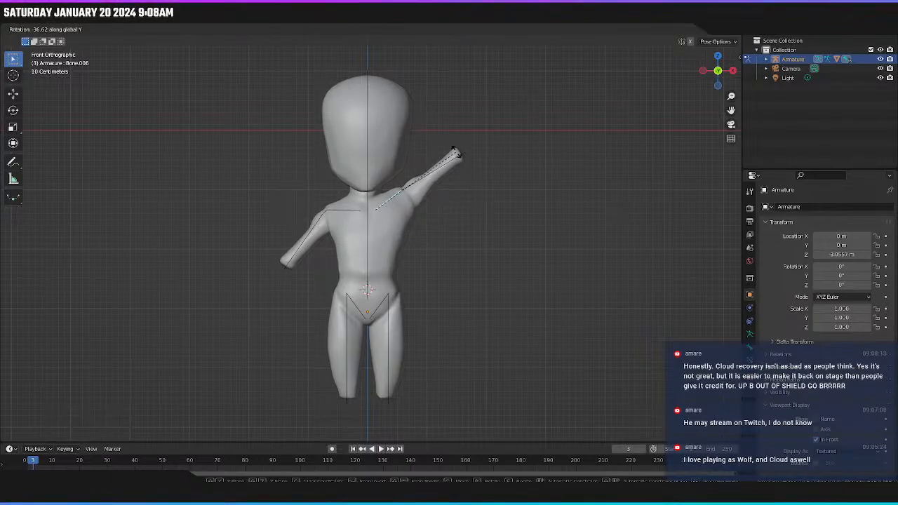
pyautogui.click(493, 126)
pyautogui.moveTo(461, 190); pyautogui.dragTo(444, 172, button='middle')
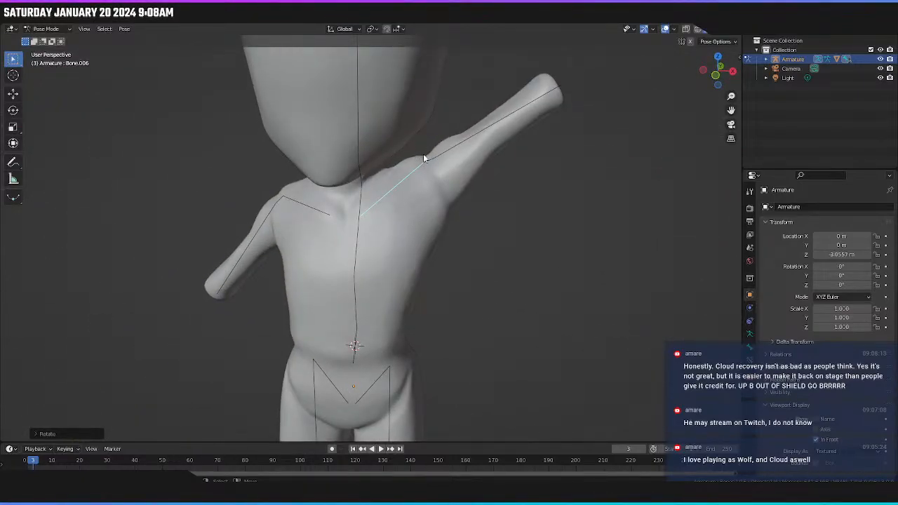
pyautogui.press('KP_1')
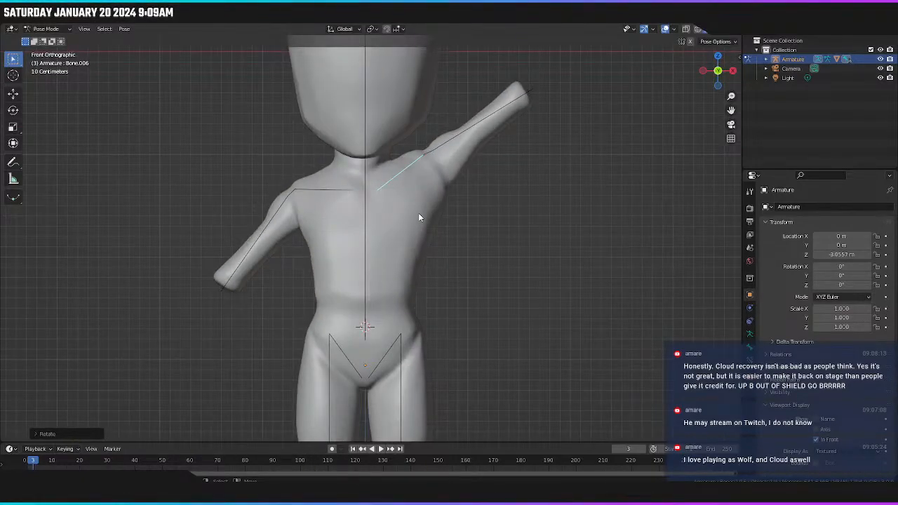
pyautogui.press('a')
pyautogui.hotkey('alt', 'r')
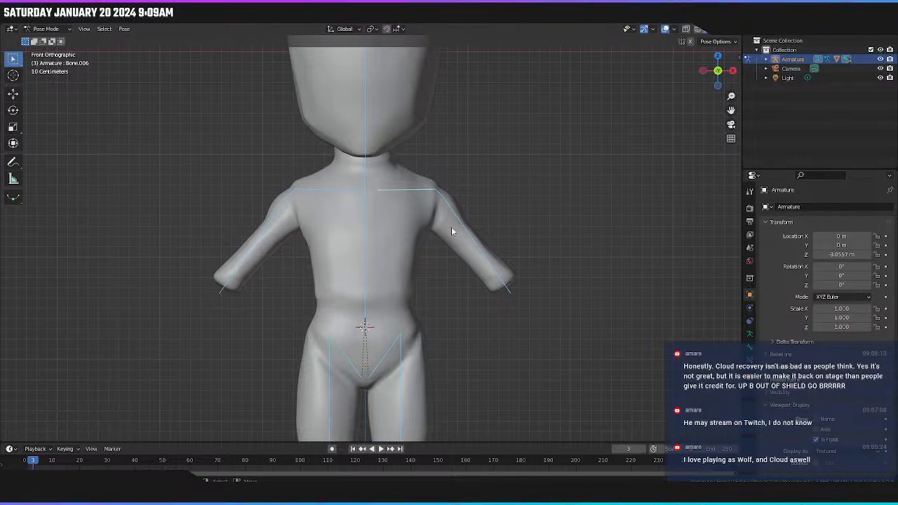
pyautogui.scroll(-3, 442, 211)
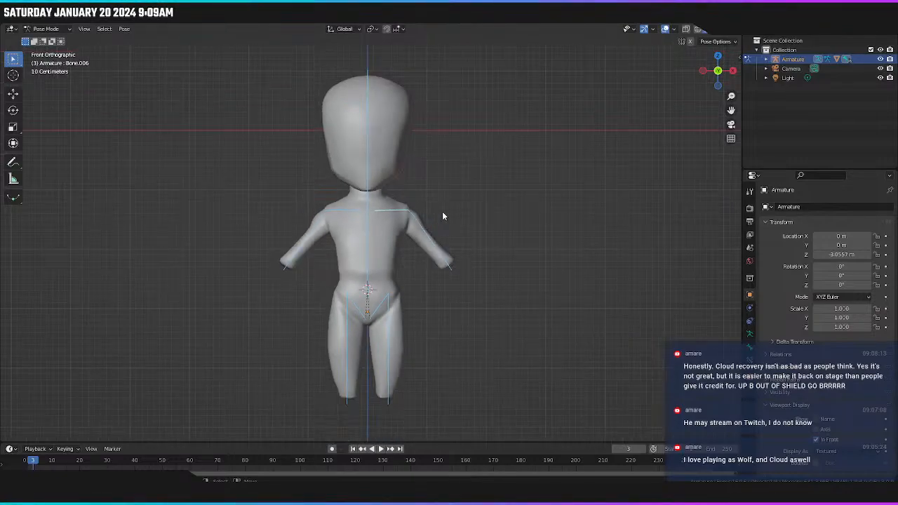
pyautogui.scroll(3, 442, 218)
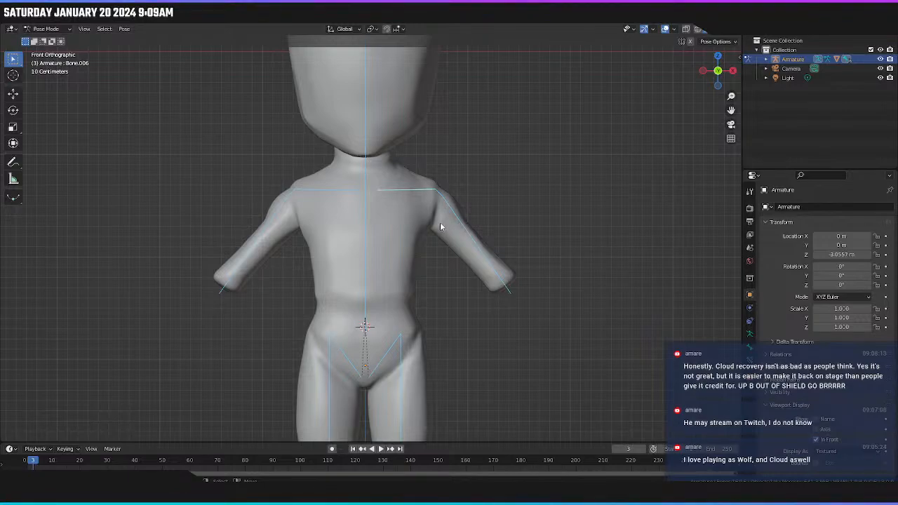
pyautogui.scroll(-2, 441, 228)
pyautogui.scroll(-1, 440, 223)
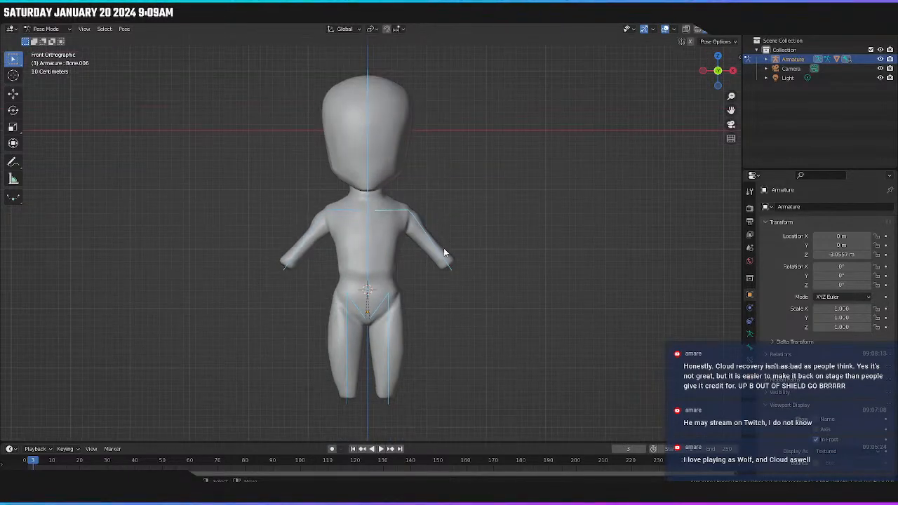
# Rotate the left leg bone forward and the right leg bone backward in side view to form a wide stride.
pyautogui.click(387, 334)
pyautogui.moveTo(403, 331); pyautogui.dragTo(360, 333, button='middle')
pyautogui.press('KP_3')
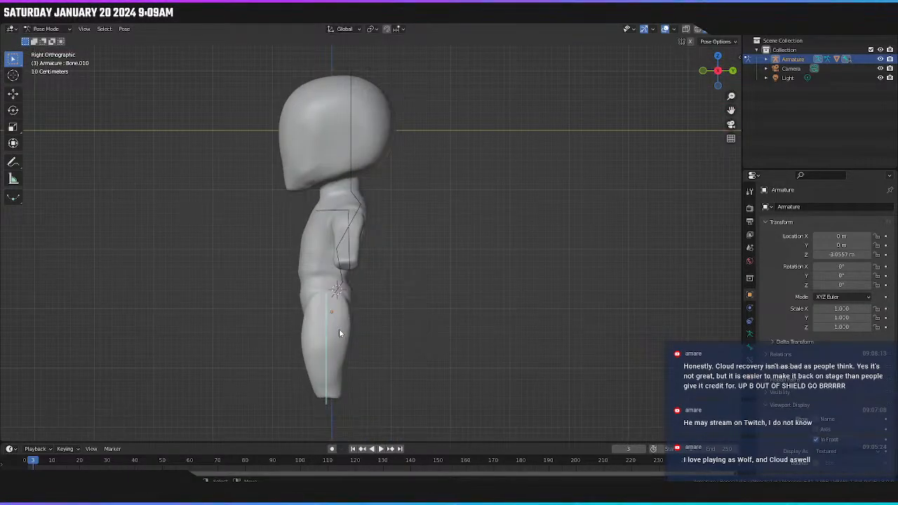
pyautogui.press('r')
pyautogui.click(318, 331)
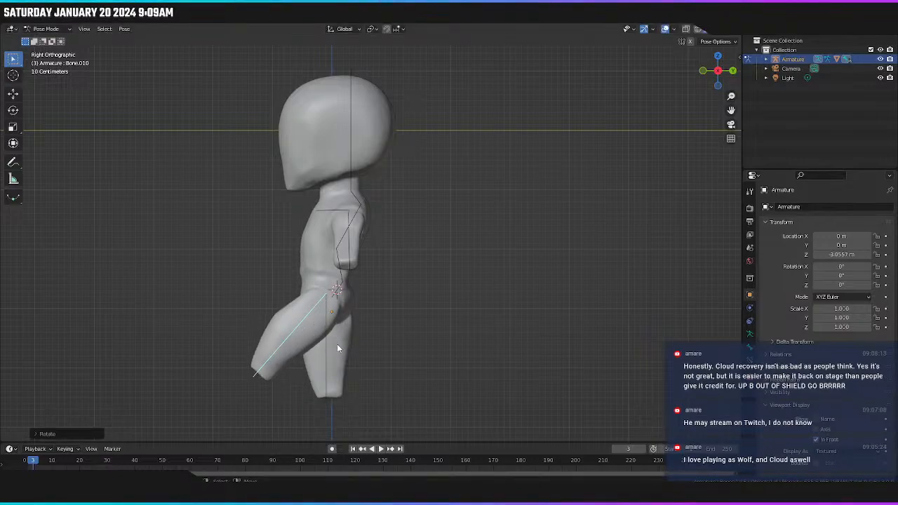
pyautogui.click(336, 344)
pyautogui.press('r')
pyautogui.click(376, 341)
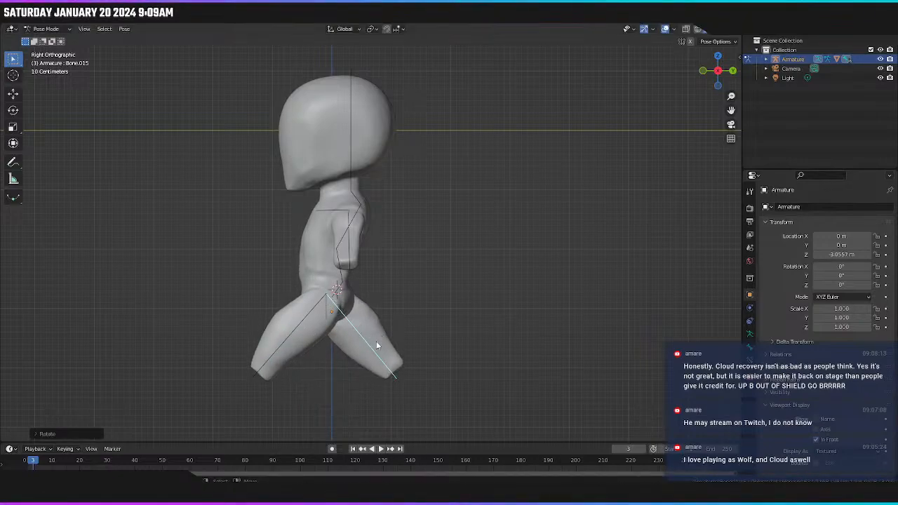
# Rotate the right and left leg bones about 10° inward around global Y in front view.
pyautogui.moveTo(376, 341); pyautogui.dragTo(408, 347, button='middle')
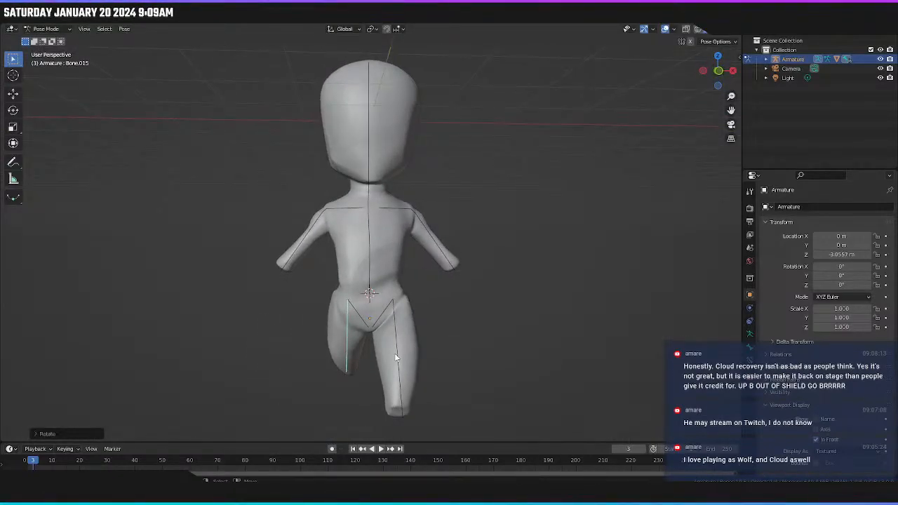
pyautogui.press('KP_1')
pyautogui.press('r')
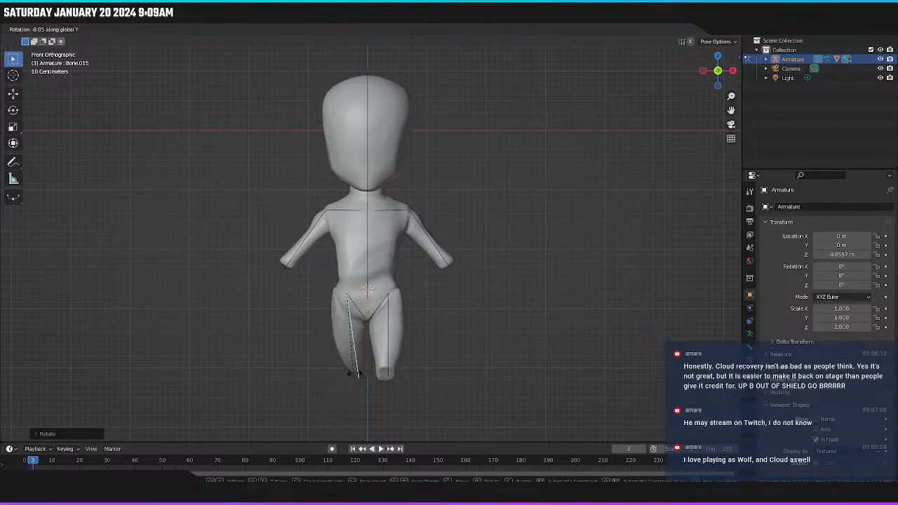
pyautogui.click(360, 374)
pyautogui.click(390, 352)
pyautogui.press('r')
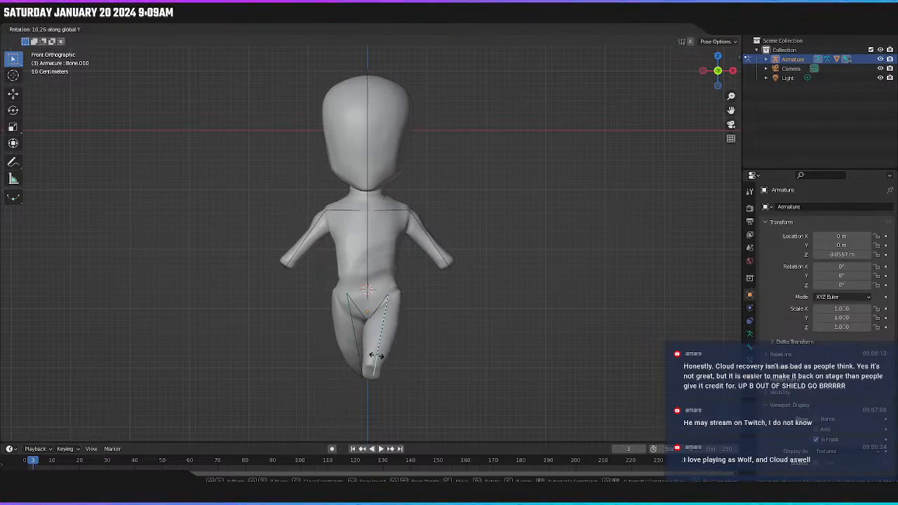
pyautogui.click(372, 363)
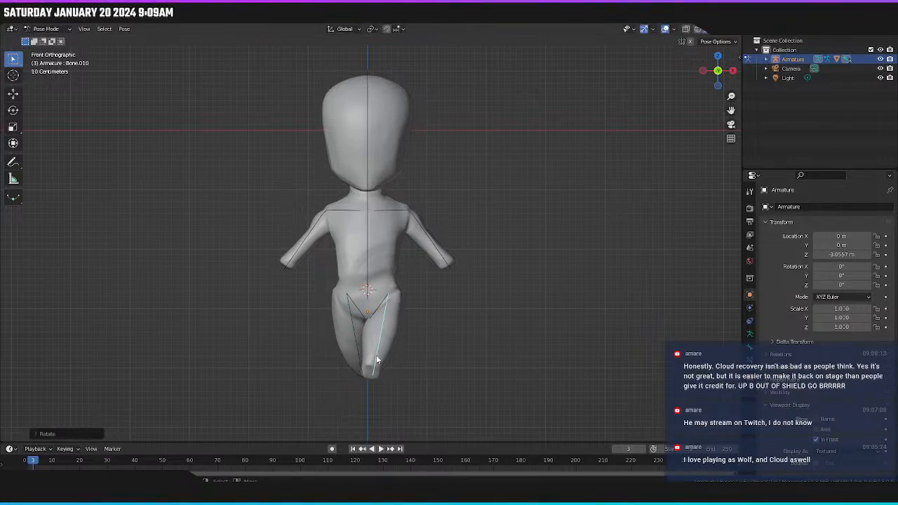
# Raise the right arm outward by rotating its short shoulder bone and its arm bone upward around global Y.
pyautogui.click(324, 212)
pyautogui.click(323, 211)
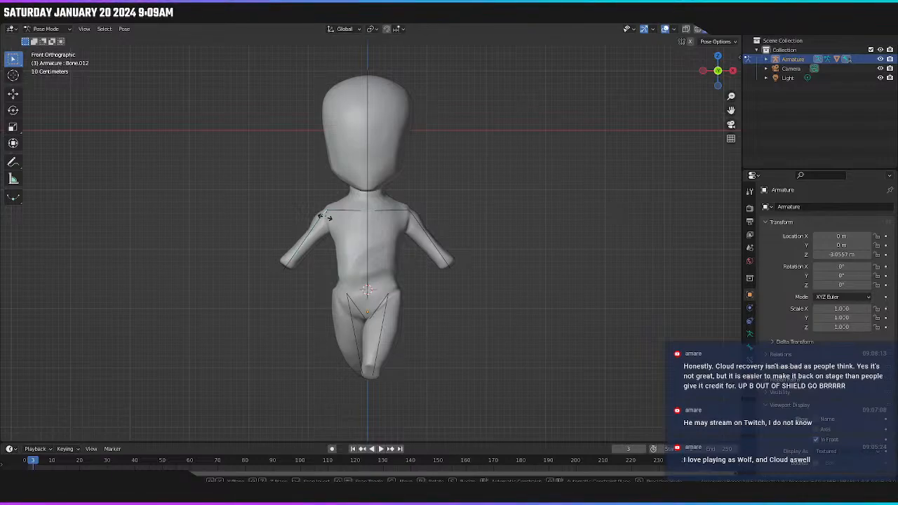
pyautogui.press('r')
pyautogui.click(309, 226)
pyautogui.click(309, 222)
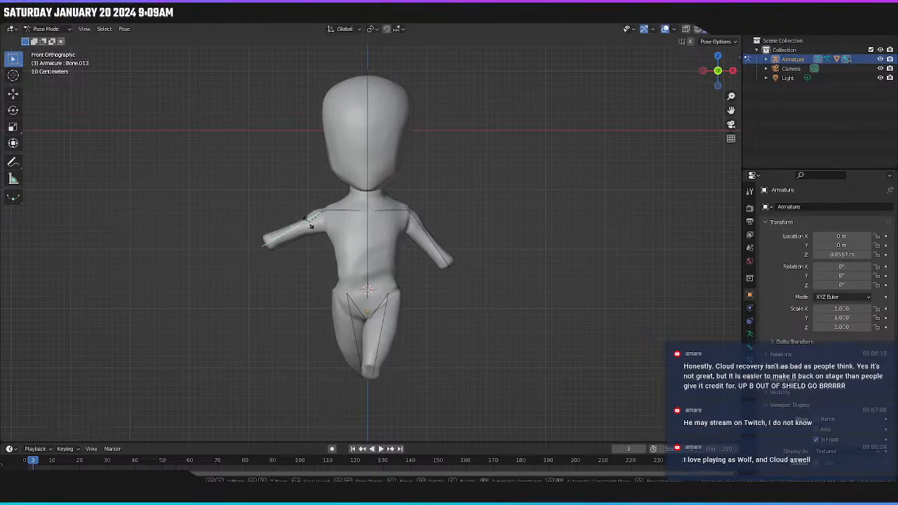
pyautogui.press('r')
pyautogui.click(306, 221)
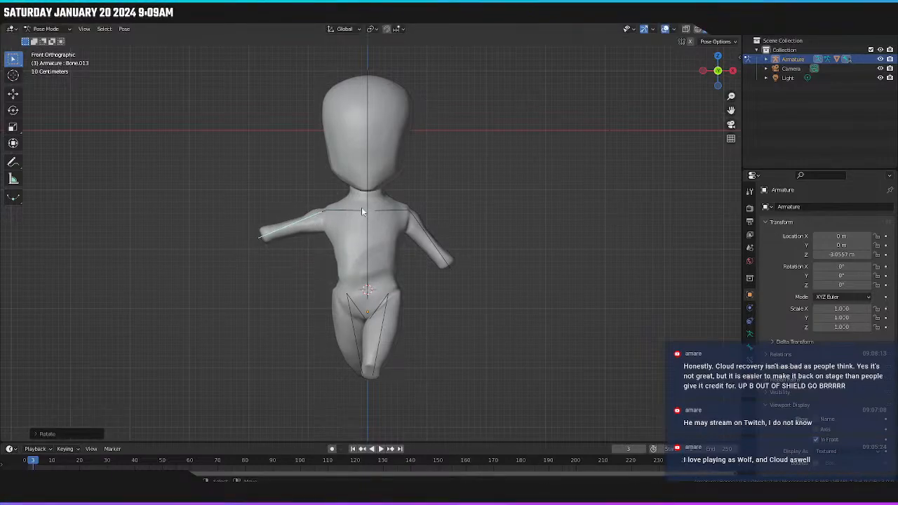
# Copy the pose of the right shoulder and arm bones, try pasting it flipped, and undo the paste.
pyautogui.click(324, 210)
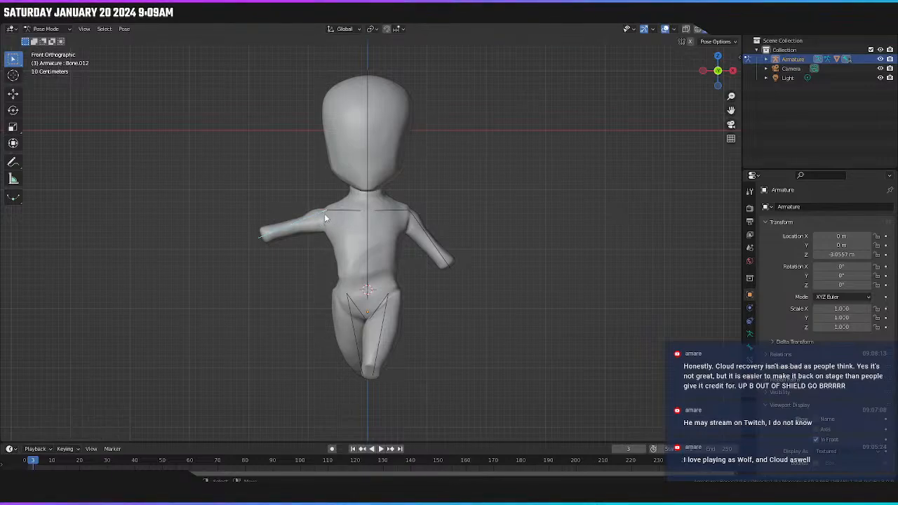
pyautogui.hotkey('ctrl', 'c')
pyautogui.hotkey('ctrl', 'shift', 'v')
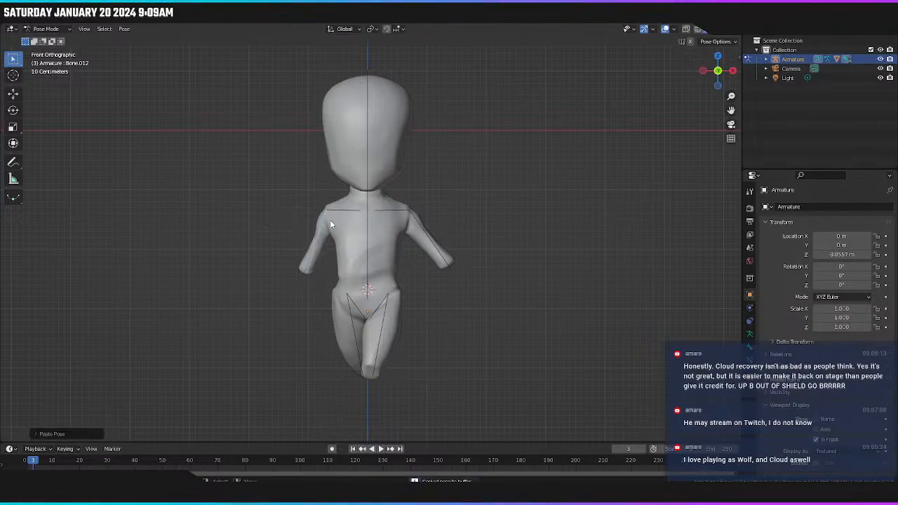
pyautogui.hotkey('ctrl', 'z')
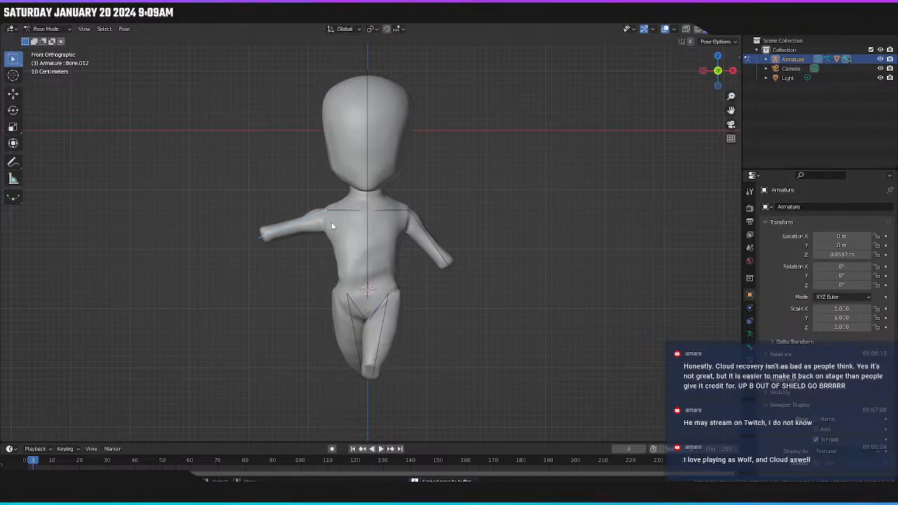
# Raise the left arm outward by rotating its short shoulder bone, and its arm bone about 23° upward around global Y.
pyautogui.click(415, 223)
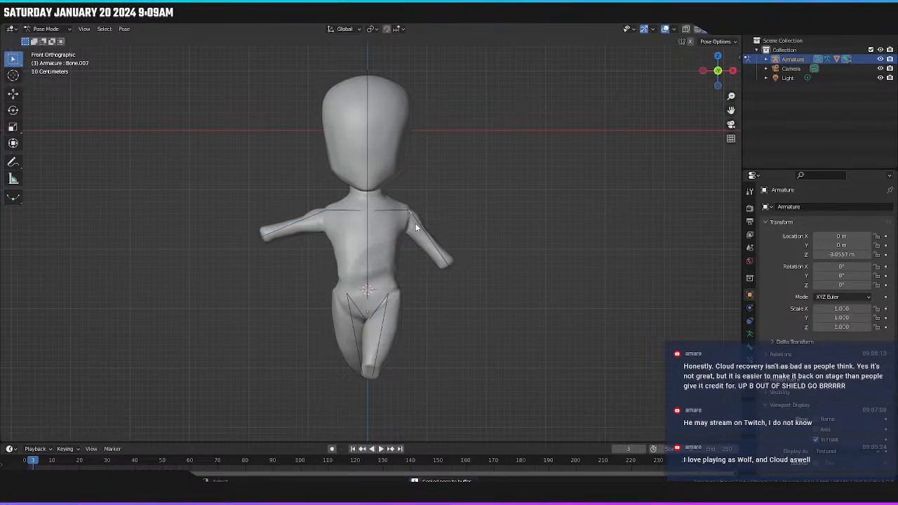
pyautogui.press('r')
pyautogui.click(424, 226)
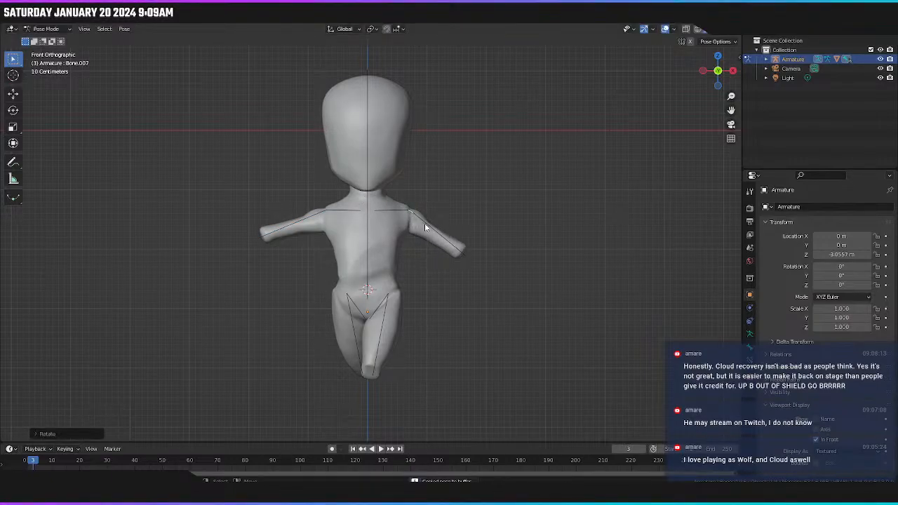
pyautogui.click(442, 237)
pyautogui.press('r')
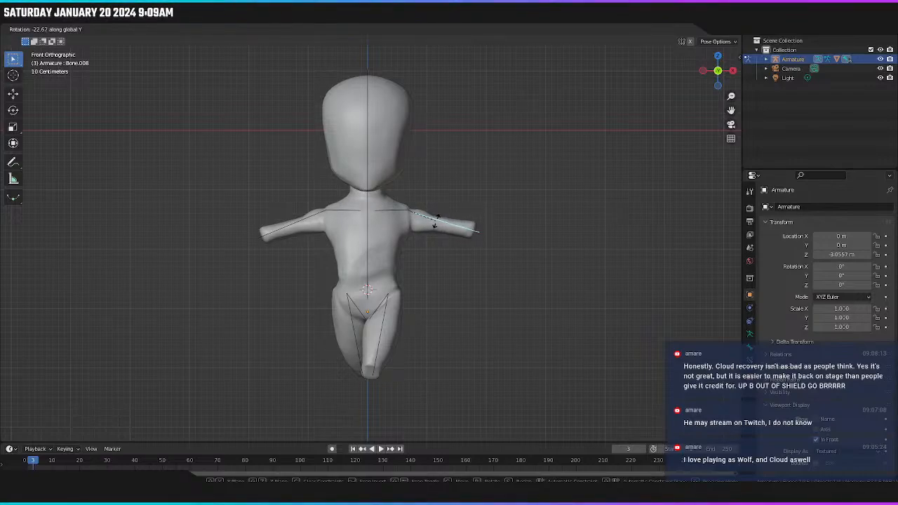
pyautogui.click(436, 222)
pyautogui.moveTo(469, 254); pyautogui.dragTo(366, 261, button='middle')
pyautogui.press('KP_1')
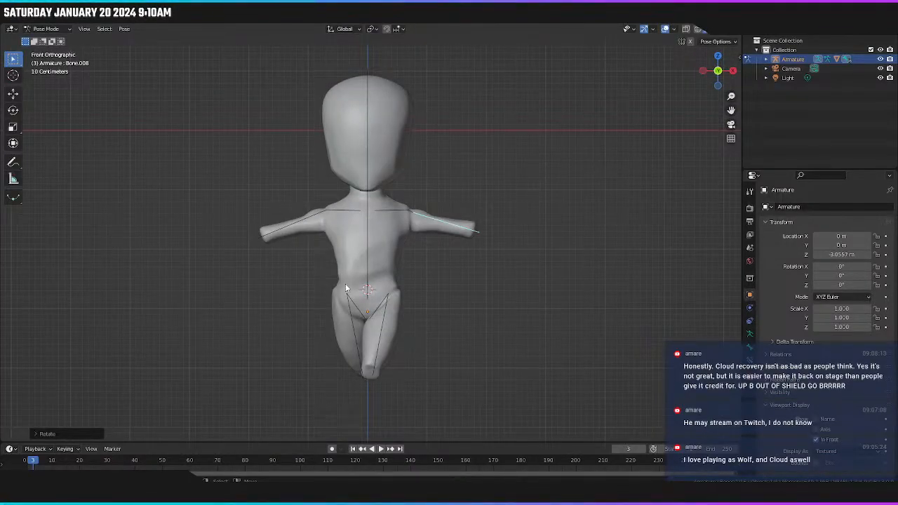
# Play the timeline briefly in front view to check the pose, stop it and return to the first frame.
pyautogui.moveTo(447, 263); pyautogui.dragTo(370, 283, button='middle')
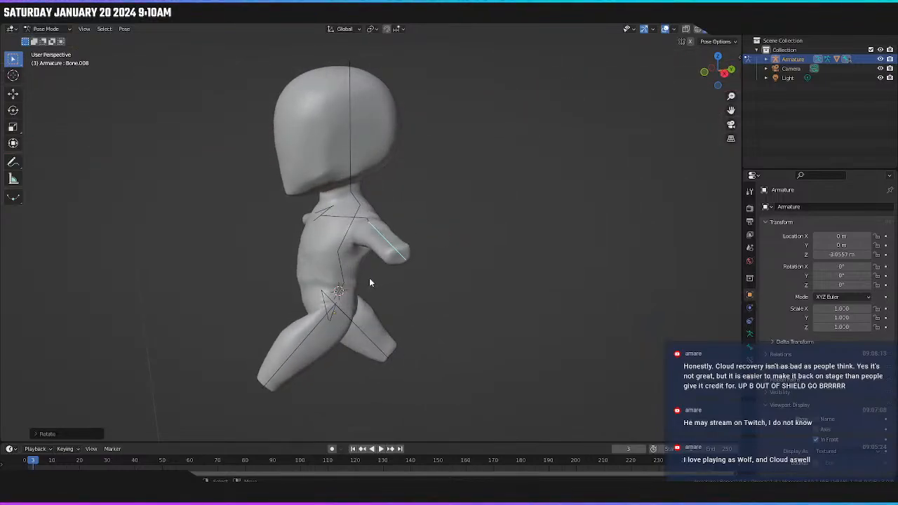
pyautogui.press('KP_1')
pyautogui.press('space')
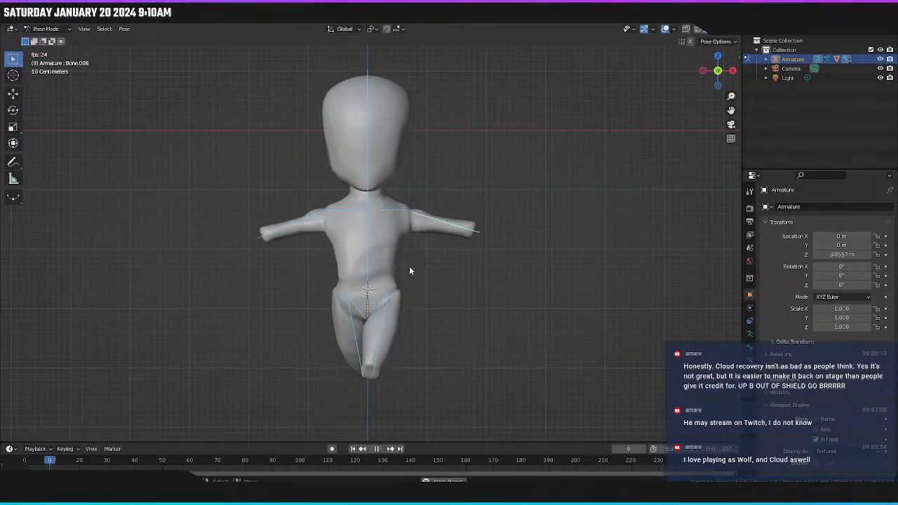
pyautogui.press('space')
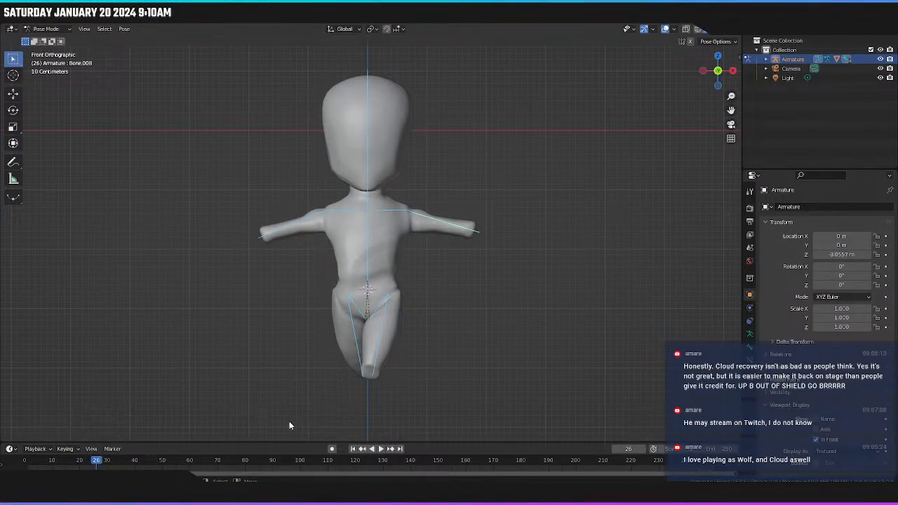
pyautogui.hotkey('shift', 'Left')
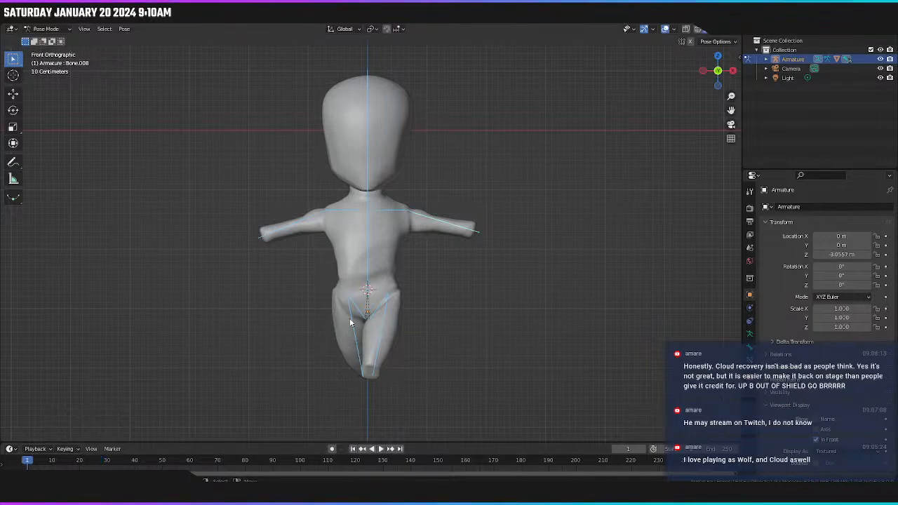
# Clear the rotation of all pose bones and switch the armature to Object Mode.
pyautogui.hotkey('alt', 'r')
pyautogui.click(46, 30)
pyautogui.click(51, 40)
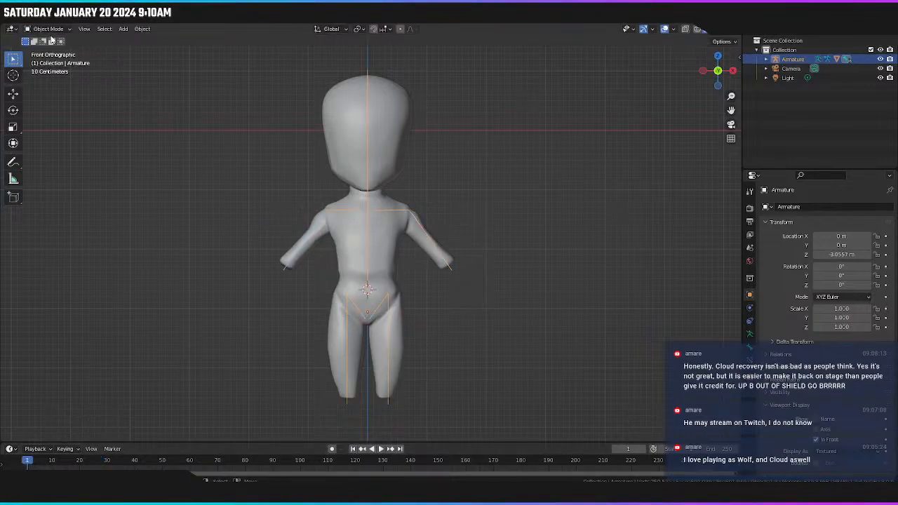
# Select the character mesh, add a new material to it and expand the material preview.
pyautogui.click(374, 124)
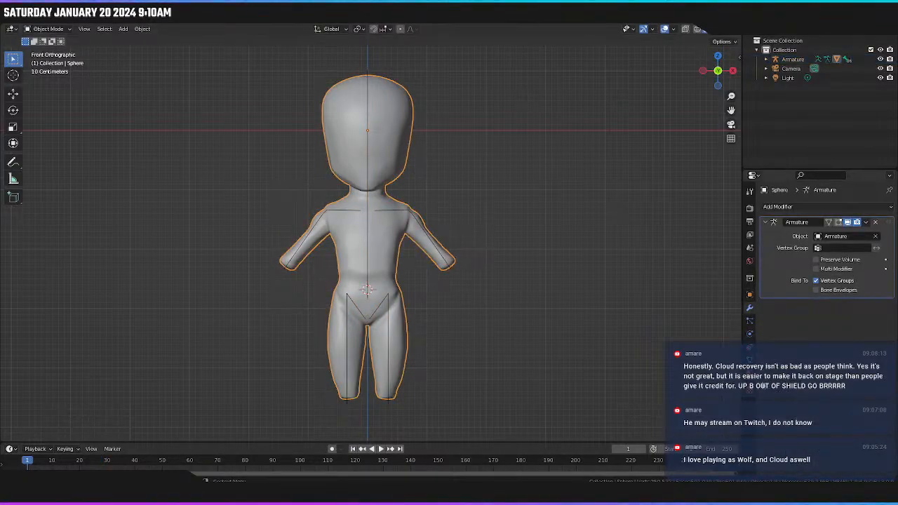
pyautogui.click(749, 348)
pyautogui.click(794, 246)
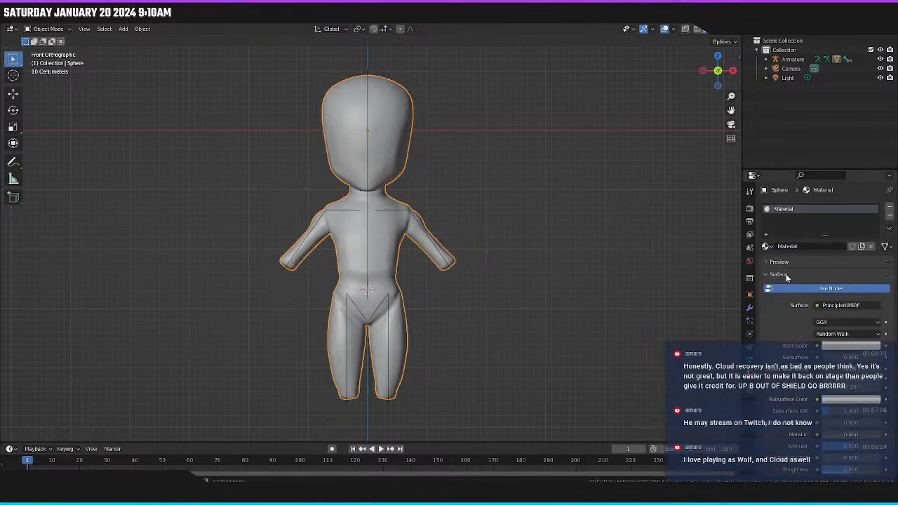
pyautogui.click(768, 262)
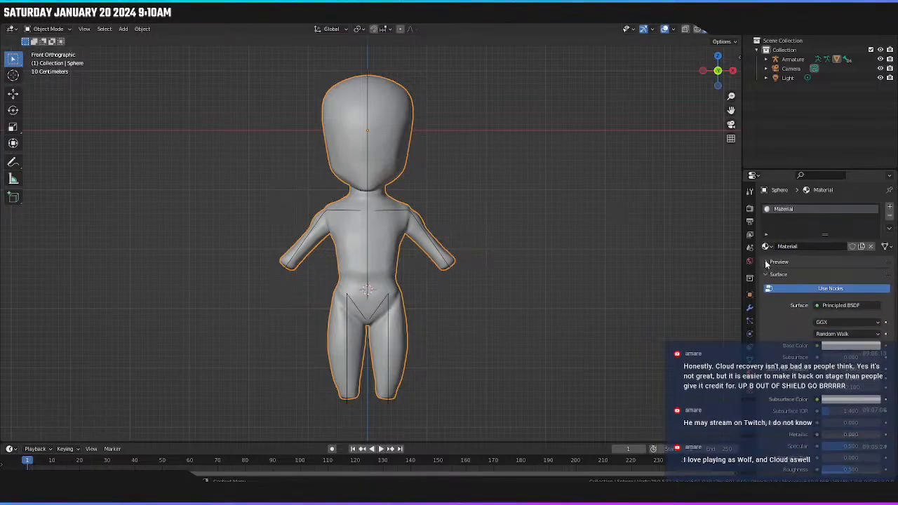
pyautogui.click(767, 263)
pyautogui.scroll(-2, 766, 263)
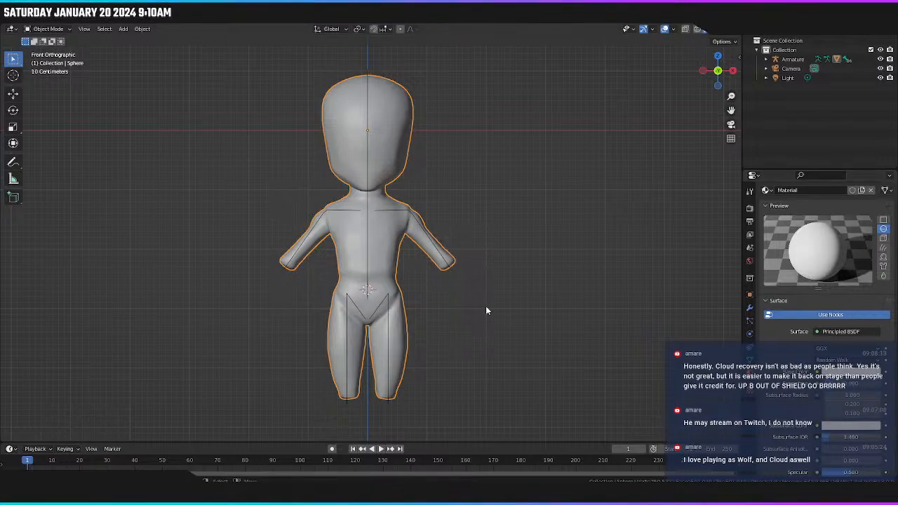
# Set the Eevee render and viewport samples to 500.
pyautogui.click(749, 208)
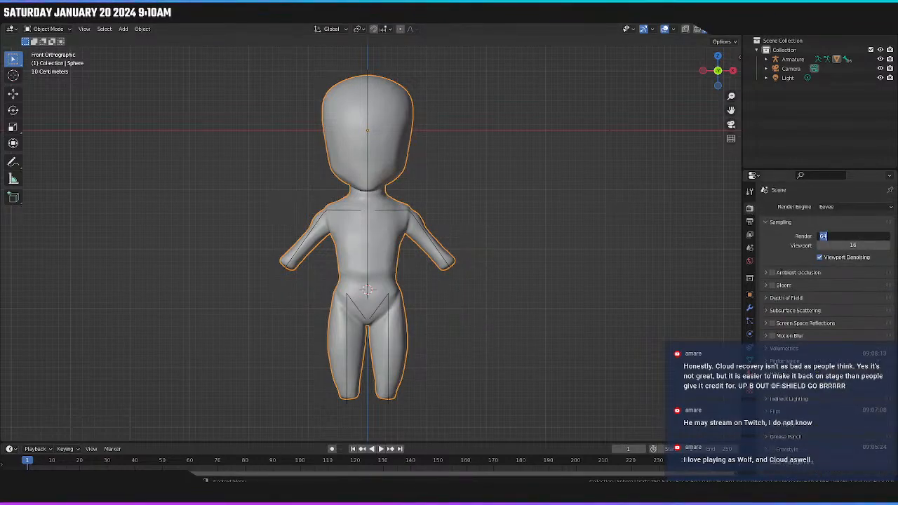
pyautogui.write('00')
pyautogui.press('Return')
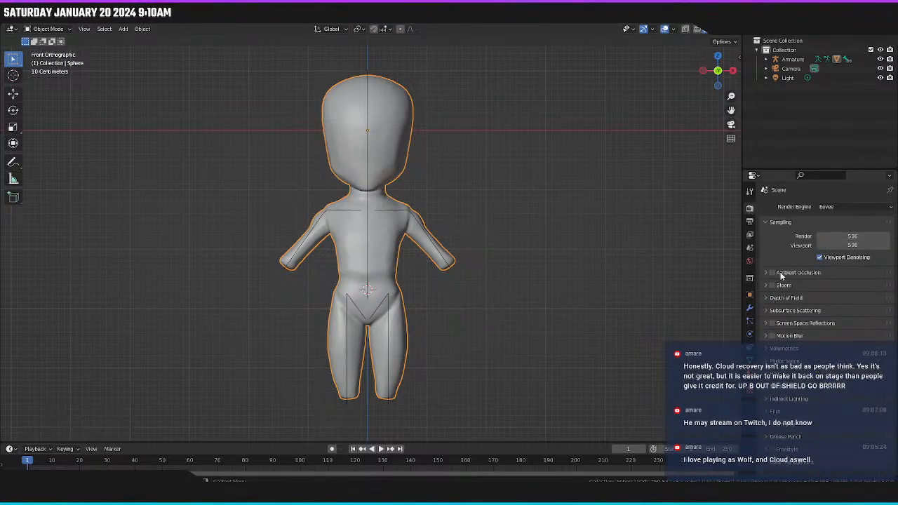
# Switch the viewport to rendered shading and enable Ambient Occlusion, Bloom and Screen Space Reflections.
pyautogui.press('z')
pyautogui.click(675, 196)
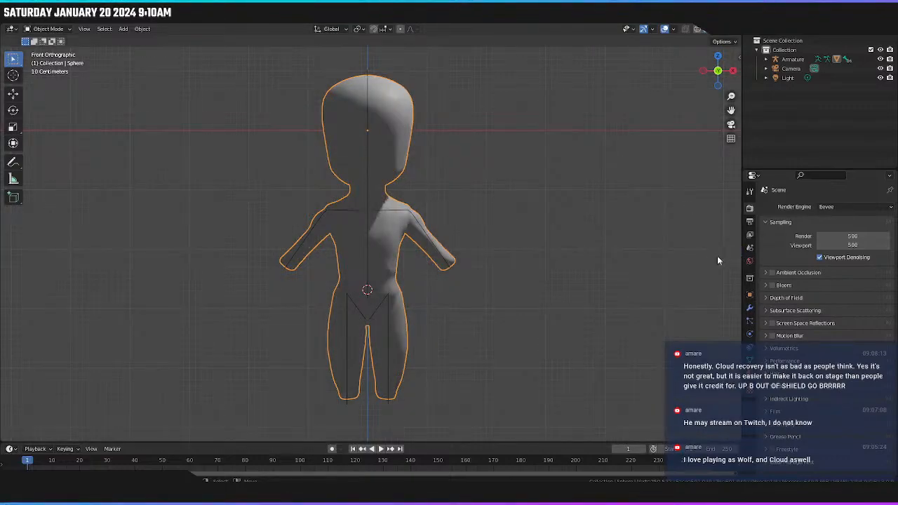
pyautogui.click(773, 285)
# Select the scene's point light, expand its preview and change its type to Area.
pyautogui.scroll(-6, 561, 281)
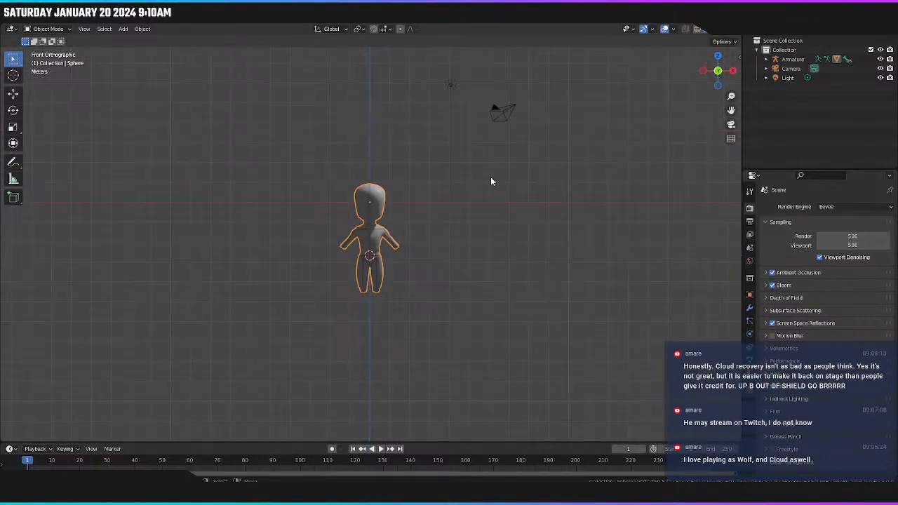
pyautogui.click(451, 86)
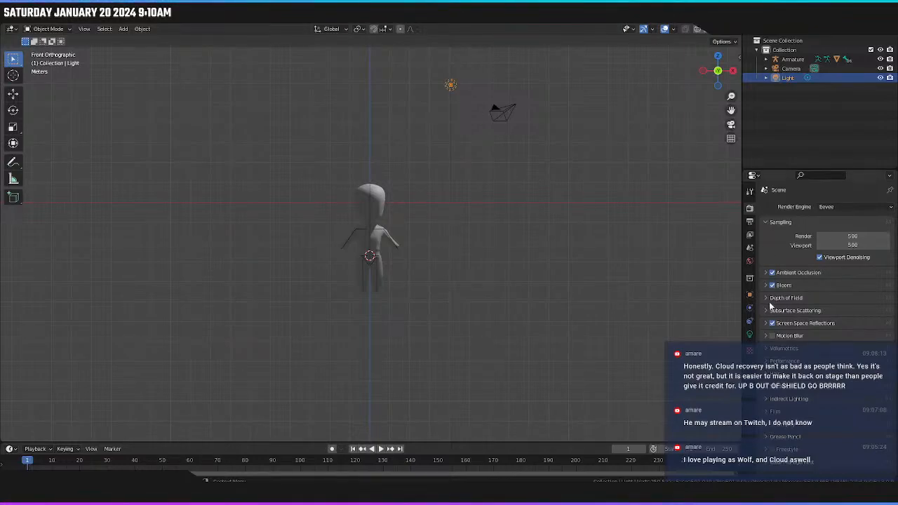
pyautogui.click(749, 335)
pyautogui.click(778, 222)
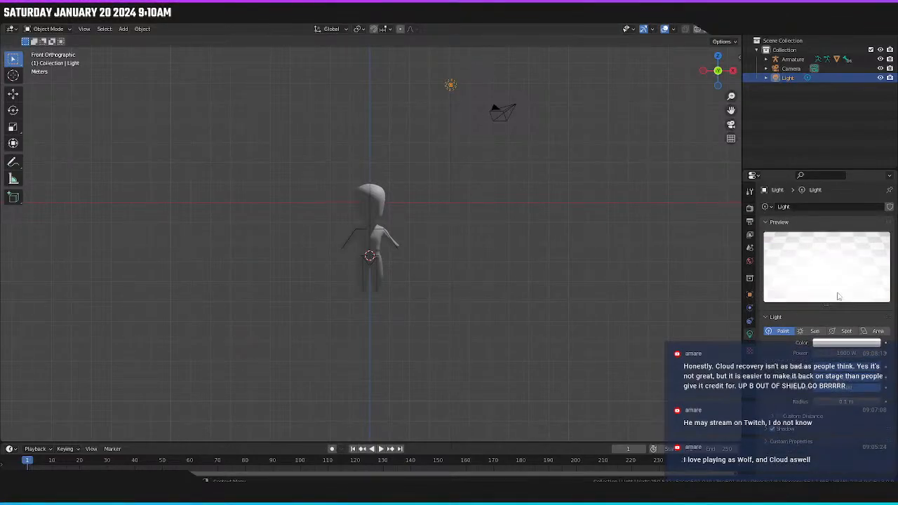
pyautogui.click(877, 331)
# Clear the area light's rotation and location, and raise it 6 m along global Z.
pyautogui.hotkey('alt', 'r')
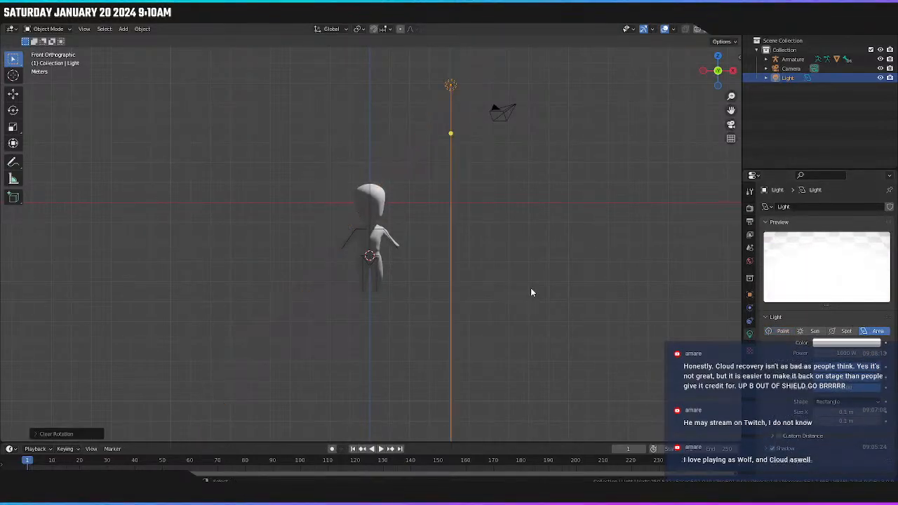
pyautogui.hotkey('alt', 'g')
pyautogui.moveTo(526, 282); pyautogui.dragTo(481, 329, button='middle')
pyautogui.press('g')
pyautogui.press('z')
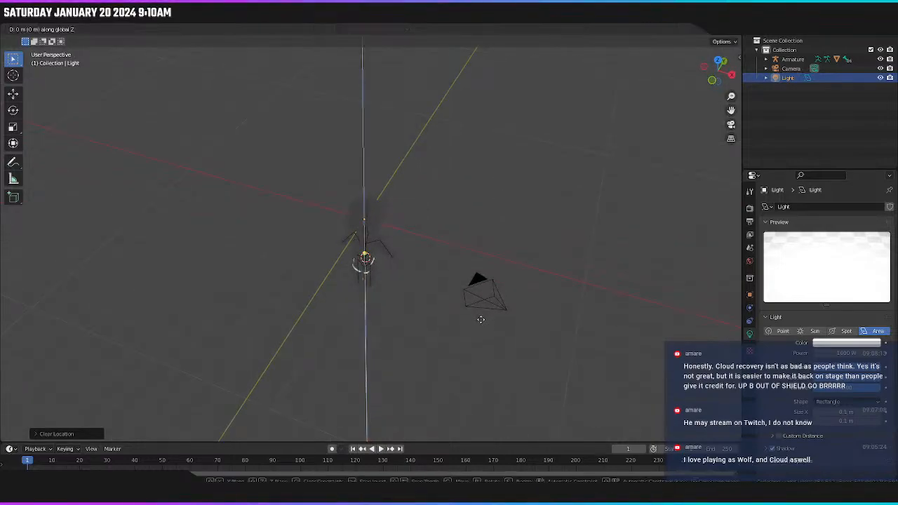
pyautogui.press('6')
pyautogui.press('Return')
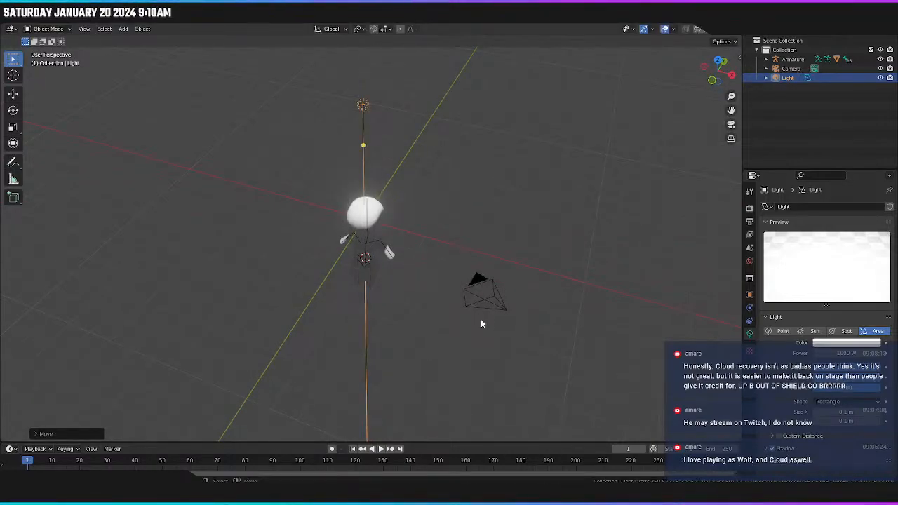
# Move the area light about 8.3 m along X and about 6.4 m along negative Y, in front of the character.
pyautogui.moveTo(454, 330); pyautogui.dragTo(468, 286, button='middle')
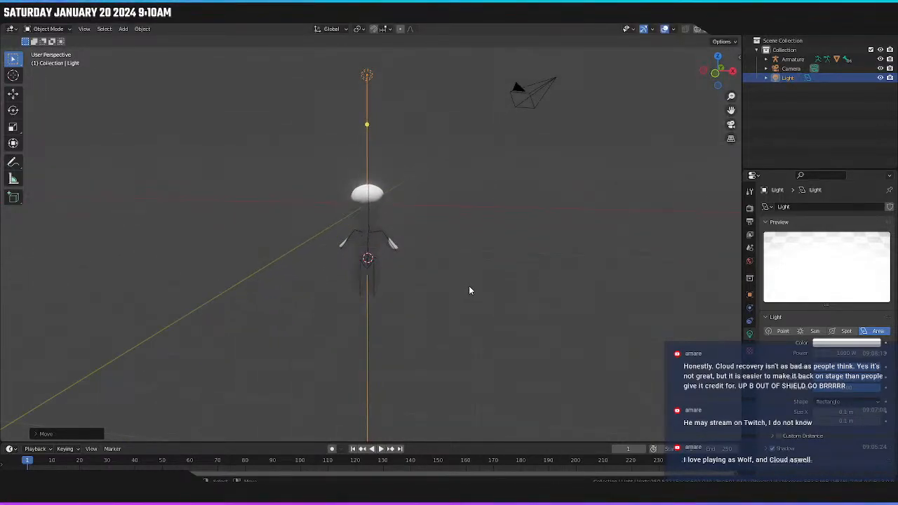
pyautogui.press('g')
pyautogui.click(656, 307)
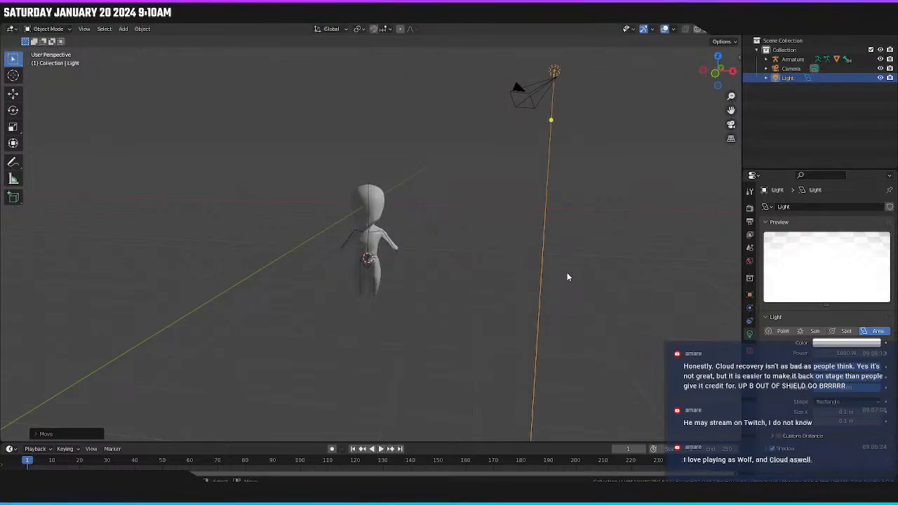
pyautogui.moveTo(567, 274); pyautogui.dragTo(529, 321, button='middle')
pyautogui.press('g')
pyautogui.press('y')
pyautogui.click(352, 409)
# Rotate the area light freely with Trackball so that it points at the character.
pyautogui.moveTo(409, 344); pyautogui.dragTo(425, 294, button='middle')
pyautogui.scroll(-2, 424, 293)
pyautogui.moveTo(412, 235); pyautogui.dragTo(385, 245, button='middle')
pyautogui.press('r')
pyautogui.press('r')
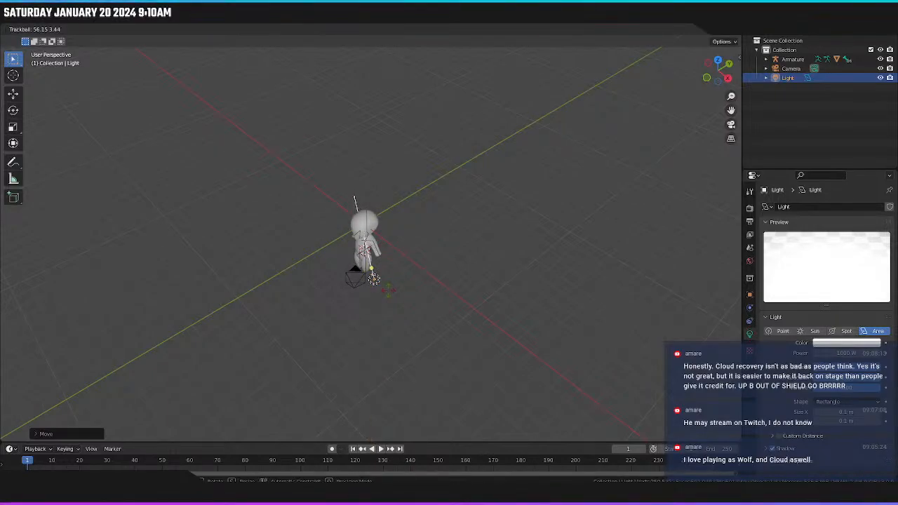
pyautogui.click(385, 274)
pyautogui.moveTo(385, 275); pyautogui.dragTo(440, 237, button='middle')
pyautogui.press('KP_1')
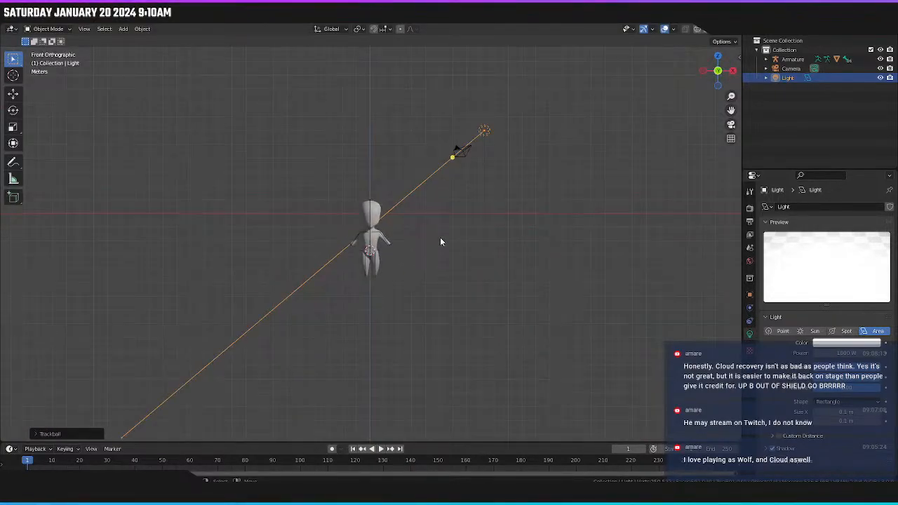
# Duplicate the area light in place, mirror the copy across X about the 3D Cursor, and restore the Median Point pivot.
pyautogui.scroll(5, 439, 239)
pyautogui.press('z')
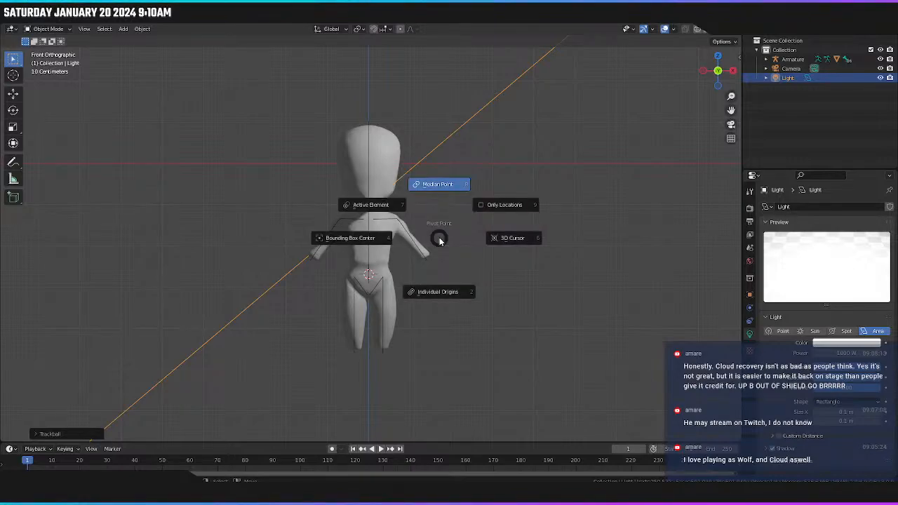
pyautogui.click(524, 239)
pyautogui.hotkey('shift', 'd')
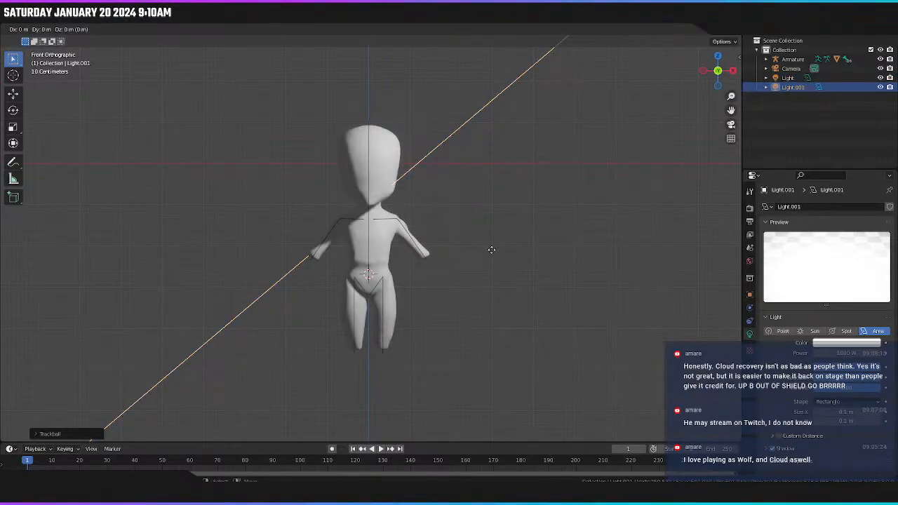
pyautogui.press('Escape')
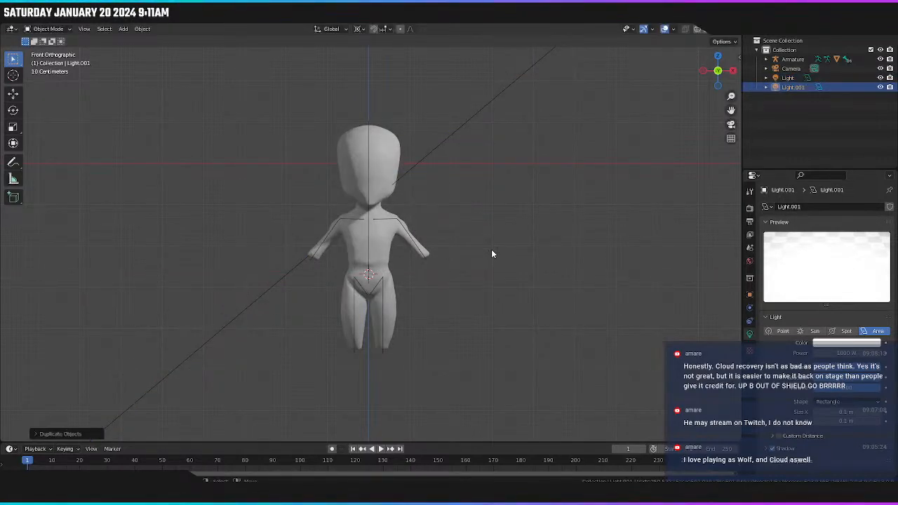
pyautogui.scroll(-5, 491, 254)
pyautogui.press('.')
pyautogui.click(274, 164)
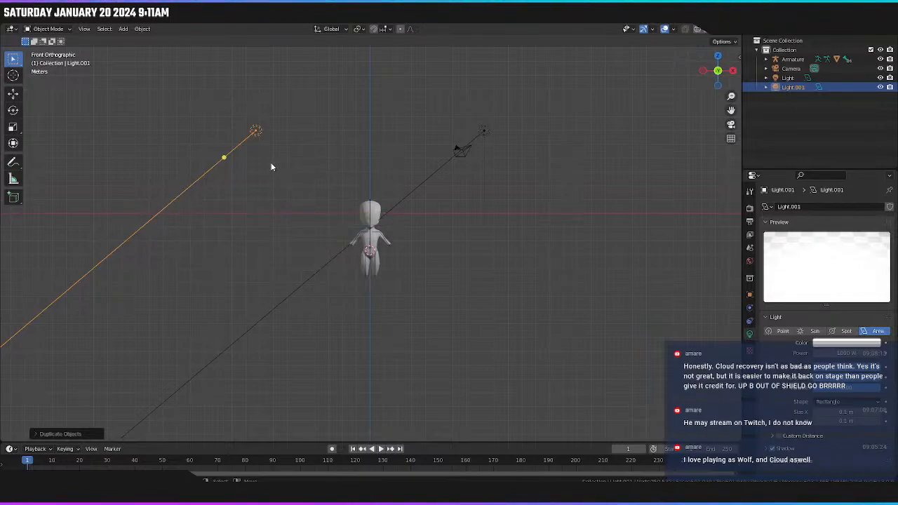
# Rotate the mirrored light about -103° around global Z to aim it at the character.
pyautogui.moveTo(271, 162); pyautogui.dragTo(357, 277, button='middle')
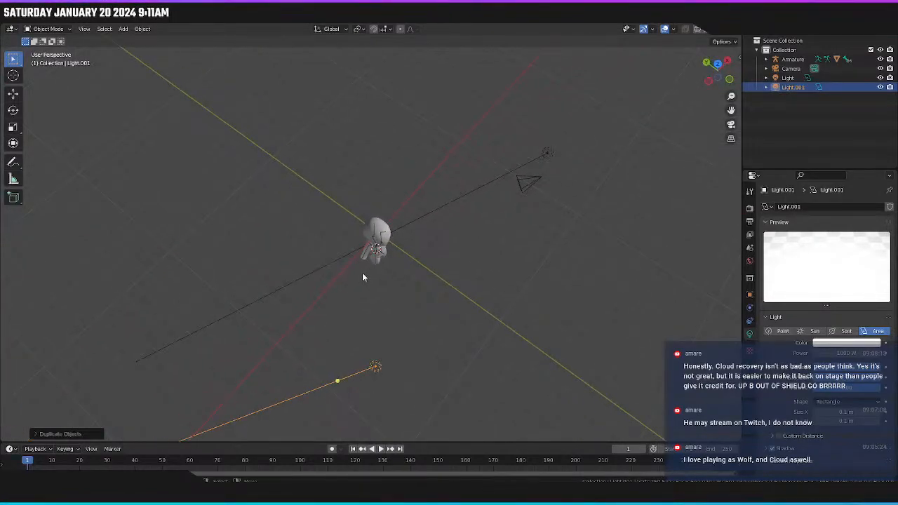
pyautogui.press('r')
pyautogui.press('z')
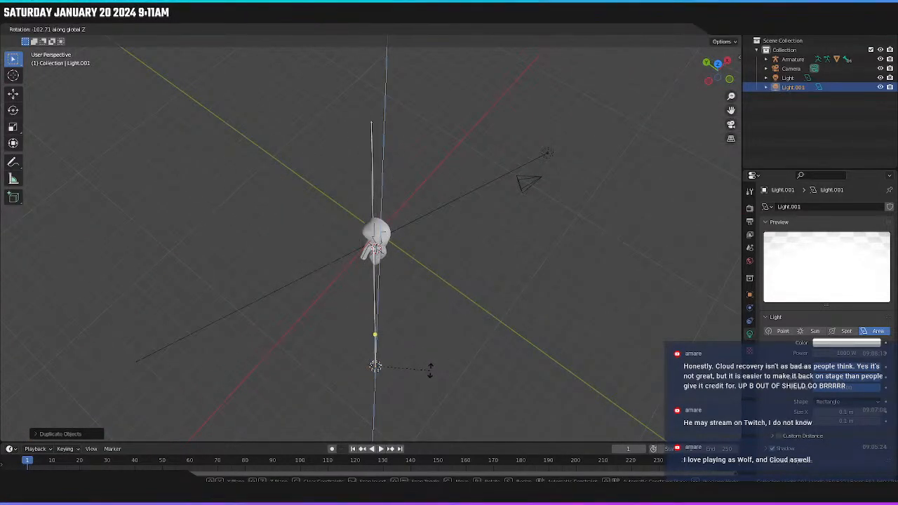
pyautogui.click(430, 370)
# Duplicate the mirrored light in place and clear the copy's rotation.
pyautogui.moveTo(430, 371); pyautogui.dragTo(389, 291, button='middle')
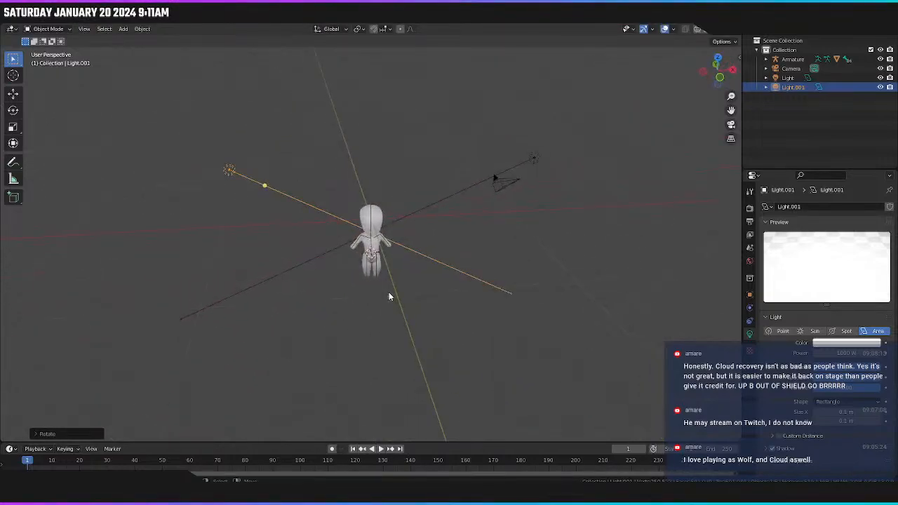
pyautogui.hotkey('shift', 'd')
pyautogui.rightClick(402, 289)
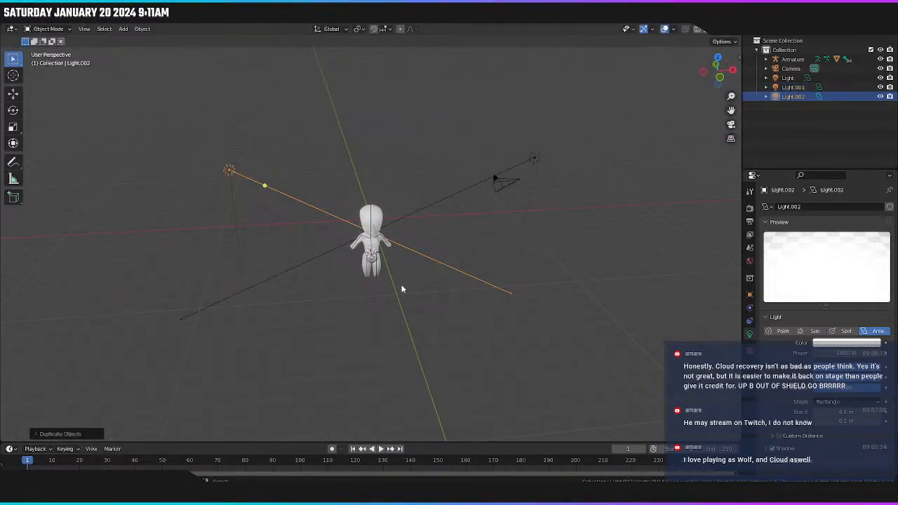
pyautogui.hotkey('alt', 'r')
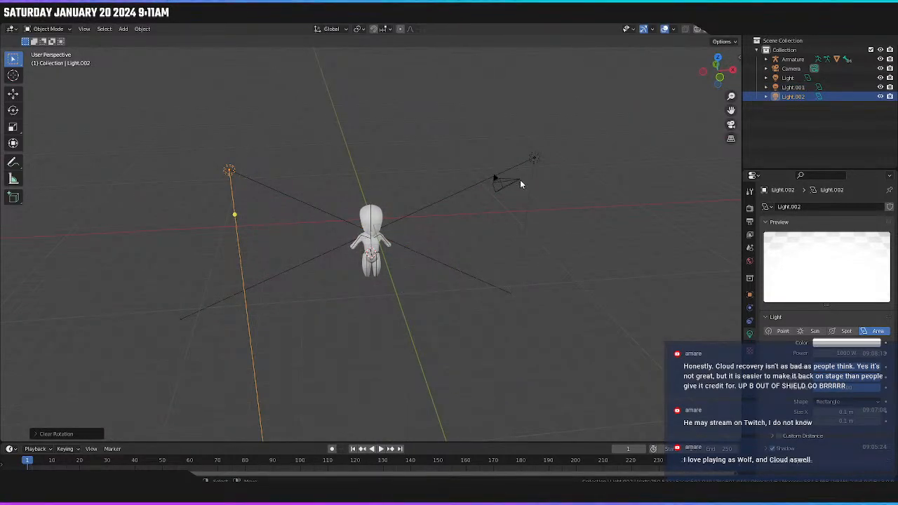
# Centre the new light behind the character by setting its X location to 0 m and Y location to 6 m.
pyautogui.press('n')
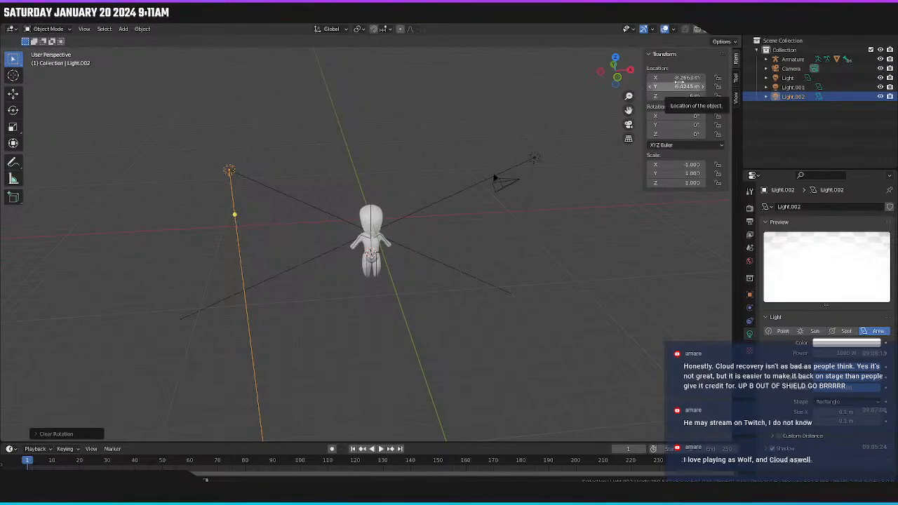
pyautogui.click(677, 77)
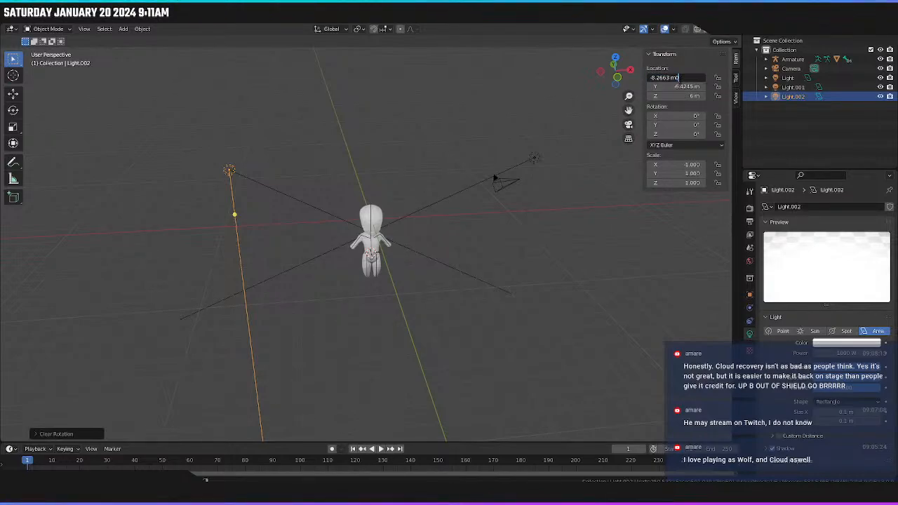
pyautogui.write('0')
pyautogui.press('Return')
pyautogui.click(677, 86)
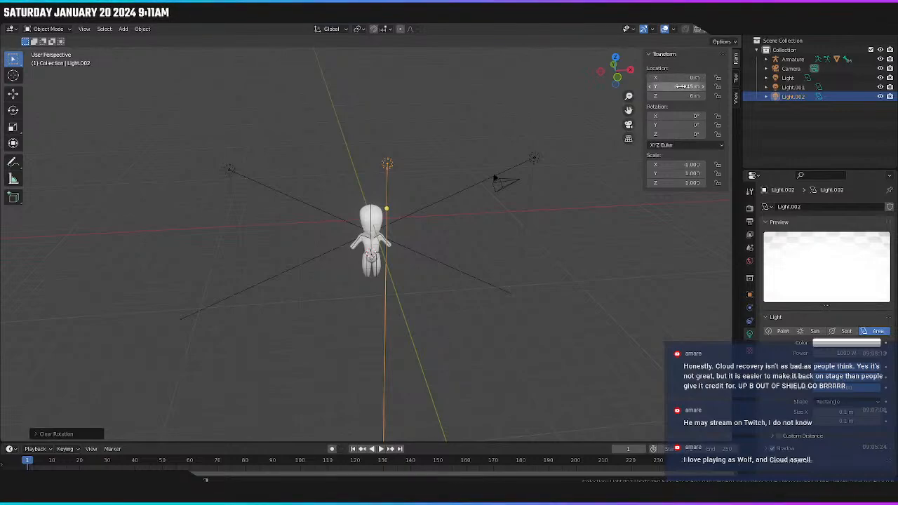
pyautogui.write('6')
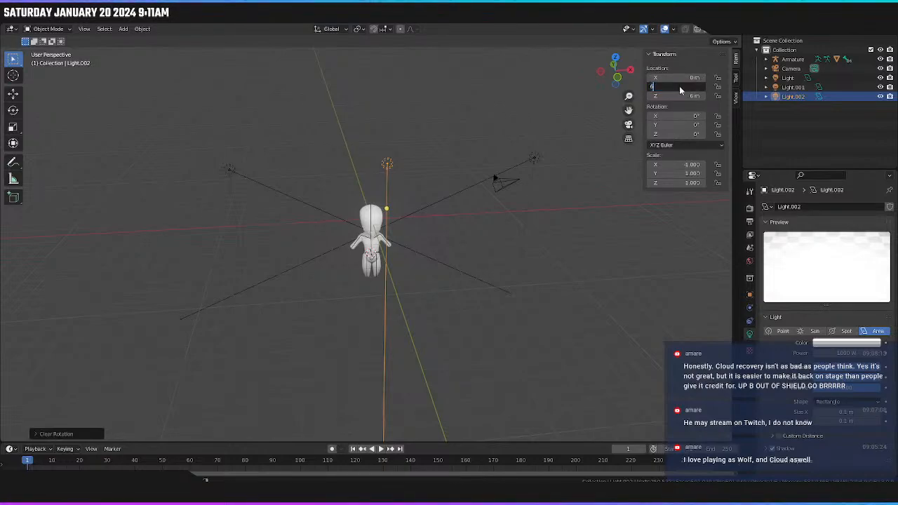
pyautogui.press('Return')
# Rotate the back light about -46.9° around global X so that it aims at the character.
pyautogui.moveTo(487, 127); pyautogui.dragTo(526, 157, button='middle')
pyautogui.press('r')
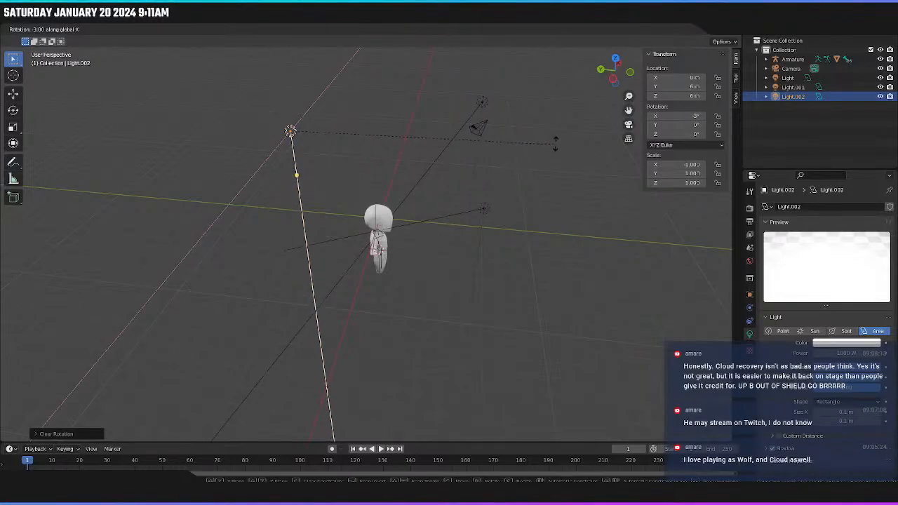
pyautogui.press('x')
pyautogui.click(538, 320)
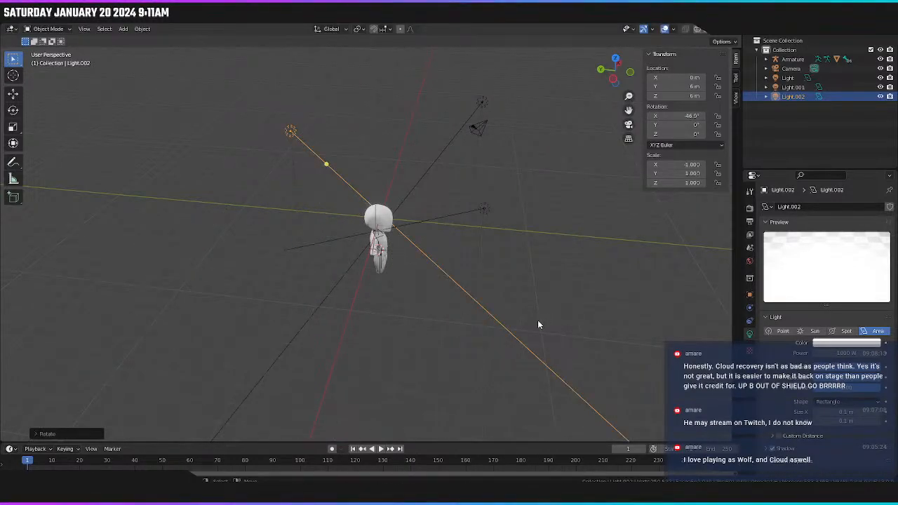
pyautogui.moveTo(537, 320); pyautogui.dragTo(429, 315, button='middle')
pyautogui.press('.')
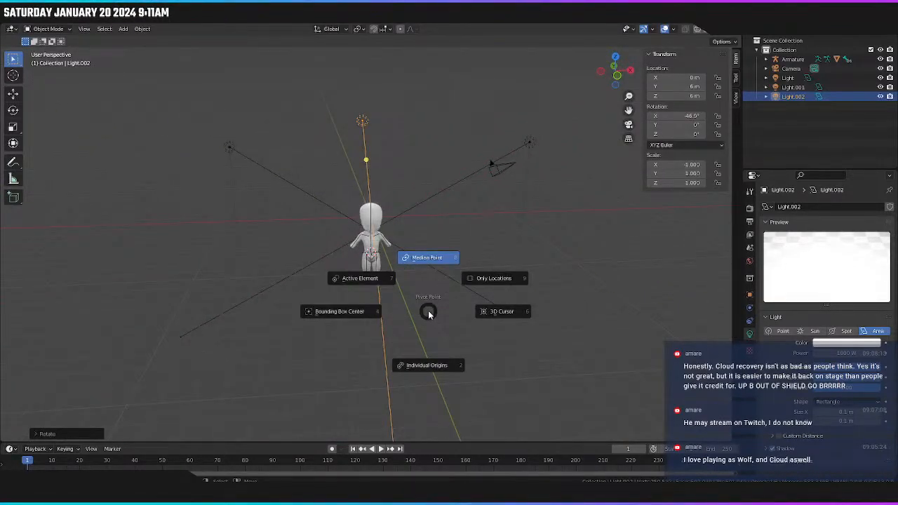
pyautogui.press('Escape')
pyautogui.moveTo(482, 353); pyautogui.dragTo(459, 369, button='middle')
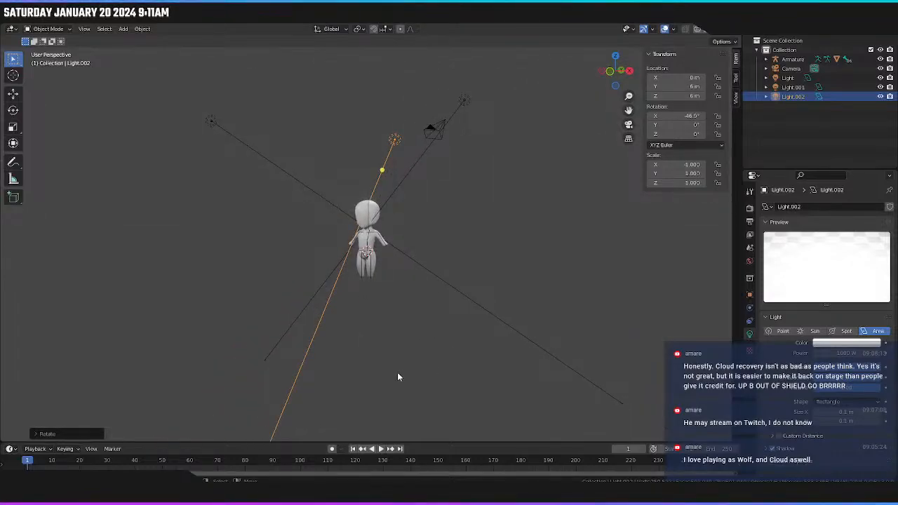
# Set the power of the mirrored front light, Light.001, to 150 W while viewing the character from the front.
pyautogui.press('KP_1')
pyautogui.scroll(6, 407, 358)
pyautogui.scroll(-2, 421, 342)
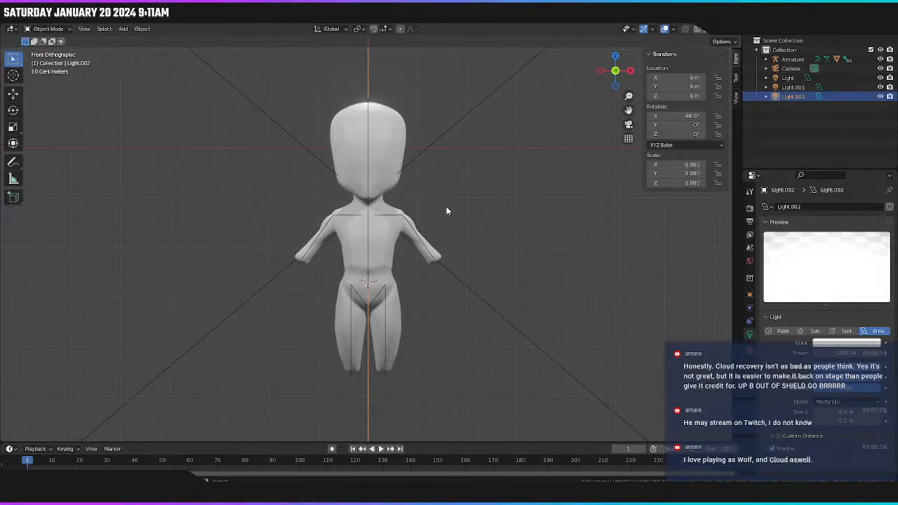
pyautogui.scroll(-4, 538, 83)
pyautogui.click(499, 106)
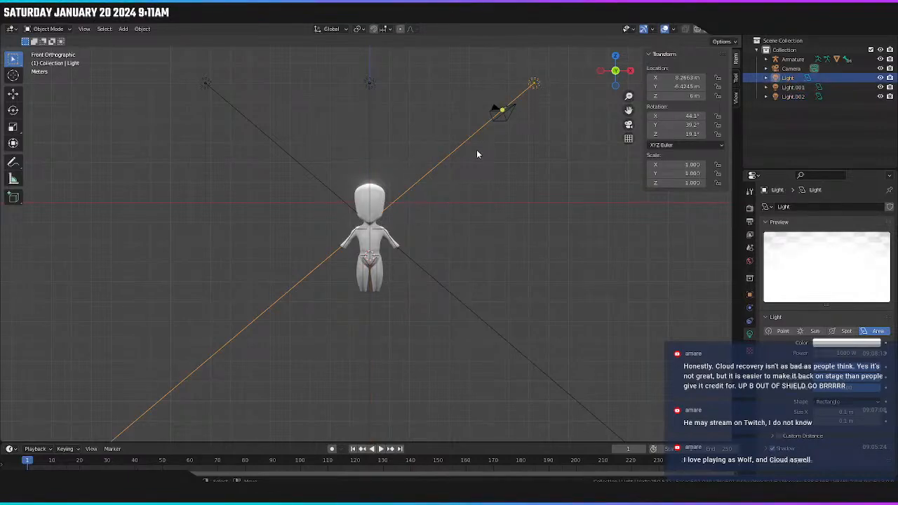
pyautogui.scroll(5, 435, 195)
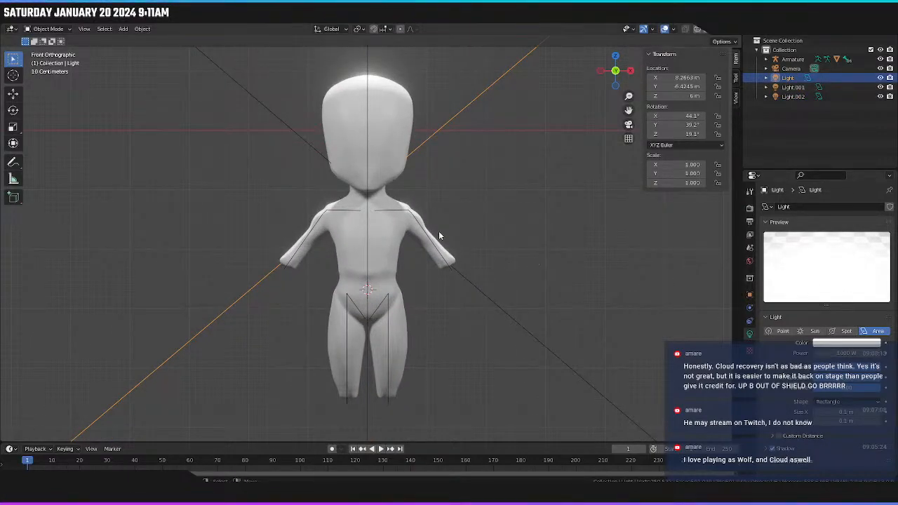
pyautogui.scroll(-3, 385, 214)
pyautogui.scroll(-2, 385, 214)
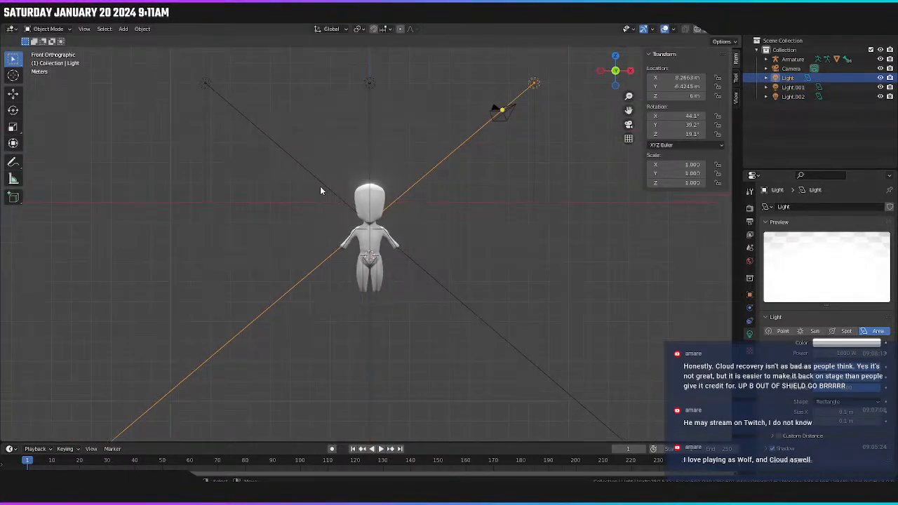
pyautogui.click(207, 83)
pyautogui.scroll(6, 307, 175)
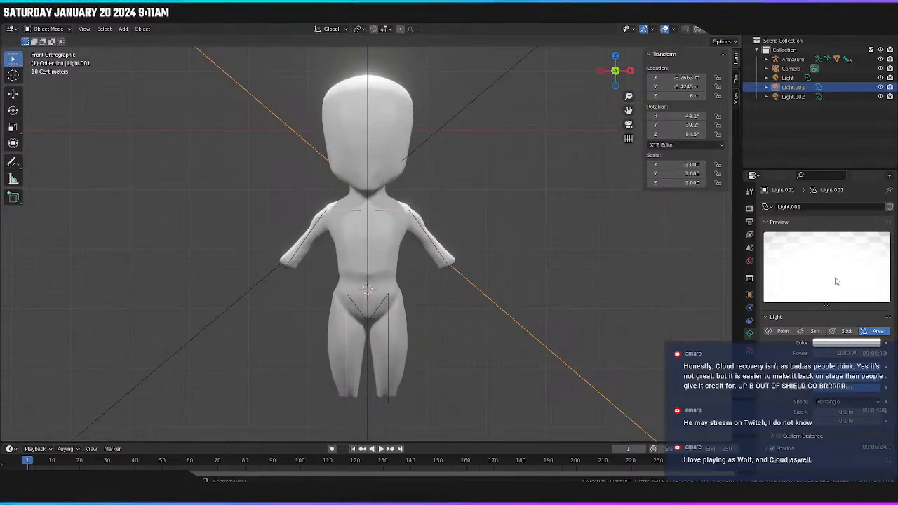
pyautogui.click(835, 353)
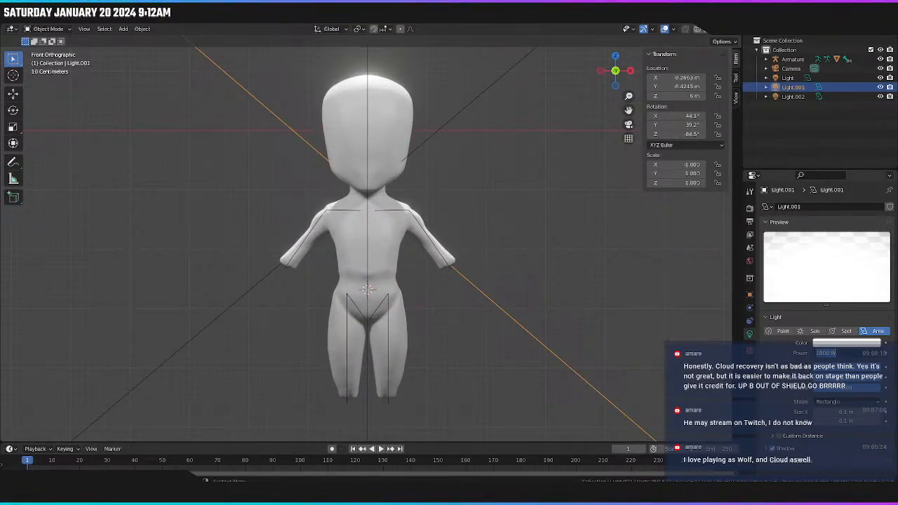
pyautogui.write('150')
pyautogui.press('Return')
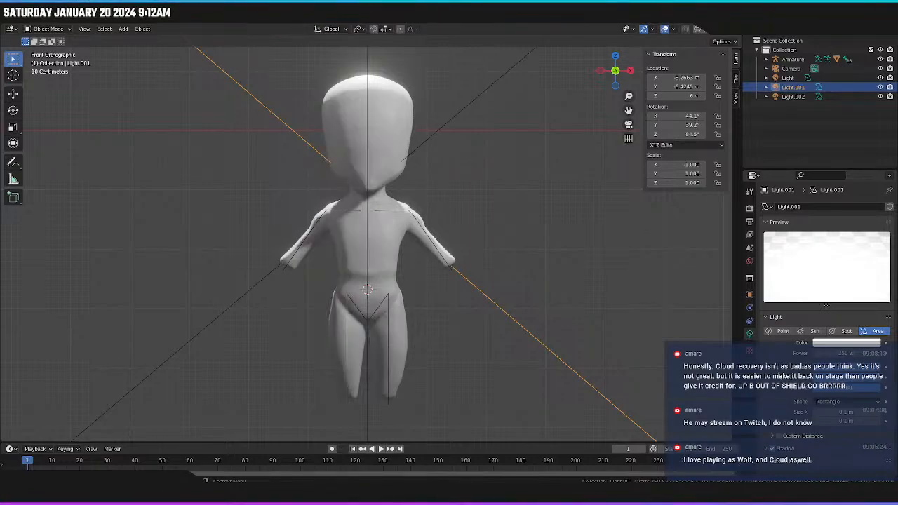
pyautogui.click(845, 353)
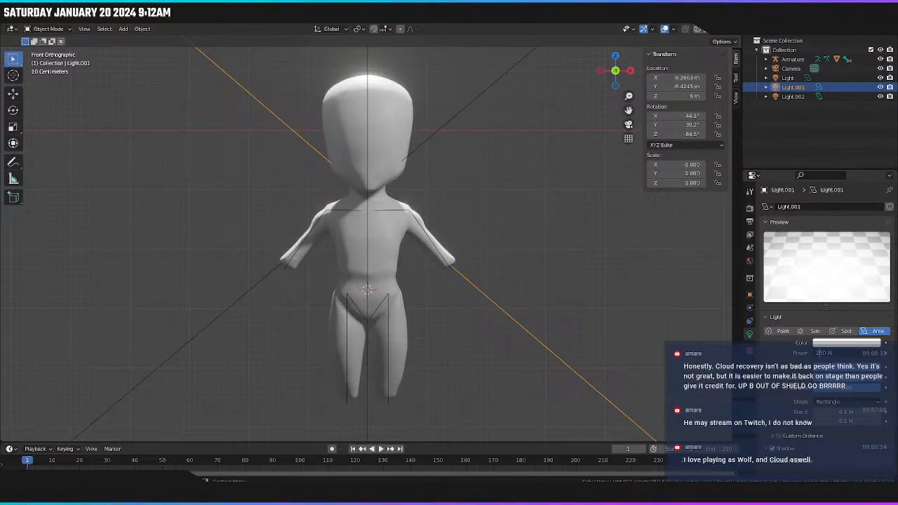
# Hide all three lights in the viewport and reduce the world background strength to 0.
pyautogui.click(880, 78)
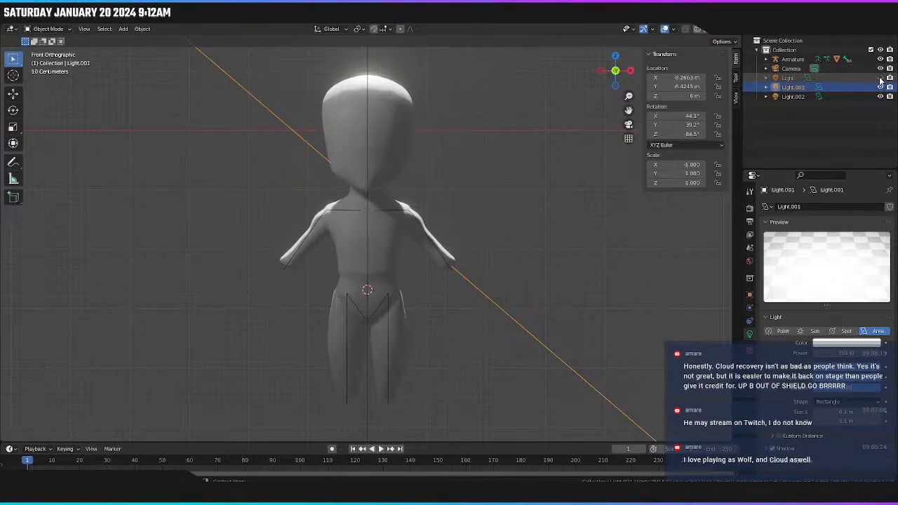
pyautogui.click(881, 97)
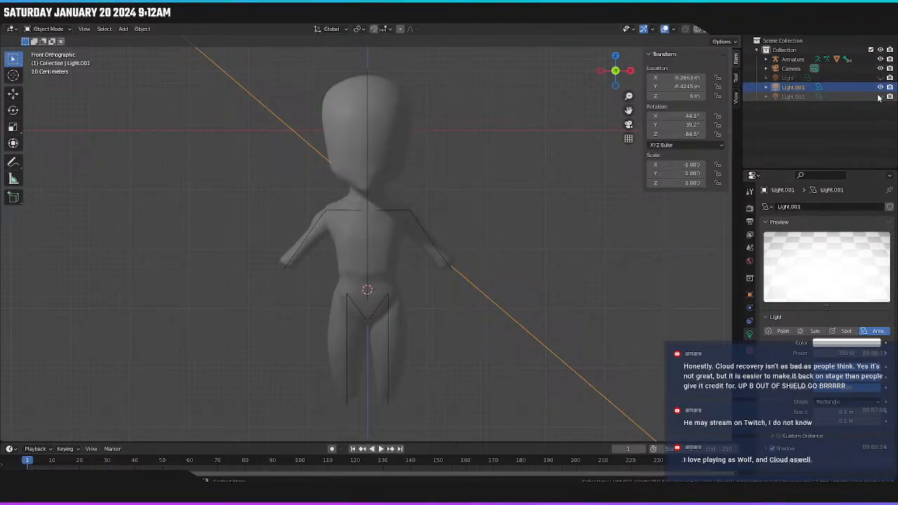
pyautogui.click(881, 87)
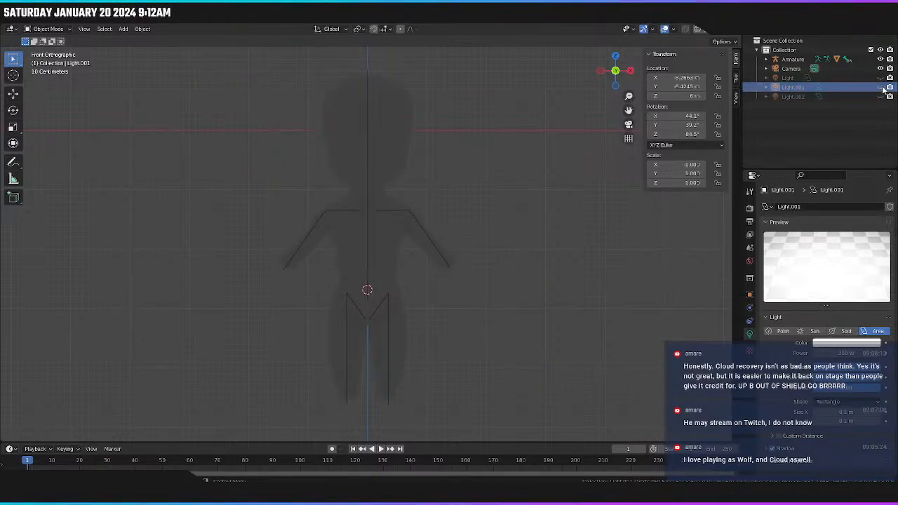
pyautogui.click(749, 261)
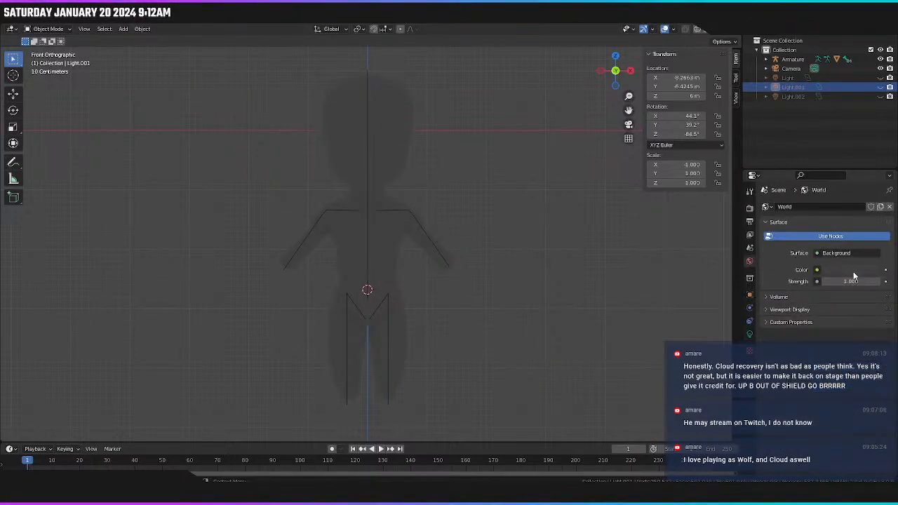
pyautogui.moveTo(854, 281); pyautogui.dragTo(785, 281)
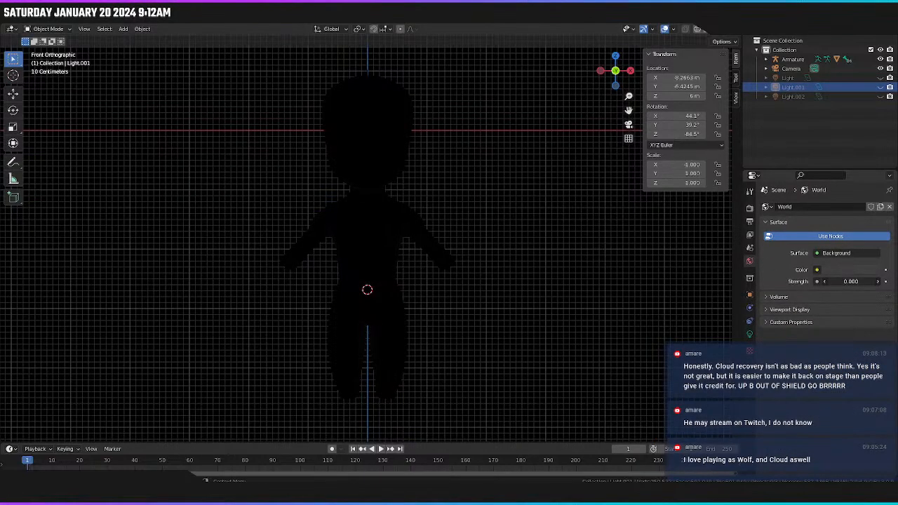
# Preview Light.001 and Light one at a time in the viewport, and inspect the character with both shown together.
pyautogui.click(881, 87)
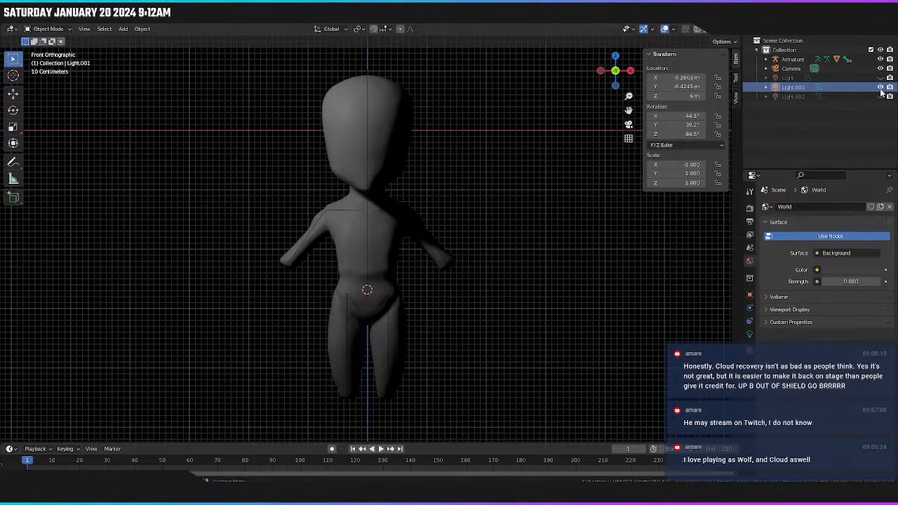
pyautogui.click(880, 89)
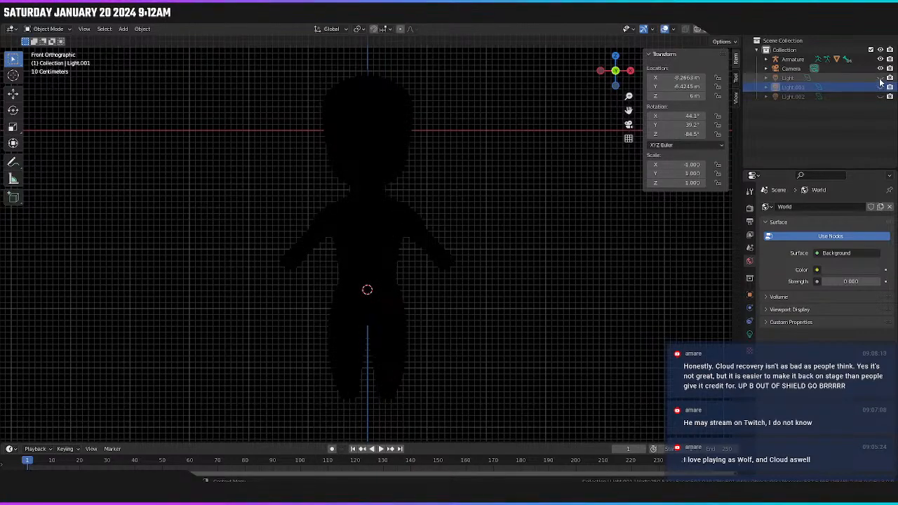
pyautogui.click(881, 79)
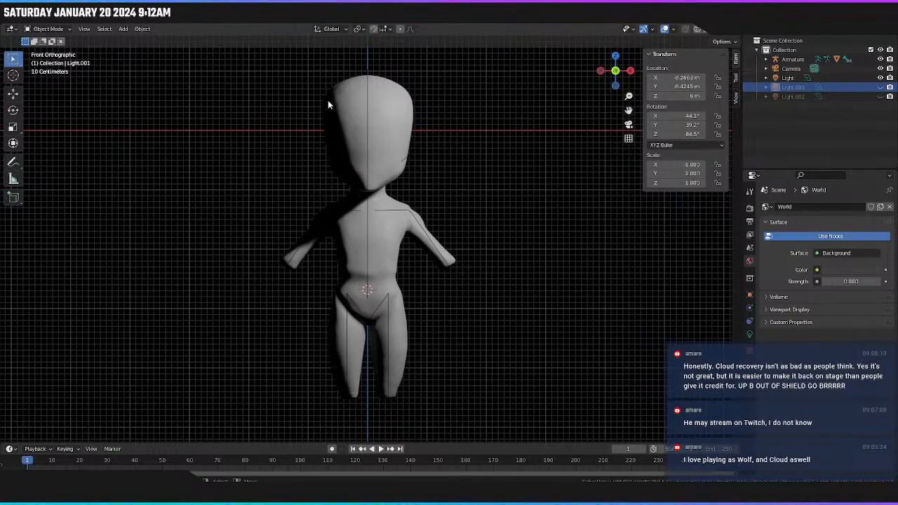
pyautogui.click(881, 88)
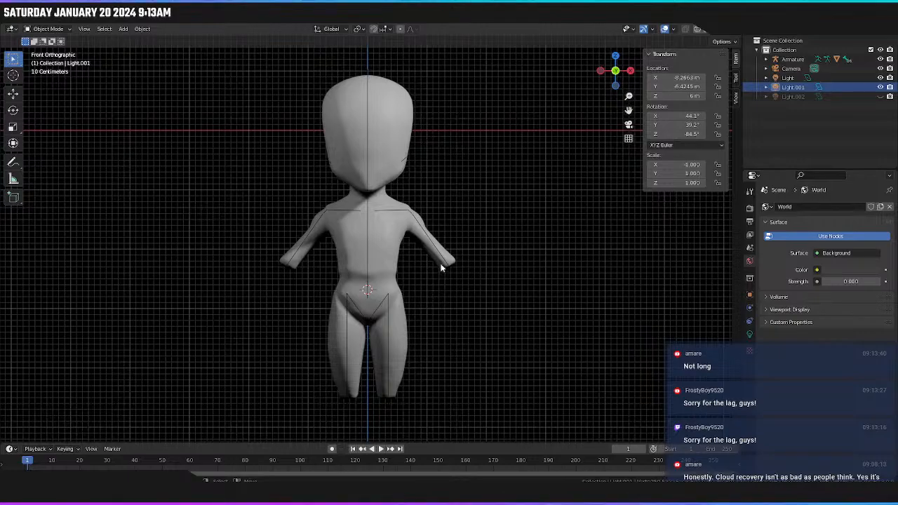
pyautogui.moveTo(441, 268); pyautogui.dragTo(359, 320, button='middle')
pyautogui.press('KP_1')
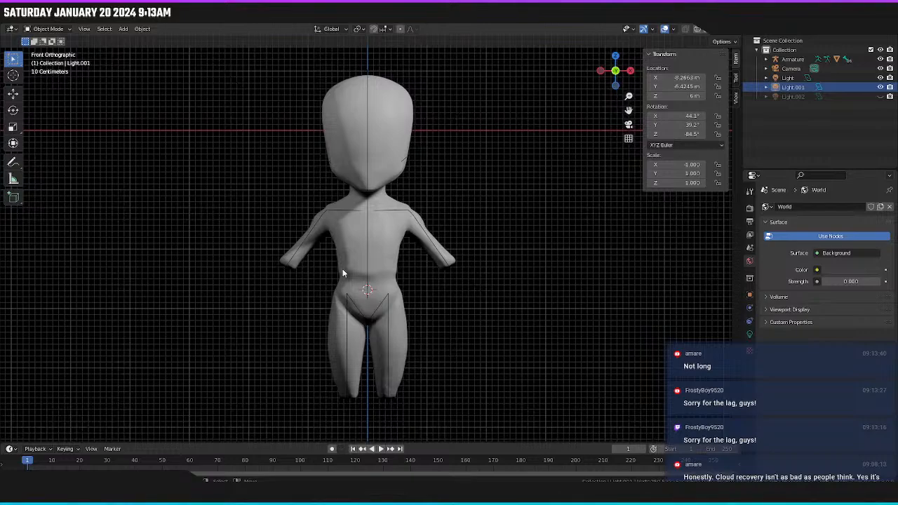
pyautogui.moveTo(389, 182); pyautogui.dragTo(379, 194, button='middle')
pyautogui.press('KP_1')
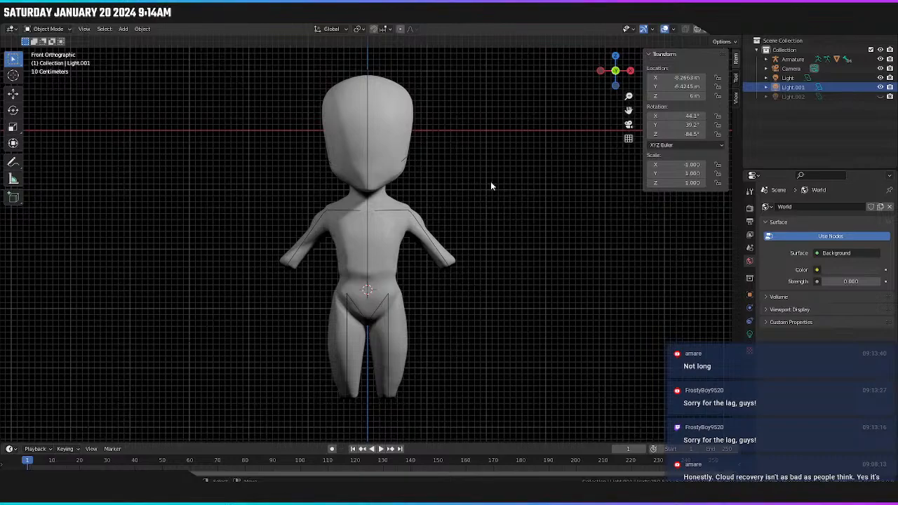
# Show the back light, Light.002, and inspect the character under all three lights.
pyautogui.press('n')
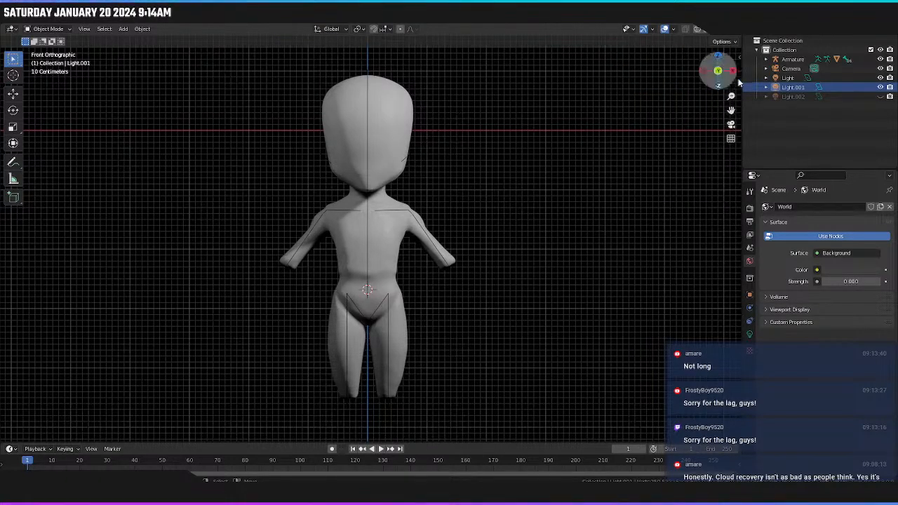
pyautogui.click(881, 97)
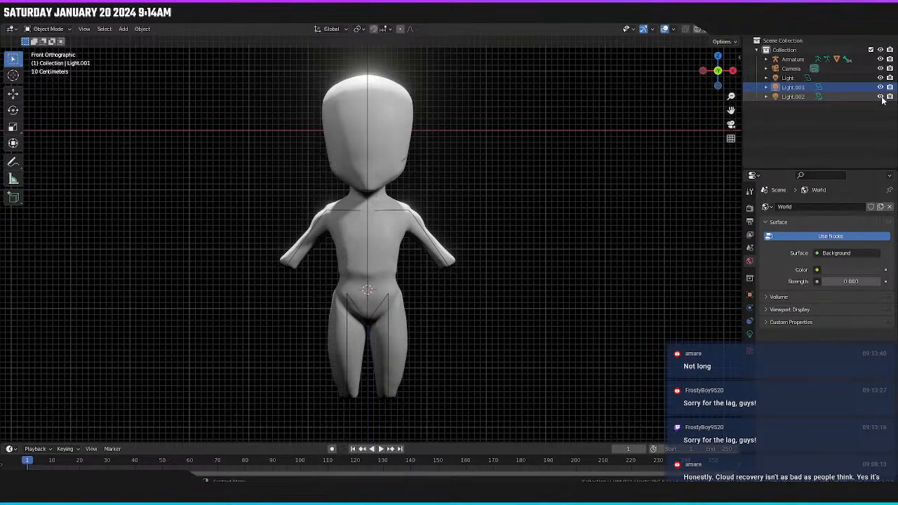
pyautogui.moveTo(598, 140); pyautogui.dragTo(501, 173, button='middle')
pyautogui.press('KP_1')
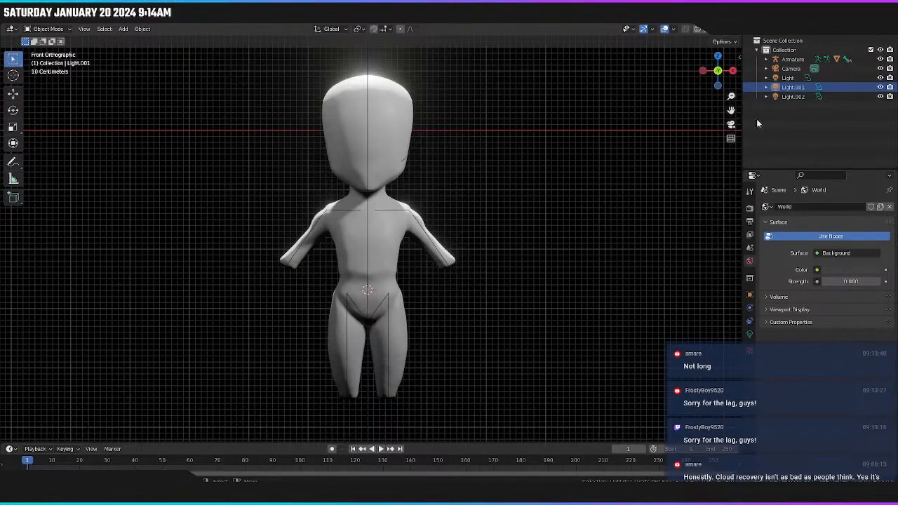
# Hide all three lights in the viewport and preview Light, Light.001 and Light.002 on the character one at a time.
pyautogui.click(881, 78)
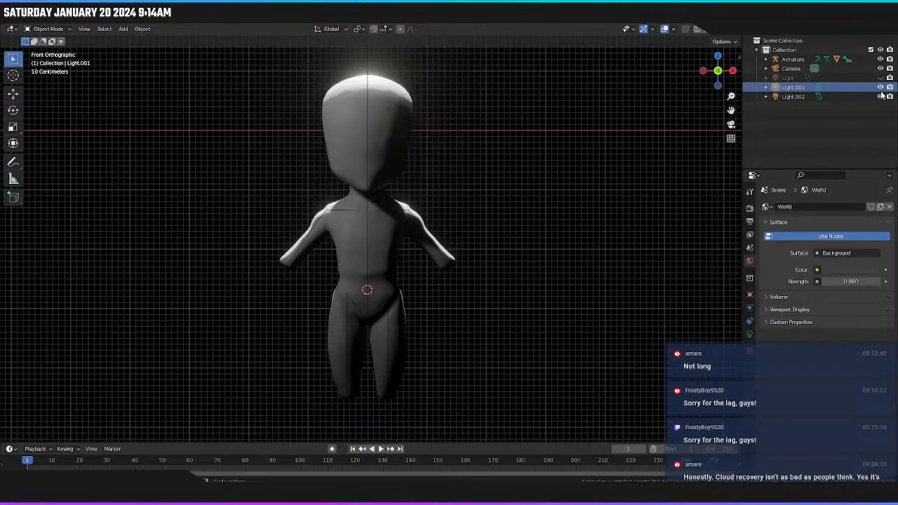
pyautogui.click(881, 88)
pyautogui.click(881, 97)
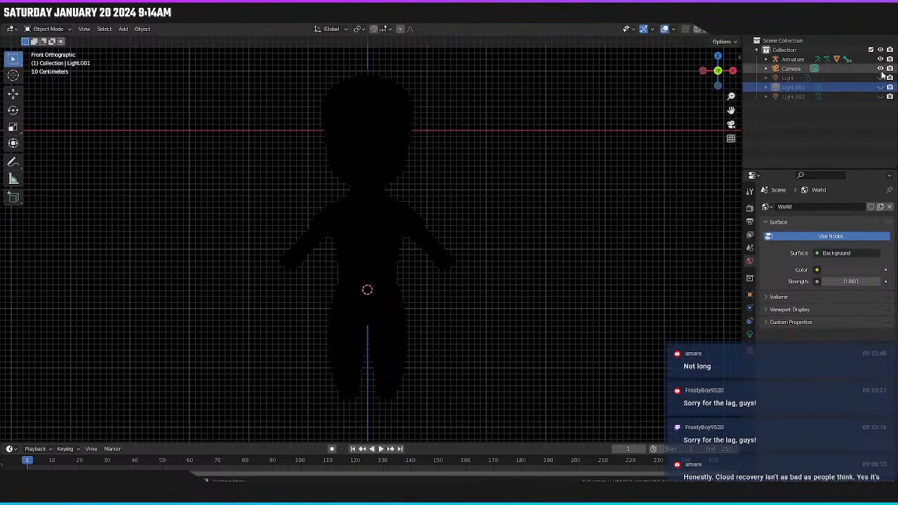
pyautogui.click(880, 79)
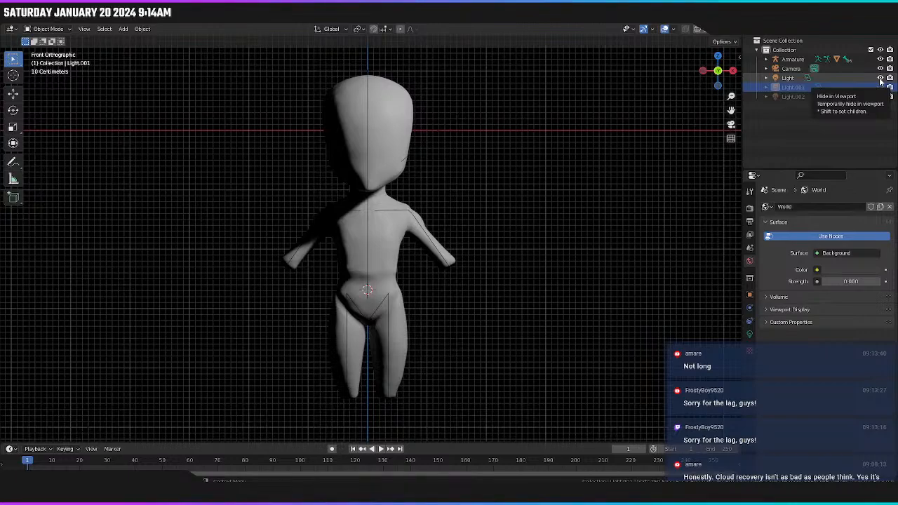
pyautogui.click(881, 78)
pyautogui.click(880, 87)
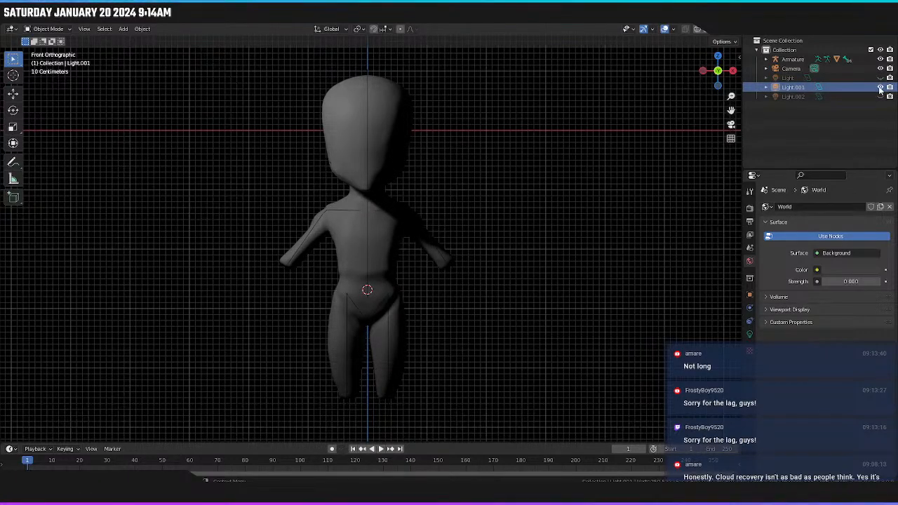
pyautogui.click(881, 87)
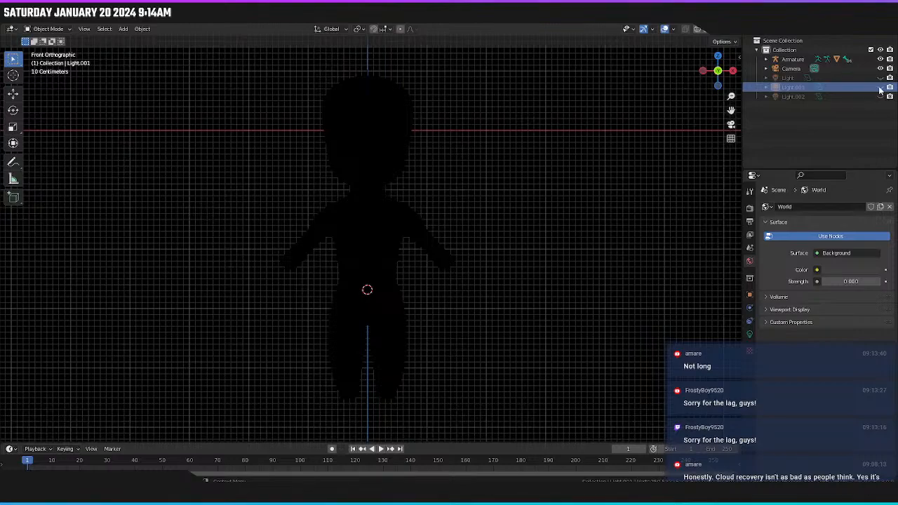
pyautogui.click(880, 96)
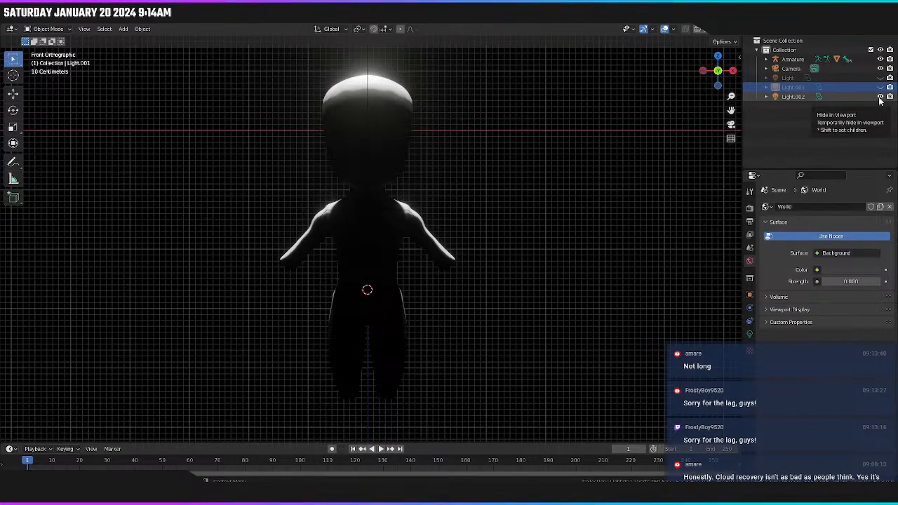
pyautogui.click(880, 99)
pyautogui.click(880, 99)
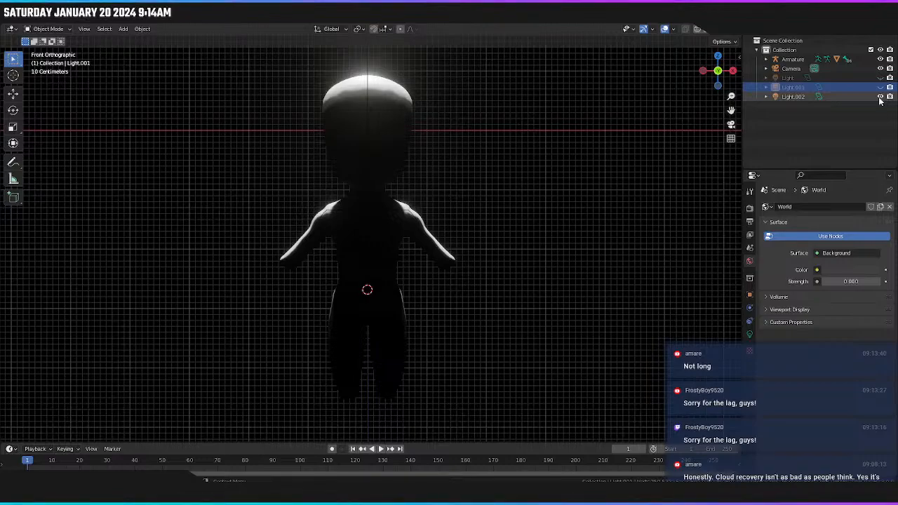
# With Light.002 shown, compare the character's shading when paired with Light.001 alone and with Light alone.
pyautogui.click(881, 87)
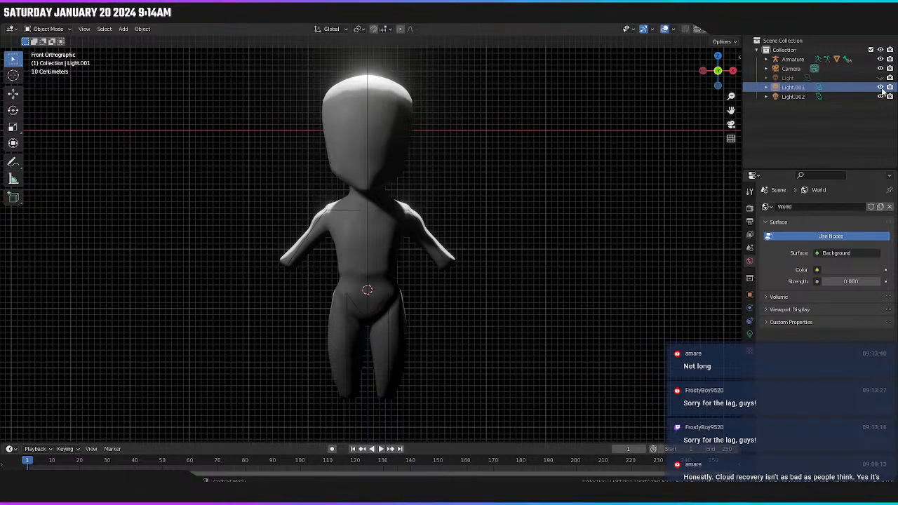
pyautogui.click(880, 87)
pyautogui.click(881, 78)
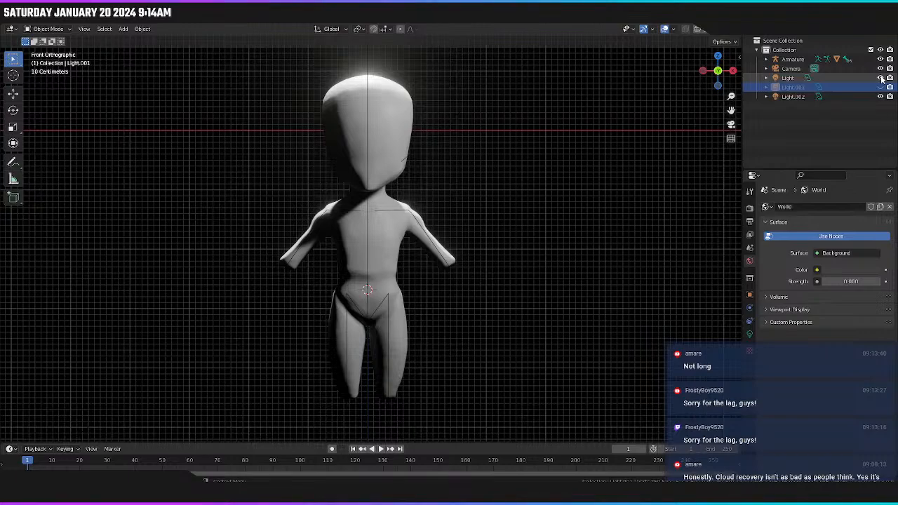
pyautogui.click(881, 78)
pyautogui.click(880, 87)
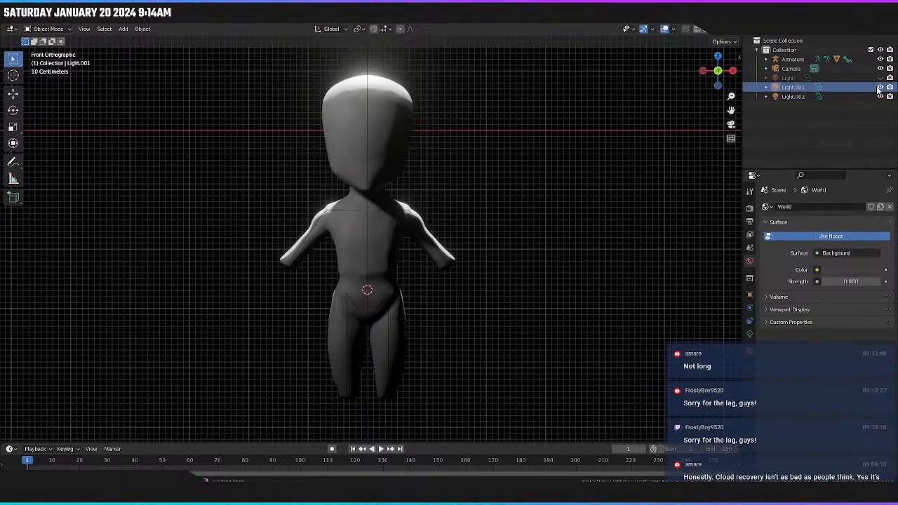
pyautogui.click(880, 87)
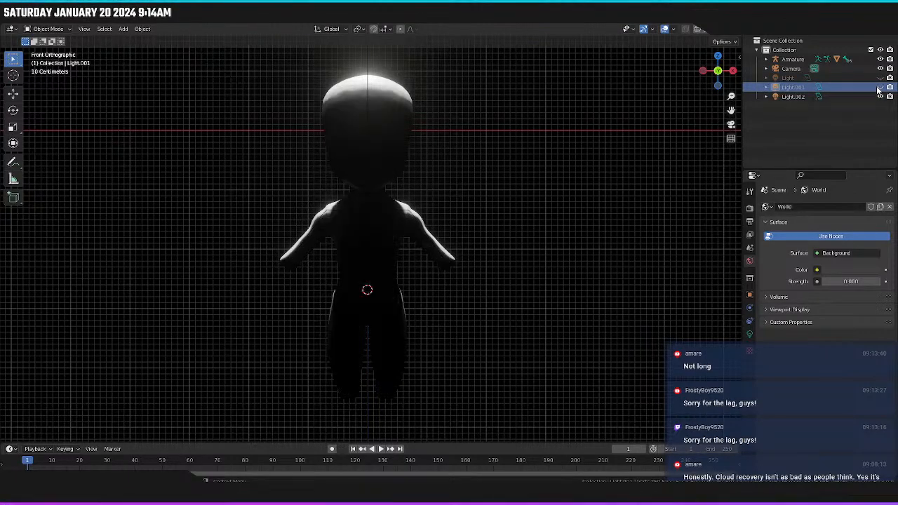
pyautogui.click(880, 77)
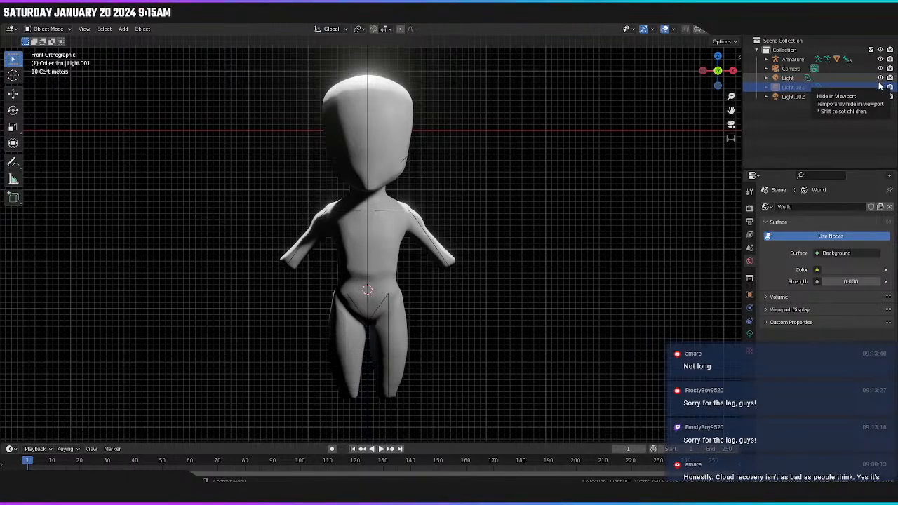
pyautogui.click(880, 79)
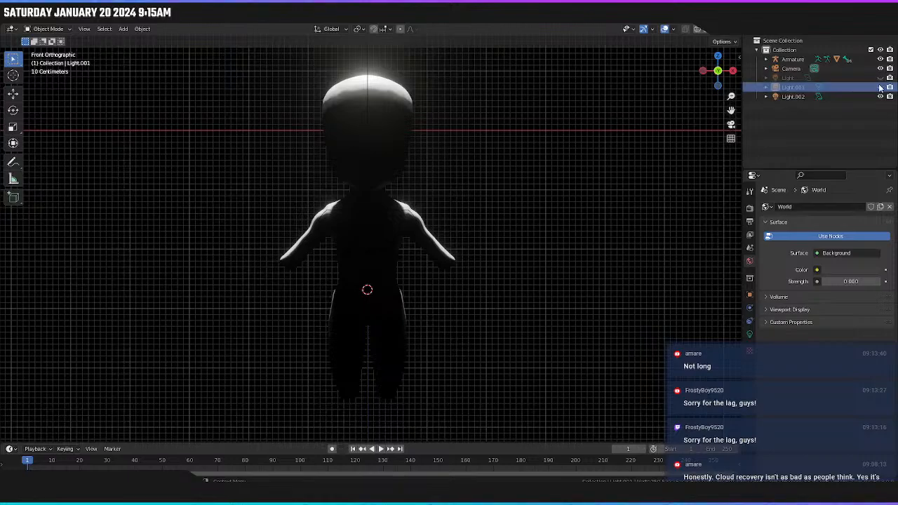
# Show Light and Light.001 again, and compare the character without and with Light.002, leaving all three lights on.
pyautogui.click(880, 79)
pyautogui.click(880, 88)
pyautogui.click(880, 97)
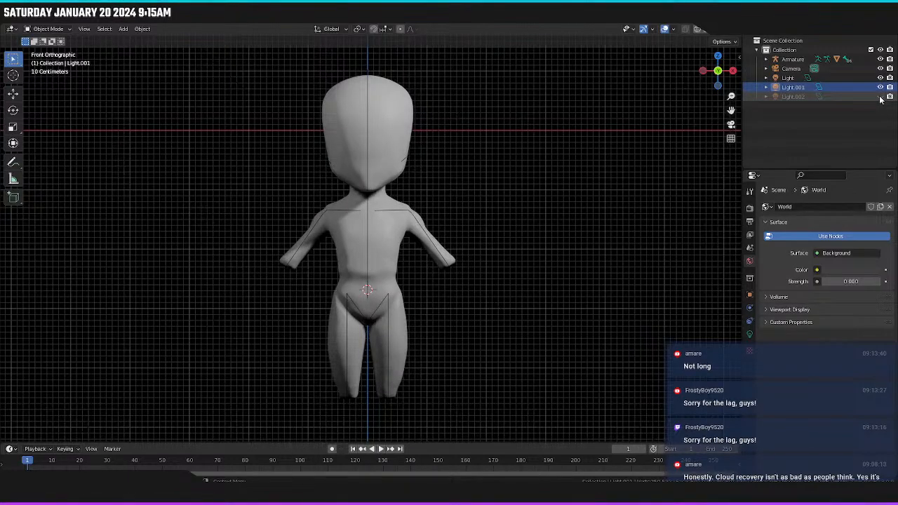
pyautogui.click(880, 97)
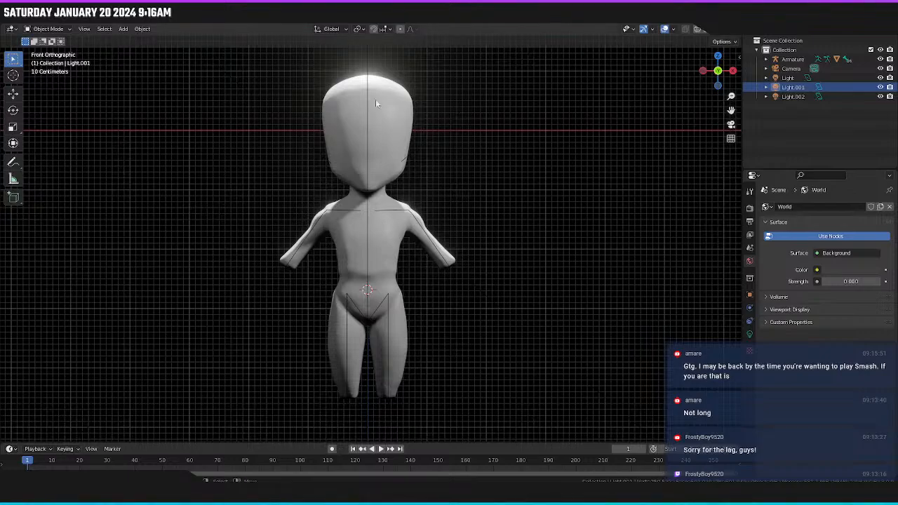
pyautogui.click(366, 199)
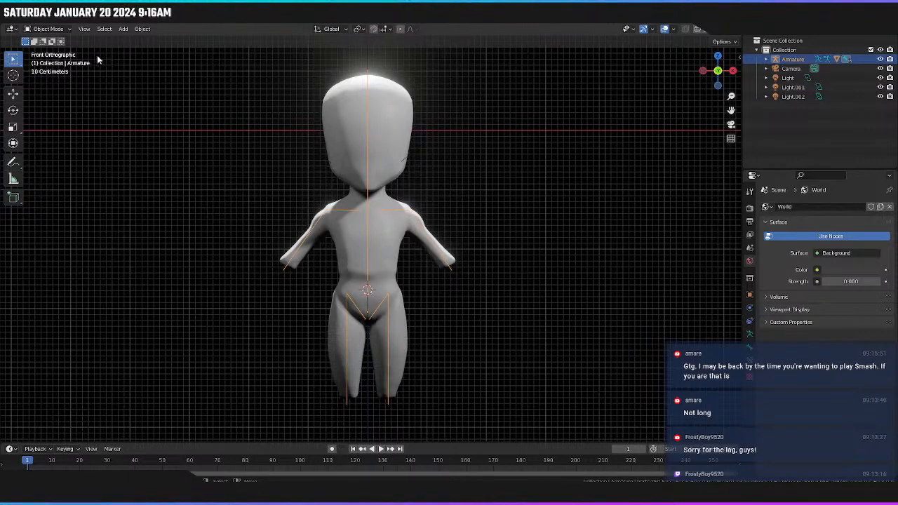
pyautogui.click(48, 29)
pyautogui.click(49, 60)
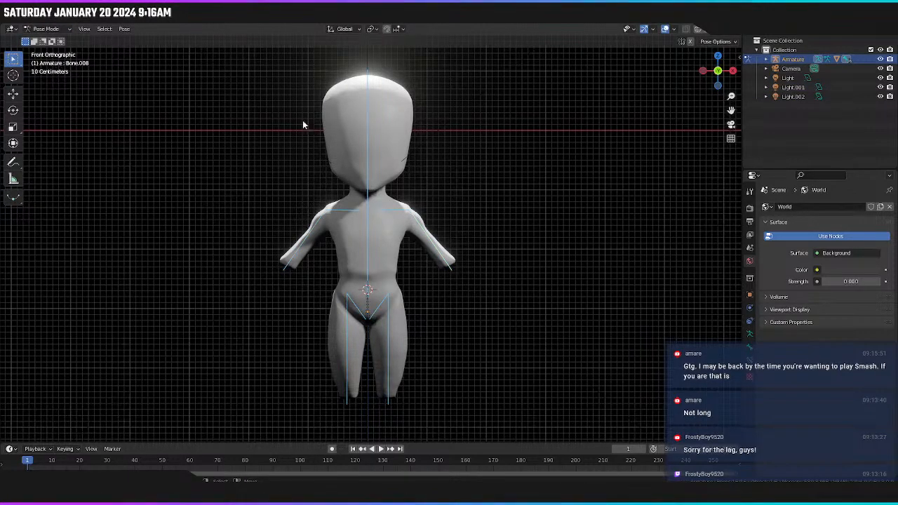
pyautogui.click(46, 29)
pyautogui.click(48, 40)
# Give the body mesh's material a pinkish skin-tone base color with hue 0.025, saturation 0.607 and value 1.000.
pyautogui.click(410, 118)
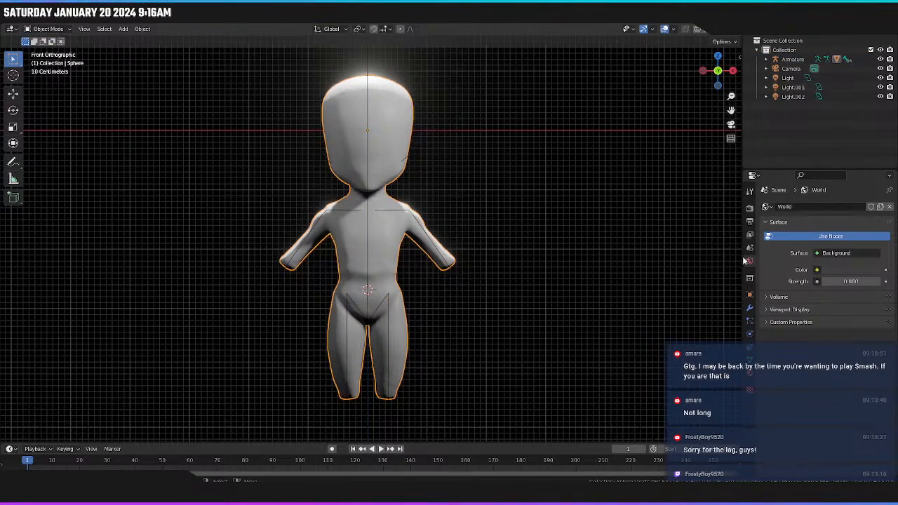
pyautogui.click(749, 390)
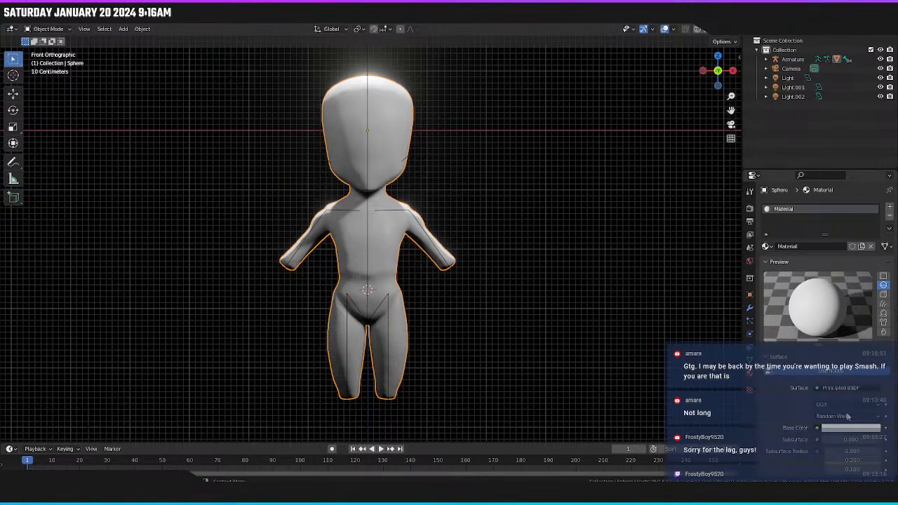
pyautogui.scroll(-2, 817, 330)
pyautogui.click(844, 372)
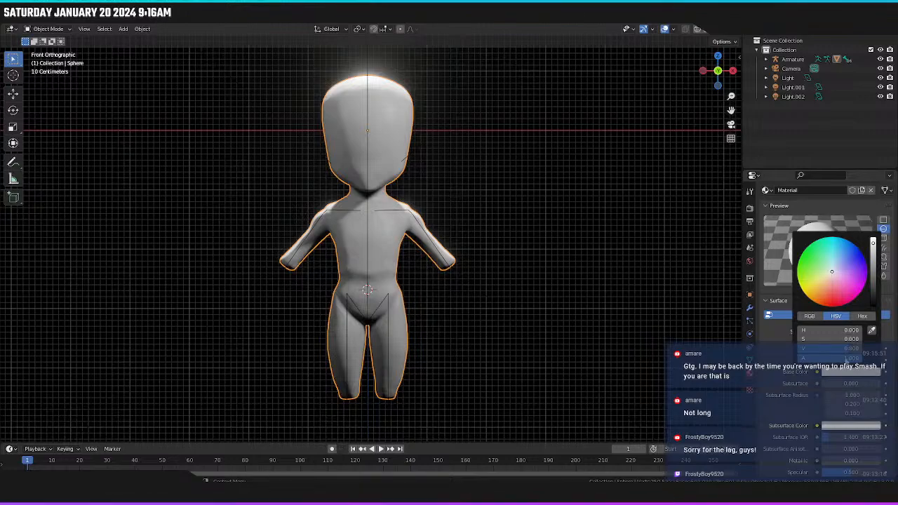
pyautogui.moveTo(873, 244); pyautogui.dragTo(873, 237)
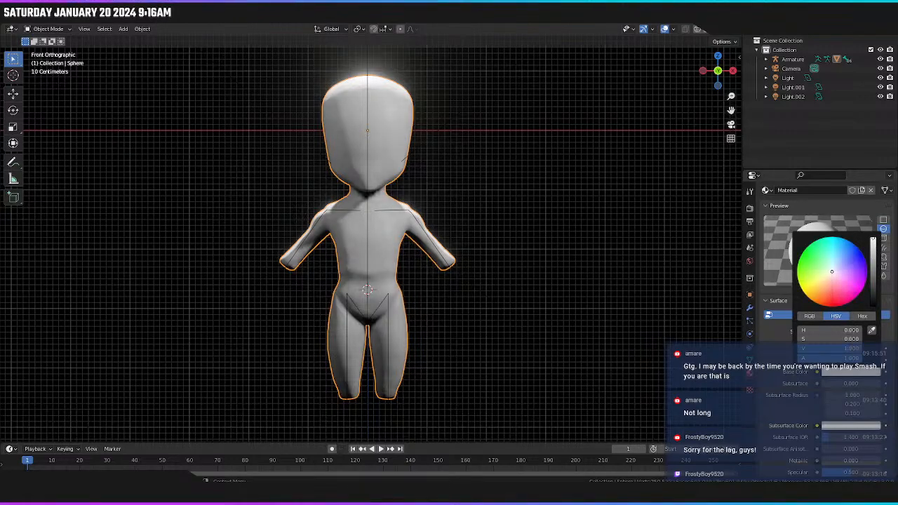
pyautogui.click(830, 281)
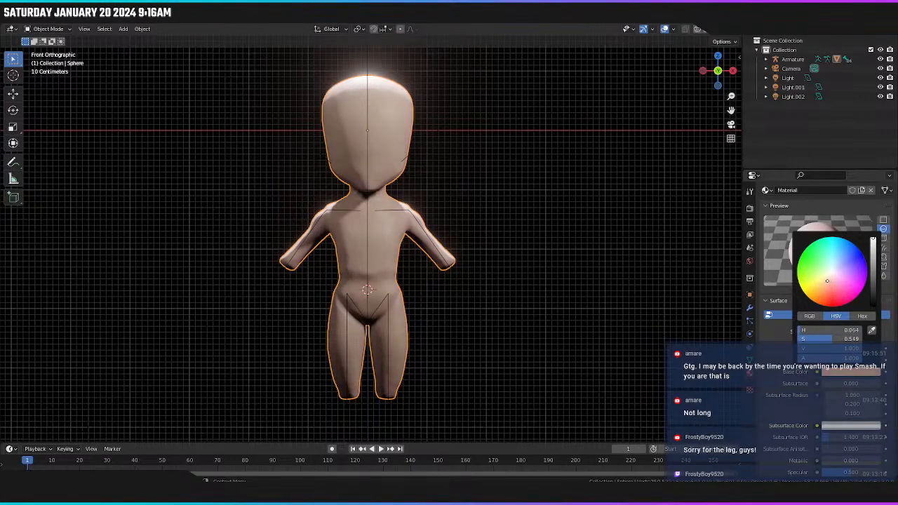
pyautogui.moveTo(827, 281); pyautogui.dragTo(829, 284)
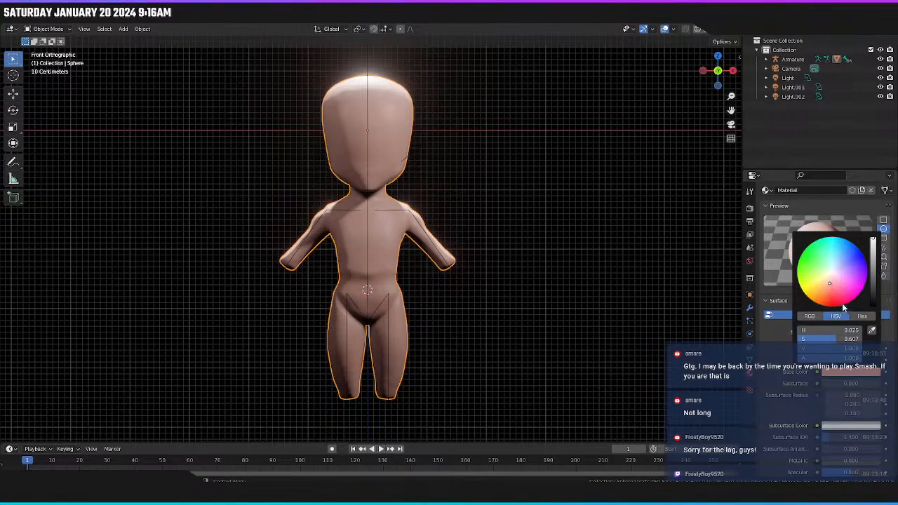
# Copy the base color's full hex code, FFB9A8, without changing the color.
pyautogui.click(862, 316)
pyautogui.click(831, 330)
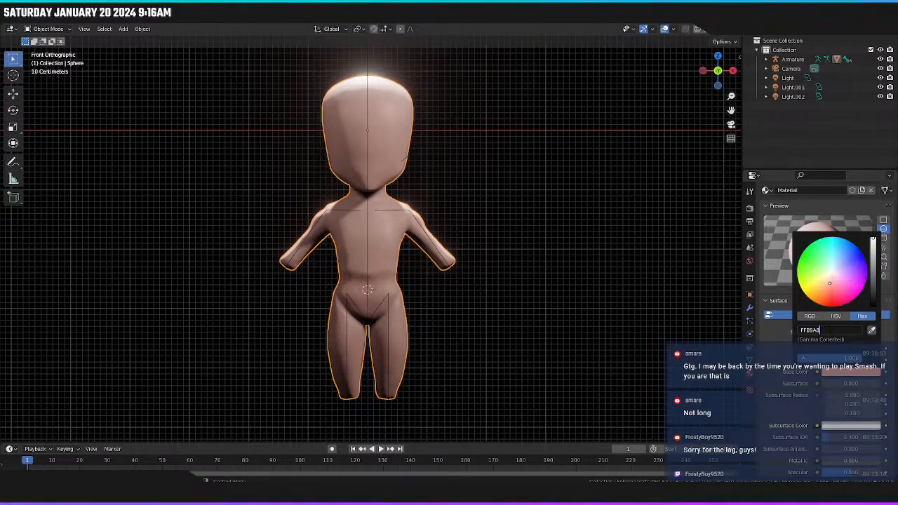
pyautogui.hotkey('ctrl', 'a')
pyautogui.press('Return')
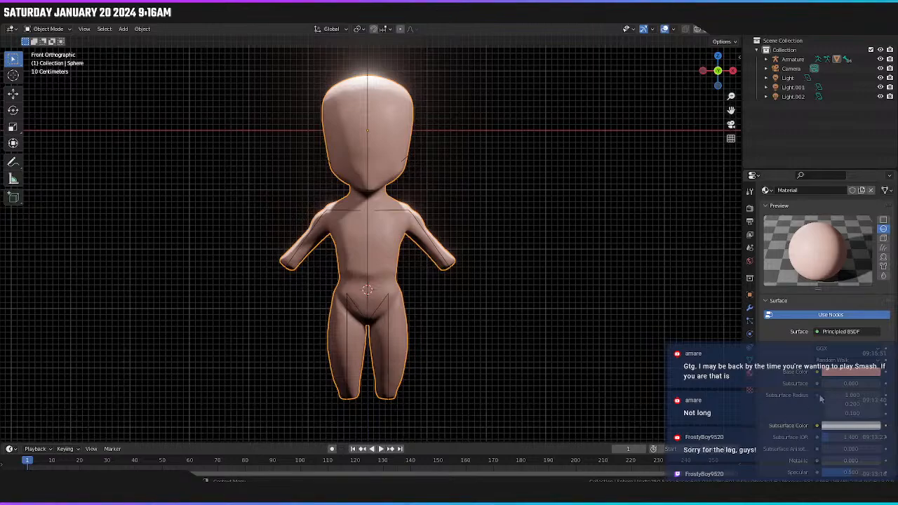
# Set the body material's Subsurface to 0.2 and open its Subsurface Color for editing.
pyautogui.click(850, 383)
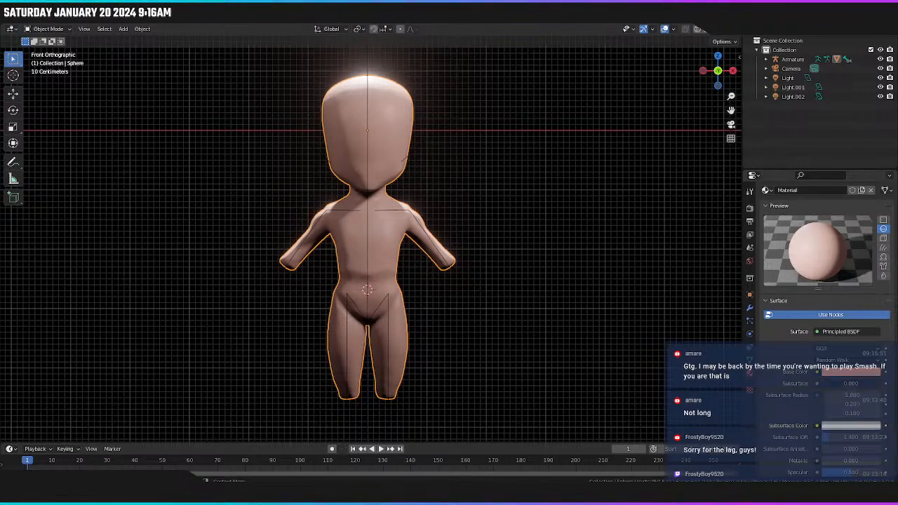
pyautogui.write('0.2')
pyautogui.press('Return')
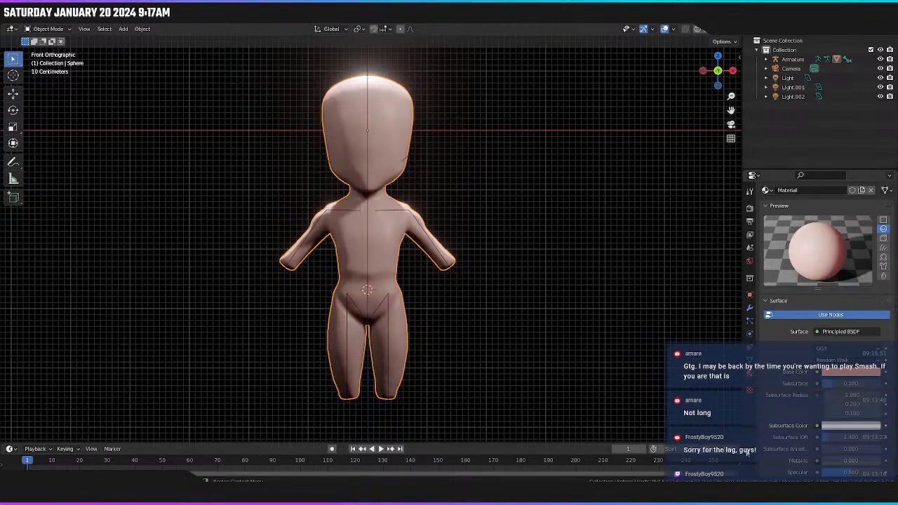
pyautogui.click(850, 424)
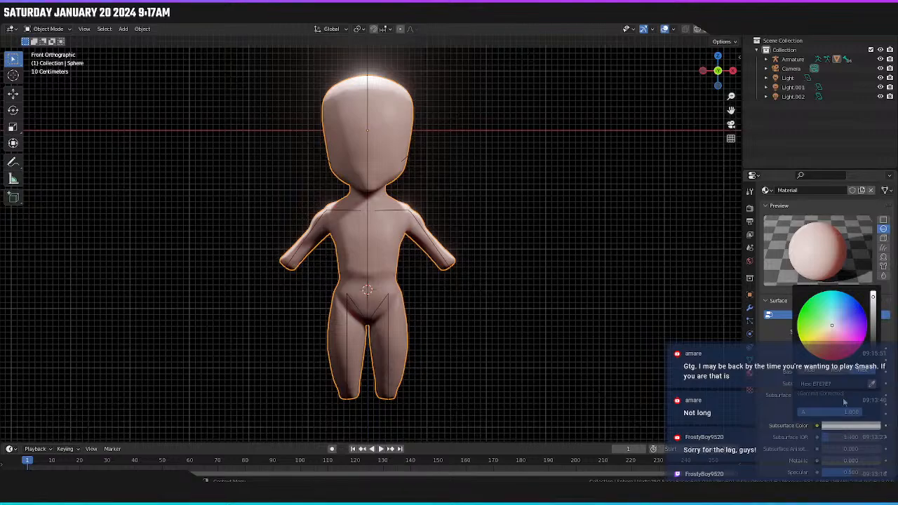
# Set the body material's subsurface color to hex FFB9AB and raise its saturation to about 0.901.
pyautogui.write('FFB9AB')
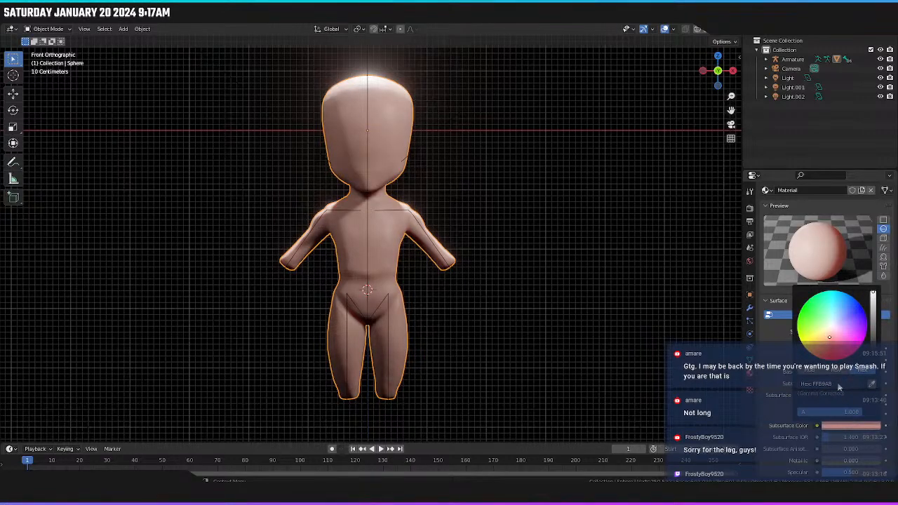
pyautogui.click(834, 371)
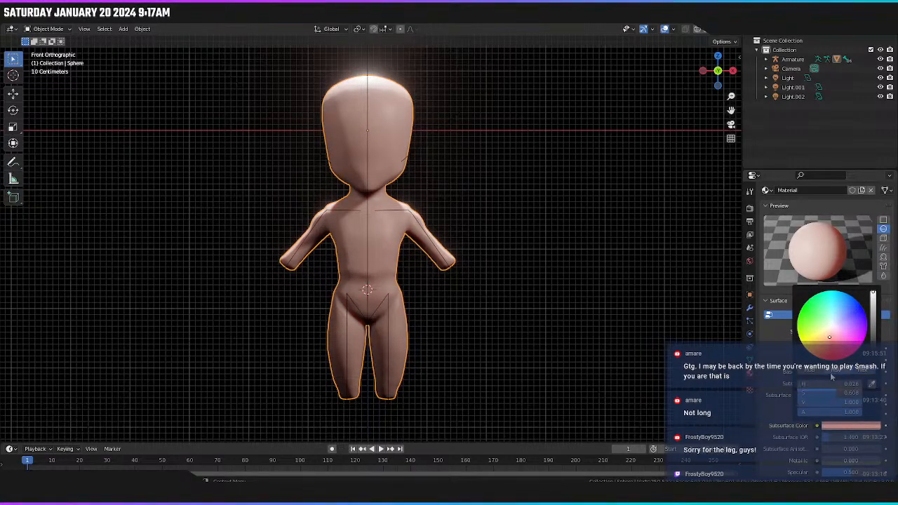
pyautogui.moveTo(836, 393); pyautogui.dragTo(855, 393)
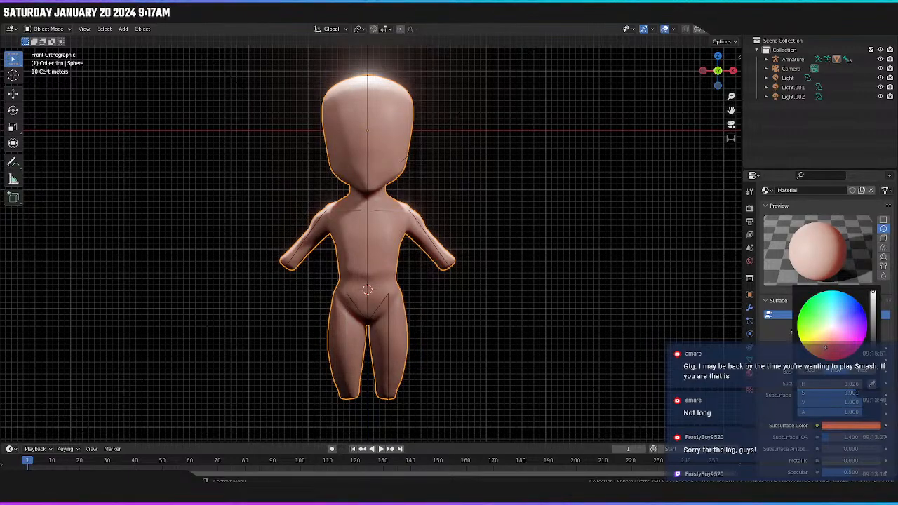
pyautogui.click(855, 392)
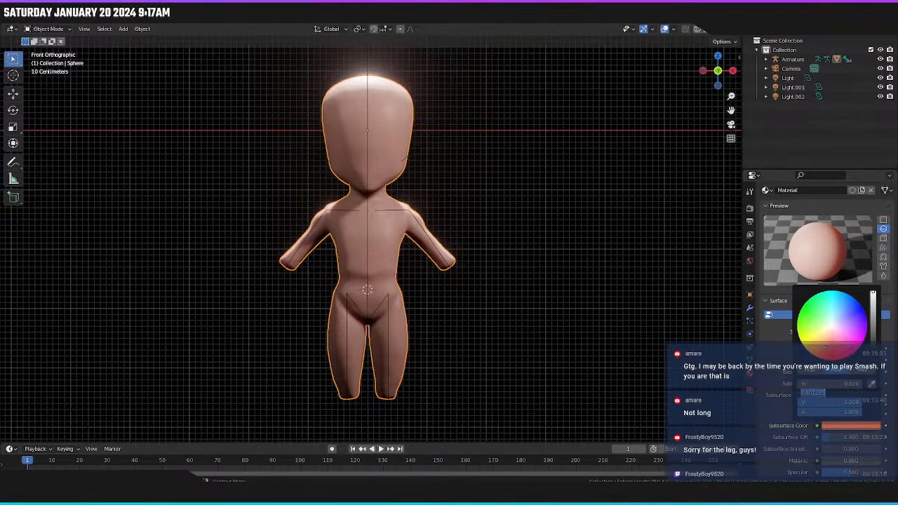
pyautogui.press('Return')
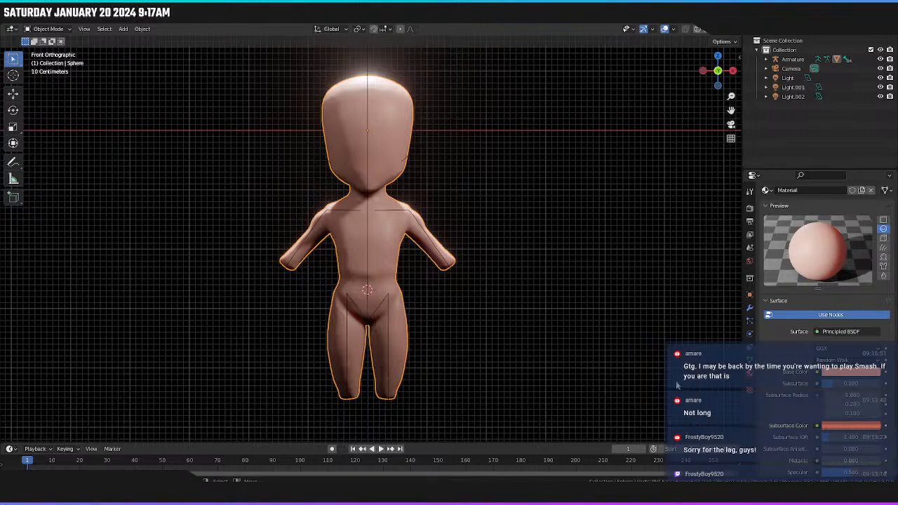
# Set the scene's color management exposure to about 2.013 and its gamma to about 0.497.
pyautogui.click(750, 210)
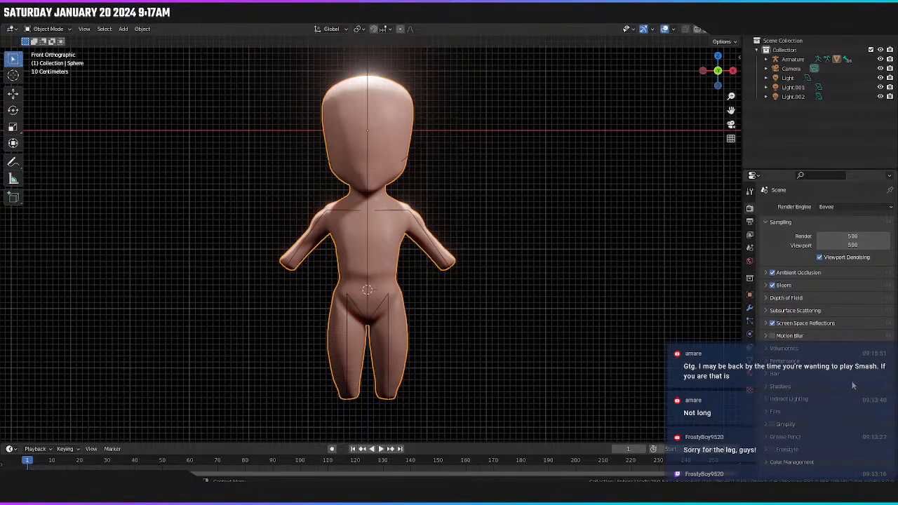
pyautogui.scroll(-5, 840, 432)
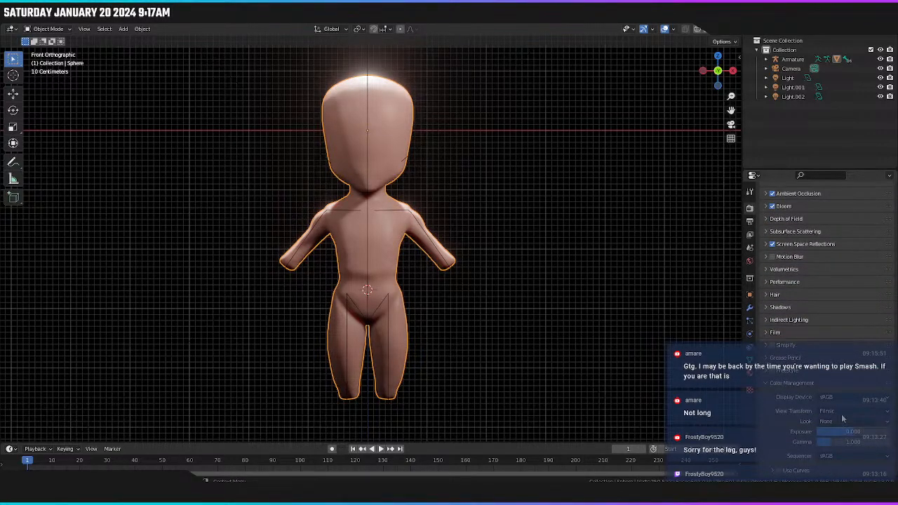
pyautogui.moveTo(842, 442); pyautogui.dragTo(806, 442)
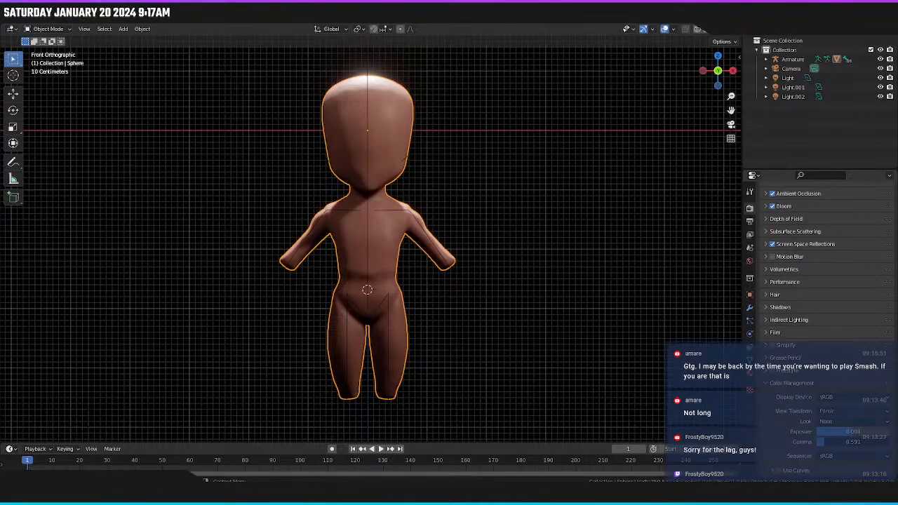
pyautogui.moveTo(851, 442)
pyautogui.mouseDown()
pyautogui.moveTo(852, 431)
pyautogui.moveTo(864, 431)
pyautogui.mouseUp()
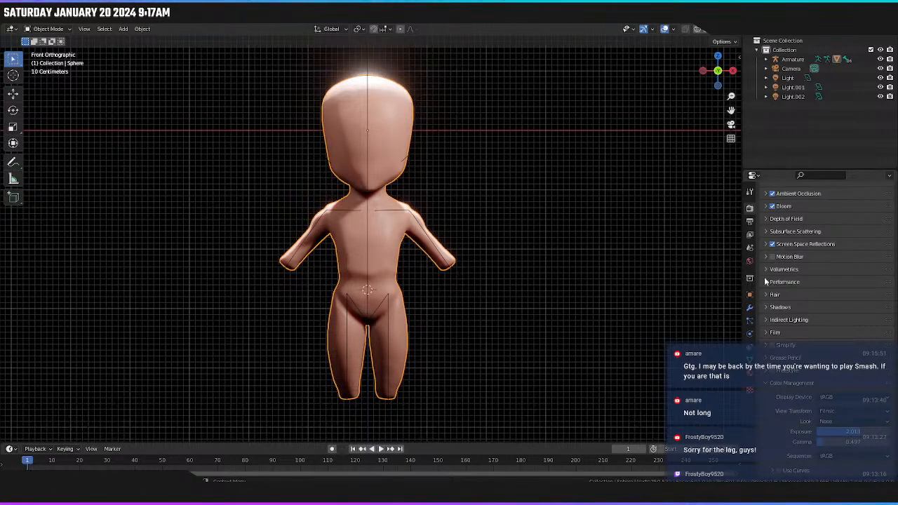
# Lighten the body material's subsurface color to a paler pink close to the base color.
pyautogui.click(749, 379)
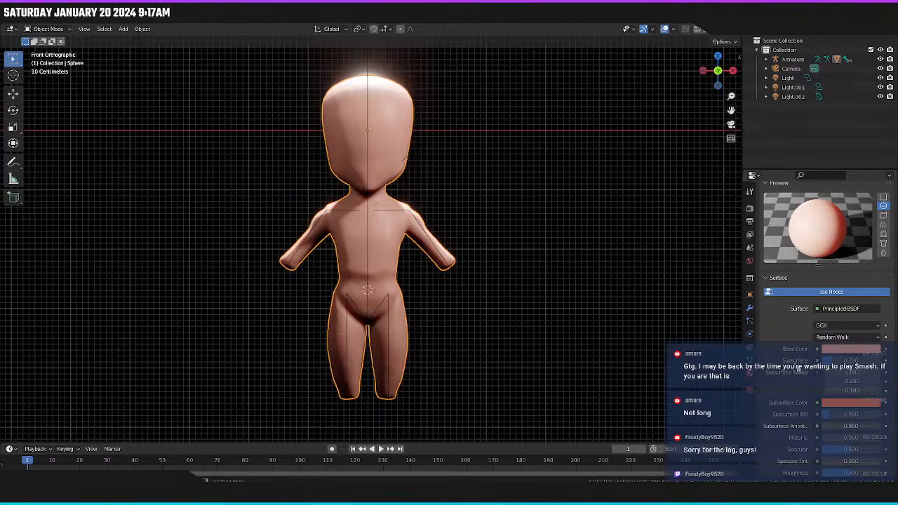
pyautogui.moveTo(495, 325); pyautogui.dragTo(483, 343, button='middle')
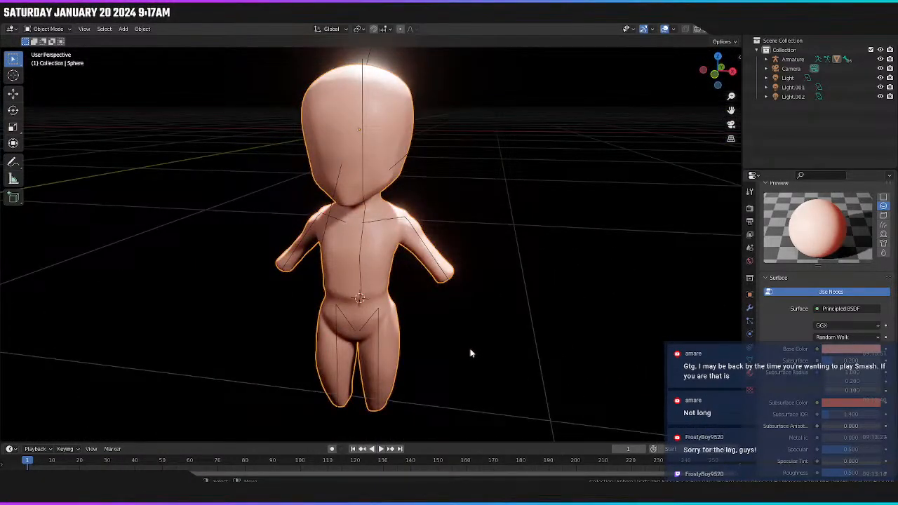
pyautogui.press('KP_1')
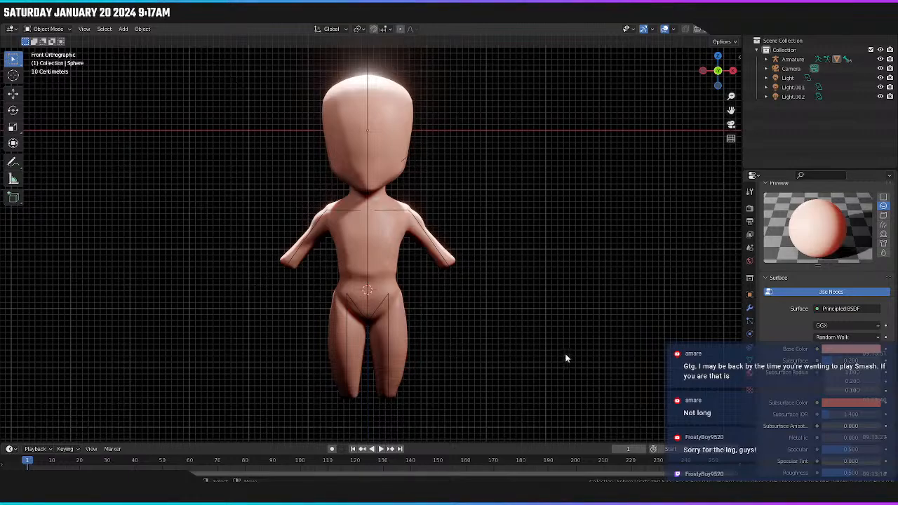
pyautogui.click(843, 404)
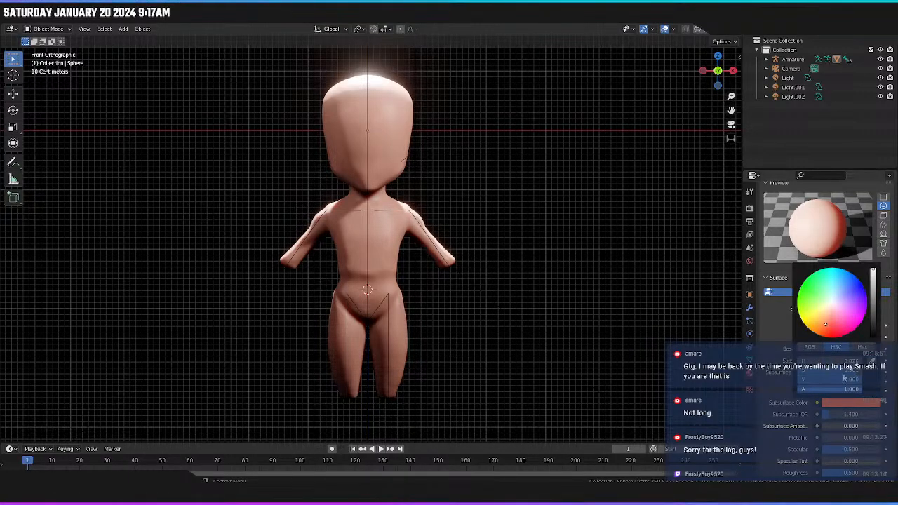
pyautogui.moveTo(825, 324); pyautogui.dragTo(828, 320)
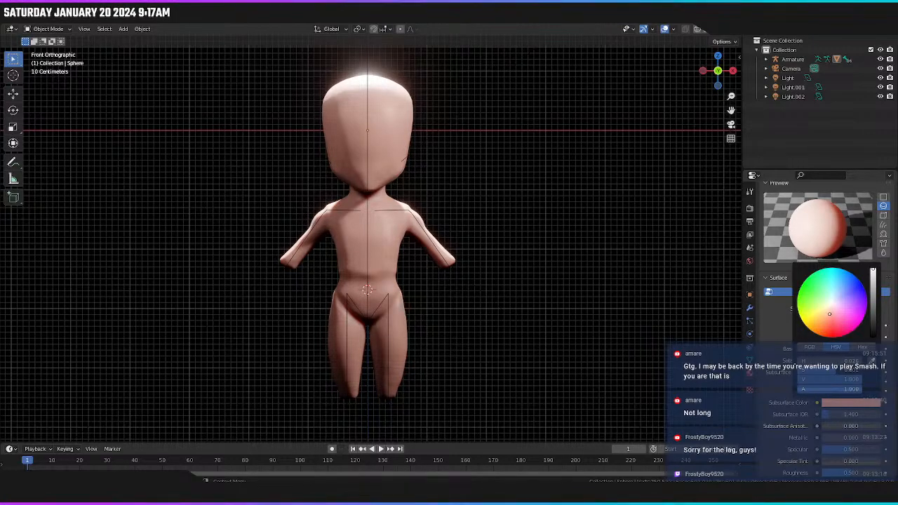
pyautogui.moveTo(829, 313); pyautogui.dragTo(824, 324)
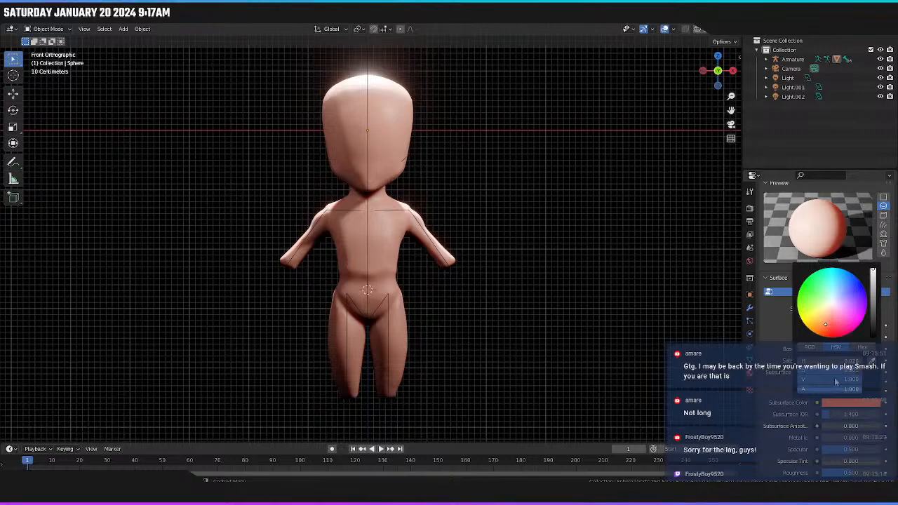
pyautogui.click(843, 350)
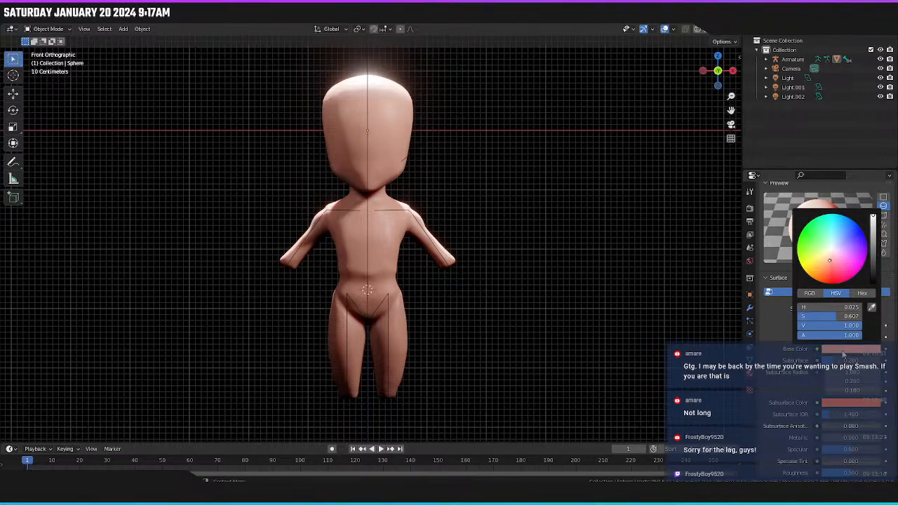
pyautogui.click(838, 405)
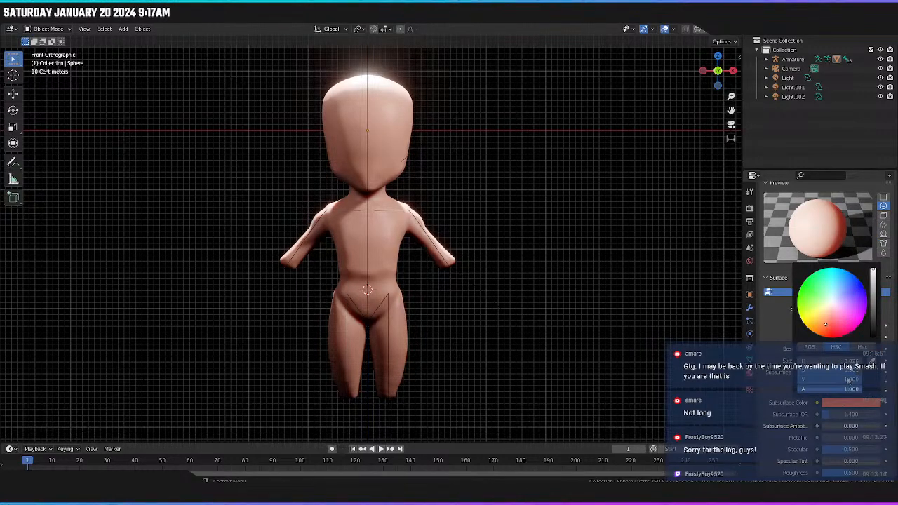
pyautogui.moveTo(827, 321); pyautogui.dragTo(829, 312)
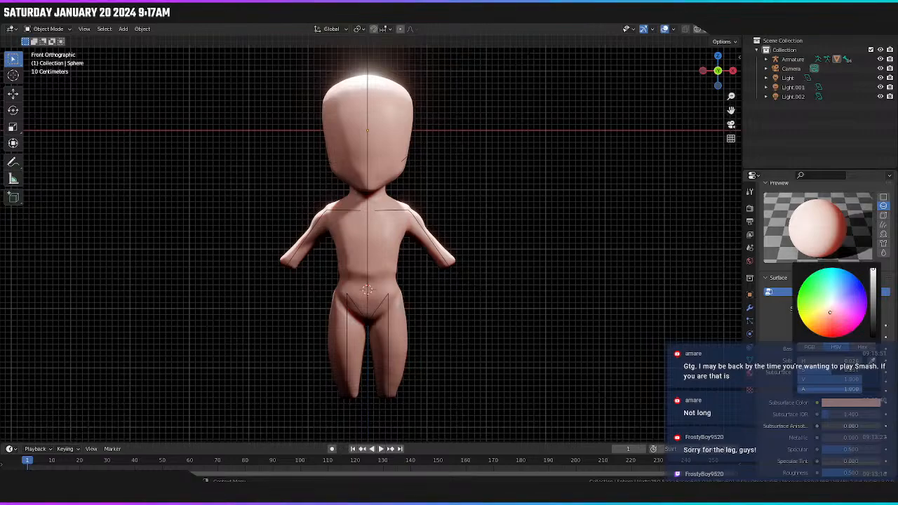
pyautogui.moveTo(831, 370); pyautogui.dragTo(835, 369)
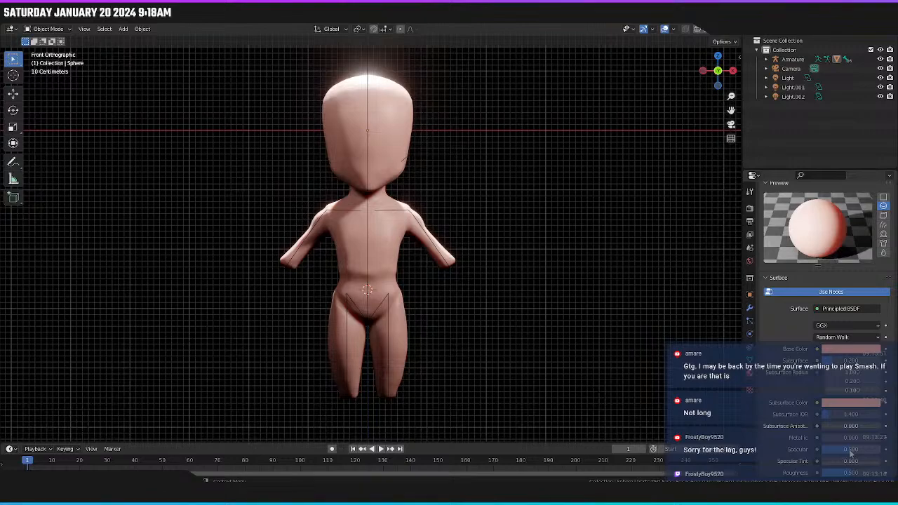
# Set the body material's specular to about 0.673 and roughness to about 0.642, and look through its remaining settings.
pyautogui.moveTo(850, 453); pyautogui.dragTo(862, 474)
pyautogui.scroll(-5, 839, 438)
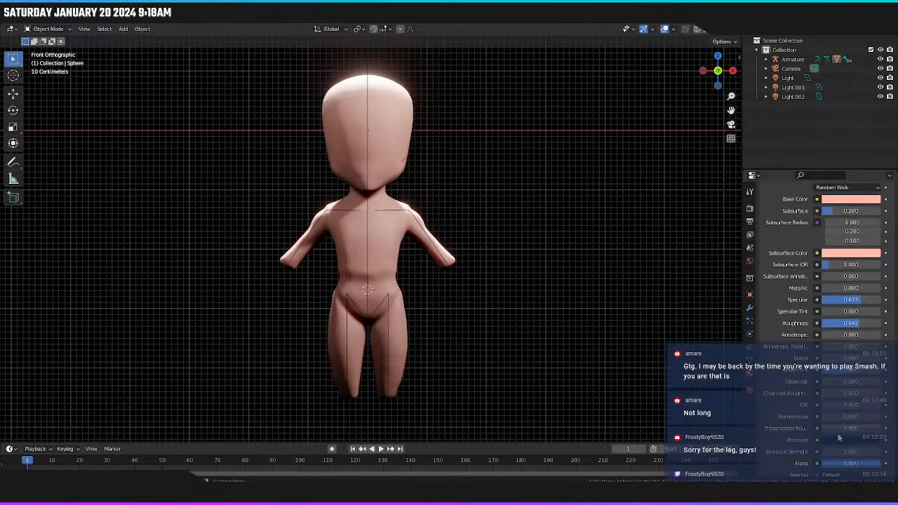
pyautogui.scroll(4, 839, 438)
pyautogui.scroll(-12, 836, 432)
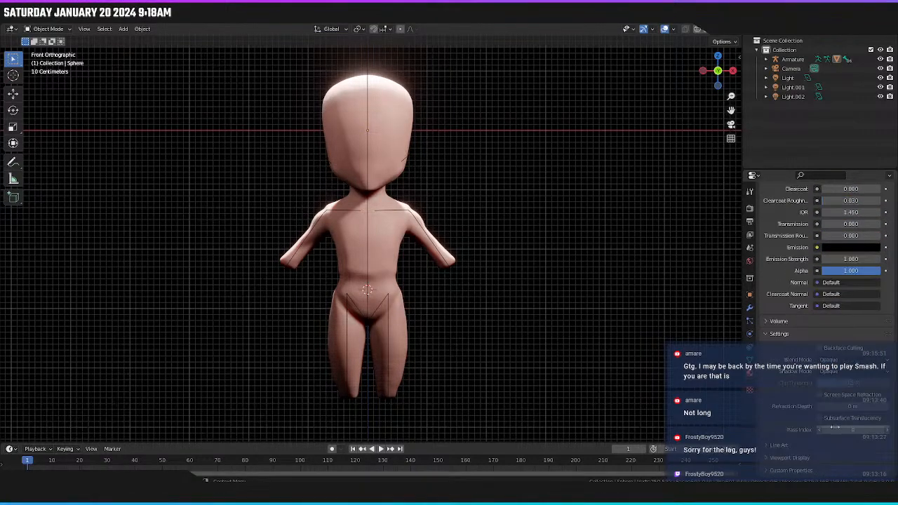
pyautogui.scroll(15, 834, 427)
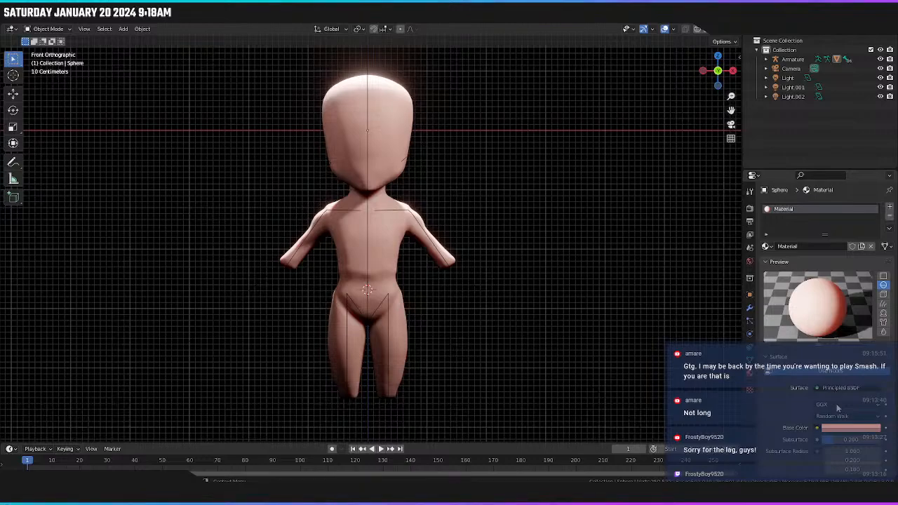
# Select the character's armature and switch it to Pose Mode.
pyautogui.click(379, 216)
pyautogui.click(379, 211)
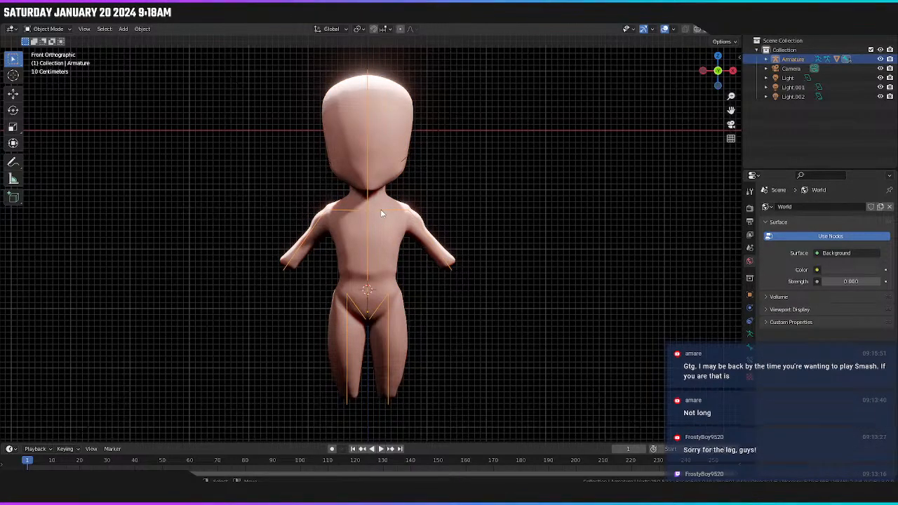
pyautogui.click(63, 29)
pyautogui.click(56, 61)
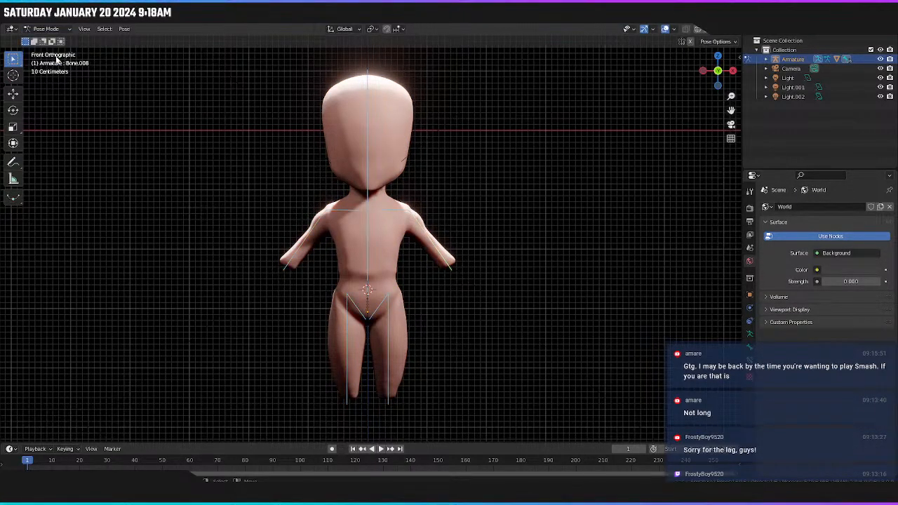
# Rotate both shoulder bones, Bone.006 and Bone.011, upward by about 30 degrees each in the front view.
pyautogui.click(390, 214)
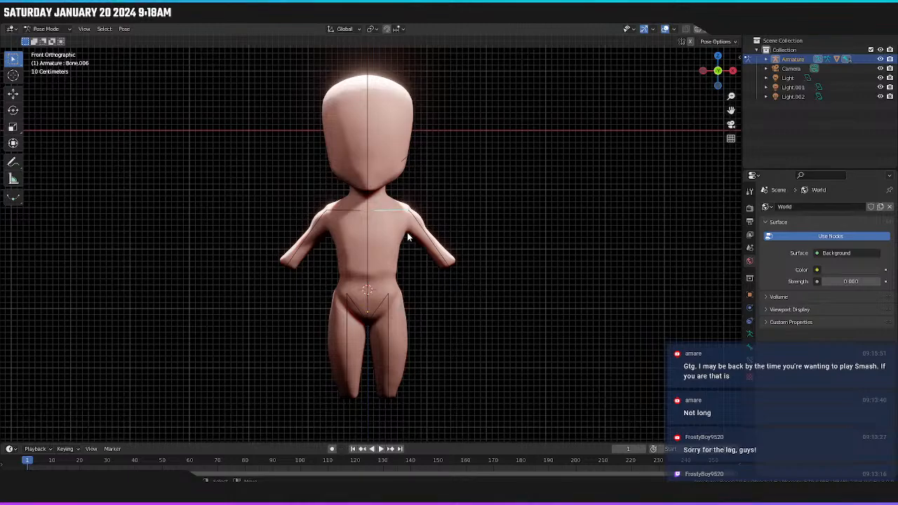
pyautogui.press('r')
pyautogui.click(413, 206)
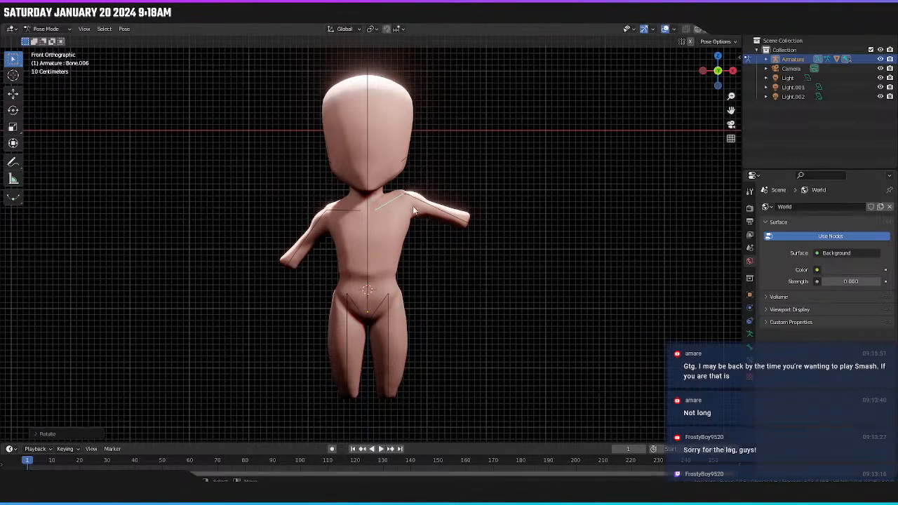
pyautogui.click(417, 203)
pyautogui.click(355, 211)
pyautogui.press('r')
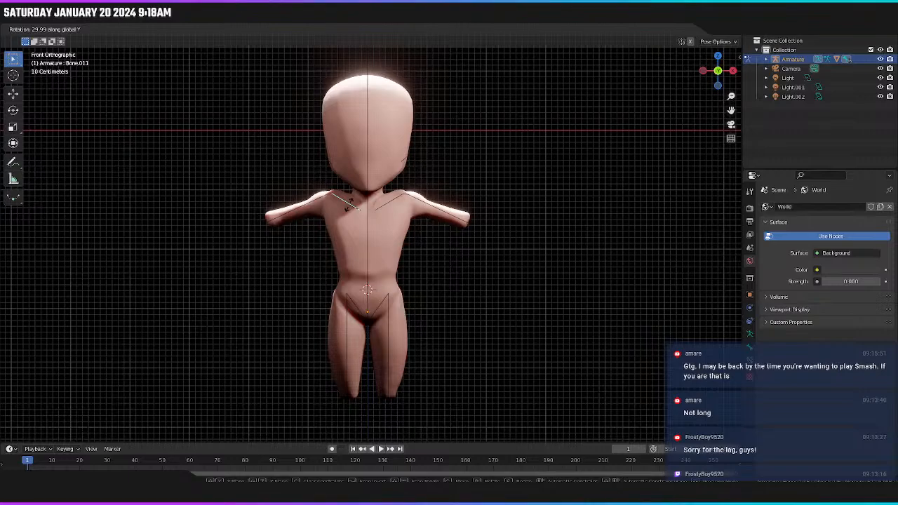
pyautogui.click(406, 202)
pyautogui.click(413, 202)
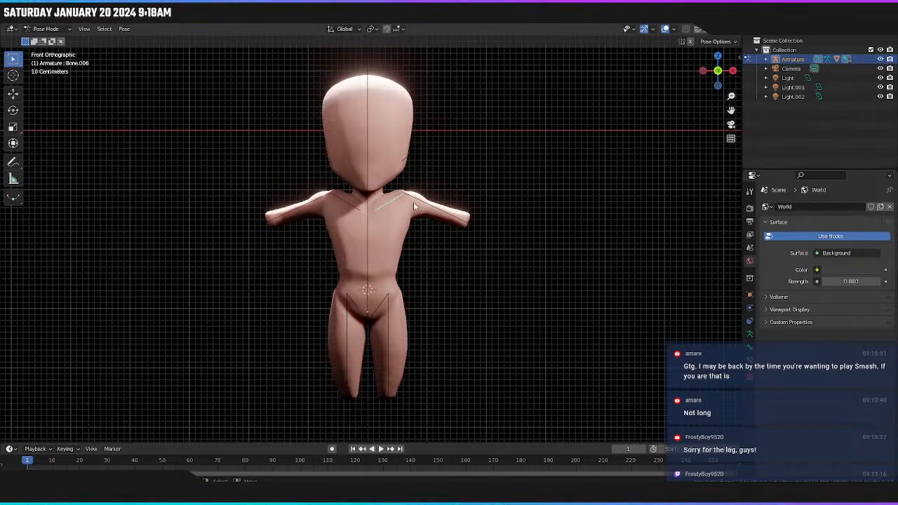
# Rotate the arm bones Bone.007 and Bone.012 upward by roughly 22 to 24 degrees so both arms extend nearly horizontally.
pyautogui.click(421, 204)
pyautogui.press('r')
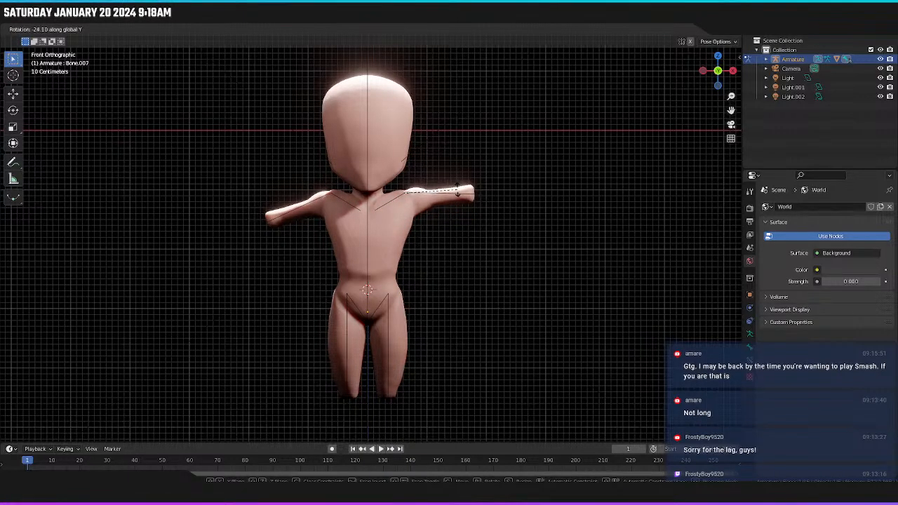
pyautogui.click(420, 200)
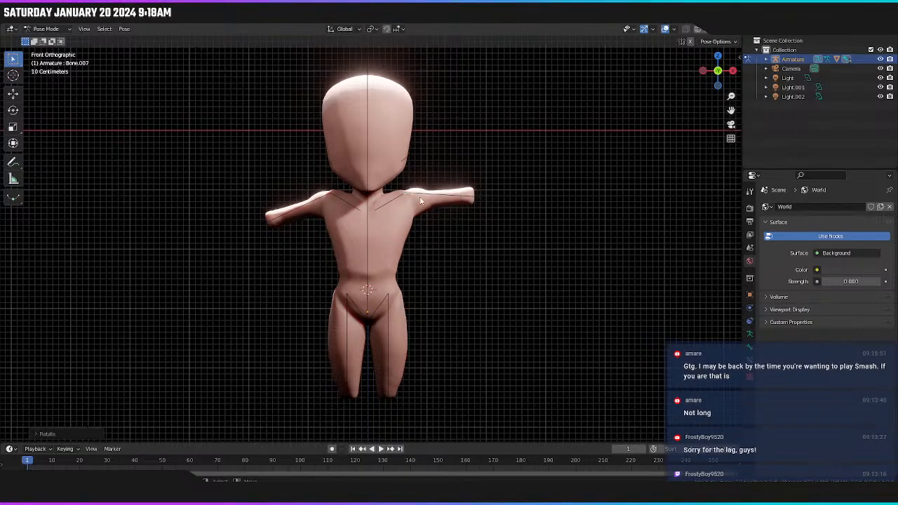
pyautogui.click(329, 194)
pyautogui.press('r')
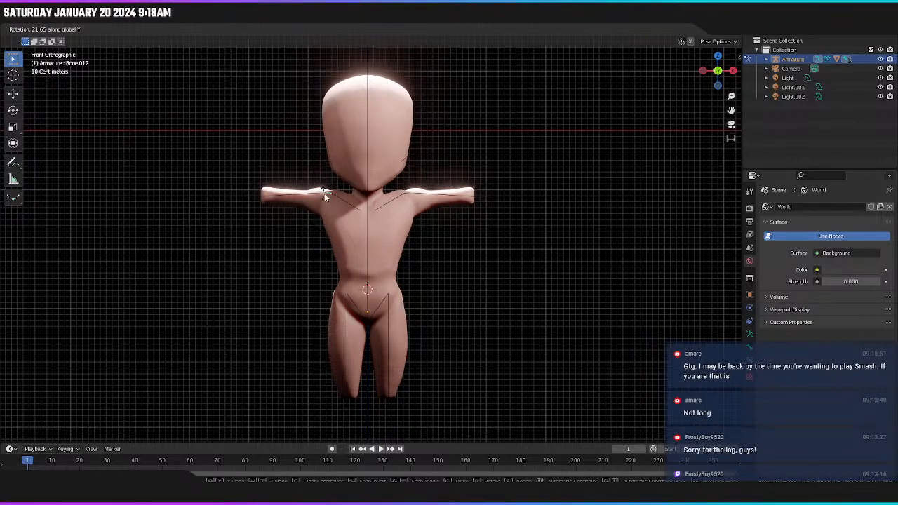
pyautogui.click(324, 197)
# Rotate the outer arm bones Bone.008 and Bone.013 upward so both arms angle above the shoulders.
pyautogui.click(441, 196)
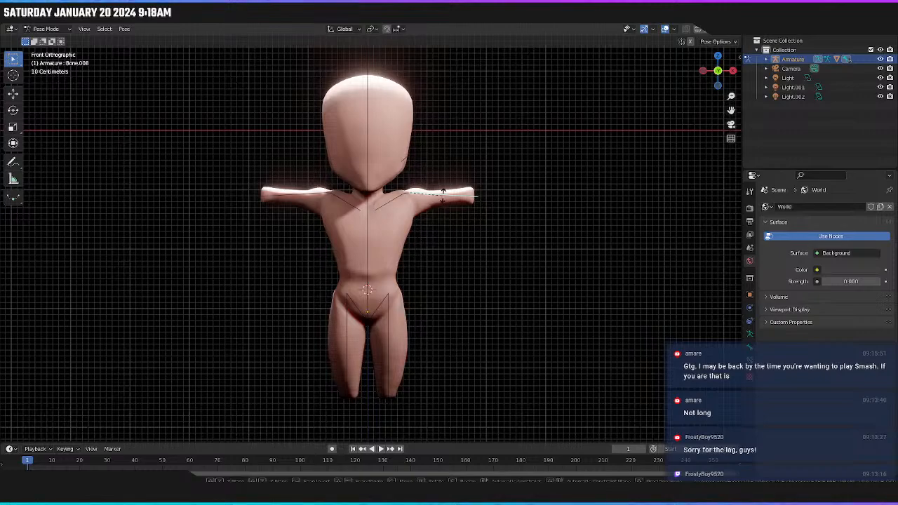
pyautogui.press('r')
pyautogui.click(471, 171)
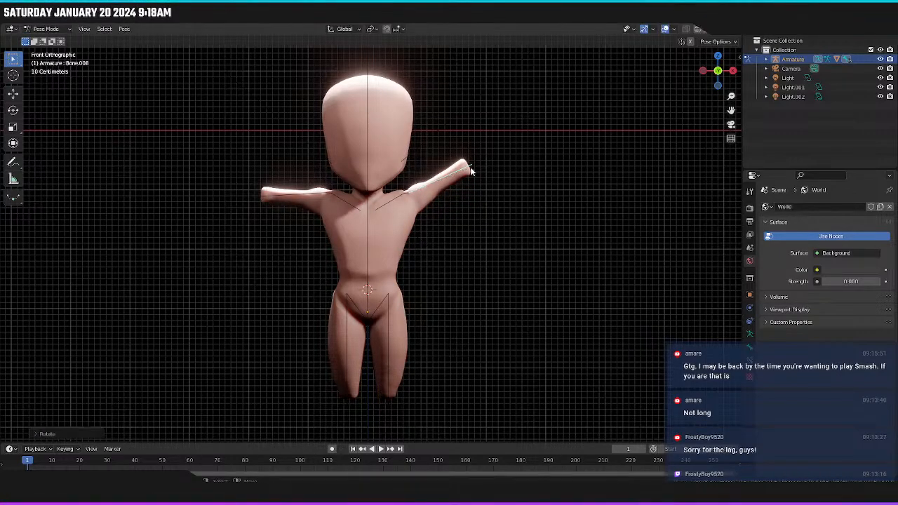
pyautogui.click(300, 197)
pyautogui.press('r')
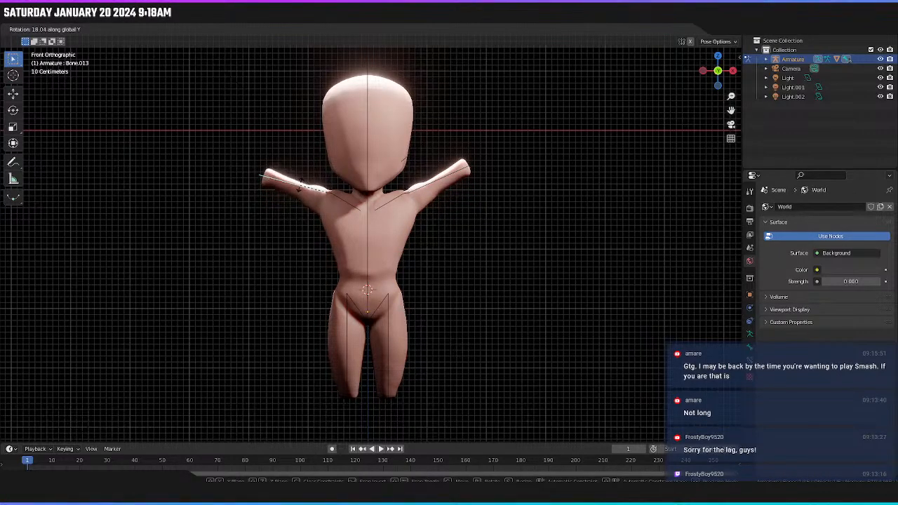
pyautogui.click(304, 184)
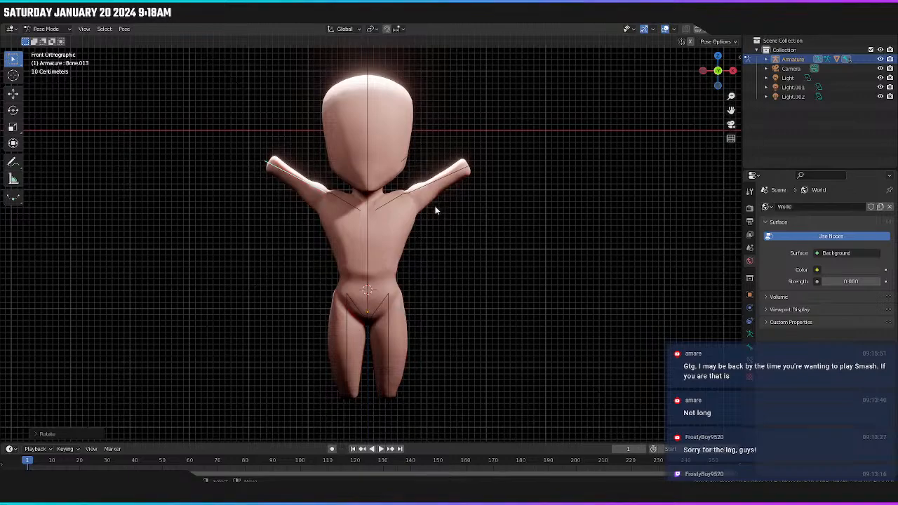
# Clear the rotation of all the armature's bones to return the arms to the rest pose, and deselect the bones.
pyautogui.moveTo(435, 209); pyautogui.dragTo(480, 187, button='middle')
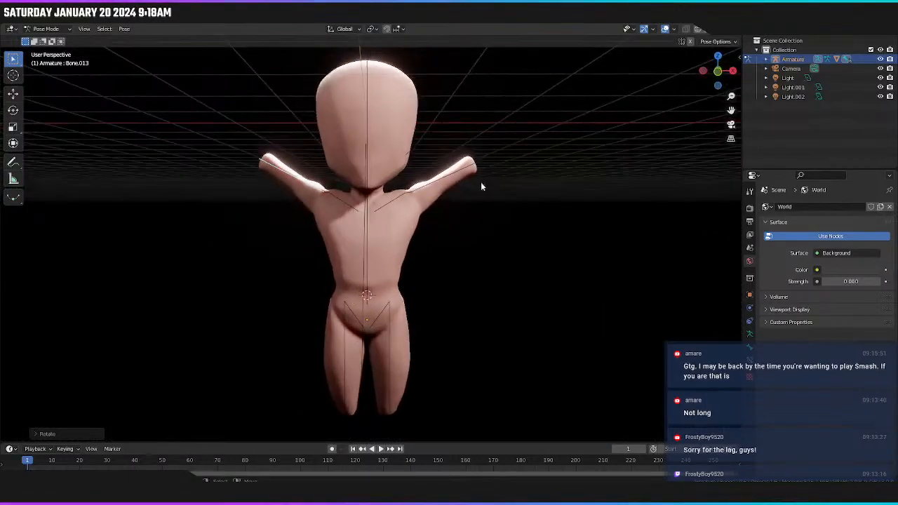
pyautogui.scroll(4, 481, 187)
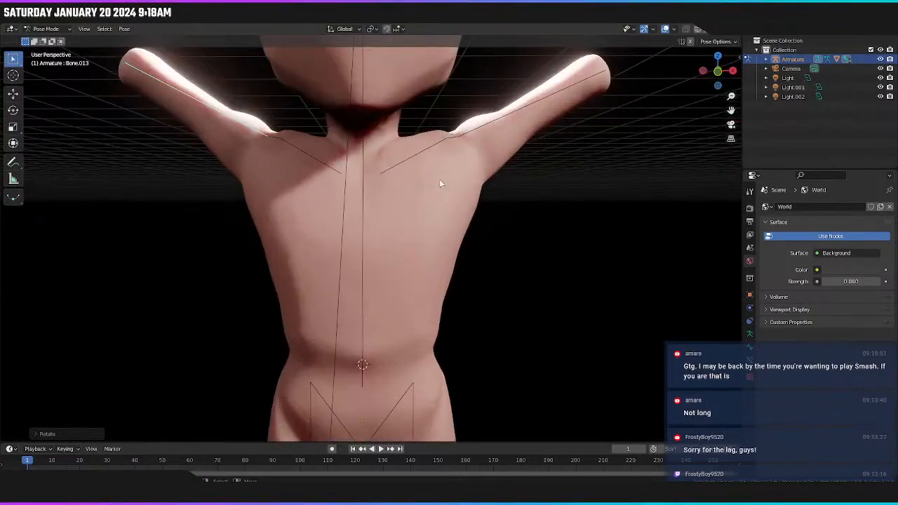
pyautogui.click(457, 138)
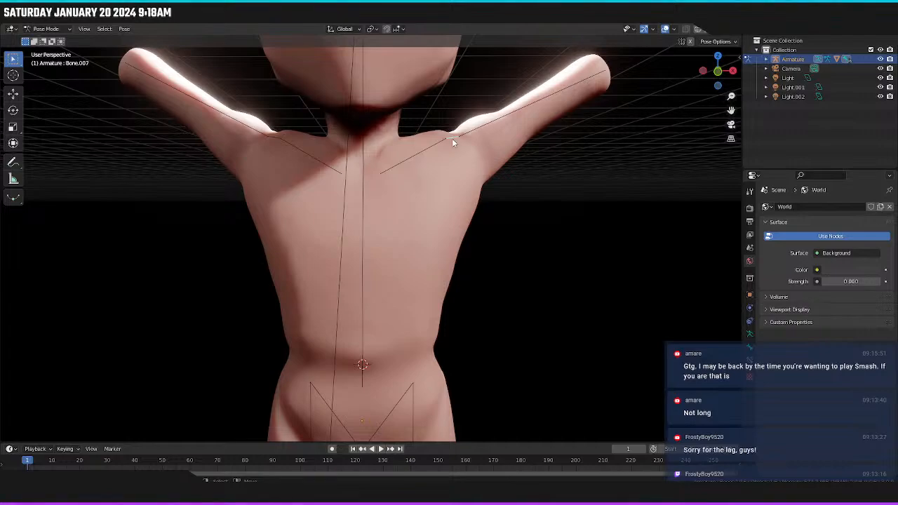
pyautogui.press('a')
pyautogui.press('KP_1')
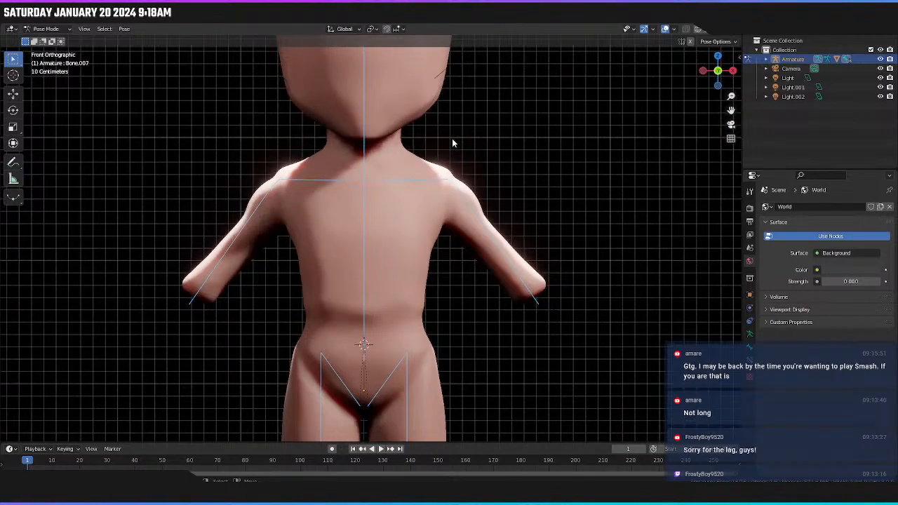
pyautogui.scroll(-2, 452, 139)
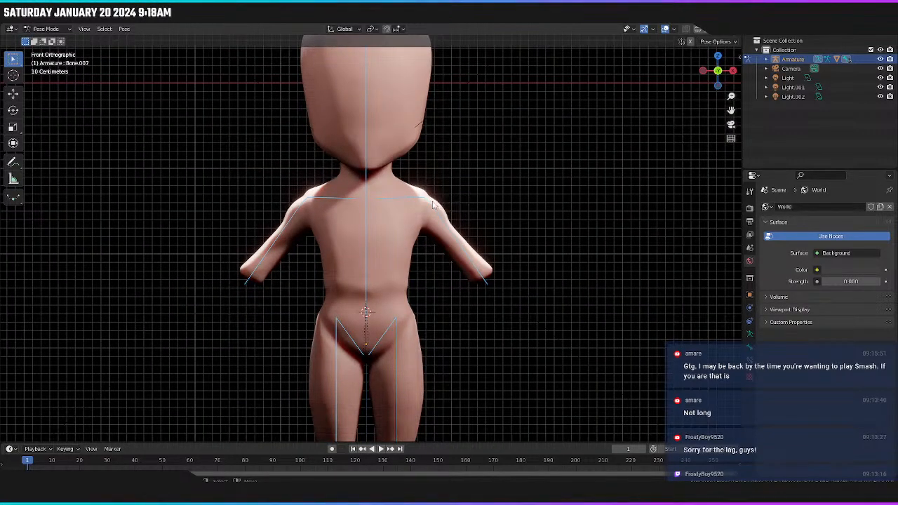
pyautogui.hotkey('alt', 'a')
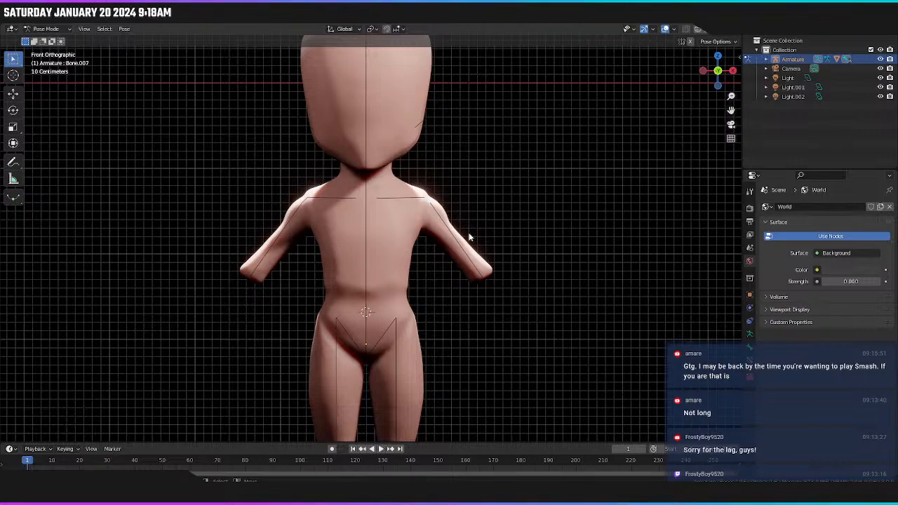
# Rotate arm bones Bone.007 and Bone.008 downward about the global Y axis until the arm hangs beside the torso.
pyautogui.press('r')
pyautogui.press('y')
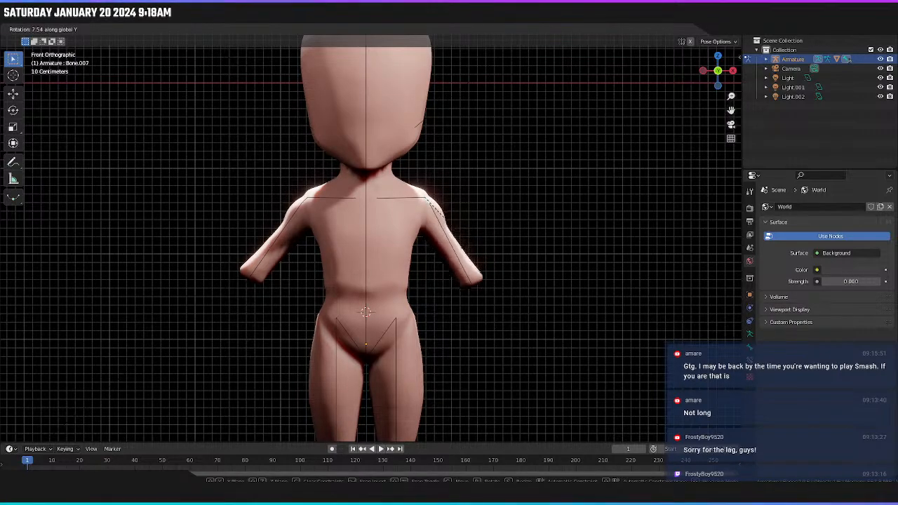
pyautogui.click(463, 252)
pyautogui.click(451, 257)
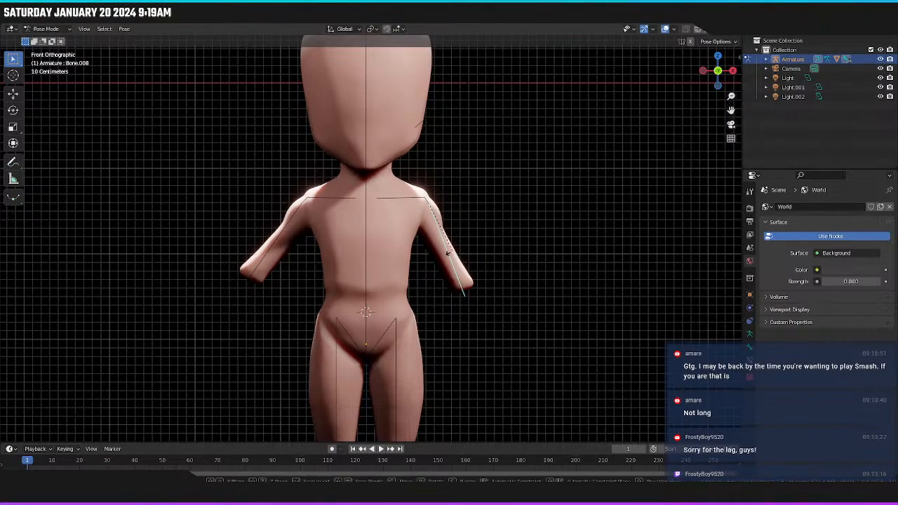
pyautogui.press('r')
pyautogui.press('y')
pyautogui.click(433, 277)
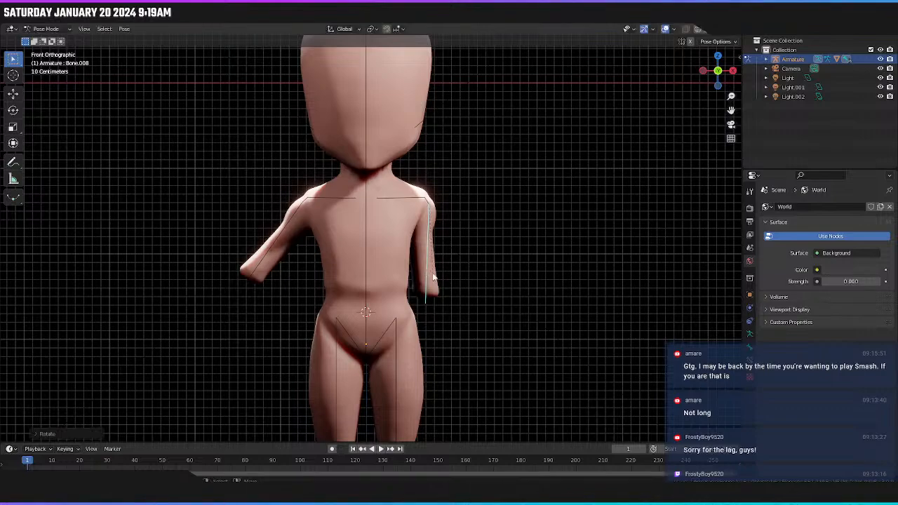
# Rotate the opposite arm bones Bone.012 and Bone.013 downward about the global Y axis, about 20 degrees each, to lower that arm too.
pyautogui.click(304, 204)
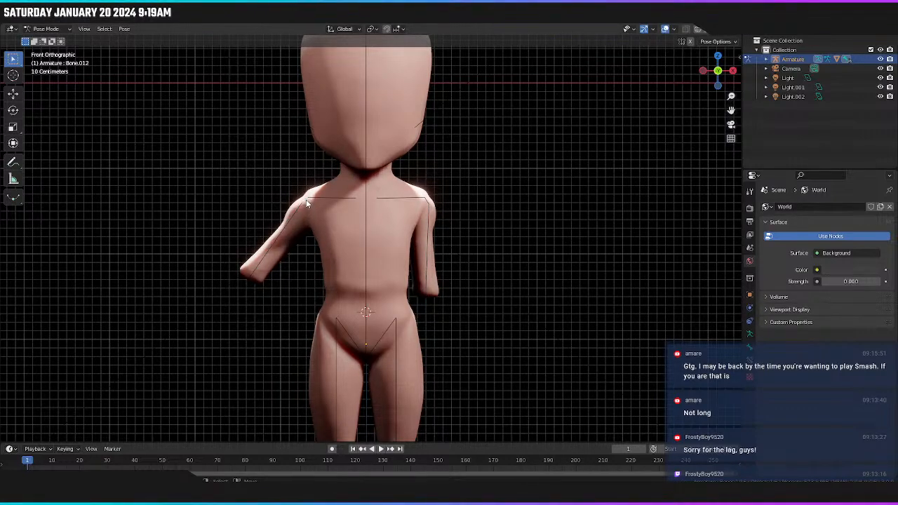
pyautogui.press('r')
pyautogui.press('y')
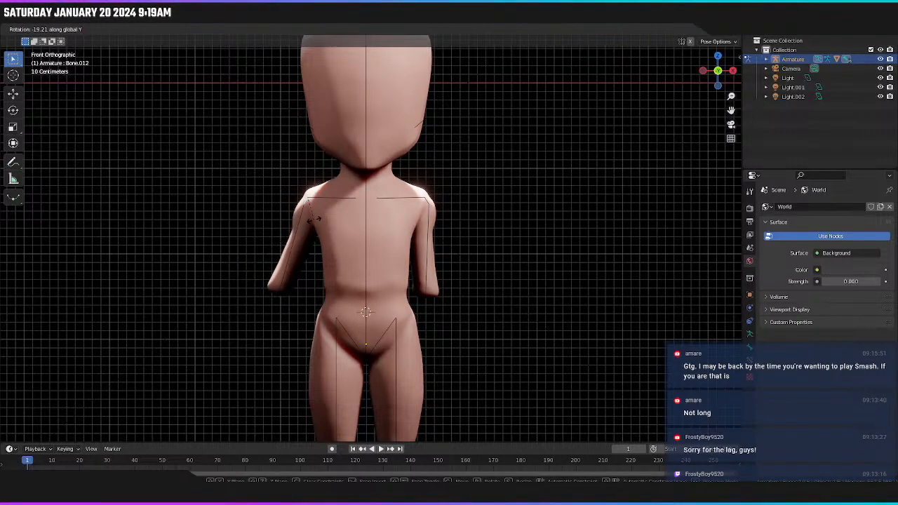
pyautogui.click(306, 220)
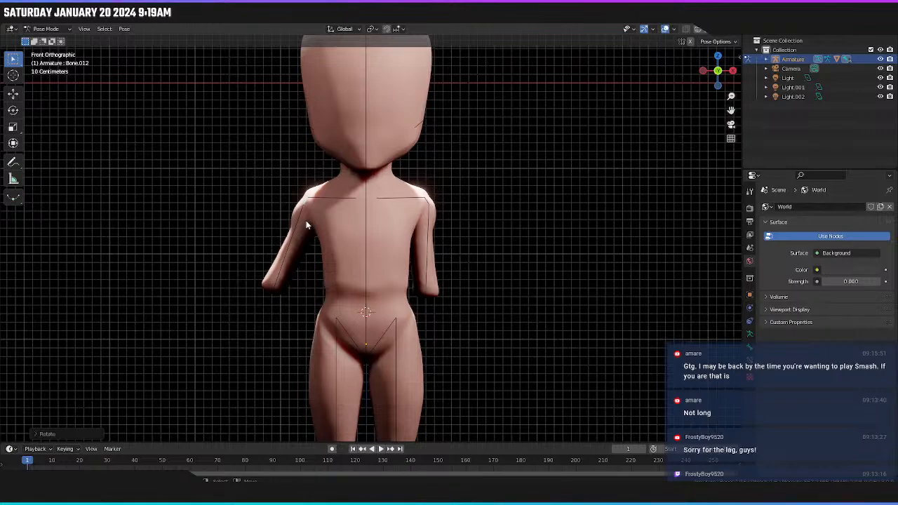
pyautogui.click(297, 225)
pyautogui.press('r')
pyautogui.press('y')
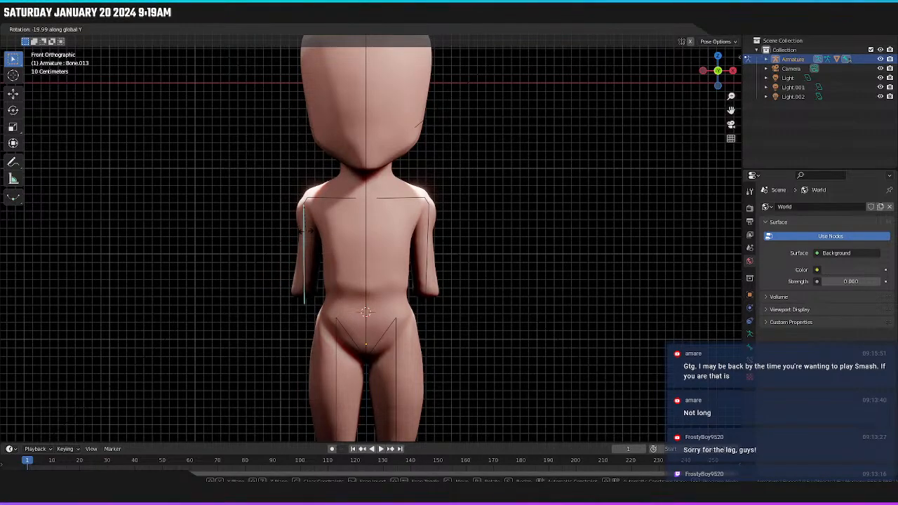
pyautogui.click(305, 230)
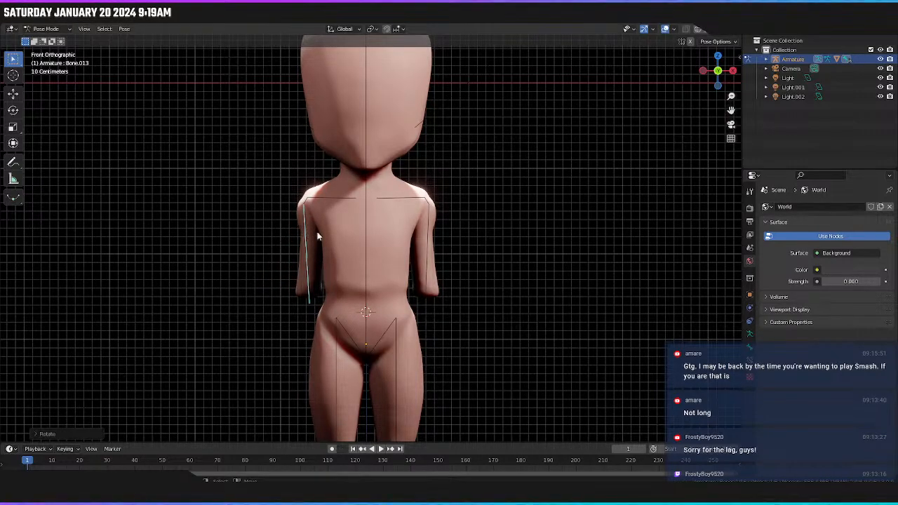
# Select both leg bones and switch the viewport to solid shading.
pyautogui.moveTo(421, 246)
pyautogui.mouseDown(button='middle')
pyautogui.moveTo(448, 248)
pyautogui.moveTo(415, 252)
pyautogui.mouseUp(button='middle')
pyautogui.click(376, 387)
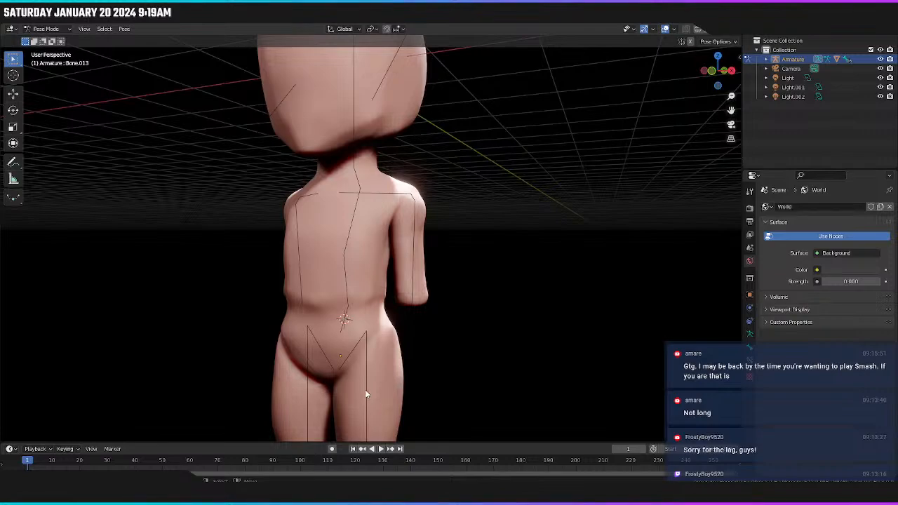
pyautogui.click(366, 390)
pyautogui.keyDown('shift'); pyautogui.click(307, 393); pyautogui.keyUp('shift')
pyautogui.scroll(-5, 306, 394)
pyautogui.moveTo(306, 393); pyautogui.dragTo(287, 393, button='middle')
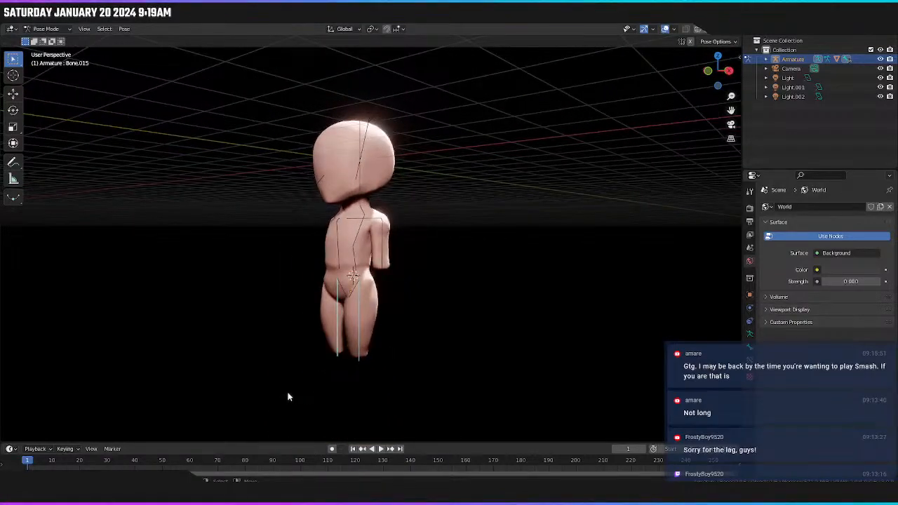
pyautogui.press('z')
pyautogui.click(355, 390)
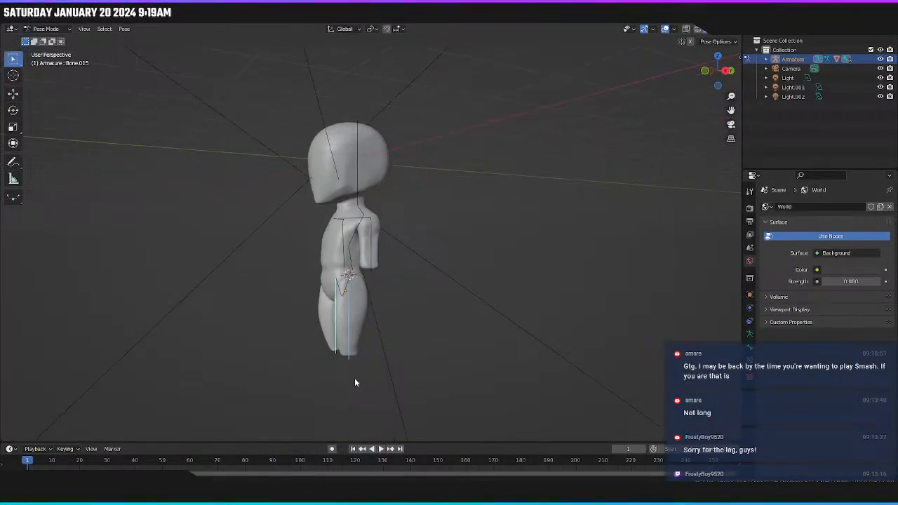
# Rotate both leg bones forward about the global X axis in the side view to put the character in a seated pose.
pyautogui.press('KP_3')
pyautogui.press('r')
pyautogui.press('x')
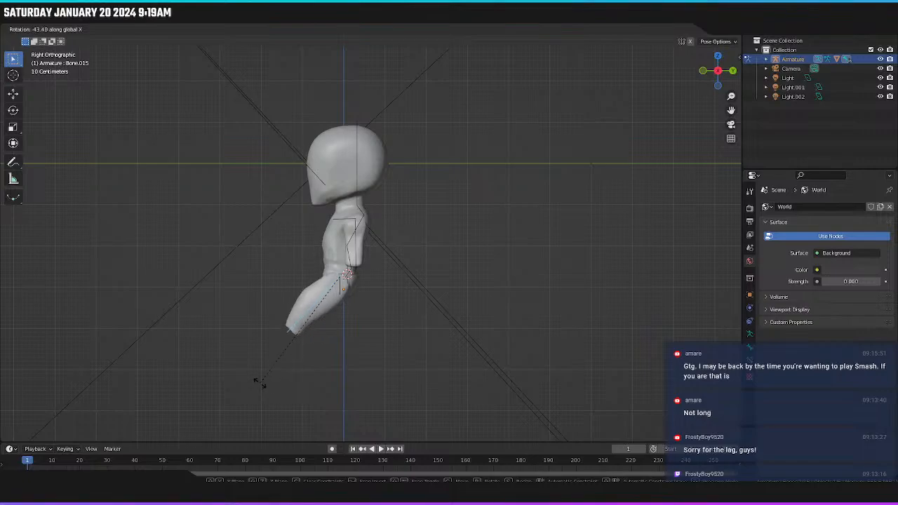
pyautogui.click(239, 300)
pyautogui.moveTo(240, 305); pyautogui.dragTo(398, 320, button='middle')
pyautogui.scroll(2, 499, 310)
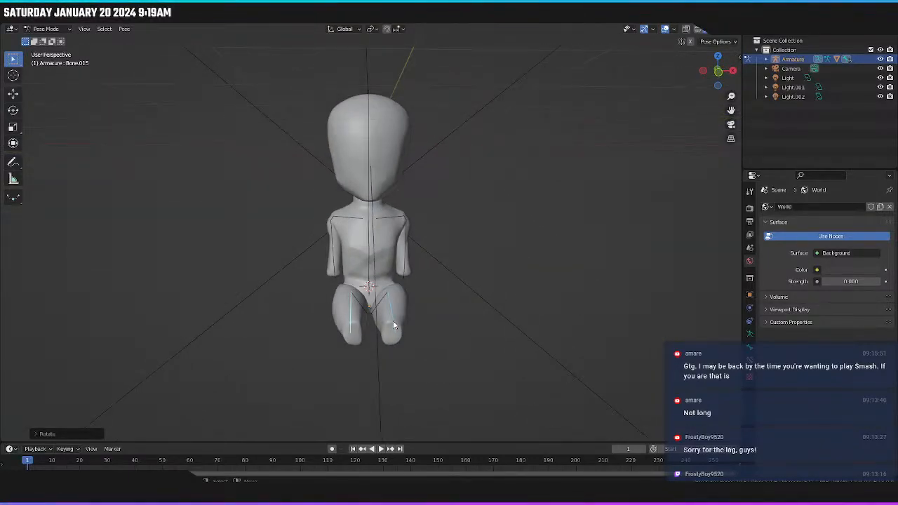
# Clear the rotations of all bones to undo the lowered-arm and seated-leg test pose.
pyautogui.press('KP_1')
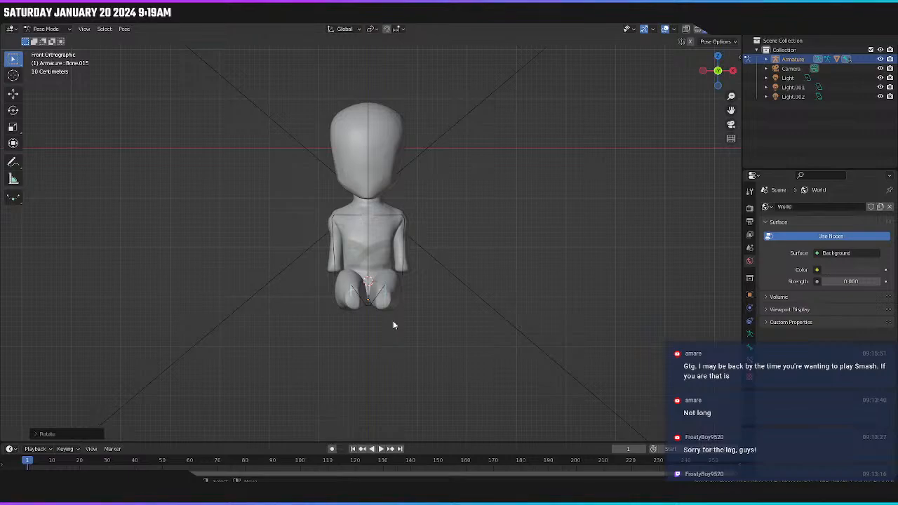
pyautogui.press('a')
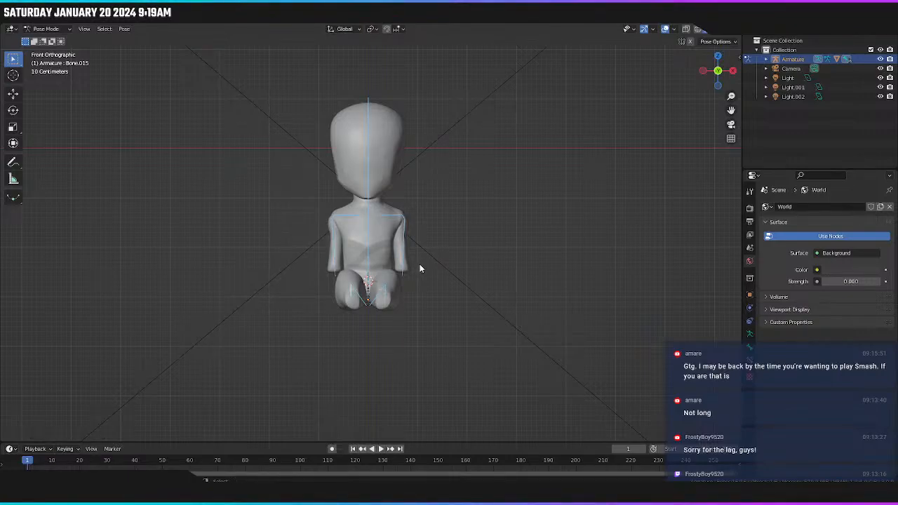
pyautogui.hotkey('alt', 'r')
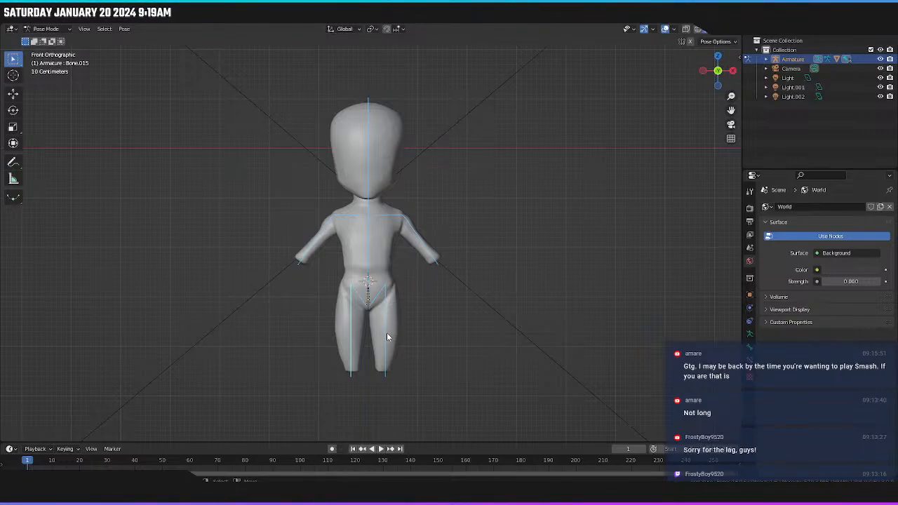
pyautogui.scroll(-2, 387, 333)
pyautogui.scroll(4, 386, 333)
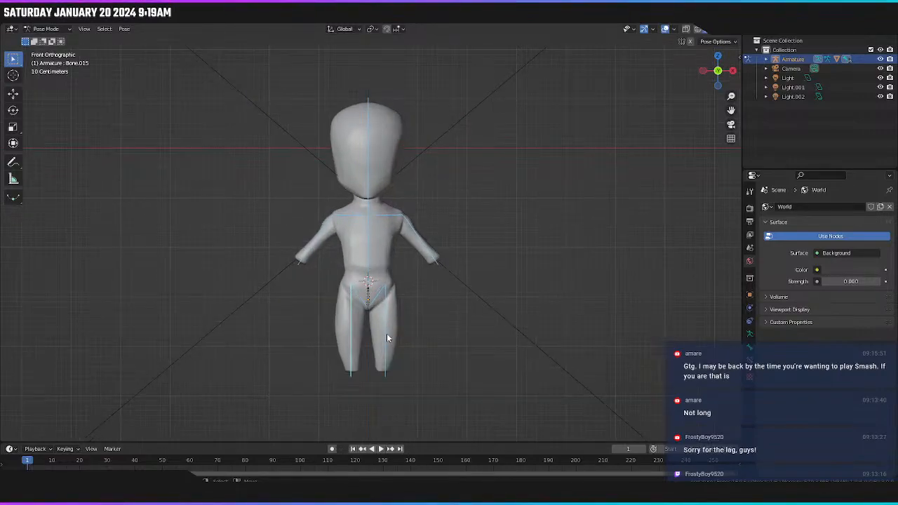
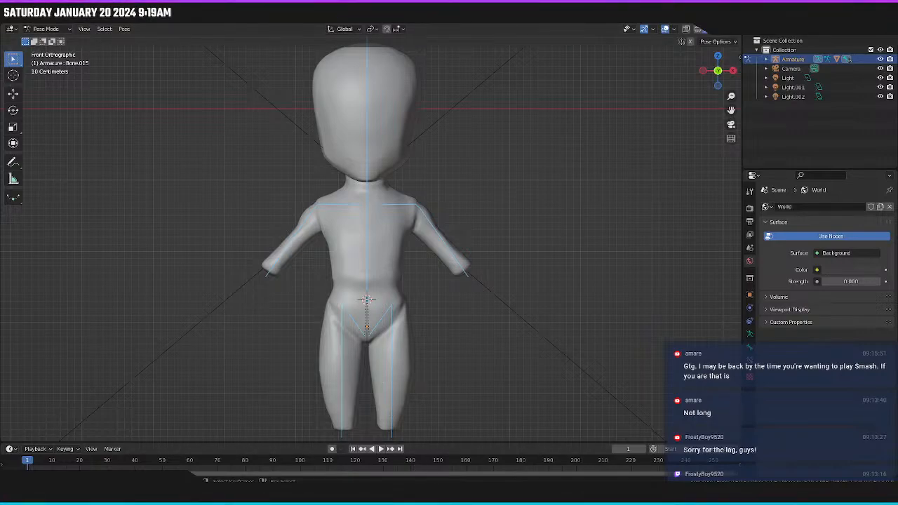
# Open the recent file with the separate, unrigged body parts, discarding the changes to Chibi Sculpture (Stream).blend.
pyautogui.press('F4')
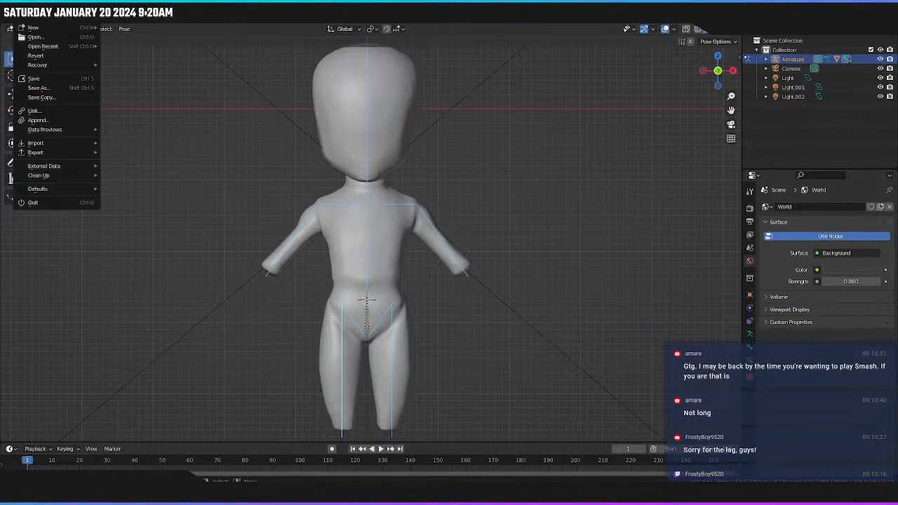
pyautogui.moveTo(42, 45)
pyautogui.click(122, 45)
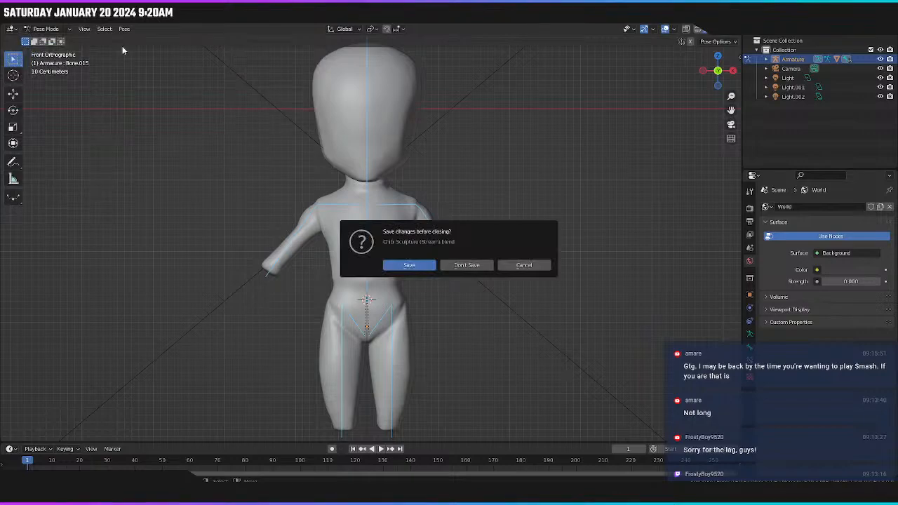
pyautogui.click(475, 265)
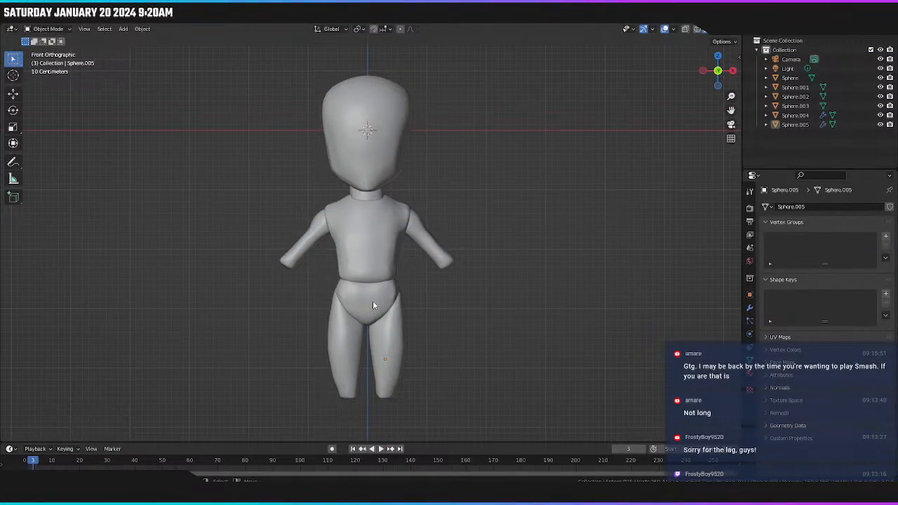
# Hide the legs object Sphere.005 and move the pelvis Sphere.003 up about 0.31 m along the Z axis.
pyautogui.click(390, 340)
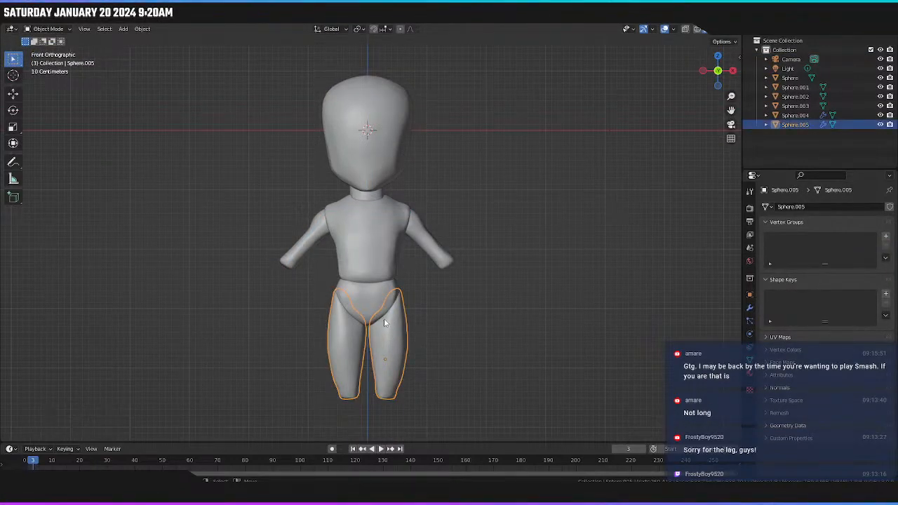
pyautogui.press('Delete')
pyautogui.click(376, 301)
pyautogui.press('g')
pyautogui.press('z')
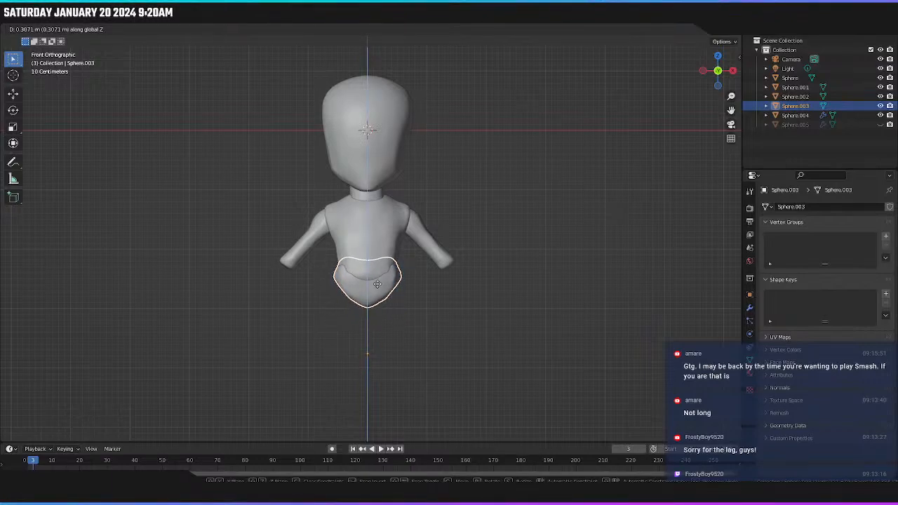
pyautogui.click(376, 283)
# Reshape the lower edge of the torso Sphere.002 against the pelvis with the Grab brush in the Sculpting workspace.
pyautogui.click(374, 260)
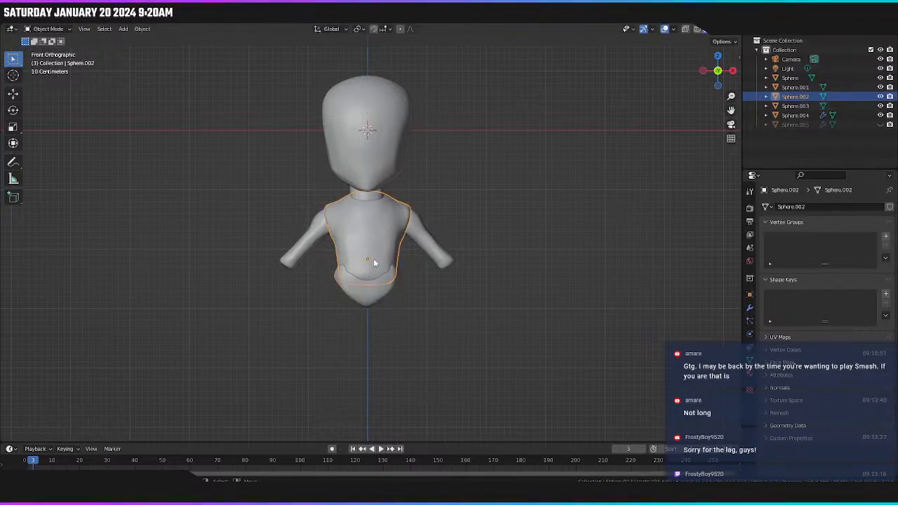
pyautogui.click(186, 18)
pyautogui.scroll(2, 305, 204)
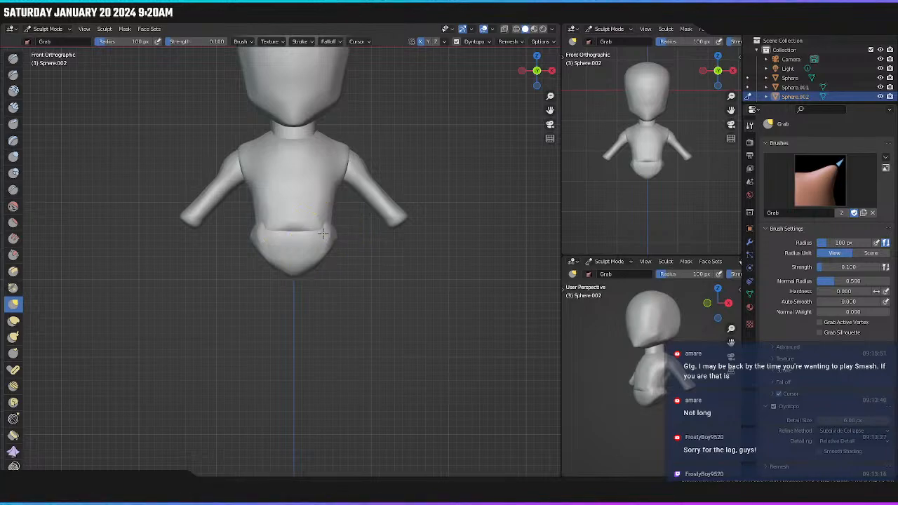
pyautogui.press('KP_3')
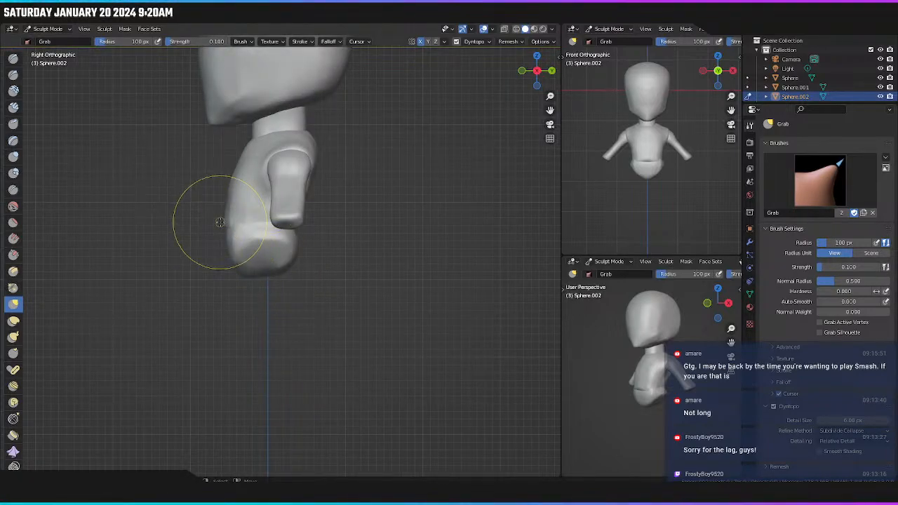
pyautogui.moveTo(361, 234)
pyautogui.mouseDown(button='middle')
pyautogui.moveTo(267, 238)
pyautogui.moveTo(427, 245)
pyautogui.moveTo(389, 257)
pyautogui.moveTo(416, 343)
pyautogui.mouseUp(button='middle')
pyautogui.press('KP_1')
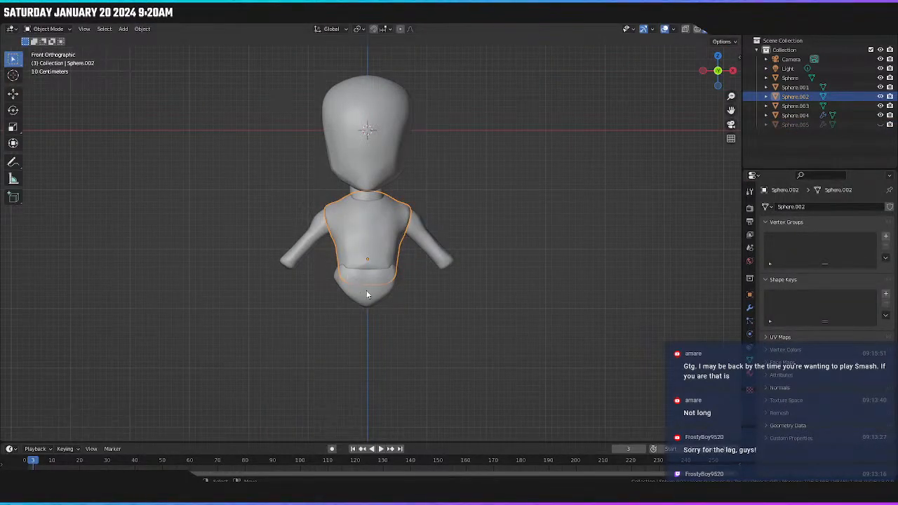
# Move the pelvis Sphere.003 down about 0.13 m along the Z axis.
pyautogui.click(366, 294)
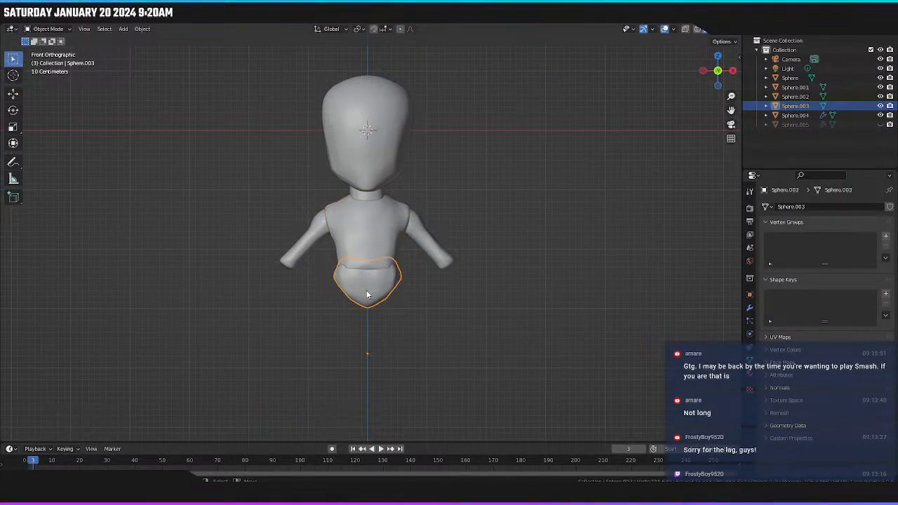
pyautogui.press('g')
pyautogui.press('z')
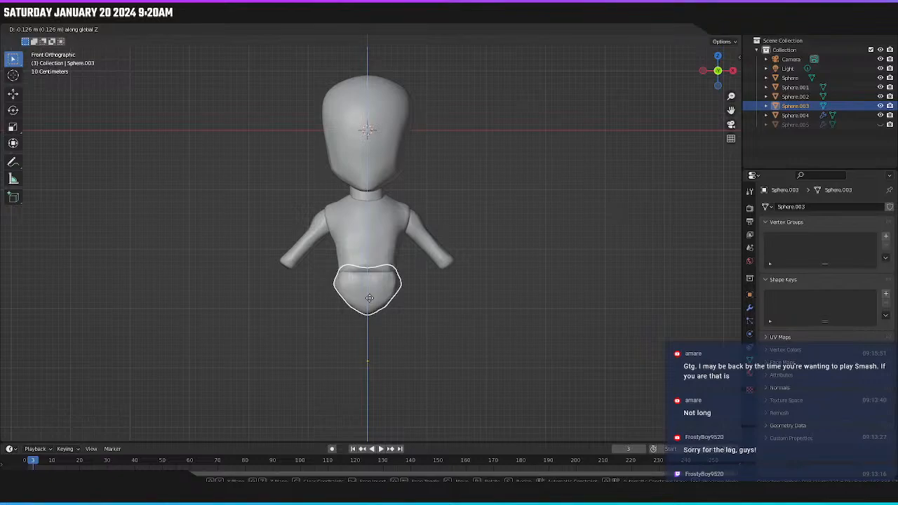
pyautogui.click(369, 299)
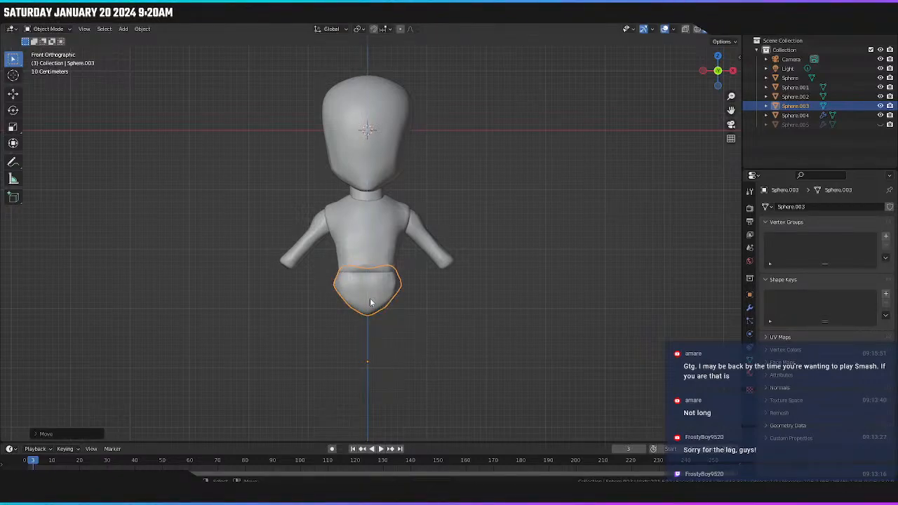
# Unhide the legs object Sphere.005 and move it up about 0.25 m along the Z axis against the pelvis.
pyautogui.click(880, 124)
pyautogui.click(378, 342)
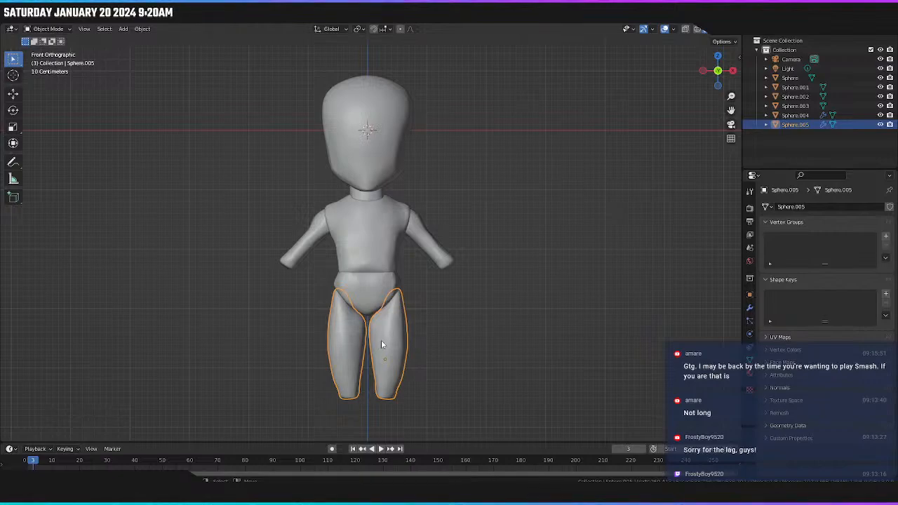
pyautogui.press('g')
pyautogui.press('z')
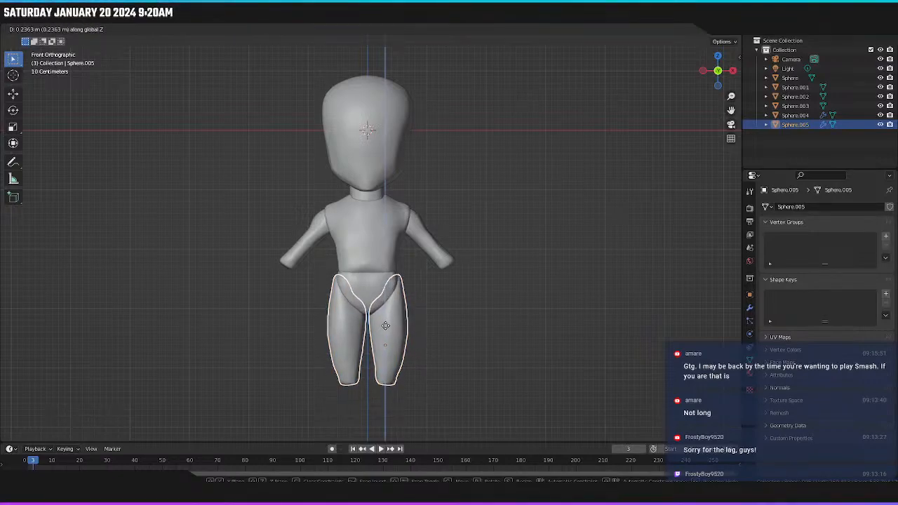
pyautogui.click(385, 324)
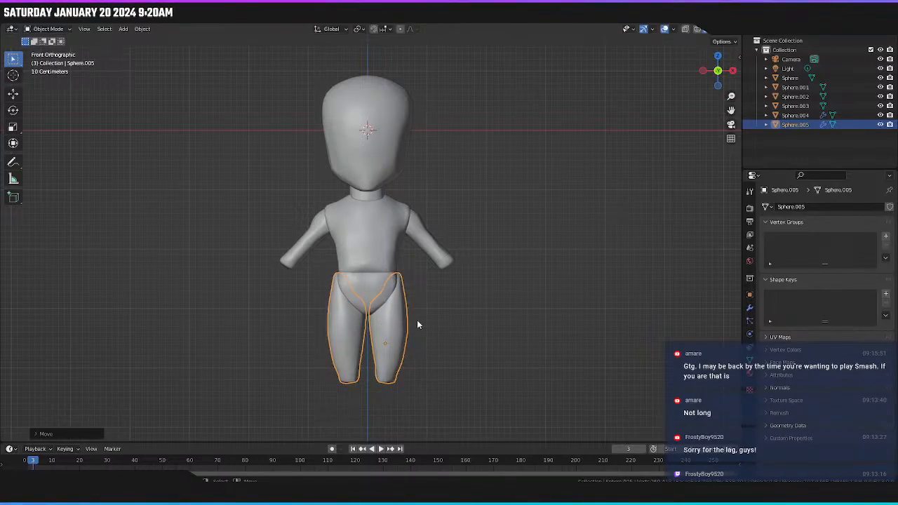
pyautogui.click(416, 321)
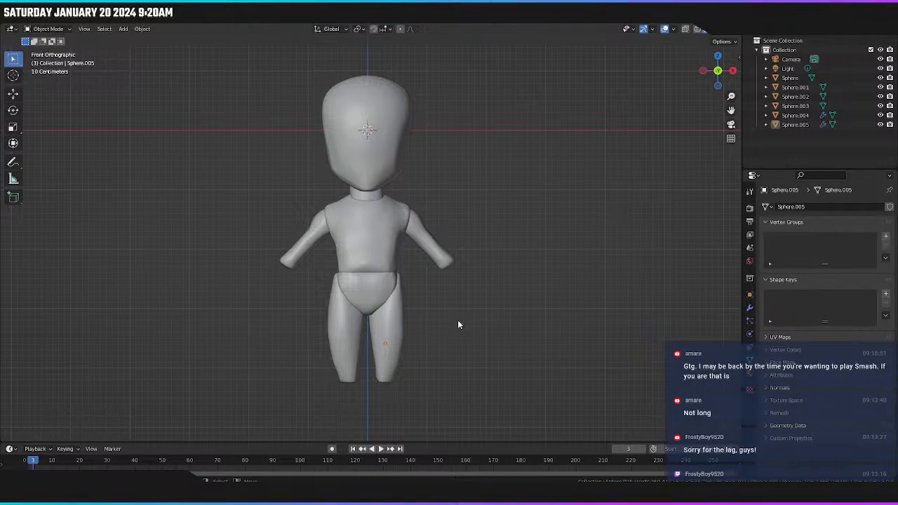
pyautogui.moveTo(457, 324)
pyautogui.mouseDown(button='middle')
pyautogui.moveTo(250, 324)
pyautogui.moveTo(446, 329)
pyautogui.mouseUp(button='middle')
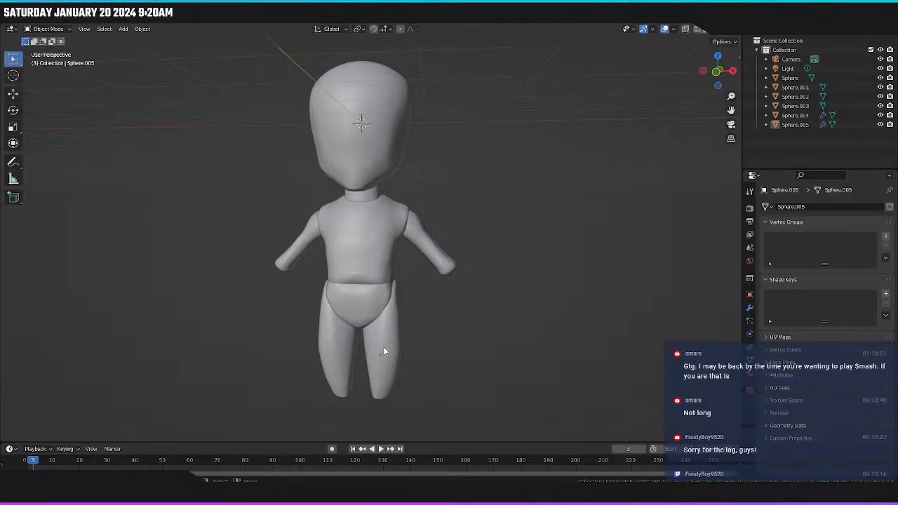
pyautogui.press('KP_1')
pyautogui.scroll(4, 384, 357)
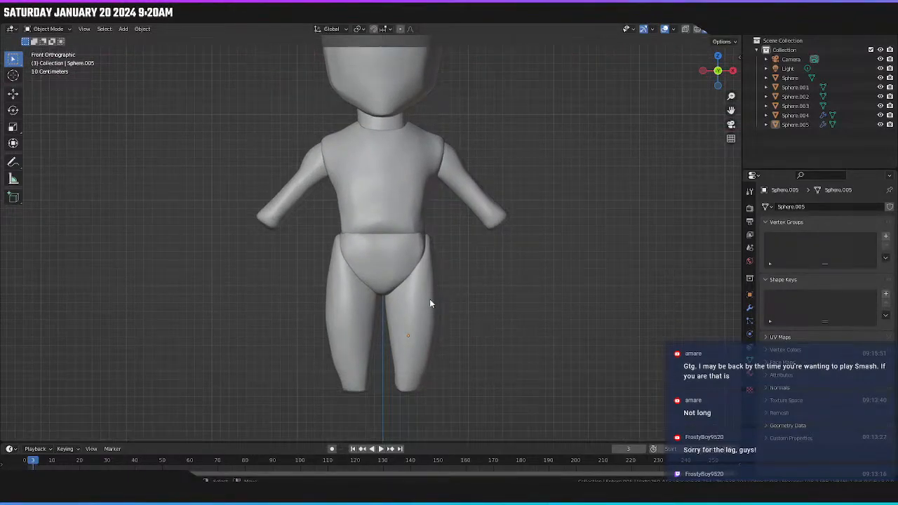
pyautogui.click(429, 303)
pyautogui.press('s')
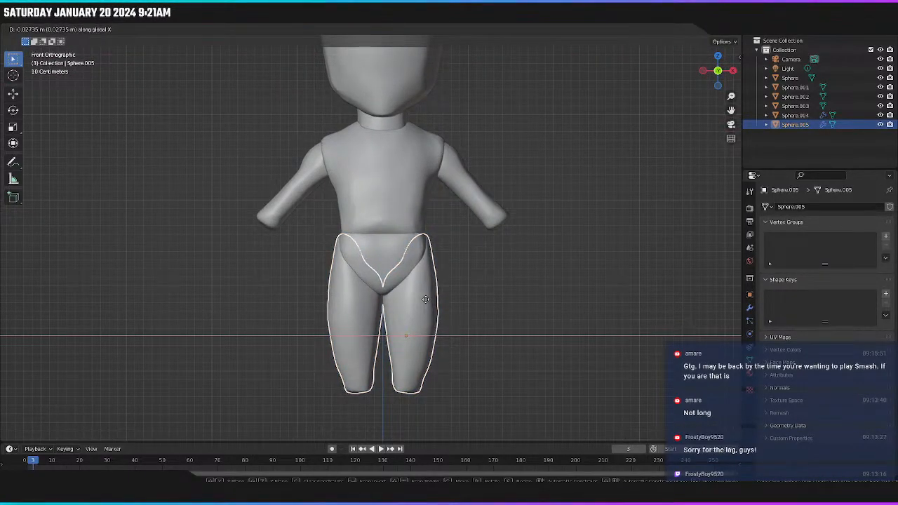
pyautogui.press('Escape')
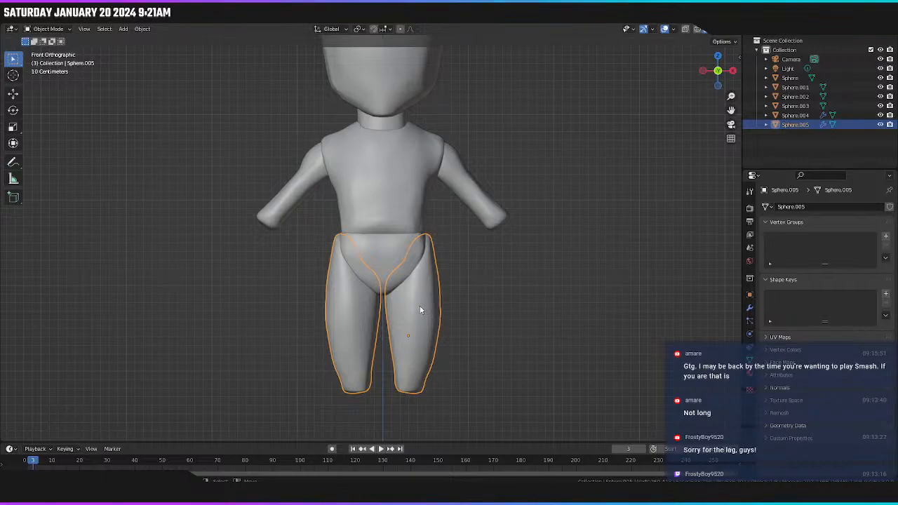
pyautogui.hotkey('alt', 'a')
# Hide the legs object Sphere.005 again.
pyautogui.scroll(-3, 431, 312)
pyautogui.moveTo(458, 317)
pyautogui.mouseDown(button='middle')
pyautogui.moveTo(363, 331)
pyautogui.moveTo(311, 327)
pyautogui.moveTo(461, 324)
pyautogui.mouseUp(button='middle')
pyautogui.press('KP_1')
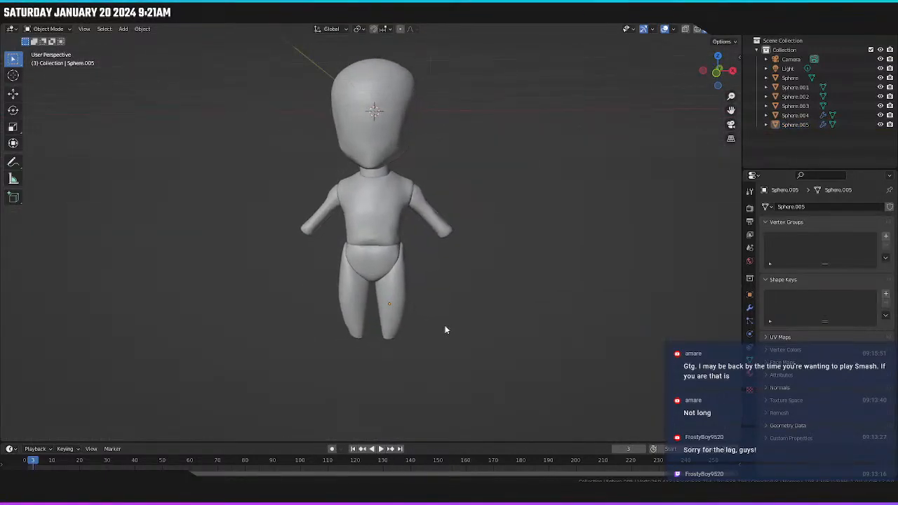
pyautogui.scroll(2, 418, 342)
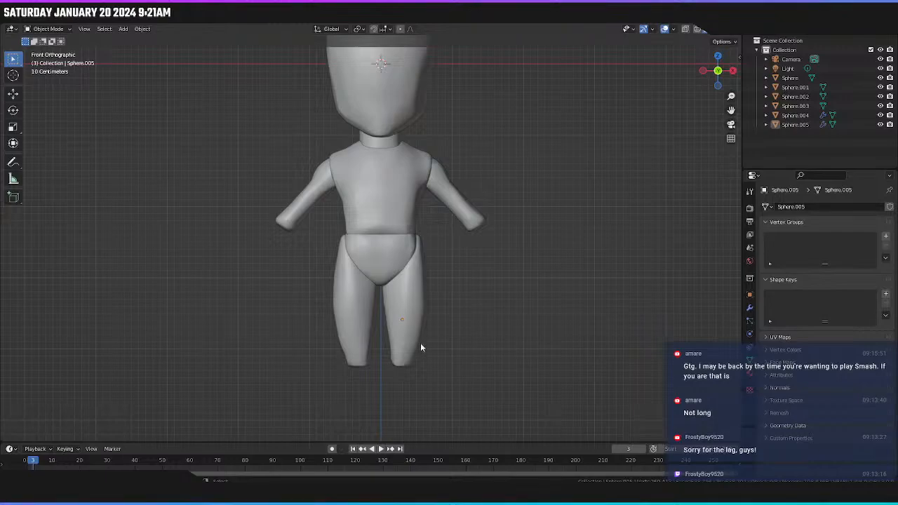
pyautogui.scroll(-1, 423, 375)
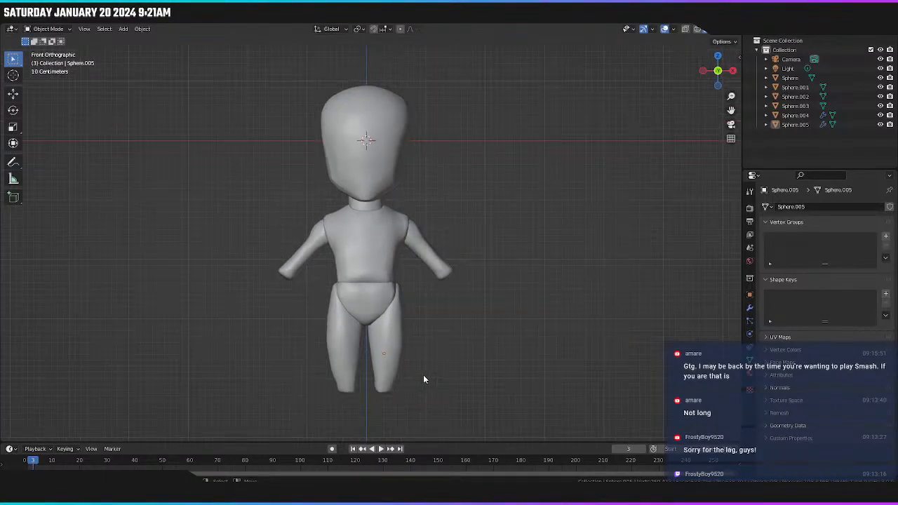
pyautogui.click(390, 348)
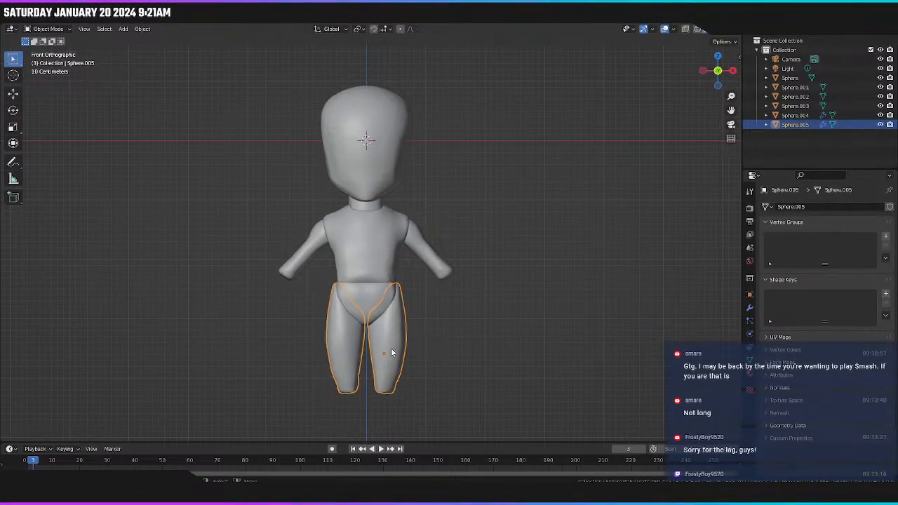
pyautogui.press('h')
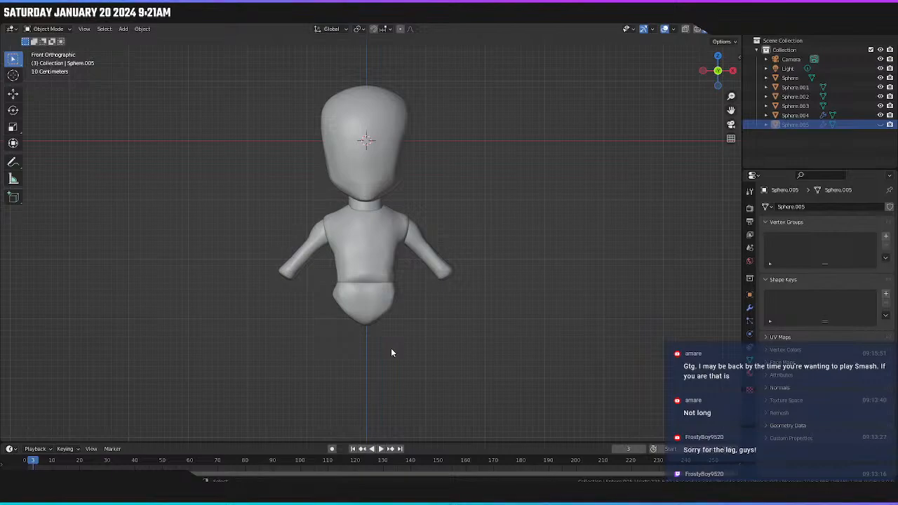
# Add a UV sphere and move it from the head down beside the pelvis.
pyautogui.hotkey('shift', 'a')
pyautogui.moveTo(386, 281)
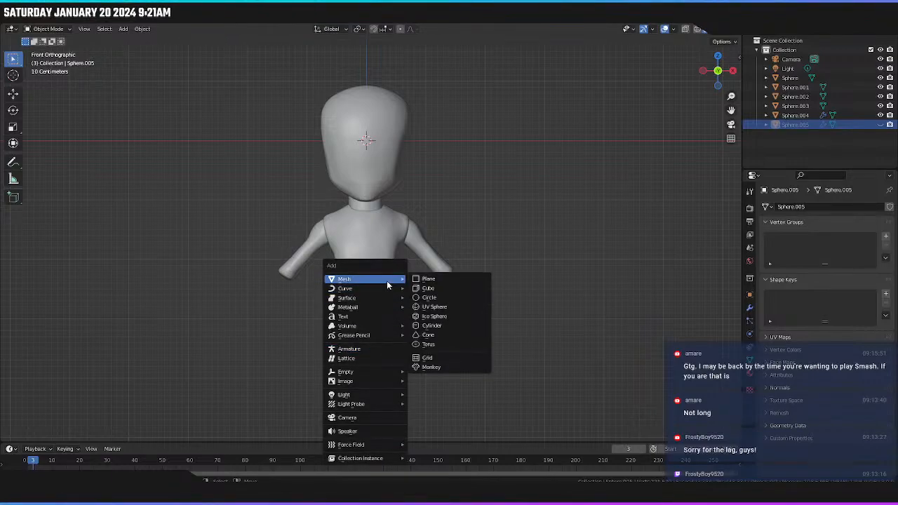
pyautogui.click(433, 307)
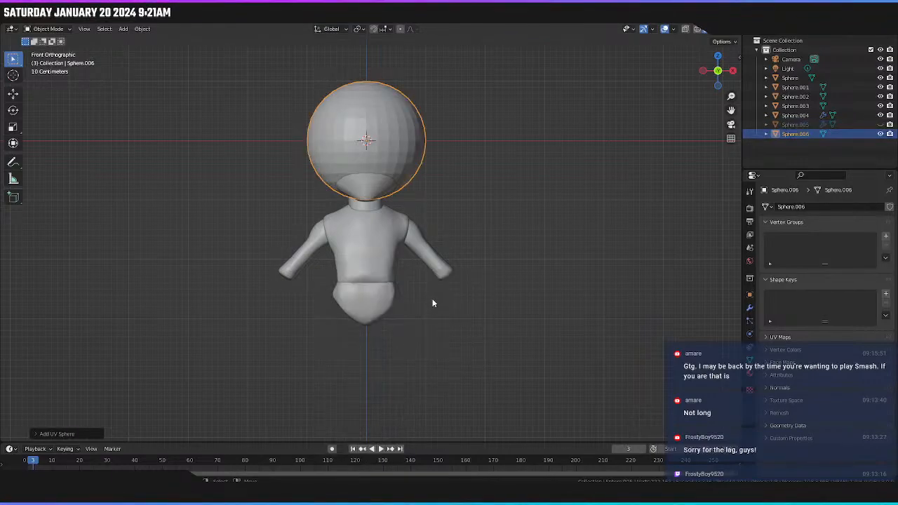
pyautogui.press('g')
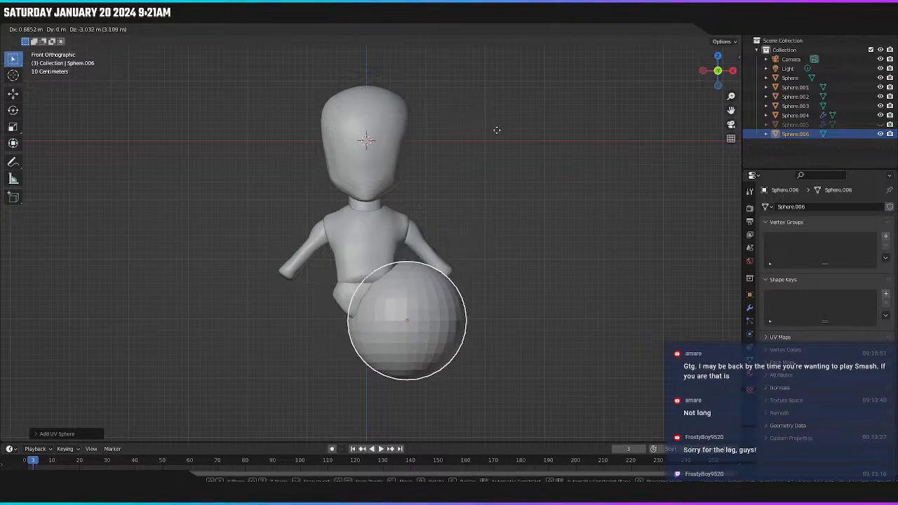
pyautogui.click(507, 145)
# Shrink the new sphere to roughly hip-joint size and place it overlapping the lower side of the pelvis.
pyautogui.press('s')
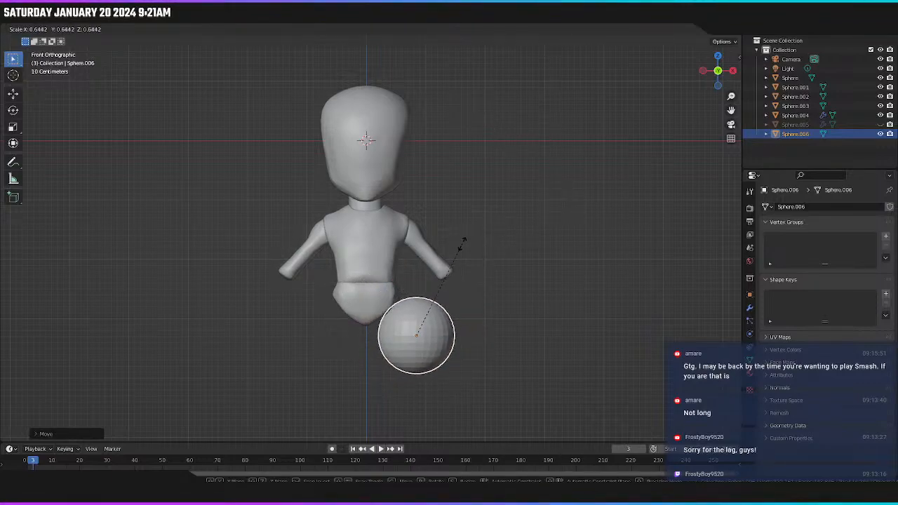
pyautogui.click(455, 258)
pyautogui.press('g')
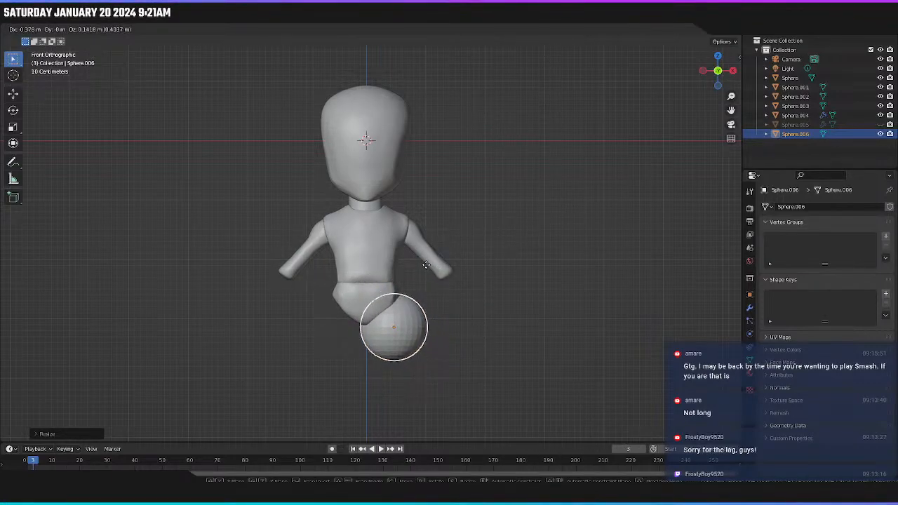
pyautogui.click(425, 258)
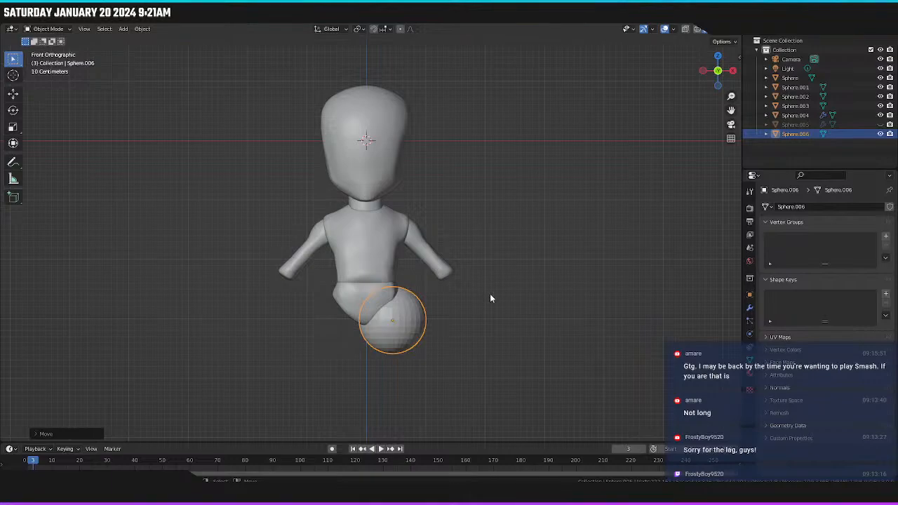
pyautogui.press('s')
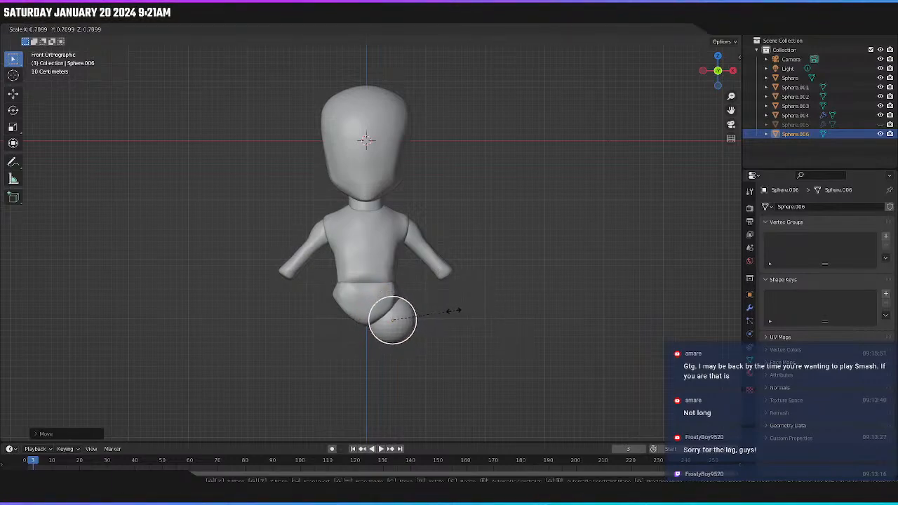
pyautogui.click(438, 314)
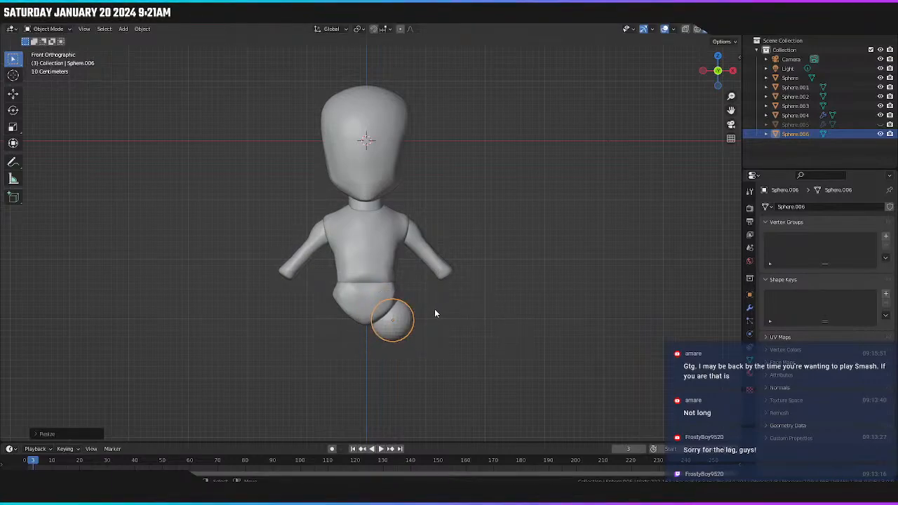
# Shift the hip sphere slightly inward along the X axis and slightly up along the Z axis.
pyautogui.press('h')
pyautogui.hotkey('alt', 'h')
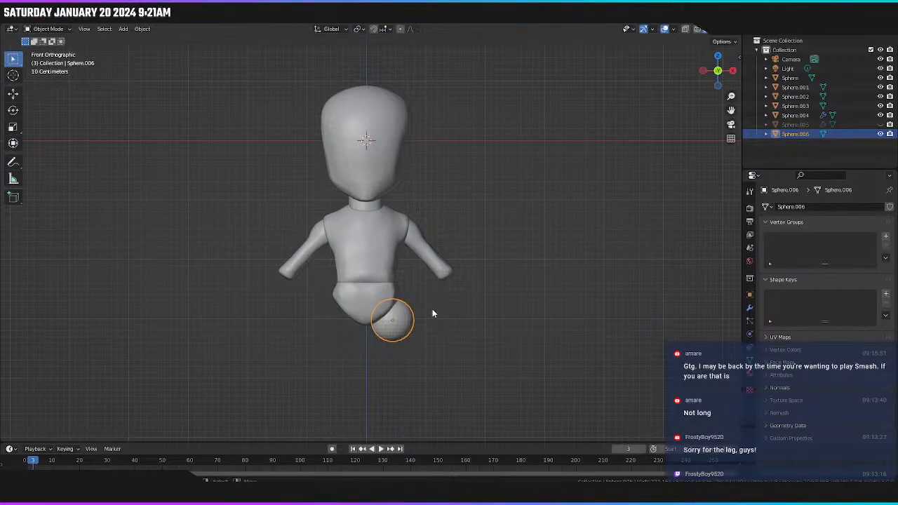
pyautogui.press('g')
pyautogui.press('x')
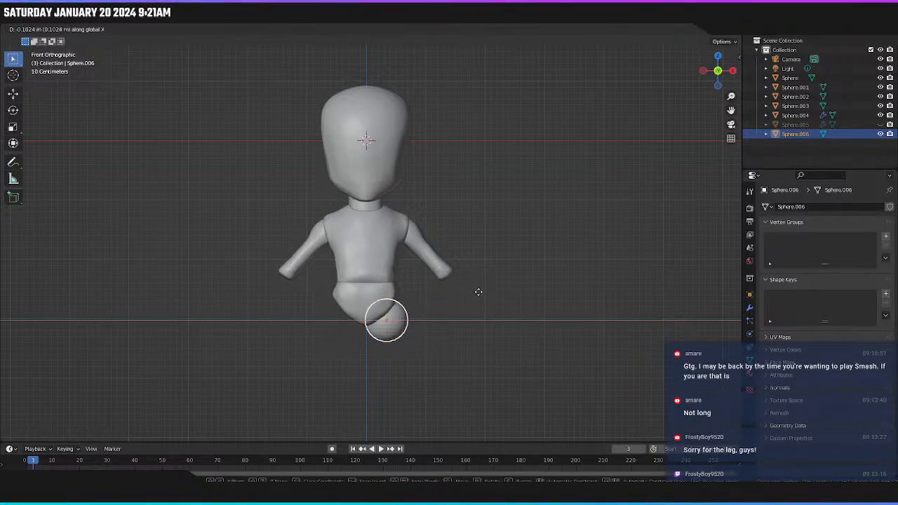
pyautogui.click(480, 290)
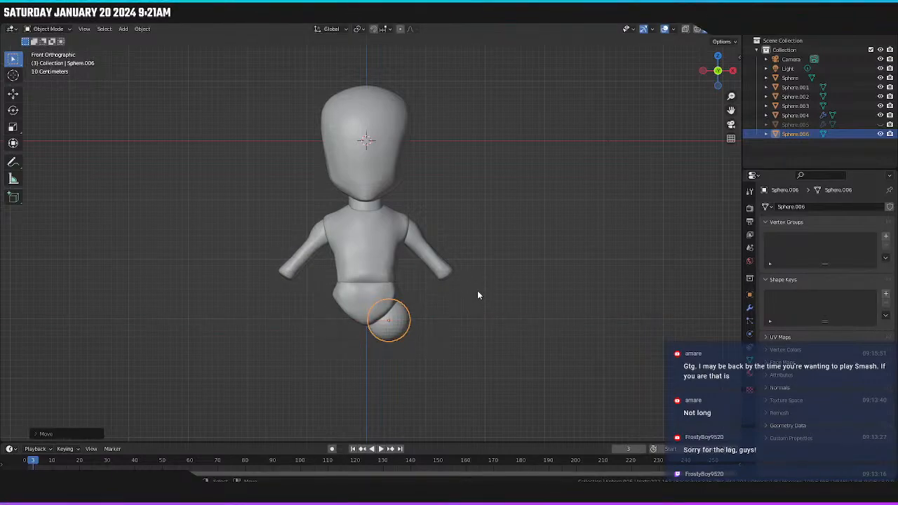
pyautogui.press('g')
pyautogui.press('z')
pyautogui.click(478, 291)
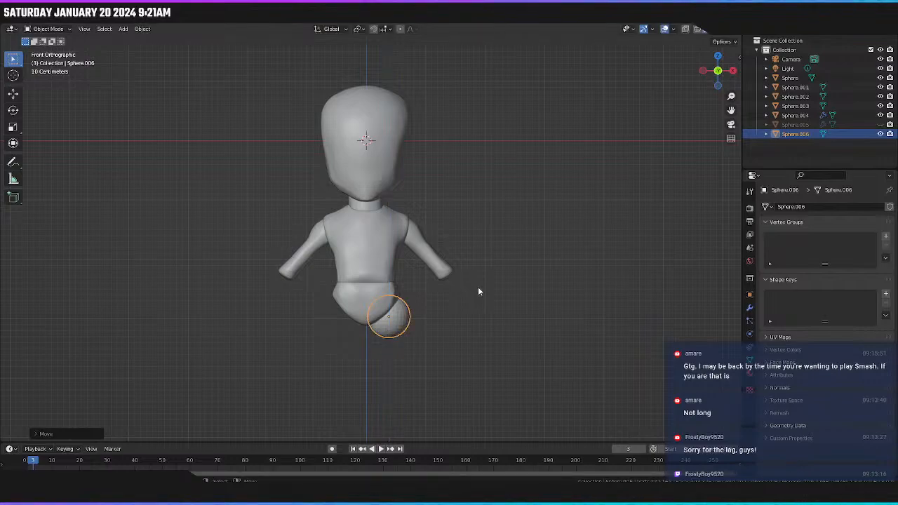
# Add a Mirror modifier on the X axis to the hip sphere, using the pelvis Sphere.003 as mirror object.
pyautogui.click(750, 307)
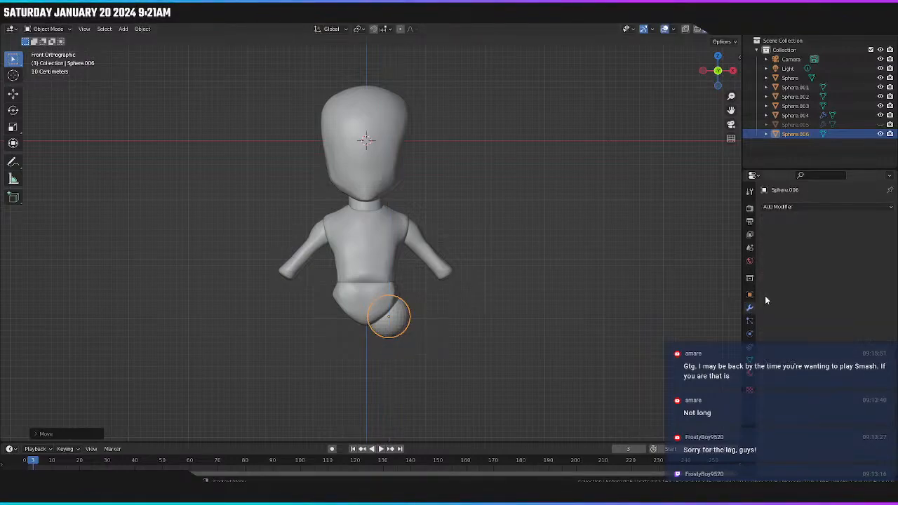
pyautogui.click(829, 208)
pyautogui.click(705, 313)
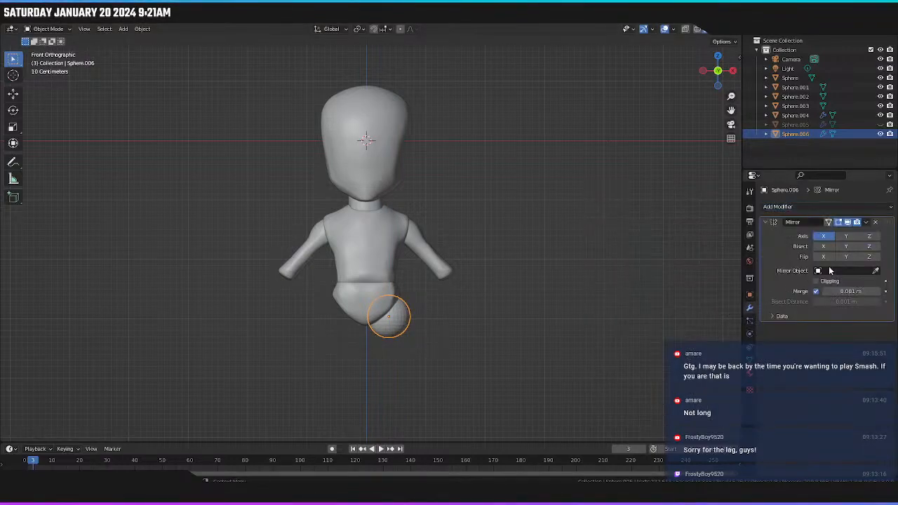
pyautogui.click(876, 271)
pyautogui.click(375, 302)
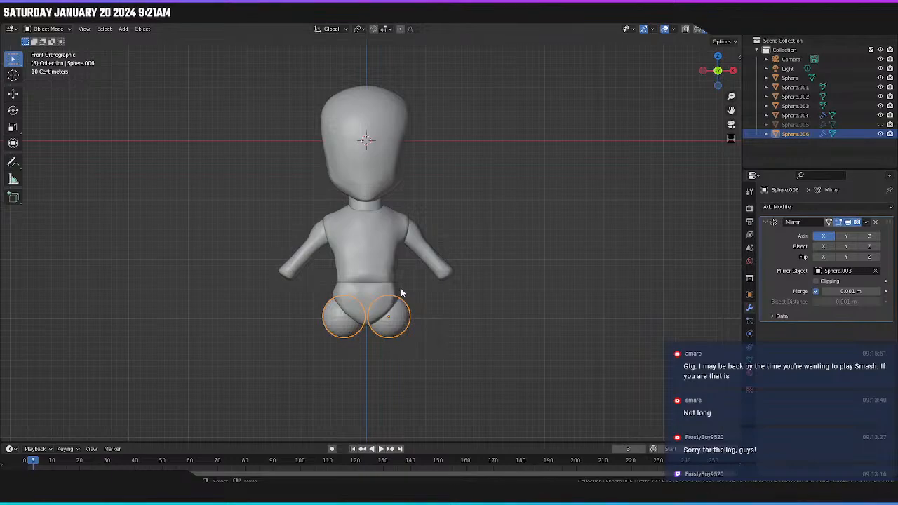
# In the sculpting workspace, enable Dyntopo and pull the hip sphere with the Grab brush into a short thigh below the pelvis.
pyautogui.click(171, 17)
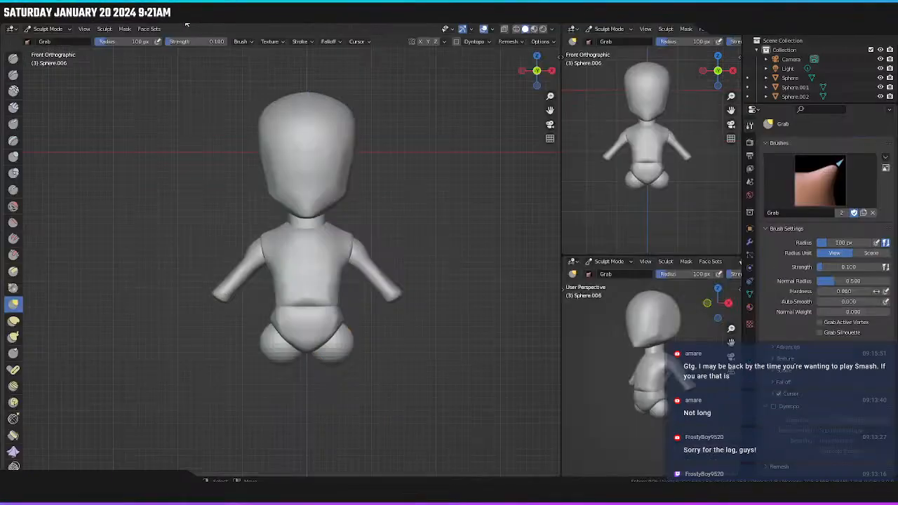
pyautogui.click(456, 42)
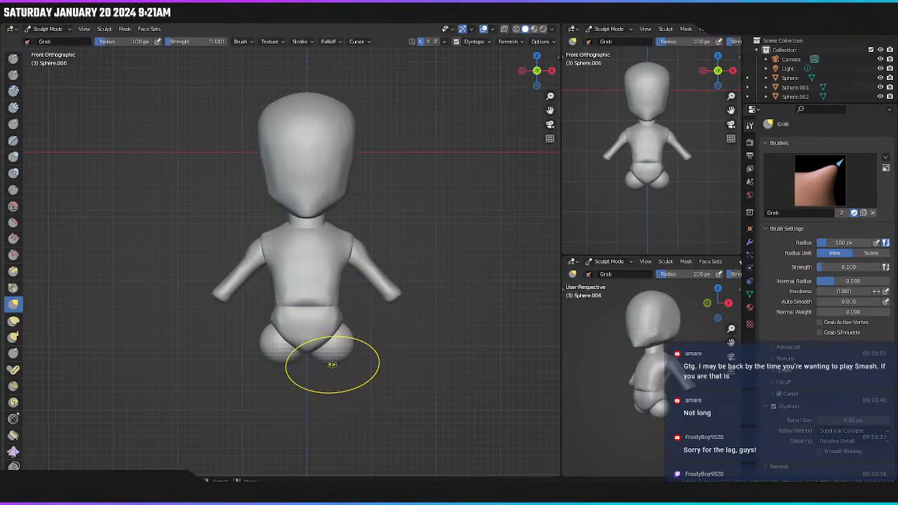
pyautogui.moveTo(332, 362)
pyautogui.mouseDown()
pyautogui.moveTo(332, 432)
pyautogui.moveTo(347, 425)
pyautogui.moveTo(341, 439)
pyautogui.moveTo(346, 393)
pyautogui.moveTo(345, 447)
pyautogui.moveTo(347, 386)
pyautogui.mouseUp()
pyautogui.moveTo(343, 343); pyautogui.dragTo(343, 292)
pyautogui.moveTo(346, 326); pyautogui.dragTo(344, 312)
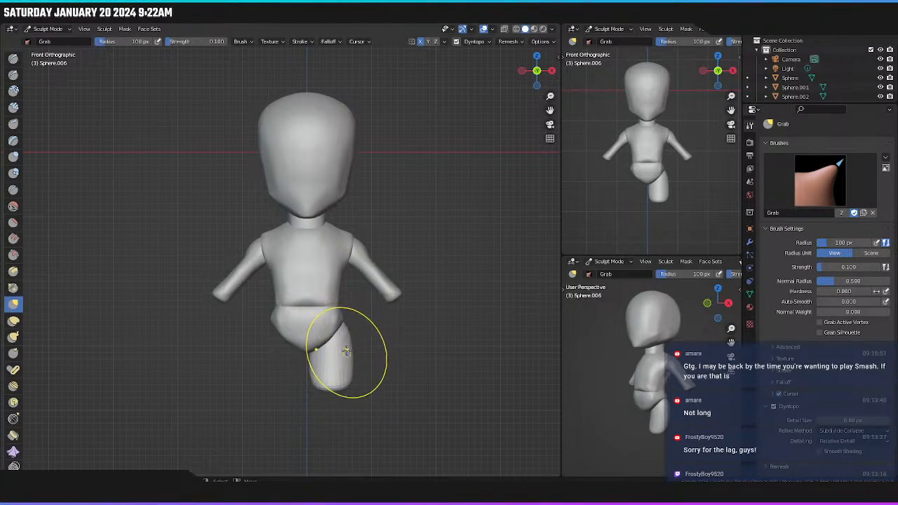
# Lengthen and straighten the leg downward in side view with the Grab brush, and fill out its outer thigh toward the hip.
pyautogui.press('KP_3')
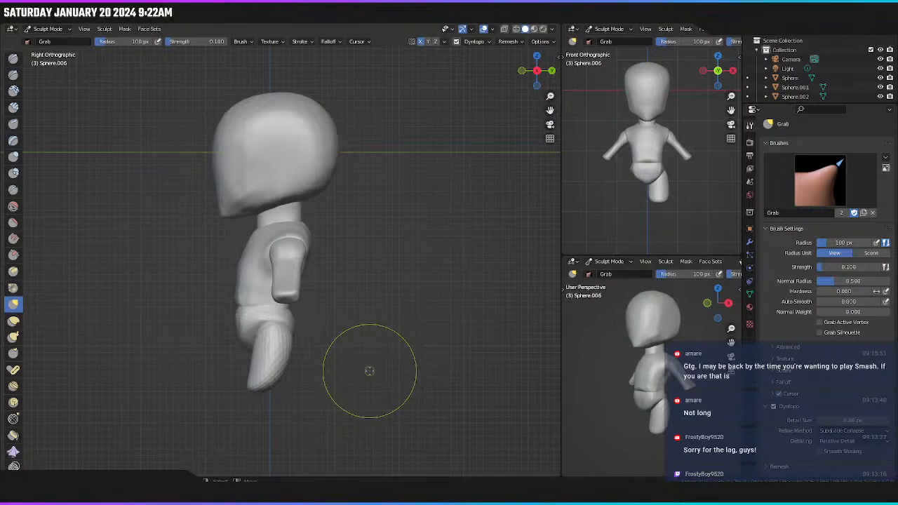
pyautogui.moveTo(283, 376); pyautogui.dragTo(284, 423)
pyautogui.moveTo(281, 386); pyautogui.dragTo(279, 424)
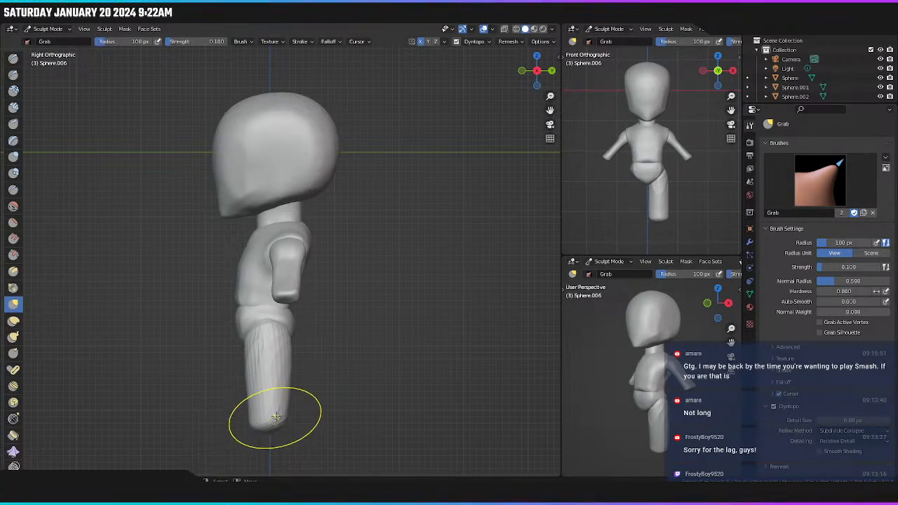
pyautogui.moveTo(276, 418); pyautogui.dragTo(282, 428)
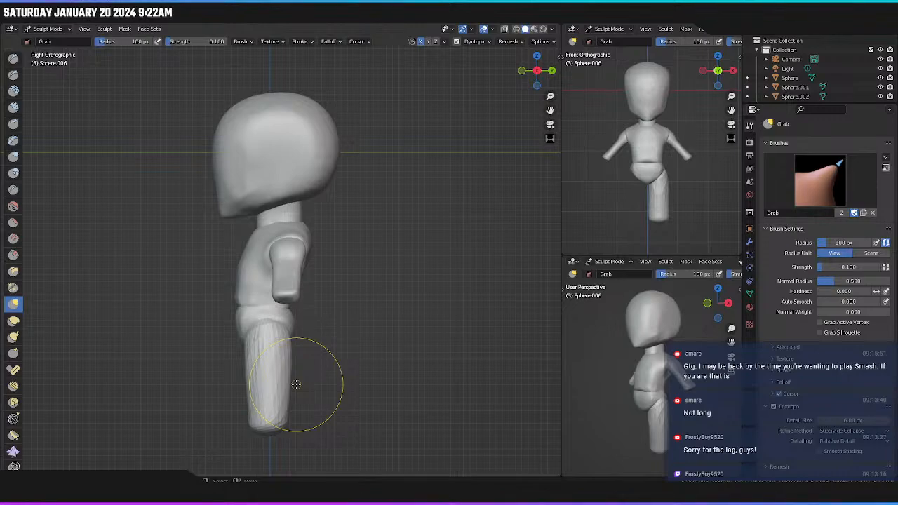
pyautogui.press('KP_1')
pyautogui.keyDown('shift'); pyautogui.moveTo(328, 412); pyautogui.dragTo(310, 359, button='middle'); pyautogui.keyUp('shift')
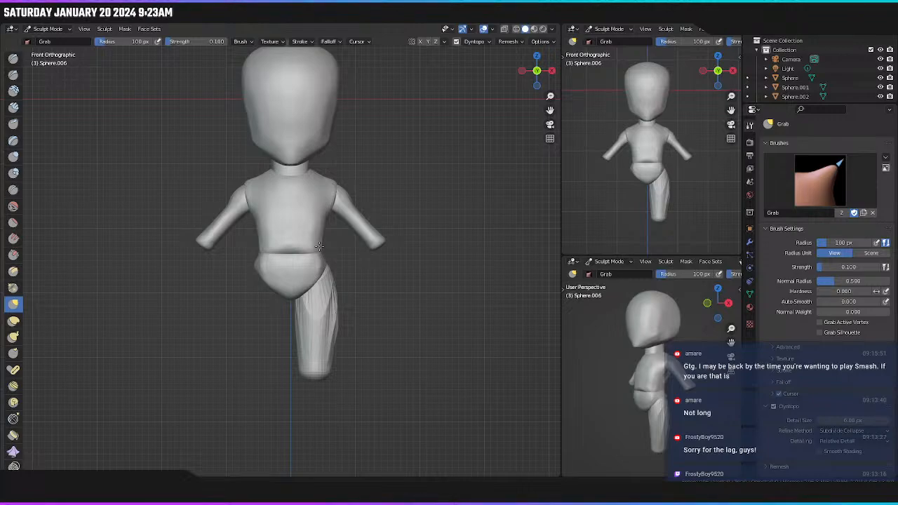
# Smooth the stretched ridges on the leg's front and inner side with the Scrape/Peaks brush at strength 0.700.
pyautogui.moveTo(344, 320)
pyautogui.mouseDown(button='middle')
pyautogui.moveTo(288, 326)
pyautogui.moveTo(400, 319)
pyautogui.moveTo(329, 302)
pyautogui.mouseUp(button='middle')
pyautogui.click(13, 255)
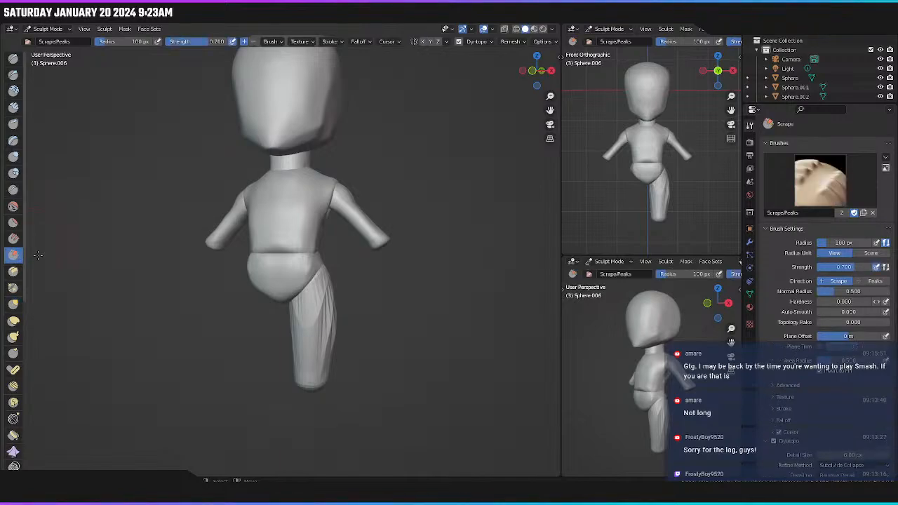
pyautogui.moveTo(367, 231); pyautogui.dragTo(366, 278, button='middle')
pyautogui.scroll(5, 366, 278)
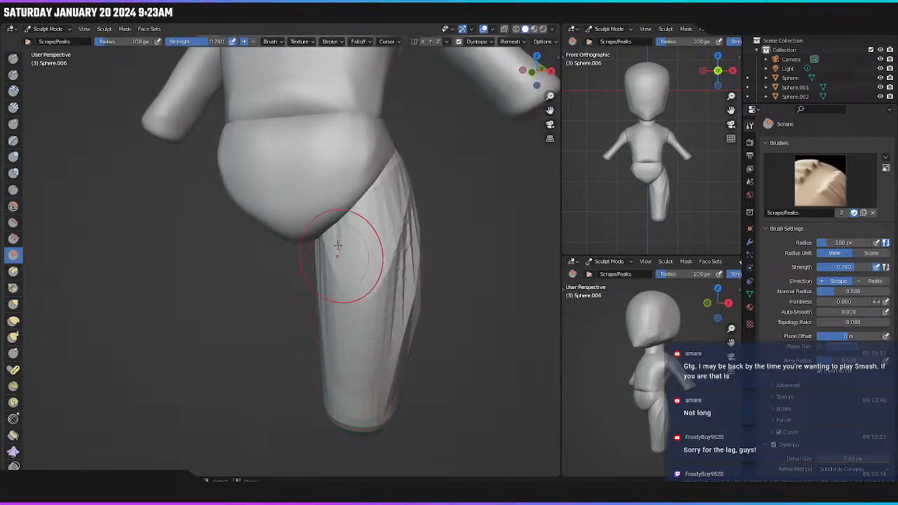
pyautogui.moveTo(355, 328); pyautogui.dragTo(393, 294, button='middle')
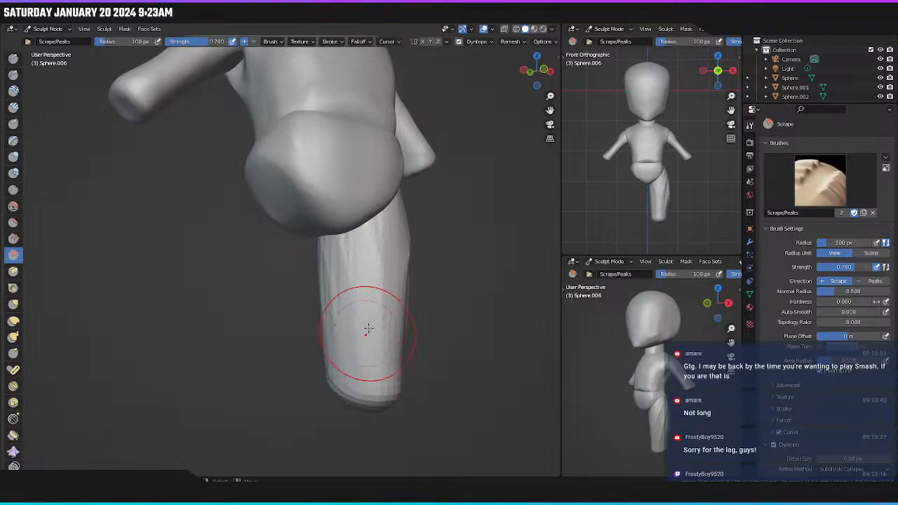
# Scrape down the ridges along the back and outer side of the leg, from the hip to the lower end.
pyautogui.moveTo(368, 328); pyautogui.dragTo(369, 235, button='middle')
pyautogui.moveTo(310, 303)
pyautogui.mouseDown(button='middle')
pyautogui.moveTo(349, 276)
pyautogui.moveTo(290, 355)
pyautogui.mouseUp(button='middle')
pyautogui.moveTo(287, 255)
pyautogui.mouseDown(button='middle')
pyautogui.moveTo(335, 245)
pyautogui.moveTo(256, 181)
pyautogui.mouseUp(button='middle')
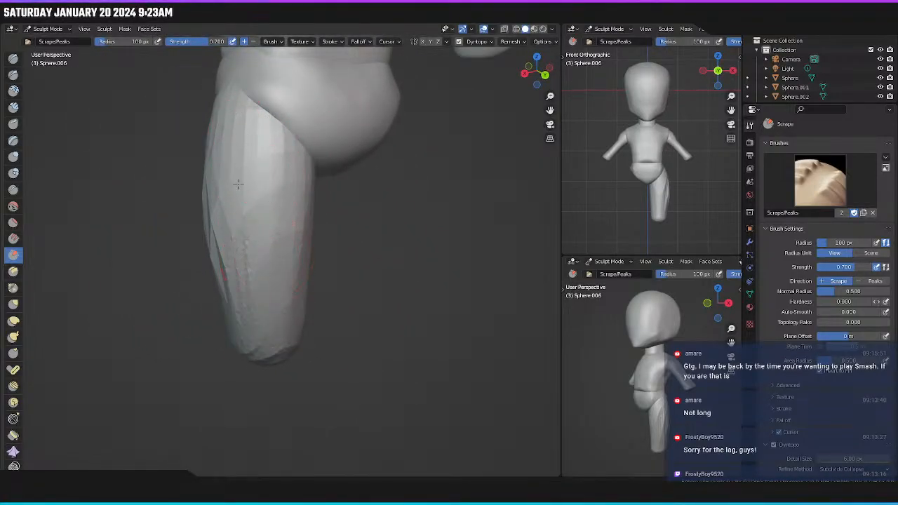
pyautogui.moveTo(243, 303); pyautogui.dragTo(241, 120, button='middle')
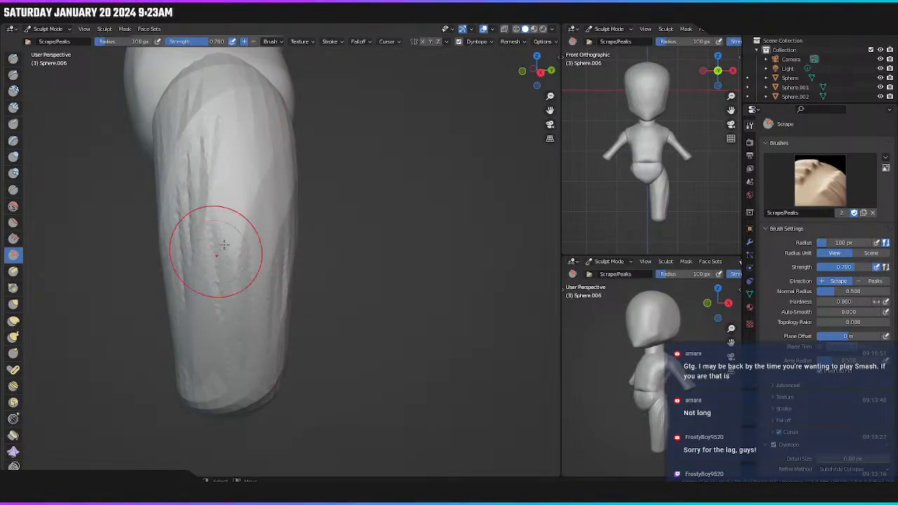
pyautogui.moveTo(210, 240); pyautogui.dragTo(258, 208, button='middle')
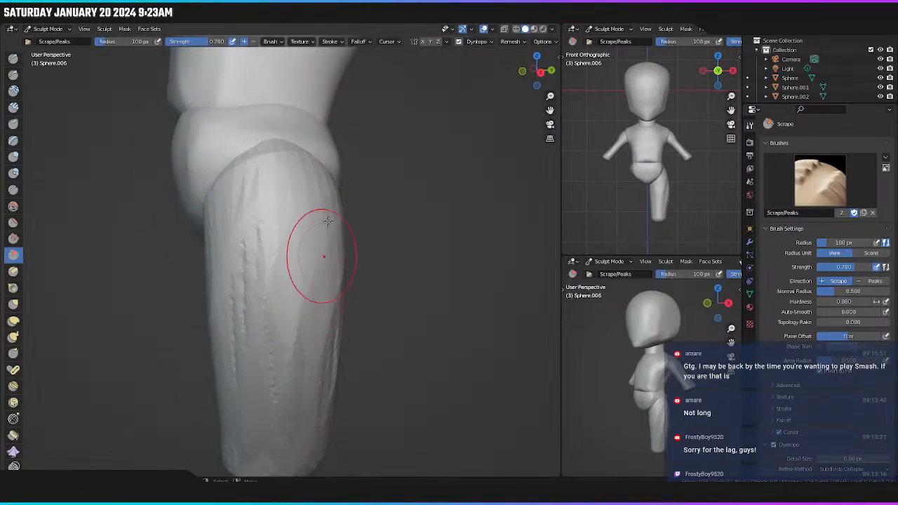
pyautogui.moveTo(294, 319); pyautogui.dragTo(337, 164, button='middle')
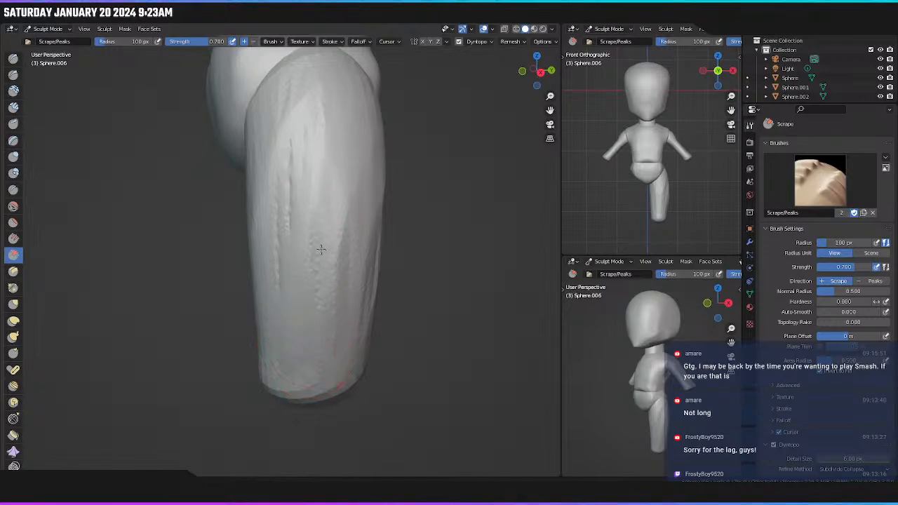
pyautogui.moveTo(297, 337)
pyautogui.mouseDown(button='middle')
pyautogui.moveTo(382, 226)
pyautogui.moveTo(379, 242)
pyautogui.mouseUp(button='middle')
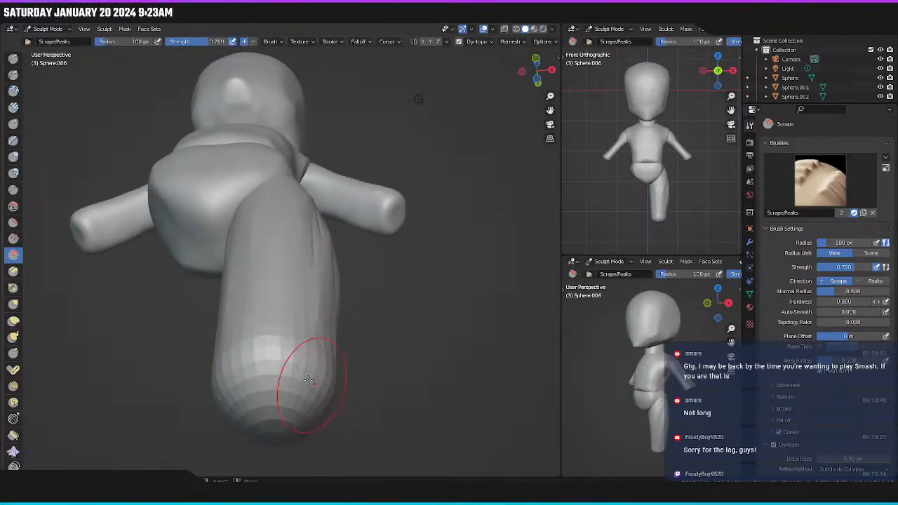
# Scrape the faceted lower end of the leg smooth from underneath and blend its rim into the shaft.
pyautogui.moveTo(221, 390); pyautogui.dragTo(290, 239, button='middle')
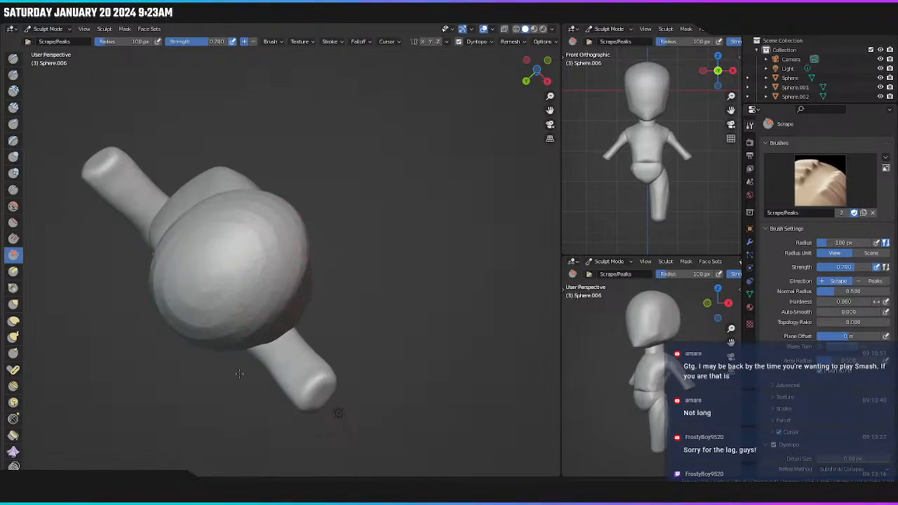
pyautogui.moveTo(239, 373); pyautogui.dragTo(275, 234, button='middle')
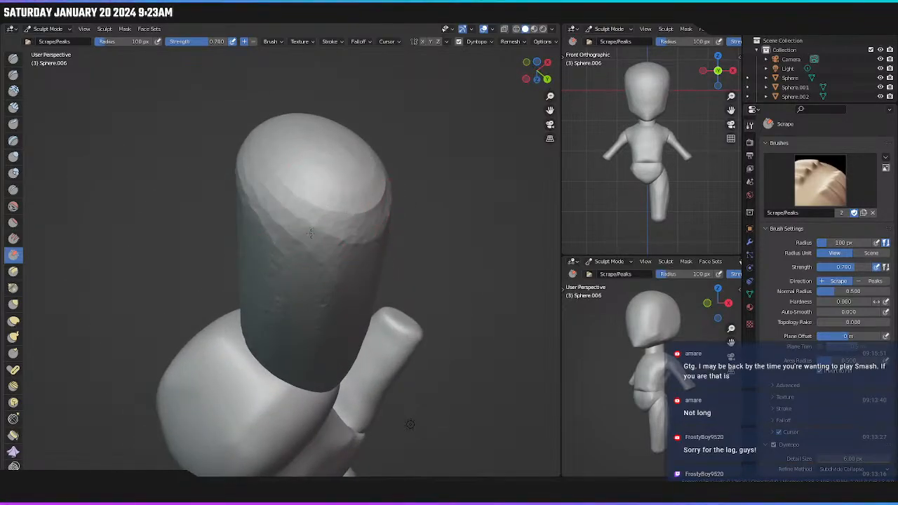
pyautogui.moveTo(297, 201); pyautogui.dragTo(309, 144, button='middle')
pyautogui.moveTo(309, 144); pyautogui.dragTo(353, 141)
pyautogui.moveTo(315, 192); pyautogui.dragTo(315, 365, button='middle')
pyautogui.moveTo(297, 321)
pyautogui.mouseDown(button='middle')
pyautogui.moveTo(281, 256)
pyautogui.moveTo(253, 248)
pyautogui.moveTo(330, 171)
pyautogui.moveTo(260, 161)
pyautogui.mouseUp(button='middle')
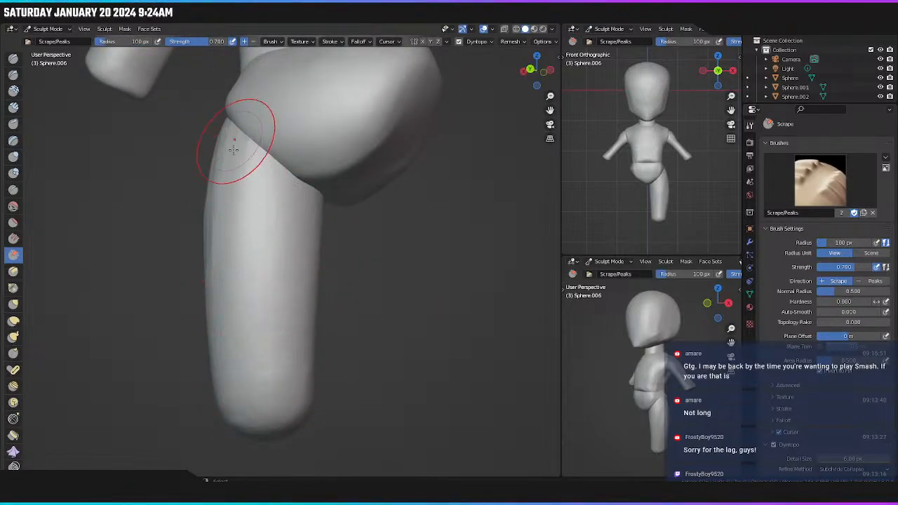
# Refine the back and outer surfaces of the leg with more Scrape strokes until the shaft is even.
pyautogui.moveTo(237, 151)
pyautogui.mouseDown(button='middle')
pyautogui.moveTo(324, 323)
pyautogui.moveTo(274, 222)
pyautogui.mouseUp(button='middle')
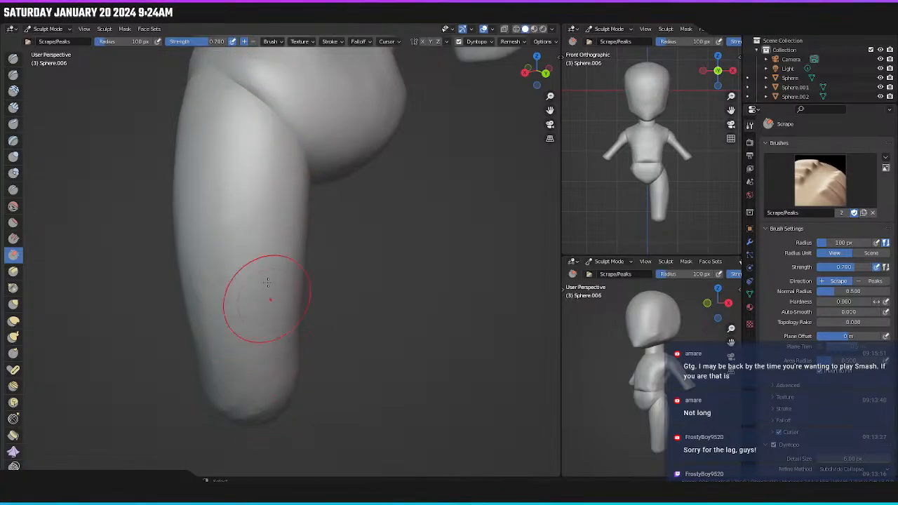
pyautogui.moveTo(207, 380); pyautogui.dragTo(287, 137, button='middle')
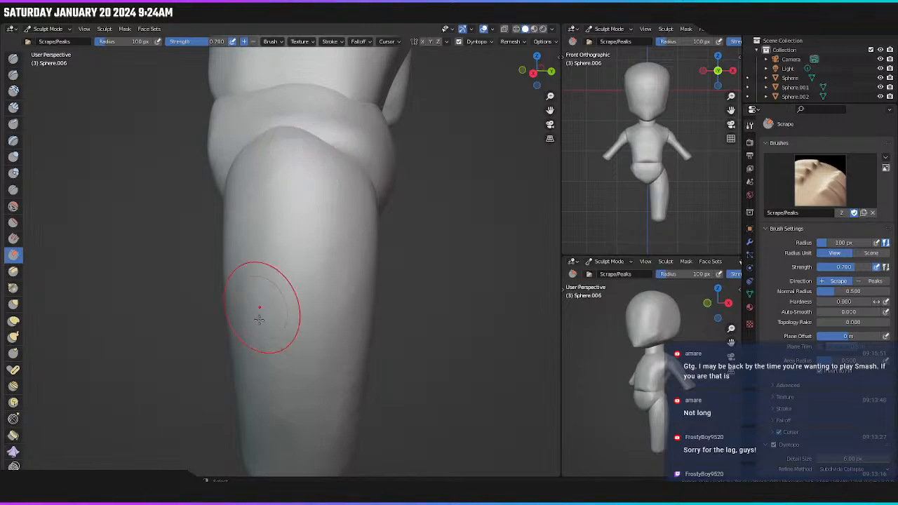
pyautogui.moveTo(297, 381); pyautogui.dragTo(354, 203, button='middle')
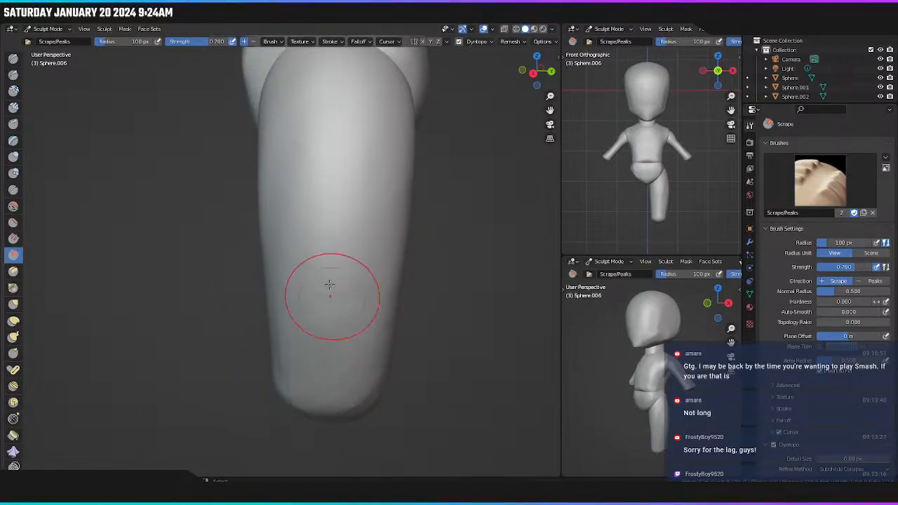
pyautogui.moveTo(308, 291)
pyautogui.mouseDown(button='middle')
pyautogui.moveTo(298, 288)
pyautogui.moveTo(307, 284)
pyautogui.mouseUp(button='middle')
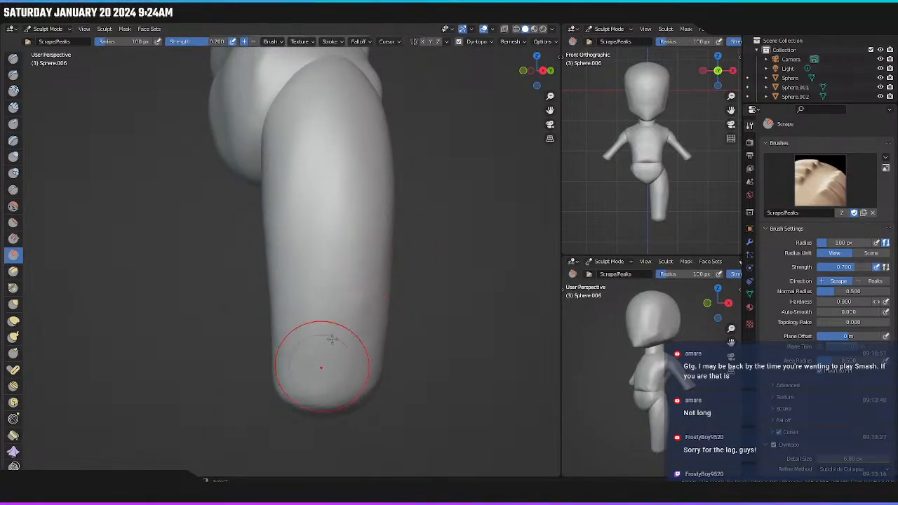
# Round off the leg's bottom cap evenly on all sides with the Scrape brush.
pyautogui.moveTo(327, 315); pyautogui.dragTo(270, 266, button='middle')
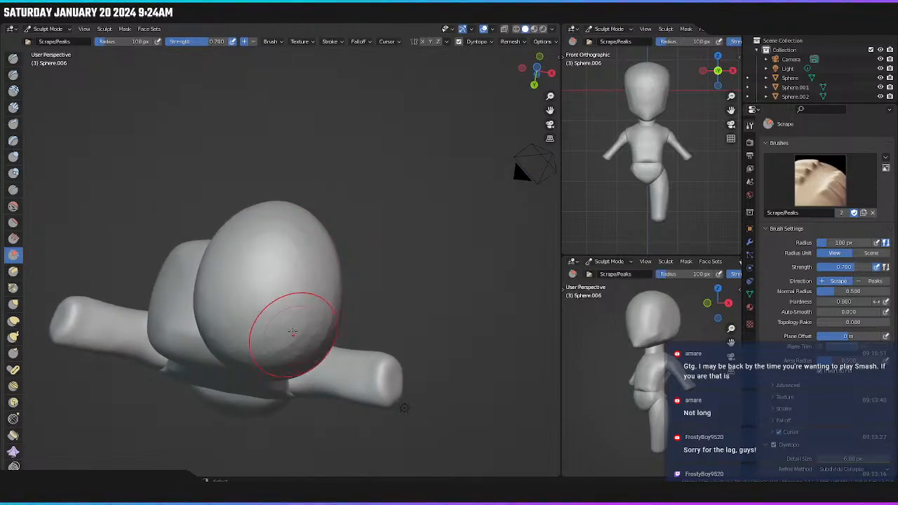
pyautogui.moveTo(250, 366); pyautogui.dragTo(357, 251, button='middle')
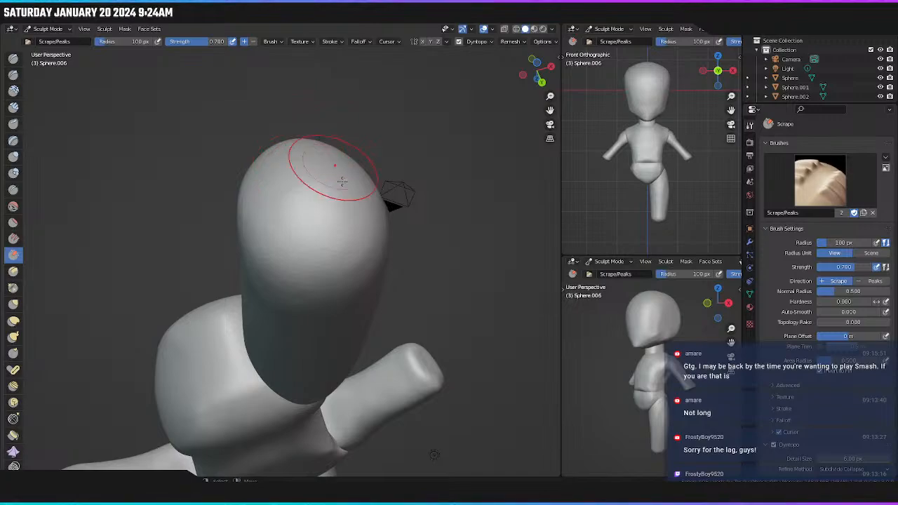
pyautogui.moveTo(342, 181); pyautogui.dragTo(395, 327, button='middle')
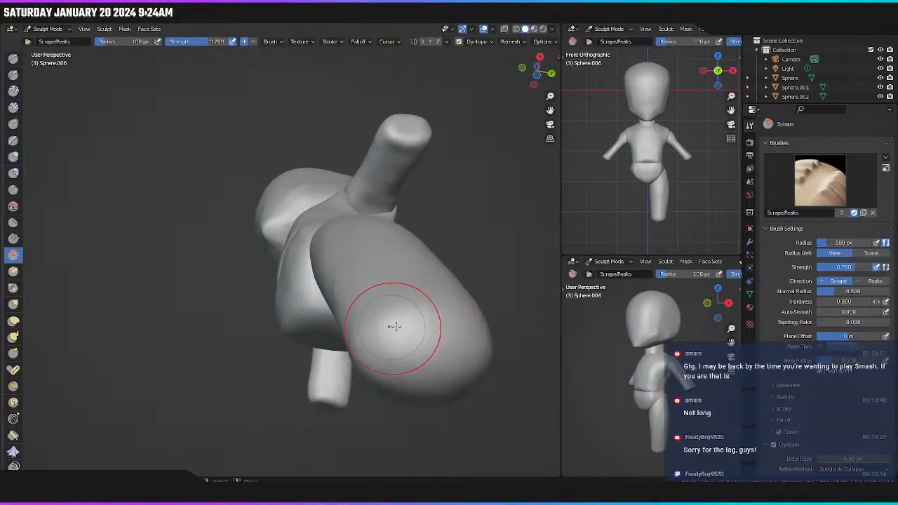
pyautogui.moveTo(437, 258); pyautogui.dragTo(457, 288, button='middle')
# Turn on X symmetry and use the Grab brush in front view to narrow and slightly shorten the leg's lower end.
pyautogui.press('KP_1')
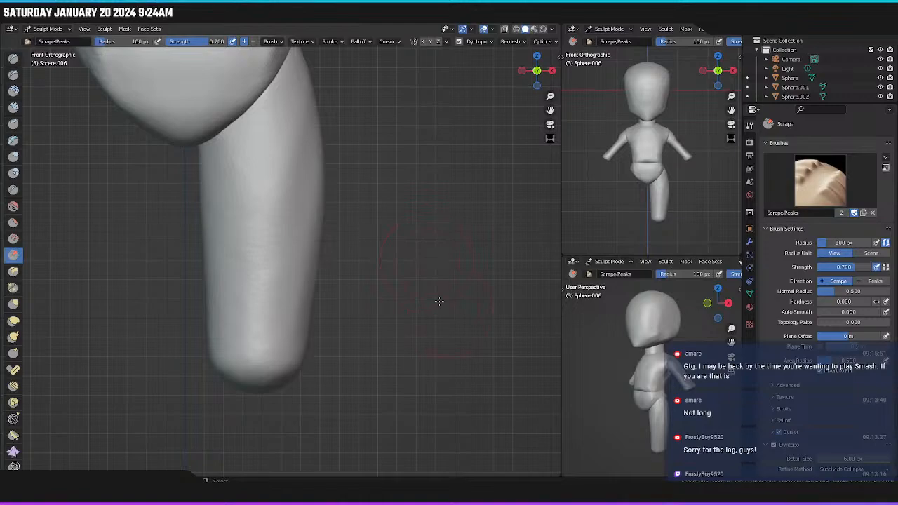
pyautogui.keyDown('shift'); pyautogui.moveTo(375, 237); pyautogui.dragTo(424, 393, button='middle'); pyautogui.keyUp('shift')
pyautogui.scroll(-6, 399, 306)
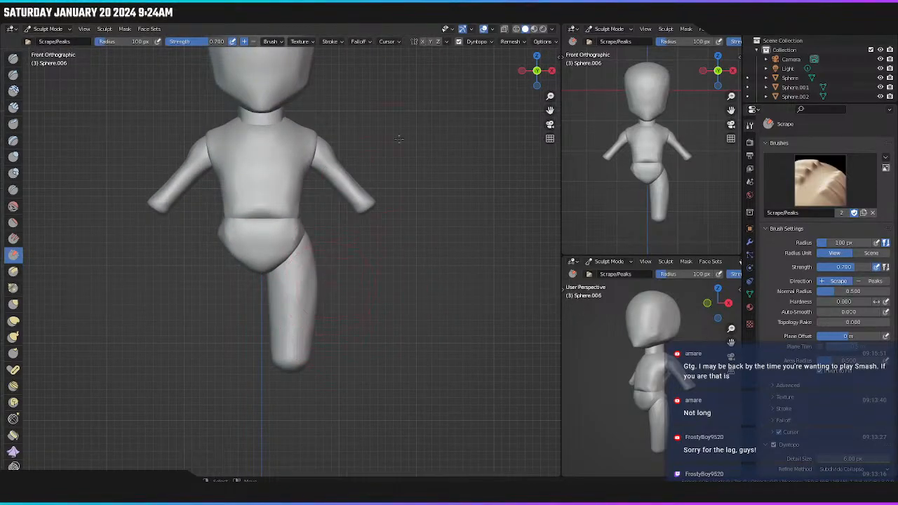
pyautogui.keyDown('shift'); pyautogui.moveTo(347, 207); pyautogui.dragTo(360, 207, button='middle'); pyautogui.keyUp('shift')
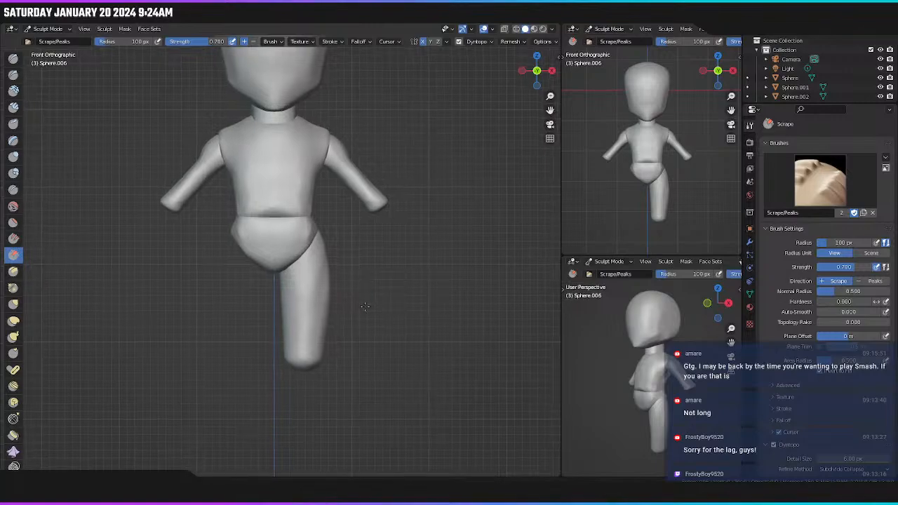
pyautogui.press('g')
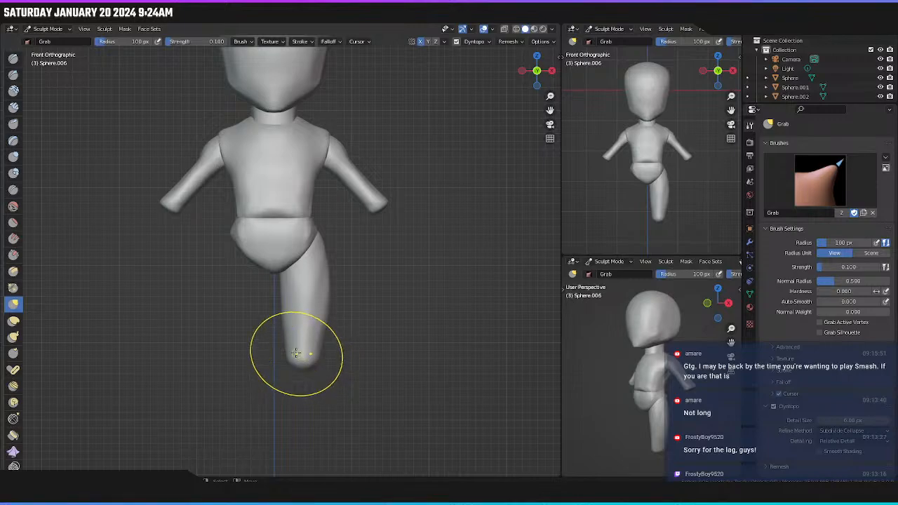
pyautogui.moveTo(308, 376); pyautogui.dragTo(305, 349)
pyautogui.keyDown('shift'); pyautogui.moveTo(351, 359); pyautogui.dragTo(390, 403, button='middle'); pyautogui.keyUp('shift')
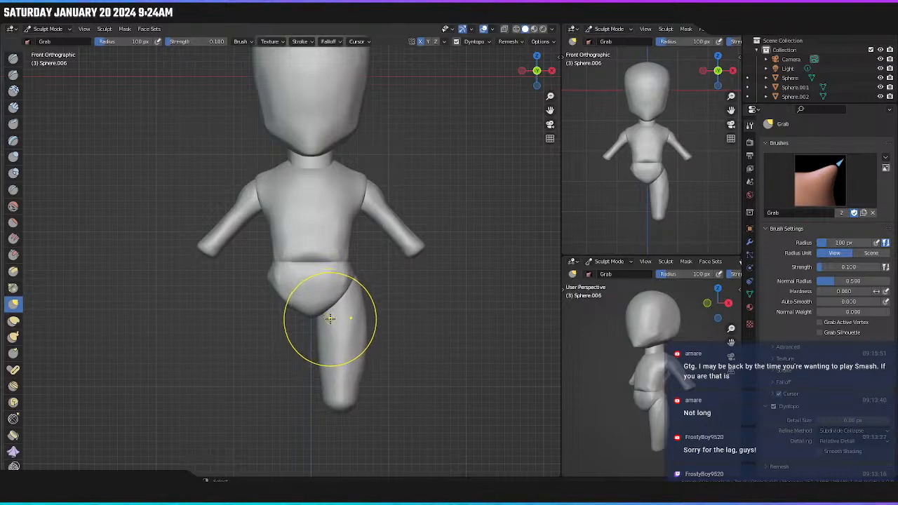
pyautogui.keyDown('shift'); pyautogui.moveTo(331, 323); pyautogui.dragTo(333, 312, button='middle'); pyautogui.keyUp('shift')
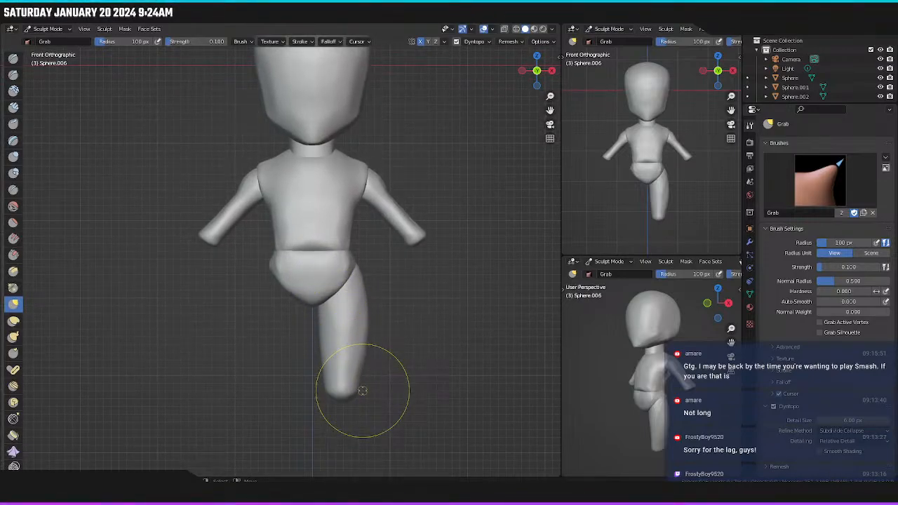
pyautogui.moveTo(346, 392); pyautogui.dragTo(358, 368)
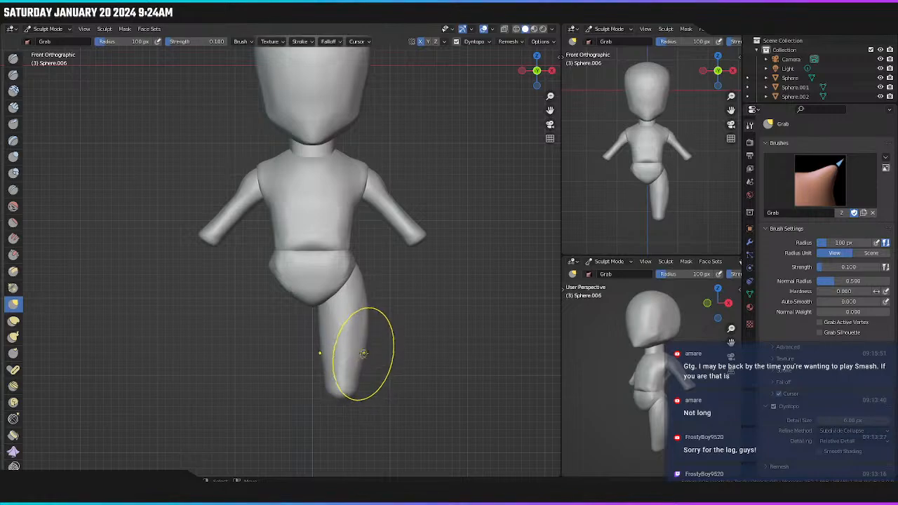
# Switch the sculpt symmetry to the Y axis and taper the lower leg in side view with the Grab brush.
pyautogui.moveTo(367, 342); pyautogui.dragTo(303, 340, button='middle')
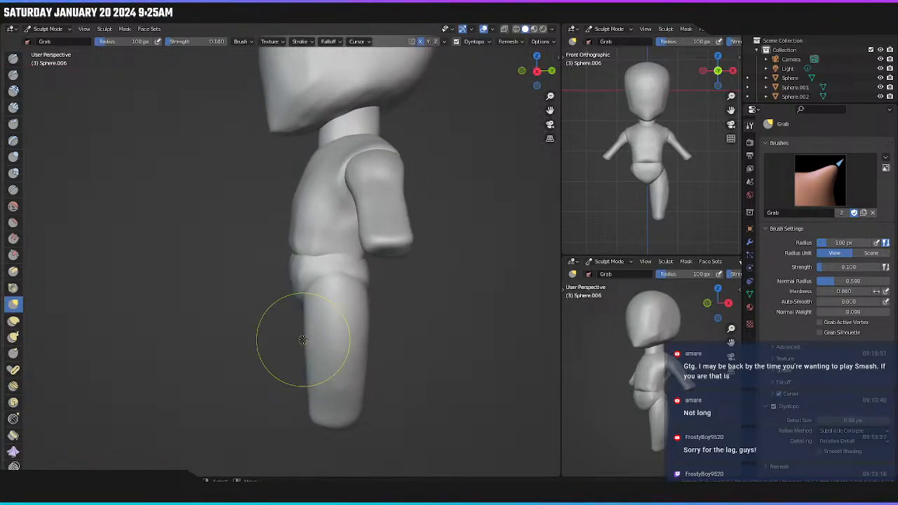
pyautogui.press('KP_3')
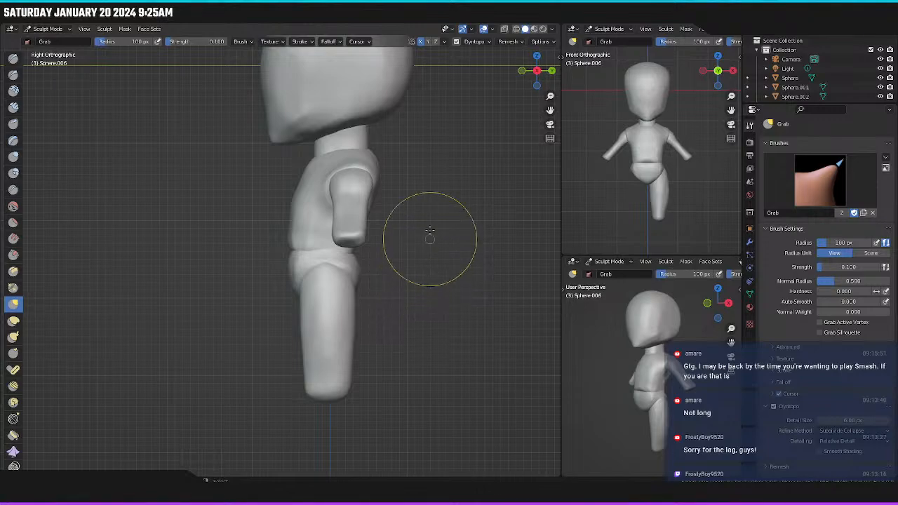
pyautogui.click(429, 42)
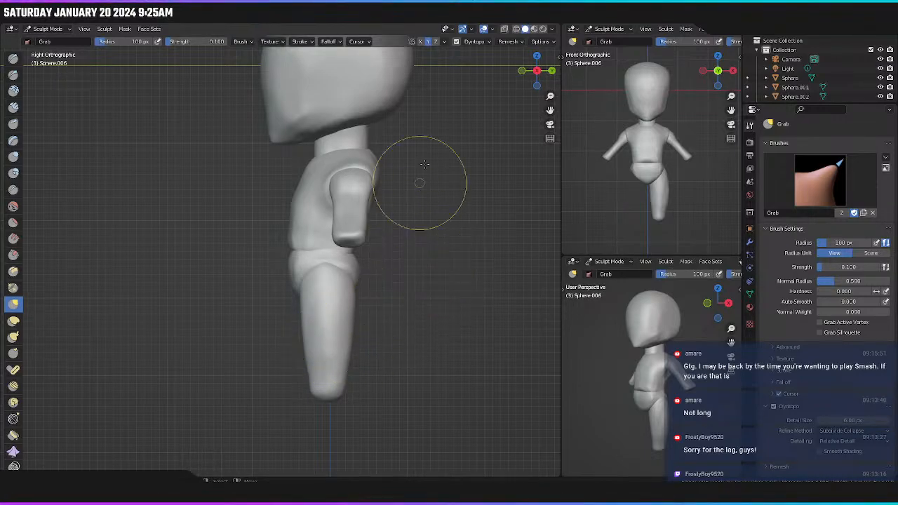
# Turn off Y symmetry and shape the back of the lower leg inward in side view with the Grab brush, reducing its radius to 64 px.
pyautogui.click(421, 41)
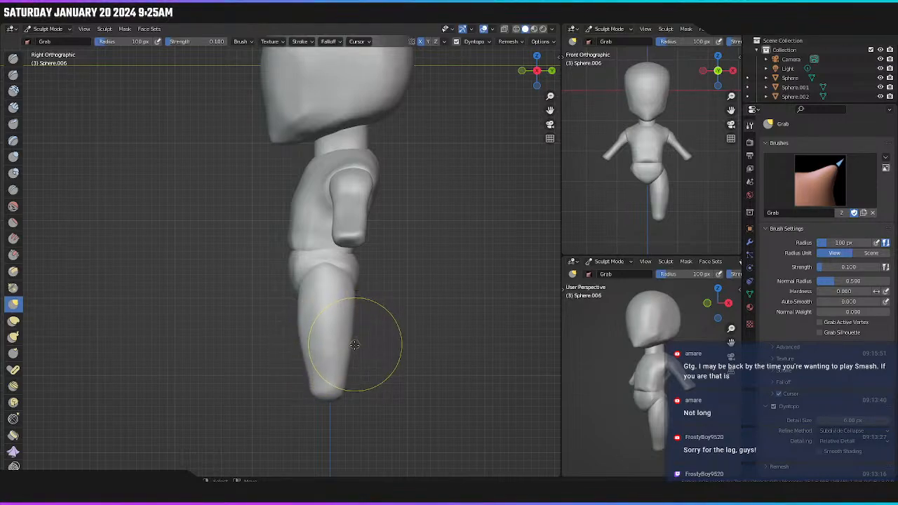
pyautogui.moveTo(355, 346); pyautogui.dragTo(351, 345)
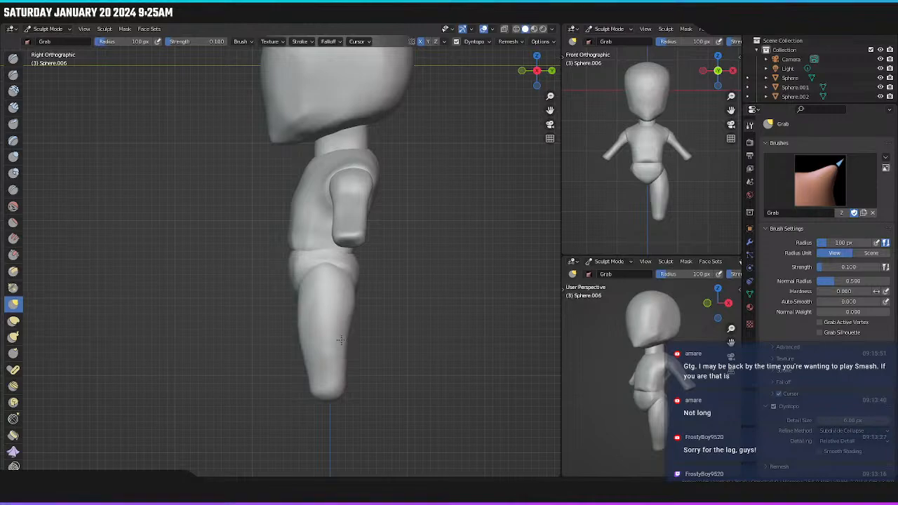
pyautogui.moveTo(338, 340)
pyautogui.mouseDown(button='middle')
pyautogui.moveTo(281, 342)
pyautogui.moveTo(363, 341)
pyautogui.moveTo(276, 349)
pyautogui.moveTo(375, 351)
pyautogui.mouseUp(button='middle')
pyautogui.press('KP_3')
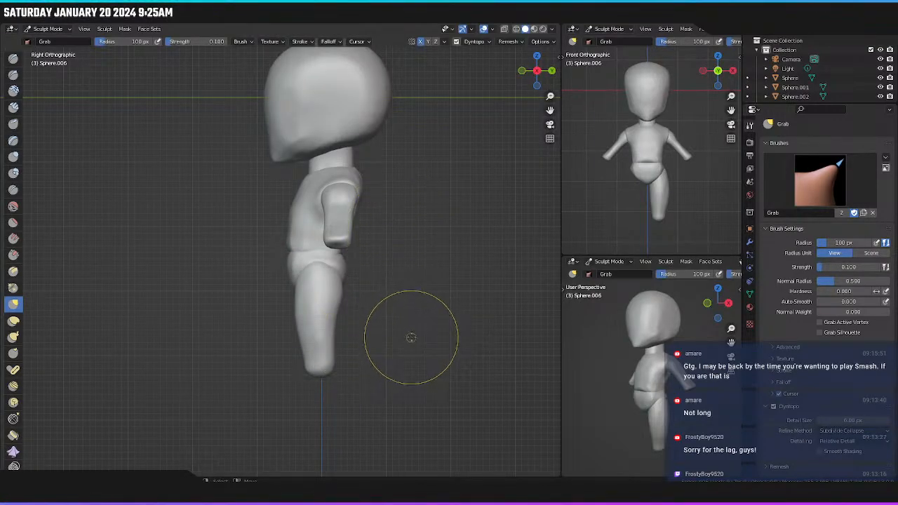
pyautogui.press('f')
pyautogui.click(343, 336)
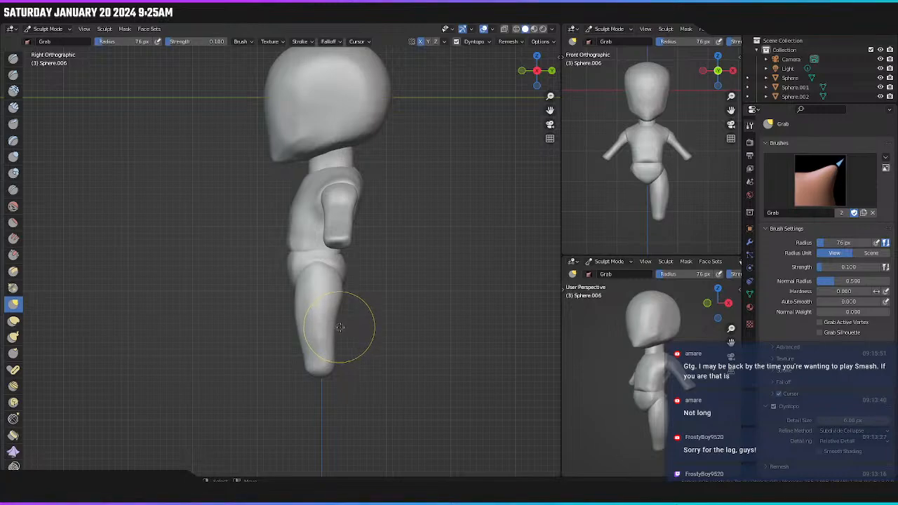
pyautogui.press('f')
pyautogui.click(356, 332)
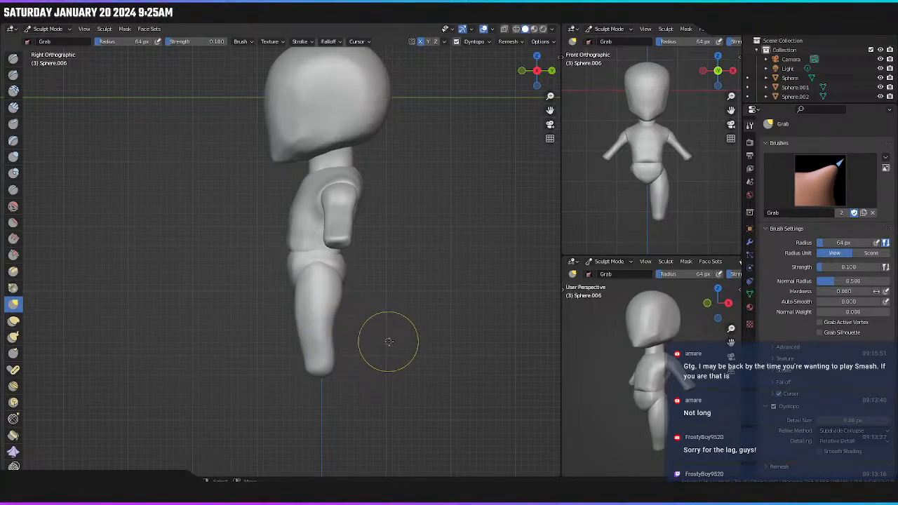
# Try to shift the lower leg outward in front view with the Grab brush at radii of 125, 92 and 152 px.
pyautogui.moveTo(397, 348)
pyautogui.mouseDown(button='middle')
pyautogui.moveTo(322, 351)
pyautogui.moveTo(494, 360)
pyautogui.mouseUp(button='middle')
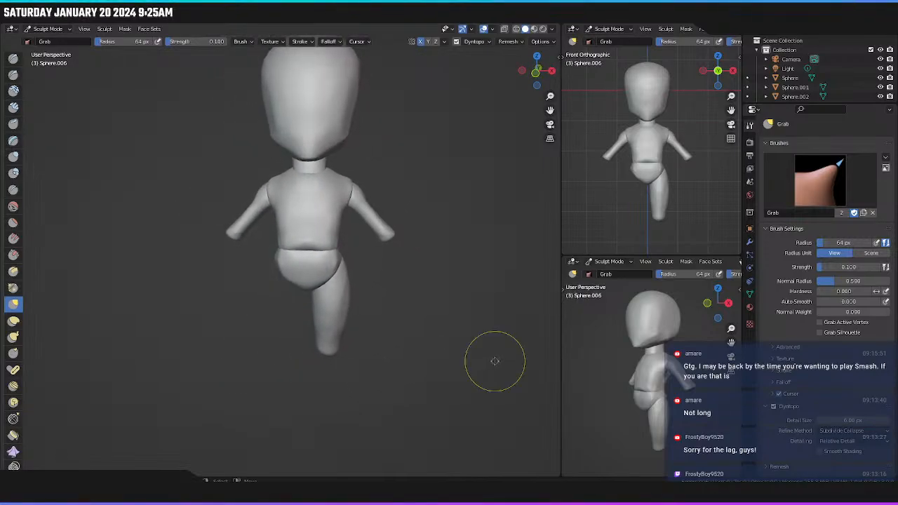
pyautogui.press('KP_1')
pyautogui.moveTo(361, 258)
pyautogui.keyDown('shift'); pyautogui.mouseDown(button='middle')
pyautogui.moveTo(377, 298)
pyautogui.moveTo(386, 296)
pyautogui.moveTo(390, 279)
pyautogui.moveTo(396, 288)
pyautogui.moveTo(394, 307)
pyautogui.mouseUp(button='middle'); pyautogui.keyUp('shift')
pyautogui.keyDown('shift'); pyautogui.moveTo(374, 335); pyautogui.dragTo(378, 320, button='middle'); pyautogui.keyUp('shift')
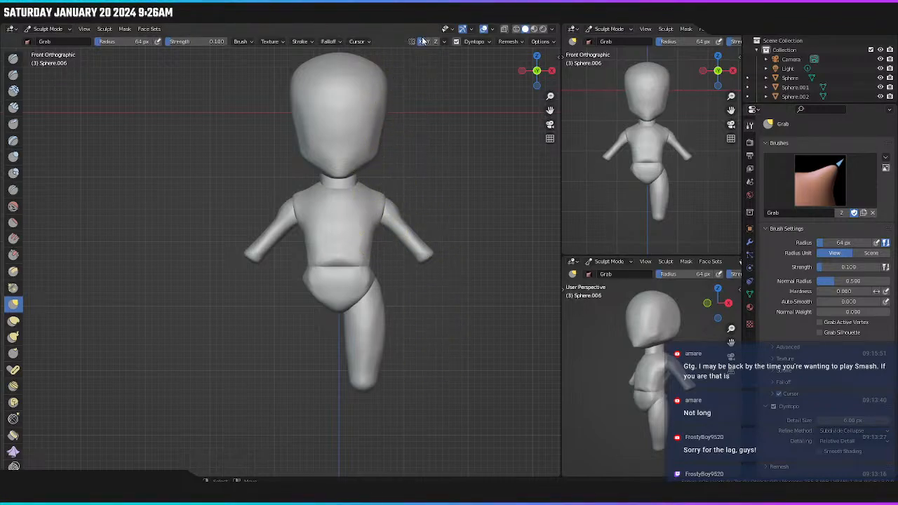
pyautogui.press('f')
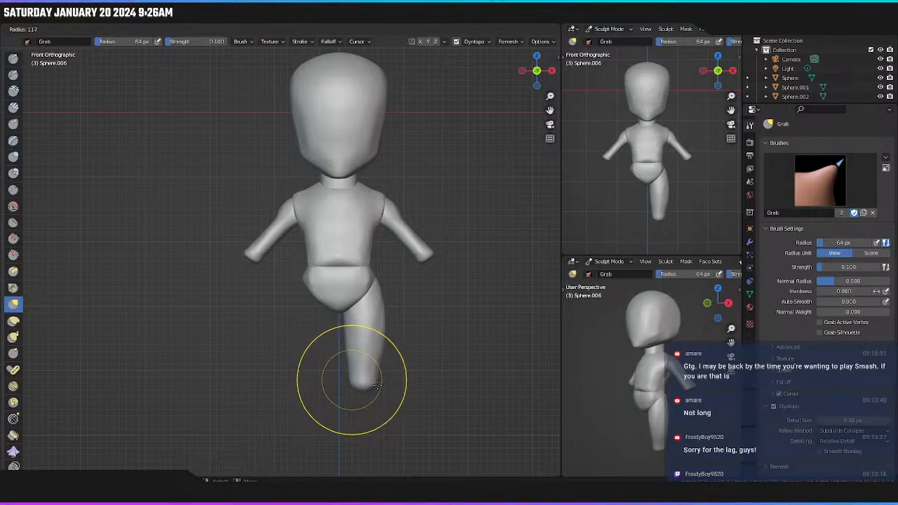
pyautogui.click(363, 389)
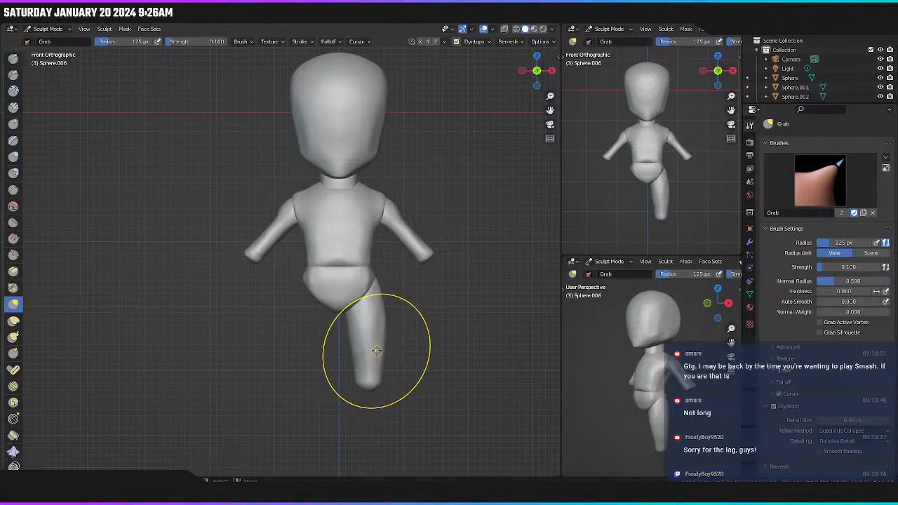
pyautogui.moveTo(381, 350); pyautogui.dragTo(378, 367)
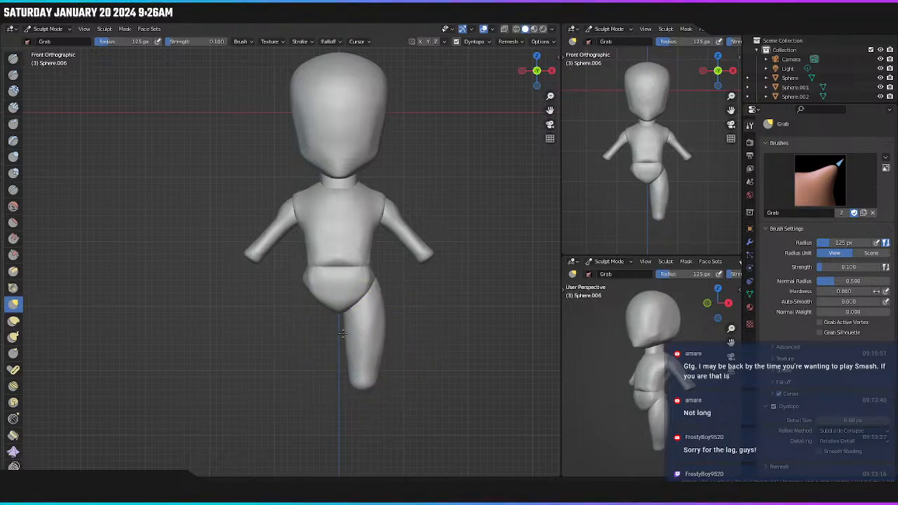
pyautogui.press('f')
pyautogui.click(360, 391)
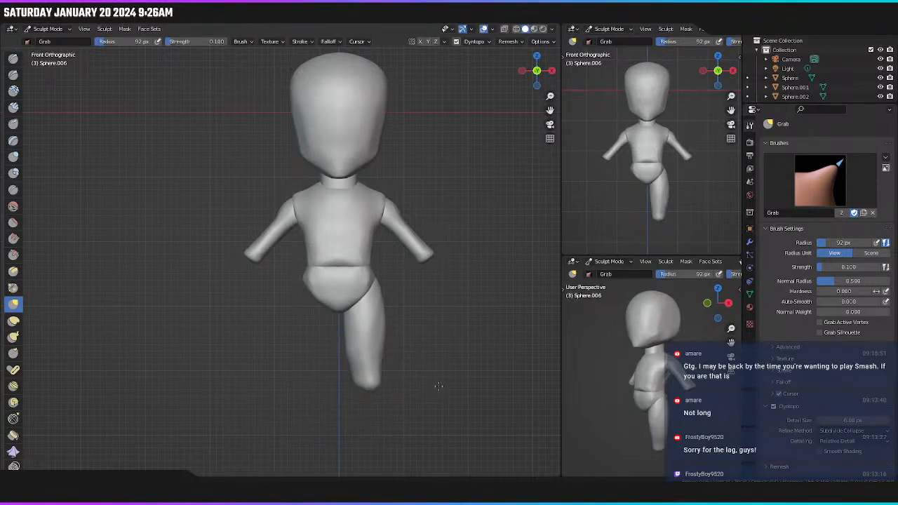
pyautogui.press('f')
pyautogui.click(358, 388)
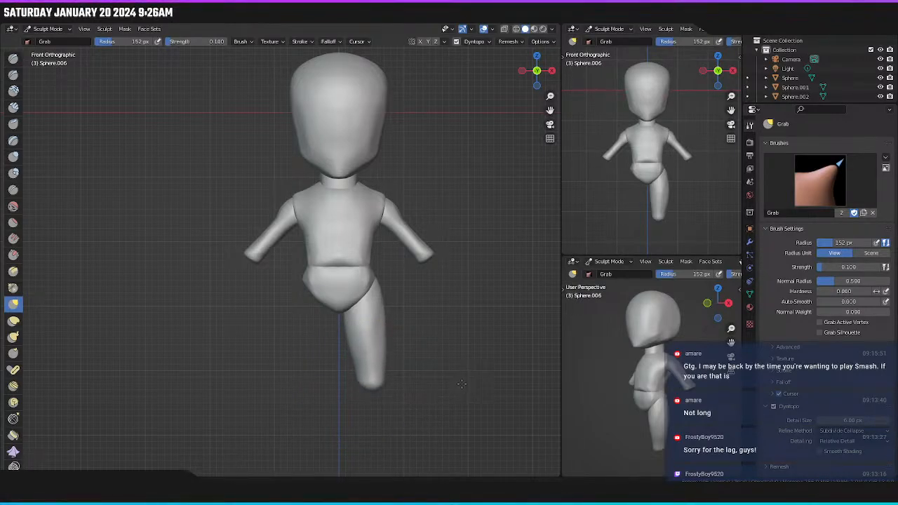
pyautogui.press('f')
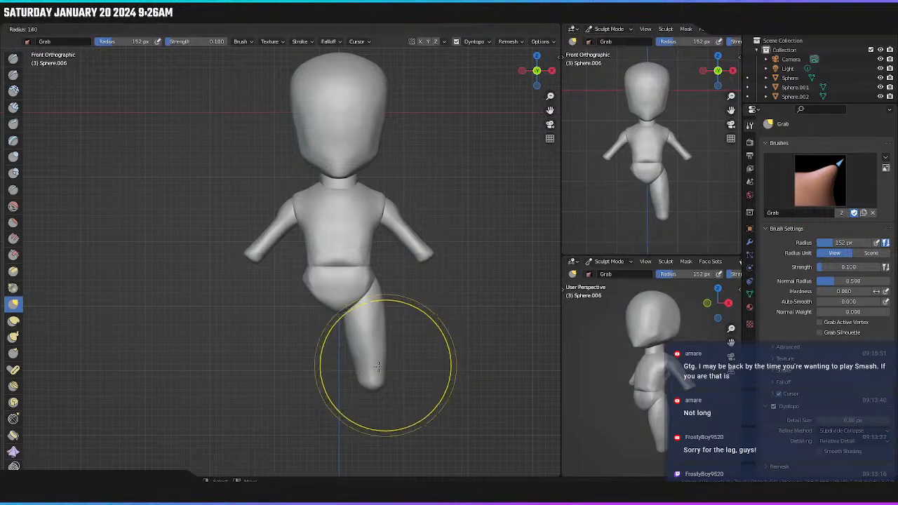
pyautogui.click(362, 367)
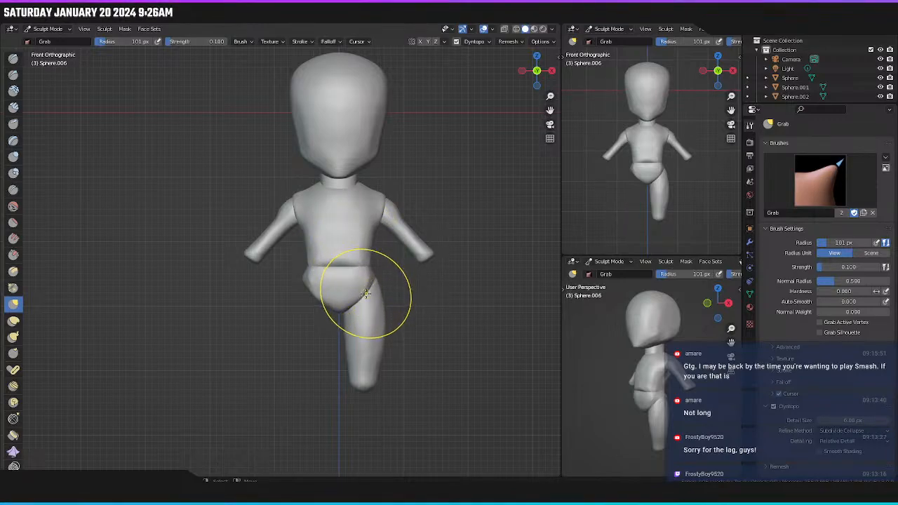
pyautogui.moveTo(400, 330); pyautogui.dragTo(261, 340, button='middle')
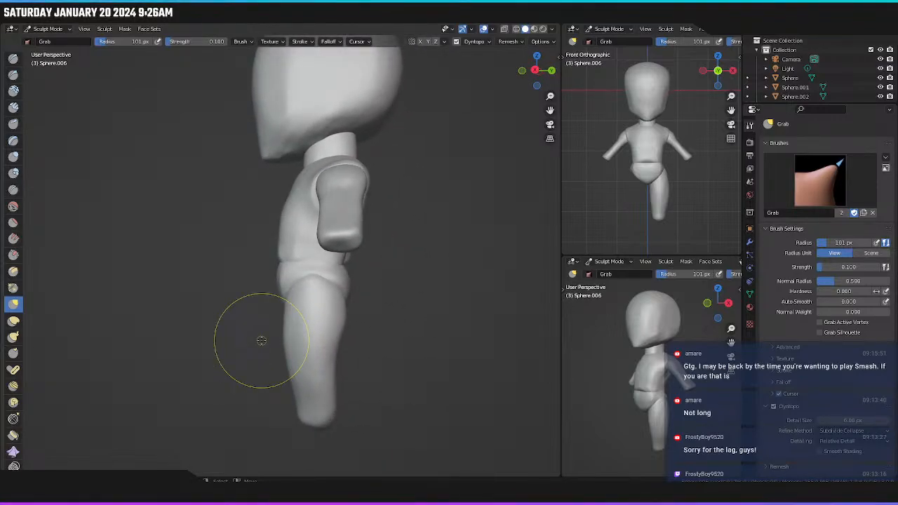
pyautogui.press('KP_3')
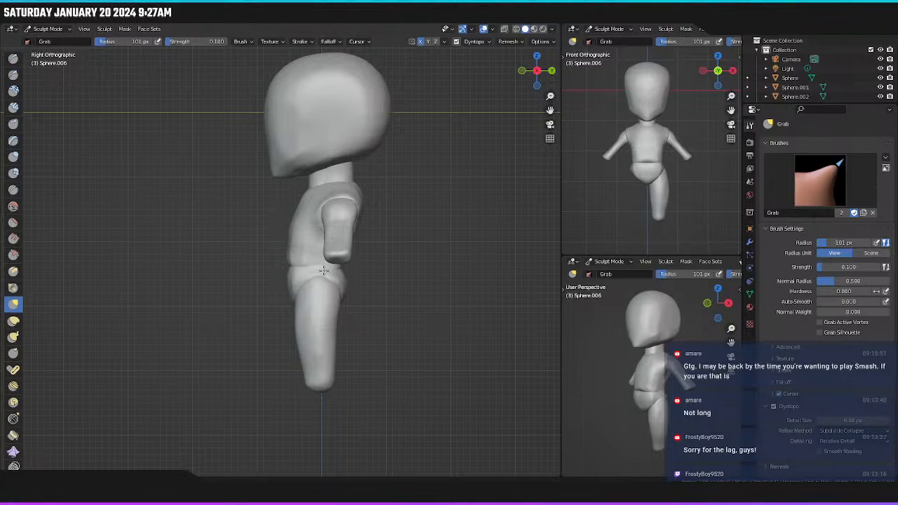
pyautogui.moveTo(330, 280); pyautogui.dragTo(351, 308, button='middle')
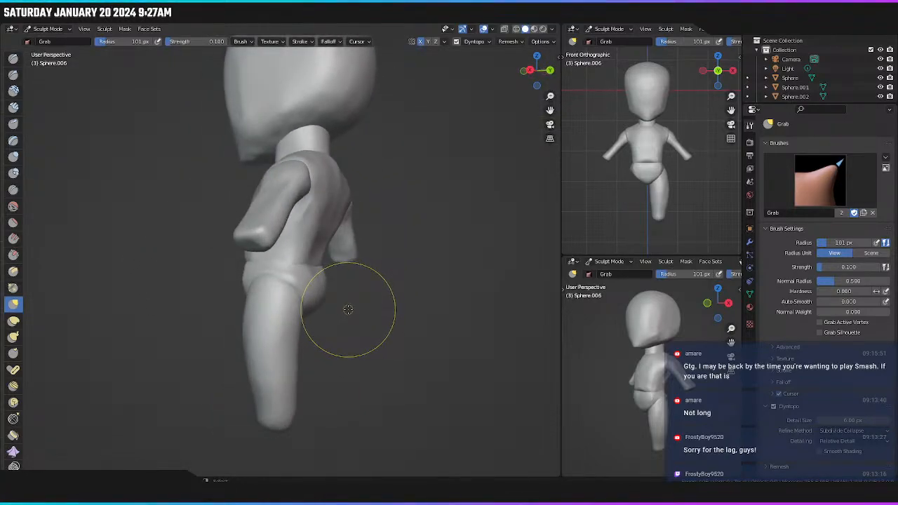
pyautogui.press('KP_3')
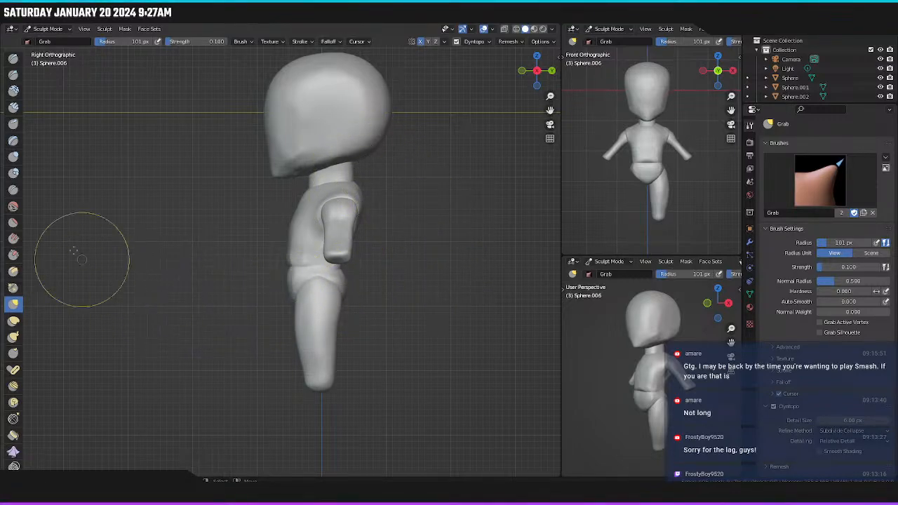
pyautogui.moveTo(201, 255)
pyautogui.mouseDown(button='middle')
pyautogui.moveTo(330, 264)
pyautogui.moveTo(266, 239)
pyautogui.mouseUp(button='middle')
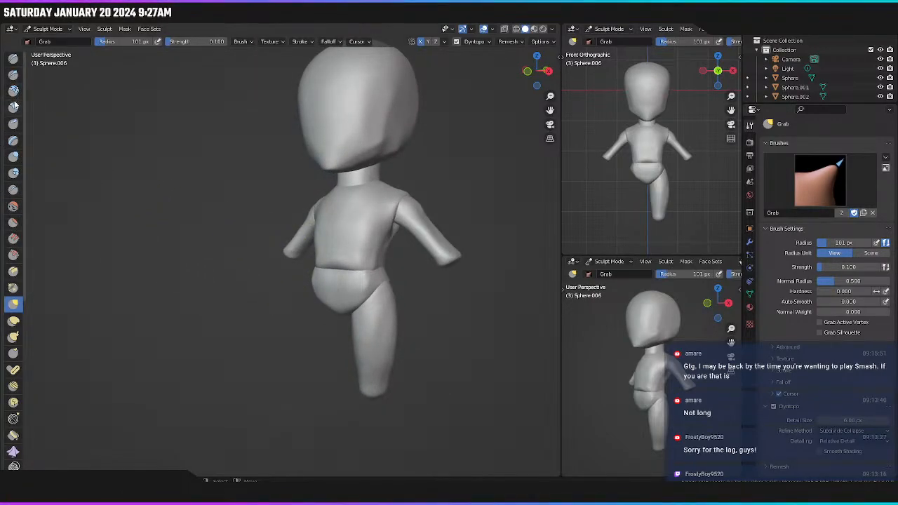
# Carve a horizontal crease across the back of the knee with the Draw Sharp brush, with a secondary viewport set to right orthographic.
pyautogui.click(13, 74)
pyautogui.moveTo(302, 211)
pyautogui.mouseDown(button='middle')
pyautogui.moveTo(364, 202)
pyautogui.moveTo(342, 287)
pyautogui.moveTo(395, 278)
pyautogui.mouseUp(button='middle')
pyautogui.press('ctrl+KP_1')
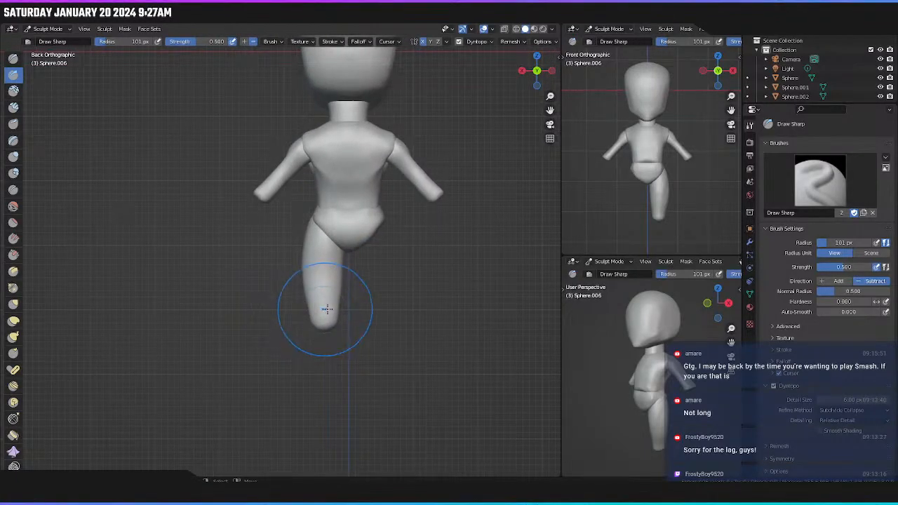
pyautogui.scroll(5, 340, 307)
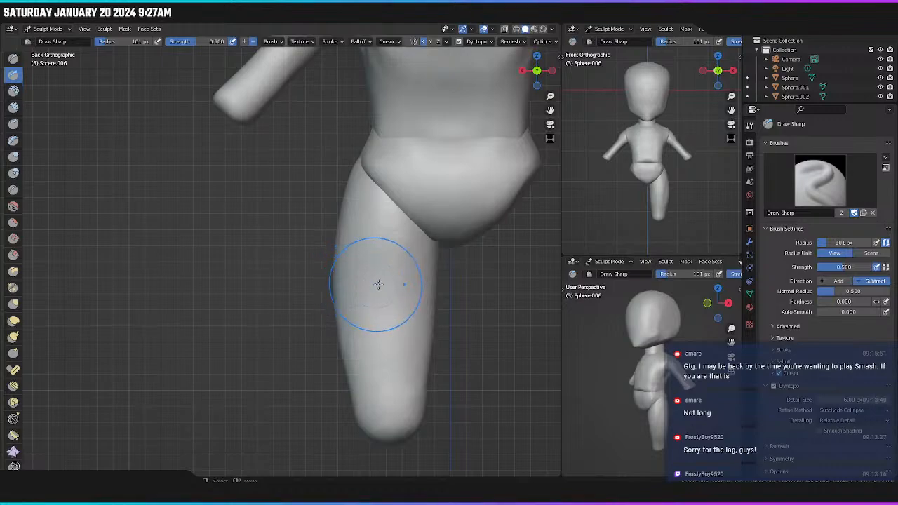
pyautogui.keyDown('shift'); pyautogui.moveTo(369, 295); pyautogui.dragTo(321, 291, button='middle'); pyautogui.keyUp('shift')
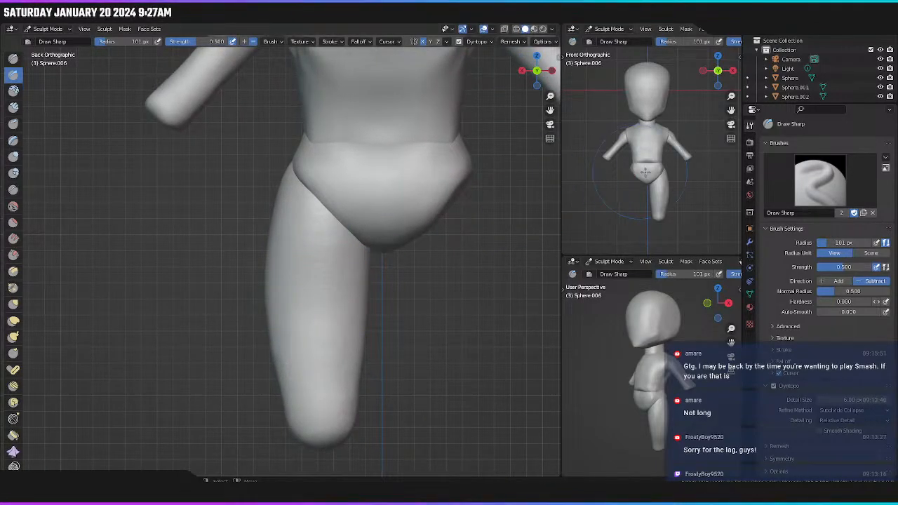
pyautogui.press('ctrl+KP_1')
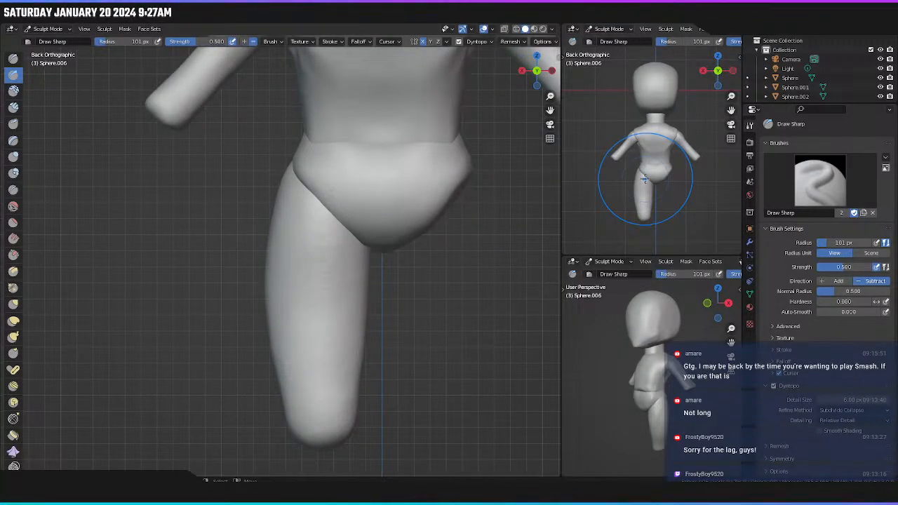
pyautogui.press('KP_3')
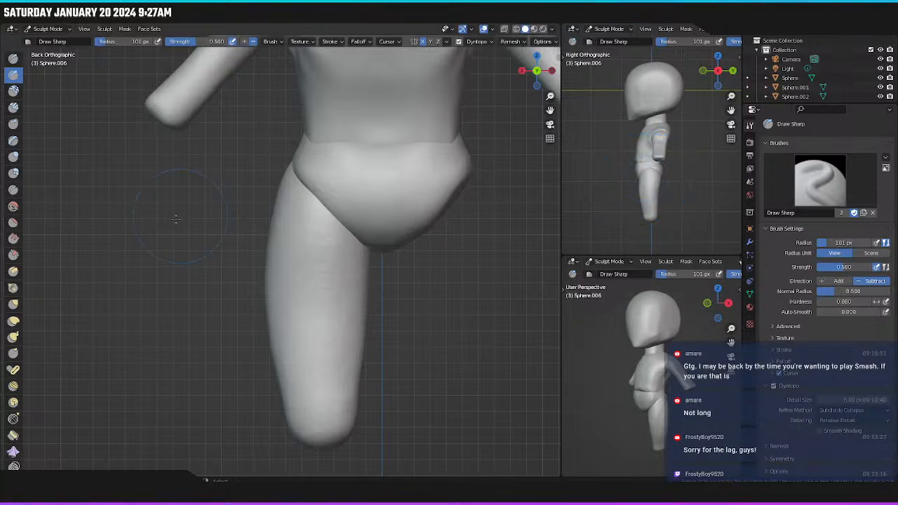
pyautogui.moveTo(279, 339)
pyautogui.keyDown('shift'); pyautogui.mouseDown(button='middle')
pyautogui.moveTo(297, 325)
pyautogui.moveTo(280, 320)
pyautogui.moveTo(304, 321)
pyautogui.mouseUp(button='middle'); pyautogui.keyUp('shift')
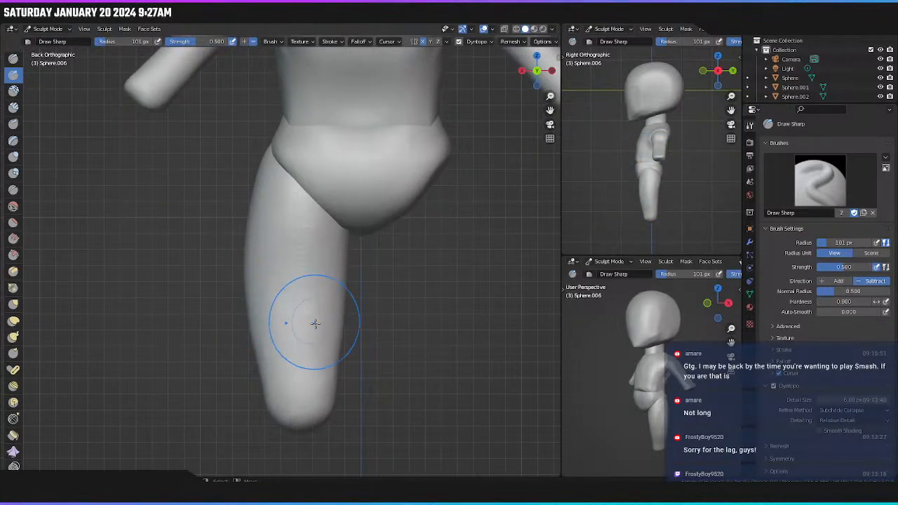
pyautogui.scroll(2, 304, 321)
pyautogui.moveTo(326, 331)
pyautogui.mouseDown()
pyautogui.moveTo(274, 333)
pyautogui.moveTo(338, 332)
pyautogui.moveTo(264, 343)
pyautogui.moveTo(294, 338)
pyautogui.mouseUp()
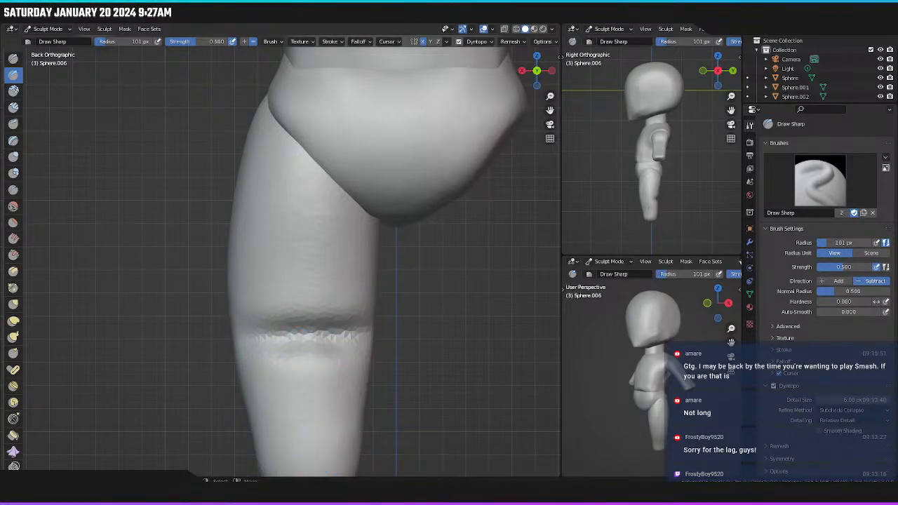
# Switch from Draw Sharp to the Scrape brush for the crease behind the knee.
pyautogui.moveTo(272, 272); pyautogui.dragTo(302, 264, button='middle')
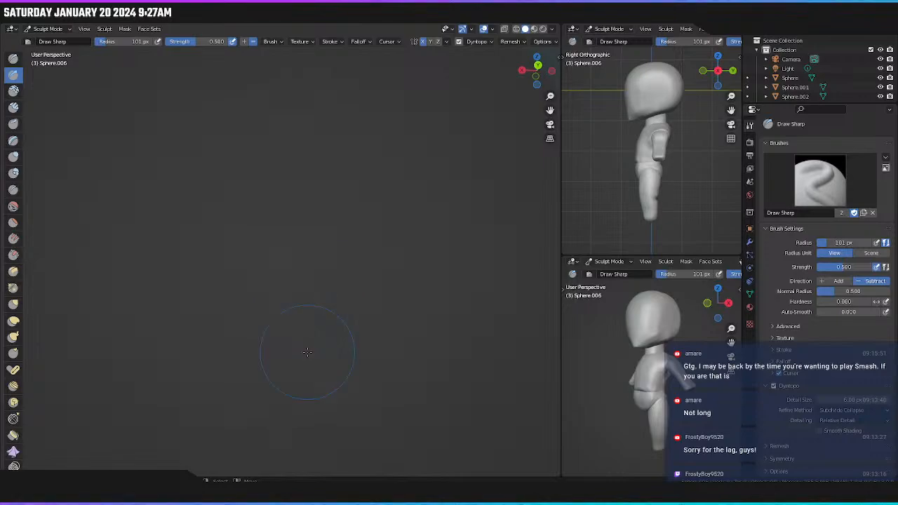
pyautogui.press('ctrl+KP_1')
pyautogui.keyDown('shift'); pyautogui.moveTo(262, 295); pyautogui.dragTo(269, 238, button='middle'); pyautogui.keyUp('shift')
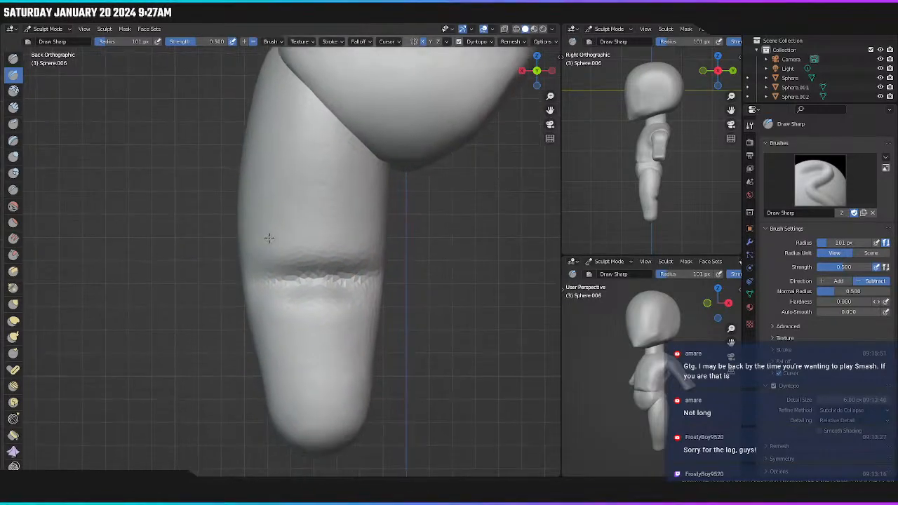
pyautogui.click(14, 257)
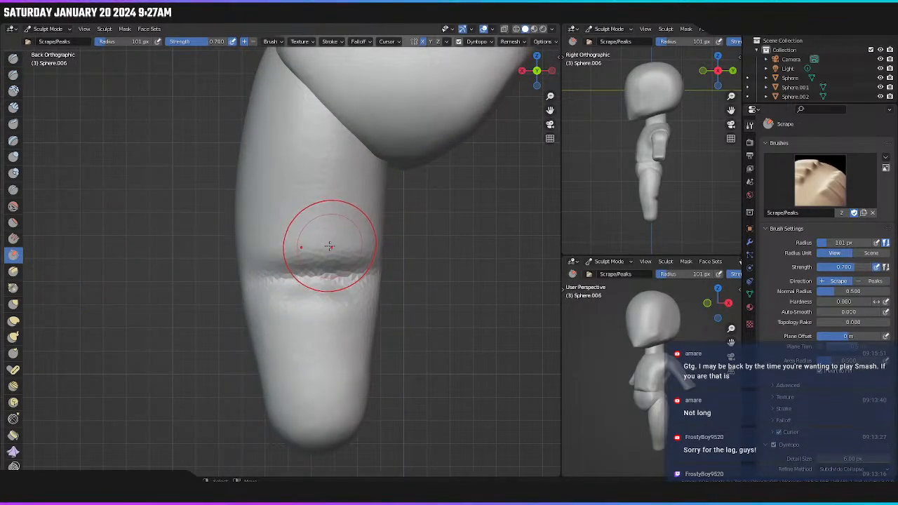
pyautogui.scroll(1, 346, 246)
pyautogui.scroll(2, 345, 245)
# Try to even out the knee crease and the surface above it with Scrape at 0.7 strength, and undo the strokes.
pyautogui.moveTo(387, 267); pyautogui.dragTo(266, 276)
pyautogui.moveTo(319, 319)
pyautogui.mouseDown()
pyautogui.moveTo(382, 314)
pyautogui.moveTo(316, 349)
pyautogui.mouseUp()
pyautogui.moveTo(399, 323); pyautogui.dragTo(445, 270)
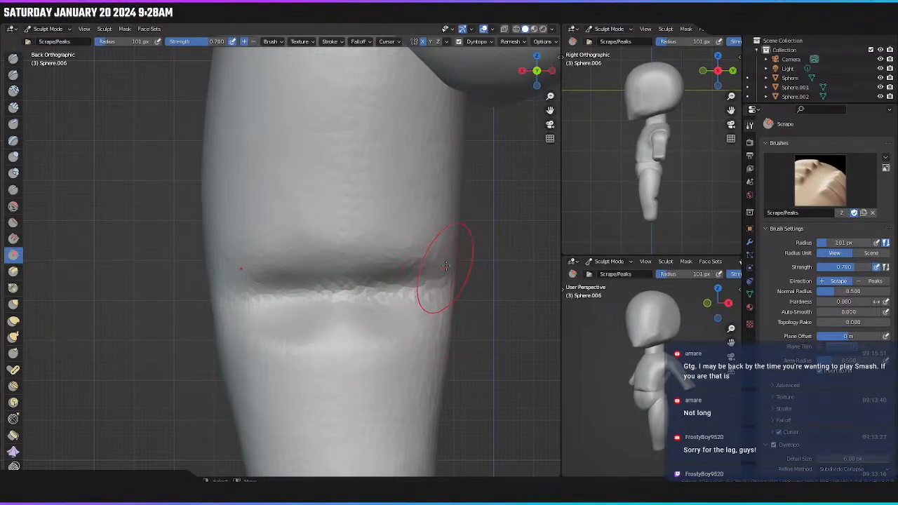
pyautogui.moveTo(402, 157)
pyautogui.mouseDown()
pyautogui.moveTo(398, 214)
pyautogui.moveTo(441, 137)
pyautogui.moveTo(437, 175)
pyautogui.mouseUp()
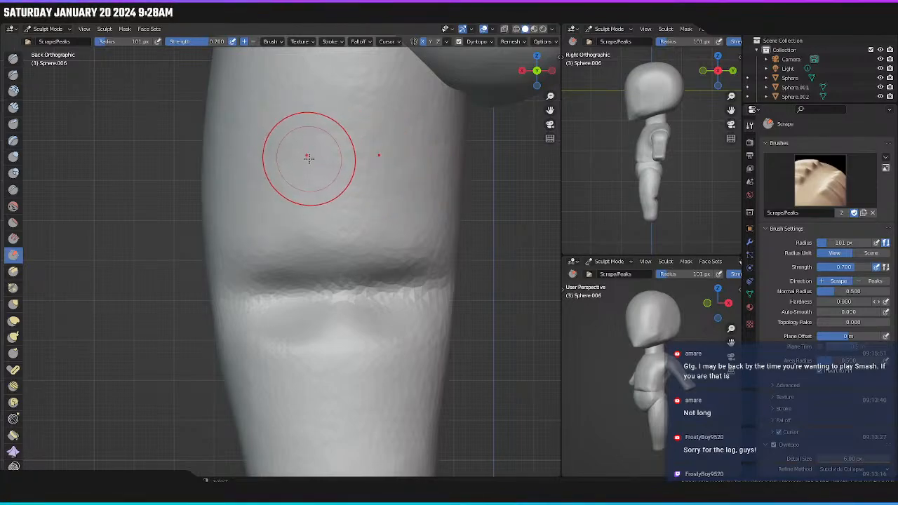
pyautogui.hotkey('ctrl', 'z')
pyautogui.hotkey('ctrl', 'z')
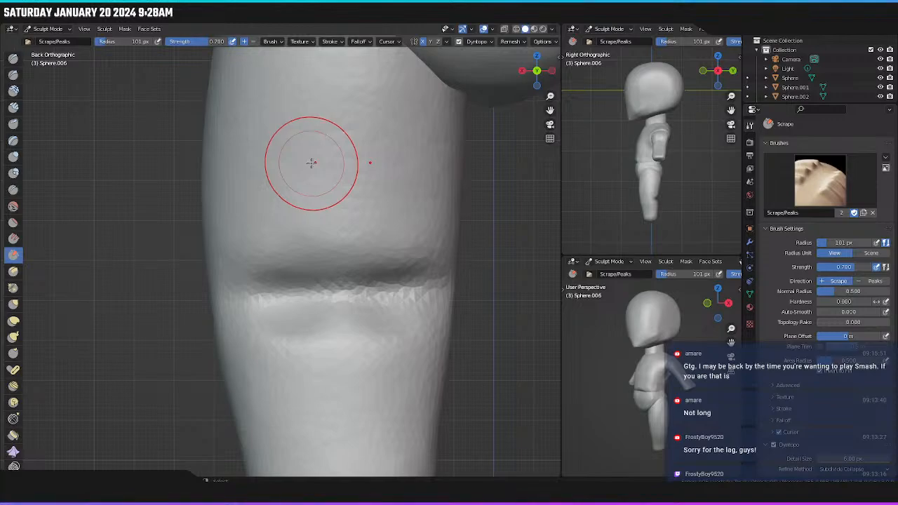
pyautogui.hotkey('ctrl', 'z')
pyautogui.hotkey('ctrl', 'z')
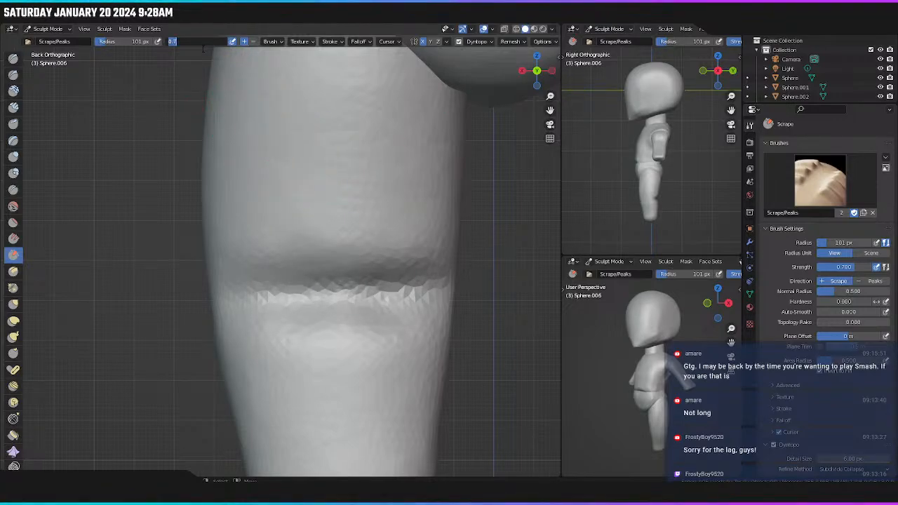
# Set the Scrape brush strength to 0.25 and smooth the jagged edges of the crease behind the knee.
pyautogui.write('5')
pyautogui.press('Return')
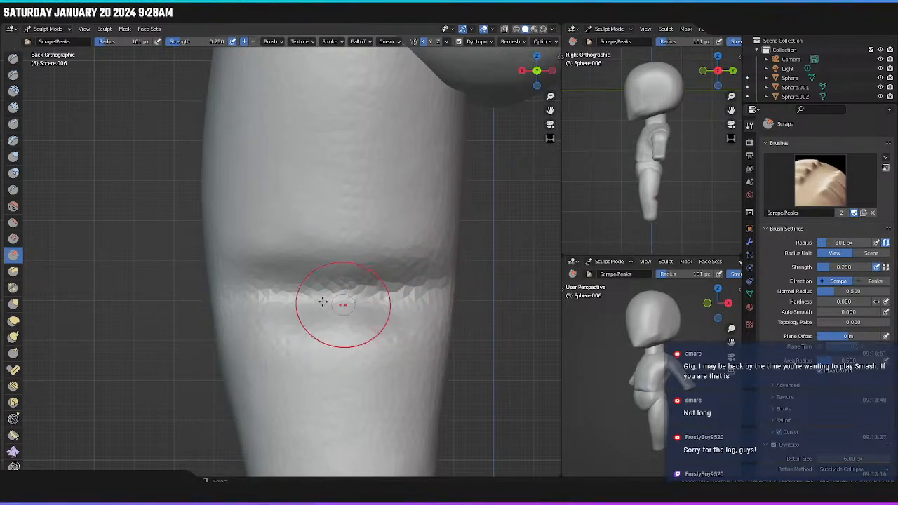
pyautogui.moveTo(341, 301); pyautogui.dragTo(411, 281)
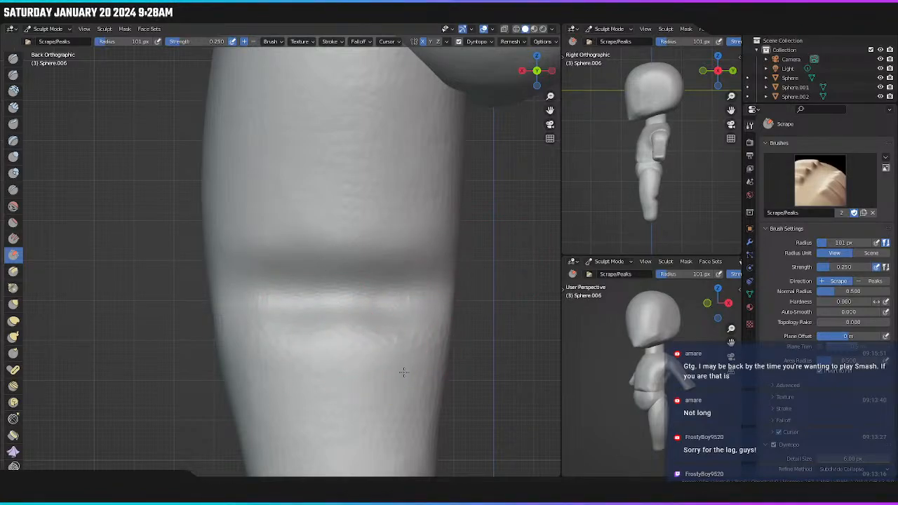
# Smooth the calf below the knee crease down to the rounded lower end of the leg with the Scrape brush.
pyautogui.keyDown('shift'); pyautogui.moveTo(426, 357); pyautogui.dragTo(435, 282, button='middle'); pyautogui.keyUp('shift')
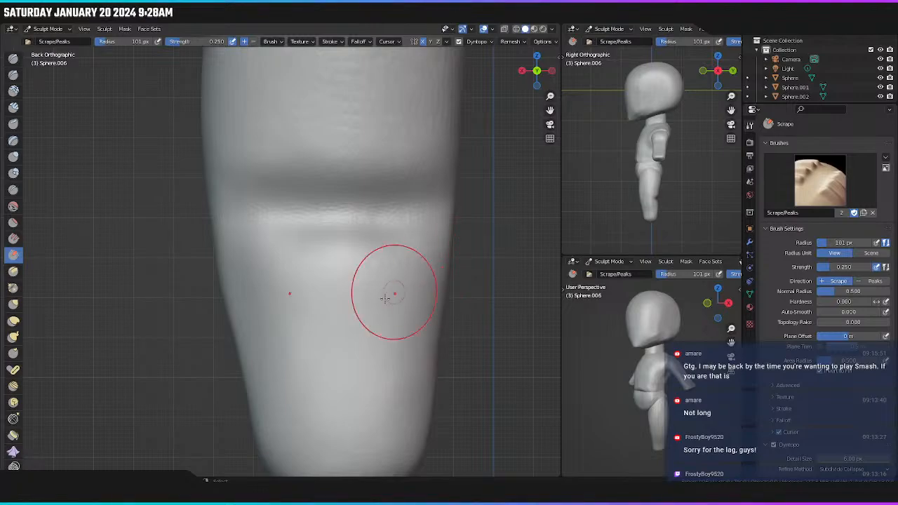
pyautogui.moveTo(386, 298)
pyautogui.keyDown('shift'); pyautogui.mouseDown(button='middle')
pyautogui.moveTo(335, 254)
pyautogui.moveTo(418, 234)
pyautogui.mouseUp(button='middle'); pyautogui.keyUp('shift')
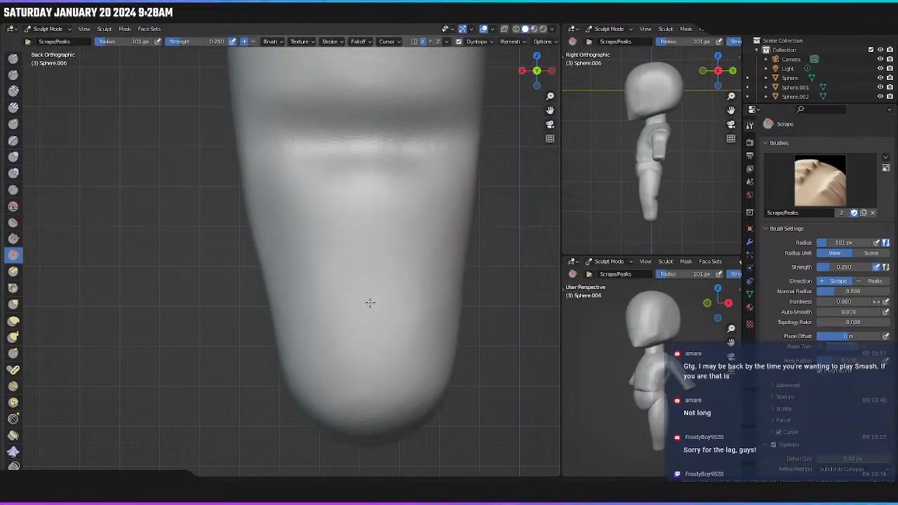
pyautogui.moveTo(317, 206); pyautogui.dragTo(468, 315, button='middle')
pyautogui.press('KP_1')
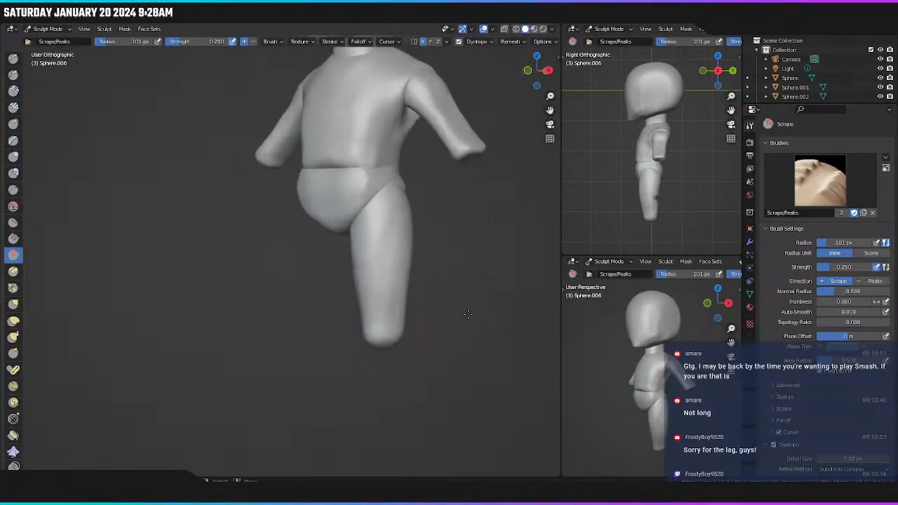
# Build up a V-shaped kneecap with raised sides on the front of the leg using Clay Strips at 0.6 strength.
pyautogui.moveTo(362, 274); pyautogui.dragTo(284, 294, button='middle')
pyautogui.scroll(4, 417, 257)
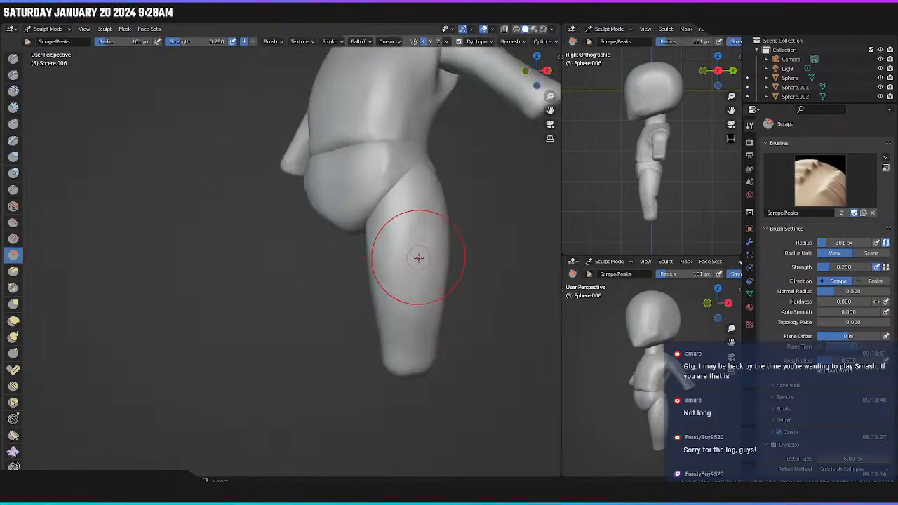
pyautogui.press('KP_1')
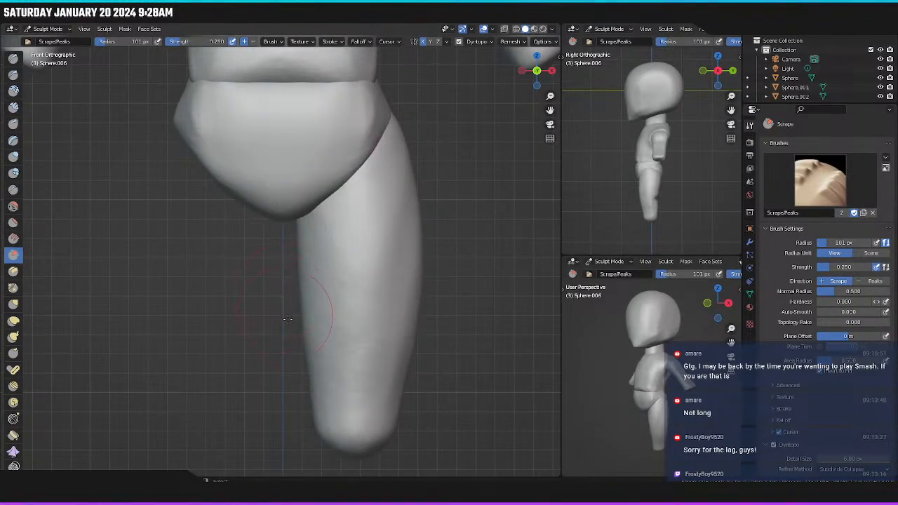
pyautogui.keyDown('shift'); pyautogui.moveTo(287, 319); pyautogui.dragTo(254, 286, button='middle'); pyautogui.keyUp('shift')
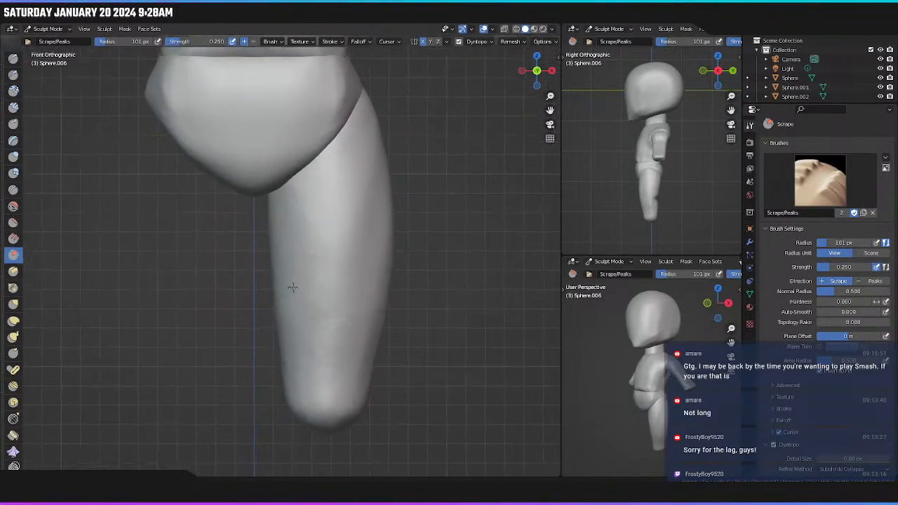
pyautogui.click(13, 108)
pyautogui.scroll(1, 361, 308)
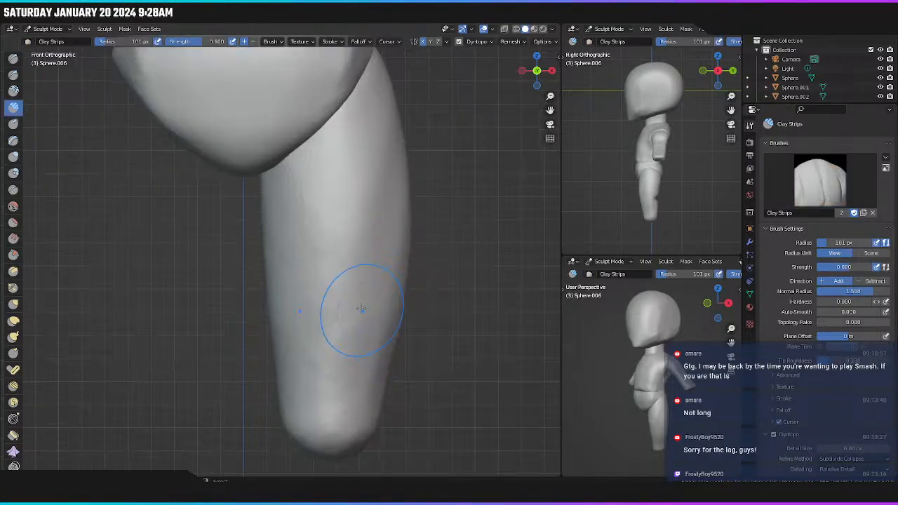
pyautogui.scroll(1, 341, 264)
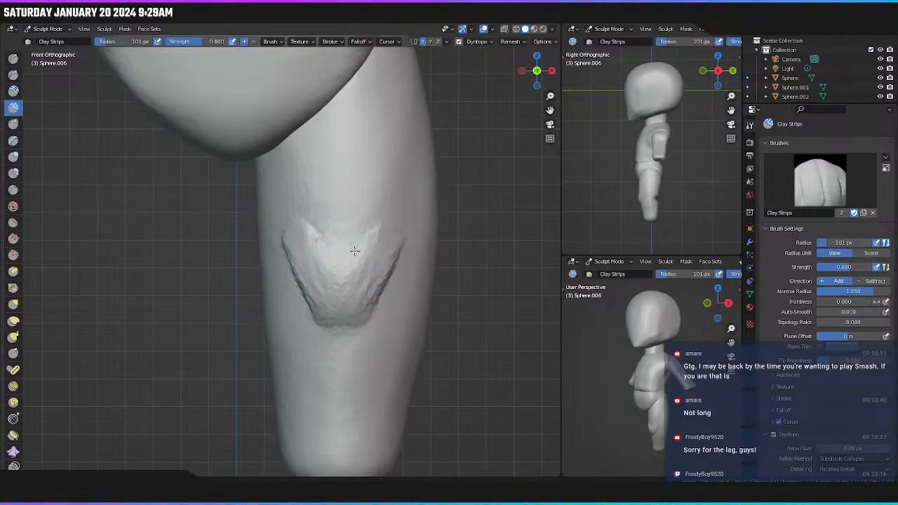
pyautogui.moveTo(330, 320); pyautogui.dragTo(284, 261)
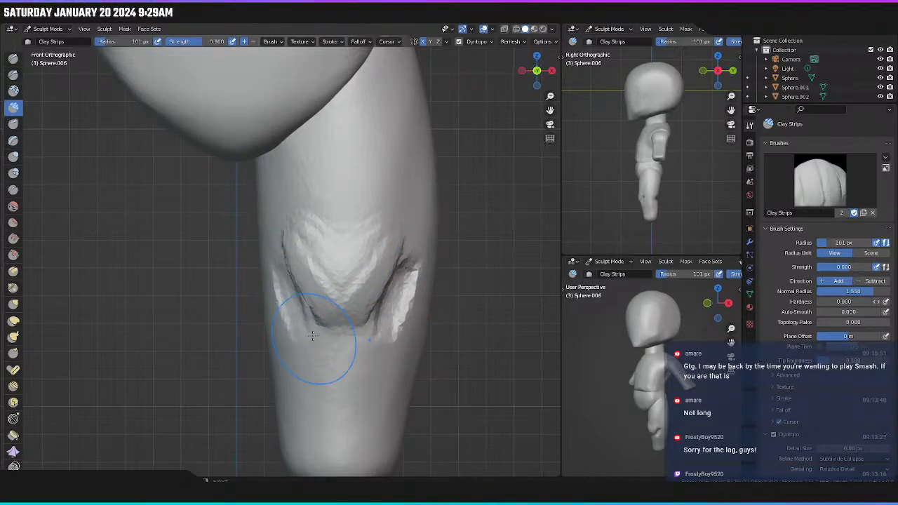
# Smooth the rough clay around the kneecap and its side grooves with the Scrape brush at 0.25 strength.
pyautogui.click(14, 255)
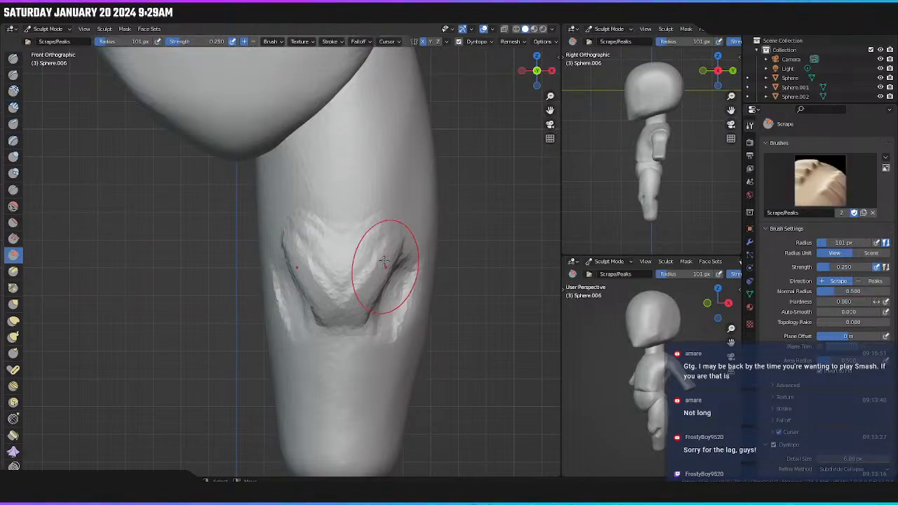
pyautogui.moveTo(367, 307); pyautogui.dragTo(318, 298, button='middle')
pyautogui.moveTo(317, 298)
pyautogui.keyDown('shift'); pyautogui.mouseDown(button='middle')
pyautogui.moveTo(387, 263)
pyautogui.moveTo(425, 274)
pyautogui.moveTo(279, 283)
pyautogui.moveTo(329, 295)
pyautogui.moveTo(396, 291)
pyautogui.moveTo(417, 337)
pyautogui.moveTo(406, 379)
pyautogui.mouseUp(button='middle'); pyautogui.keyUp('shift')
pyautogui.scroll(3, 409, 290)
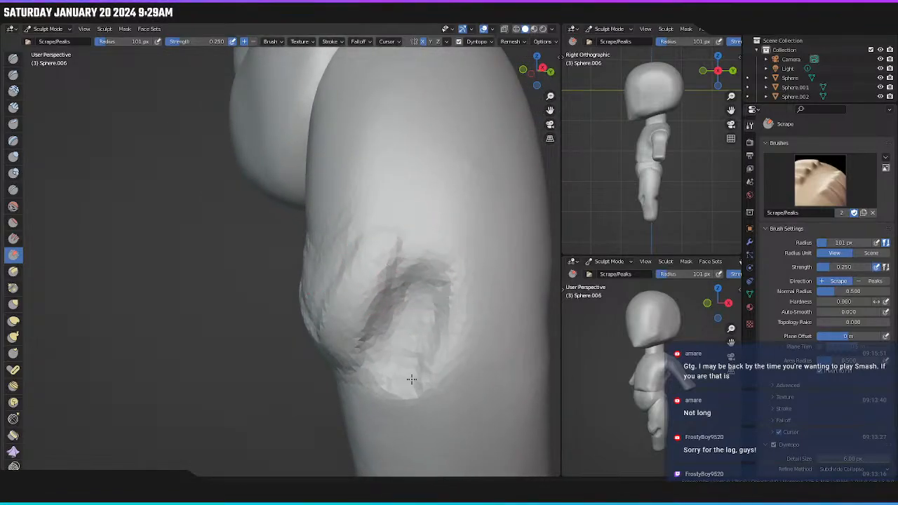
pyautogui.moveTo(429, 316)
pyautogui.mouseDown()
pyautogui.moveTo(398, 394)
pyautogui.moveTo(429, 271)
pyautogui.moveTo(391, 332)
pyautogui.mouseUp()
pyautogui.moveTo(391, 333)
pyautogui.mouseDown(button='middle')
pyautogui.moveTo(533, 302)
pyautogui.moveTo(421, 340)
pyautogui.mouseUp(button='middle')
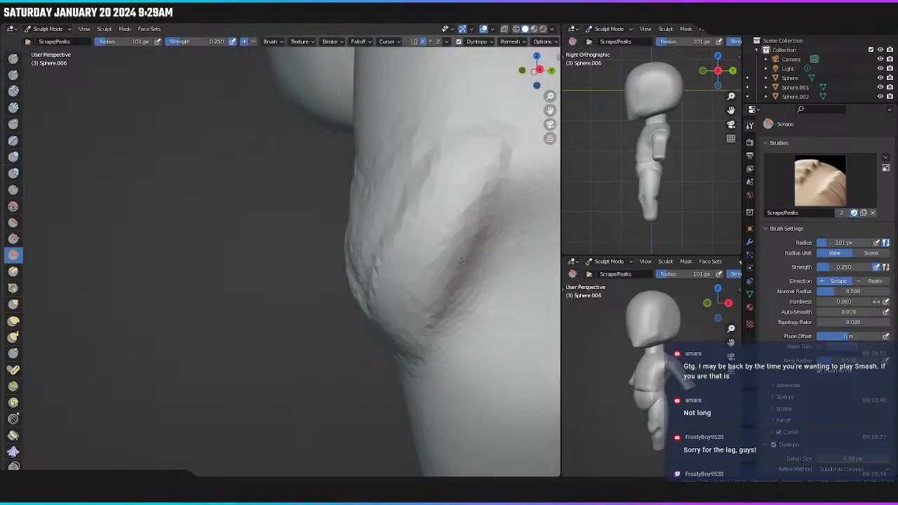
pyautogui.moveTo(460, 262)
pyautogui.mouseDown(button='middle')
pyautogui.moveTo(491, 301)
pyautogui.moveTo(434, 199)
pyautogui.mouseUp(button='middle')
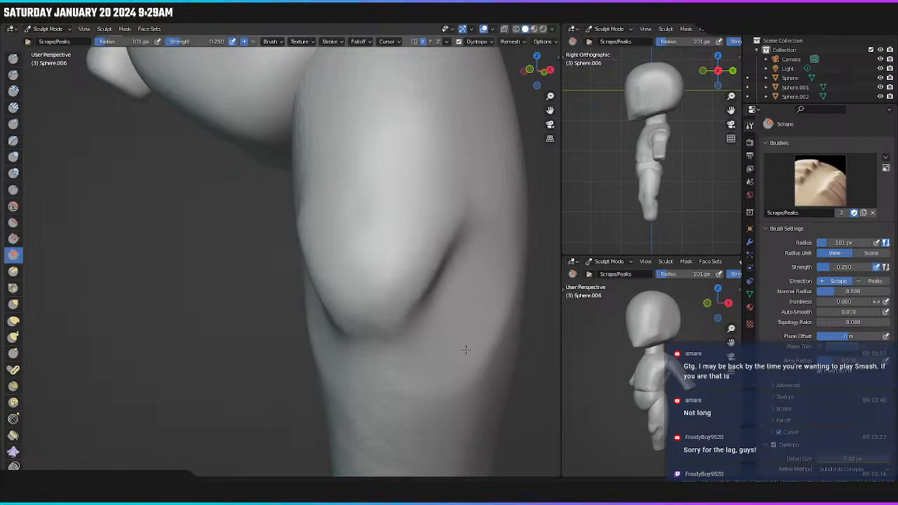
pyautogui.moveTo(467, 337); pyautogui.dragTo(449, 338, button='middle')
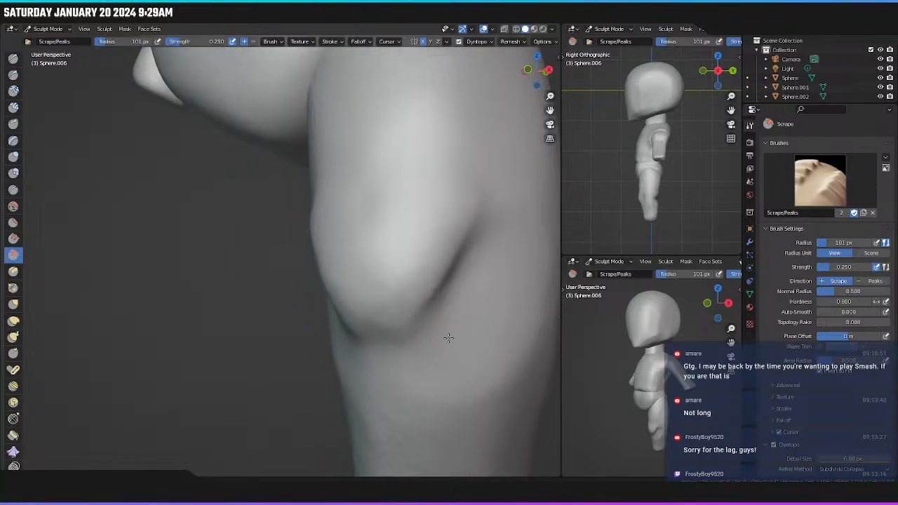
# Try adding Clay Strips strokes down the outer side of the knee, and undo them.
pyautogui.click(13, 107)
pyautogui.moveTo(497, 241); pyautogui.dragTo(439, 398)
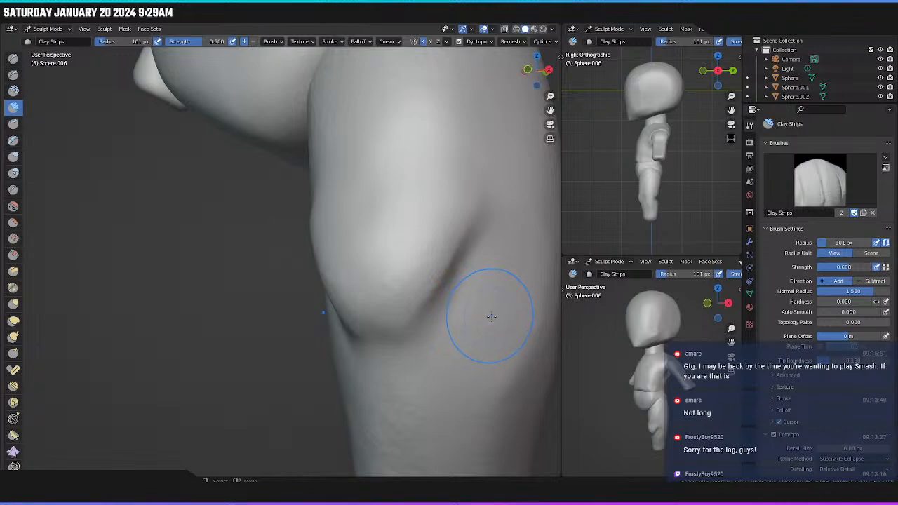
pyautogui.moveTo(491, 316); pyautogui.dragTo(435, 292, button='middle')
pyautogui.moveTo(495, 223); pyautogui.dragTo(453, 344)
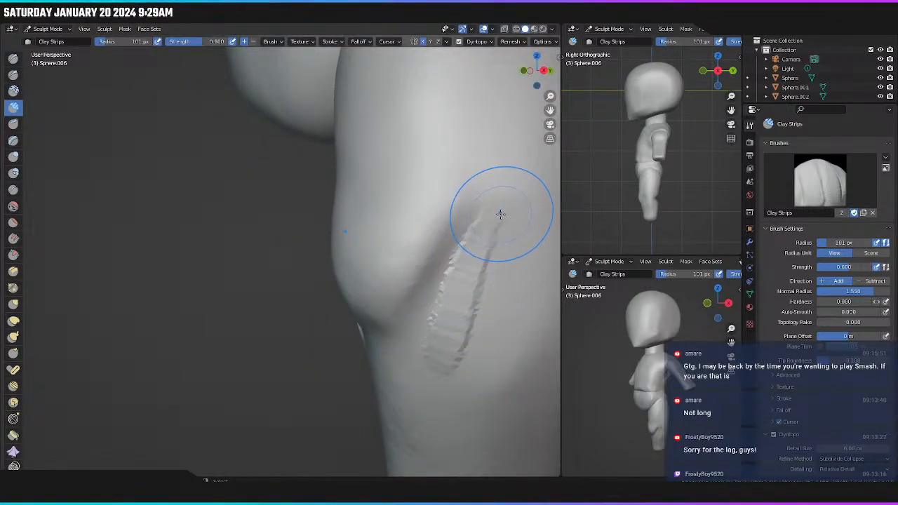
pyautogui.hotkey('ctrl', 'z')
pyautogui.hotkey('ctrl', 'z')
pyautogui.moveTo(486, 269); pyautogui.dragTo(473, 246, button='middle')
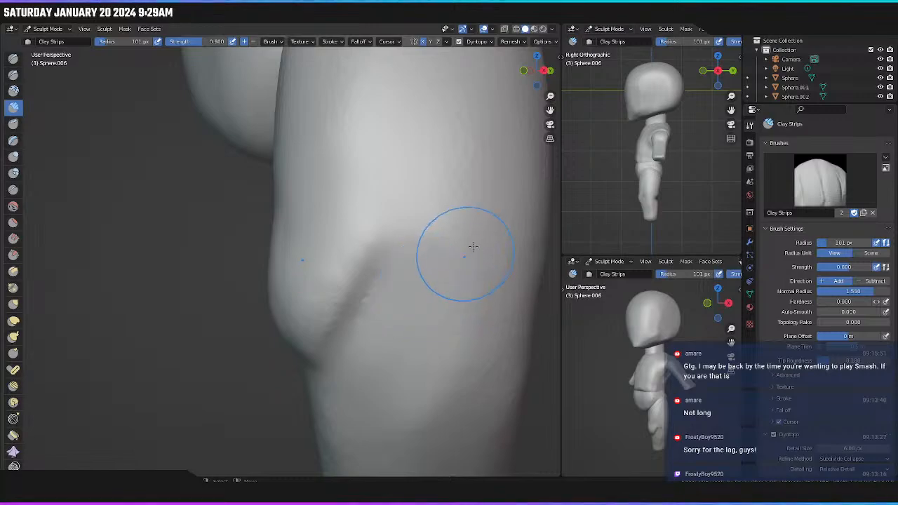
pyautogui.moveTo(473, 247)
pyautogui.mouseDown()
pyautogui.moveTo(421, 379)
pyautogui.moveTo(415, 317)
pyautogui.moveTo(396, 429)
pyautogui.mouseUp()
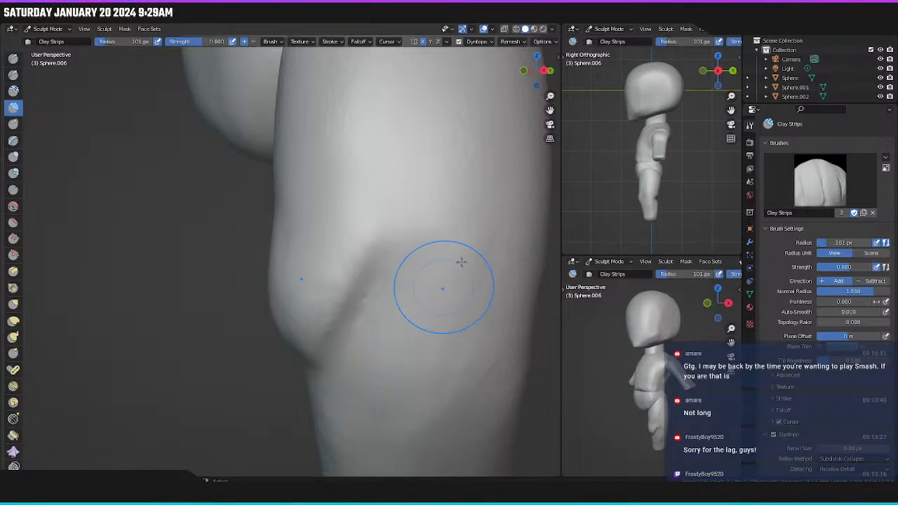
# Examine the kneecap's shape and the leg's outline from the front and from the inner side.
pyautogui.moveTo(460, 264); pyautogui.dragTo(435, 329, button='middle')
pyautogui.scroll(-6, 434, 314)
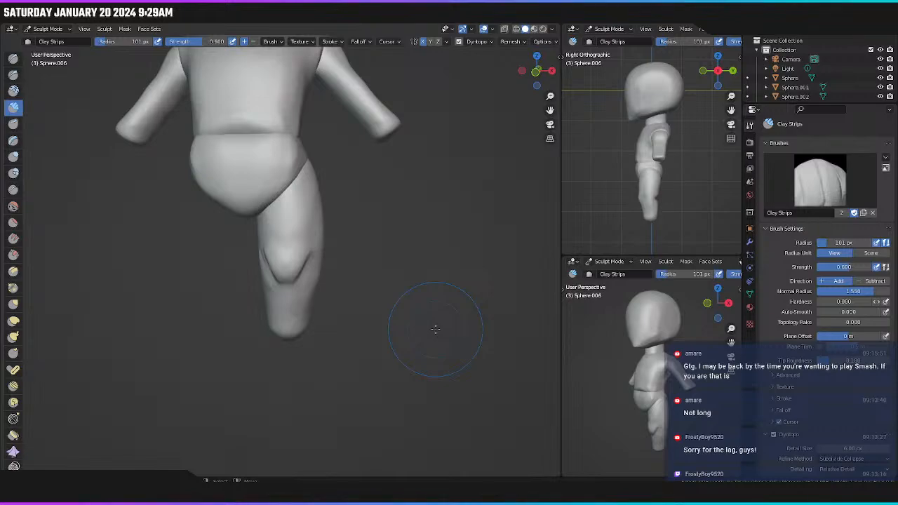
pyautogui.press('KP_1')
pyautogui.scroll(1, 280, 224)
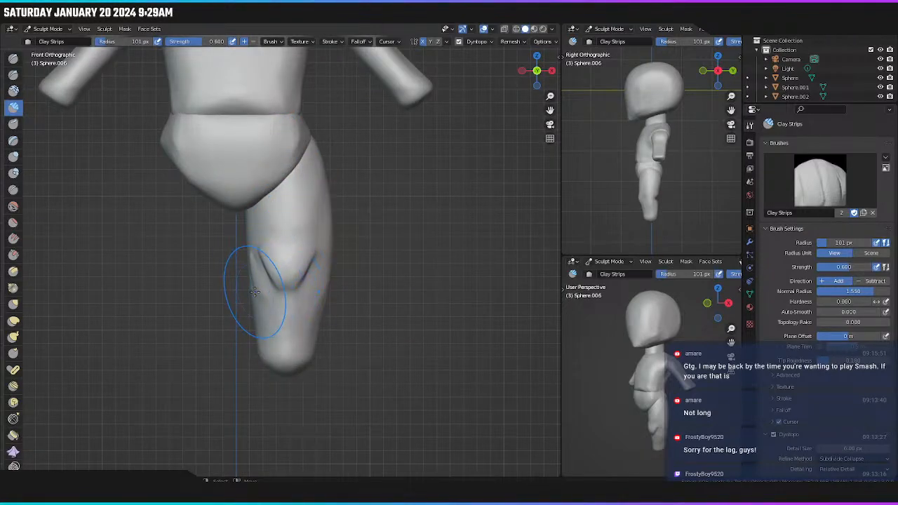
pyautogui.moveTo(272, 295); pyautogui.dragTo(343, 298, button='middle')
pyautogui.scroll(3, 281, 294)
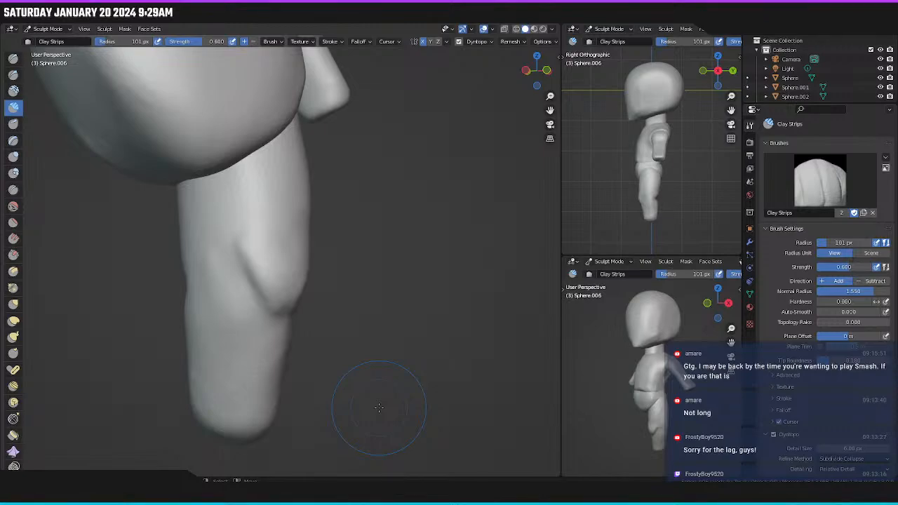
pyautogui.press('KP_1')
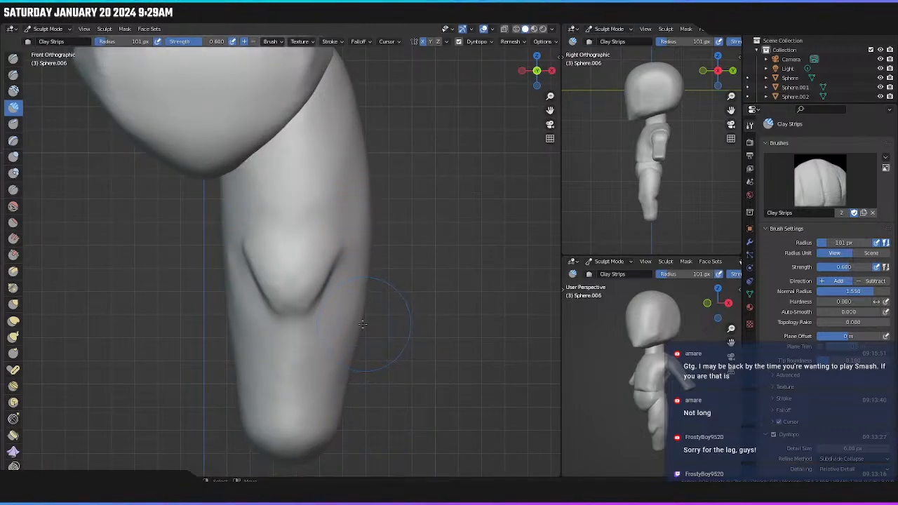
pyautogui.scroll(-3, 357, 316)
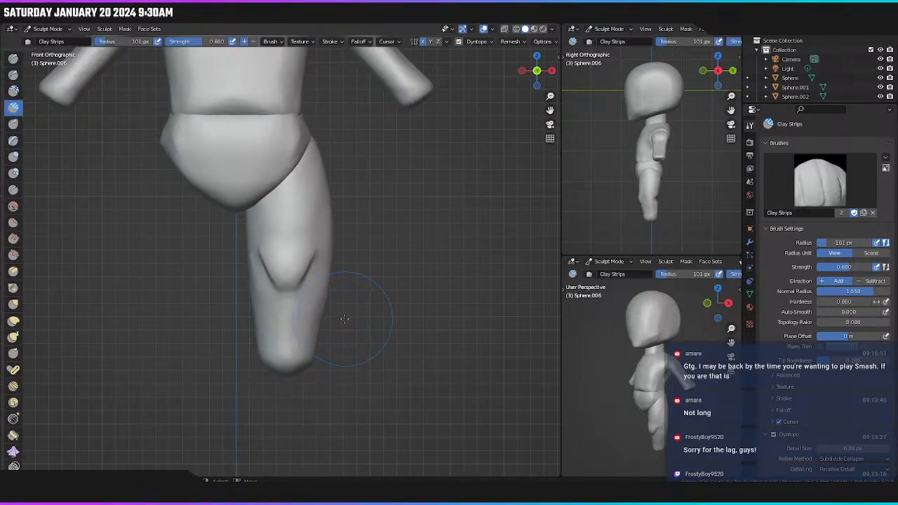
# Switch to the Grab brush and enlarge its radius to 142 px.
pyautogui.press('g')
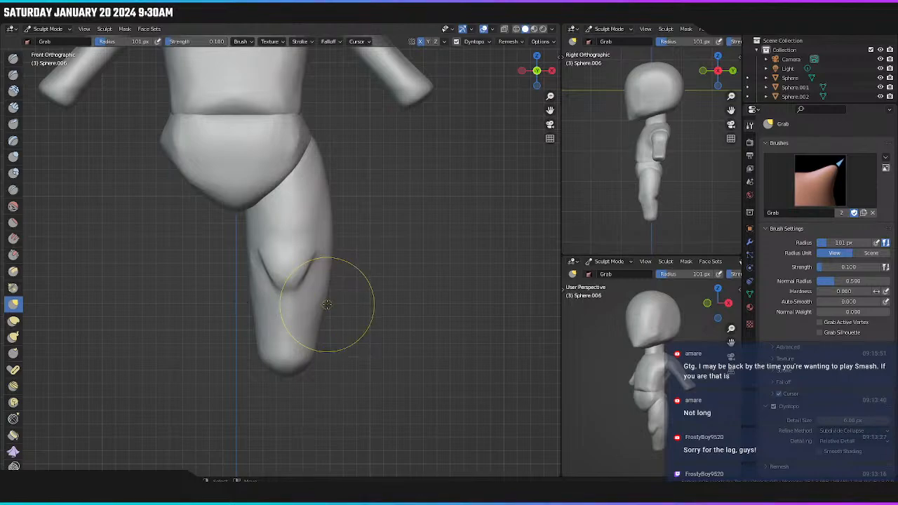
pyautogui.press('f')
pyautogui.click(327, 307)
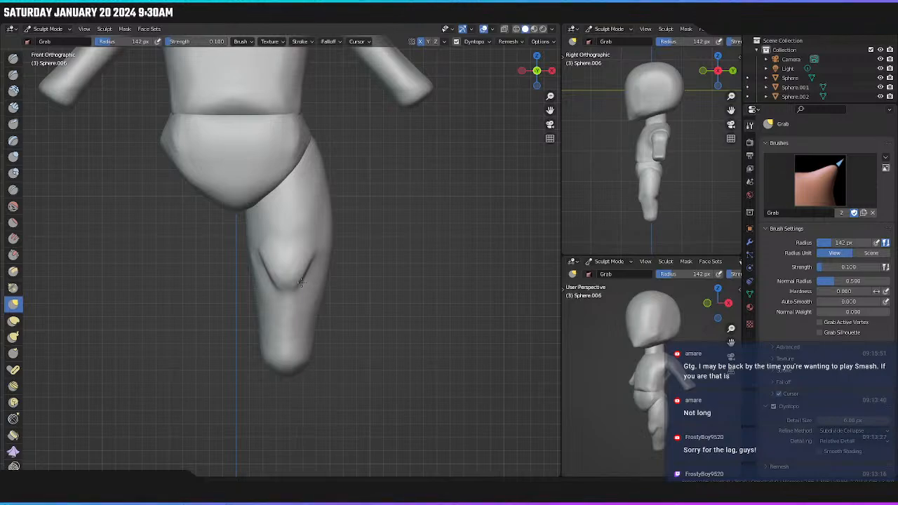
# Try to narrow the leg around and below the knee with Grab, and undo the strokes.
pyautogui.moveTo(273, 282); pyautogui.dragTo(305, 271)
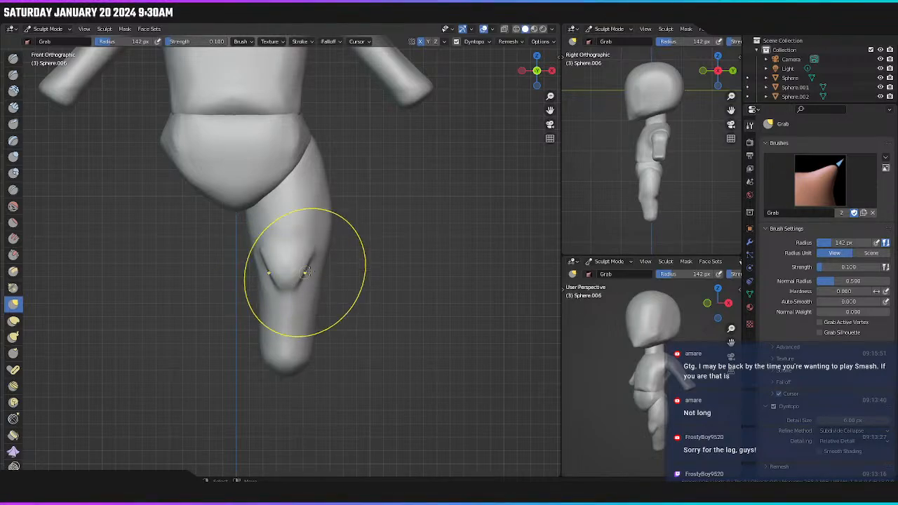
pyautogui.moveTo(330, 280)
pyautogui.mouseDown(button='middle')
pyautogui.moveTo(272, 309)
pyautogui.moveTo(351, 290)
pyautogui.mouseUp(button='middle')
pyautogui.moveTo(337, 234); pyautogui.dragTo(429, 297, button='middle')
pyautogui.press('KP_1')
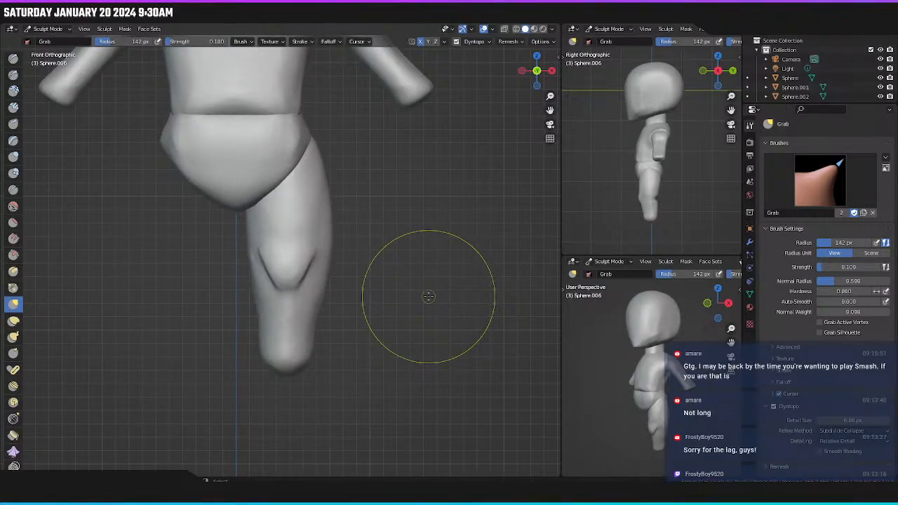
pyautogui.hotkey('ctrl', 'z')
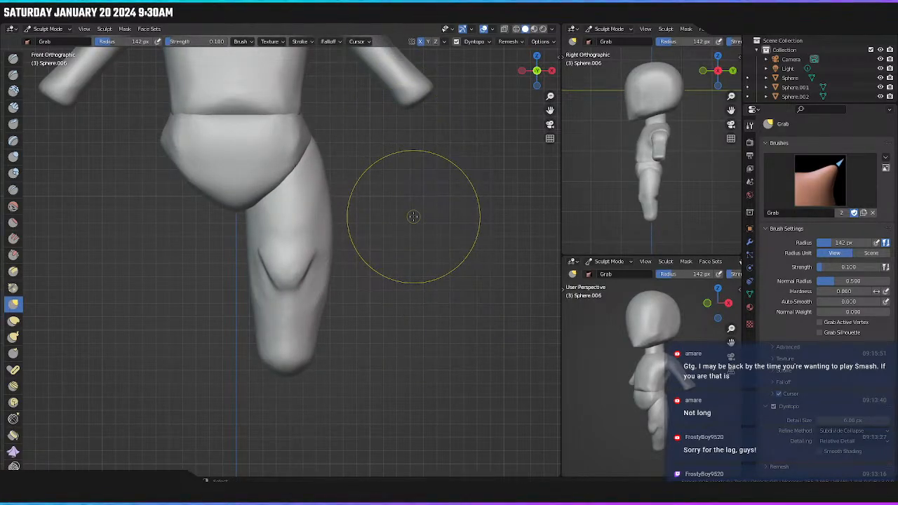
# Undo the kneecap smoothing and the Clay Strips strokes, back to the plain tapered front of the leg.
pyautogui.hotkey('ctrl', 'z')
pyautogui.hotkey('ctrl', 'shift', 'z')
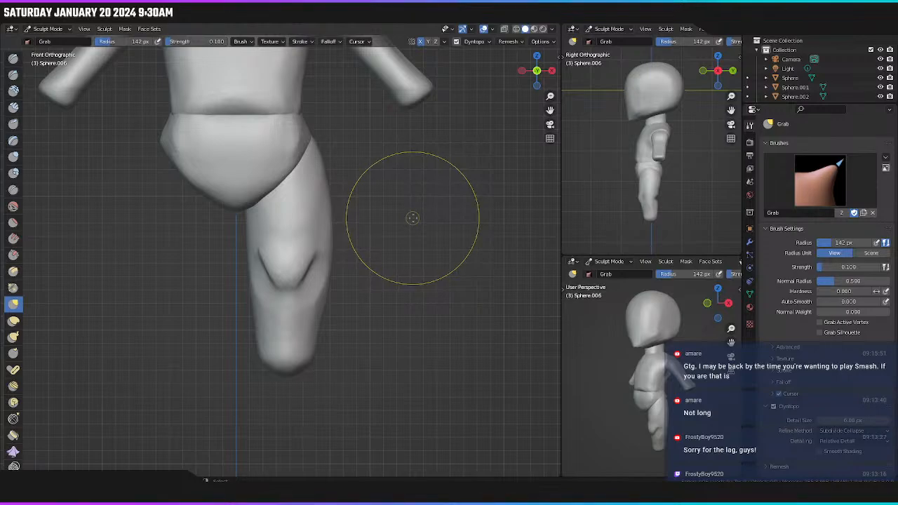
pyautogui.hotkey('ctrl', 'z')
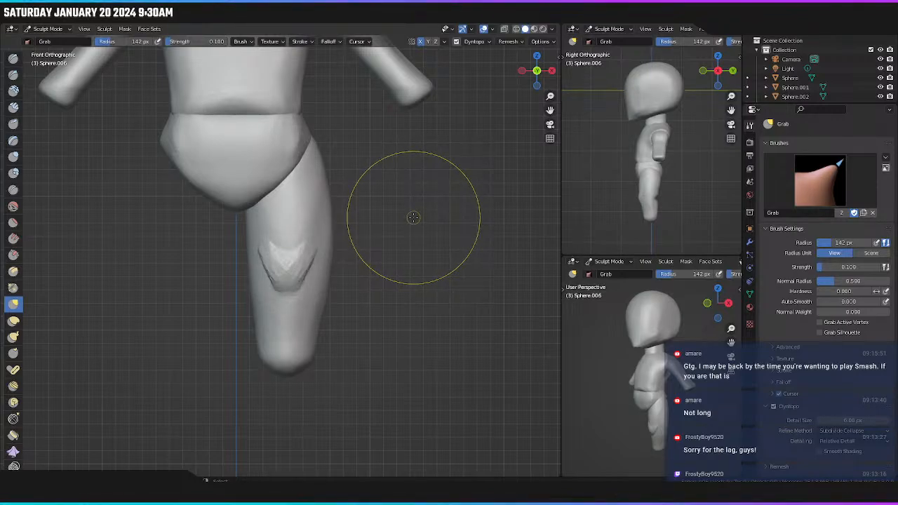
pyautogui.hotkey('ctrl', 'z')
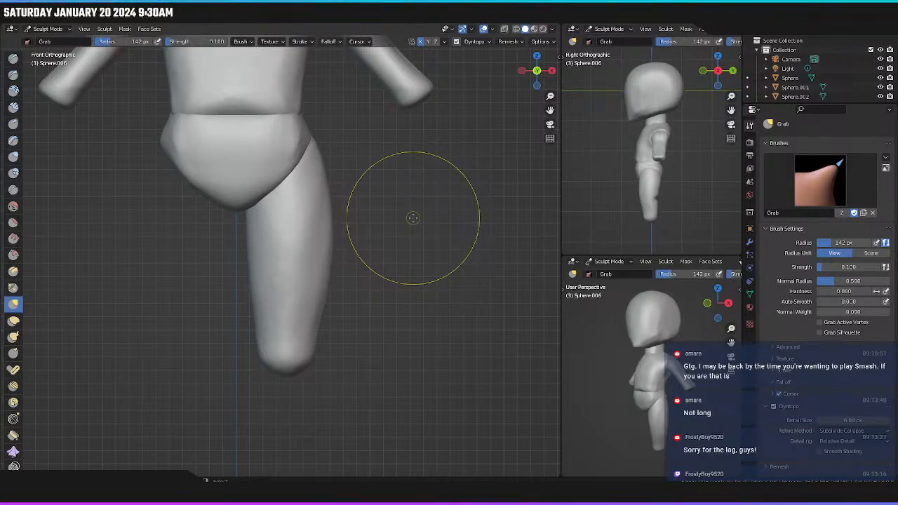
pyautogui.hotkey('ctrl', 'z')
pyautogui.hotkey('ctrl', 'z')
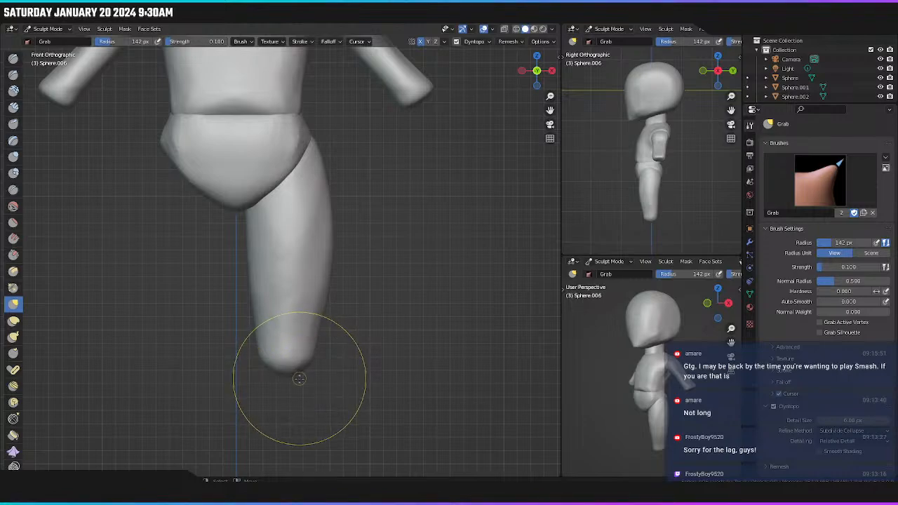
# Shorten the leg by pushing its lower end upward with the Grab brush in front orthographic view.
pyautogui.scroll(-5, 293, 376)
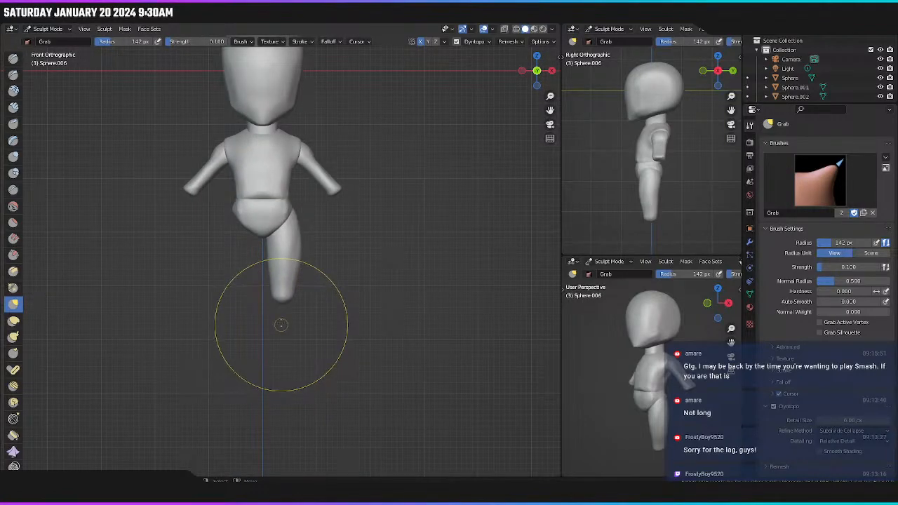
pyautogui.moveTo(281, 297); pyautogui.dragTo(283, 295)
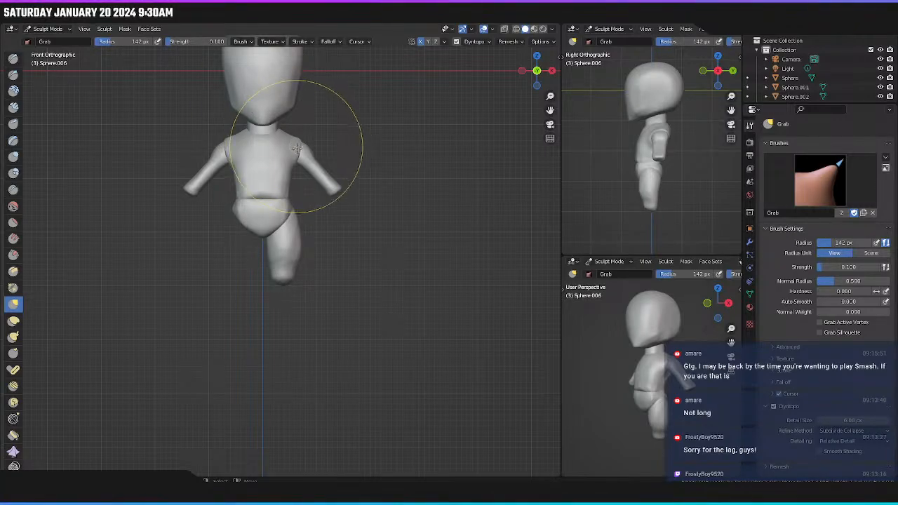
pyautogui.scroll(6, 321, 250)
pyautogui.scroll(2, 314, 263)
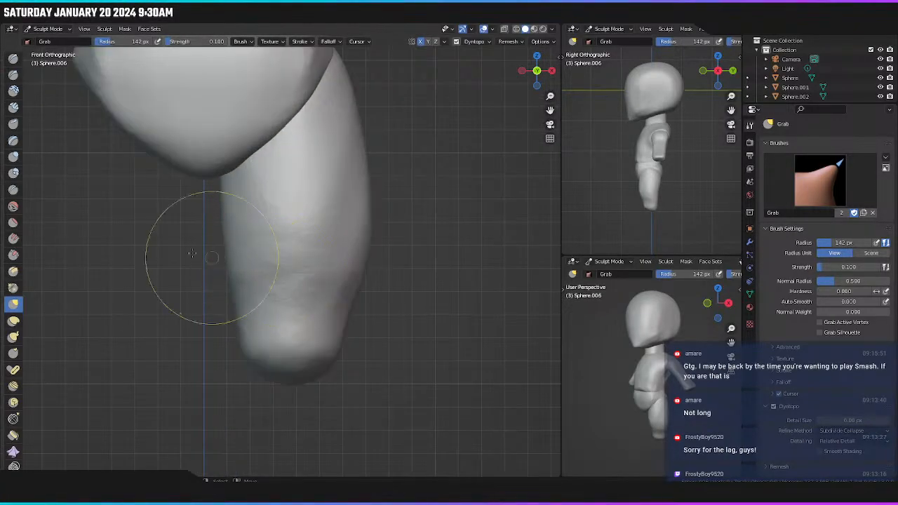
# Square off the leg's lower end by pulling its rounded tip and corners downward with the Grab brush.
pyautogui.click(13, 255)
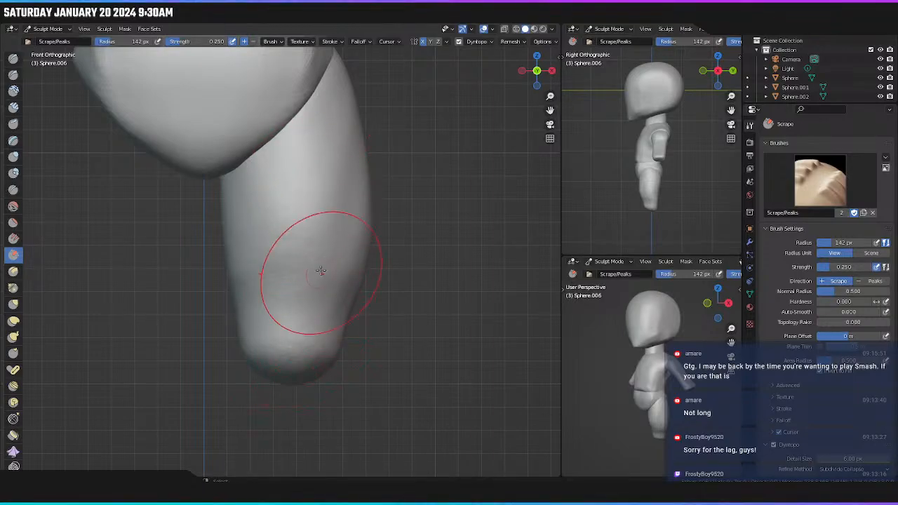
pyautogui.press('g')
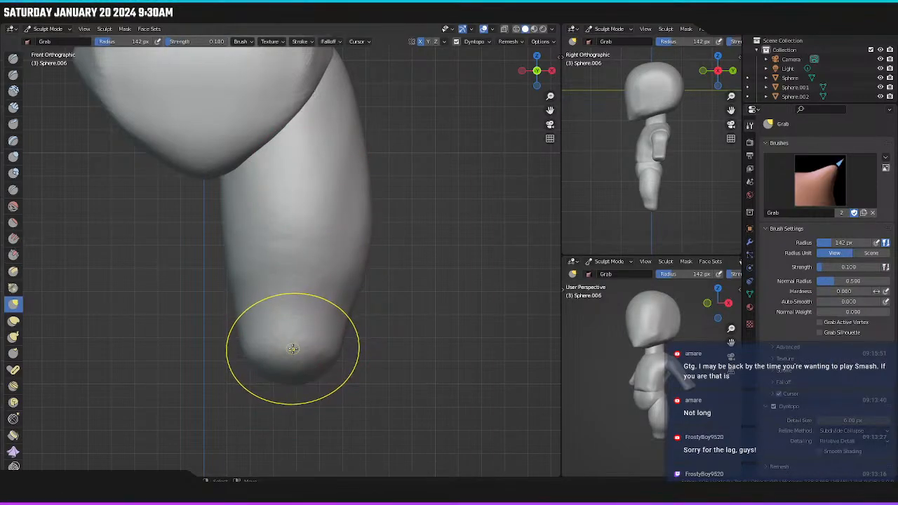
pyautogui.moveTo(282, 347); pyautogui.dragTo(275, 351)
pyautogui.moveTo(264, 445); pyautogui.dragTo(270, 440)
pyautogui.moveTo(326, 349)
pyautogui.mouseDown()
pyautogui.moveTo(327, 423)
pyautogui.moveTo(328, 382)
pyautogui.moveTo(333, 404)
pyautogui.mouseUp()
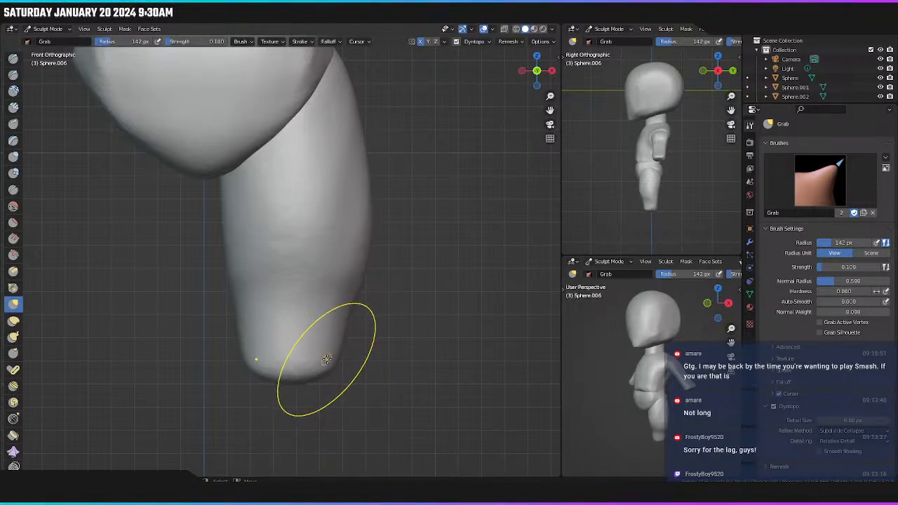
pyautogui.moveTo(326, 361); pyautogui.dragTo(336, 386)
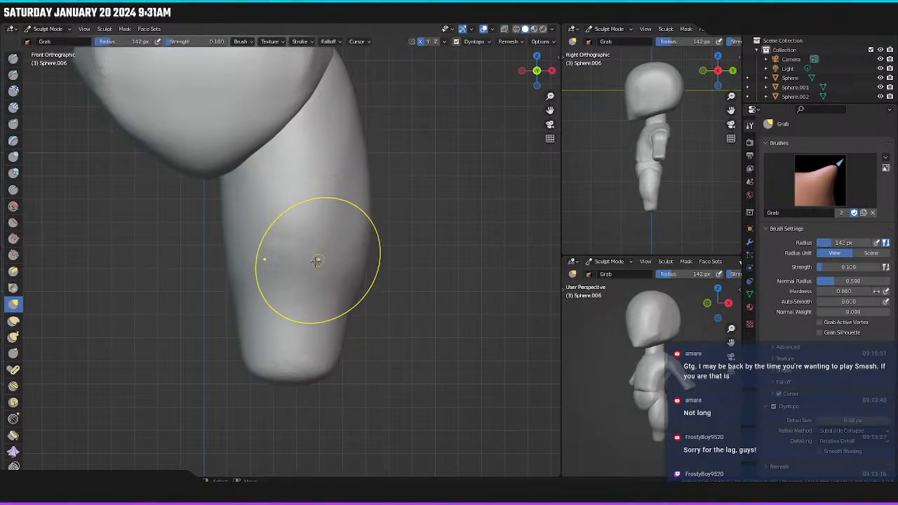
# Build up the outer side of the leg below the knee with Clay Strips and smooth the strokes.
pyautogui.moveTo(315, 261)
pyautogui.mouseDown(button='middle')
pyautogui.moveTo(241, 274)
pyautogui.moveTo(237, 245)
pyautogui.mouseUp(button='middle')
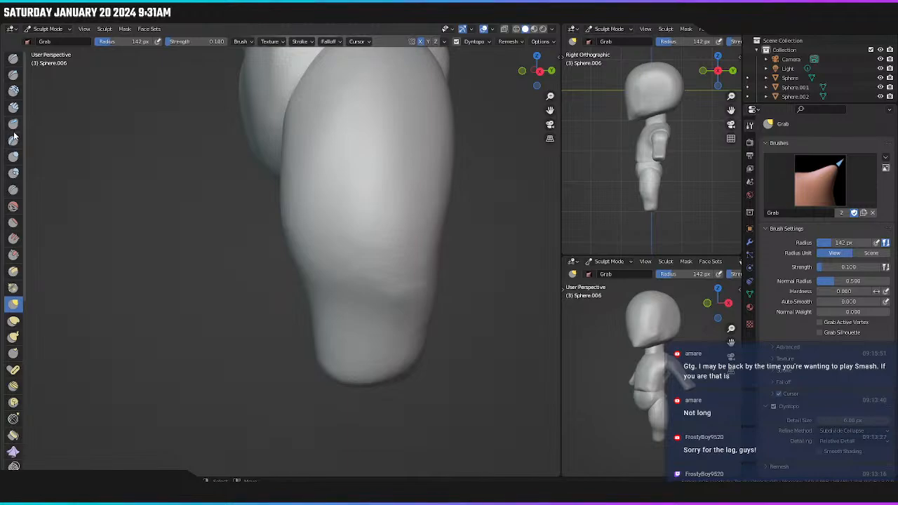
pyautogui.click(13, 106)
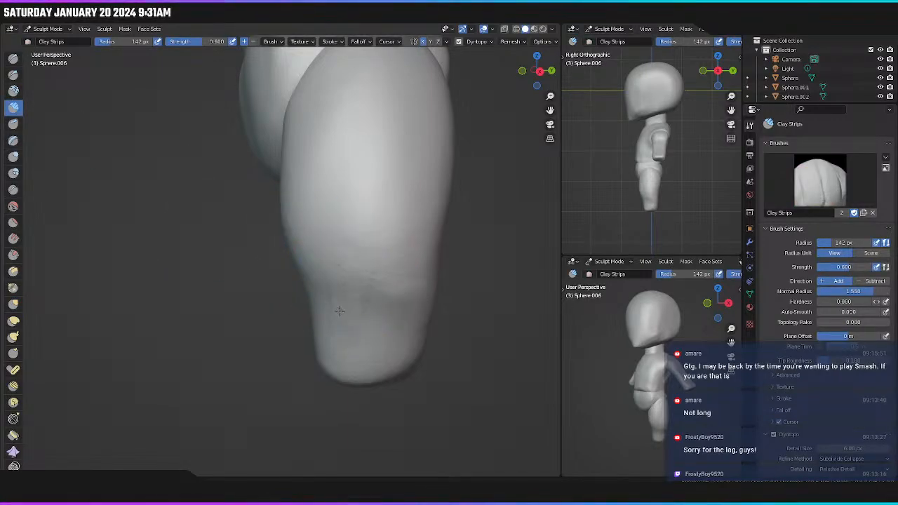
pyautogui.moveTo(329, 321)
pyautogui.mouseDown()
pyautogui.moveTo(320, 311)
pyautogui.moveTo(375, 307)
pyautogui.mouseUp()
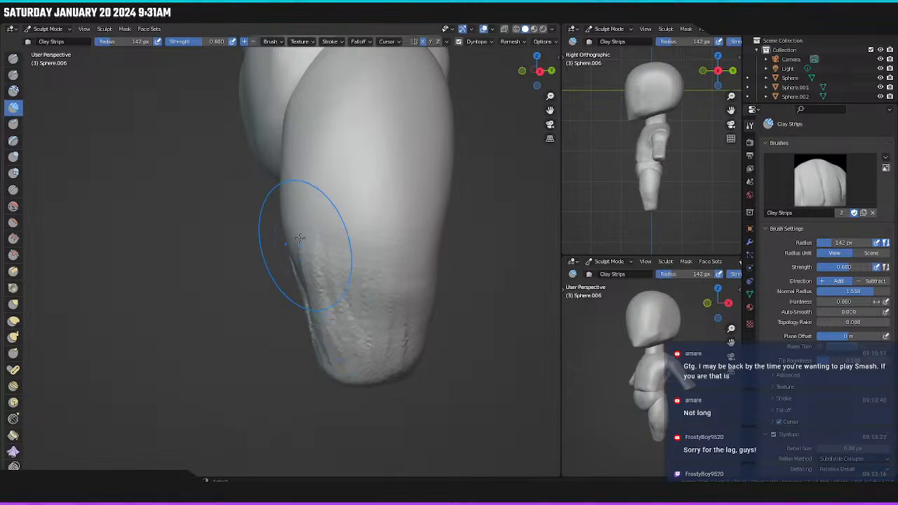
pyautogui.keyDown('shift'); pyautogui.moveTo(300, 239); pyautogui.dragTo(344, 379); pyautogui.keyUp('shift')
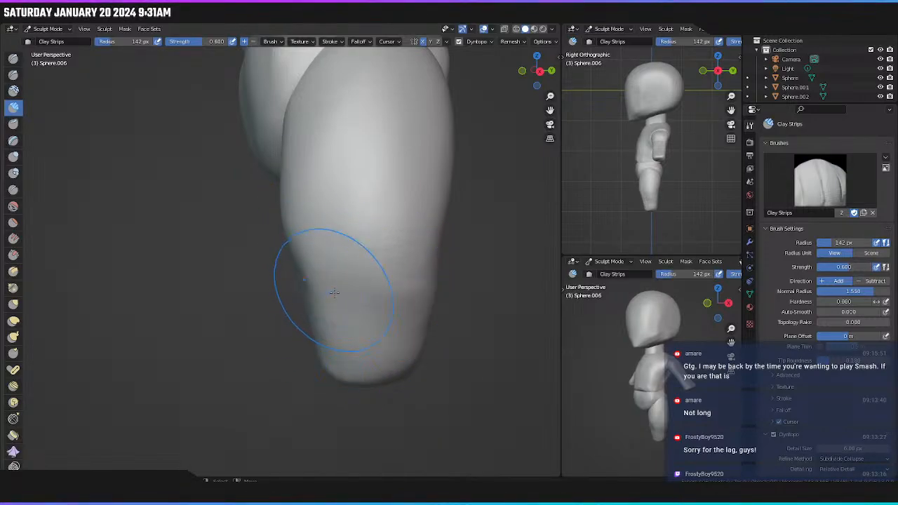
# Fill out the front of the lower leg with more Clay Strips strokes and smooth them into an even taper.
pyautogui.moveTo(321, 281); pyautogui.dragTo(306, 267, button='middle')
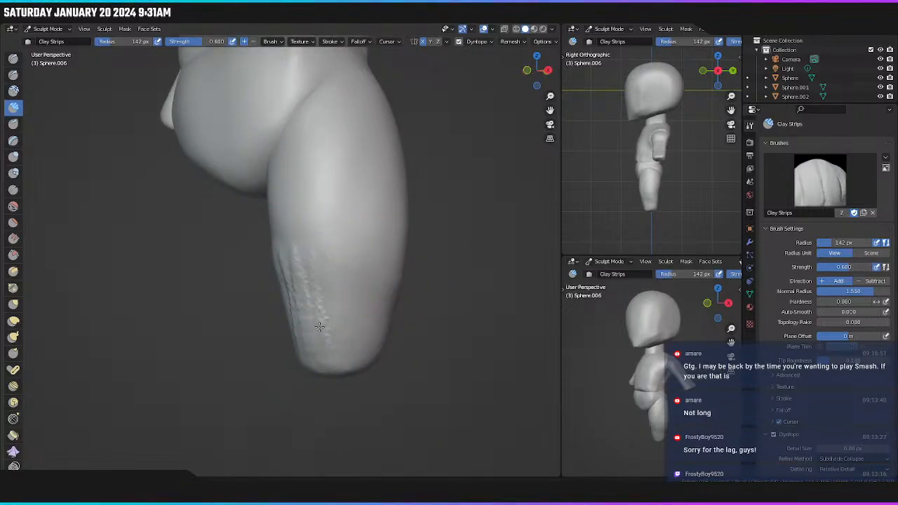
pyautogui.keyDown('shift'); pyautogui.moveTo(319, 326); pyautogui.dragTo(320, 366); pyautogui.keyUp('shift')
pyautogui.moveTo(354, 301); pyautogui.dragTo(350, 297, button='middle')
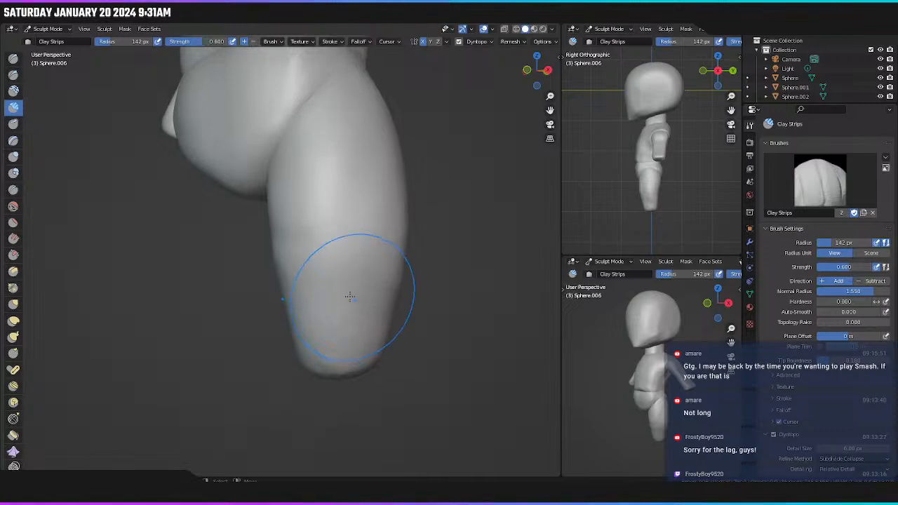
pyautogui.moveTo(295, 260)
pyautogui.mouseDown()
pyautogui.moveTo(315, 332)
pyautogui.moveTo(350, 341)
pyautogui.moveTo(301, 251)
pyautogui.moveTo(364, 374)
pyautogui.mouseUp()
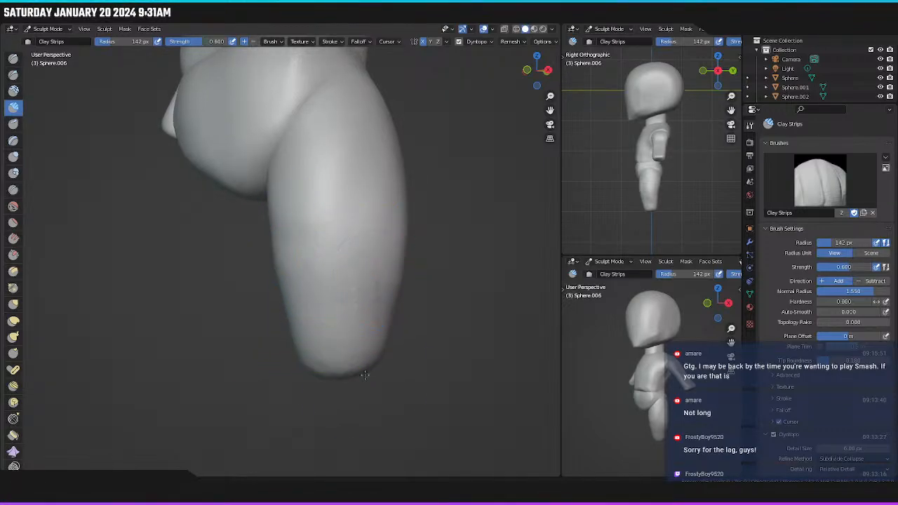
pyautogui.moveTo(306, 343)
pyautogui.keyDown('shift'); pyautogui.mouseDown()
pyautogui.moveTo(311, 320)
pyautogui.moveTo(351, 285)
pyautogui.moveTo(357, 325)
pyautogui.moveTo(355, 315)
pyautogui.mouseUp(); pyautogui.keyUp('shift')
pyautogui.moveTo(356, 315)
pyautogui.mouseDown(button='middle')
pyautogui.moveTo(330, 320)
pyautogui.moveTo(319, 304)
pyautogui.mouseUp(button='middle')
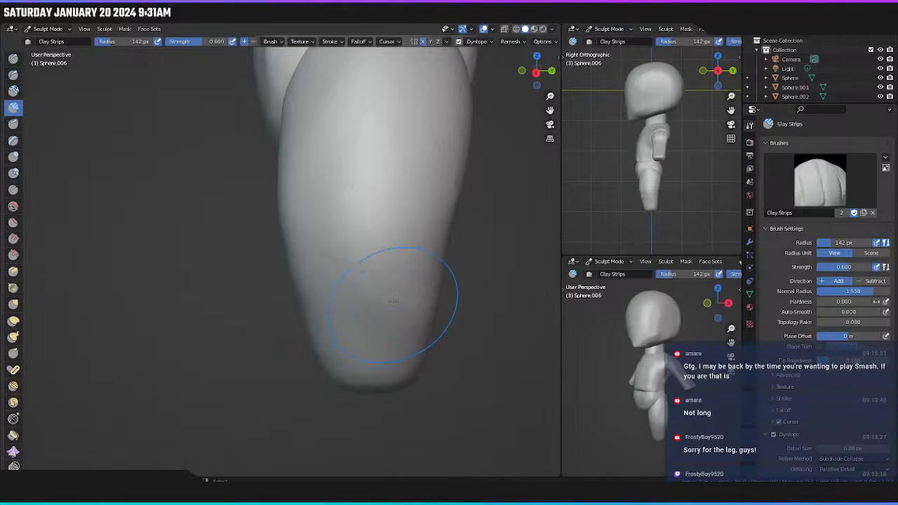
pyautogui.moveTo(417, 300); pyautogui.dragTo(444, 289, button='middle')
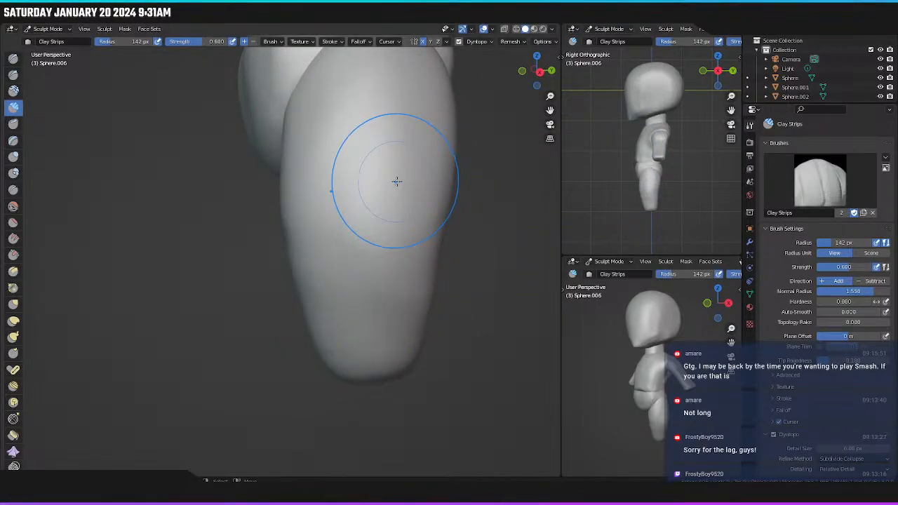
pyautogui.press('KP_1')
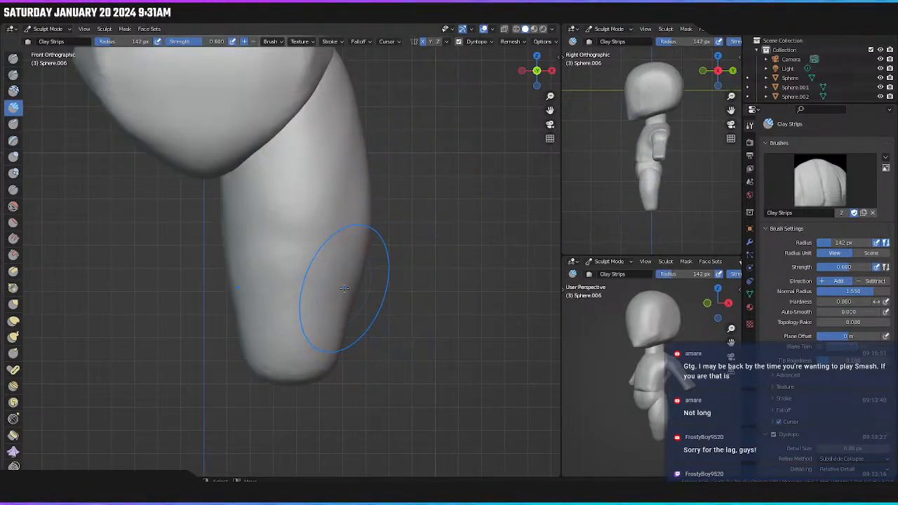
# Try rotating the mirrored legs inward slightly about the global Y axis in Object Mode.
pyautogui.scroll(-6, 328, 216)
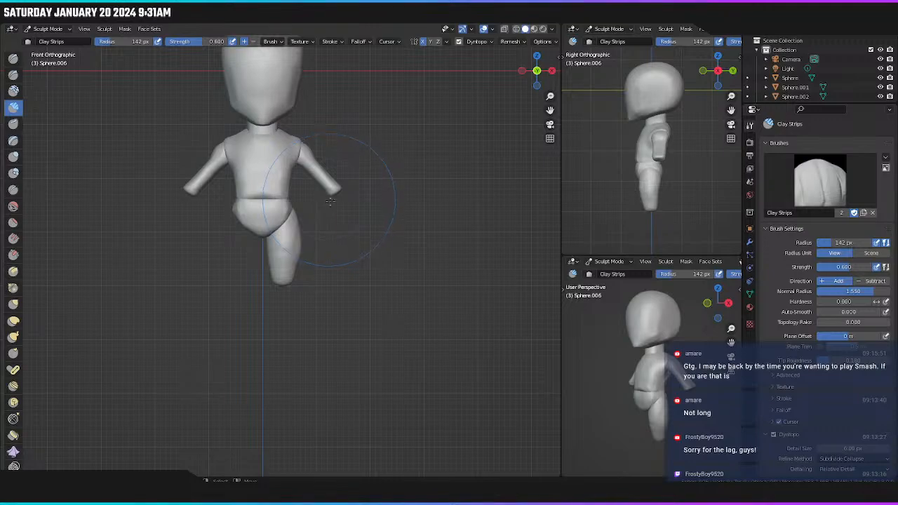
pyautogui.keyDown('shift'); pyautogui.moveTo(330, 201); pyautogui.dragTo(343, 281, button='middle'); pyautogui.keyUp('shift')
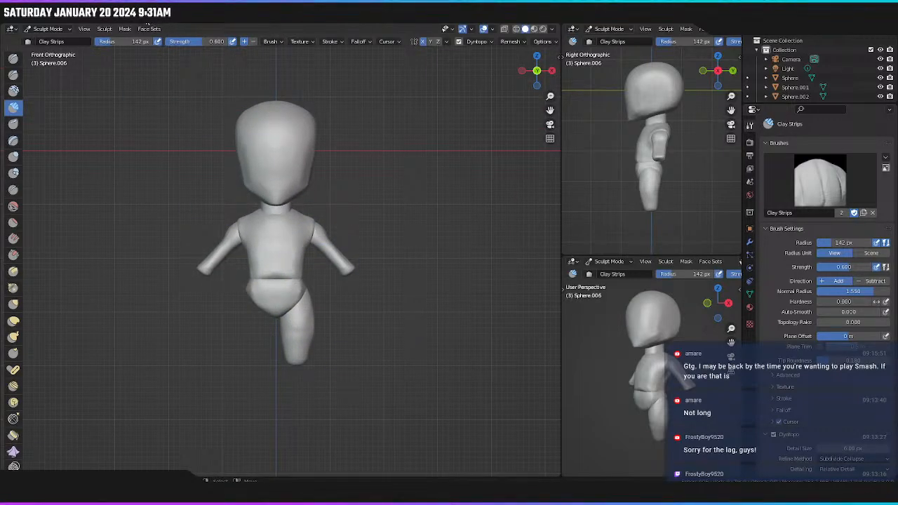
pyautogui.click(139, 20)
pyautogui.click(432, 319)
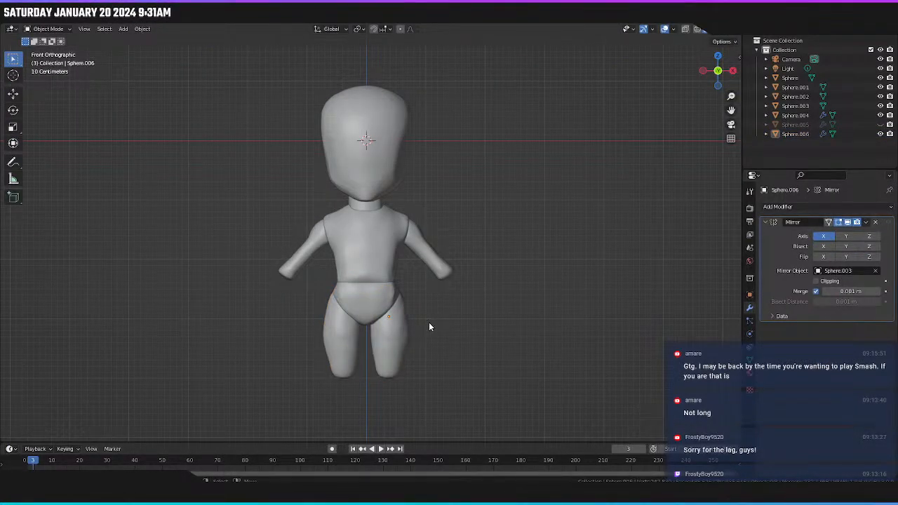
pyautogui.click(396, 339)
pyautogui.press('r')
pyautogui.press('y')
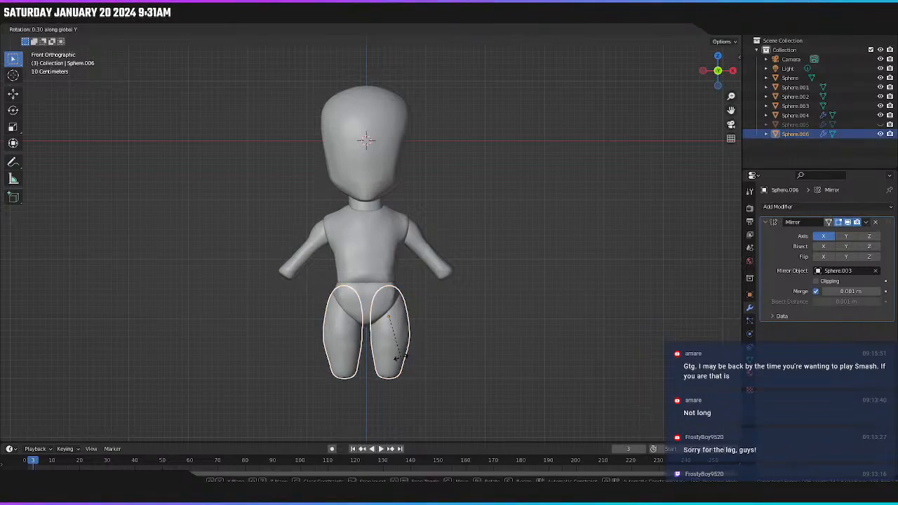
pyautogui.click(401, 363)
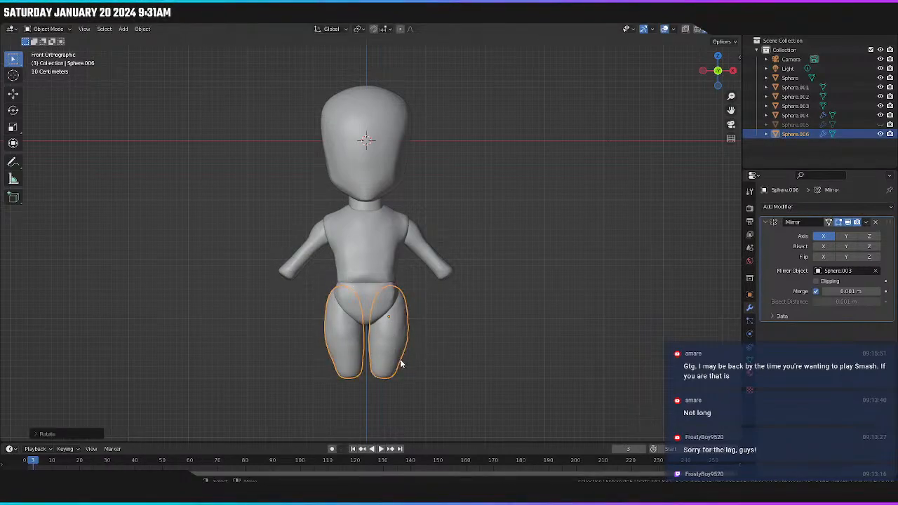
# Try moving the mirrored legs closer together along the global X axis.
pyautogui.press('g')
pyautogui.press('x')
pyautogui.click(401, 363)
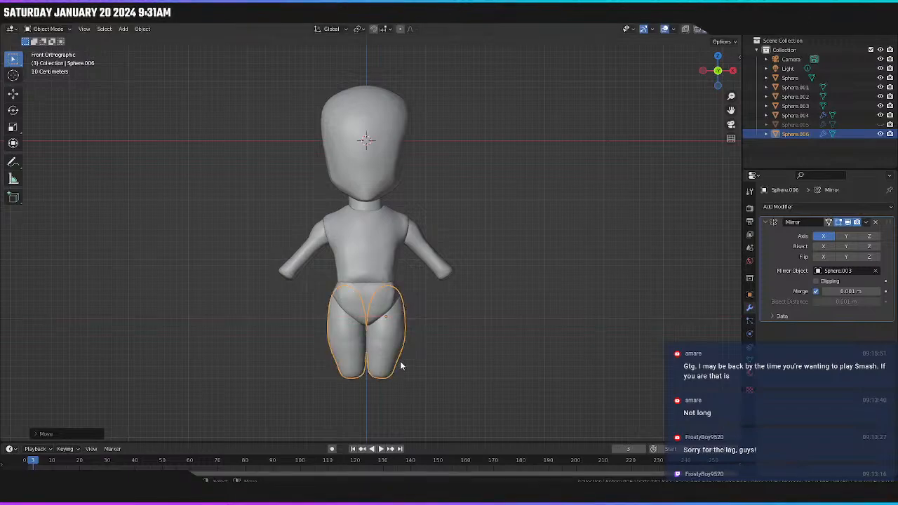
pyautogui.press('g')
pyautogui.press('x')
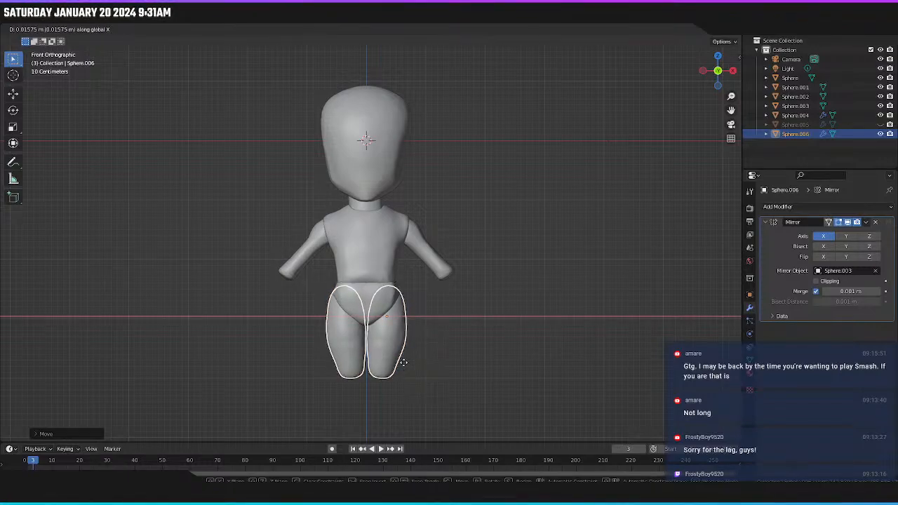
pyautogui.click(404, 362)
pyautogui.click(407, 362)
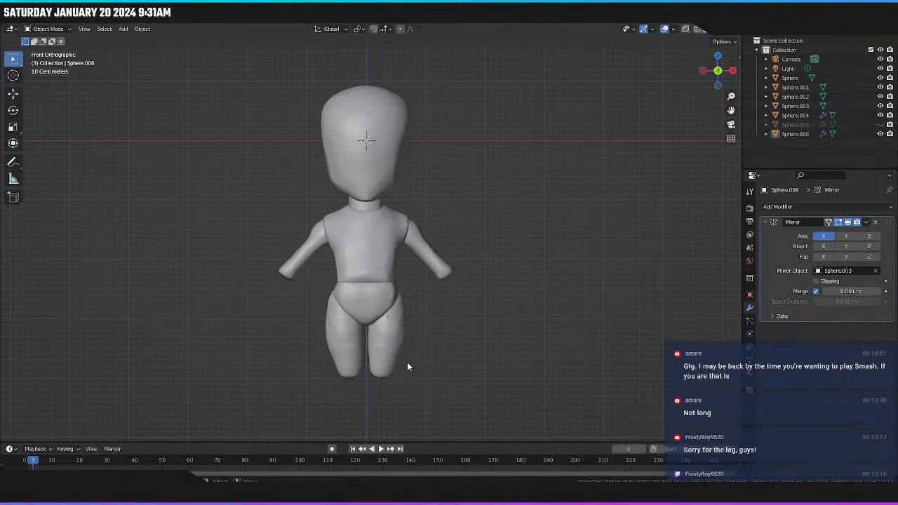
pyautogui.moveTo(407, 362)
pyautogui.mouseDown(button='middle')
pyautogui.moveTo(552, 350)
pyautogui.moveTo(443, 373)
pyautogui.moveTo(419, 368)
pyautogui.mouseUp(button='middle')
pyautogui.press('KP_1')
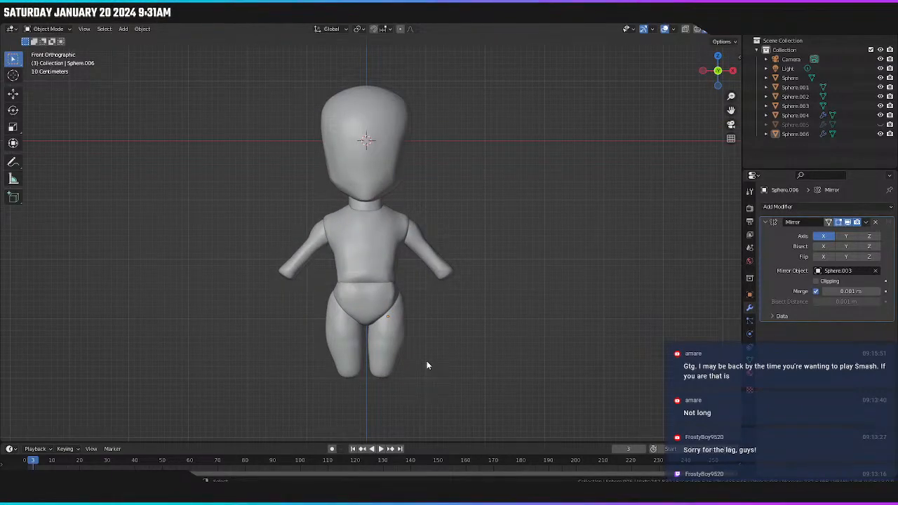
# Undo the legs' rotation and sideways moves.
pyautogui.hotkey('ctrl', 'z')
pyautogui.hotkey('ctrl', 'z')
pyautogui.hotkey('ctrl', 'z')
pyautogui.hotkey('ctrl', 'z')
pyautogui.click(426, 361)
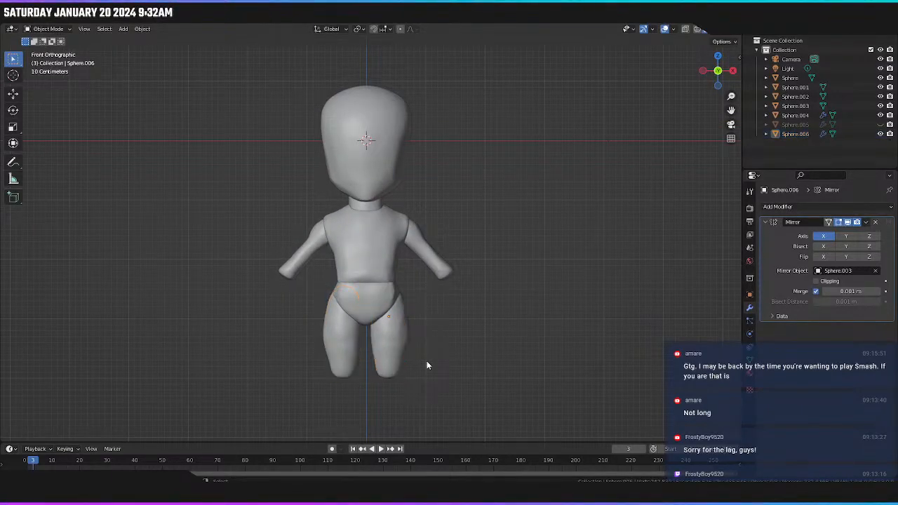
# Return to sculpting the legs with Dyntopo enabled again and select the Grab brush.
pyautogui.click(393, 348)
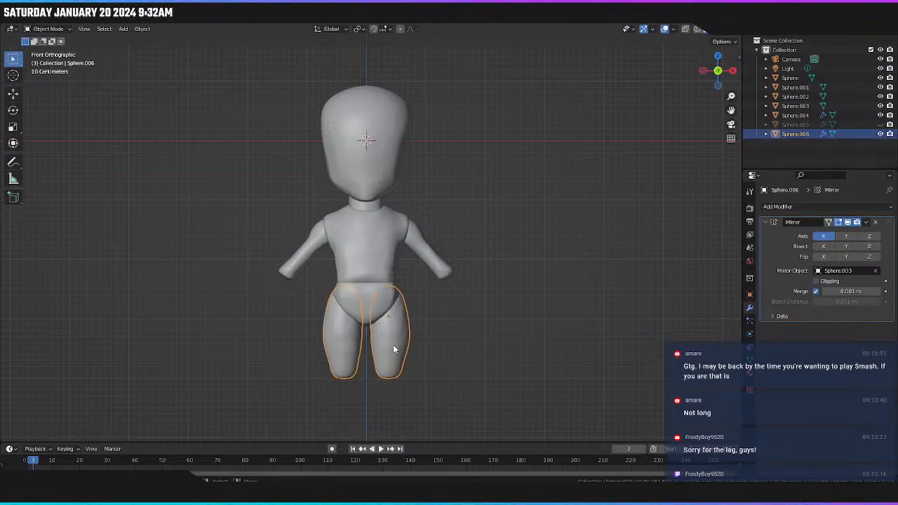
pyautogui.click(186, 25)
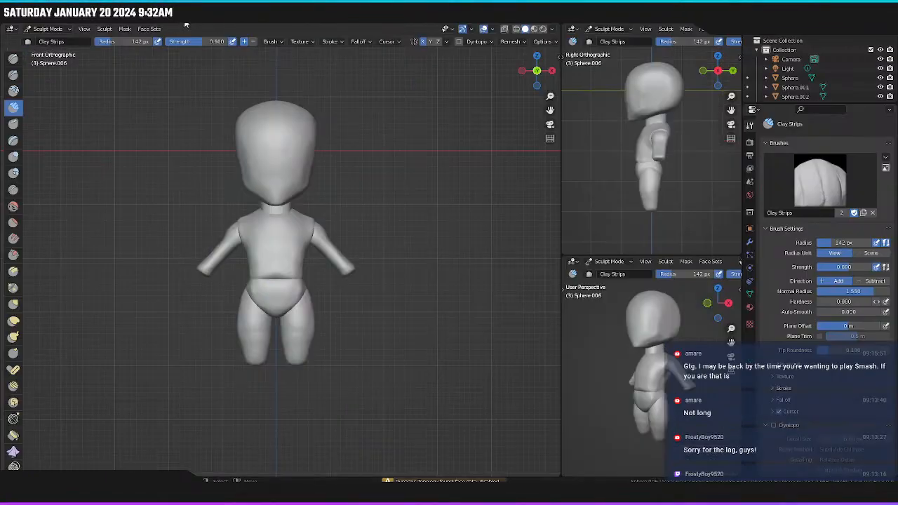
pyautogui.click(458, 42)
pyautogui.click(438, 82)
pyautogui.keyDown('shift'); pyautogui.moveTo(303, 352); pyautogui.dragTo(324, 309, button='middle'); pyautogui.keyUp('shift')
pyautogui.scroll(3, 281, 290)
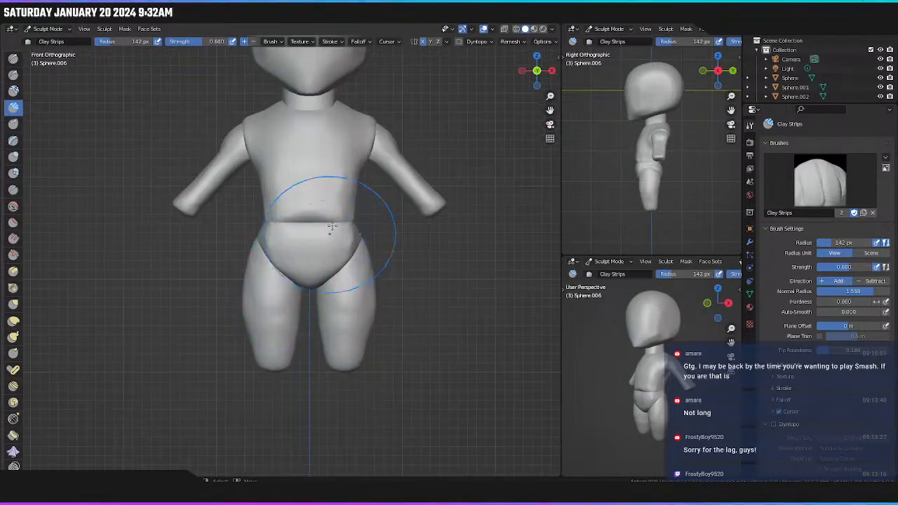
pyautogui.click(457, 42)
pyautogui.click(430, 83)
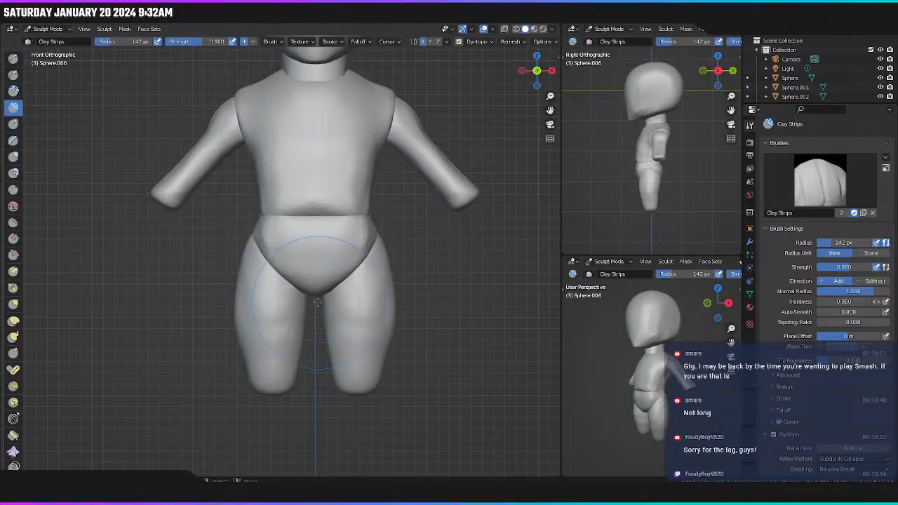
pyautogui.press('g')
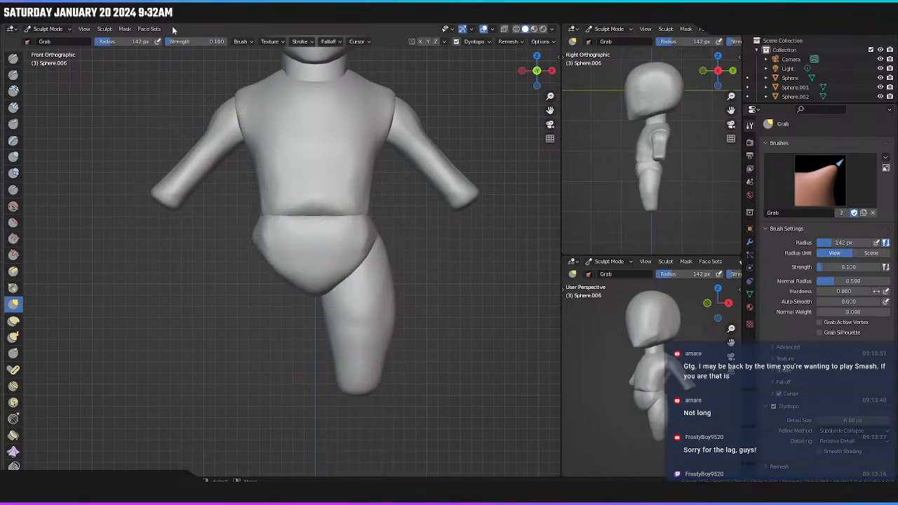
# Duplicate the mirrored legs in Object Mode and move the copy straight down along Z, overlapping the originals' lower ends slightly.
pyautogui.click(134, 19)
pyautogui.click(296, 156)
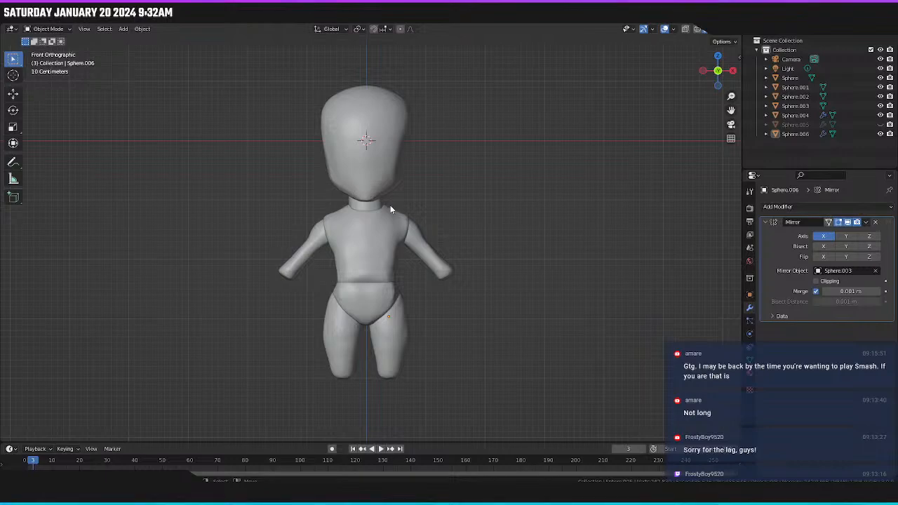
pyautogui.click(396, 332)
pyautogui.keyDown('shift'); pyautogui.moveTo(390, 325); pyautogui.dragTo(393, 228, button='middle'); pyautogui.keyUp('shift')
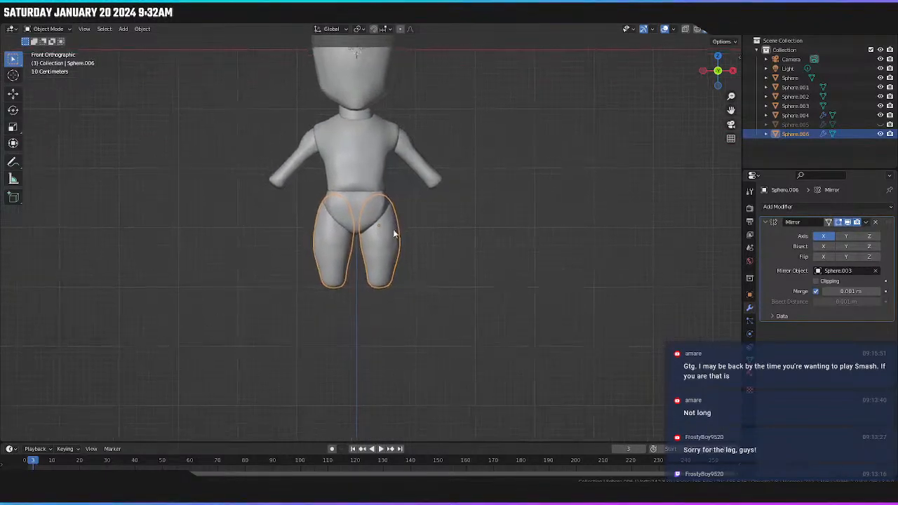
pyautogui.hotkey('shift', 'd')
pyautogui.press('z')
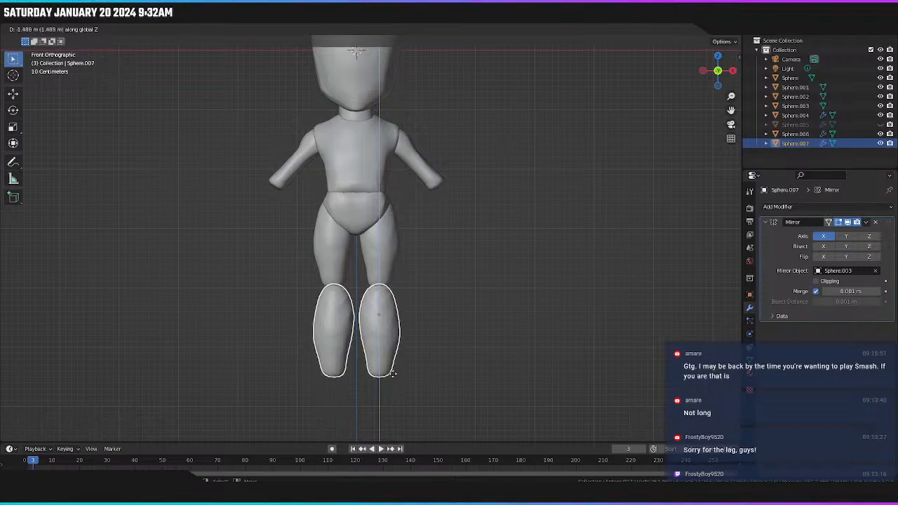
pyautogui.click(398, 368)
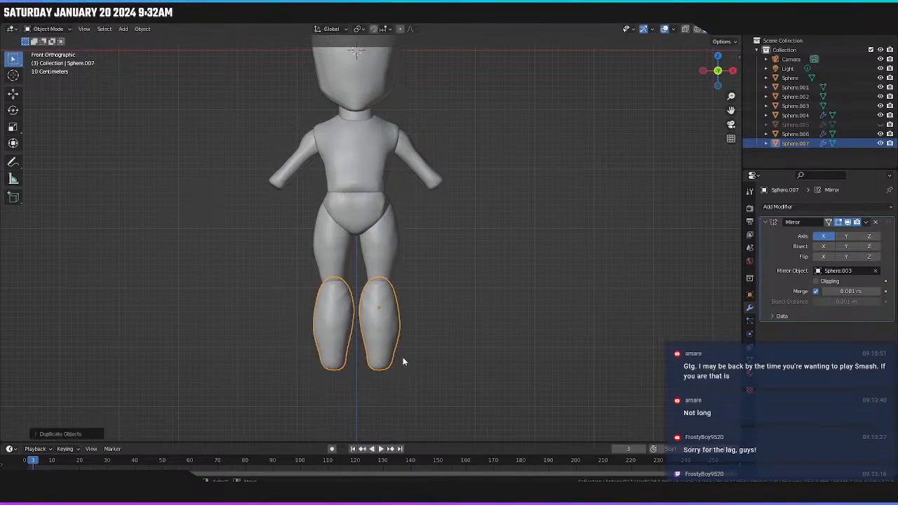
pyautogui.moveTo(403, 357); pyautogui.dragTo(383, 339, button='middle')
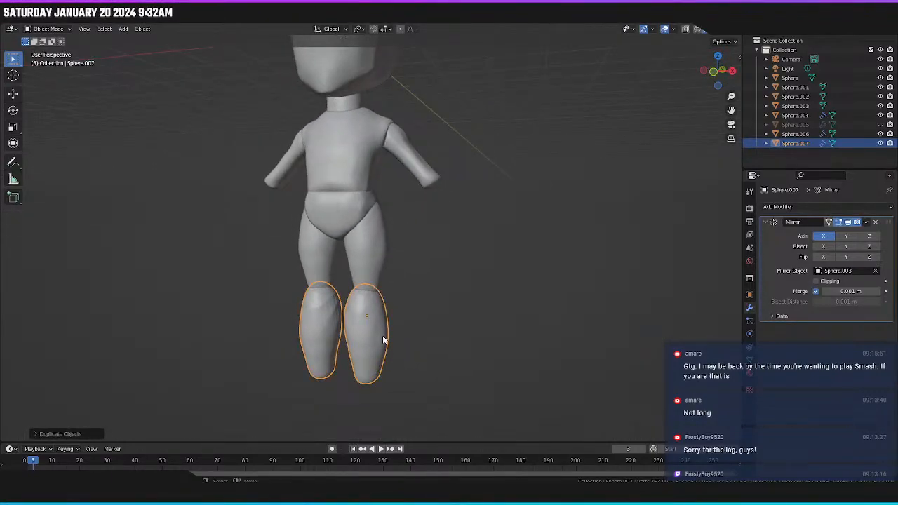
pyautogui.press('KP_1')
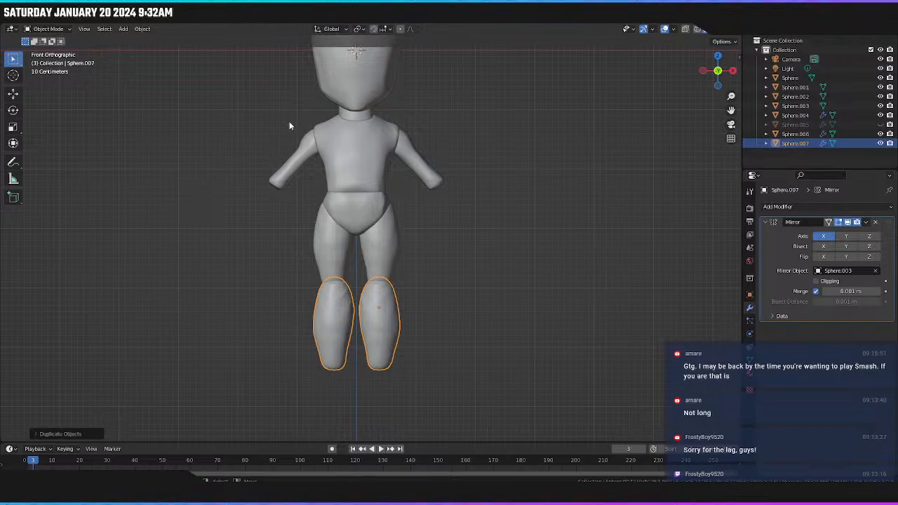
# Enter Sculpt Mode on the duplicated lower legs, enable Dyntopo despite the modifier warning, and turn on X-axis symmetry.
pyautogui.click(188, 22)
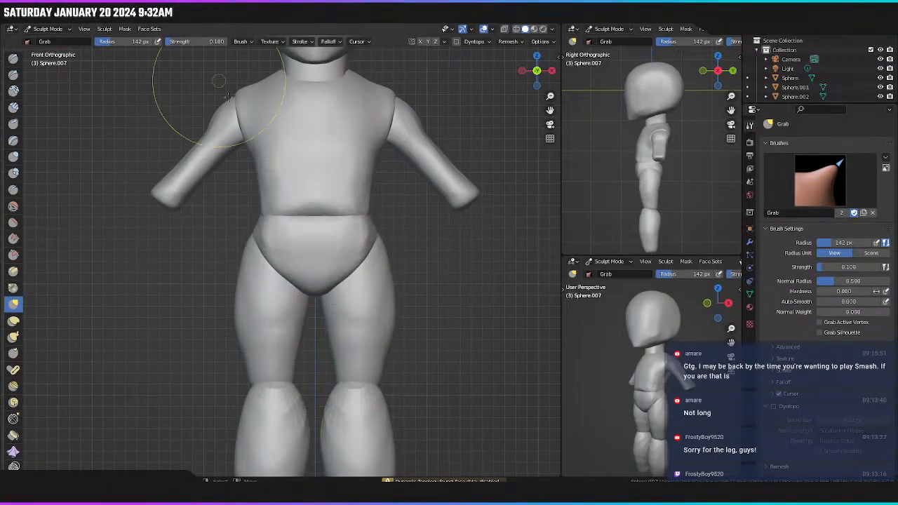
pyautogui.click(456, 42)
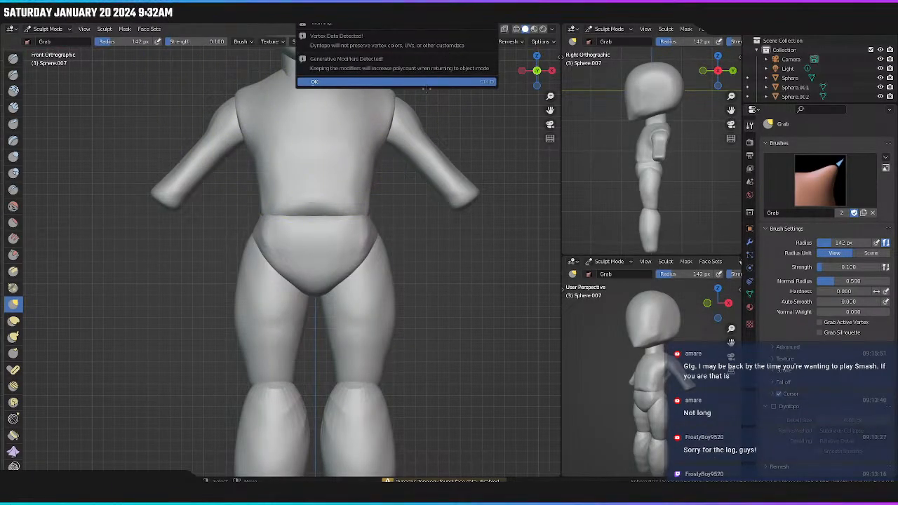
pyautogui.click(425, 82)
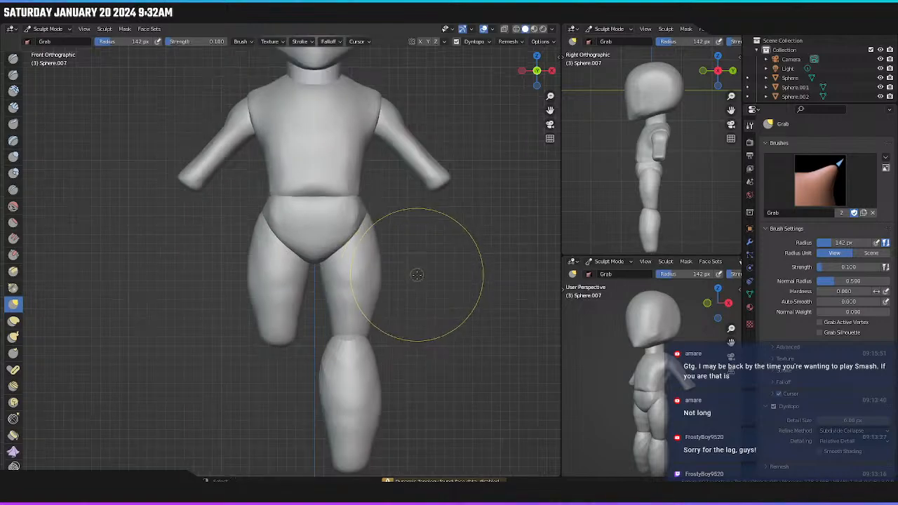
pyautogui.scroll(-2, 417, 274)
pyautogui.click(420, 42)
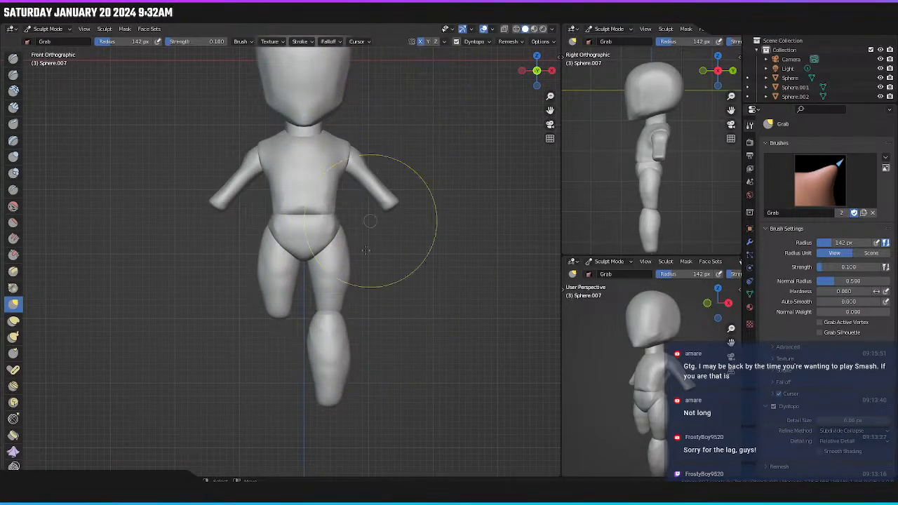
# Shorten the lower leg by pulling its lower end upward with the Grab brush in front view.
pyautogui.moveTo(328, 346); pyautogui.dragTo(315, 151)
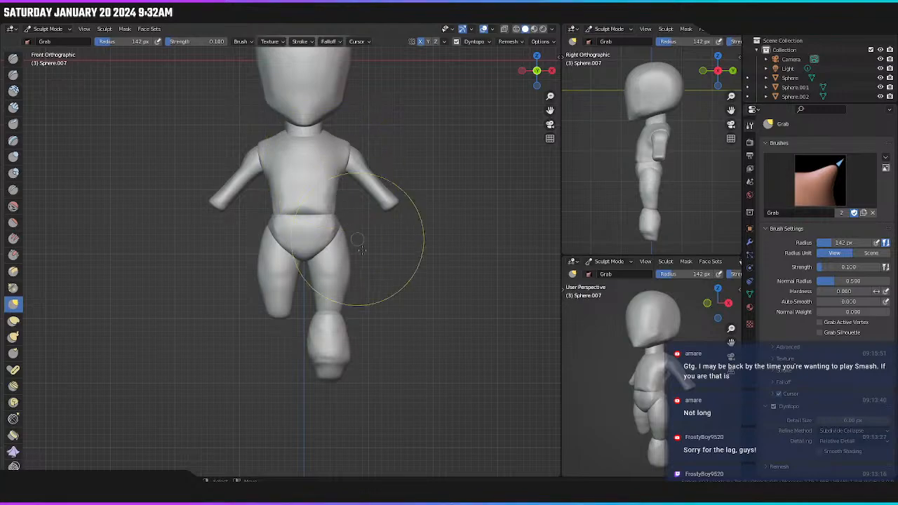
pyautogui.moveTo(323, 390); pyautogui.dragTo(326, 358)
pyautogui.moveTo(329, 389); pyautogui.dragTo(342, 352)
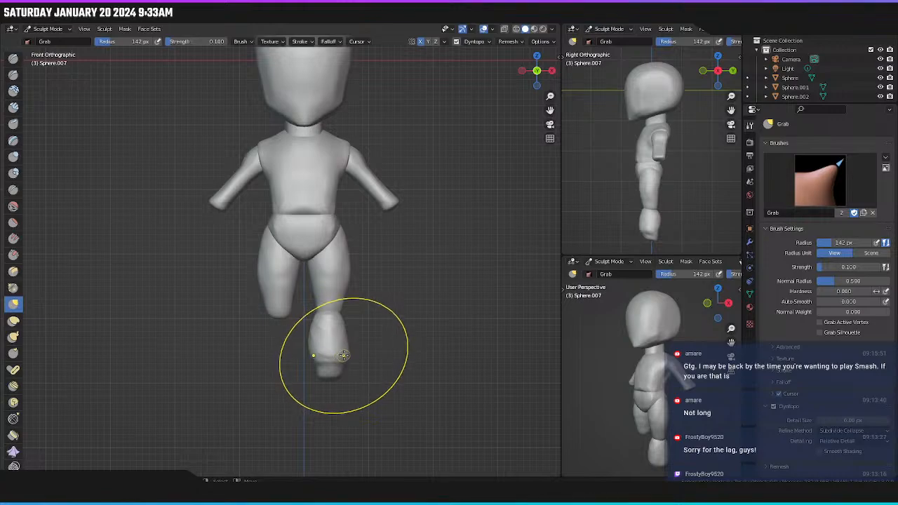
# Build up the lower leg with Clay Strips to fill the ridge above its lower end and blend the surface smooth.
pyautogui.click(13, 107)
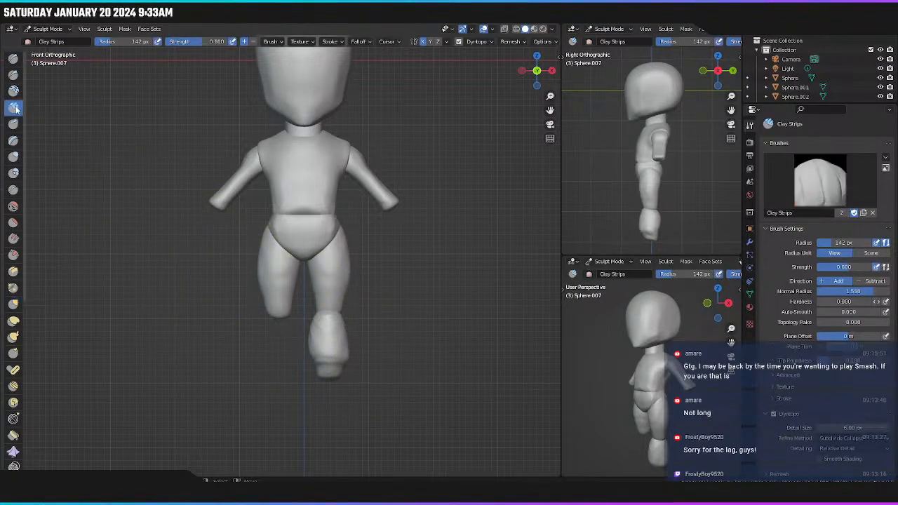
pyautogui.scroll(4, 396, 345)
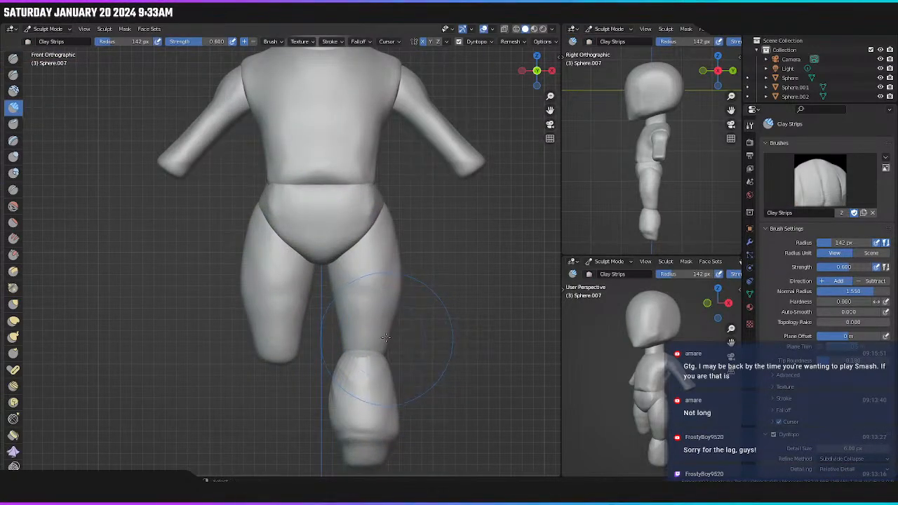
pyautogui.keyDown('shift'); pyautogui.moveTo(386, 337); pyautogui.dragTo(380, 225, button='middle'); pyautogui.keyUp('shift')
pyautogui.keyDown('shift'); pyautogui.moveTo(390, 282); pyautogui.dragTo(388, 267, button='middle'); pyautogui.keyUp('shift')
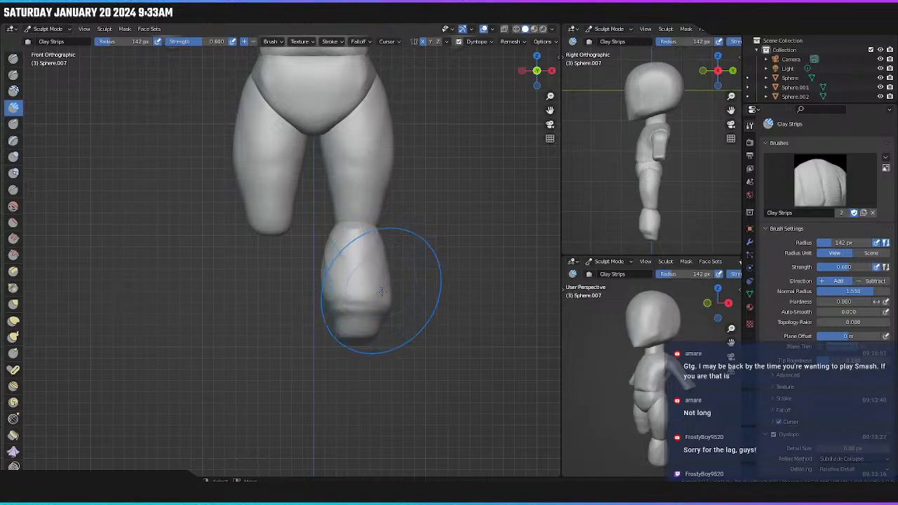
pyautogui.scroll(3, 387, 273)
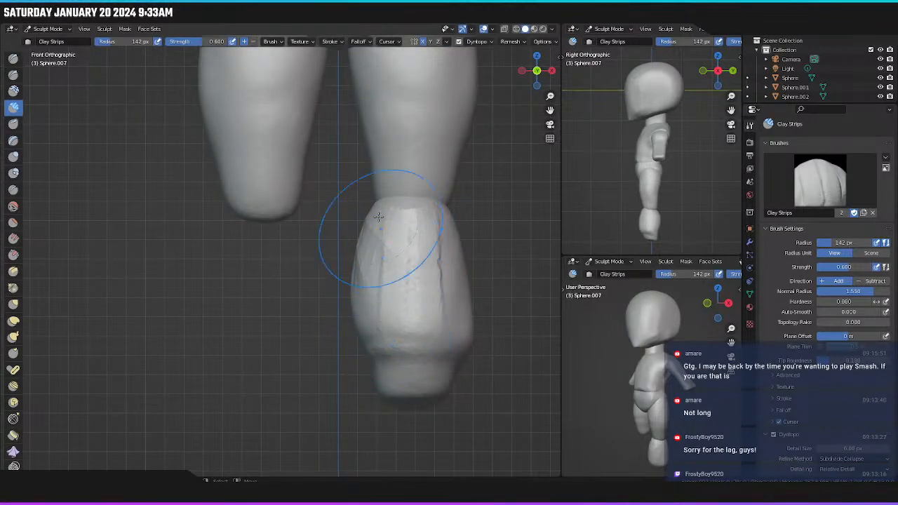
pyautogui.moveTo(379, 217)
pyautogui.mouseDown()
pyautogui.moveTo(386, 301)
pyautogui.moveTo(414, 301)
pyautogui.moveTo(435, 259)
pyautogui.moveTo(468, 296)
pyautogui.mouseUp()
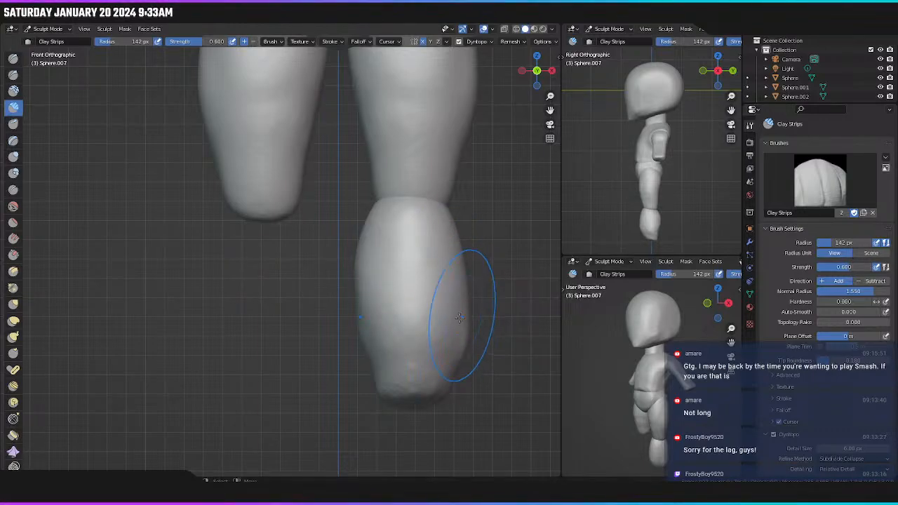
# Fill out the underside of the lower leg with Clay Strips from the bottom view.
pyautogui.moveTo(459, 318); pyautogui.dragTo(383, 295, button='middle')
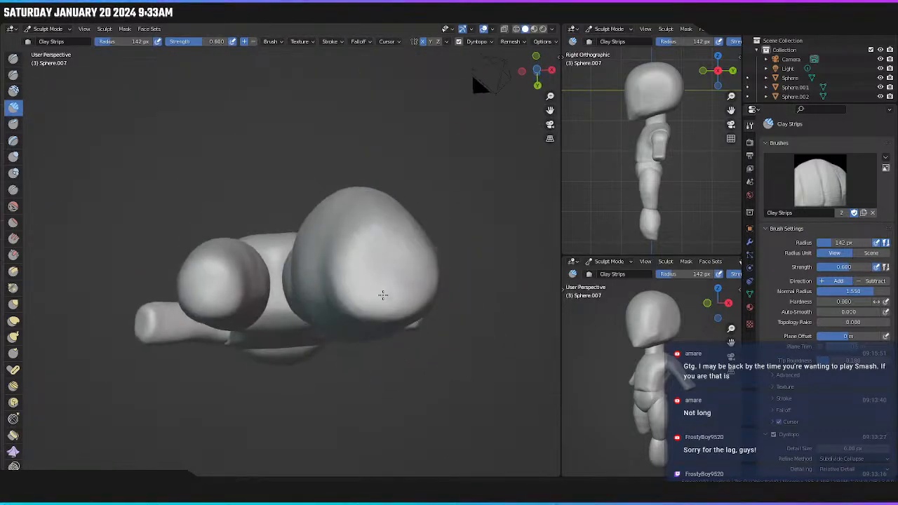
pyautogui.press('ctrl+KP_7')
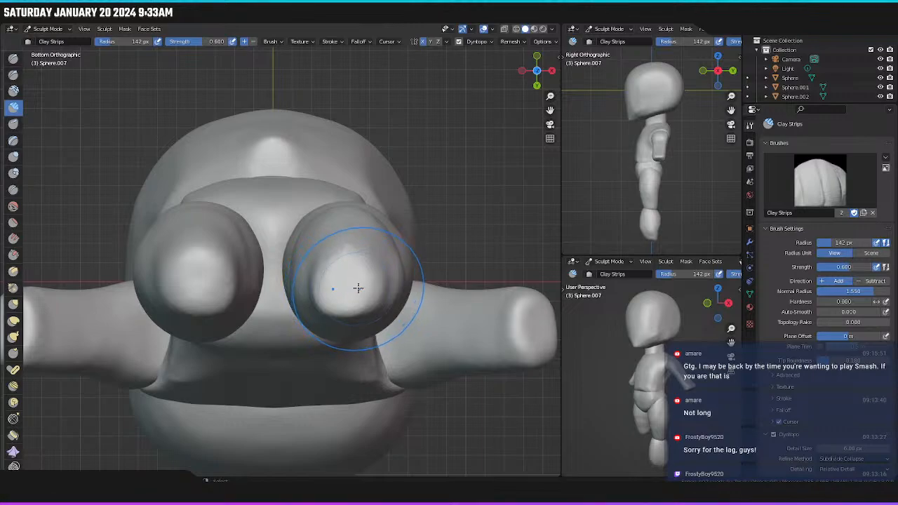
pyautogui.scroll(2, 373, 308)
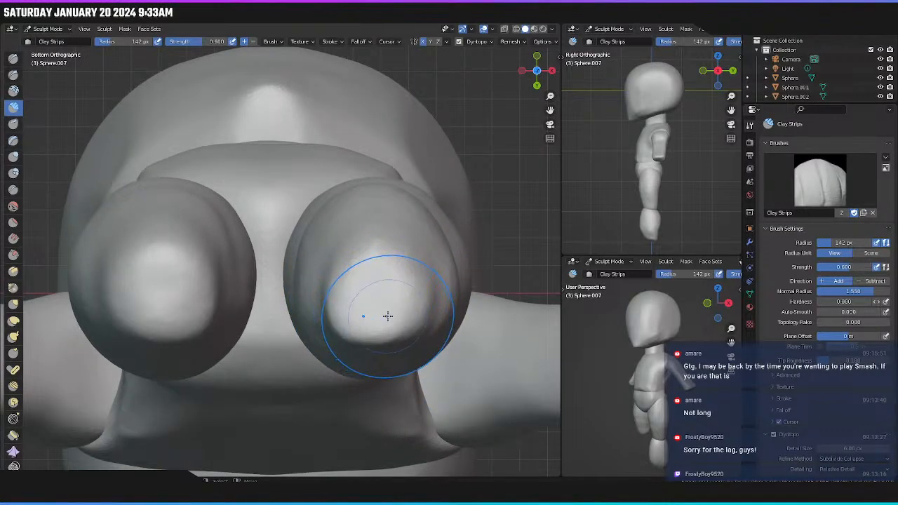
pyautogui.moveTo(388, 316)
pyautogui.mouseDown()
pyautogui.moveTo(386, 287)
pyautogui.moveTo(414, 293)
pyautogui.moveTo(402, 330)
pyautogui.moveTo(403, 298)
pyautogui.moveTo(386, 292)
pyautogui.mouseUp()
# Flatten and even out the underside of the lower leg with the Scrape brush.
pyautogui.click(13, 255)
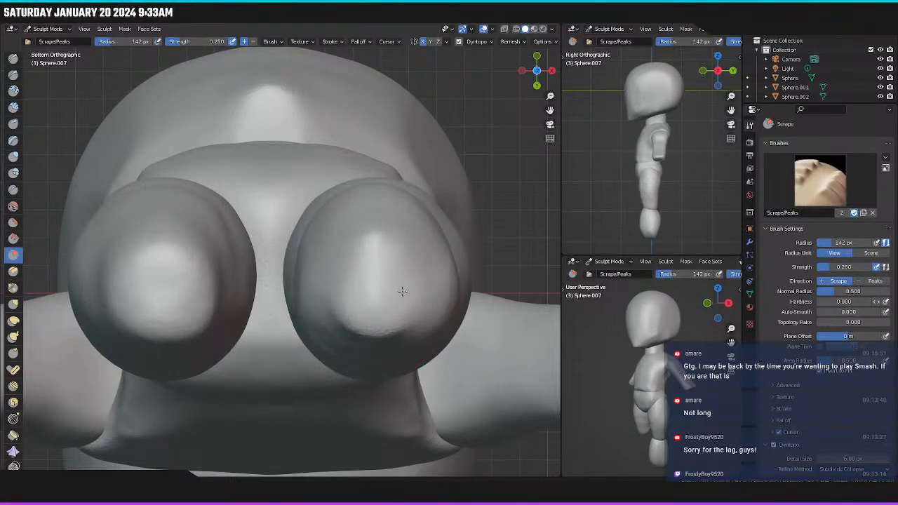
pyautogui.moveTo(408, 273)
pyautogui.mouseDown()
pyautogui.moveTo(382, 315)
pyautogui.moveTo(411, 295)
pyautogui.mouseUp()
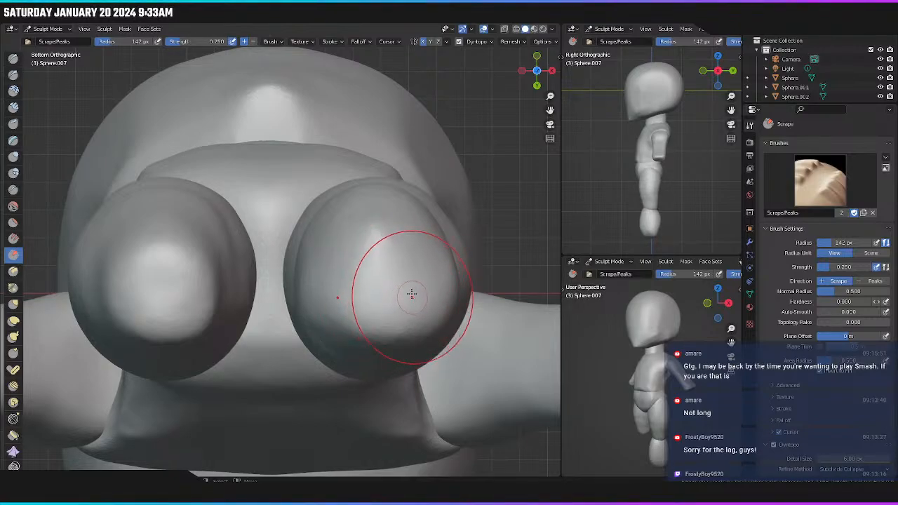
pyautogui.moveTo(431, 259); pyautogui.dragTo(372, 298)
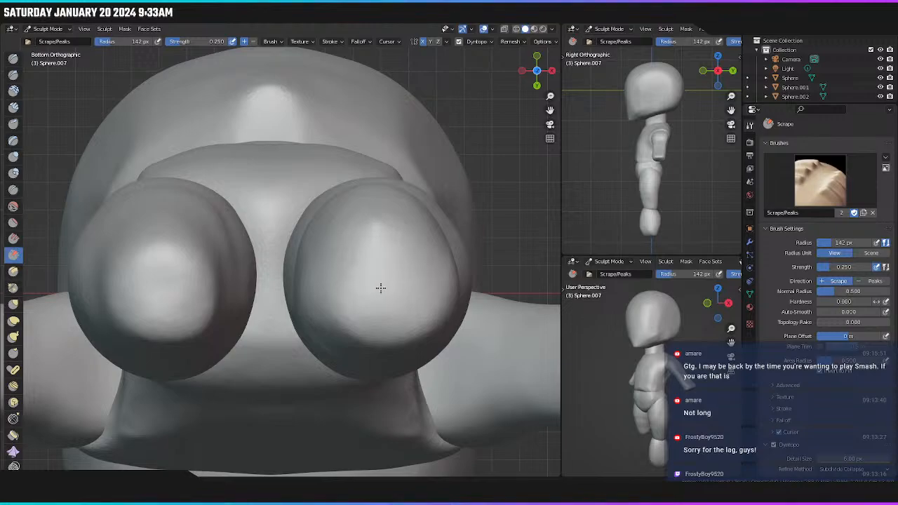
# Taper the lower leg toward the ankle with the Grab brush in side view, leaving a fuller calf at the back.
pyautogui.moveTo(378, 287); pyautogui.dragTo(372, 340, button='middle')
pyautogui.press('KP_1')
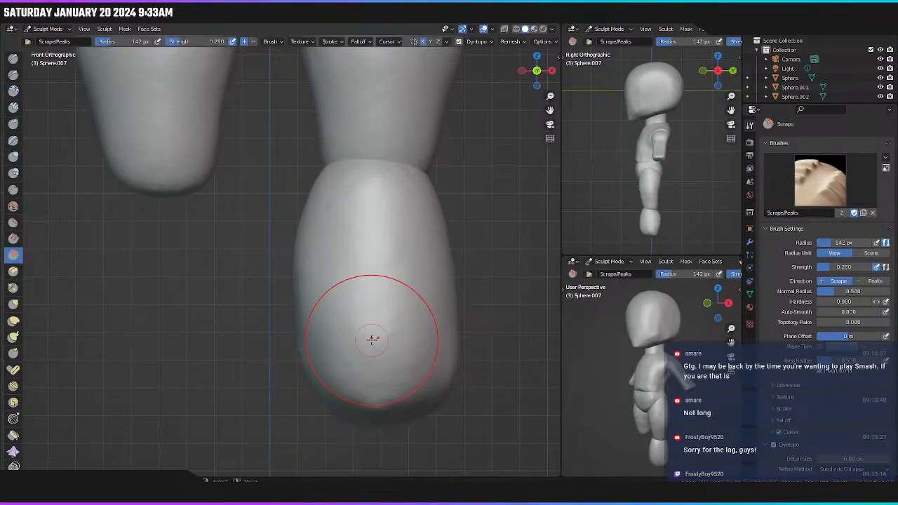
pyautogui.scroll(-2, 381, 257)
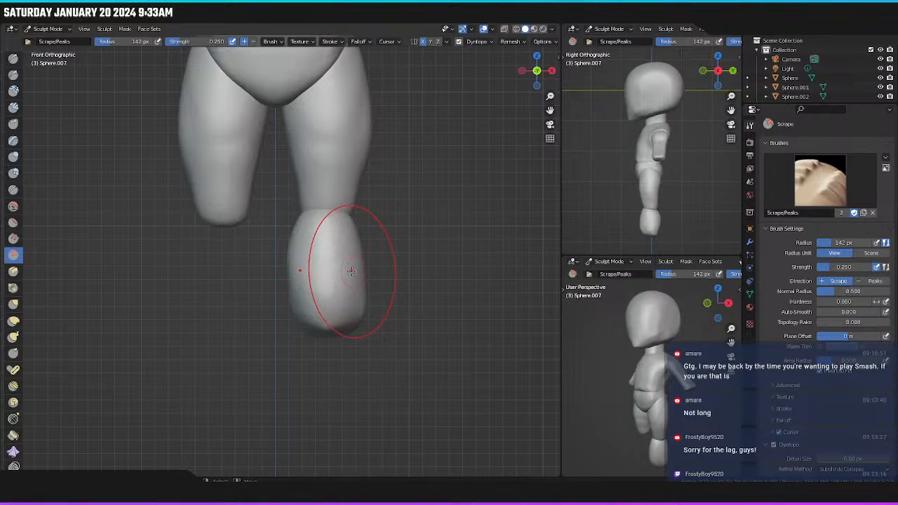
pyautogui.press('KP_3')
pyautogui.press('g')
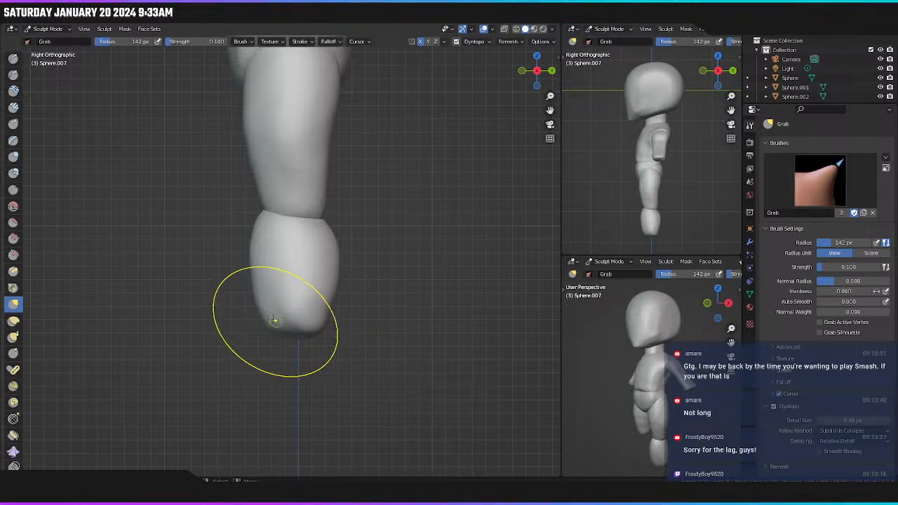
pyautogui.moveTo(295, 327); pyautogui.dragTo(311, 333)
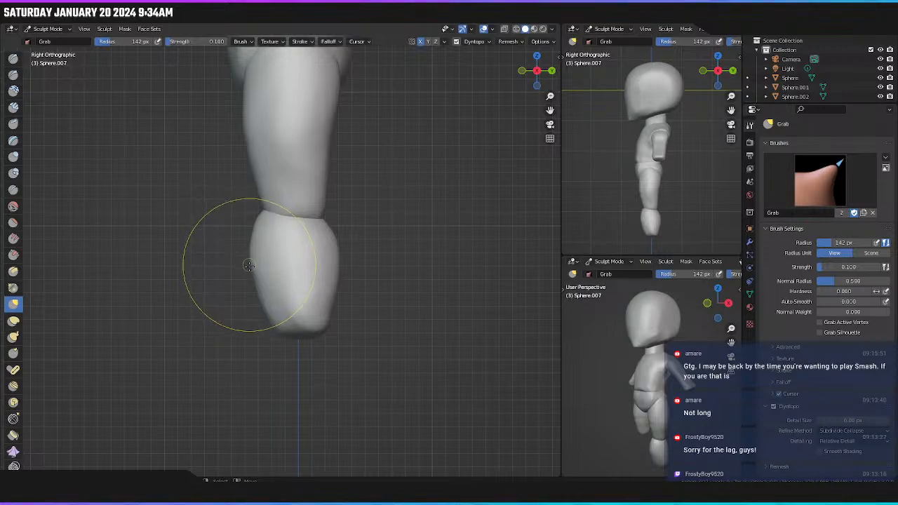
pyautogui.moveTo(243, 256)
pyautogui.mouseDown()
pyautogui.moveTo(279, 279)
pyautogui.moveTo(254, 264)
pyautogui.moveTo(266, 266)
pyautogui.mouseUp()
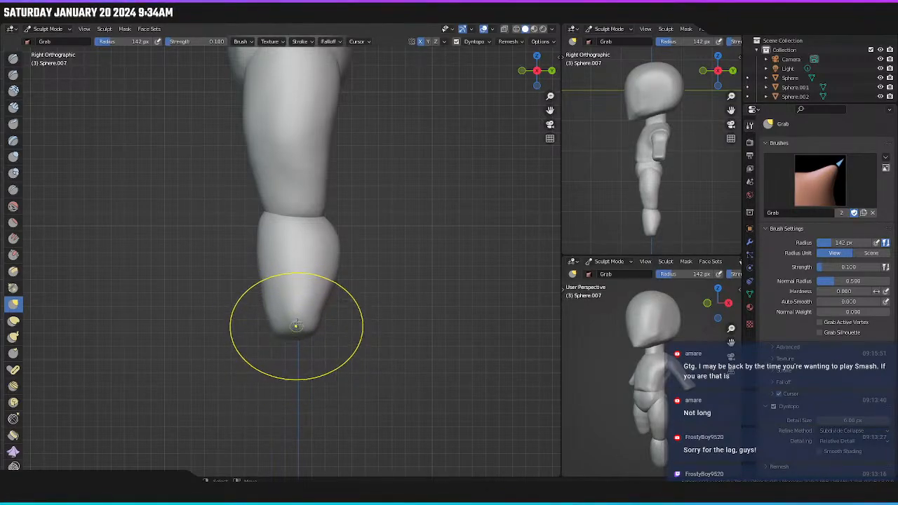
# Symmetrize the lower leg with the direction set to +X to -X.
pyautogui.moveTo(295, 341); pyautogui.dragTo(397, 343, button='middle')
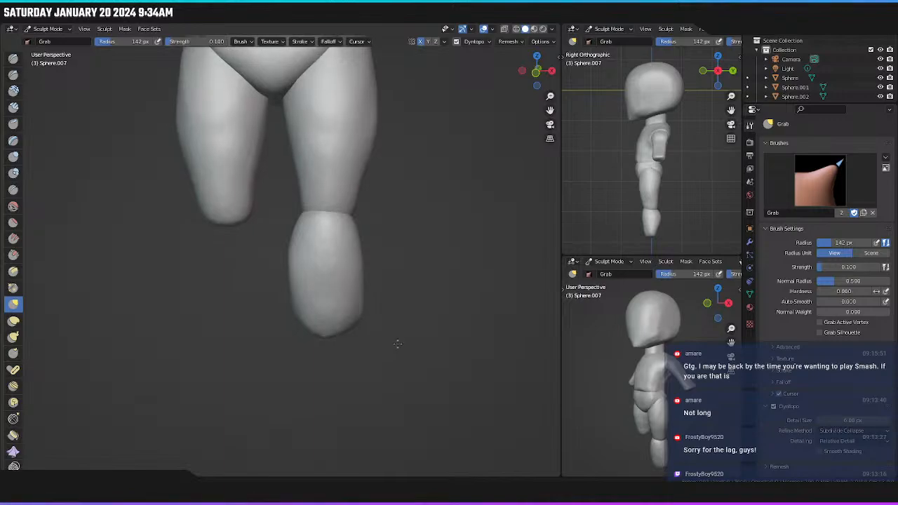
pyautogui.press('KP_1')
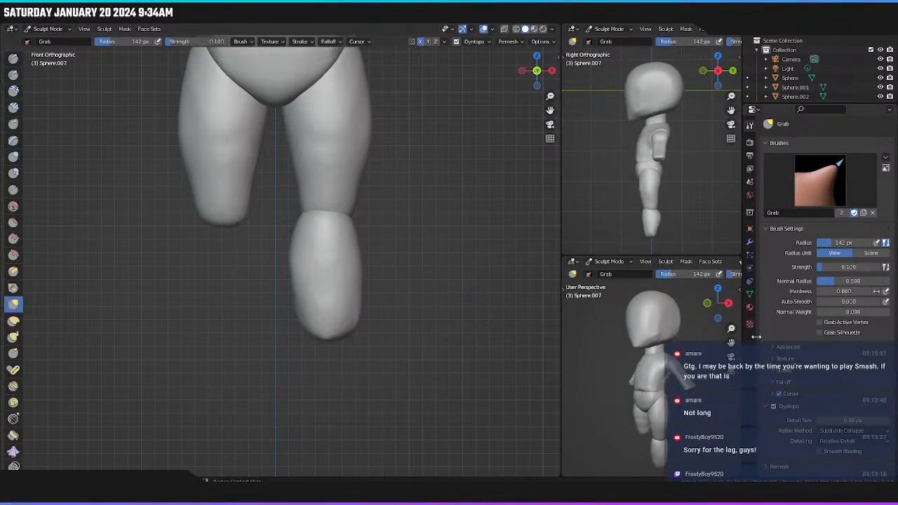
pyautogui.scroll(-2, 763, 412)
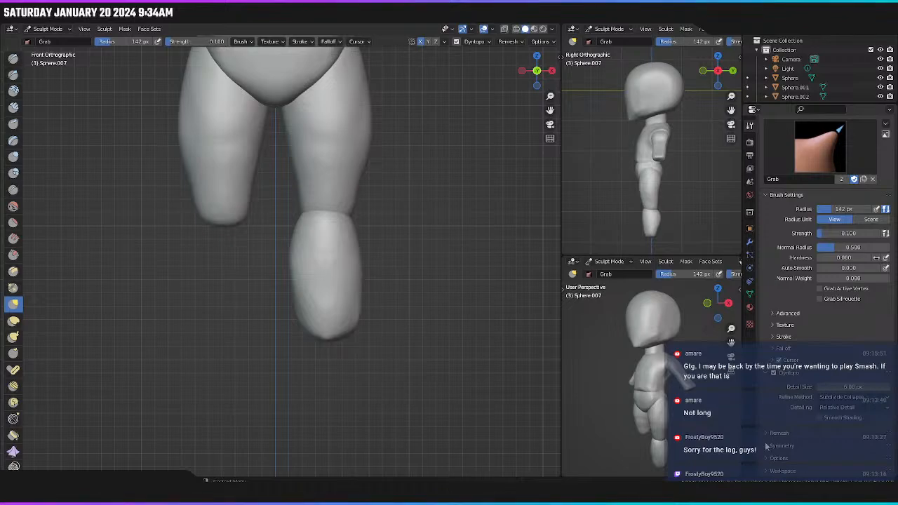
pyautogui.scroll(-8, 767, 446)
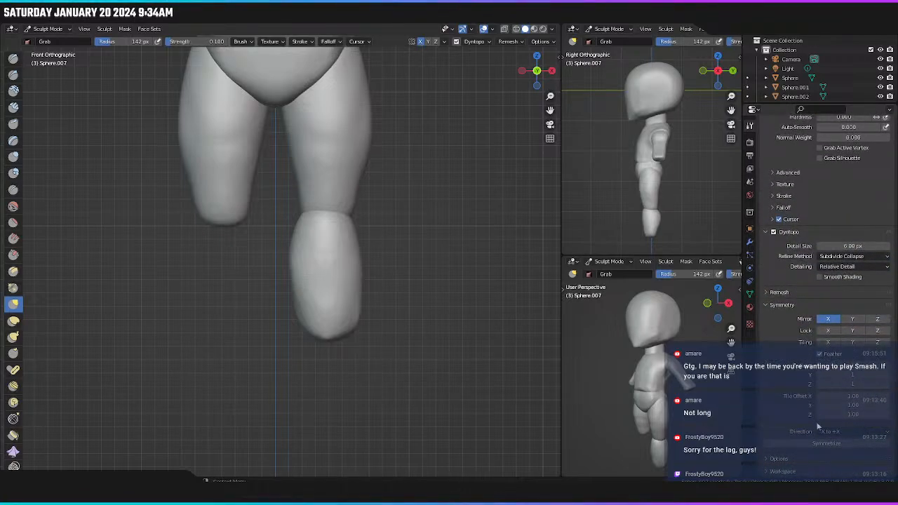
pyautogui.click(826, 433)
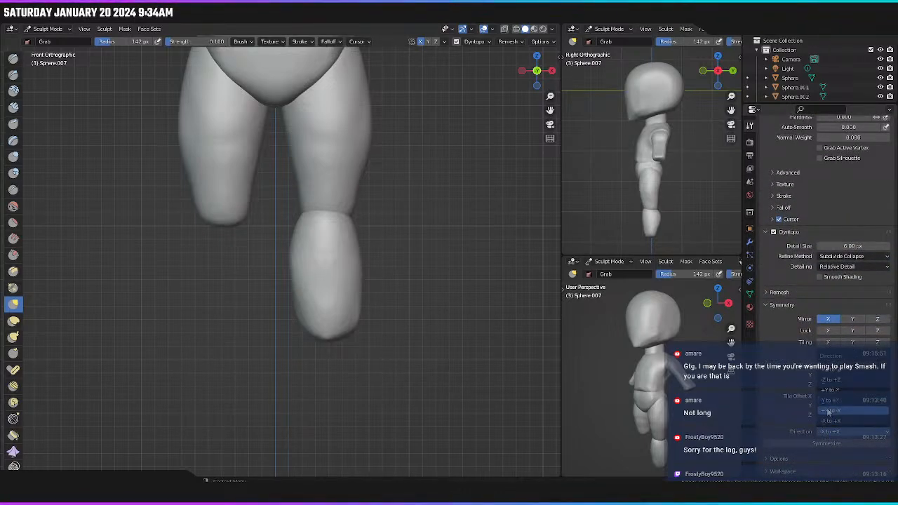
pyautogui.click(828, 411)
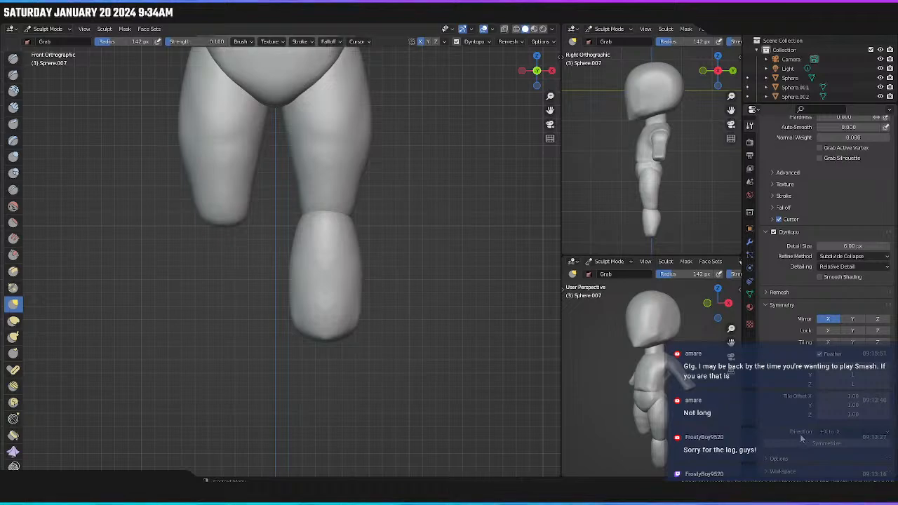
# Narrow both sides of the lower leg toward the ankle with the Grab brush in front view.
pyautogui.moveTo(342, 301); pyautogui.dragTo(518, 303, button='middle')
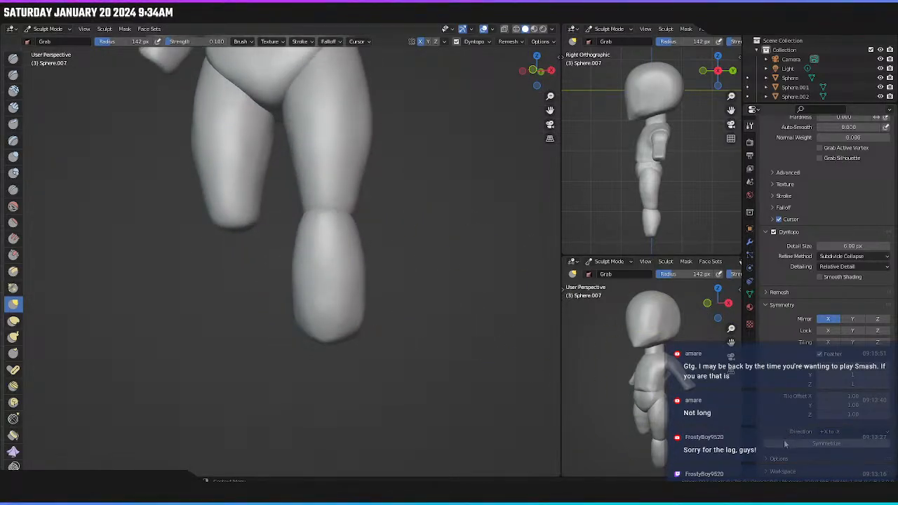
pyautogui.moveTo(518, 303); pyautogui.dragTo(386, 330, button='middle')
pyautogui.press('KP_1')
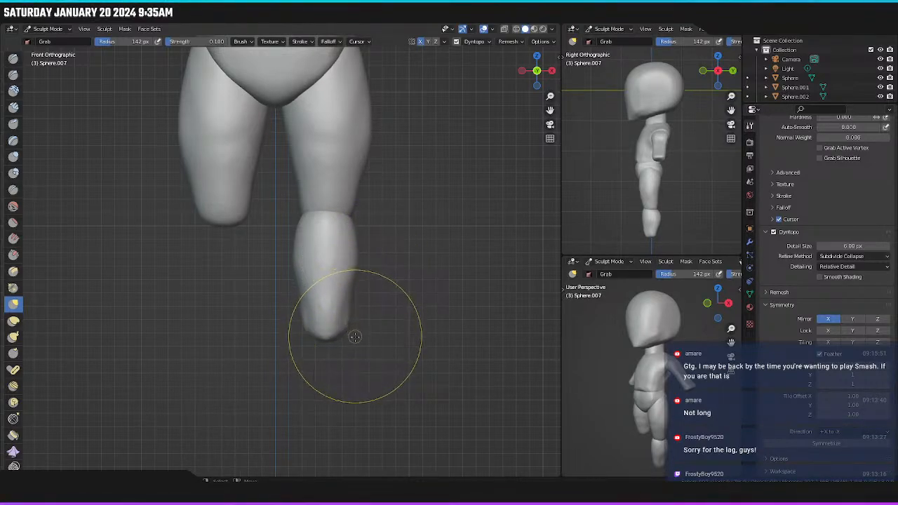
# Flatten the ankle end of the lower leg with the Scrape brush from the bottom view.
pyautogui.moveTo(351, 330)
pyautogui.mouseDown(button='middle')
pyautogui.moveTo(281, 287)
pyautogui.moveTo(340, 267)
pyautogui.moveTo(351, 241)
pyautogui.mouseUp(button='middle')
pyautogui.click(13, 255)
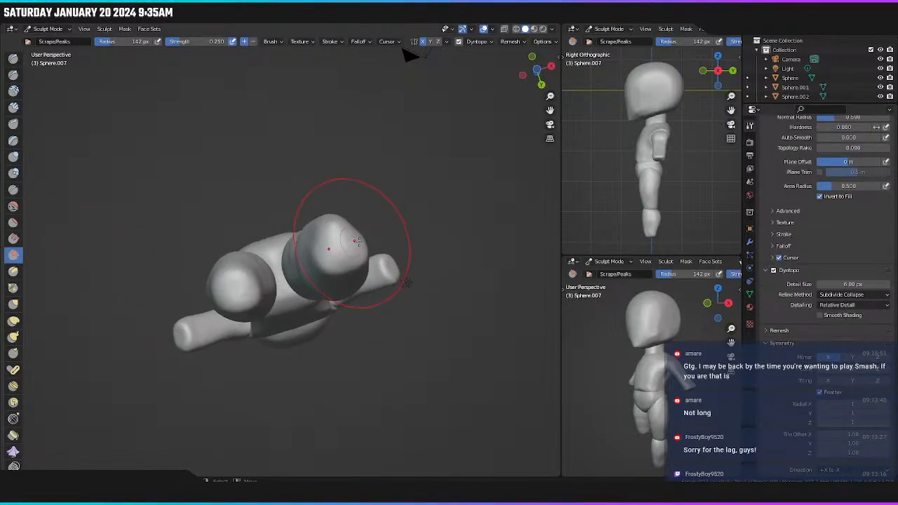
pyautogui.press('ctrl+KP_7')
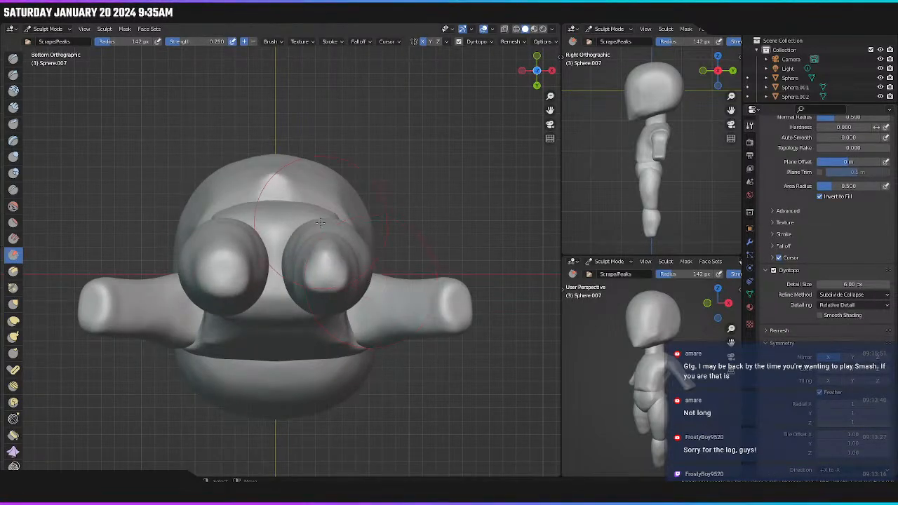
pyautogui.scroll(5, 364, 316)
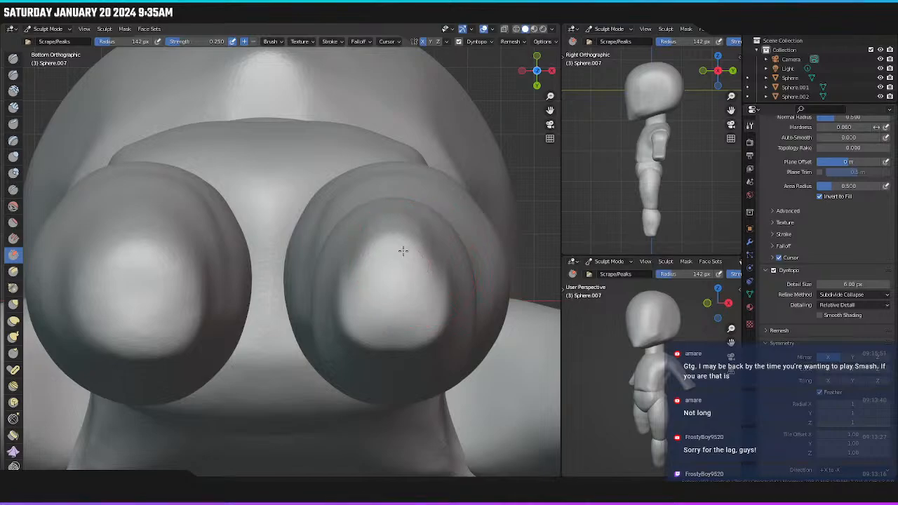
# Scrape the sides of the lower leg in front view to even out the taper from calf to ankle.
pyautogui.moveTo(432, 297); pyautogui.dragTo(429, 344, button='middle')
pyautogui.scroll(-2, 428, 344)
pyautogui.press('KP_1')
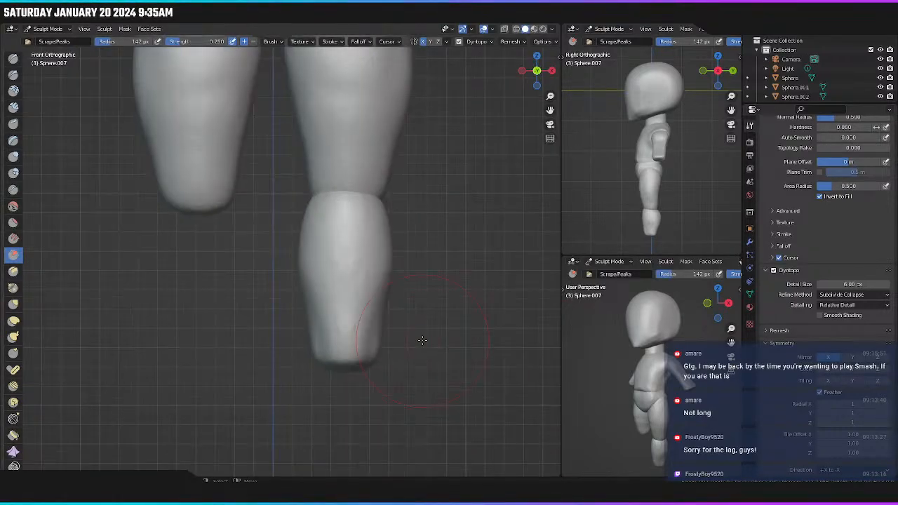
pyautogui.scroll(2, 433, 242)
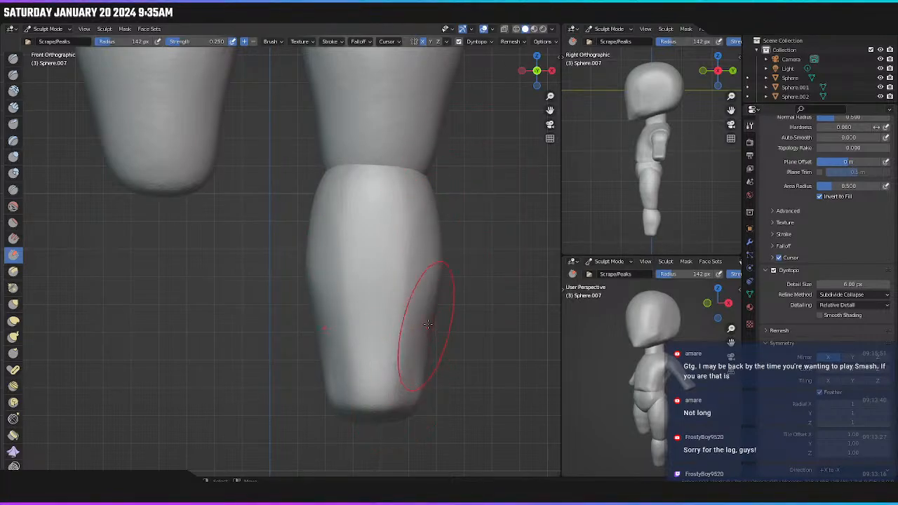
# Smooth the front and side surfaces of the lower leg with the Scrape brush from several angles.
pyautogui.moveTo(421, 330)
pyautogui.mouseDown(button='middle')
pyautogui.moveTo(361, 318)
pyautogui.moveTo(314, 223)
pyautogui.moveTo(325, 369)
pyautogui.moveTo(351, 330)
pyautogui.moveTo(280, 321)
pyautogui.moveTo(290, 281)
pyautogui.moveTo(275, 364)
pyautogui.mouseUp(button='middle')
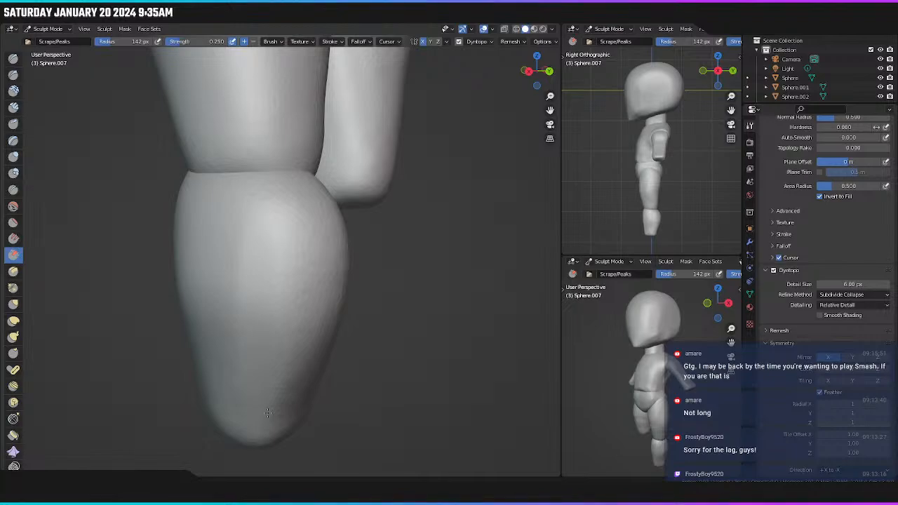
pyautogui.moveTo(260, 267); pyautogui.dragTo(259, 346)
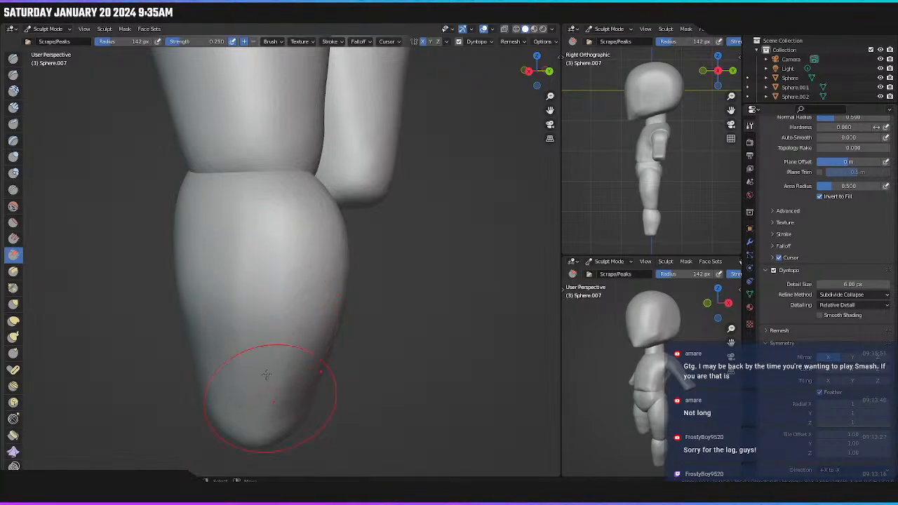
pyautogui.moveTo(266, 375); pyautogui.dragTo(210, 269, button='middle')
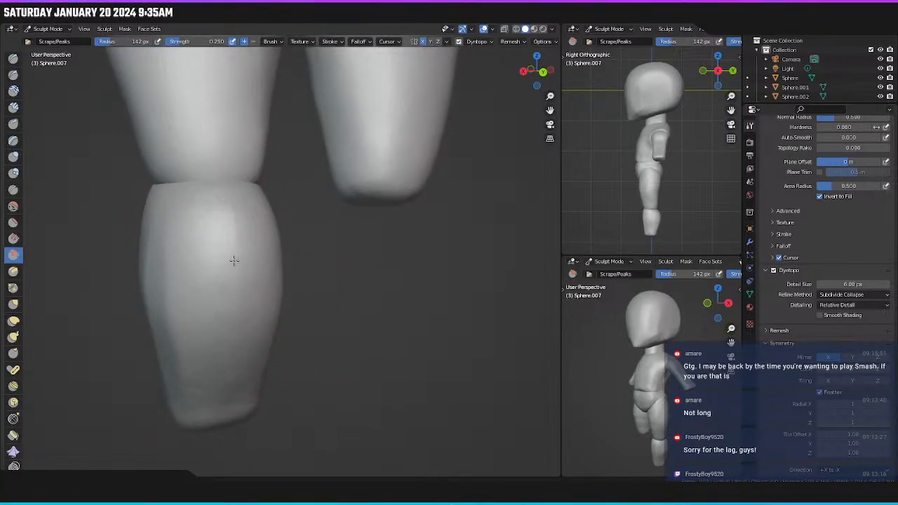
pyautogui.moveTo(231, 316); pyautogui.dragTo(227, 215, button='middle')
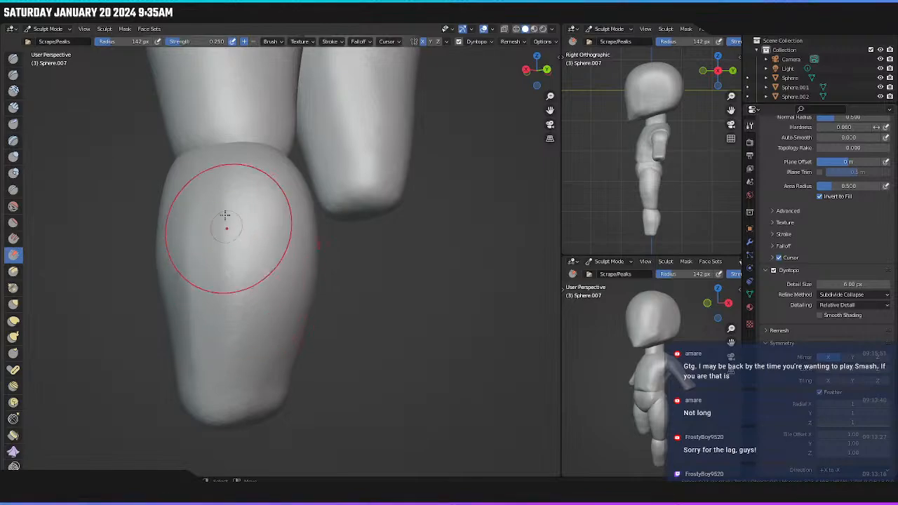
pyautogui.moveTo(263, 285); pyautogui.dragTo(258, 278)
pyautogui.moveTo(242, 326)
pyautogui.mouseDown()
pyautogui.moveTo(284, 260)
pyautogui.moveTo(263, 295)
pyautogui.mouseUp()
pyautogui.moveTo(293, 276); pyautogui.dragTo(302, 283, button='middle')
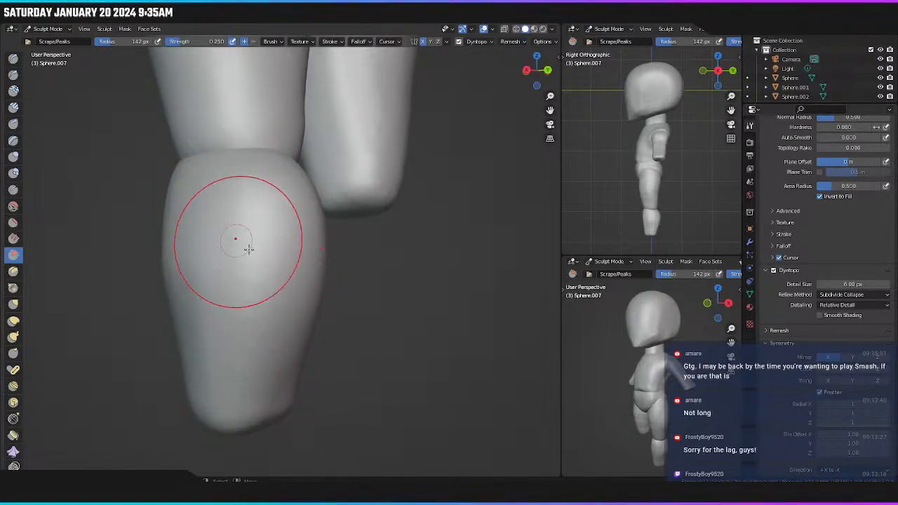
# Examine the lower leg's shape from several angles and its proportions against the whole figure in front view.
pyautogui.moveTo(243, 240); pyautogui.dragTo(290, 182, button='middle')
pyautogui.moveTo(268, 315); pyautogui.dragTo(337, 301, button='middle')
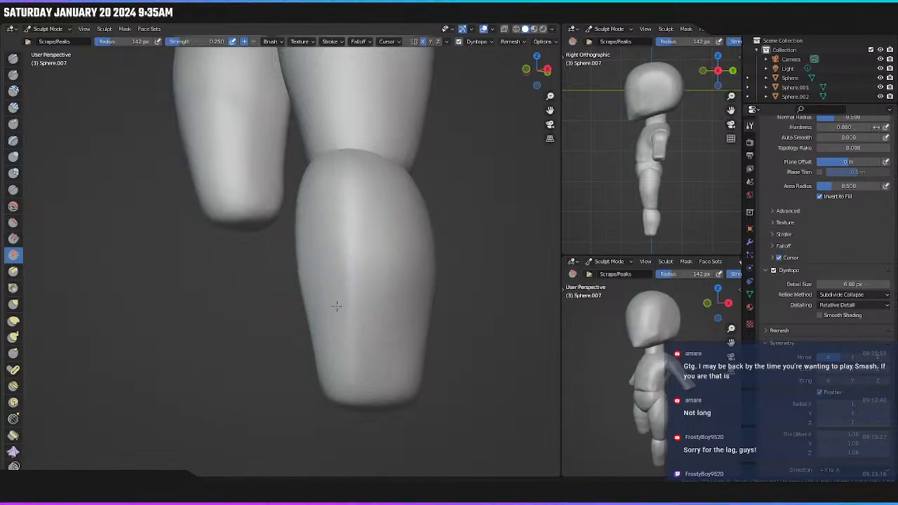
pyautogui.moveTo(345, 224); pyautogui.dragTo(394, 262, button='middle')
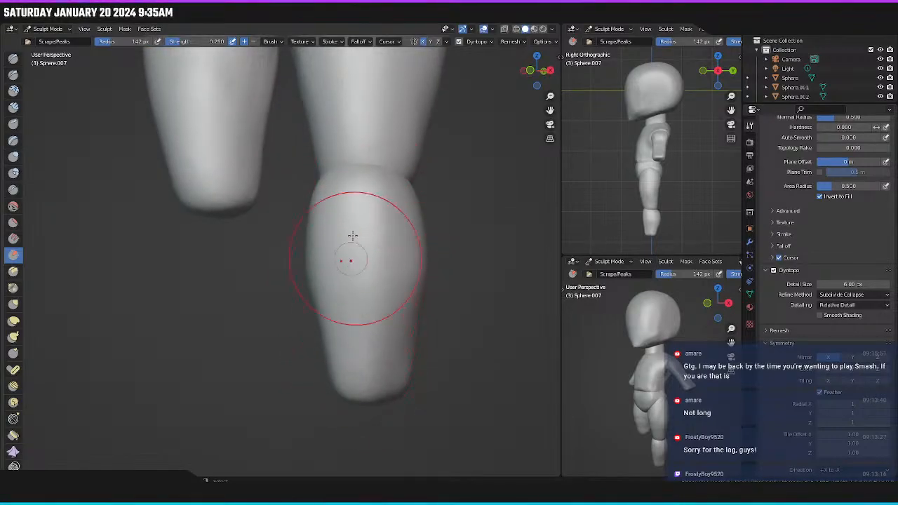
pyautogui.moveTo(350, 238); pyautogui.dragTo(375, 245, button='middle')
pyautogui.press('KP_1')
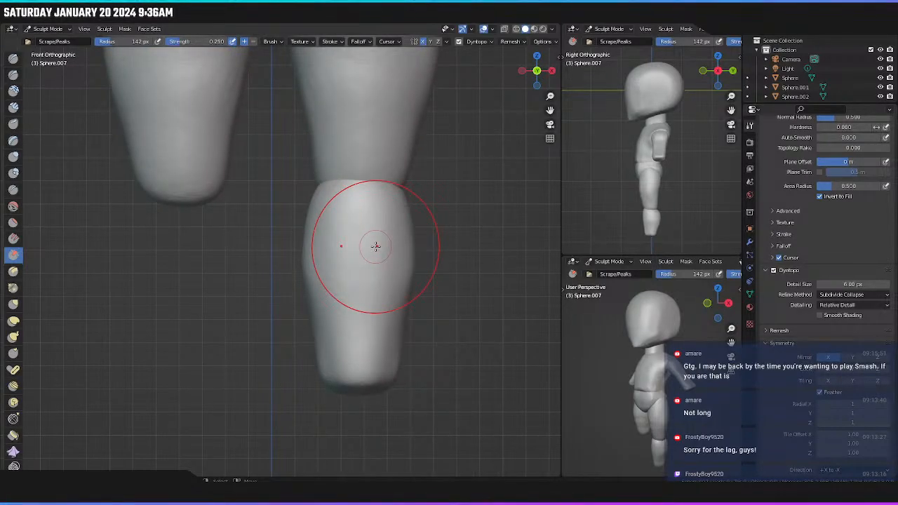
pyautogui.scroll(-5, 393, 249)
pyautogui.scroll(-3, 396, 252)
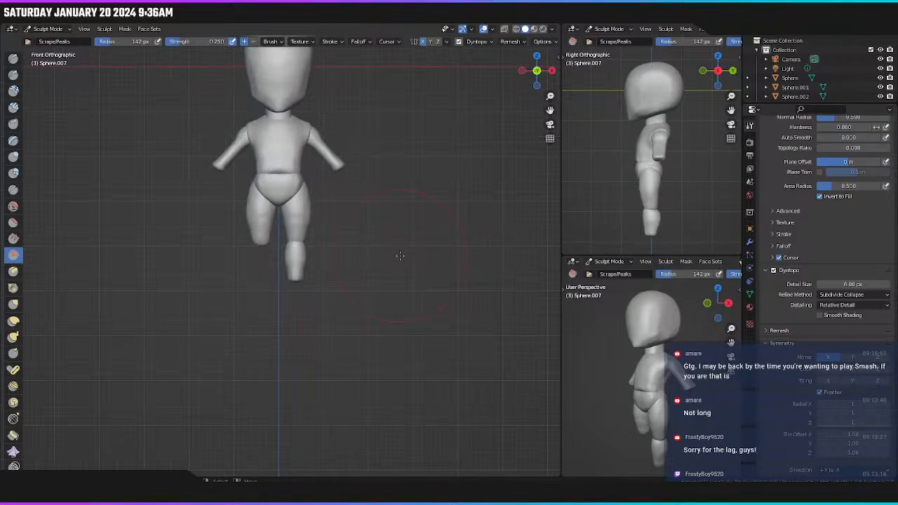
pyautogui.scroll(2, 382, 241)
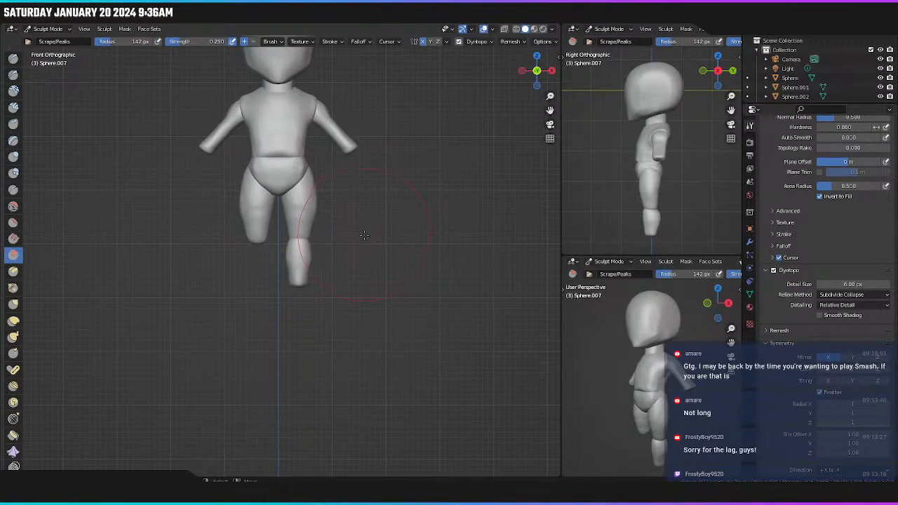
pyautogui.keyDown('shift'); pyautogui.moveTo(365, 235); pyautogui.dragTo(419, 359, button='middle'); pyautogui.keyUp('shift')
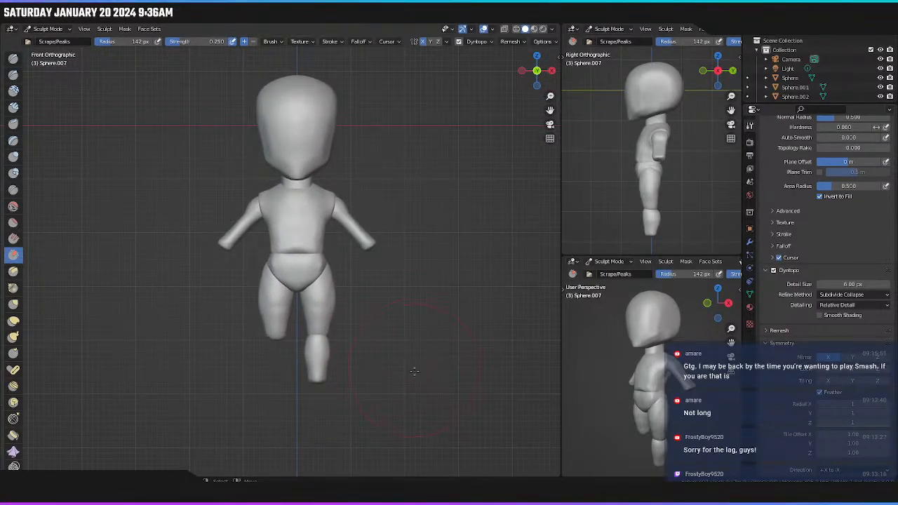
pyautogui.scroll(2, 412, 372)
pyautogui.scroll(2, 393, 291)
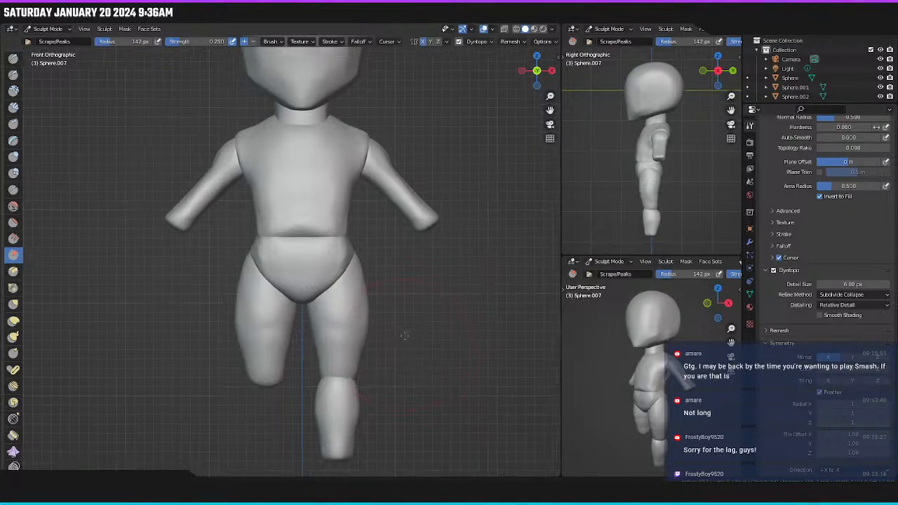
pyautogui.moveTo(394, 292); pyautogui.dragTo(336, 336, button='middle')
# Taper the lower leg toward the ankle in side view with the Grab brush, reducing its radius to 62 px.
pyautogui.press('KP_3')
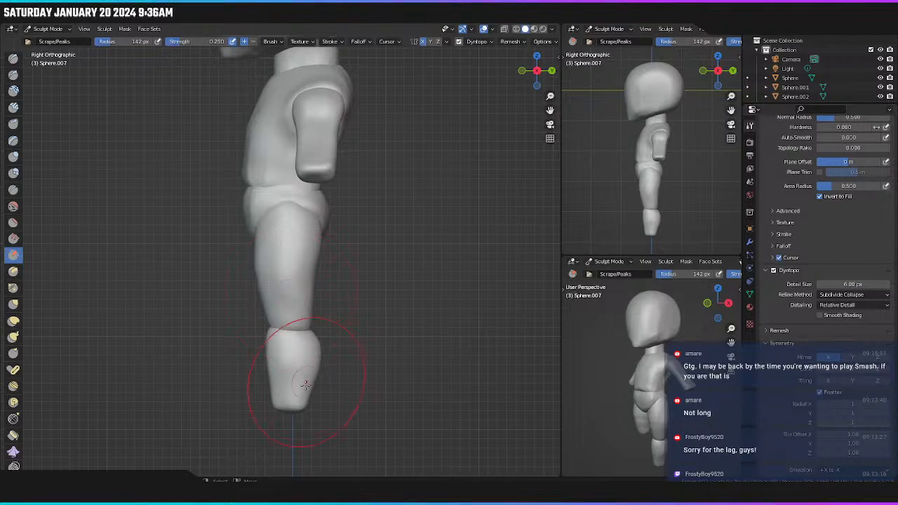
pyautogui.press('g')
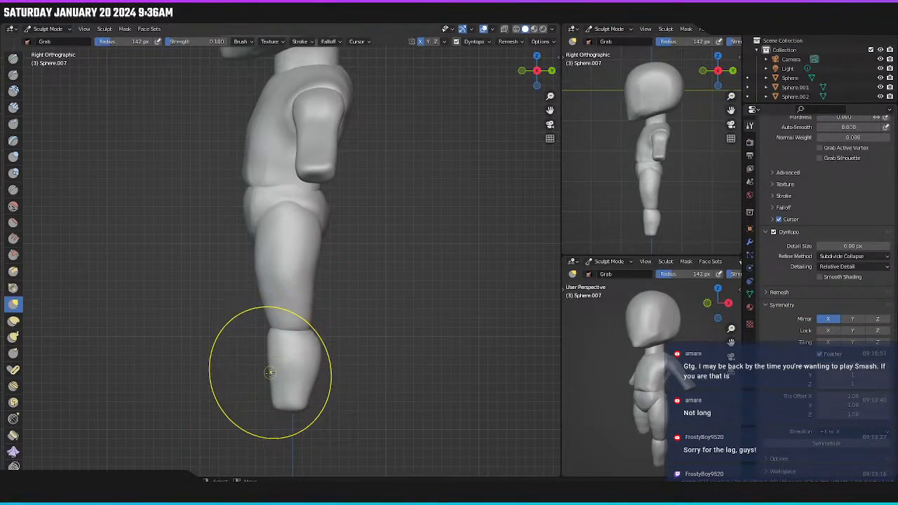
pyautogui.moveTo(294, 411); pyautogui.dragTo(308, 405)
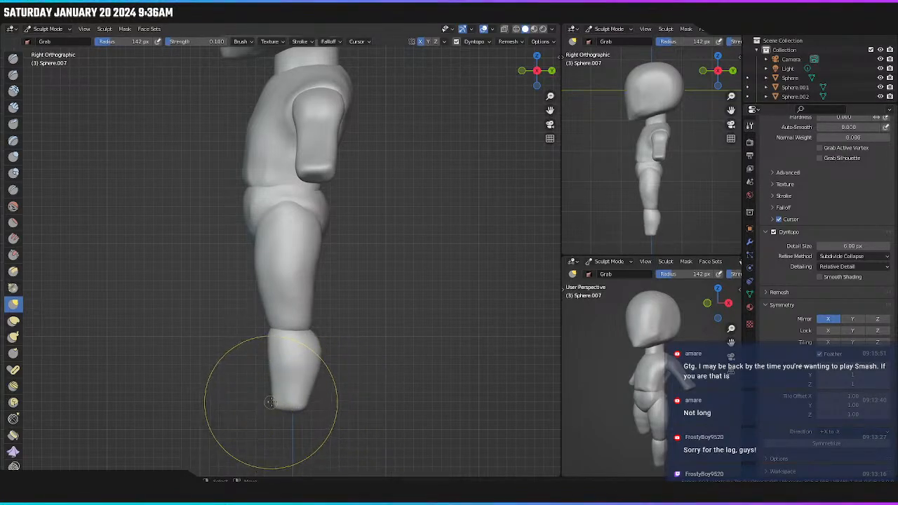
pyautogui.press('f')
pyautogui.click(245, 404)
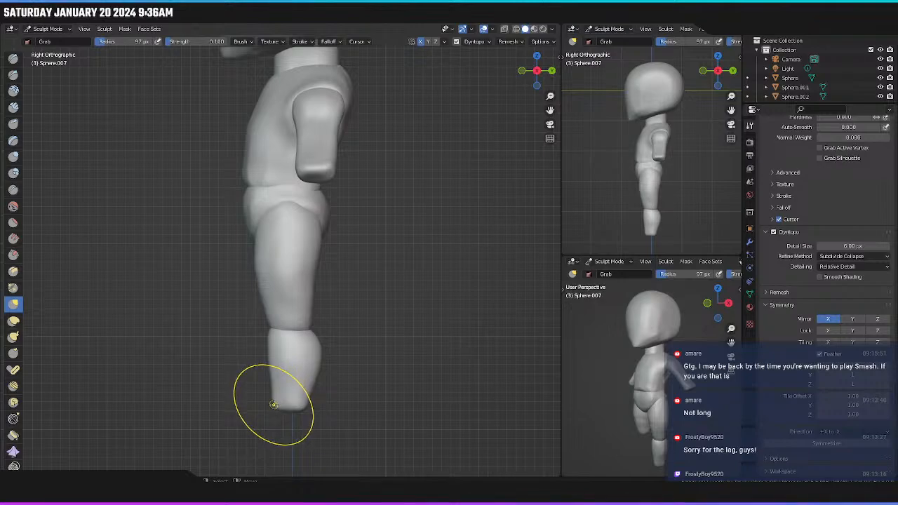
pyautogui.press('f')
pyautogui.click(278, 407)
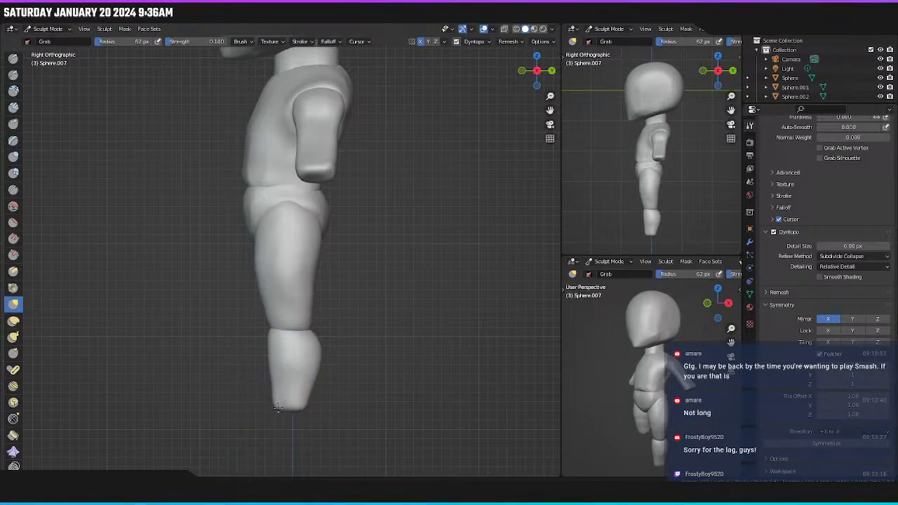
pyautogui.moveTo(282, 410)
pyautogui.mouseDown()
pyautogui.moveTo(261, 381)
pyautogui.moveTo(269, 380)
pyautogui.mouseUp()
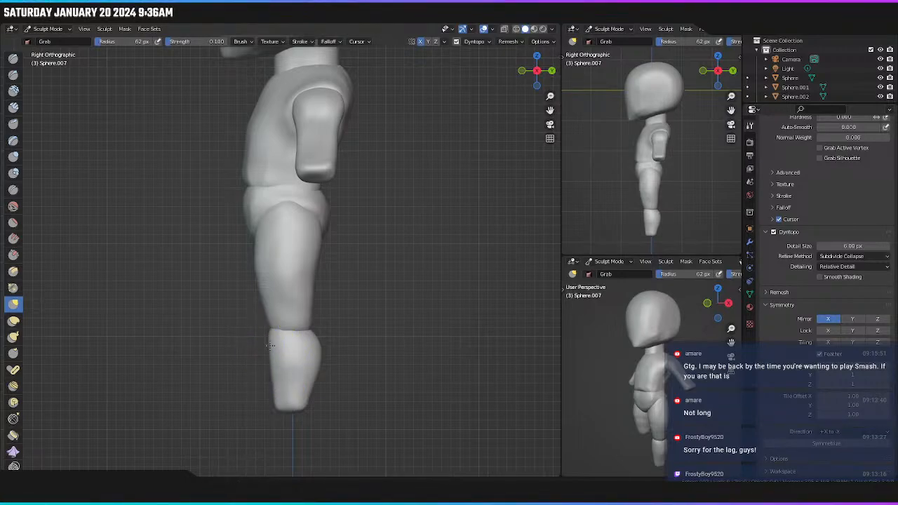
# Refine the calf's outline in front view with the Grab brush at a 93 px radius, undoing the last stroke.
pyautogui.press('KP_1')
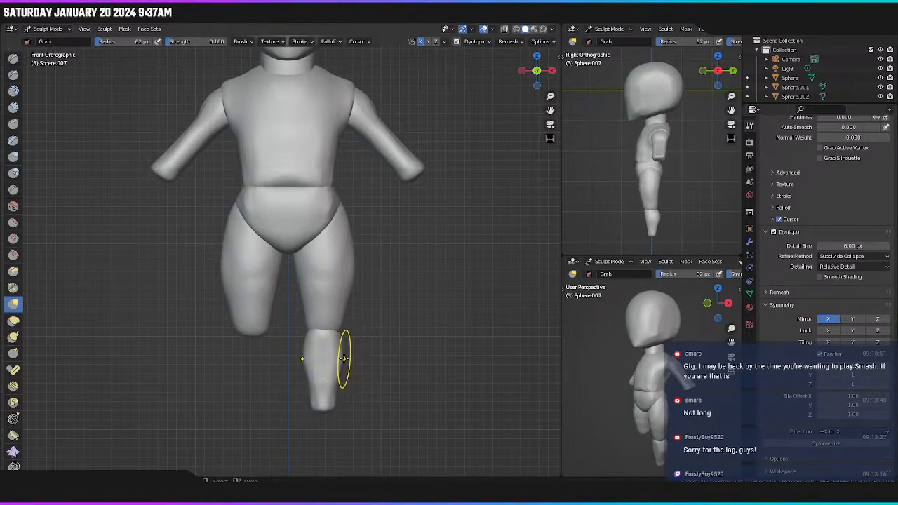
pyautogui.moveTo(348, 355)
pyautogui.mouseDown(button='middle')
pyautogui.moveTo(248, 366)
pyautogui.moveTo(348, 372)
pyautogui.moveTo(467, 360)
pyautogui.moveTo(344, 367)
pyautogui.mouseUp(button='middle')
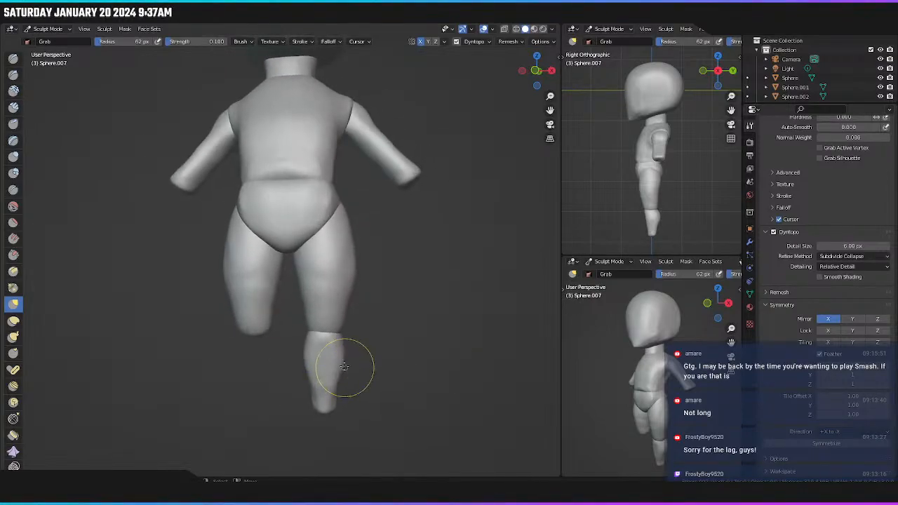
pyautogui.press('KP_1')
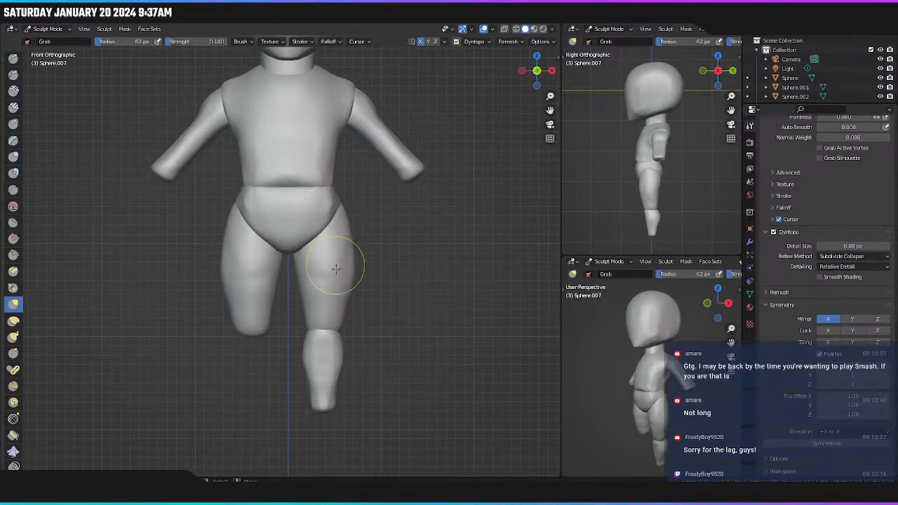
pyautogui.moveTo(337, 260)
pyautogui.mouseDown(button='middle')
pyautogui.moveTo(256, 313)
pyautogui.moveTo(365, 323)
pyautogui.moveTo(344, 307)
pyautogui.mouseUp(button='middle')
pyautogui.press('KP_1')
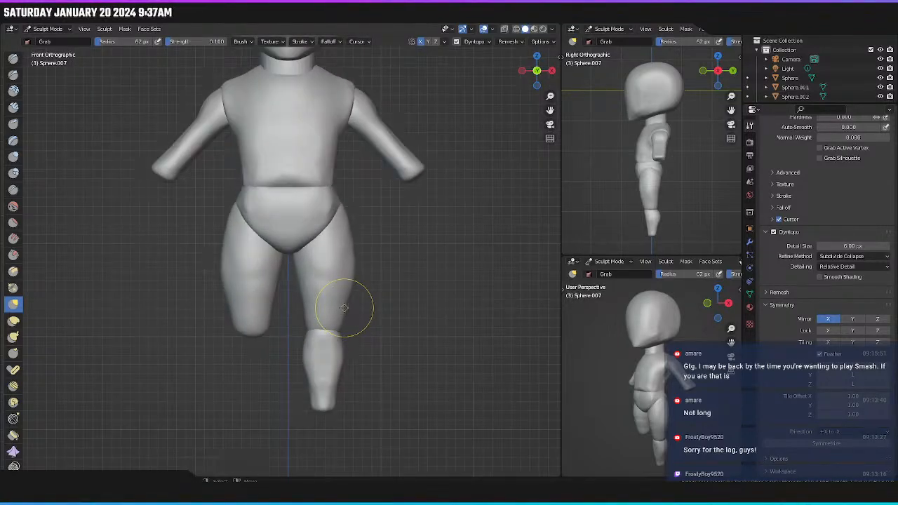
pyautogui.press('f')
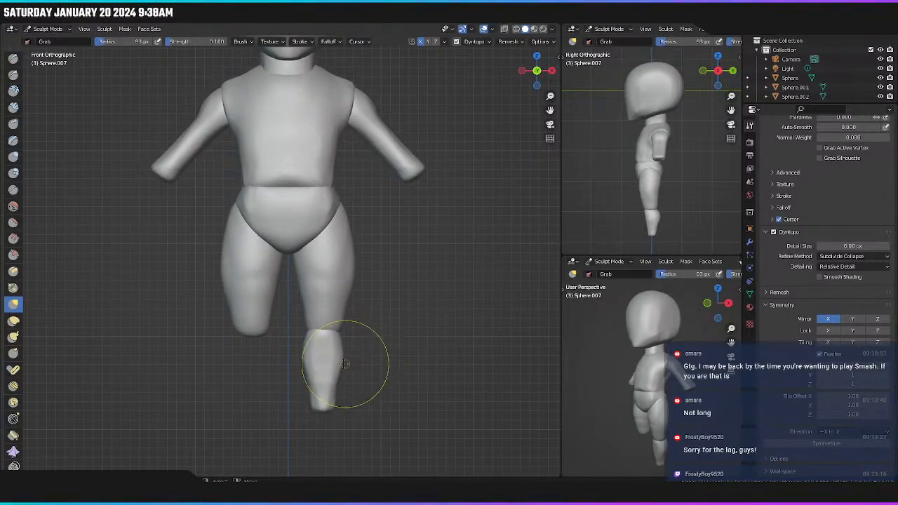
pyautogui.click(340, 354)
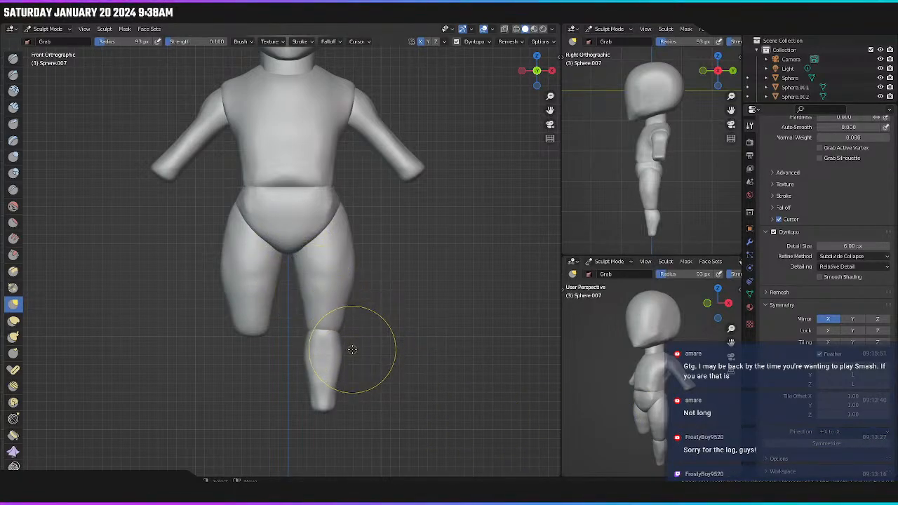
pyautogui.hotkey('ctrl', 'z')
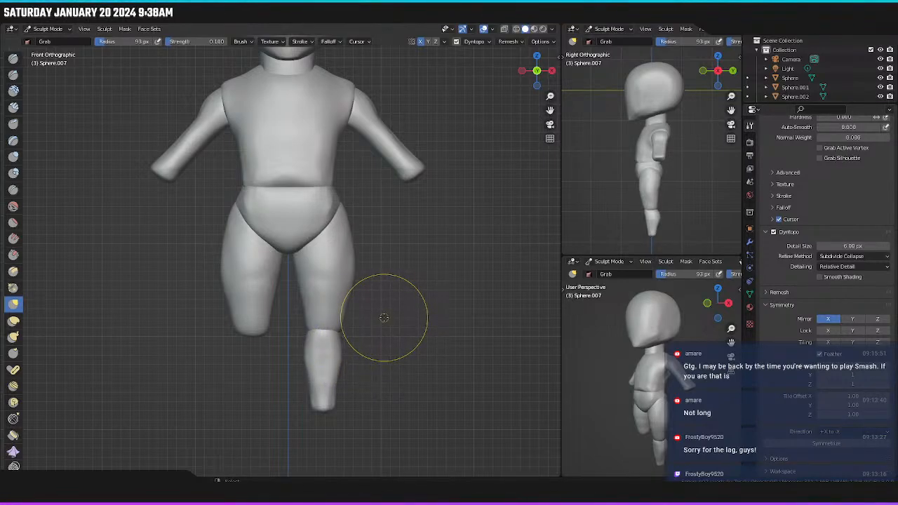
# Make the upper leg Sphere.006 the sculpting target in place of the lower leg and enable Dyntopo for it.
pyautogui.click(139, 19)
pyautogui.click(425, 260)
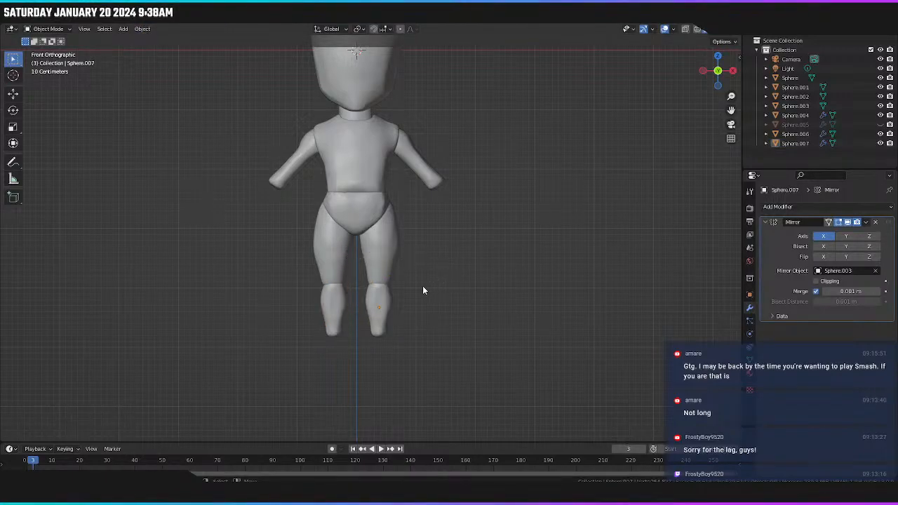
pyautogui.moveTo(423, 289); pyautogui.dragTo(399, 298, button='middle')
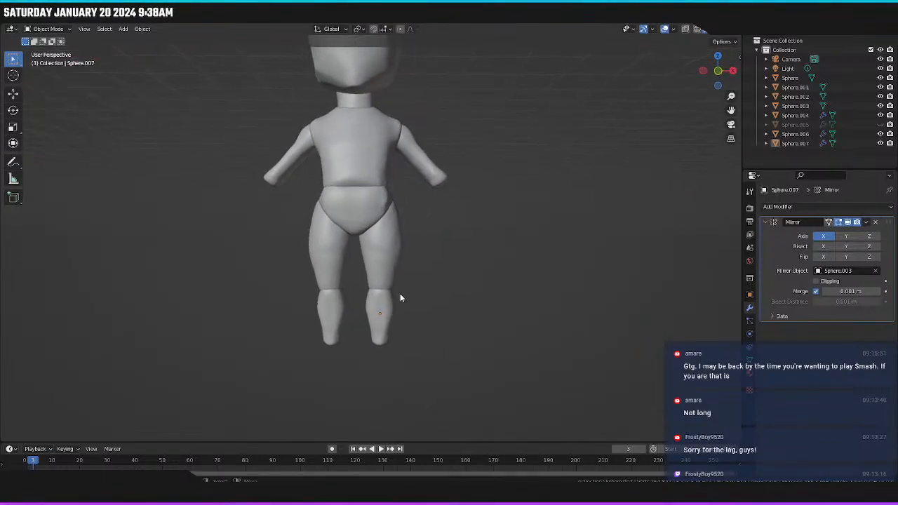
pyautogui.press('KP_1')
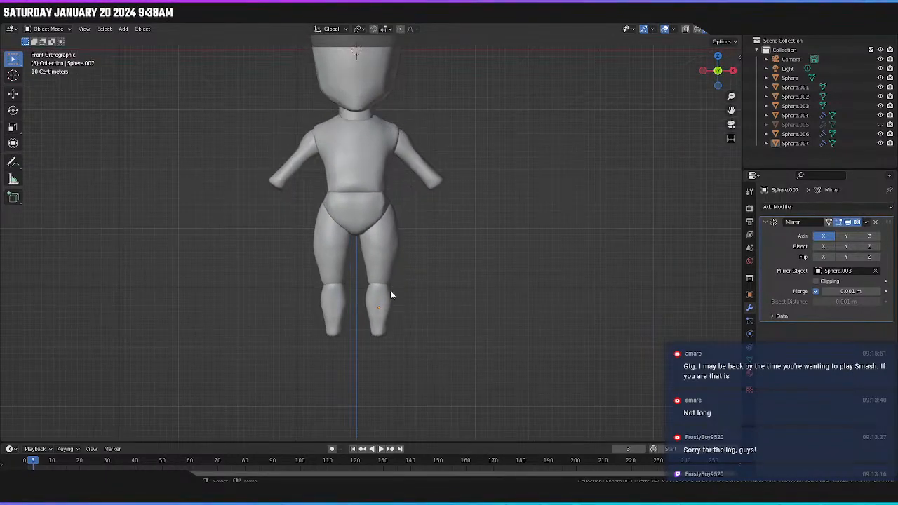
pyautogui.click(377, 268)
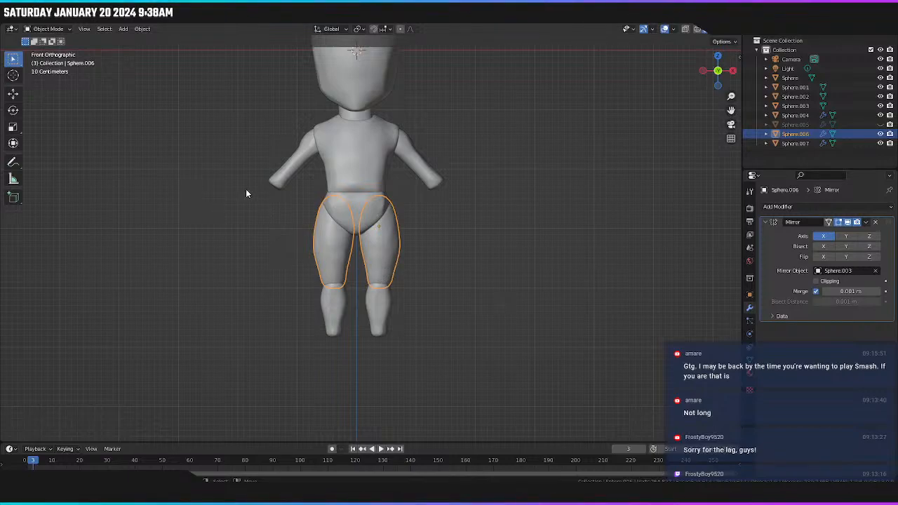
pyautogui.moveTo(266, 145); pyautogui.dragTo(425, 228, button='middle')
pyautogui.press('KP_1')
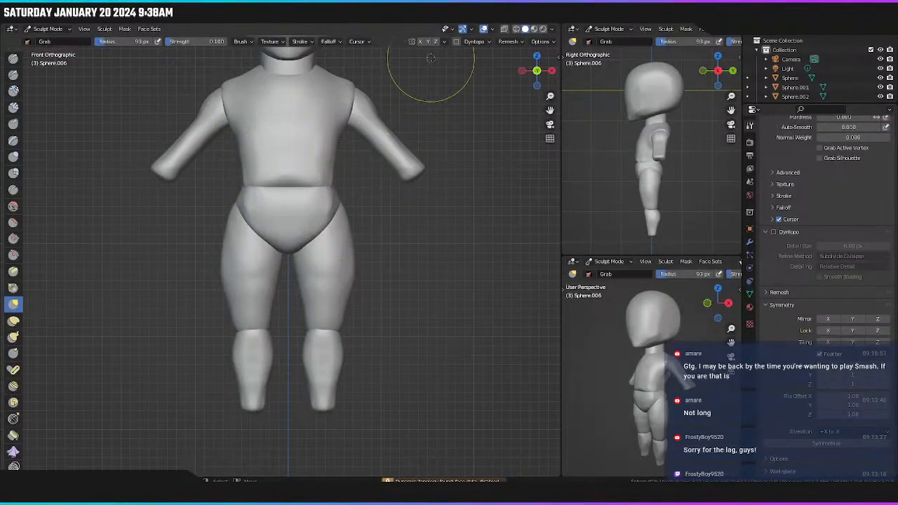
pyautogui.click(455, 43)
pyautogui.click(411, 82)
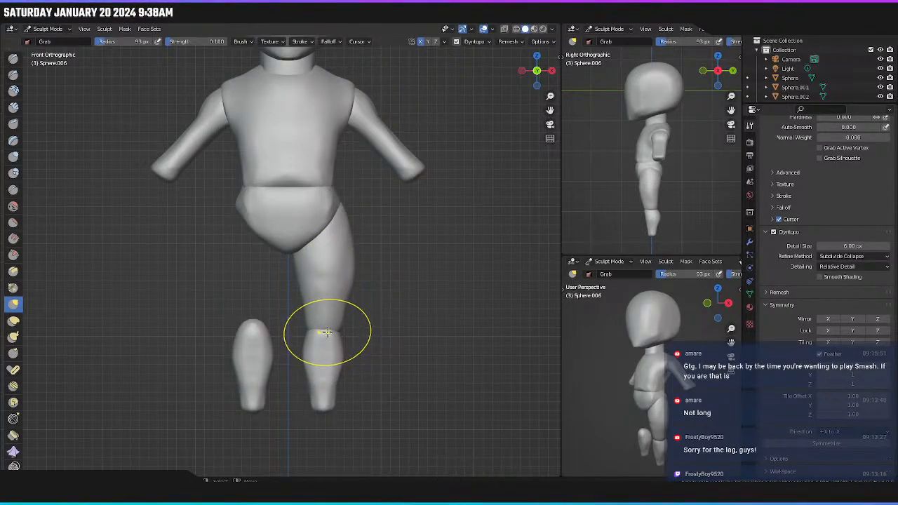
# Shorten the upper leg by raising its knee end with the Grab brush in front and side views.
pyautogui.moveTo(326, 331)
pyautogui.mouseDown()
pyautogui.moveTo(322, 263)
pyautogui.moveTo(337, 339)
pyautogui.mouseUp()
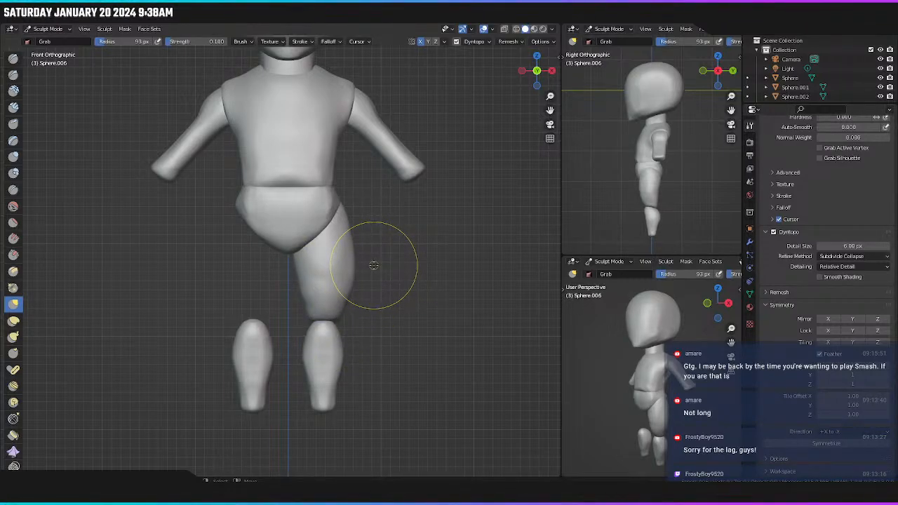
pyautogui.press('KP_3')
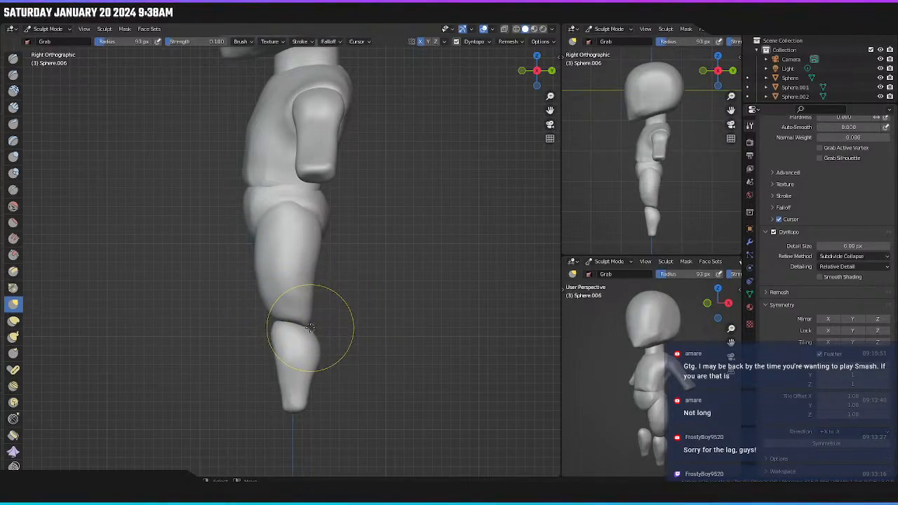
pyautogui.moveTo(309, 327)
pyautogui.mouseDown()
pyautogui.moveTo(308, 307)
pyautogui.moveTo(315, 327)
pyautogui.moveTo(309, 312)
pyautogui.moveTo(312, 319)
pyautogui.mouseUp()
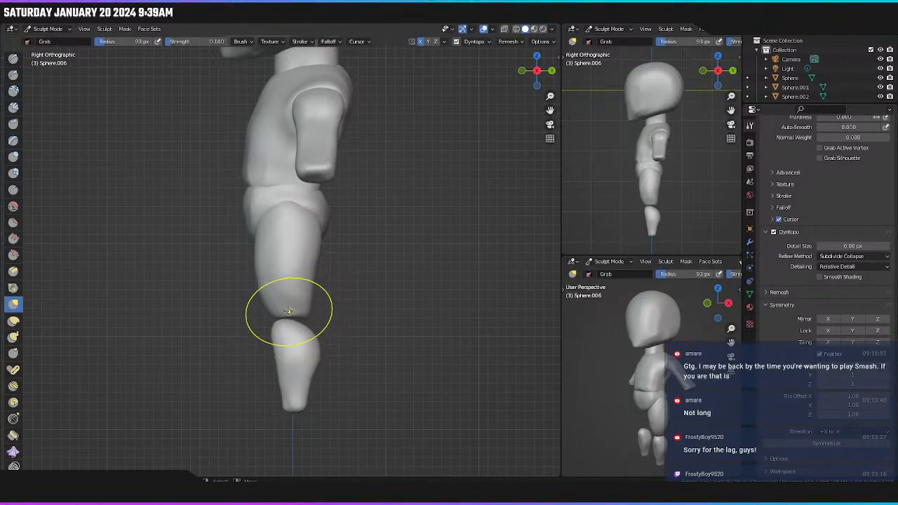
pyautogui.moveTo(215, 134); pyautogui.dragTo(378, 218, button='middle')
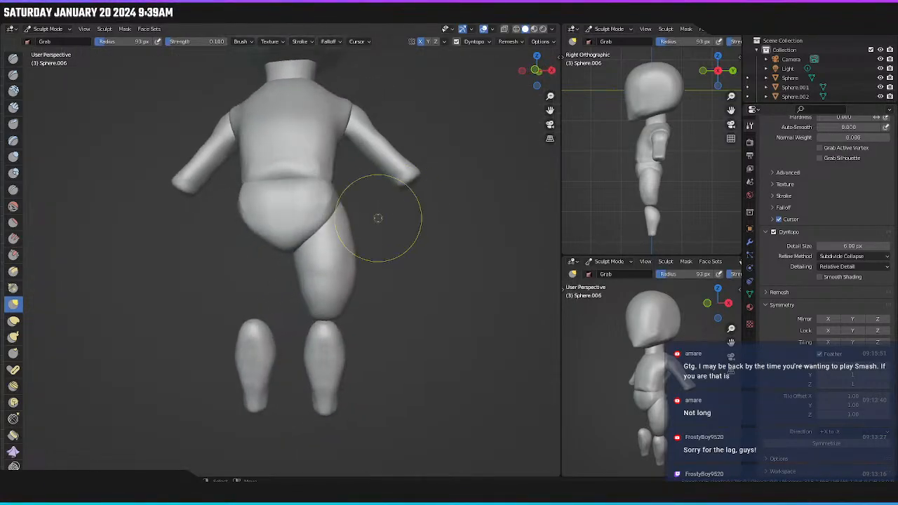
# Raise the mirrored lower legs about 0.16 m along global Z into the upper legs' knee ends, and check the fit in side and front views.
pyautogui.press('KP_1')
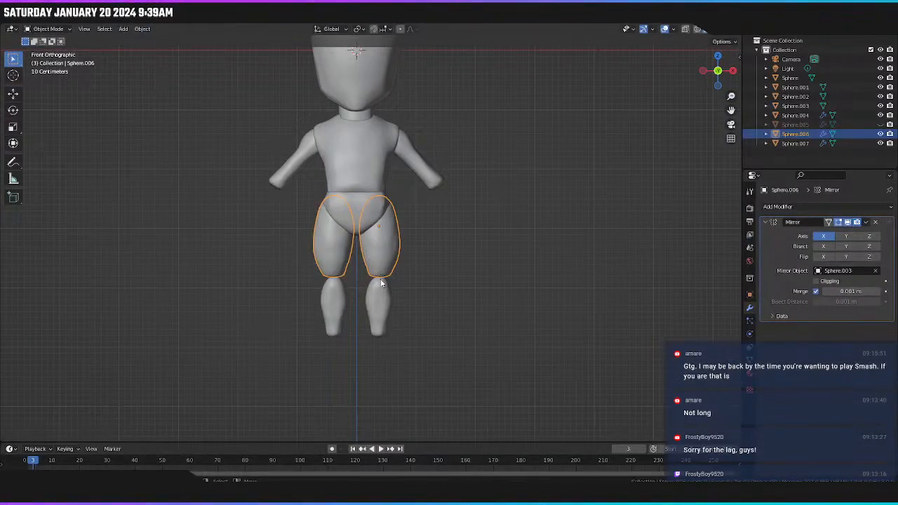
pyautogui.click(384, 300)
pyautogui.press('g')
pyautogui.press('z')
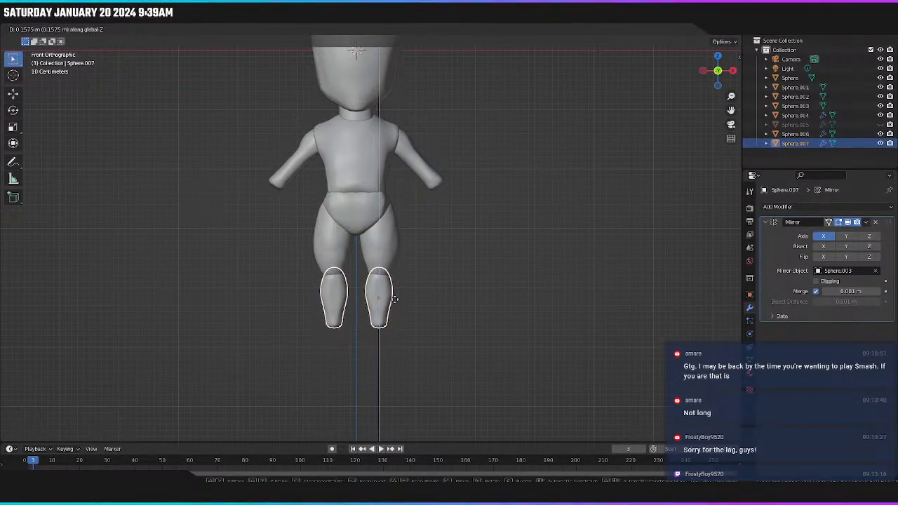
pyautogui.click(396, 299)
pyautogui.moveTo(397, 299); pyautogui.dragTo(299, 300, button='middle')
pyautogui.press('KP_3')
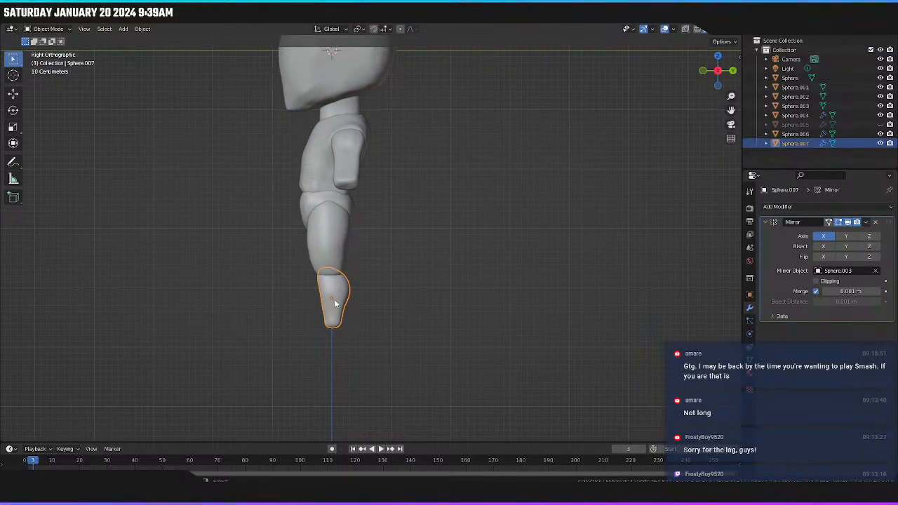
pyautogui.hotkey('alt', 'a')
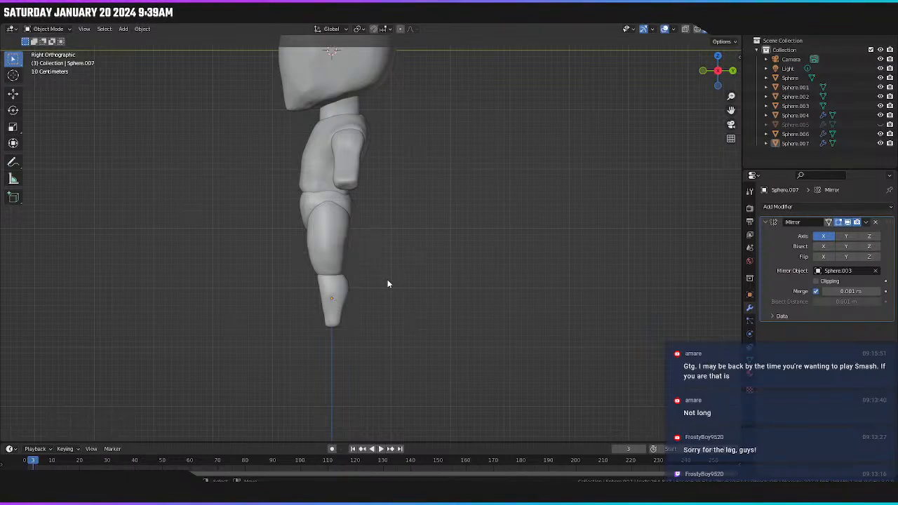
pyautogui.moveTo(388, 283); pyautogui.dragTo(501, 300, button='middle')
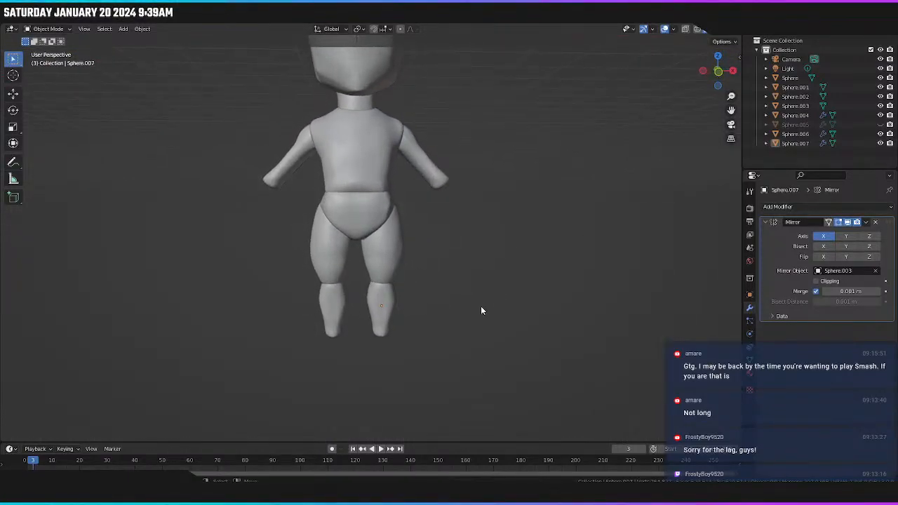
pyautogui.press('KP_1')
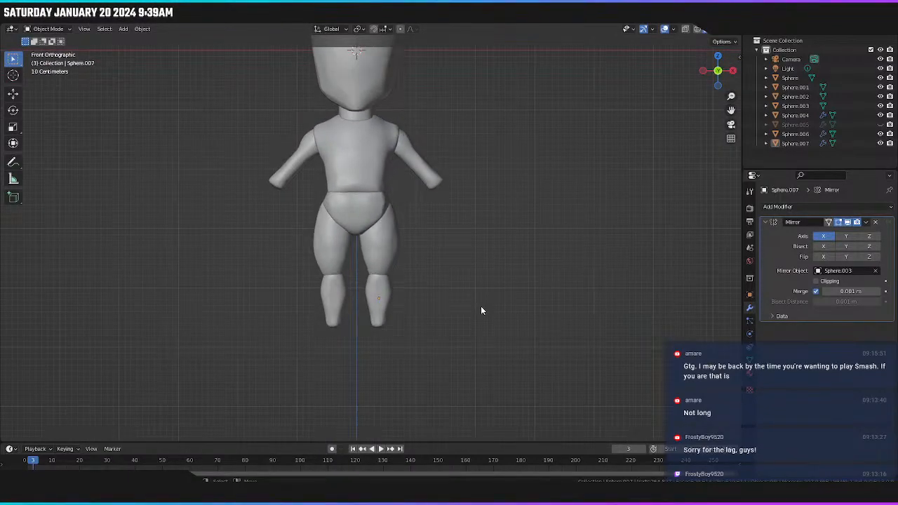
# Select the upper leg Sphere.006 as the object for sculpting.
pyautogui.click(394, 260)
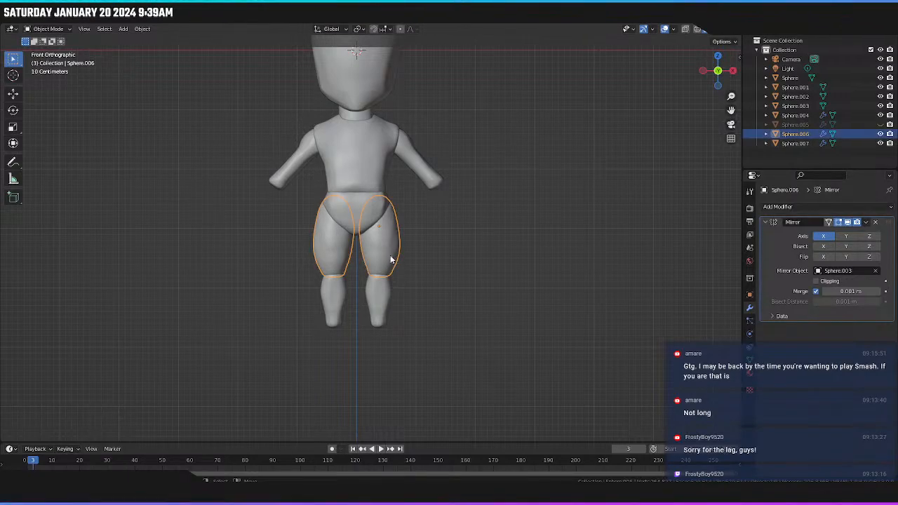
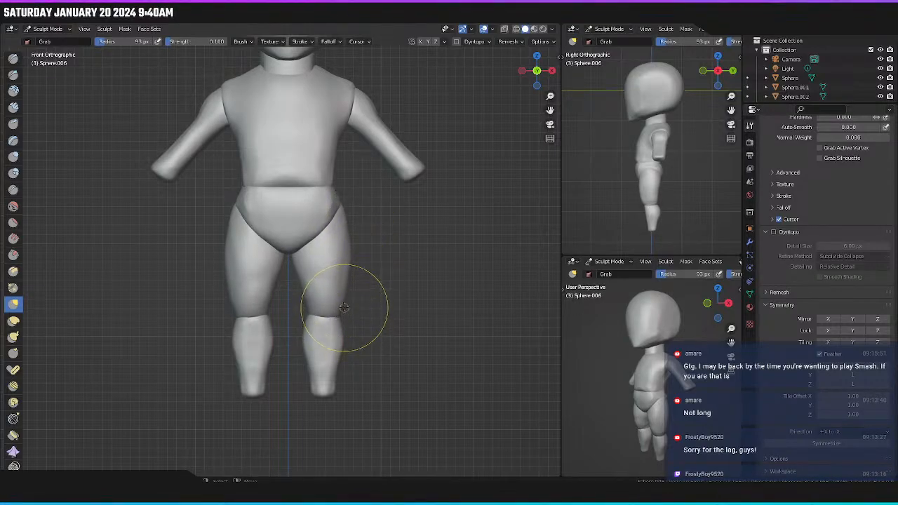
# Return to object layout and move the mirrored lower legs about 0.02 m outward along global X under the upper legs.
pyautogui.click(129, 18)
pyautogui.click(375, 282)
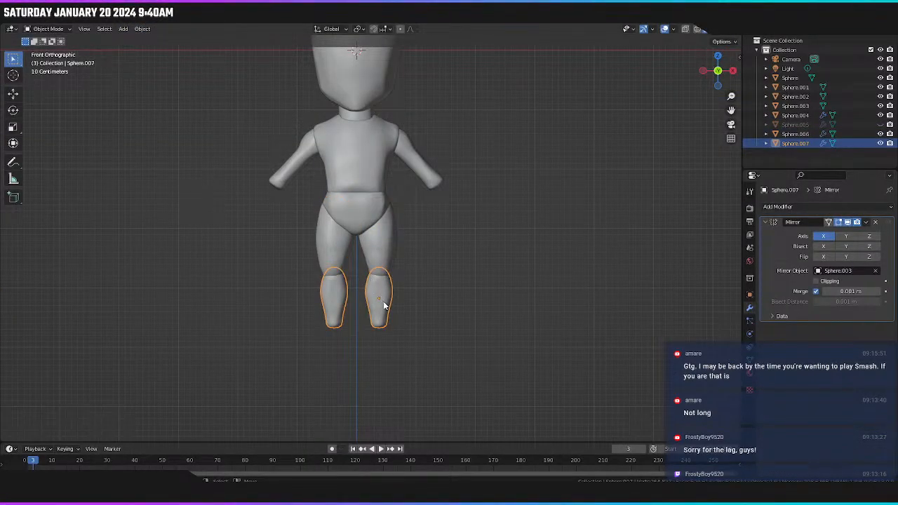
pyautogui.press('g')
pyautogui.press('x')
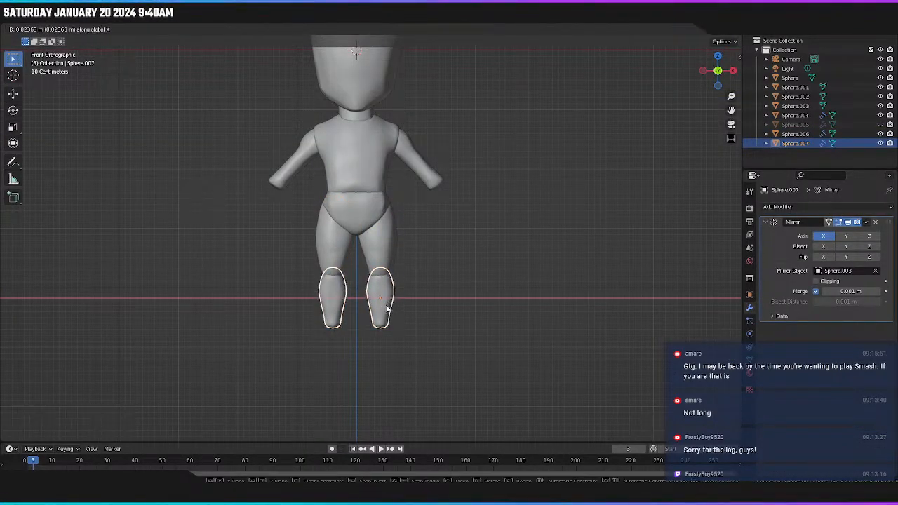
pyautogui.click(387, 307)
pyautogui.click(397, 300)
pyautogui.moveTo(398, 300); pyautogui.dragTo(429, 307, button='middle')
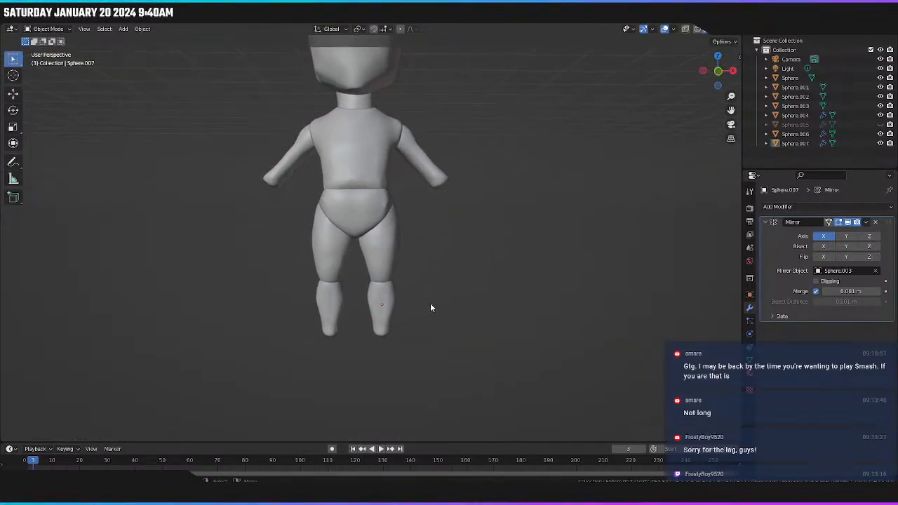
# Reshape the lower leg in Sculpt Mode using the Grab brush with Dyntopo enabled, then return to Object Mode and deselect it.
pyautogui.press('KP_1')
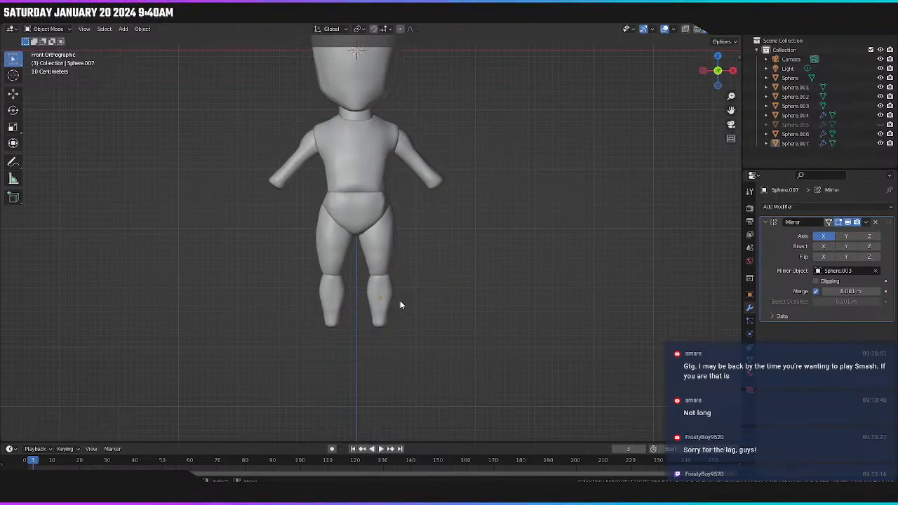
pyautogui.click(381, 293)
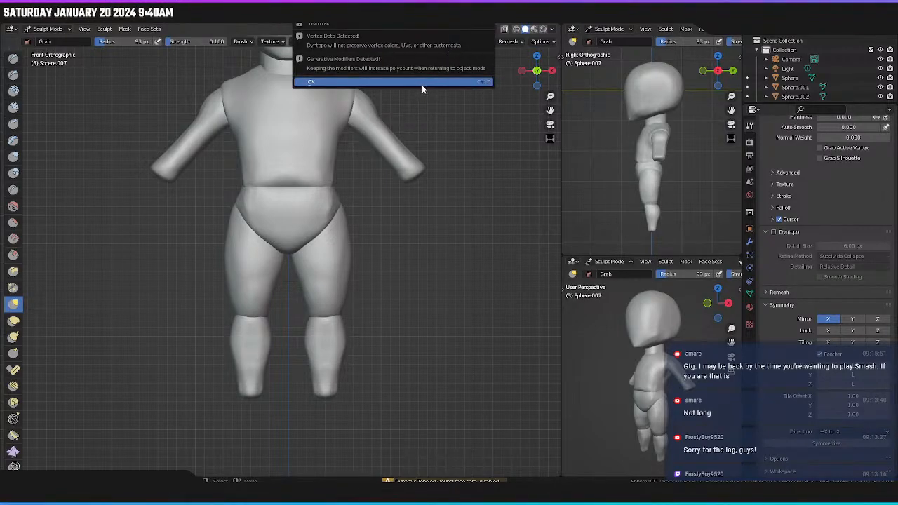
pyautogui.click(456, 41)
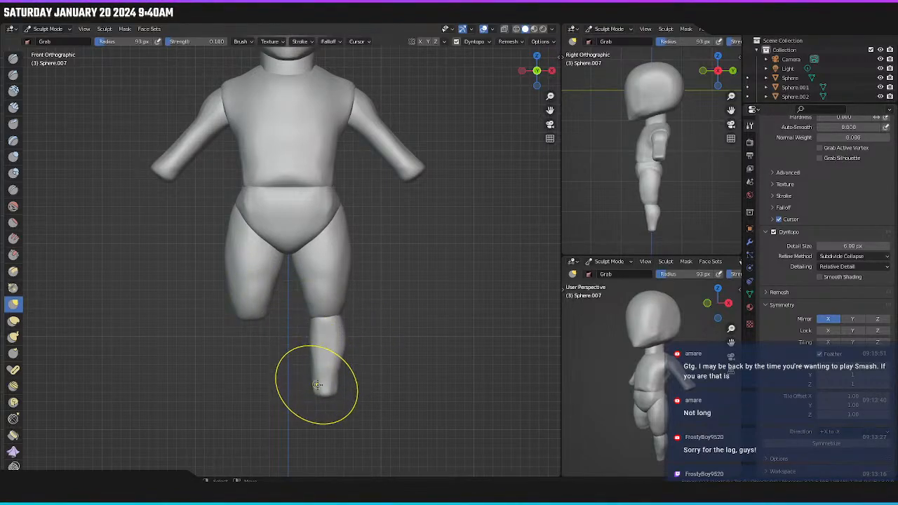
pyautogui.moveTo(338, 390)
pyautogui.keyDown('shift'); pyautogui.mouseDown(button='middle')
pyautogui.moveTo(346, 354)
pyautogui.moveTo(334, 336)
pyautogui.mouseUp(button='middle'); pyautogui.keyUp('shift')
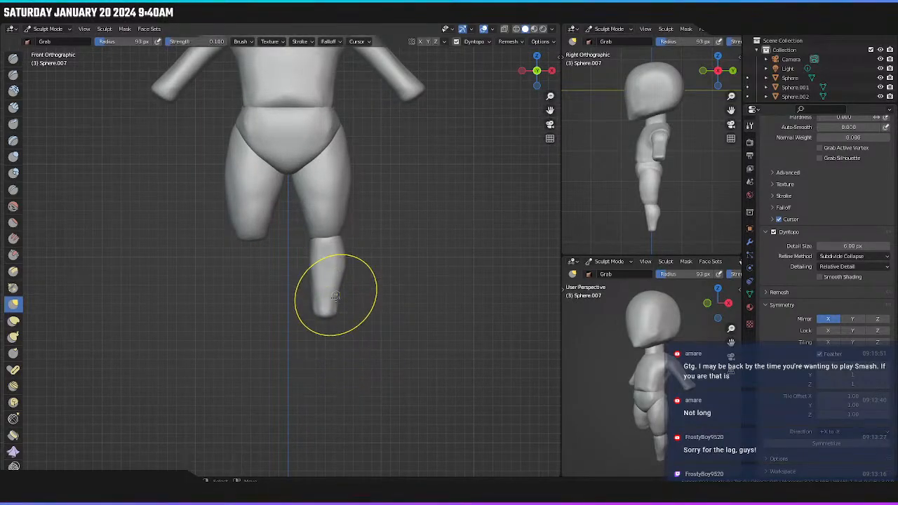
pyautogui.scroll(2, 354, 331)
pyautogui.scroll(1, 354, 331)
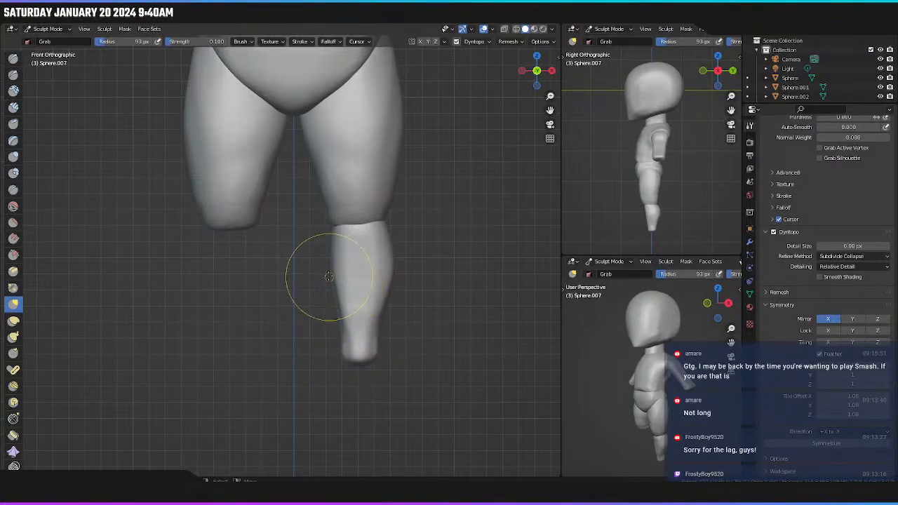
pyautogui.scroll(-5, 354, 281)
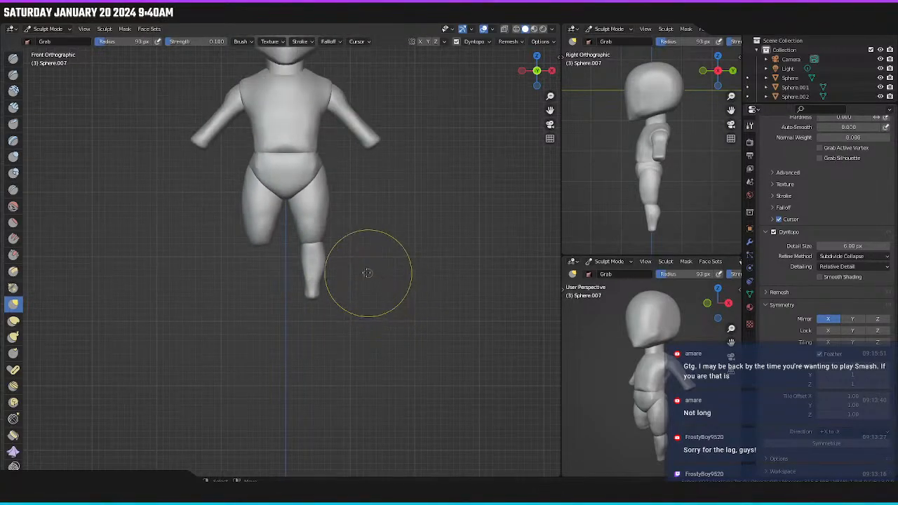
pyautogui.keyDown('shift'); pyautogui.moveTo(385, 305); pyautogui.dragTo(390, 387, button='middle'); pyautogui.keyUp('shift')
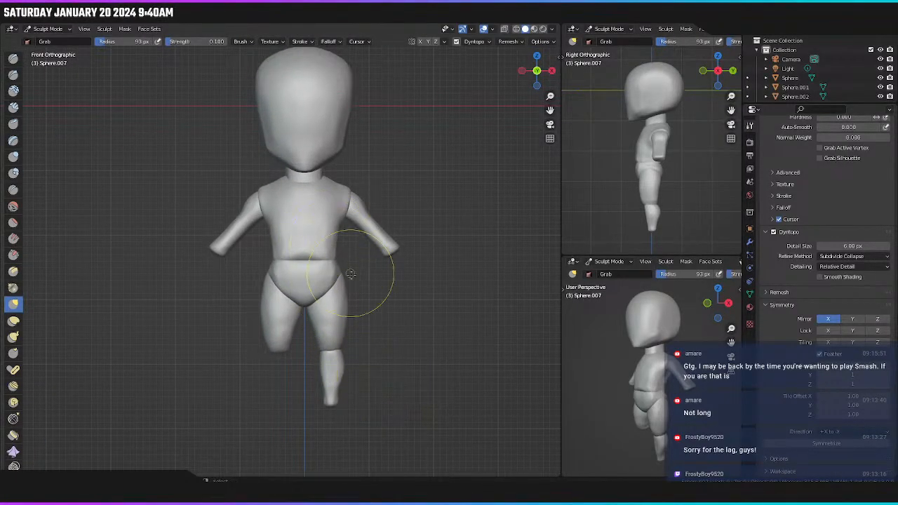
pyautogui.keyDown('shift'); pyautogui.moveTo(357, 287); pyautogui.dragTo(360, 300, button='middle'); pyautogui.keyUp('shift')
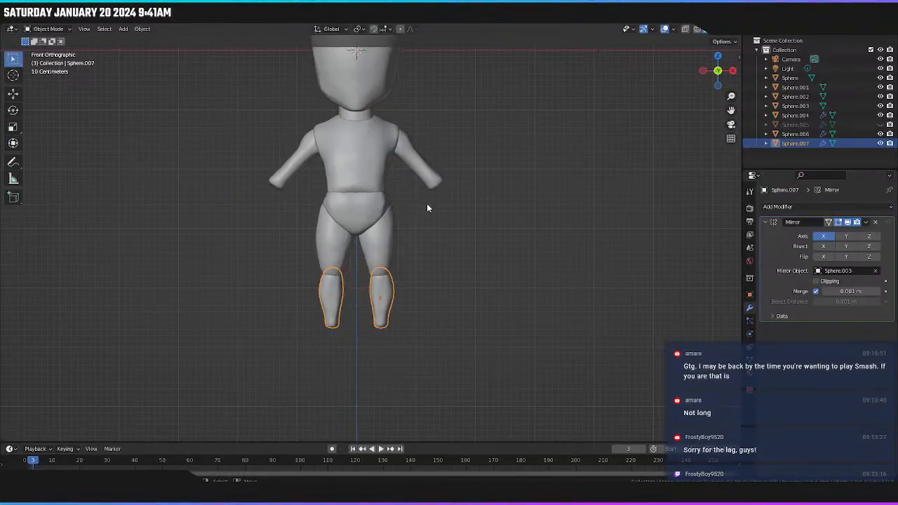
pyautogui.click(427, 207)
# Add a UV sphere and rotate it so that one of its poles faces the front.
pyautogui.keyDown('shift'); pyautogui.moveTo(445, 270); pyautogui.dragTo(440, 330, button='middle'); pyautogui.keyUp('shift')
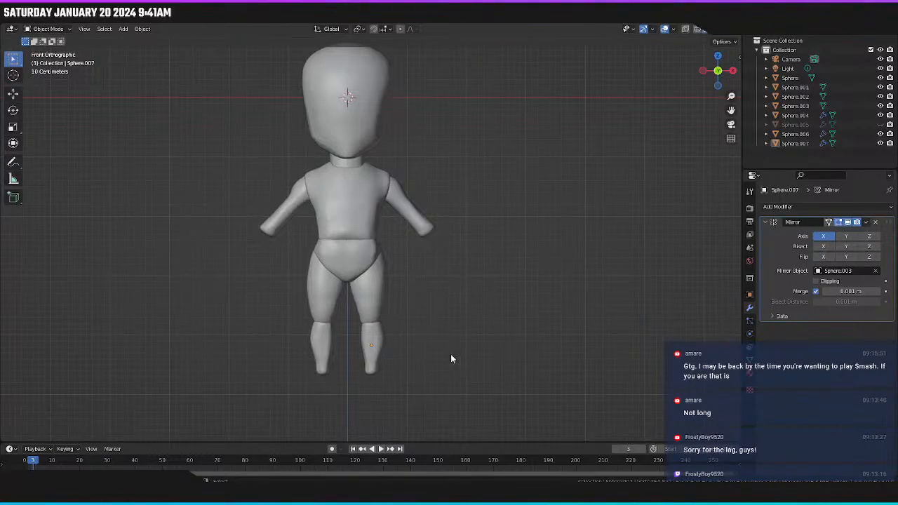
pyautogui.hotkey('shift', 'a')
pyautogui.moveTo(438, 295)
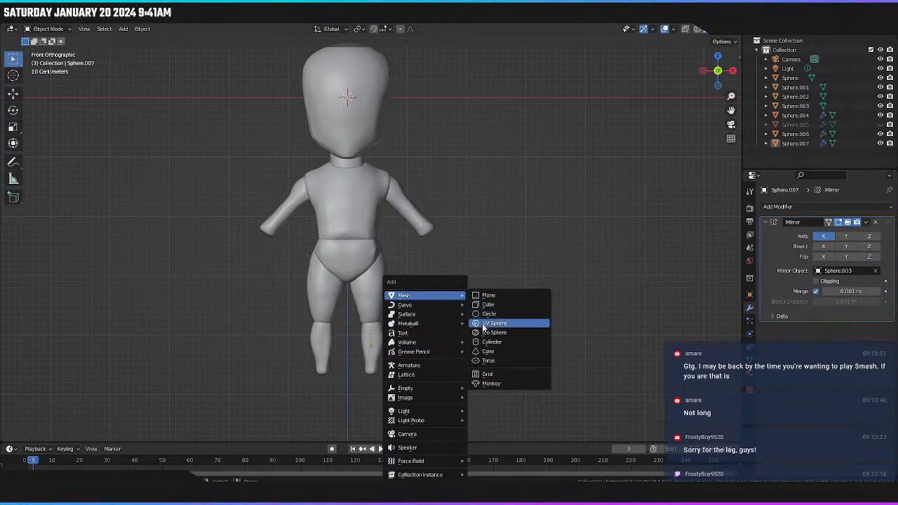
pyautogui.click(485, 323)
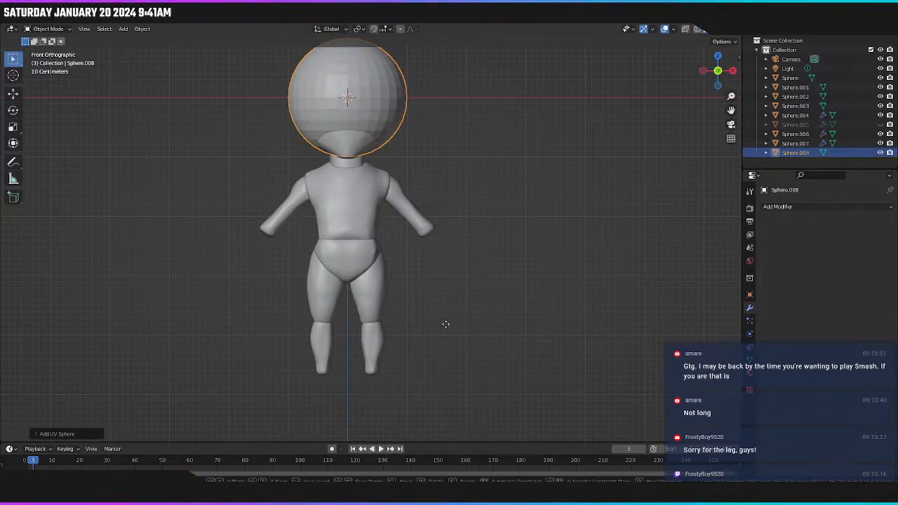
pyautogui.press('x')
pyautogui.rightClick(441, 323)
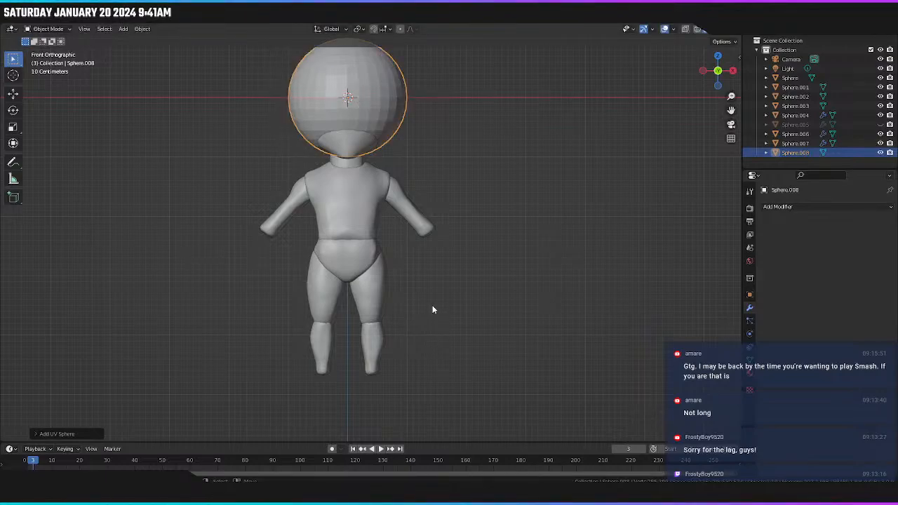
pyautogui.press('r')
pyautogui.click(426, 311)
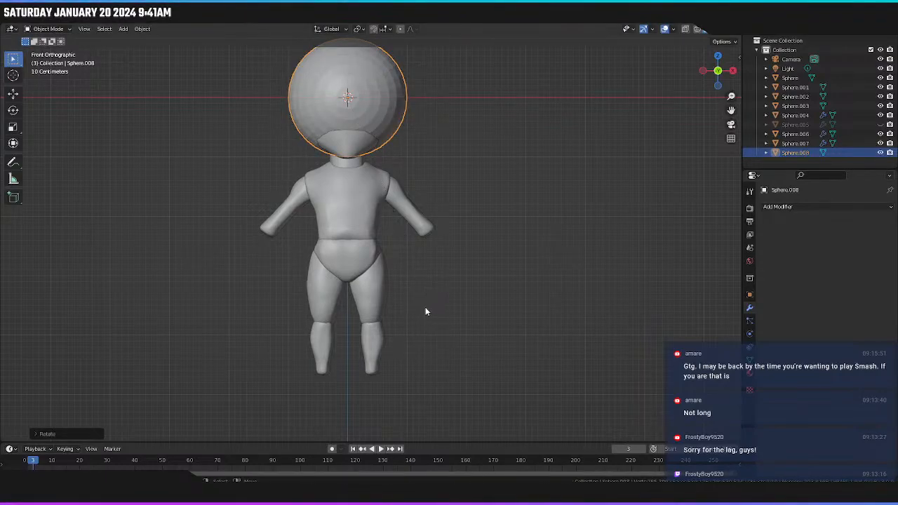
# Move the new sphere down to the knee of the original leg, shrink it to knee size and center it along X.
pyautogui.press('g')
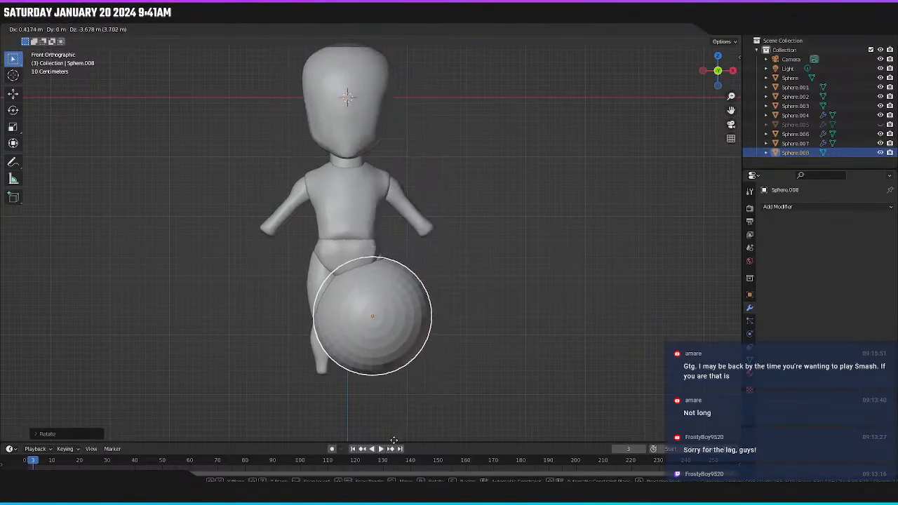
pyautogui.click(422, 417)
pyautogui.press('s')
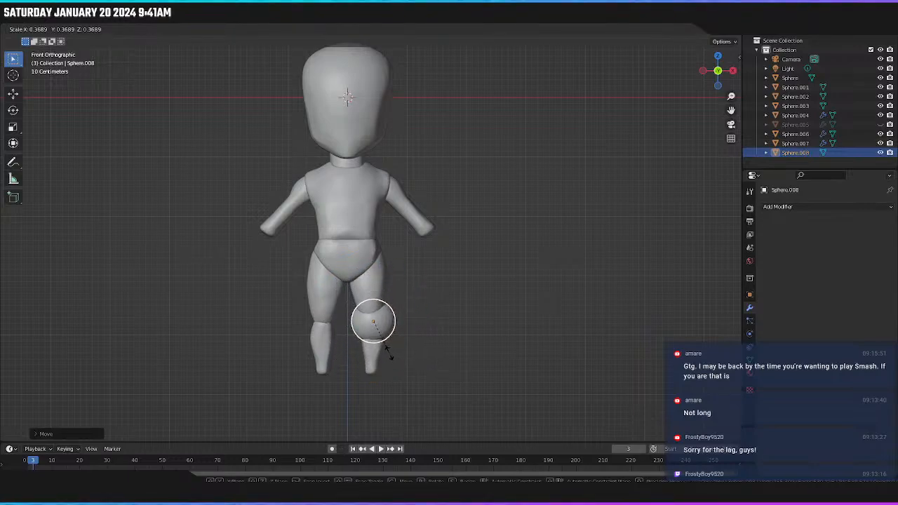
pyautogui.click(376, 349)
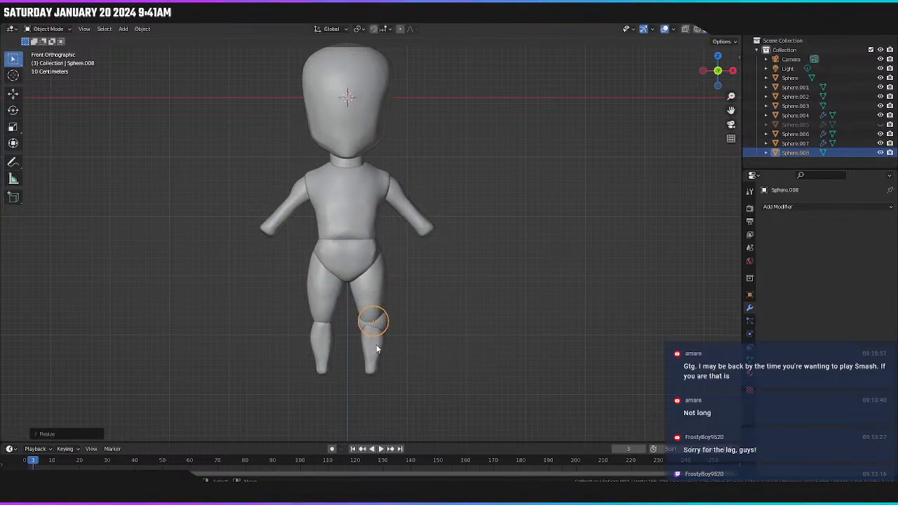
pyautogui.press('g')
pyautogui.press('x')
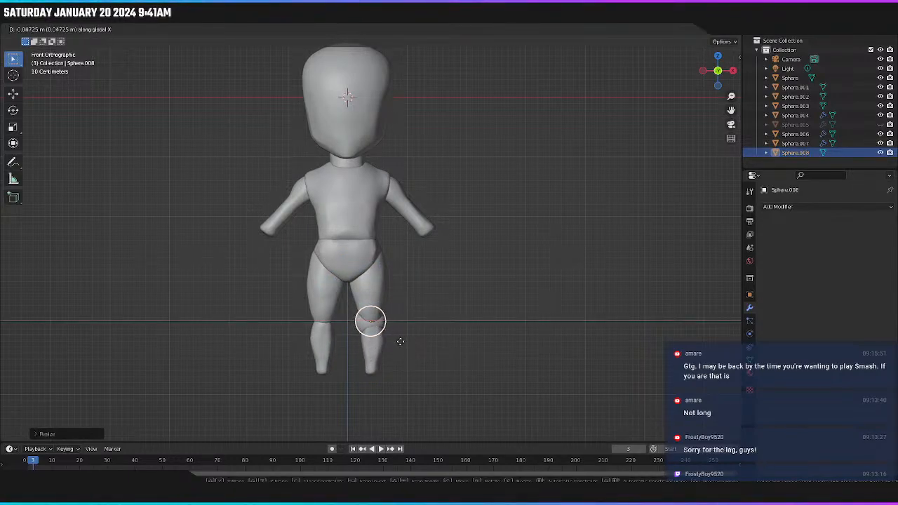
pyautogui.click(402, 343)
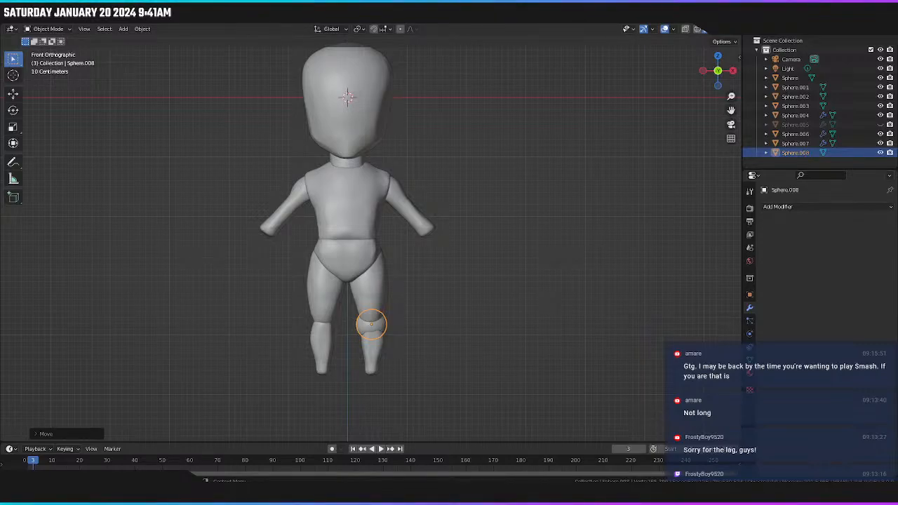
pyautogui.press('super+d')
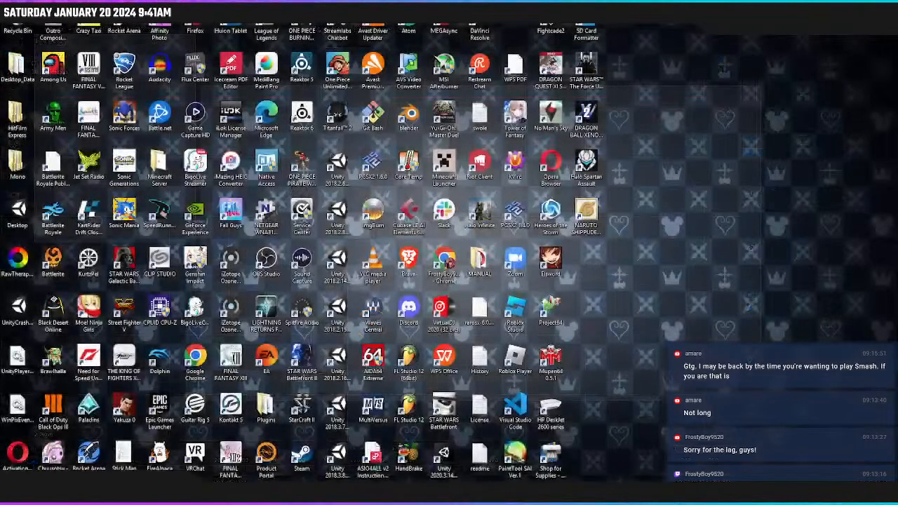
pyautogui.press('super+d')
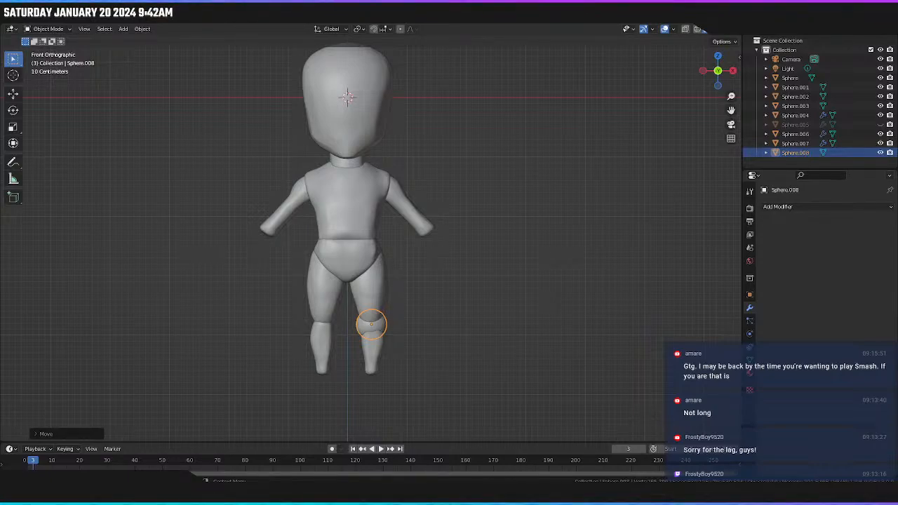
pyautogui.hotkey('alt', 'Tab')
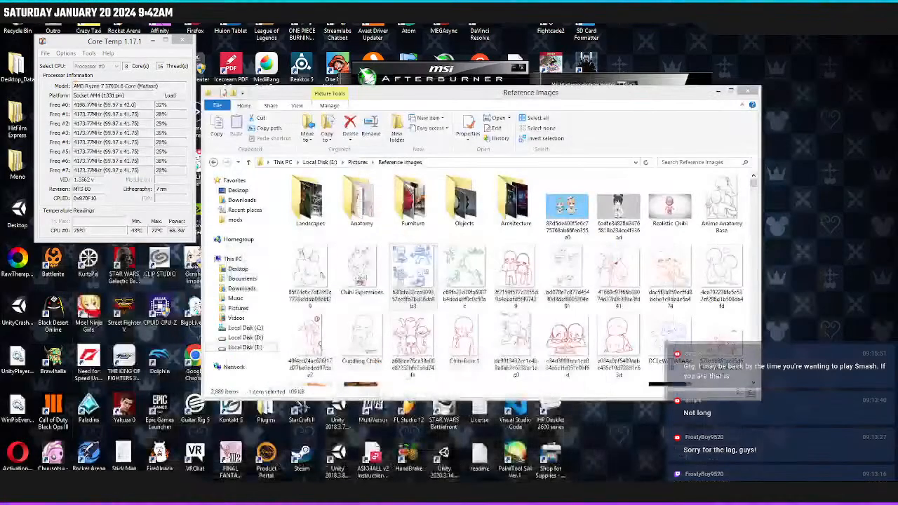
pyautogui.hotkey('alt', 'Tab')
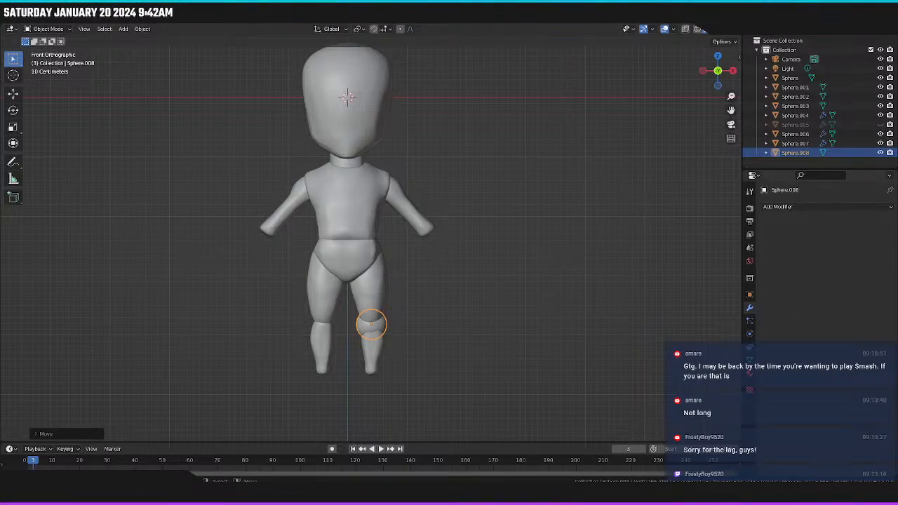
# Scale the knee sphere down by a factor of about 0.8 and move it along Y to the front of the knee.
pyautogui.scroll(2, 364, 312)
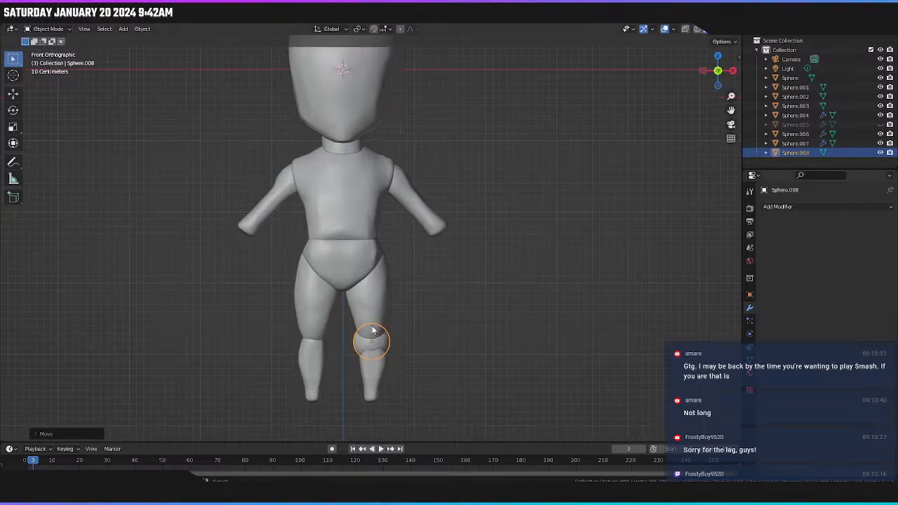
pyautogui.keyDown('shift'); pyautogui.moveTo(388, 323); pyautogui.dragTo(420, 283, button='middle'); pyautogui.keyUp('shift')
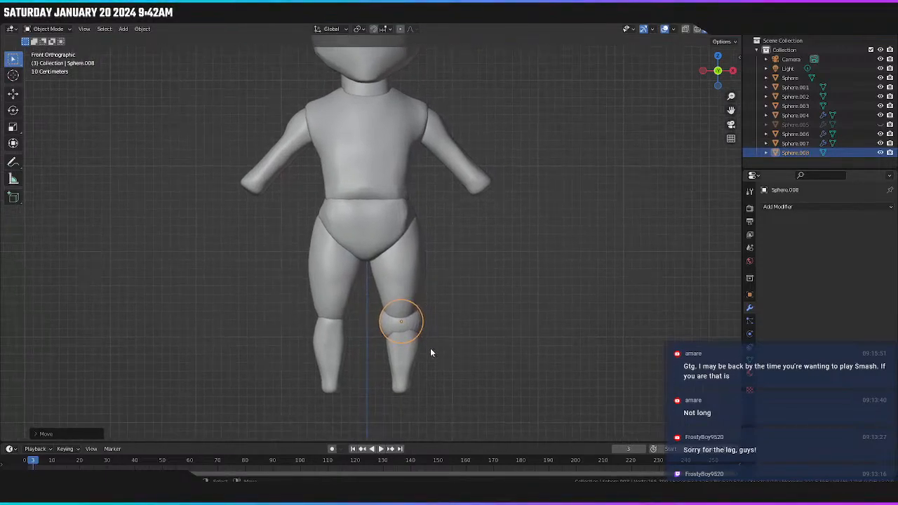
pyautogui.press('s')
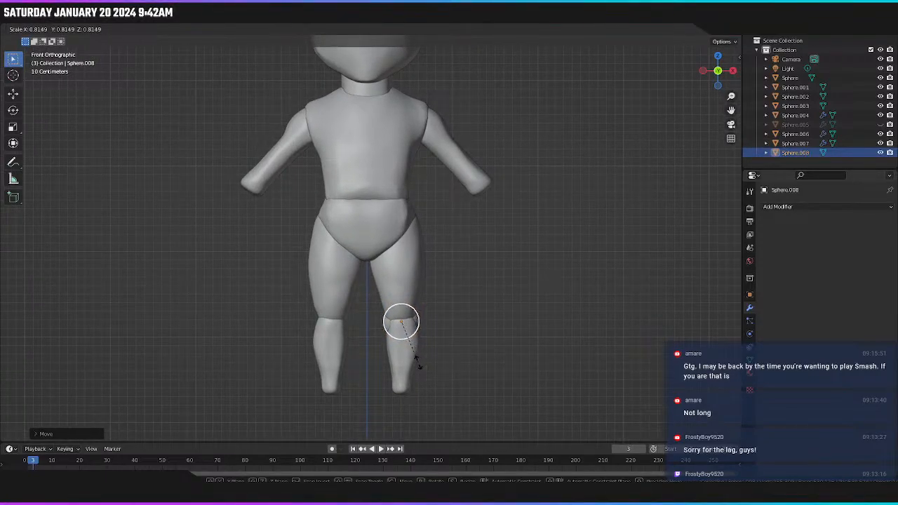
pyautogui.click(411, 365)
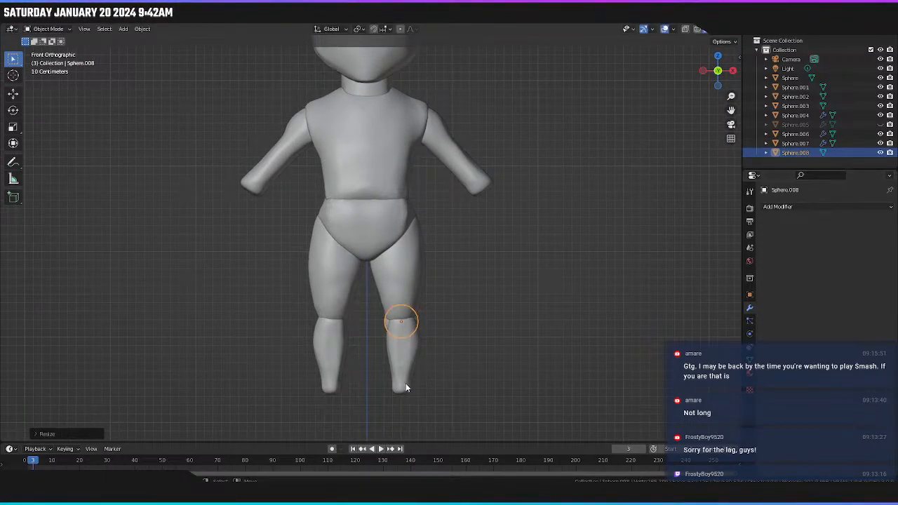
pyautogui.press('KP_3')
pyautogui.press('g')
pyautogui.press('y')
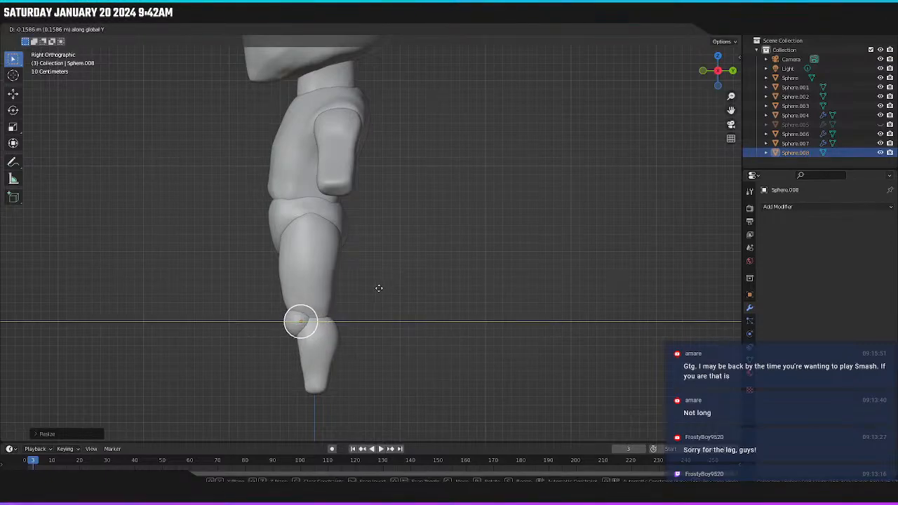
pyautogui.click(376, 287)
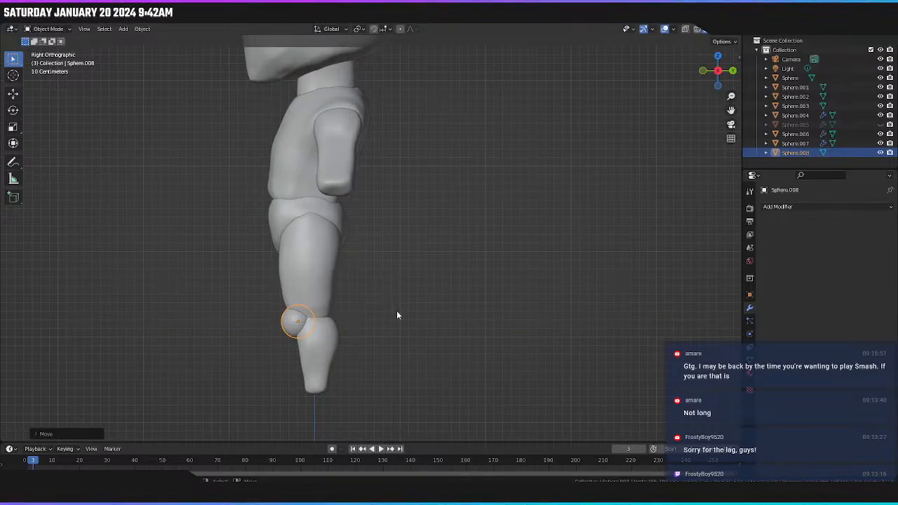
pyautogui.moveTo(428, 311); pyautogui.dragTo(600, 288, button='middle')
# Add a Mirror modifier on the X axis to the knee sphere with the pelvis (Sphere.003) as mirror object.
pyautogui.press('KP_1')
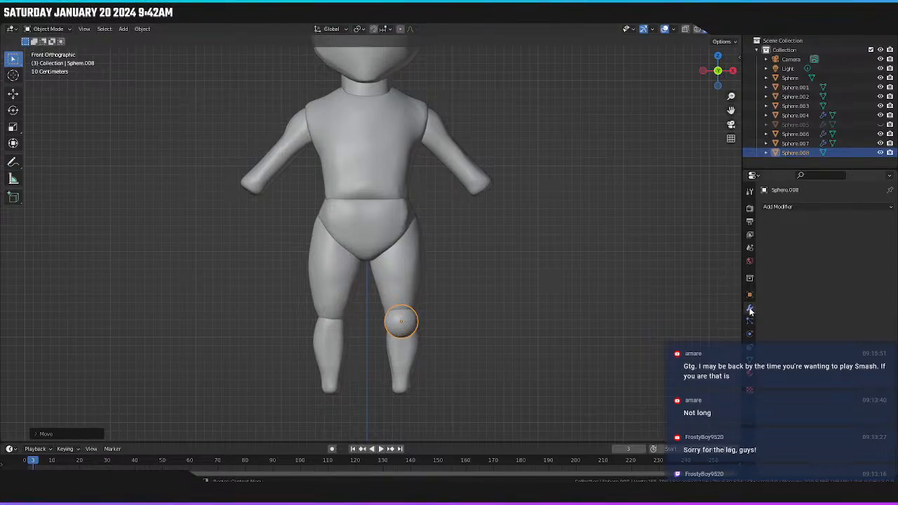
pyautogui.click(784, 206)
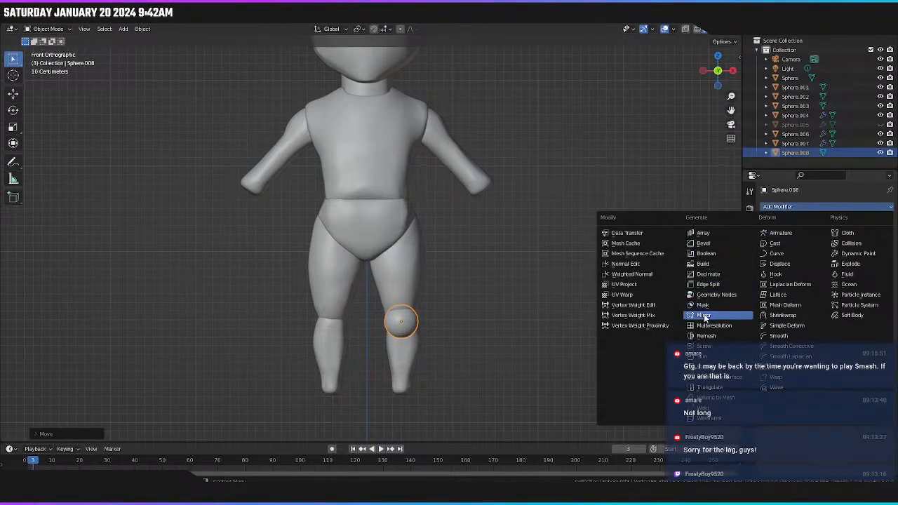
pyautogui.click(715, 317)
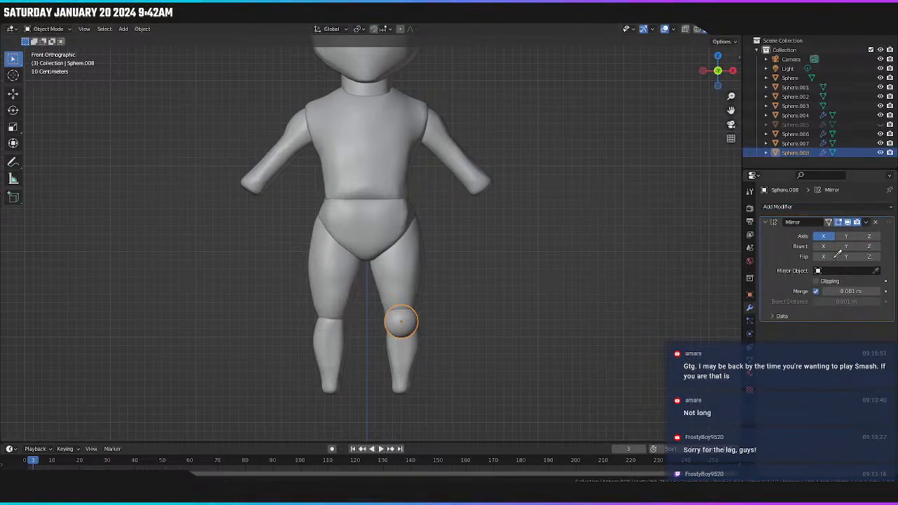
pyautogui.click(381, 240)
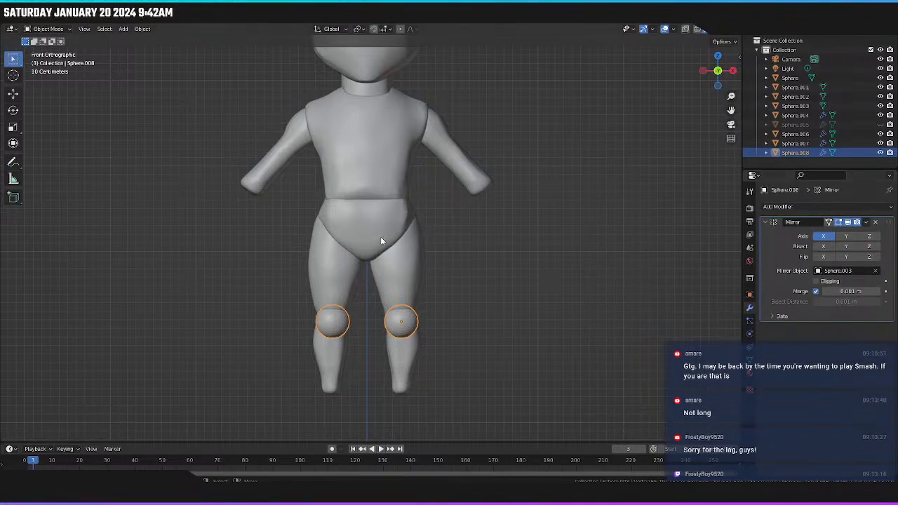
pyautogui.click(422, 320)
pyautogui.moveTo(407, 326); pyautogui.dragTo(417, 305, button='middle')
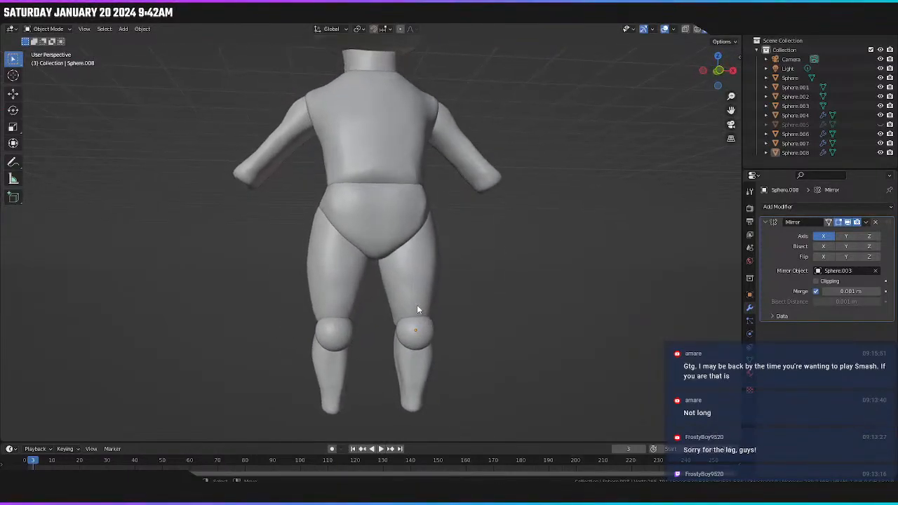
# Select the thigh, lower leg and knee together, rotate them slightly about Y and shift them slightly inward along X.
pyautogui.press('KP_1')
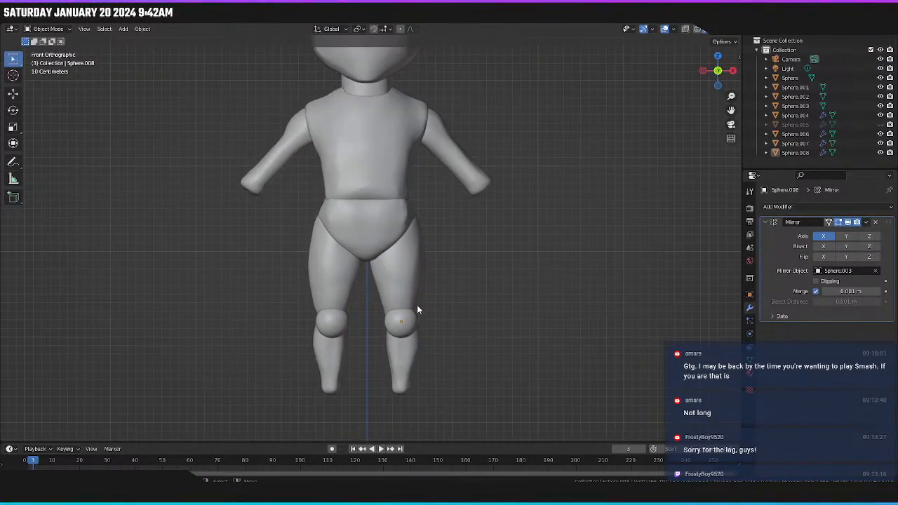
pyautogui.click(394, 267)
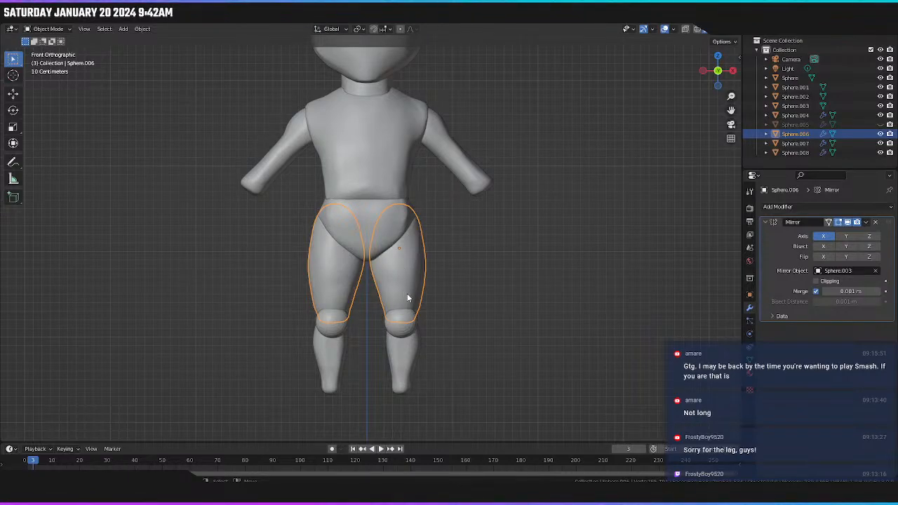
pyautogui.keyDown('shift'); pyautogui.click(406, 343); pyautogui.keyUp('shift')
pyautogui.keyDown('shift'); pyautogui.click(407, 324); pyautogui.keyUp('shift')
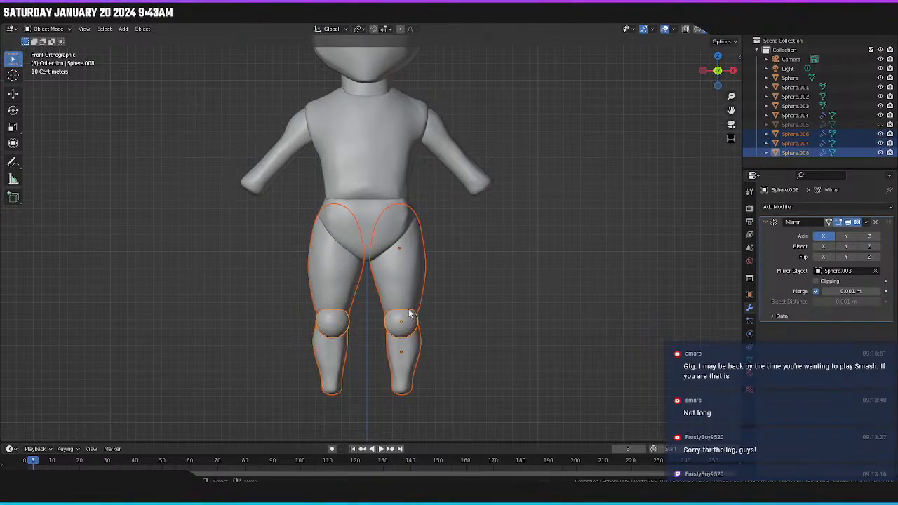
pyautogui.press('r')
pyautogui.press('y')
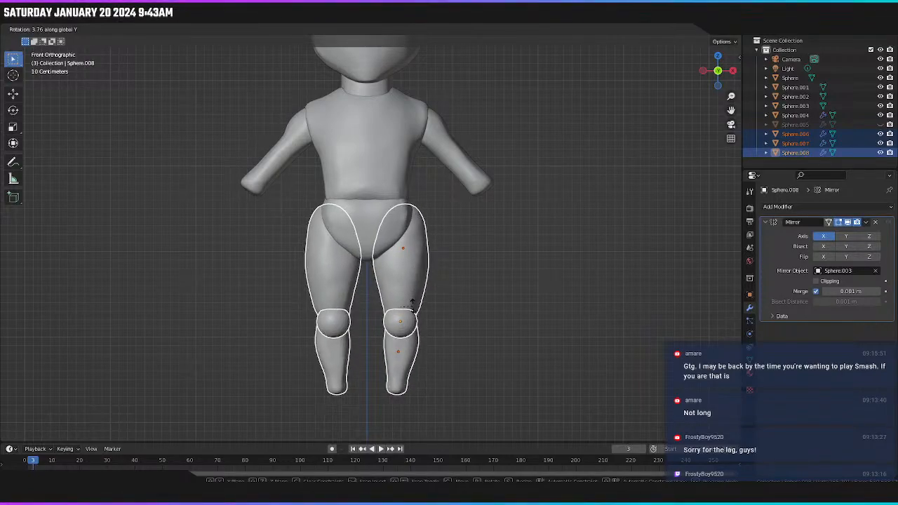
pyautogui.click(413, 309)
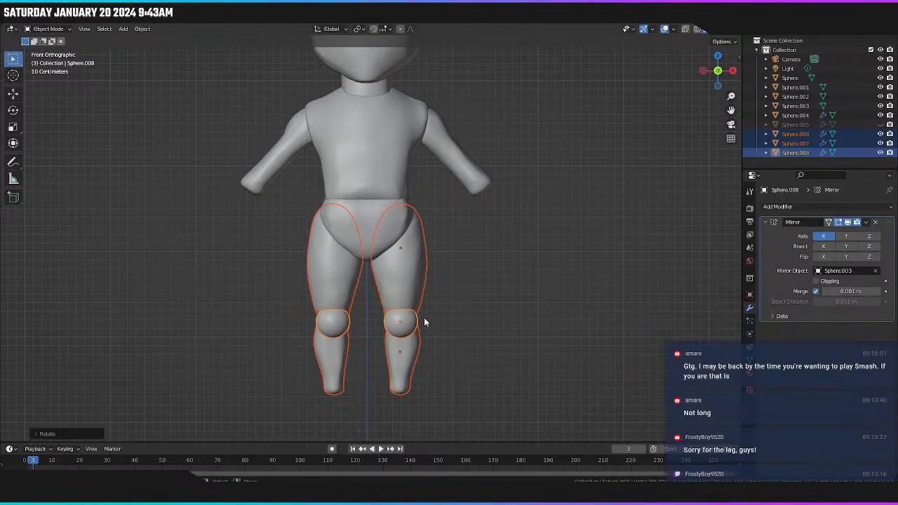
pyautogui.press('g')
pyautogui.press('x')
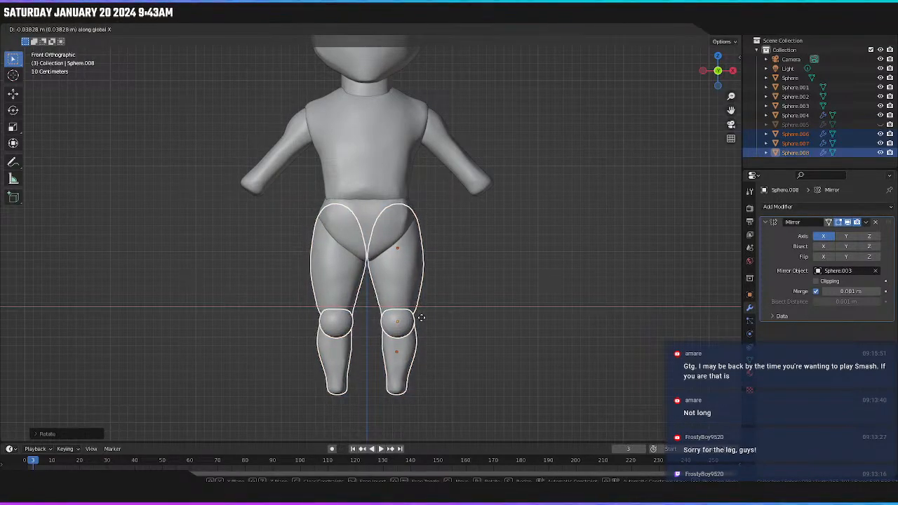
pyautogui.click(423, 321)
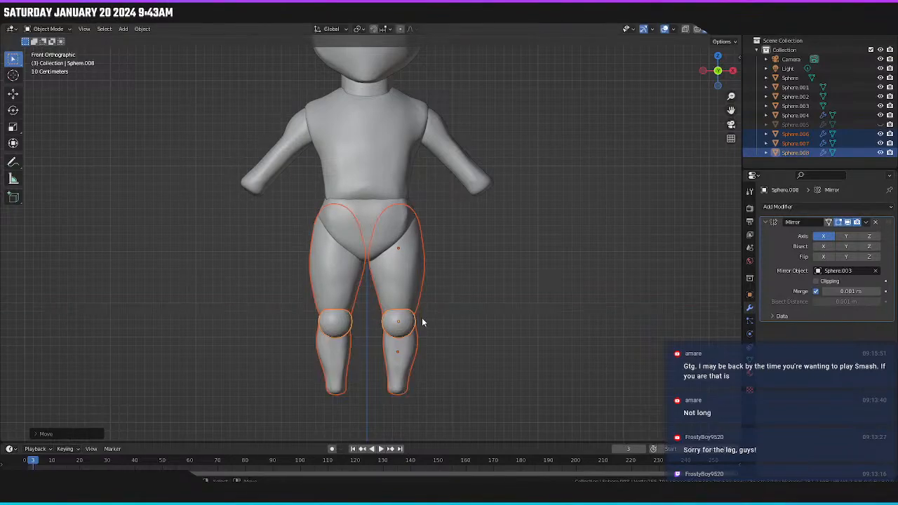
# Try a further slight rotation of the selected leg parts about Y with another inward shift along X, and undo it.
pyautogui.press('r')
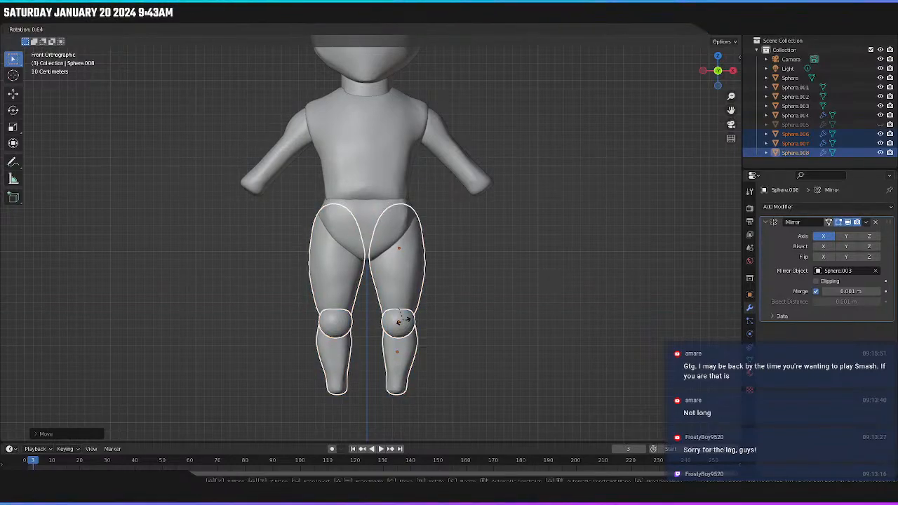
pyautogui.press('x')
pyautogui.press('y')
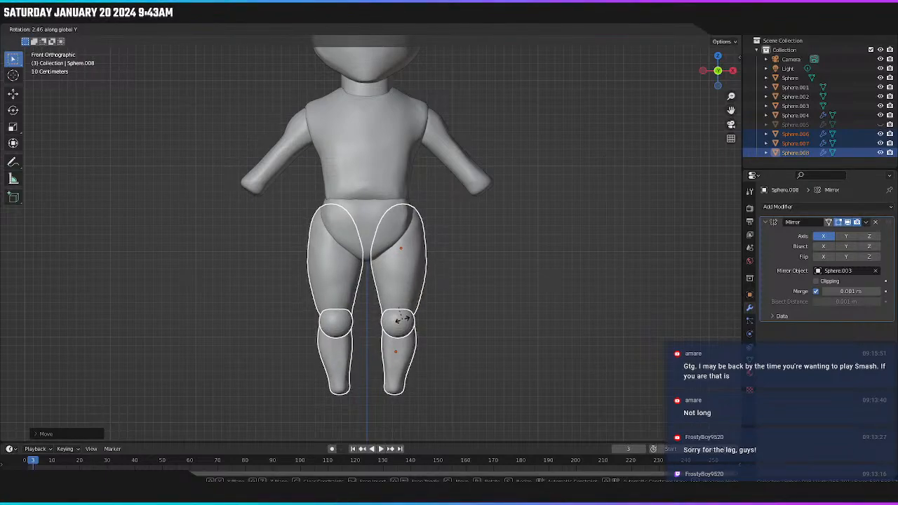
pyautogui.click(402, 320)
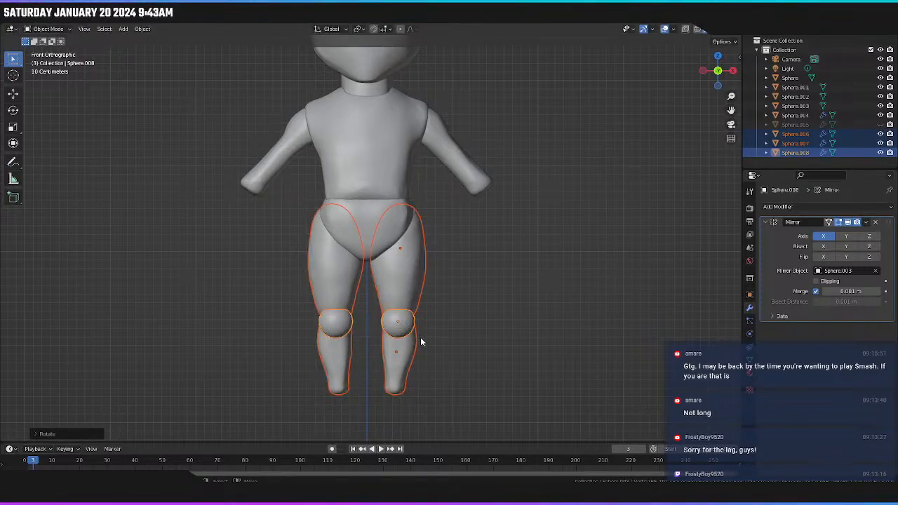
pyautogui.press('g')
pyautogui.press('x')
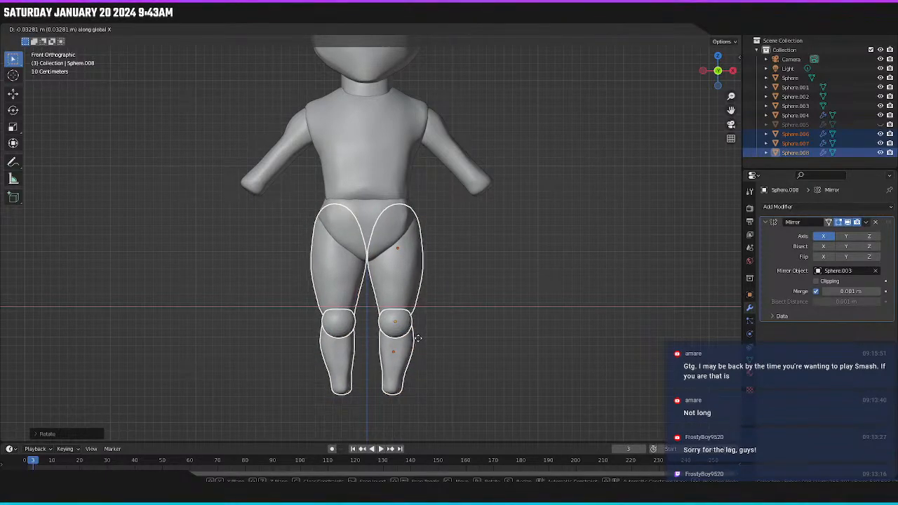
pyautogui.click(418, 338)
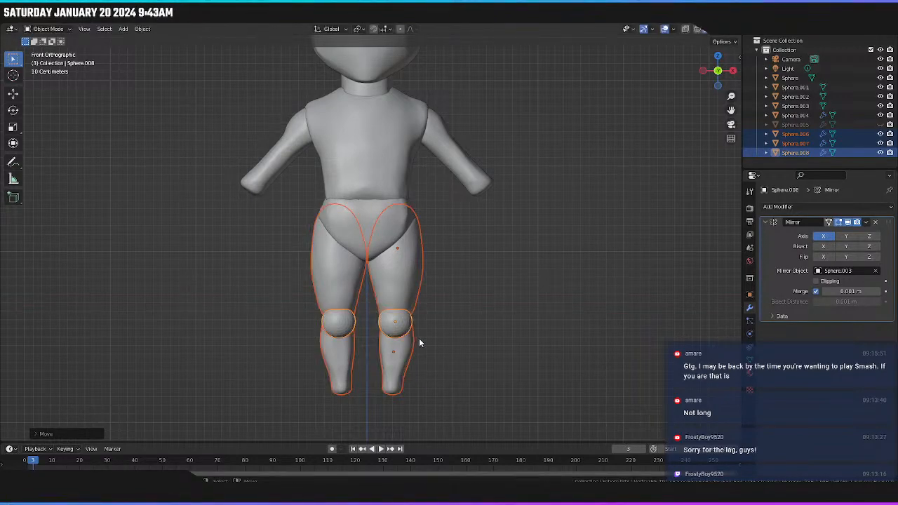
pyautogui.hotkey('ctrl', 'z')
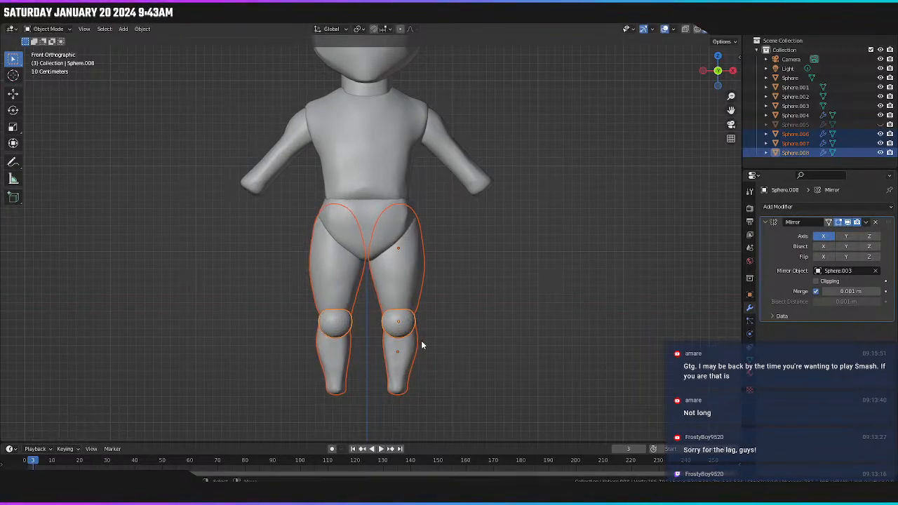
# Deselect the leg parts and examine the leg stance and the overall body proportions from the front.
pyautogui.click(370, 265)
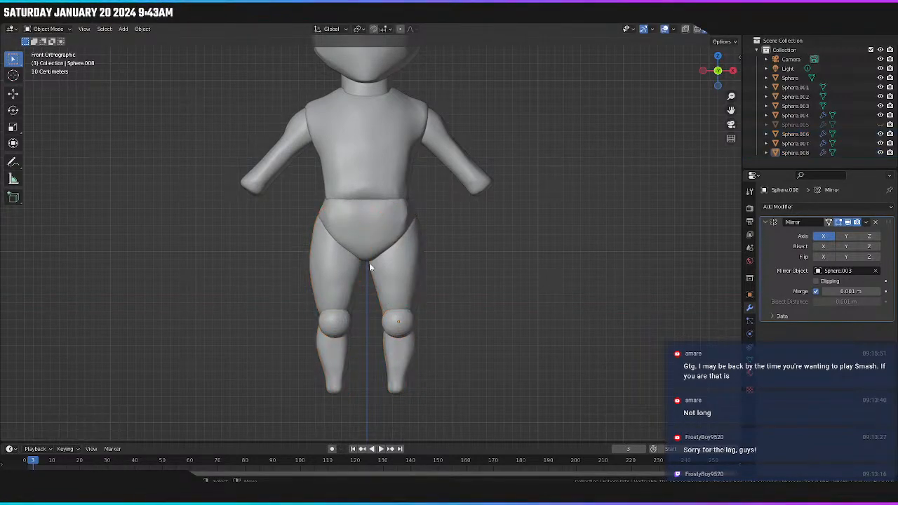
pyautogui.moveTo(405, 275); pyautogui.dragTo(462, 272, button='middle')
pyautogui.press('KP_1')
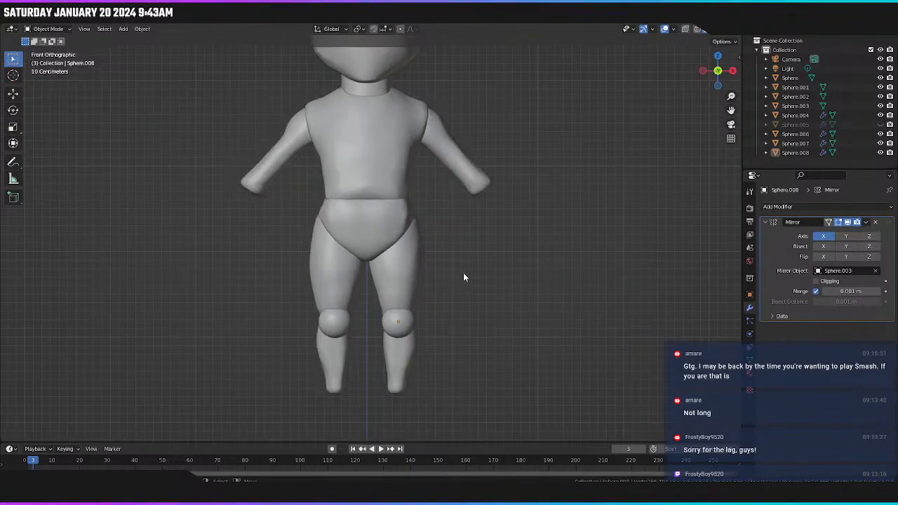
pyautogui.keyDown('shift'); pyautogui.moveTo(346, 284); pyautogui.dragTo(344, 304, button='middle'); pyautogui.keyUp('shift')
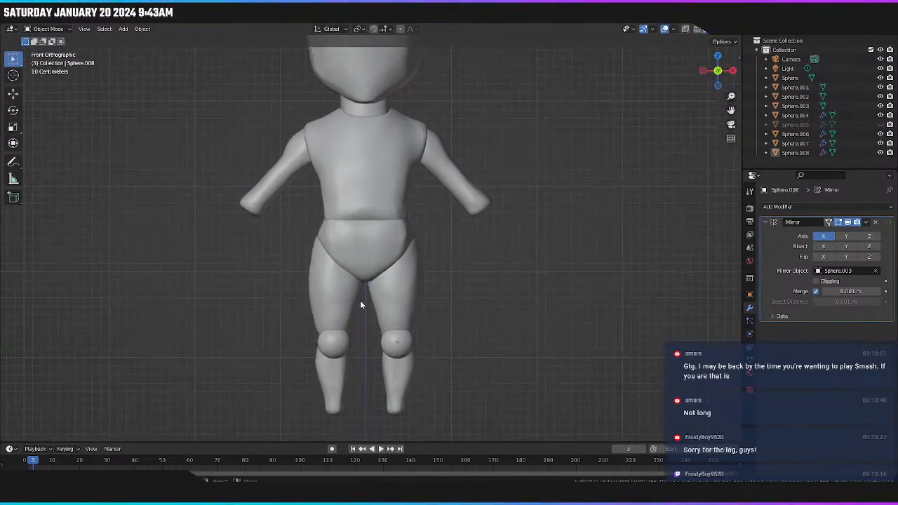
pyautogui.scroll(-3, 390, 295)
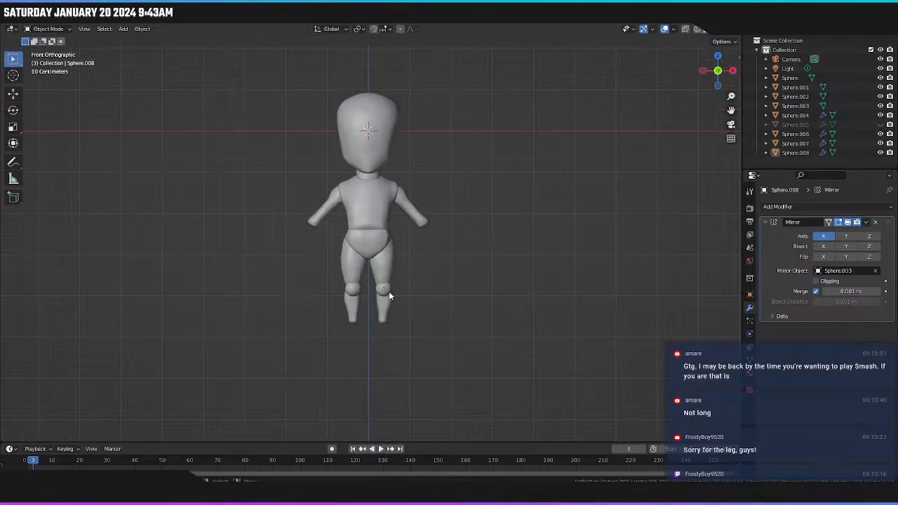
pyautogui.scroll(1, 391, 291)
pyautogui.scroll(3, 393, 288)
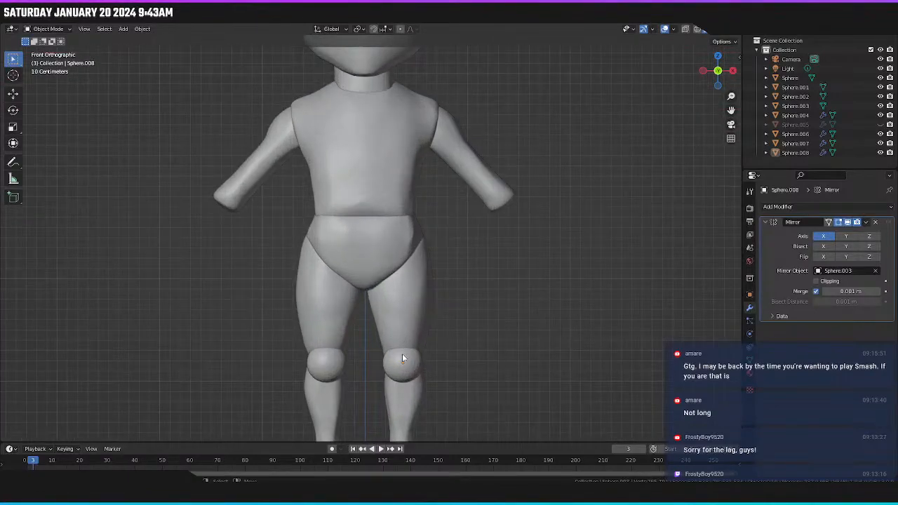
# Select the knee sphere and set it up for sculpting with X symmetry and Dyntopo enabled.
pyautogui.click(406, 362)
pyautogui.keyDown('shift'); pyautogui.moveTo(390, 342); pyautogui.dragTo(383, 296, button='middle'); pyautogui.keyUp('shift')
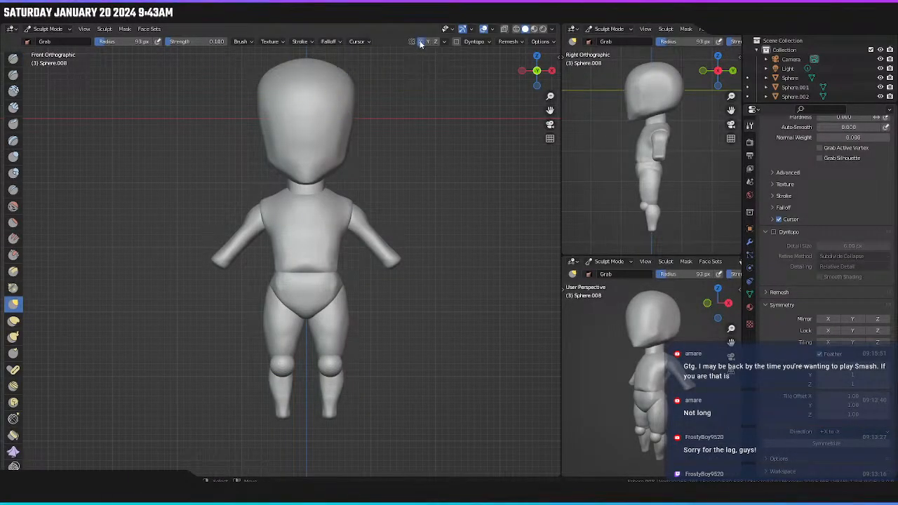
pyautogui.click(456, 41)
pyautogui.click(439, 83)
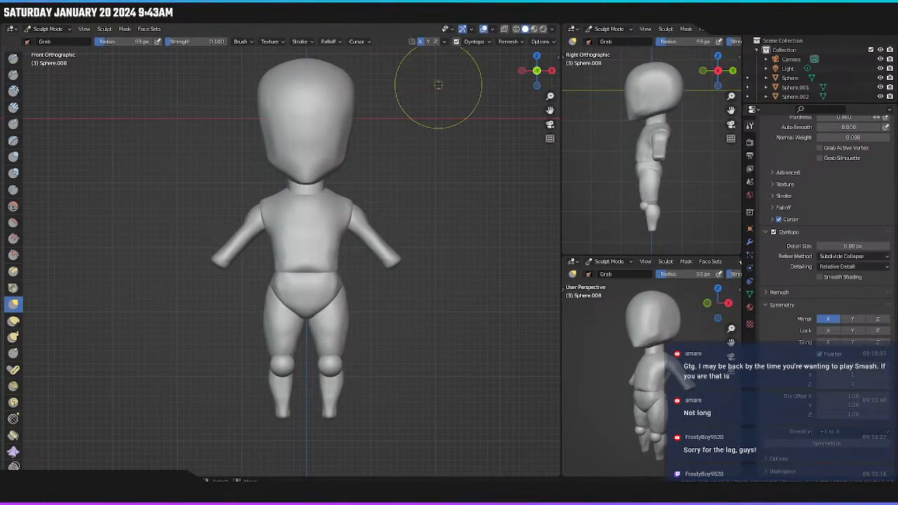
# Reshape the knee sphere with the Grab brush, narrowing it toward the bottom in front view and flattening its front in side view.
pyautogui.moveTo(371, 301)
pyautogui.keyDown('shift'); pyautogui.mouseDown(button='middle')
pyautogui.moveTo(364, 187)
pyautogui.moveTo(369, 228)
pyautogui.moveTo(388, 243)
pyautogui.moveTo(351, 275)
pyautogui.mouseUp(button='middle'); pyautogui.keyUp('shift')
pyautogui.scroll(6, 351, 260)
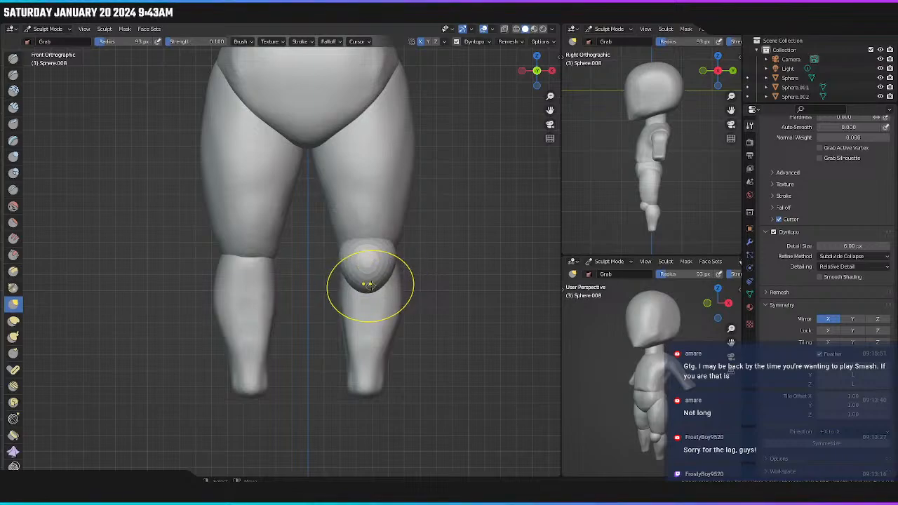
pyautogui.moveTo(389, 251)
pyautogui.mouseDown()
pyautogui.moveTo(410, 231)
pyautogui.moveTo(386, 247)
pyautogui.moveTo(368, 284)
pyautogui.mouseUp()
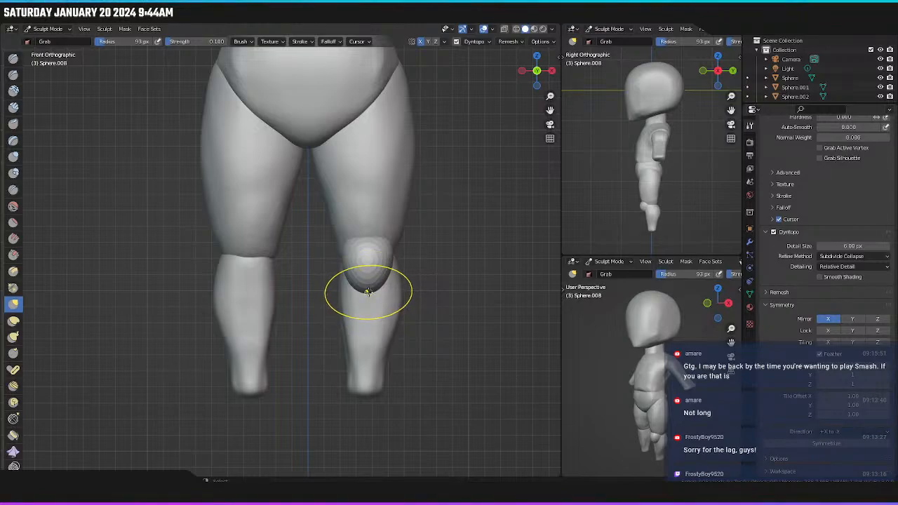
pyautogui.press('KP_3')
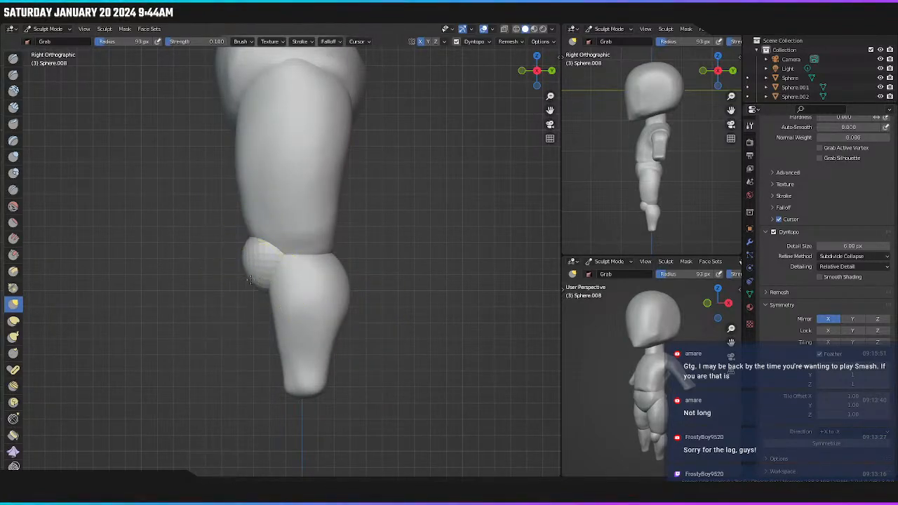
pyautogui.moveTo(258, 285)
pyautogui.mouseDown()
pyautogui.moveTo(247, 271)
pyautogui.moveTo(252, 240)
pyautogui.mouseUp()
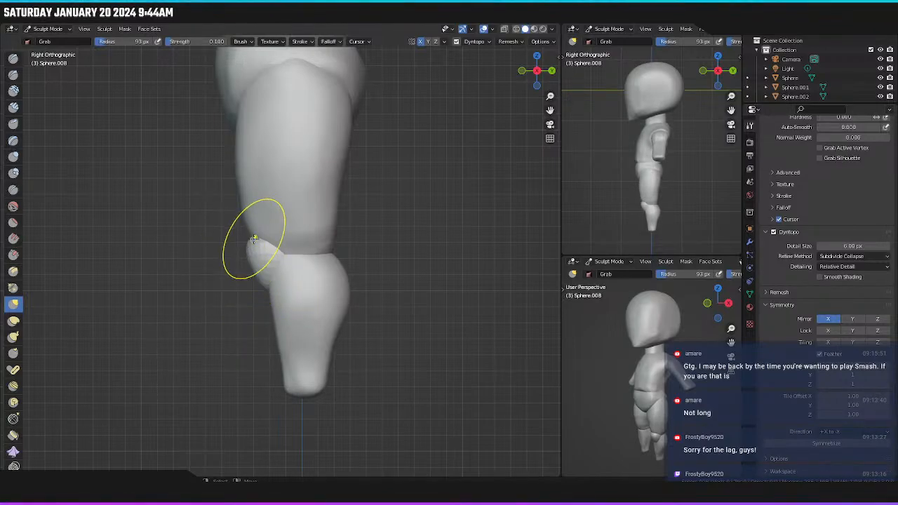
pyautogui.moveTo(255, 242)
pyautogui.mouseDown(button='middle')
pyautogui.moveTo(337, 281)
pyautogui.moveTo(271, 281)
pyautogui.mouseUp(button='middle')
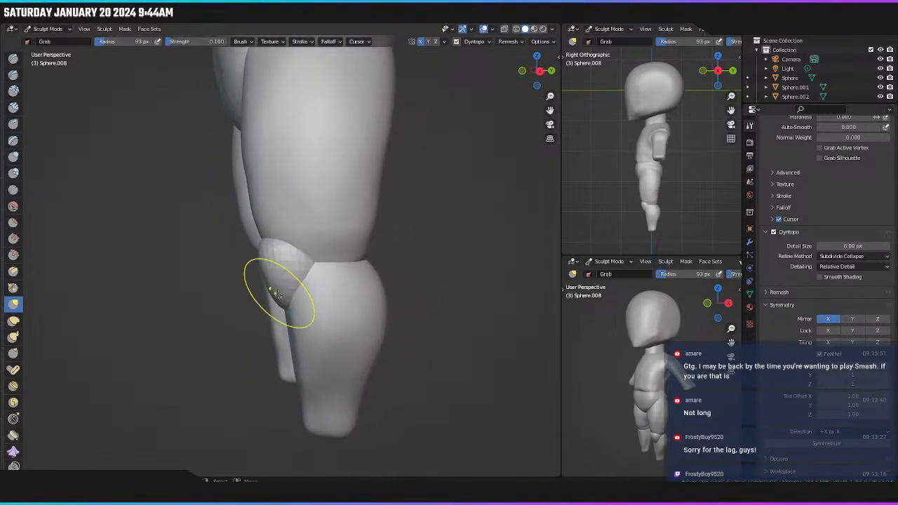
pyautogui.press('f')
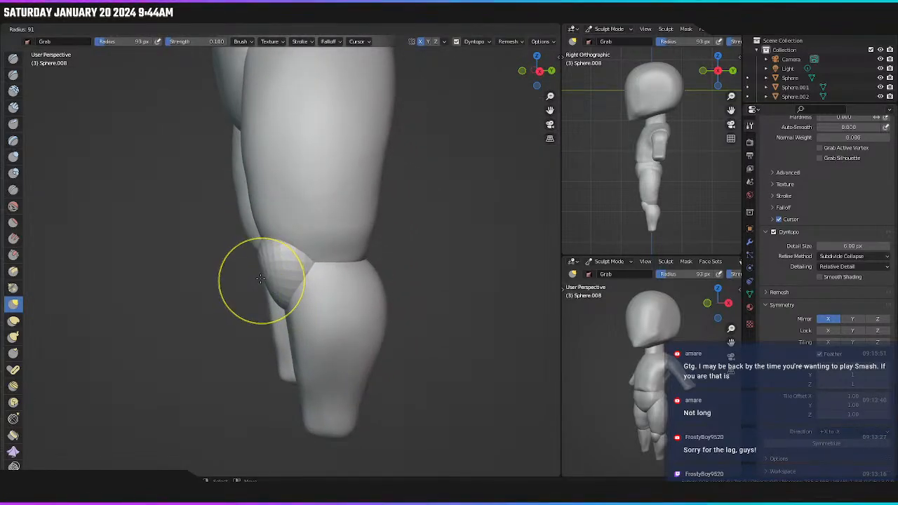
pyautogui.rightClick(259, 282)
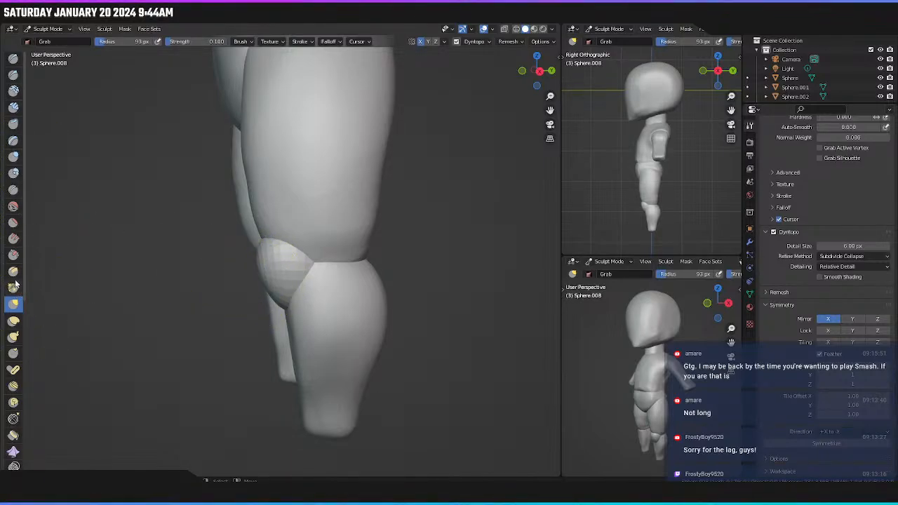
# Even out the faceted surface and edges of the knee with the Scrape/Peaks brush, working around it from several angles.
pyautogui.click(14, 254)
pyautogui.moveTo(280, 252)
pyautogui.mouseDown(button='middle')
pyautogui.moveTo(324, 251)
pyautogui.moveTo(334, 262)
pyautogui.moveTo(328, 259)
pyautogui.mouseUp(button='middle')
pyautogui.scroll(1, 329, 256)
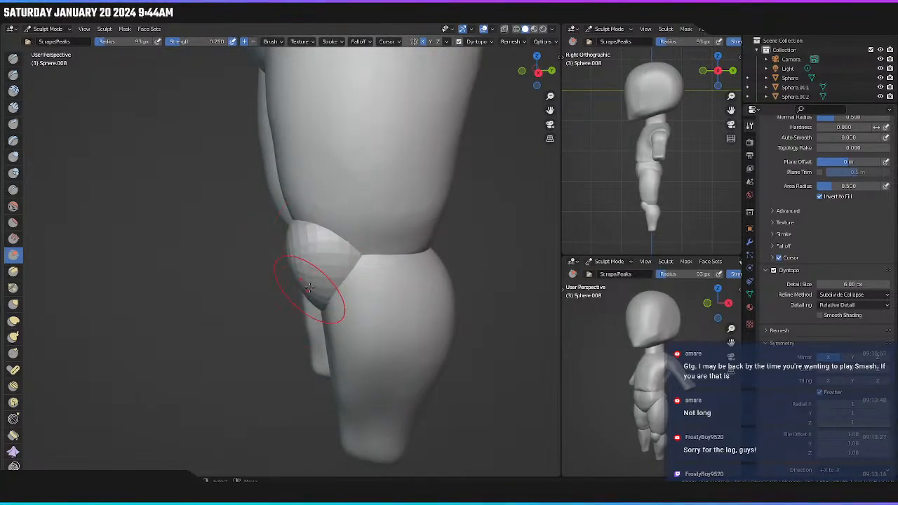
pyautogui.moveTo(313, 282)
pyautogui.mouseDown(button='middle')
pyautogui.moveTo(407, 229)
pyautogui.moveTo(353, 283)
pyautogui.mouseUp(button='middle')
pyautogui.scroll(3, 353, 284)
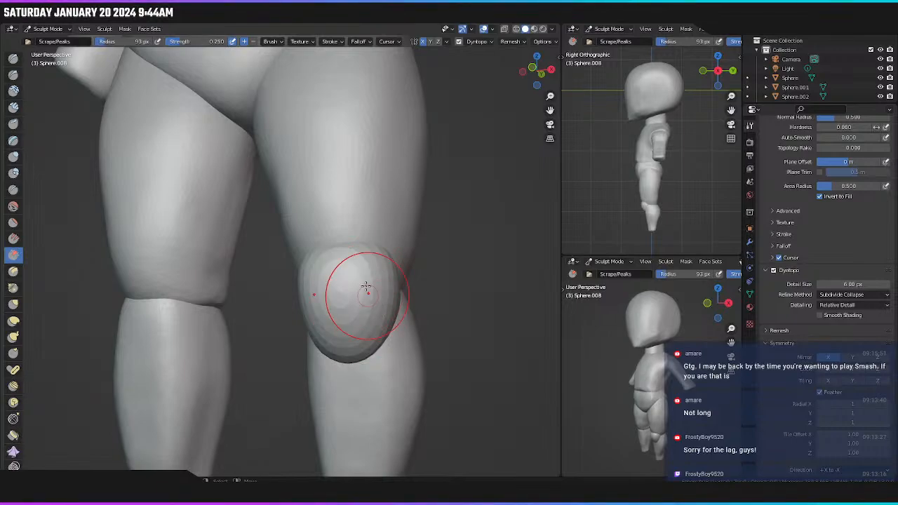
pyautogui.moveTo(381, 264); pyautogui.dragTo(321, 300, button='middle')
pyautogui.moveTo(329, 313); pyautogui.dragTo(326, 290, button='middle')
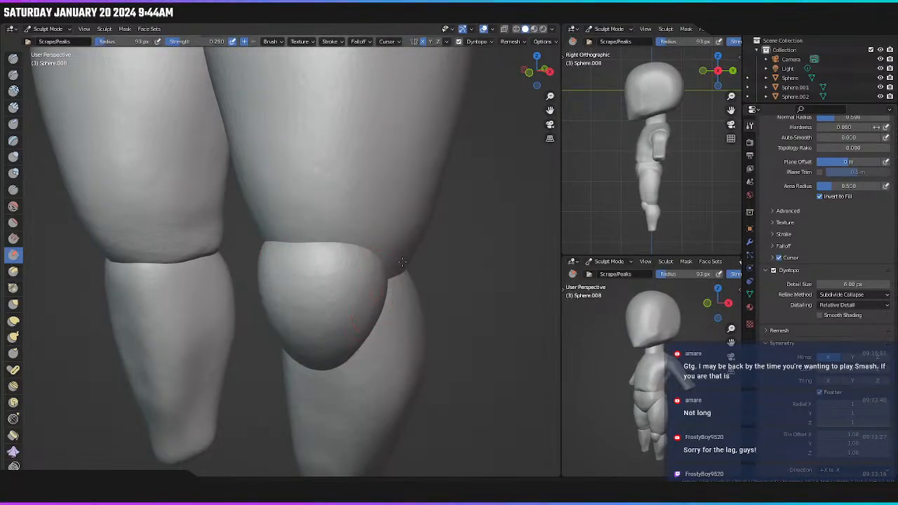
pyautogui.moveTo(326, 377); pyautogui.dragTo(415, 286, button='middle')
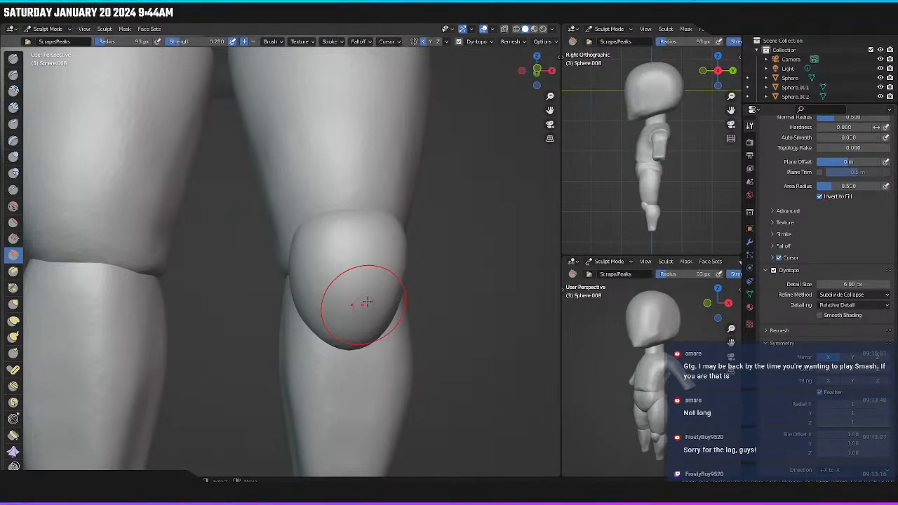
pyautogui.moveTo(360, 300); pyautogui.dragTo(339, 305, button='middle')
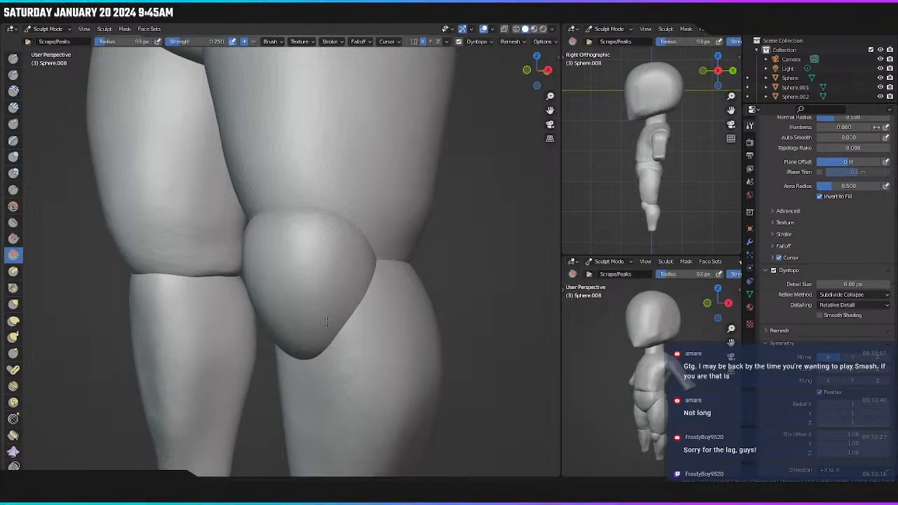
pyautogui.moveTo(326, 321)
pyautogui.mouseDown(button='middle')
pyautogui.moveTo(298, 325)
pyautogui.moveTo(267, 263)
pyautogui.moveTo(313, 277)
pyautogui.moveTo(316, 290)
pyautogui.mouseUp(button='middle')
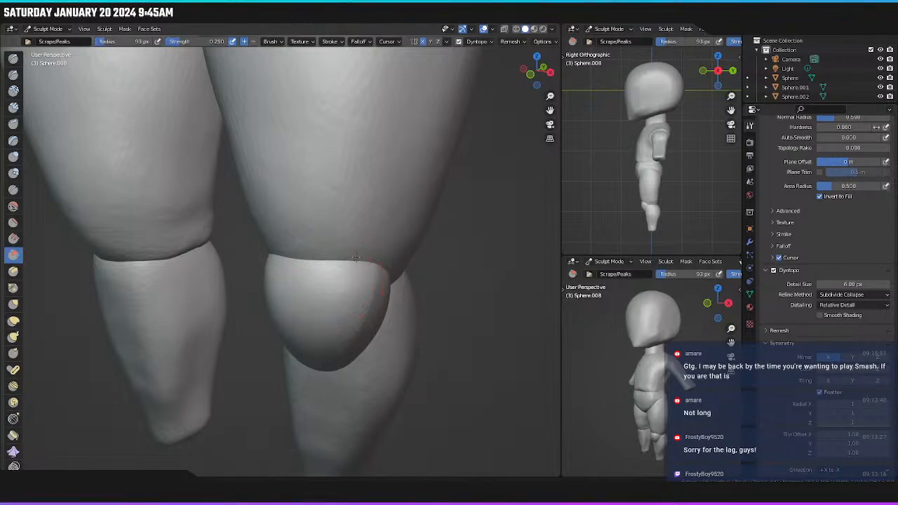
pyautogui.moveTo(312, 337)
pyautogui.mouseDown(button='middle')
pyautogui.moveTo(359, 267)
pyautogui.moveTo(368, 228)
pyautogui.mouseUp(button='middle')
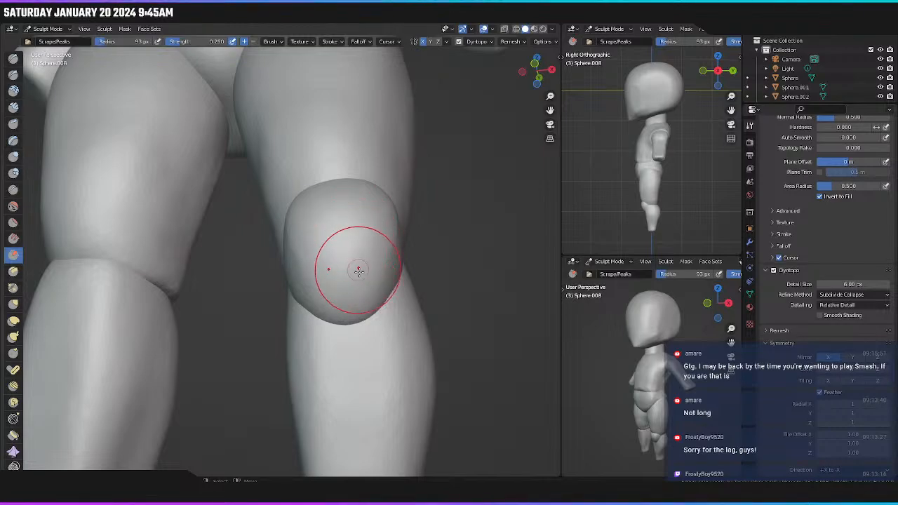
pyautogui.moveTo(367, 260); pyautogui.dragTo(329, 382, button='middle')
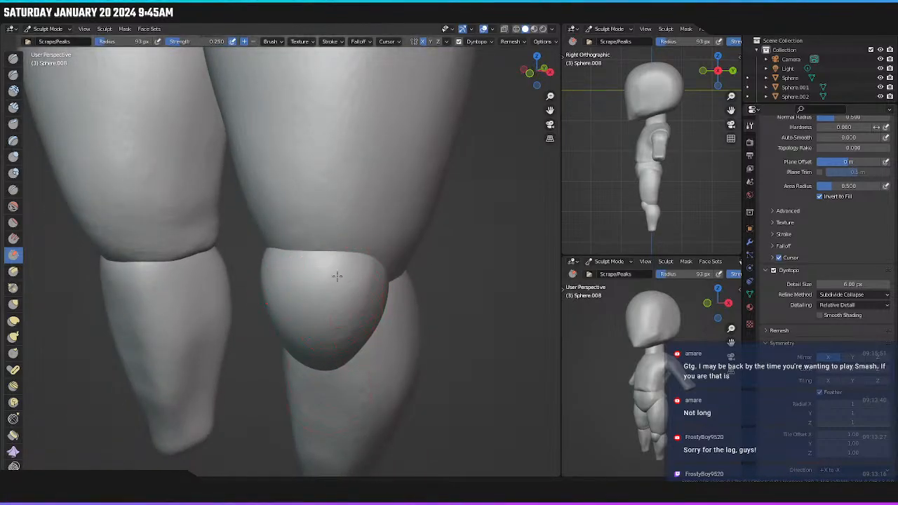
# Build up the knee's front and sides with the Clay Strips brush and smooth the strokes into an even rounded surface.
pyautogui.moveTo(362, 267); pyautogui.dragTo(290, 351, button='middle')
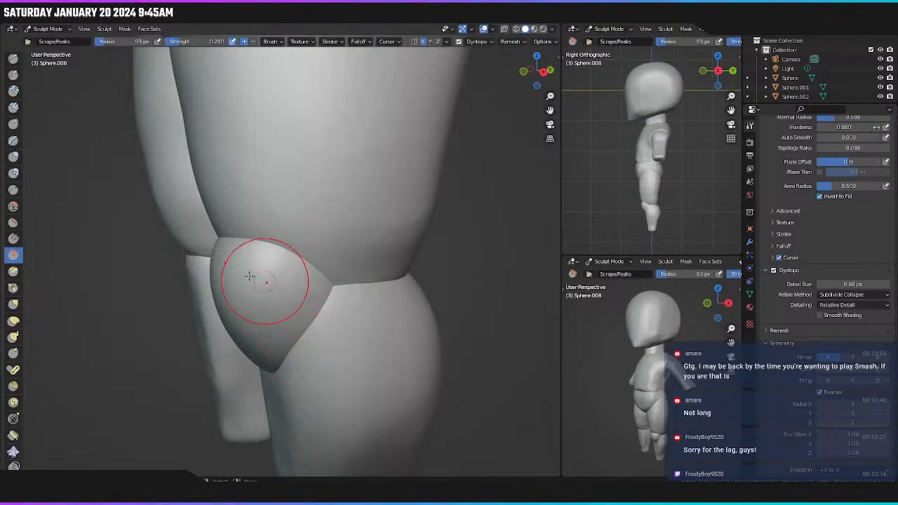
pyautogui.click(13, 107)
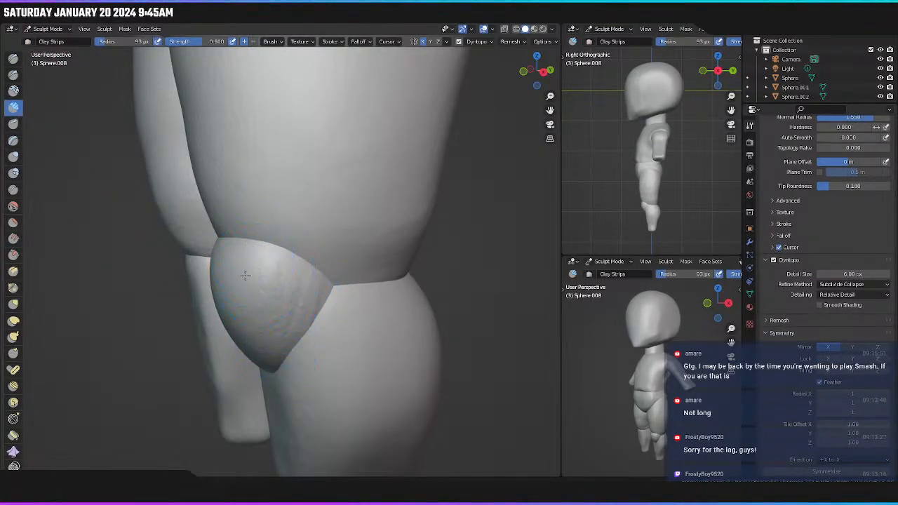
pyautogui.moveTo(245, 275); pyautogui.dragTo(328, 270, button='middle')
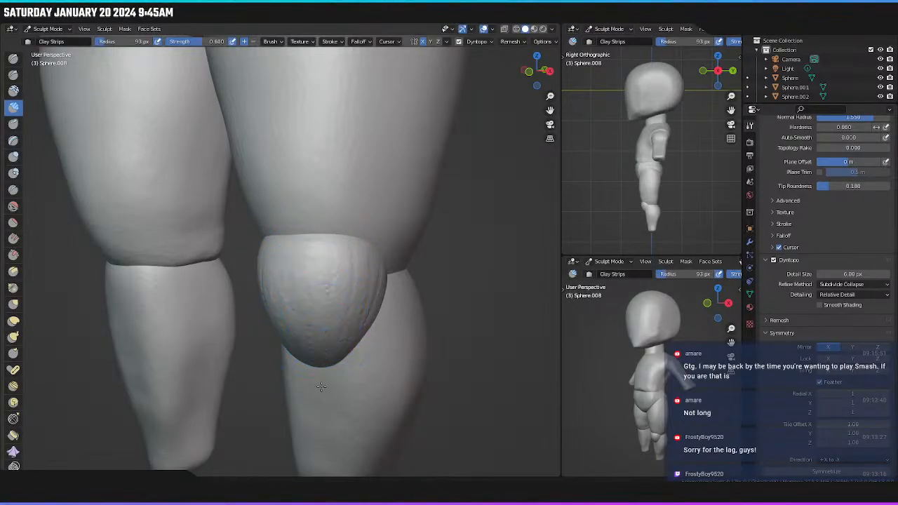
pyautogui.moveTo(321, 386)
pyautogui.mouseDown(button='middle')
pyautogui.moveTo(333, 277)
pyautogui.moveTo(352, 240)
pyautogui.mouseUp(button='middle')
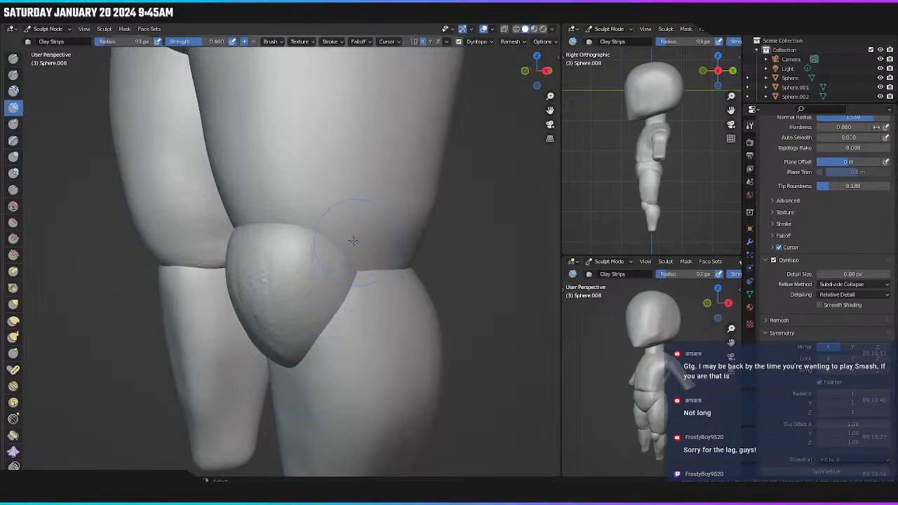
pyautogui.moveTo(301, 301); pyautogui.dragTo(352, 281, button='middle')
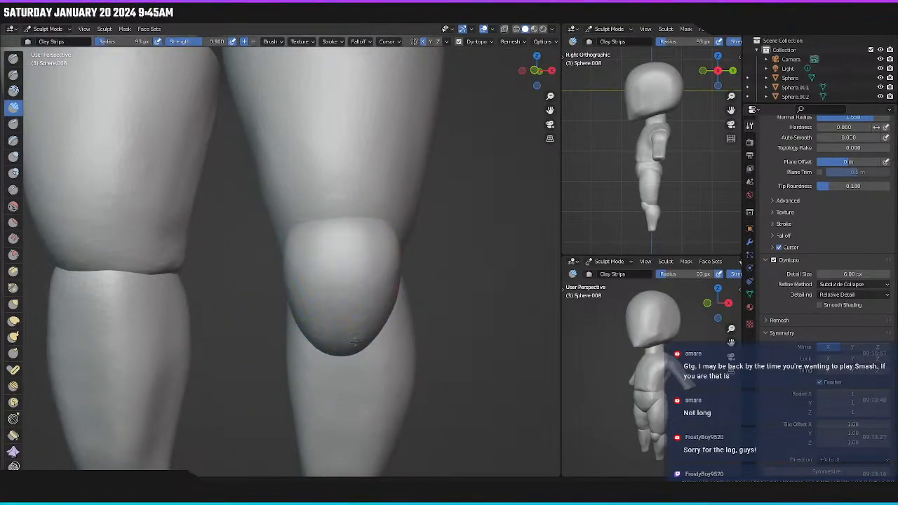
pyautogui.moveTo(335, 256)
pyautogui.mouseDown(button='middle')
pyautogui.moveTo(281, 254)
pyautogui.moveTo(355, 253)
pyautogui.moveTo(343, 274)
pyautogui.moveTo(330, 263)
pyautogui.mouseUp(button='middle')
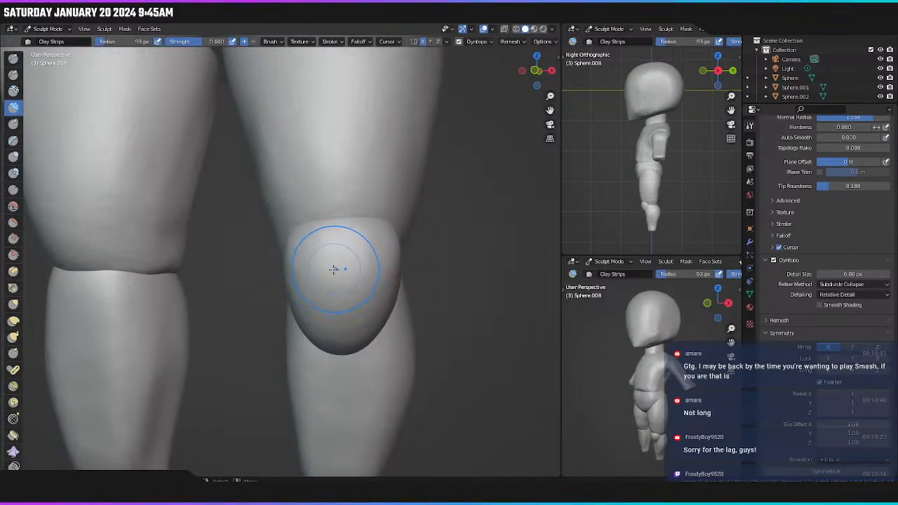
# Select the lower leg in Object Mode and set it up for sculpting with Dyntopo enabled.
pyautogui.scroll(-8, 334, 269)
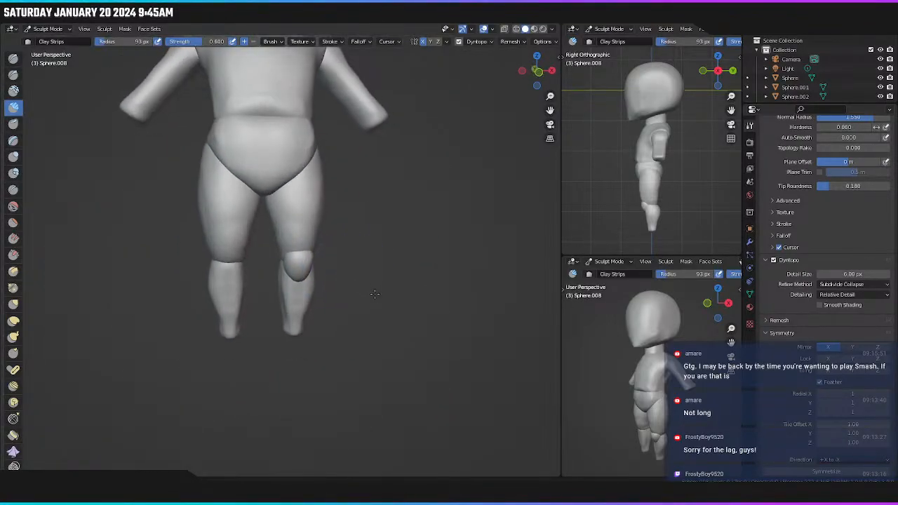
pyautogui.moveTo(374, 294); pyautogui.dragTo(380, 297, button='middle')
pyautogui.press('KP_1')
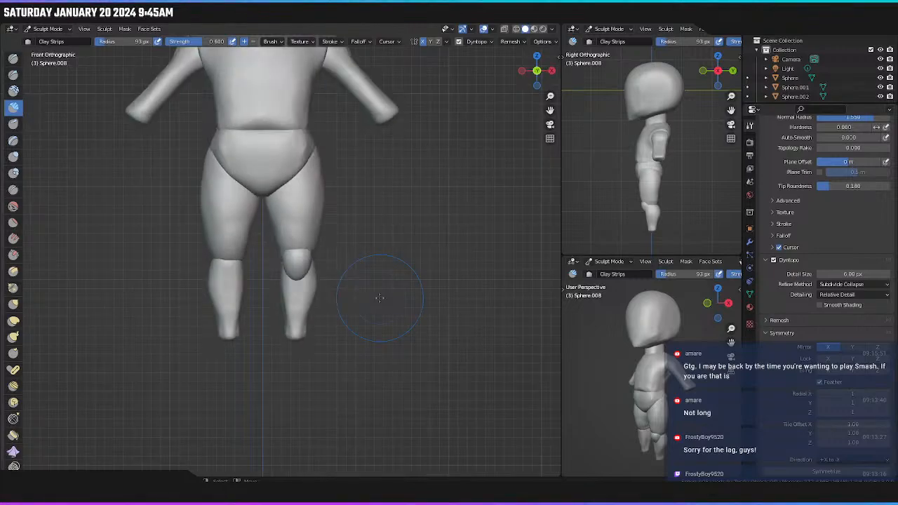
pyautogui.click(136, 16)
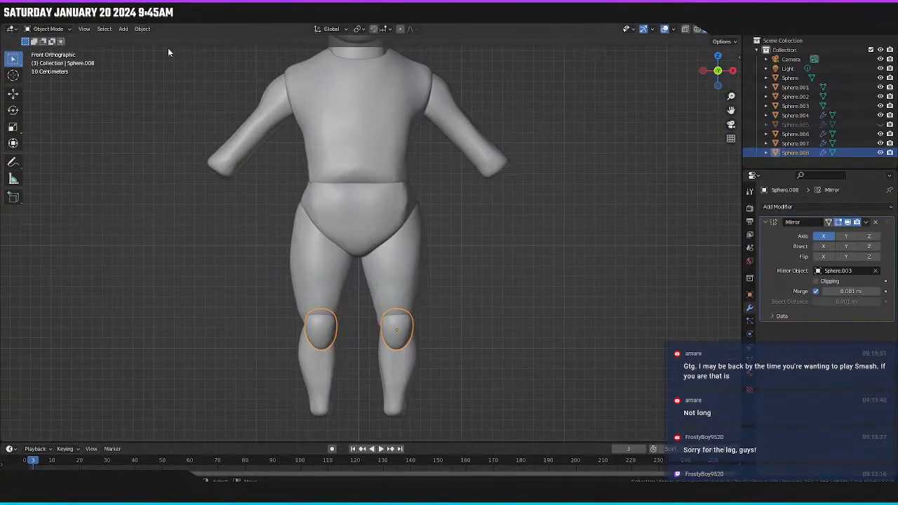
pyautogui.click(382, 358)
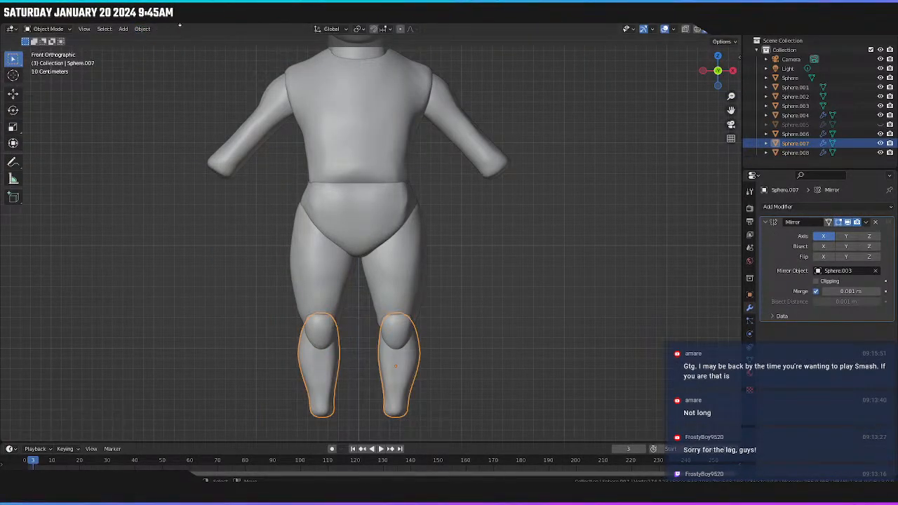
pyautogui.click(254, 20)
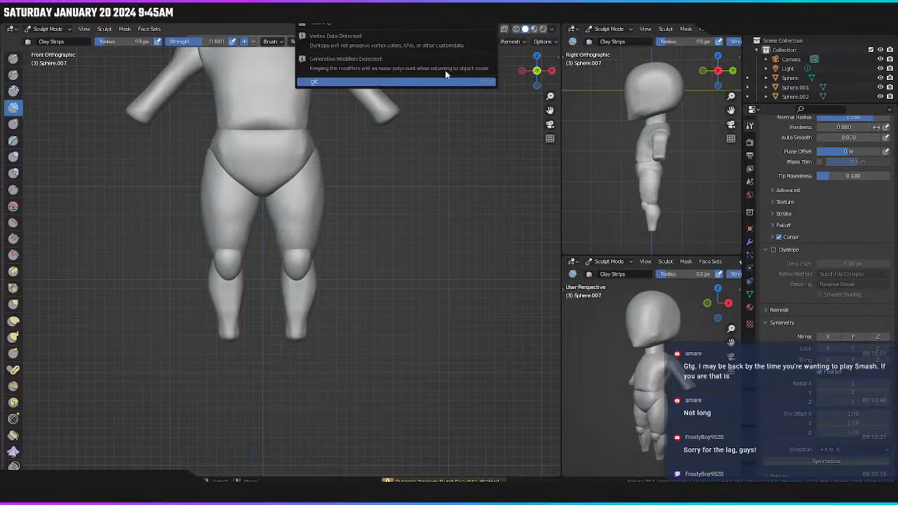
pyautogui.click(459, 41)
# Even out the front of the lower leg down to the ankle with the Scrape/Peaks brush.
pyautogui.moveTo(337, 295)
pyautogui.mouseDown(button='middle')
pyautogui.moveTo(380, 315)
pyautogui.moveTo(349, 284)
pyautogui.moveTo(355, 265)
pyautogui.mouseUp(button='middle')
pyautogui.scroll(5, 342, 323)
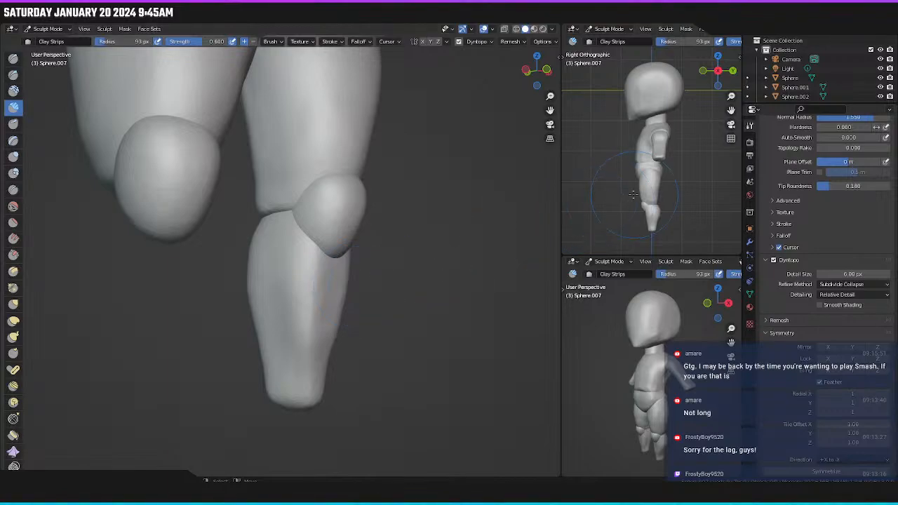
pyautogui.press('KP_1')
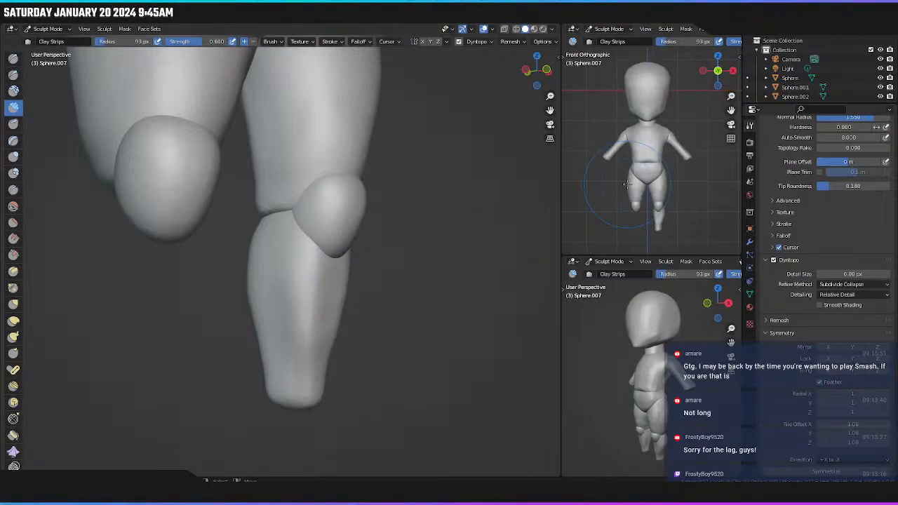
pyautogui.keyDown('shift'); pyautogui.moveTo(264, 286); pyautogui.dragTo(274, 277, button='middle'); pyautogui.keyUp('shift')
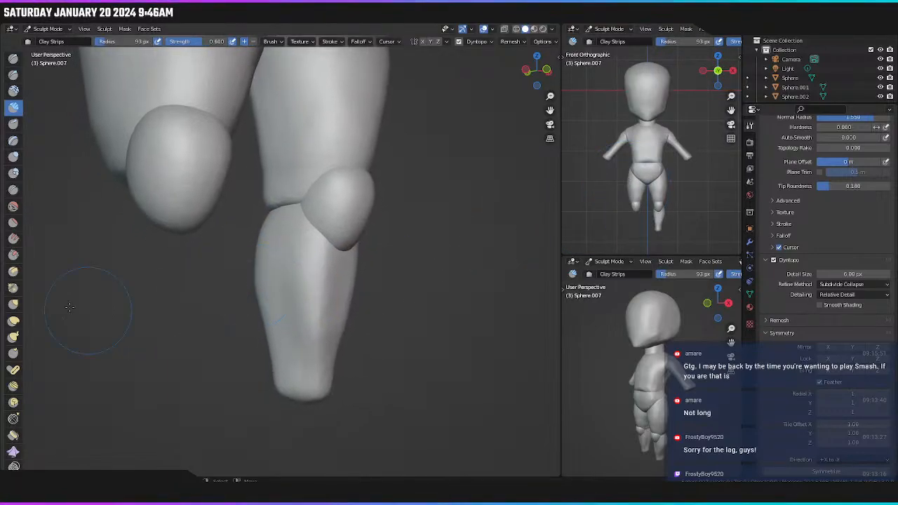
pyautogui.click(13, 256)
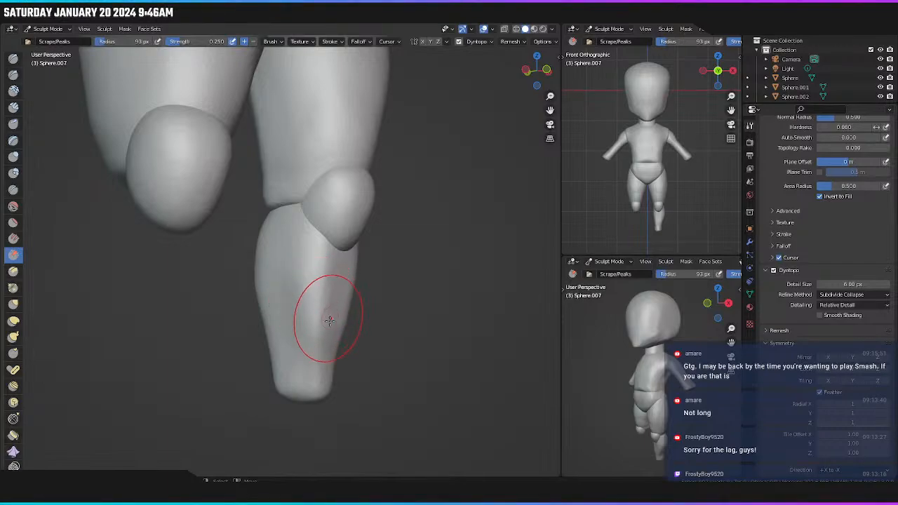
pyautogui.scroll(2, 334, 319)
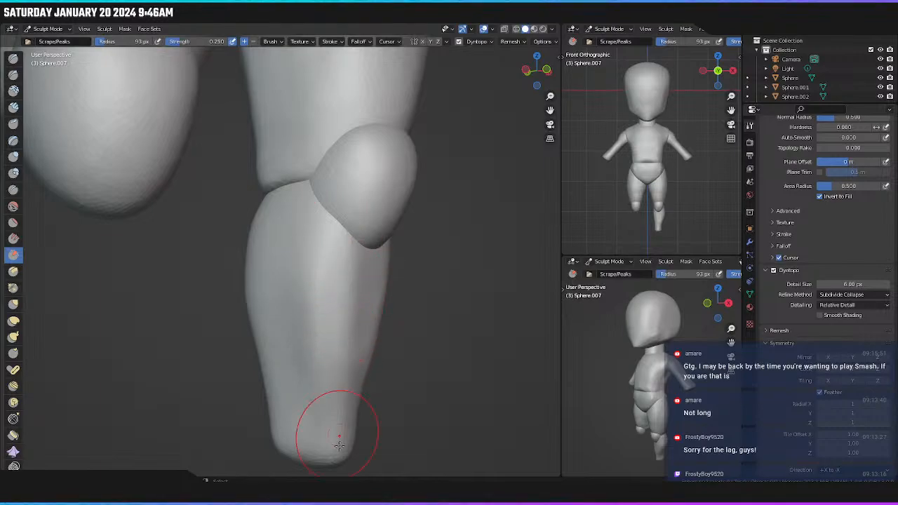
pyautogui.moveTo(300, 310)
pyautogui.mouseDown(button='middle')
pyautogui.moveTo(379, 355)
pyautogui.moveTo(316, 356)
pyautogui.mouseUp(button='middle')
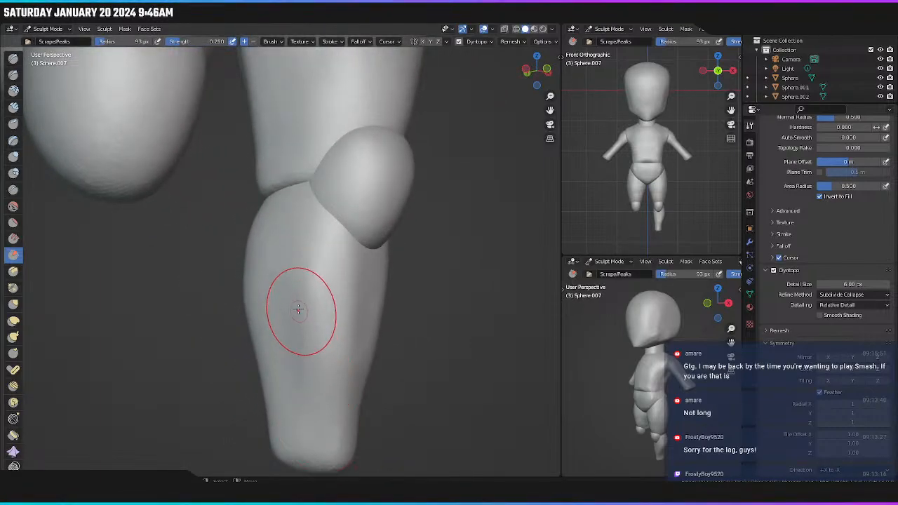
# Continue with the Scrape/Peaks brush around the calf, the back and the outer side of the lower leg.
pyautogui.moveTo(320, 311)
pyautogui.mouseDown(button='middle')
pyautogui.moveTo(376, 388)
pyautogui.moveTo(358, 364)
pyautogui.moveTo(392, 316)
pyautogui.moveTo(238, 289)
pyautogui.mouseUp(button='middle')
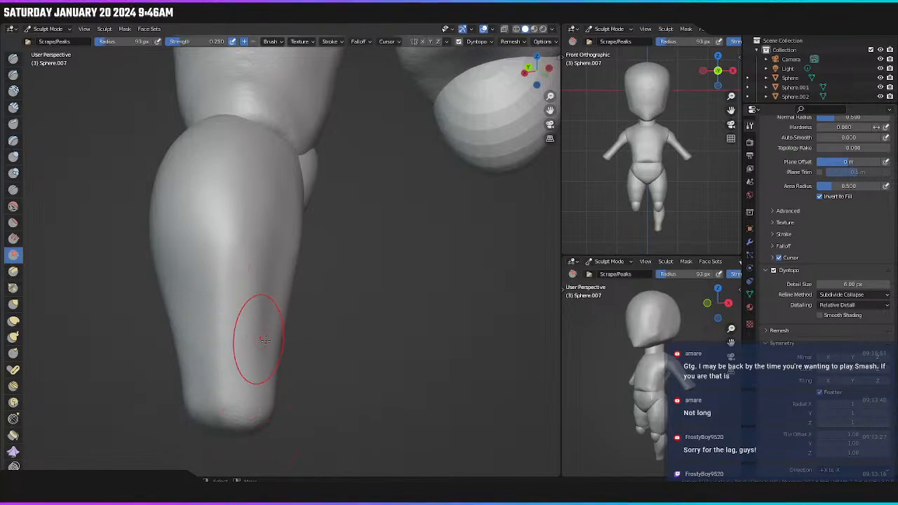
pyautogui.moveTo(264, 340); pyautogui.dragTo(296, 326, button='middle')
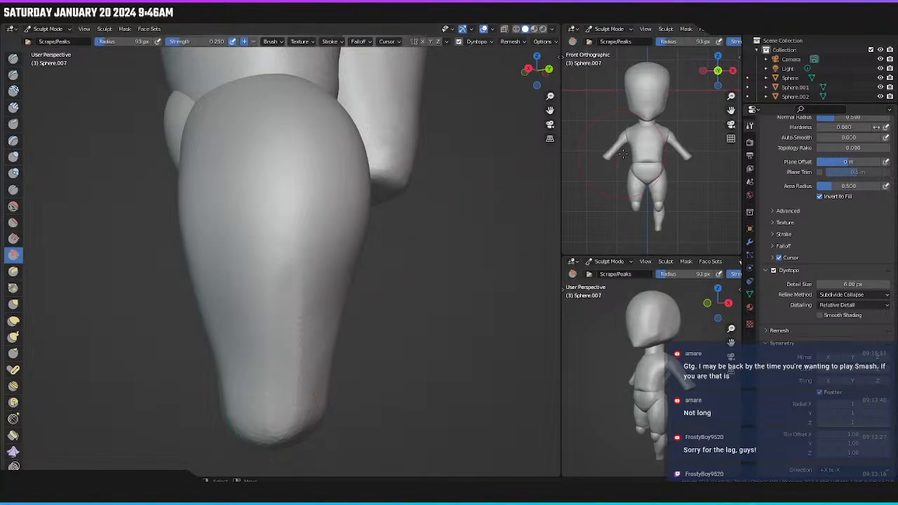
pyautogui.press('KP_3')
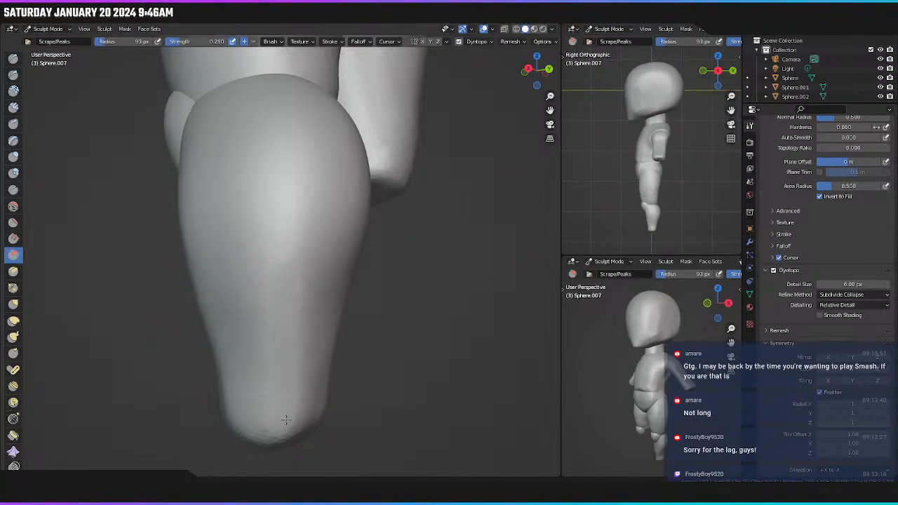
pyautogui.moveTo(279, 325)
pyautogui.mouseDown(button='middle')
pyautogui.moveTo(387, 344)
pyautogui.moveTo(310, 315)
pyautogui.mouseUp(button='middle')
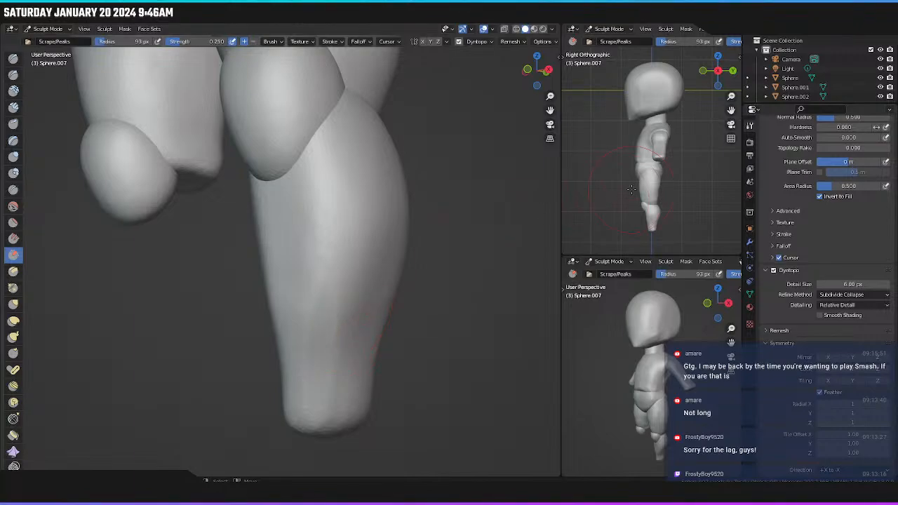
pyautogui.press('KP_1')
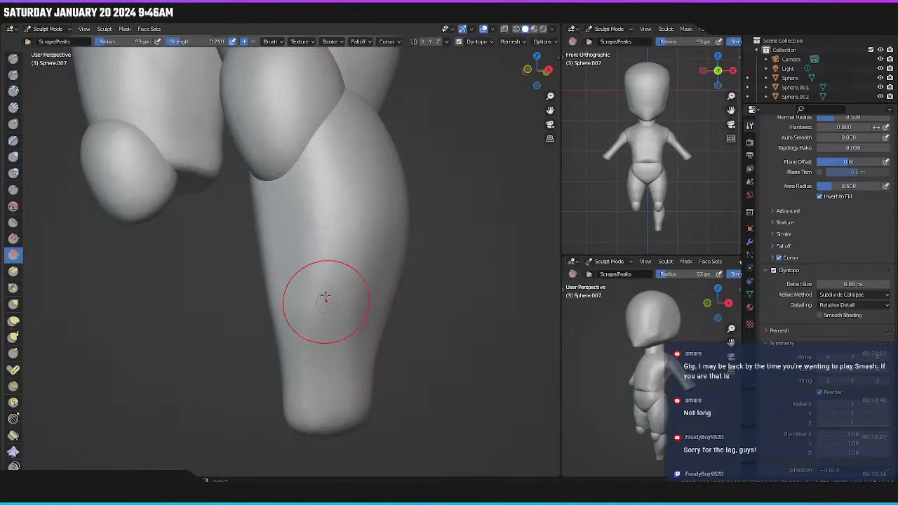
# Adjust the lower leg's outline between calf and ankle in front view with the Grab brush.
pyautogui.moveTo(335, 327)
pyautogui.mouseDown(button='middle')
pyautogui.moveTo(384, 335)
pyautogui.moveTo(329, 323)
pyautogui.moveTo(371, 310)
pyautogui.moveTo(361, 311)
pyautogui.moveTo(404, 345)
pyautogui.moveTo(247, 284)
pyautogui.mouseUp(button='middle')
pyautogui.press('KP_1')
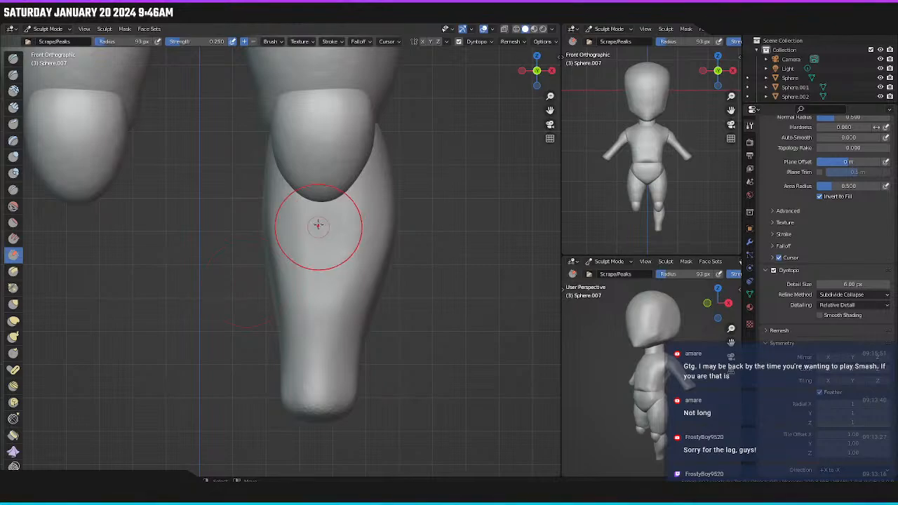
pyautogui.scroll(-3, 323, 281)
pyautogui.scroll(4, 261, 294)
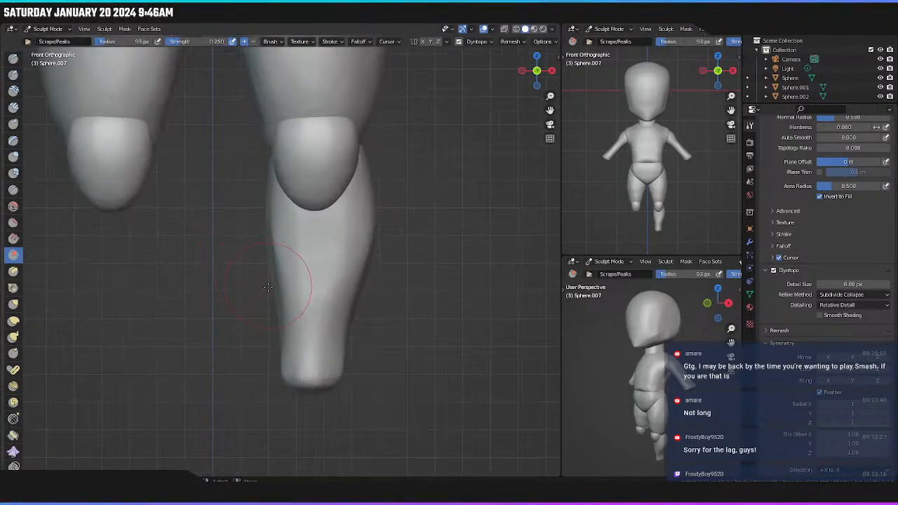
pyautogui.press('g')
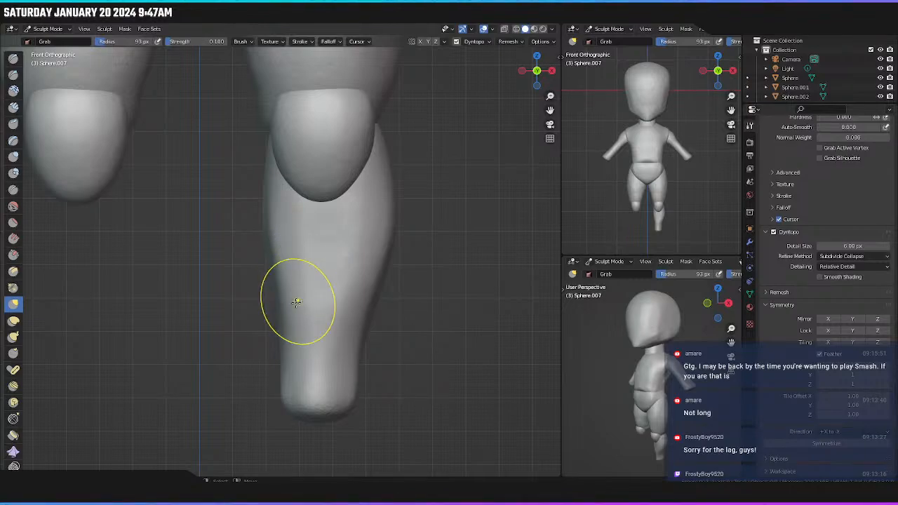
# Examine the lower leg's shape from the side, back and front, and compare it with the whole body's proportions.
pyautogui.scroll(-4, 407, 302)
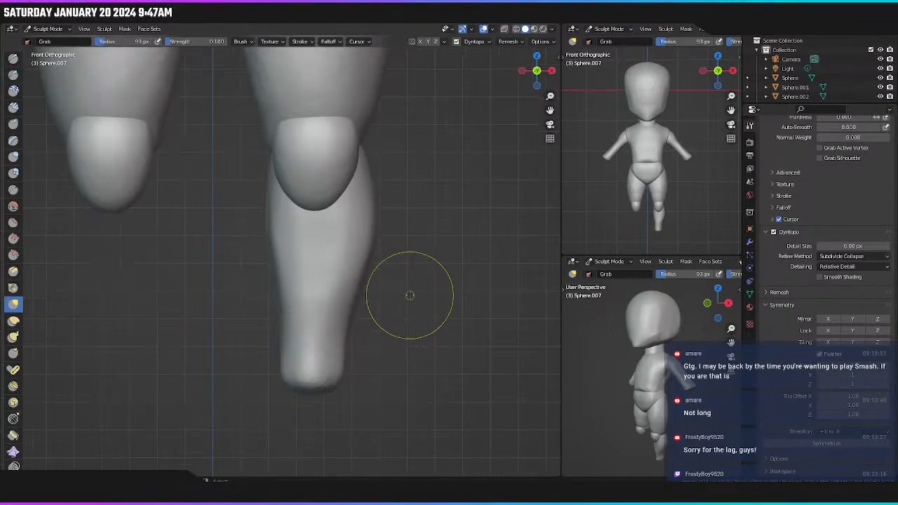
pyautogui.moveTo(409, 282); pyautogui.dragTo(321, 301, button='middle')
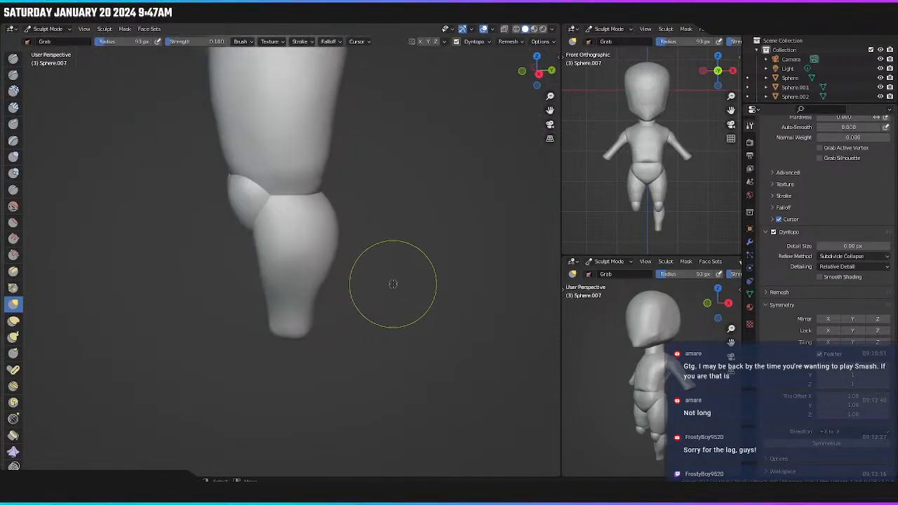
pyautogui.moveTo(391, 281)
pyautogui.mouseDown(button='middle')
pyautogui.moveTo(299, 277)
pyautogui.moveTo(311, 281)
pyautogui.mouseUp(button='middle')
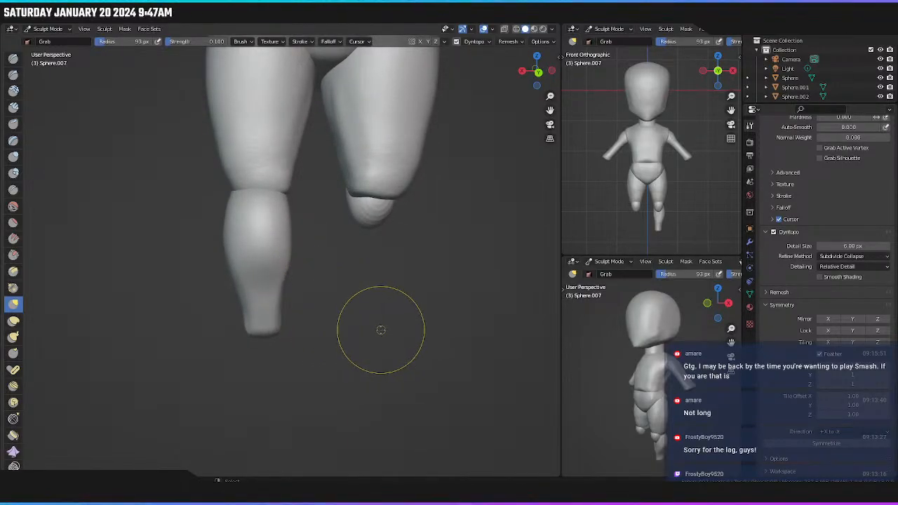
pyautogui.moveTo(345, 325)
pyautogui.mouseDown(button='middle')
pyautogui.moveTo(407, 336)
pyautogui.moveTo(425, 315)
pyautogui.moveTo(458, 327)
pyautogui.mouseUp(button='middle')
pyautogui.press('KP_1')
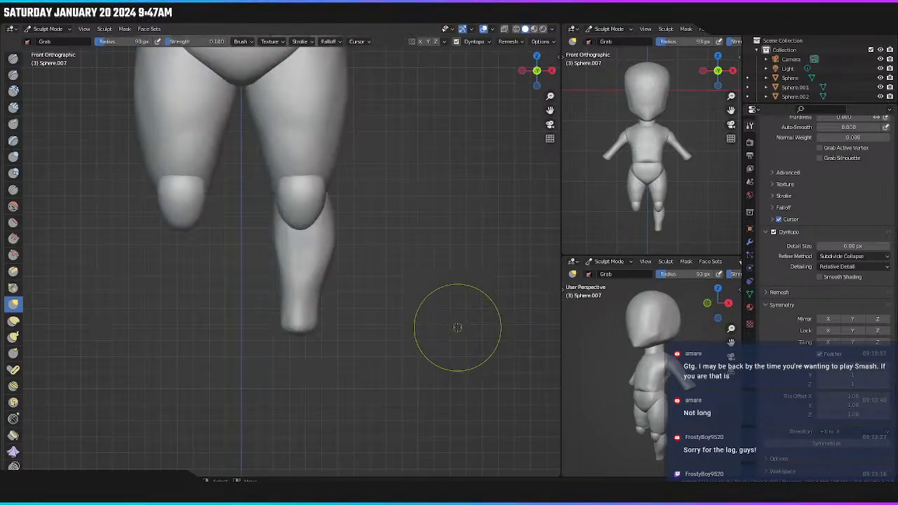
pyautogui.scroll(-3, 304, 210)
pyautogui.scroll(1, 371, 289)
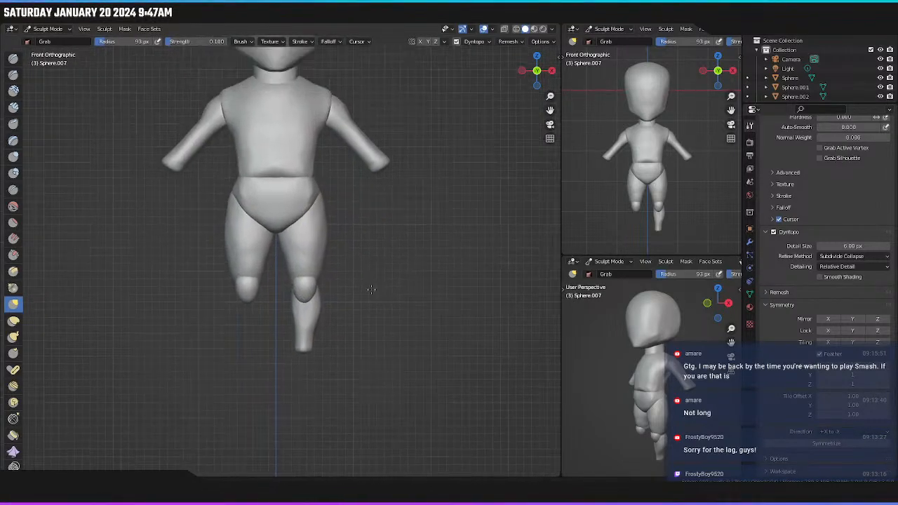
pyautogui.keyDown('shift'); pyautogui.moveTo(371, 290); pyautogui.dragTo(372, 384, button='middle'); pyautogui.keyUp('shift')
pyautogui.scroll(-1, 364, 347)
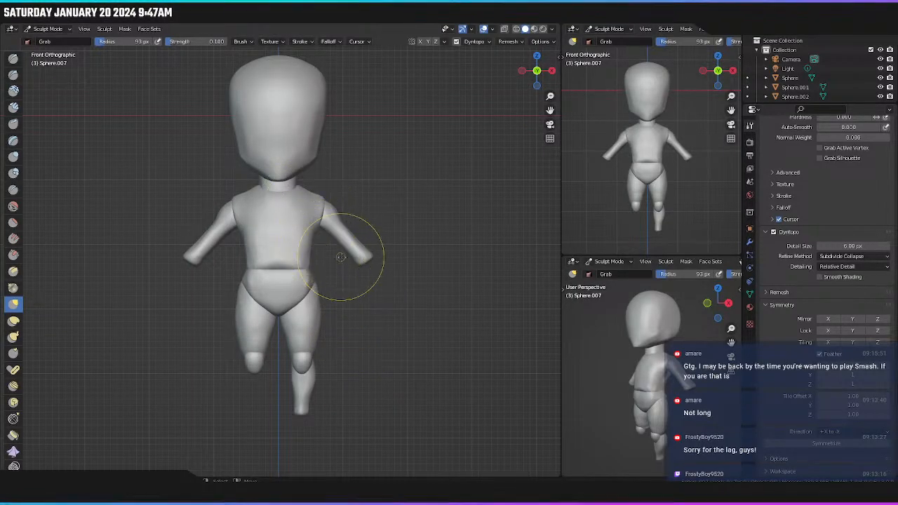
pyautogui.keyDown('shift'); pyautogui.moveTo(341, 256); pyautogui.dragTo(354, 276, button='middle'); pyautogui.keyUp('shift')
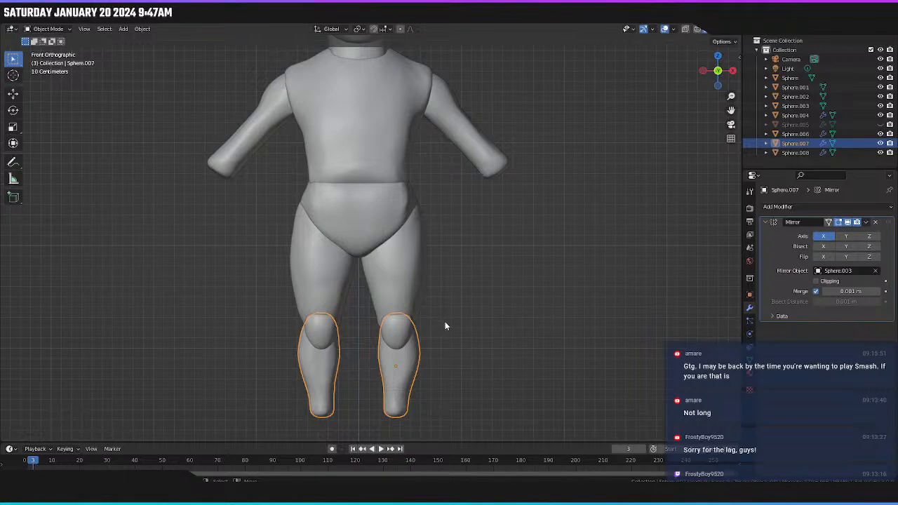
# Select the mirrored arms and raise them along the Z axis by about 0.02 m at the shoulders.
pyautogui.scroll(-4, 444, 325)
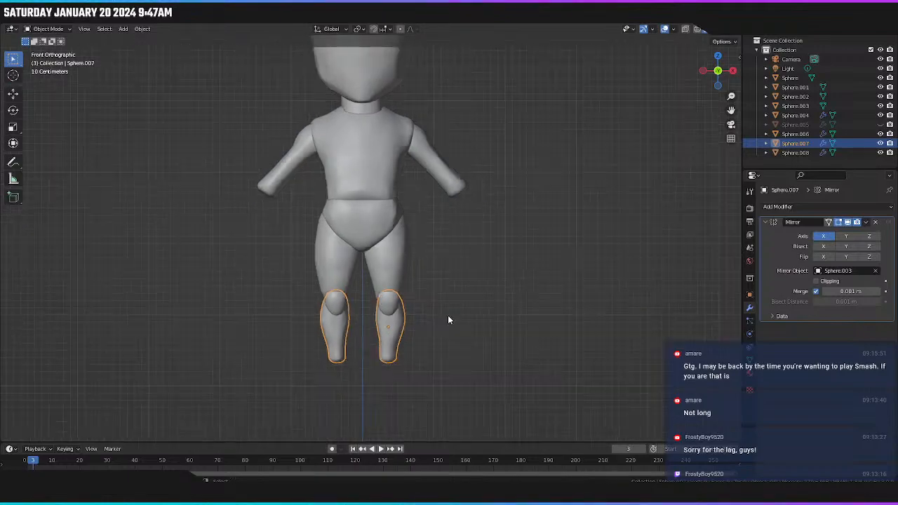
pyautogui.moveTo(393, 164); pyautogui.dragTo(377, 190, button='middle')
pyautogui.click(362, 202)
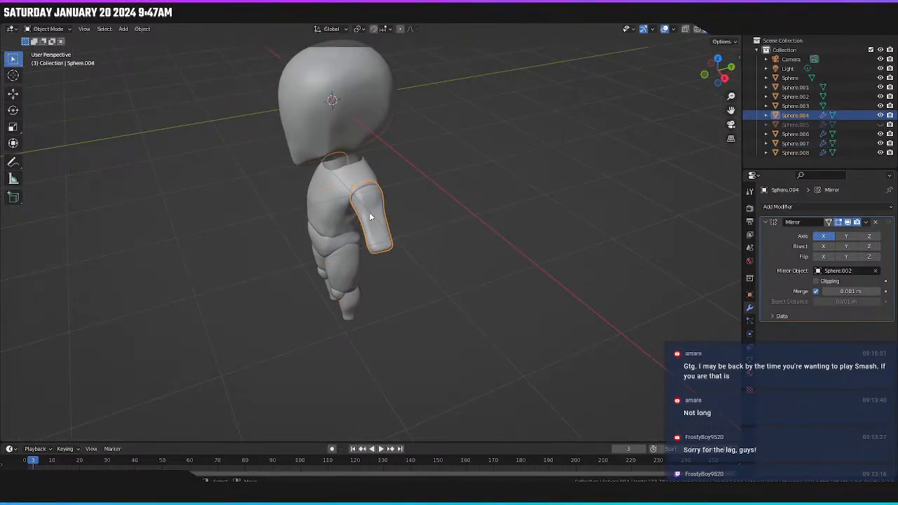
pyautogui.press('KP_3')
pyautogui.keyDown('shift'); pyautogui.moveTo(381, 163); pyautogui.dragTo(387, 254, button='middle'); pyautogui.keyUp('shift')
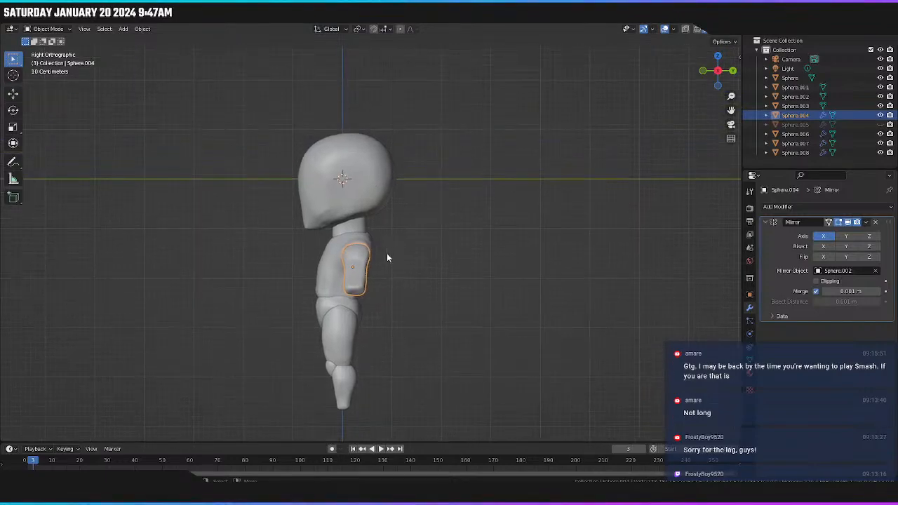
pyautogui.moveTo(397, 291); pyautogui.dragTo(406, 235, button='middle')
pyautogui.scroll(6, 385, 301)
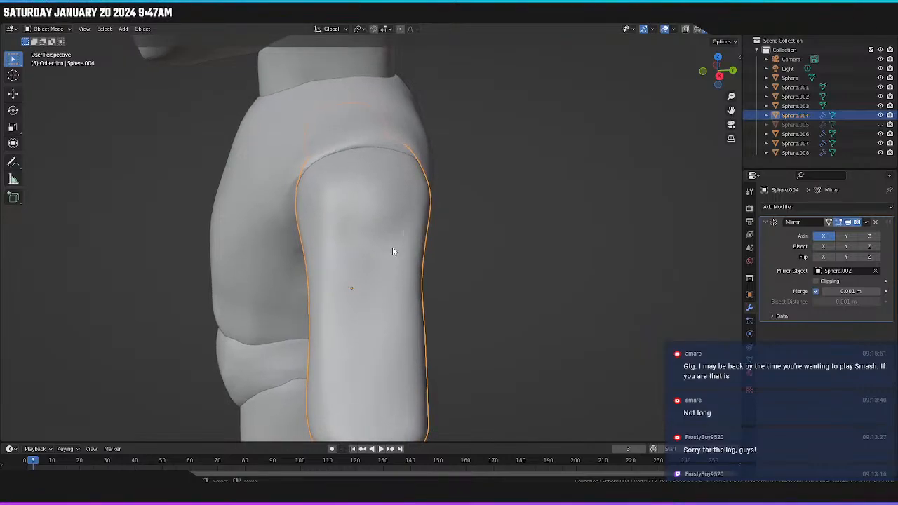
pyautogui.press('g')
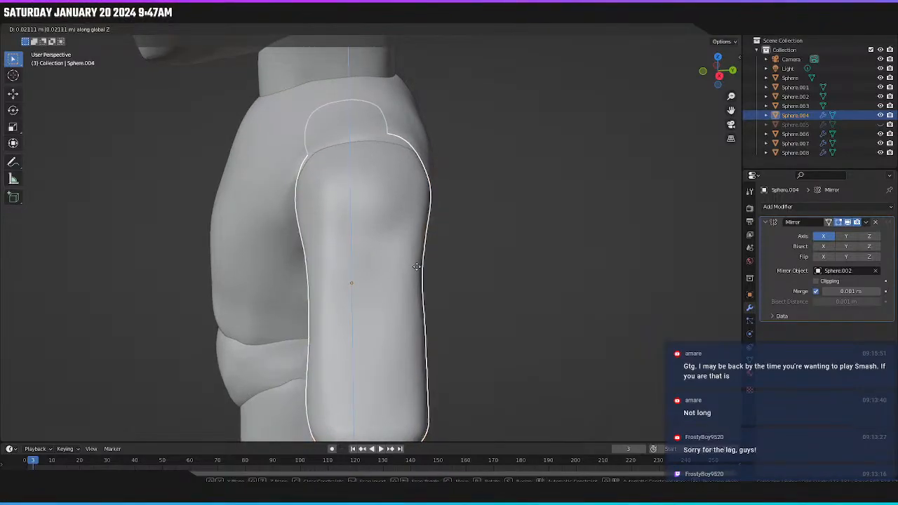
pyautogui.click(411, 281)
# Raise the arms further along the Z axis in two small moves, lining them up with the shoulders in front view.
pyautogui.moveTo(412, 280); pyautogui.dragTo(469, 281, button='middle')
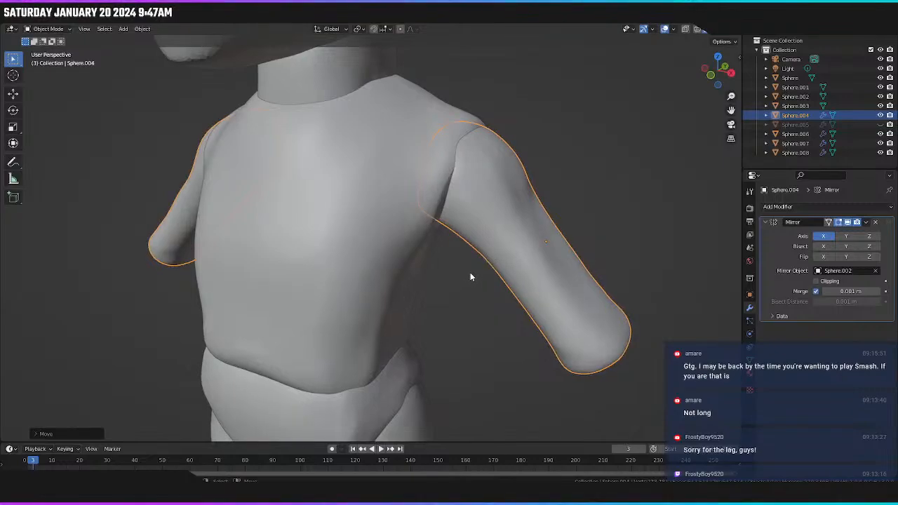
pyautogui.press('g')
pyautogui.press('z')
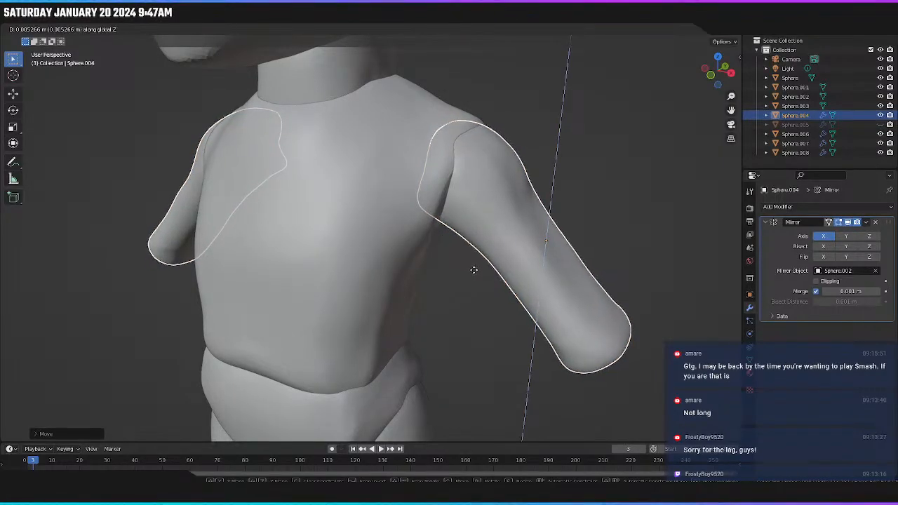
pyautogui.click(476, 268)
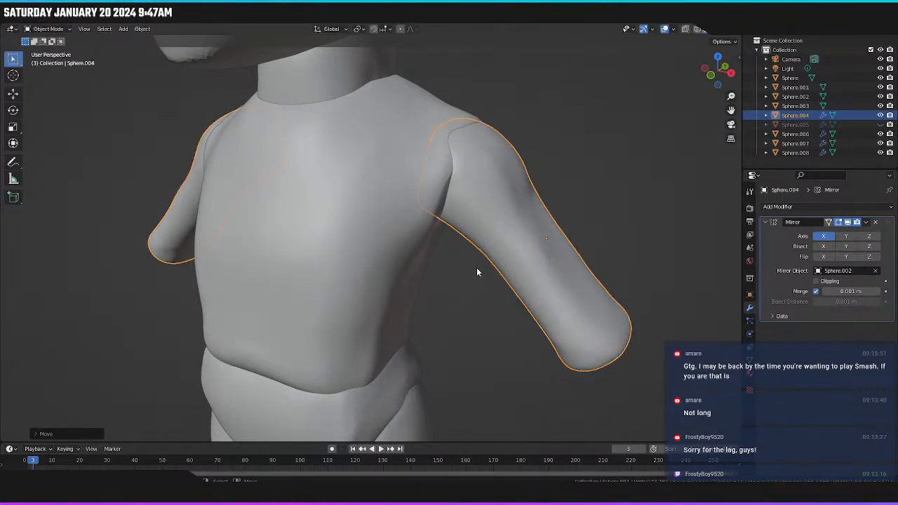
pyautogui.moveTo(476, 267); pyautogui.dragTo(505, 261, button='middle')
pyautogui.press('KP_1')
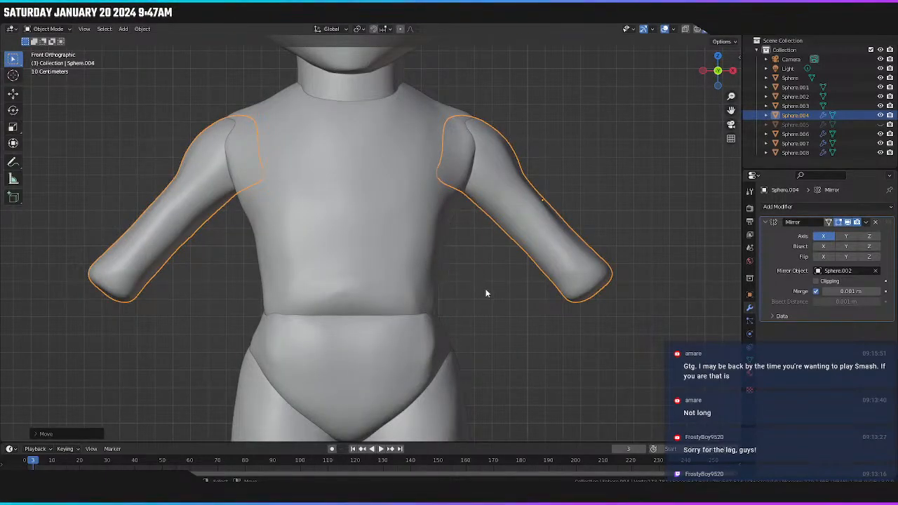
pyautogui.press('g')
pyautogui.press('z')
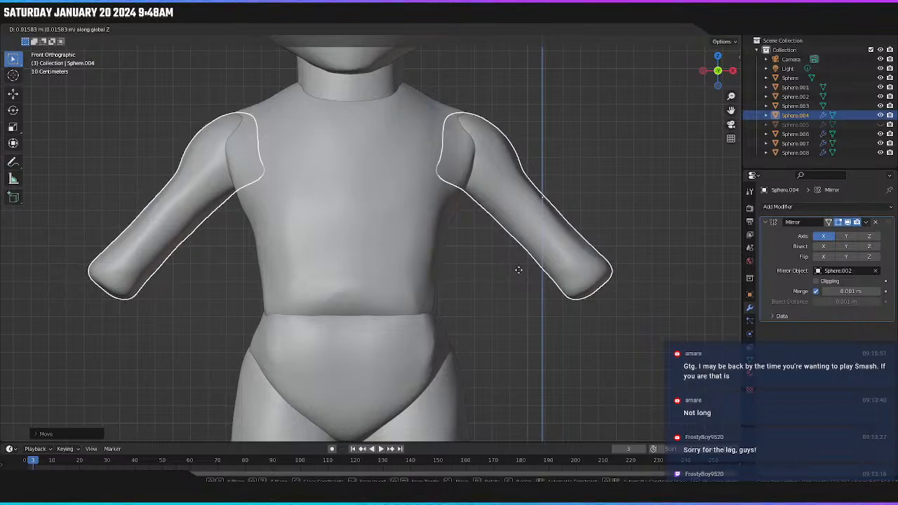
pyautogui.click(518, 270)
pyautogui.click(516, 277)
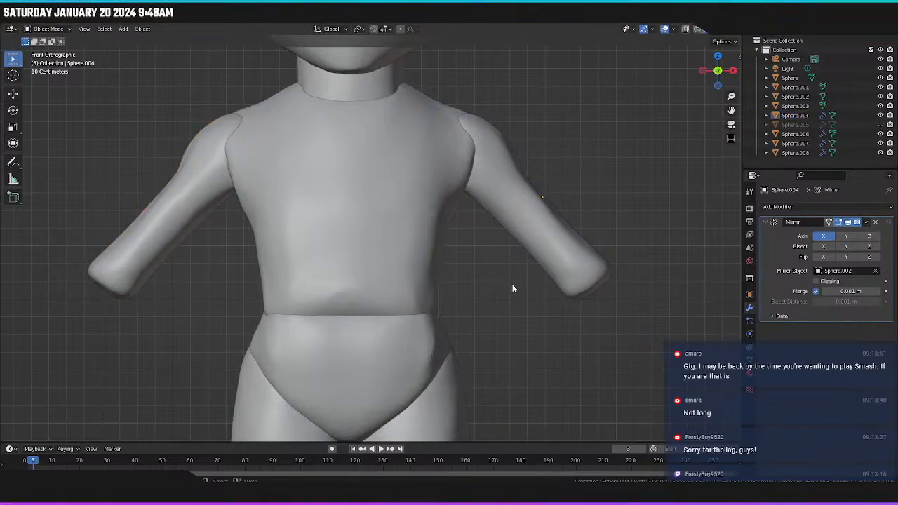
# Move the mirrored arms about 0.028 m toward the front of the body along the Y axis.
pyautogui.scroll(-3, 511, 275)
pyautogui.moveTo(502, 263); pyautogui.dragTo(393, 298, button='middle')
pyautogui.moveTo(388, 316); pyautogui.dragTo(343, 247, button='middle')
pyautogui.click(360, 293)
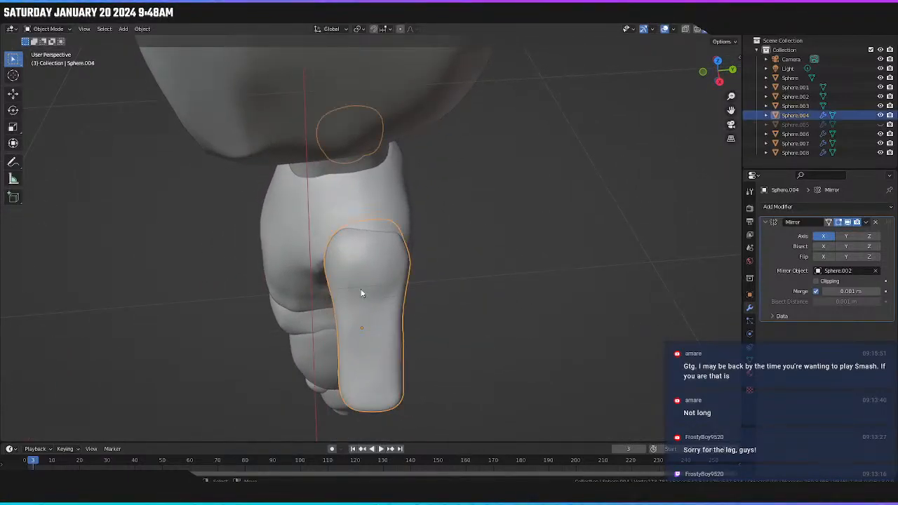
pyautogui.moveTo(365, 296); pyautogui.dragTo(364, 309, button='middle')
pyautogui.scroll(1, 364, 307)
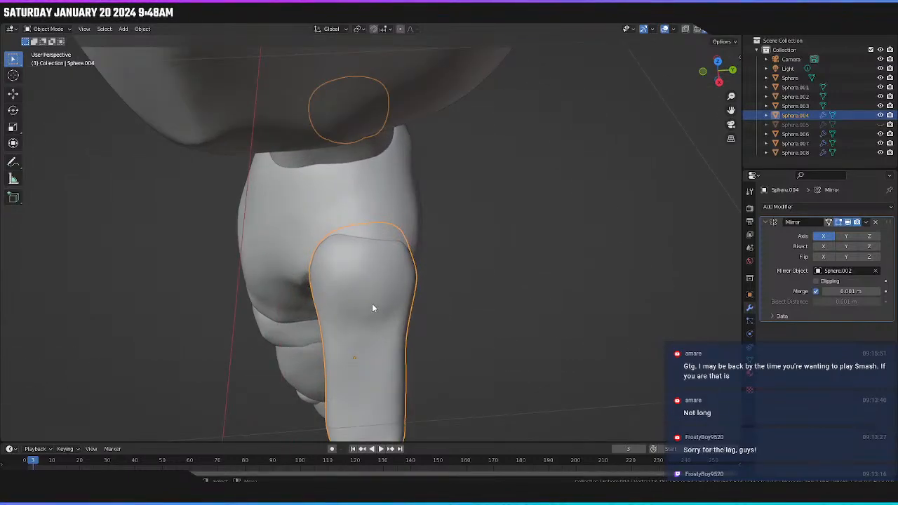
pyautogui.press('g')
pyautogui.press('y')
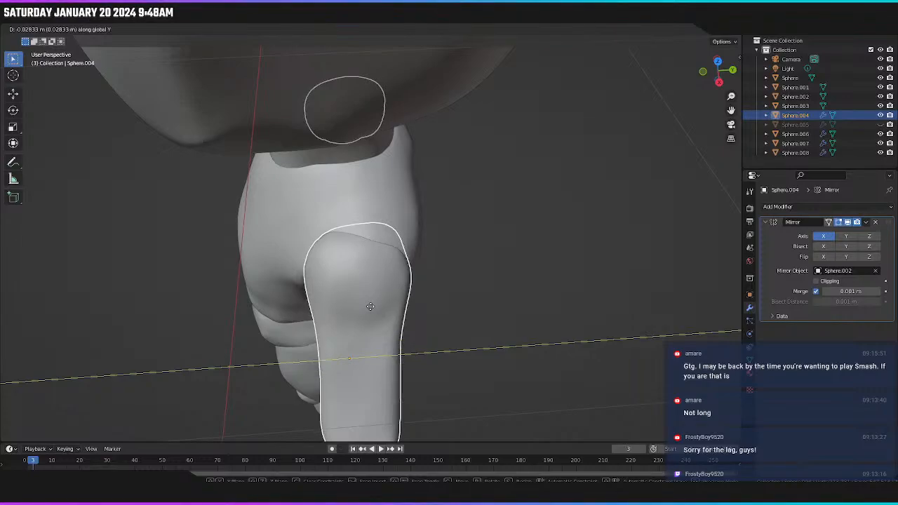
pyautogui.click(370, 306)
pyautogui.moveTo(370, 306); pyautogui.dragTo(428, 281, button='middle')
# Reshape the torso's upper back around the shoulder joint with the Grab brush in Sculpt Mode.
pyautogui.click(353, 229)
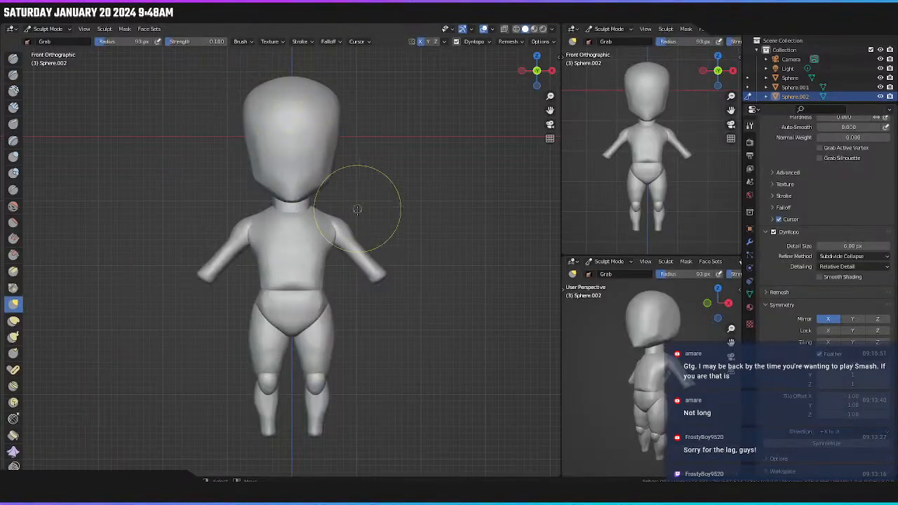
pyautogui.moveTo(357, 207)
pyautogui.mouseDown(button='middle')
pyautogui.moveTo(223, 274)
pyautogui.moveTo(210, 257)
pyautogui.moveTo(274, 215)
pyautogui.moveTo(302, 235)
pyautogui.mouseUp(button='middle')
pyautogui.scroll(5, 304, 231)
pyautogui.moveTo(320, 225); pyautogui.dragTo(333, 206)
pyautogui.moveTo(412, 188); pyautogui.dragTo(408, 190)
pyautogui.moveTo(343, 229); pyautogui.dragTo(386, 211)
pyautogui.scroll(-4, 358, 225)
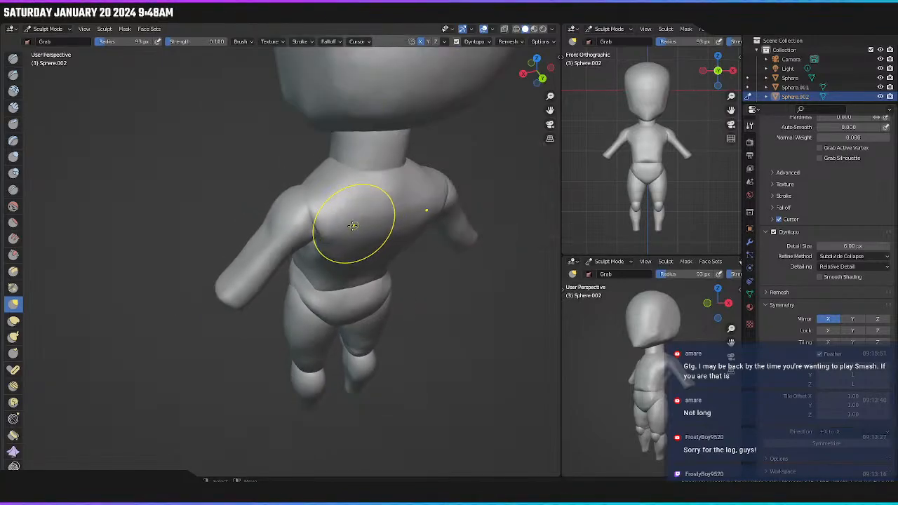
# Examine how the torso meets the arms and shoulders from the back, side and front.
pyautogui.moveTo(354, 226)
pyautogui.mouseDown(button='middle')
pyautogui.moveTo(321, 185)
pyautogui.moveTo(302, 191)
pyautogui.moveTo(316, 213)
pyautogui.mouseUp(button='middle')
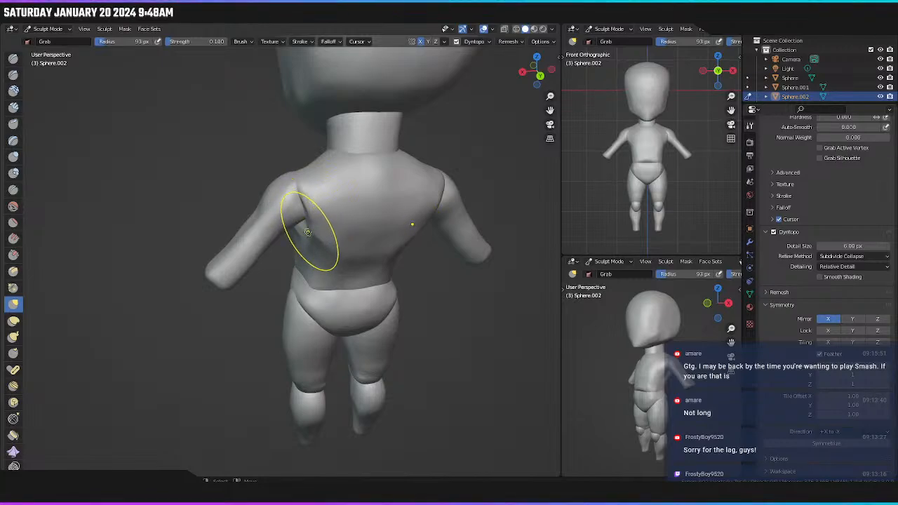
pyautogui.moveTo(316, 241); pyautogui.dragTo(316, 216, button='middle')
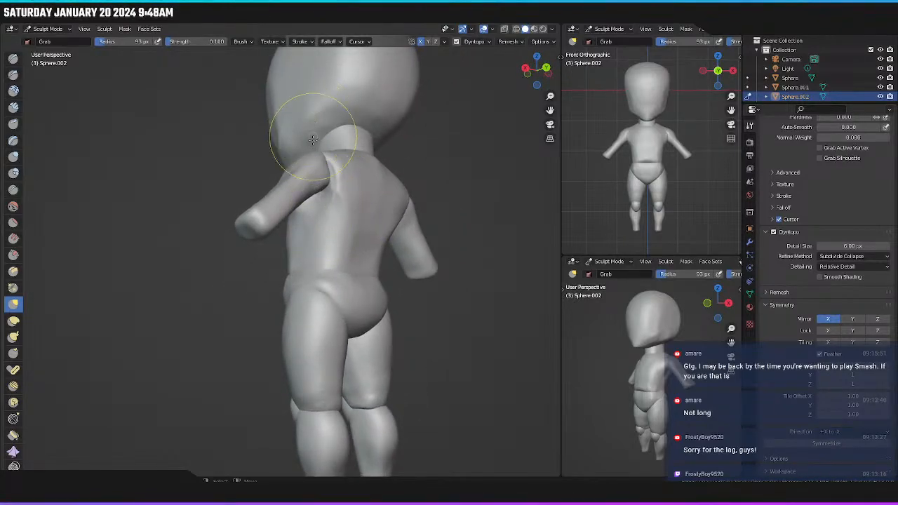
pyautogui.moveTo(317, 182)
pyautogui.mouseDown(button='middle')
pyautogui.moveTo(311, 209)
pyautogui.moveTo(344, 202)
pyautogui.moveTo(378, 263)
pyautogui.moveTo(375, 228)
pyautogui.mouseUp(button='middle')
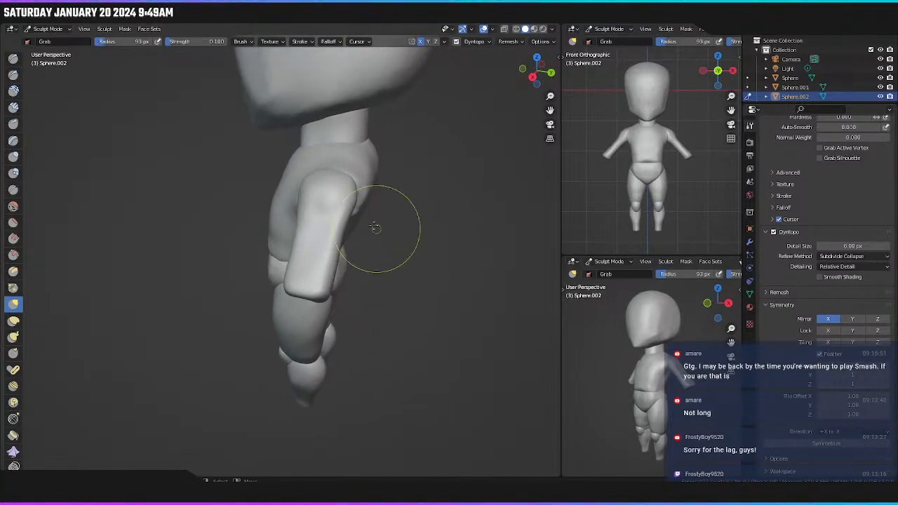
pyautogui.moveTo(340, 188); pyautogui.dragTo(363, 169, button='middle')
pyautogui.press('KP_3')
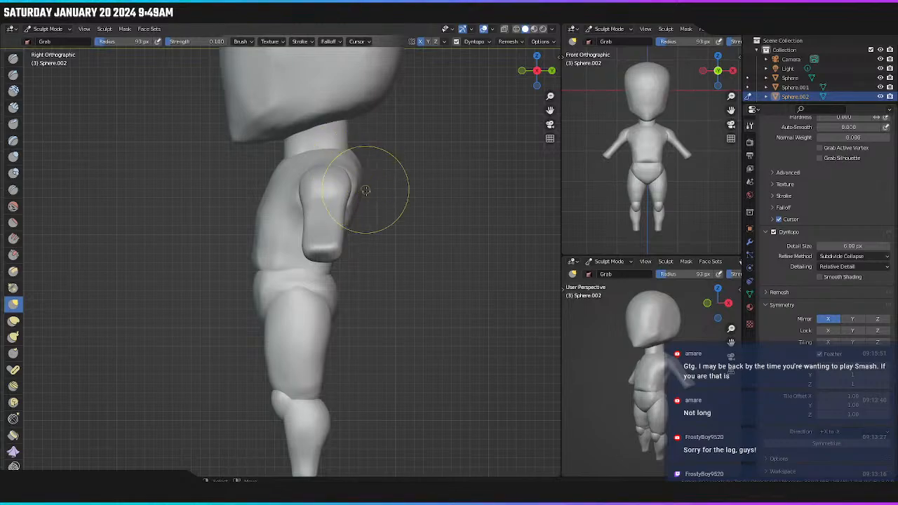
pyautogui.moveTo(365, 199); pyautogui.dragTo(364, 224, button='middle')
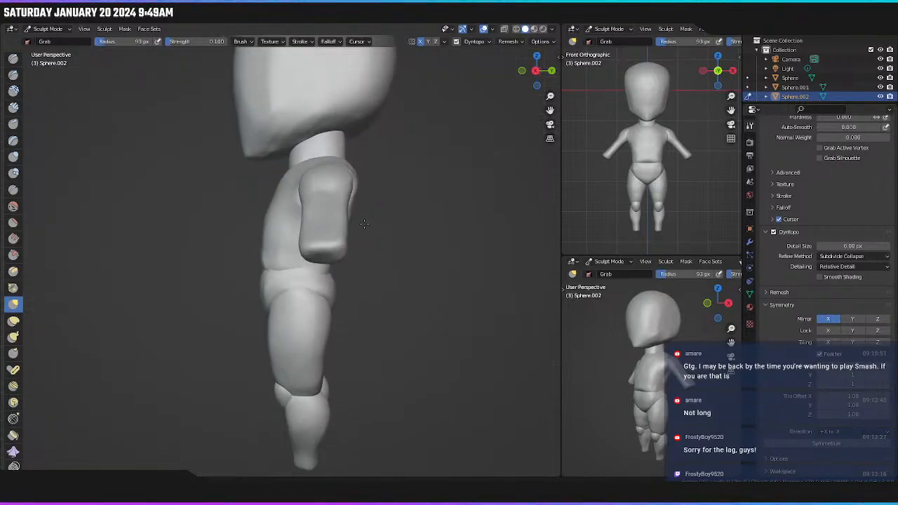
pyautogui.press('KP_1')
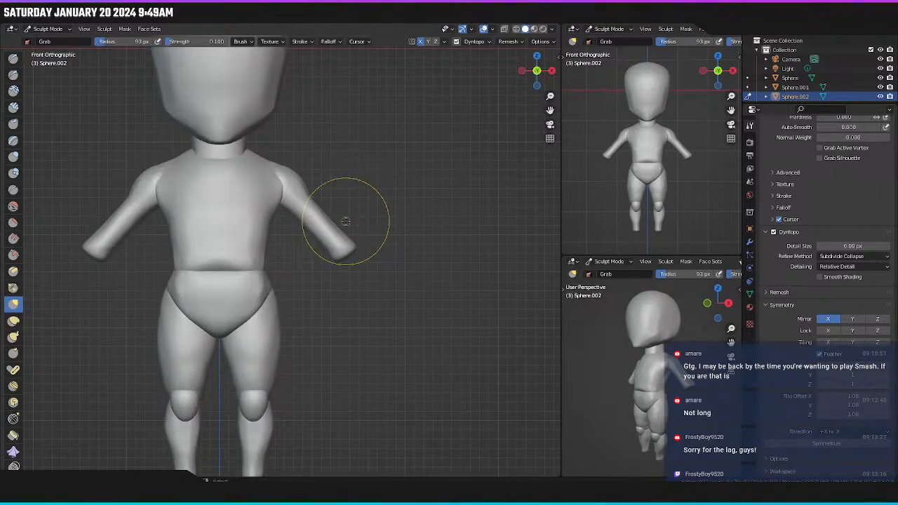
pyautogui.press('ctrl+KP_1')
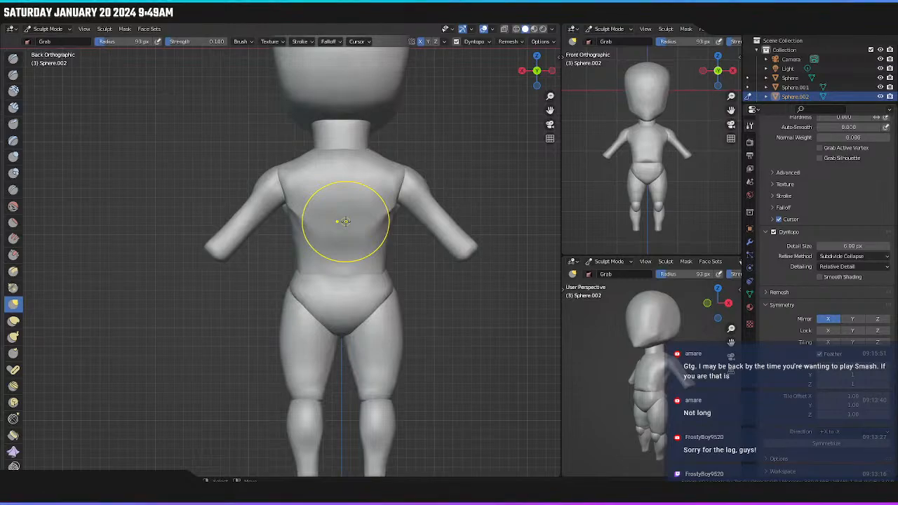
pyautogui.press('KP_3')
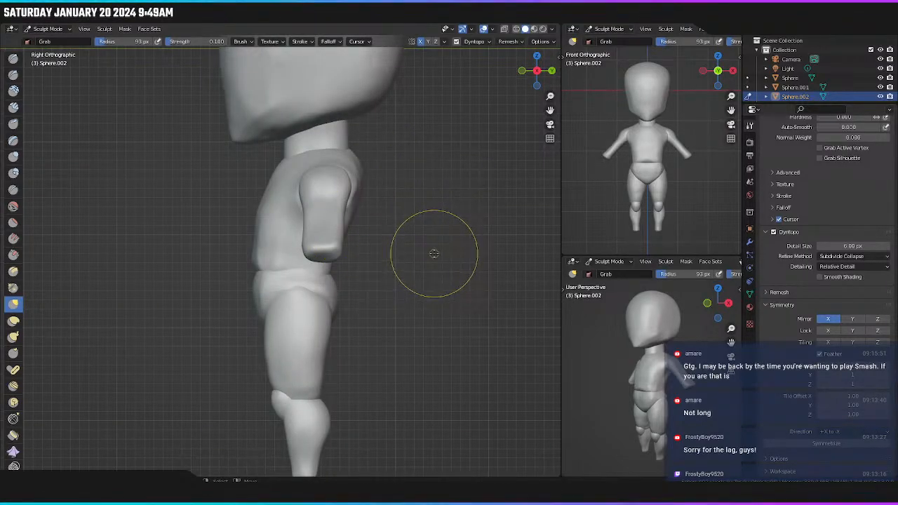
# Adjust the torso surface just behind the armpit with the Grab brush.
pyautogui.moveTo(407, 236)
pyautogui.mouseDown(button='middle')
pyautogui.moveTo(392, 260)
pyautogui.moveTo(442, 260)
pyautogui.moveTo(383, 255)
pyautogui.moveTo(362, 217)
pyautogui.mouseUp(button='middle')
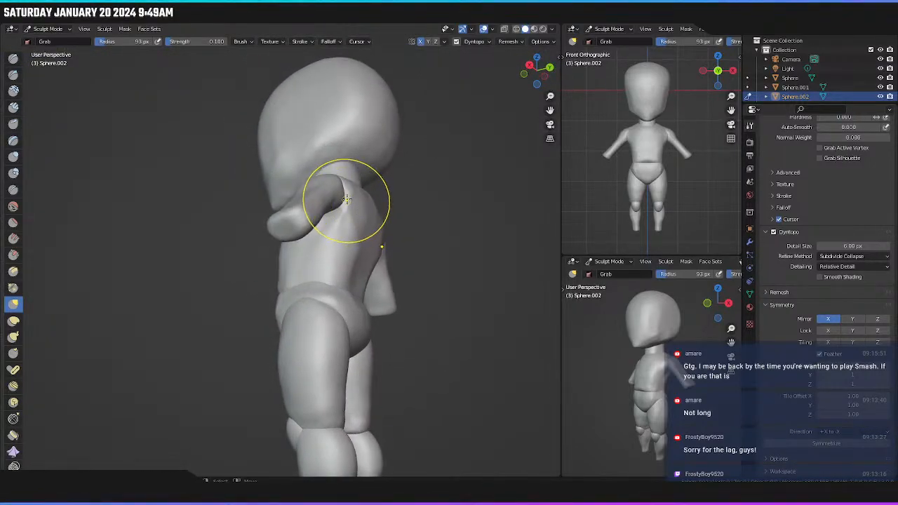
pyautogui.moveTo(345, 200); pyautogui.dragTo(340, 215)
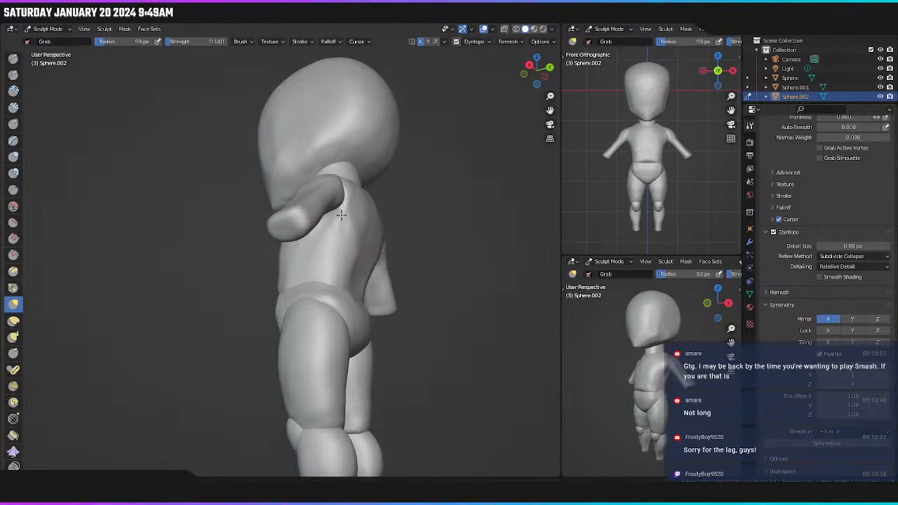
pyautogui.moveTo(330, 212); pyautogui.dragTo(363, 269, button='middle')
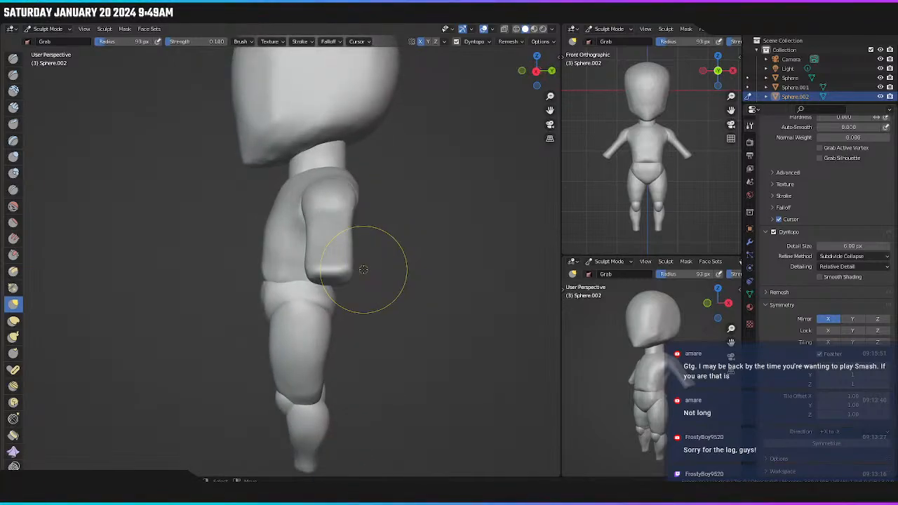
pyautogui.press('KP_3')
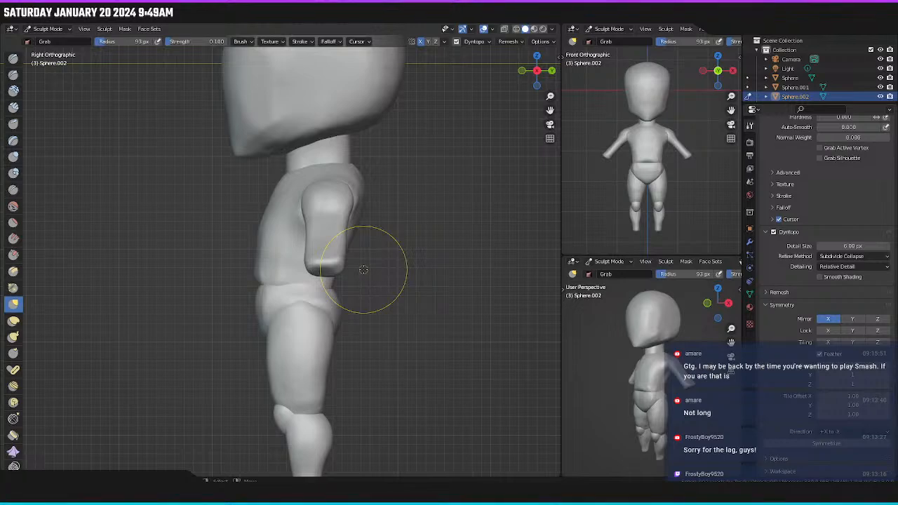
# Check the whole body's proportions in front view and the shoulder joint from the side, returning to Object Mode.
pyautogui.moveTo(363, 269); pyautogui.dragTo(411, 297, button='middle')
pyautogui.press('KP_1')
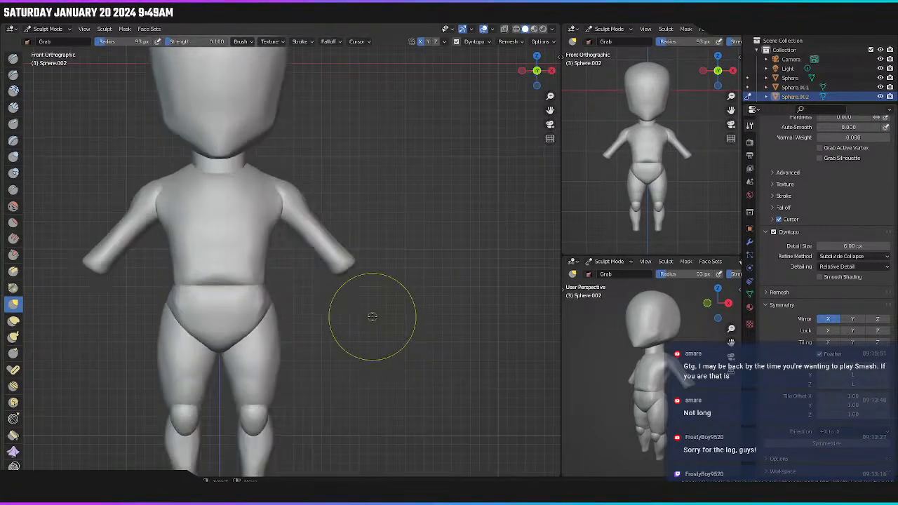
pyautogui.keyDown('shift'); pyautogui.moveTo(320, 264); pyautogui.dragTo(400, 306, button='middle'); pyautogui.keyUp('shift')
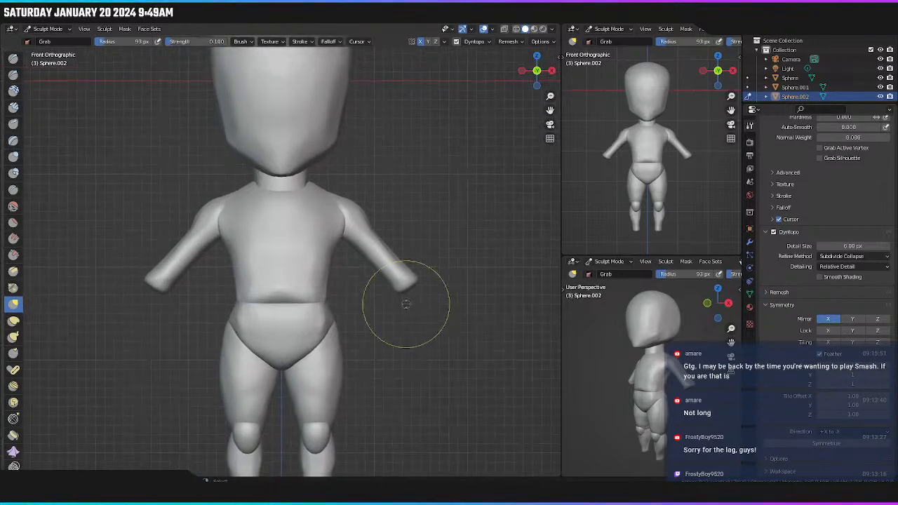
pyautogui.scroll(-3, 412, 309)
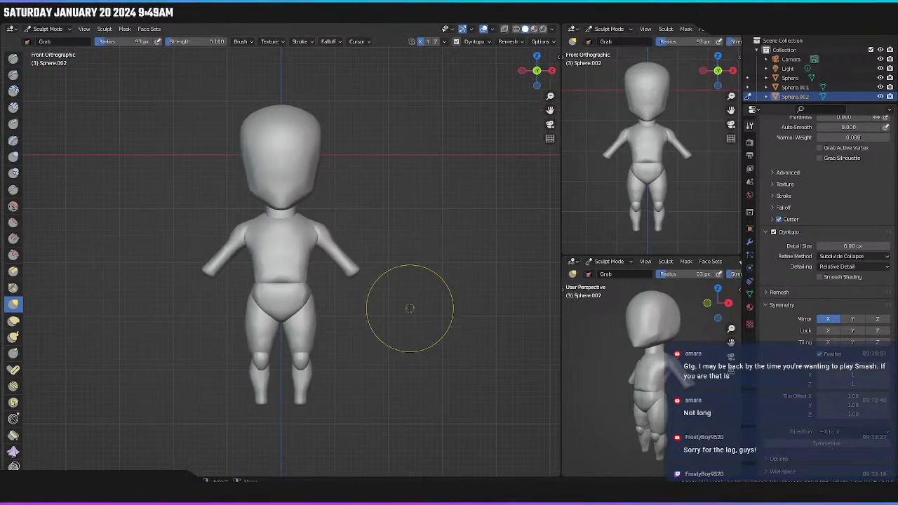
pyautogui.scroll(1, 411, 306)
pyautogui.moveTo(415, 304)
pyautogui.keyDown('shift'); pyautogui.mouseDown(button='middle')
pyautogui.moveTo(431, 308)
pyautogui.moveTo(411, 309)
pyautogui.mouseUp(button='middle'); pyautogui.keyUp('shift')
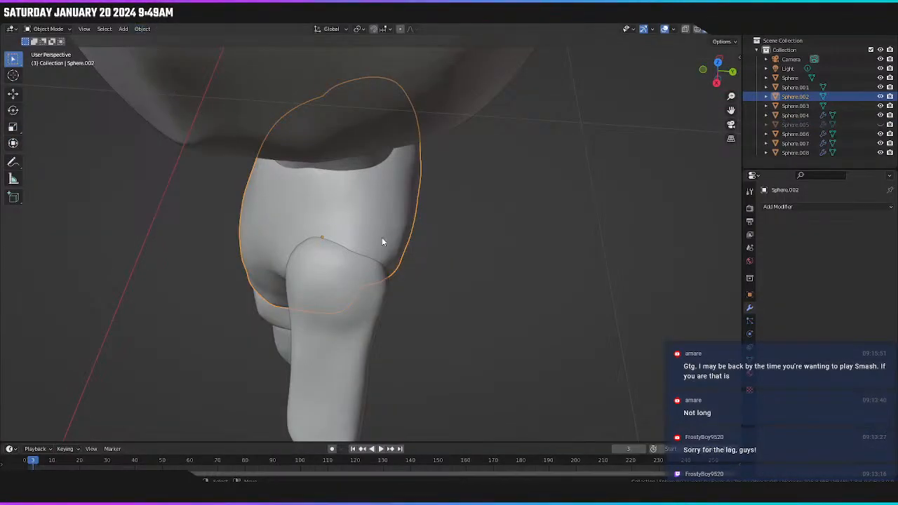
pyautogui.moveTo(383, 241); pyautogui.dragTo(501, 242, button='middle')
pyautogui.scroll(-4, 457, 260)
pyautogui.moveTo(456, 260); pyautogui.dragTo(454, 285, button='middle')
pyautogui.press('KP_1')
pyautogui.scroll(-1, 480, 306)
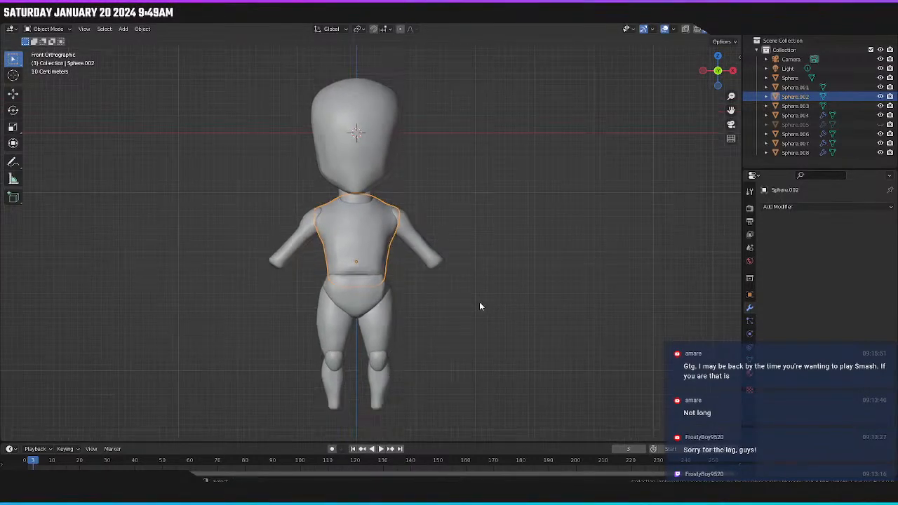
pyautogui.moveTo(478, 289)
pyautogui.keyDown('shift'); pyautogui.mouseDown(button='middle')
pyautogui.moveTo(485, 281)
pyautogui.moveTo(475, 297)
pyautogui.mouseUp(button='middle'); pyautogui.keyUp('shift')
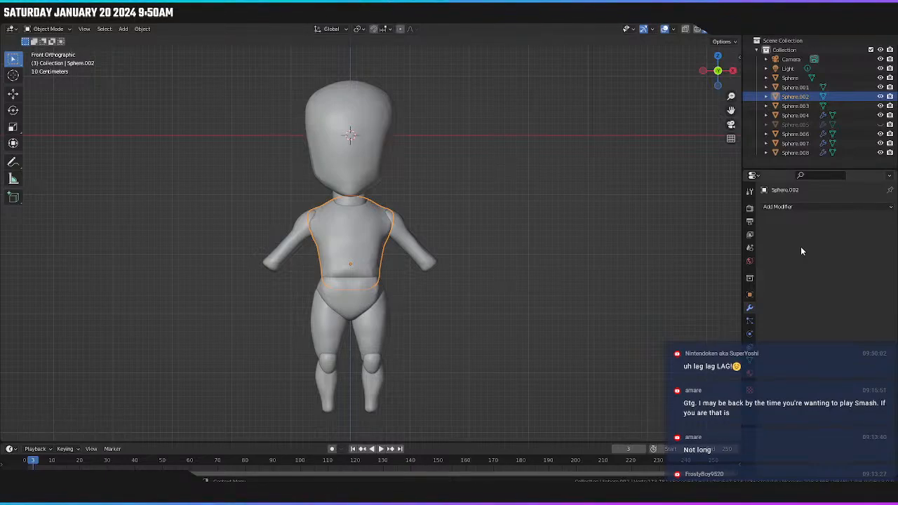
# Merge the neck (Sphere.001) into the head with a Union Boolean modifier and apply it.
pyautogui.click(375, 172)
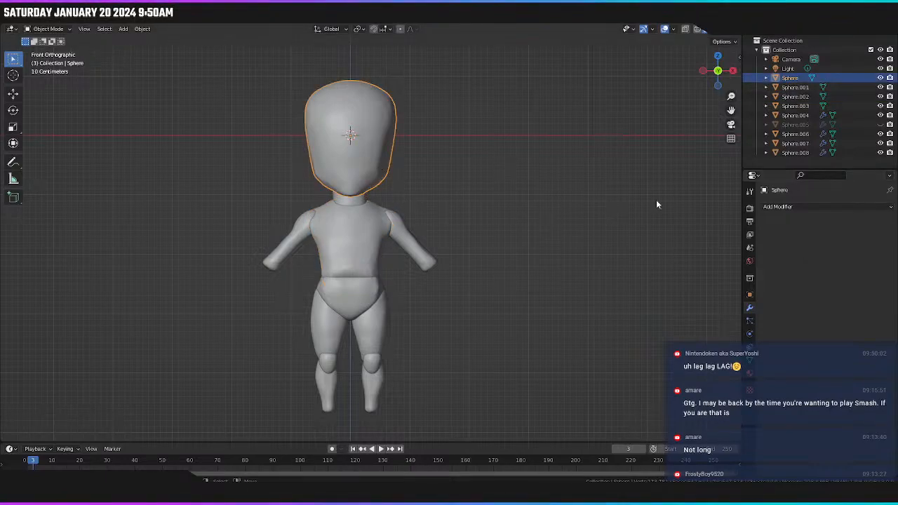
pyautogui.click(784, 207)
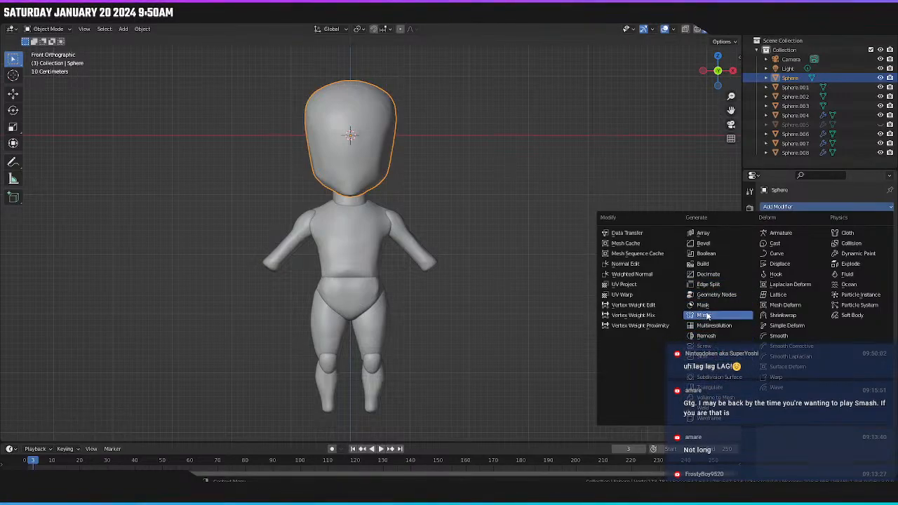
pyautogui.click(705, 253)
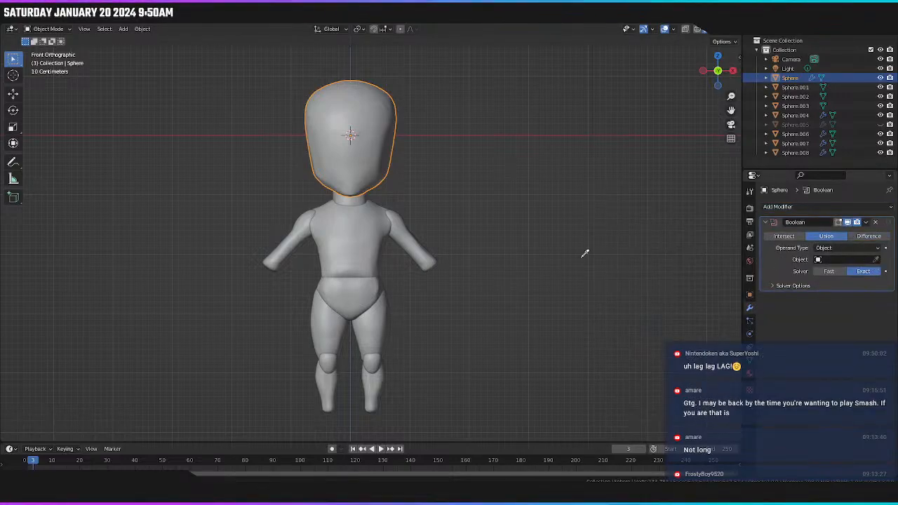
pyautogui.click(352, 199)
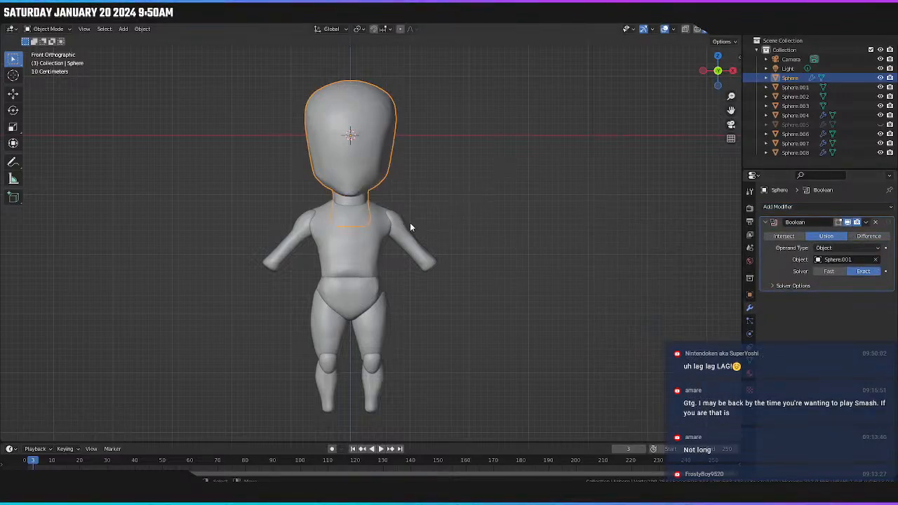
pyautogui.click(865, 223)
pyautogui.click(828, 232)
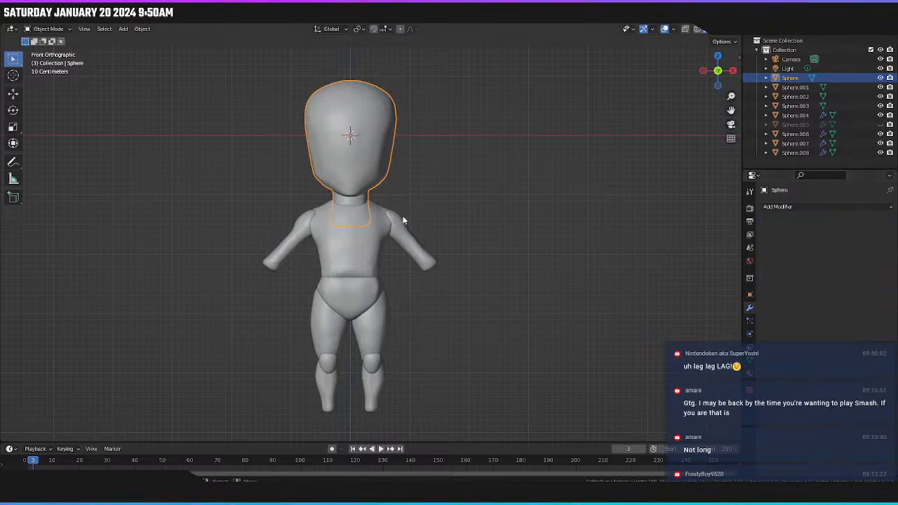
# Delete the leftover separate neck object Sphere.001.
pyautogui.click(351, 204)
pyautogui.press('x')
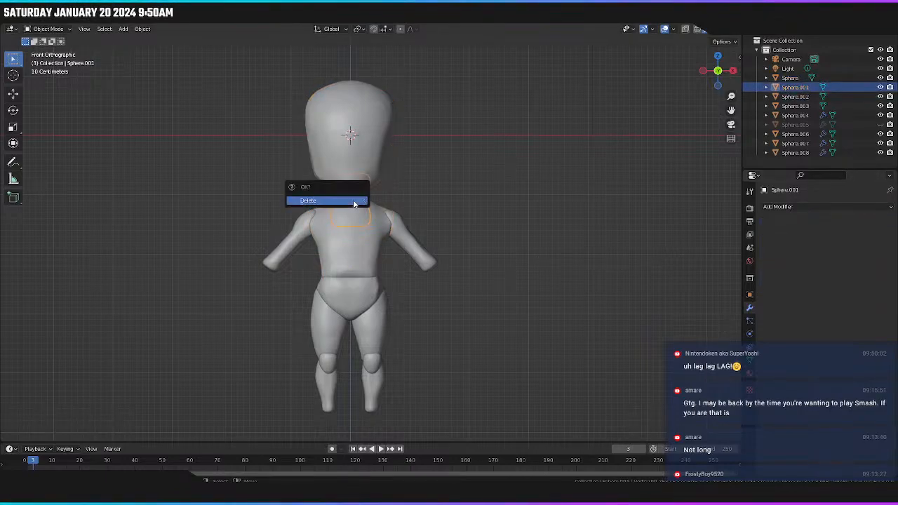
pyautogui.click(353, 200)
# Enable Dyntopo on the merged head and neck in the Sculpting workspace and select the Scrape/Peaks brush.
pyautogui.click(356, 187)
pyautogui.click(182, 20)
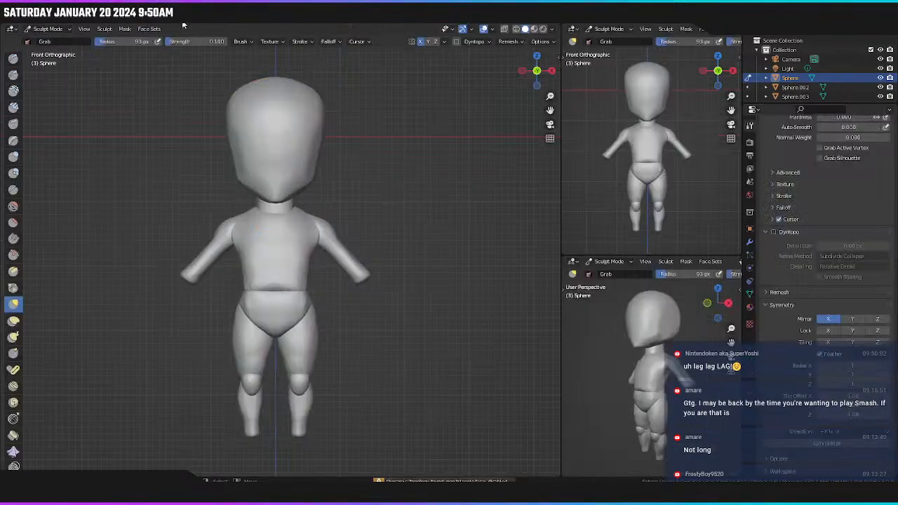
pyautogui.click(456, 44)
pyautogui.click(453, 60)
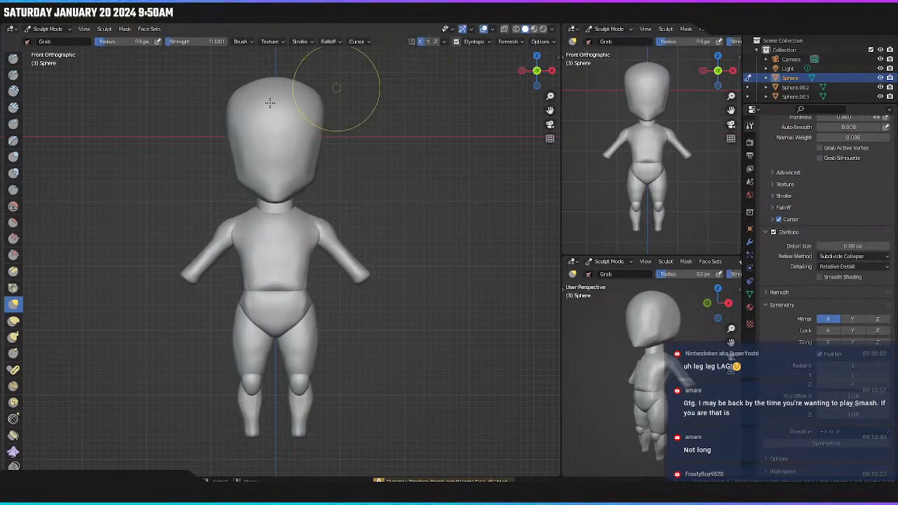
pyautogui.click(13, 254)
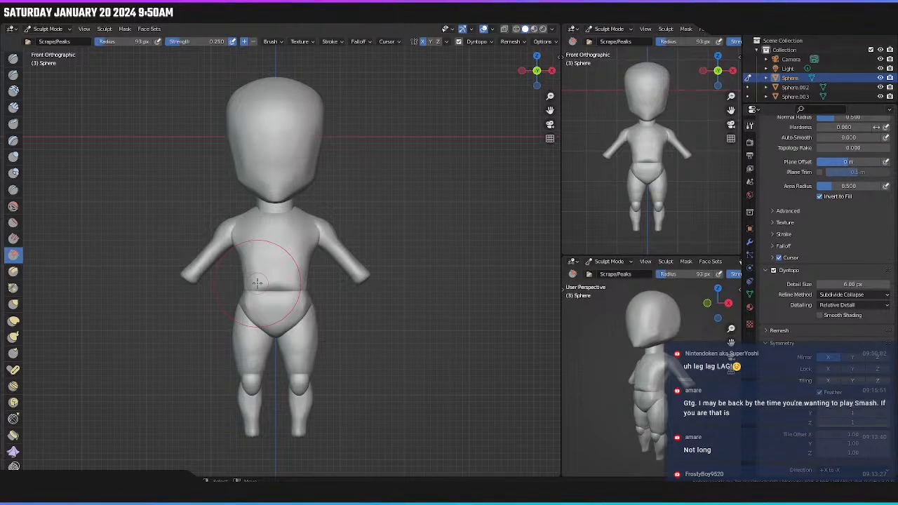
# Scrape the seam under the chin where the head meets the front of the neck.
pyautogui.moveTo(350, 237); pyautogui.dragTo(310, 211, button='middle')
pyautogui.scroll(5, 303, 160)
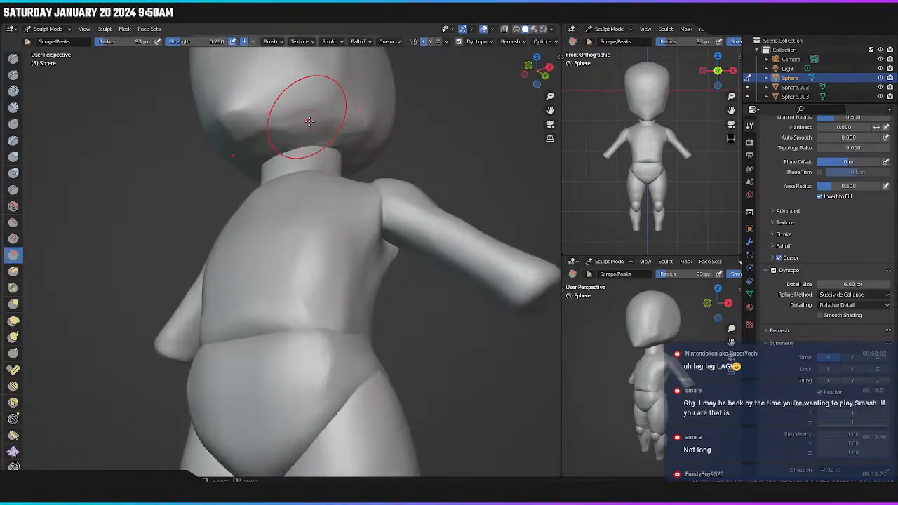
pyautogui.keyDown('shift'); pyautogui.moveTo(309, 150); pyautogui.dragTo(318, 246, button='middle'); pyautogui.keyUp('shift')
pyautogui.scroll(6, 340, 223)
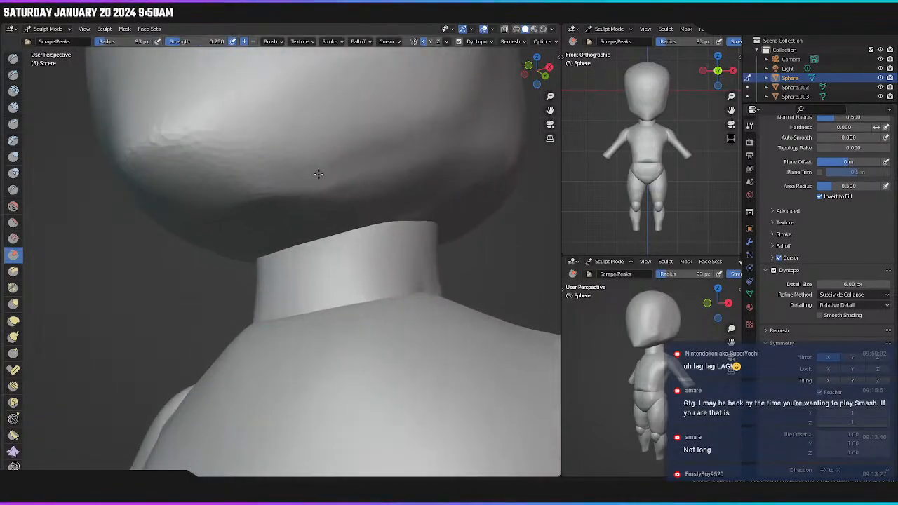
pyautogui.moveTo(351, 207)
pyautogui.mouseDown(button='middle')
pyautogui.moveTo(346, 186)
pyautogui.moveTo(347, 221)
pyautogui.mouseUp(button='middle')
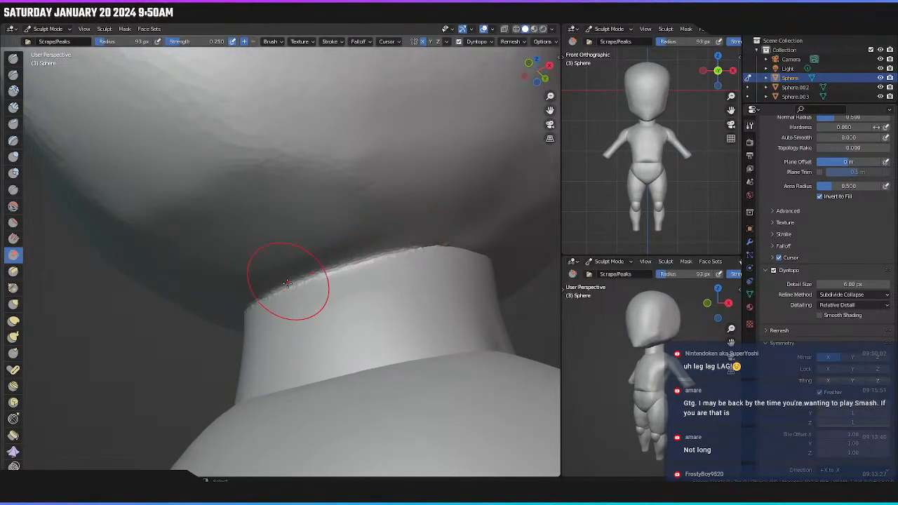
pyautogui.moveTo(327, 280)
pyautogui.mouseDown(button='middle')
pyautogui.moveTo(251, 332)
pyautogui.moveTo(411, 217)
pyautogui.moveTo(325, 240)
pyautogui.mouseUp(button='middle')
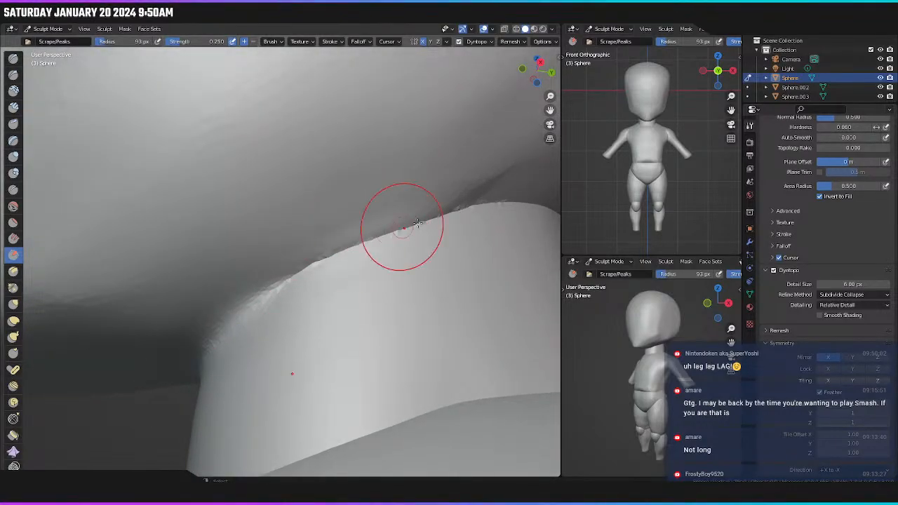
# Continue blending the head-to-neck seam around the side and back of the neck with the Scrape/Peaks brush.
pyautogui.moveTo(469, 209)
pyautogui.mouseDown(button='middle')
pyautogui.moveTo(454, 196)
pyautogui.moveTo(275, 320)
pyautogui.mouseUp(button='middle')
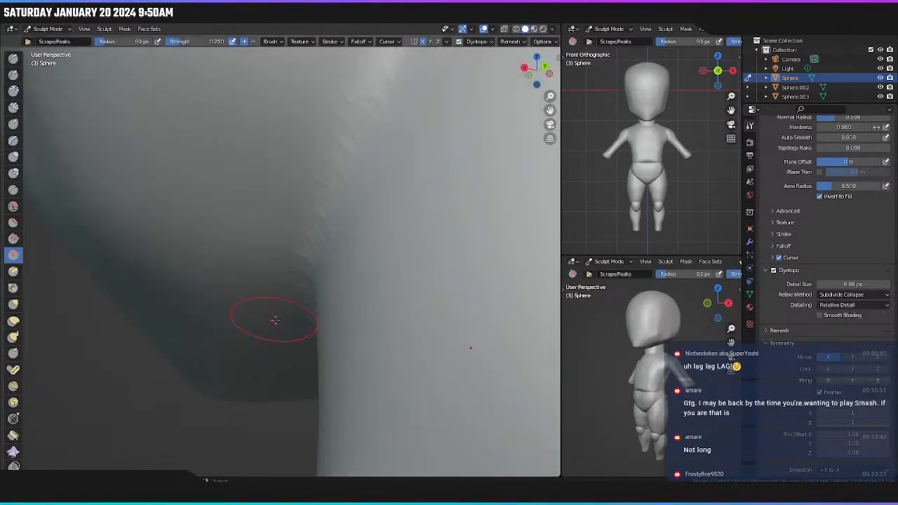
pyautogui.moveTo(320, 240)
pyautogui.mouseDown(button='middle')
pyautogui.moveTo(349, 235)
pyautogui.moveTo(367, 217)
pyautogui.mouseUp(button='middle')
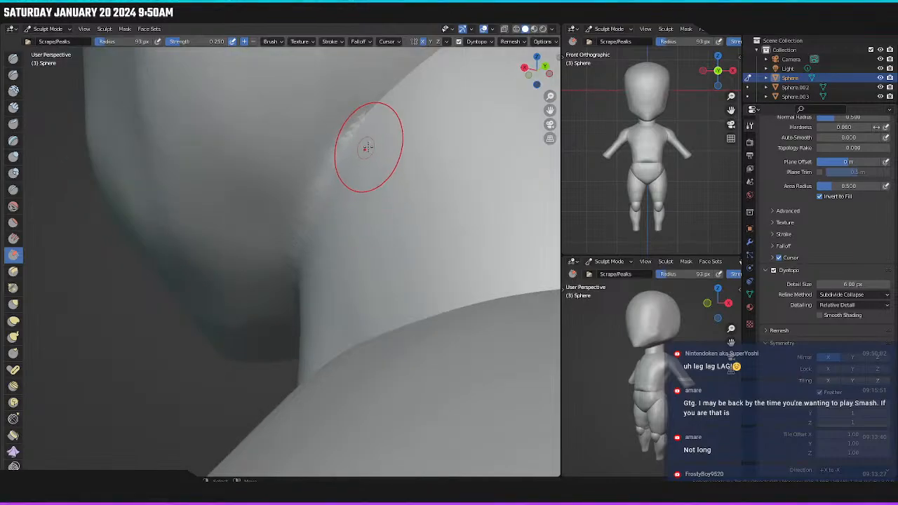
pyautogui.moveTo(367, 150)
pyautogui.mouseDown(button='middle')
pyautogui.moveTo(329, 254)
pyautogui.moveTo(340, 246)
pyautogui.mouseUp(button='middle')
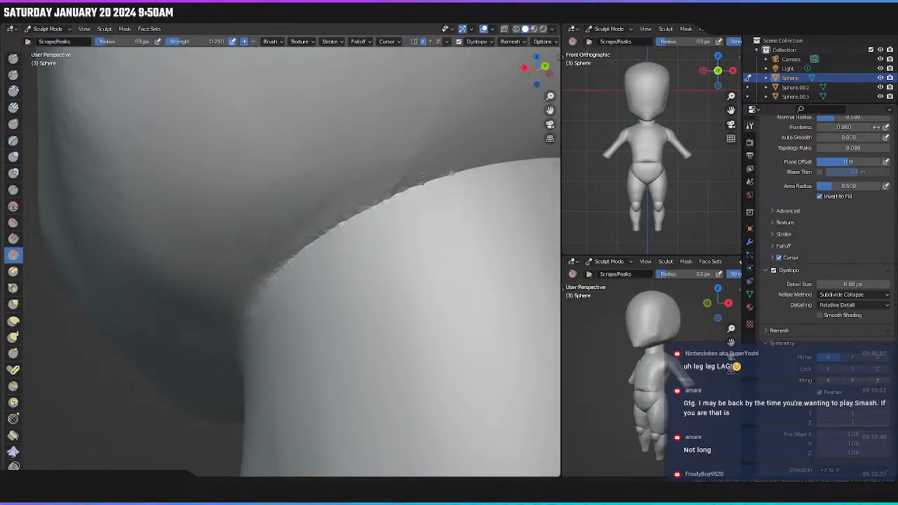
pyautogui.moveTo(274, 272); pyautogui.dragTo(470, 172)
pyautogui.moveTo(432, 200)
pyautogui.mouseDown(button='middle')
pyautogui.moveTo(301, 240)
pyautogui.moveTo(311, 239)
pyautogui.mouseUp(button='middle')
pyautogui.moveTo(450, 236); pyautogui.dragTo(475, 240)
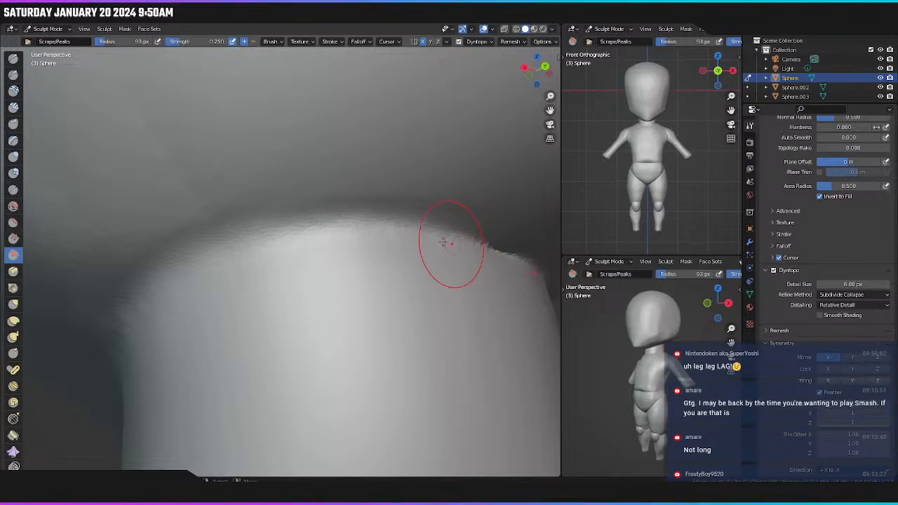
pyautogui.moveTo(443, 242)
pyautogui.mouseDown(button='middle')
pyautogui.moveTo(415, 226)
pyautogui.moveTo(358, 221)
pyautogui.mouseUp(button='middle')
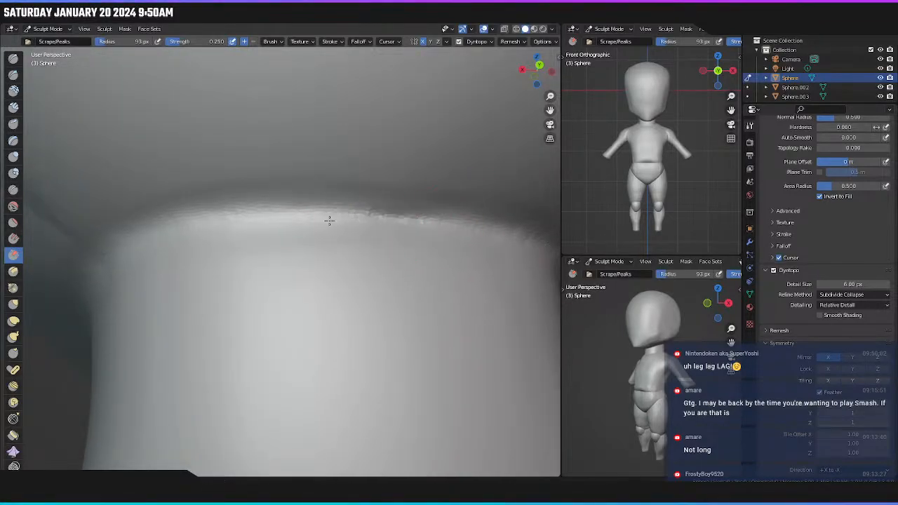
pyautogui.moveTo(329, 220); pyautogui.dragTo(427, 215)
pyautogui.moveTo(345, 269)
pyautogui.mouseDown(button='middle')
pyautogui.moveTo(355, 285)
pyautogui.moveTo(391, 255)
pyautogui.mouseUp(button='middle')
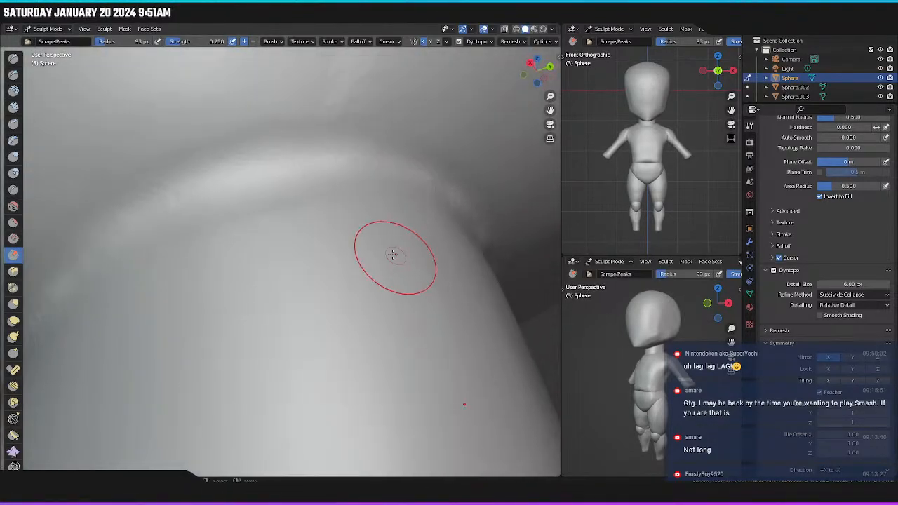
pyautogui.scroll(-5, 355, 250)
pyautogui.scroll(-3, 353, 284)
pyautogui.moveTo(352, 284)
pyautogui.mouseDown(button='middle')
pyautogui.moveTo(409, 300)
pyautogui.moveTo(443, 296)
pyautogui.mouseUp(button='middle')
# Return to the Layout workspace and merge the torso (Sphere.002) into the head mesh with an applied Union Boolean modifier.
pyautogui.click(141, 21)
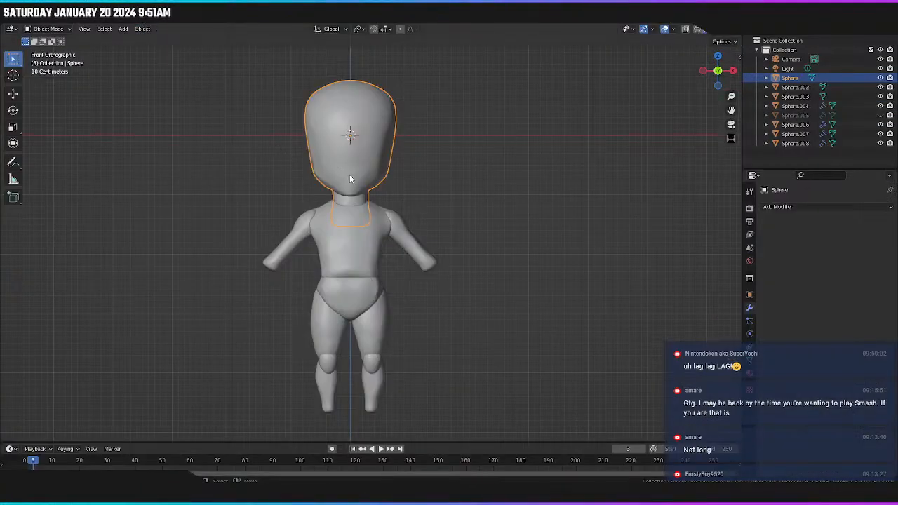
pyautogui.click(777, 206)
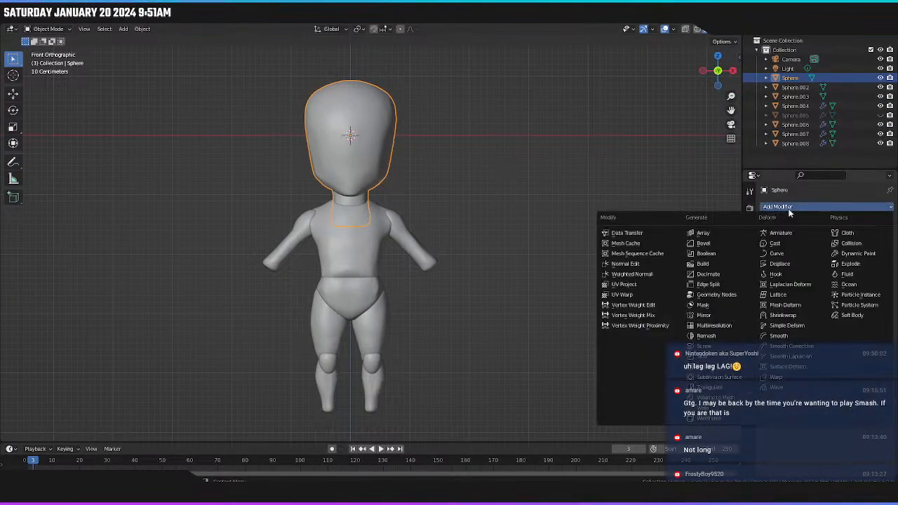
pyautogui.click(707, 253)
pyautogui.click(839, 235)
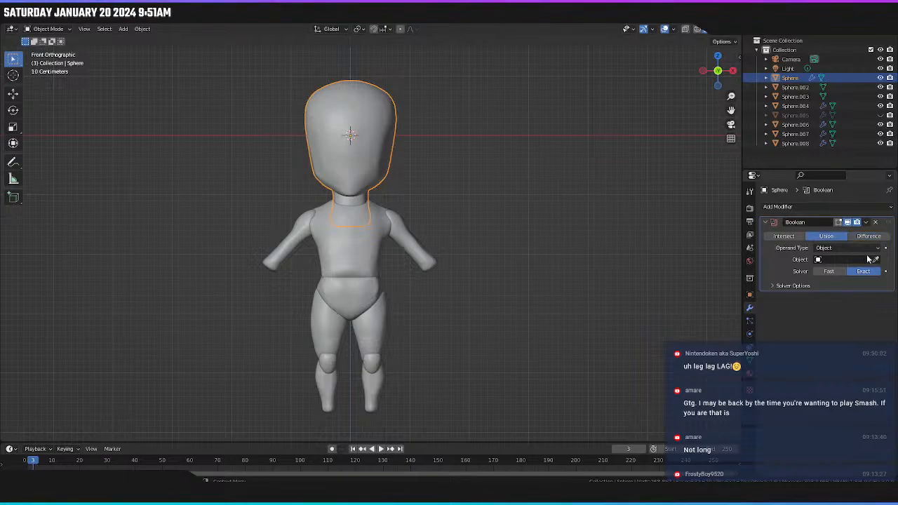
pyautogui.click(874, 258)
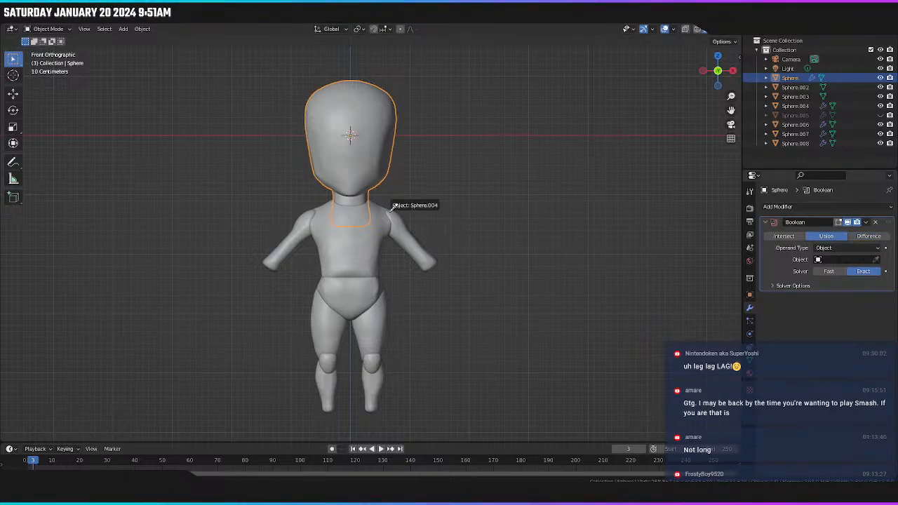
pyautogui.click(335, 199)
pyautogui.click(867, 222)
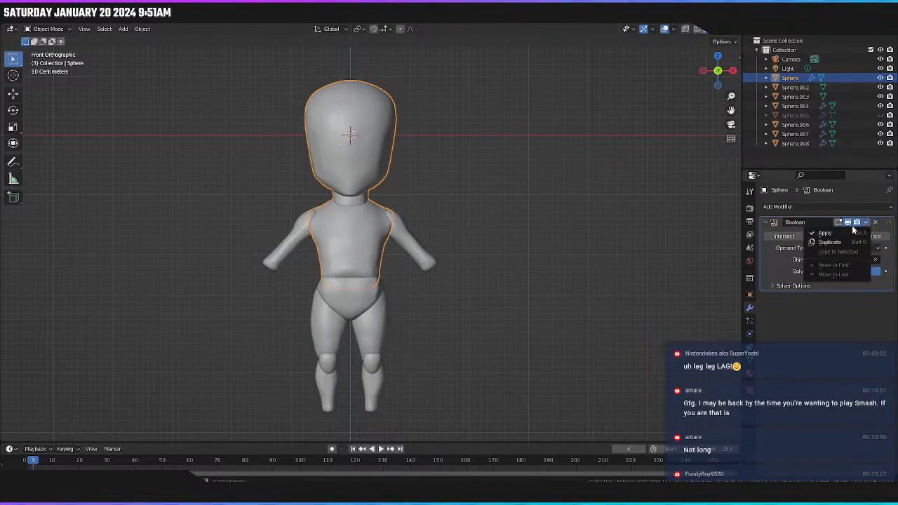
# Delete the leftover torso object Sphere.002 and set the merged body mesh as the arm's mirror object.
pyautogui.click(351, 235)
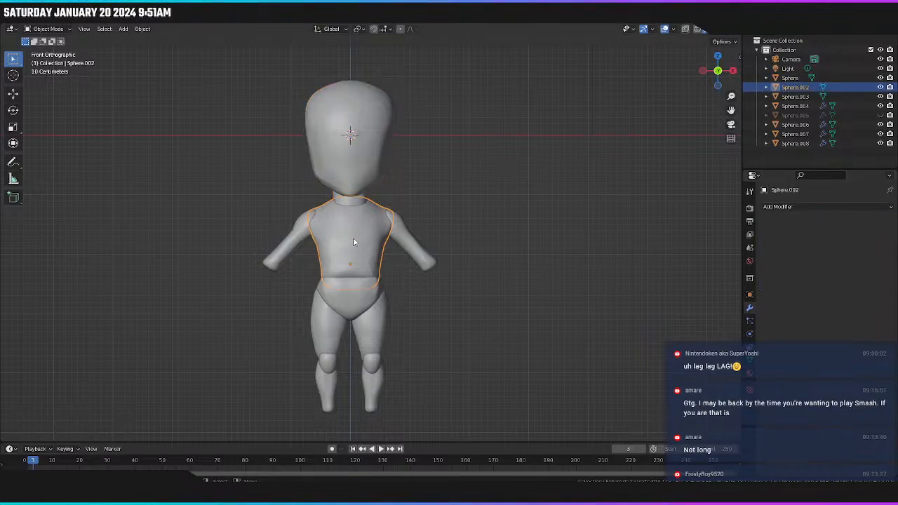
pyautogui.press('x')
pyautogui.click(352, 239)
pyautogui.click(404, 225)
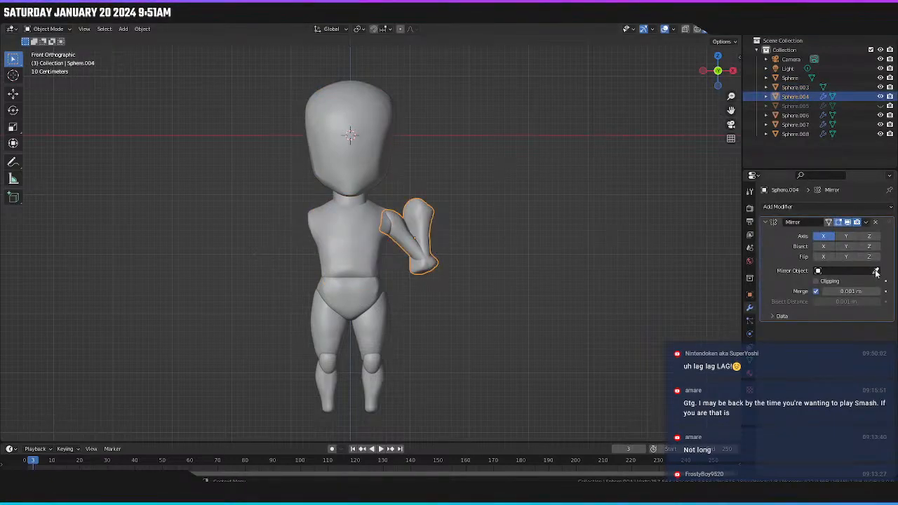
pyautogui.click(360, 236)
# Enable Dyntopo on the merged body and blend the seam between neck and torso with the Scrape/Peaks brush.
pyautogui.click(358, 212)
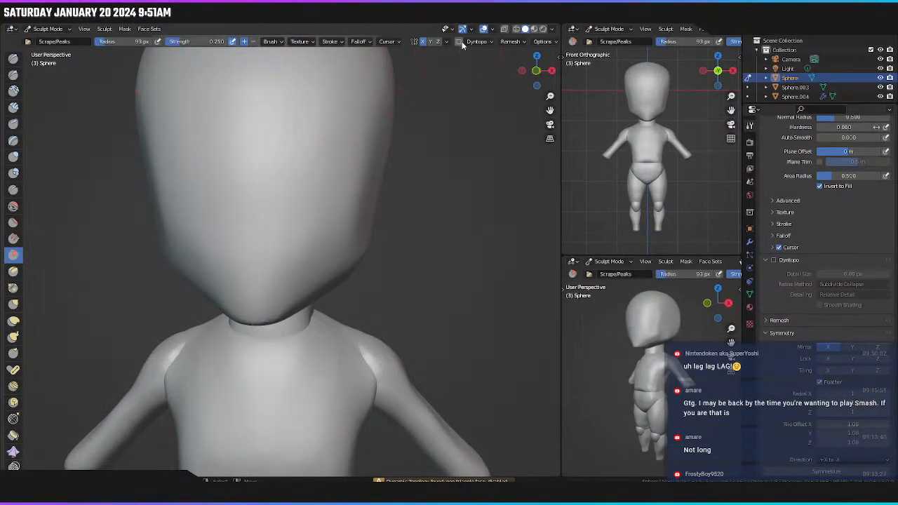
pyautogui.click(459, 42)
pyautogui.keyDown('shift'); pyautogui.moveTo(330, 343); pyautogui.dragTo(331, 255, button='middle'); pyautogui.keyUp('shift')
pyautogui.scroll(4, 315, 254)
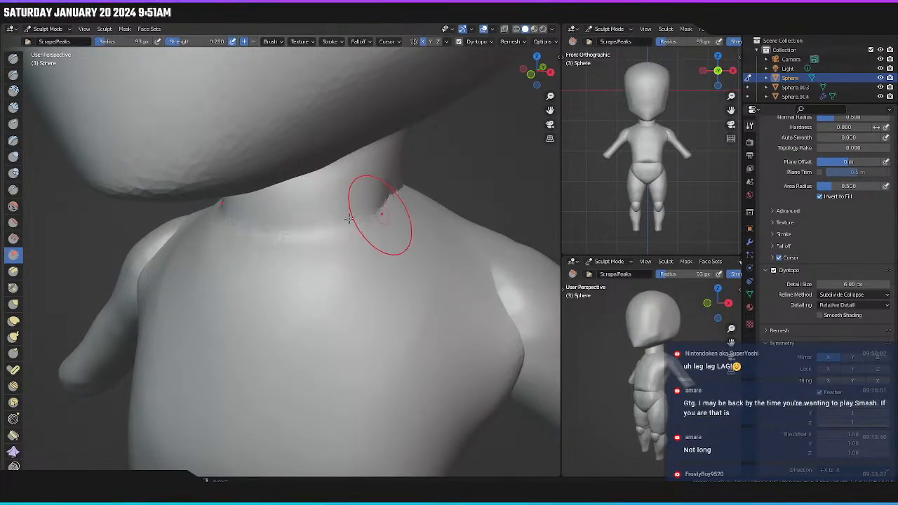
pyautogui.moveTo(401, 216); pyautogui.dragTo(315, 225, button='middle')
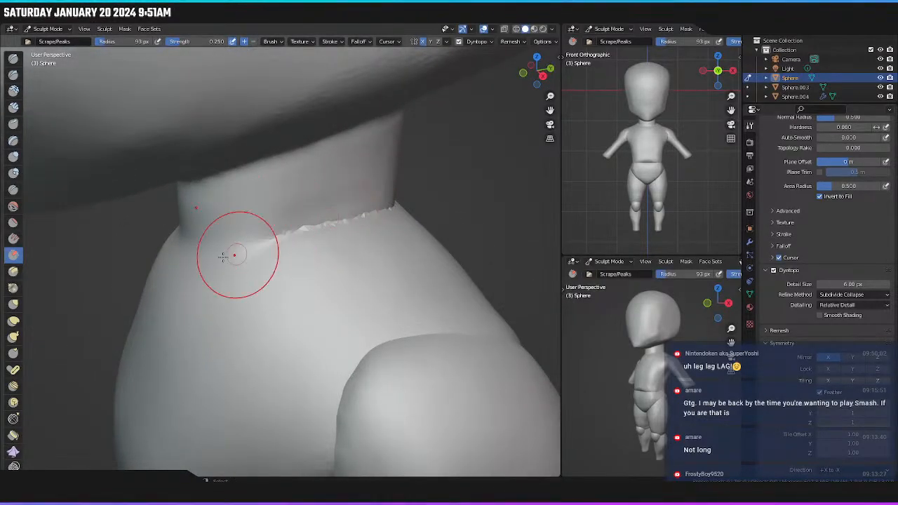
pyautogui.hotkey('ctrl', 'z')
pyautogui.moveTo(263, 261); pyautogui.dragTo(253, 243, button='middle')
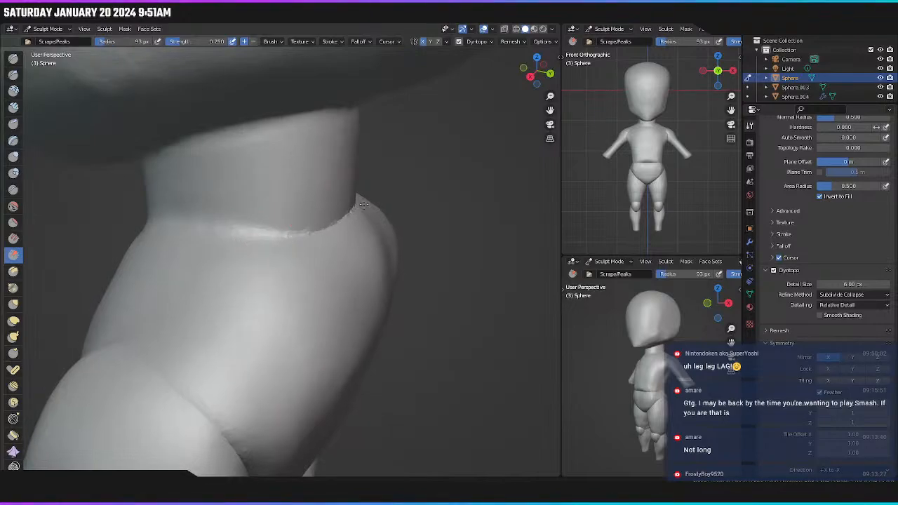
pyautogui.moveTo(362, 205); pyautogui.dragTo(336, 245, button='middle')
pyautogui.scroll(-5, 290, 201)
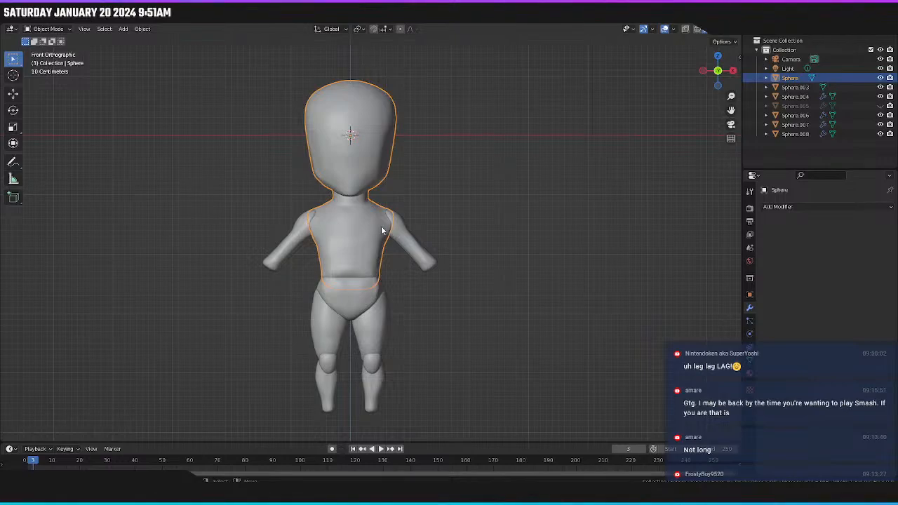
# Merge the mirrored arms (Sphere.004) into the body with a Union Boolean modifier and apply it.
pyautogui.click(777, 206)
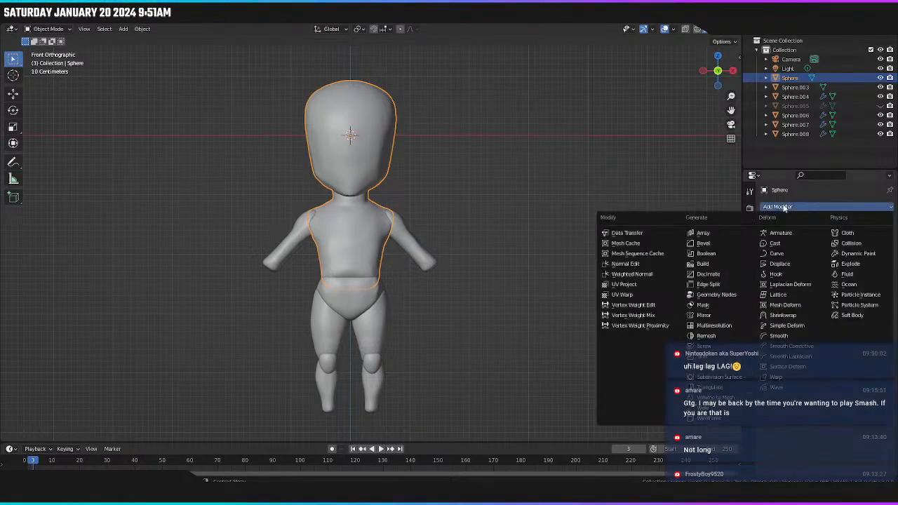
pyautogui.click(714, 254)
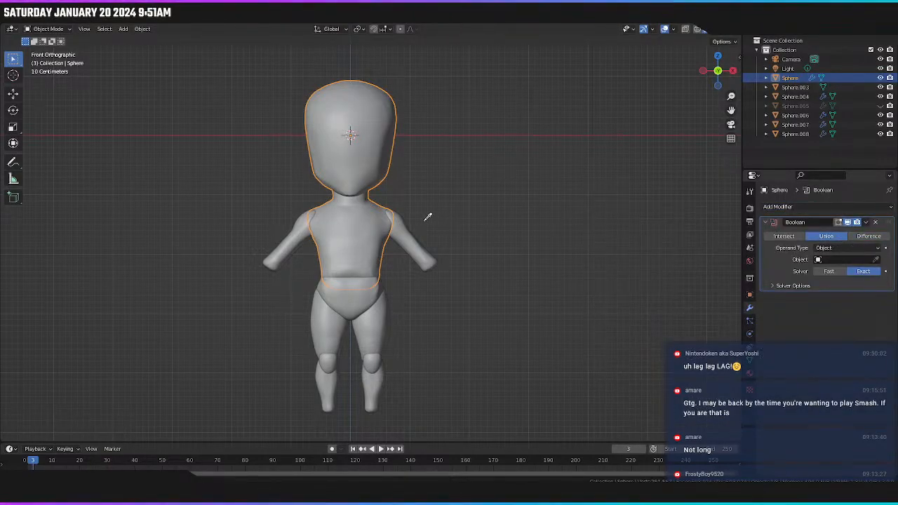
pyautogui.click(403, 251)
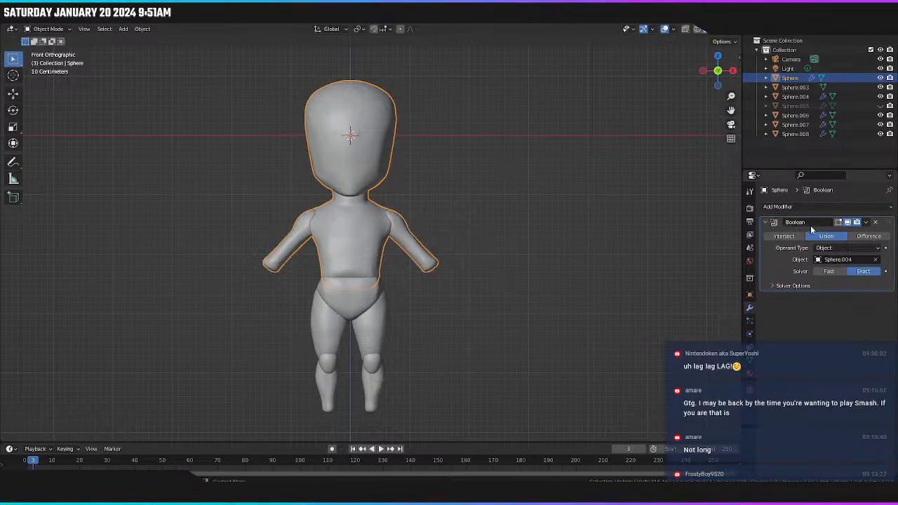
pyautogui.click(866, 223)
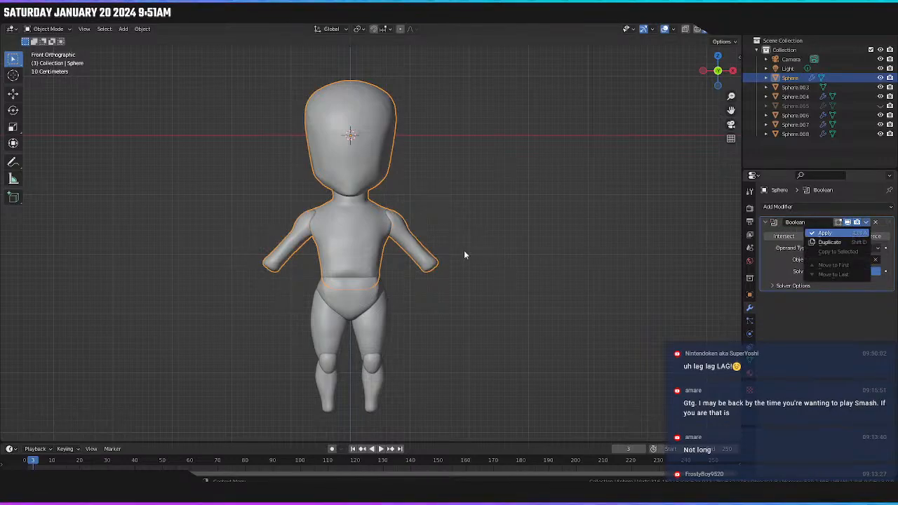
# Apply the arm union on the body and delete the leftover arm object Sphere.004.
pyautogui.hotkey('ctrl', 'a')
pyautogui.click(406, 245)
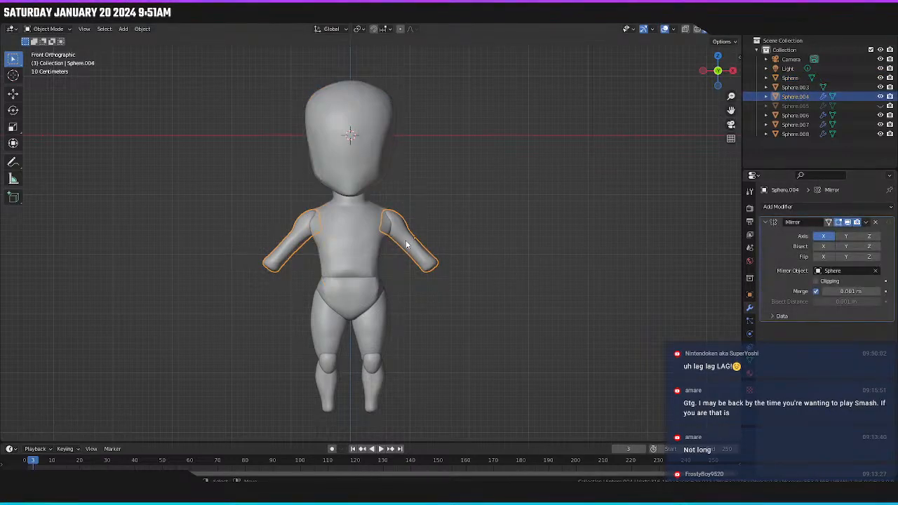
pyautogui.press('x')
pyautogui.click(409, 244)
# Enable Dyntopo on the merged body in the Sculpting workspace and scrape the front of the shoulder seam smooth.
pyautogui.click(367, 235)
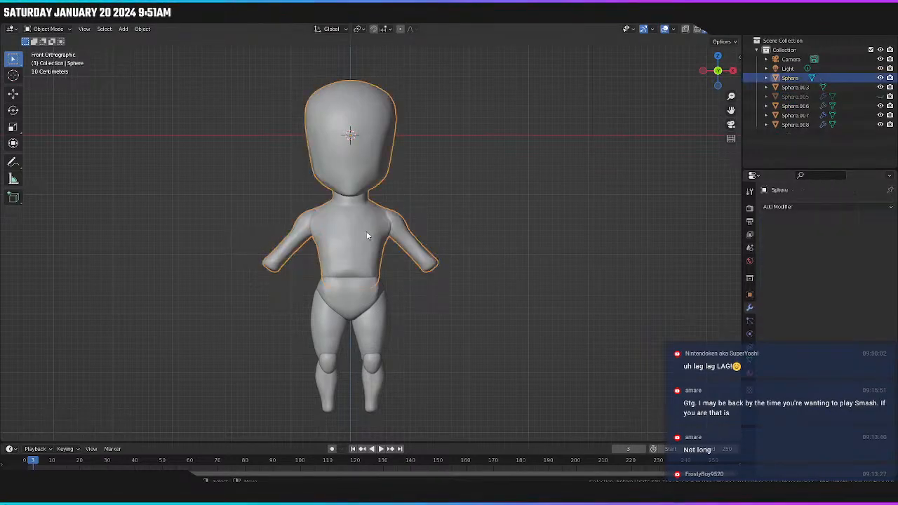
pyautogui.click(189, 19)
pyautogui.click(459, 42)
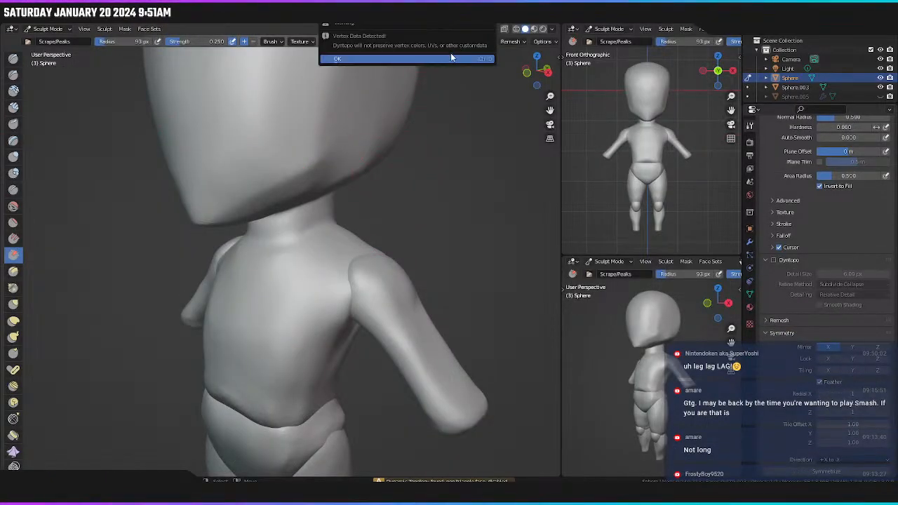
pyautogui.moveTo(379, 349)
pyautogui.keyDown('shift'); pyautogui.mouseDown(button='middle')
pyautogui.moveTo(390, 246)
pyautogui.moveTo(379, 246)
pyautogui.mouseUp(button='middle'); pyautogui.keyUp('shift')
pyautogui.scroll(10, 378, 247)
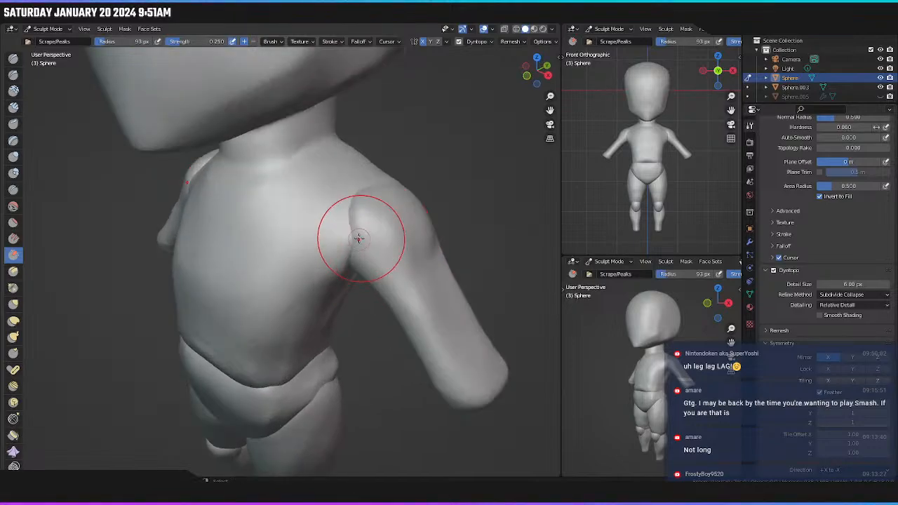
pyautogui.moveTo(378, 218)
pyautogui.mouseDown()
pyautogui.moveTo(401, 201)
pyautogui.moveTo(386, 236)
pyautogui.moveTo(402, 229)
pyautogui.mouseUp()
# Blend the seam between arm and torso at the back of the shoulder with the Scrape/Peaks brush.
pyautogui.moveTo(414, 226)
pyautogui.mouseDown(button='middle')
pyautogui.moveTo(377, 283)
pyautogui.moveTo(377, 240)
pyautogui.moveTo(281, 200)
pyautogui.moveTo(311, 220)
pyautogui.moveTo(296, 197)
pyautogui.moveTo(283, 202)
pyautogui.mouseUp(button='middle')
pyautogui.scroll(2, 275, 190)
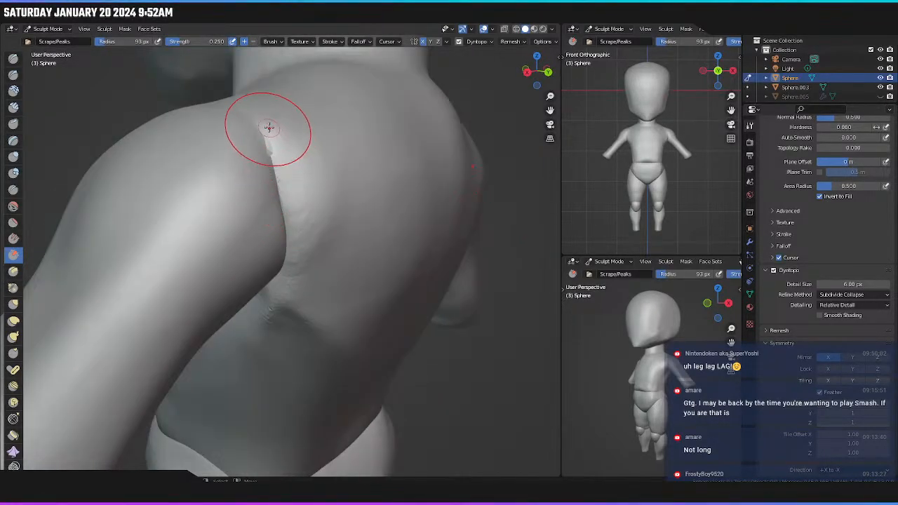
pyautogui.moveTo(282, 180); pyautogui.dragTo(285, 242)
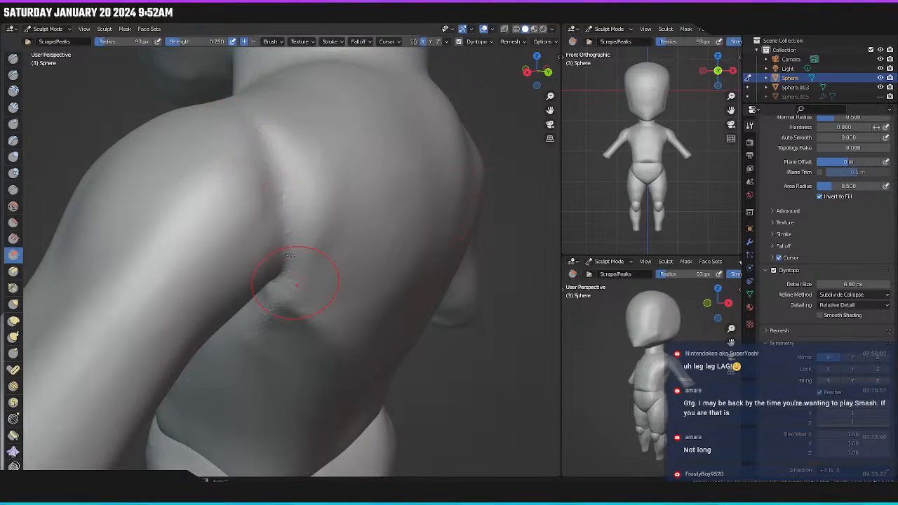
# Smooth the underarm seam between arm and torso from all sides with Scrape/Peaks strokes.
pyautogui.moveTo(304, 279)
pyautogui.mouseDown(button='middle')
pyautogui.moveTo(287, 175)
pyautogui.moveTo(318, 190)
pyautogui.moveTo(308, 160)
pyautogui.mouseUp(button='middle')
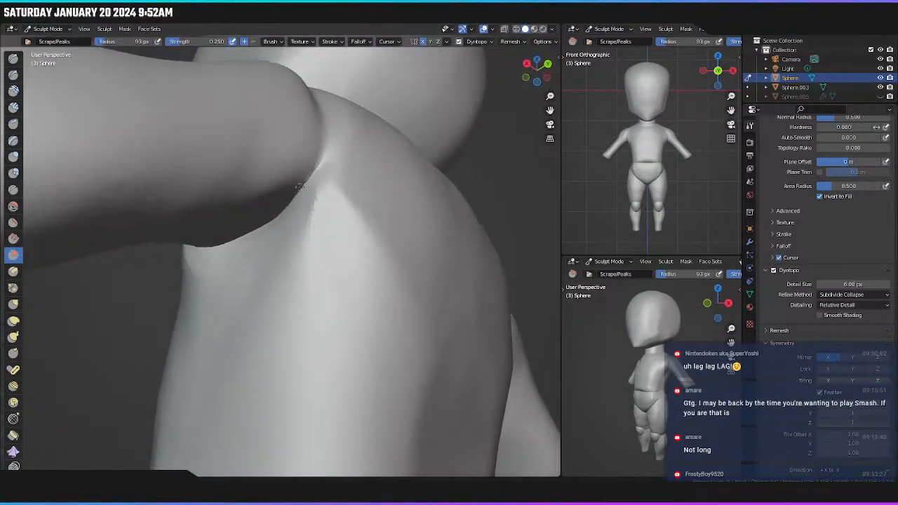
pyautogui.scroll(1, 311, 151)
pyautogui.moveTo(311, 150)
pyautogui.mouseDown()
pyautogui.moveTo(322, 145)
pyautogui.moveTo(258, 270)
pyautogui.mouseUp()
pyautogui.moveTo(305, 200); pyautogui.dragTo(330, 141, button='middle')
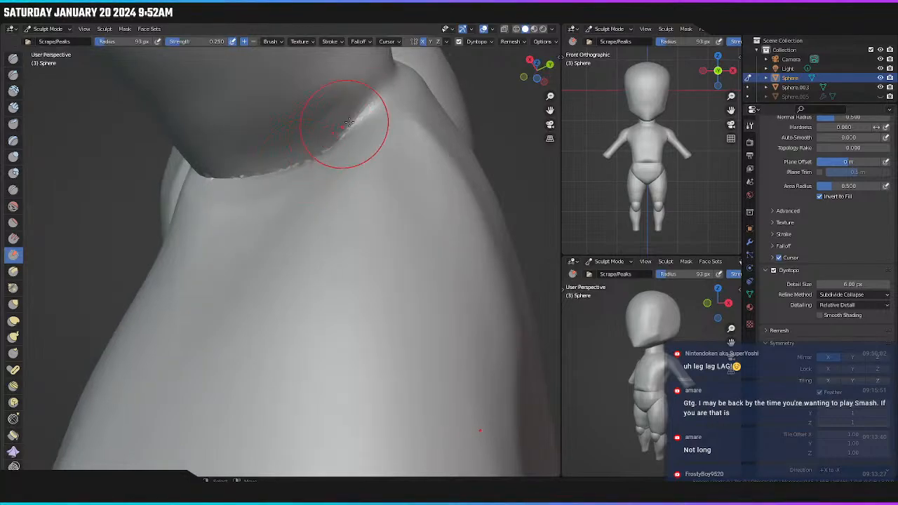
pyautogui.moveTo(293, 178)
pyautogui.mouseDown()
pyautogui.moveTo(237, 235)
pyautogui.moveTo(350, 133)
pyautogui.mouseUp()
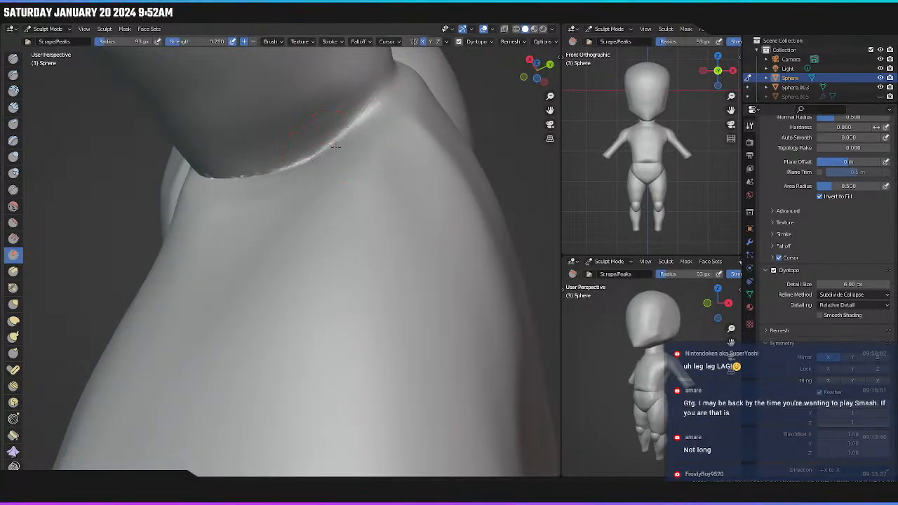
pyautogui.moveTo(279, 178)
pyautogui.mouseDown(button='middle')
pyautogui.moveTo(320, 180)
pyautogui.moveTo(325, 257)
pyautogui.moveTo(315, 273)
pyautogui.moveTo(370, 281)
pyautogui.mouseUp(button='middle')
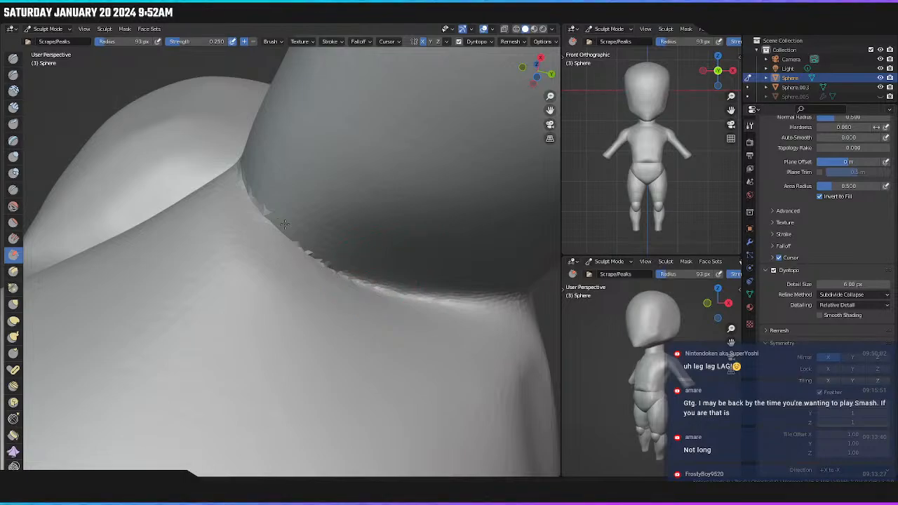
pyautogui.moveTo(273, 249)
pyautogui.mouseDown()
pyautogui.moveTo(416, 306)
pyautogui.moveTo(387, 297)
pyautogui.mouseUp()
pyautogui.moveTo(256, 241)
pyautogui.mouseDown(button='middle')
pyautogui.moveTo(306, 235)
pyautogui.moveTo(351, 333)
pyautogui.moveTo(312, 266)
pyautogui.mouseUp(button='middle')
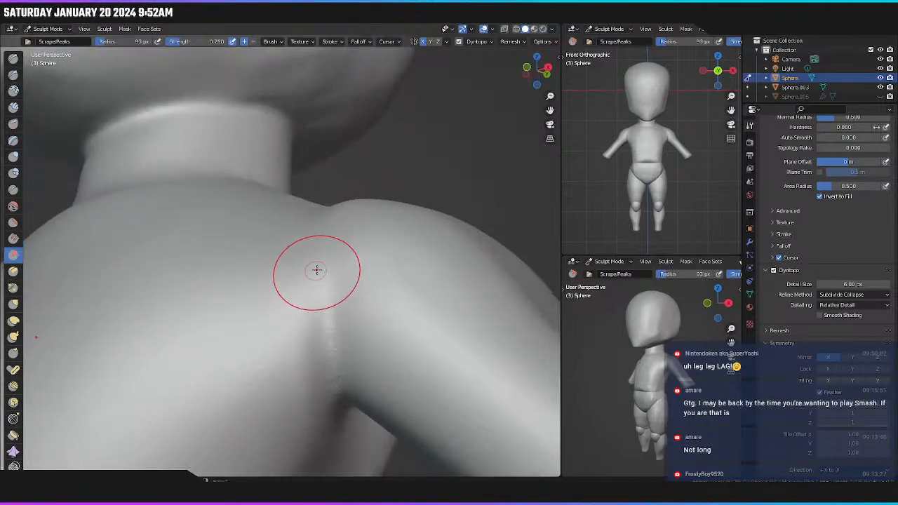
pyautogui.moveTo(315, 315)
pyautogui.mouseDown(button='middle')
pyautogui.moveTo(281, 262)
pyautogui.moveTo(307, 278)
pyautogui.mouseUp(button='middle')
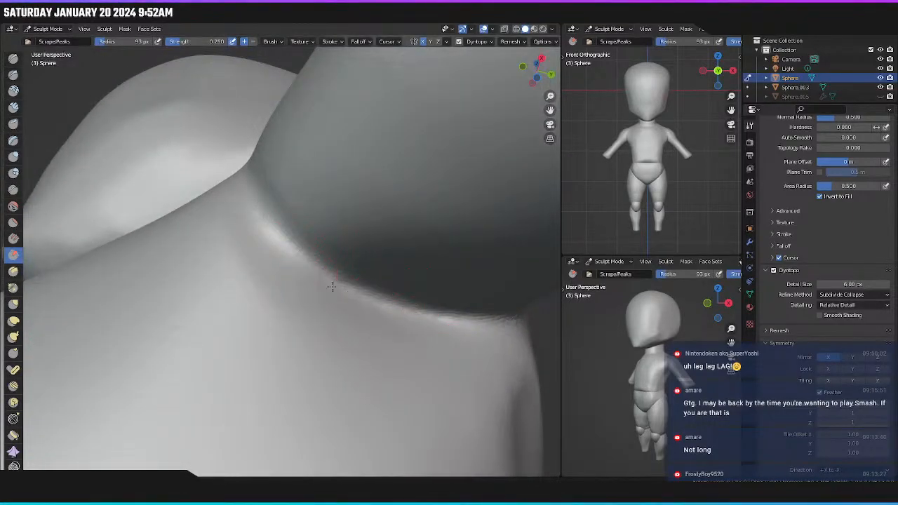
pyautogui.moveTo(488, 324)
pyautogui.mouseDown(button='middle')
pyautogui.moveTo(416, 339)
pyautogui.moveTo(321, 290)
pyautogui.moveTo(401, 348)
pyautogui.moveTo(381, 337)
pyautogui.moveTo(237, 176)
pyautogui.mouseUp(button='middle')
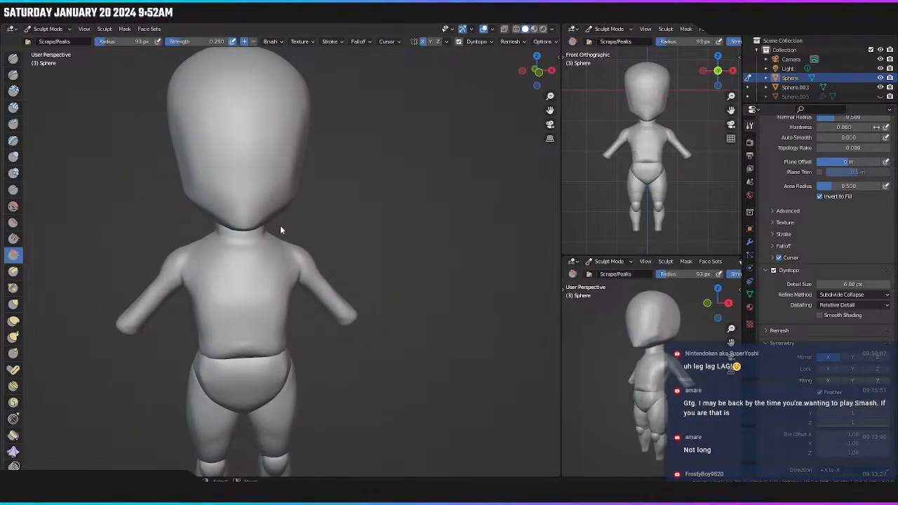
# Return to the Layout workspace and merge the pelvis (Sphere.003) into the body with an applied Union Boolean modifier.
pyautogui.hotkey('ctrl', 'pageup')
pyautogui.click(783, 207)
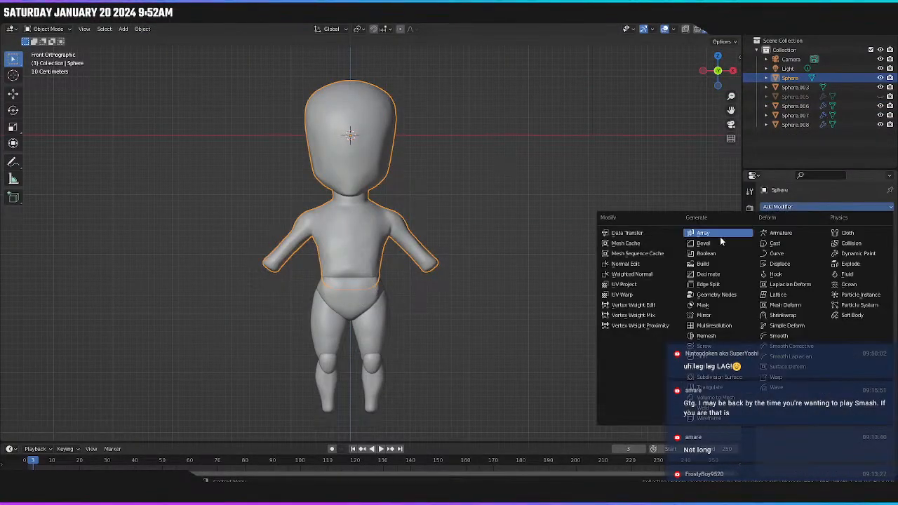
pyautogui.click(743, 260)
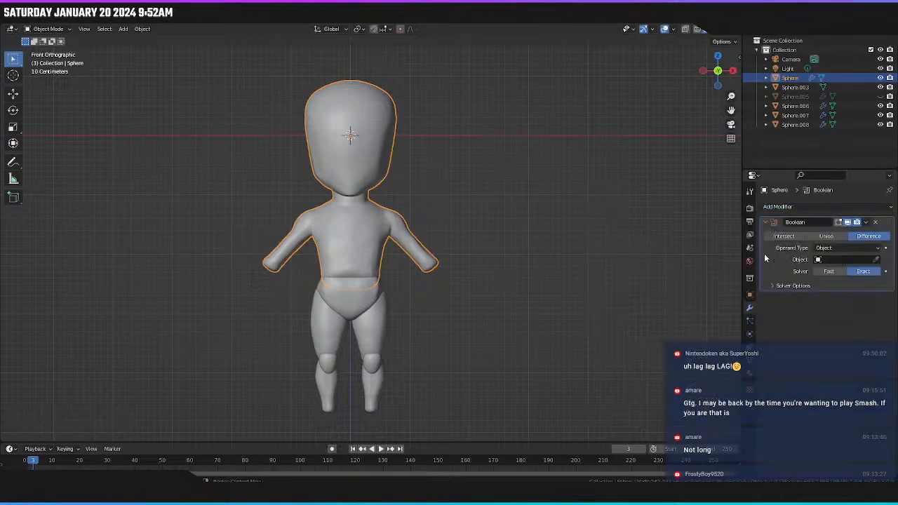
pyautogui.click(826, 236)
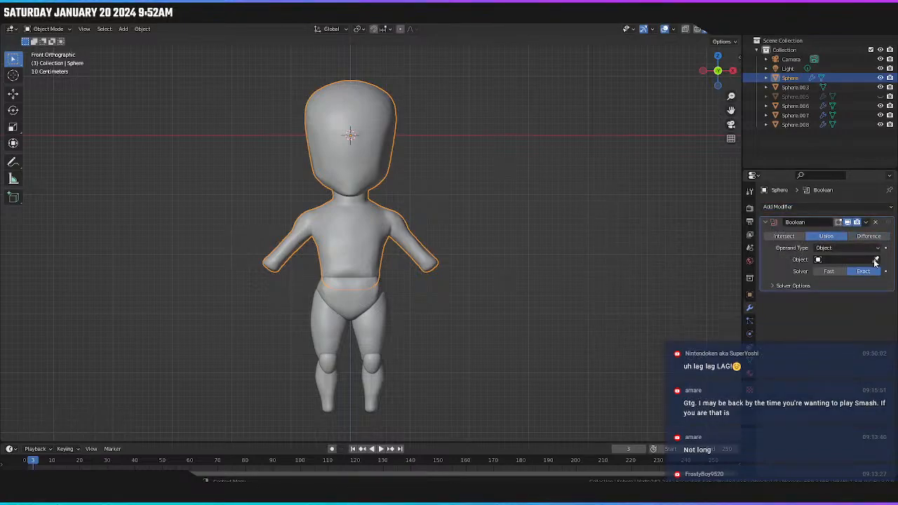
pyautogui.click(339, 298)
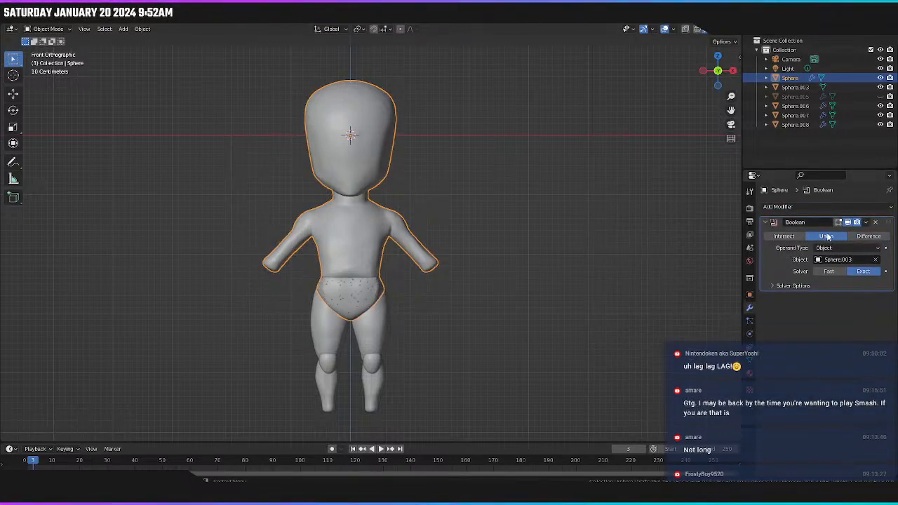
pyautogui.click(864, 222)
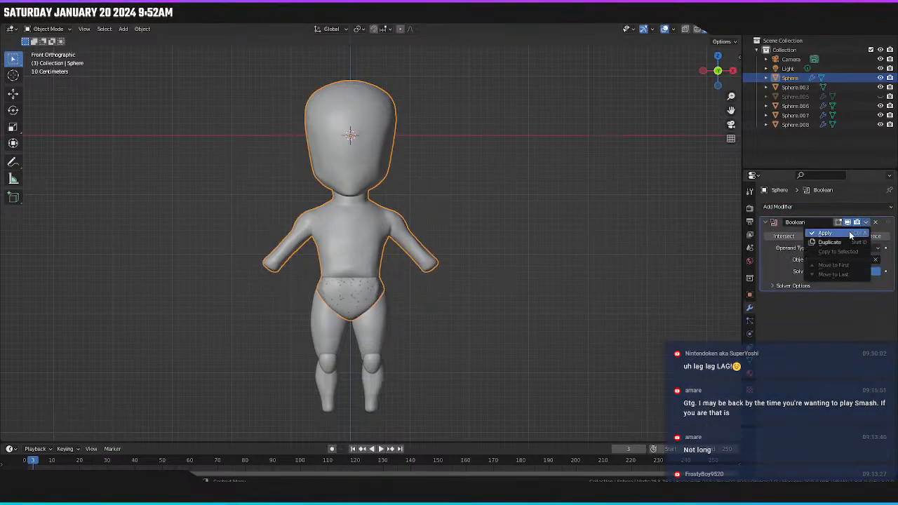
# Delete the leftover pelvis object Sphere.003 and set the merged body as the mirror object of the thigh (Sphere.006).
pyautogui.click(353, 297)
pyautogui.press('x')
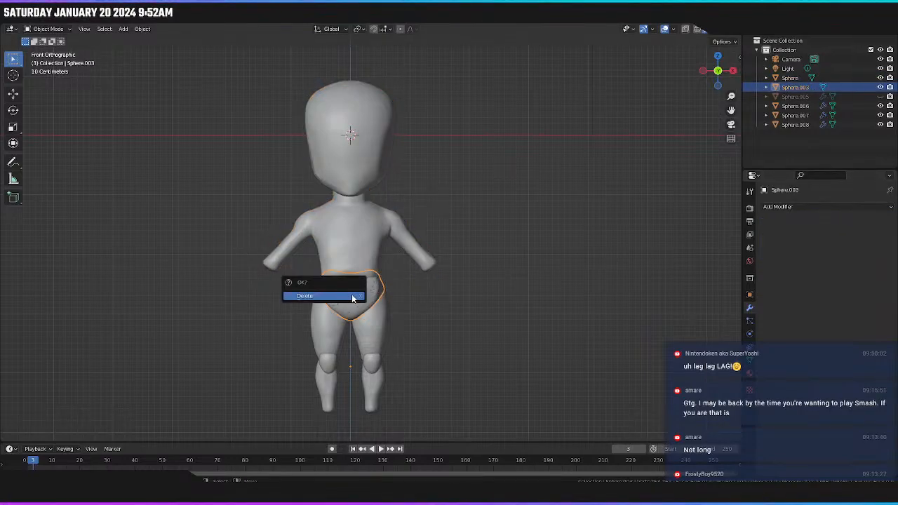
pyautogui.click(353, 295)
pyautogui.click(372, 337)
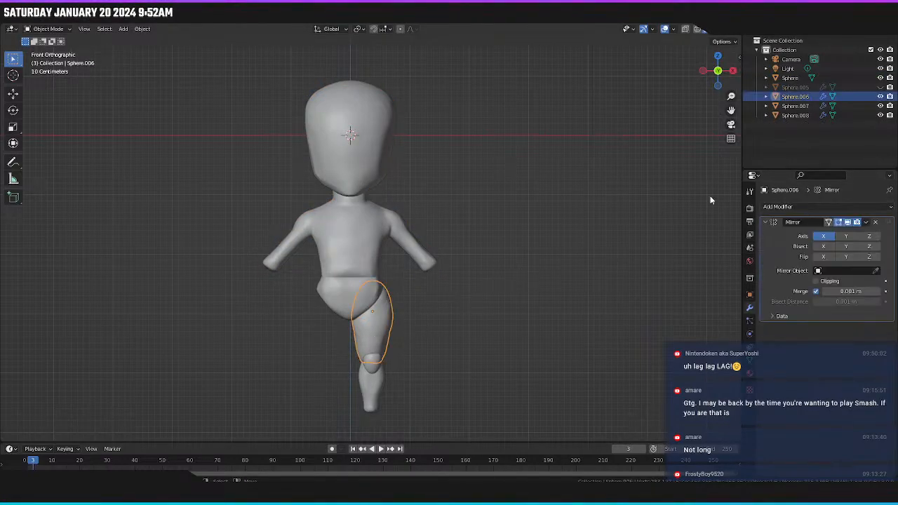
pyautogui.click(358, 291)
# Enable Dyntopo on the merged body in the Sculpting workspace and scrape the front waist seam between torso and pelvis.
pyautogui.click(362, 267)
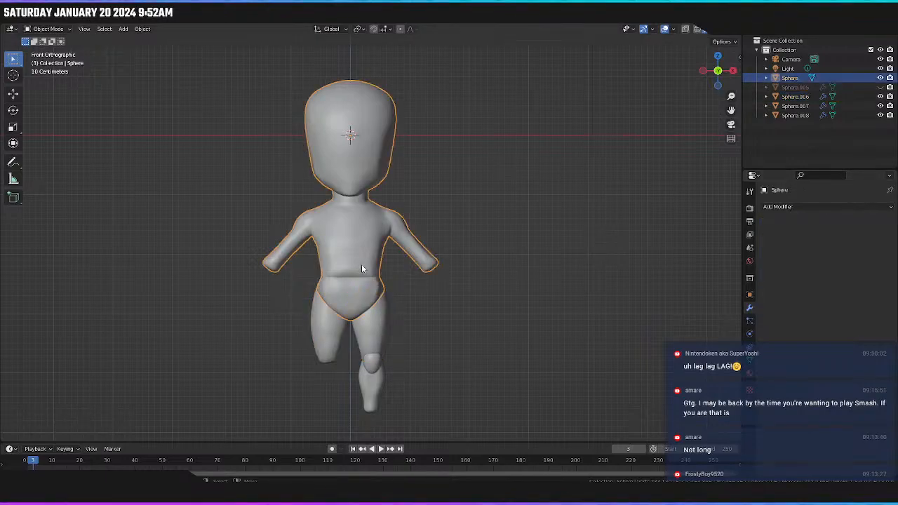
pyautogui.click(188, 22)
pyautogui.click(458, 41)
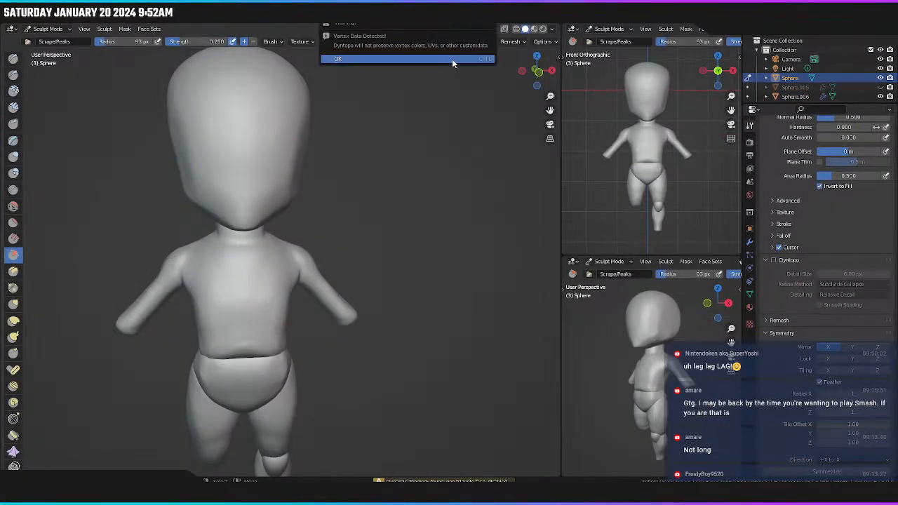
pyautogui.click(431, 58)
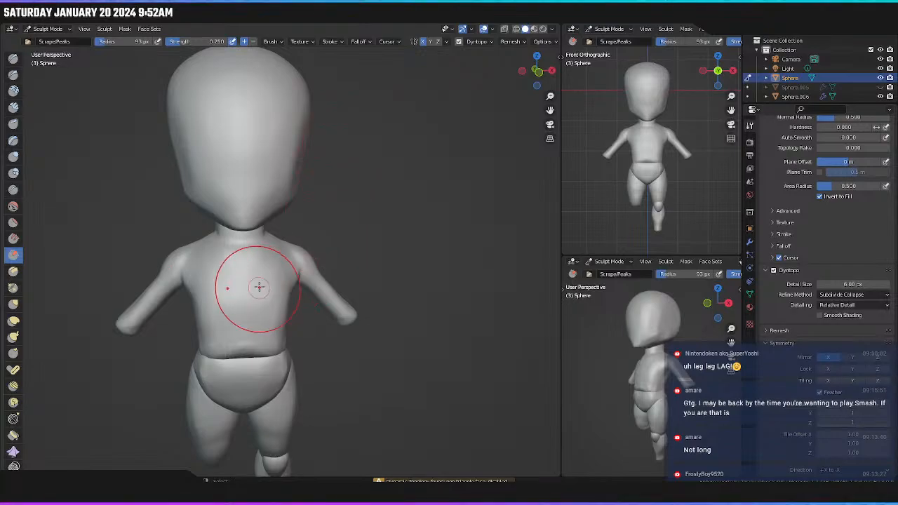
pyautogui.moveTo(257, 287)
pyautogui.mouseDown(button='middle')
pyautogui.moveTo(320, 200)
pyautogui.moveTo(303, 246)
pyautogui.mouseUp(button='middle')
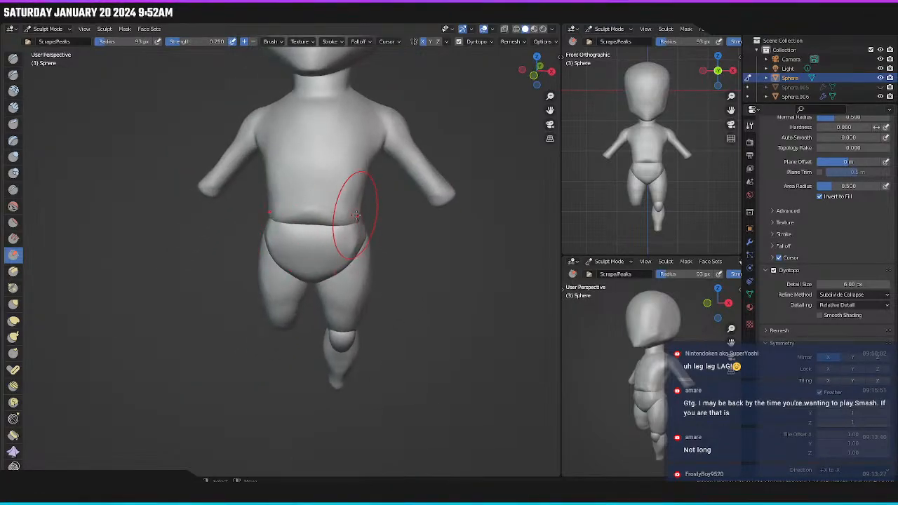
pyautogui.scroll(3, 388, 199)
pyautogui.scroll(1, 388, 198)
pyautogui.moveTo(353, 168)
pyautogui.mouseDown()
pyautogui.moveTo(367, 181)
pyautogui.moveTo(439, 171)
pyautogui.mouseUp()
# Blend the waist seam around the sides and back of the body with the Scrape/Peaks brush.
pyautogui.moveTo(297, 185); pyautogui.dragTo(210, 201, button='middle')
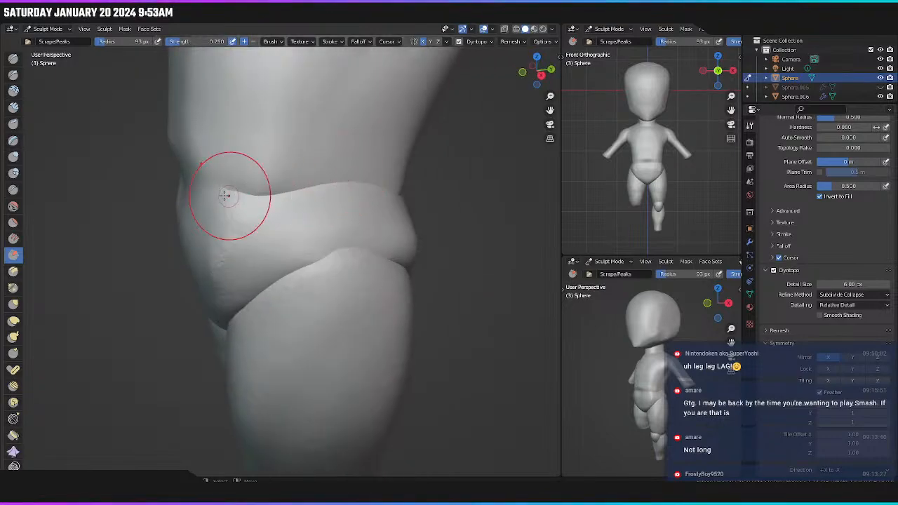
pyautogui.moveTo(337, 194)
pyautogui.mouseDown(button='middle')
pyautogui.moveTo(296, 174)
pyautogui.moveTo(229, 184)
pyautogui.moveTo(272, 235)
pyautogui.moveTo(260, 210)
pyautogui.moveTo(257, 226)
pyautogui.mouseUp(button='middle')
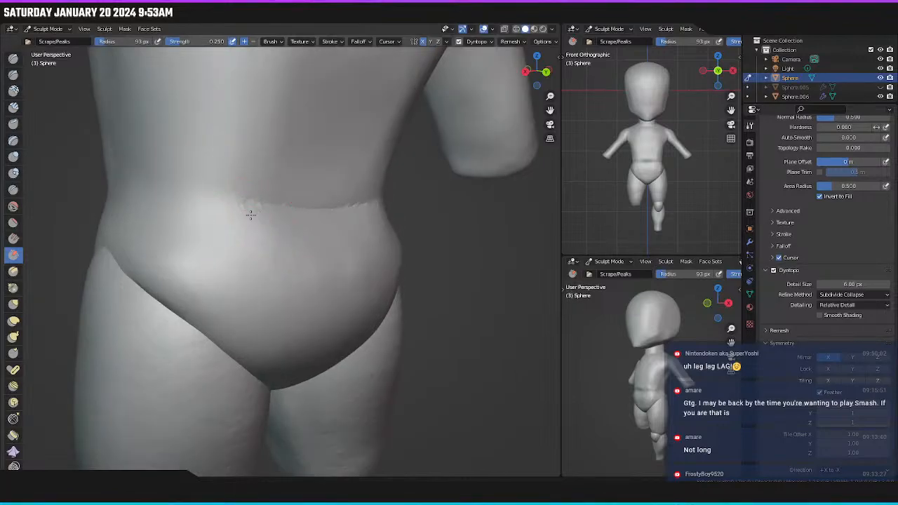
pyautogui.moveTo(286, 215); pyautogui.dragTo(239, 228)
pyautogui.moveTo(217, 231)
pyautogui.mouseDown(button='middle')
pyautogui.moveTo(351, 215)
pyautogui.moveTo(430, 154)
pyautogui.mouseUp(button='middle')
pyautogui.moveTo(329, 193)
pyautogui.mouseDown(button='middle')
pyautogui.moveTo(318, 214)
pyautogui.moveTo(315, 165)
pyautogui.mouseUp(button='middle')
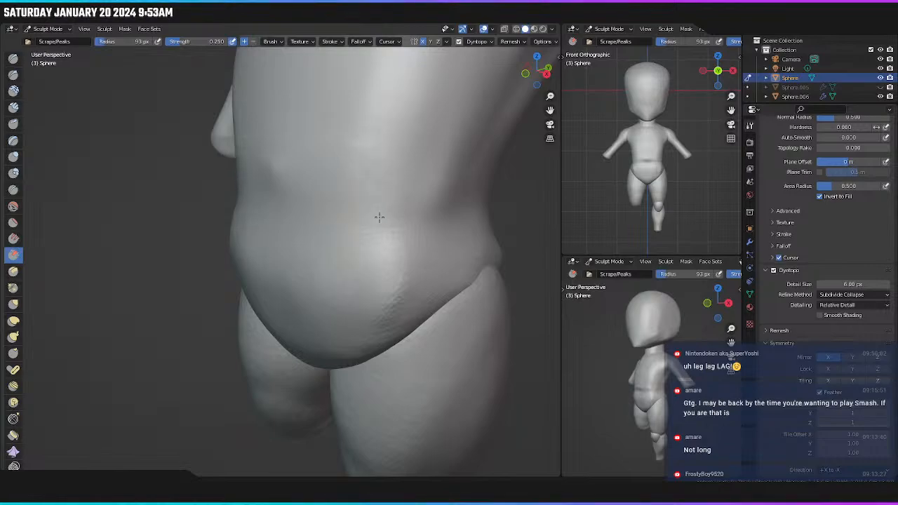
pyautogui.scroll(-6, 325, 213)
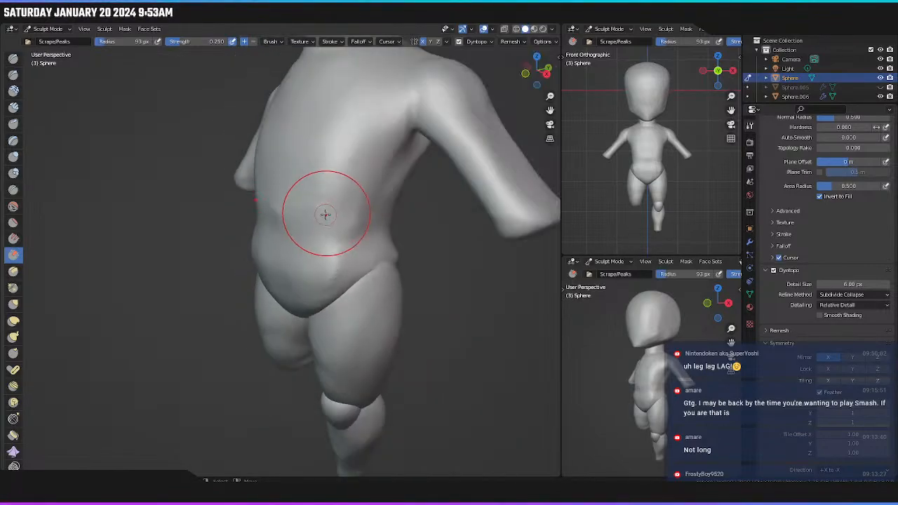
pyautogui.moveTo(326, 214); pyautogui.dragTo(356, 220, button='middle')
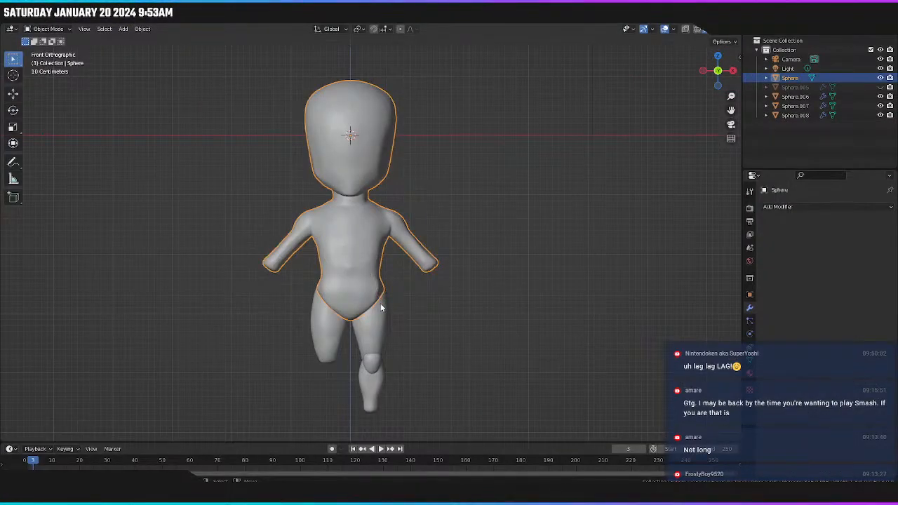
# In the Layout workspace, add a Union Boolean modifier to the body with the mirrored thighs (Sphere.006) as its object.
pyautogui.click(381, 306)
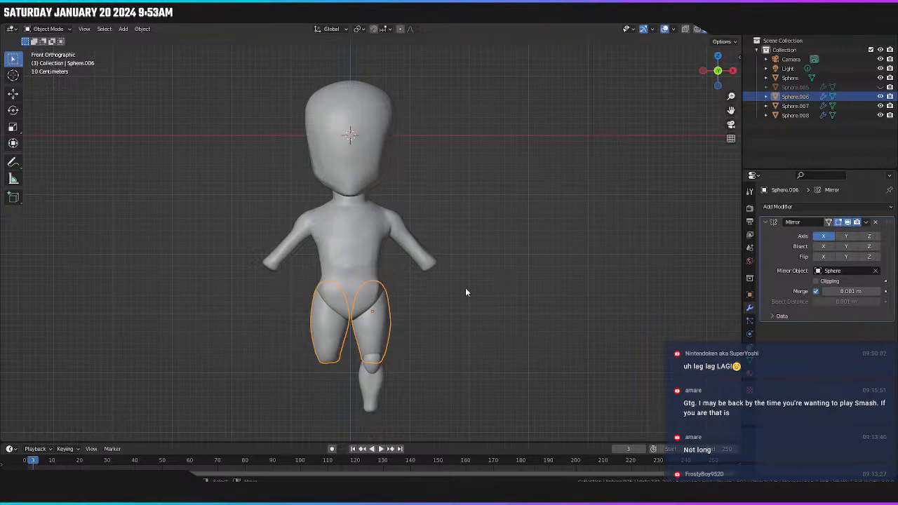
pyautogui.click(865, 223)
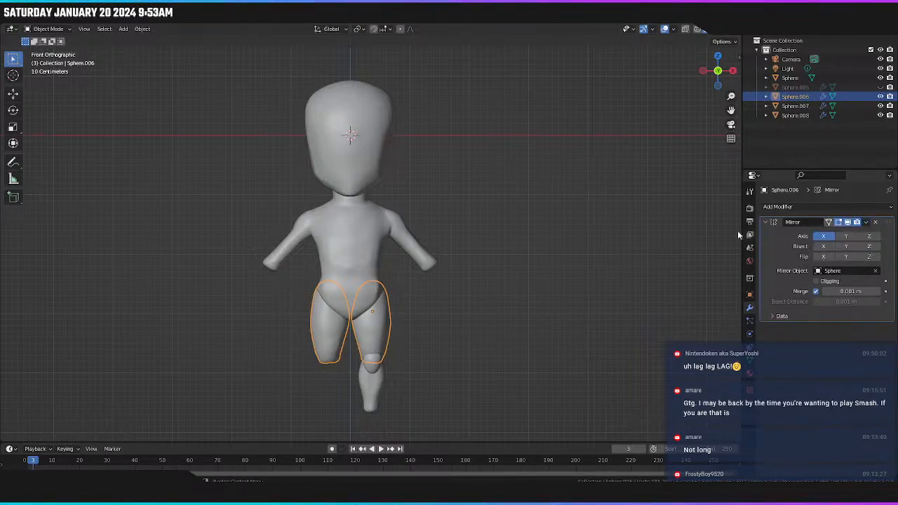
pyautogui.click(364, 252)
pyautogui.click(793, 206)
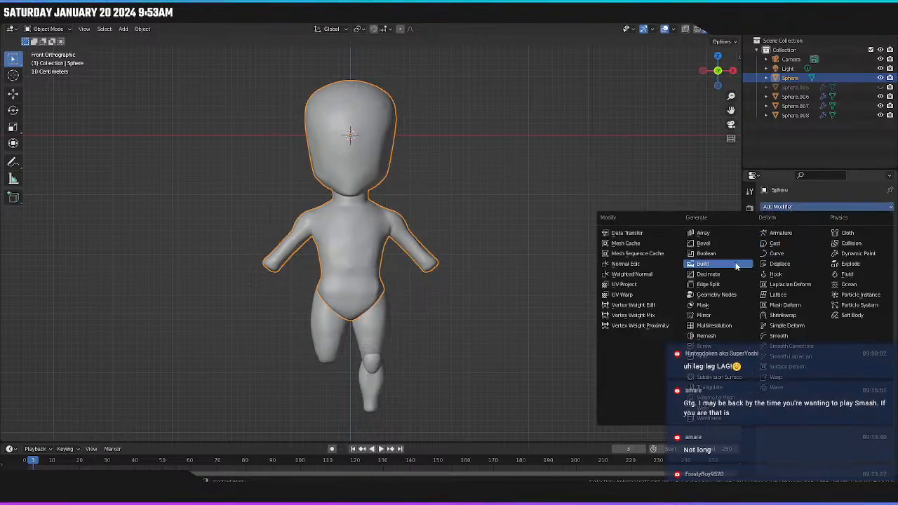
pyautogui.click(708, 253)
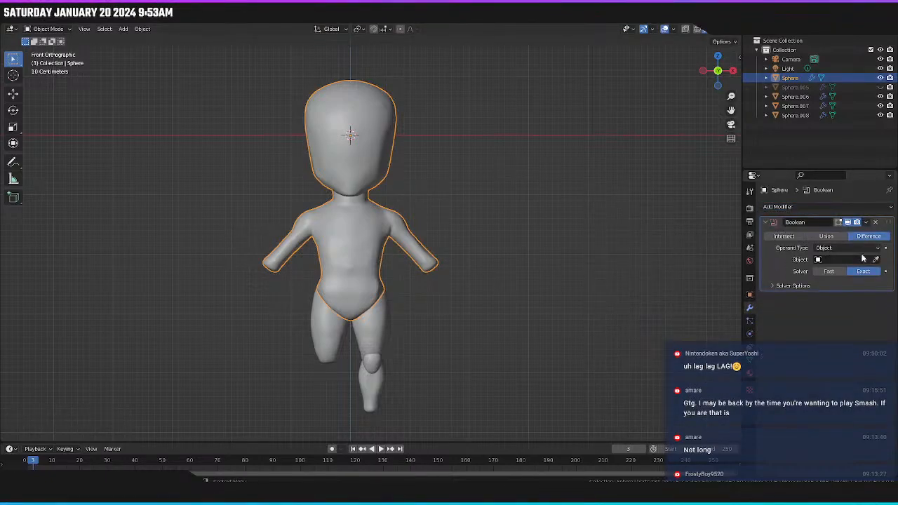
pyautogui.click(381, 289)
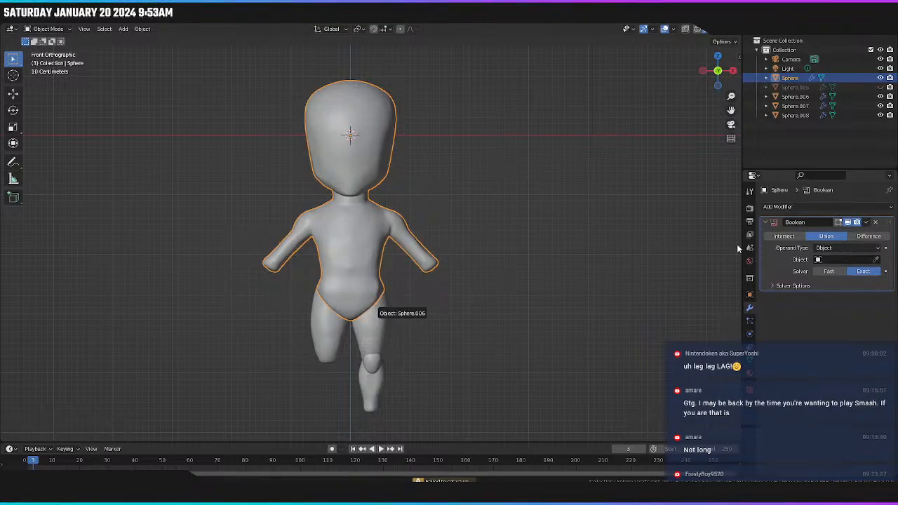
pyautogui.click(372, 305)
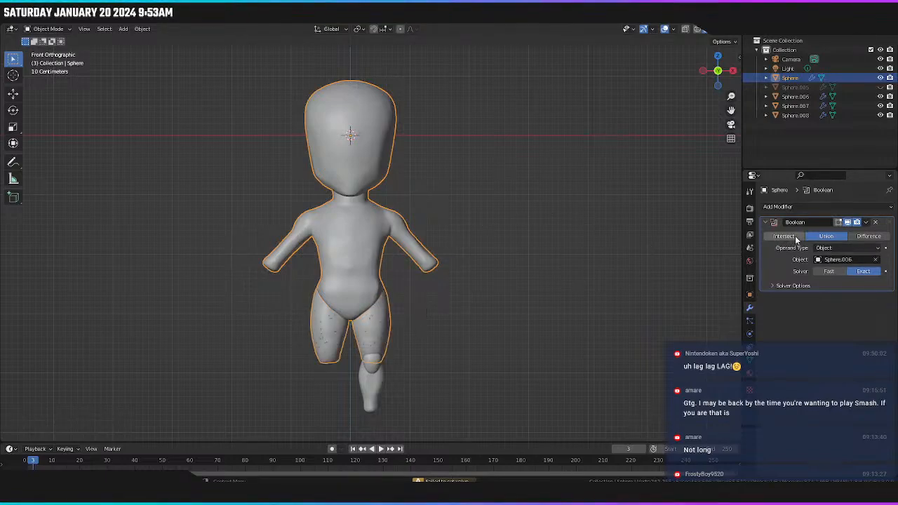
# Apply the Boolean union on the body and delete the leftover thigh object Sphere.006.
pyautogui.click(866, 223)
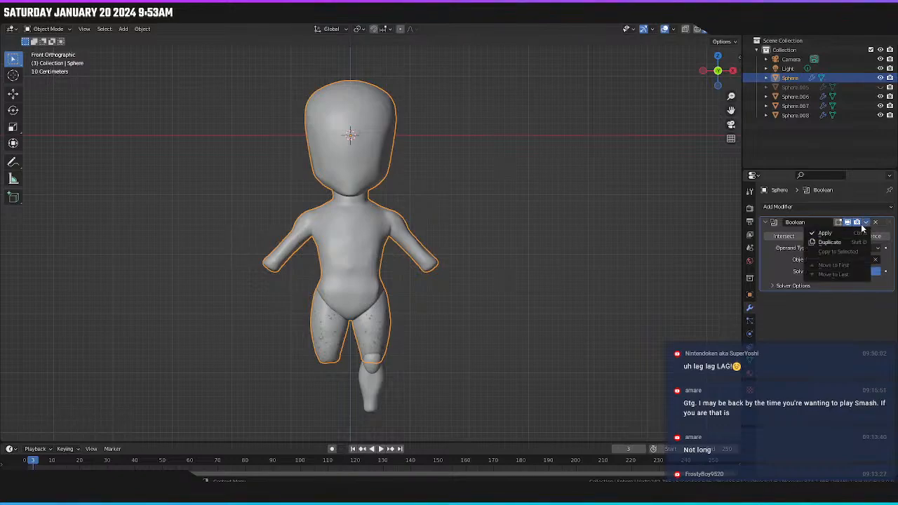
pyautogui.click(381, 331)
pyautogui.press('x')
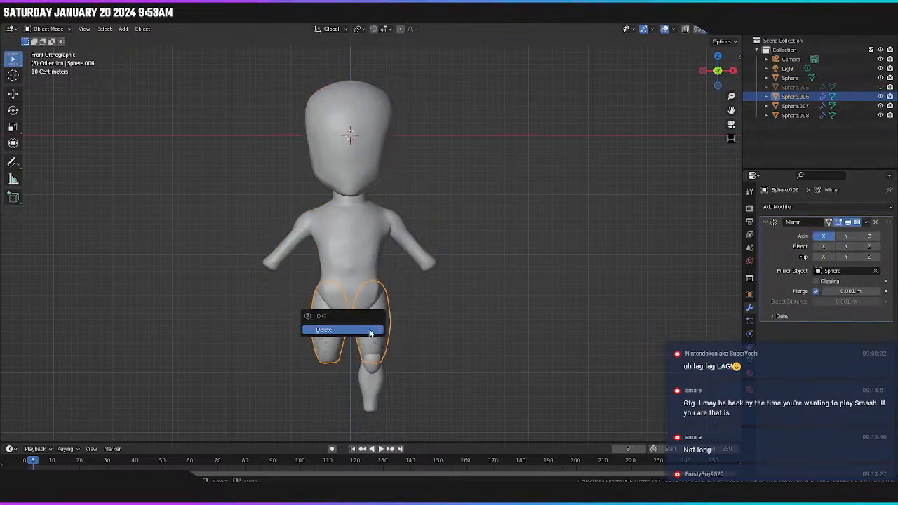
pyautogui.click(370, 331)
# Set the merged body as the mirror object of the knee (Sphere.008) and the lower leg (Sphere.007).
pyautogui.click(378, 369)
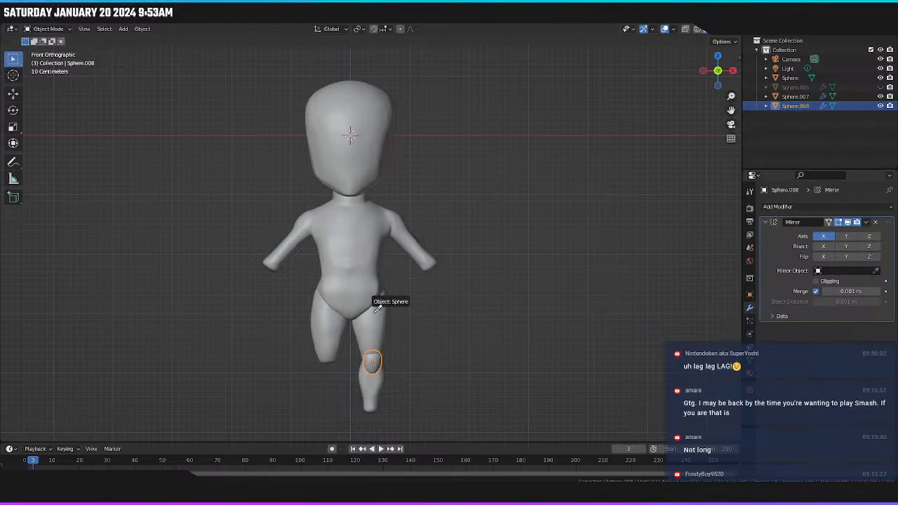
pyautogui.click(363, 286)
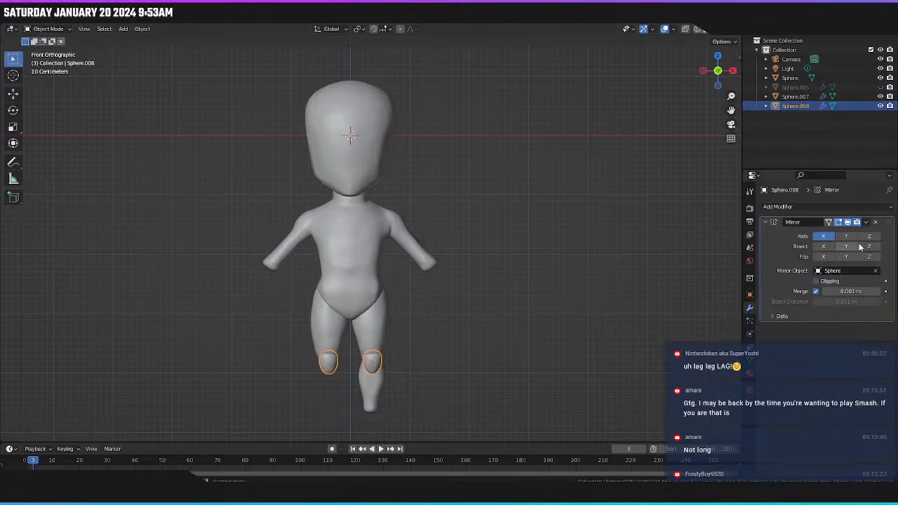
pyautogui.click(373, 390)
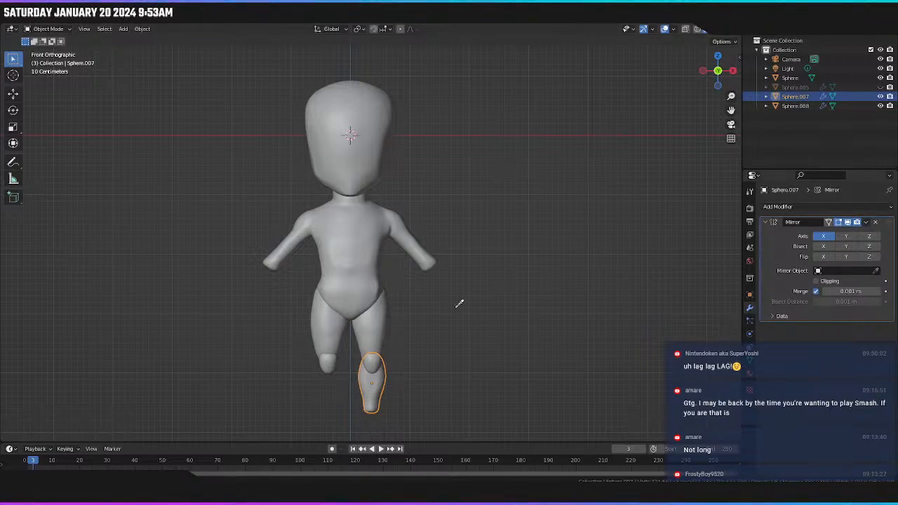
pyautogui.click(369, 294)
# Enable Dyntopo on the body in the Sculpting workspace and scrape the front seam between pelvis and thighs.
pyautogui.click(352, 271)
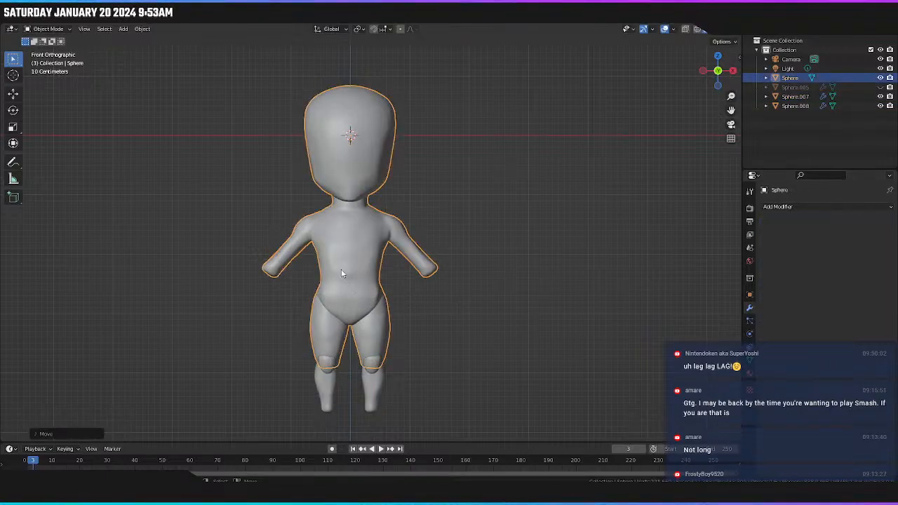
pyautogui.press('g')
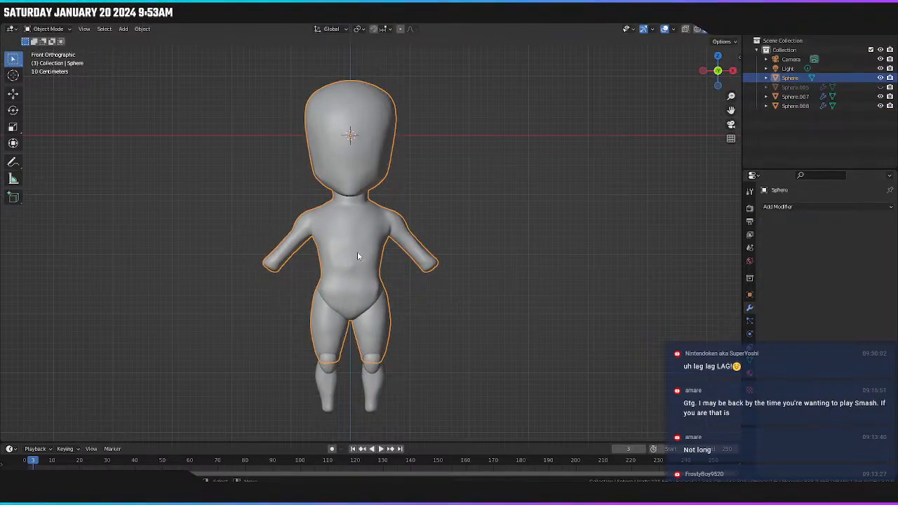
pyautogui.click(188, 25)
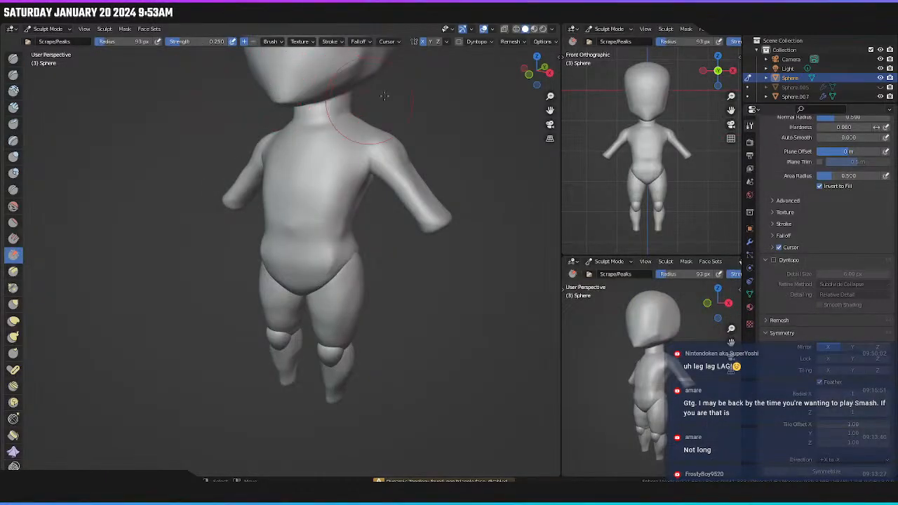
pyautogui.click(458, 42)
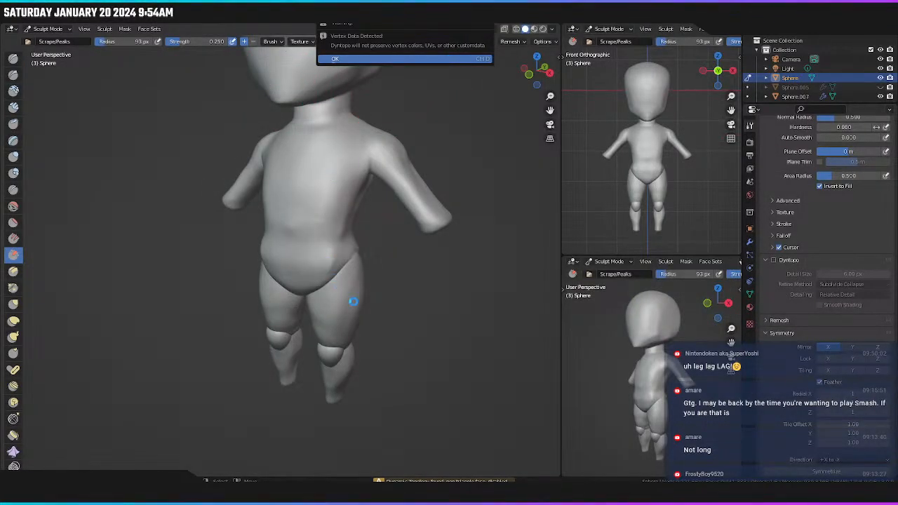
pyautogui.press('Return')
pyautogui.moveTo(351, 300)
pyautogui.mouseDown(button='middle')
pyautogui.moveTo(349, 288)
pyautogui.moveTo(321, 301)
pyautogui.mouseUp(button='middle')
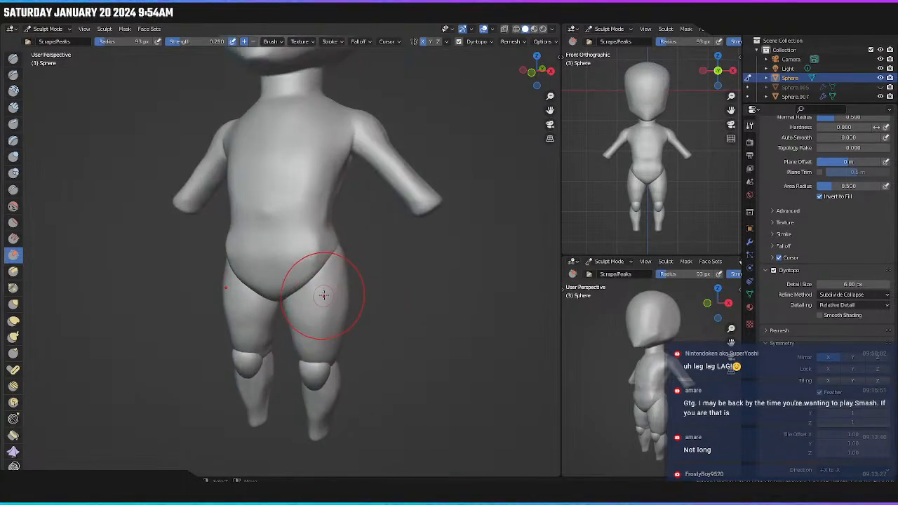
pyautogui.scroll(5, 323, 295)
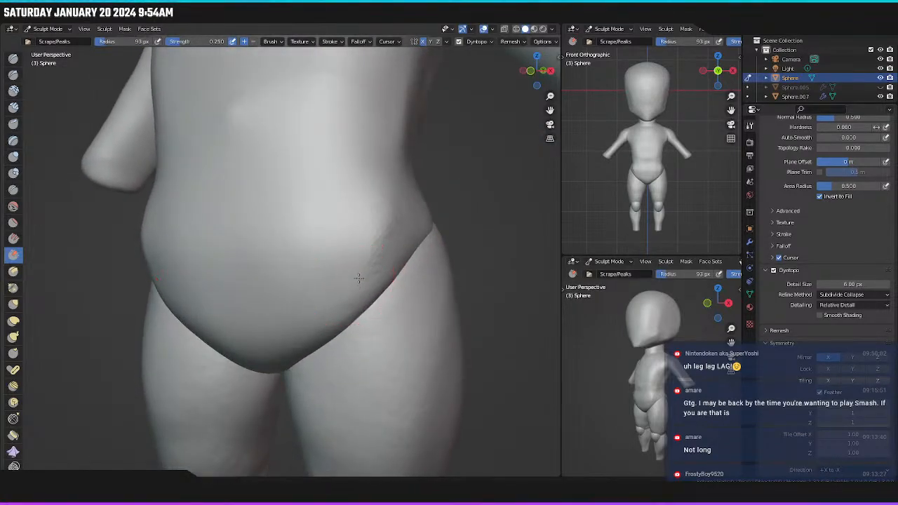
pyautogui.keyDown('shift'); pyautogui.moveTo(359, 279); pyautogui.dragTo(371, 249, button='middle'); pyautogui.keyUp('shift')
pyautogui.moveTo(390, 247); pyautogui.dragTo(331, 310)
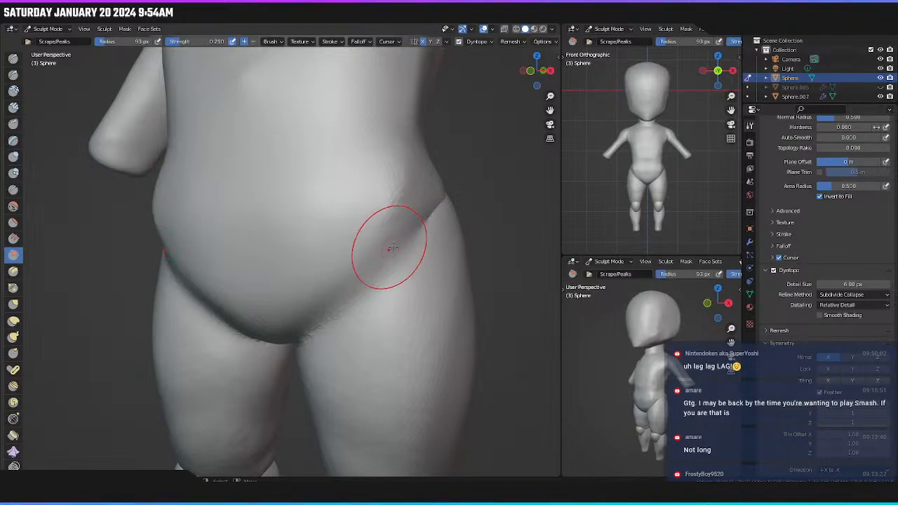
# Blend the pelvis-to-thigh seam around the outer hips and buttocks with the Scrape/Peaks brush.
pyautogui.moveTo(391, 247); pyautogui.dragTo(327, 266, button='middle')
pyautogui.moveTo(385, 287); pyautogui.dragTo(278, 273, button='middle')
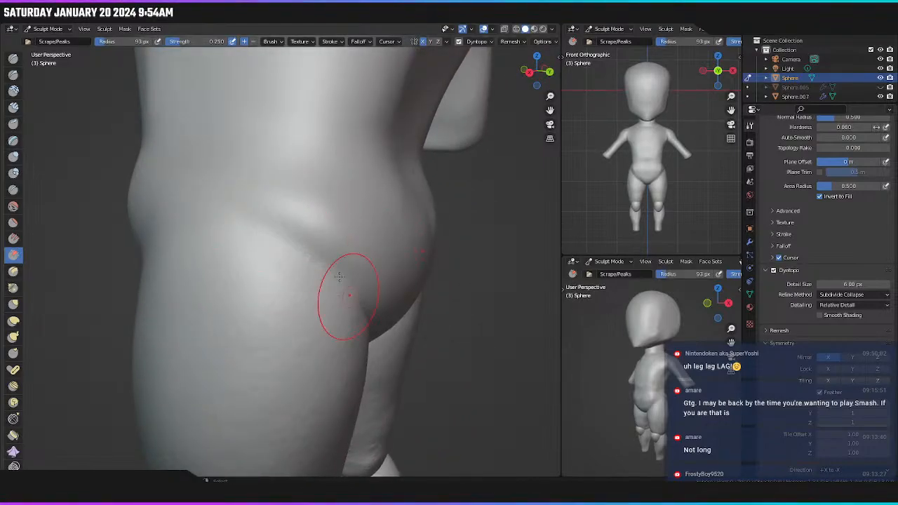
pyautogui.moveTo(351, 321)
pyautogui.mouseDown(button='middle')
pyautogui.moveTo(206, 238)
pyautogui.moveTo(188, 245)
pyautogui.mouseUp(button='middle')
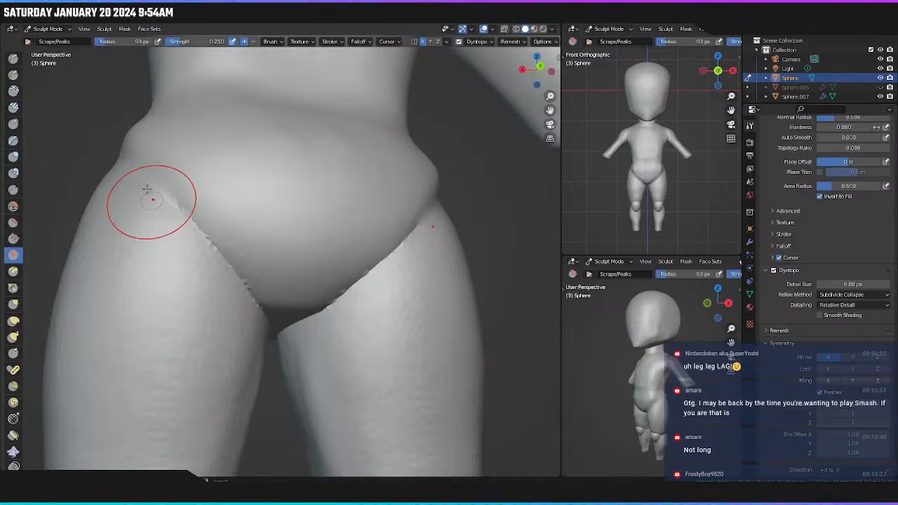
# Scrape and smooth the jagged seams along the inner thighs and underside of the pelvis.
pyautogui.moveTo(151, 190); pyautogui.dragTo(181, 259, button='middle')
pyautogui.scroll(1, 281, 285)
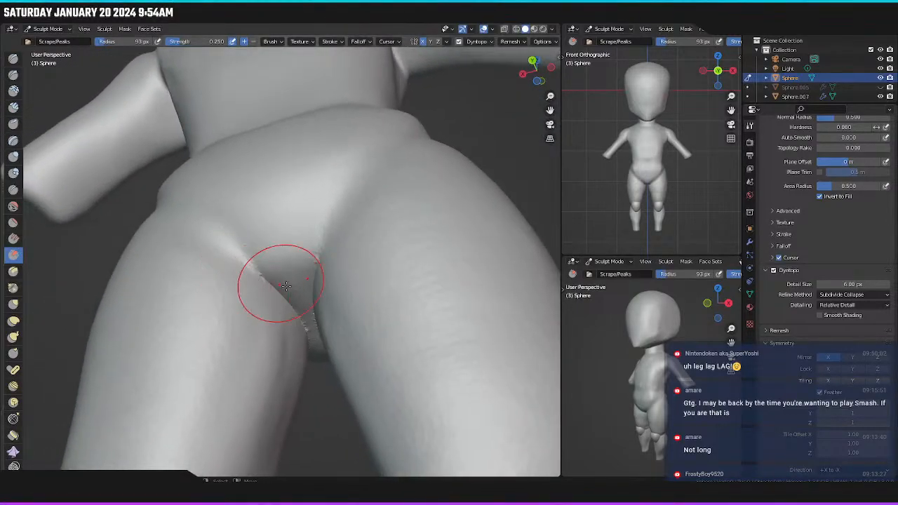
pyautogui.scroll(2, 282, 286)
pyautogui.moveTo(239, 300); pyautogui.dragTo(164, 236, button='middle')
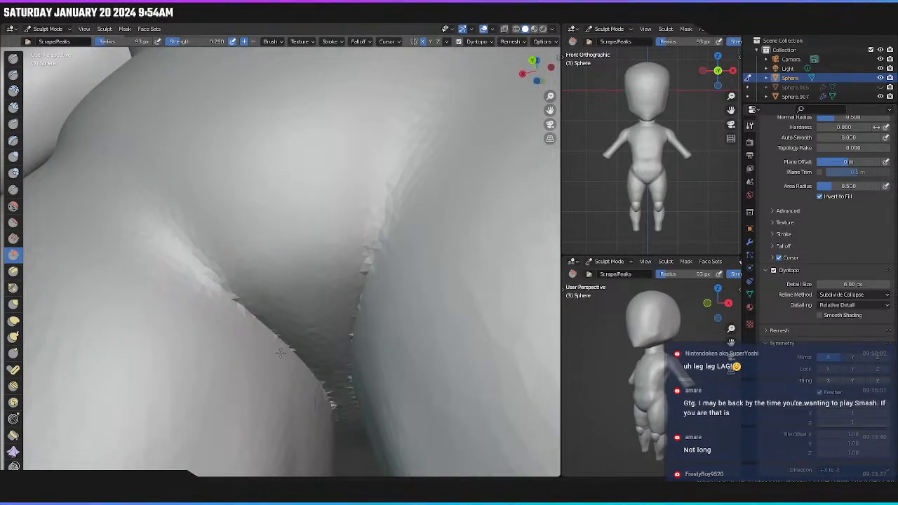
pyautogui.moveTo(256, 294); pyautogui.dragTo(236, 257, button='middle')
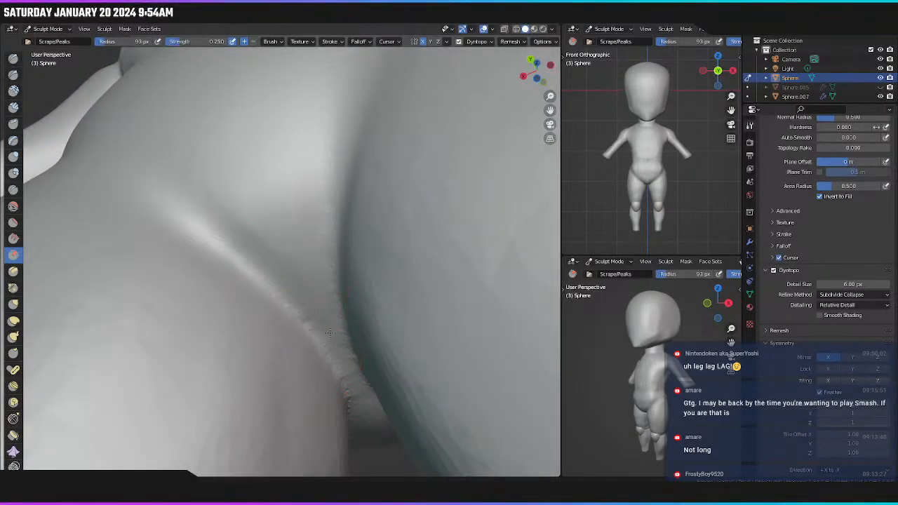
pyautogui.moveTo(340, 375)
pyautogui.mouseDown(button='middle')
pyautogui.moveTo(297, 311)
pyautogui.moveTo(236, 311)
pyautogui.moveTo(197, 330)
pyautogui.moveTo(191, 321)
pyautogui.mouseUp(button='middle')
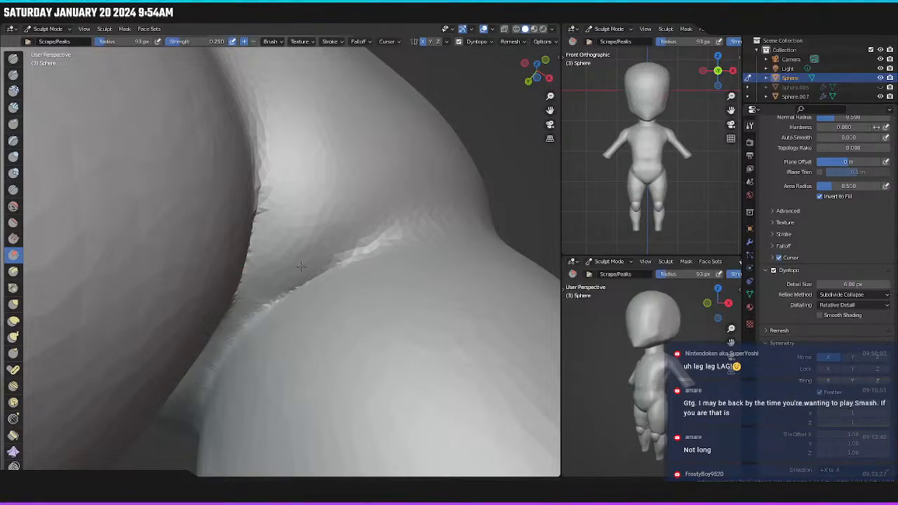
pyautogui.keyDown('shift'); pyautogui.moveTo(301, 266); pyautogui.dragTo(343, 232); pyautogui.keyUp('shift')
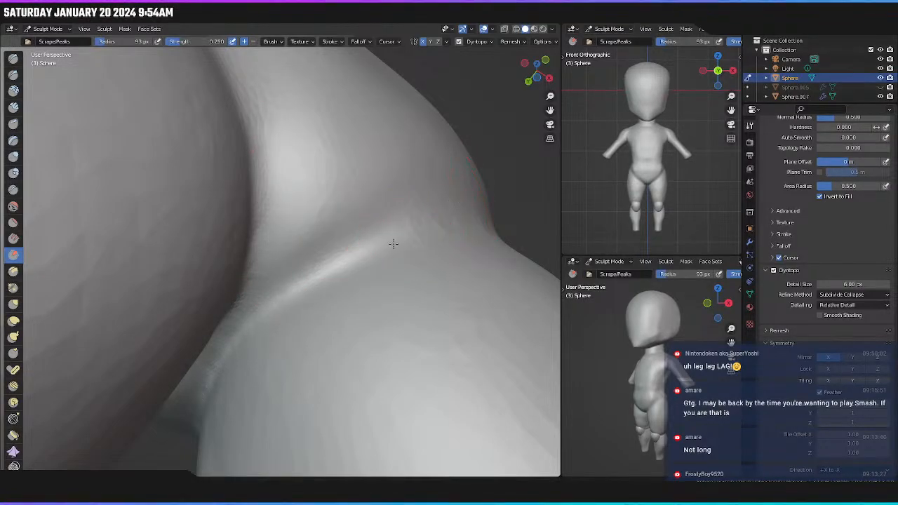
# Soften the crease where the belly meets the front of the thigh with the Scrape/Peaks brush.
pyautogui.scroll(-3, 371, 280)
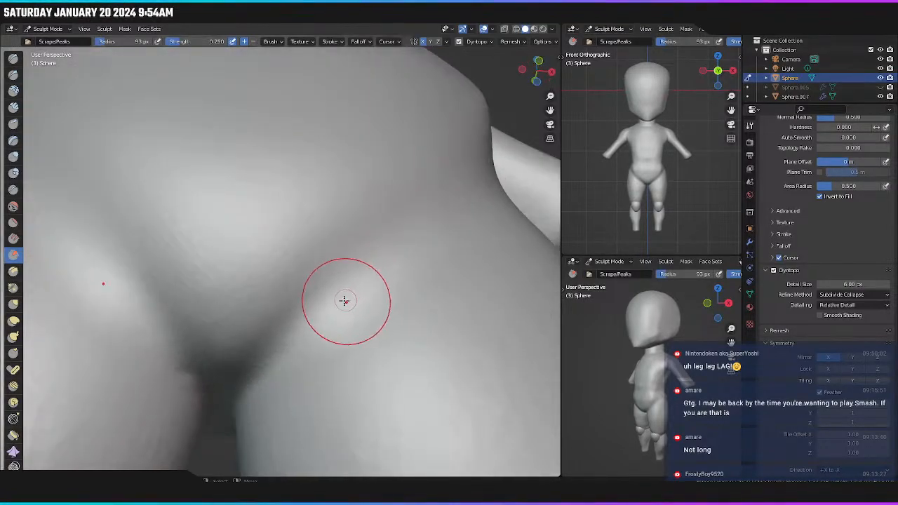
pyautogui.scroll(-3, 342, 300)
pyautogui.moveTo(338, 303); pyautogui.dragTo(319, 380, button='middle')
pyautogui.scroll(-3, 316, 326)
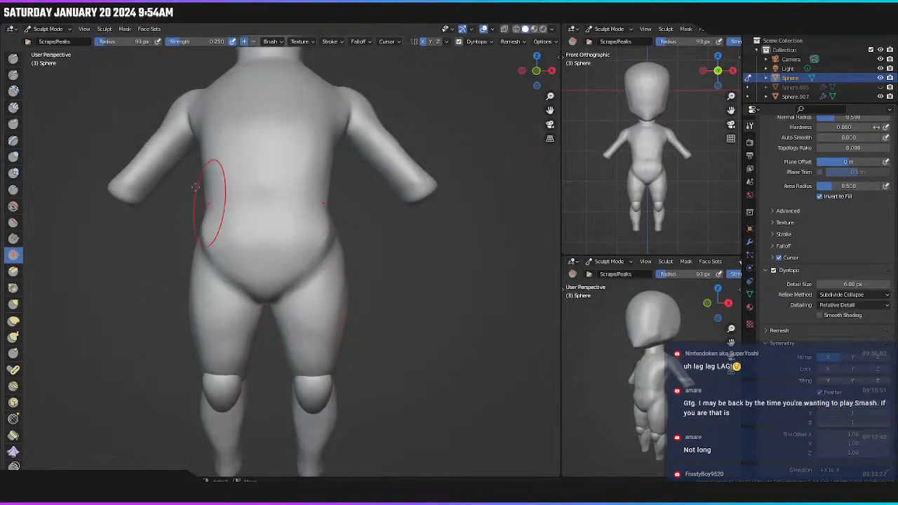
pyautogui.moveTo(291, 234)
pyautogui.mouseDown(button='middle')
pyautogui.moveTo(312, 247)
pyautogui.moveTo(269, 253)
pyautogui.moveTo(259, 238)
pyautogui.mouseUp(button='middle')
pyautogui.scroll(2, 269, 252)
pyautogui.scroll(2, 259, 231)
pyautogui.moveTo(259, 229)
pyautogui.mouseDown()
pyautogui.moveTo(256, 269)
pyautogui.moveTo(284, 259)
pyautogui.moveTo(219, 246)
pyautogui.moveTo(232, 267)
pyautogui.mouseUp()
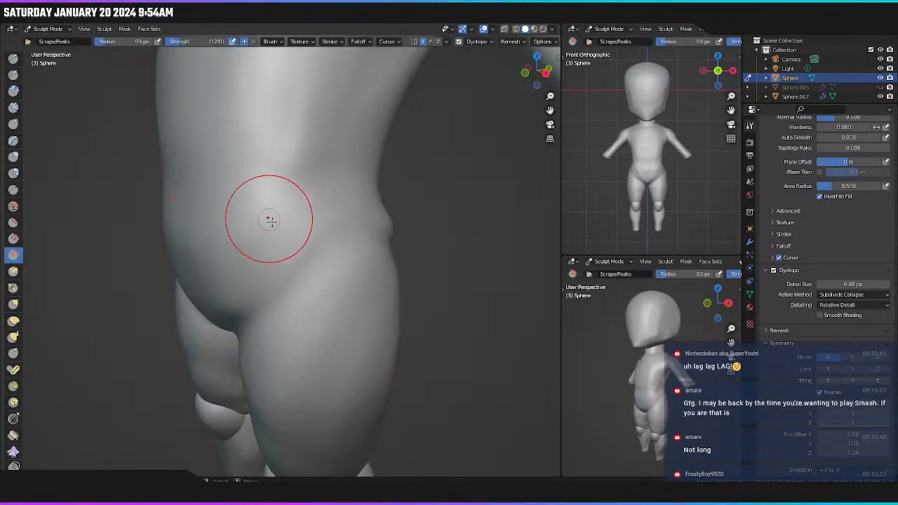
# In the Layout workspace, add a Union Boolean modifier to the body with the lower legs (Sphere.007) as its object.
pyautogui.moveTo(261, 216); pyautogui.dragTo(152, 52, button='middle')
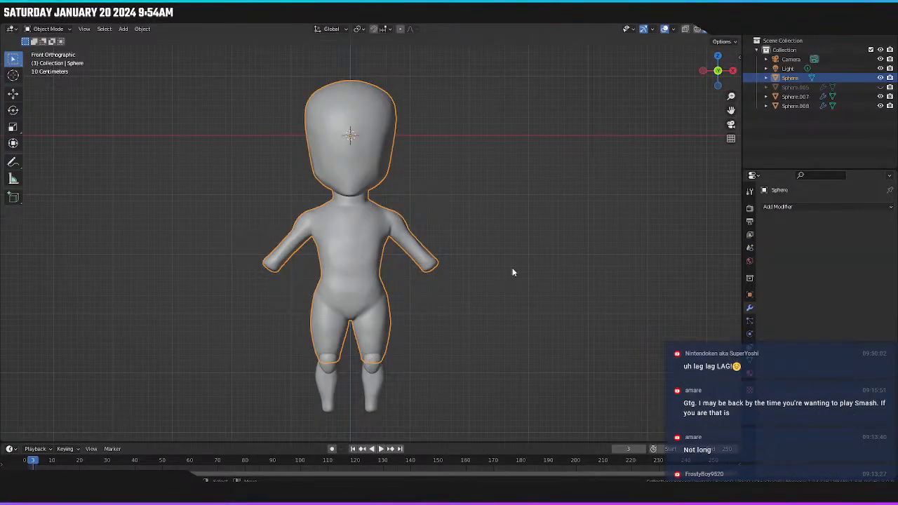
pyautogui.click(780, 207)
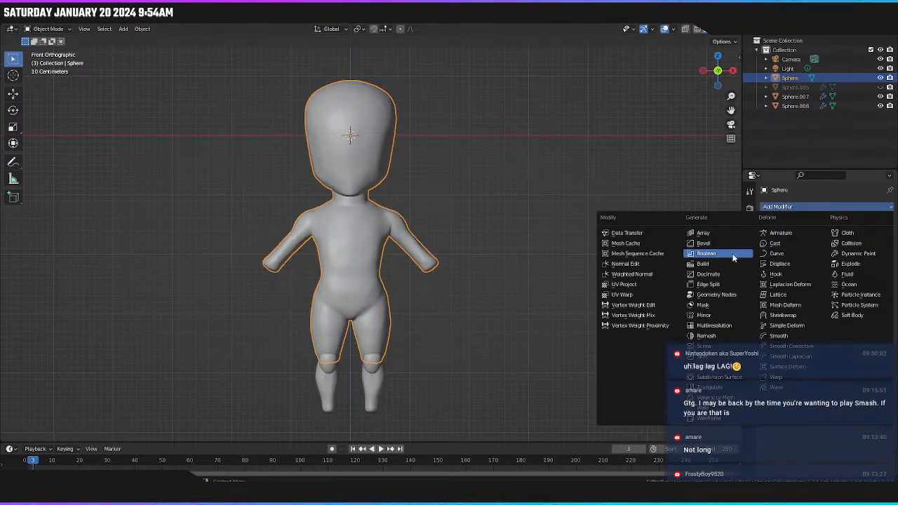
pyautogui.click(702, 256)
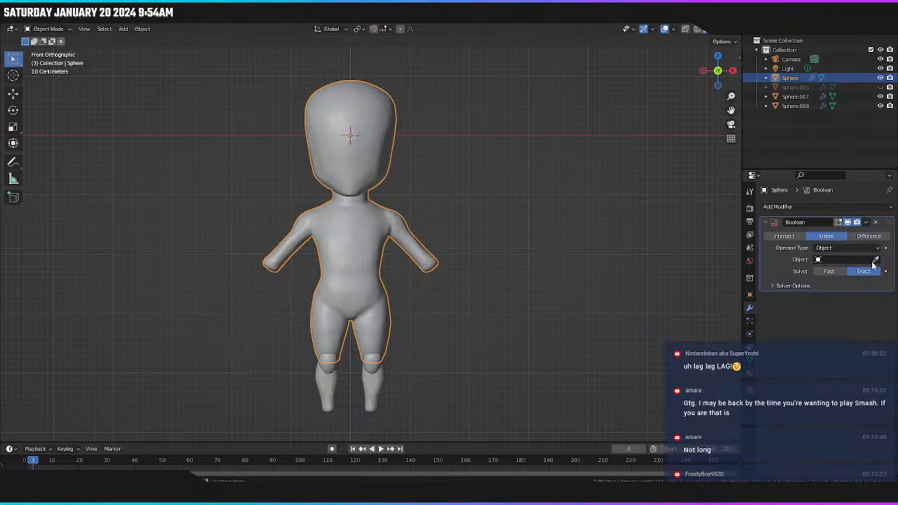
pyautogui.click(868, 261)
pyautogui.click(847, 292)
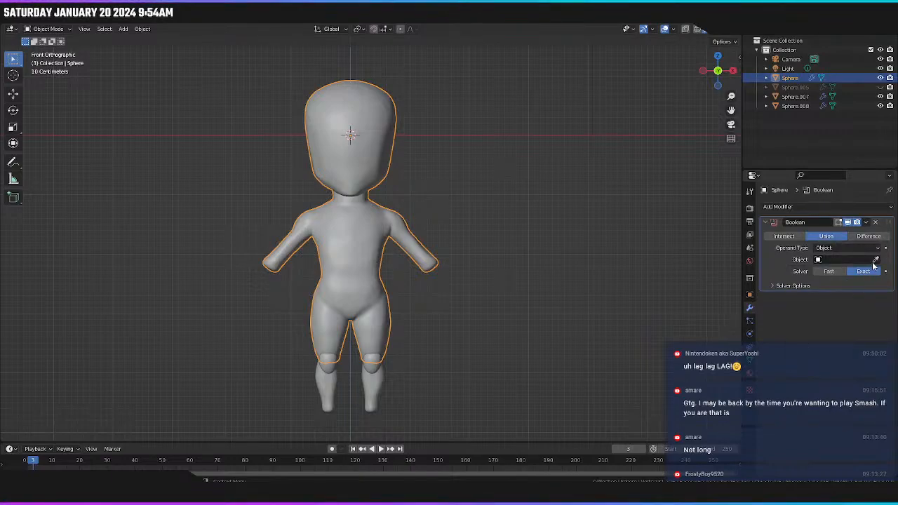
pyautogui.click(375, 381)
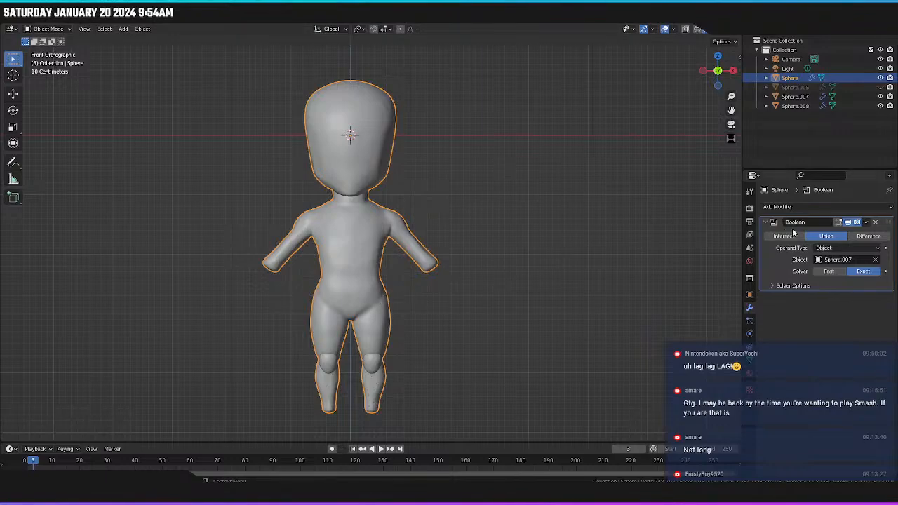
# Apply the lower-leg Boolean on the body and delete the leftover object Sphere.007.
pyautogui.click(865, 221)
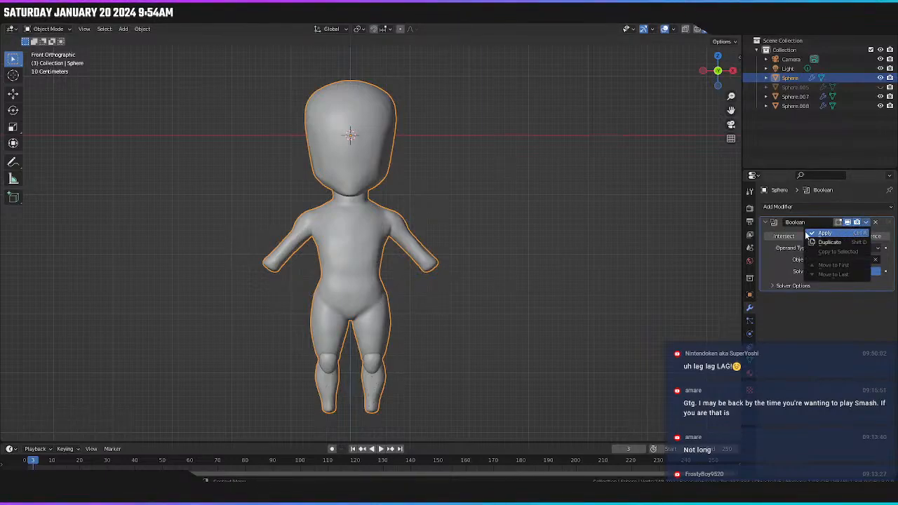
pyautogui.hotkey('ctrl', 'a')
pyautogui.click(374, 387)
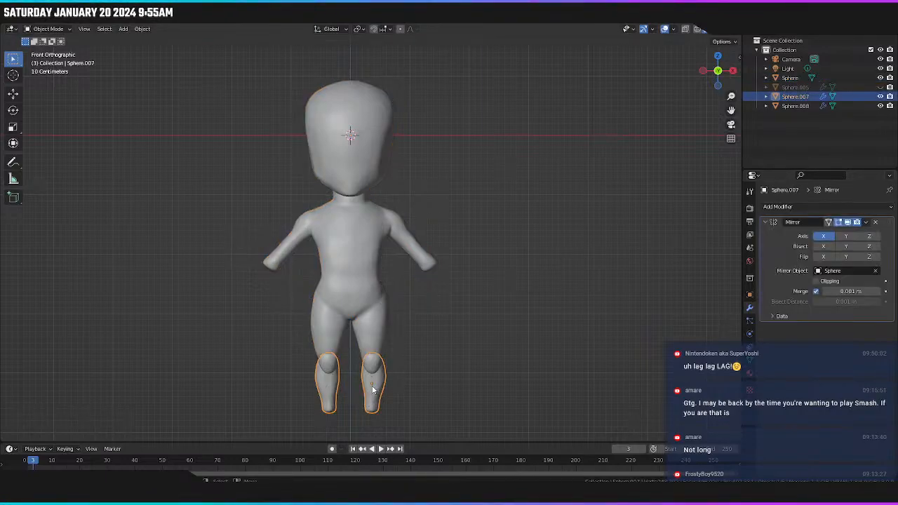
pyautogui.press('x')
pyautogui.click(374, 387)
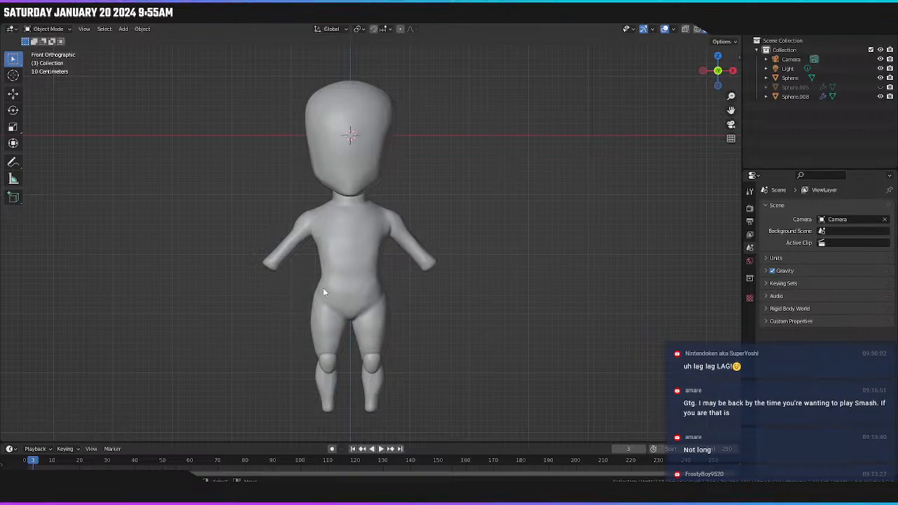
# Hide the mirrored knee object Sphere.008.
pyautogui.click(344, 237)
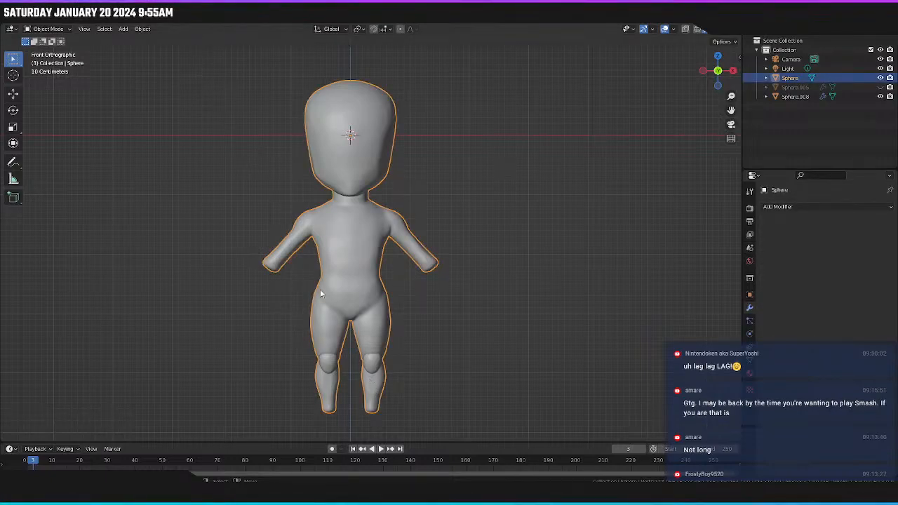
pyautogui.click(366, 363)
pyautogui.press('h')
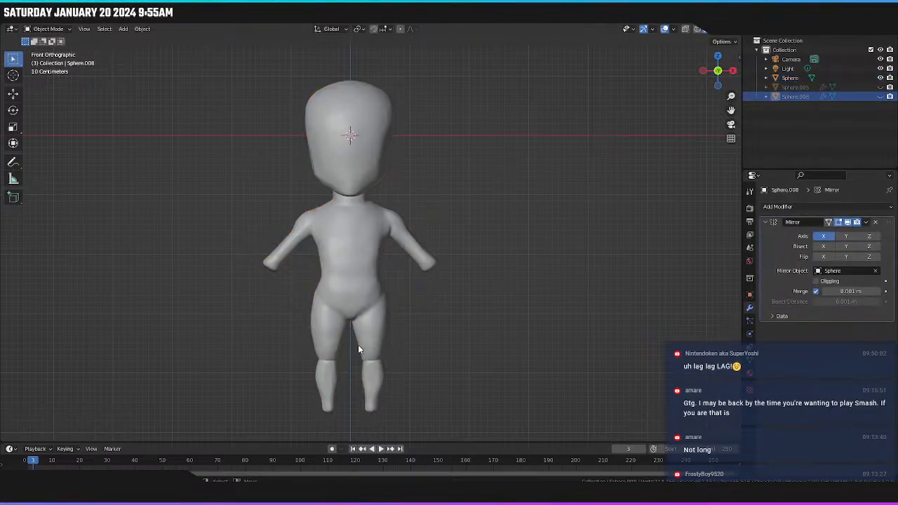
# Enable Dyntopo on the body with the merged lower legs in the Sculpting workspace and bring the knee seams into view.
pyautogui.click(355, 339)
pyautogui.click(186, 20)
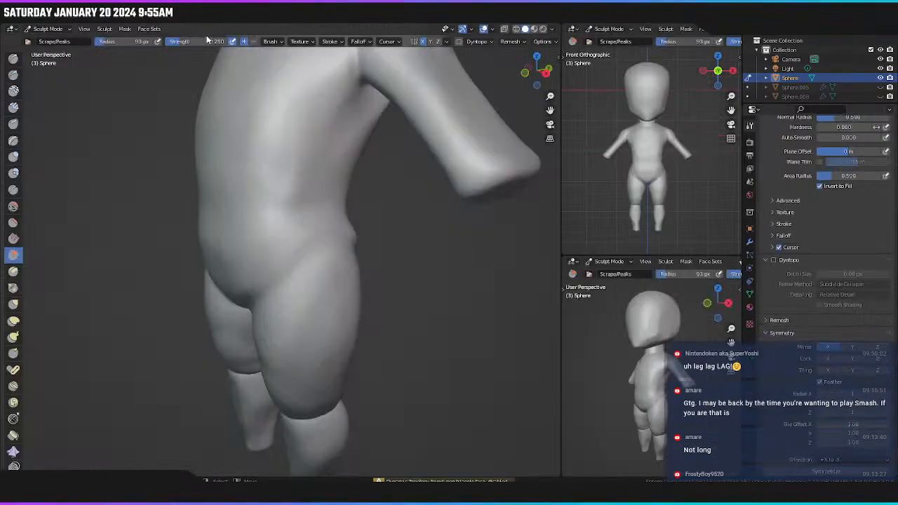
pyautogui.click(458, 41)
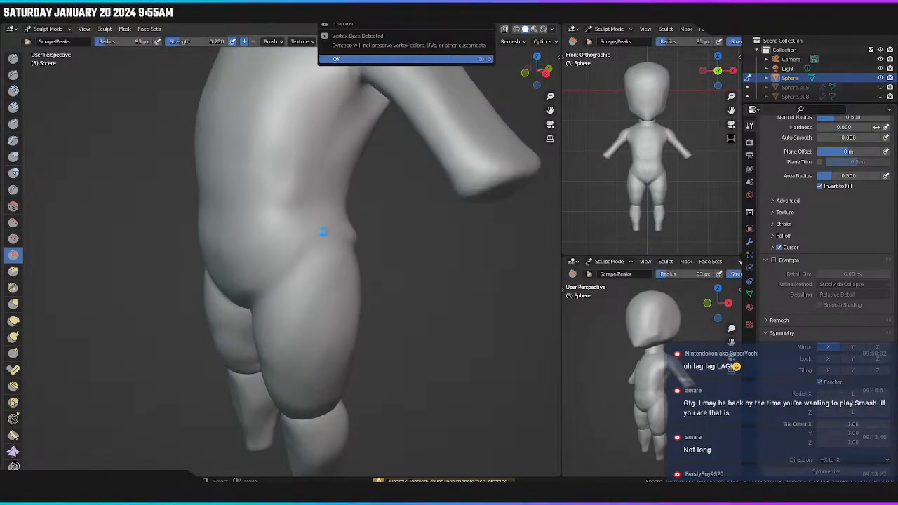
pyautogui.keyDown('shift'); pyautogui.moveTo(321, 320); pyautogui.dragTo(394, 117, button='middle'); pyautogui.keyUp('shift')
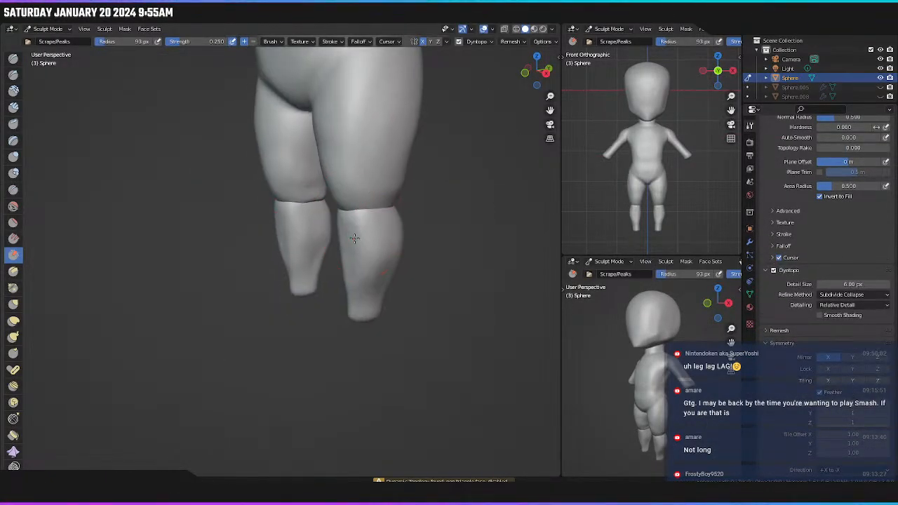
# Blend the seam between thigh and lower leg across the front and outer side of the knee with the Scrape/Peaks brush.
pyautogui.moveTo(359, 237); pyautogui.dragTo(374, 232, button='middle')
pyautogui.scroll(4, 381, 212)
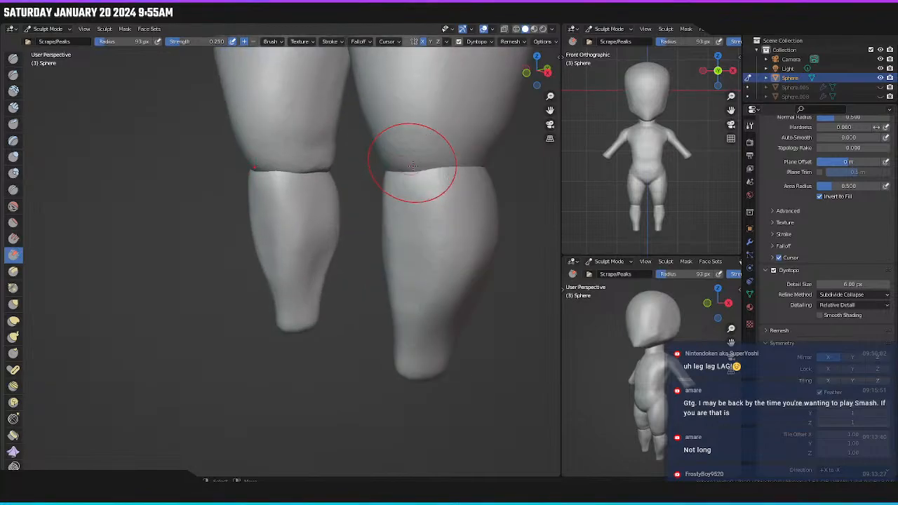
pyautogui.moveTo(417, 164)
pyautogui.mouseDown(button='middle')
pyautogui.moveTo(458, 165)
pyautogui.moveTo(436, 162)
pyautogui.moveTo(341, 254)
pyautogui.mouseUp(button='middle')
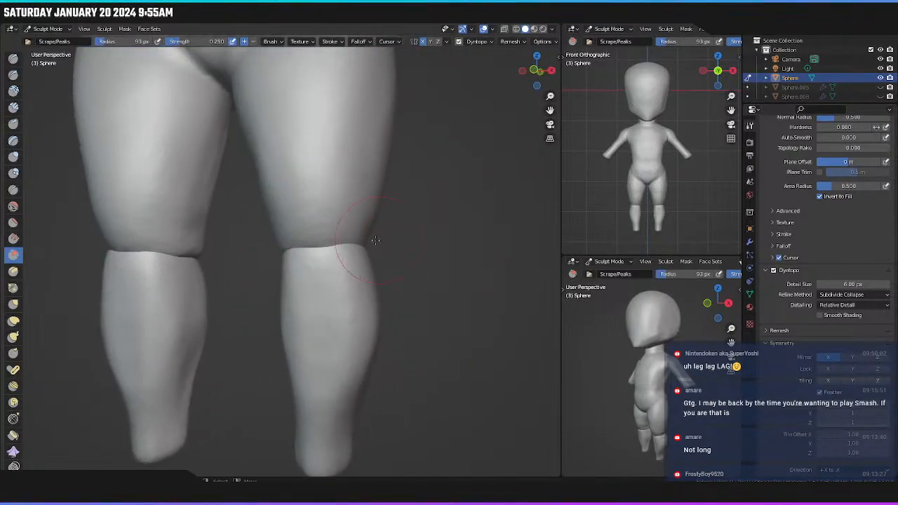
pyautogui.scroll(2, 337, 249)
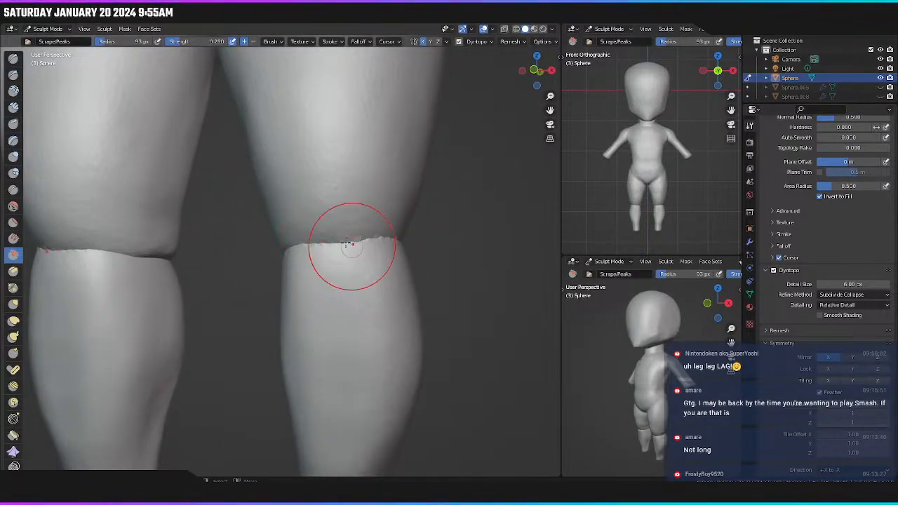
pyautogui.moveTo(341, 232)
pyautogui.mouseDown(button='middle')
pyautogui.moveTo(306, 233)
pyautogui.moveTo(270, 260)
pyautogui.mouseUp(button='middle')
pyautogui.moveTo(270, 260); pyautogui.dragTo(395, 260)
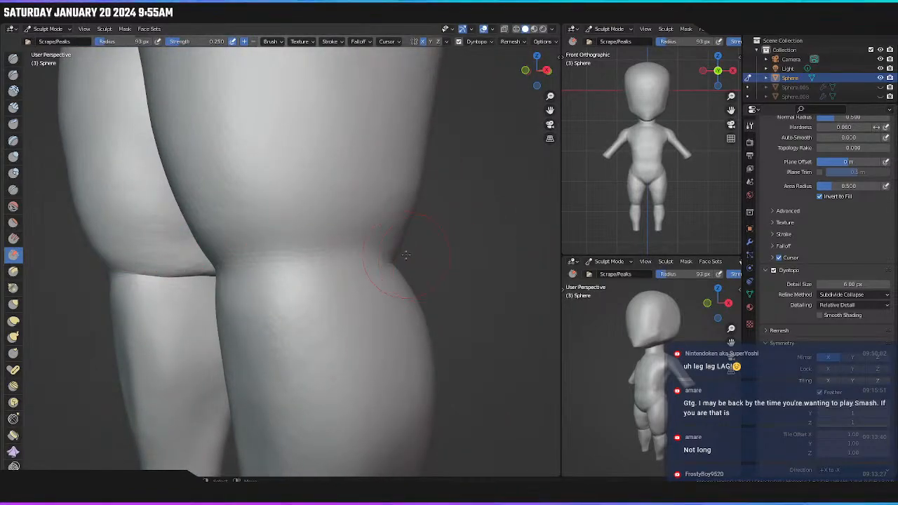
# Scrape down the thigh and lower-leg seam around the back of the knee and onto its inner side.
pyautogui.scroll(3, 309, 263)
pyautogui.moveTo(311, 261)
pyautogui.mouseDown(button='middle')
pyautogui.moveTo(253, 242)
pyautogui.moveTo(286, 270)
pyautogui.moveTo(315, 270)
pyautogui.mouseUp(button='middle')
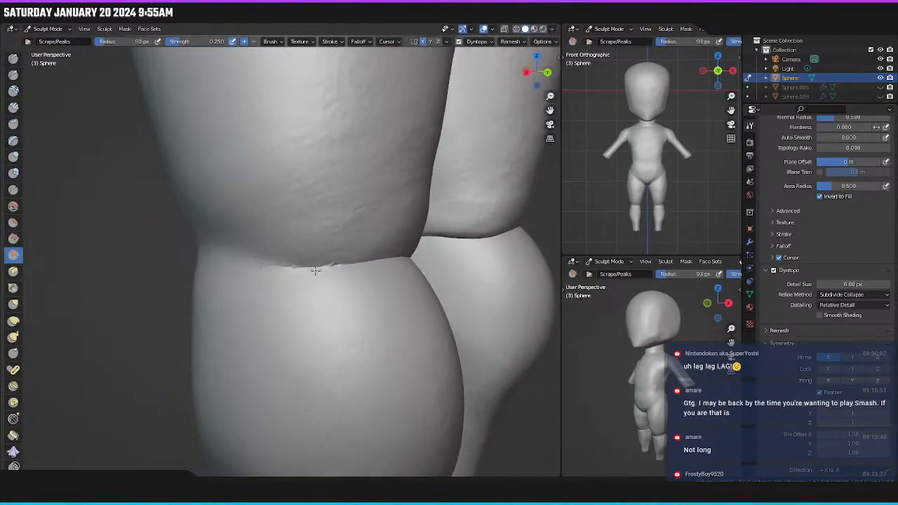
pyautogui.moveTo(388, 261); pyautogui.dragTo(384, 256)
pyautogui.moveTo(342, 258); pyautogui.dragTo(341, 286, button='middle')
pyautogui.moveTo(392, 273); pyautogui.dragTo(344, 263, button='middle')
pyautogui.moveTo(449, 289); pyautogui.dragTo(484, 293)
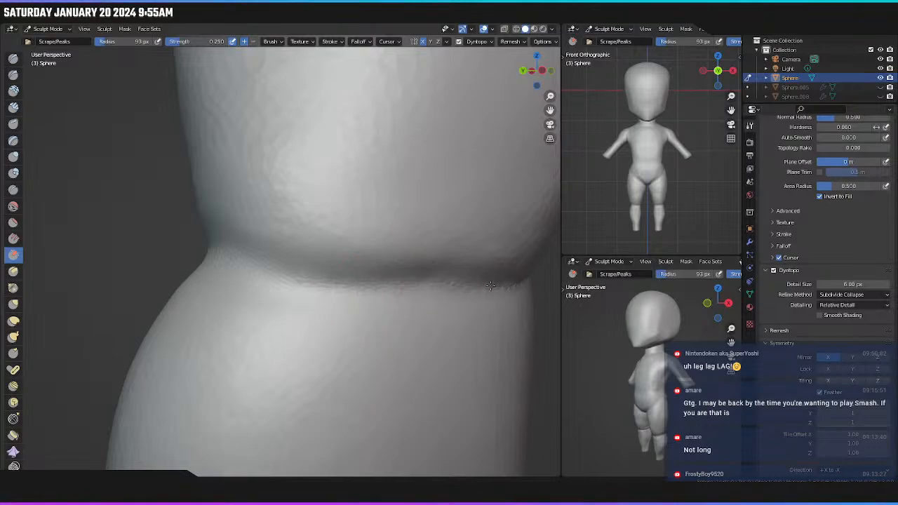
# Smooth out the remaining crease between thigh and lower leg from the inner side of the knee round to the front.
pyautogui.moveTo(455, 274); pyautogui.dragTo(426, 278, button='middle')
pyautogui.scroll(6, 425, 279)
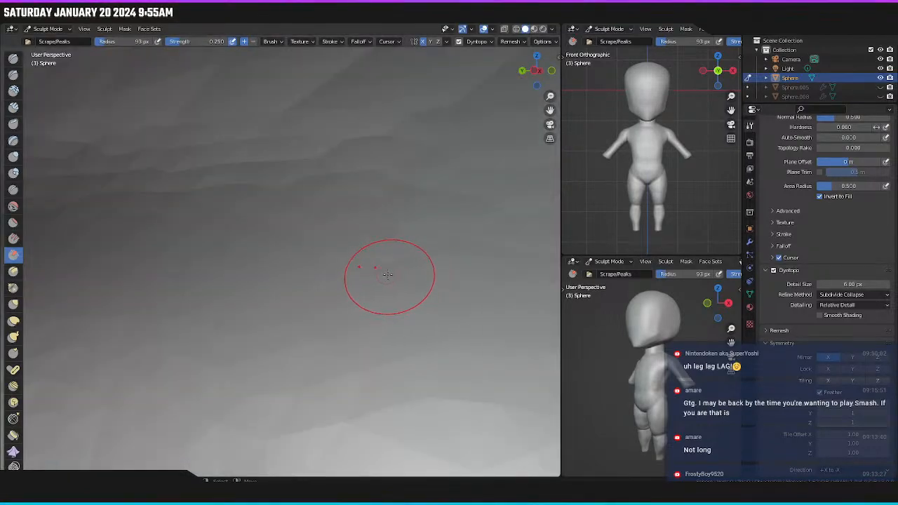
pyautogui.scroll(-4, 381, 285)
pyautogui.scroll(-4, 389, 280)
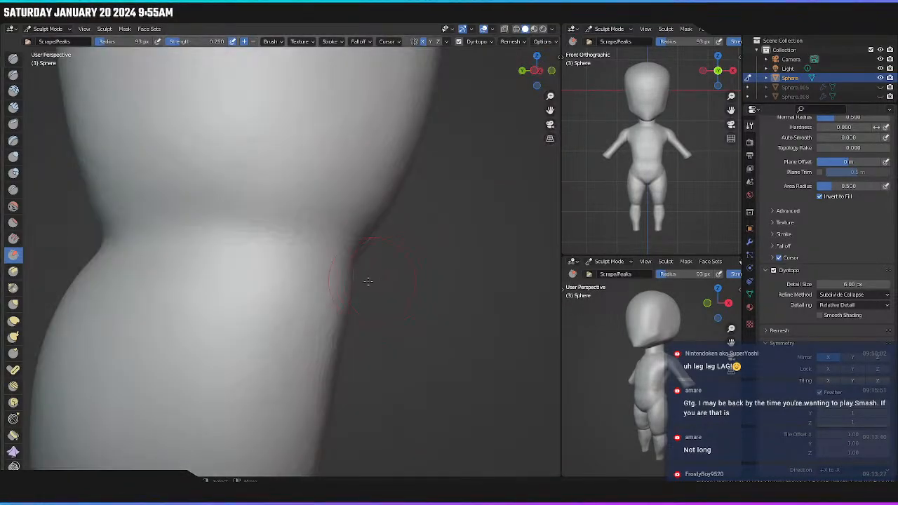
pyautogui.moveTo(367, 280); pyautogui.dragTo(316, 279, button='middle')
pyautogui.scroll(4, 317, 279)
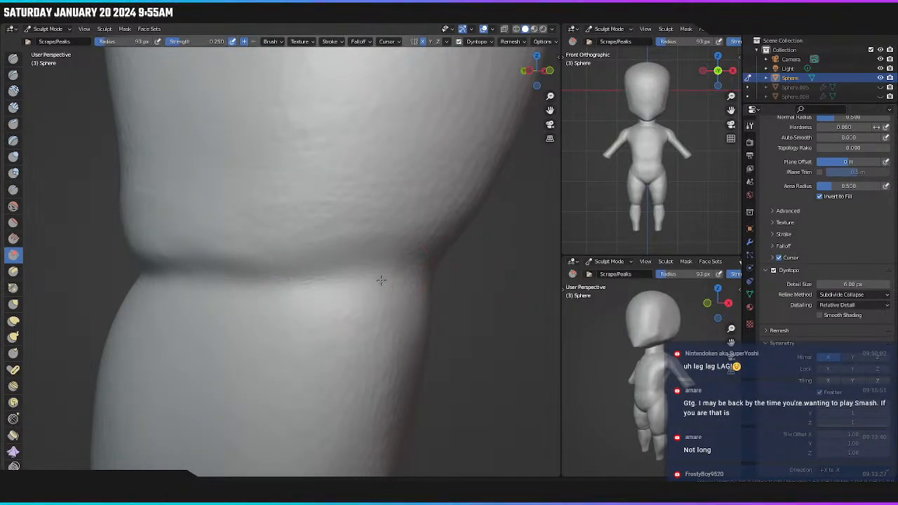
pyautogui.moveTo(305, 283); pyautogui.dragTo(172, 256, button='middle')
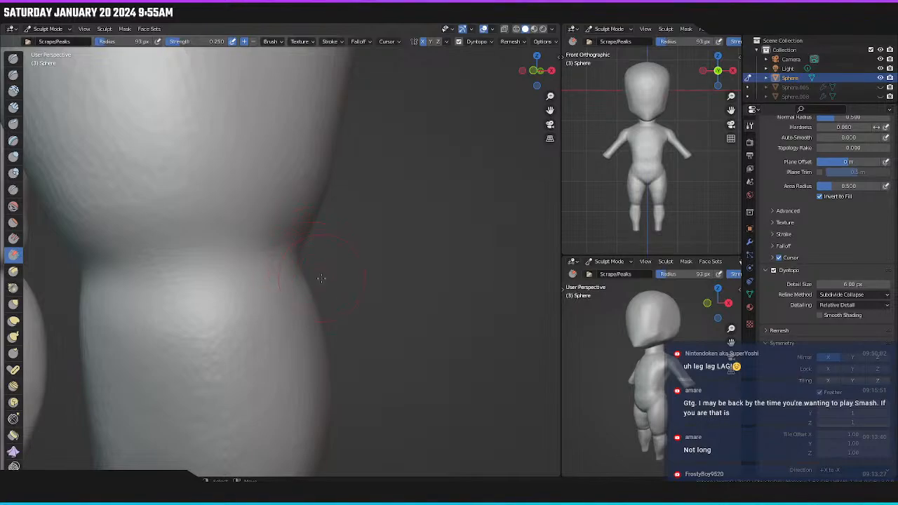
pyautogui.scroll(-6, 321, 279)
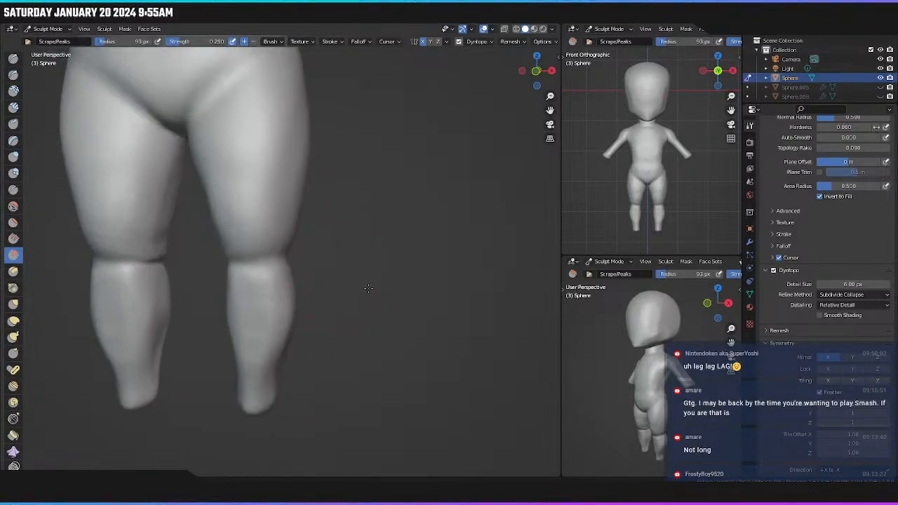
pyautogui.moveTo(368, 288); pyautogui.dragTo(382, 291, button='middle')
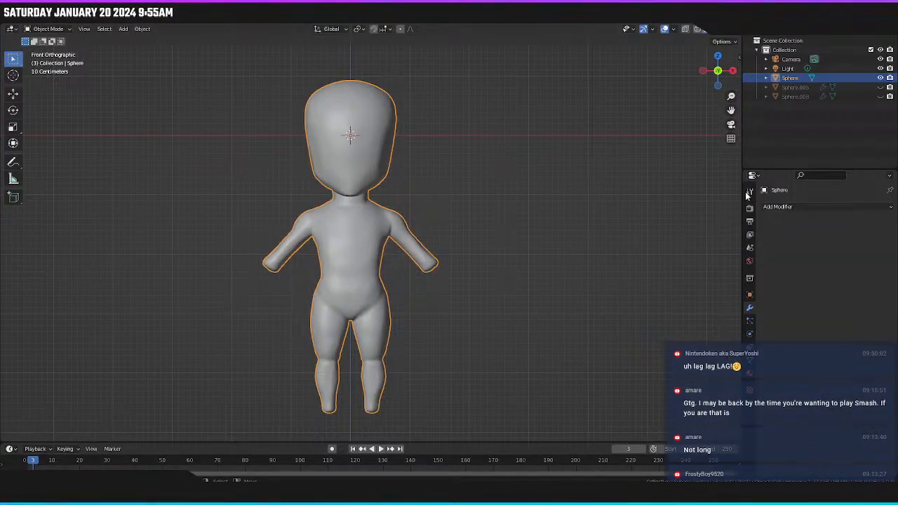
# In the Layout workspace, unhide the mirrored knee object Sphere.008 and leave Sphere.005 hidden.
pyautogui.click(880, 87)
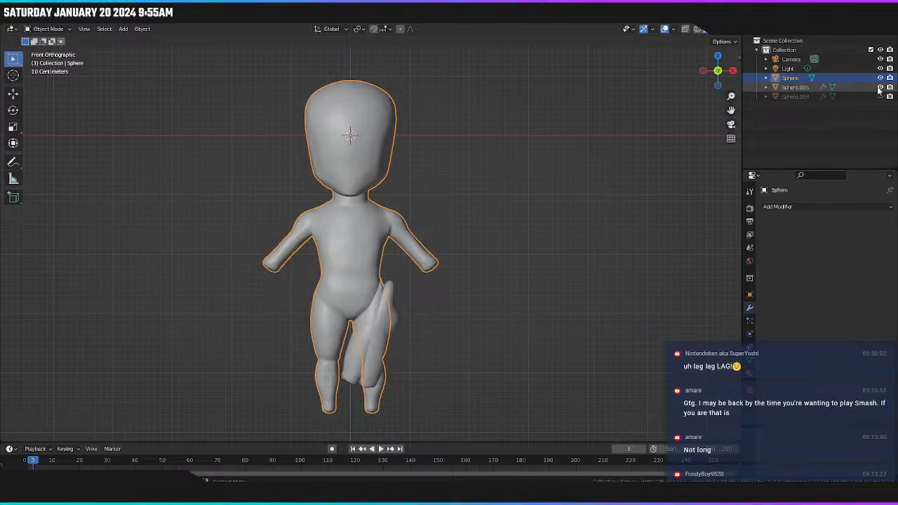
pyautogui.click(880, 87)
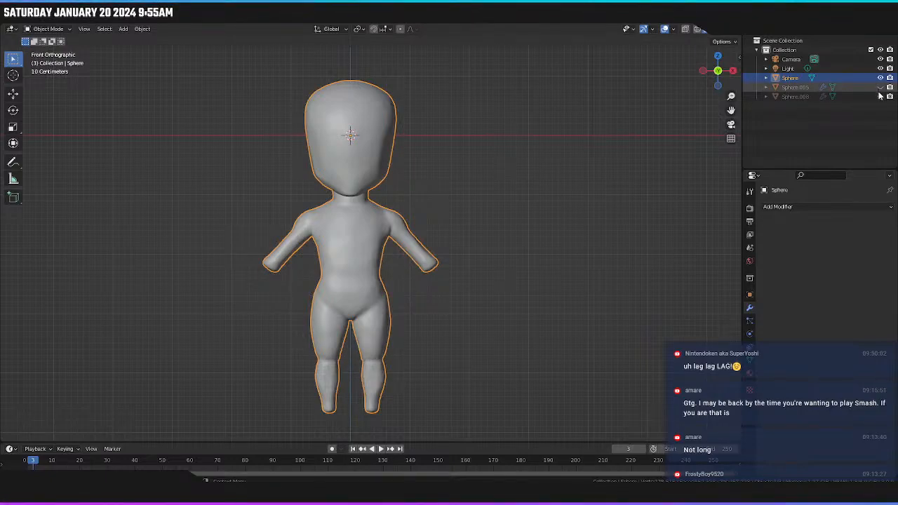
pyautogui.click(881, 96)
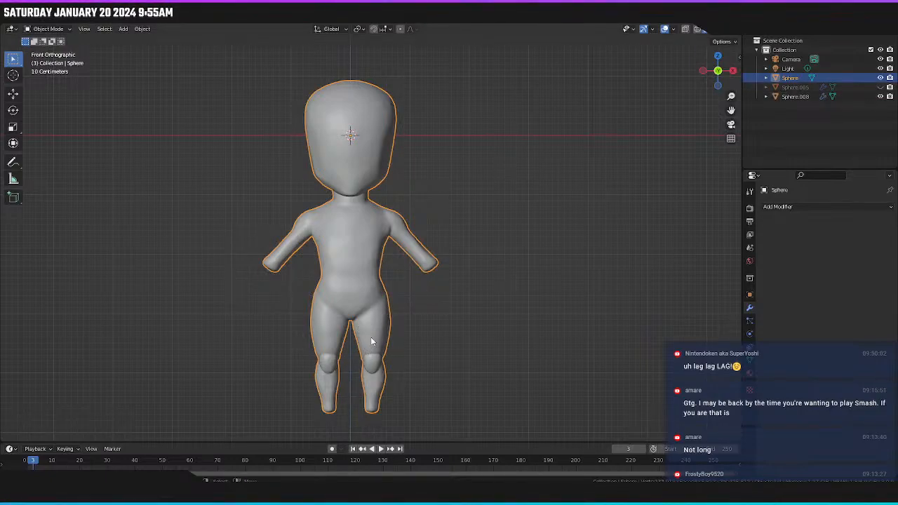
# Add a Union Boolean modifier to the body with the knees (Sphere.008) as its object and apply it.
pyautogui.click(778, 206)
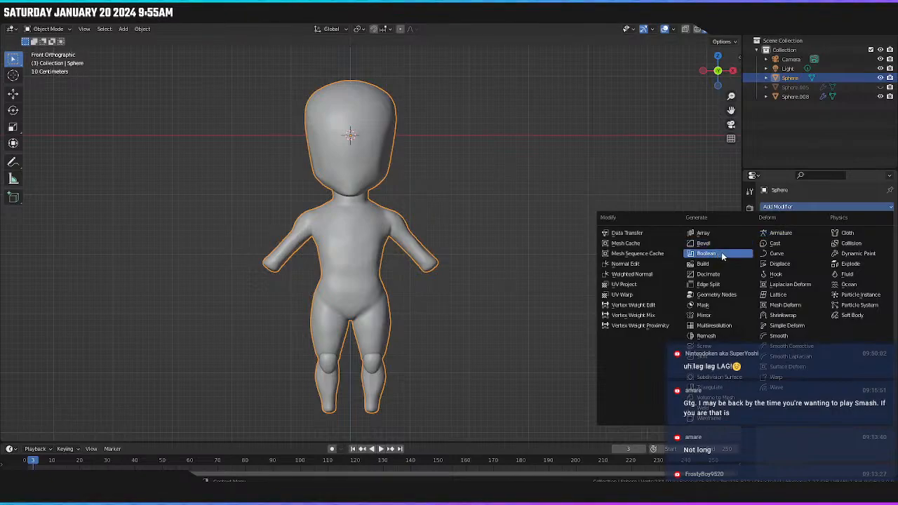
pyautogui.click(711, 253)
pyautogui.click(826, 237)
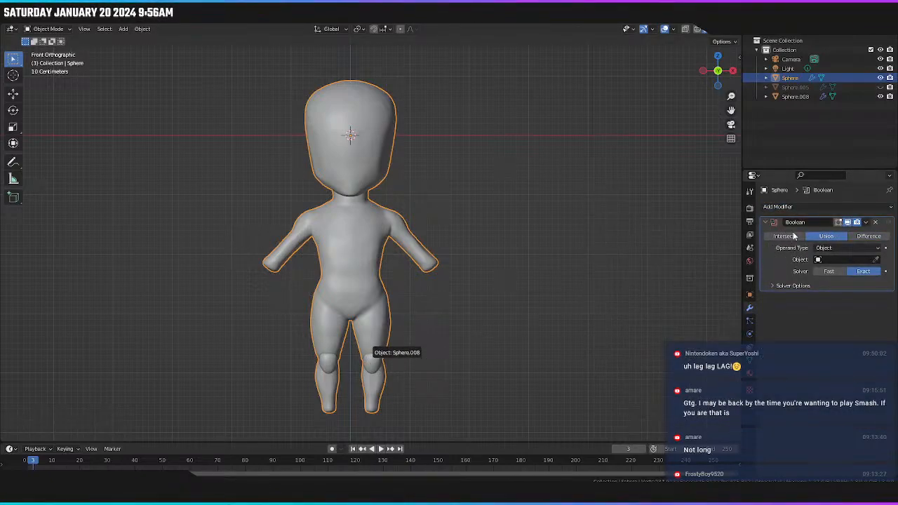
pyautogui.click(866, 222)
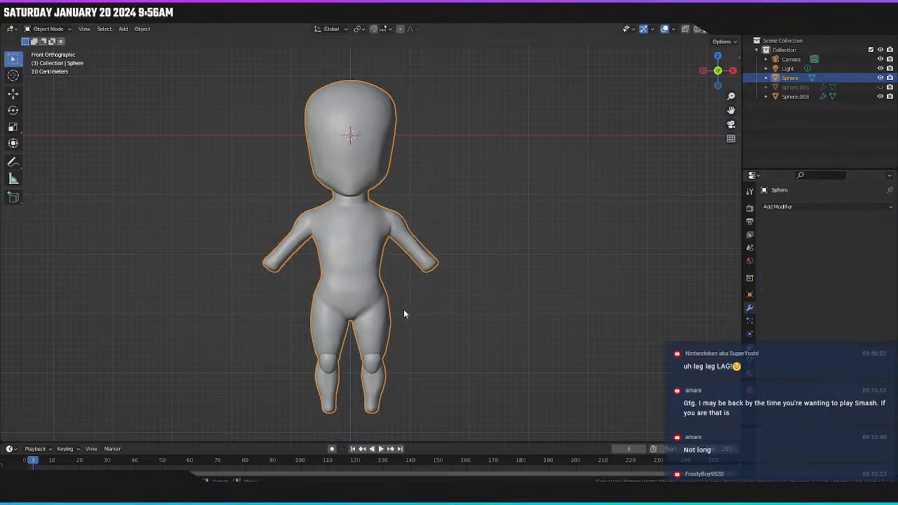
# Delete the leftover knee object Sphere.008 and select the merged body.
pyautogui.click(372, 366)
pyautogui.press('x')
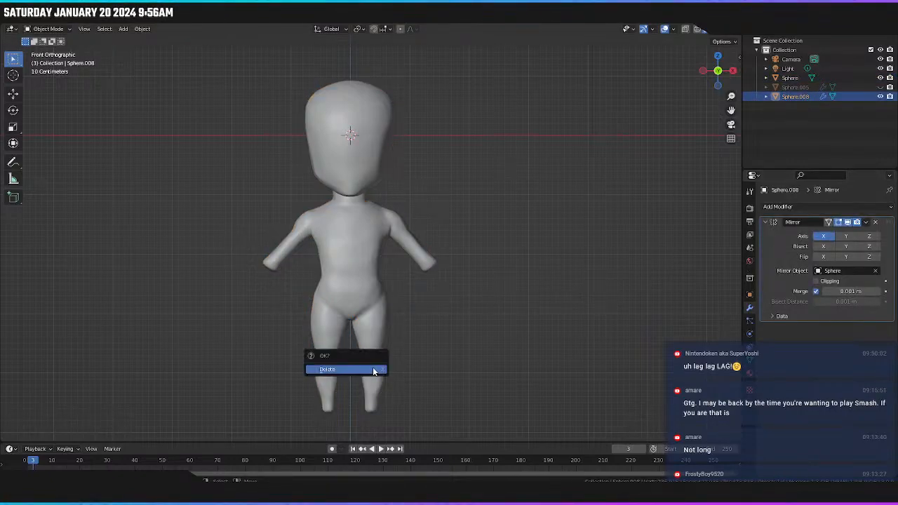
pyautogui.click(373, 369)
pyautogui.click(281, 261)
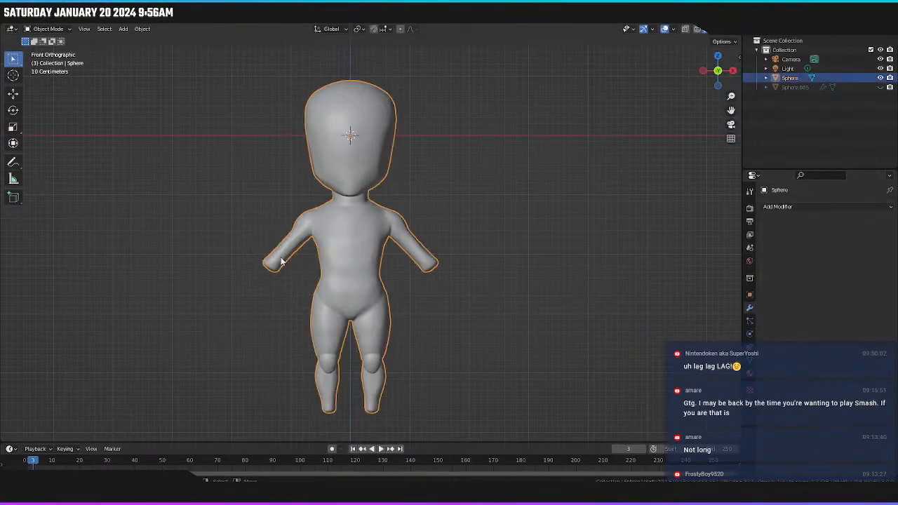
# Enable Dyntopo on the body with the merged knees in the Sculpting workspace.
pyautogui.click(186, 22)
pyautogui.click(458, 42)
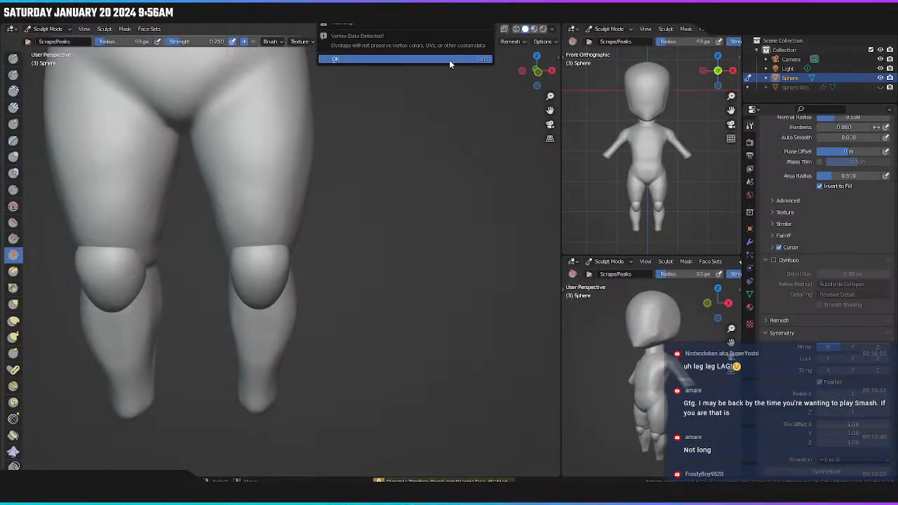
pyautogui.click(449, 59)
# Blend the kneecap into the leg along its upper and outer edges with the Scrape/Peaks brush.
pyautogui.moveTo(331, 271)
pyautogui.mouseDown(button='middle')
pyautogui.moveTo(260, 294)
pyautogui.moveTo(391, 284)
pyautogui.moveTo(367, 257)
pyautogui.mouseUp(button='middle')
pyautogui.scroll(5, 367, 201)
pyautogui.moveTo(439, 220)
pyautogui.mouseDown()
pyautogui.moveTo(425, 212)
pyautogui.moveTo(483, 207)
pyautogui.mouseUp()
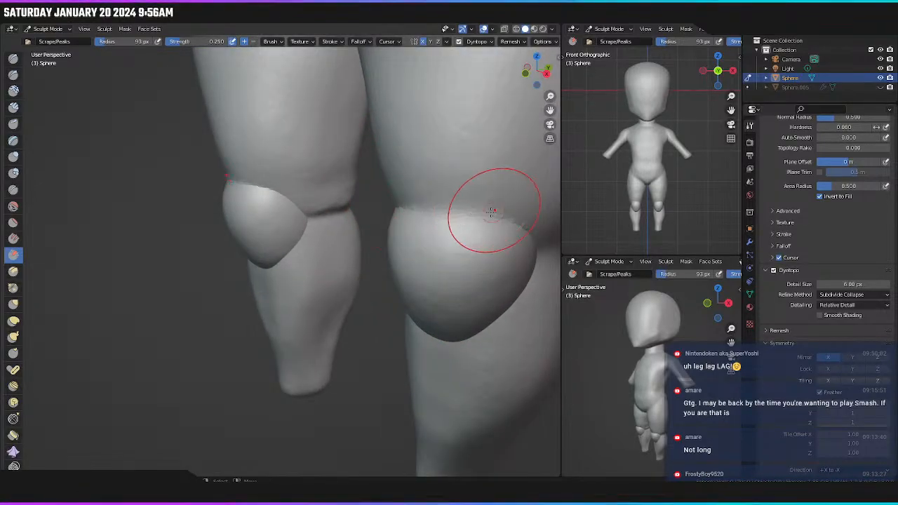
pyautogui.moveTo(487, 215); pyautogui.dragTo(386, 204, button='middle')
pyautogui.moveTo(438, 235); pyautogui.dragTo(406, 217)
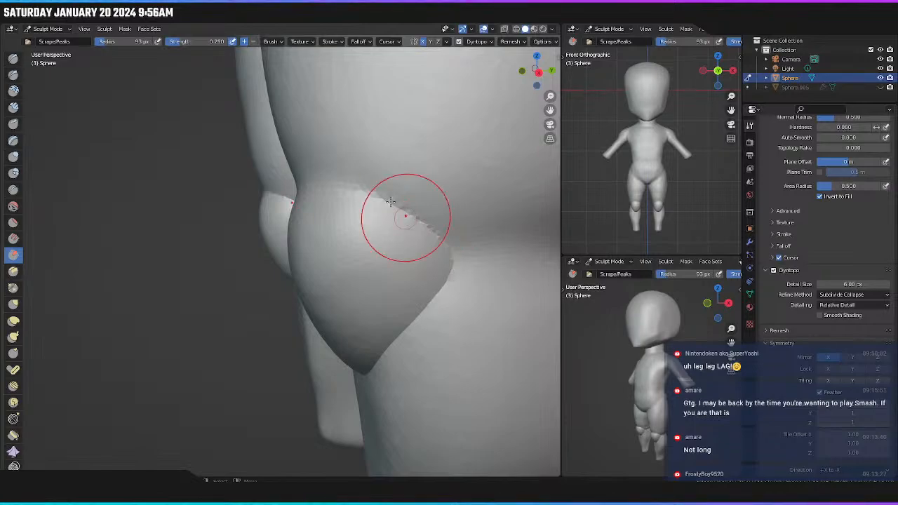
pyautogui.moveTo(466, 255)
pyautogui.mouseDown()
pyautogui.moveTo(443, 234)
pyautogui.moveTo(457, 253)
pyautogui.moveTo(407, 324)
pyautogui.mouseUp()
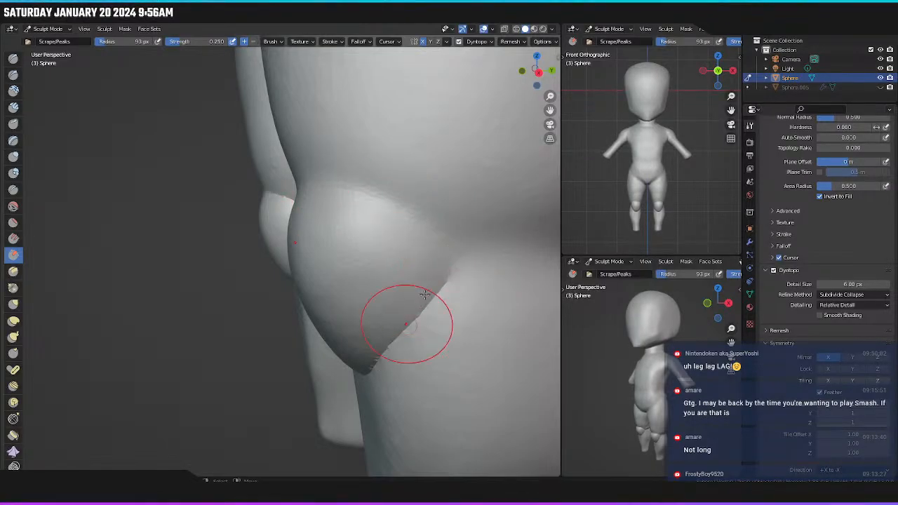
pyautogui.moveTo(430, 291); pyautogui.dragTo(381, 356)
# Scrape the seam under the kneecap so its lower edge flows into the shin.
pyautogui.moveTo(440, 277)
pyautogui.mouseDown(button='middle')
pyautogui.moveTo(411, 321)
pyautogui.moveTo(384, 264)
pyautogui.moveTo(397, 277)
pyautogui.mouseUp(button='middle')
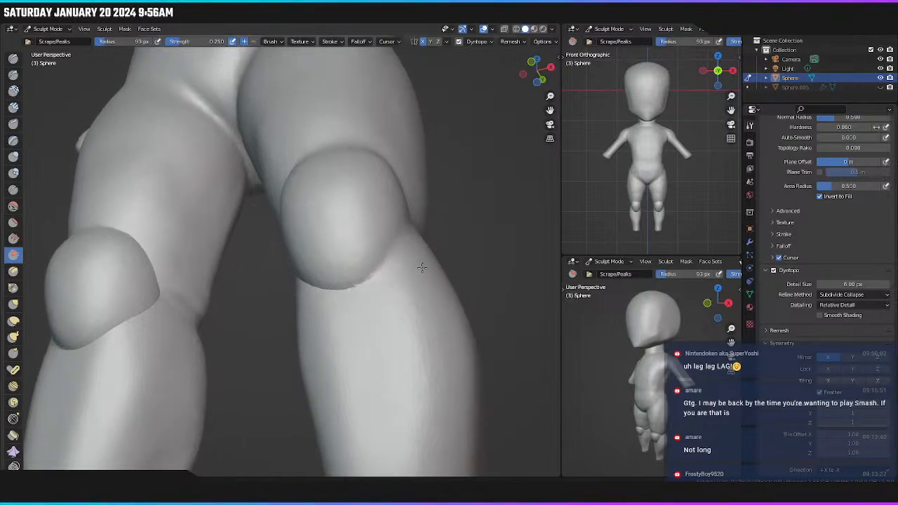
pyautogui.scroll(4, 411, 270)
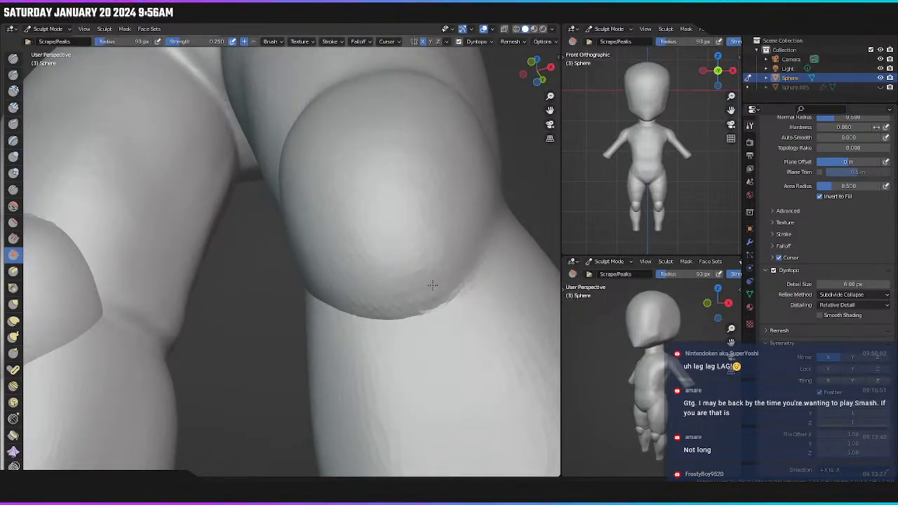
pyautogui.moveTo(411, 305); pyautogui.dragTo(339, 343, button='middle')
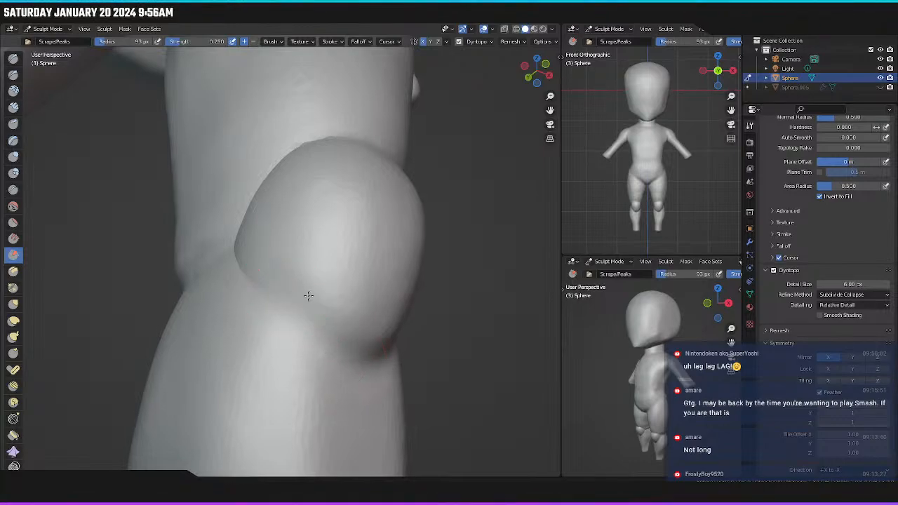
pyautogui.moveTo(307, 296)
pyautogui.mouseDown(button='middle')
pyautogui.moveTo(270, 275)
pyautogui.moveTo(311, 327)
pyautogui.moveTo(297, 317)
pyautogui.moveTo(298, 361)
pyautogui.moveTo(269, 335)
pyautogui.mouseUp(button='middle')
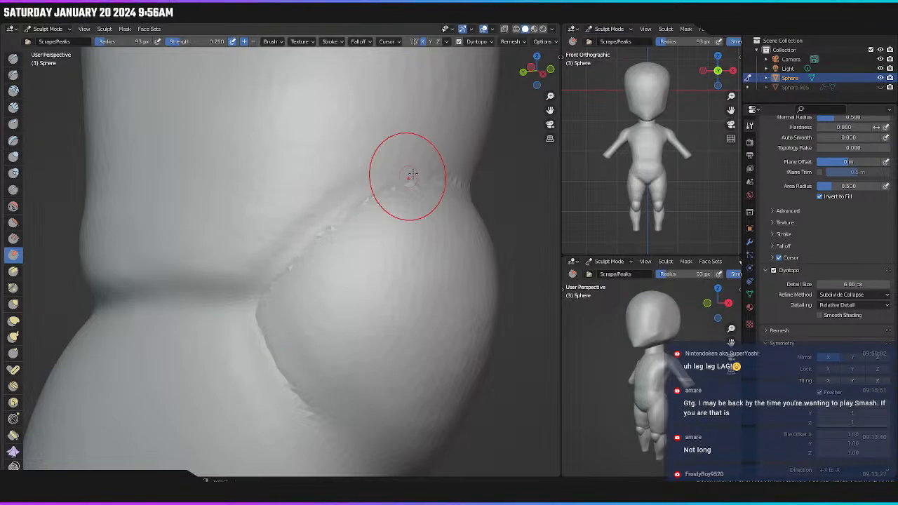
# Blend the kneecap's inner-side seam and its top edge into the thigh.
pyautogui.moveTo(412, 174)
pyautogui.mouseDown()
pyautogui.moveTo(254, 342)
pyautogui.moveTo(267, 303)
pyautogui.moveTo(321, 423)
pyautogui.mouseUp()
pyautogui.moveTo(362, 334); pyautogui.dragTo(361, 292, button='middle')
pyautogui.scroll(-3, 381, 214)
pyautogui.moveTo(384, 213); pyautogui.dragTo(356, 201, button='middle')
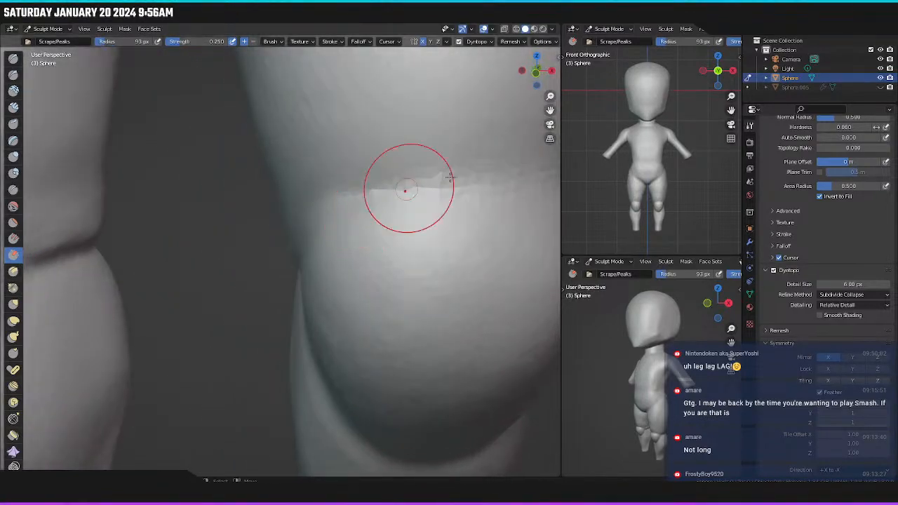
pyautogui.scroll(-1, 453, 180)
pyautogui.moveTo(350, 209); pyautogui.dragTo(524, 196)
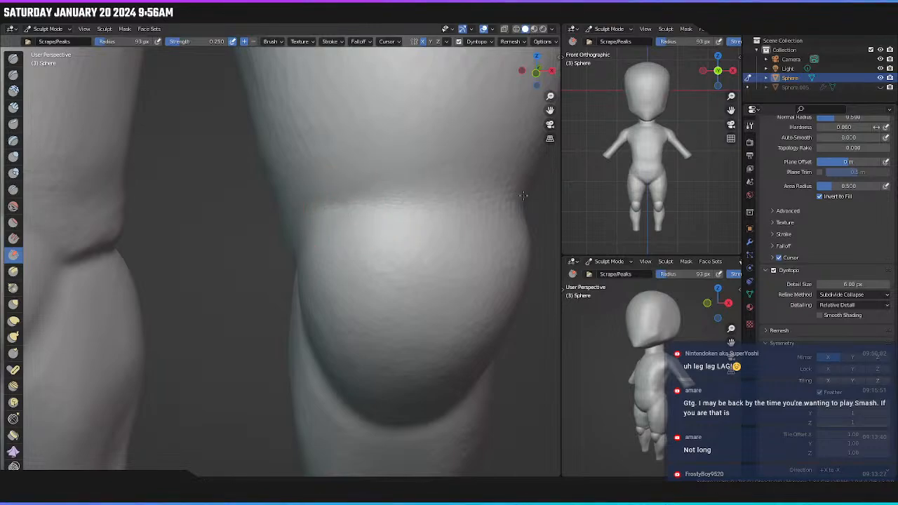
# Soften the remaining creases around the kneecap on its outer, inner and lower sides.
pyautogui.moveTo(430, 219)
pyautogui.mouseDown(button='middle')
pyautogui.moveTo(403, 209)
pyautogui.moveTo(346, 248)
pyautogui.moveTo(346, 262)
pyautogui.mouseUp(button='middle')
pyautogui.scroll(-1, 412, 237)
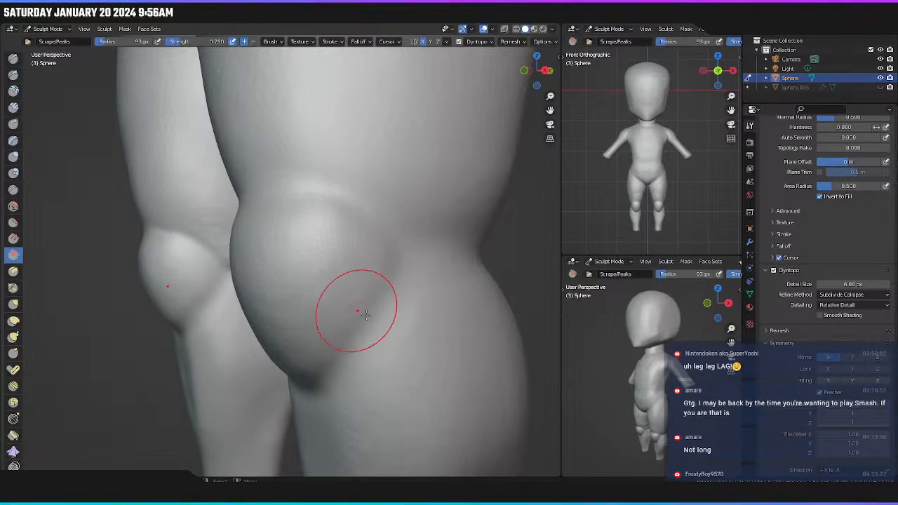
pyautogui.moveTo(357, 311); pyautogui.dragTo(405, 286, button='middle')
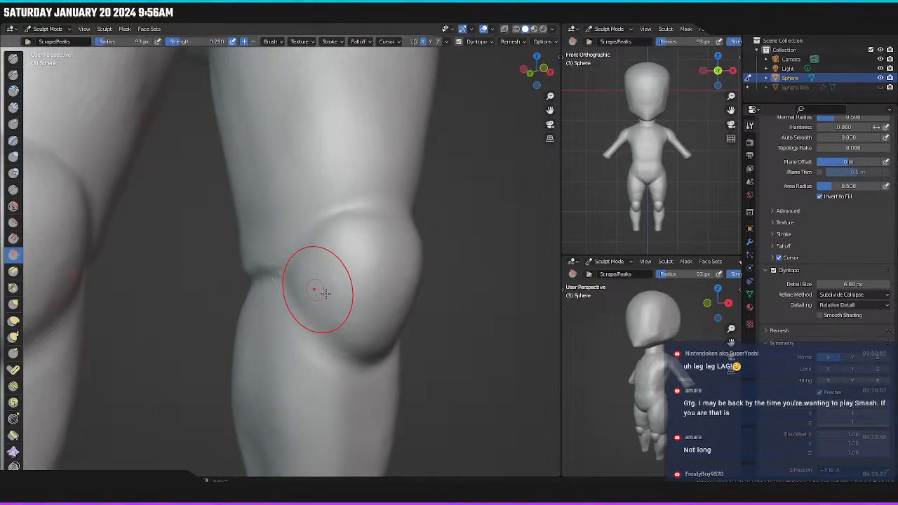
pyautogui.moveTo(330, 304)
pyautogui.mouseDown(button='middle')
pyautogui.moveTo(371, 318)
pyautogui.moveTo(334, 293)
pyautogui.mouseUp(button='middle')
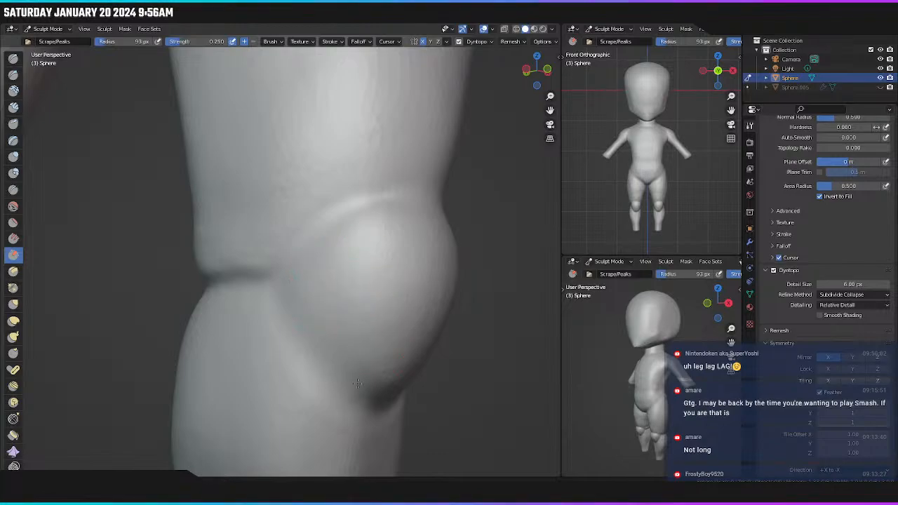
pyautogui.moveTo(391, 337); pyautogui.dragTo(347, 281, button='middle')
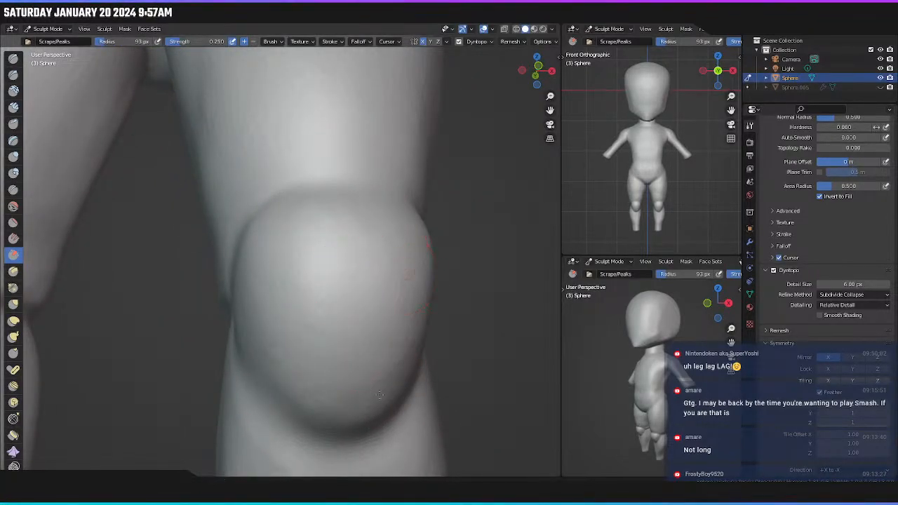
pyautogui.moveTo(367, 331); pyautogui.dragTo(334, 327, button='middle')
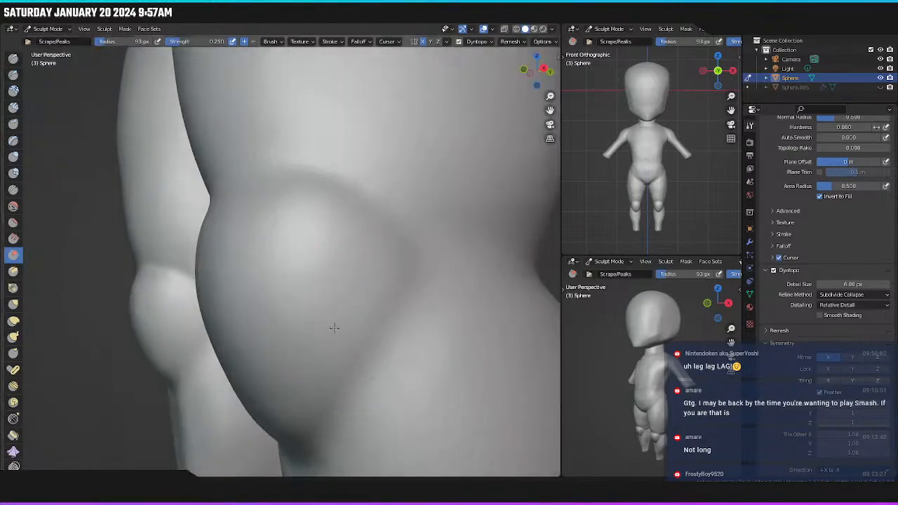
# Add an armature to the scene and set it to display in front of the body mesh.
pyautogui.moveTo(391, 340); pyautogui.dragTo(300, 289, button='middle')
pyautogui.press('KP_1')
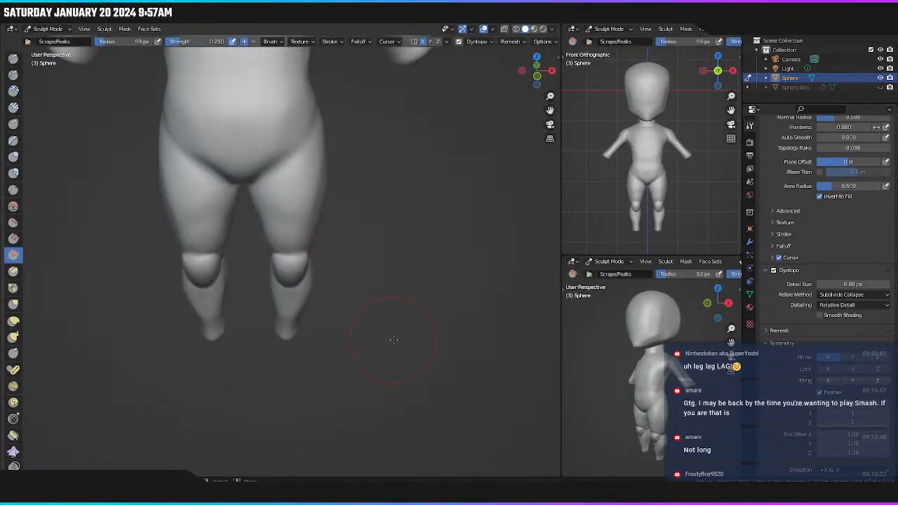
pyautogui.scroll(-2, 394, 340)
pyautogui.keyDown('shift'); pyautogui.moveTo(360, 254); pyautogui.dragTo(381, 404, button='middle'); pyautogui.keyUp('shift')
pyautogui.scroll(-1, 377, 379)
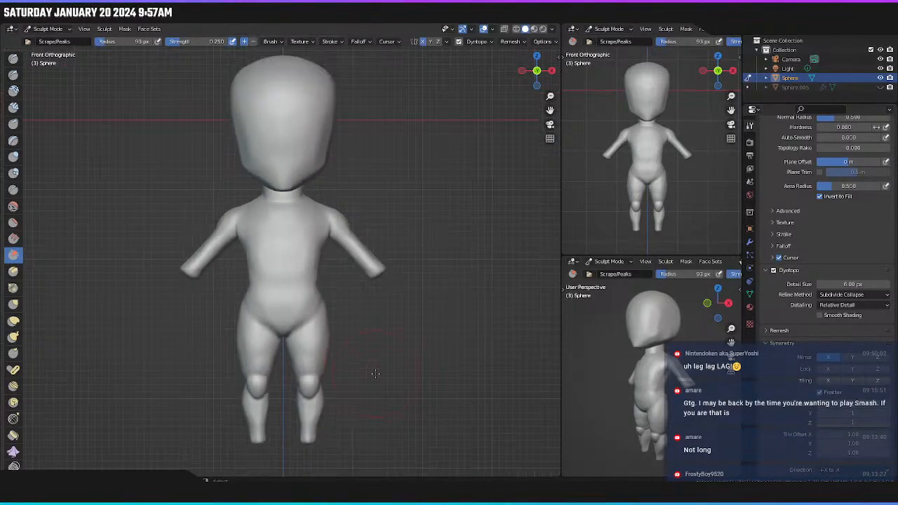
pyautogui.keyDown('shift'); pyautogui.moveTo(334, 263); pyautogui.dragTo(336, 277, button='middle'); pyautogui.keyUp('shift')
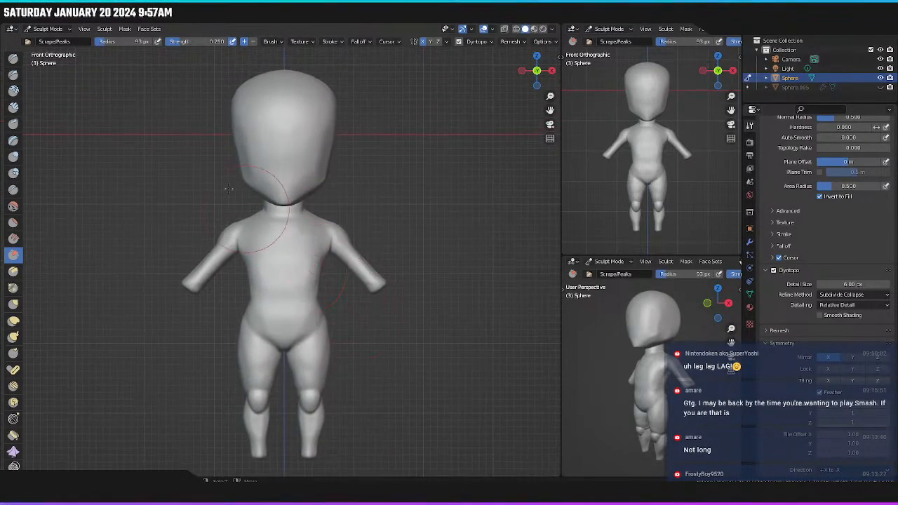
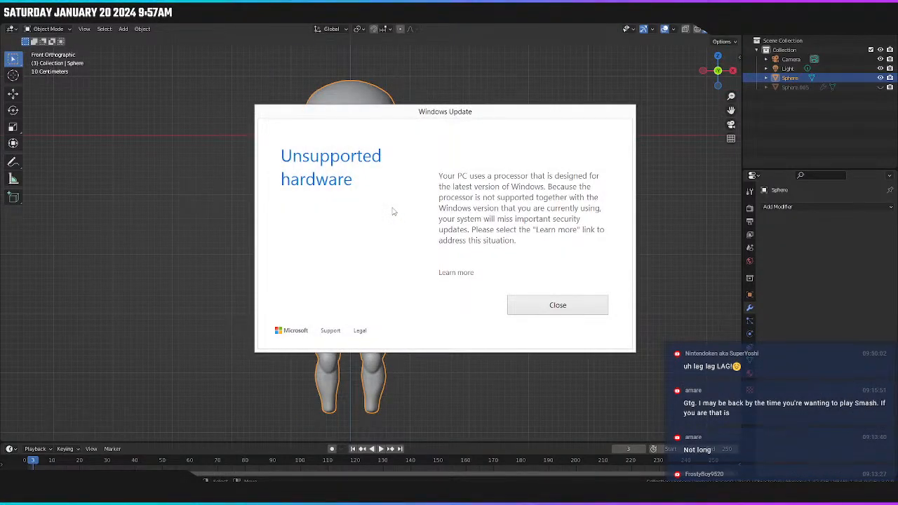
pyautogui.click(557, 305)
pyautogui.hotkey('shift', 'a')
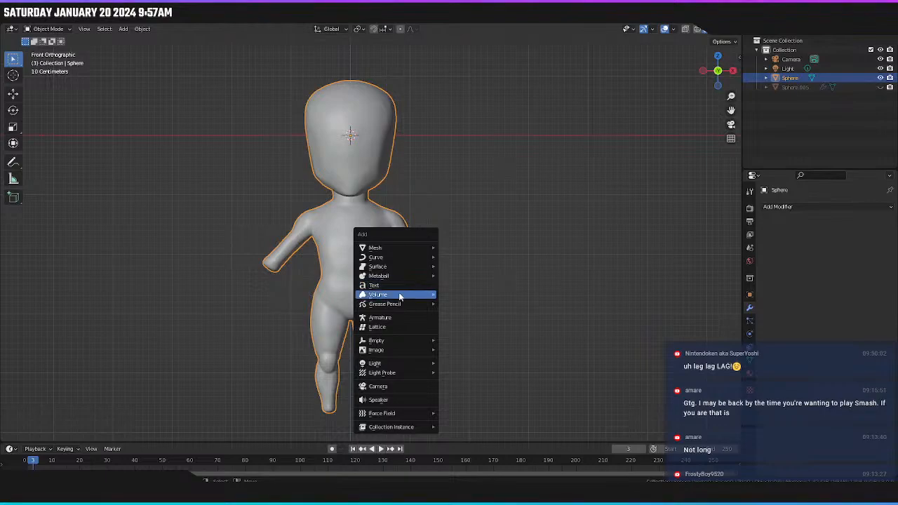
pyautogui.click(380, 318)
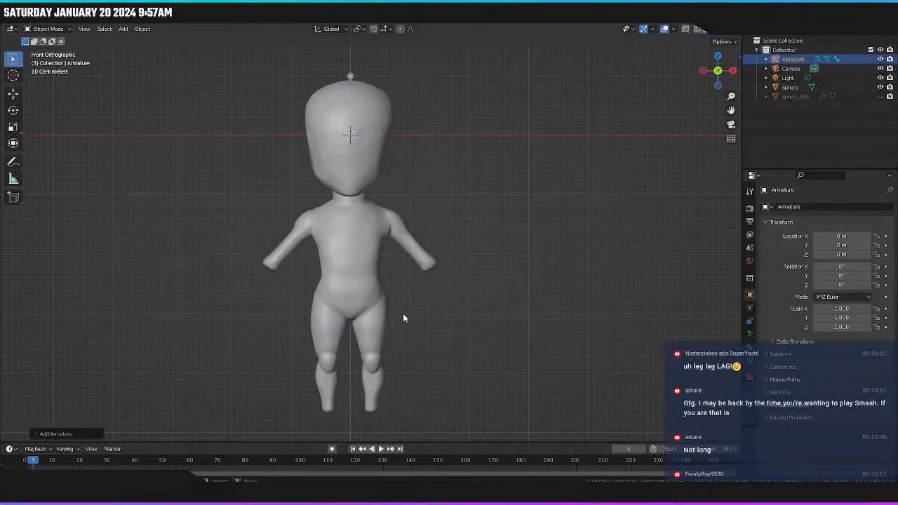
pyautogui.click(766, 393)
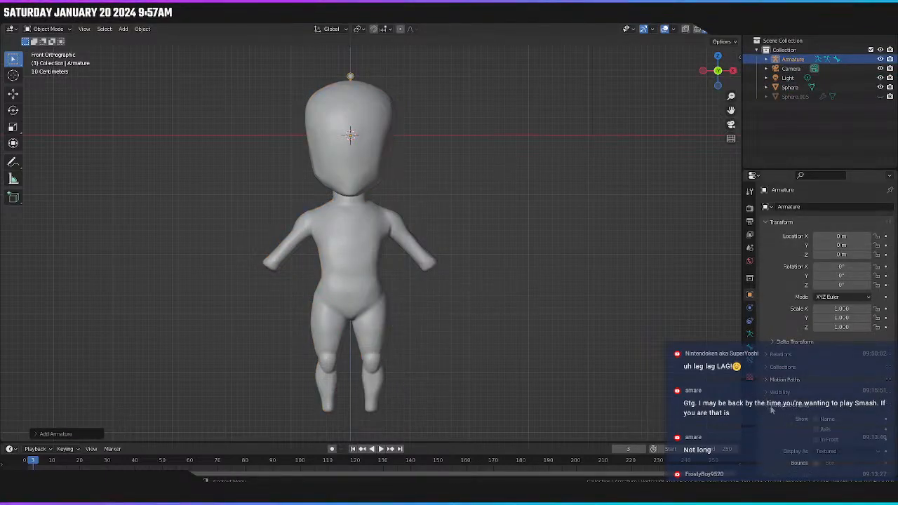
pyautogui.click(815, 439)
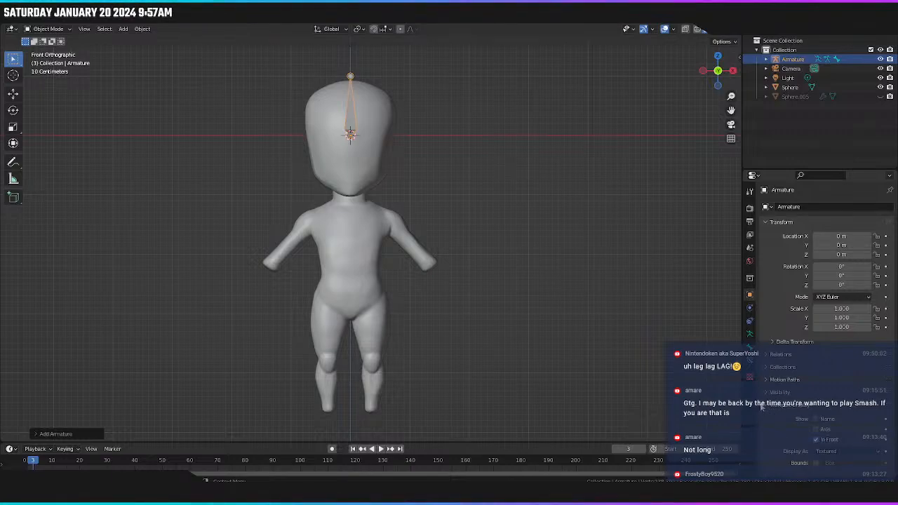
# Move the armature straight down about 2.84 m along Z so its bone starts at the pelvis.
pyautogui.click(362, 142)
pyautogui.keyDown('shift'); pyautogui.click(351, 124); pyautogui.keyUp('shift')
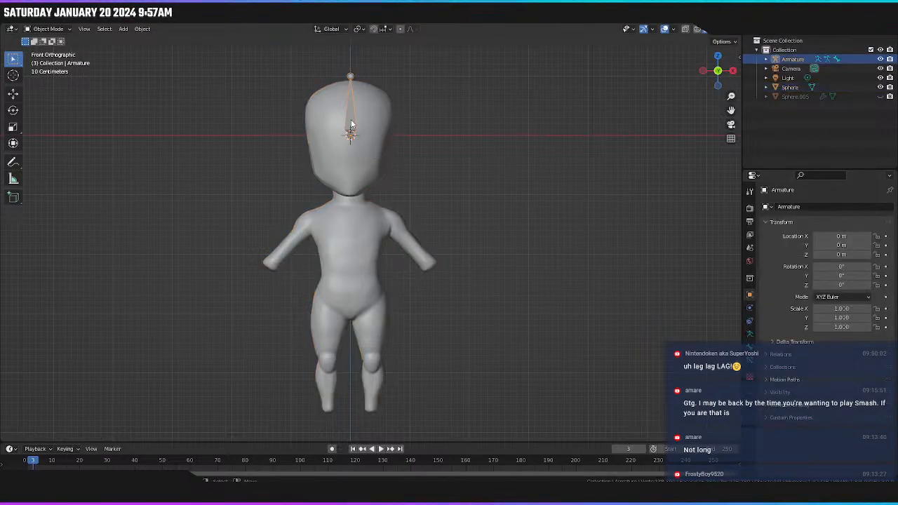
pyautogui.press('g')
pyautogui.press('z')
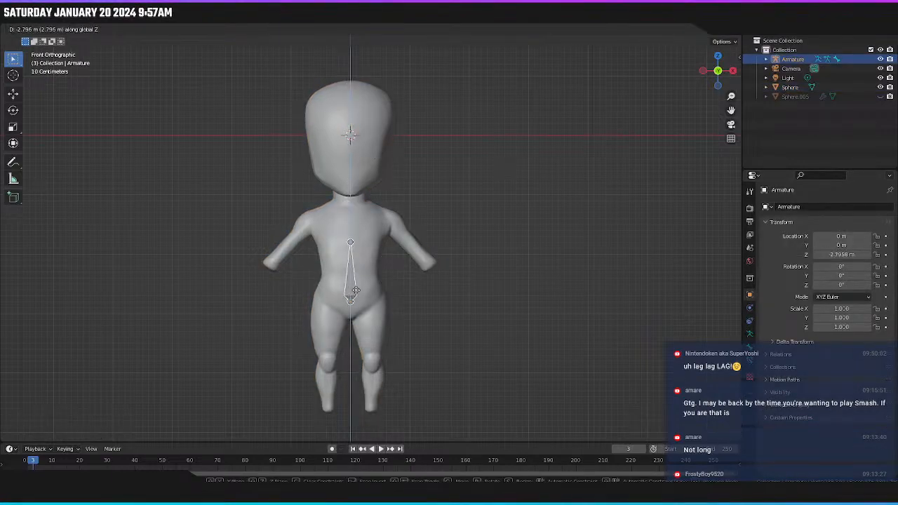
pyautogui.click(355, 292)
# Enter Edit Mode on the armature and raise the whole bone about 0.28 m along Z.
pyautogui.click(162, 18)
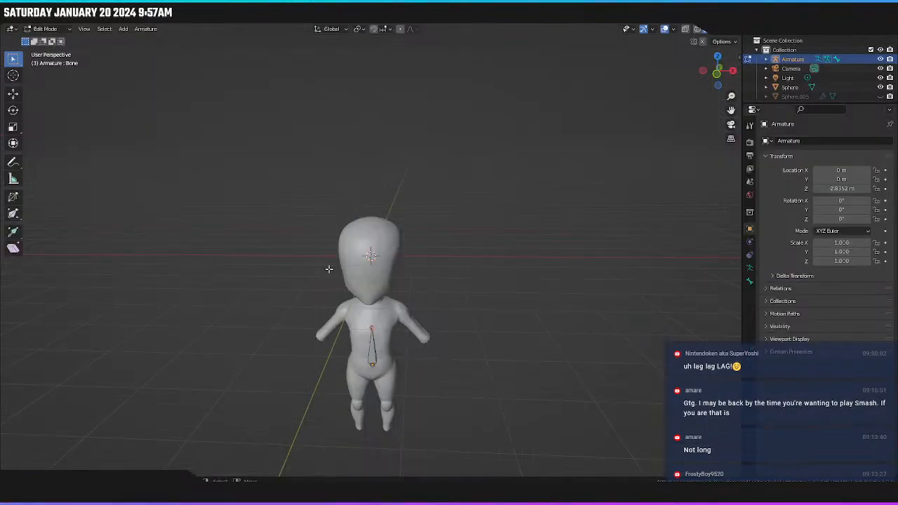
pyautogui.press('KP_1')
pyautogui.scroll(5, 332, 275)
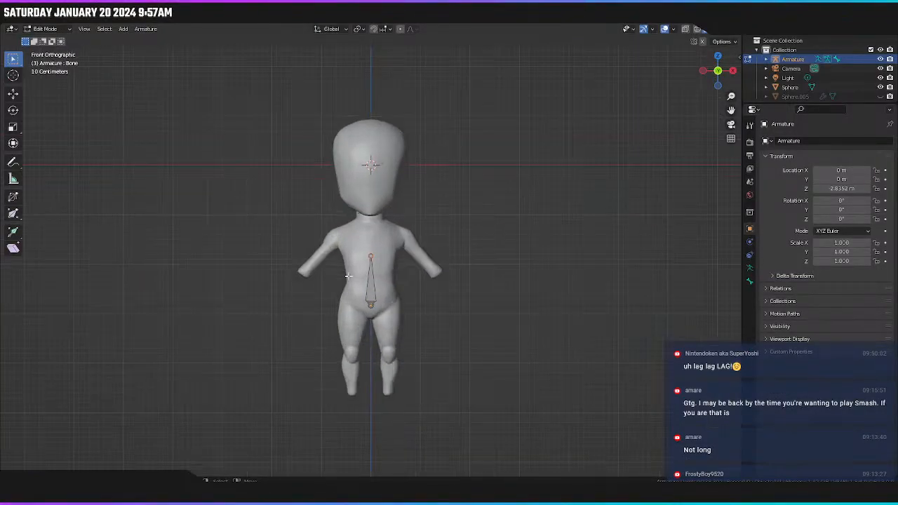
pyautogui.keyDown('shift'); pyautogui.moveTo(392, 277); pyautogui.dragTo(380, 238, button='middle'); pyautogui.keyUp('shift')
pyautogui.click(359, 270)
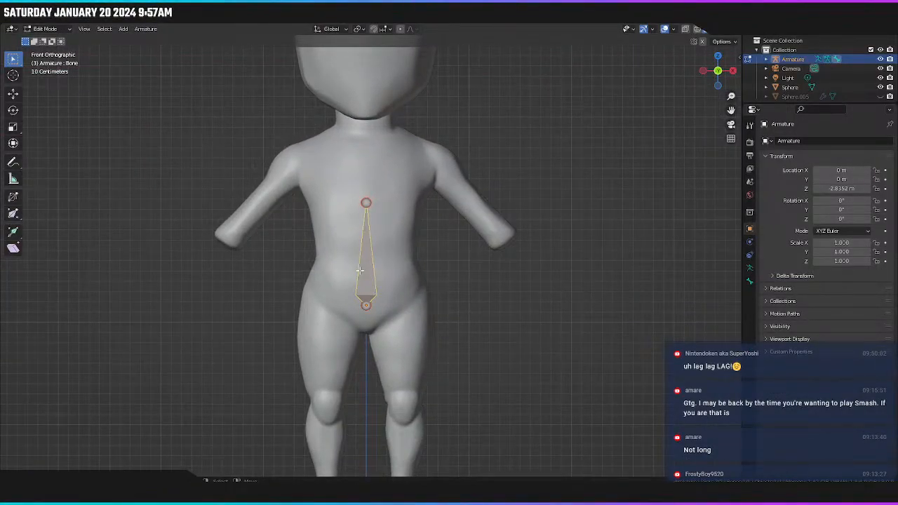
pyautogui.press('KP_3')
pyautogui.press('g')
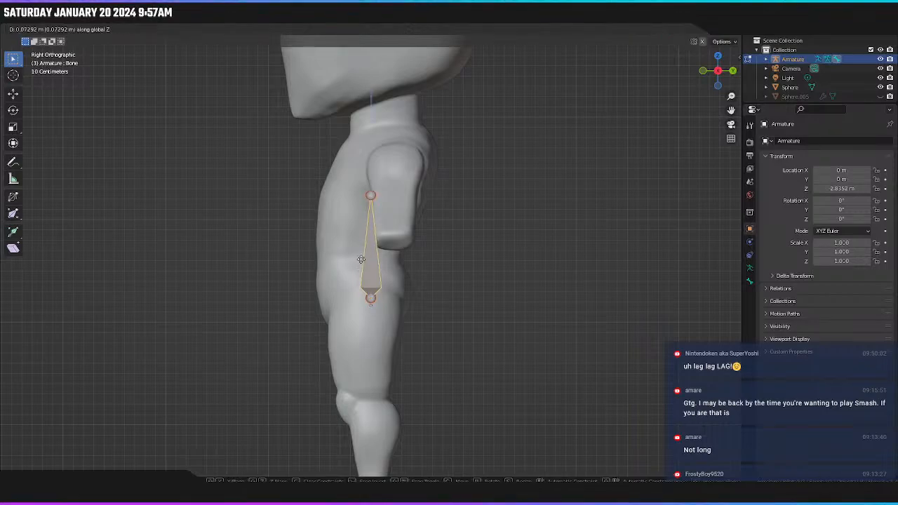
pyautogui.press('z')
pyautogui.click(362, 242)
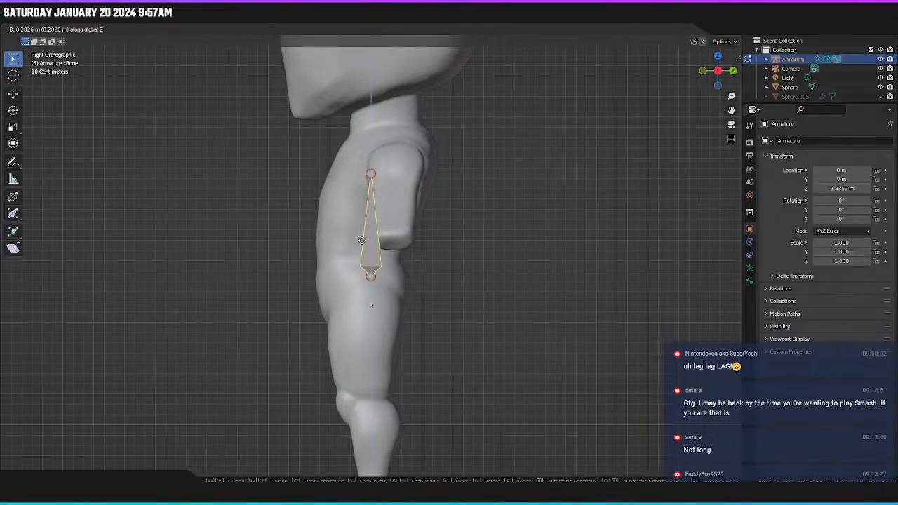
# Shorten the bone by lowering its tip along Z, and shift the whole bone down about 0.11 m within the pelvis.
pyautogui.press('g')
pyautogui.press('z')
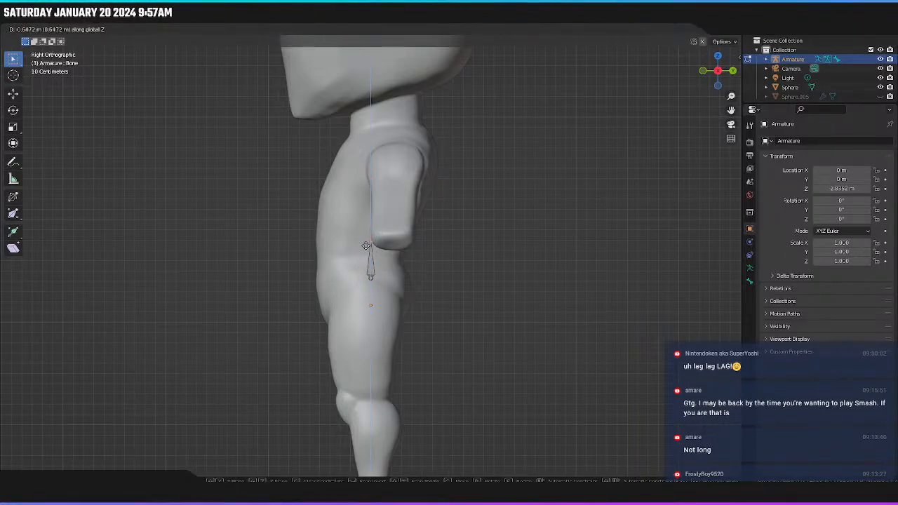
pyautogui.click(369, 254)
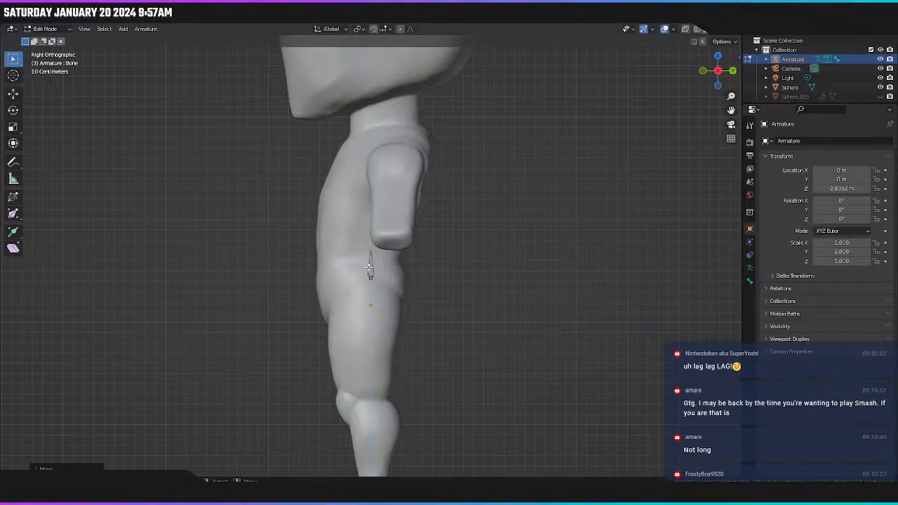
pyautogui.press('z')
pyautogui.press('g')
pyautogui.press('z')
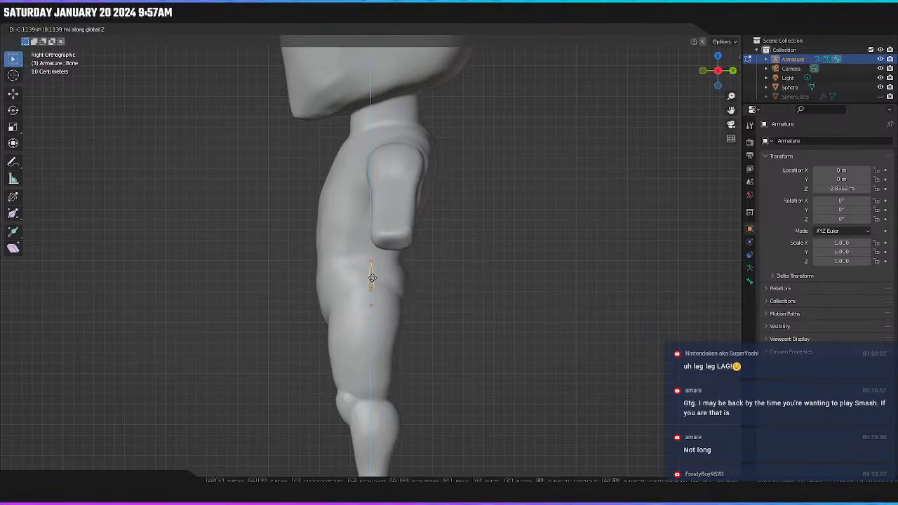
pyautogui.click(372, 278)
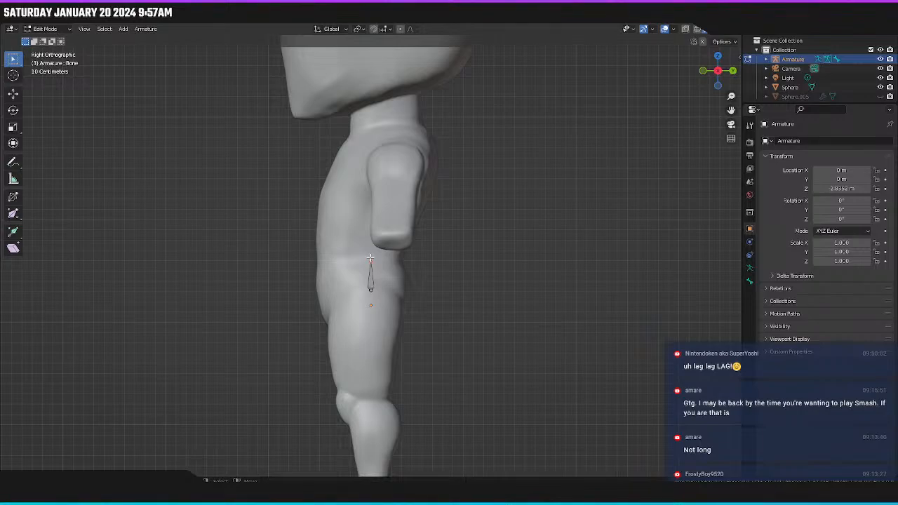
# Extrude two spine bones from the pelvis bone's tip, following the back up to the base of the neck.
pyautogui.press('e')
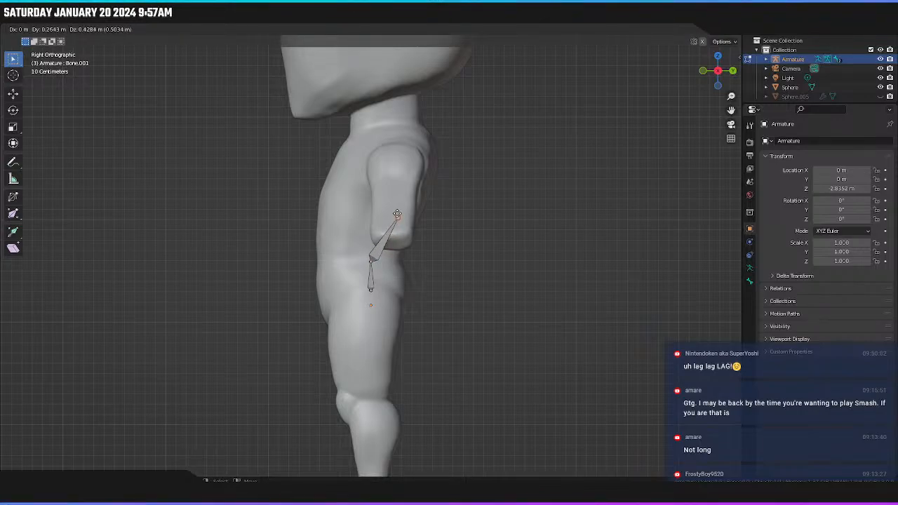
pyautogui.click(397, 214)
pyautogui.press('e')
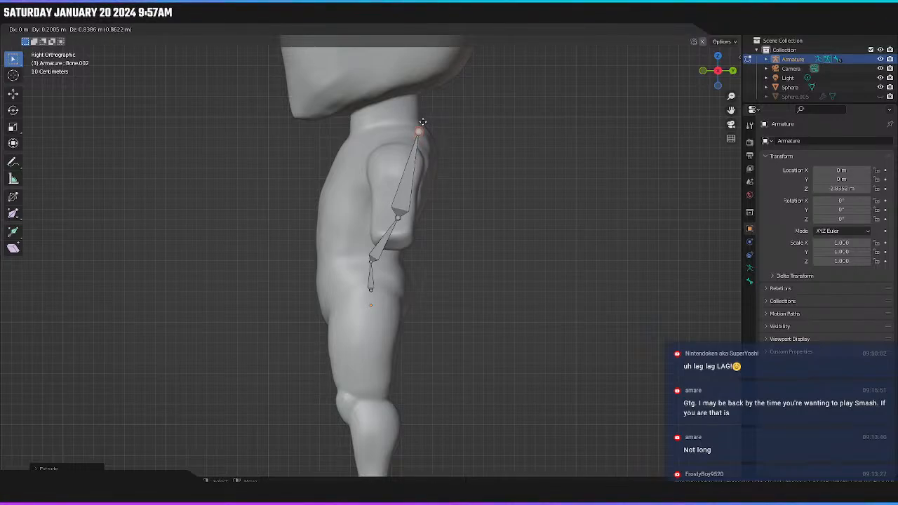
pyautogui.click(419, 118)
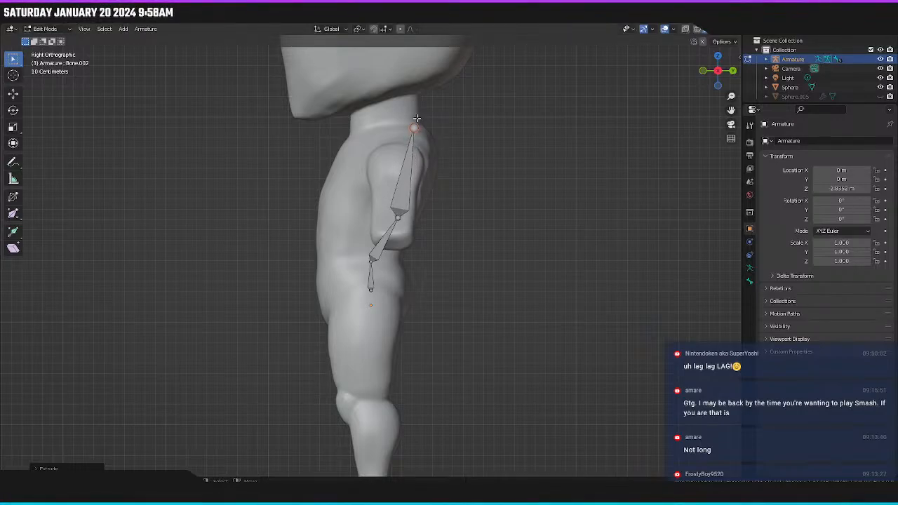
# Extrude a vertical neck bone up to the skull base and a head bone reaching just above the head.
pyautogui.press('e')
pyautogui.press('z')
pyautogui.click(414, 82)
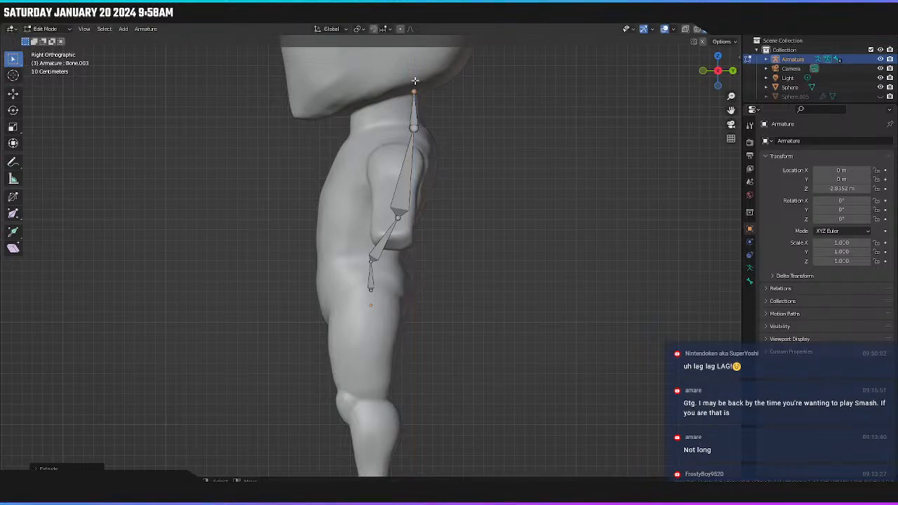
pyautogui.scroll(-2, 413, 82)
pyautogui.press('e')
pyautogui.press('z')
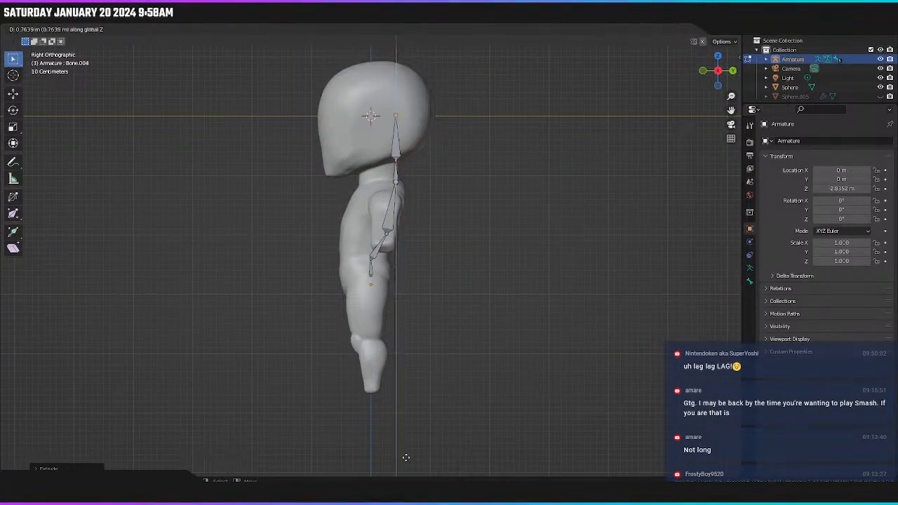
pyautogui.click(401, 407)
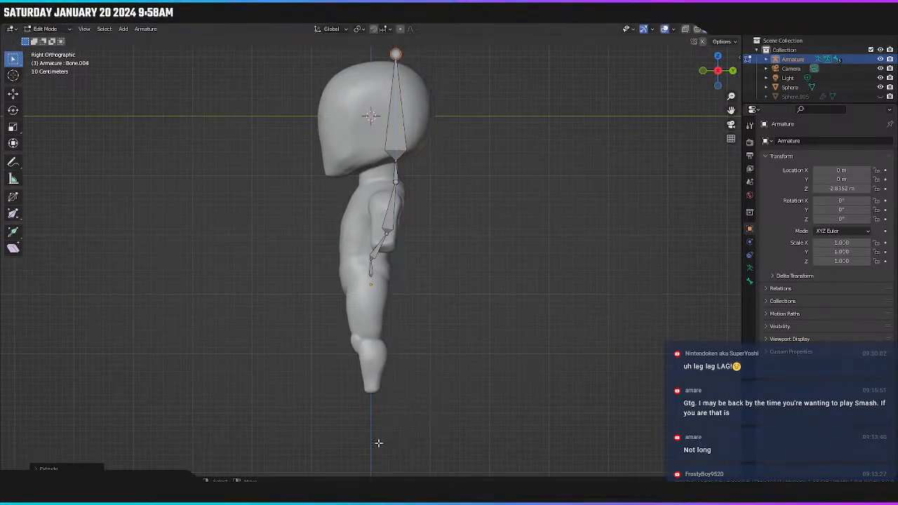
# Snap the 3D cursor to the upper spine bone and add a separate new bone there.
pyautogui.moveTo(377, 441); pyautogui.dragTo(466, 365, button='middle')
pyautogui.click(365, 203)
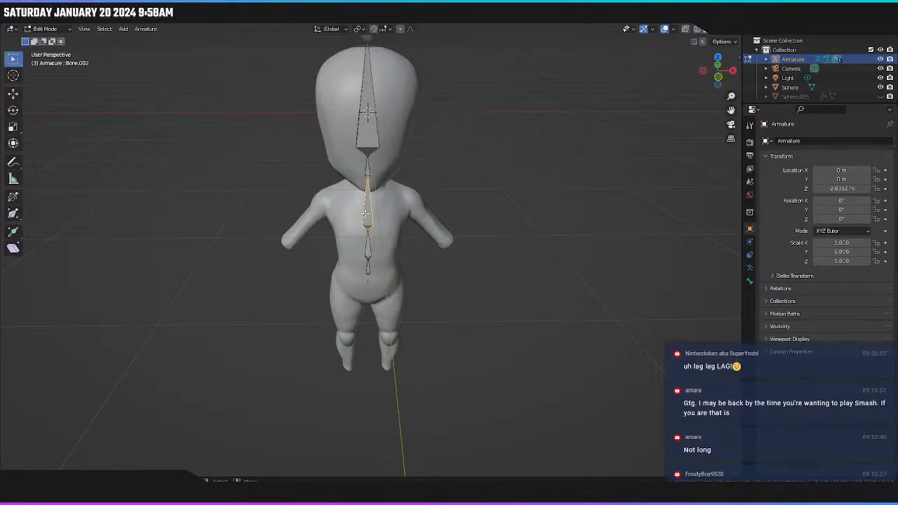
pyautogui.hotkey('shift', 's')
pyautogui.click(348, 265)
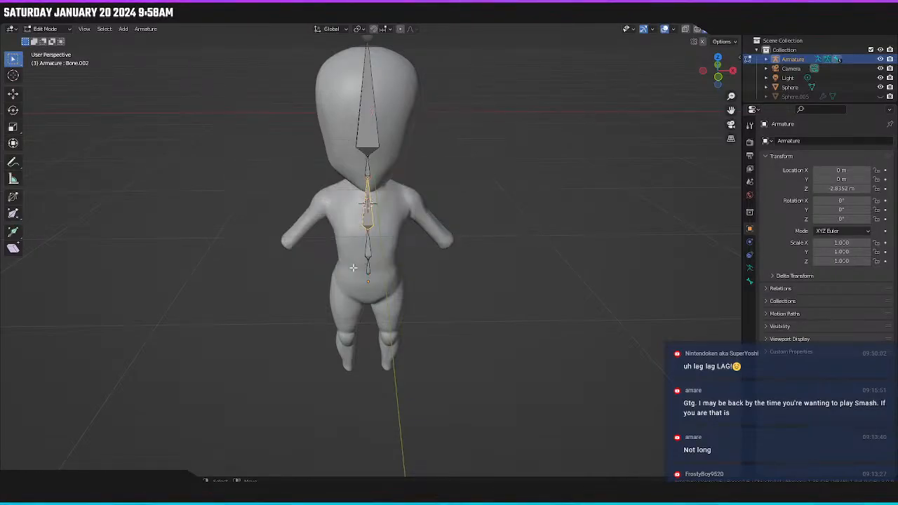
pyautogui.moveTo(348, 265); pyautogui.dragTo(341, 240, button='middle')
pyautogui.hotkey('shift', 'a')
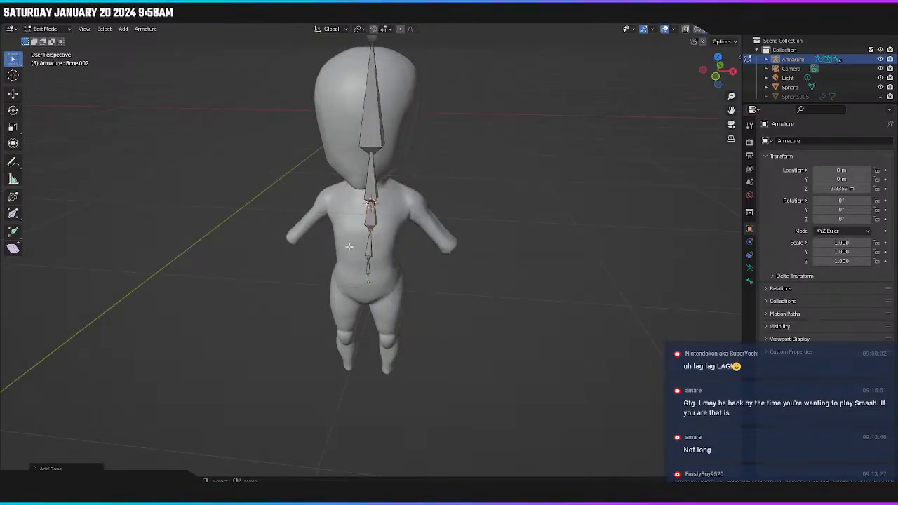
# Move the new bone forward along Y to the front of the chest and angle its tip back toward the shoulder.
pyautogui.click(368, 192)
pyautogui.press('KP_3')
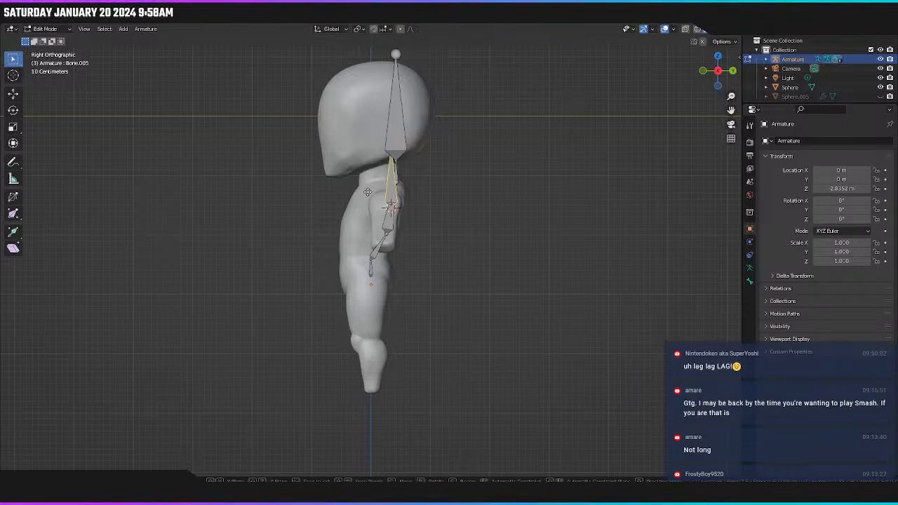
pyautogui.press('g')
pyautogui.press('y')
pyautogui.click(333, 205)
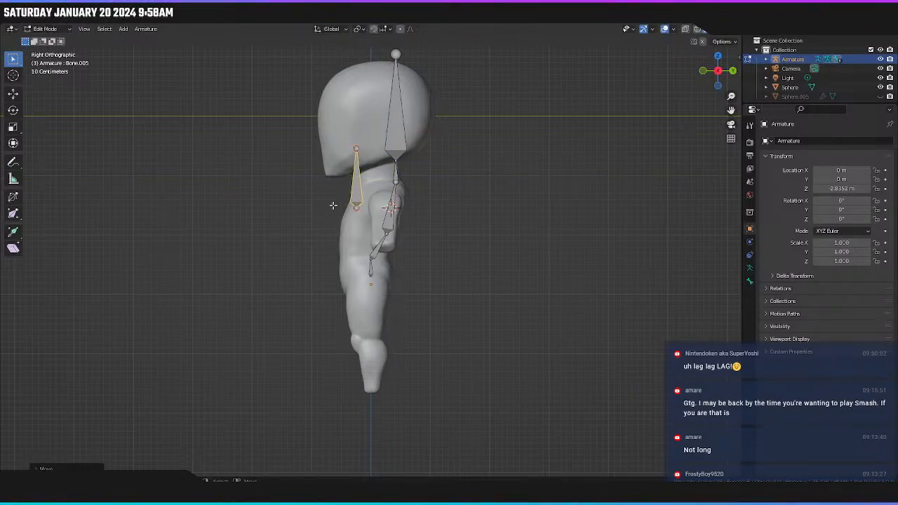
pyautogui.click(358, 151)
pyautogui.press('g')
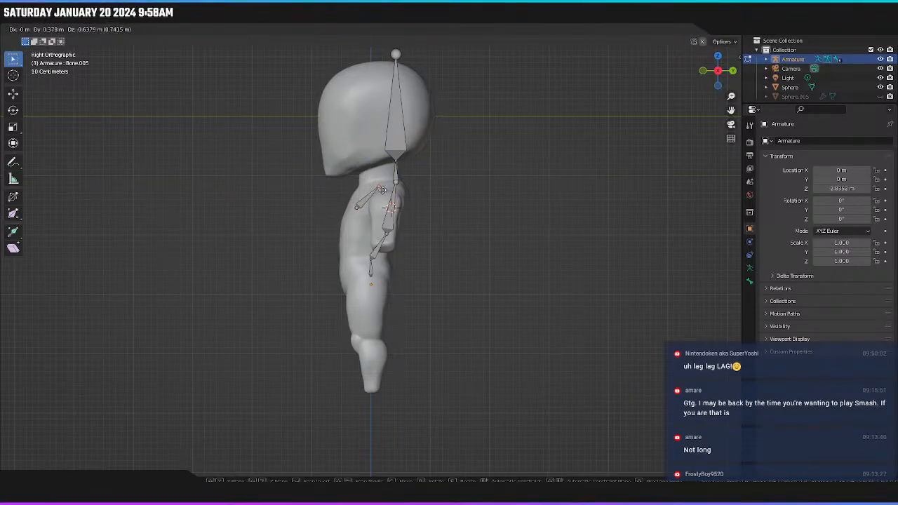
pyautogui.click(386, 191)
# Offset the chest bone sideways along X from the centre line and move its tip out to the shoulder as a collarbone.
pyautogui.moveTo(362, 197); pyautogui.dragTo(404, 242, button='middle')
pyautogui.press('KP_1')
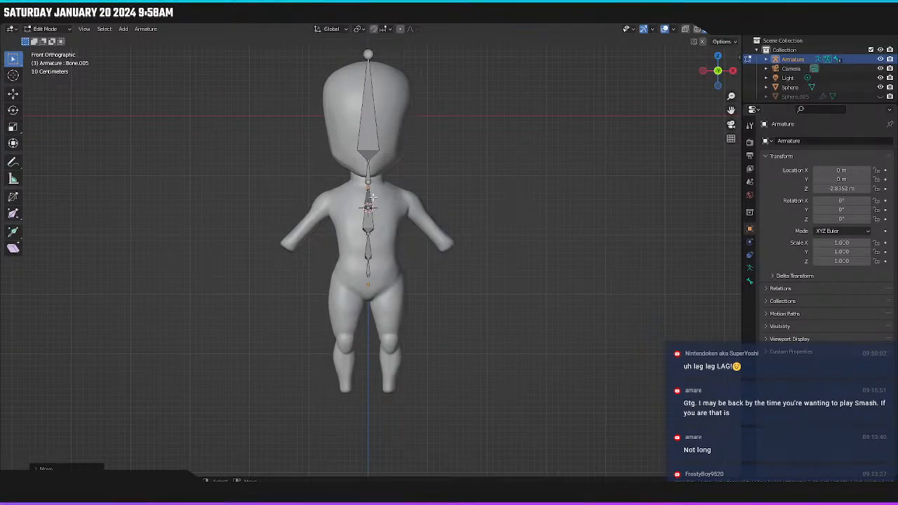
pyautogui.press('g')
pyautogui.press('x')
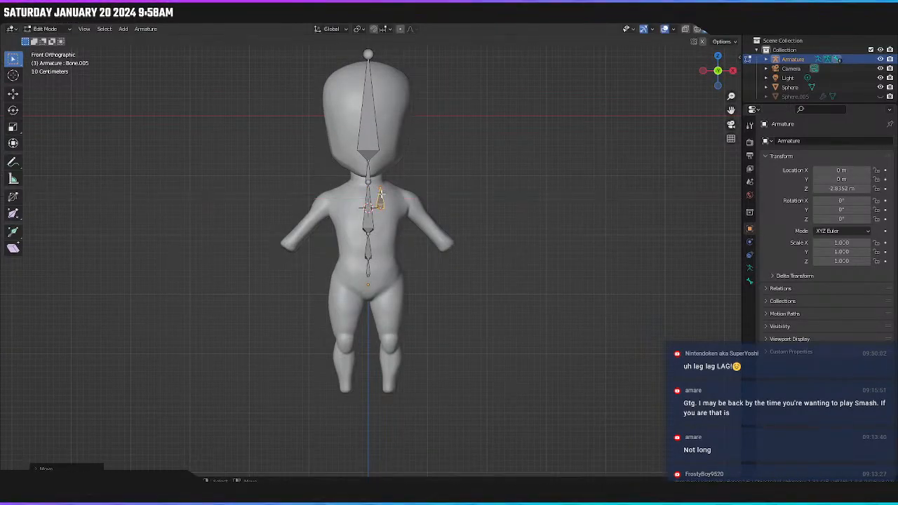
pyautogui.press('z')
pyautogui.click(407, 204)
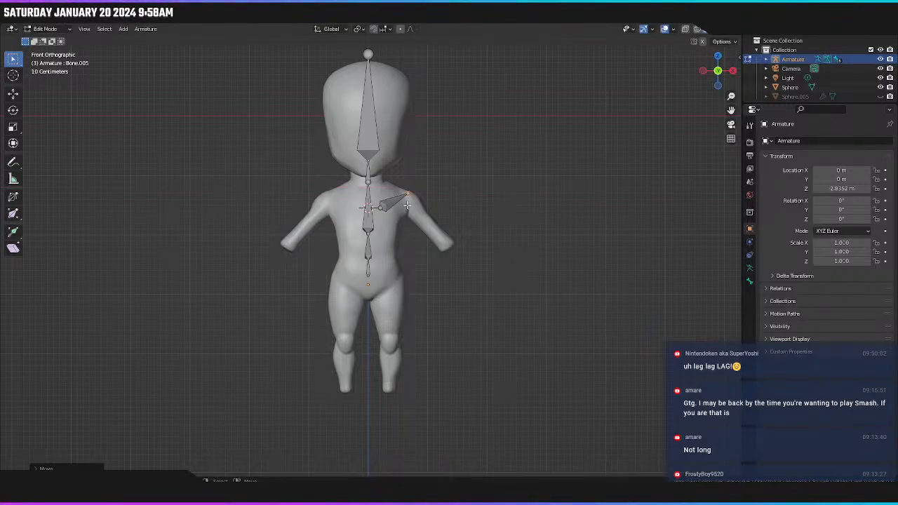
pyautogui.moveTo(407, 205); pyautogui.dragTo(309, 287, button='middle')
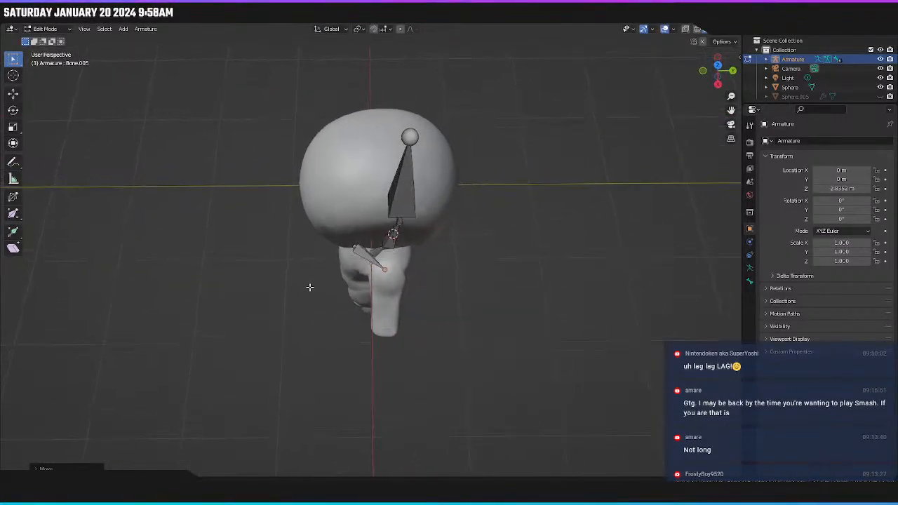
# Nudge the collarbone's shoulder-end tip about 0.03 m backward along the Y axis.
pyautogui.press('g')
pyautogui.press('y')
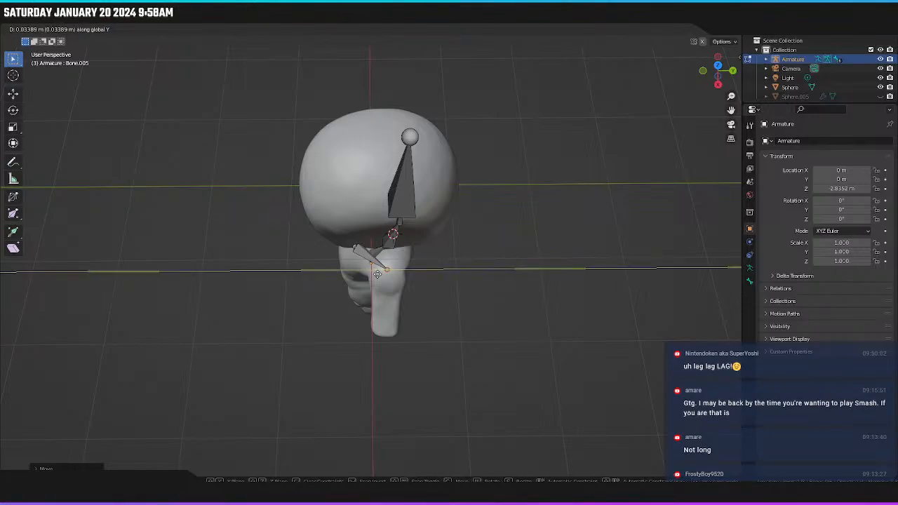
pyautogui.click(378, 274)
# Extrude a short bone from the collarbone tip at the shoulder, plus a long arm bone reaching just past the arm's end.
pyautogui.press('KP_7')
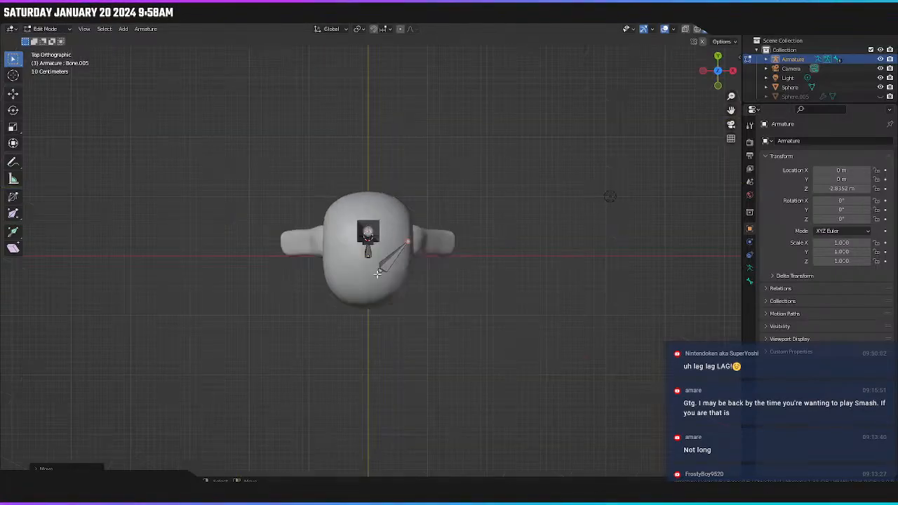
pyautogui.scroll(6, 459, 262)
pyautogui.moveTo(459, 262); pyautogui.dragTo(390, 234, button='middle')
pyautogui.press('KP_1')
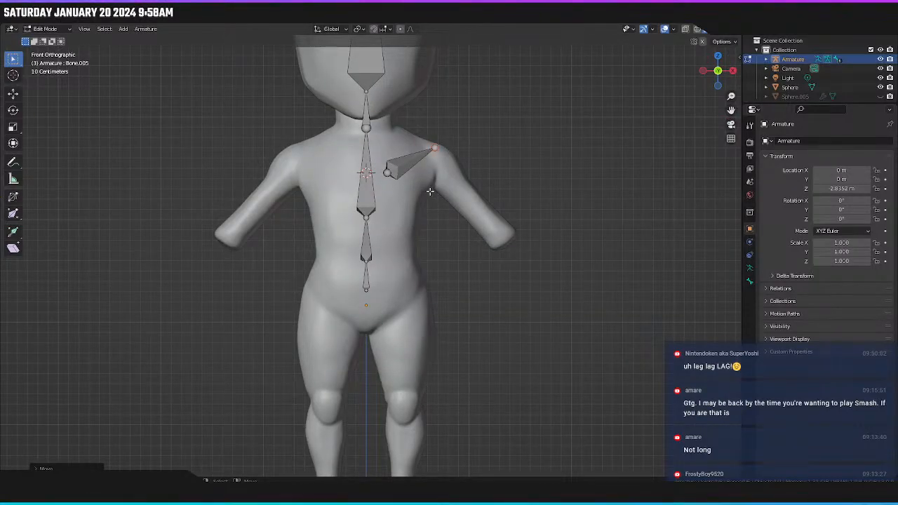
pyautogui.press('g')
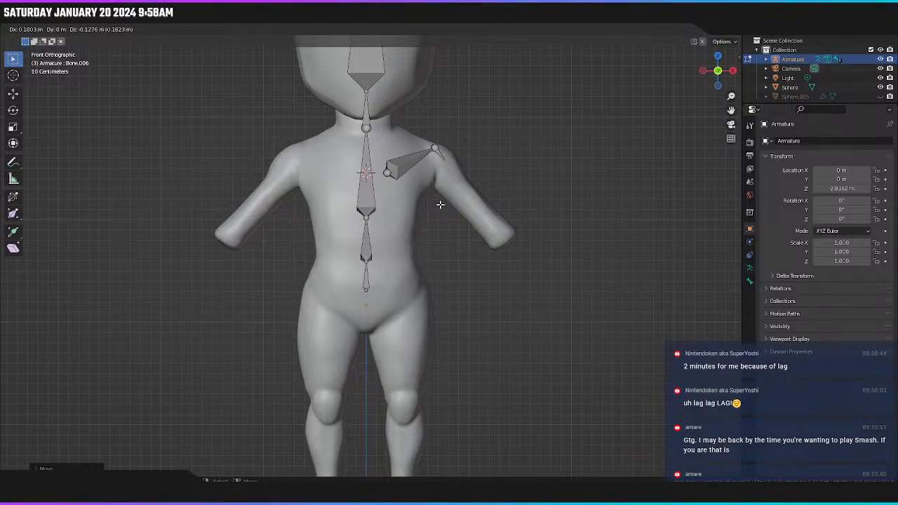
pyautogui.click(440, 205)
pyautogui.press('e')
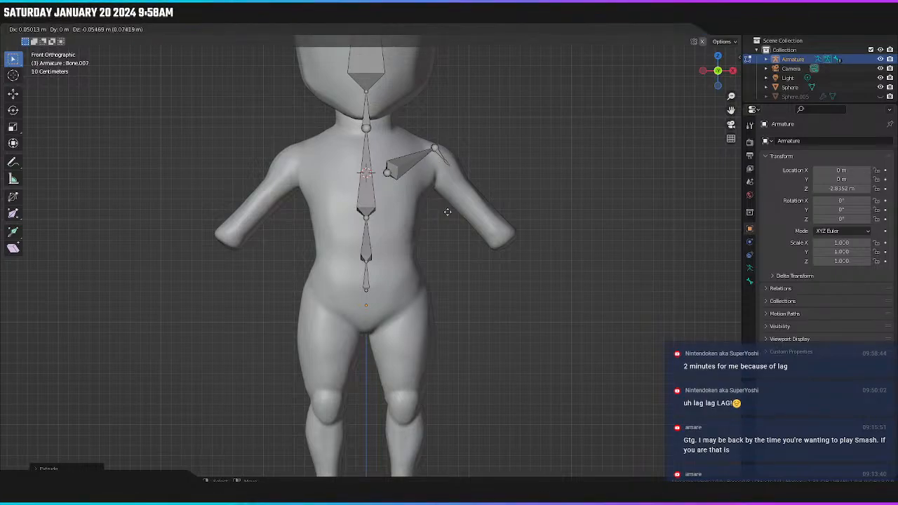
pyautogui.click(506, 296)
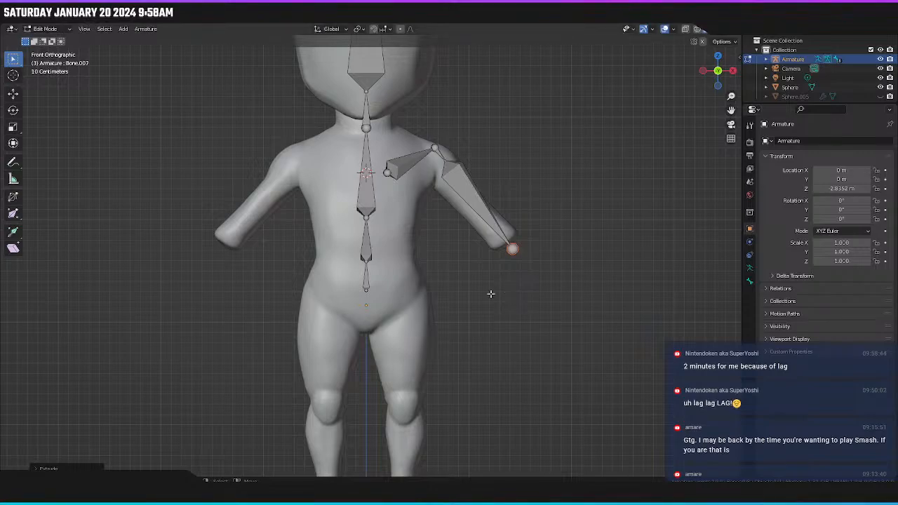
# Snap the 3D cursor to the pelvis bone and add a separate new bone there.
pyautogui.click(369, 281)
pyautogui.hotkey('shift', 's')
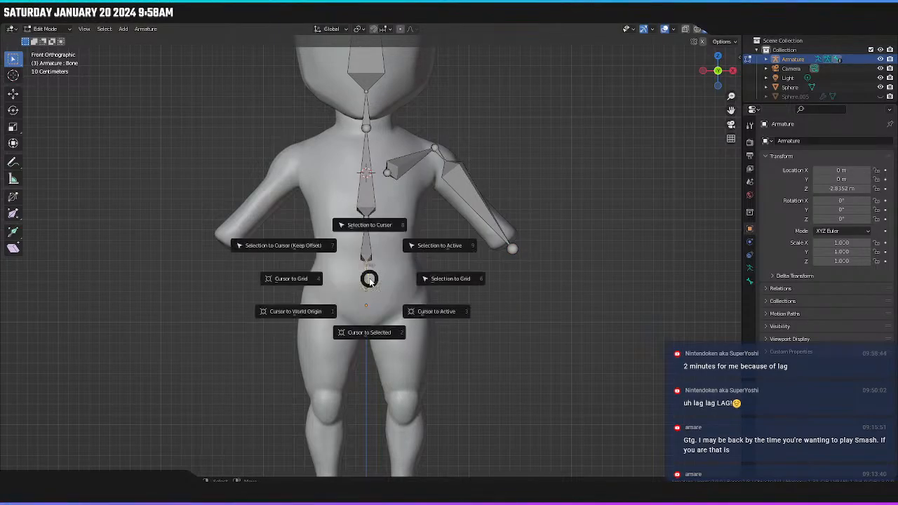
pyautogui.click(360, 332)
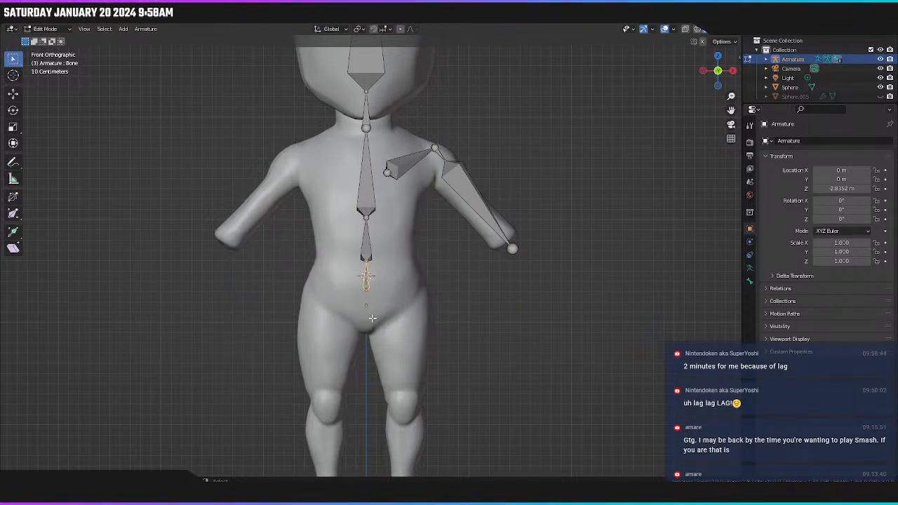
pyautogui.hotkey('shift', 'a')
# Move the new pelvis-level bone about 0.31 m sideways along X, over the hip on the rigged arm's side.
pyautogui.hotkey('shift', 'd')
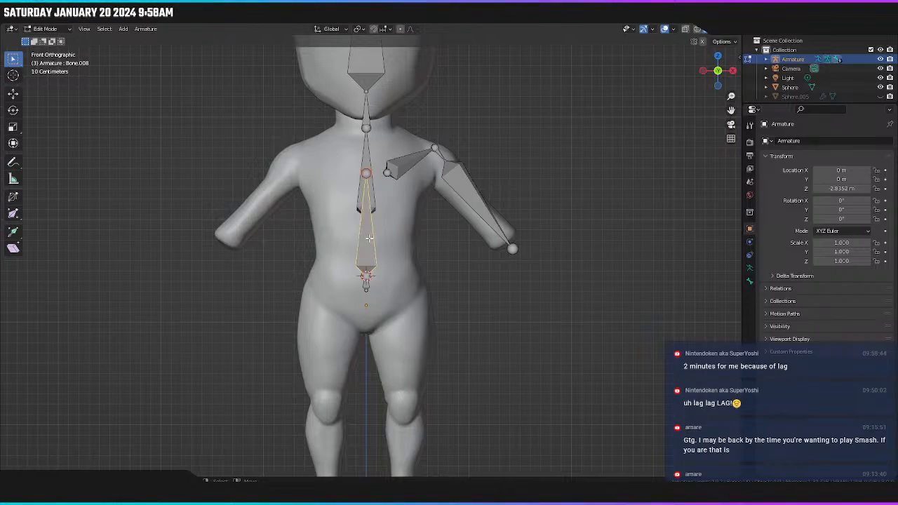
pyautogui.press('x')
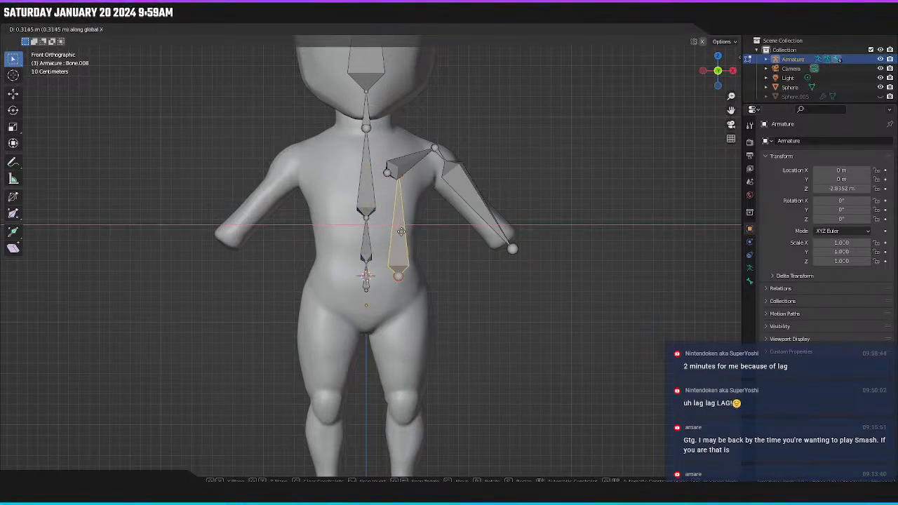
pyautogui.click(401, 231)
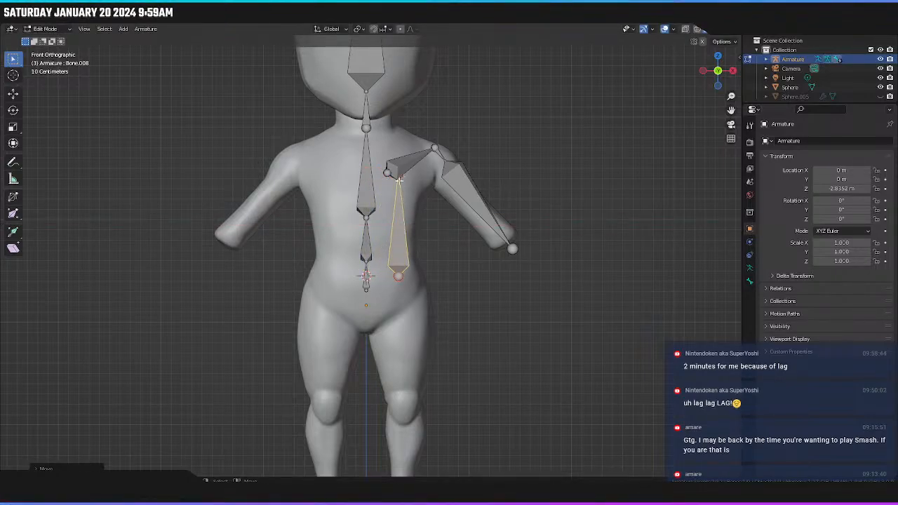